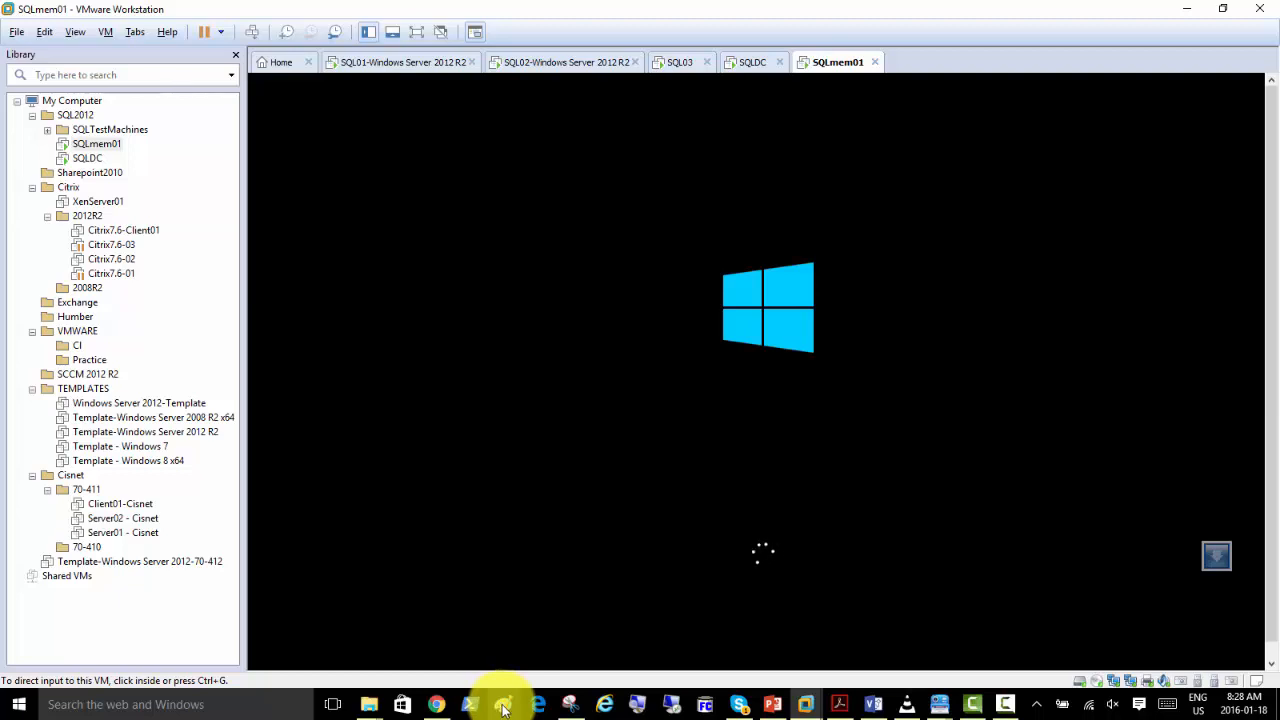
Switch to Paint and draw three tall rectangles side by side, each about 96 px wide and 225 to 245 px high.
right_click(502, 705)
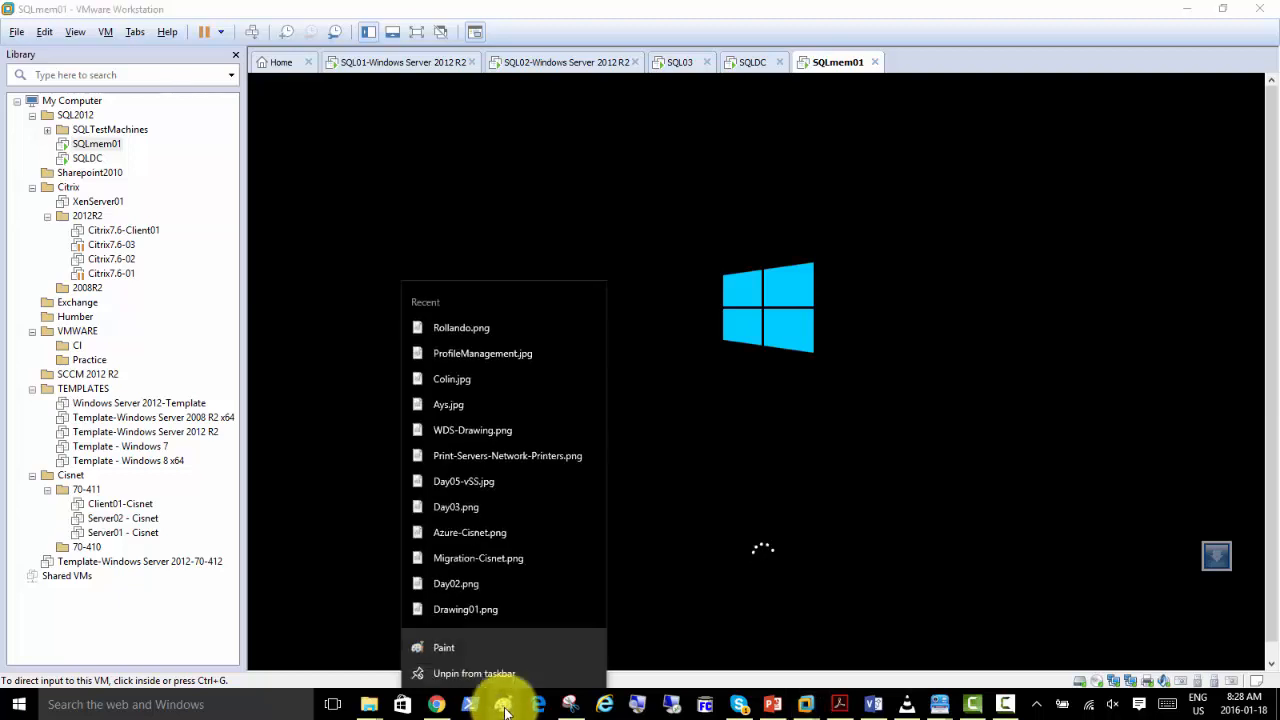
click(465, 645)
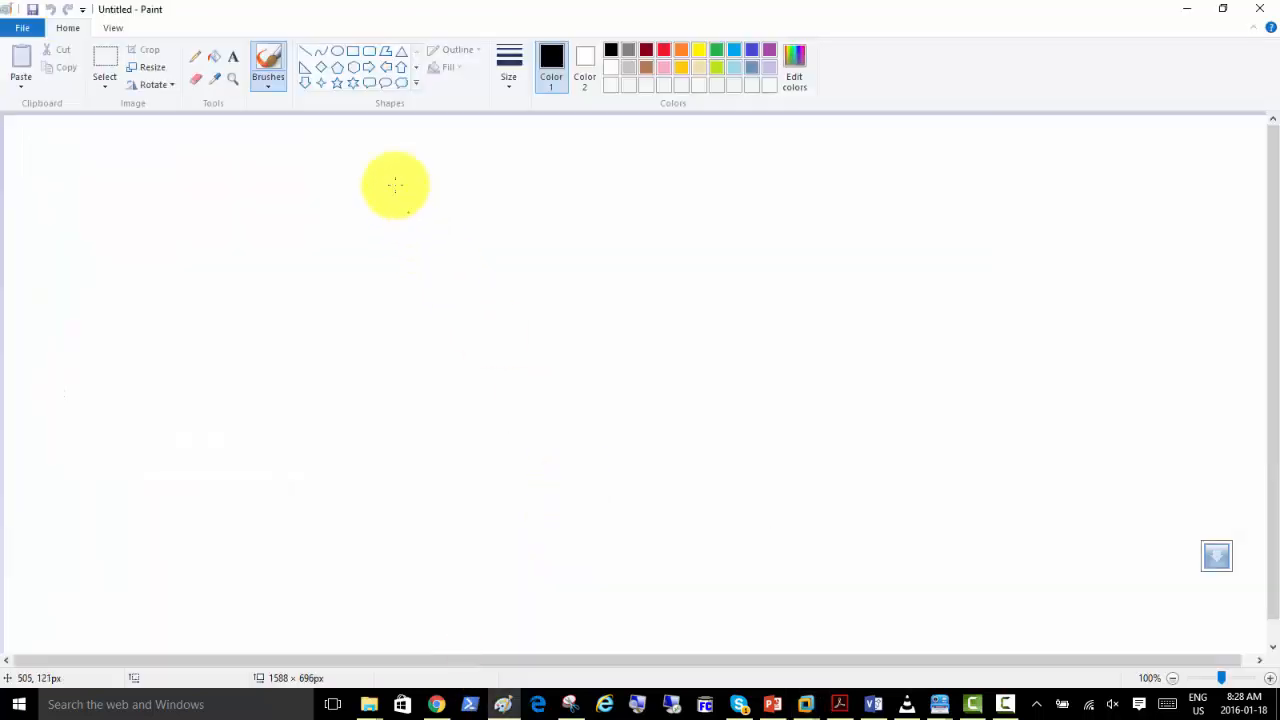
click(353, 51)
drag(244, 165, 319, 349)
click(392, 166)
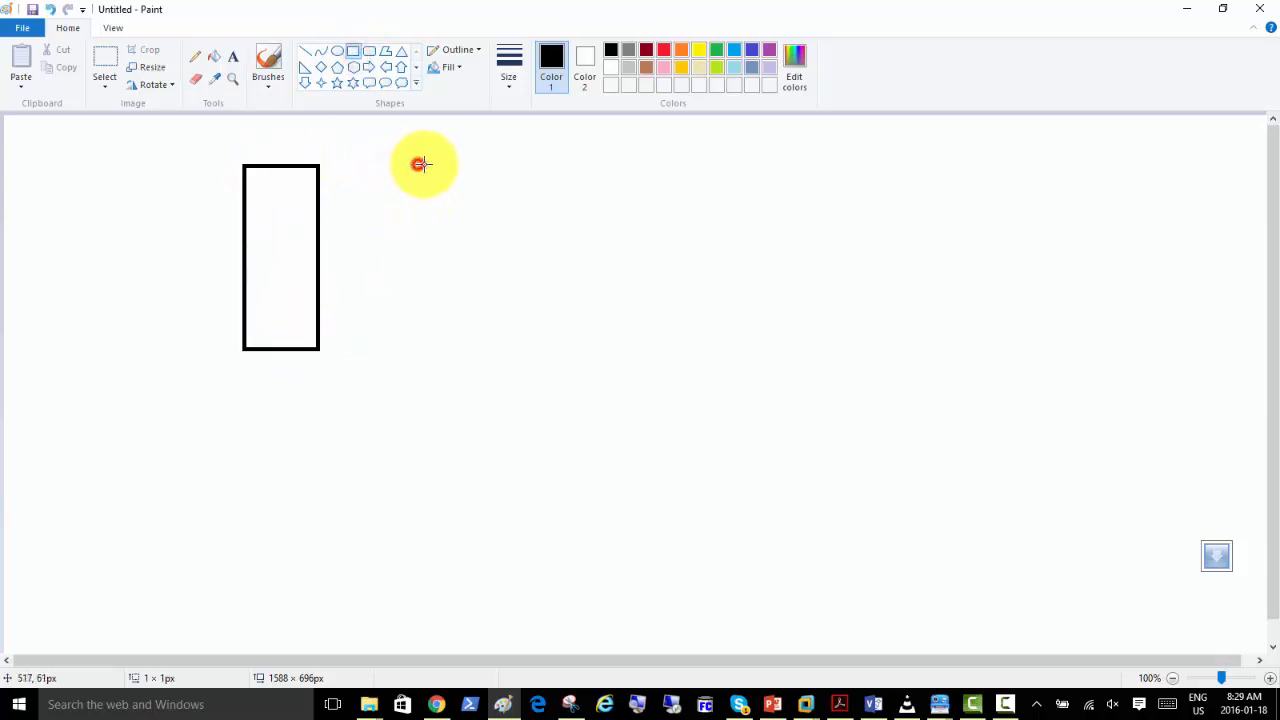
drag(419, 163, 494, 343)
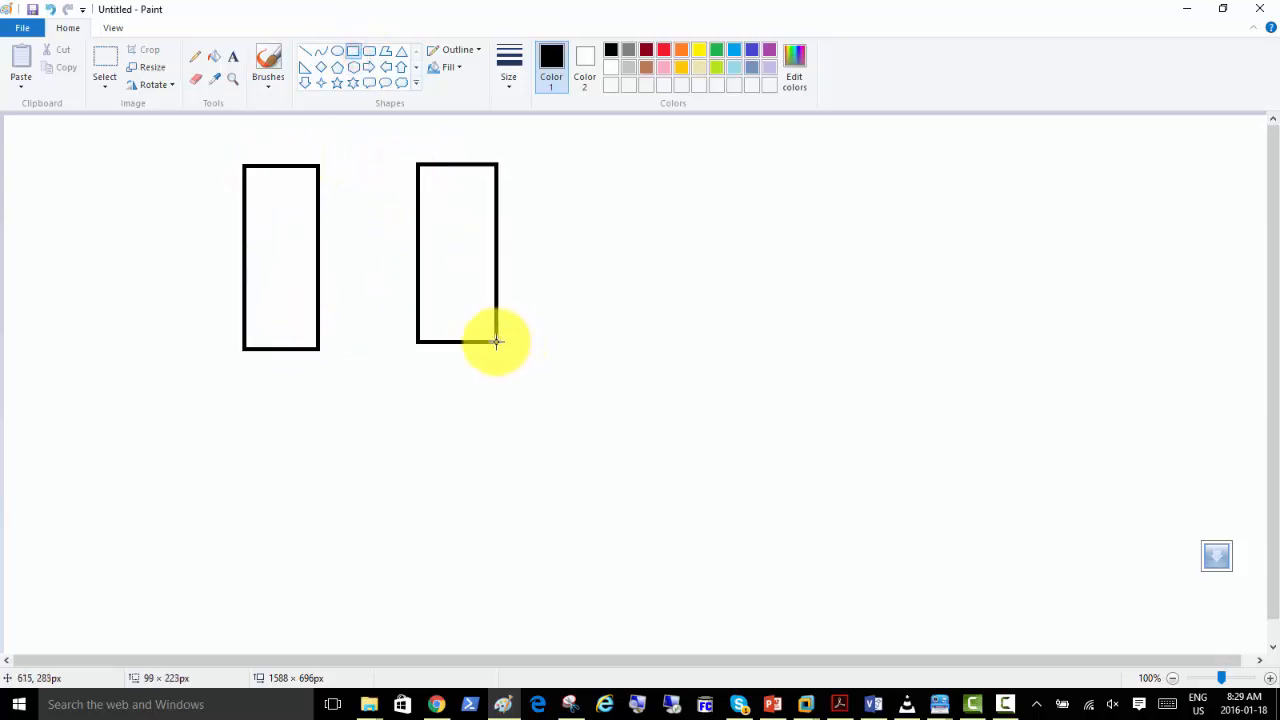
click(374, 137)
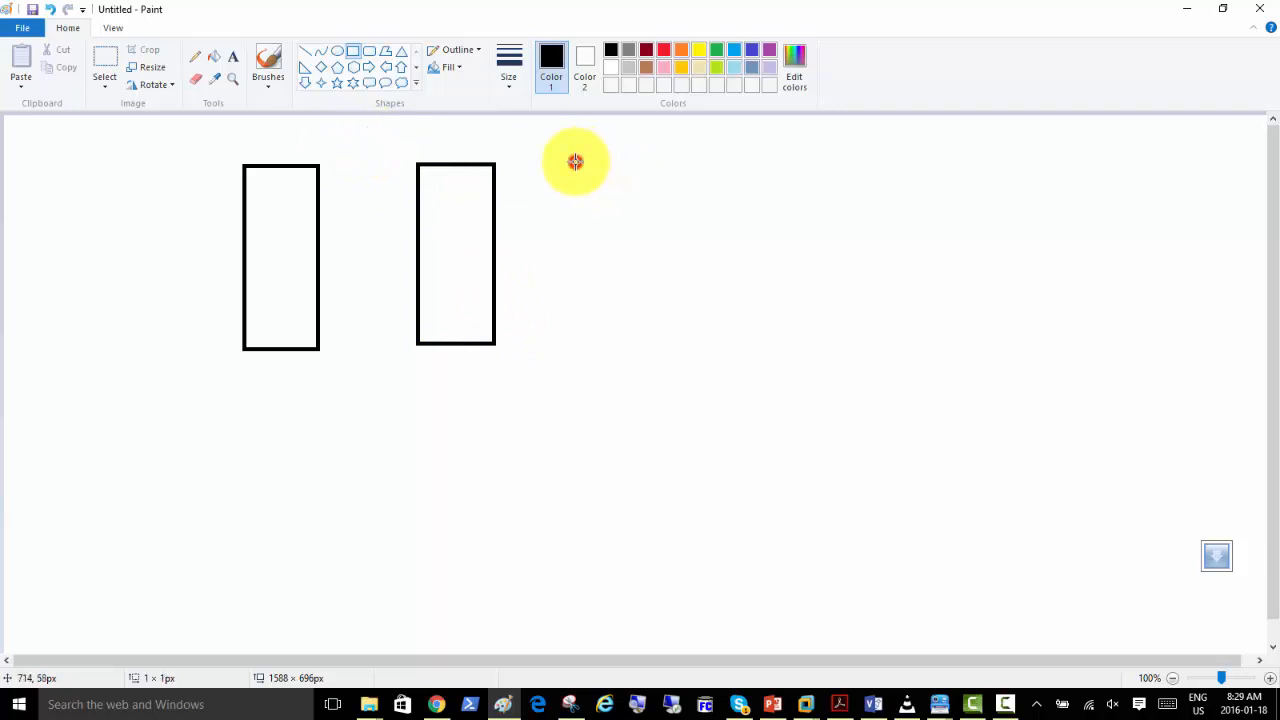
drag(574, 161, 651, 357)
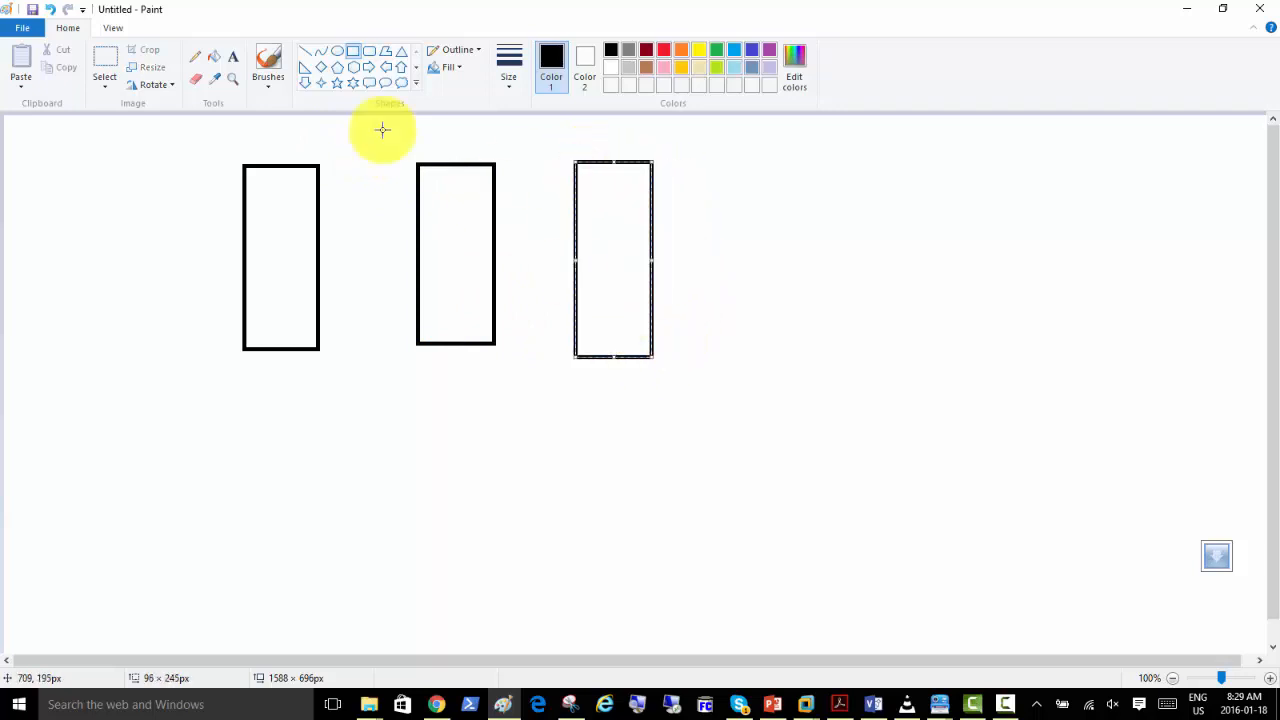
click(331, 123)
Add the text label SQLDC above the first rectangle.
click(234, 57)
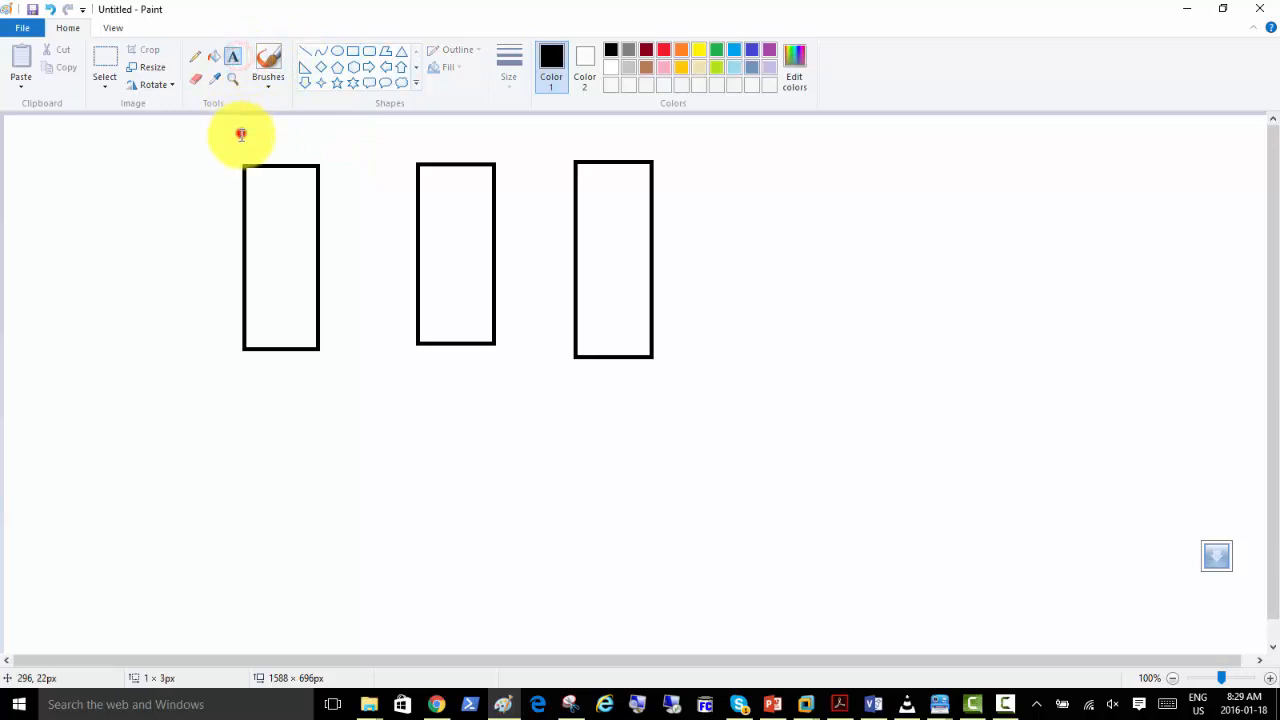
click(240, 122)
text(SQLDC)
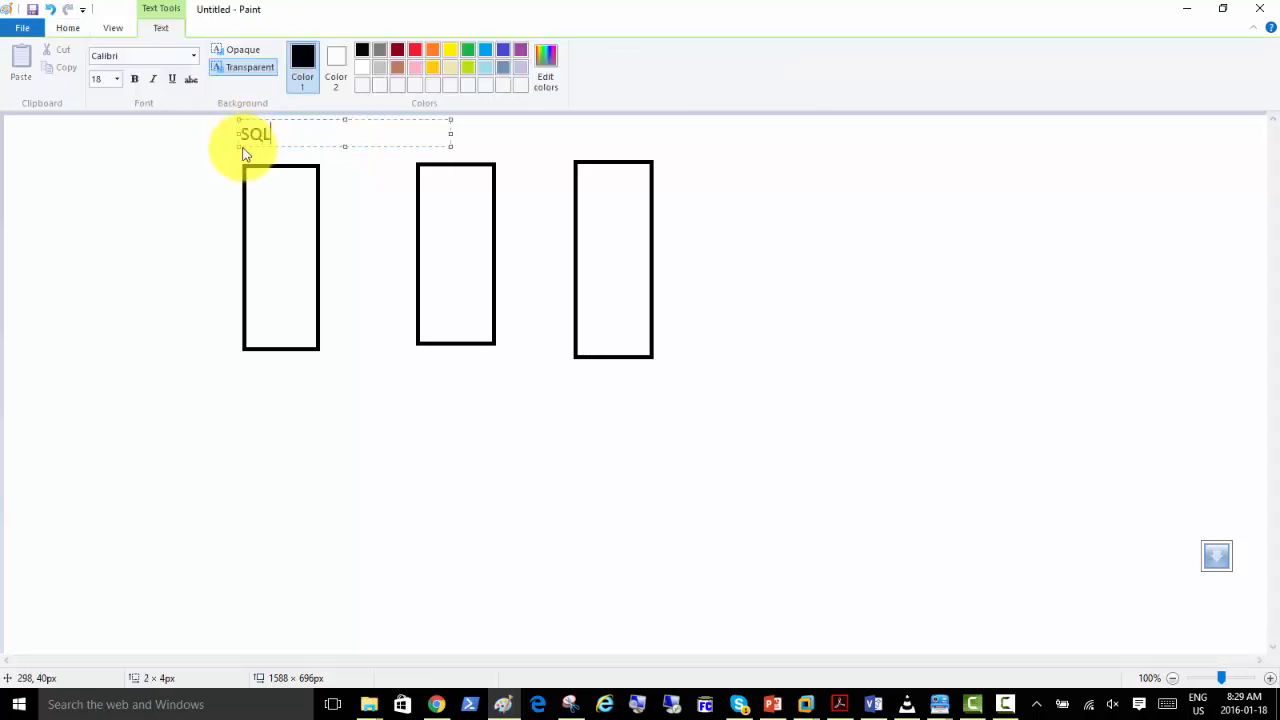
click(423, 369)
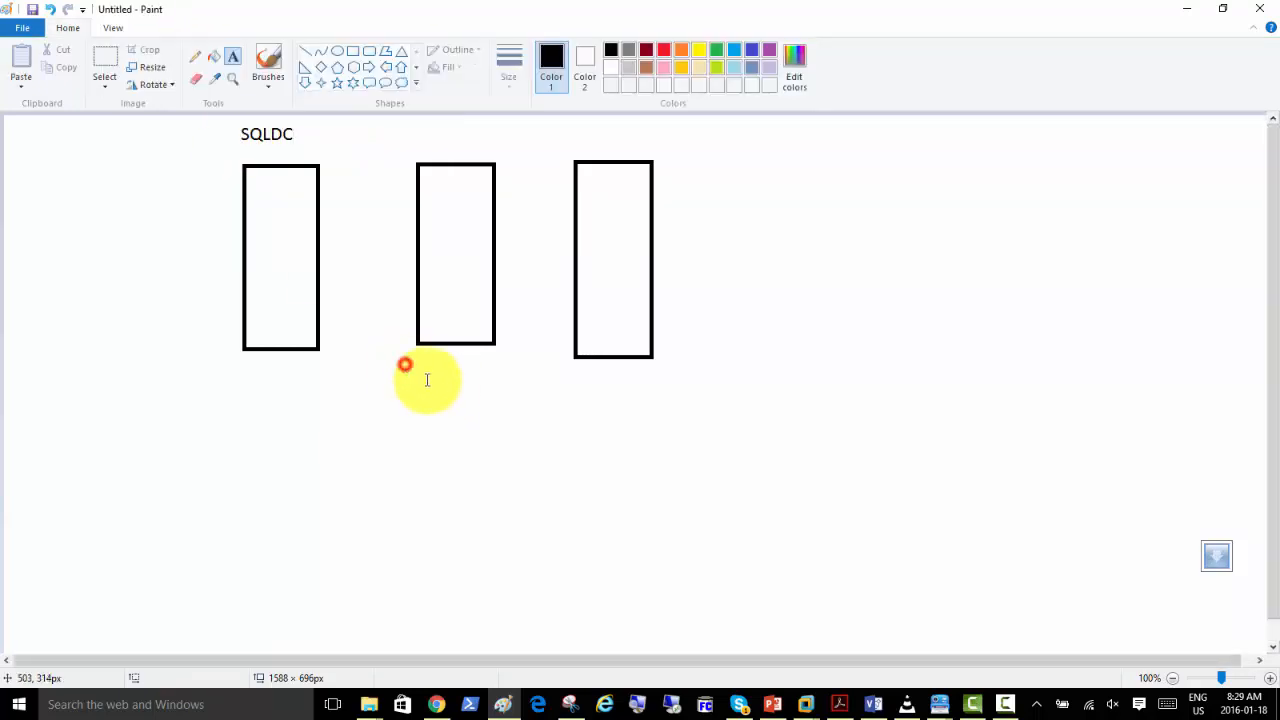
Add the text label SQLMEM01 below the middle rectangle.
click(411, 377)
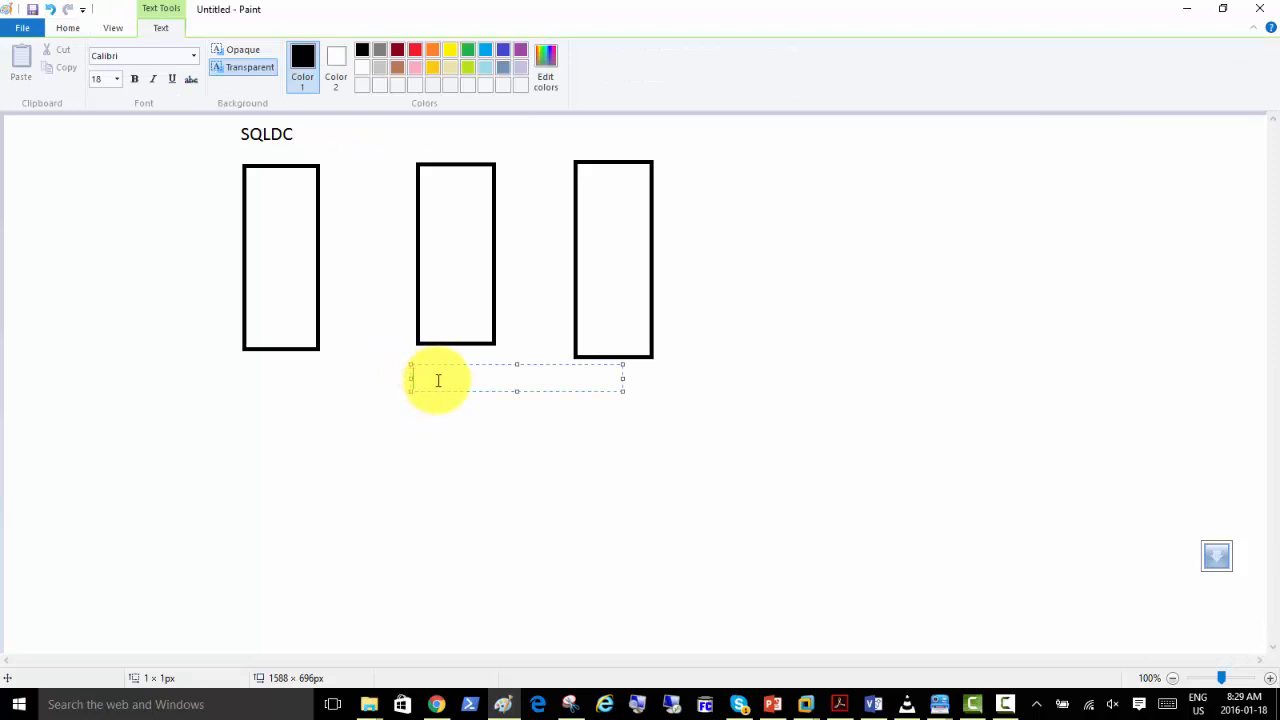
text(SQLMEM01)
click(577, 143)
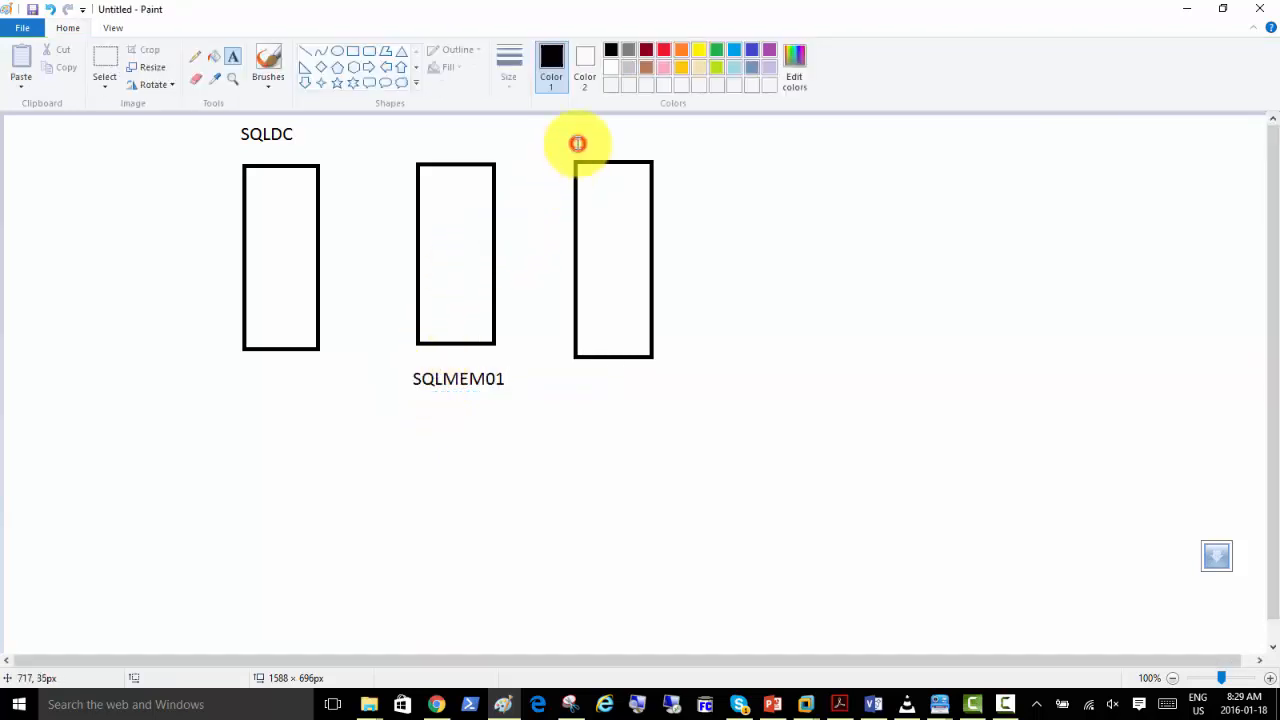
Add the text label SQLMEM02 above the third rectangle.
click(577, 143)
text(SQL)
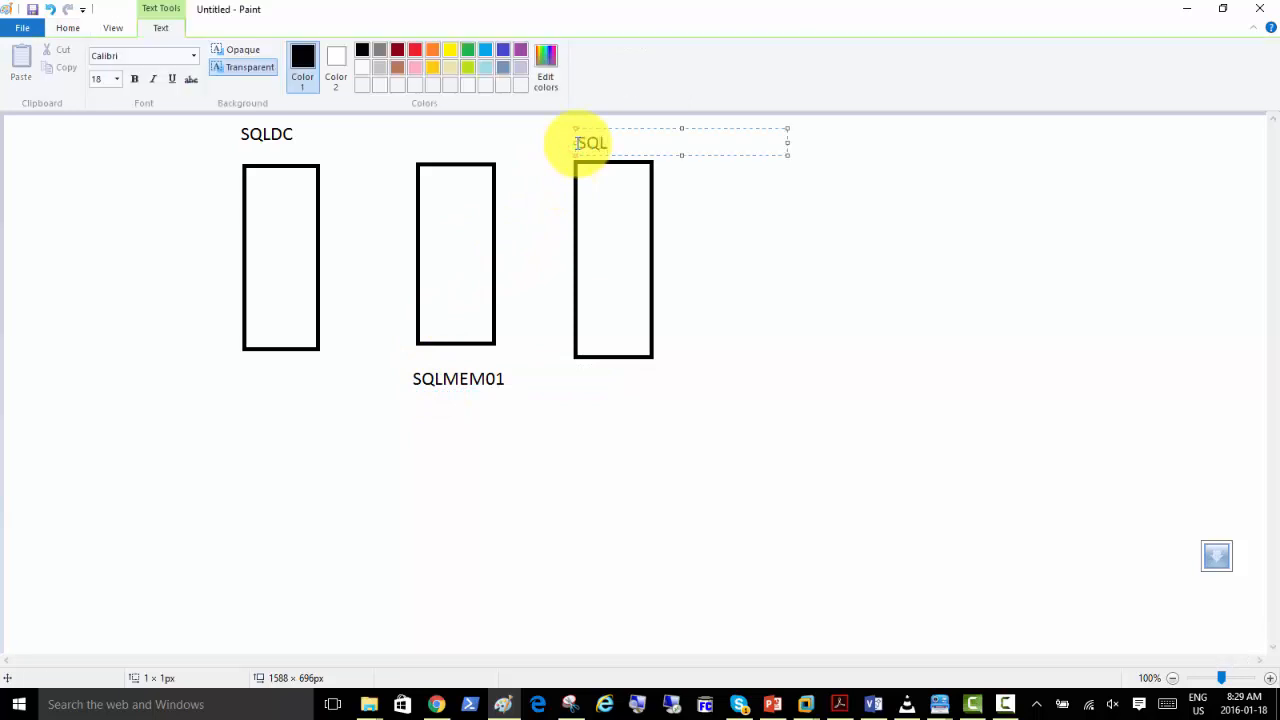
text(MEM02)
click(631, 410)
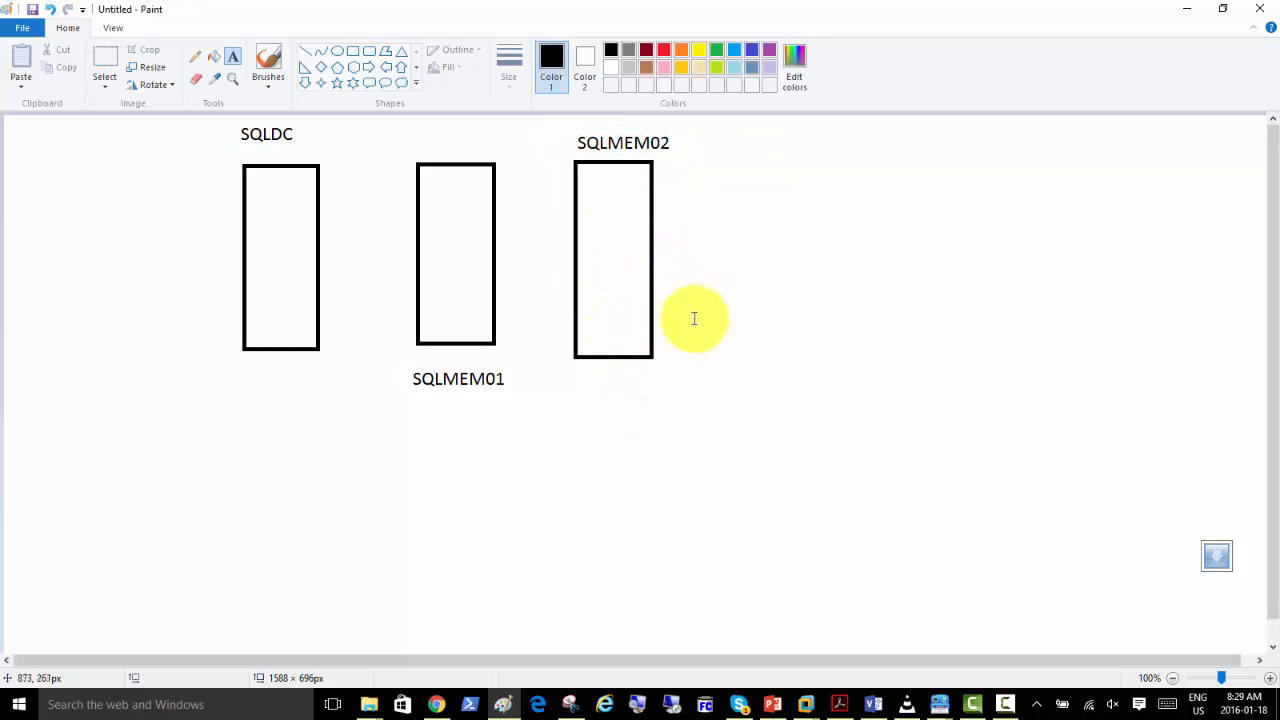
Start a text note beside the SQLMEM02 rectangle with the lines "- Add two Disks" and "-Create RAID1".
click(680, 201)
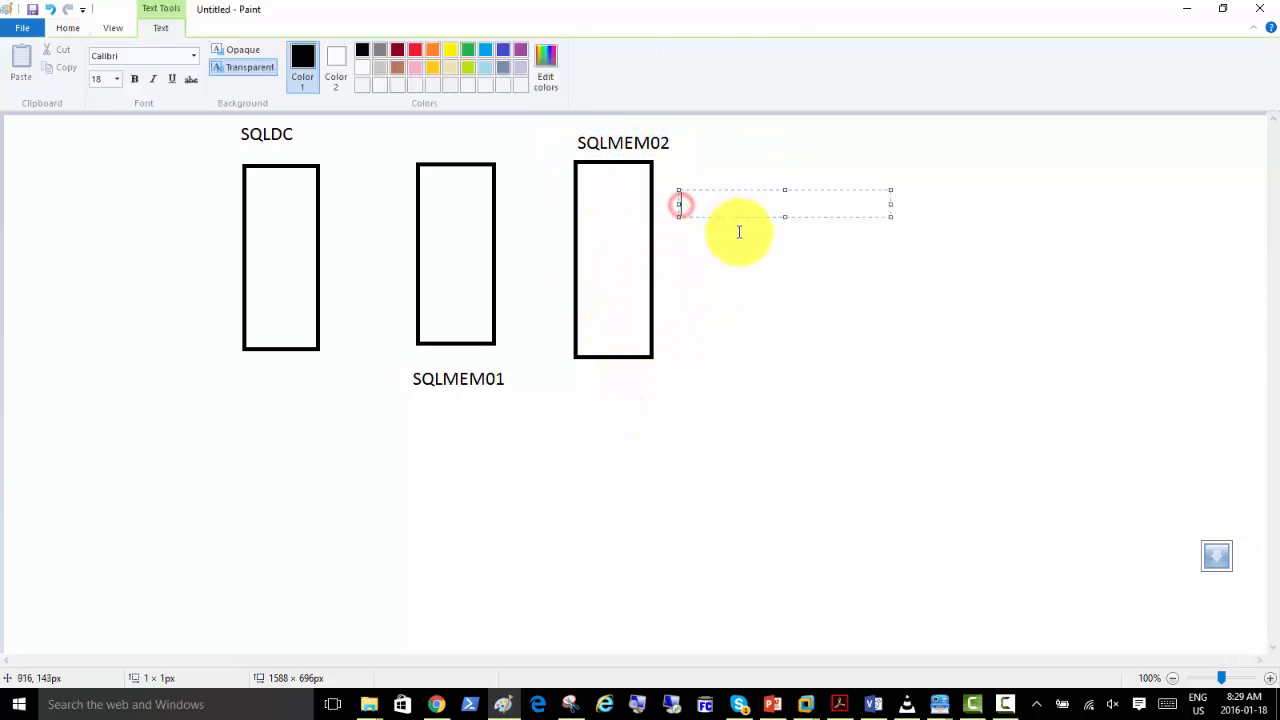
text(- Add two Disks)
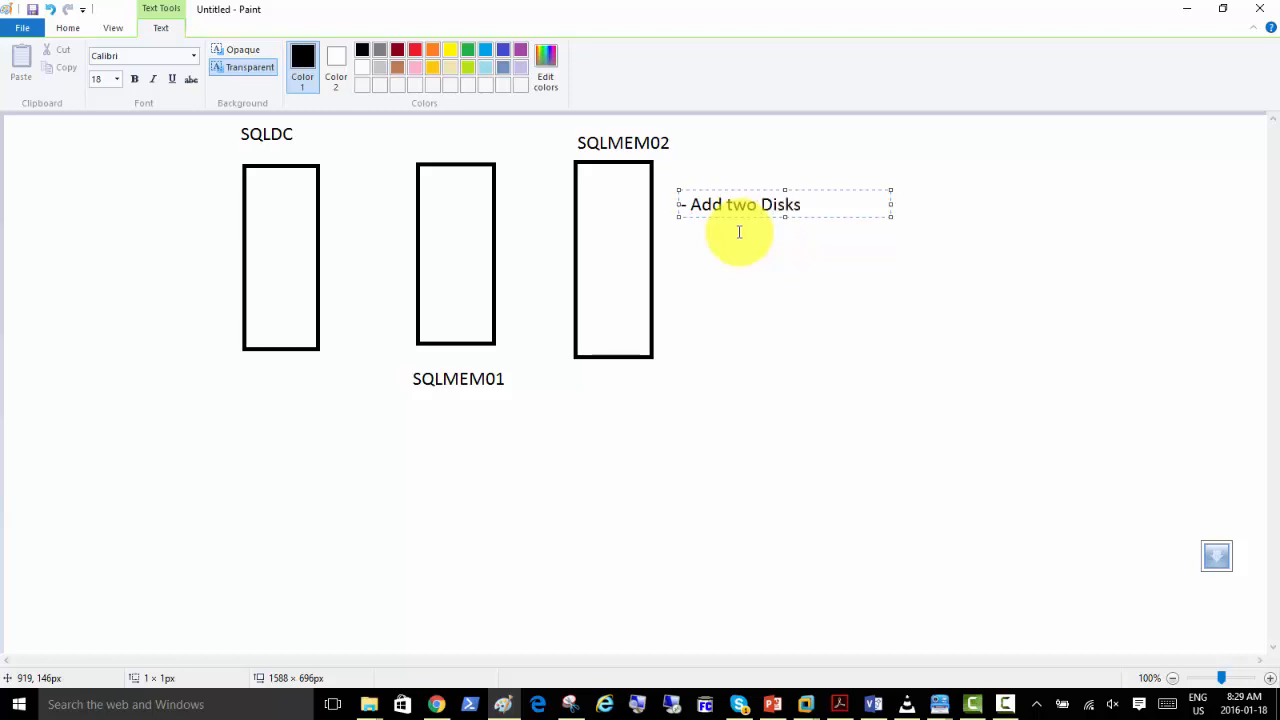
key(Return)
text(-Create R)
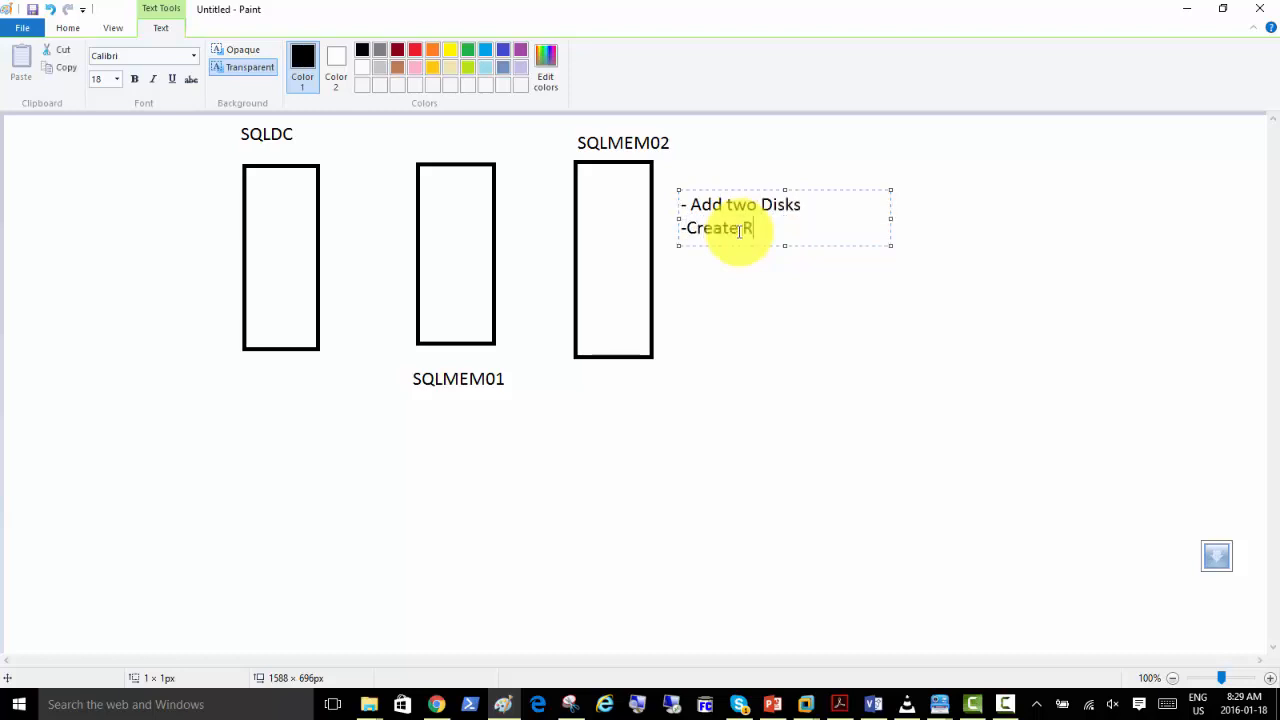
text(AID1)
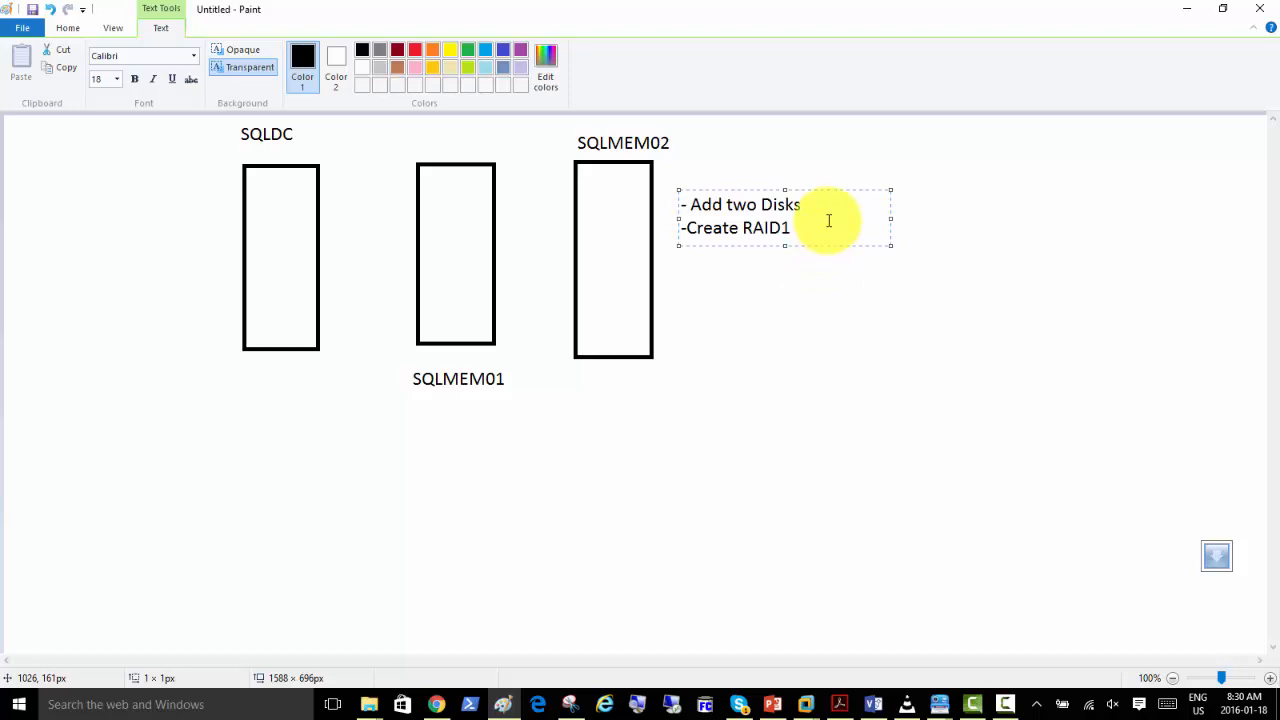
Add the line "-Install SQL Server from Command Prompt with Zero Touch" to the note and widen its text box to about 619 px.
key(Return)
text(-Install SQL S)
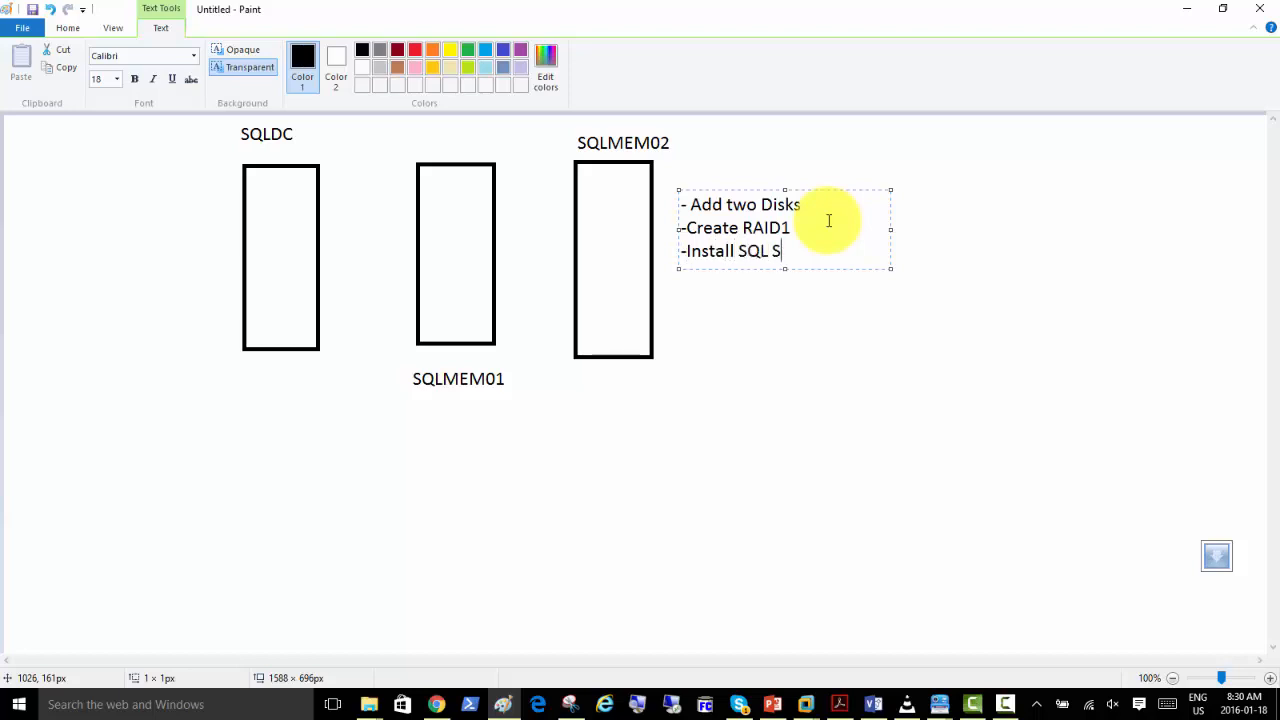
text(erver from Command)
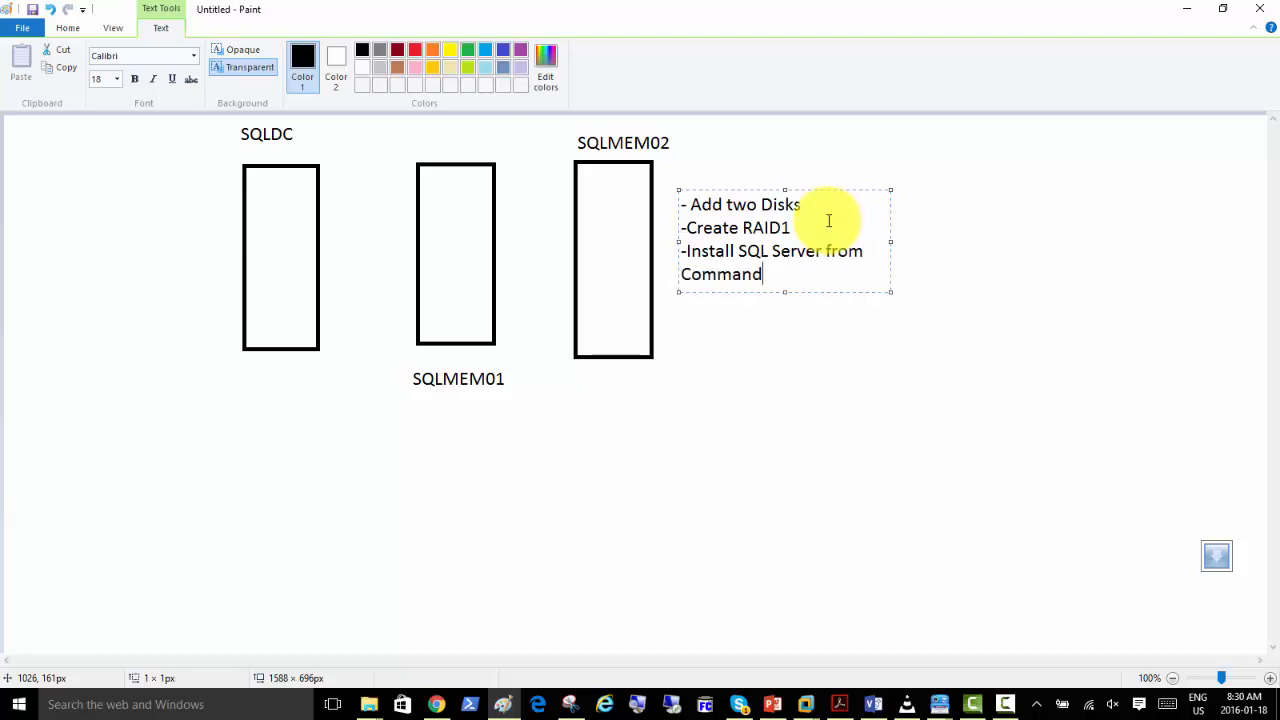
text( Prompt with Zero)
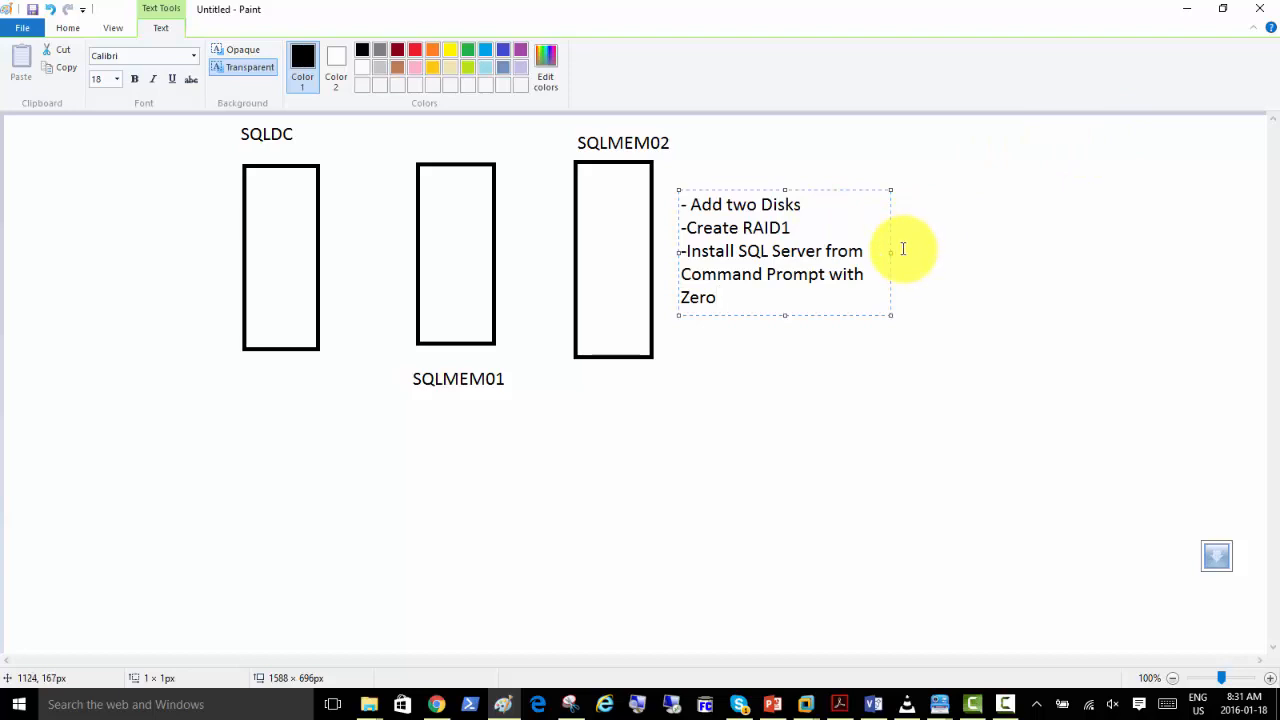
drag(890, 252, 1111, 252)
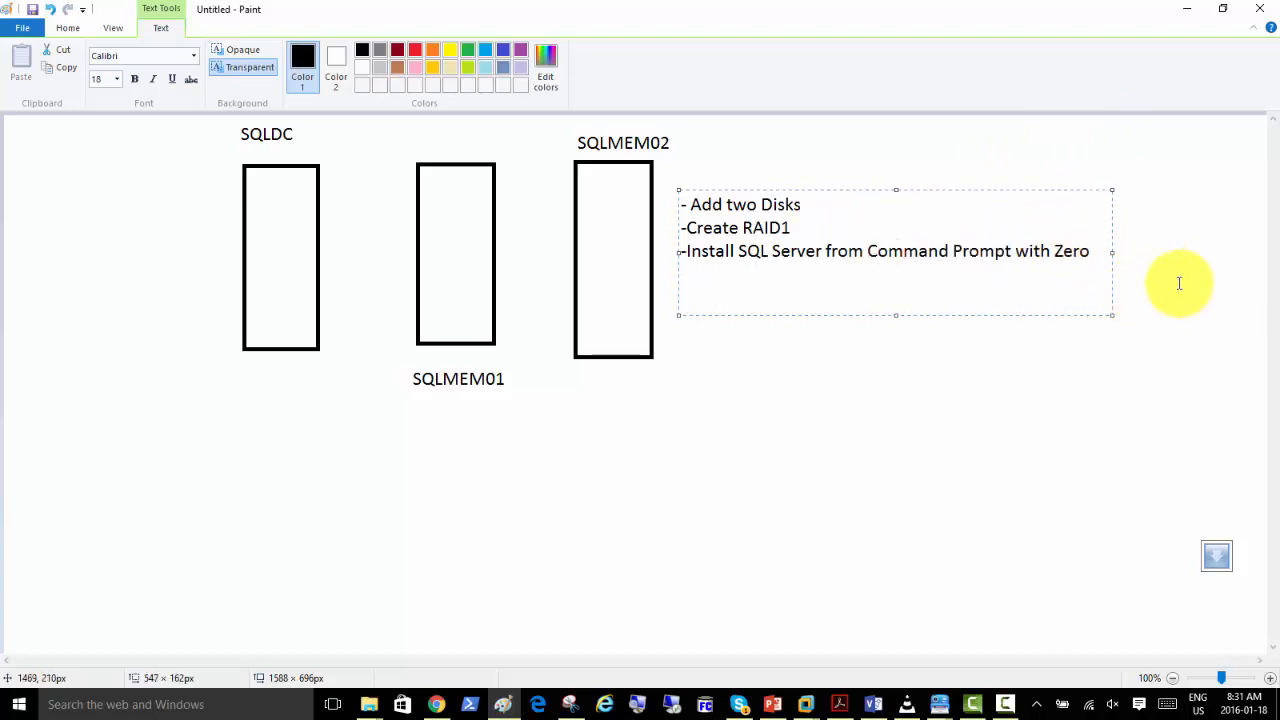
text(Touch)
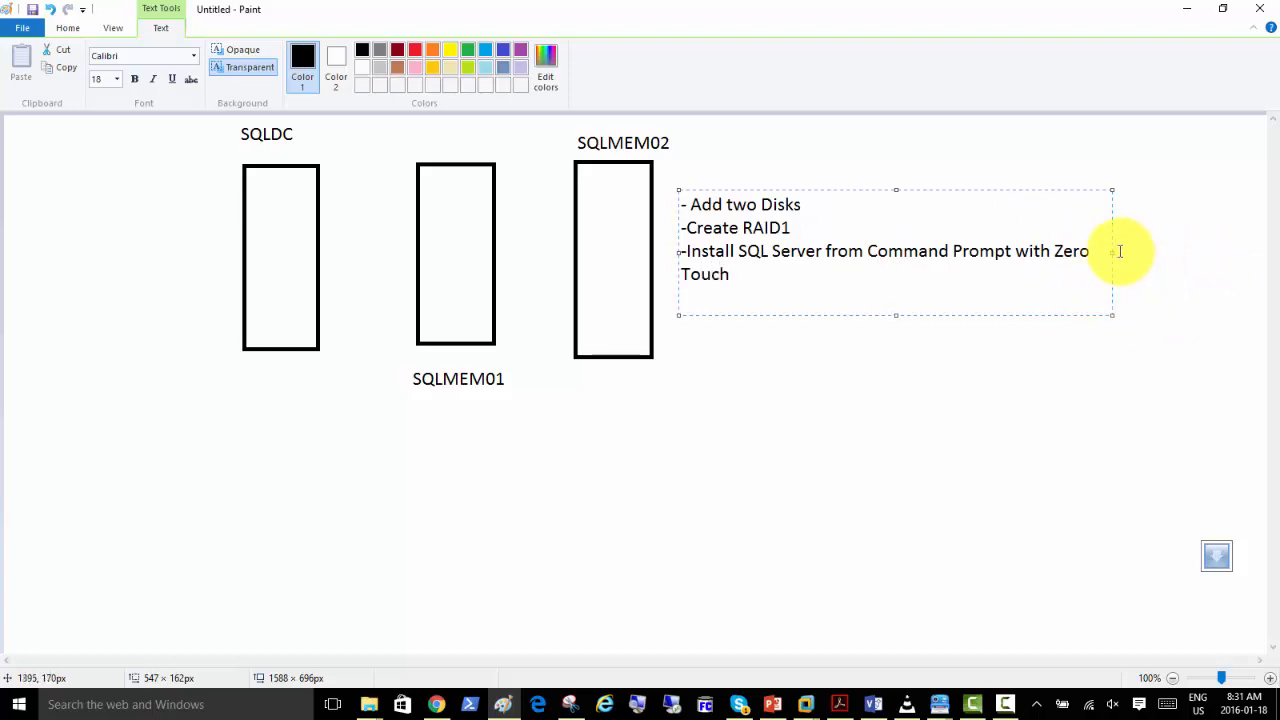
drag(1112, 253, 1170, 254)
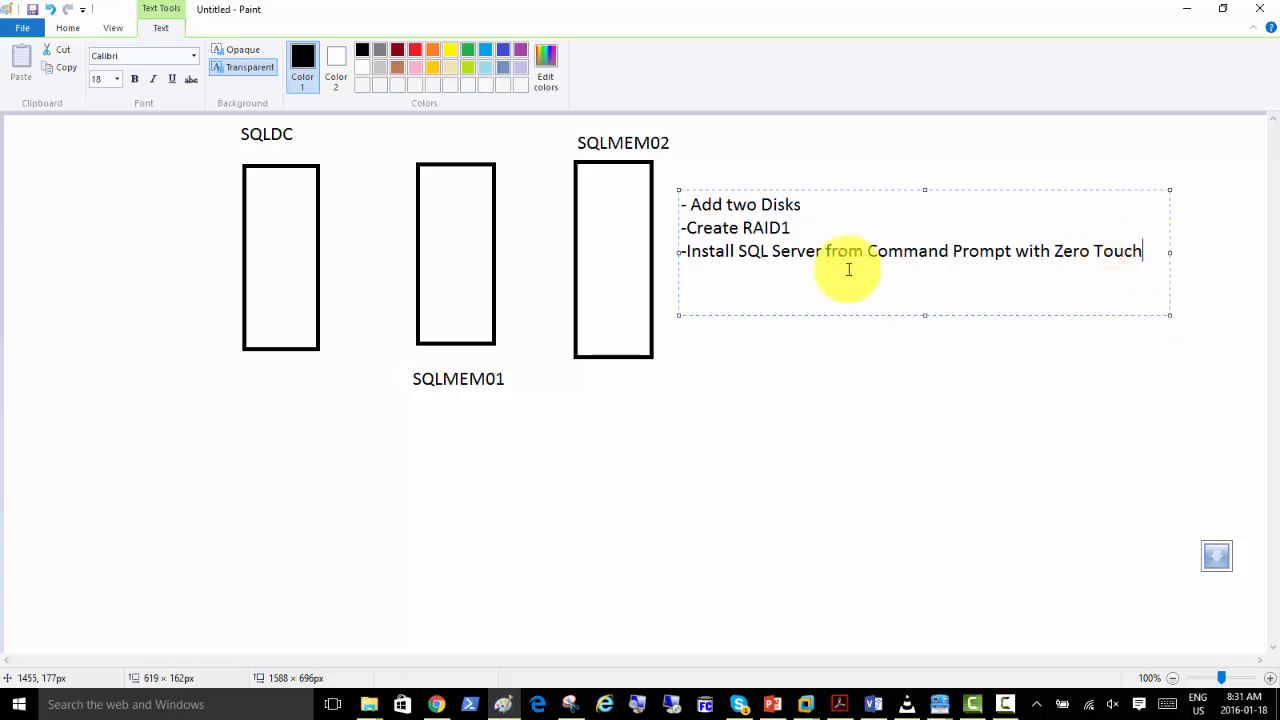
Extend the note's "-Create RAID1" line with "- on Two Disks".
click(794, 227)
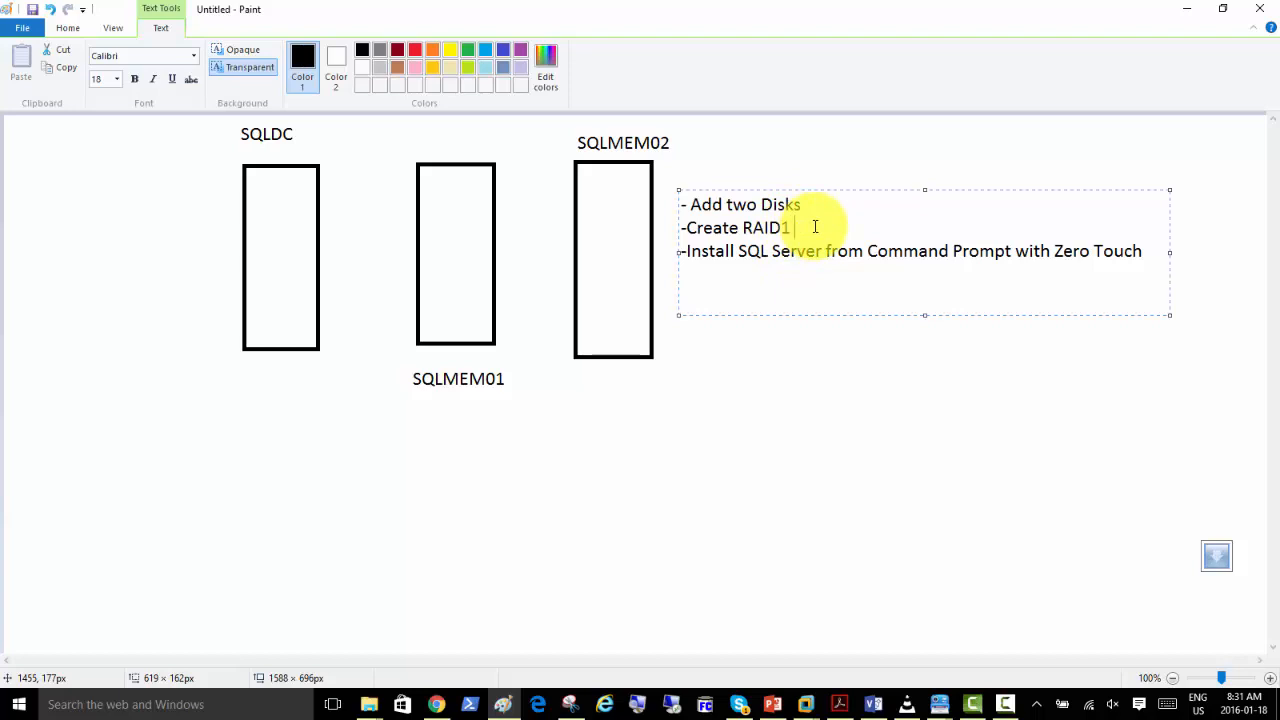
text(- an Two Disks)
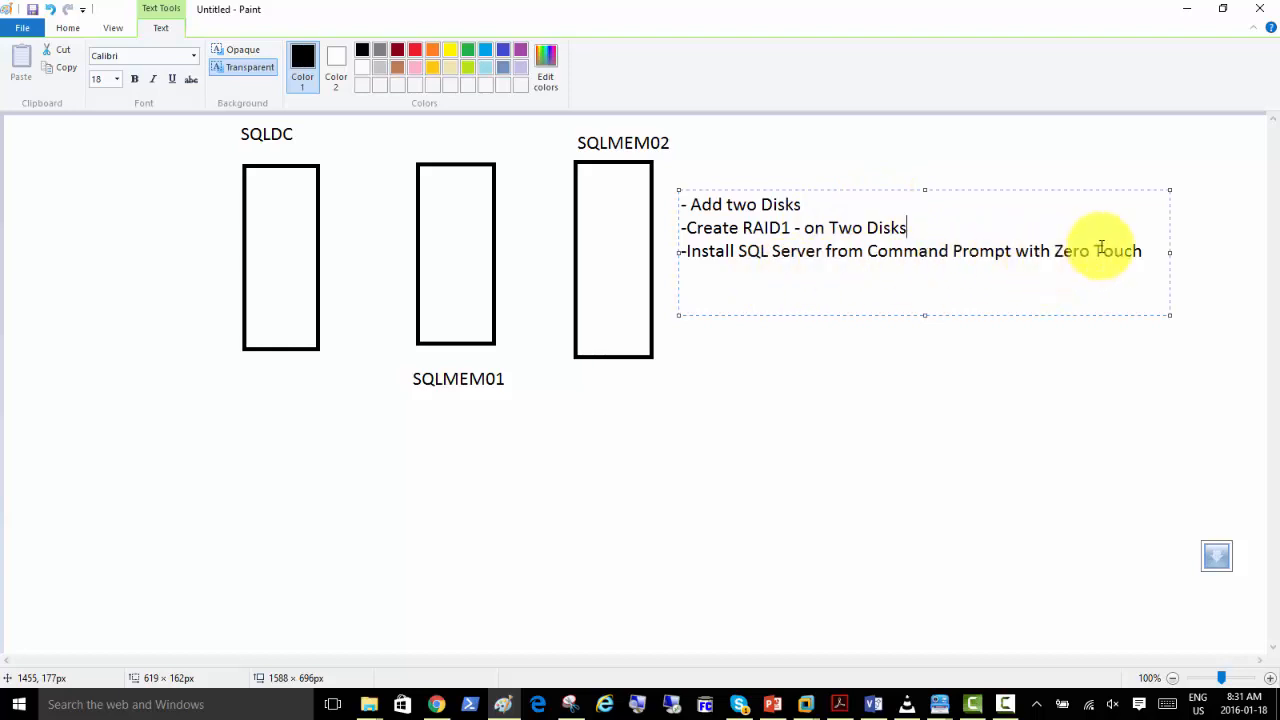
Add the line "Other Topics" at the end of the note.
click(1142, 251)
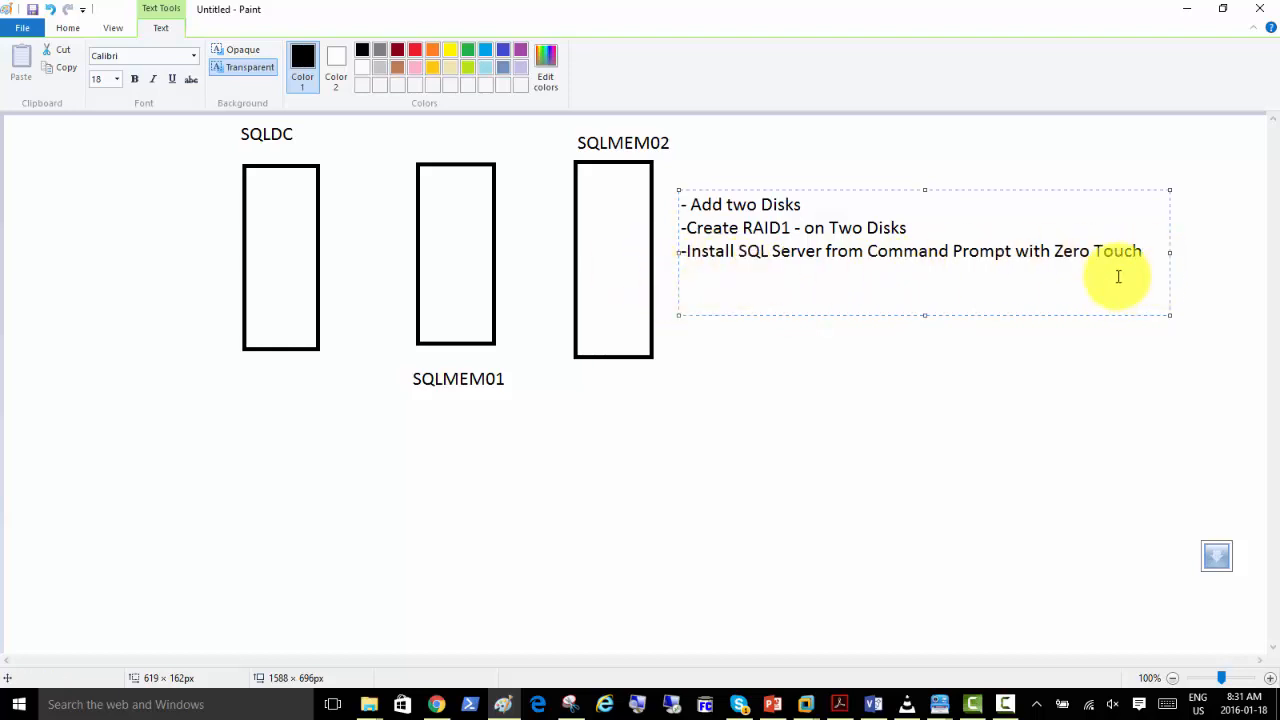
key(Return)
text(Other Topics)
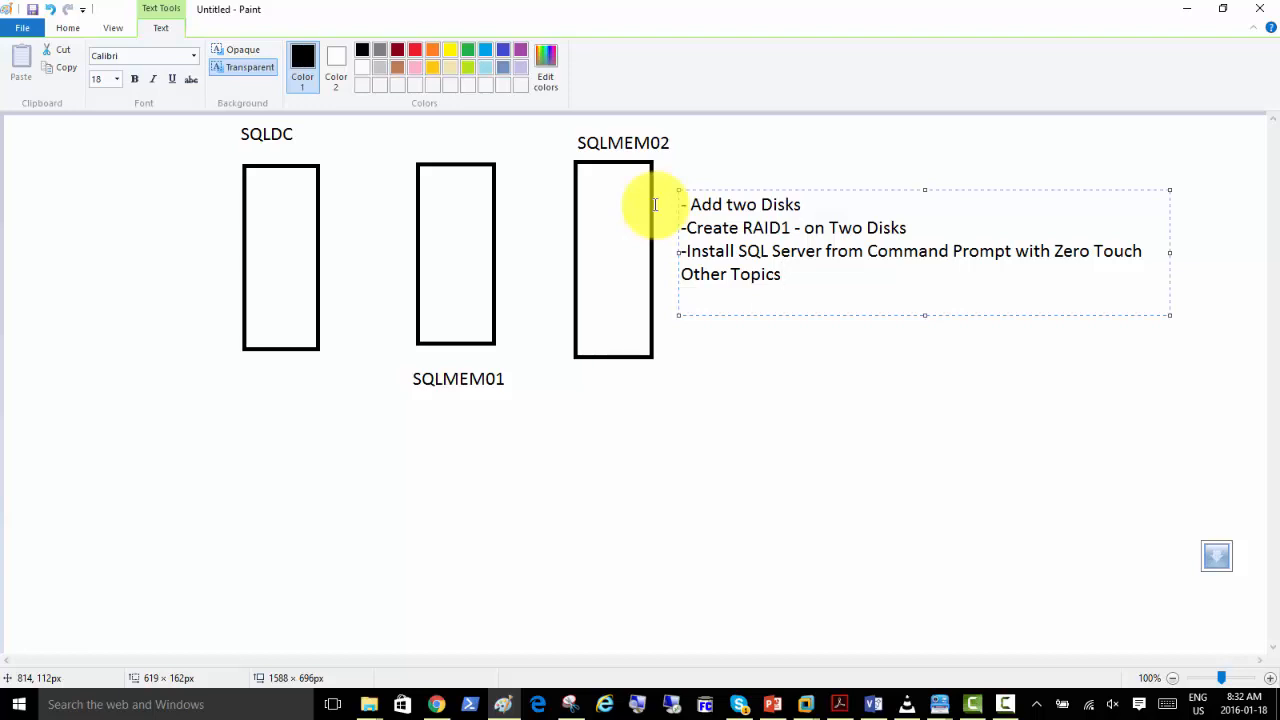
Switch to VMware Workstation and bring up the SQL01-Windows Server 2012 R2 virtual machine.
click(806, 705)
click(728, 612)
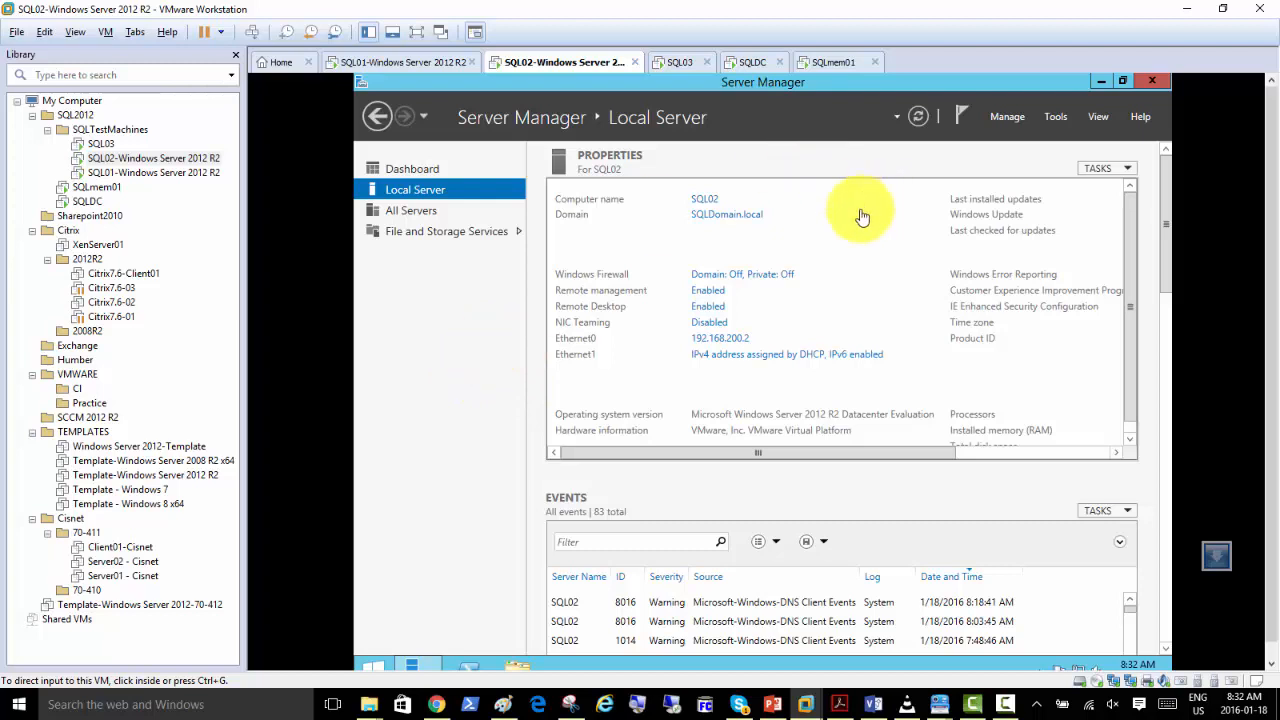
click(432, 318)
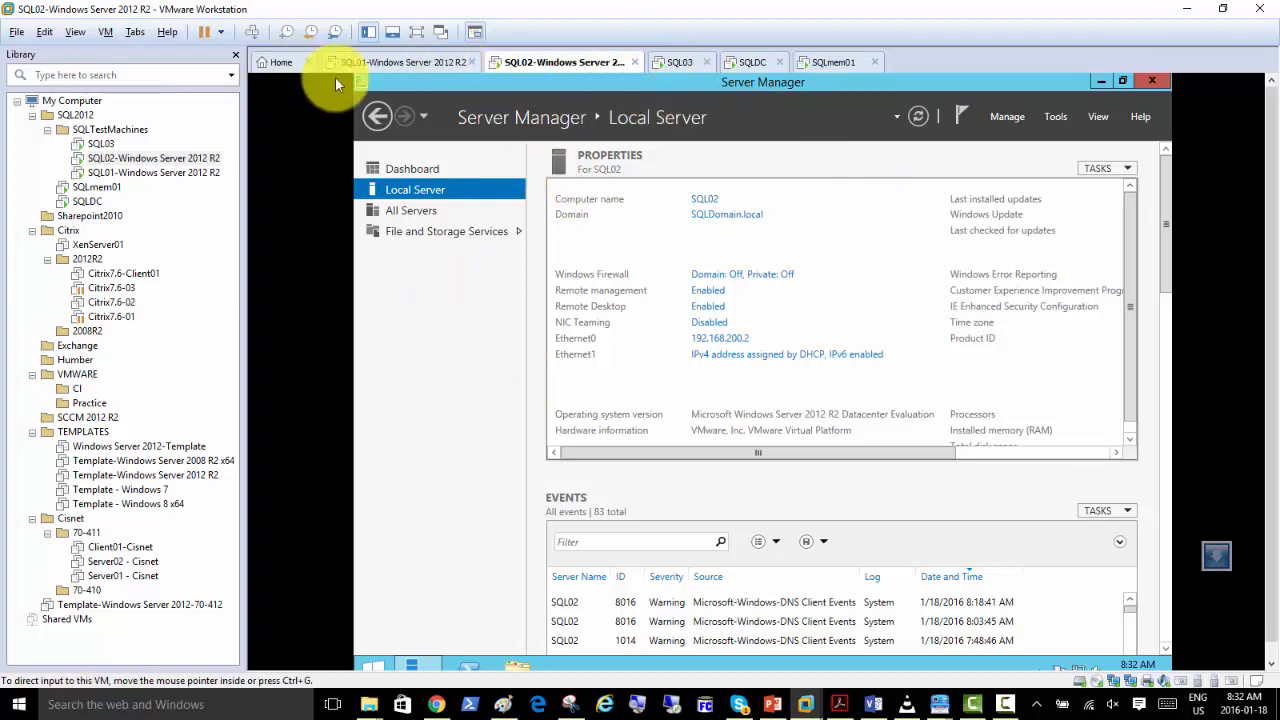
click(402, 62)
right_click(402, 62)
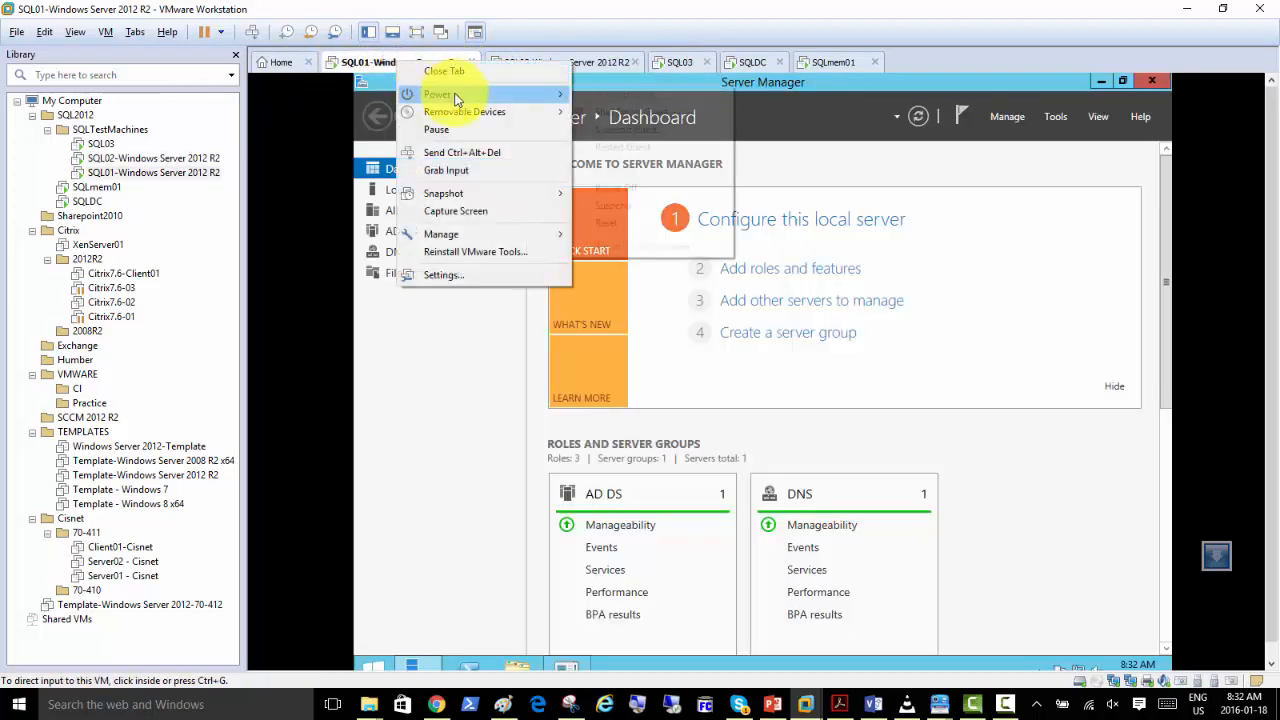
click(500, 375)
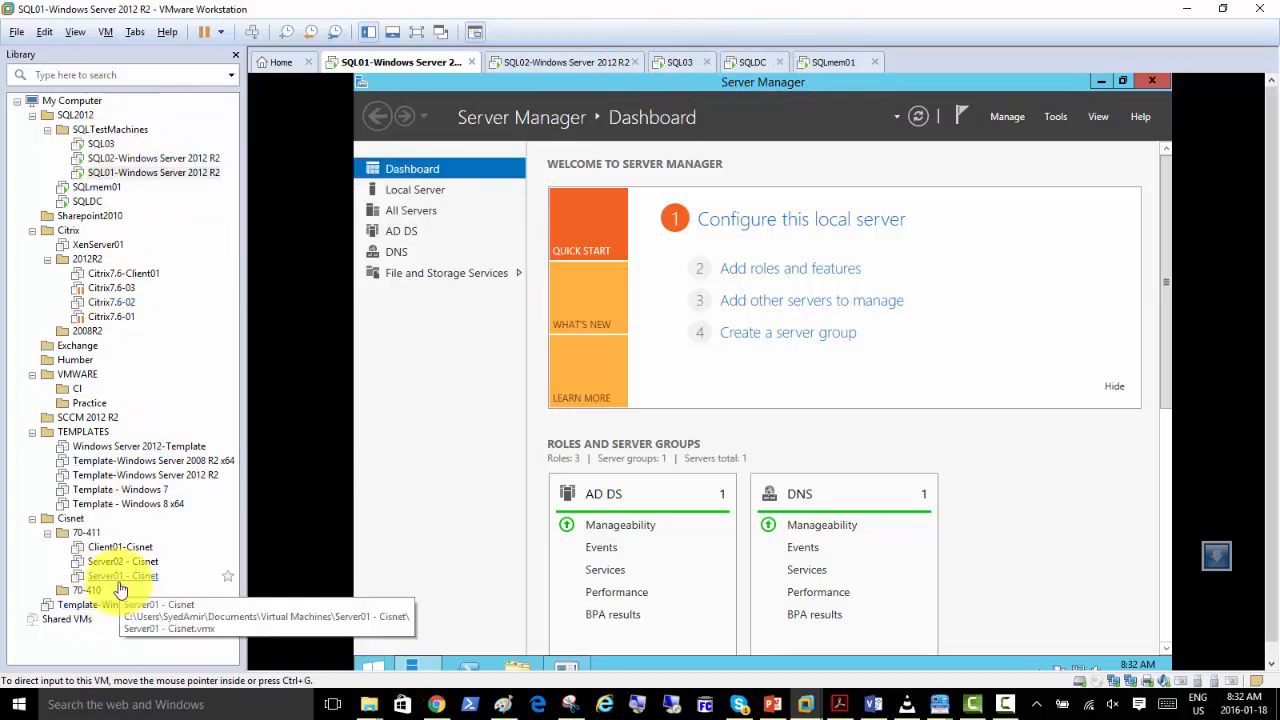
Set up a full clone of Template-Windows Server 2012 R2 from its existing Snapshot 1.
click(165, 477)
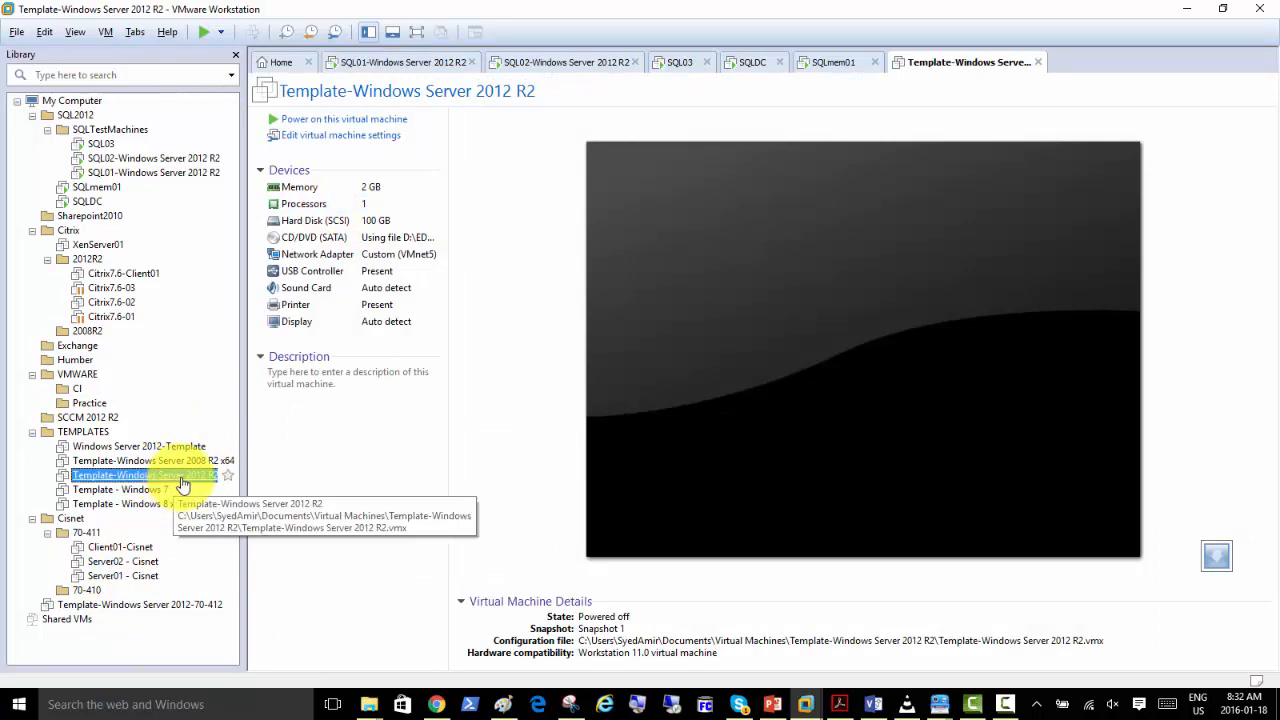
right_click(183, 484)
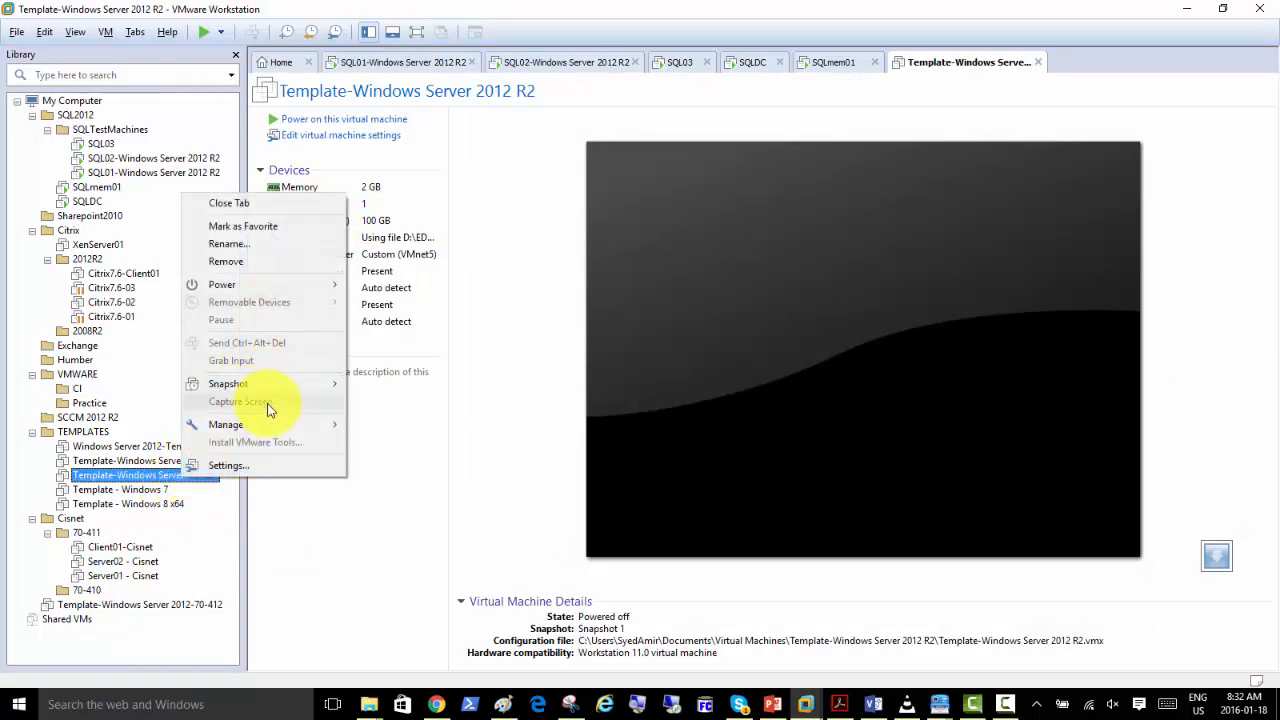
mouse_move(281, 426)
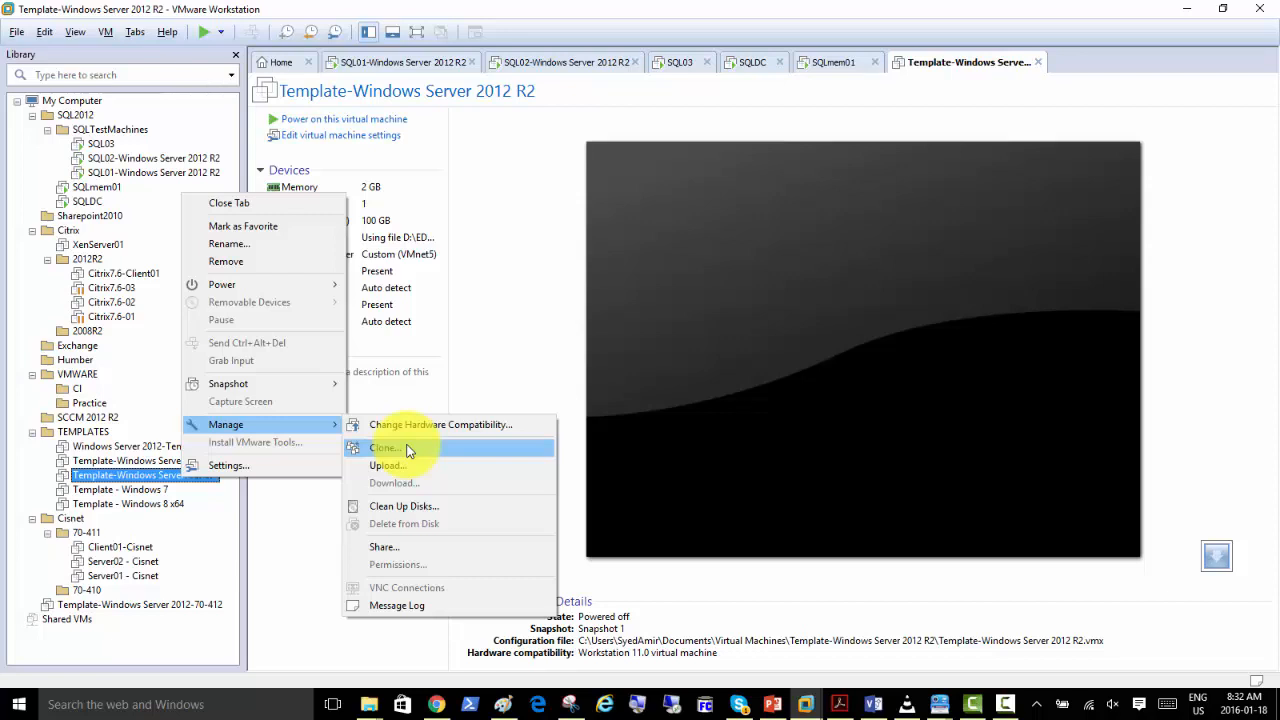
click(408, 449)
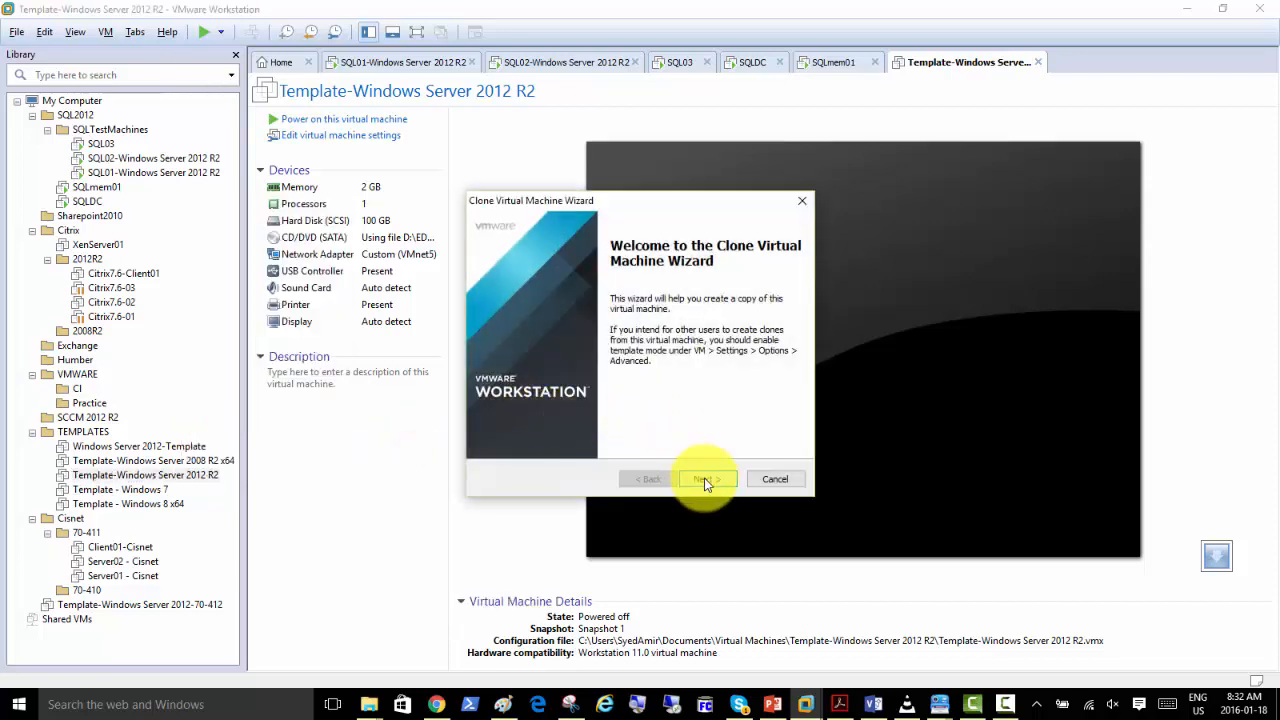
click(705, 480)
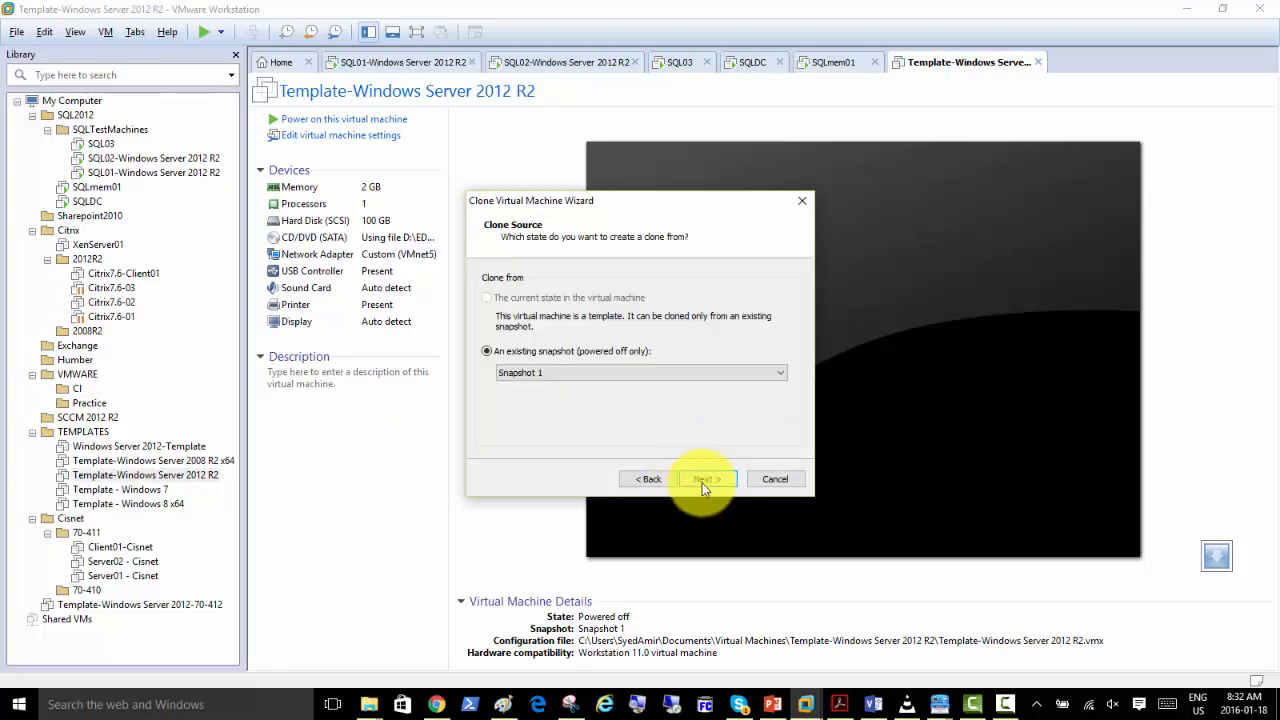
click(705, 480)
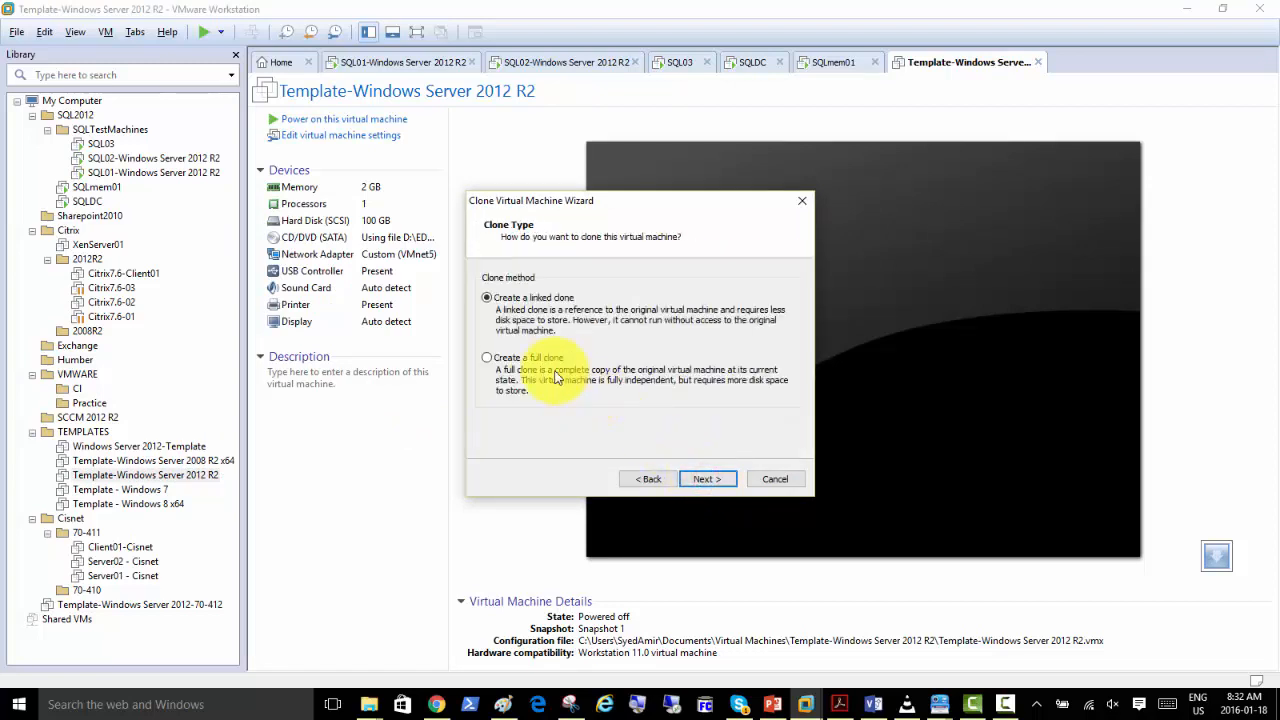
click(515, 372)
click(706, 482)
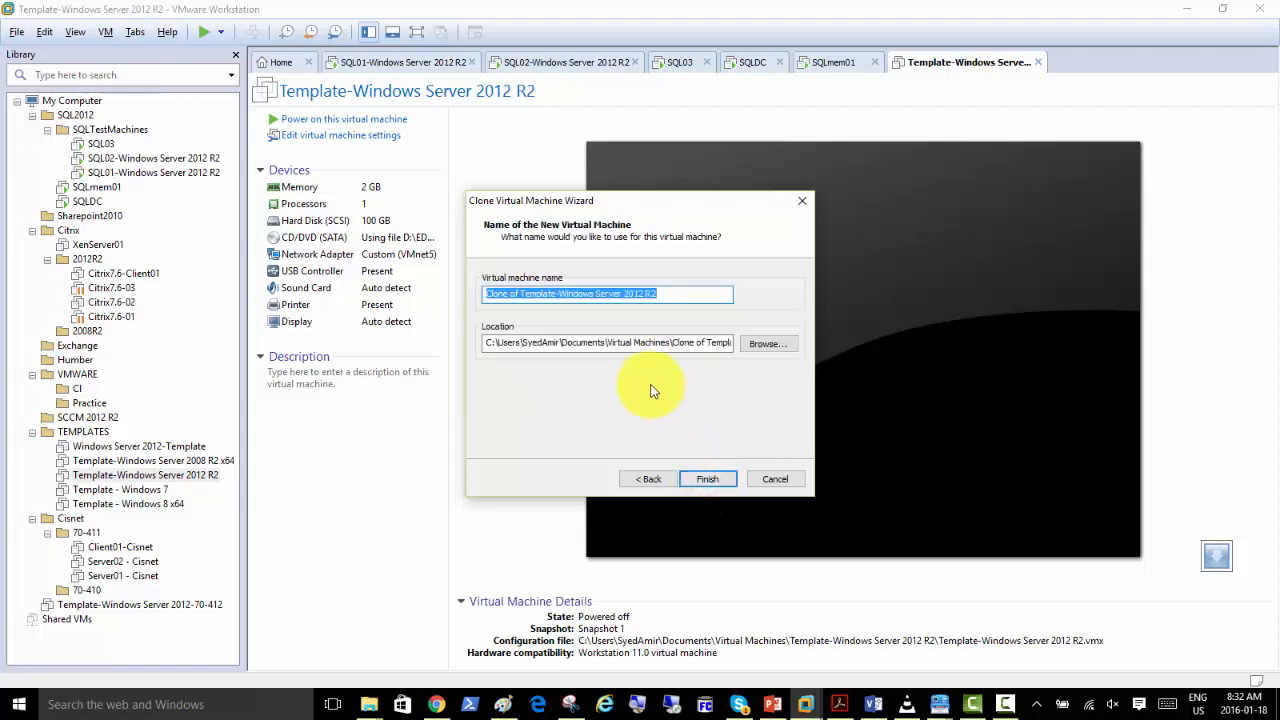
Name the new virtual machine SQLmem02 and start the cloning.
text(SQL)
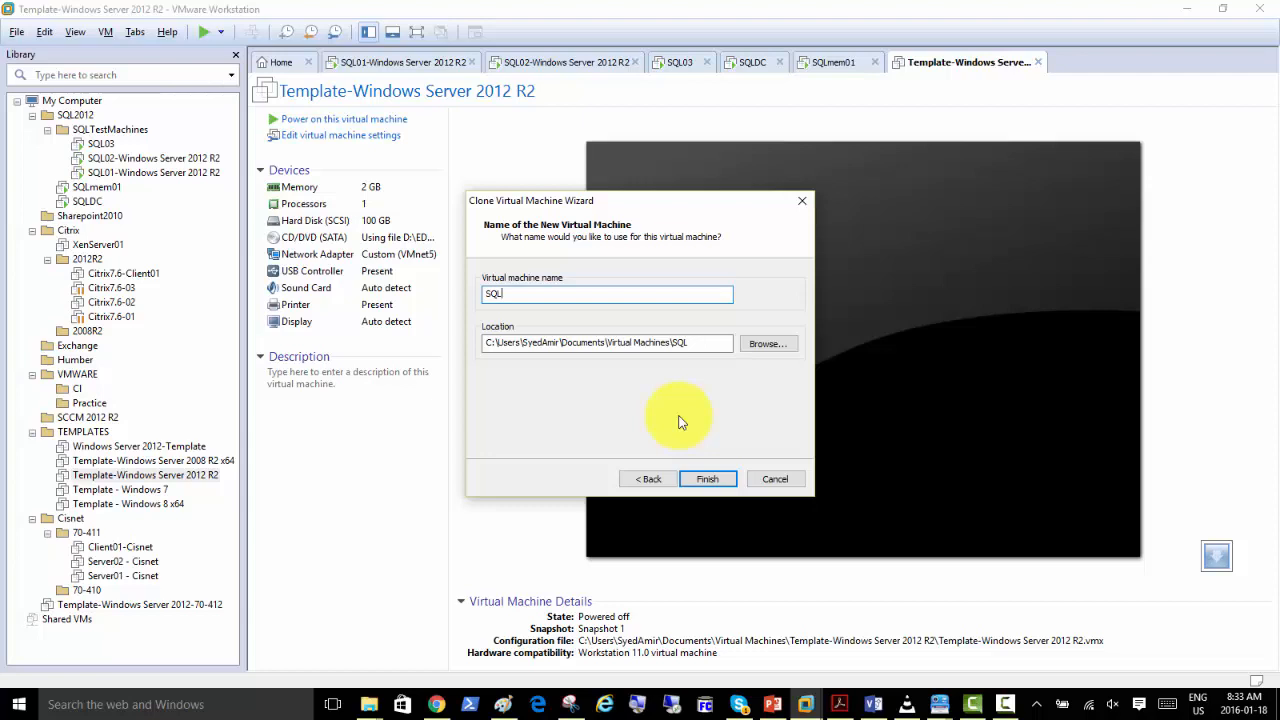
text(mem02)
click(714, 481)
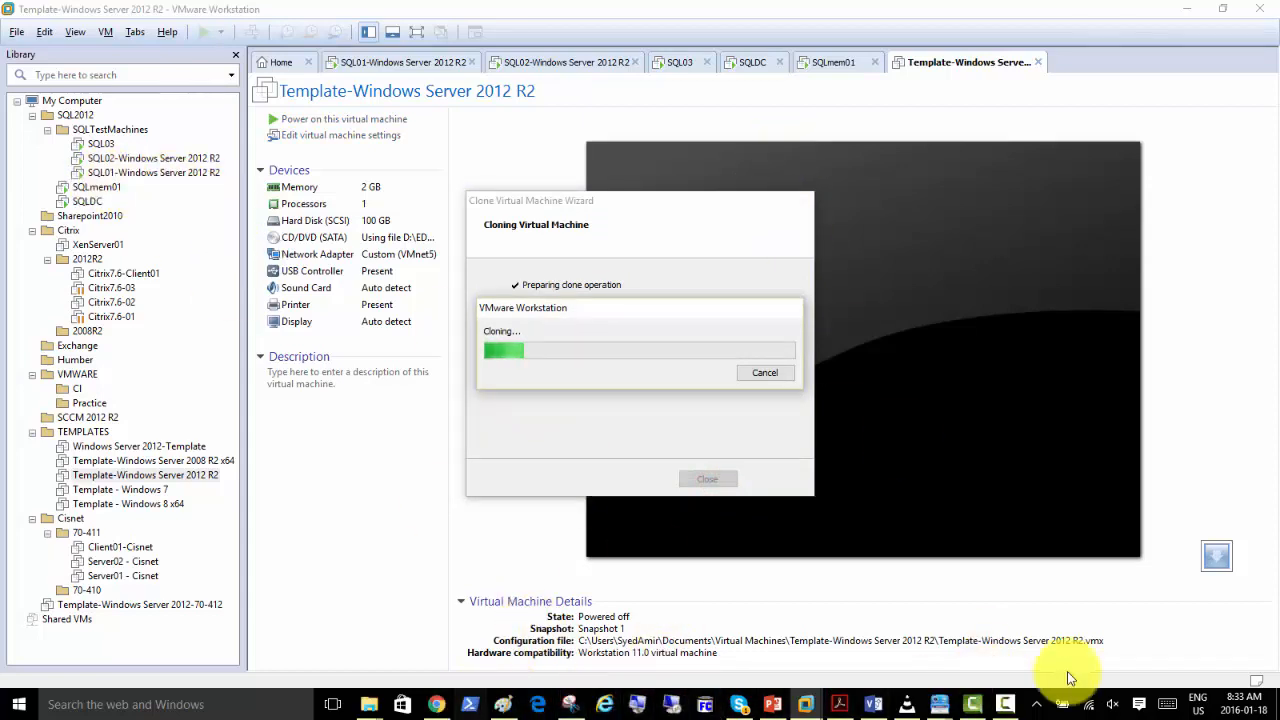
Switch to Paint and add the note "RAID1 - requires min and max 2 Disks" below the server diagram in a text box about 500 px wide.
click(1007, 706)
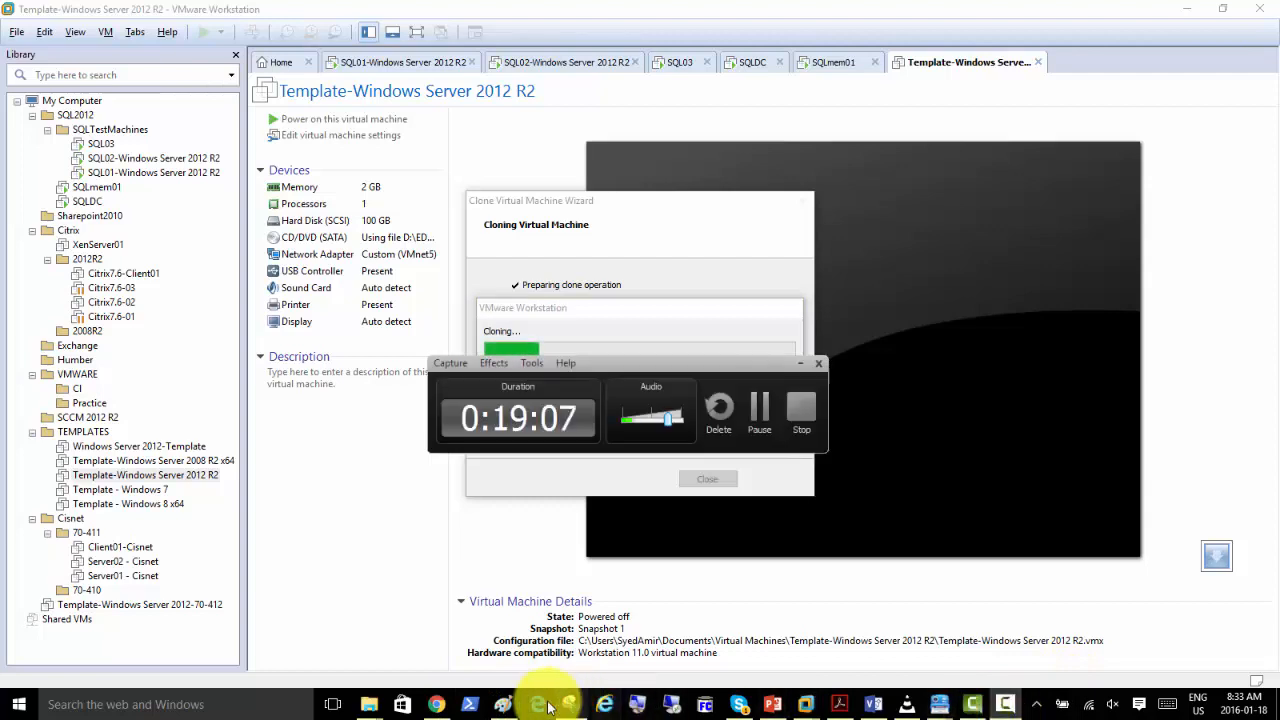
click(504, 705)
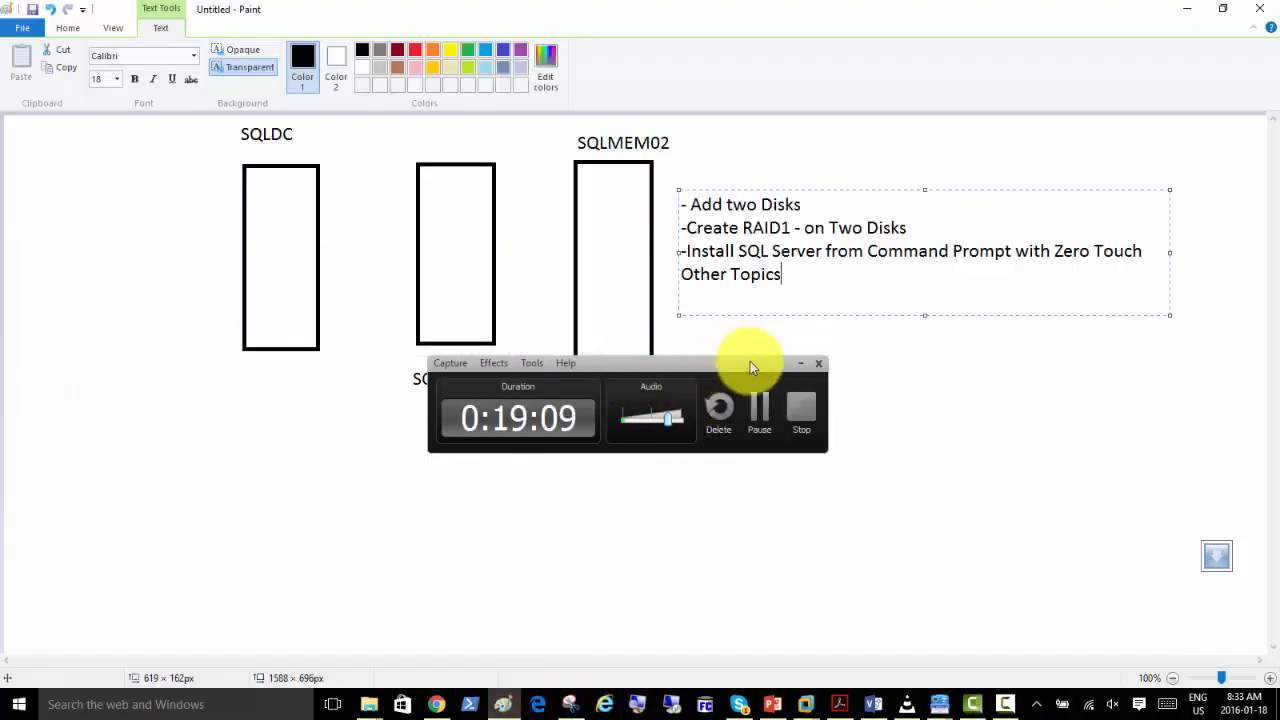
click(796, 364)
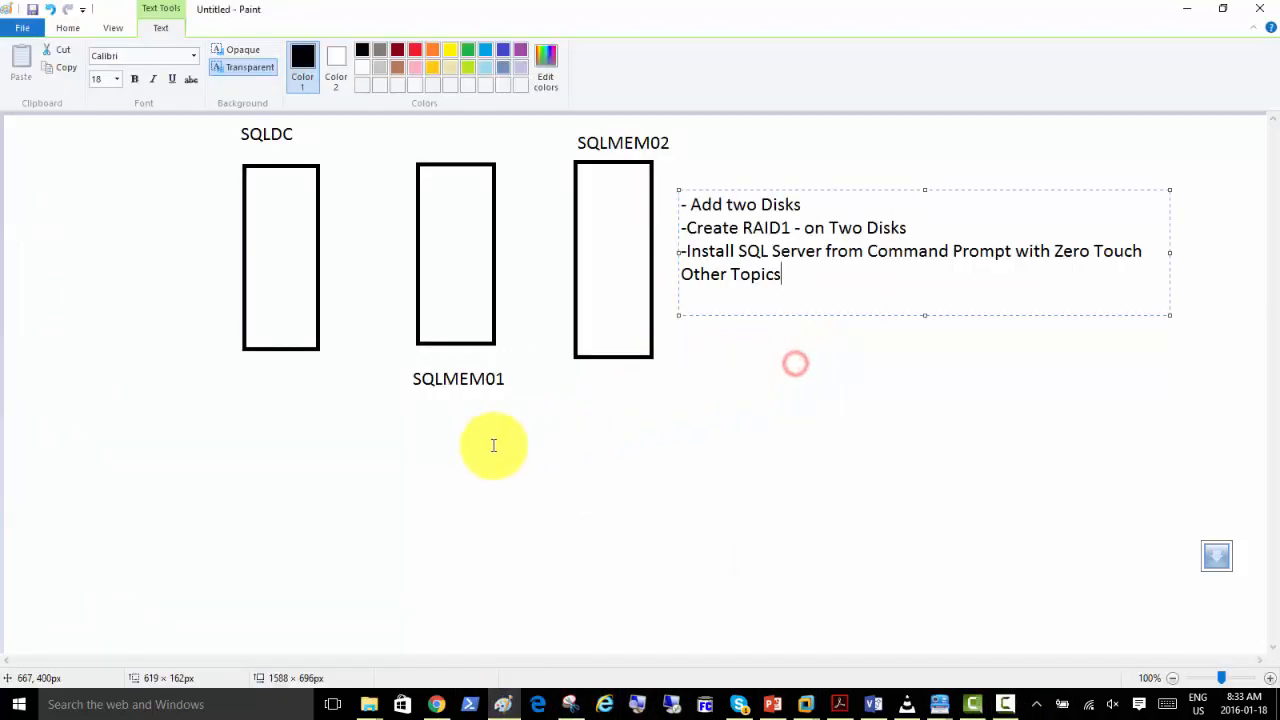
click(93, 451)
click(94, 446)
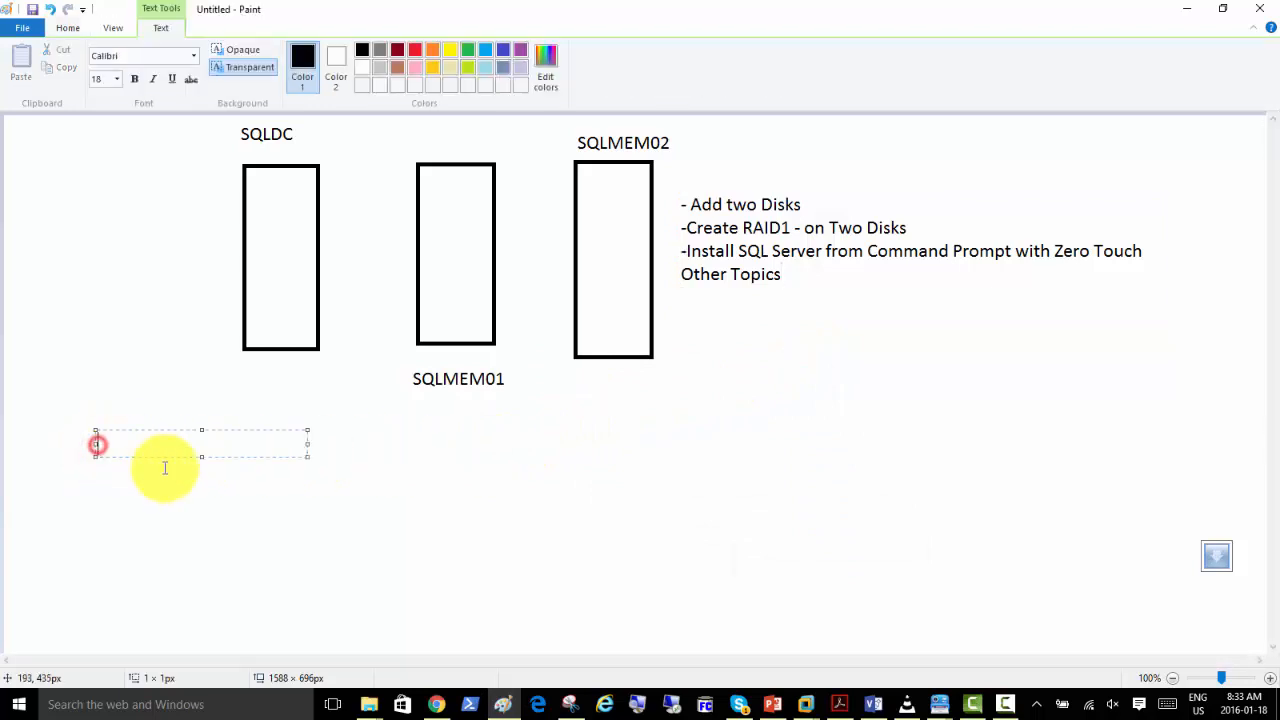
text(RAID1)
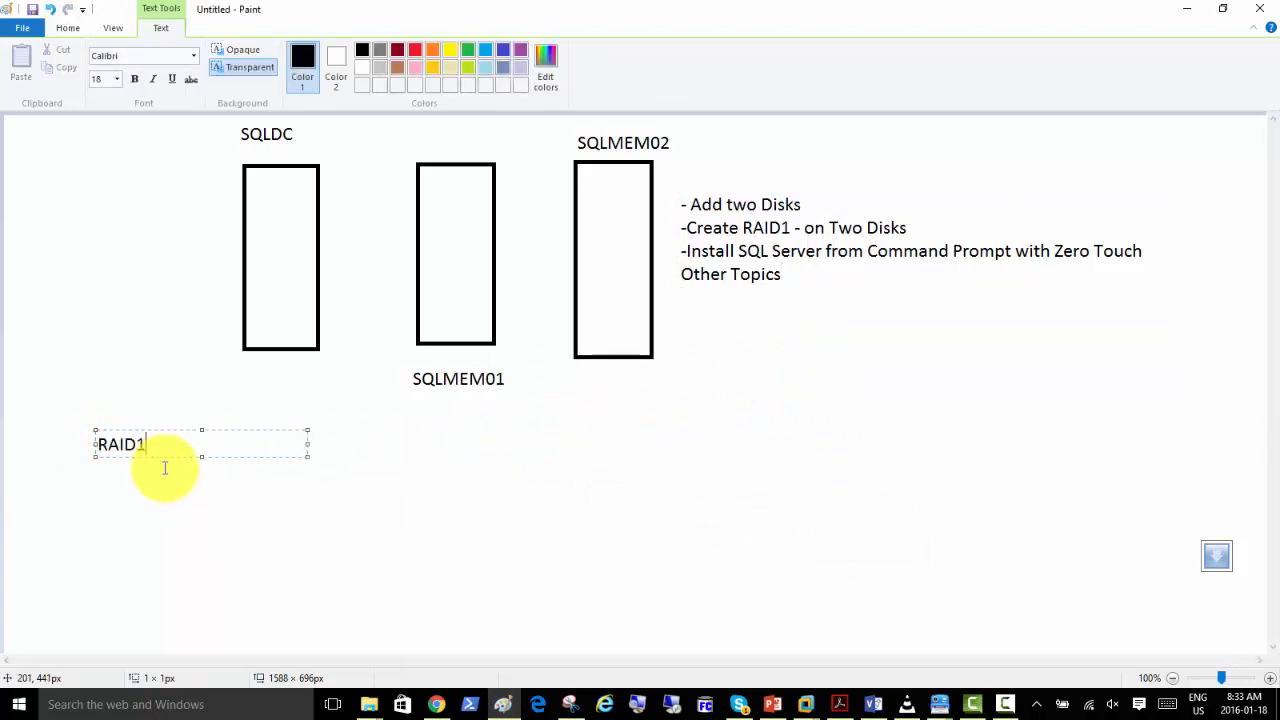
text( - requires min and max 2)
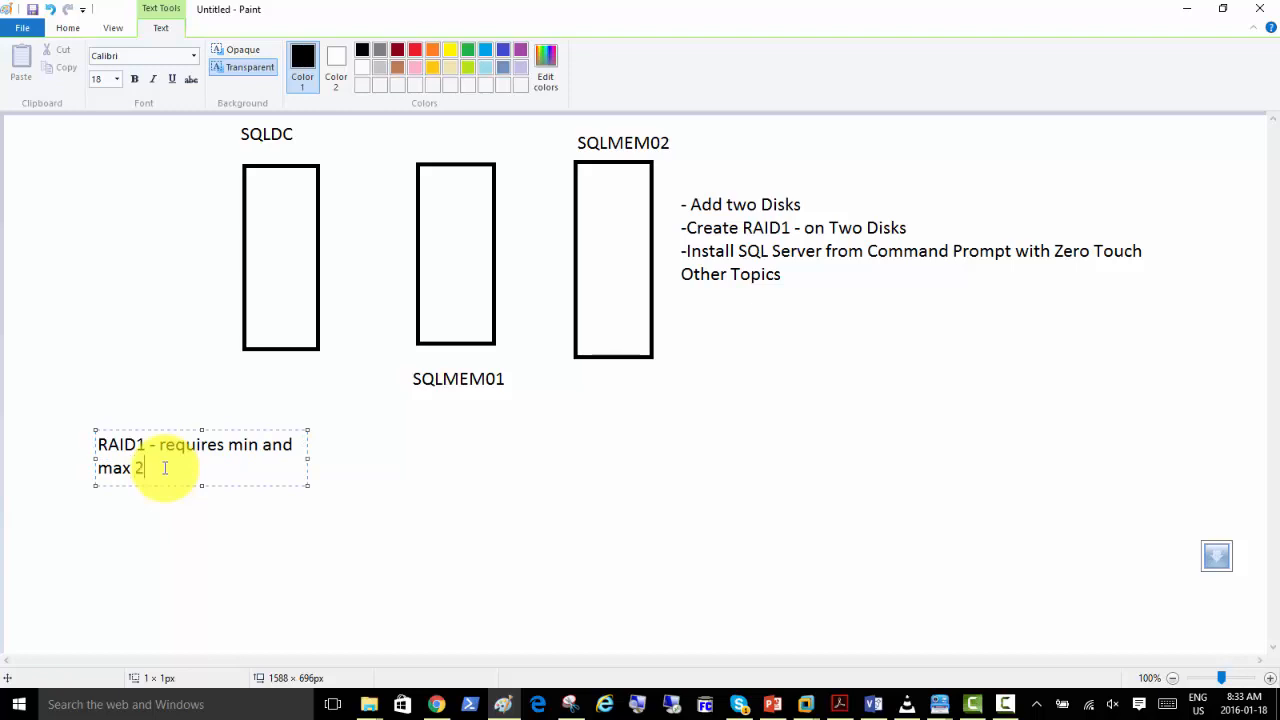
text( Disks)
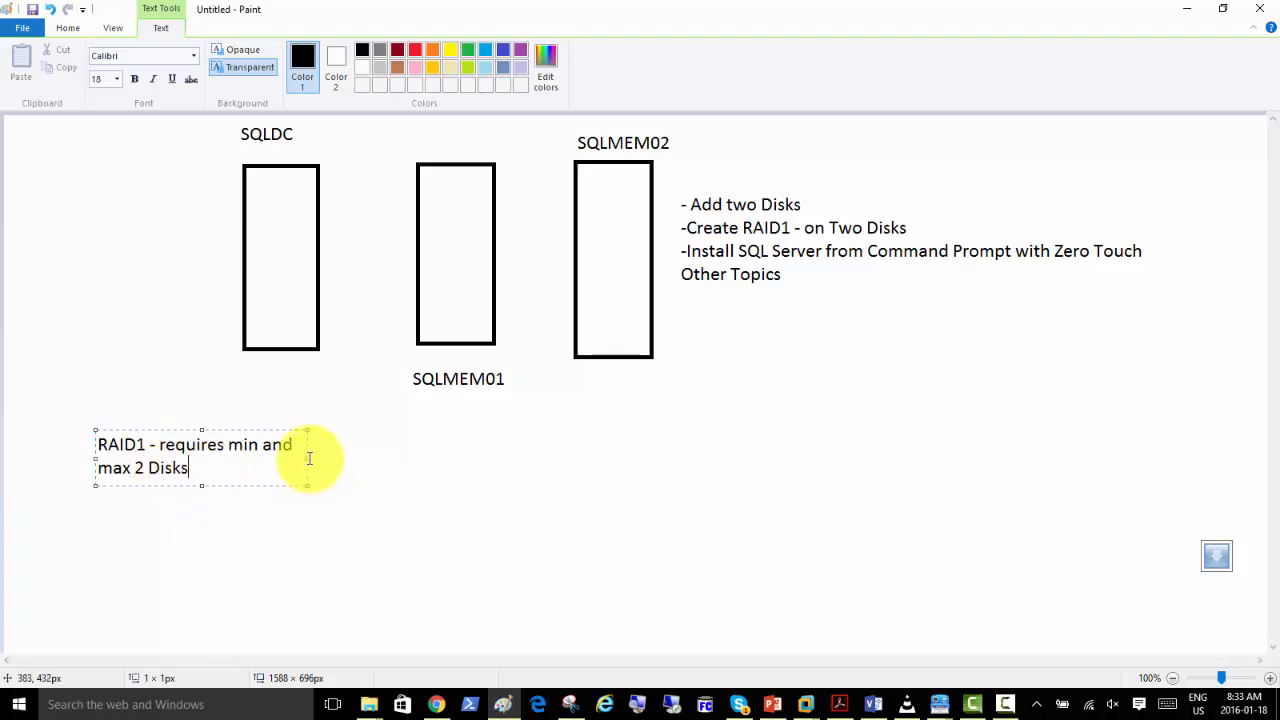
drag(307, 458, 494, 455)
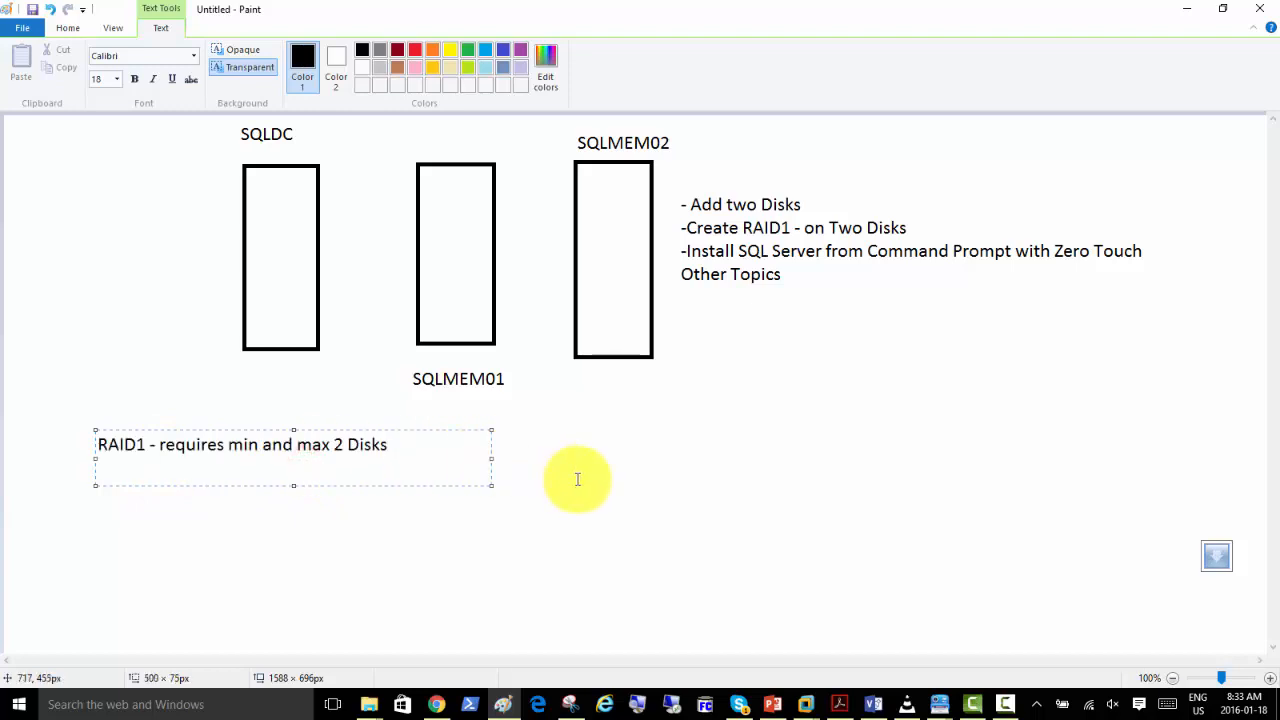
Add "Half of the capacity is used" as a second line of the RAID1 note.
key(Return)
text(Half of the )
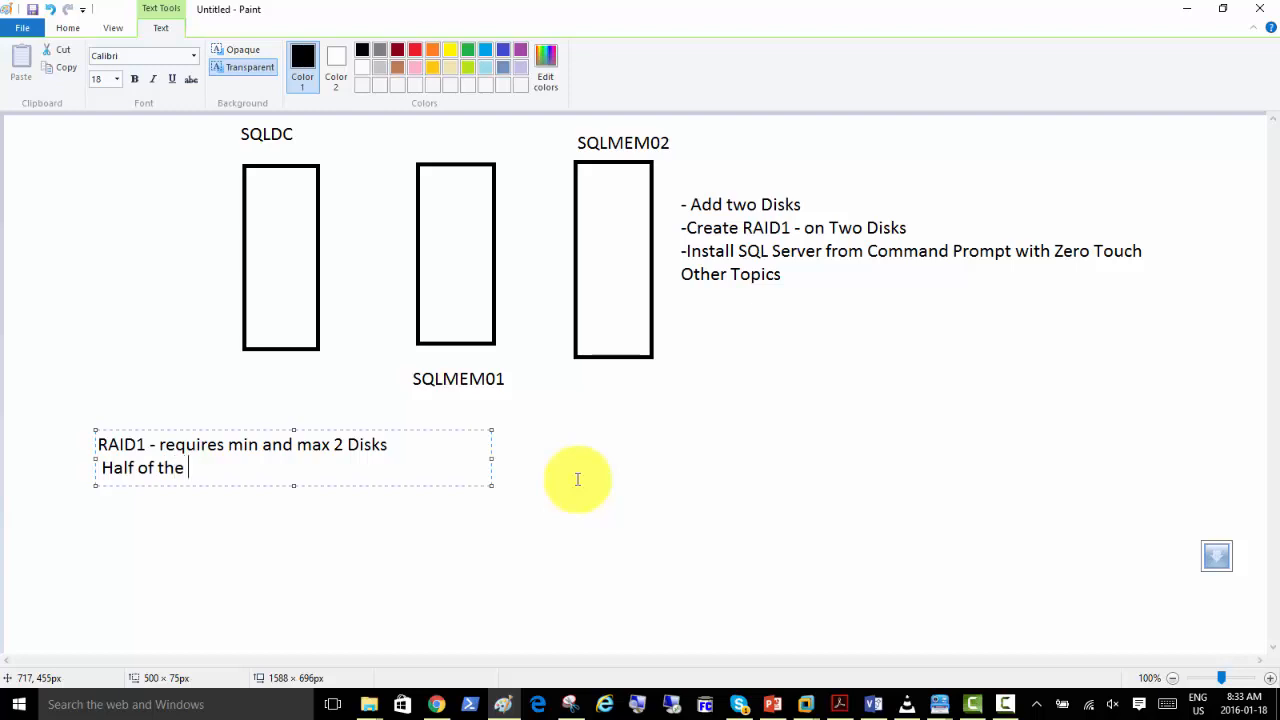
text(capacity is used)
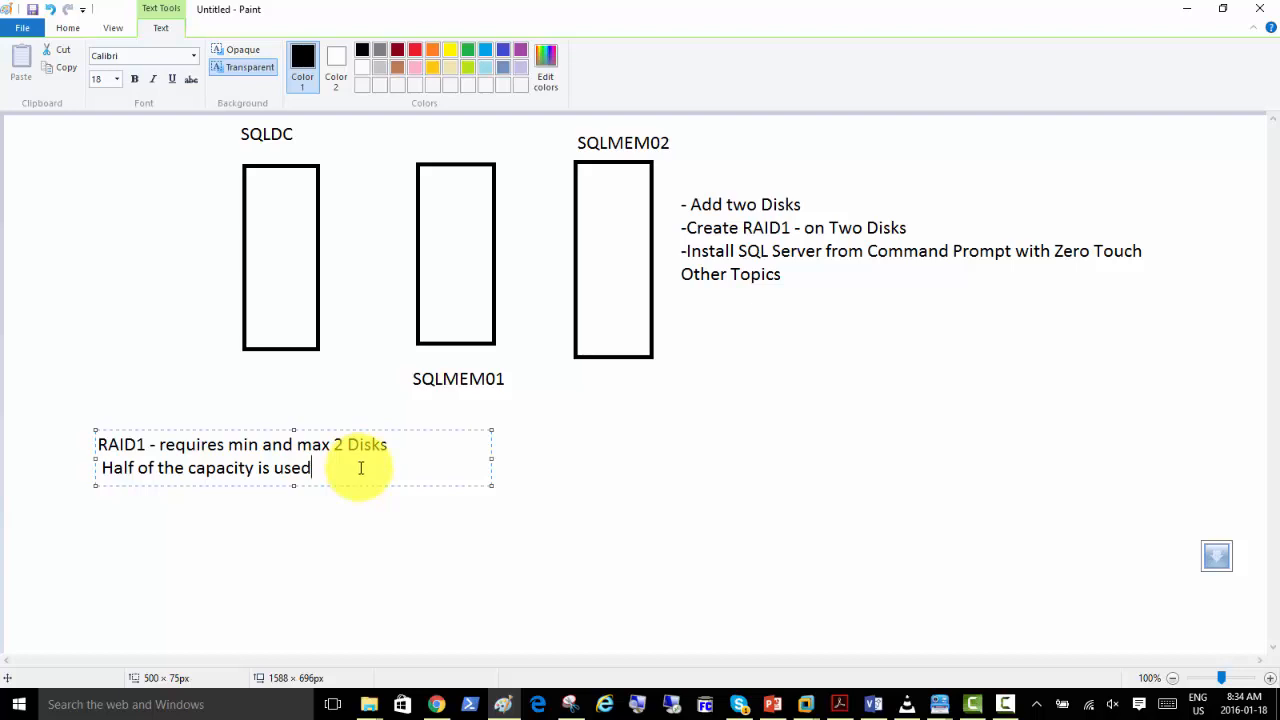
Widen the RAID1 note's text box to about 700 px and join its second line to the first.
drag(493, 464, 651, 464)
click(430, 450)
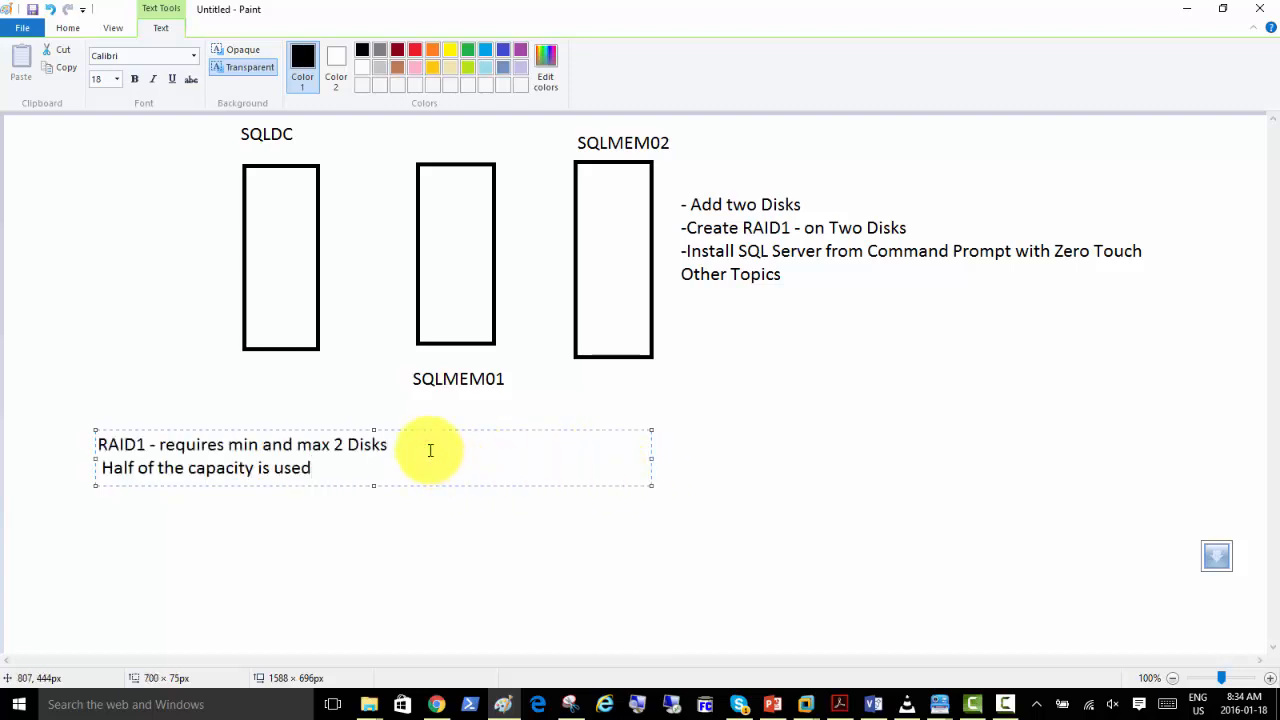
key(Delete)
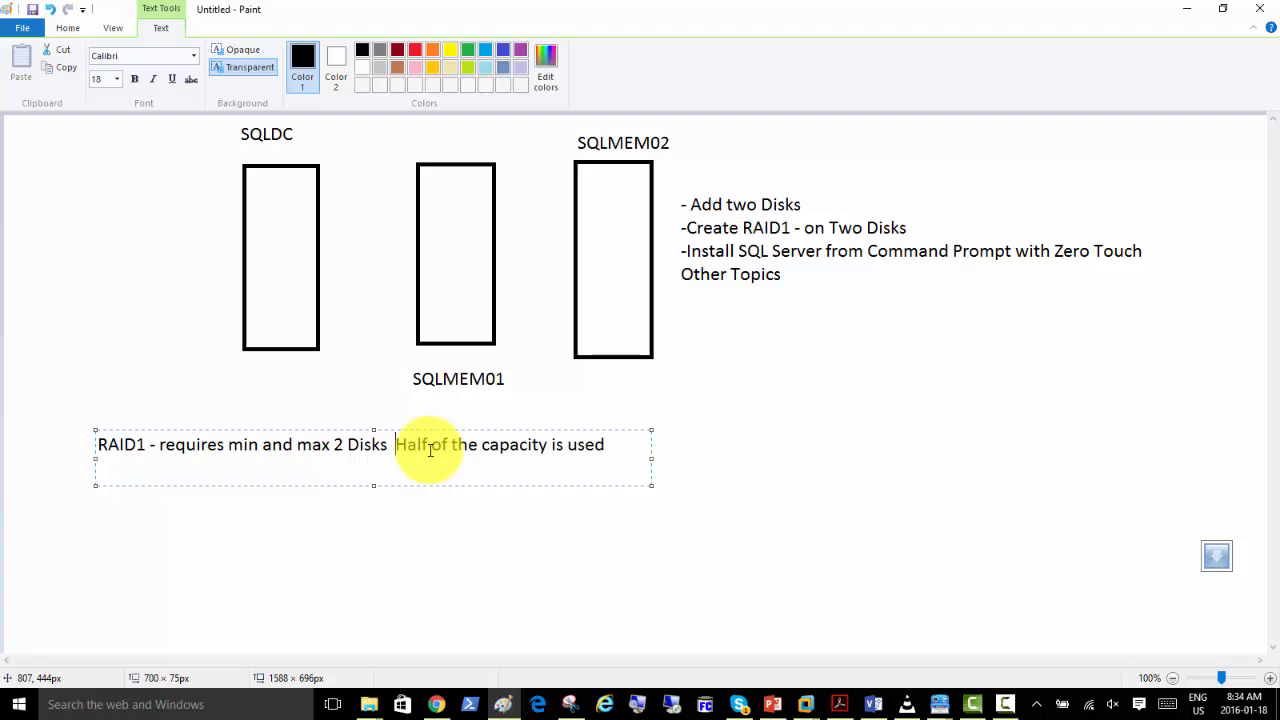
Add a new line "RAID5 - min 3" beneath the RAID1 line of the note.
key(Right)
key(Right)
key(Right)
key(Right)
key(Right)
key(Right)
key(Right)
key(Right)
key(Right)
key(Right)
key(Right)
key(Right)
key(Right)
key(Right)
key(Right)
key(Right)
key(Right)
key(Right)
key(Right)
key(Right)
key(Return)
text(RAID5 -)
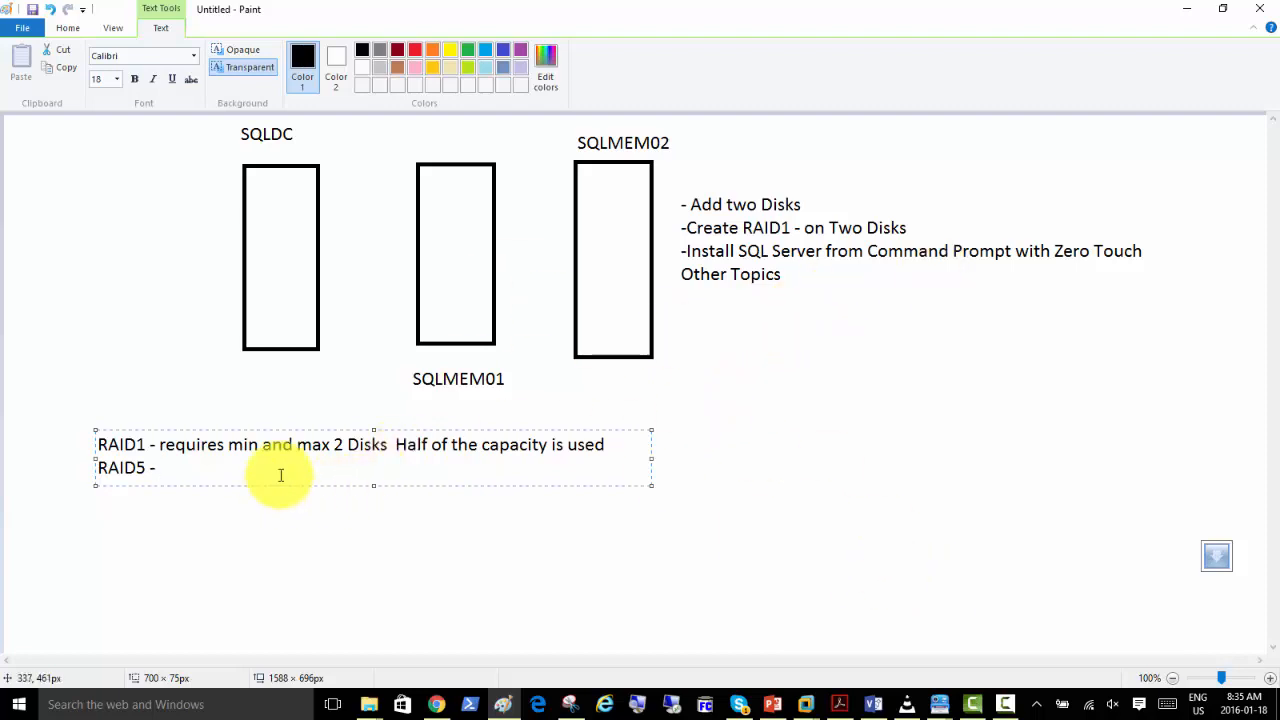
text(min 3)
Switch to VMware Workstation, close the clone wizard, and move SQLmem02 into the SQL2012 folder and power it on.
key(alt+Tab)
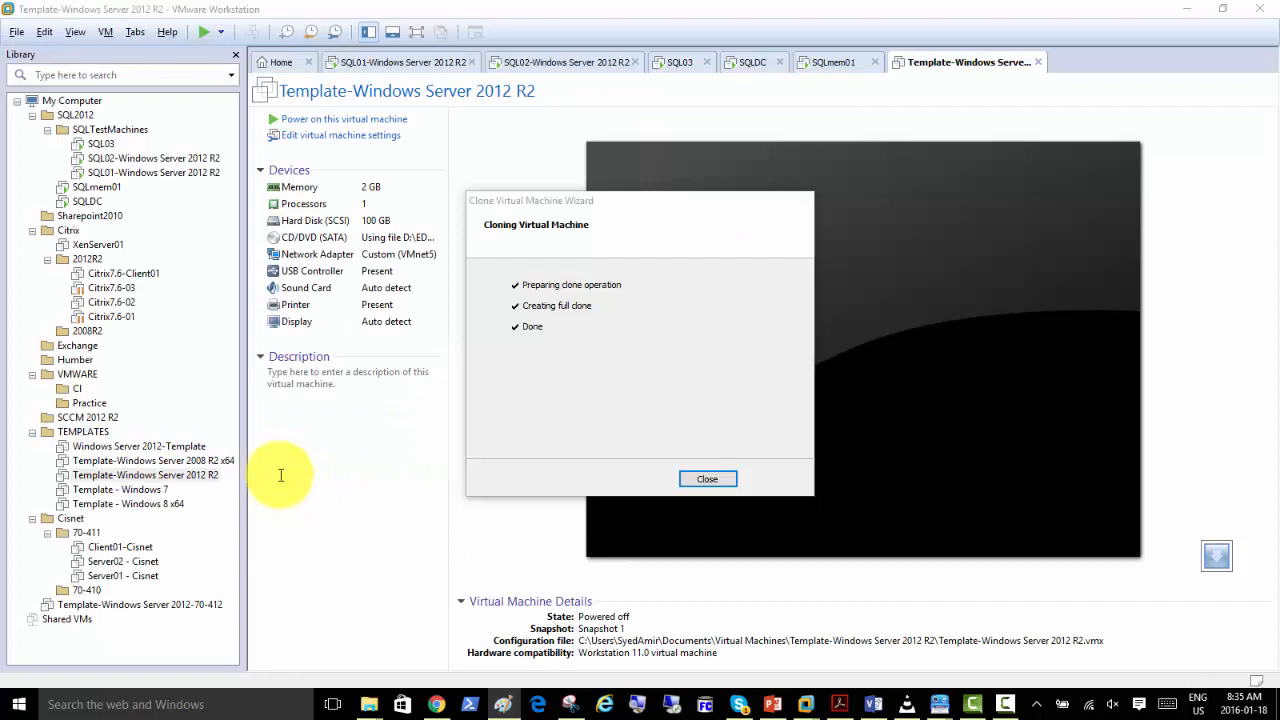
click(702, 478)
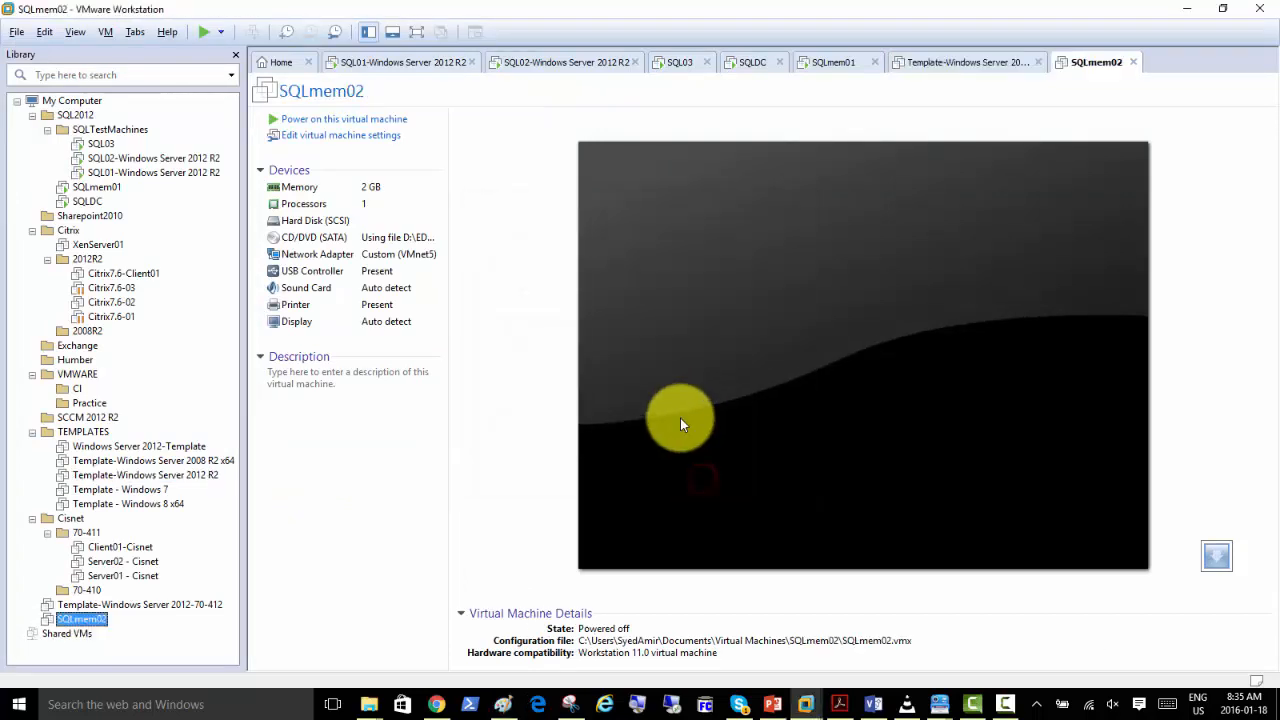
mouse_move(84, 620)
mouse_down()
mouse_move(126, 214)
mouse_move(71, 116)
mouse_up()
click(45, 145)
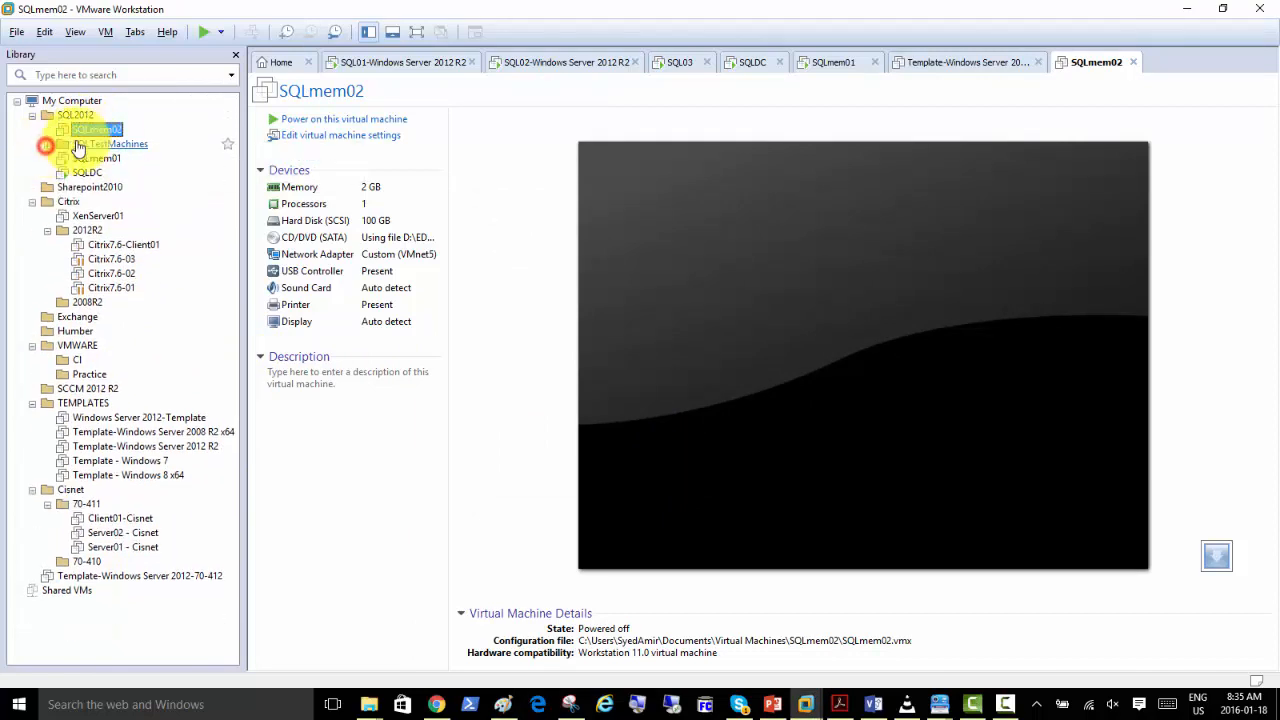
click(308, 120)
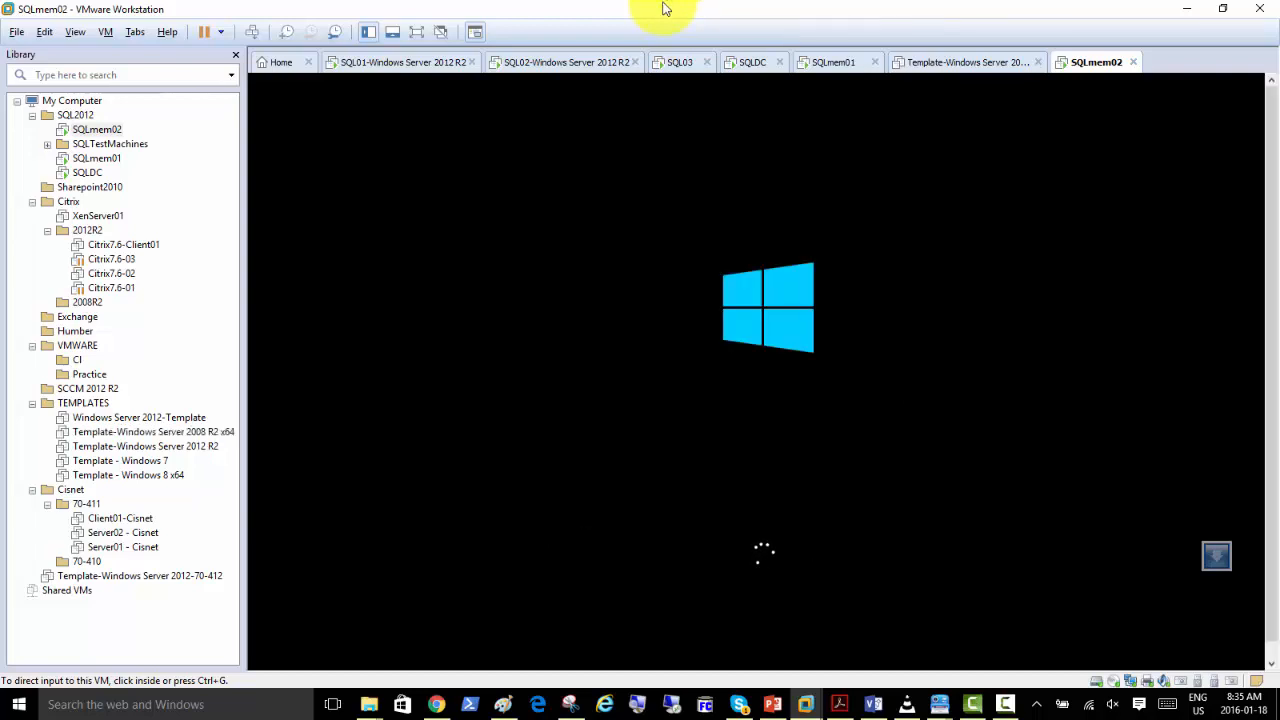
Shut down the guest of the SQL01-Windows Server 2012 R2 virtual machine.
click(391, 66)
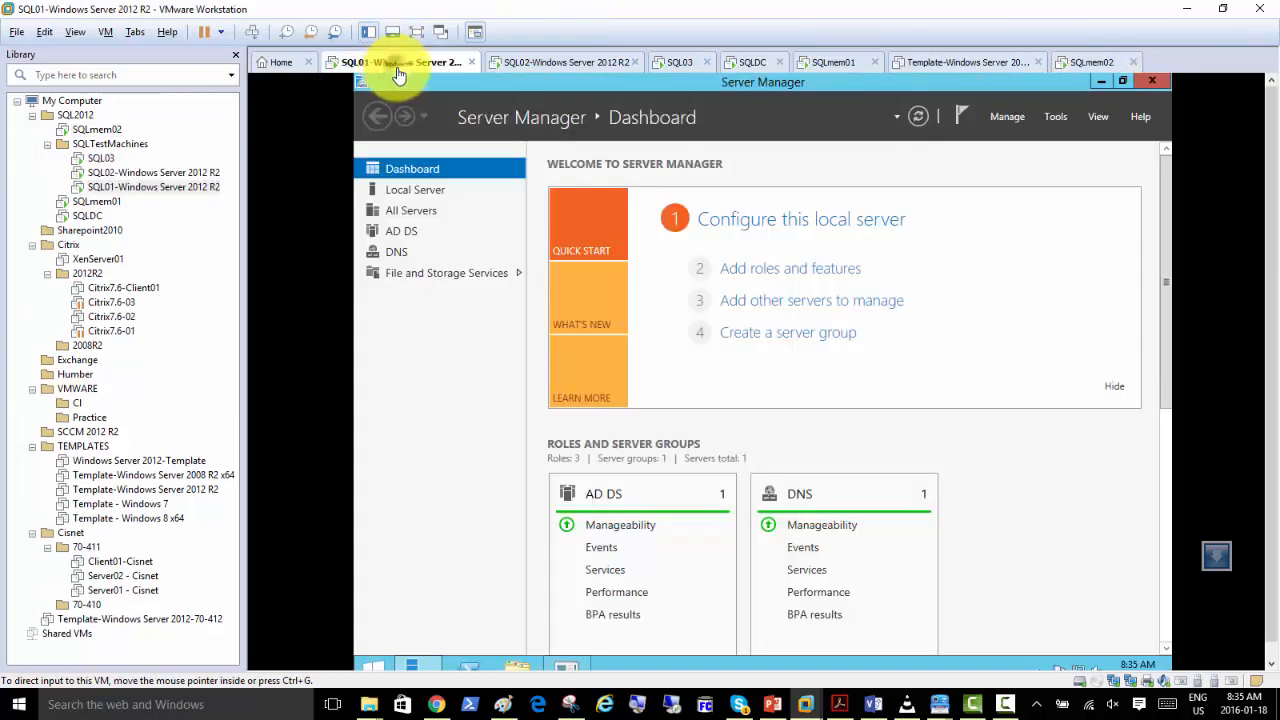
right_click(394, 70)
click(590, 117)
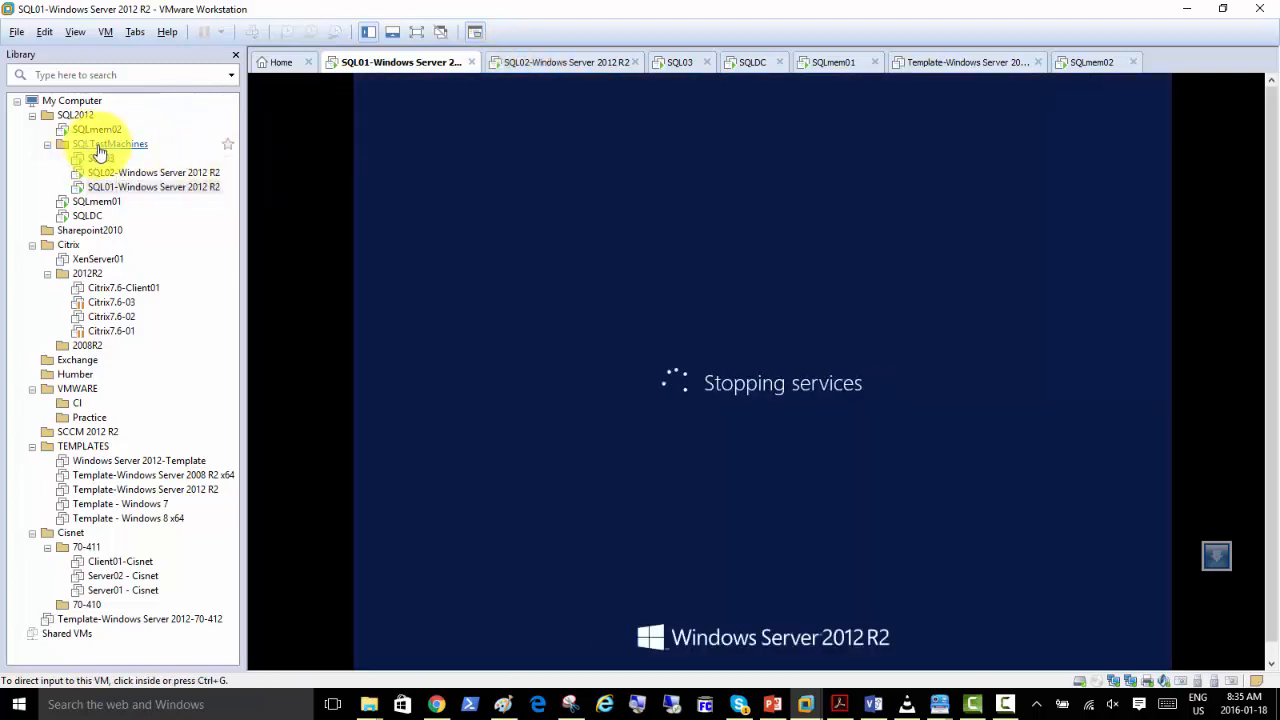
List the machines of the SQLTestMachines folder and shut down the SQL02-Windows Server 2012 R2 guest.
click(108, 145)
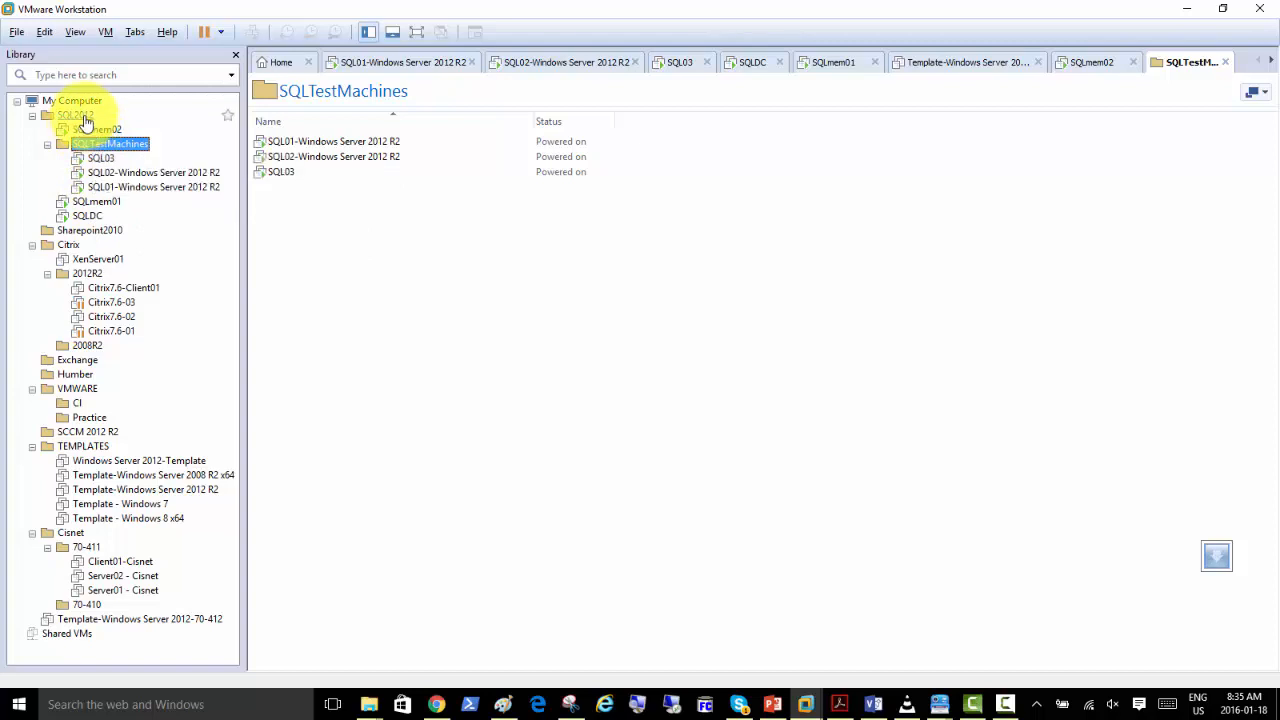
click(47, 144)
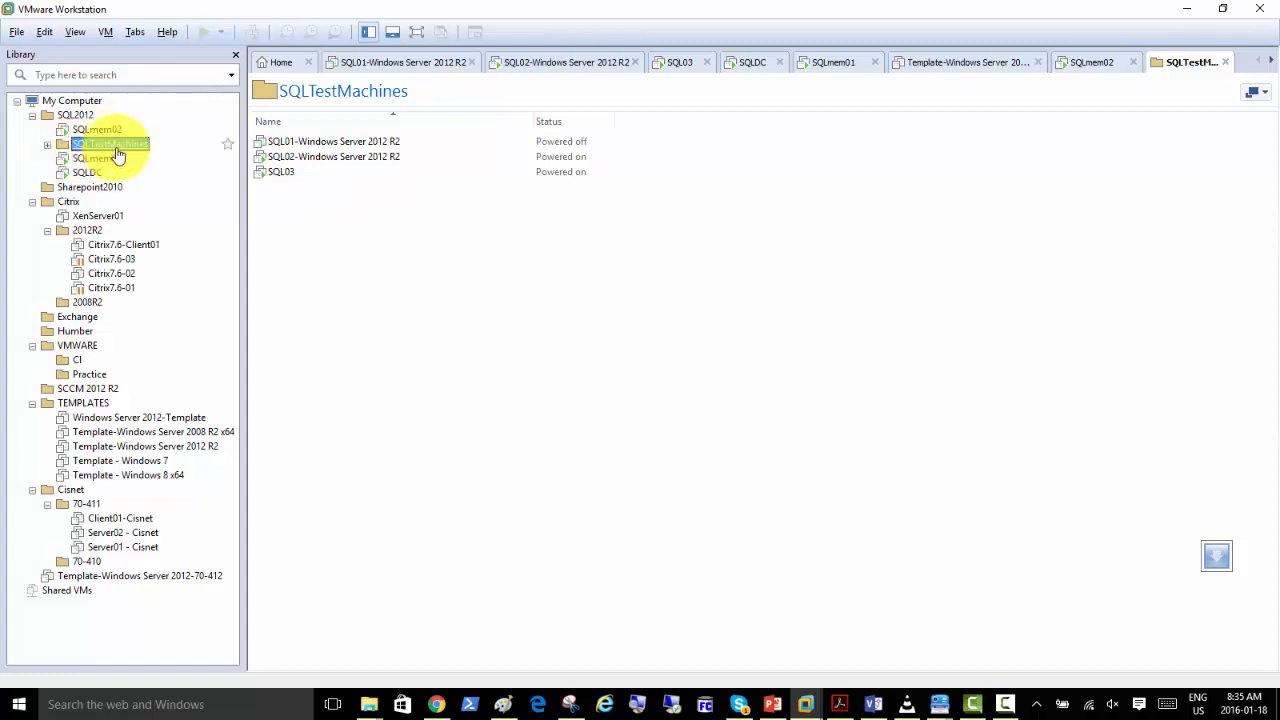
right_click(287, 159)
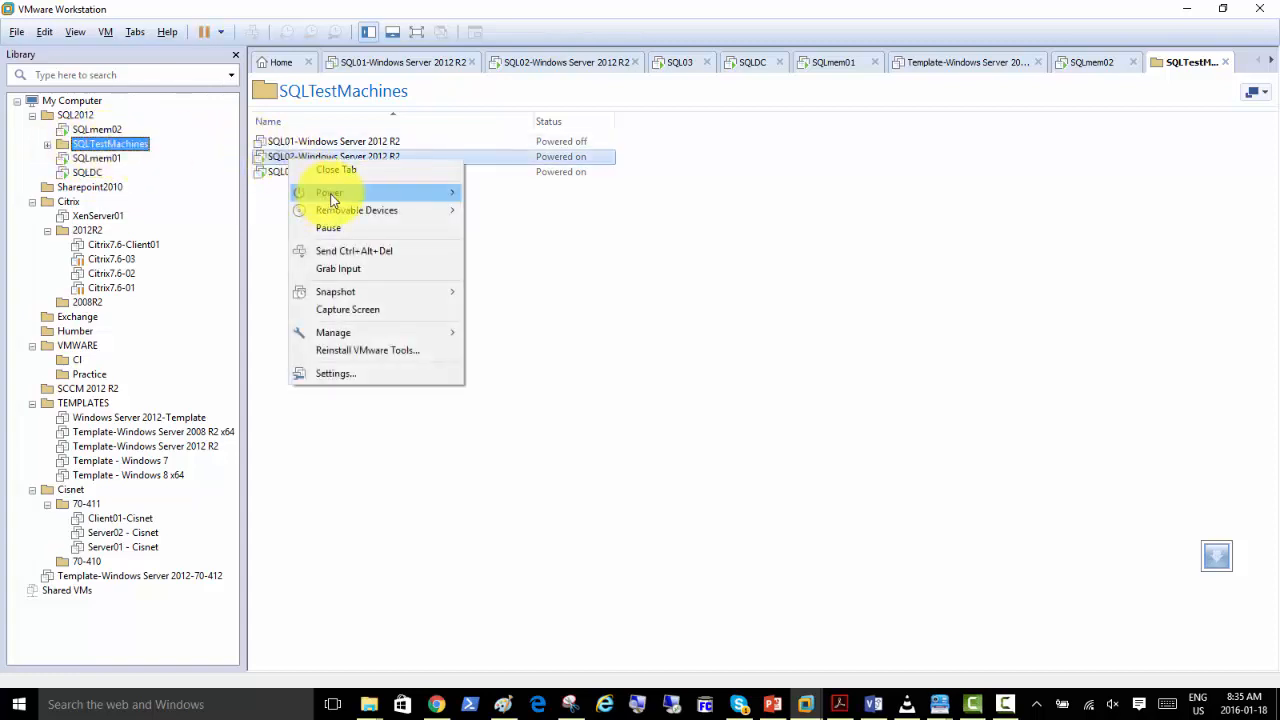
mouse_move(330, 192)
click(517, 211)
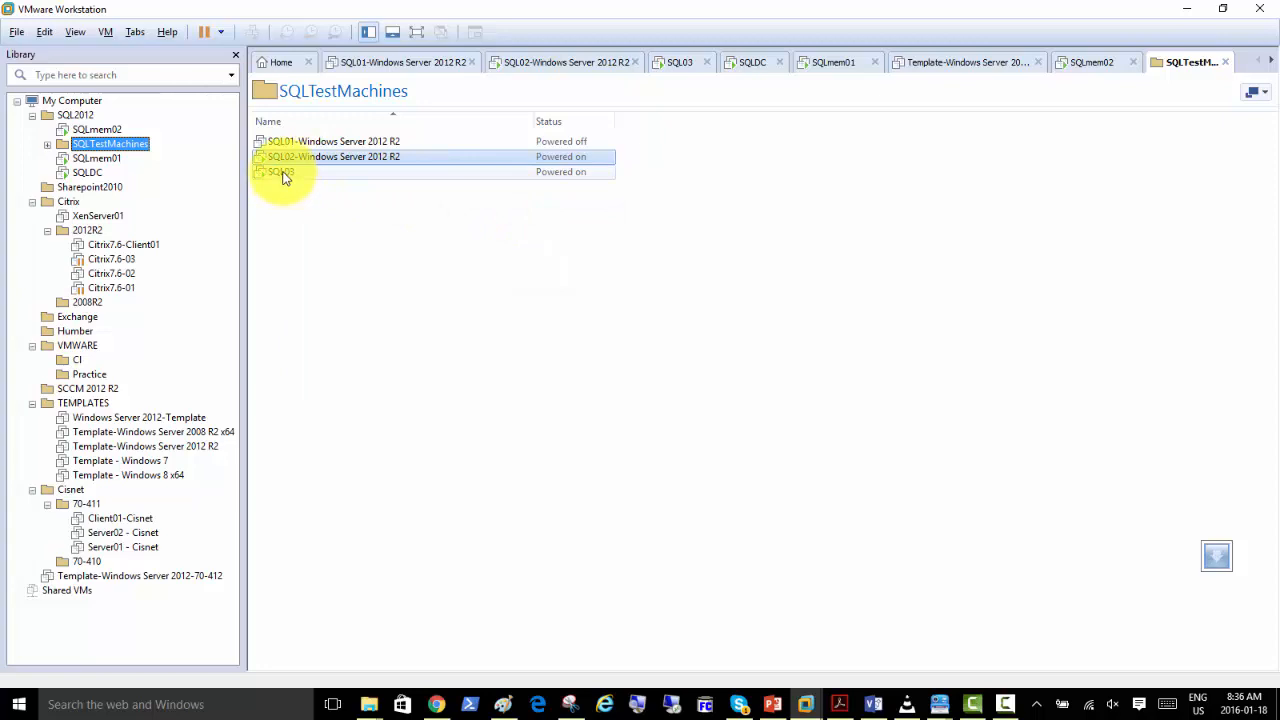
Shut down the SQL03 guest and collapse the Citrix folder in the library.
right_click(281, 180)
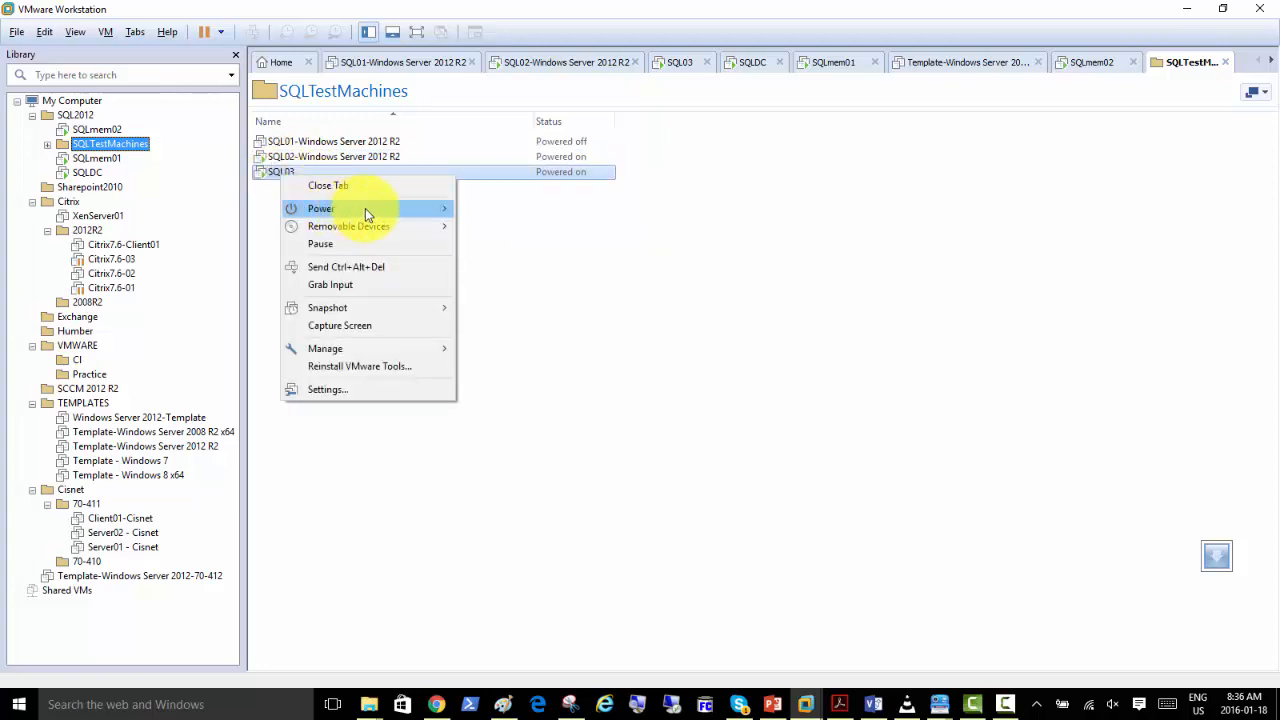
mouse_move(366, 208)
click(504, 227)
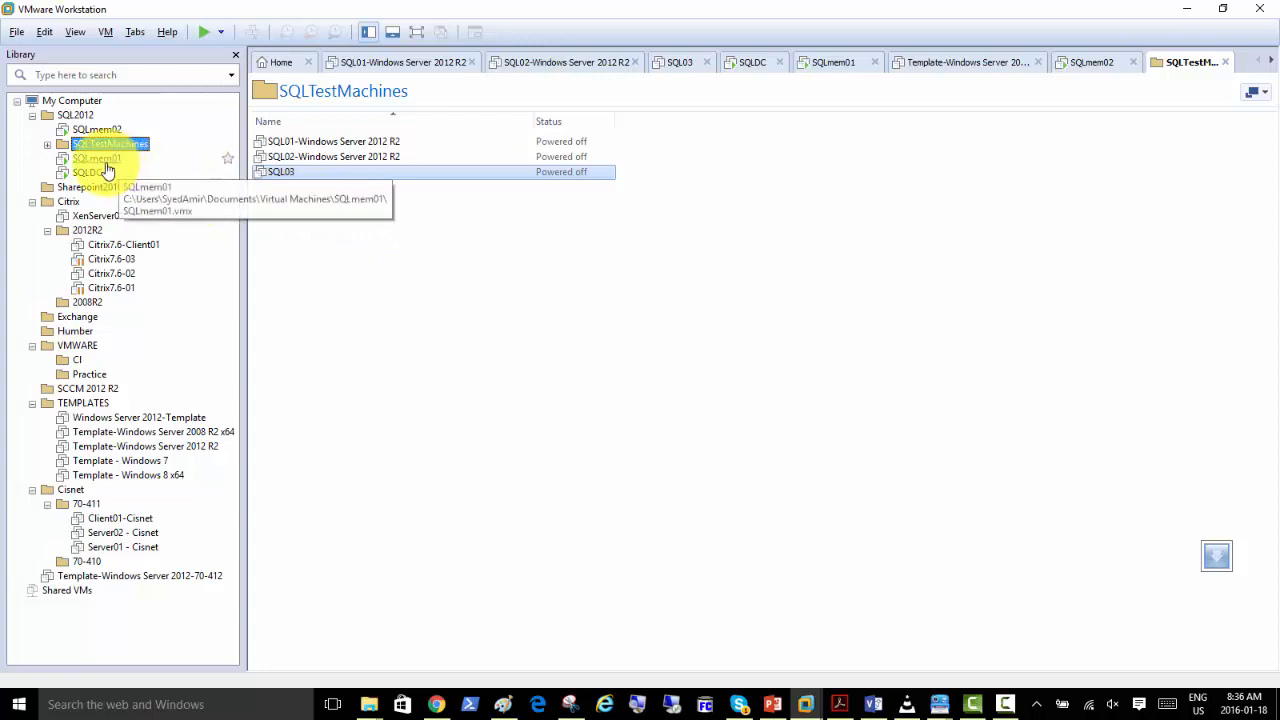
click(32, 201)
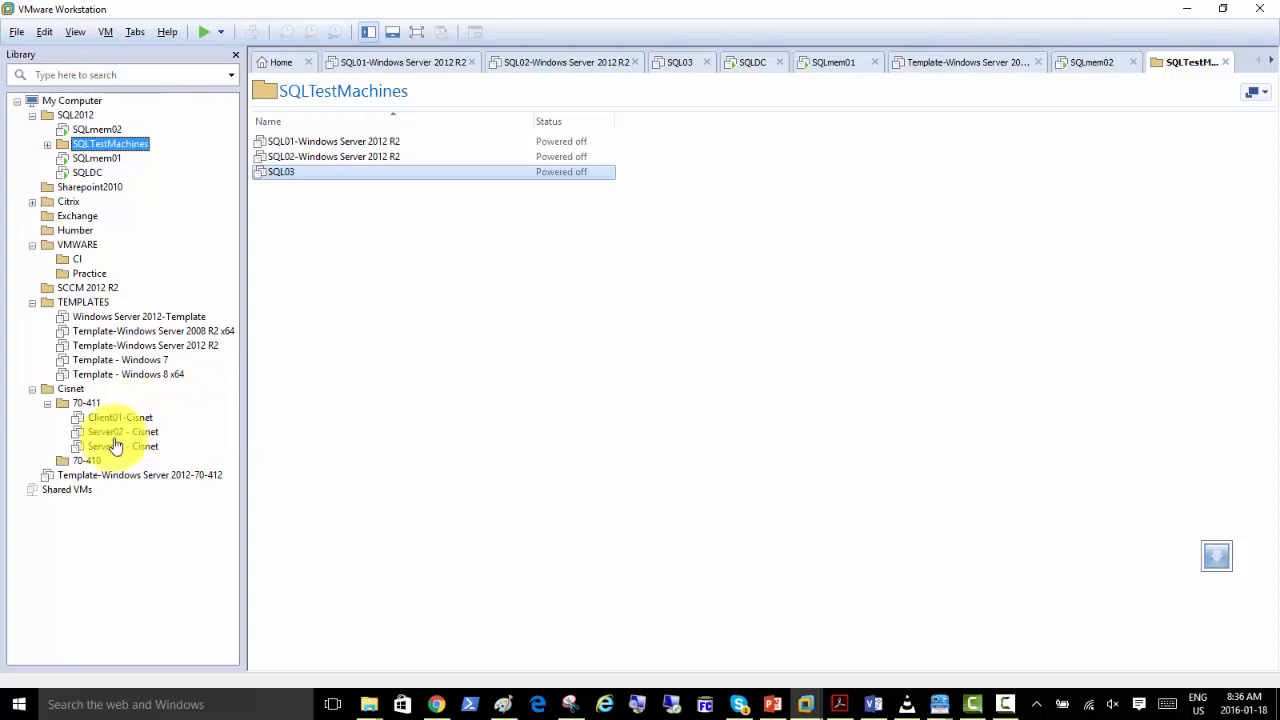
Open the SQLmem02 machine, keep the United States region, English language and US keyboard settings, and accept the following setup page.
click(97, 129)
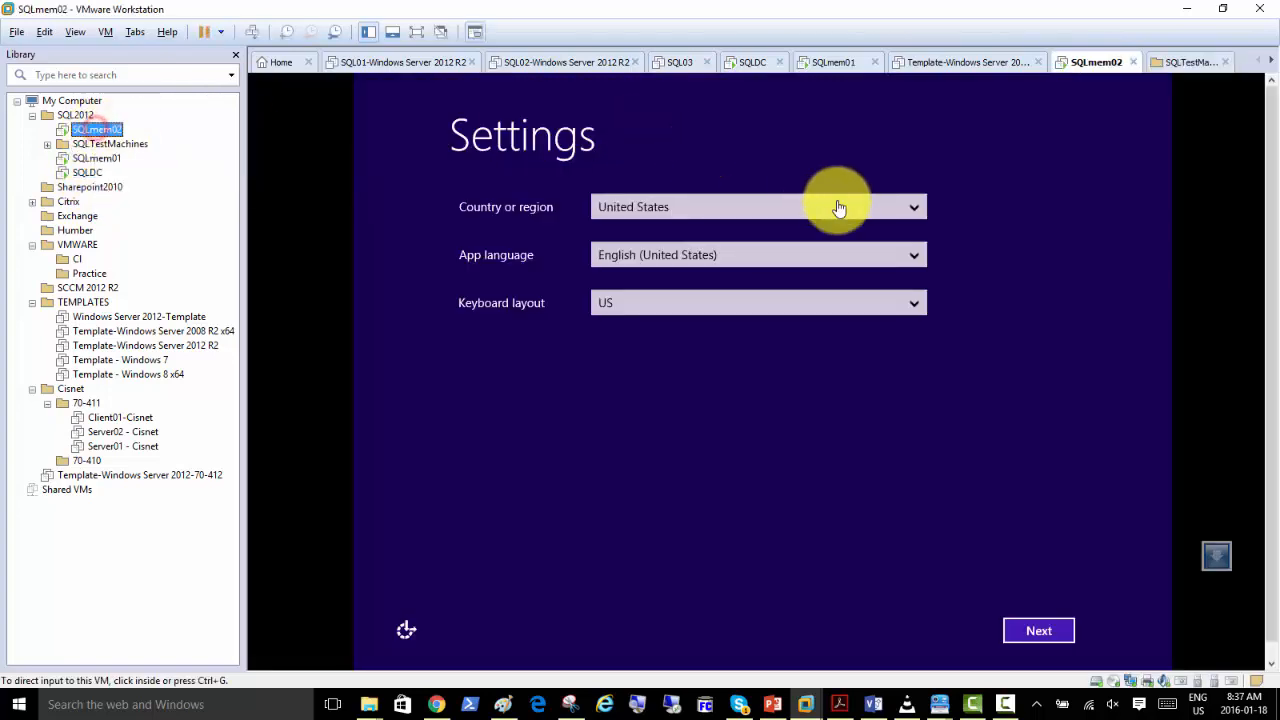
click(1043, 636)
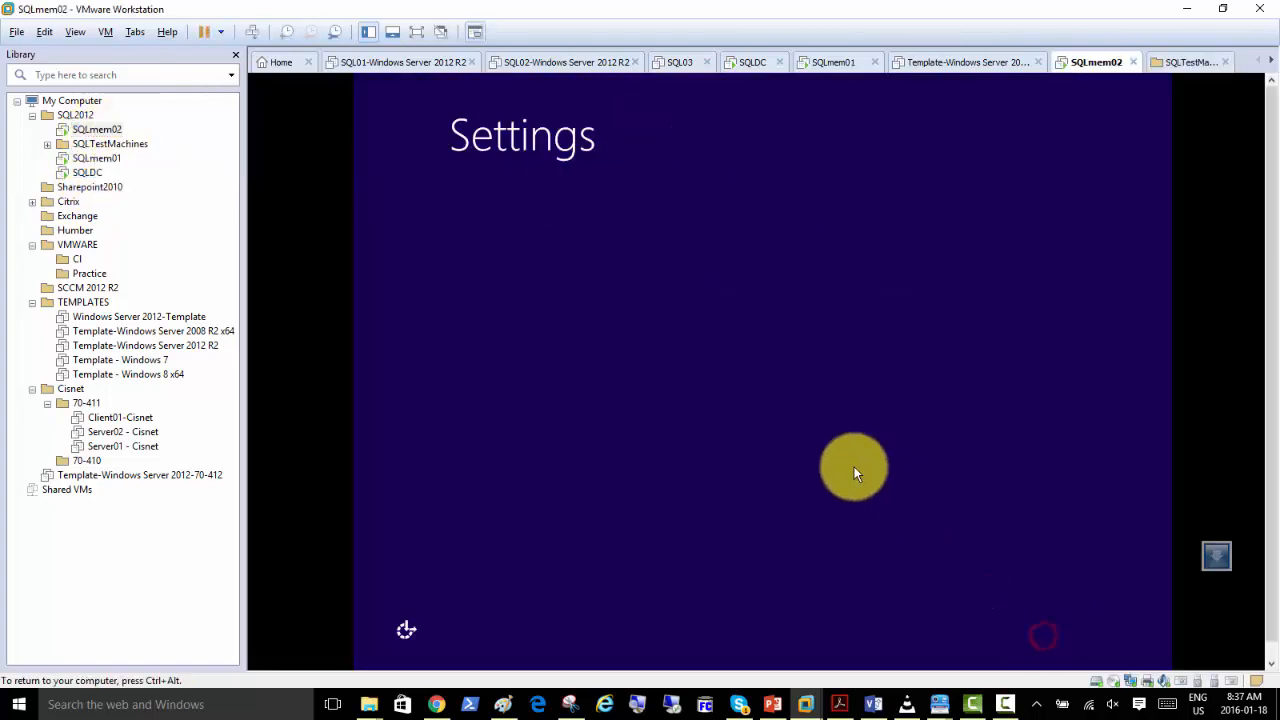
click(1020, 620)
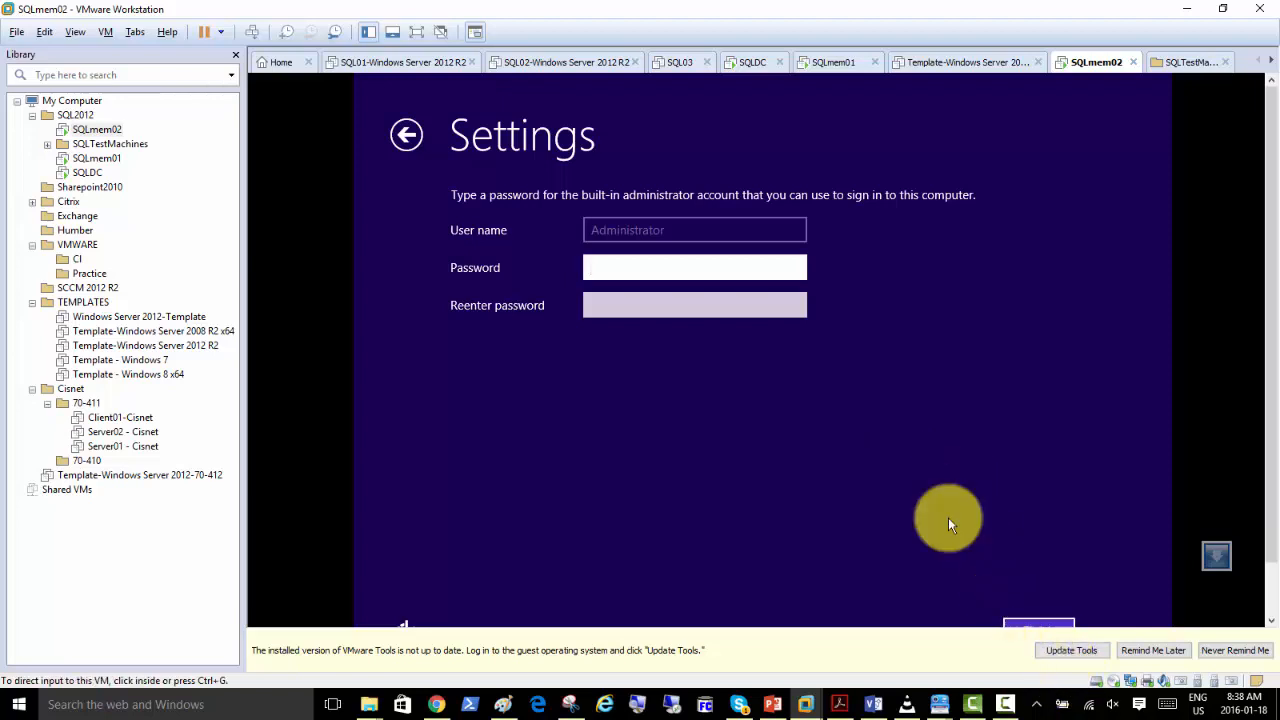
Enter and re-enter the built-in Administrator account's password on SQLmem02 and finish the Windows setup.
click(635, 268)
text(•••••••••)
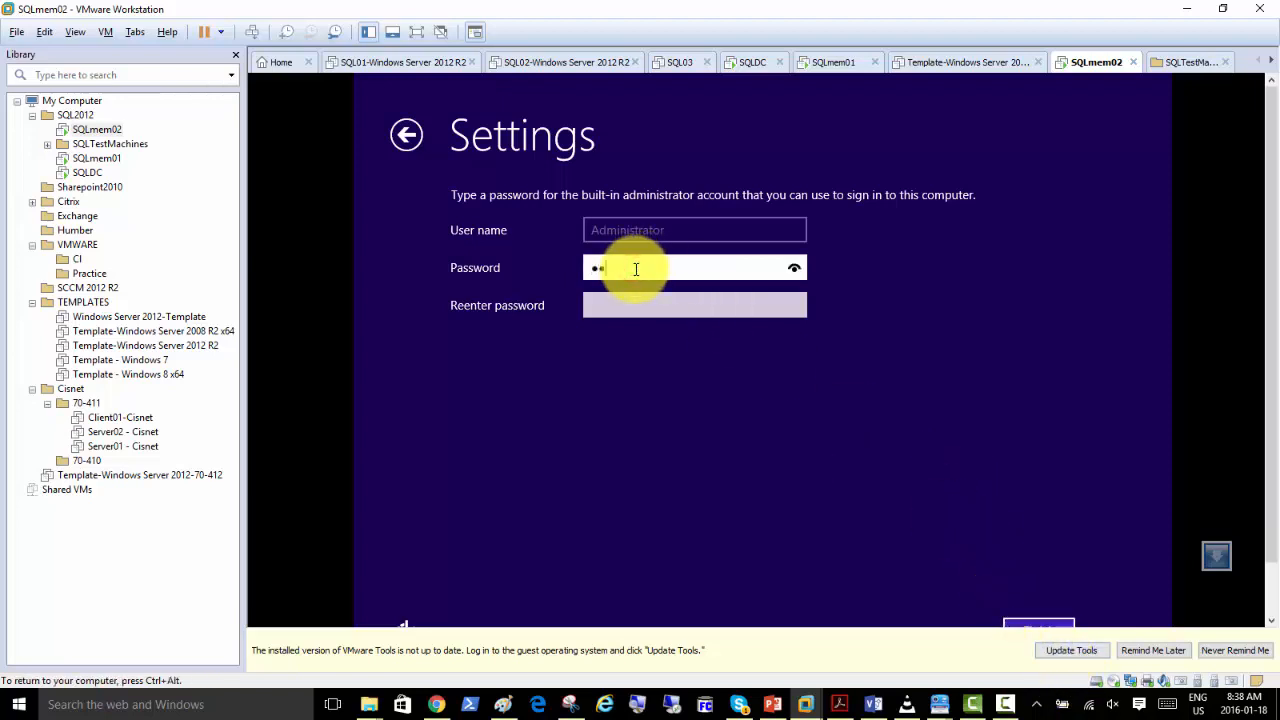
key(Tab)
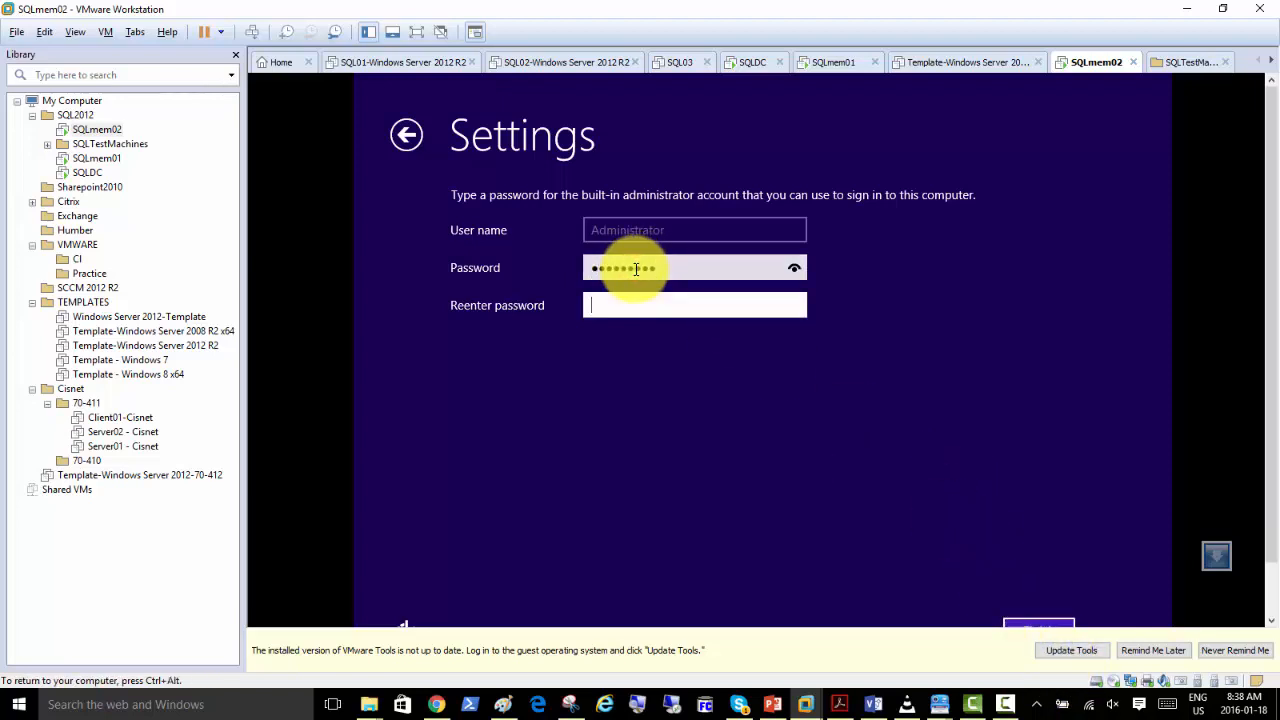
text(•••••••••)
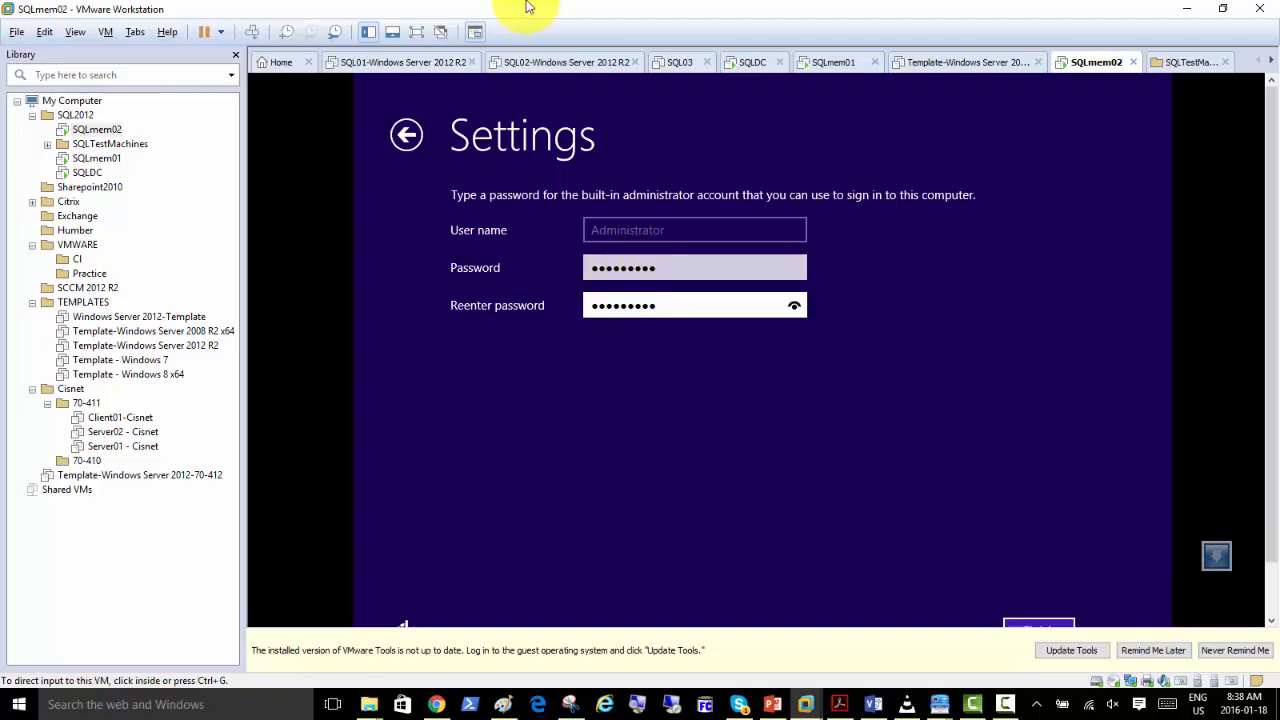
click(1043, 625)
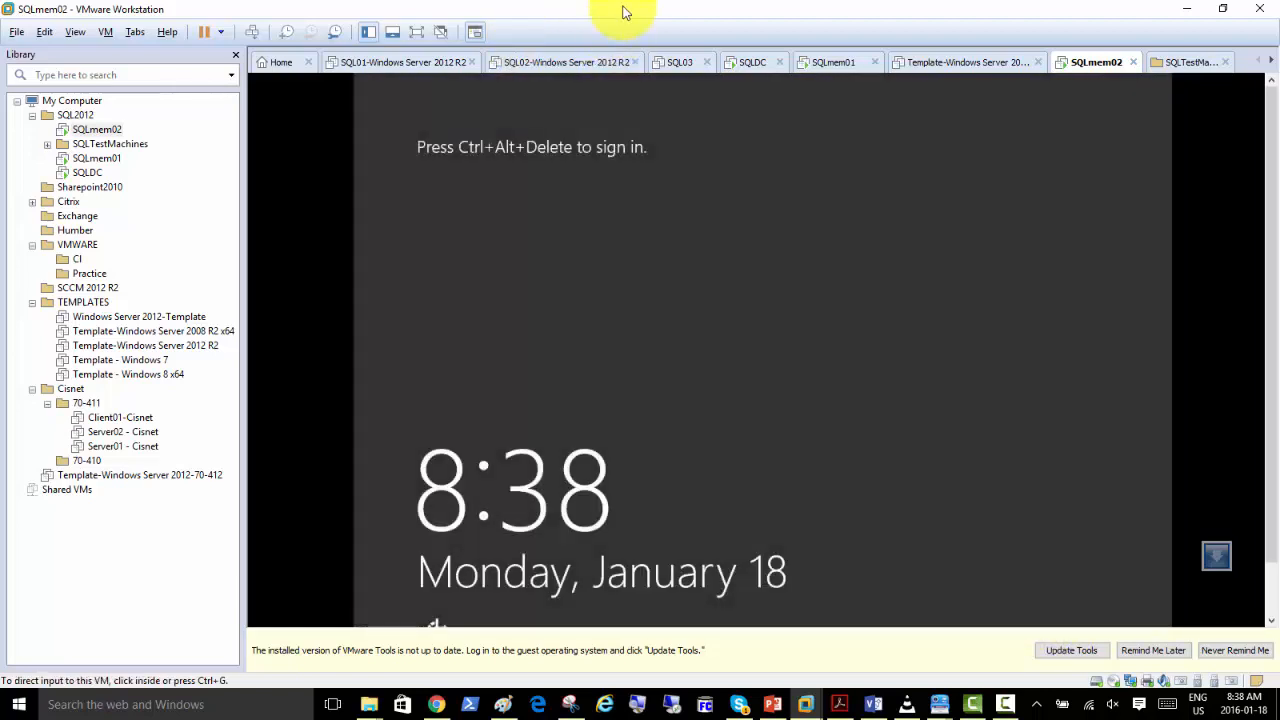
Close the open views of the SQL01, SQL02, SQL03 and Windows Server 2012 template machines.
click(467, 62)
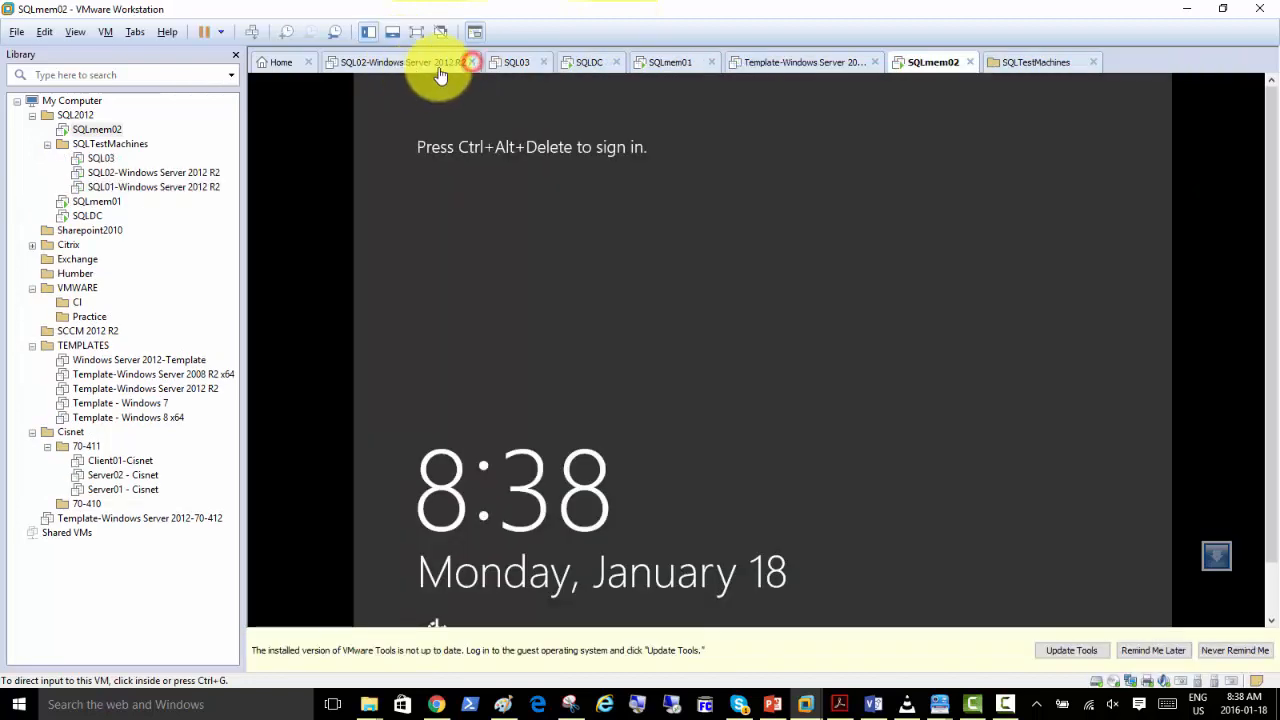
click(471, 62)
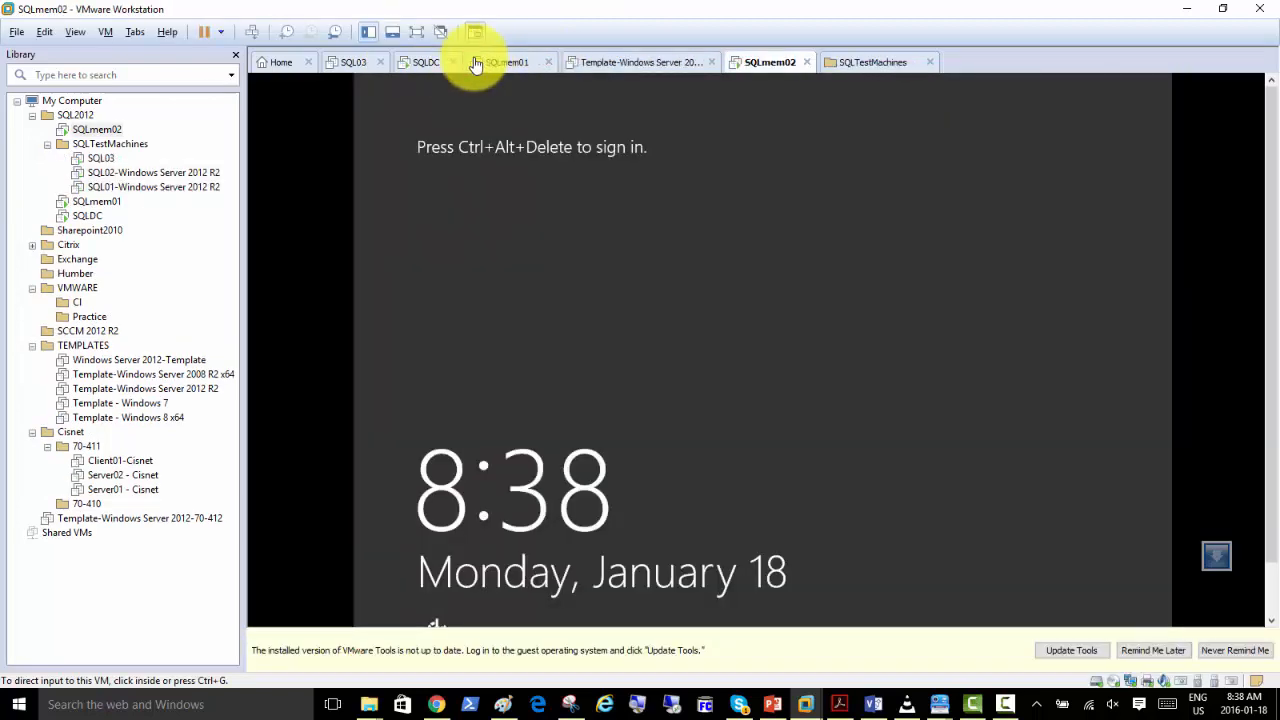
click(380, 62)
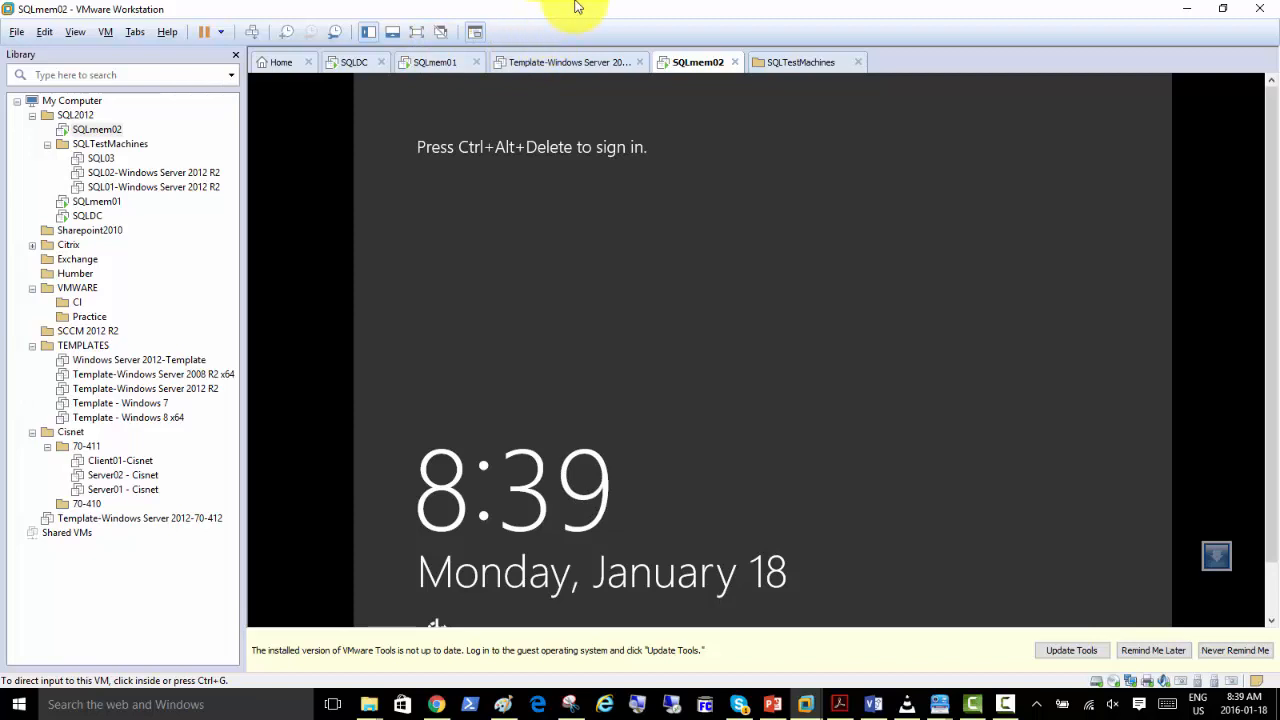
click(640, 63)
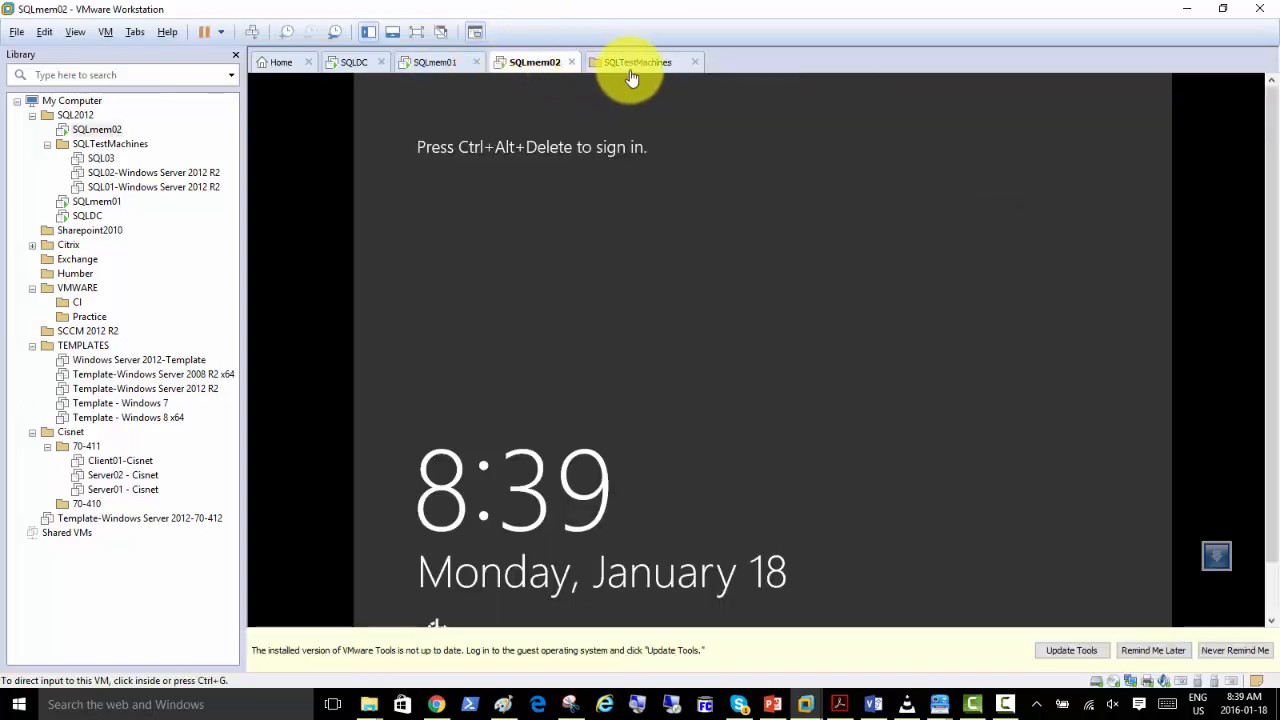
Sign in to the SQLDC machine as SQLAdmin with the account password.
click(347, 70)
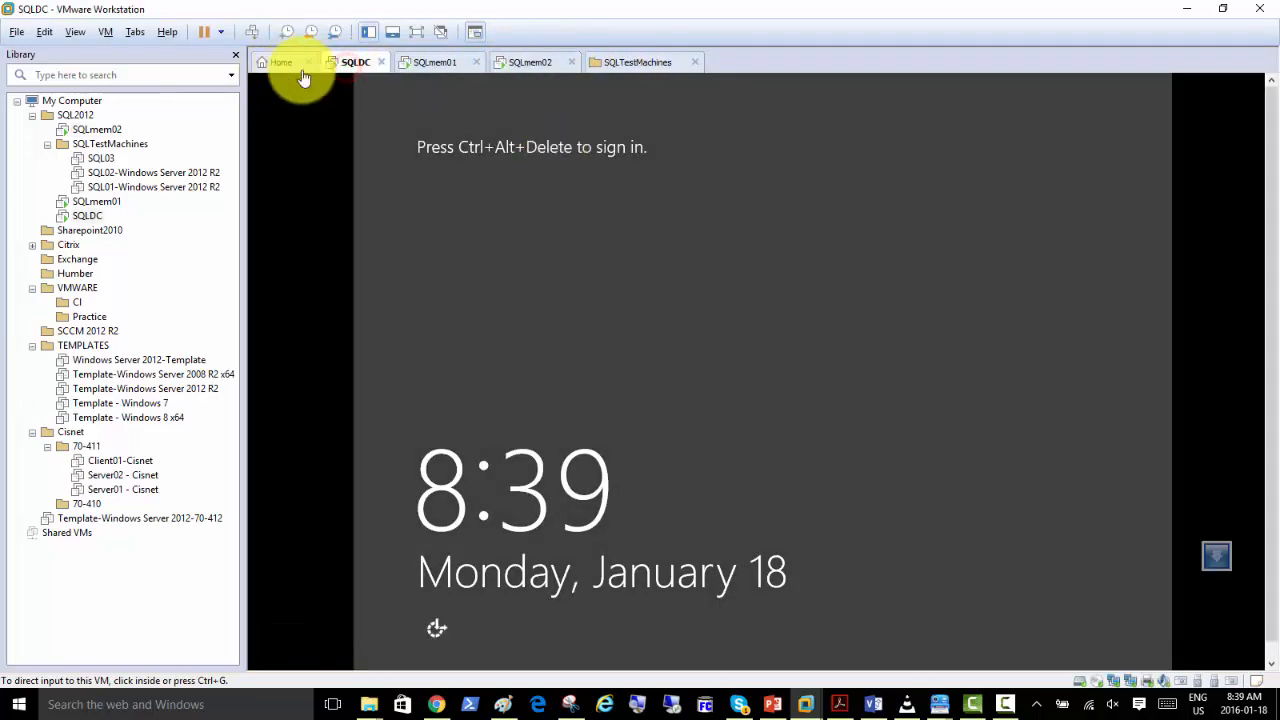
click(248, 33)
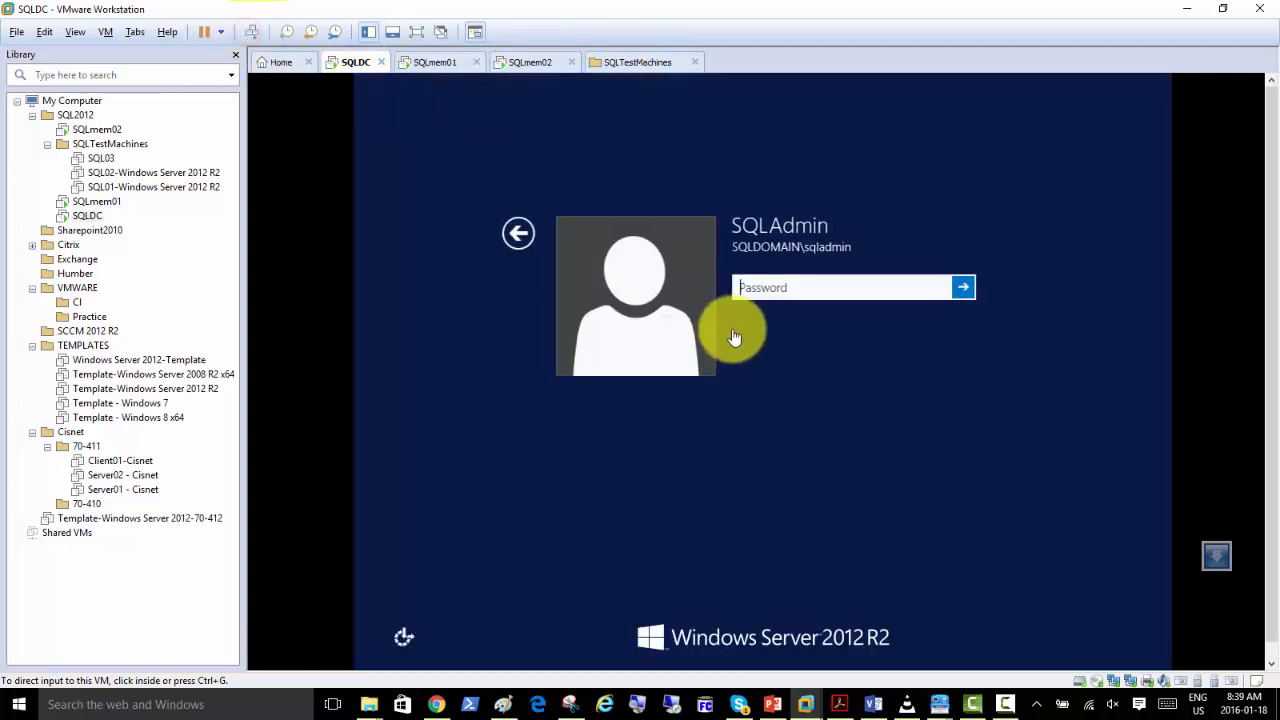
click(756, 286)
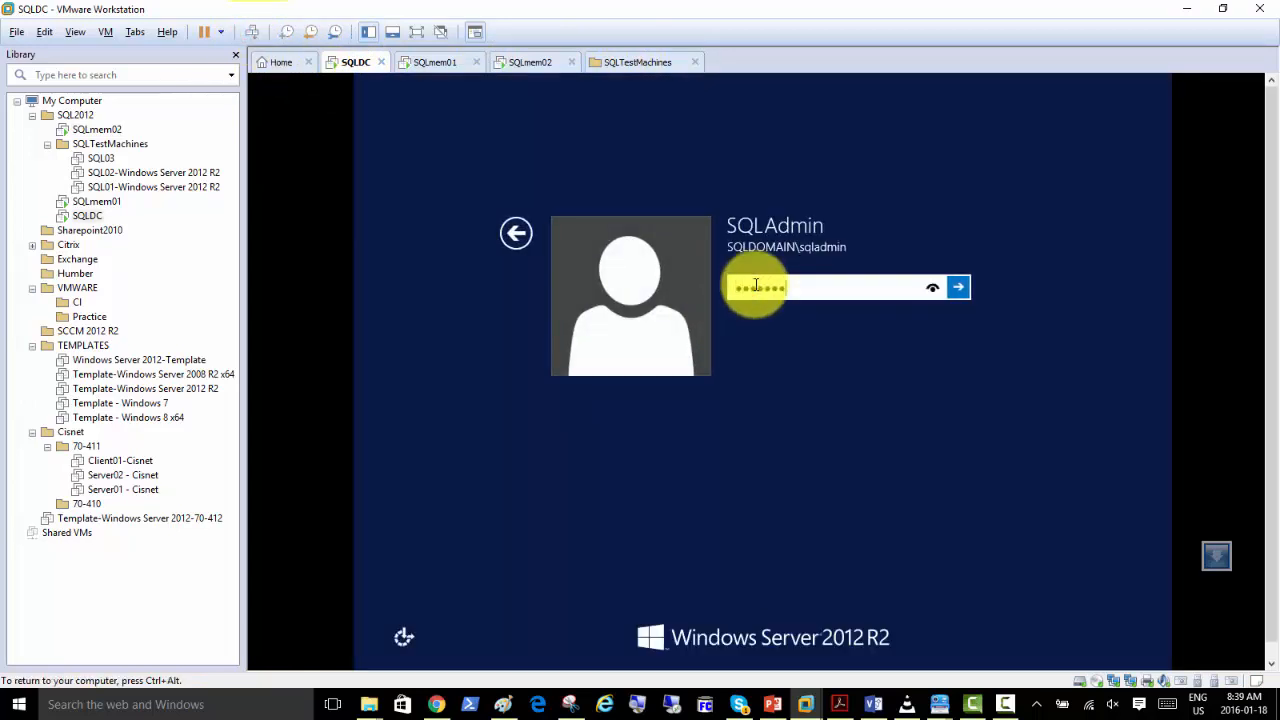
key(Return)
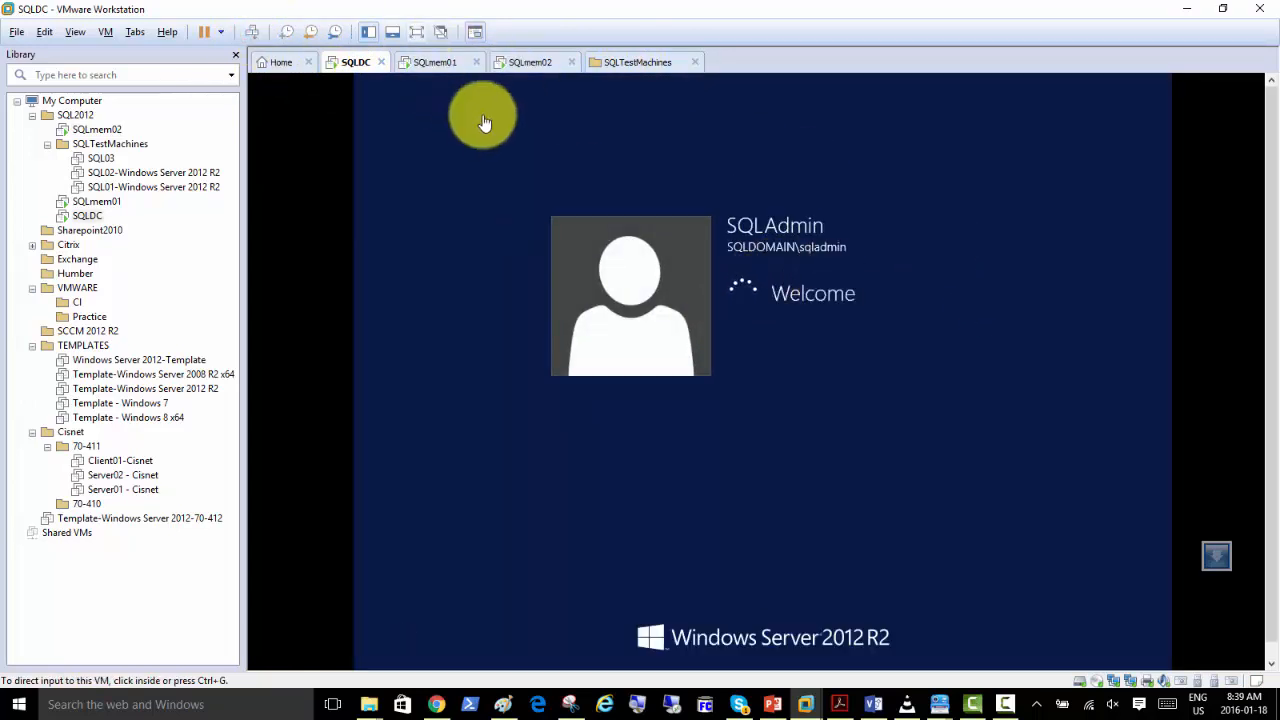
Sign in to the SQLmem01 machine as SQLAdmin with the account password.
click(434, 63)
click(249, 32)
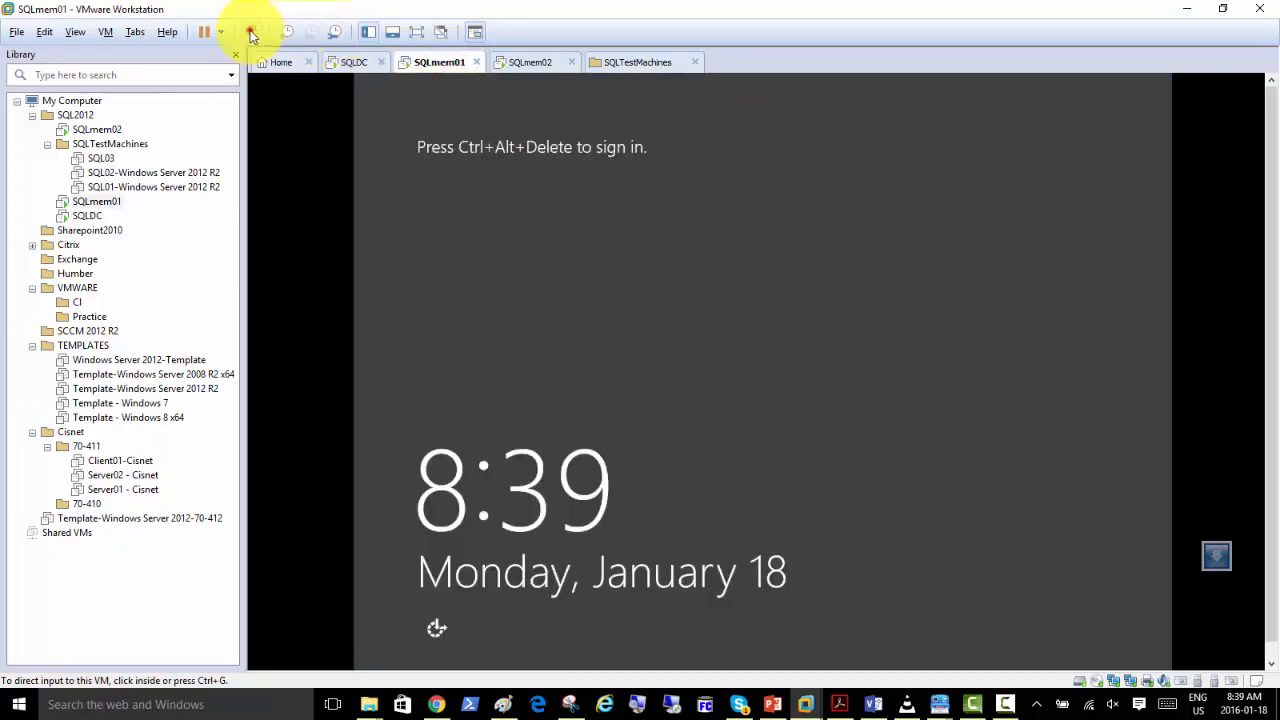
click(752, 286)
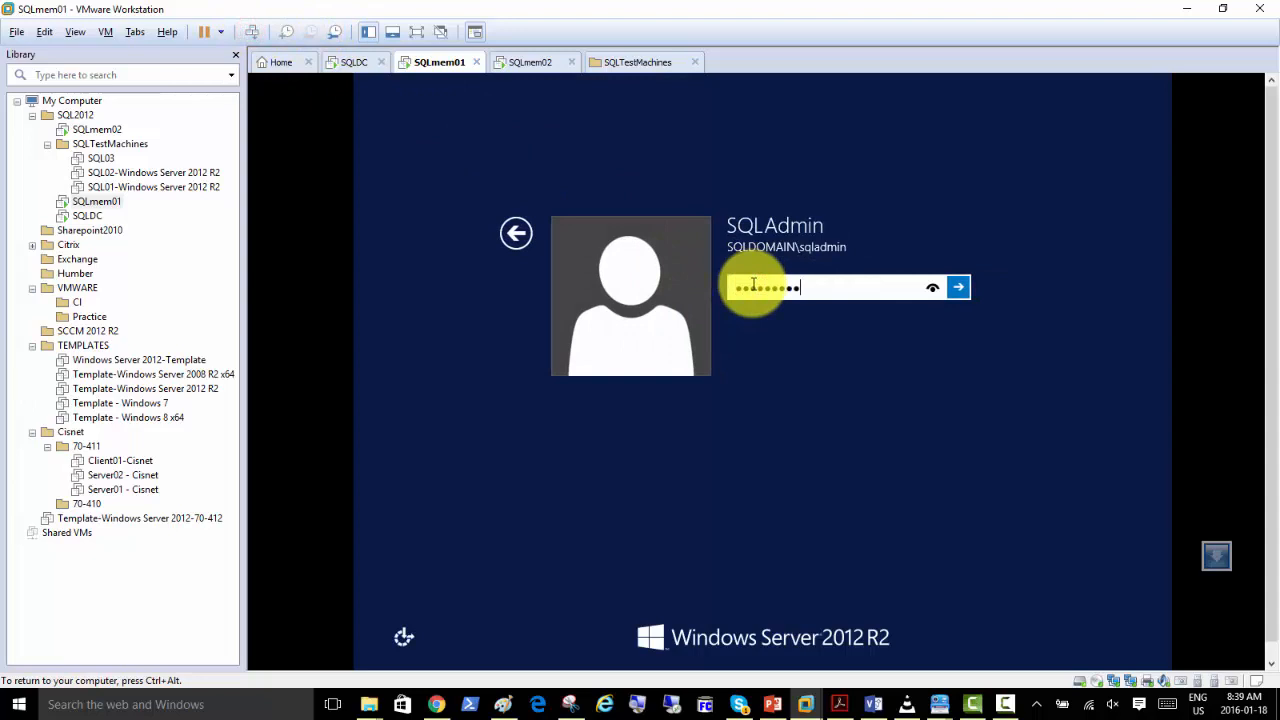
click(529, 63)
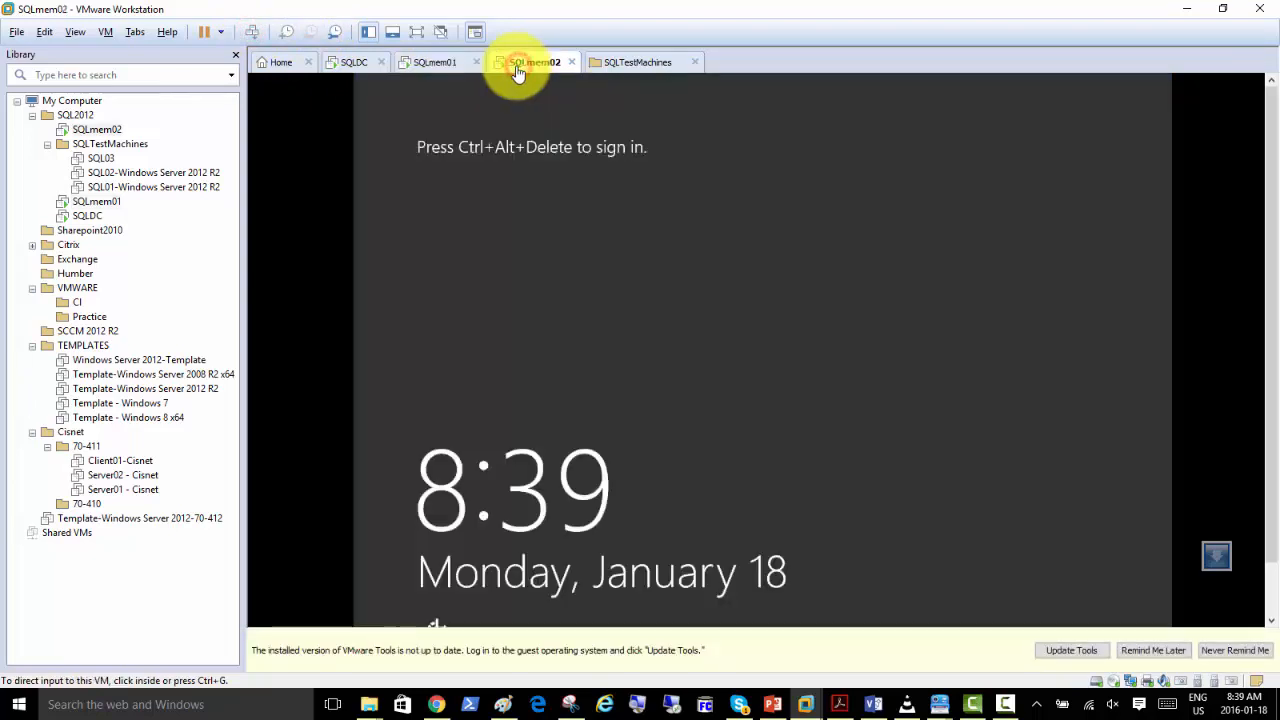
click(421, 63)
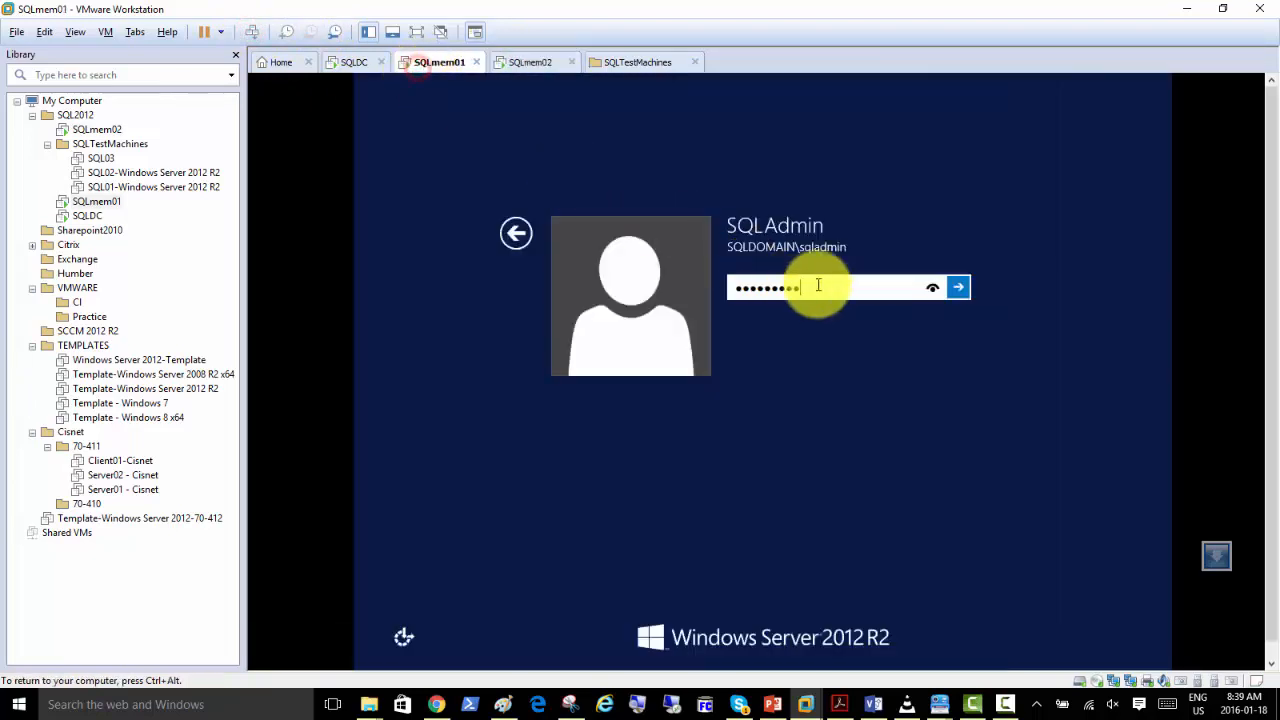
click(956, 289)
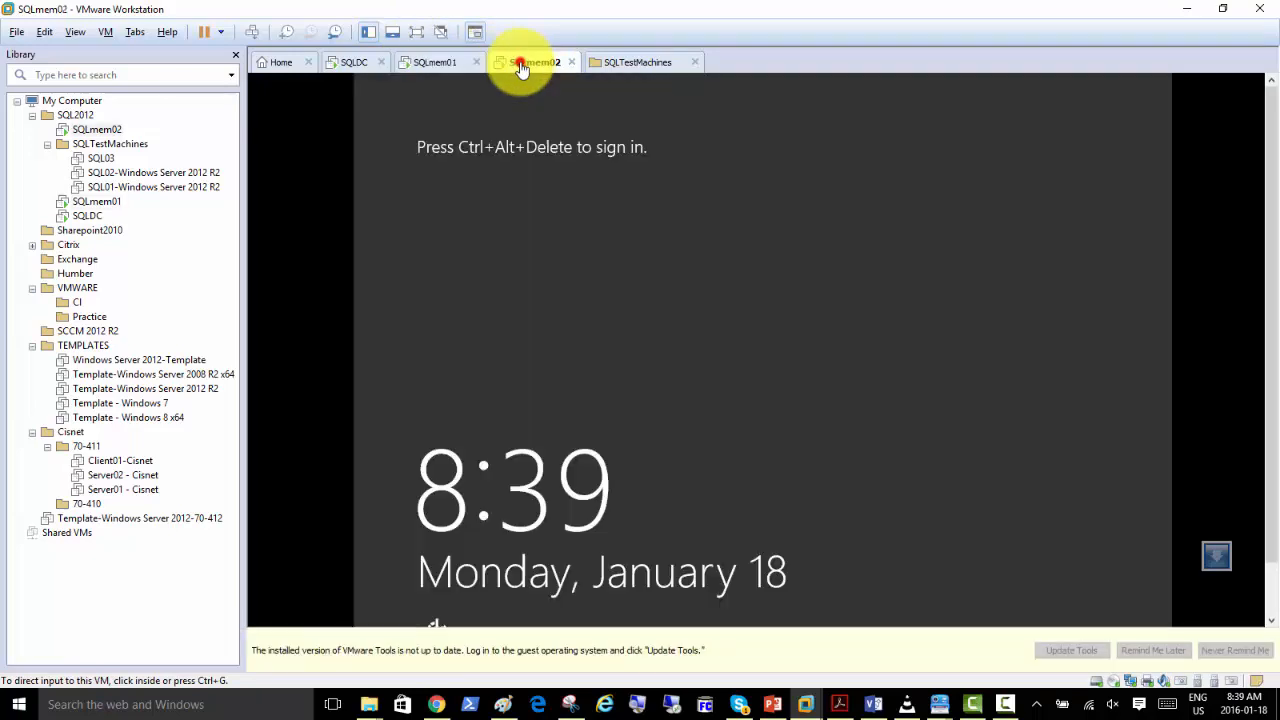
Sign in to the SQLmem02 machine as Administrator with the account password.
click(529, 63)
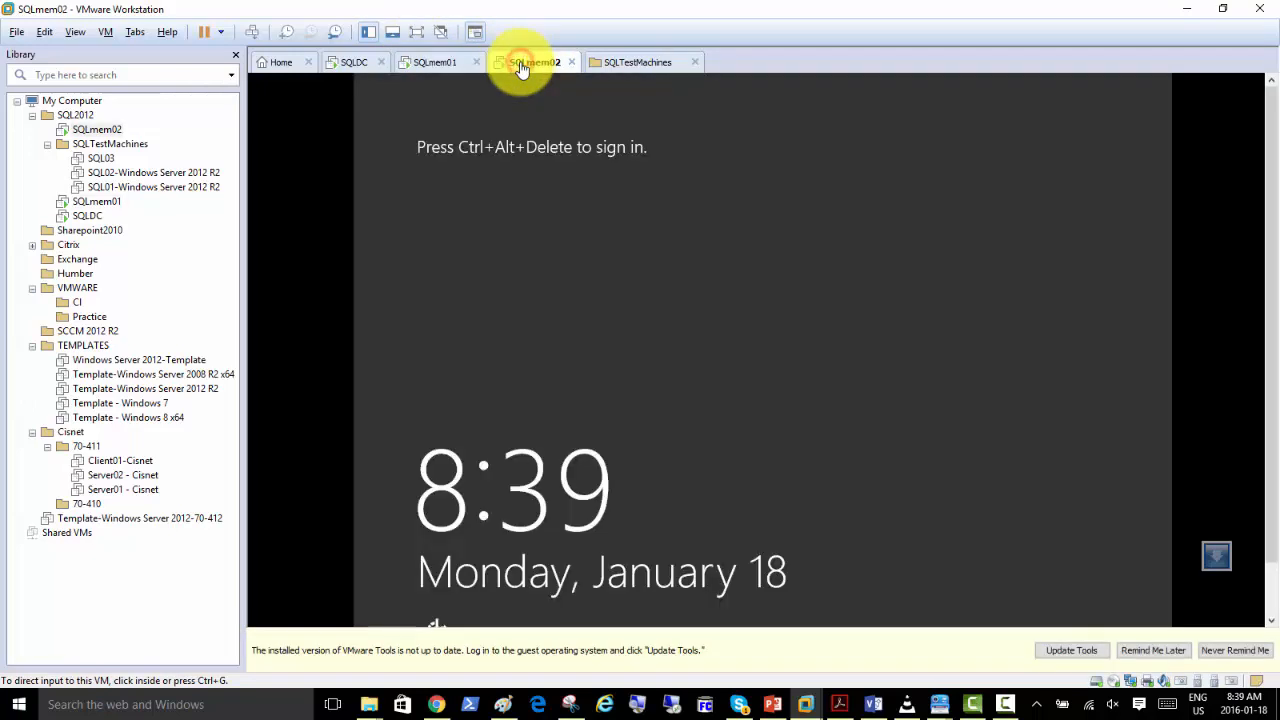
click(251, 32)
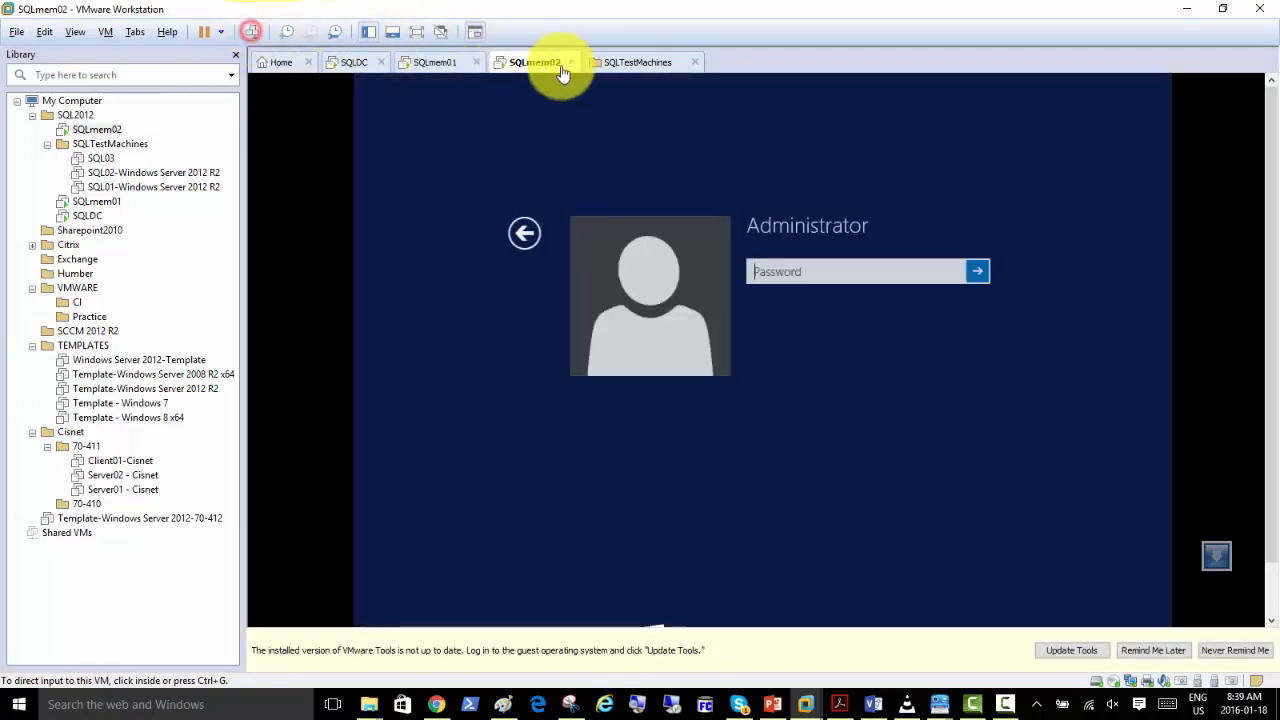
click(752, 280)
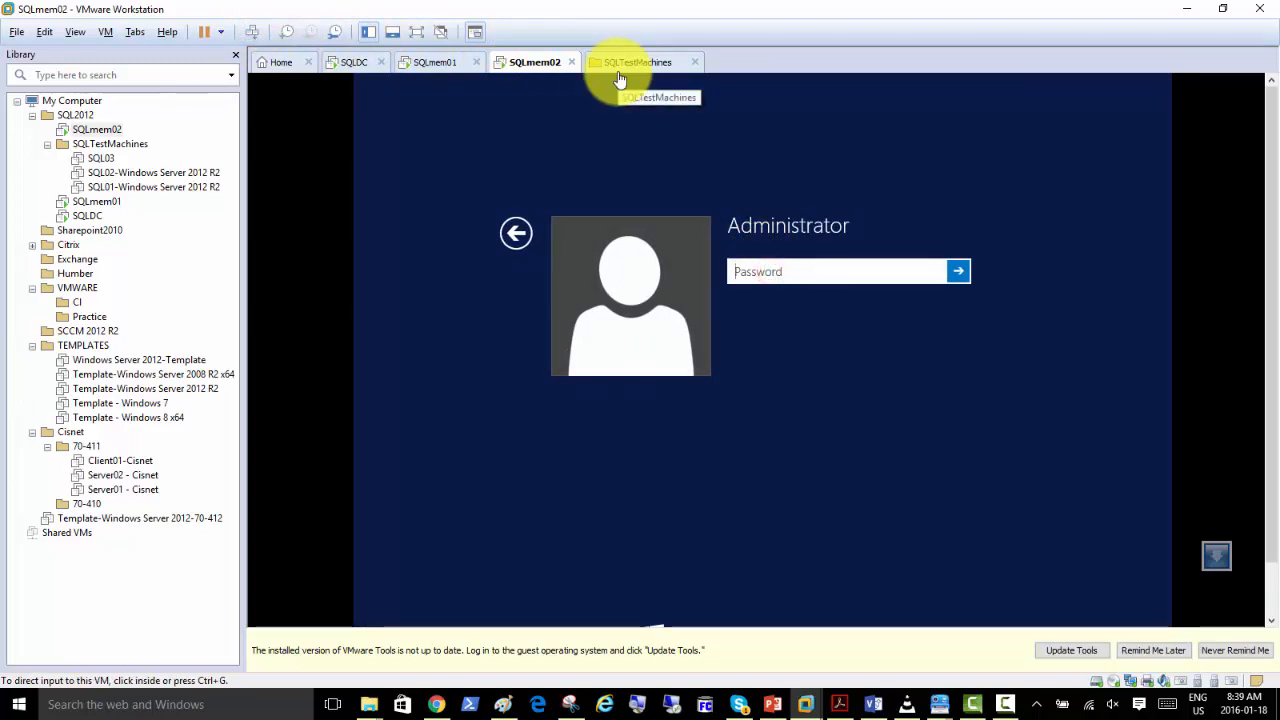
click(817, 272)
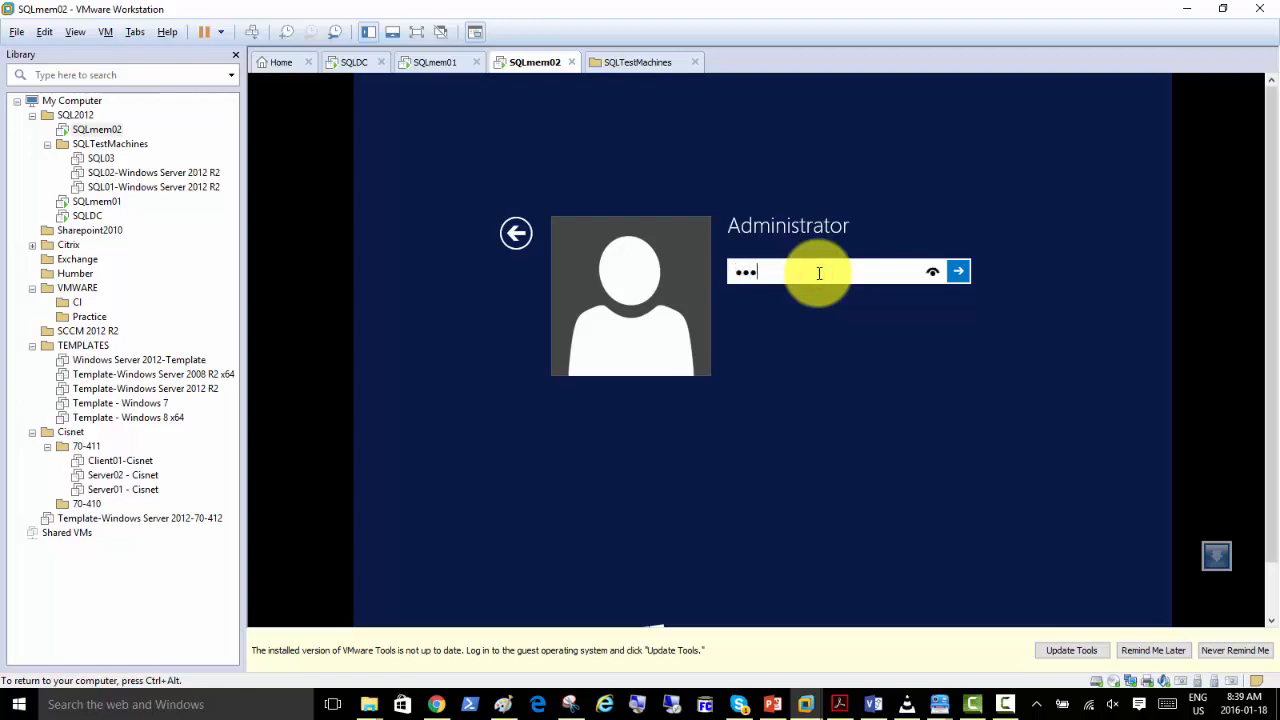
key(Return)
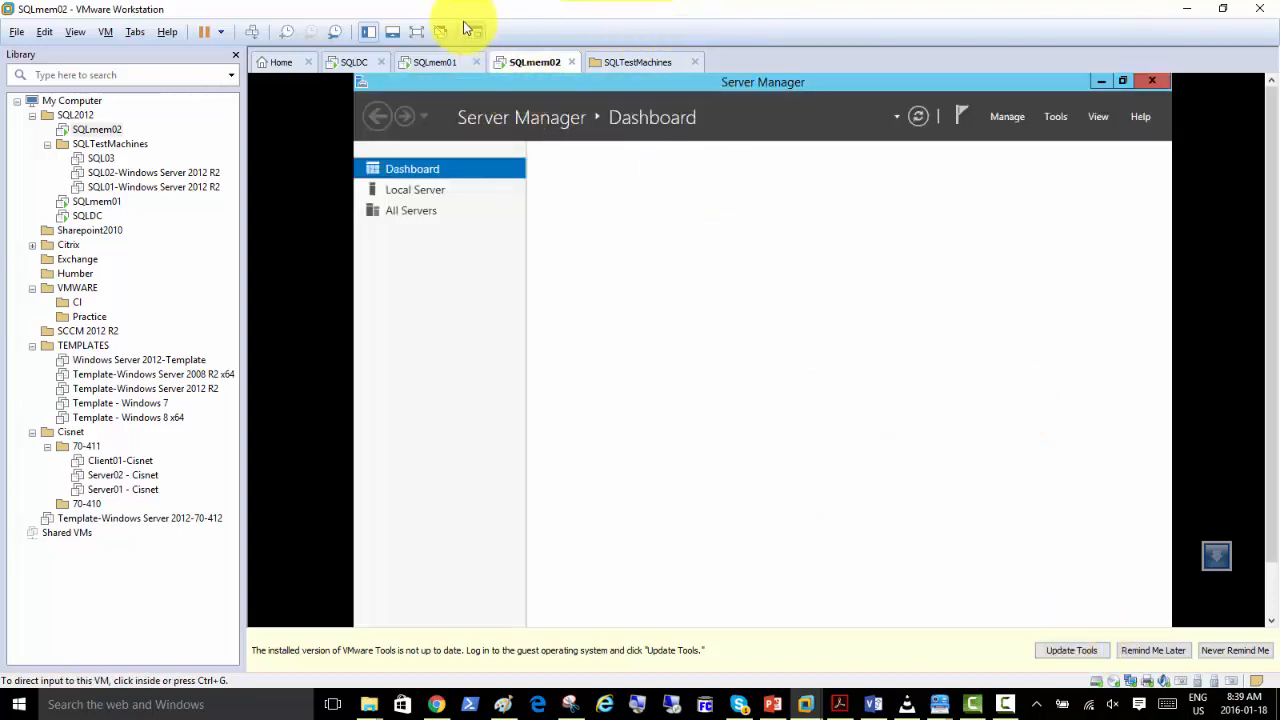
Open SQLmem02's local server properties in Server Manager and change the computer name to SQLmem02.
click(345, 64)
click(530, 62)
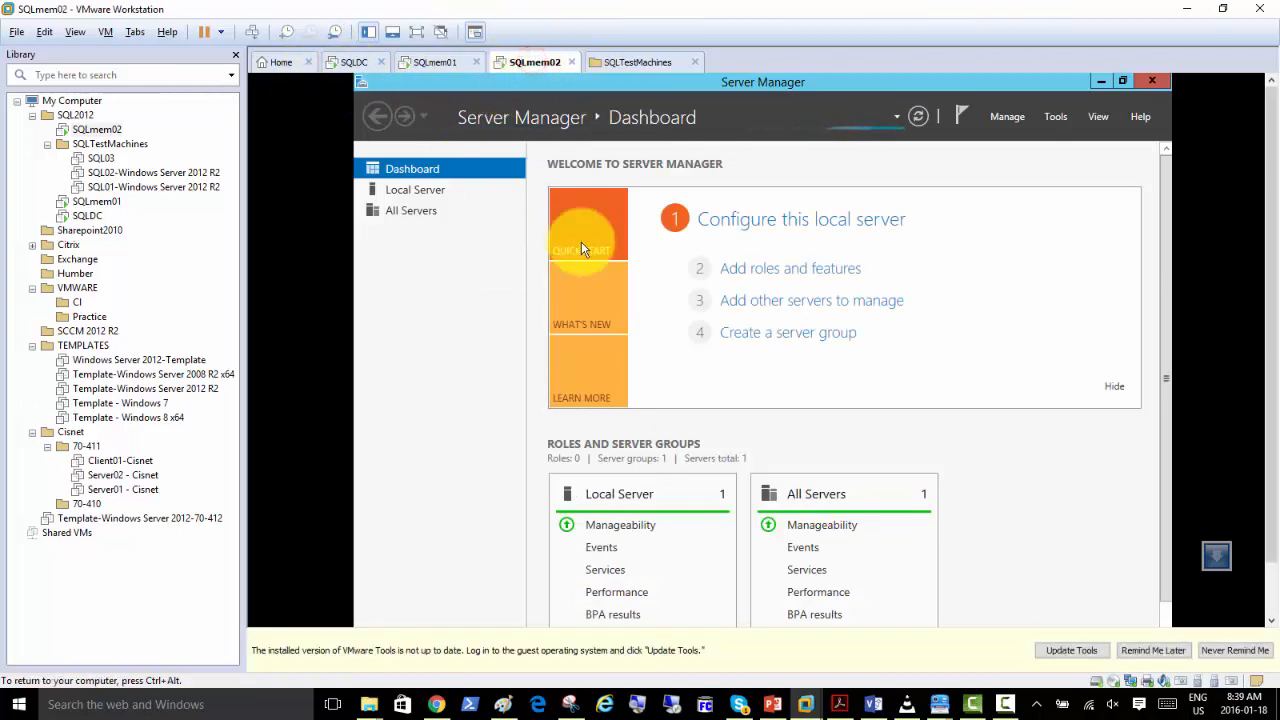
click(430, 195)
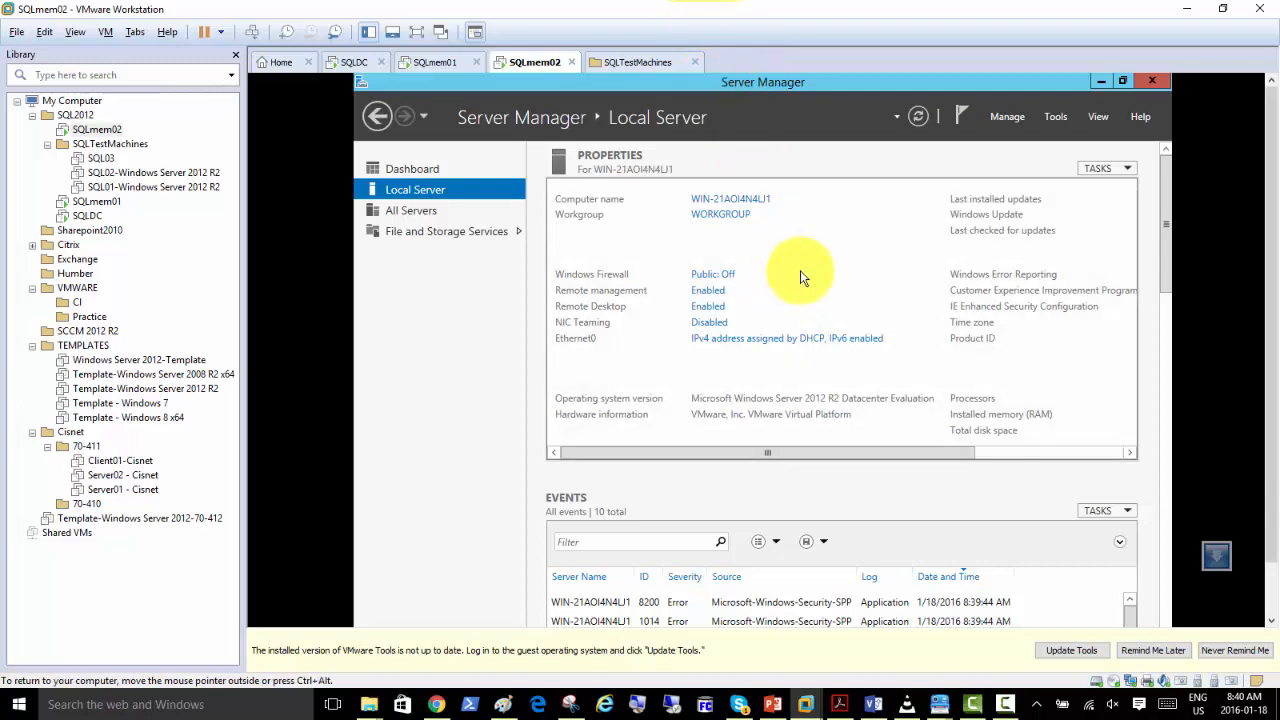
click(712, 204)
click(674, 310)
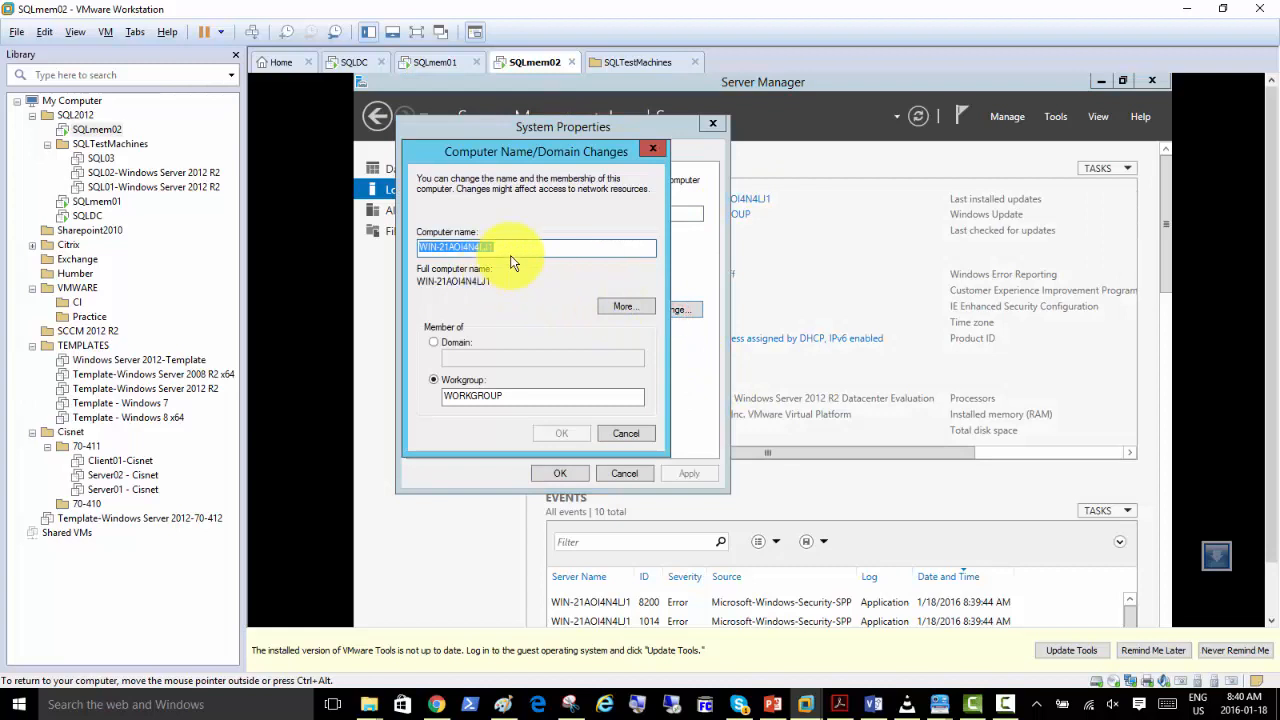
text(SQLmem02)
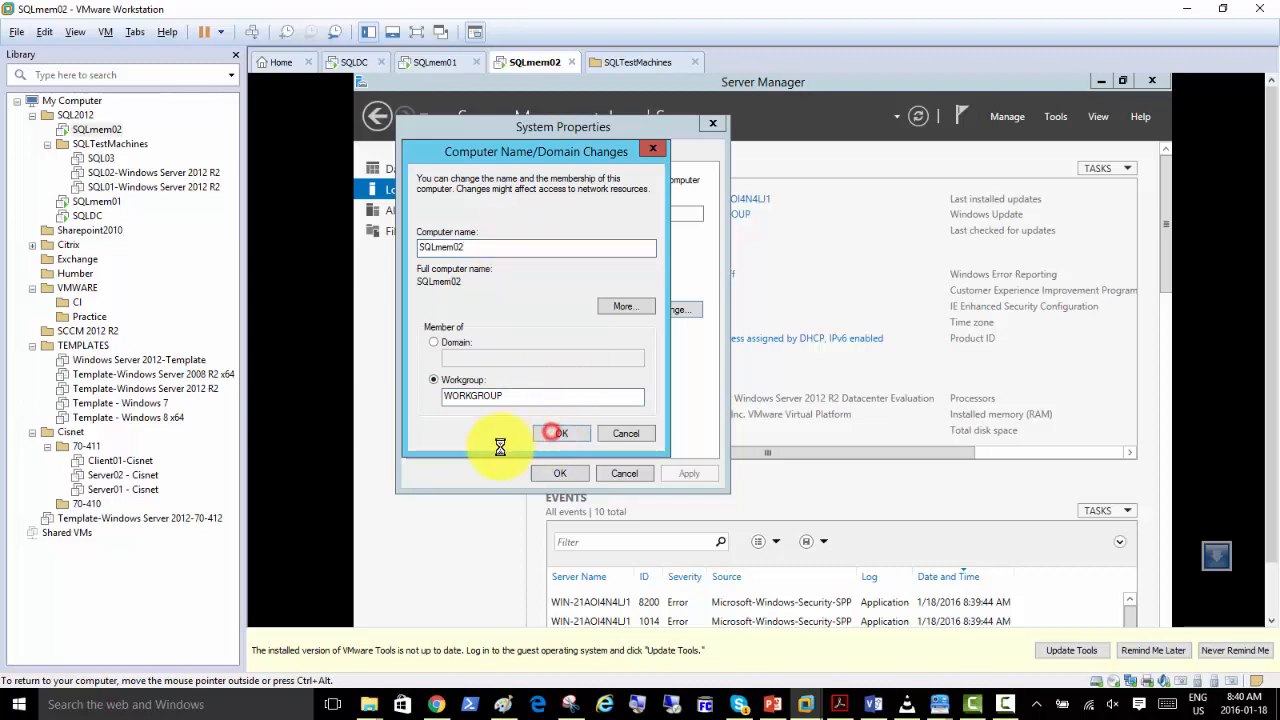
Start the VMware Tools update for SQLmem02, acknowledge the rename's restart notice, and close System Properties.
click(1060, 650)
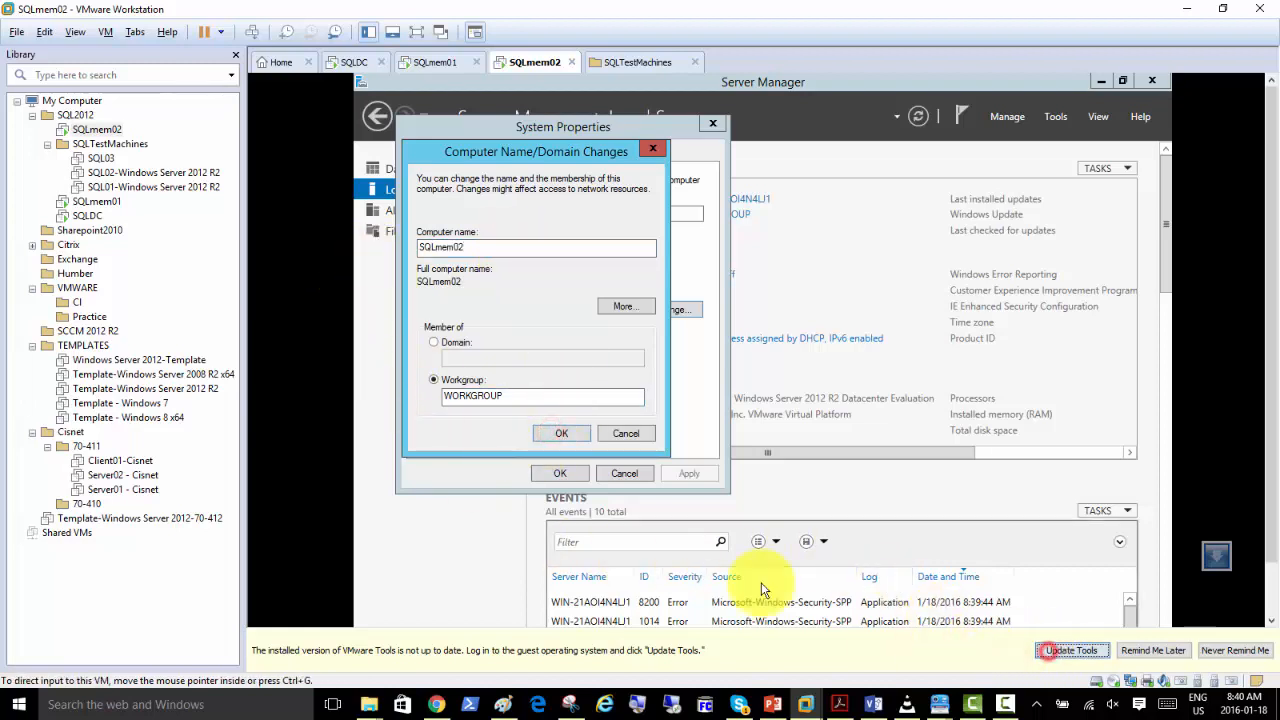
key(Return)
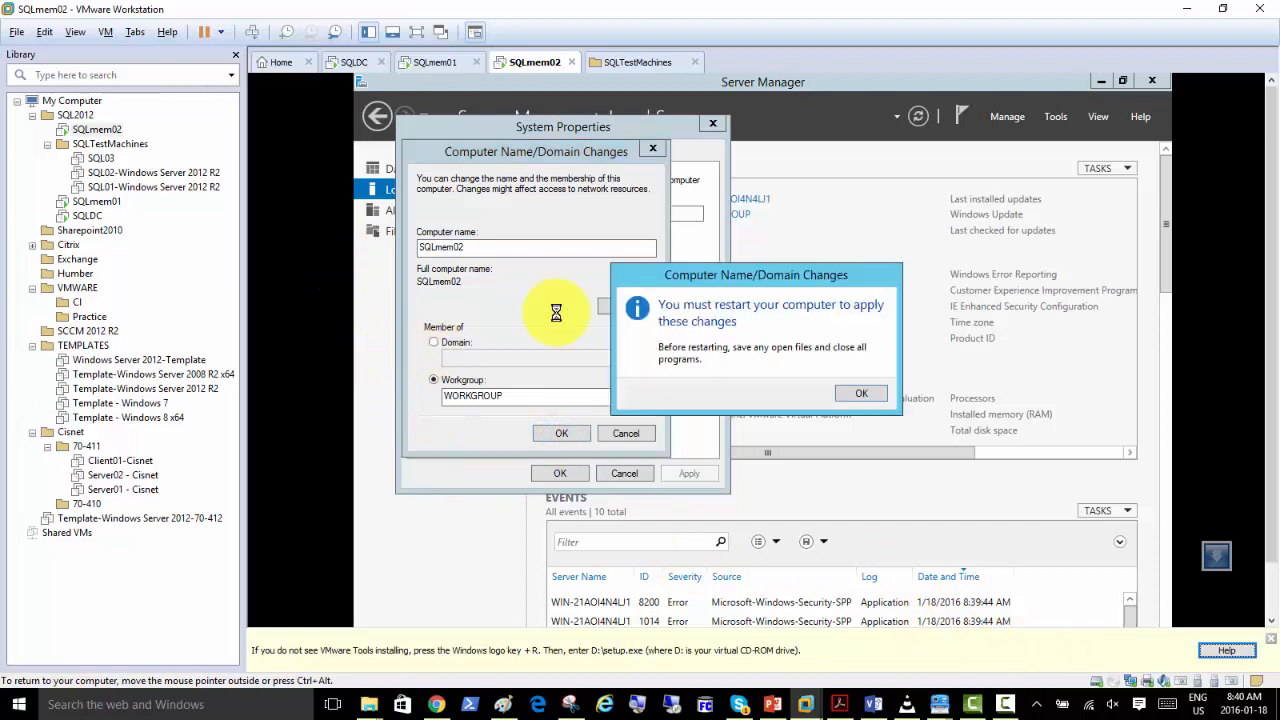
click(864, 394)
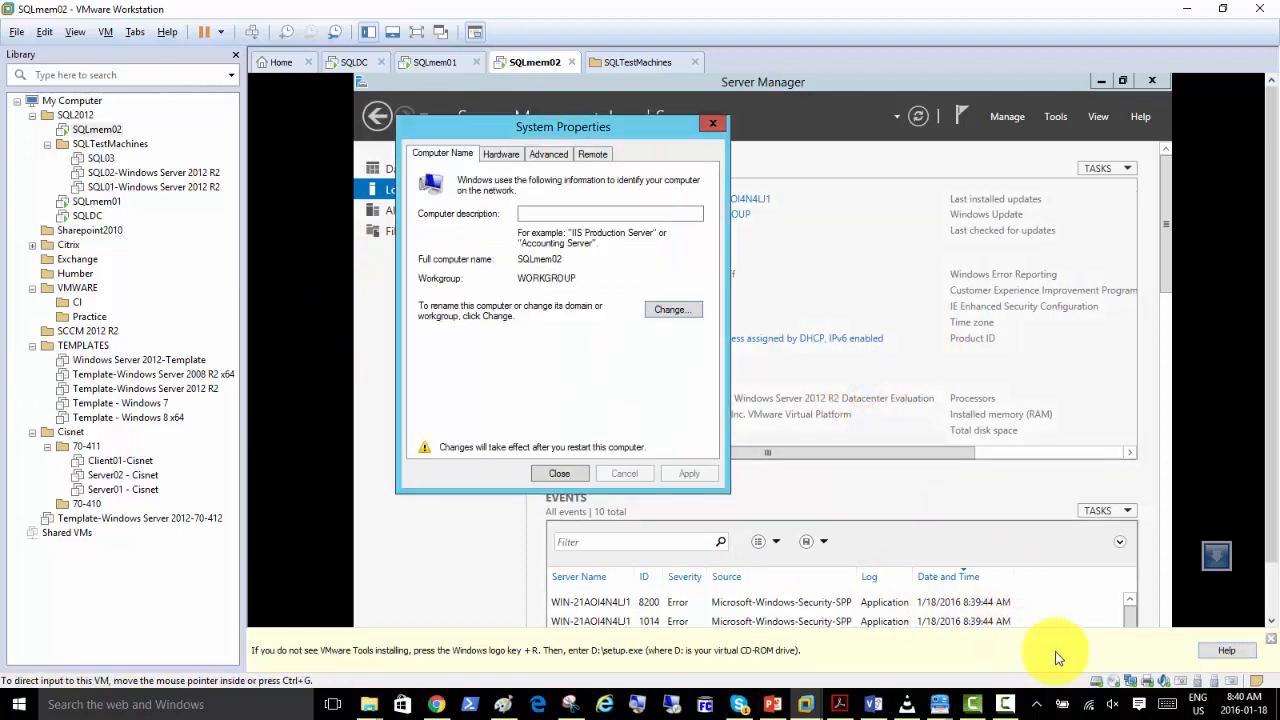
click(559, 473)
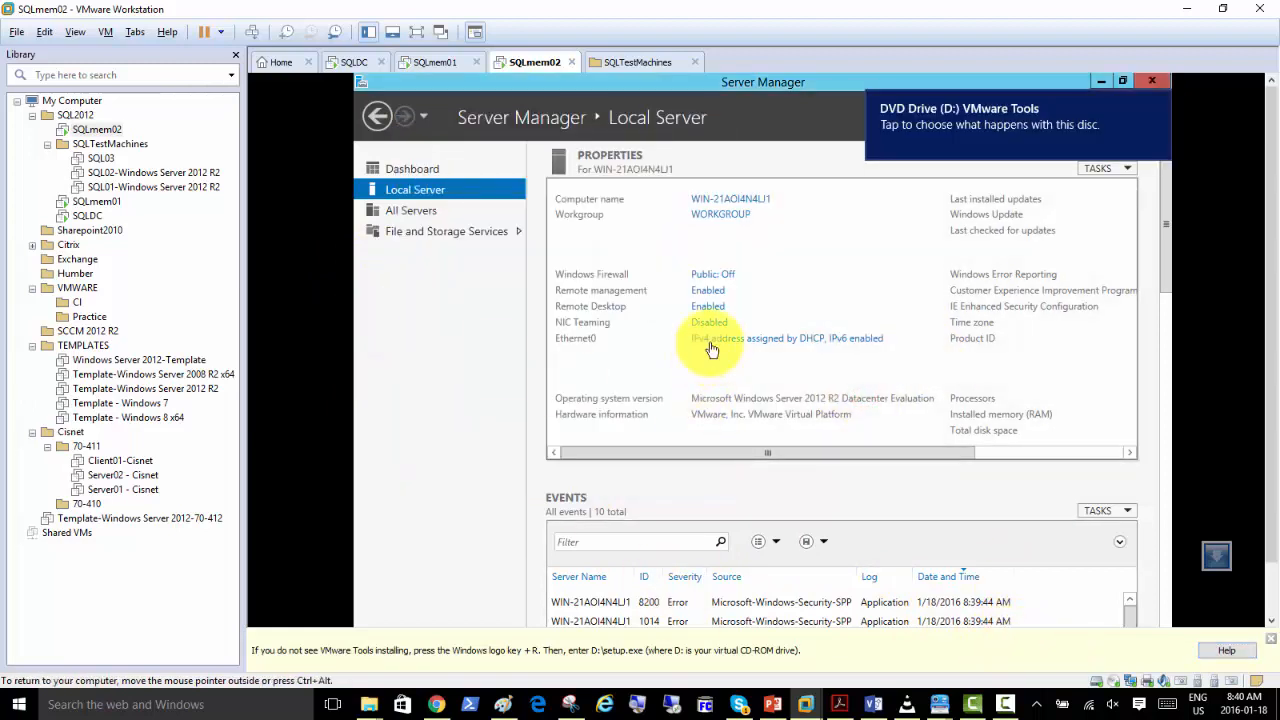
Run setup64.exe from the VMware Tools disc in SQLmem02 and start the installation with the Complete setup type.
click(942, 128)
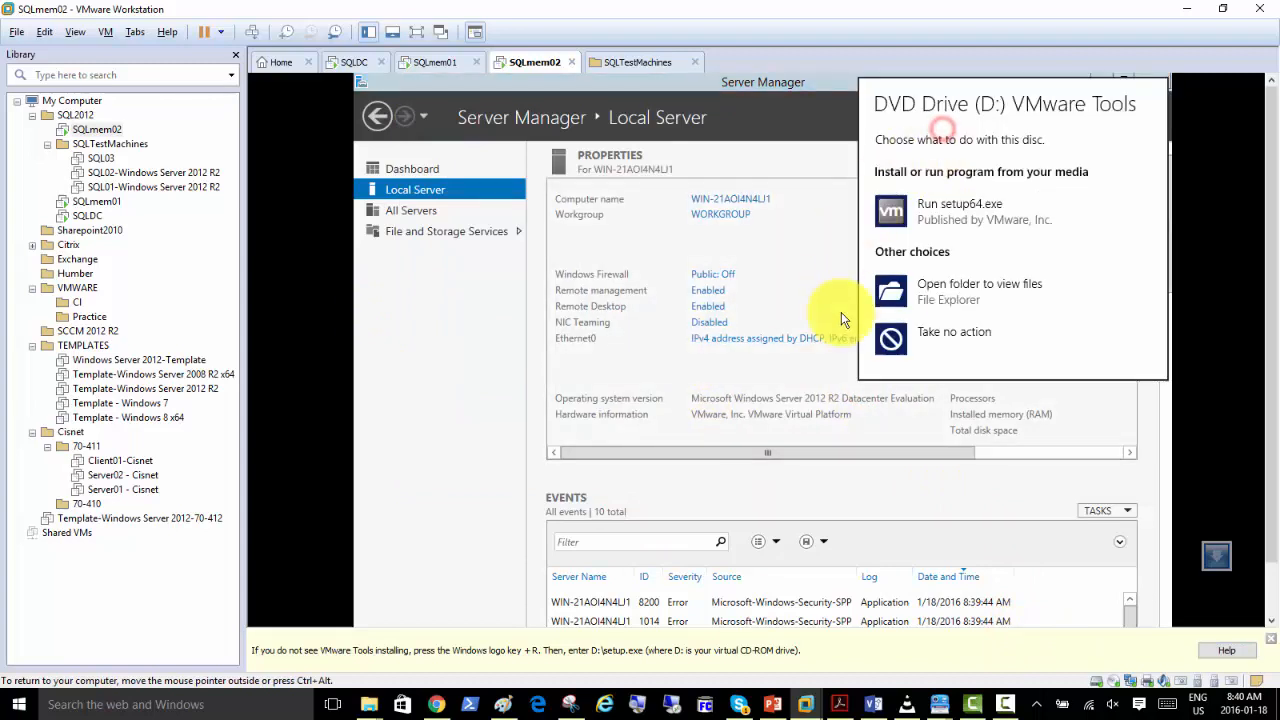
click(896, 230)
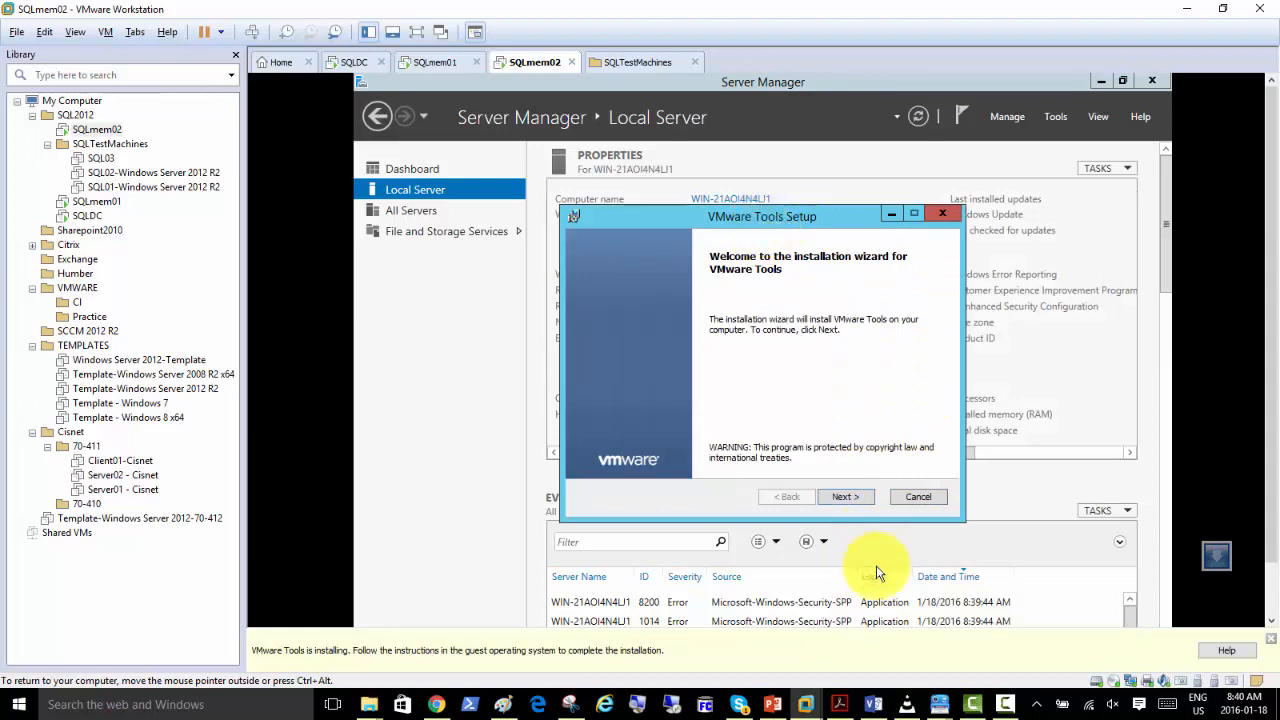
click(856, 494)
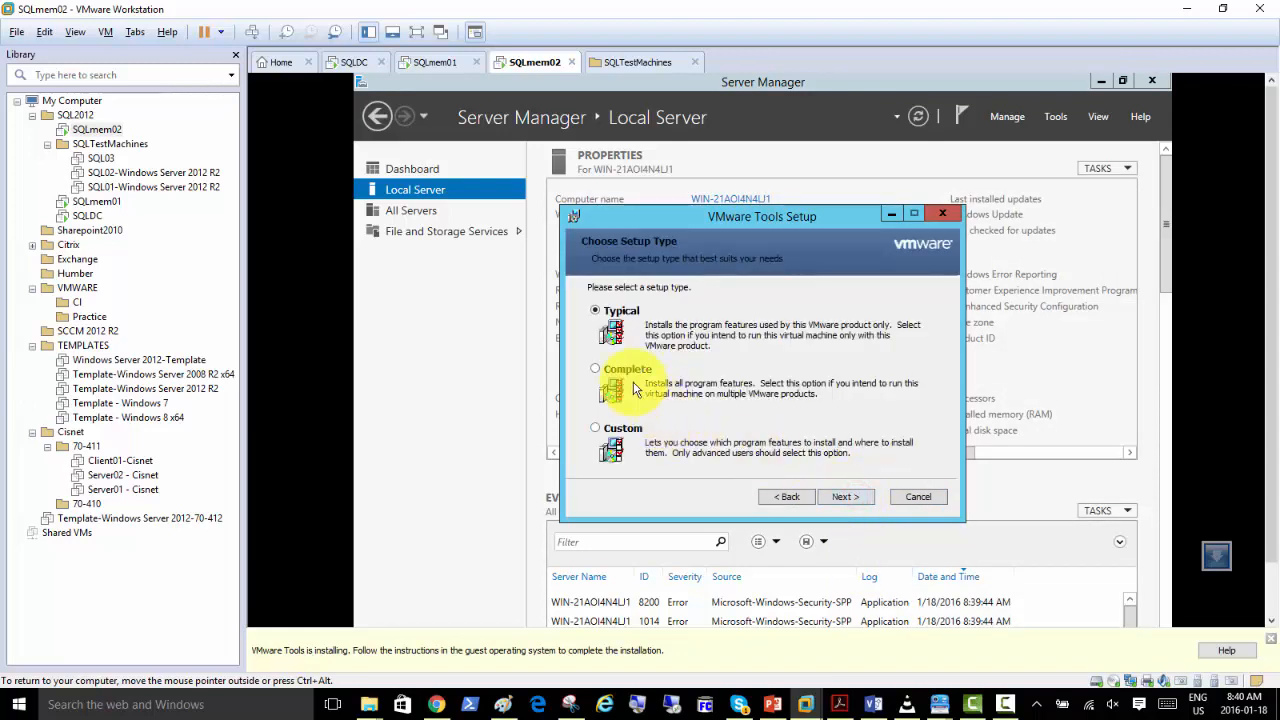
click(612, 370)
click(857, 500)
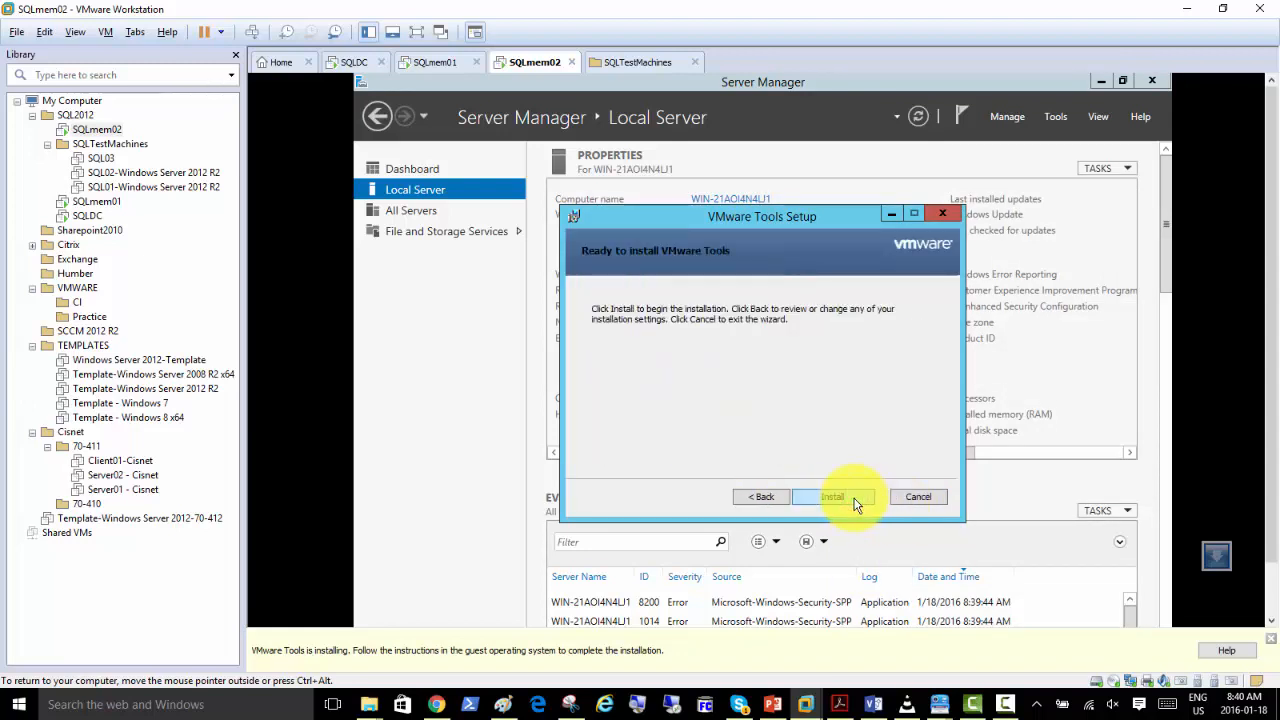
click(848, 500)
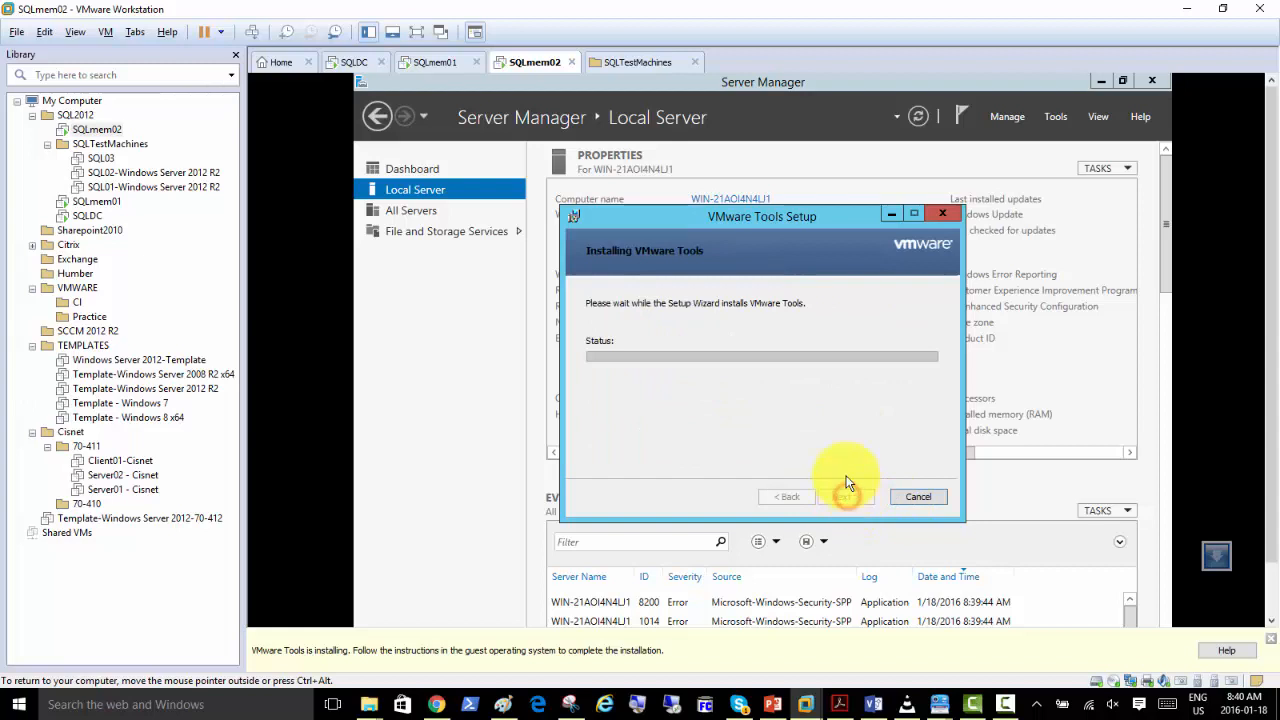
Open the properties of SQLmem02's Ethernet0 connection from the local server page and disable Internet Protocol Version 6.
click(463, 290)
click(740, 338)
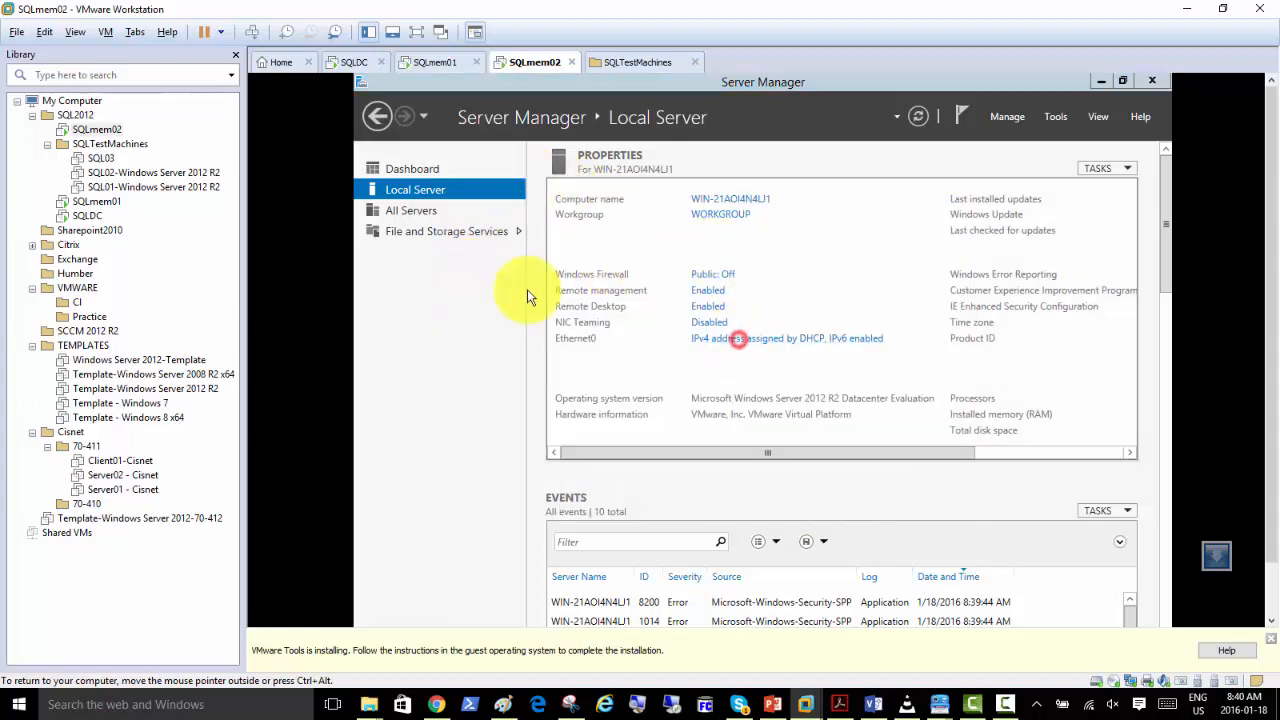
click(536, 244)
double_click(536, 244)
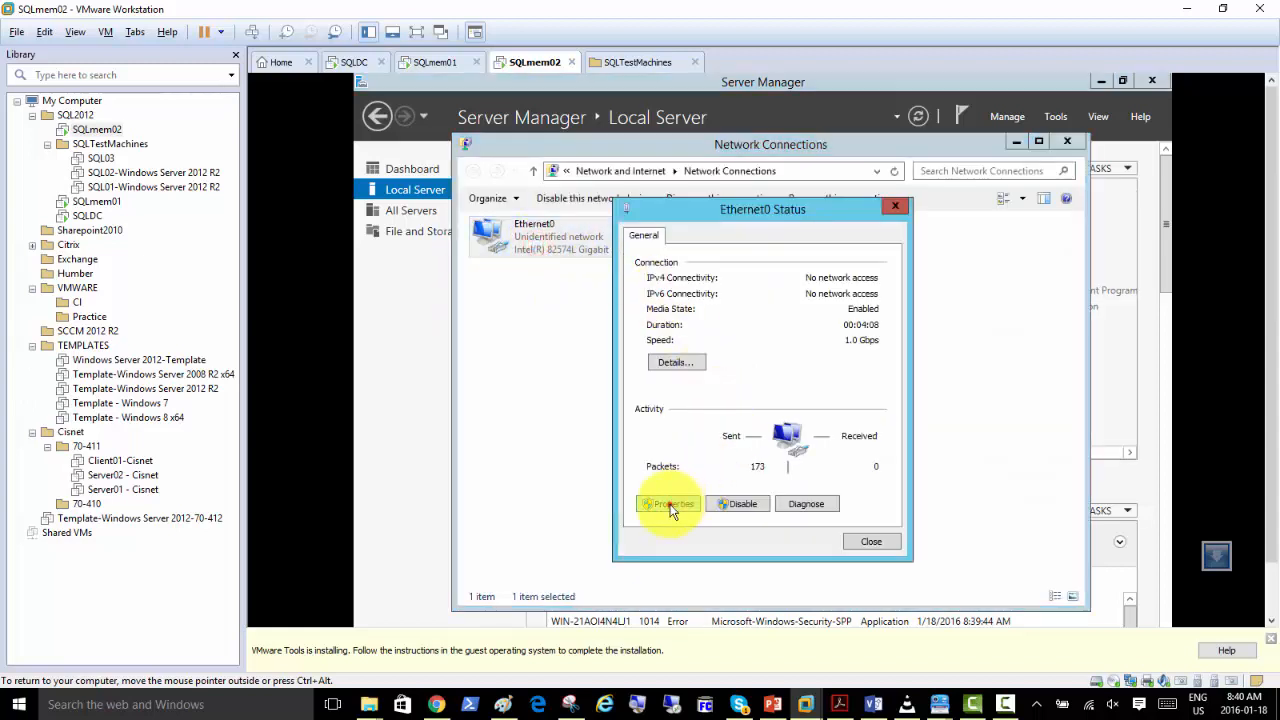
click(668, 507)
click(755, 447)
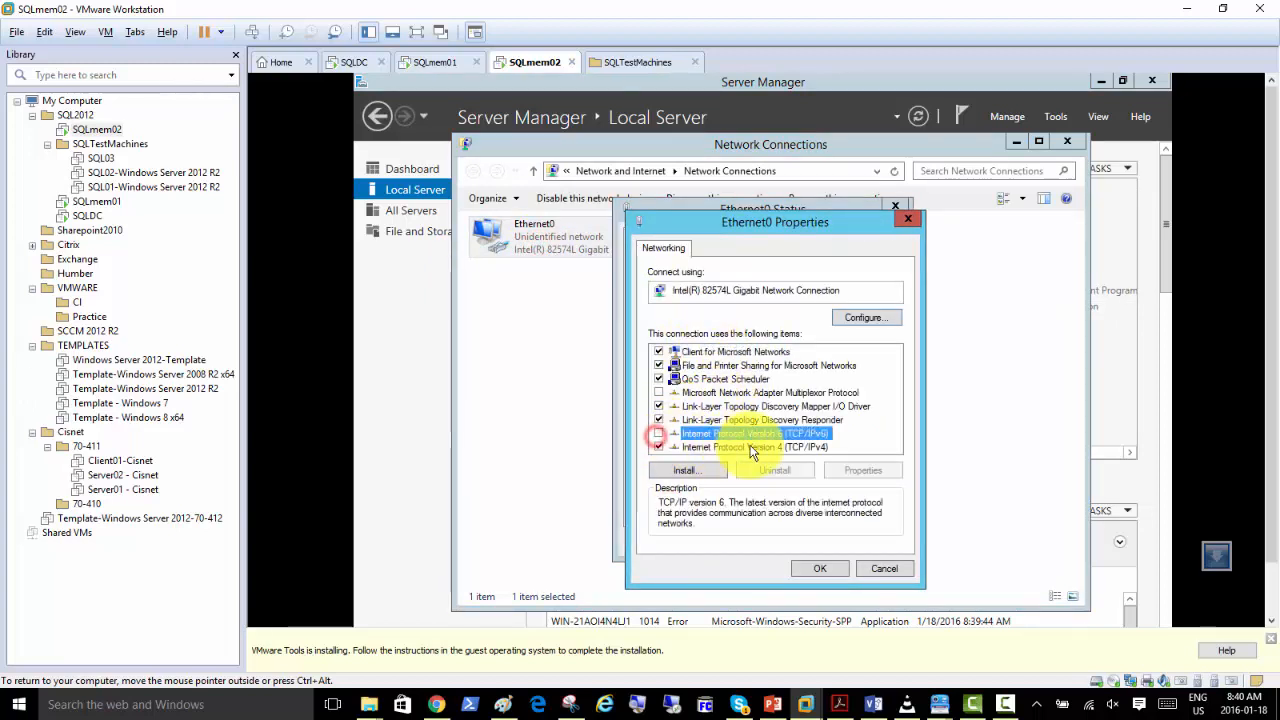
Switch Ethernet0's IPv4 properties to a manual IP address and enter its first three octets as 192.168.200.
double_click(755, 447)
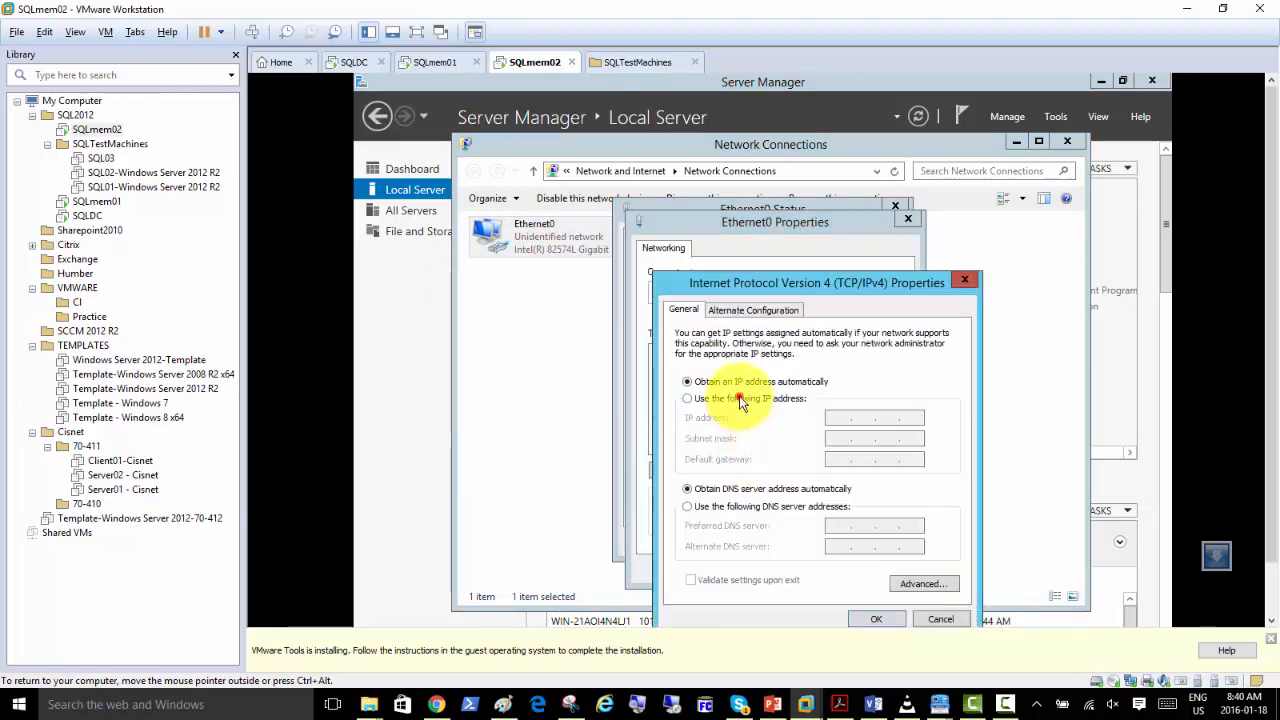
click(740, 398)
click(839, 417)
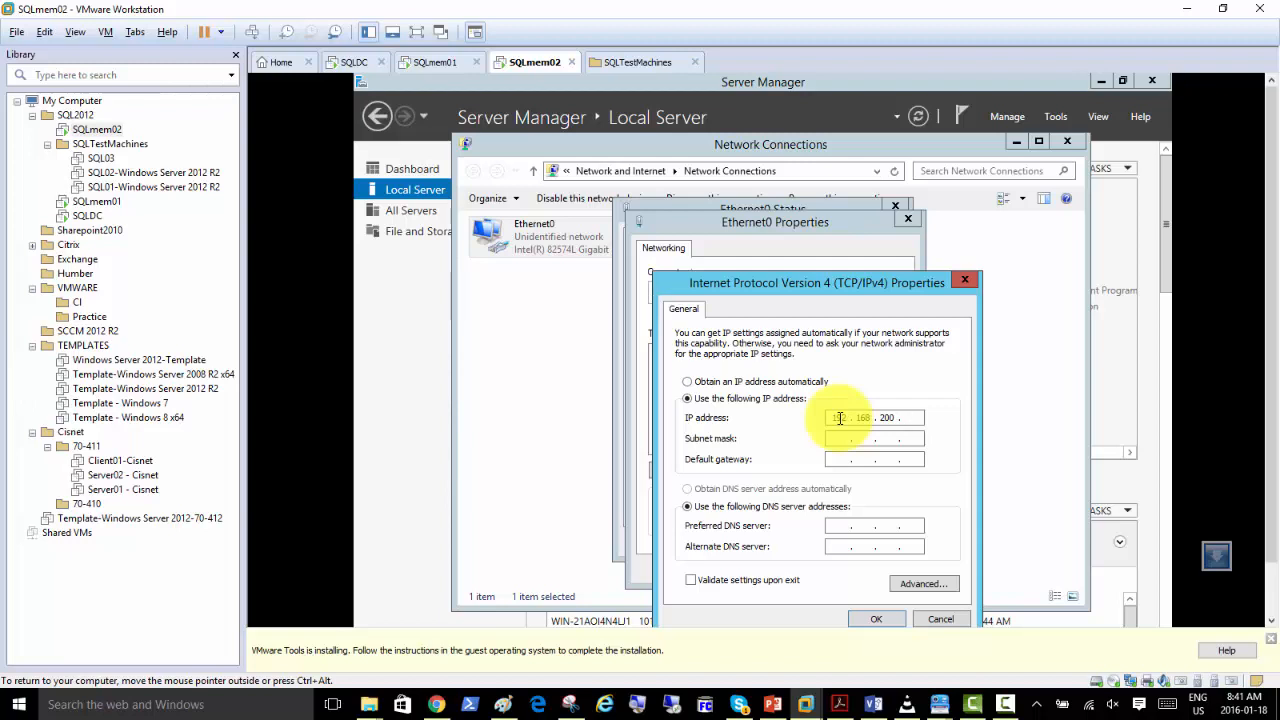
On SQLDC, examine the Ethernet0 connection details for the IP address, subnet mask and default gateway.
click(348, 62)
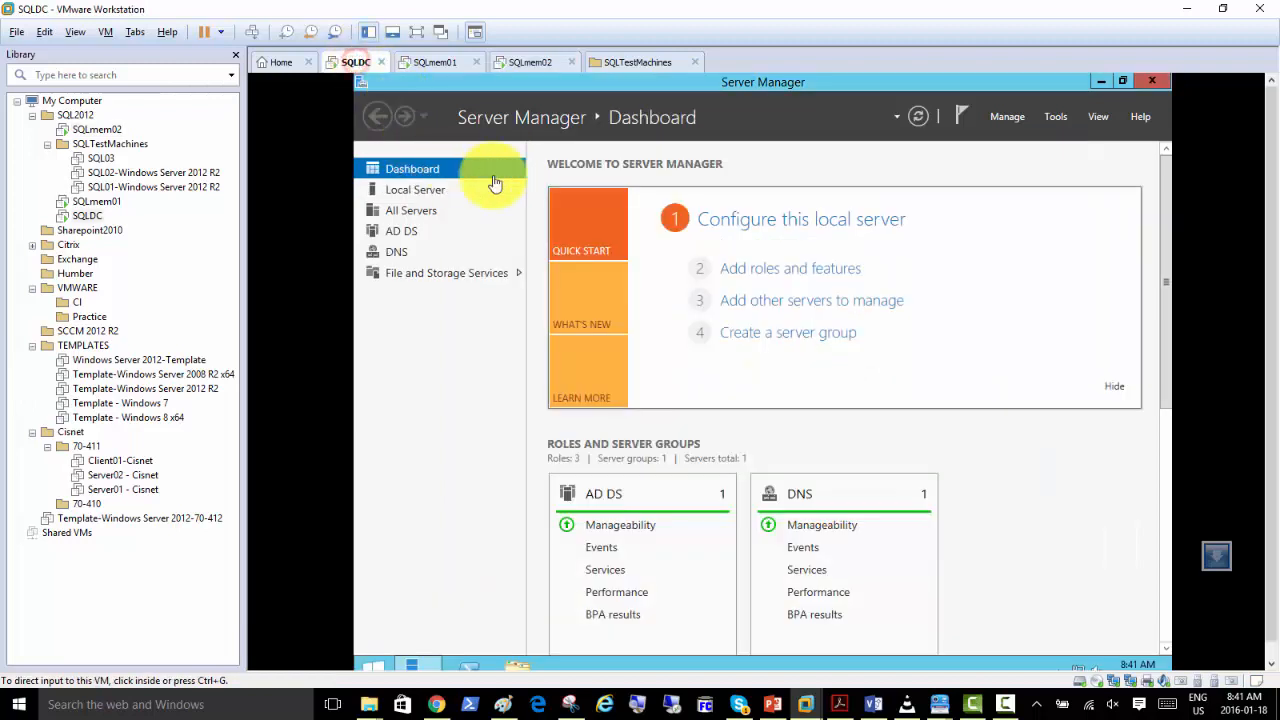
click(419, 194)
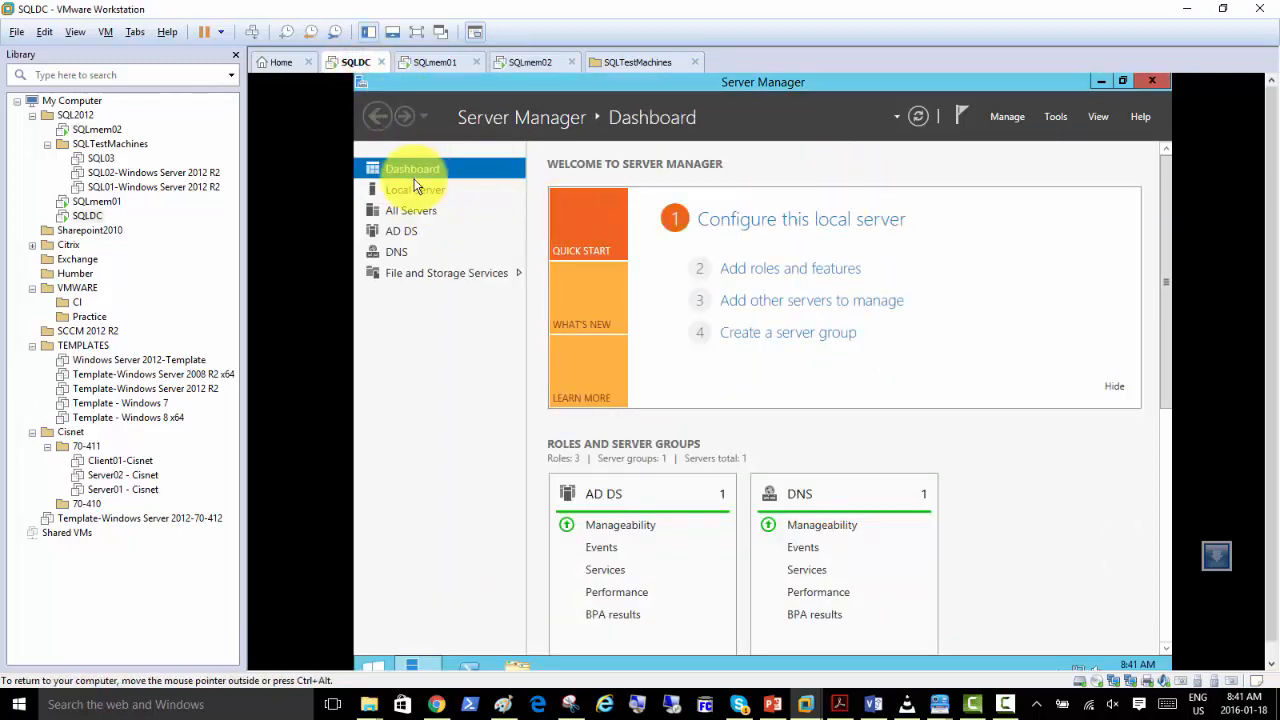
click(417, 189)
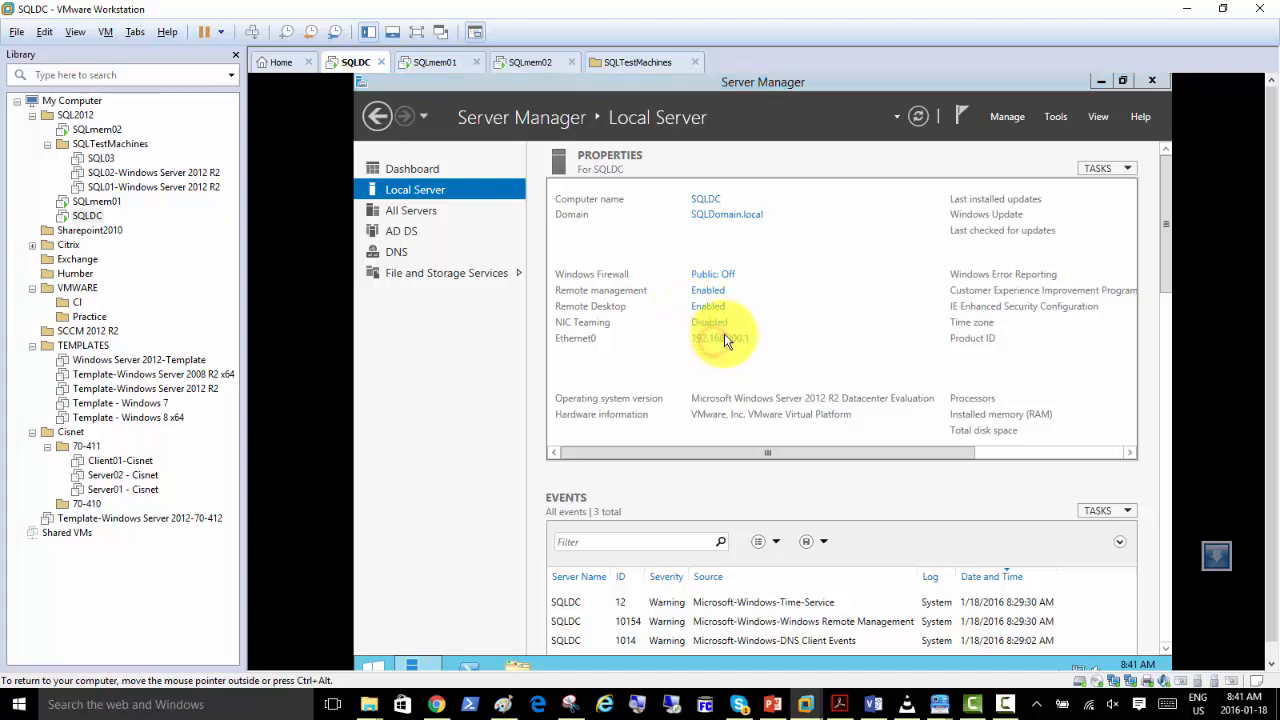
click(724, 336)
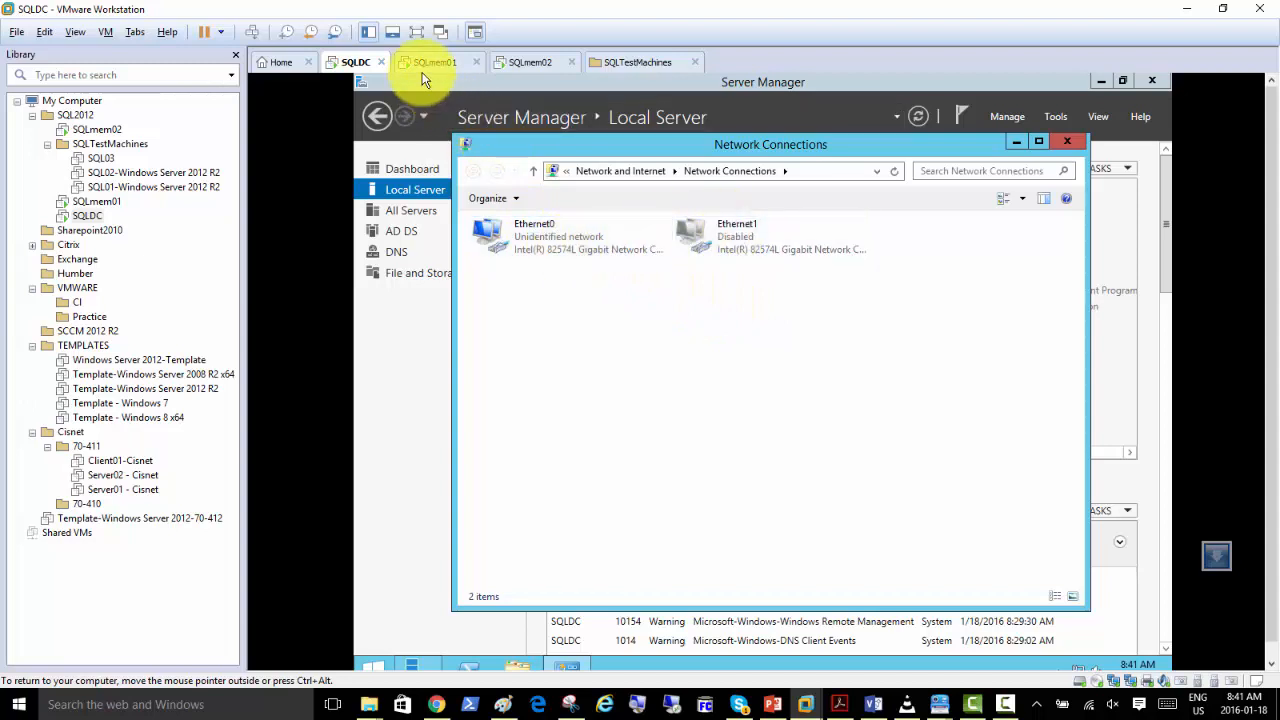
double_click(537, 249)
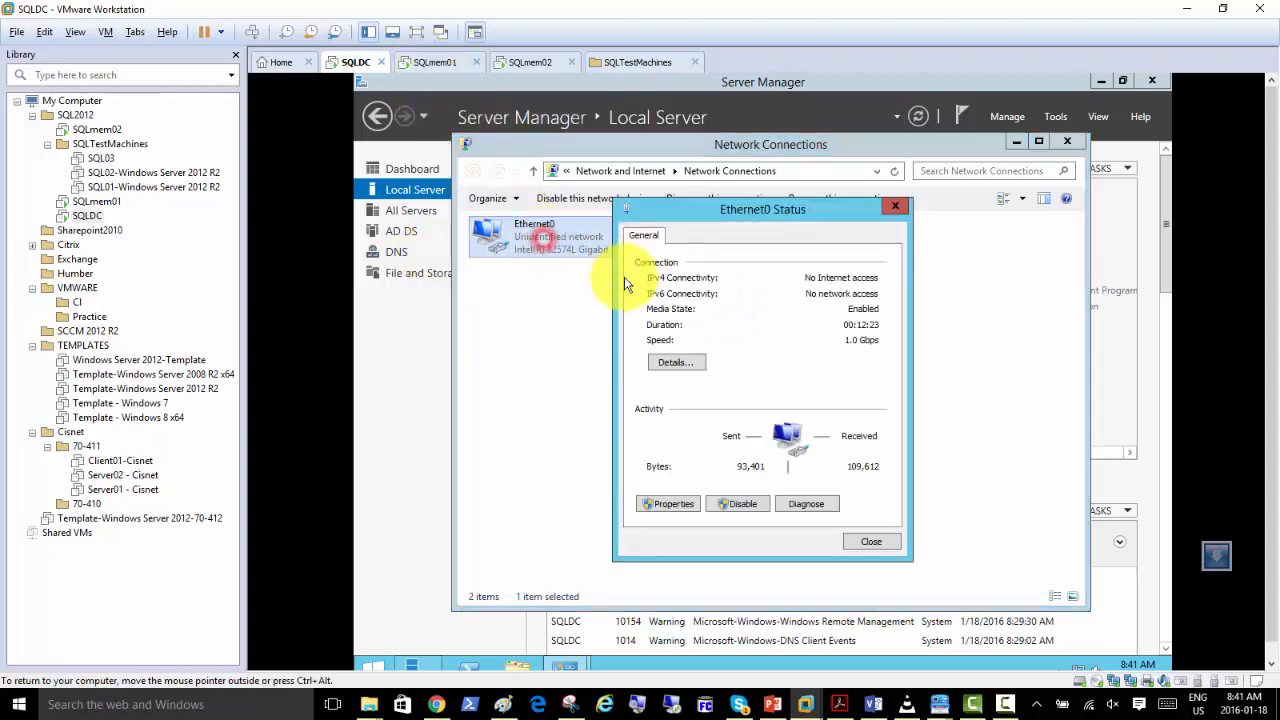
click(682, 359)
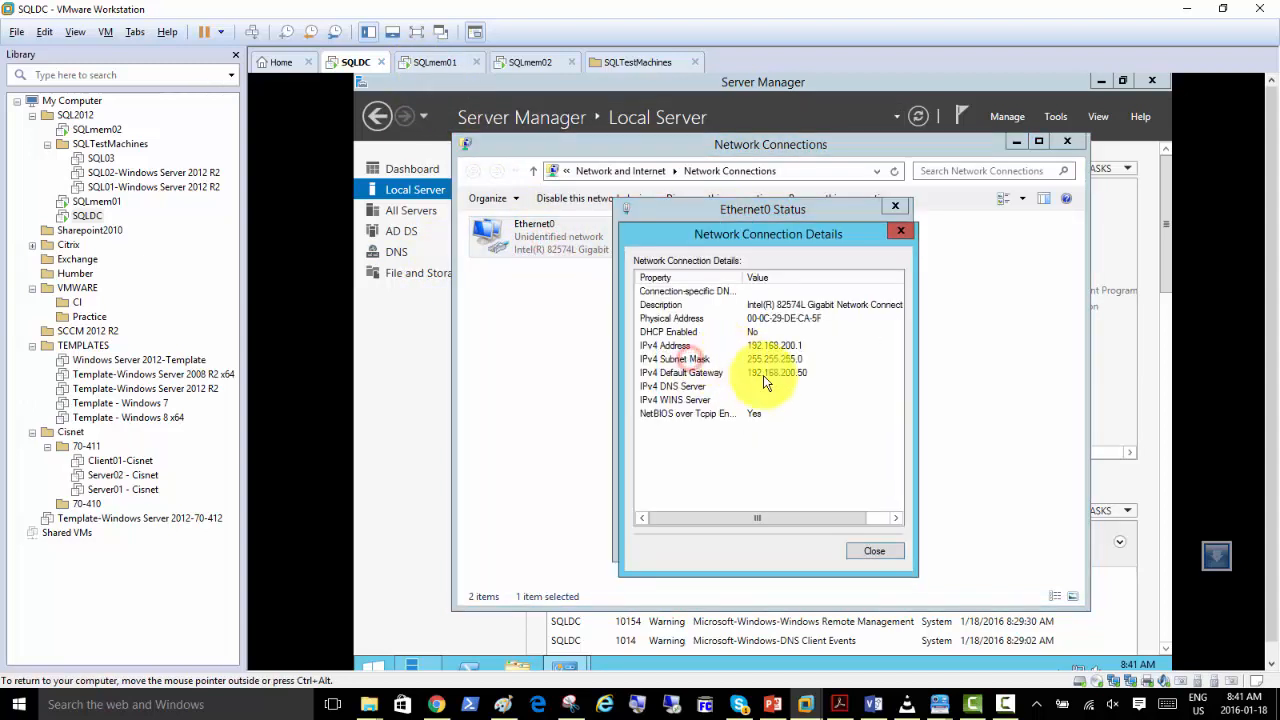
click(876, 552)
Open DNS Manager for SQLDC and examine the host records in the SQLDomain.local forward lookup zone for used addresses.
click(399, 253)
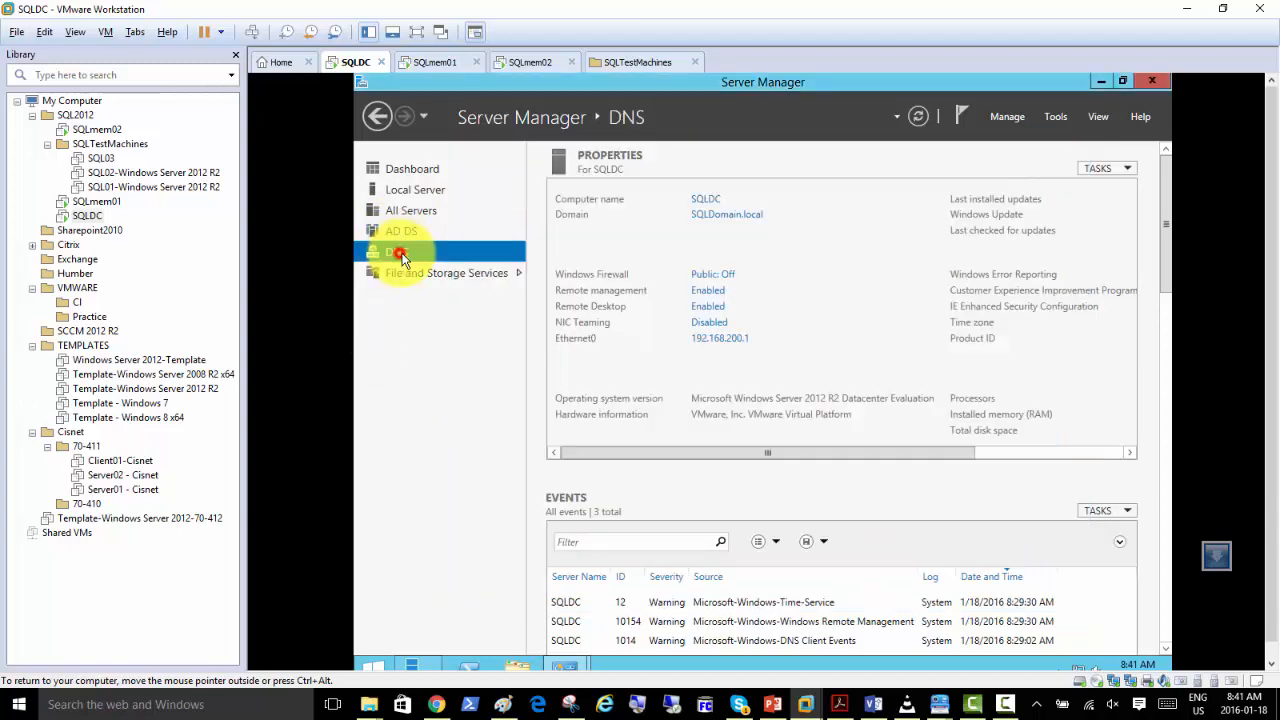
click(646, 258)
right_click(646, 258)
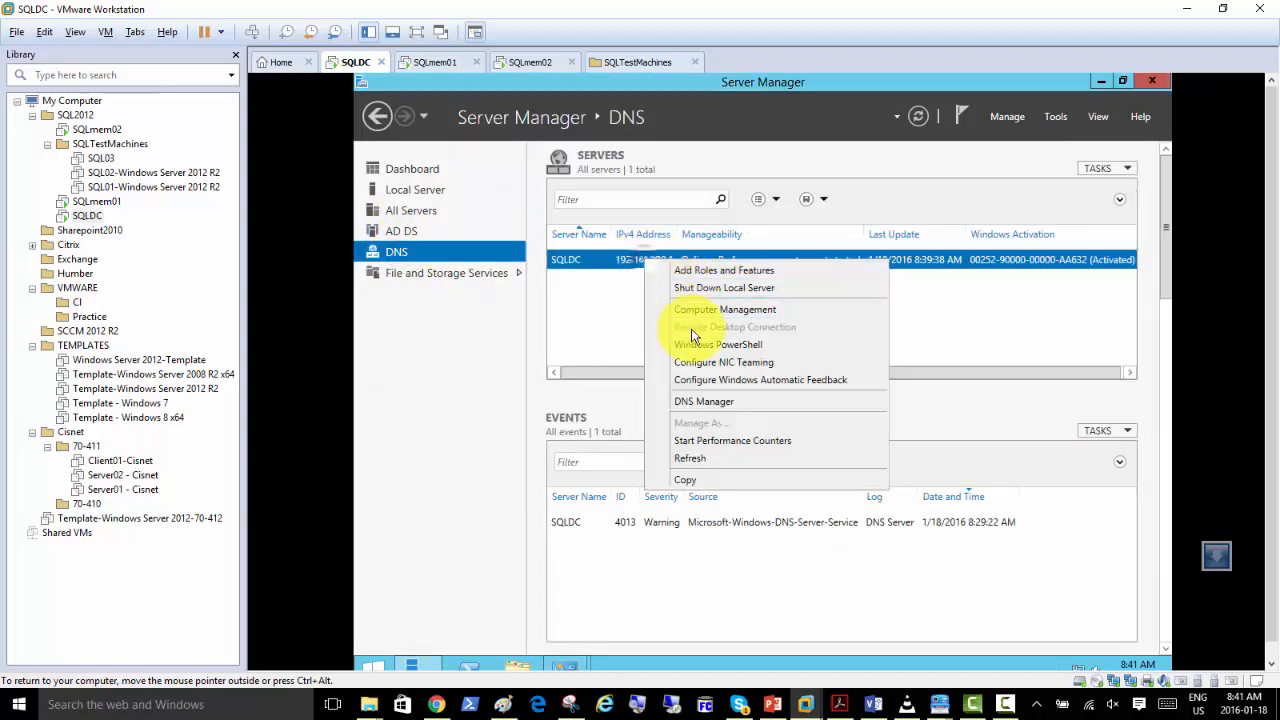
click(704, 401)
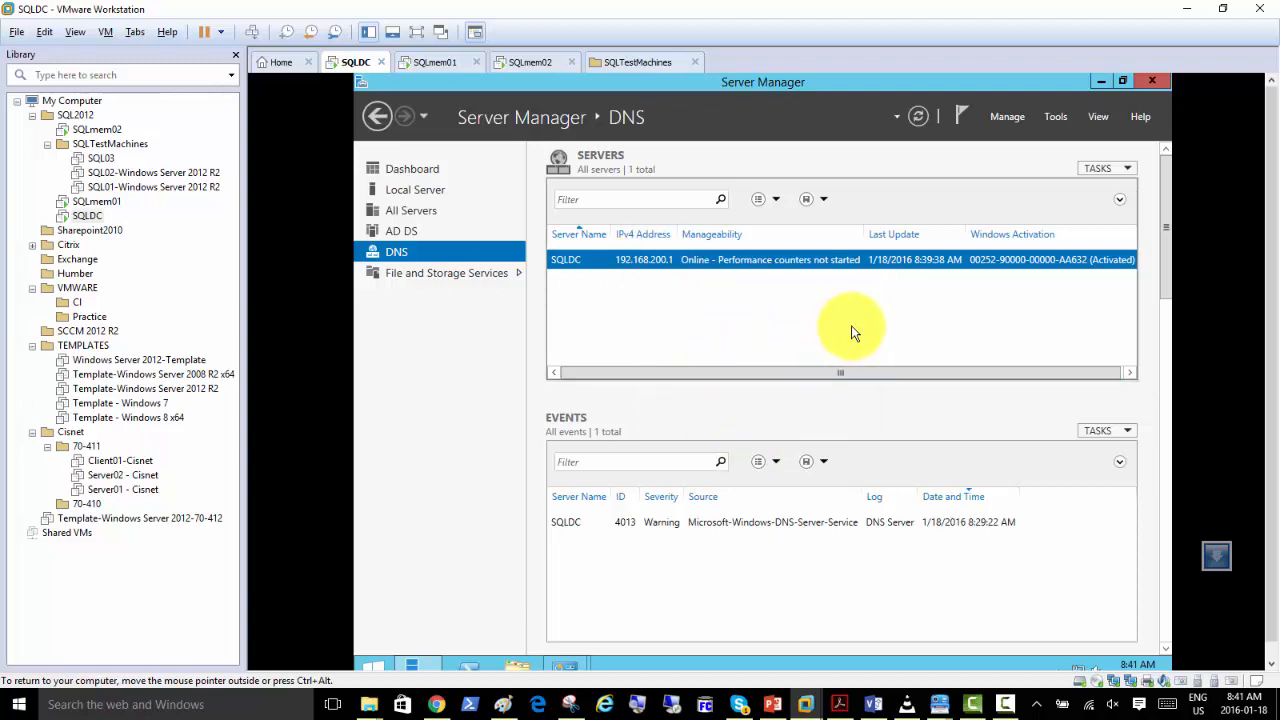
click(420, 200)
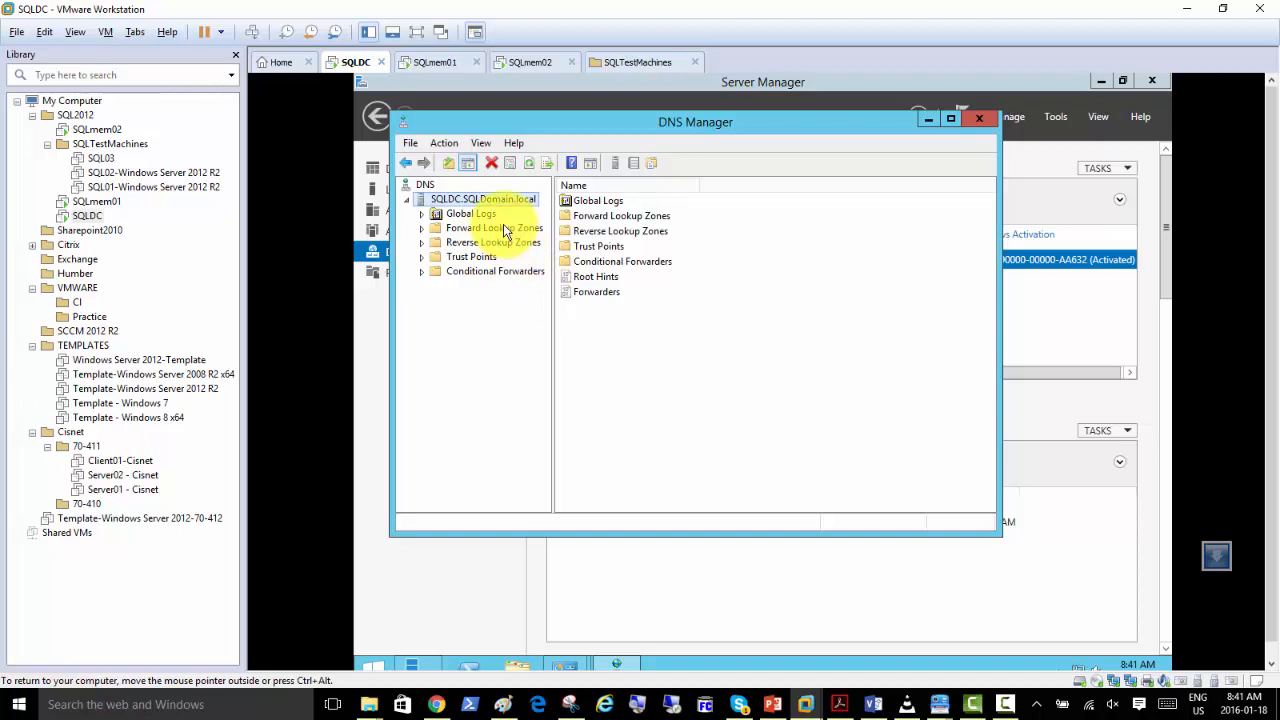
click(478, 226)
double_click(478, 228)
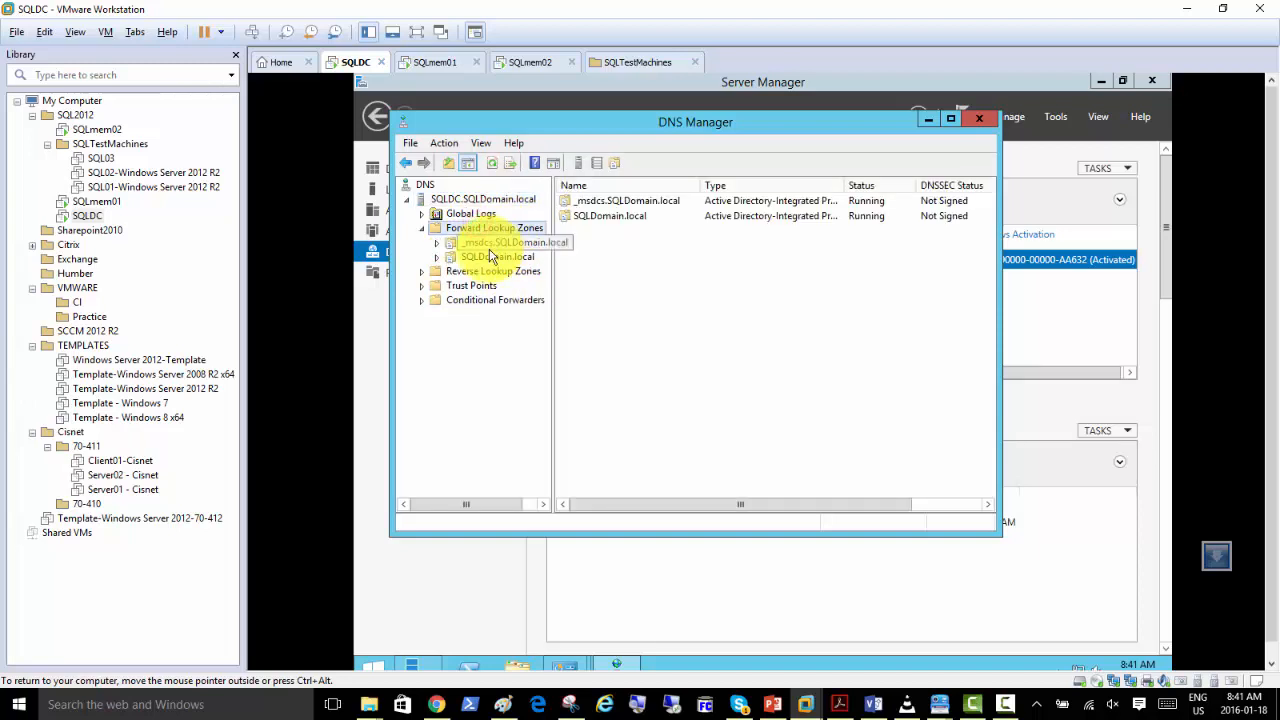
click(490, 256)
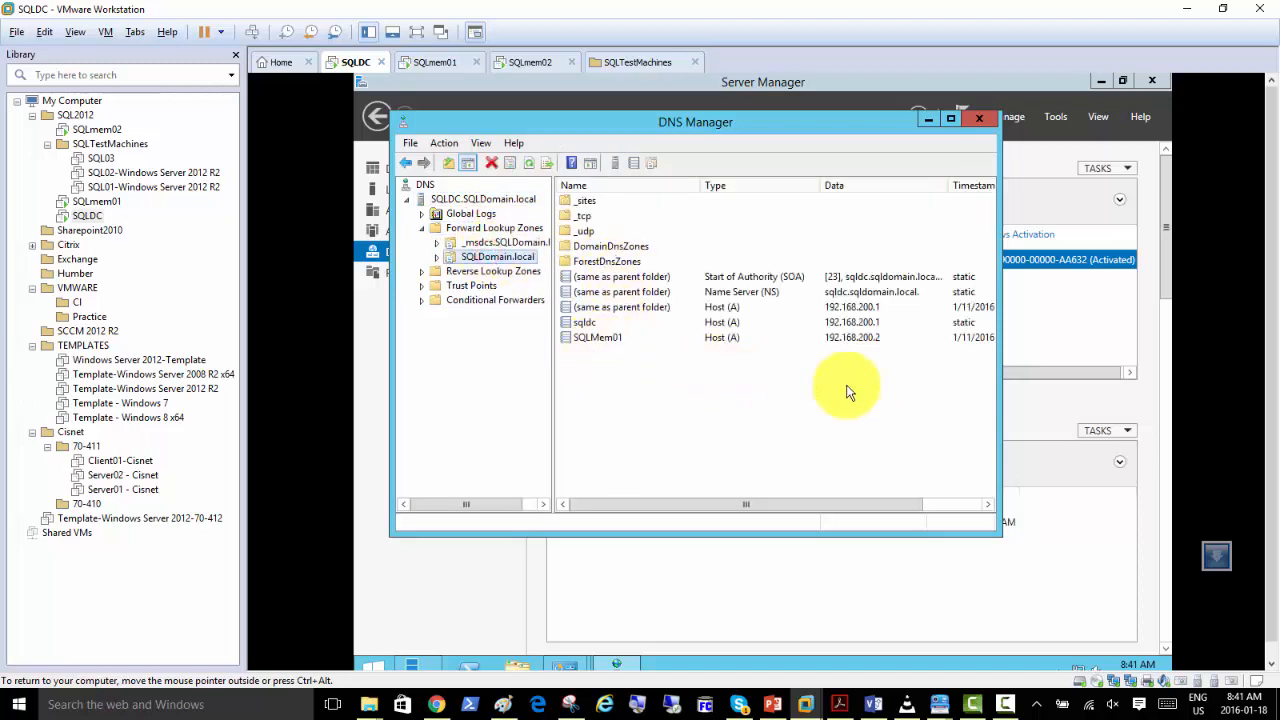
On SQLmem02, complete and apply Ethernet0's IPv4 settings: address 192.168.200.3, mask 255.255.255.0, gateway 192.168.200.50, preferred DNS 192.168.200.1.
click(432, 62)
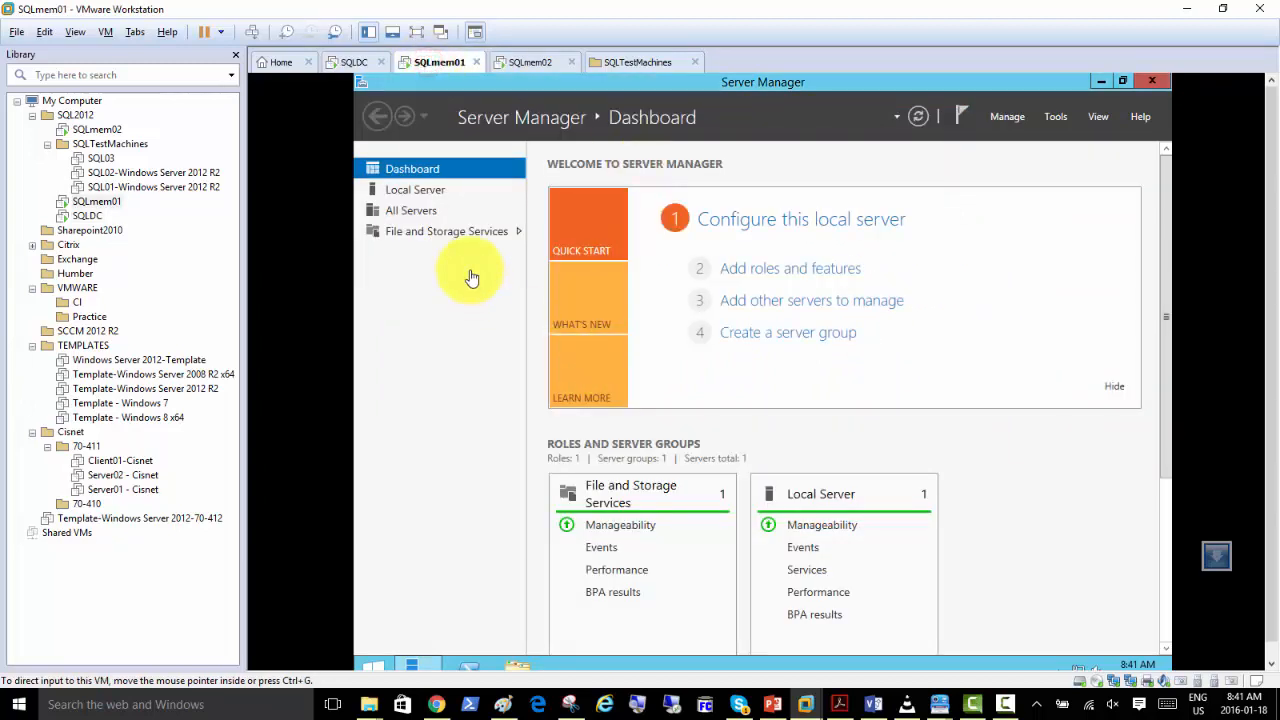
click(533, 62)
text(3)
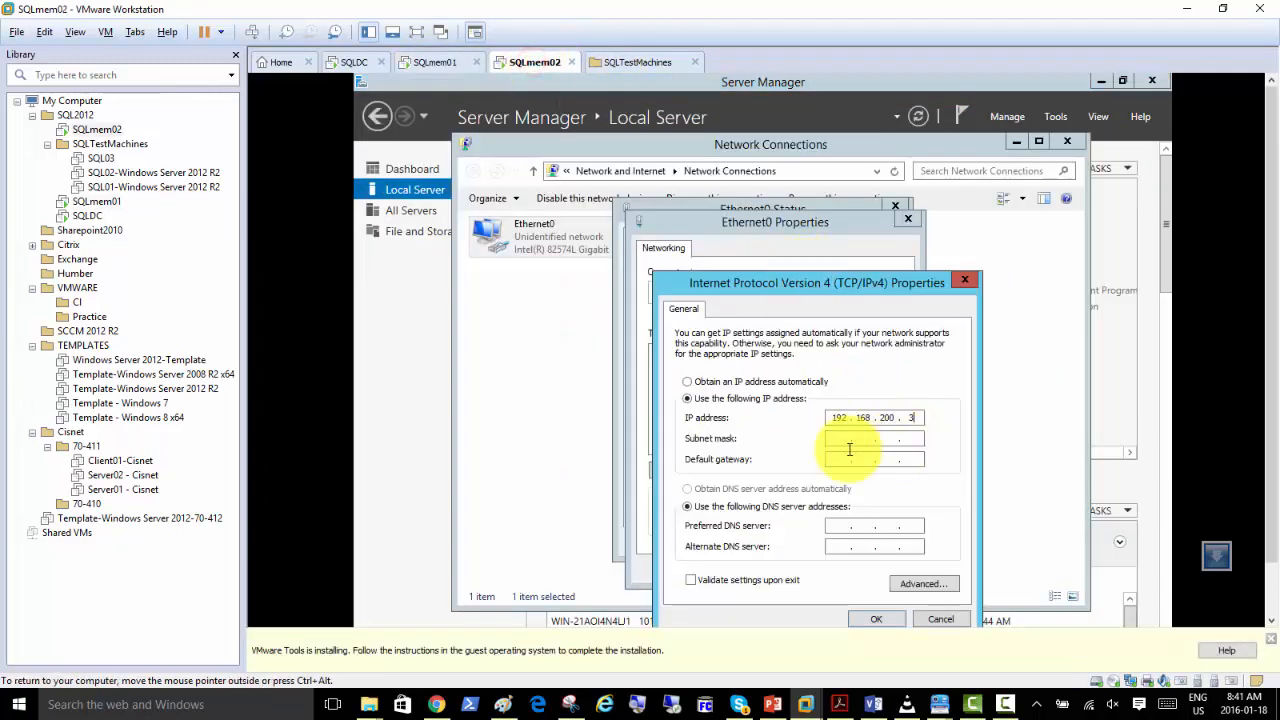
key(Tab)
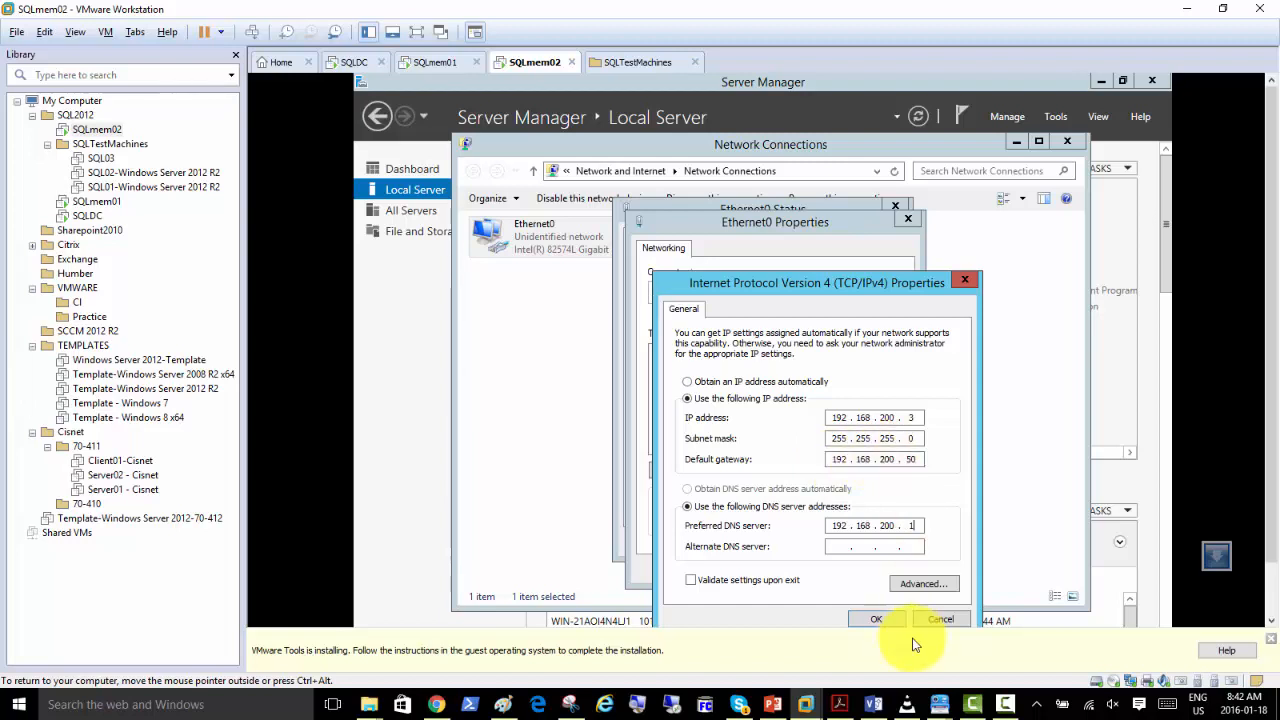
click(876, 619)
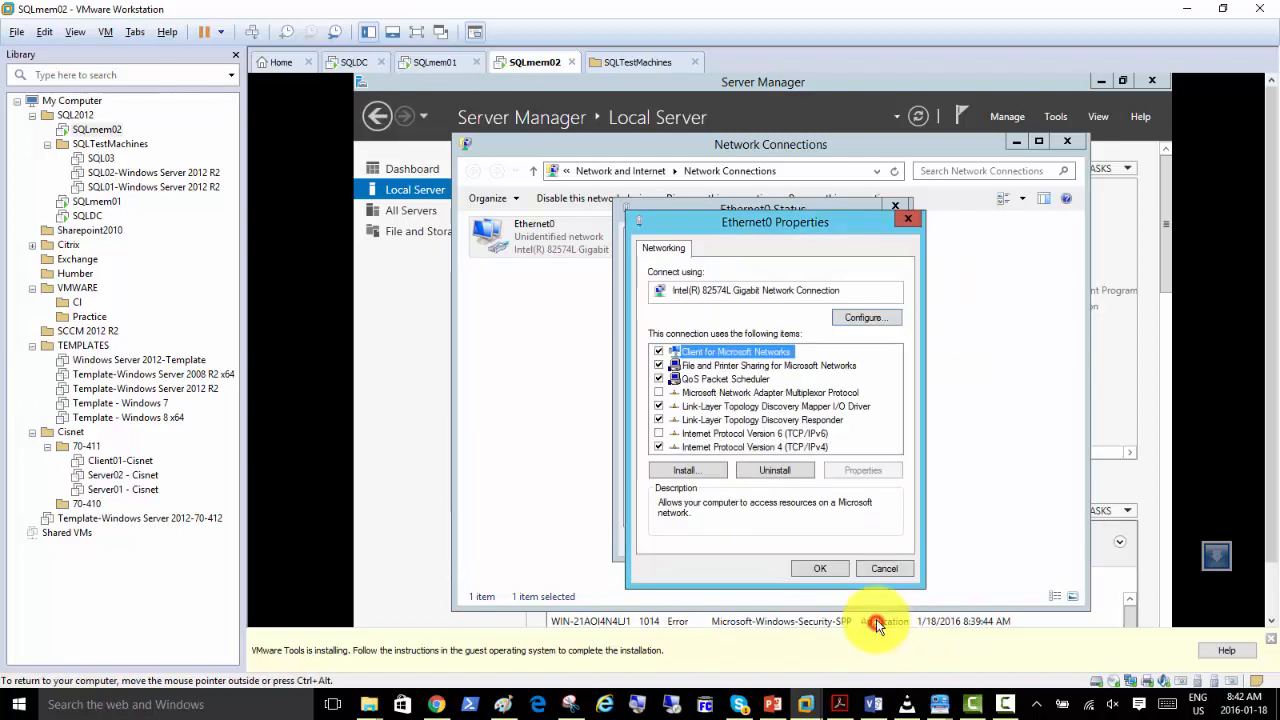
click(820, 568)
click(862, 543)
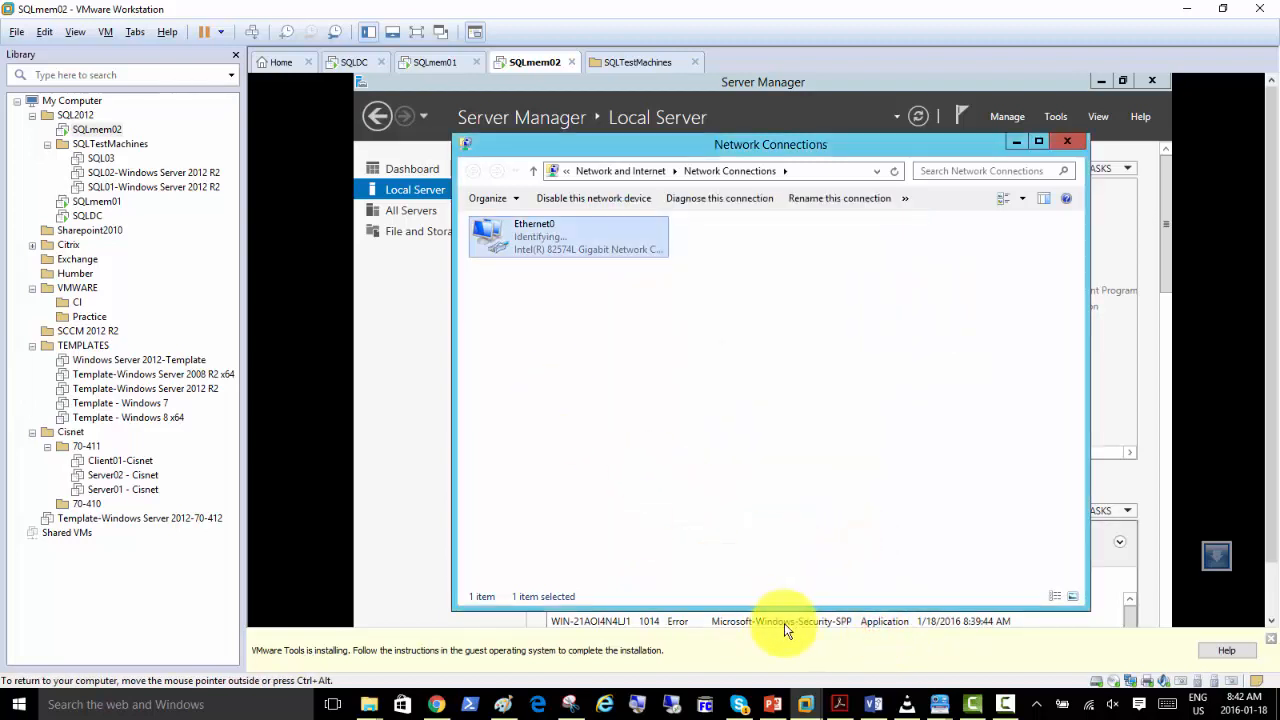
Minimize SQLmem02's Network Connections window and bring the VMware Tools Setup window back to the front.
click(1014, 142)
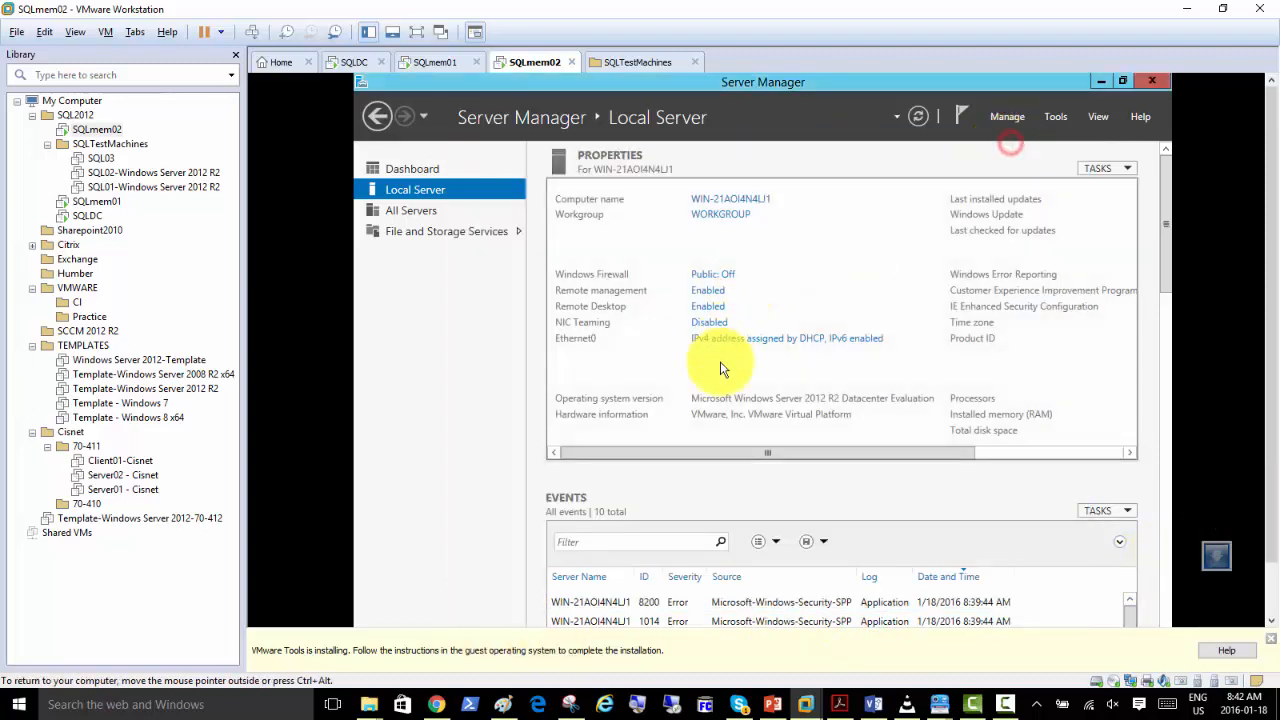
click(1271, 597)
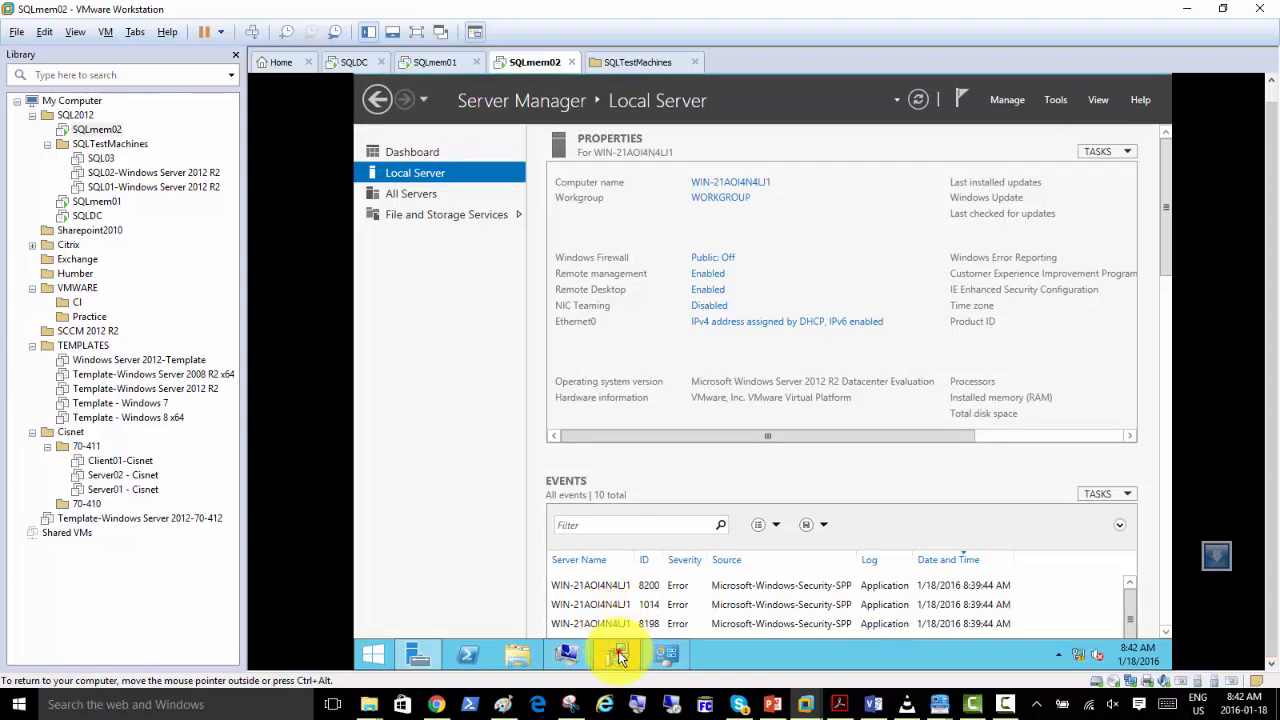
click(617, 651)
click(846, 482)
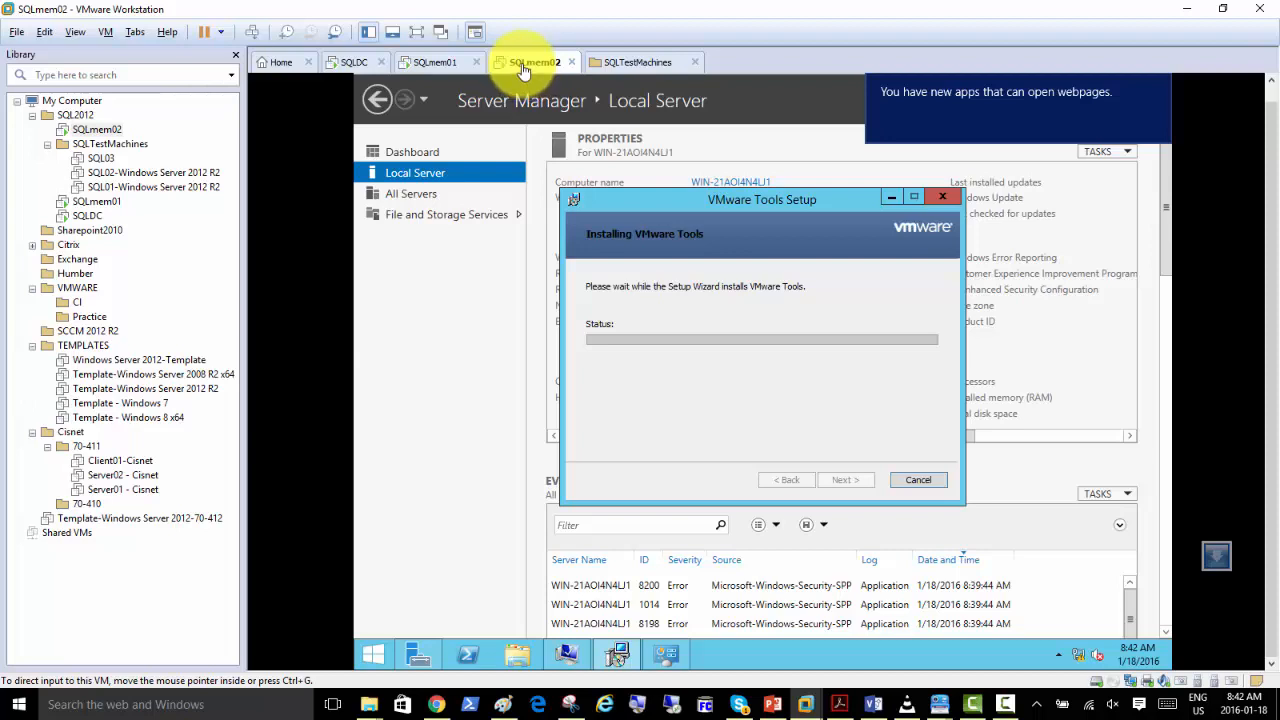
Open SQLmem02's virtual machine settings and examine the existing network adapter's connection type and virtual network.
right_click(521, 62)
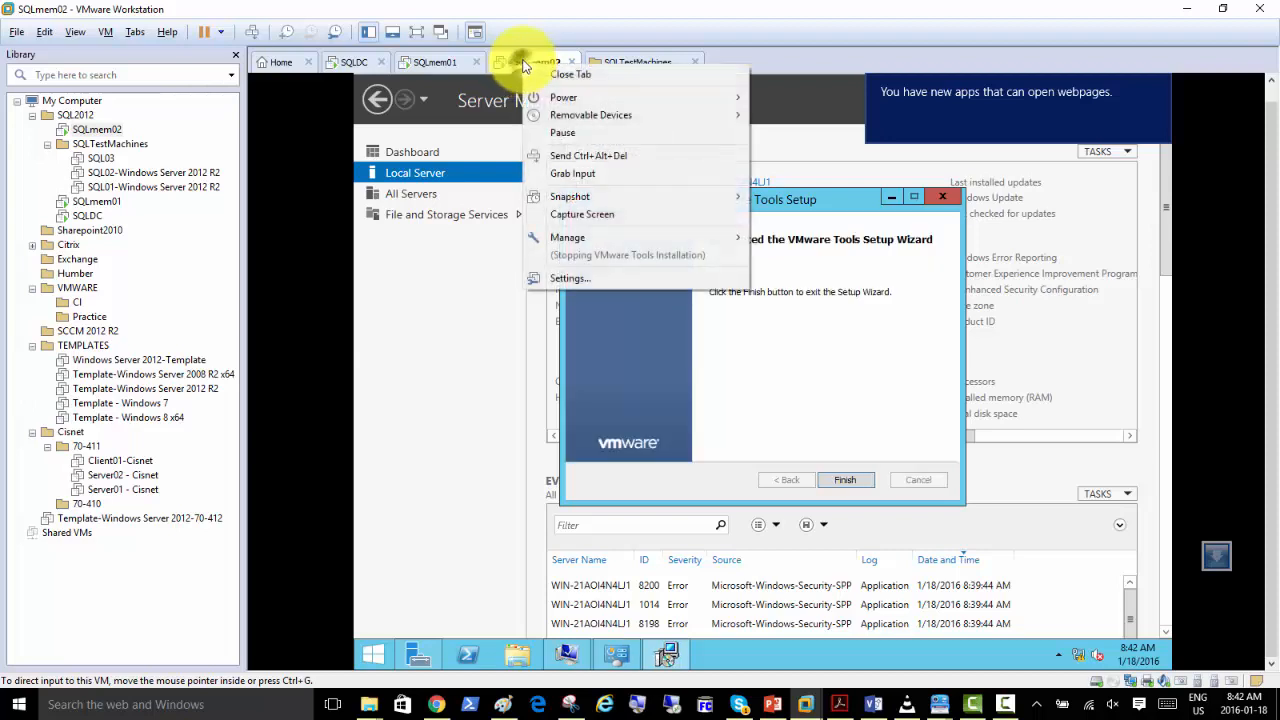
click(601, 283)
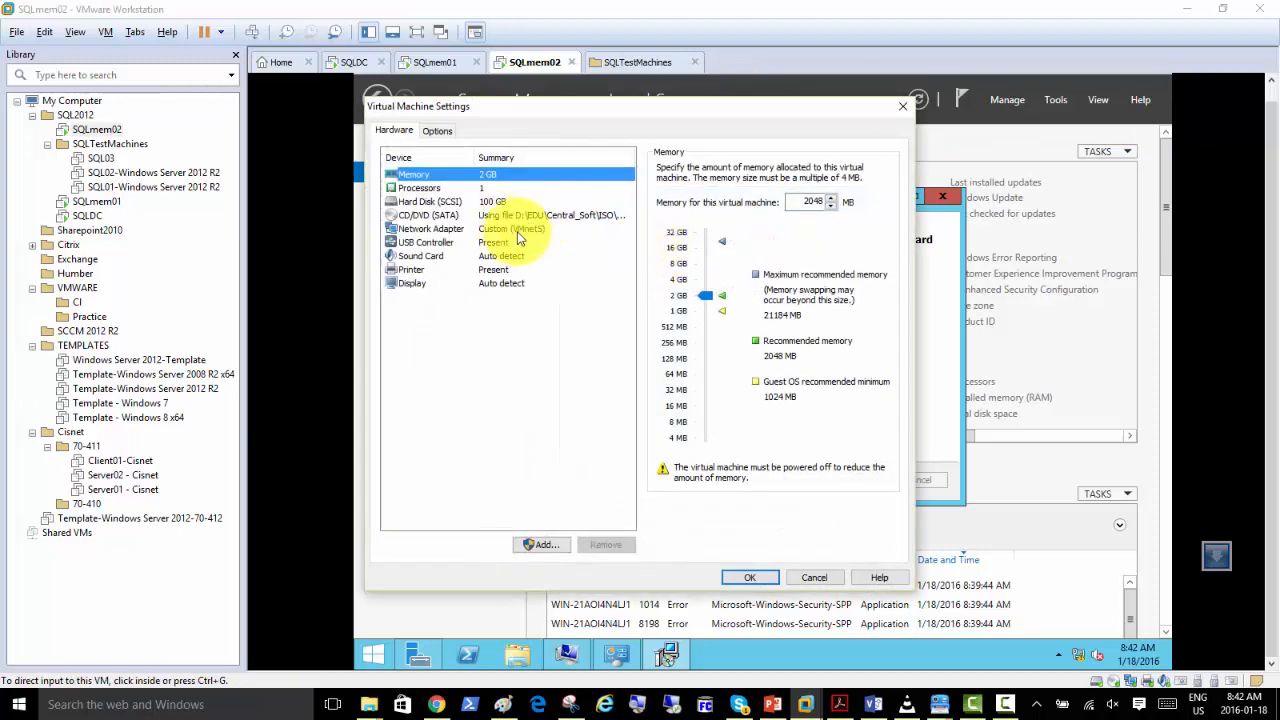
click(540, 545)
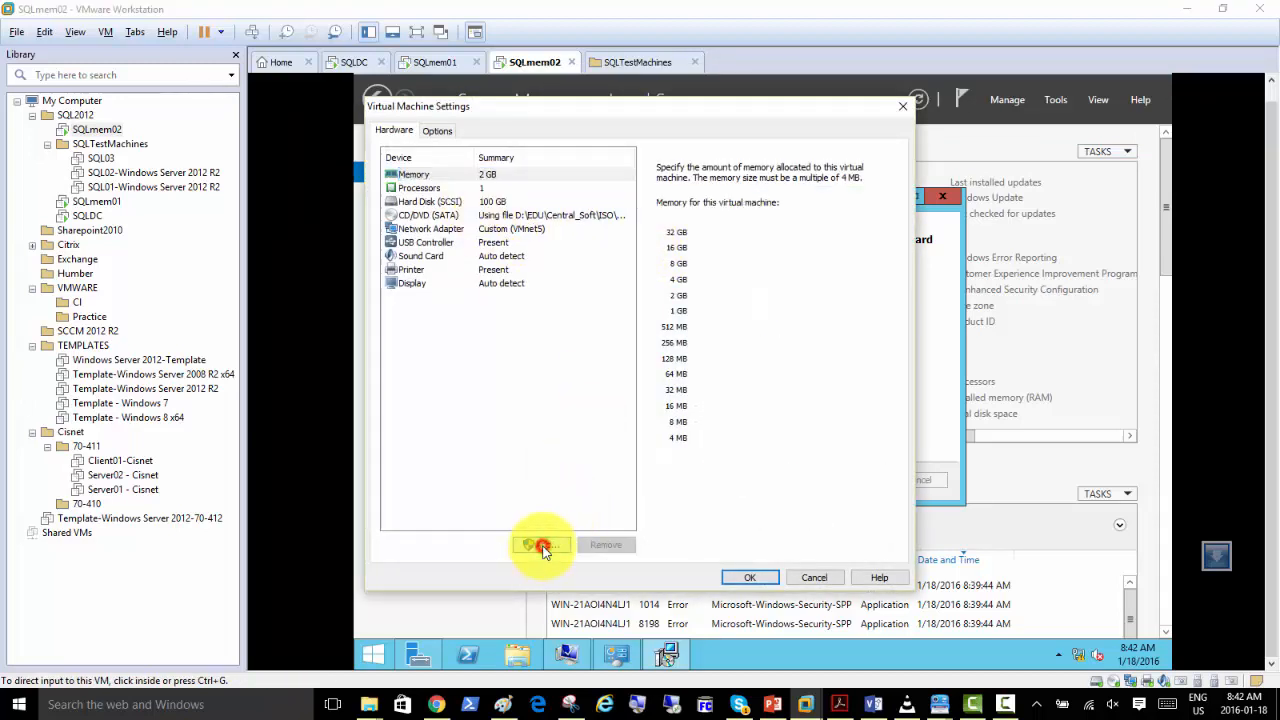
click(766, 485)
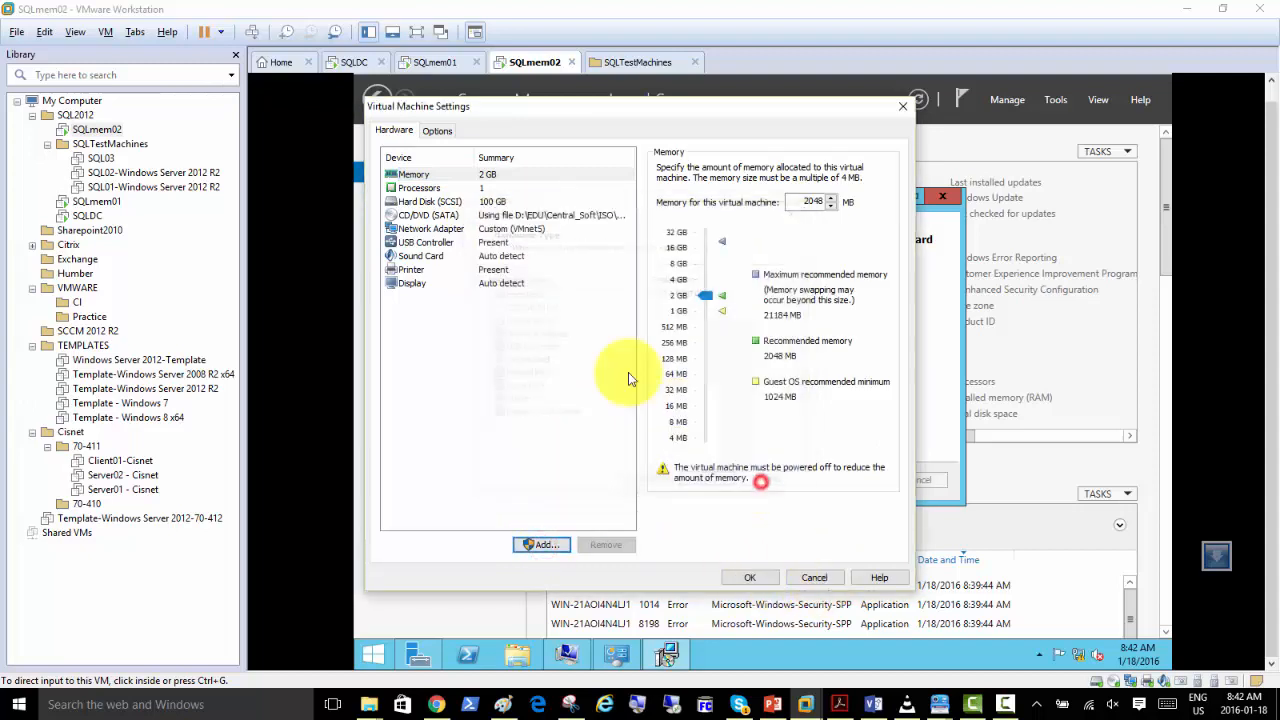
click(493, 230)
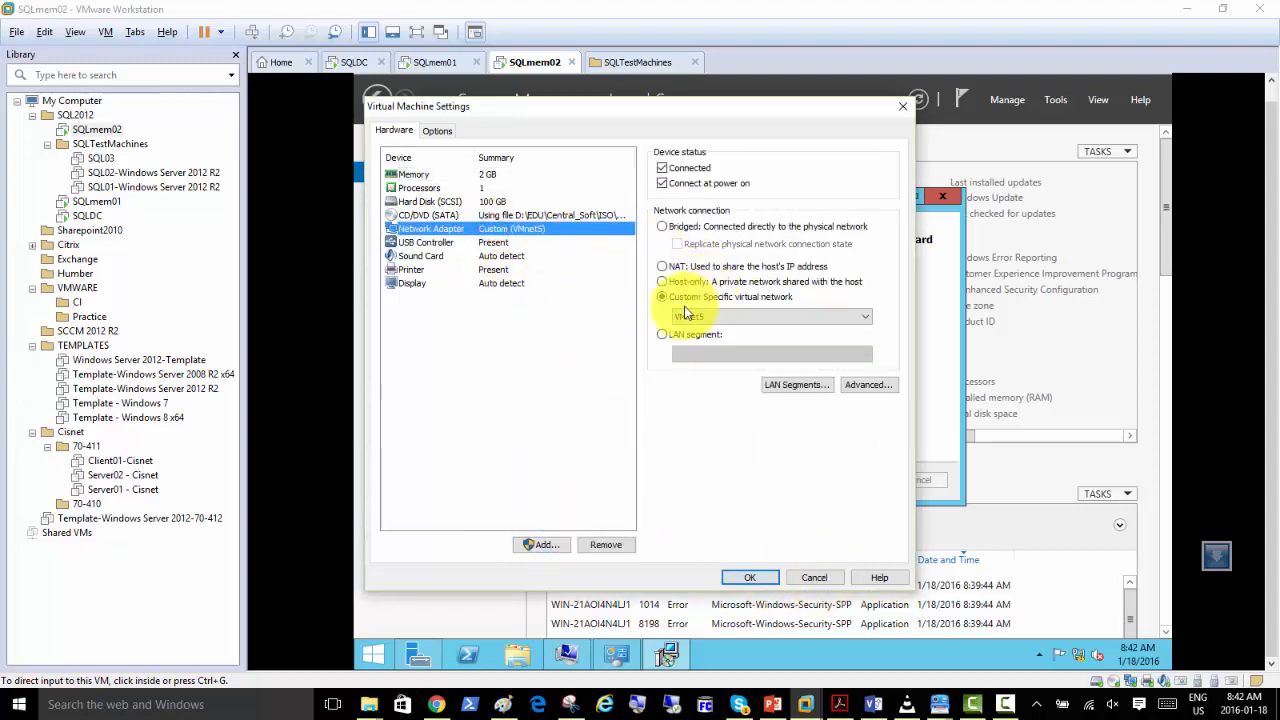
Add a second network adapter to SQLmem02, connected to the custom virtual network VMnet8 (NAT).
click(537, 544)
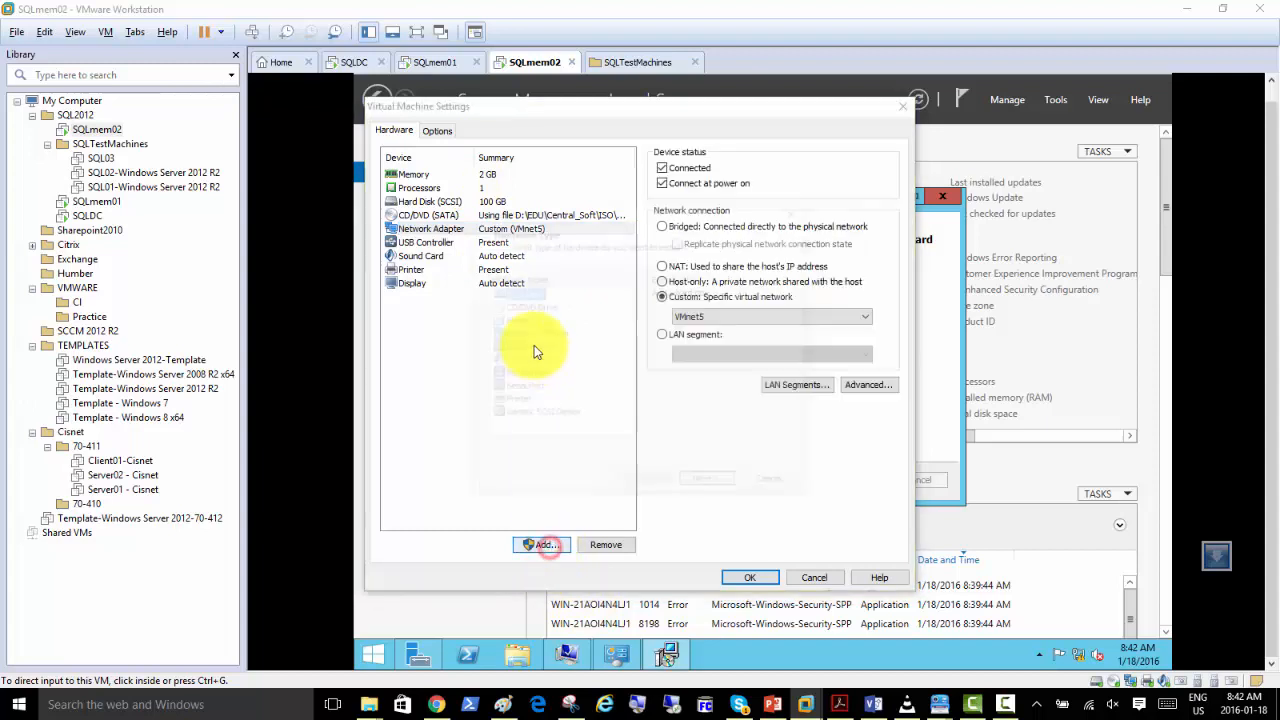
click(533, 334)
click(710, 485)
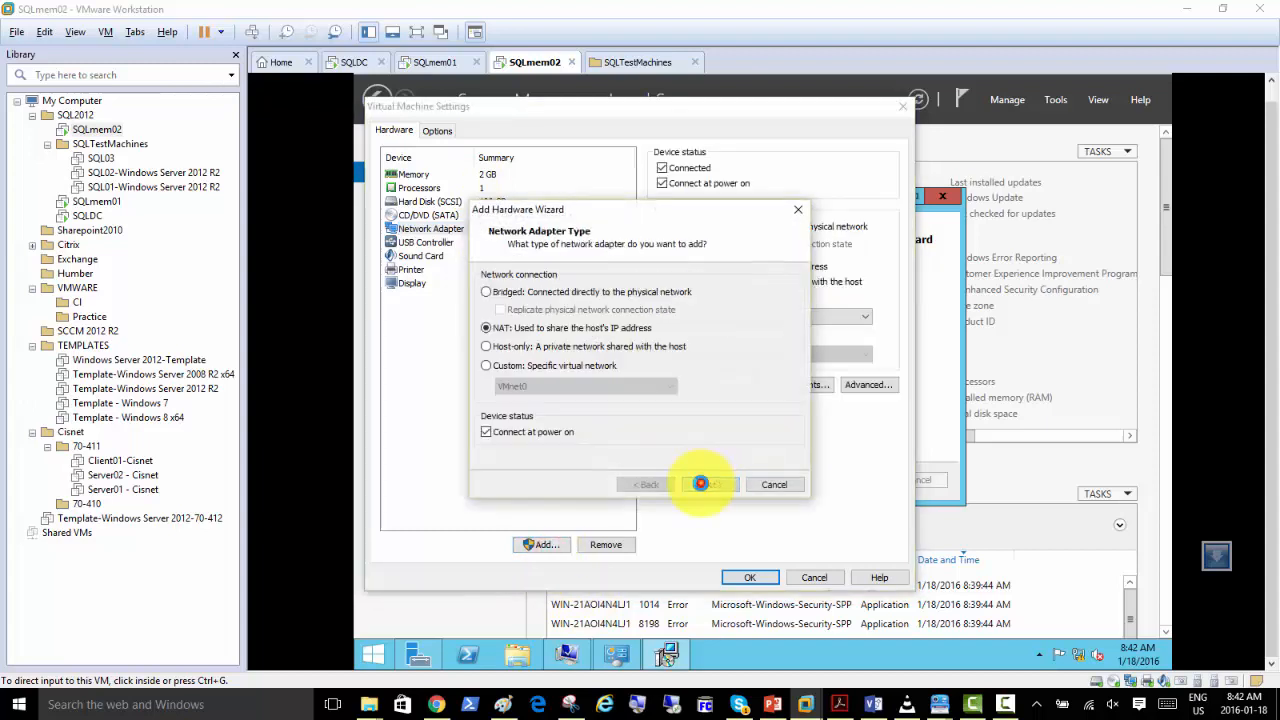
click(497, 366)
click(520, 386)
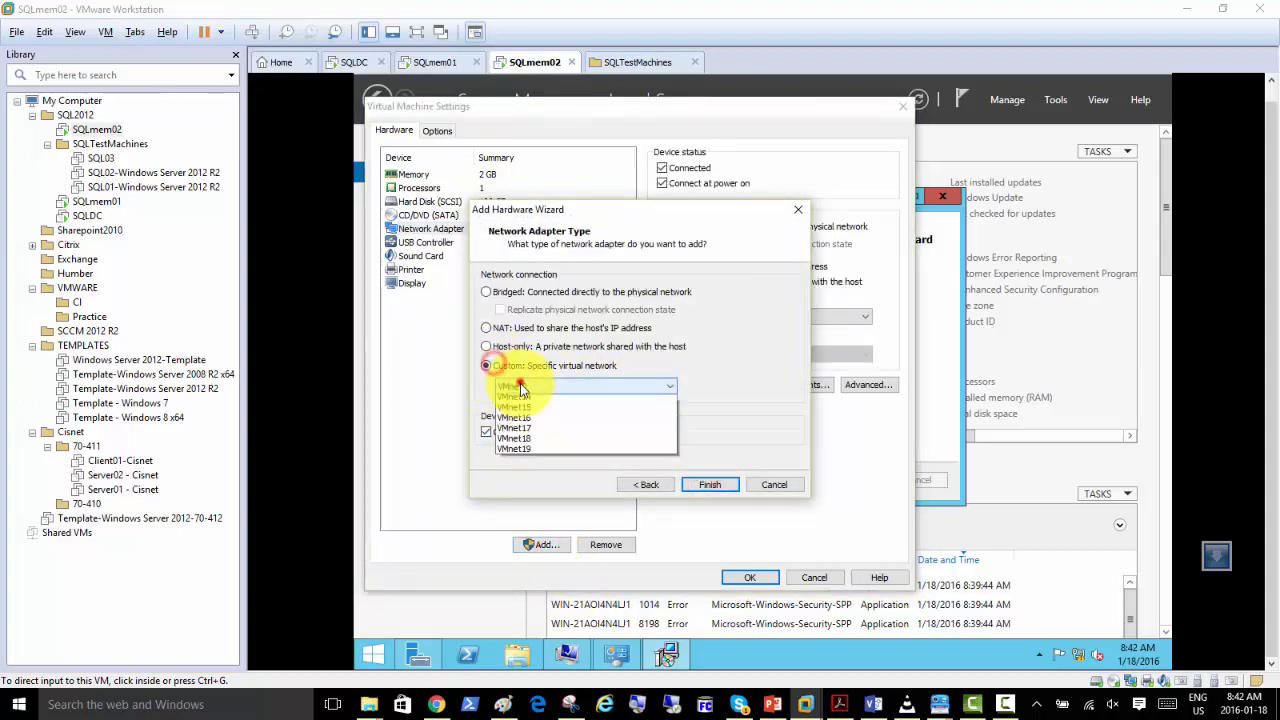
click(546, 486)
click(703, 485)
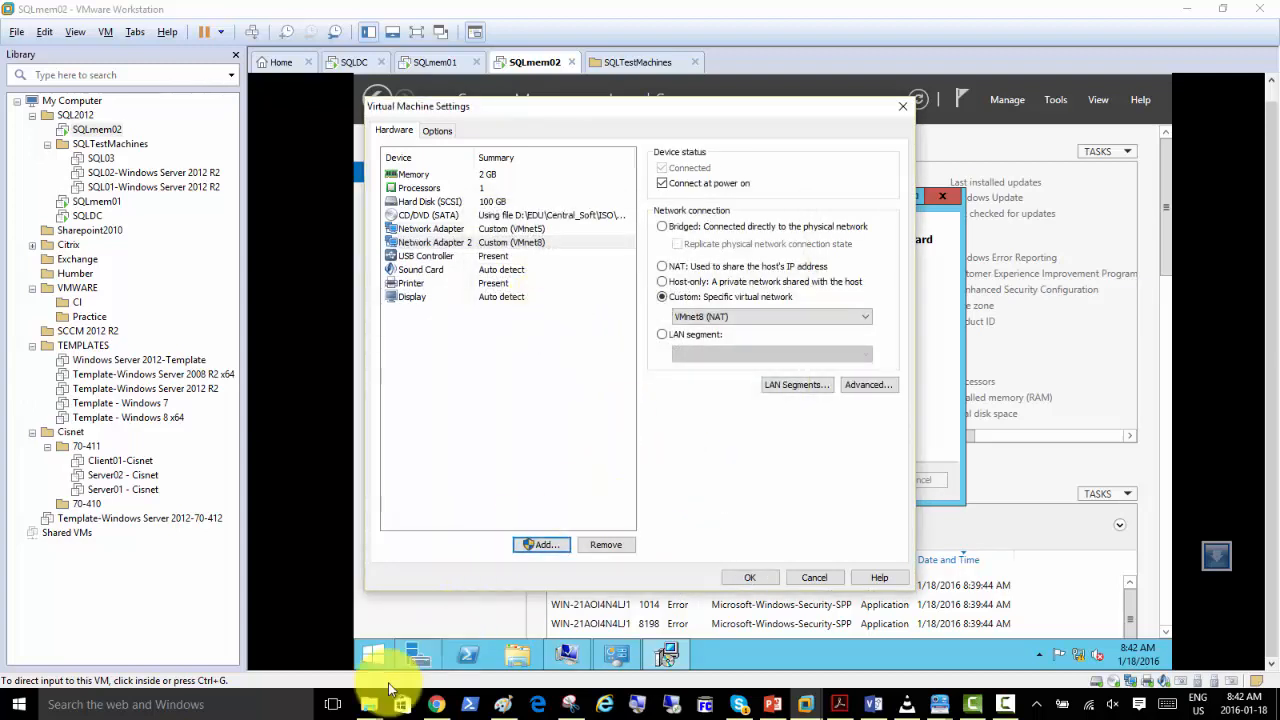
Switch to the Paint drawing and add a text note below SQLMEM02's task list with lines "-Rename", "-Static IP" and "Another NIC".
click(502, 705)
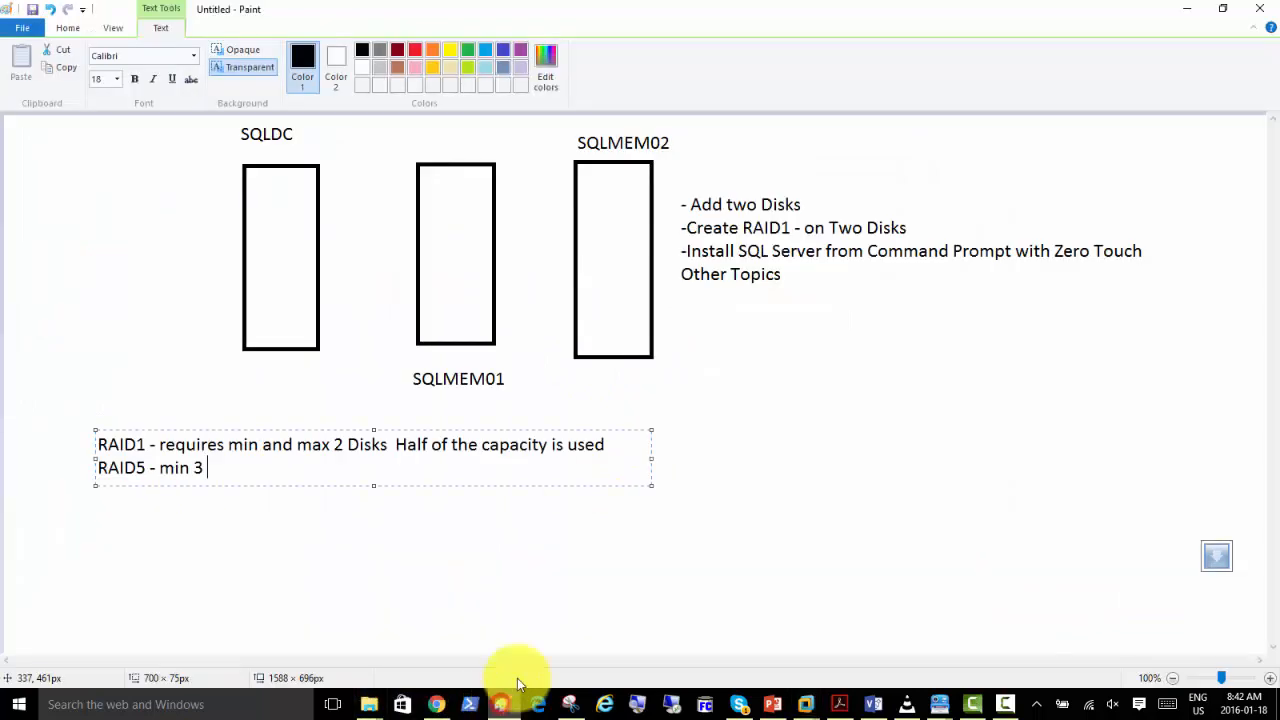
click(788, 348)
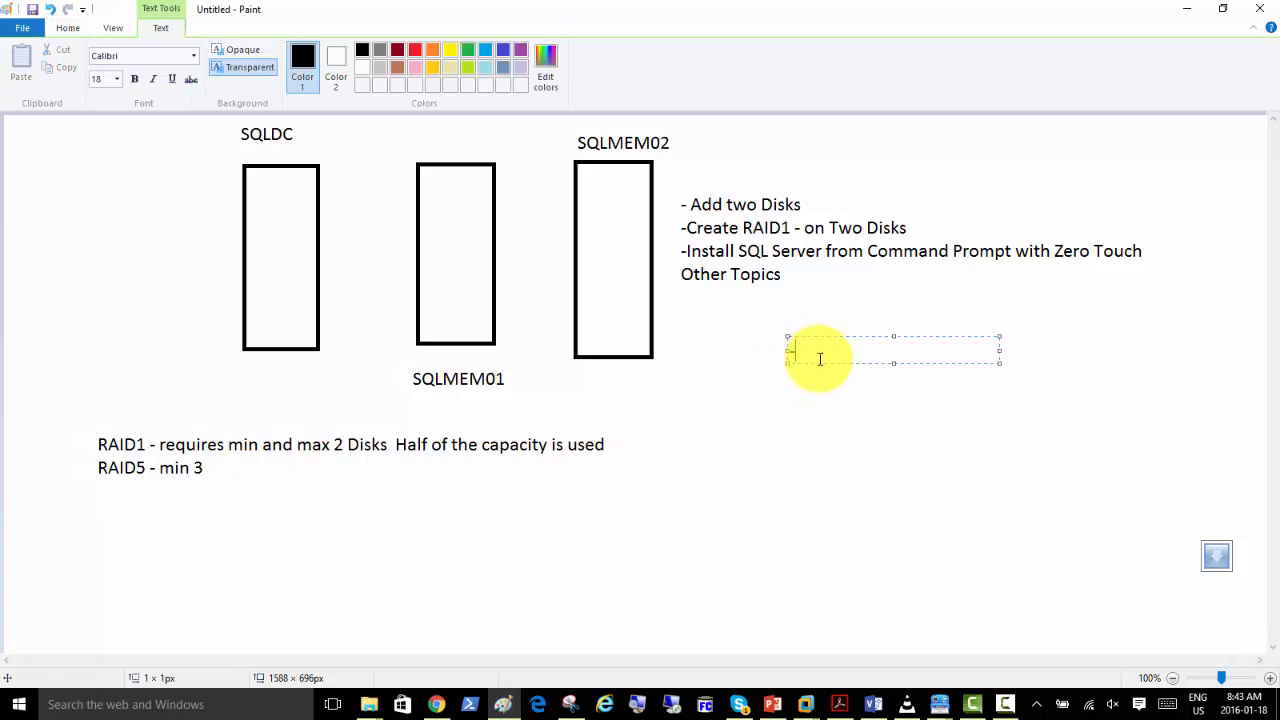
text(-Rename)
key(Return)
text(Another NIC)
key(Return)
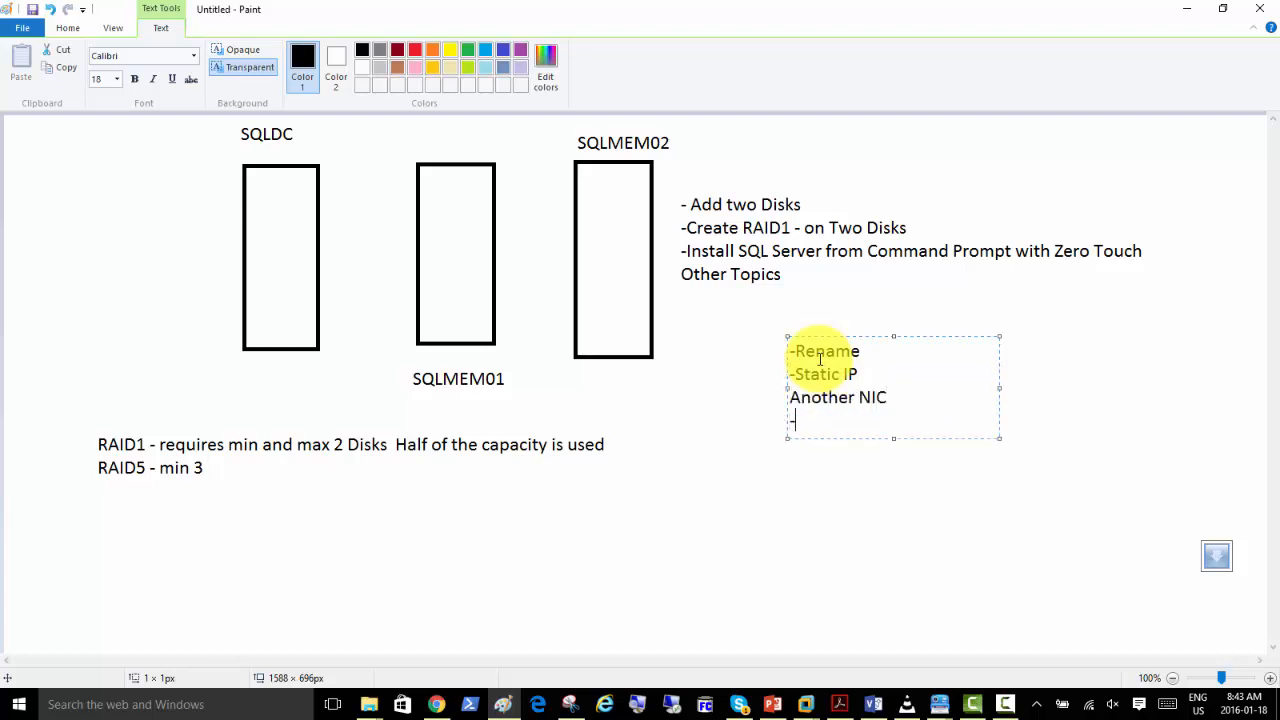
Add the line "-Another Harddisk" to the note and put a dash before "Another NIC".
text(-Anither)
text(ther)
text( Hard)
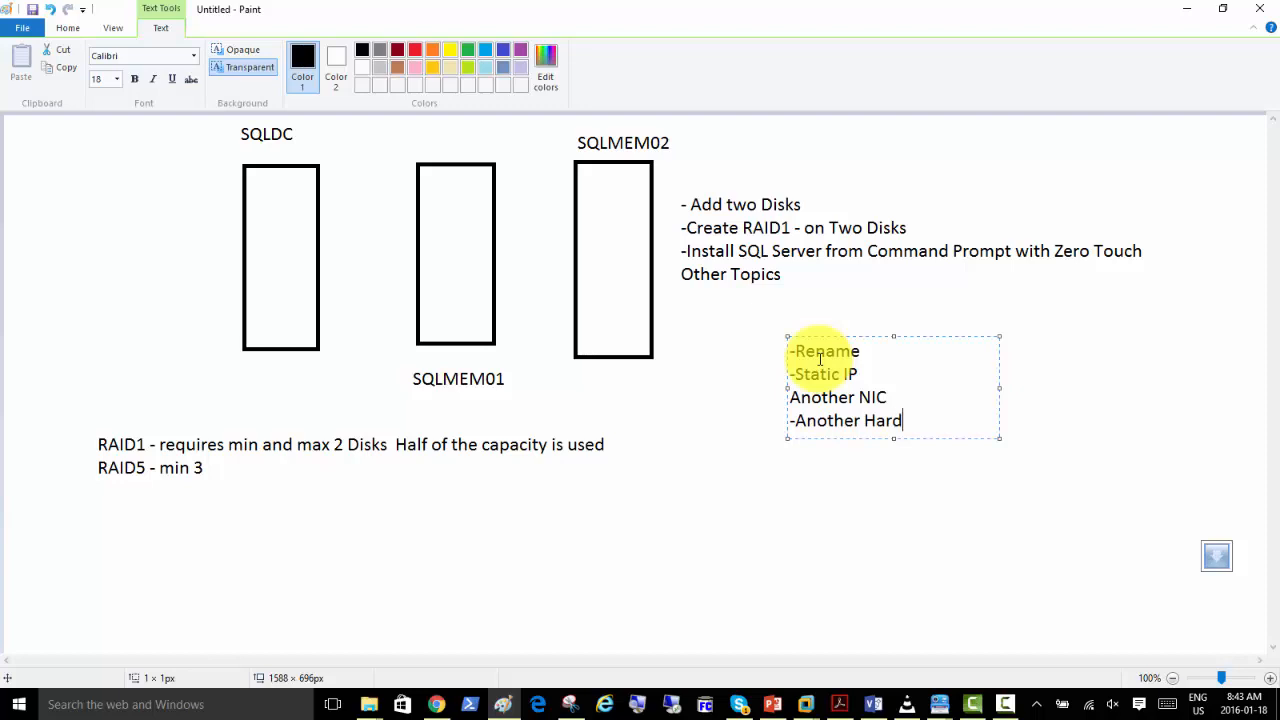
text(disk)
text(-)
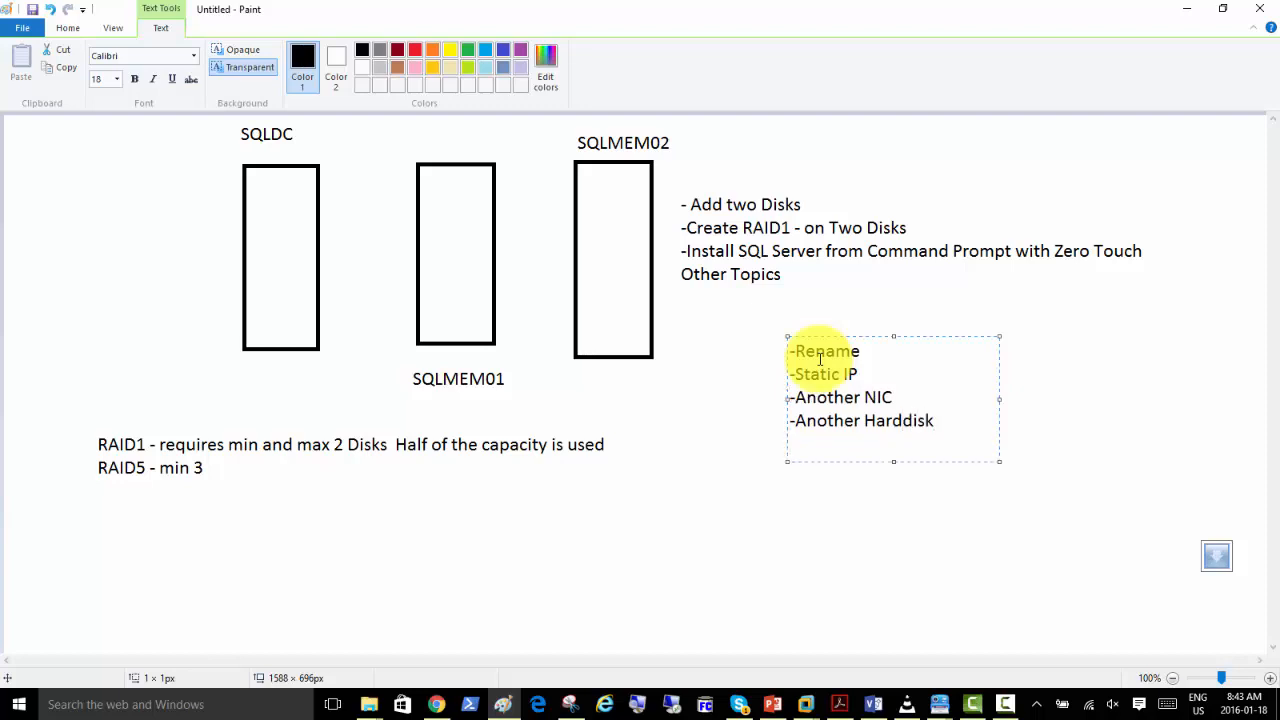
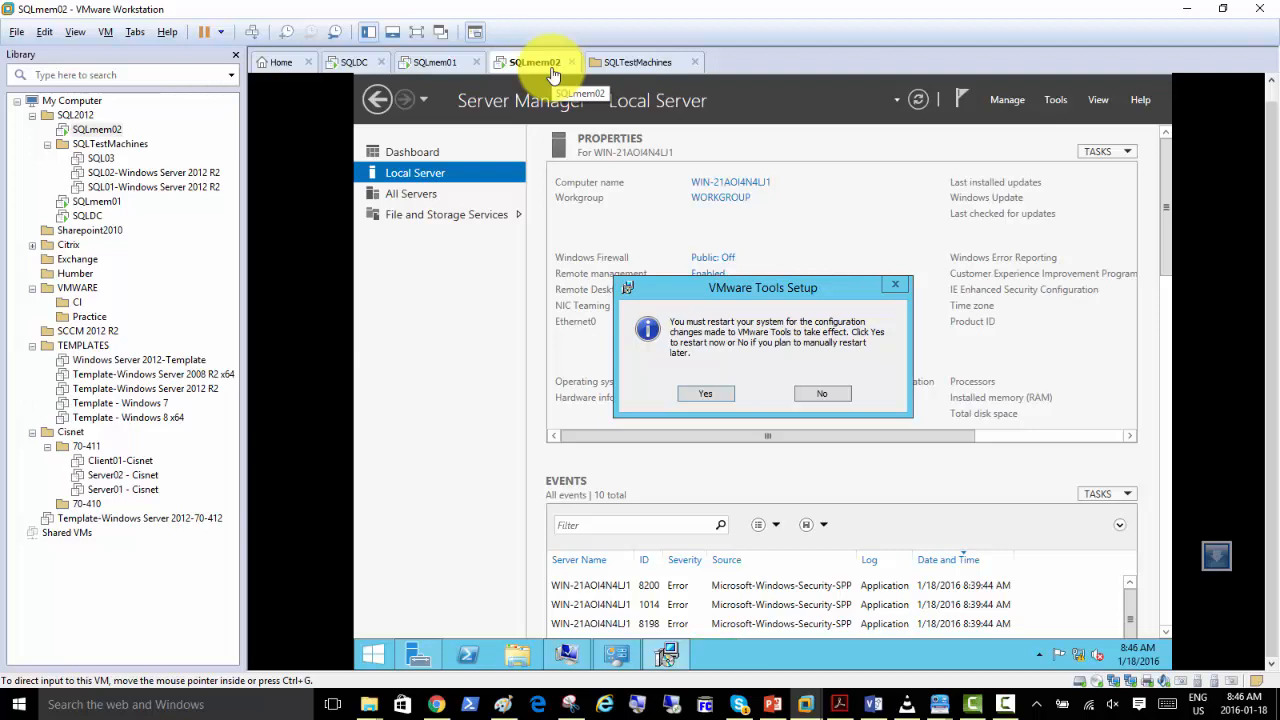
Add a new 60 GB SCSI virtual hard disk to SQLmem02, split into multiple files and stored as SQLmem02.vmdk.
right_click(553, 75)
click(604, 287)
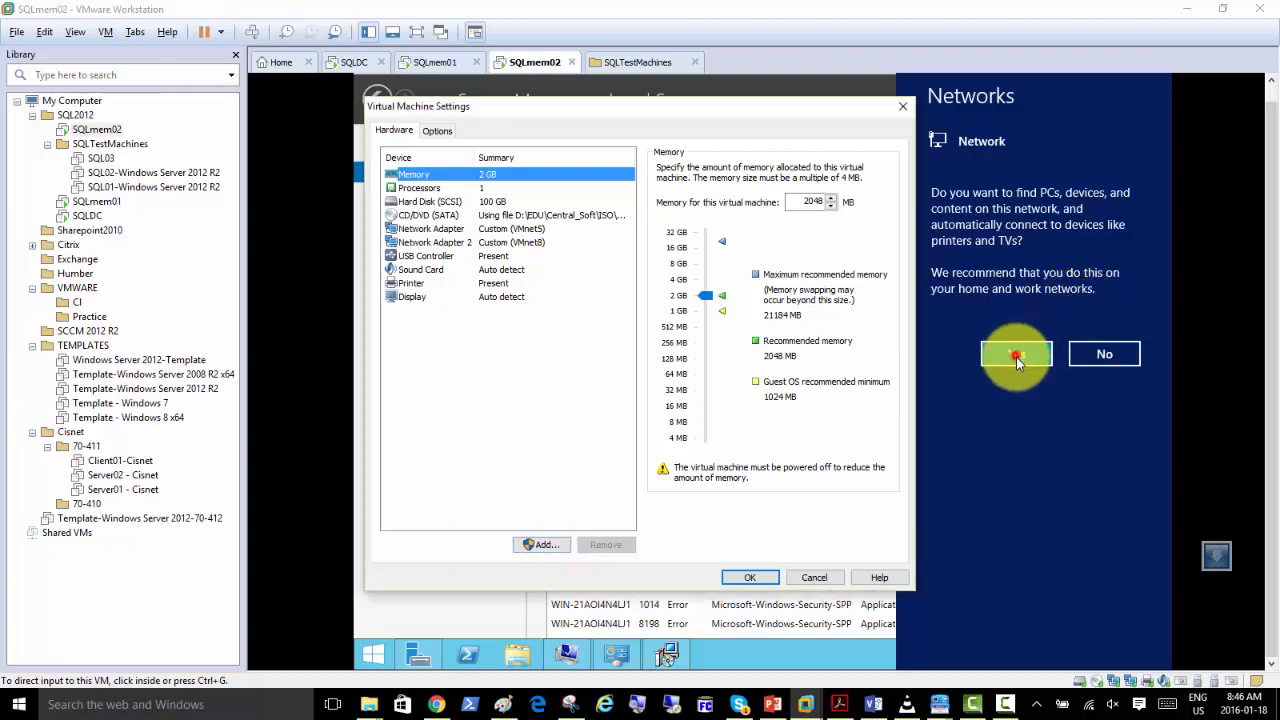
click(541, 544)
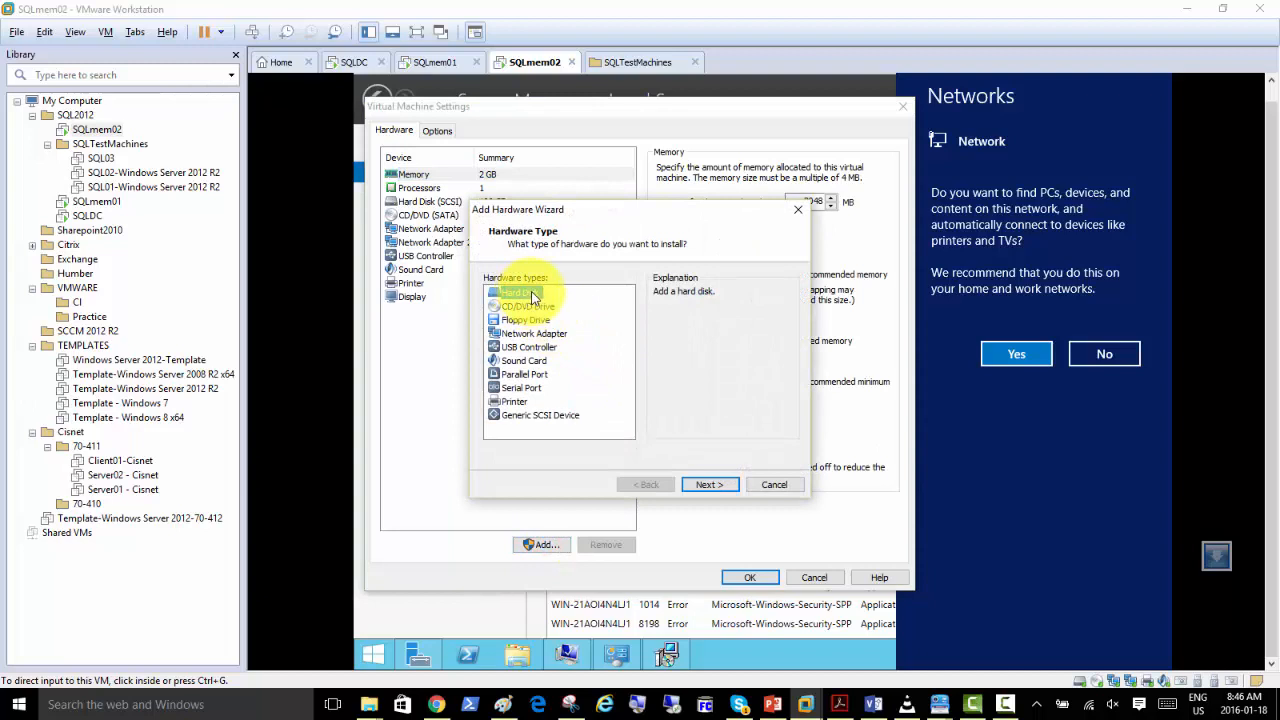
click(530, 294)
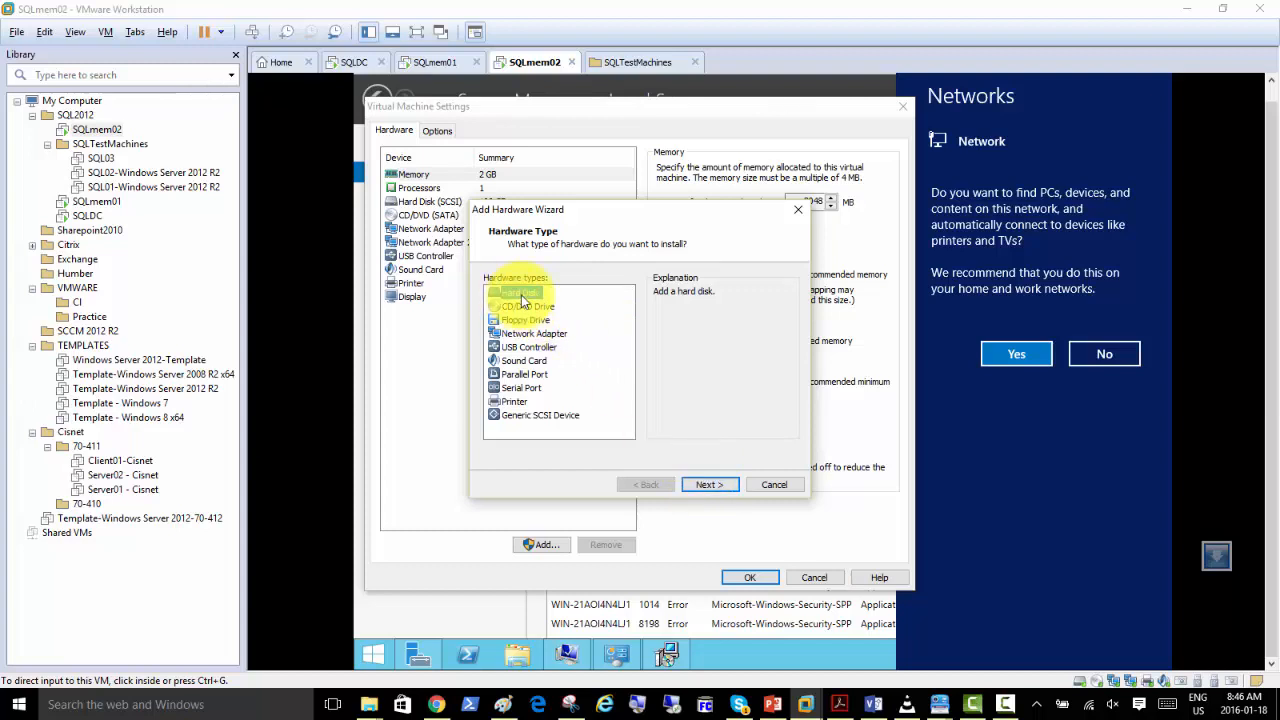
click(710, 486)
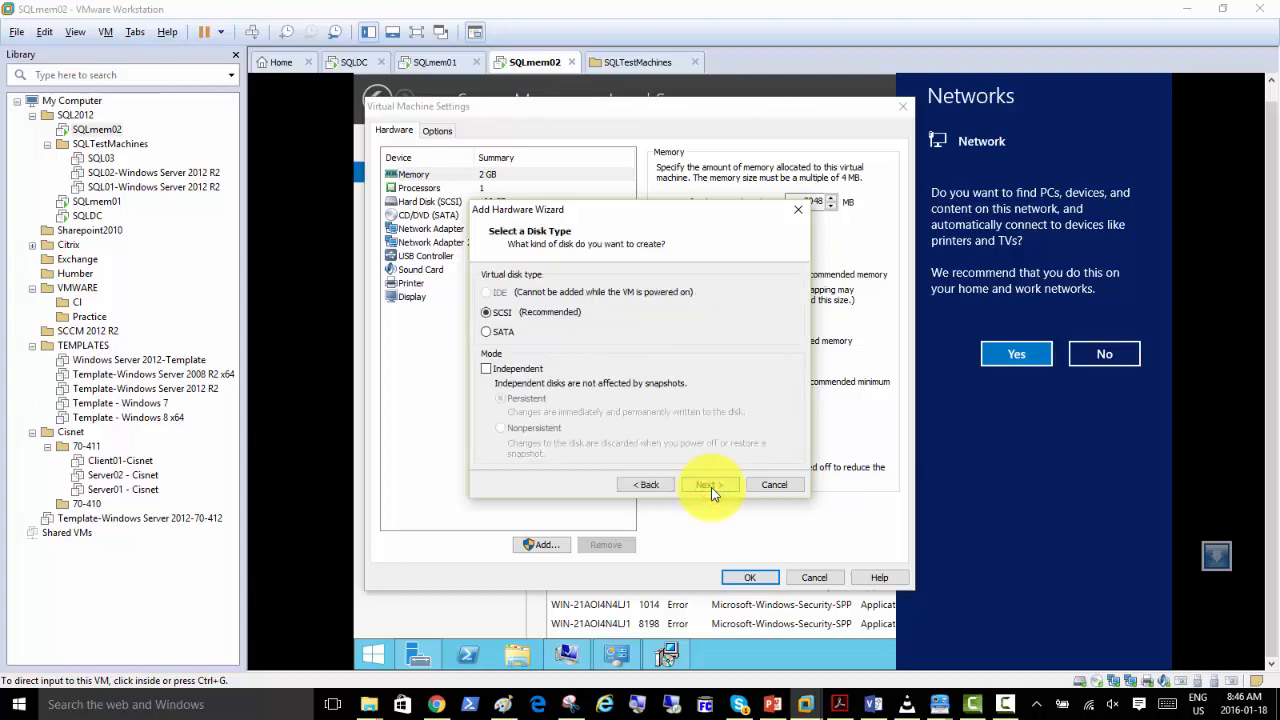
click(710, 486)
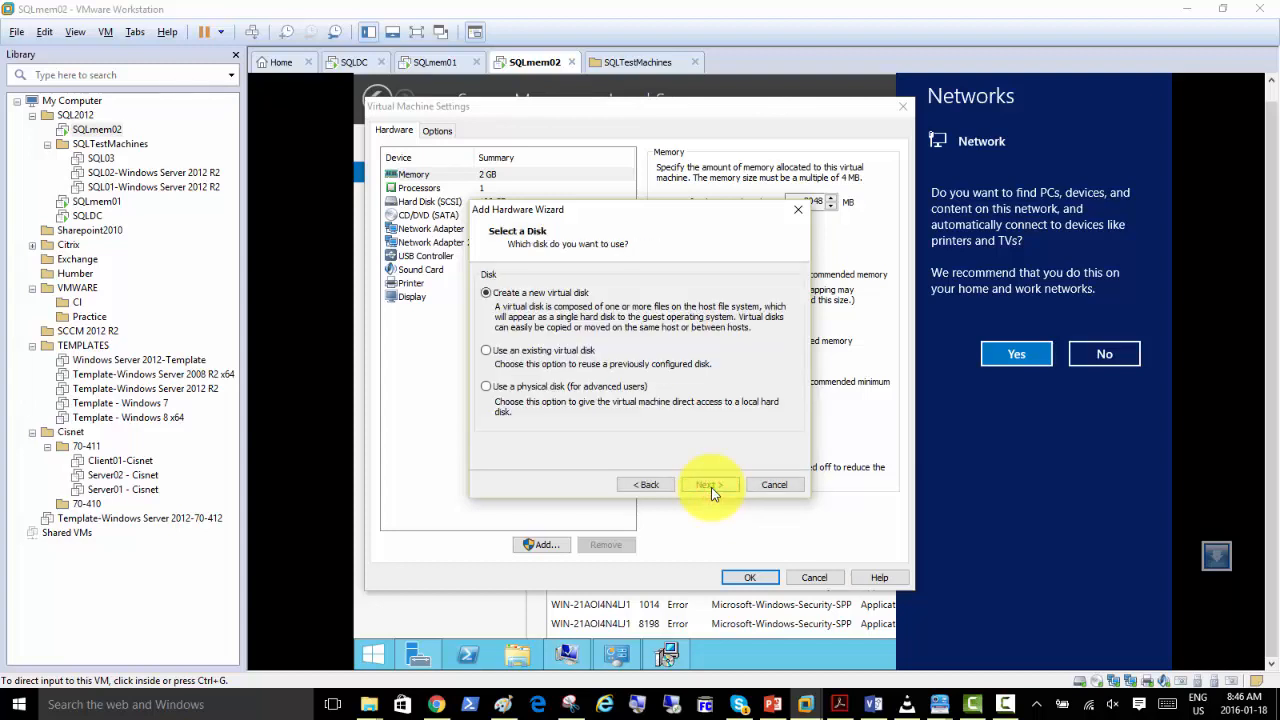
click(710, 486)
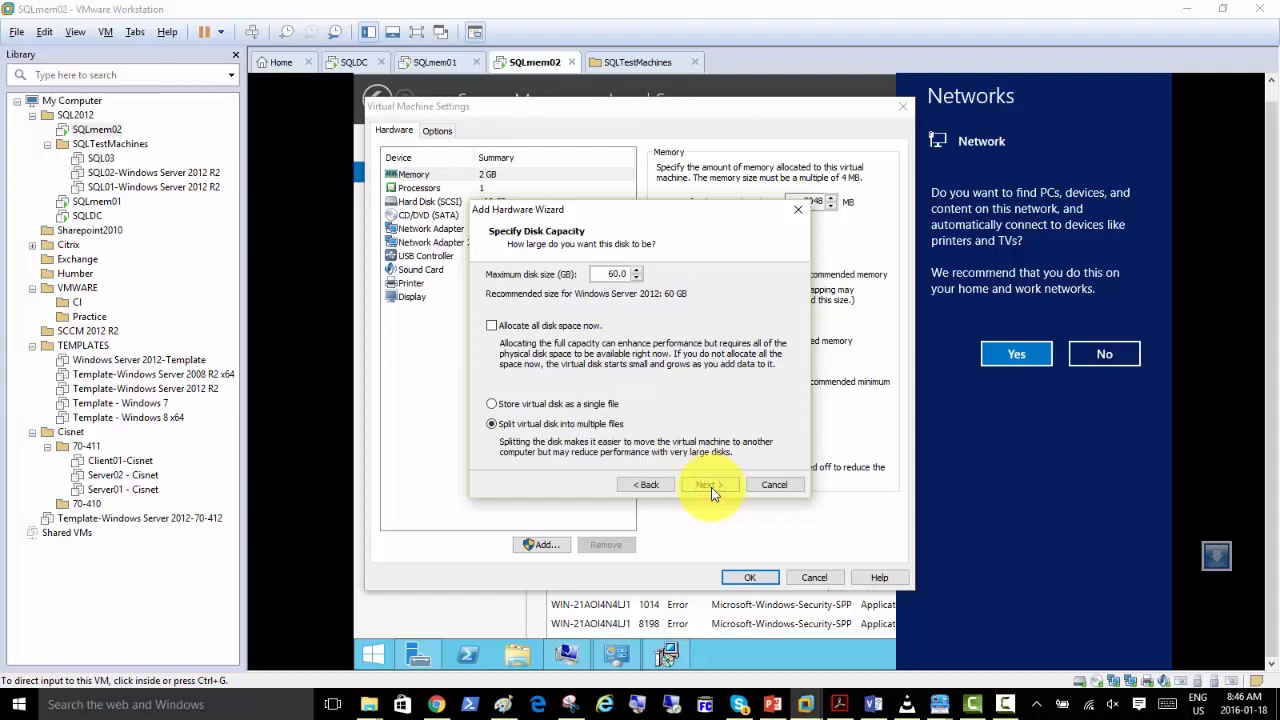
click(707, 486)
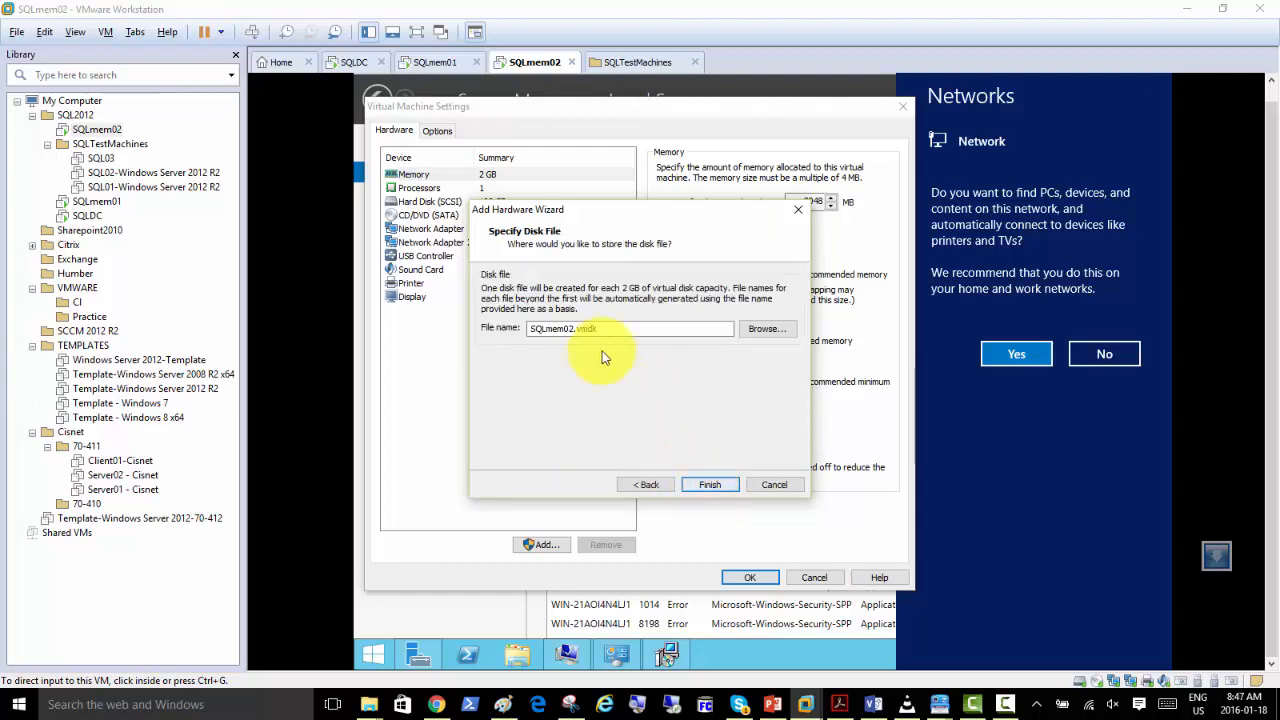
click(710, 485)
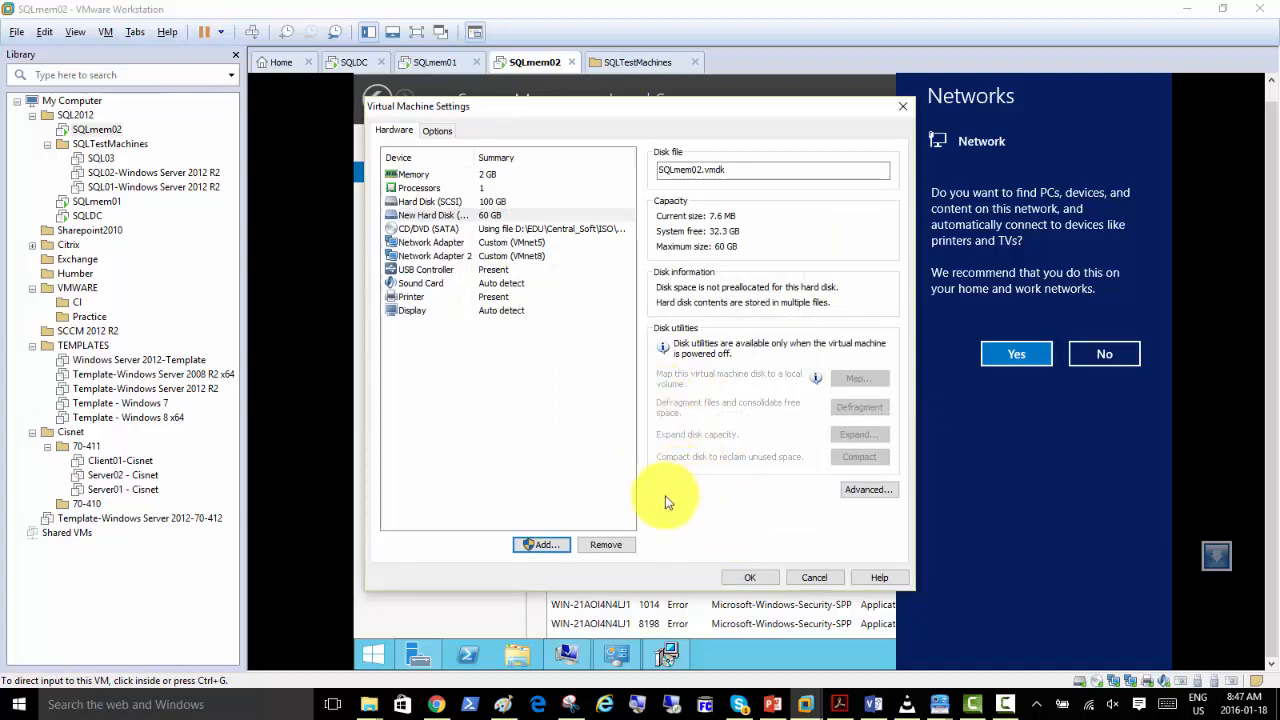
click(748, 577)
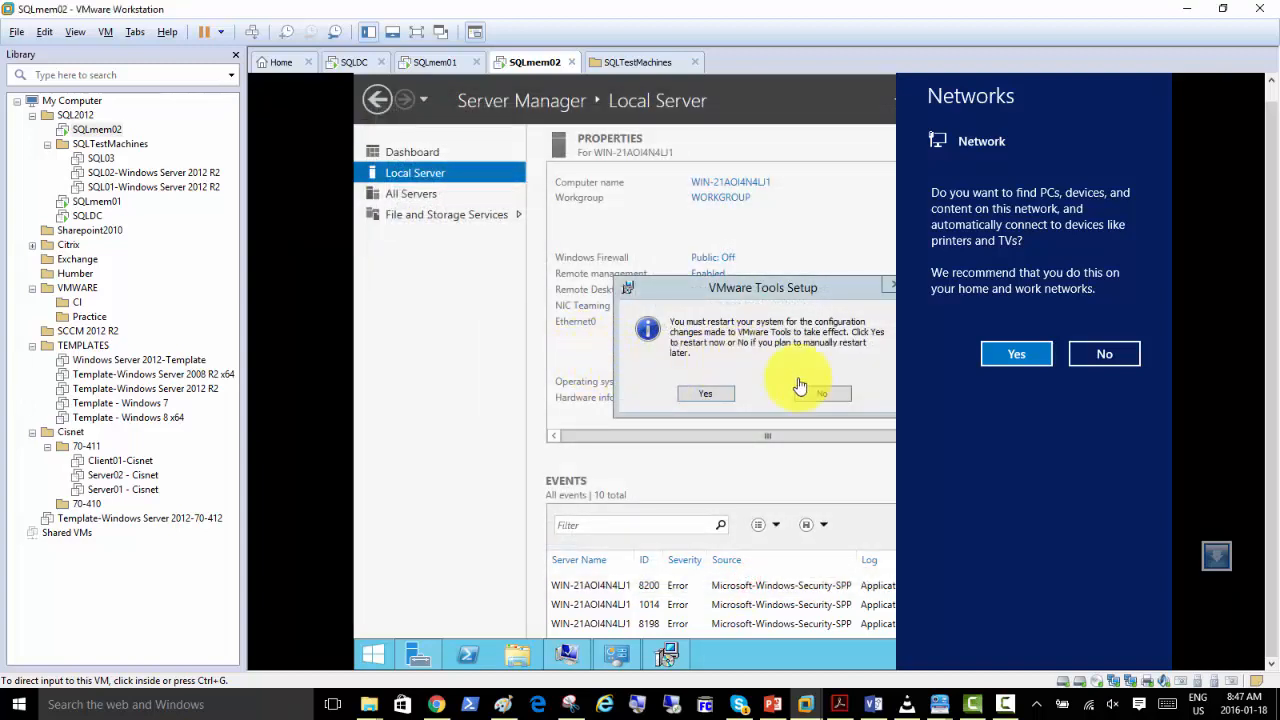
Allow SQLmem02 to find devices on the new network, and turn on automatic updates in Windows Update from Server Manager.
click(995, 356)
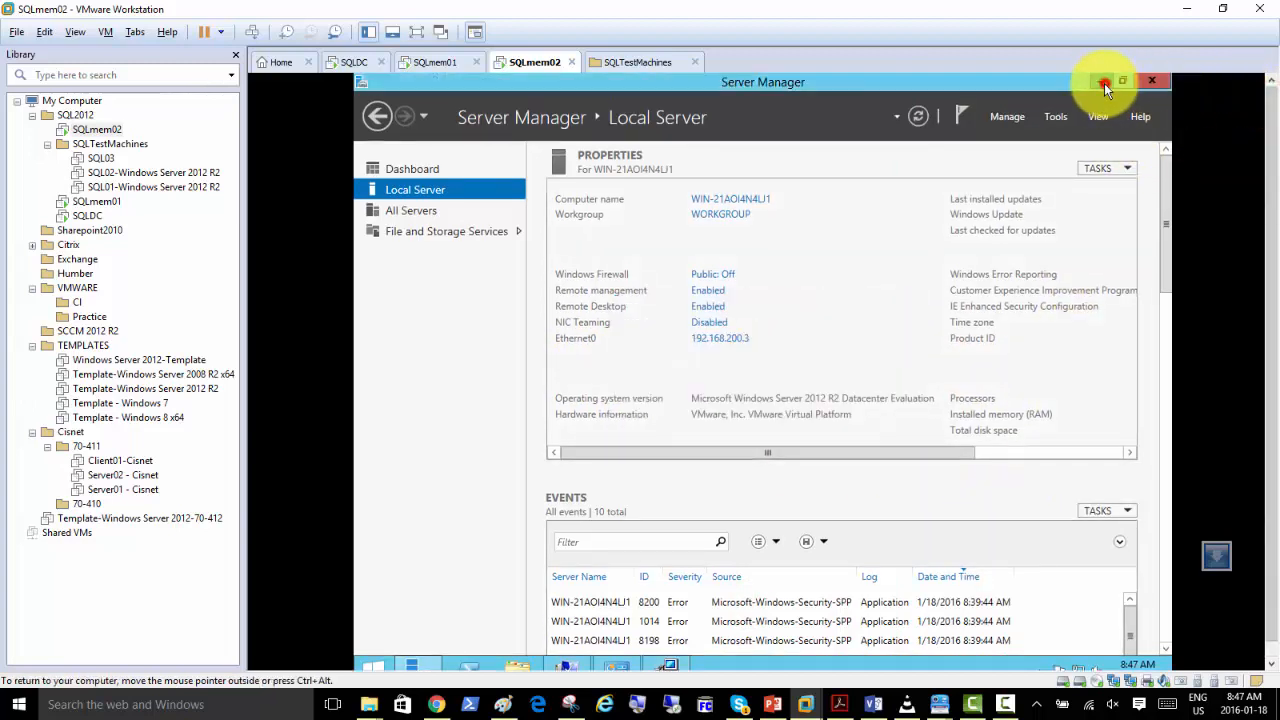
click(1105, 85)
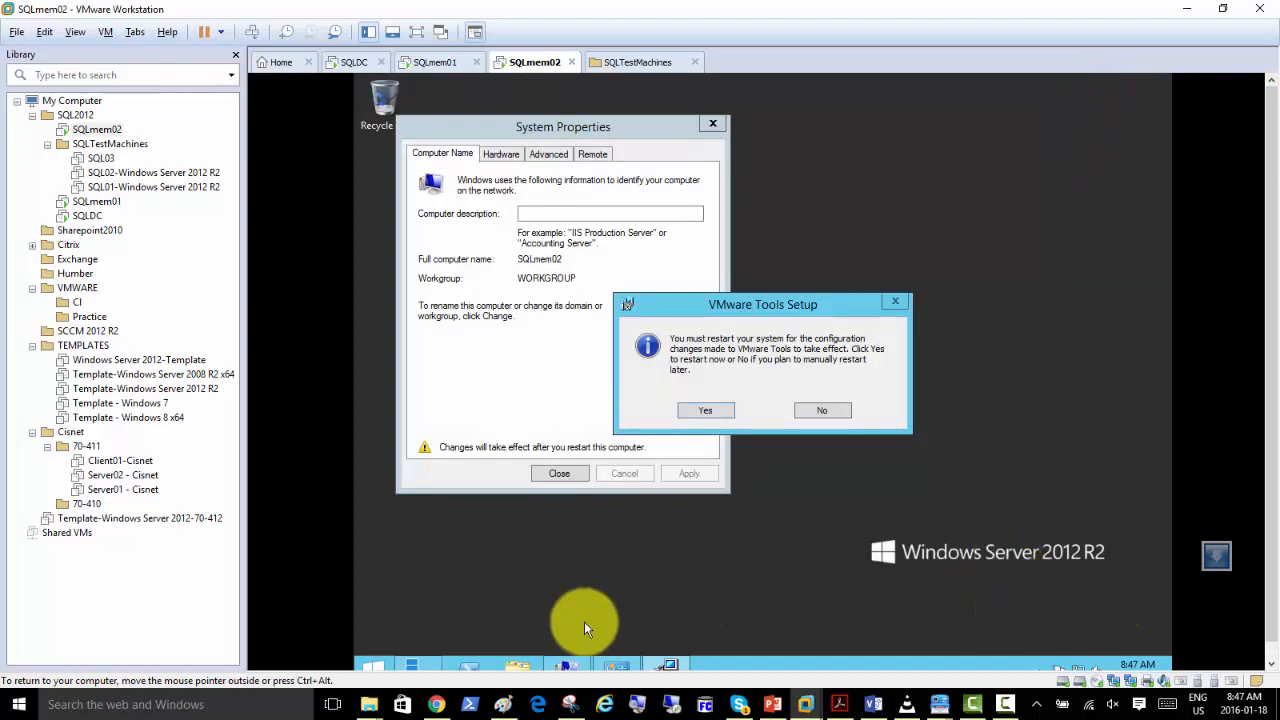
click(416, 667)
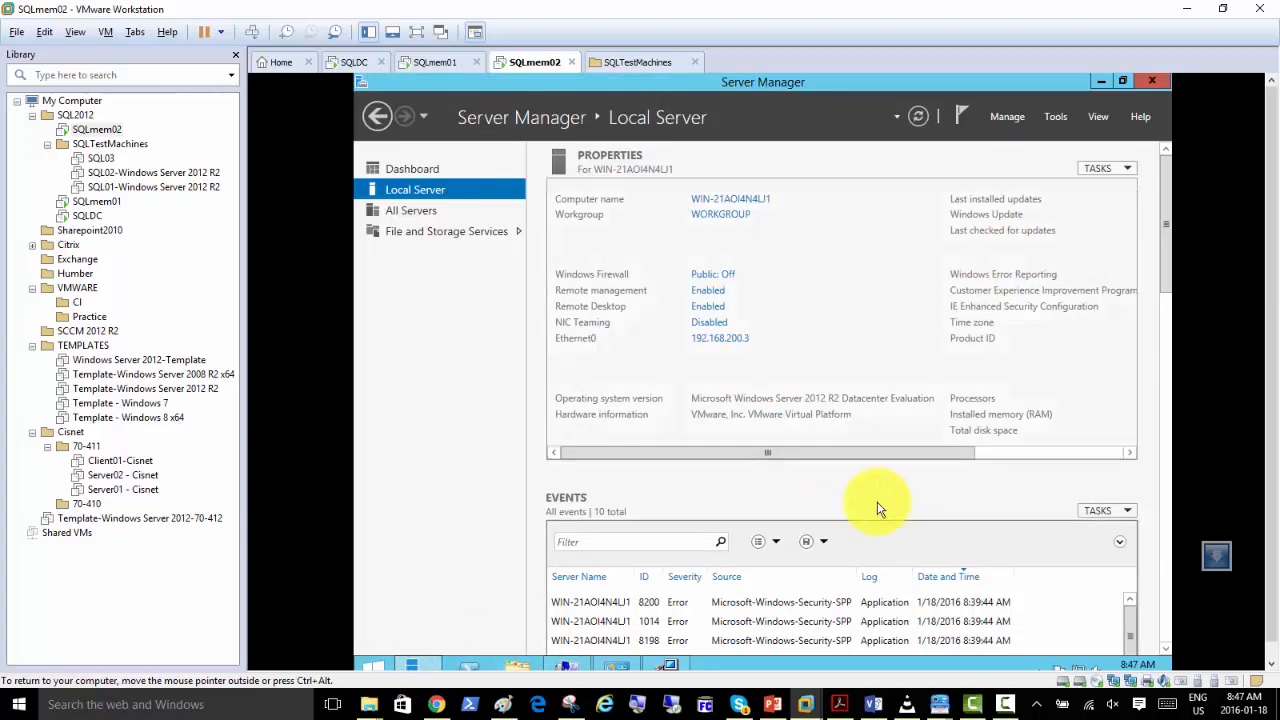
scroll(1020, 449, right, 3)
click(960, 216)
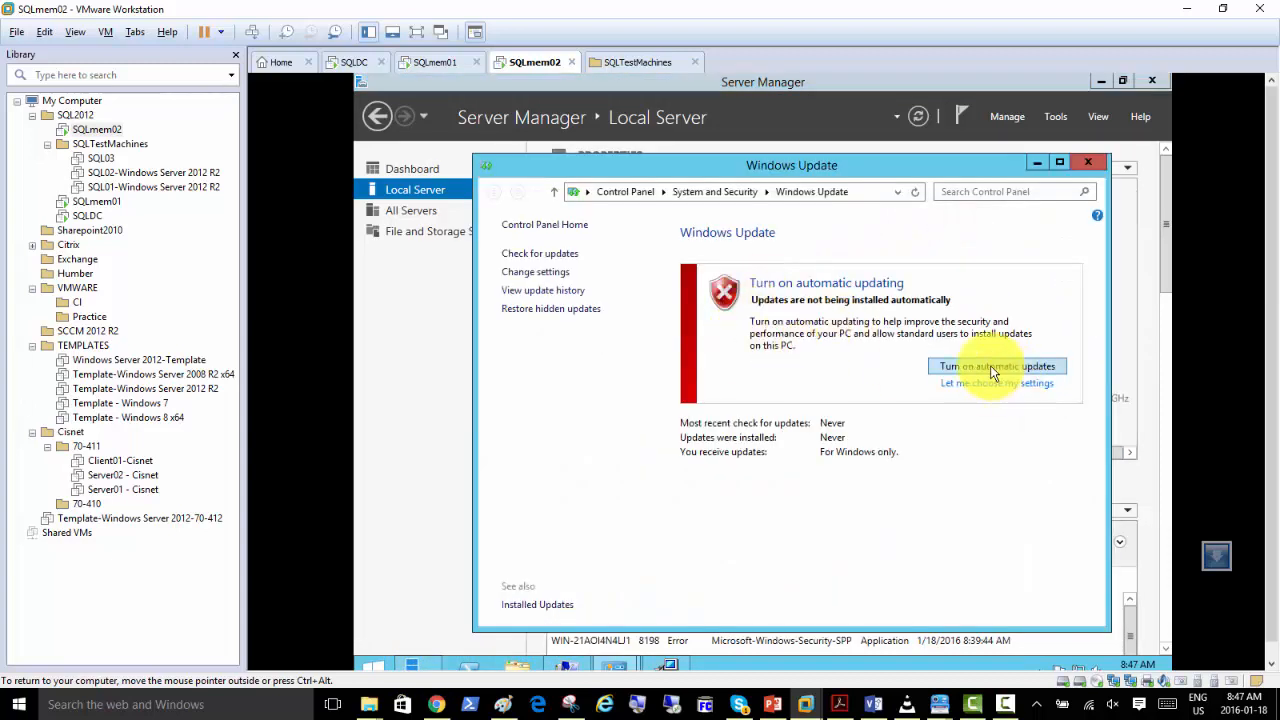
click(988, 366)
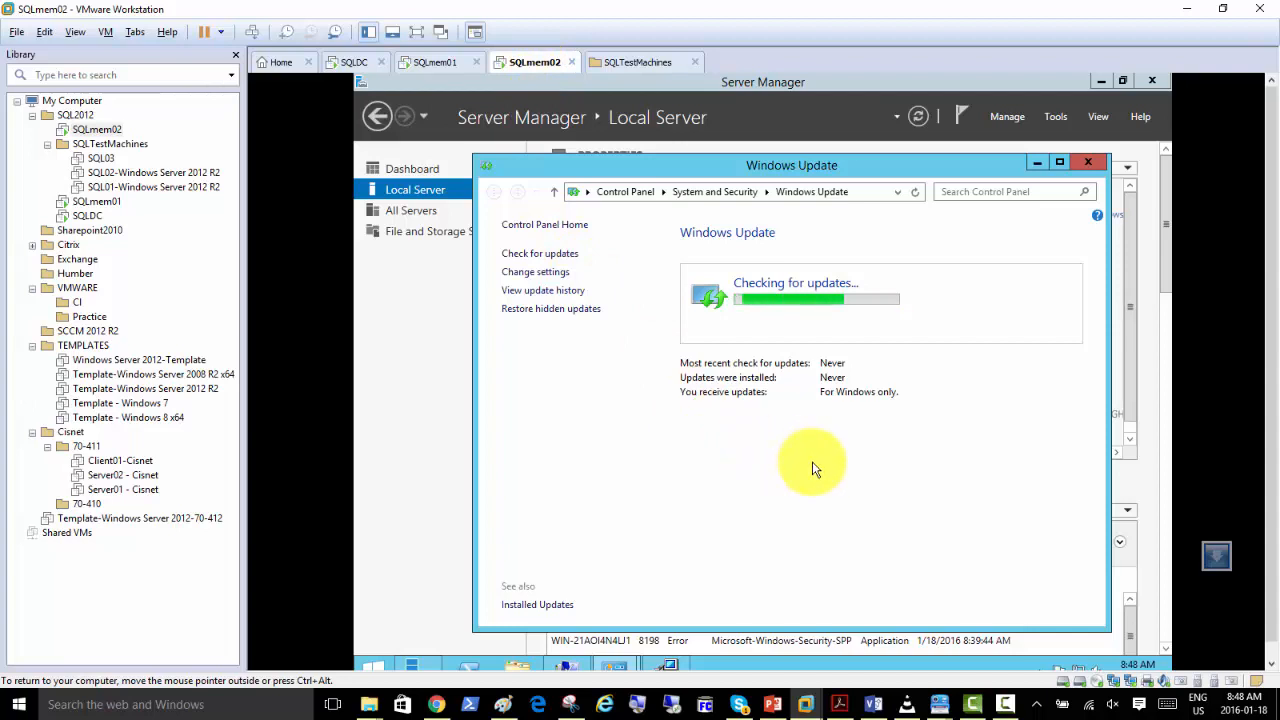
Minimize the Windows Update and Server Manager windows and restart SQLmem02 to complete the VMware Tools setup.
click(1036, 163)
click(1100, 80)
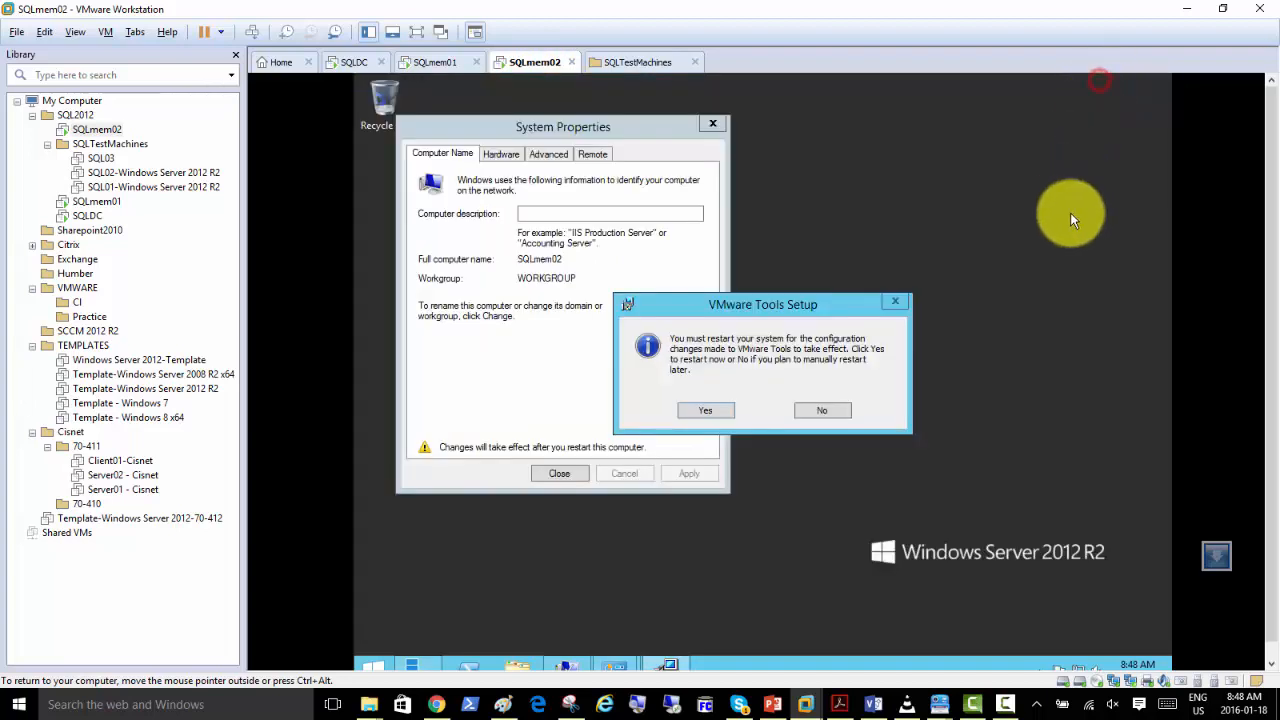
click(1055, 285)
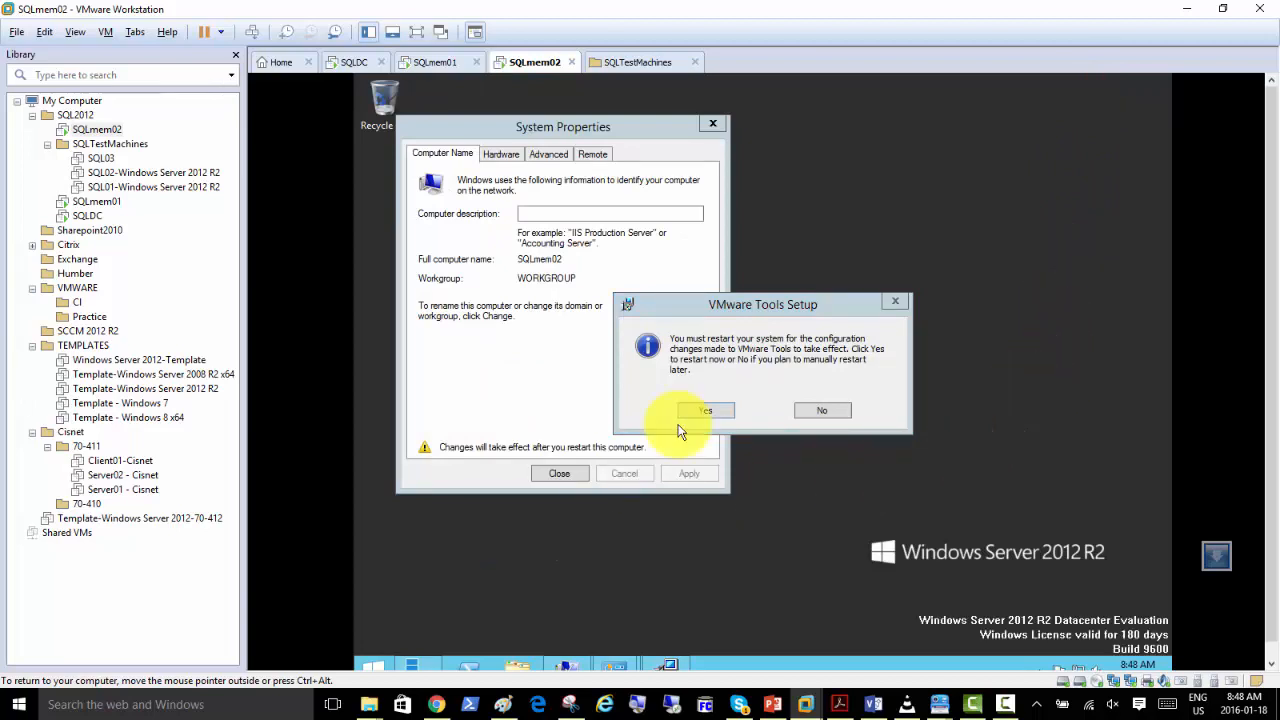
click(703, 409)
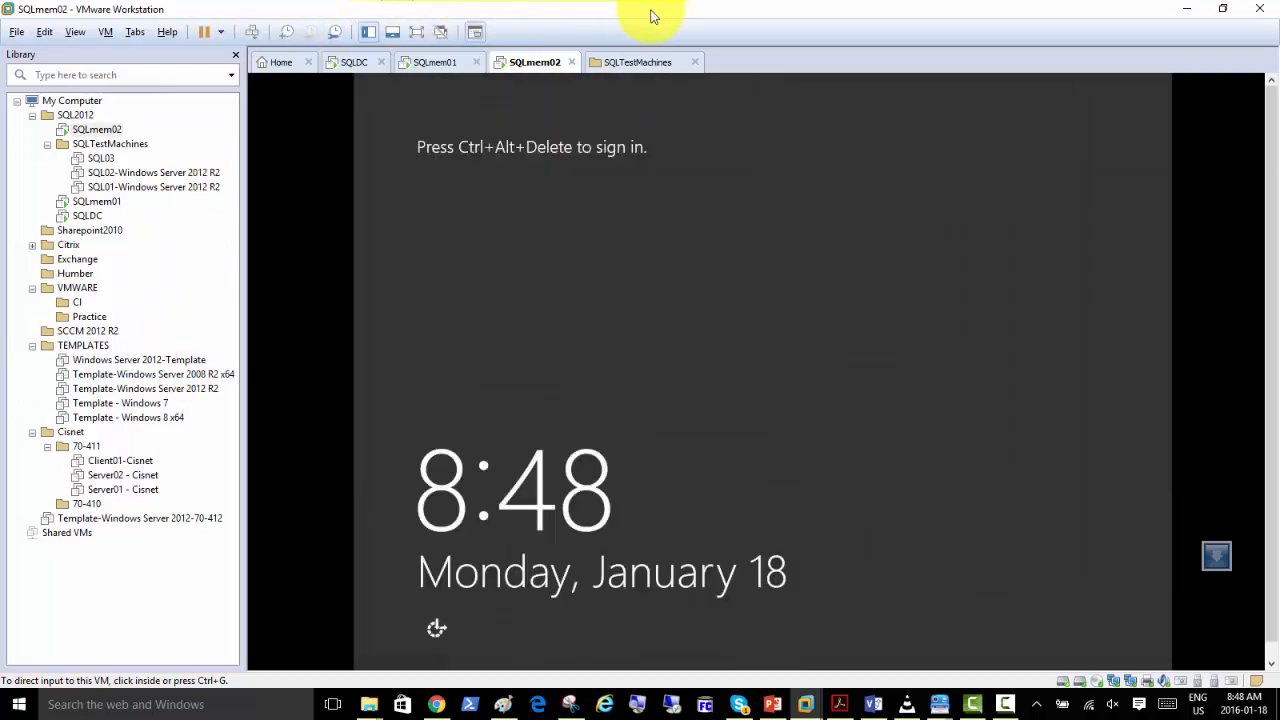
Sign in to the restarted SQLmem02 server as Administrator with the account password.
click(253, 33)
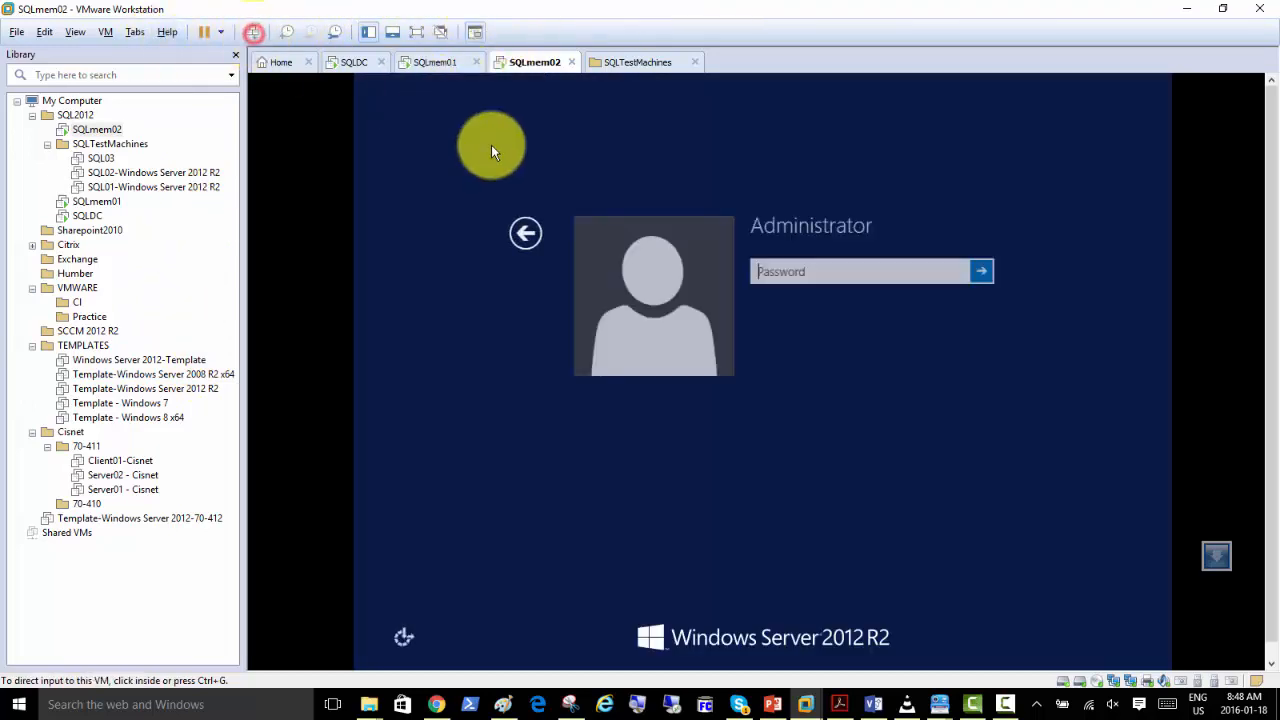
click(760, 271)
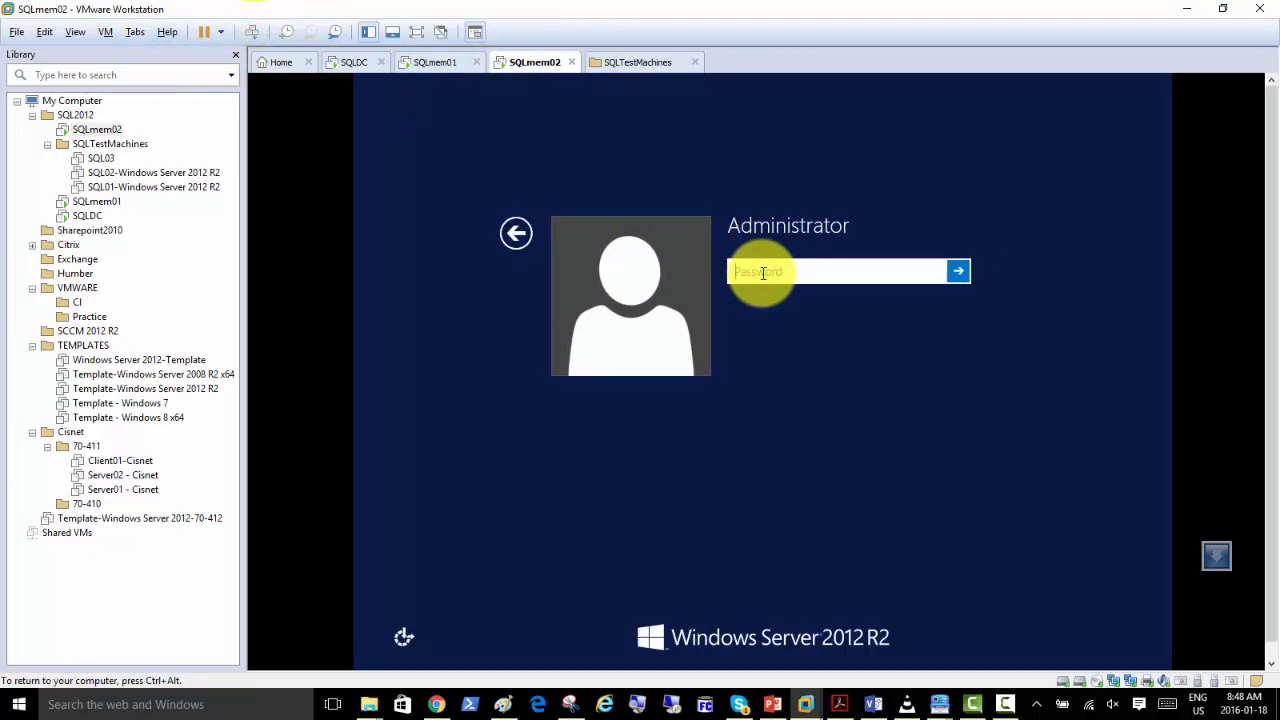
text(•)
key(Return)
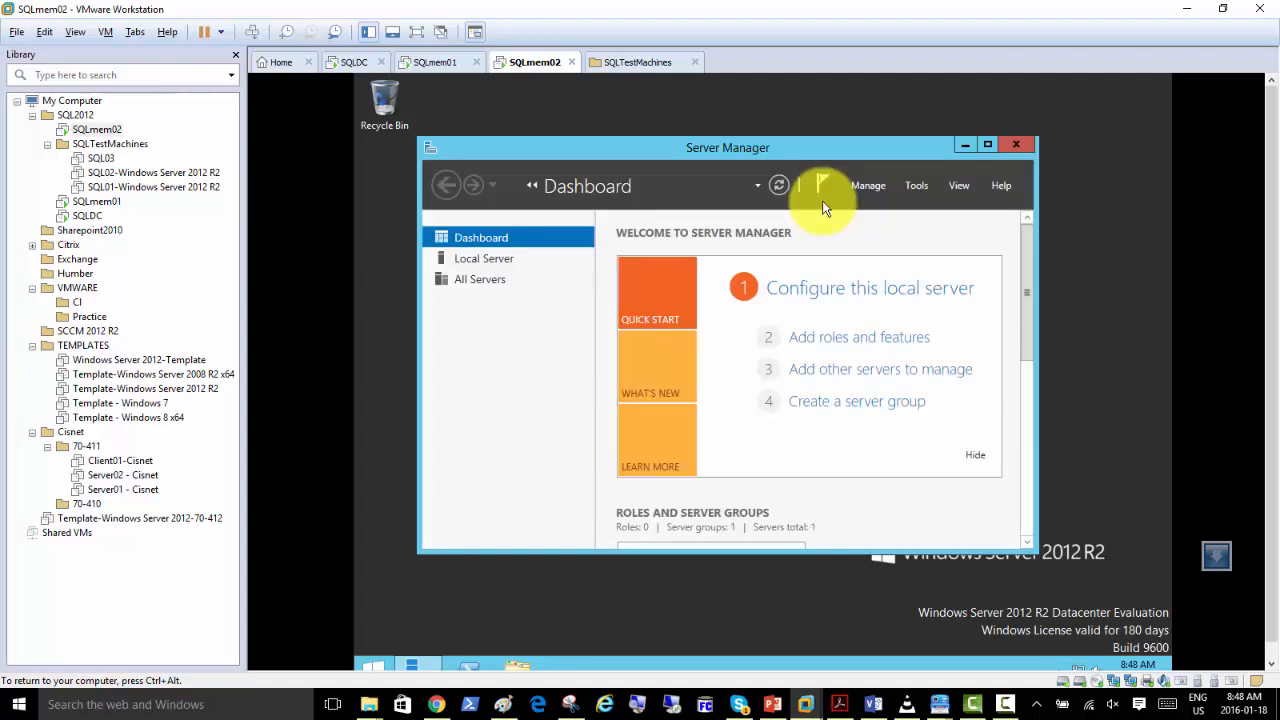
Maximize Server Manager and open Disk Management within Computer Management.
double_click(872, 143)
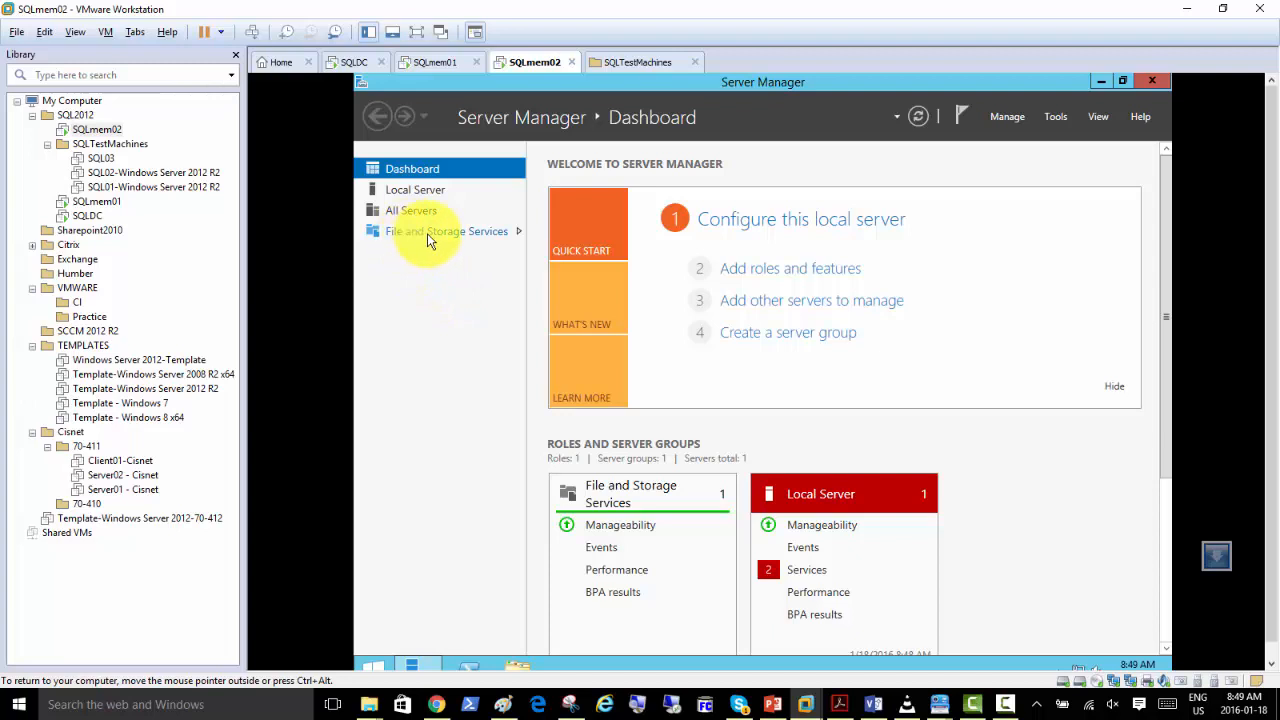
click(1057, 117)
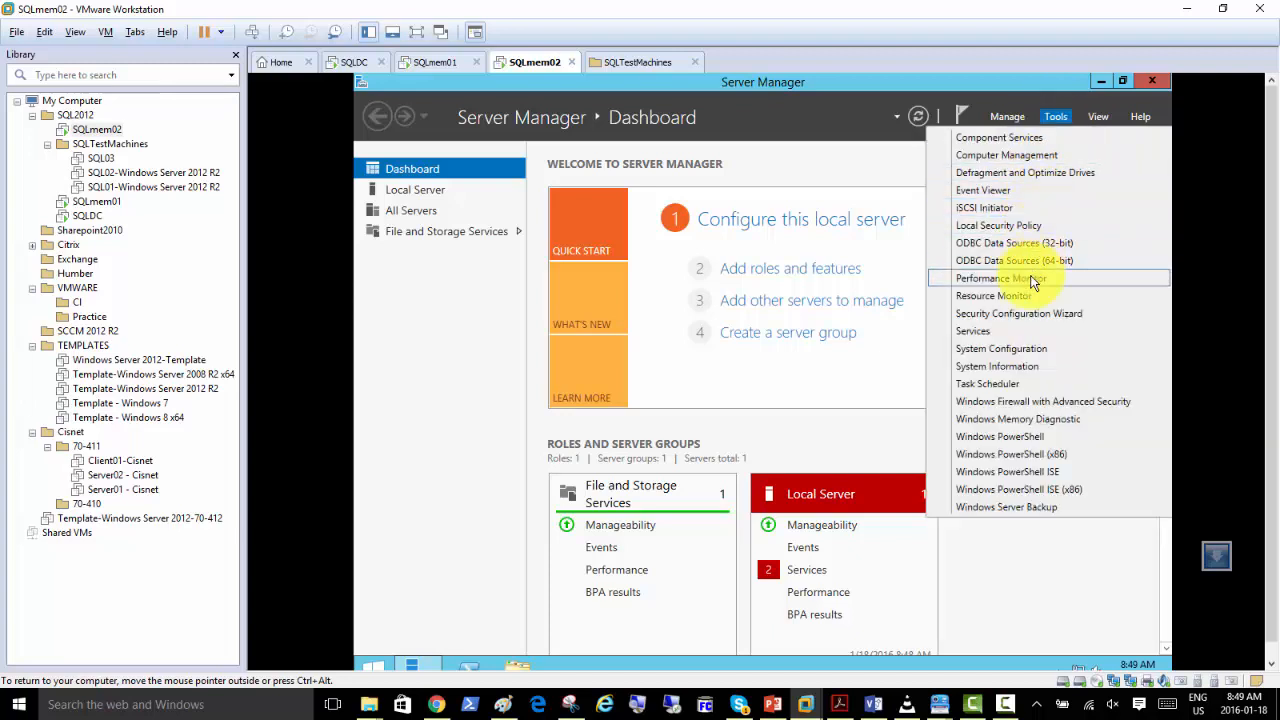
click(1018, 157)
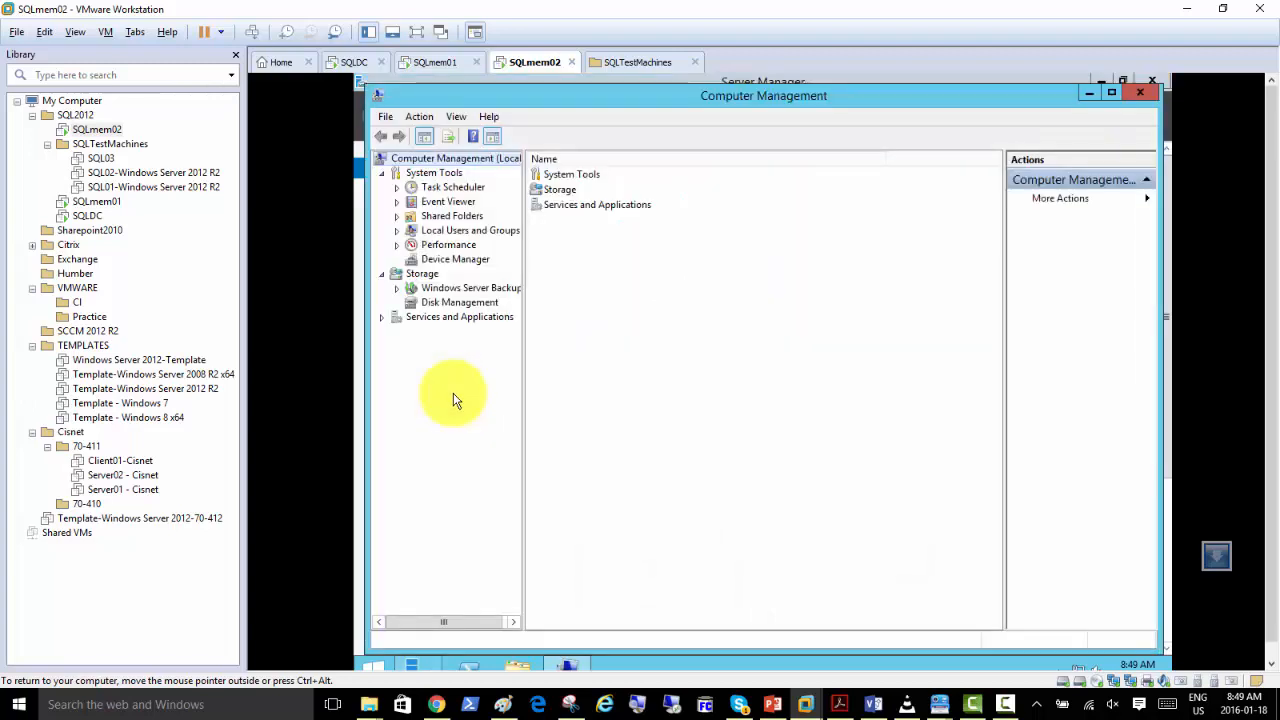
click(455, 303)
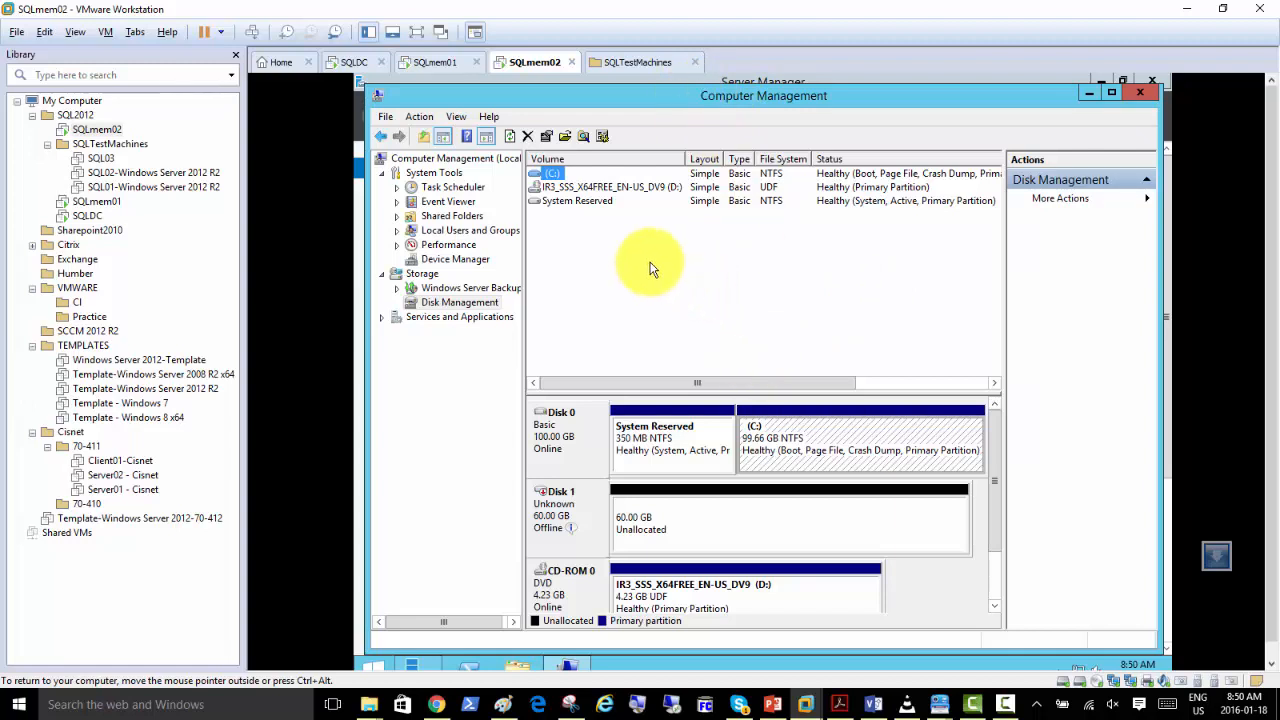
click(470, 306)
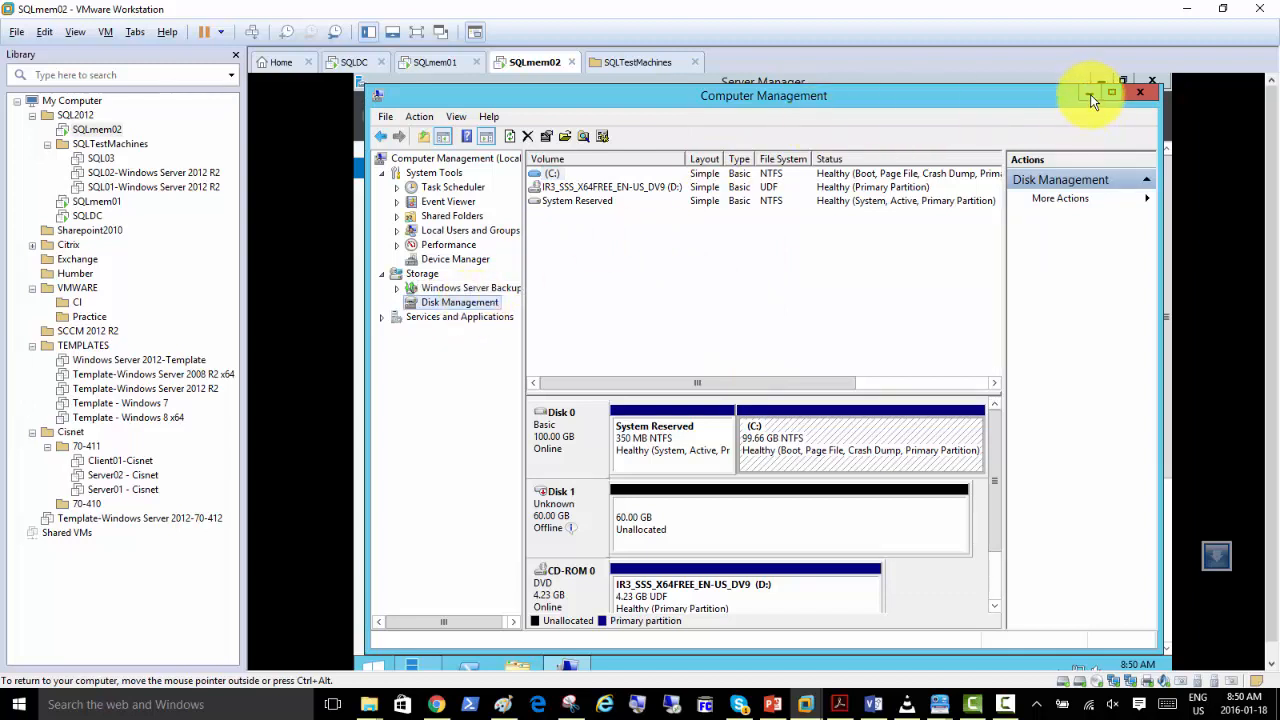
Bring Disk 1 online and initialize it with the MBR (Master Boot Record) partition style.
click(716, 530)
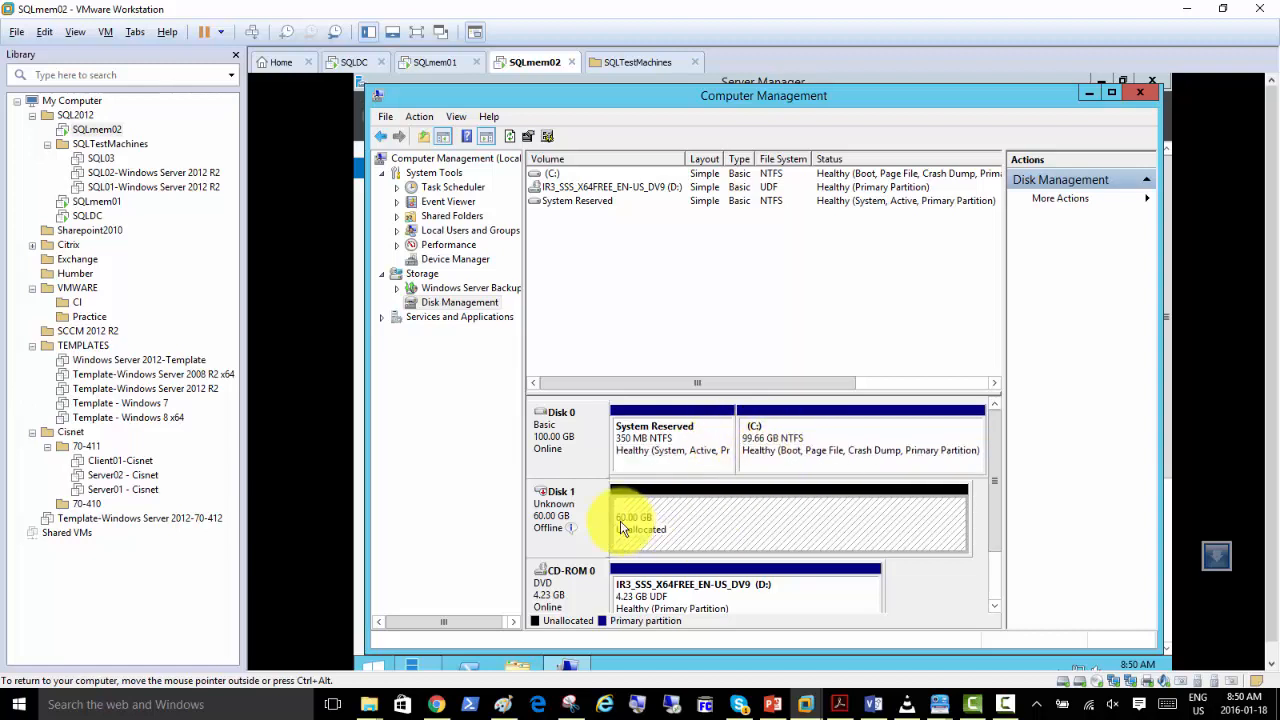
right_click(560, 508)
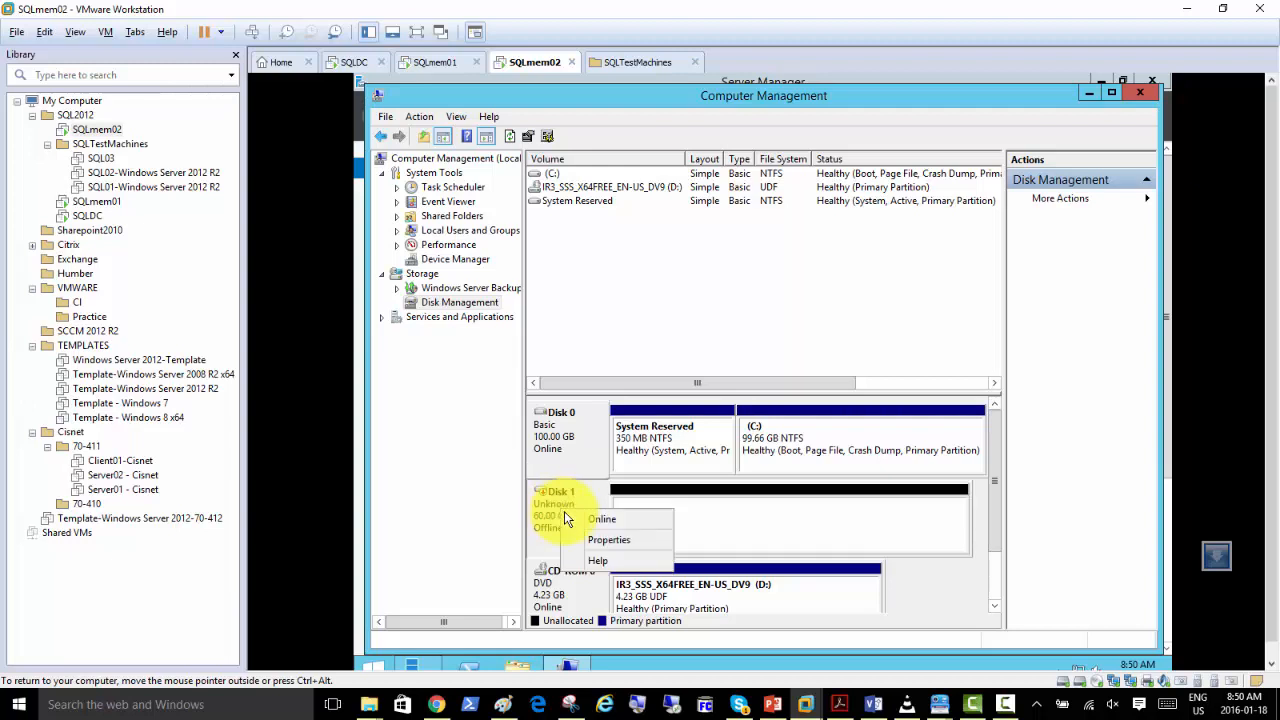
click(589, 521)
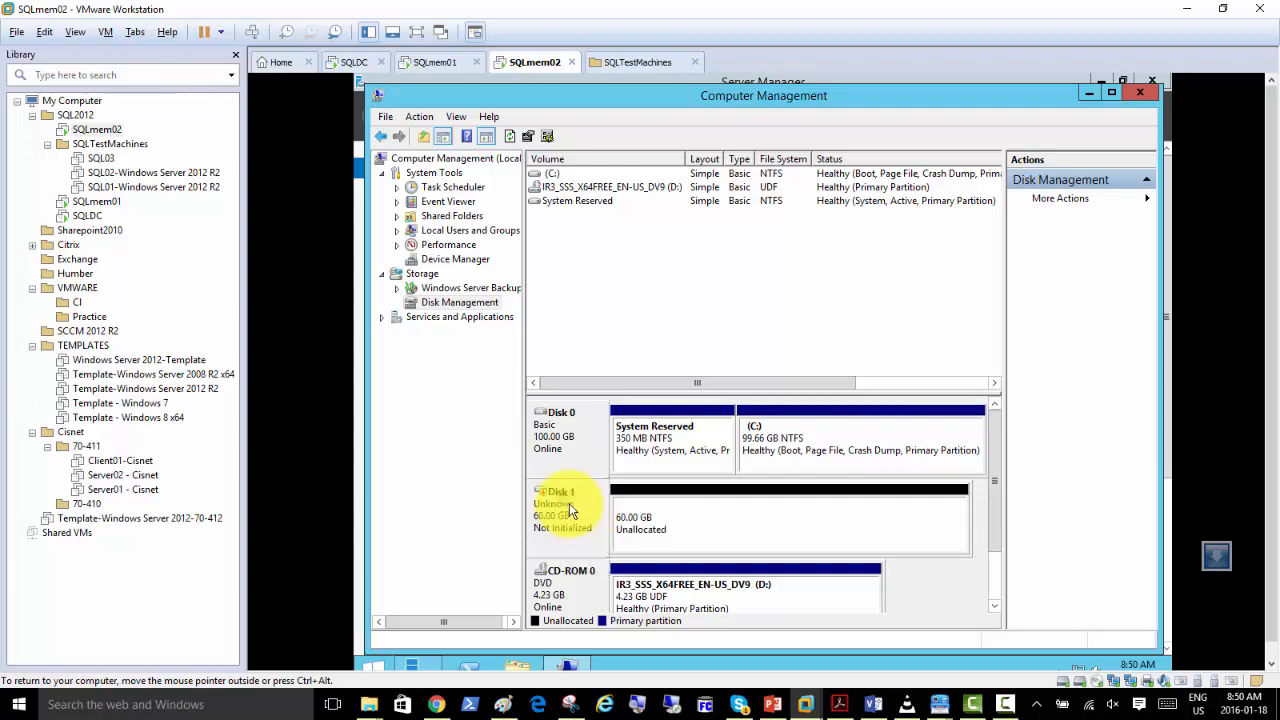
right_click(569, 503)
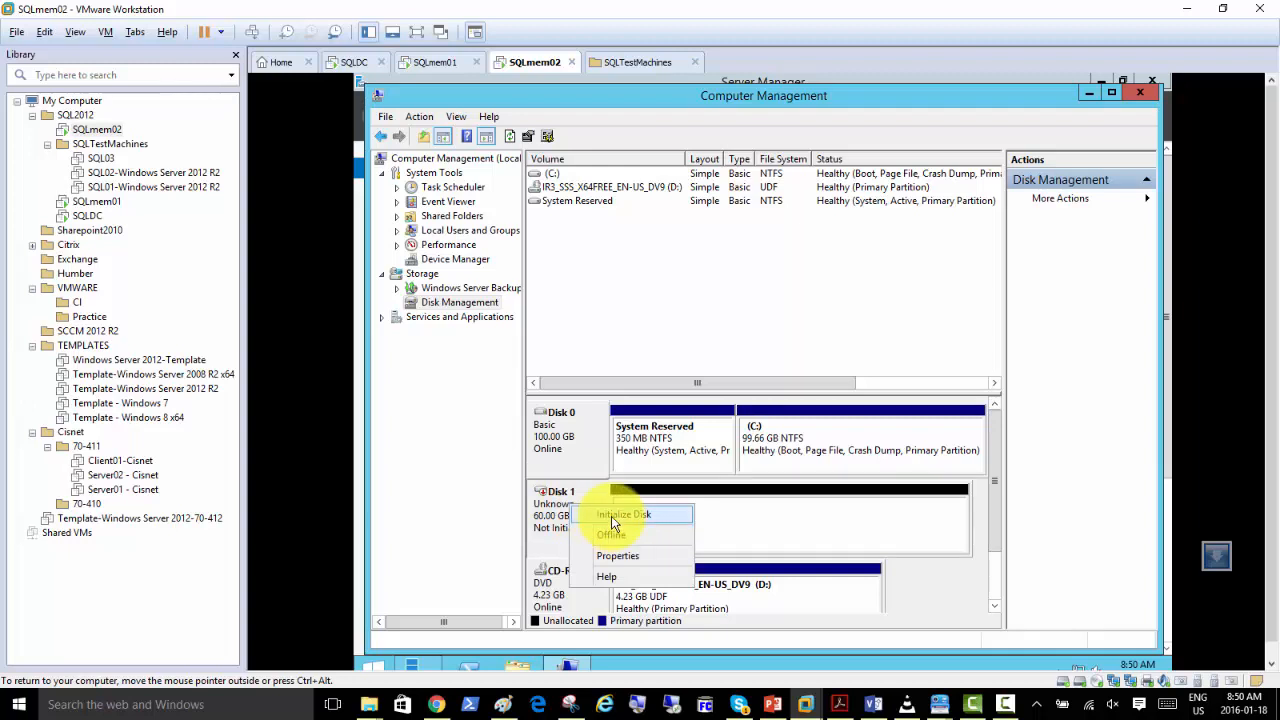
click(613, 515)
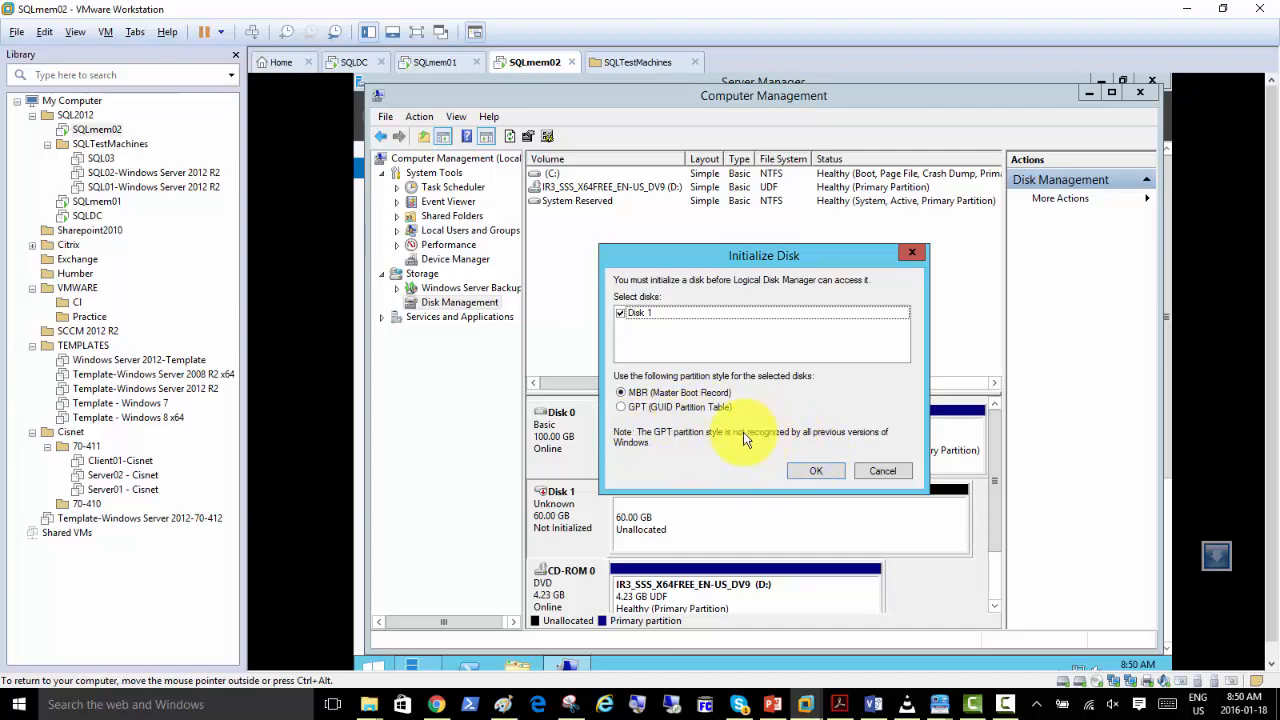
click(812, 476)
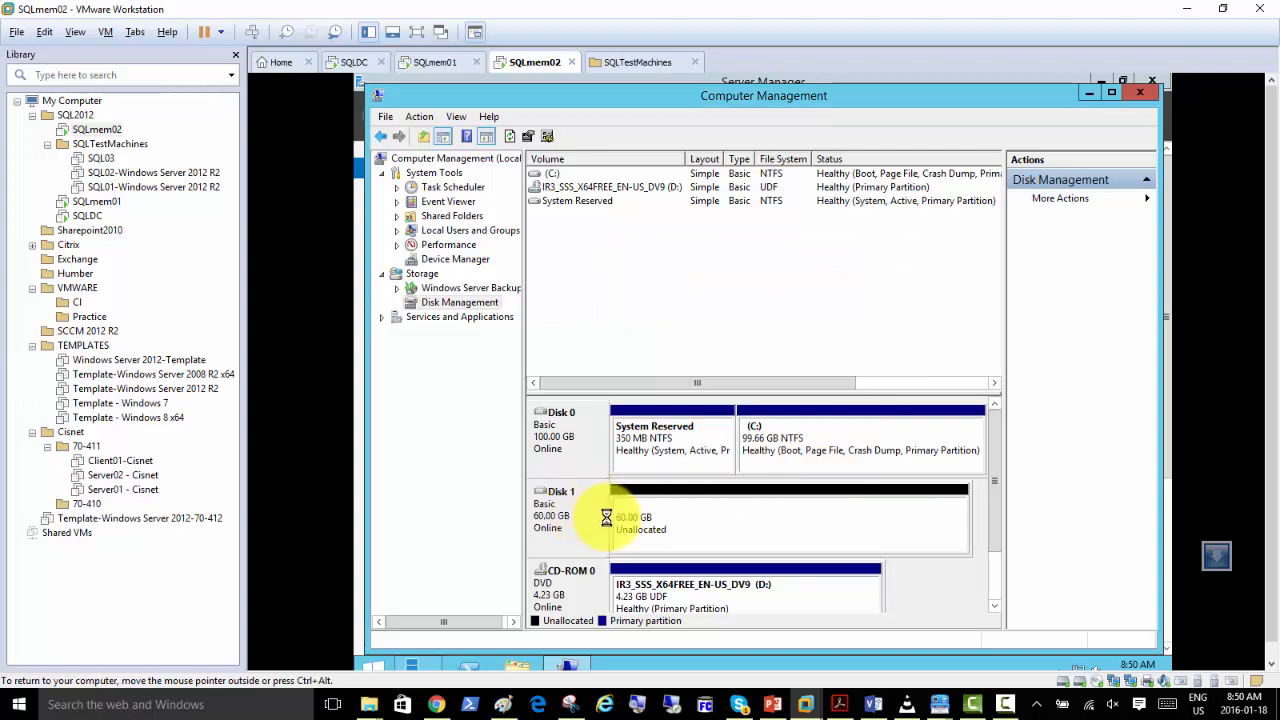
Examine which volume types are offered for Disk 1's unallocated space.
right_click(670, 519)
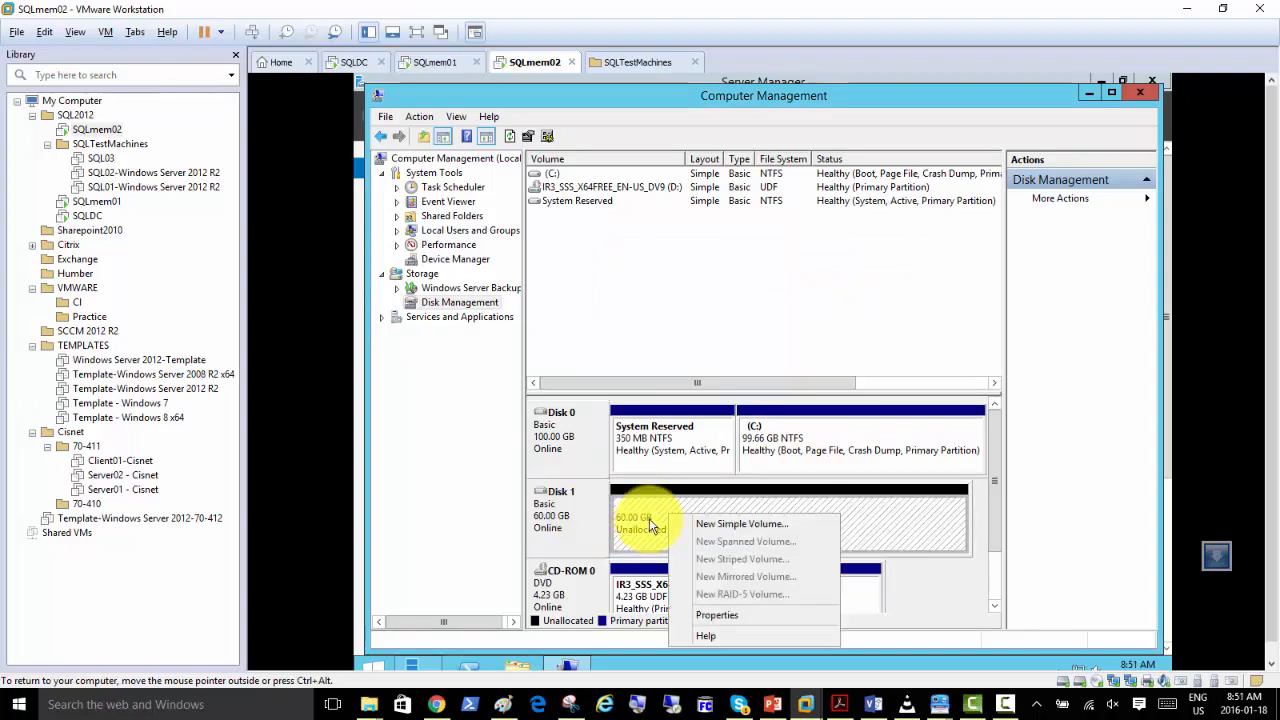
right_click(866, 519)
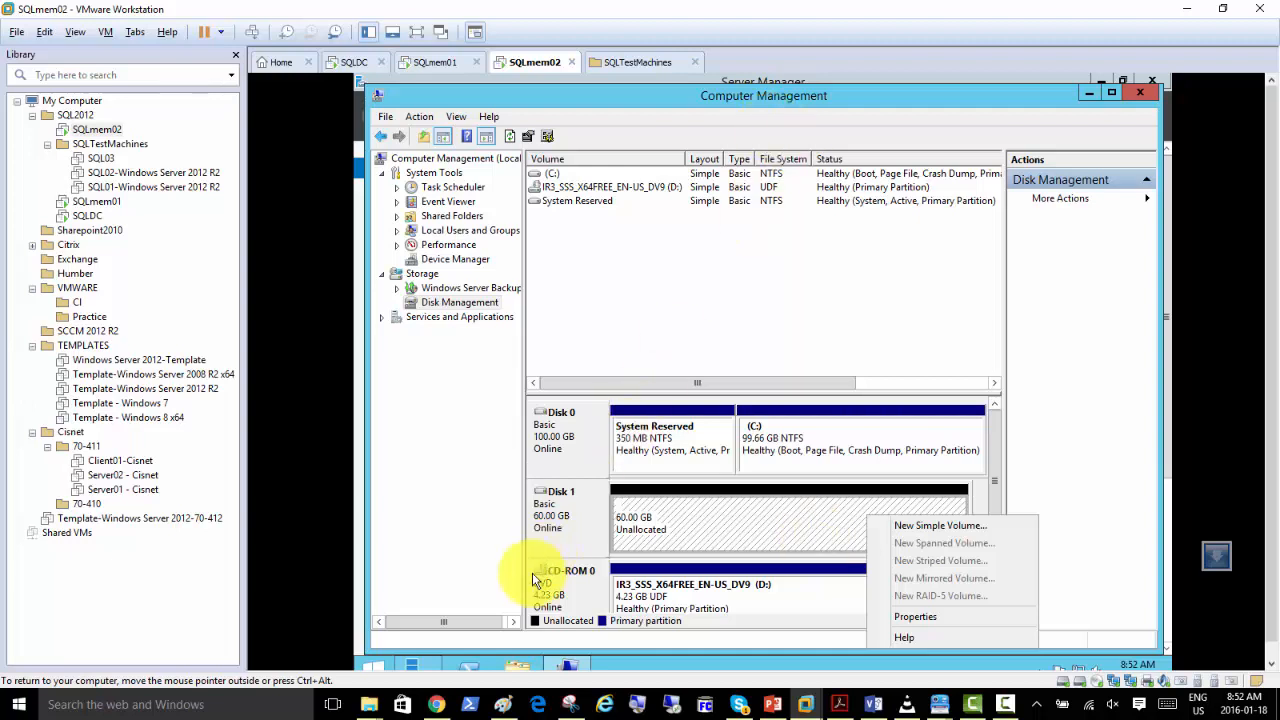
Switch to Paint, draw two small black rounded disks inside the SQLMEM02 box and surround them with a red outline about 80 × 144 px.
click(500, 704)
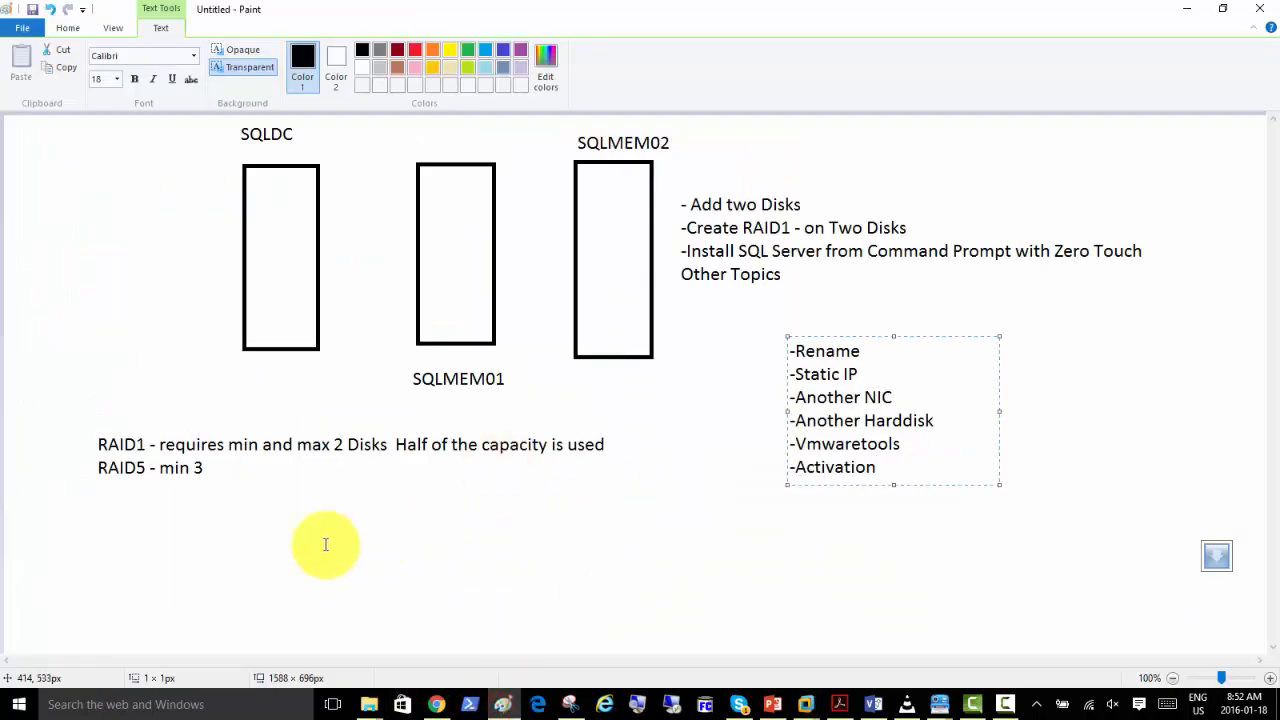
click(367, 228)
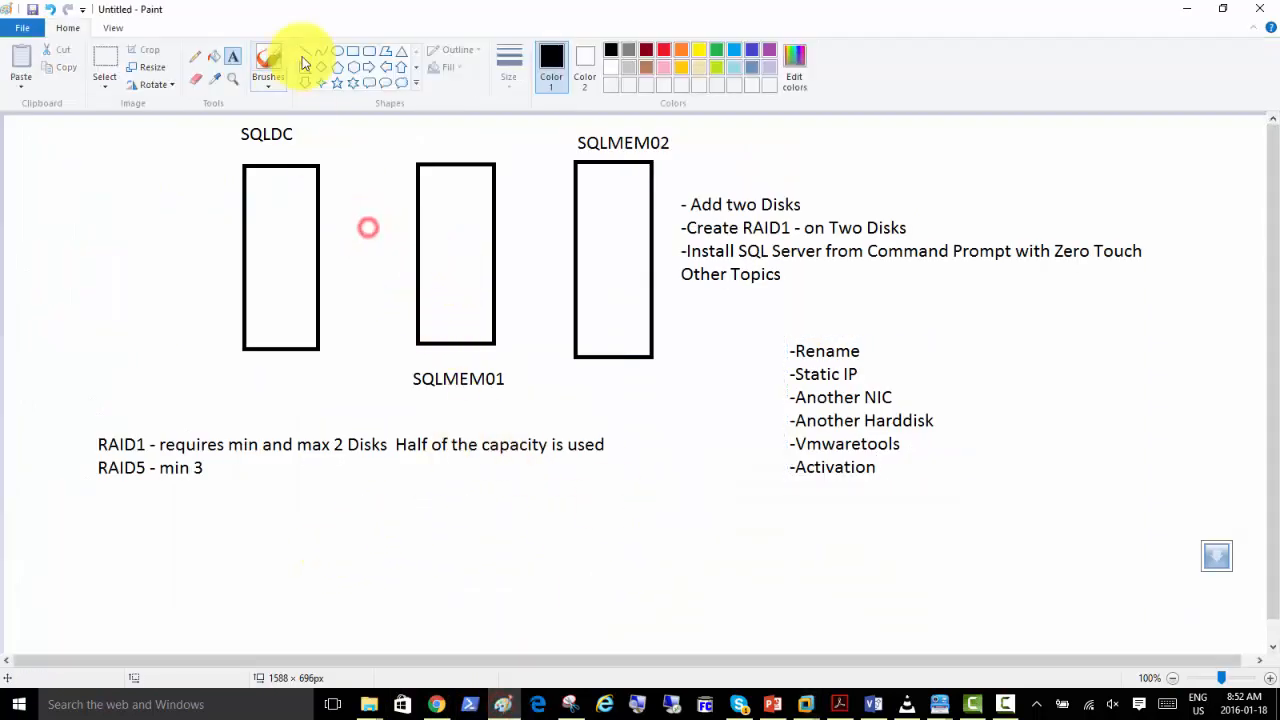
click(369, 50)
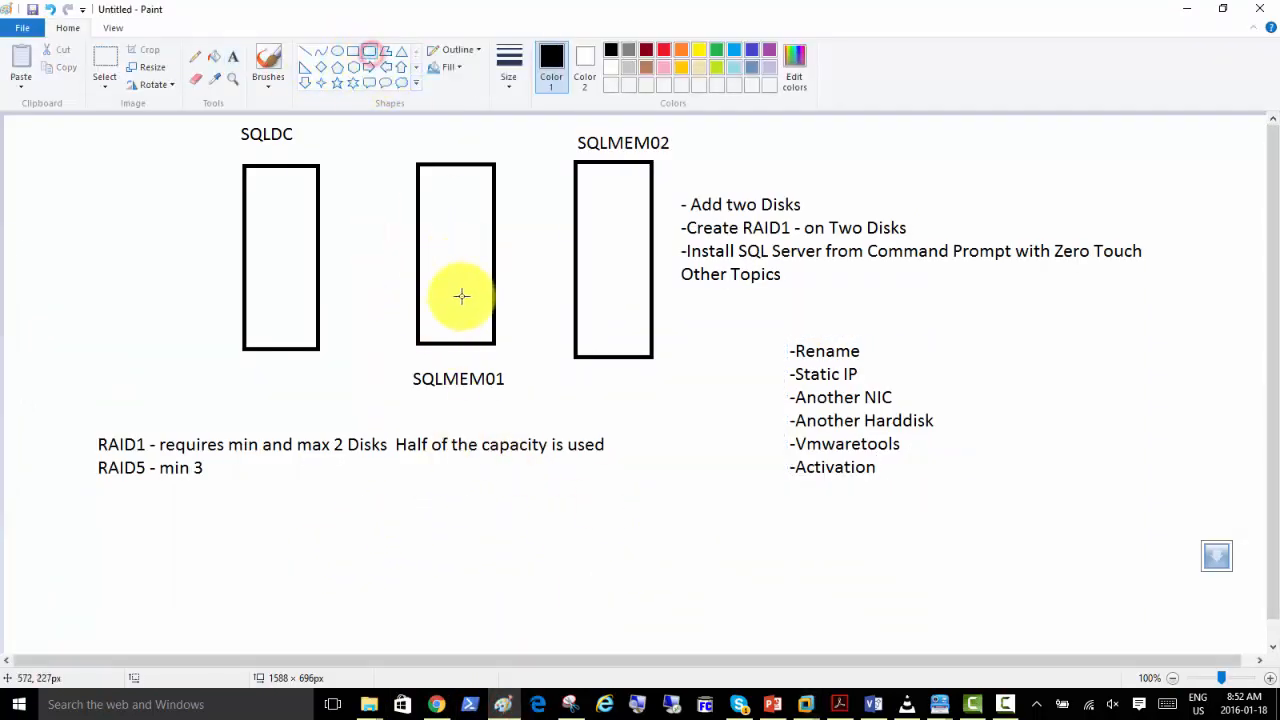
mouse_move(590, 241)
mouse_down()
mouse_move(634, 281)
mouse_move(612, 306)
mouse_move(641, 335)
mouse_up()
click(605, 306)
click(612, 216)
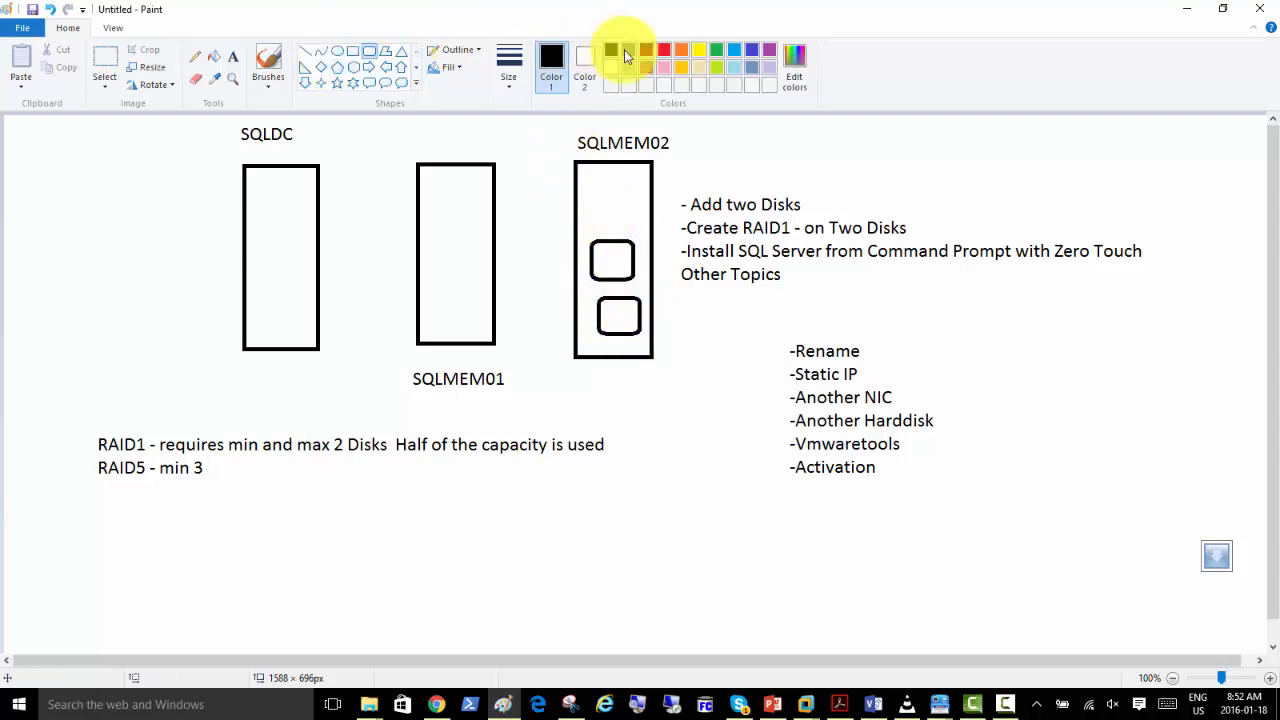
click(663, 52)
drag(585, 228, 648, 345)
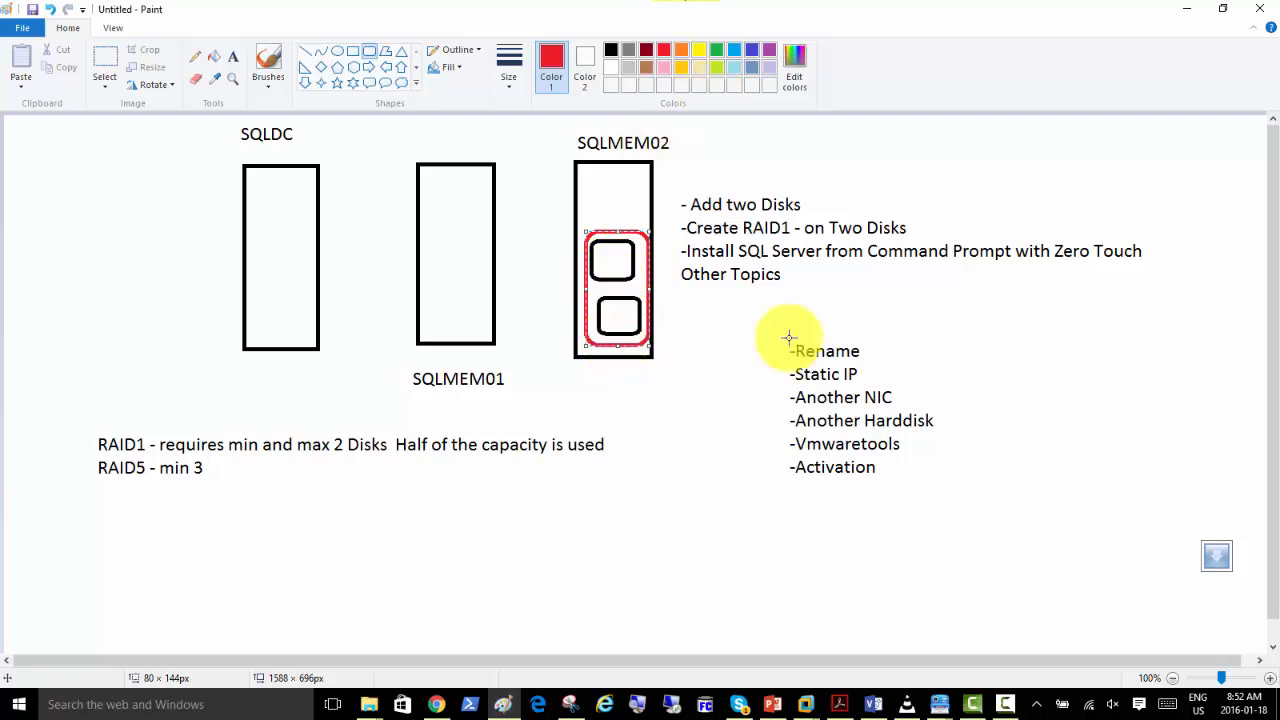
Switch back to SQLmem02 in VMware and check which volume types can be created on Disk 1's unallocated space.
click(802, 707)
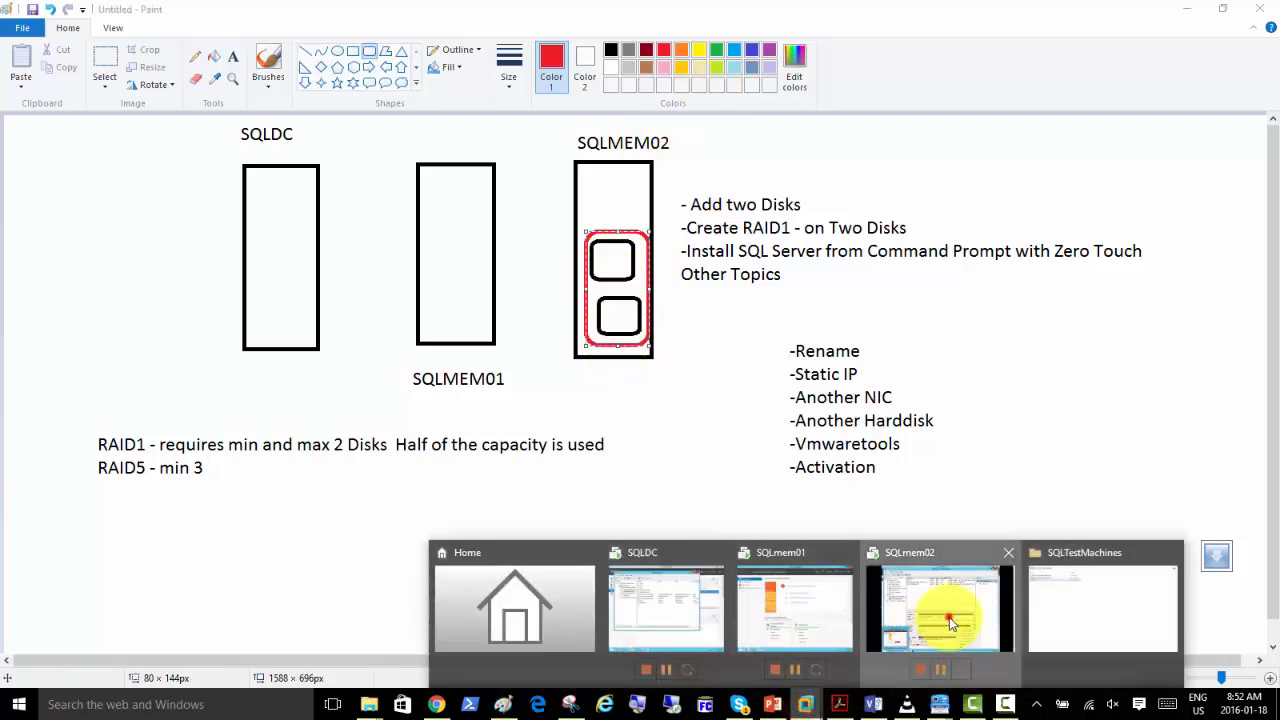
click(949, 617)
right_click(647, 514)
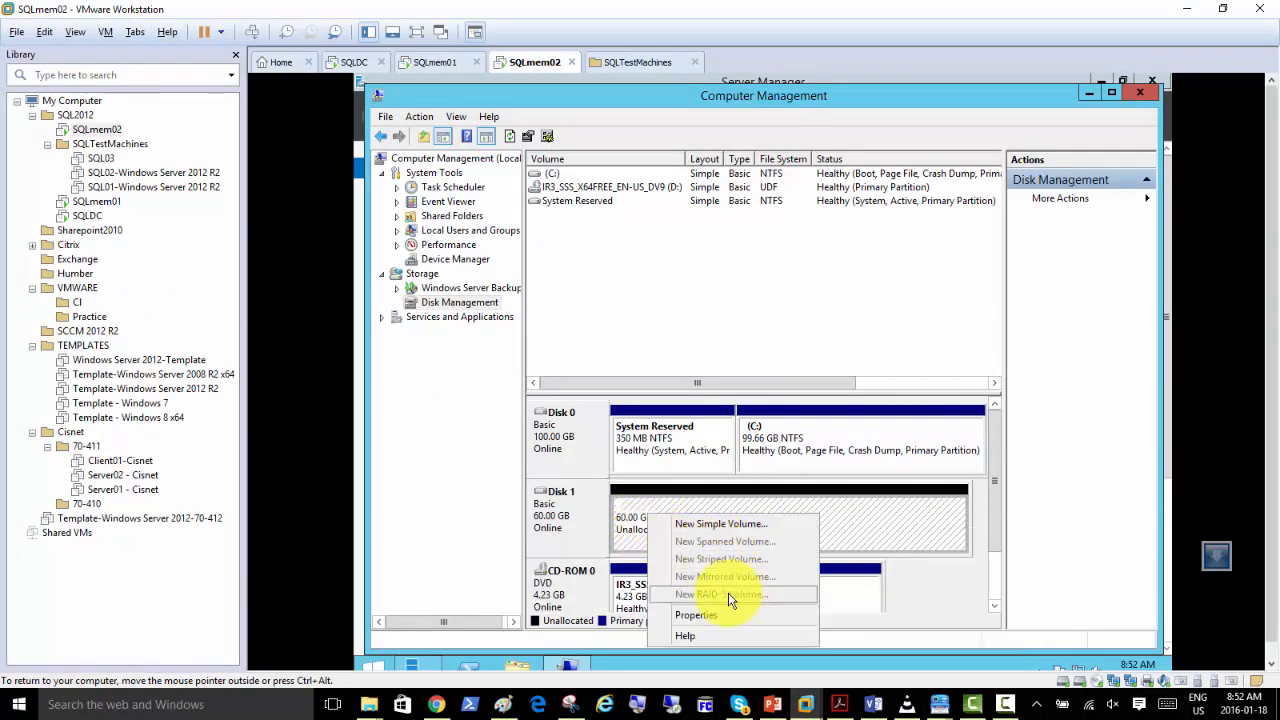
click(737, 561)
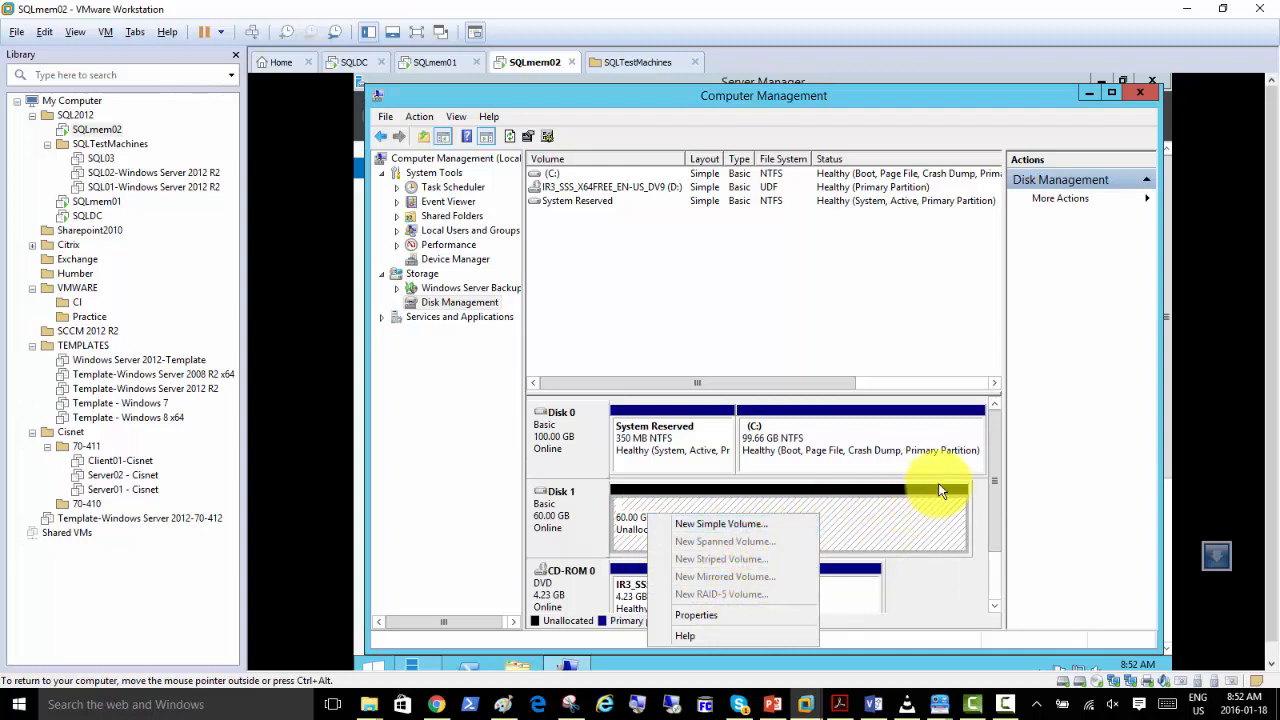
click(872, 518)
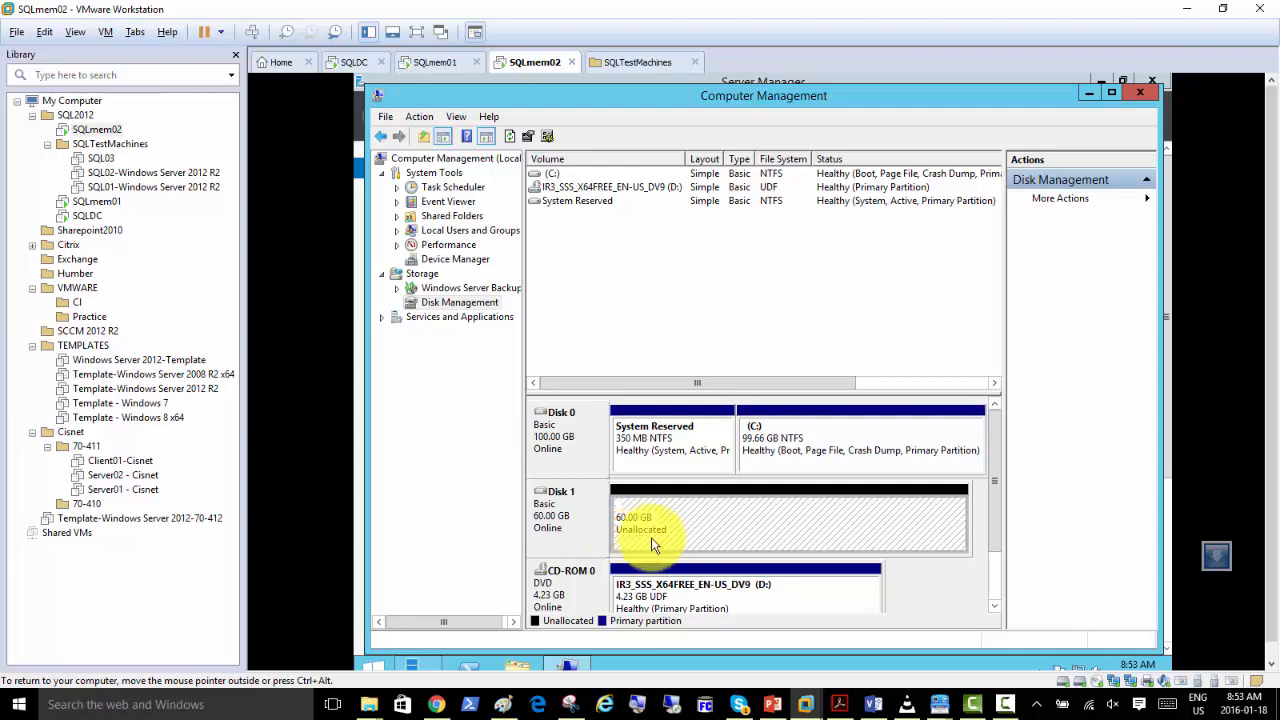
right_click(684, 506)
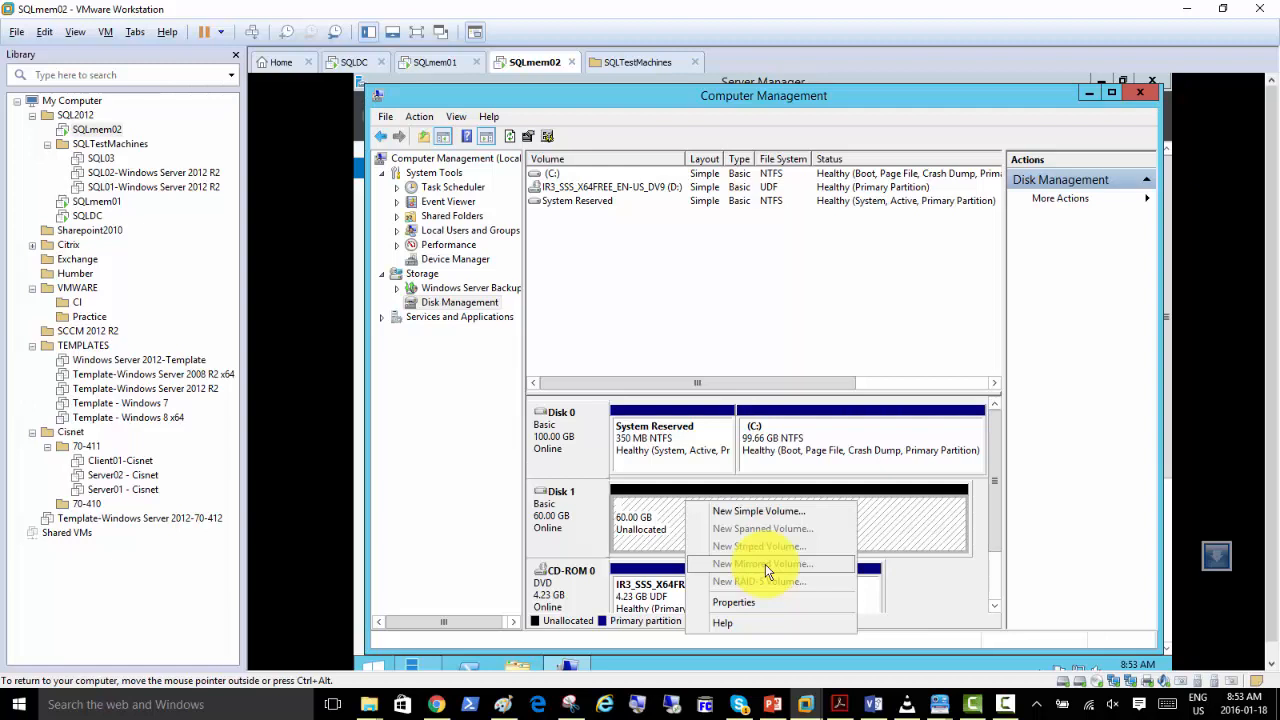
Return to Paint, undo the red outline around the two disks and pencil a red check mark in the upper disk.
click(503, 704)
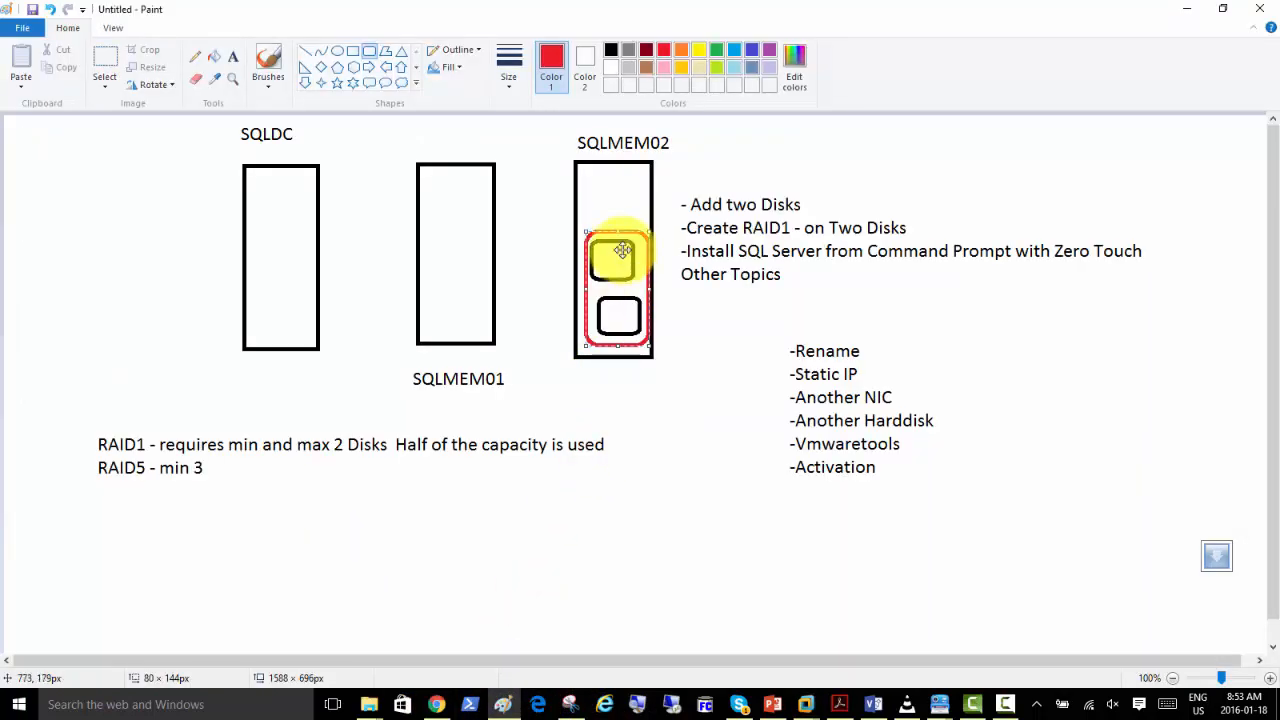
key(ctrl+z)
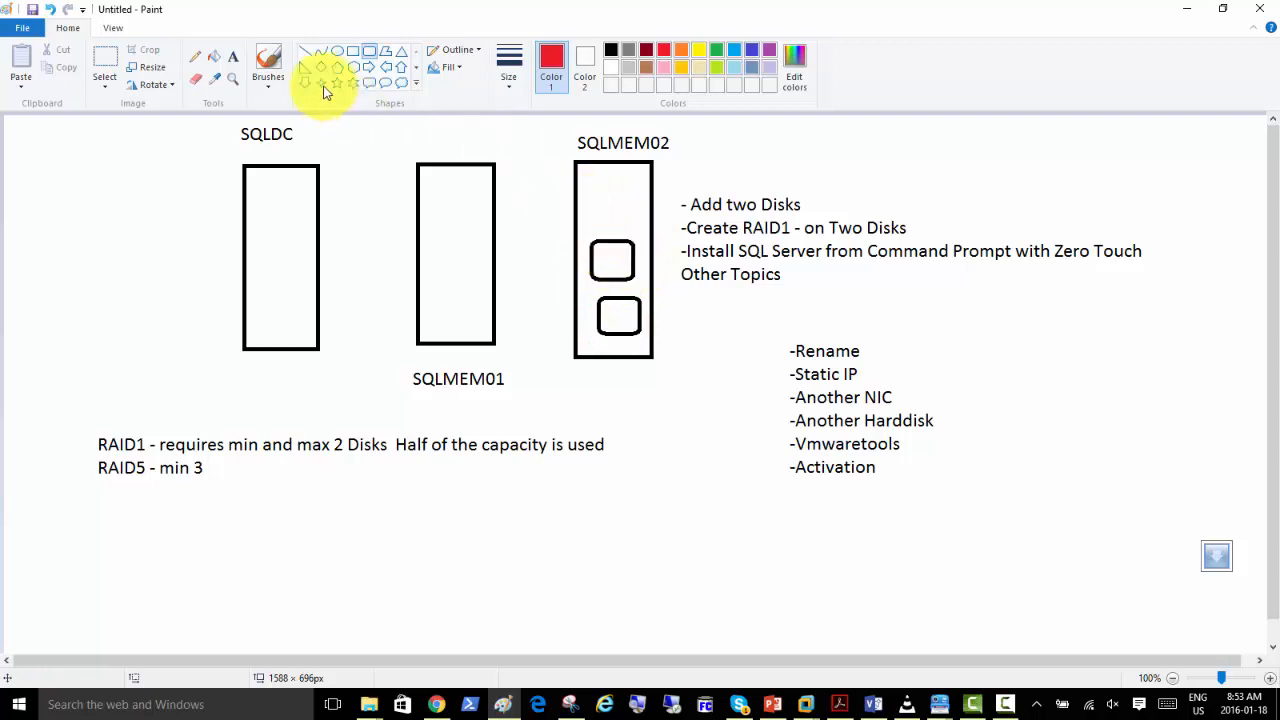
click(196, 57)
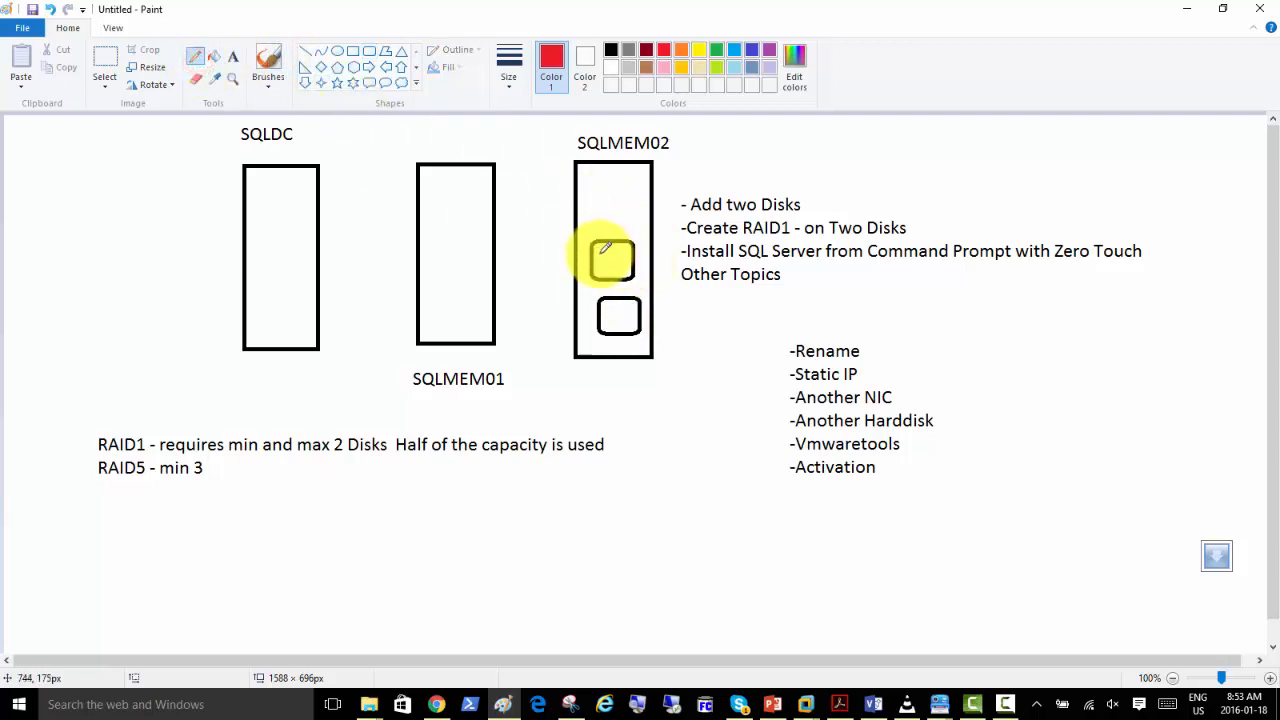
drag(598, 252, 630, 243)
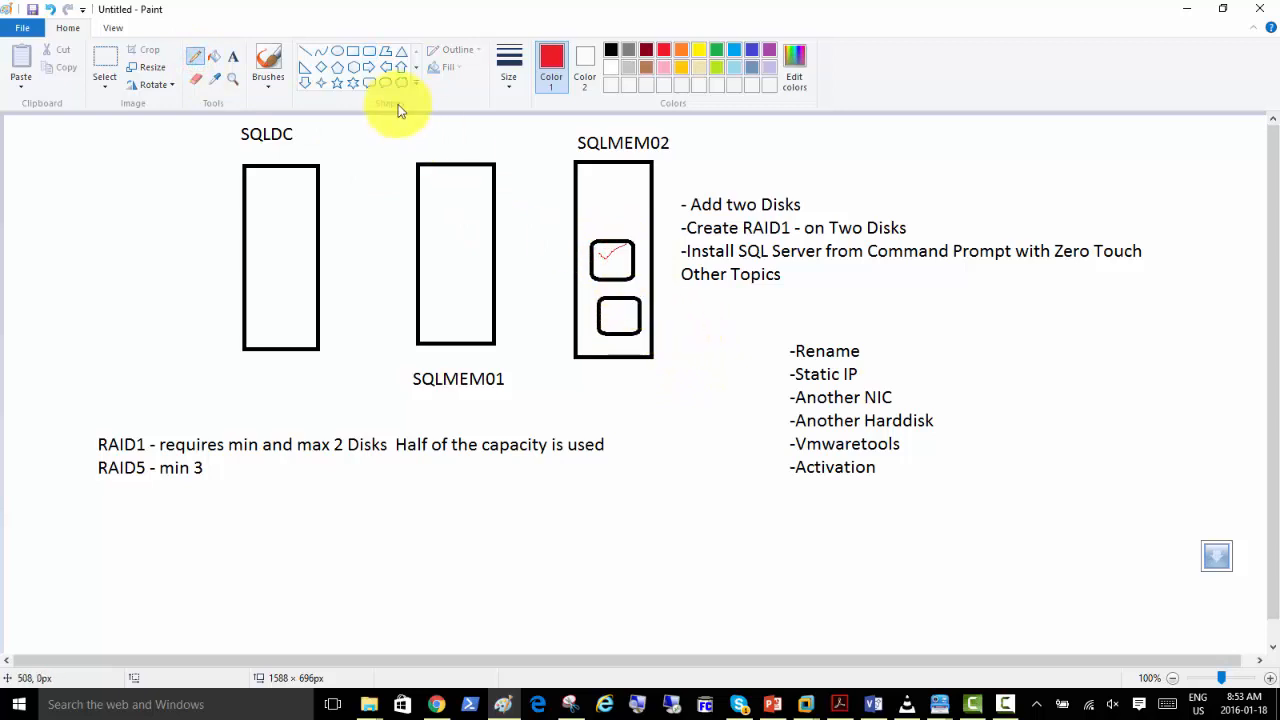
Draw a third black rounded disk, about 58 × 49 px, below the two disks in the SQLMEM02 box.
click(353, 51)
click(611, 50)
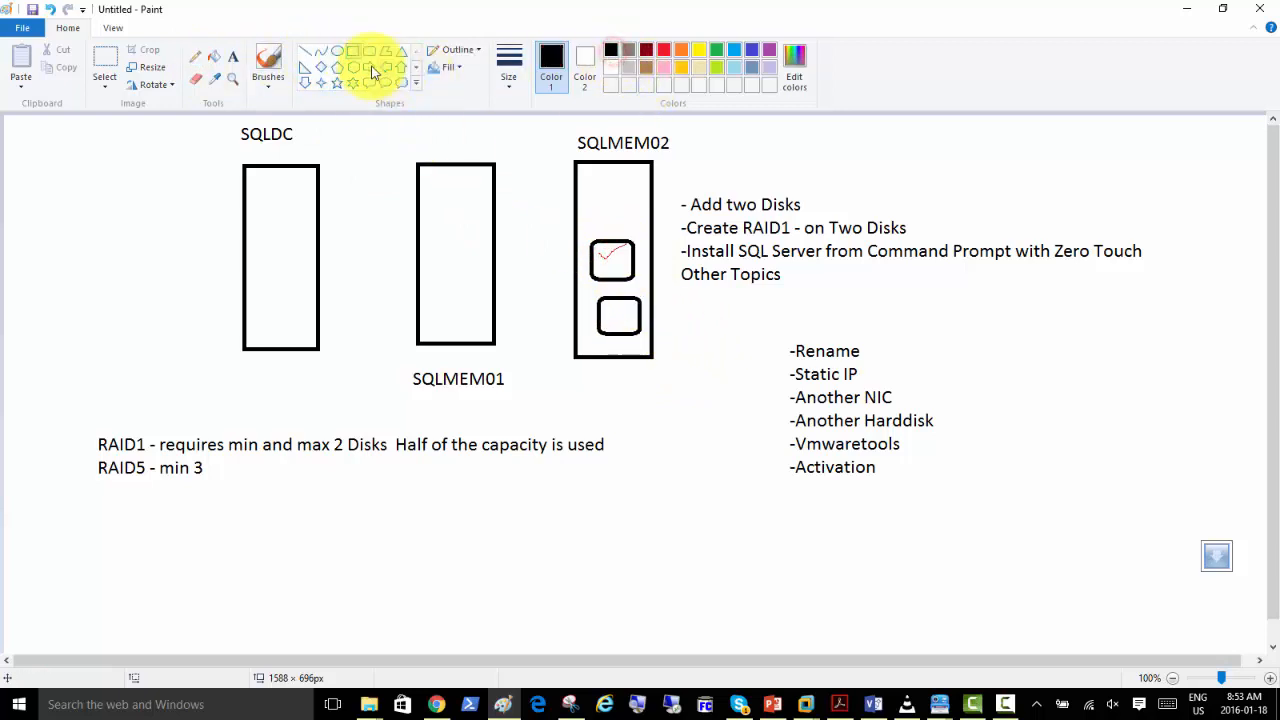
click(369, 51)
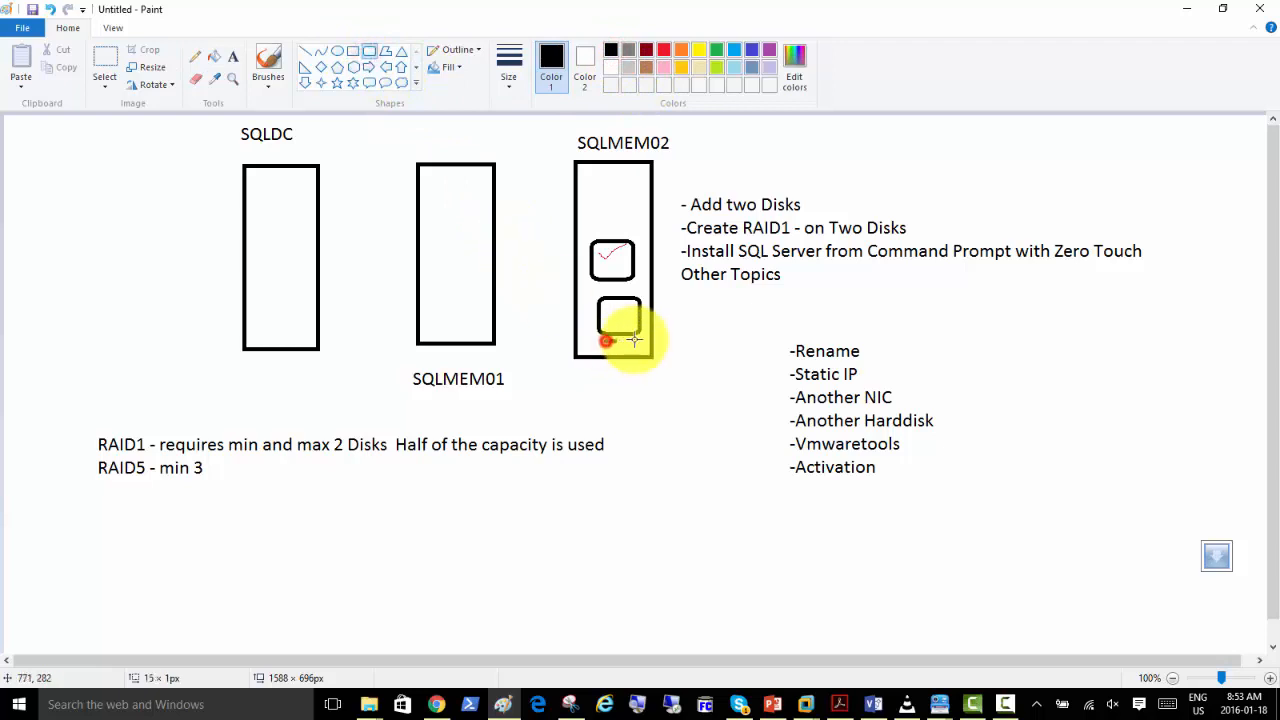
drag(605, 342, 652, 380)
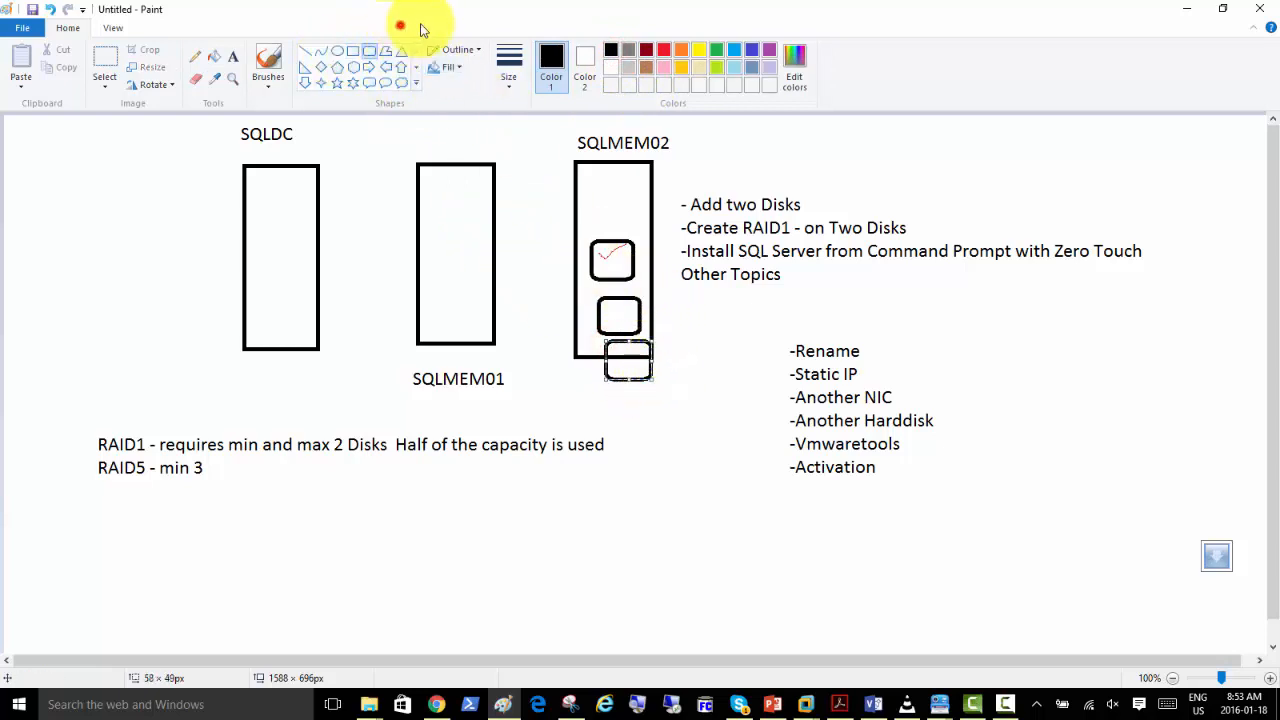
click(662, 51)
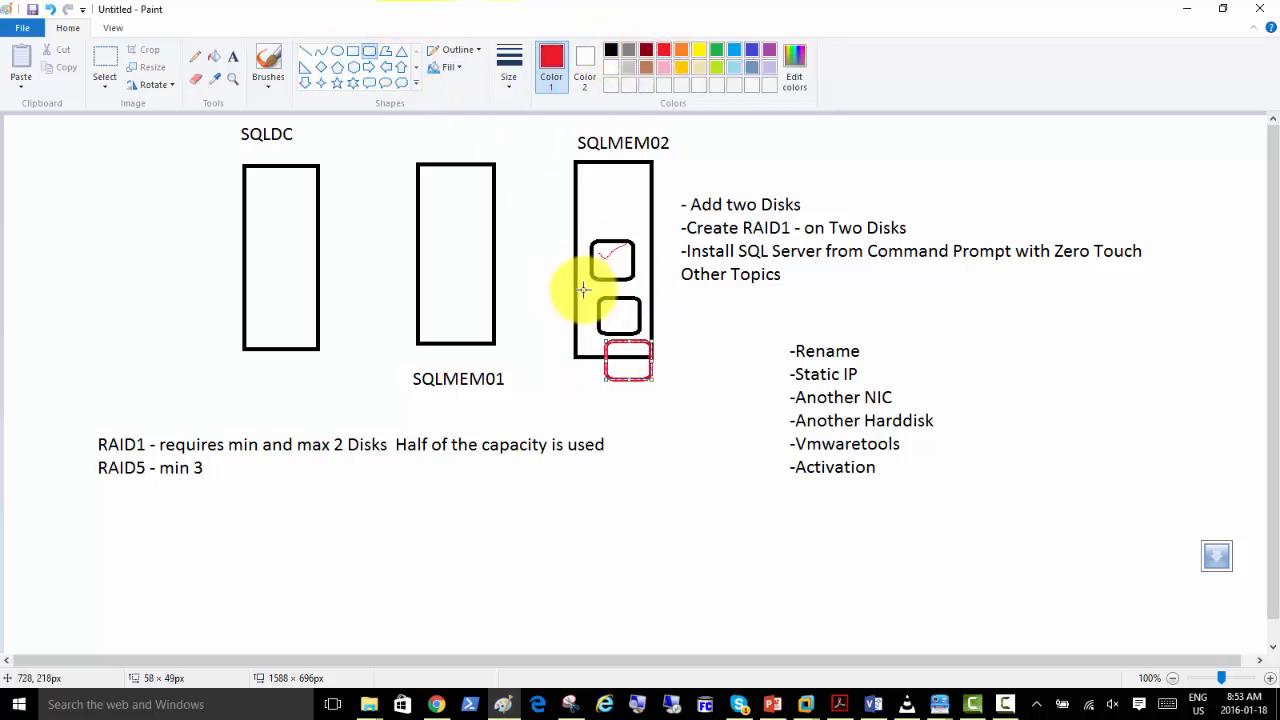
click(611, 50)
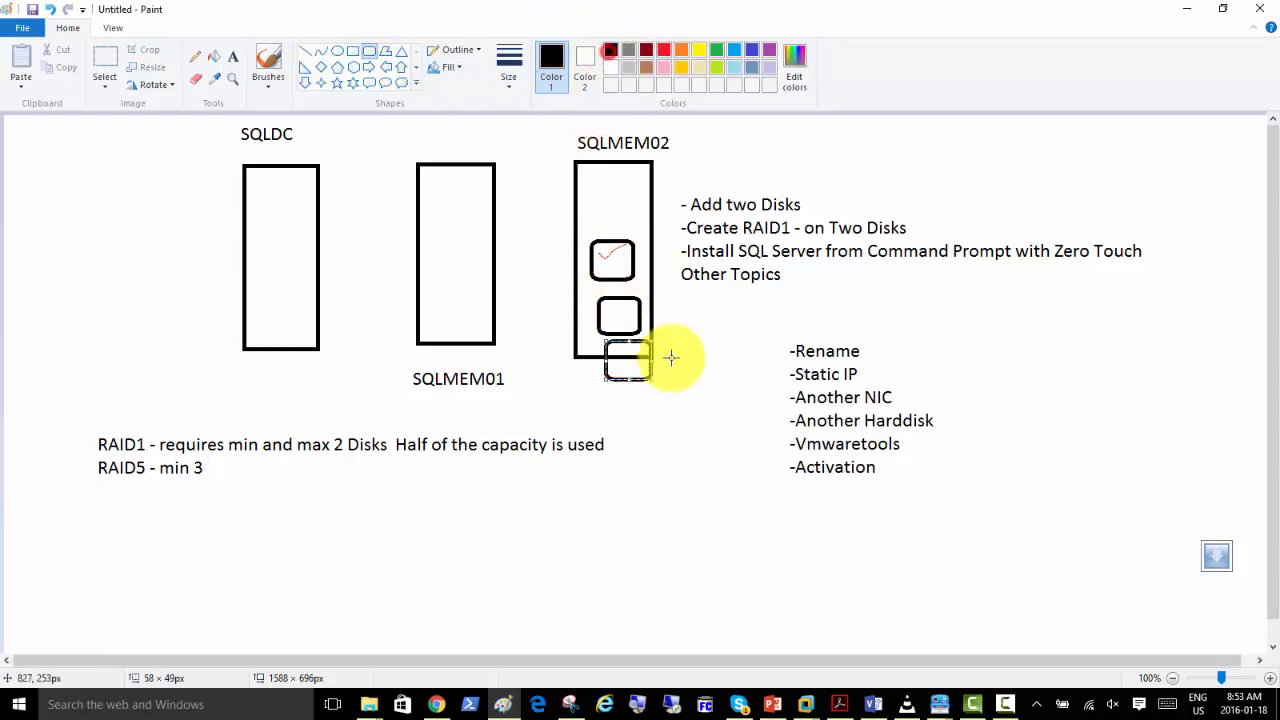
click(688, 400)
Outline the lower two disks in gray, about 96 × 140 px, and frame "SQL Server from Command Prompt with Zero Touch" in red.
click(662, 51)
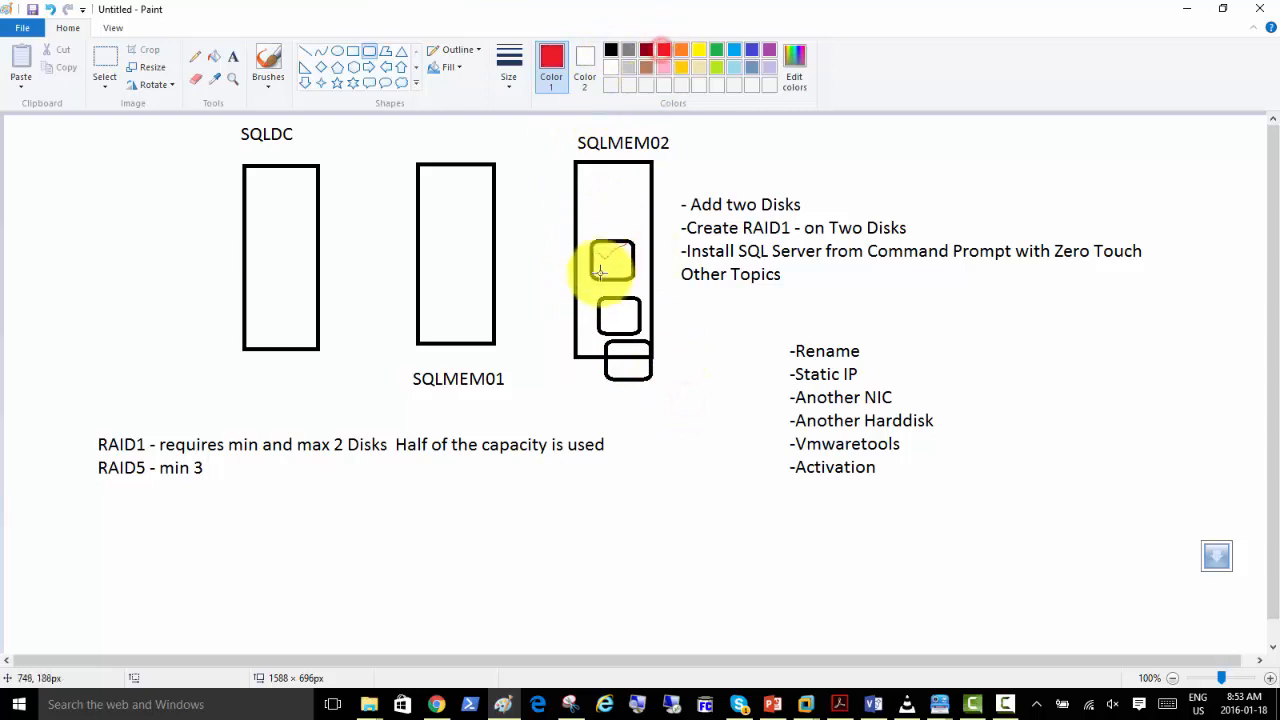
drag(588, 289, 662, 400)
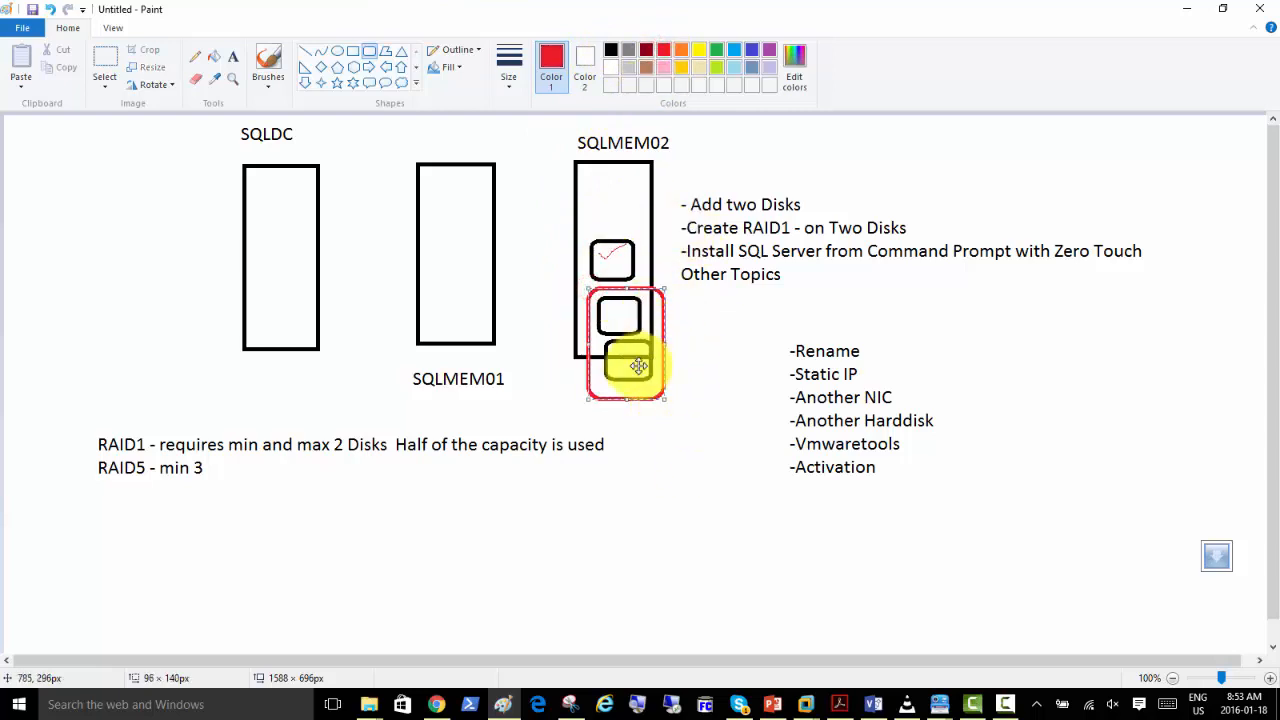
click(628, 63)
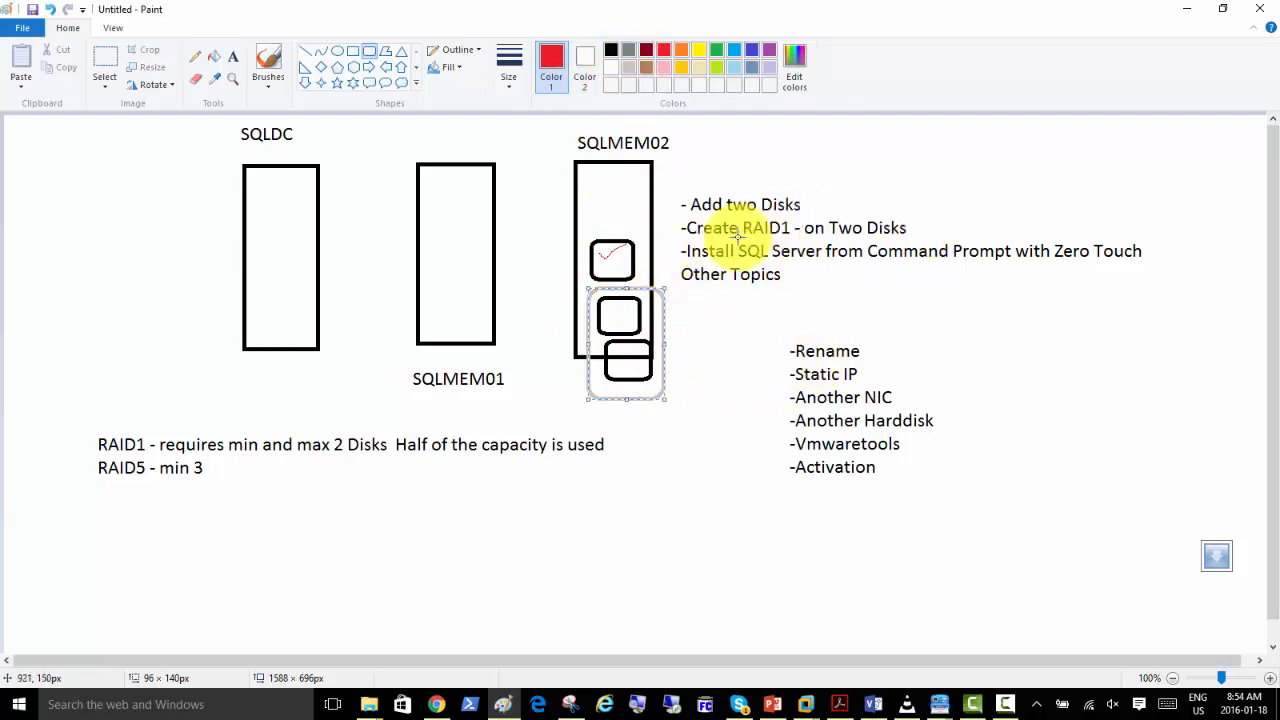
drag(739, 241, 1172, 260)
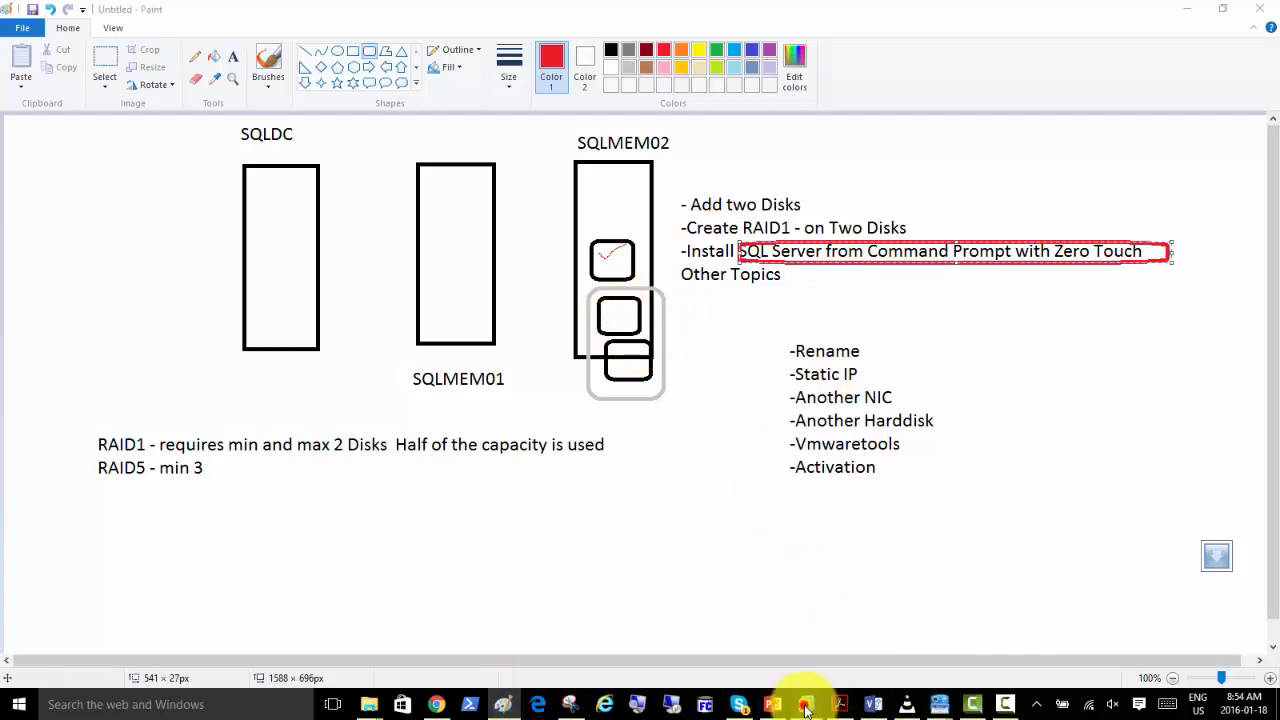
Switch back to VMware and add a new 60 GB SCSI hard disk to the SQLmem02 virtual machine's settings.
mouse_move(806, 700)
click(968, 632)
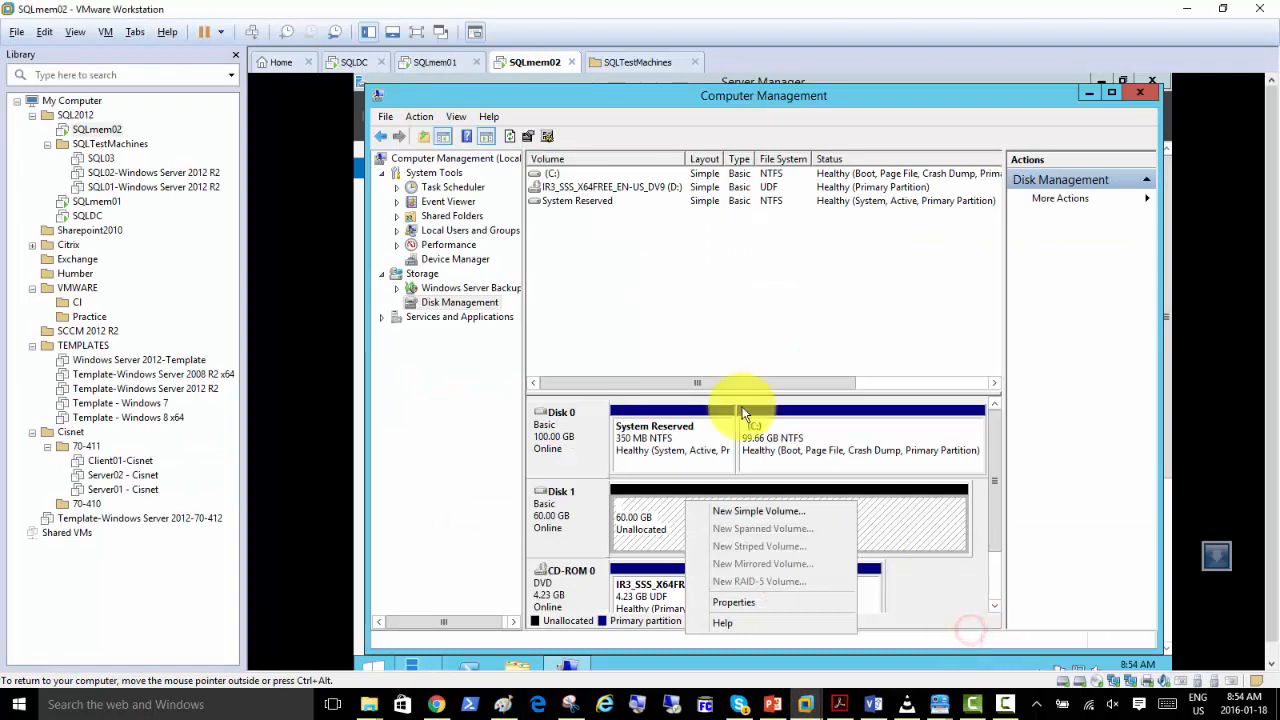
right_click(528, 64)
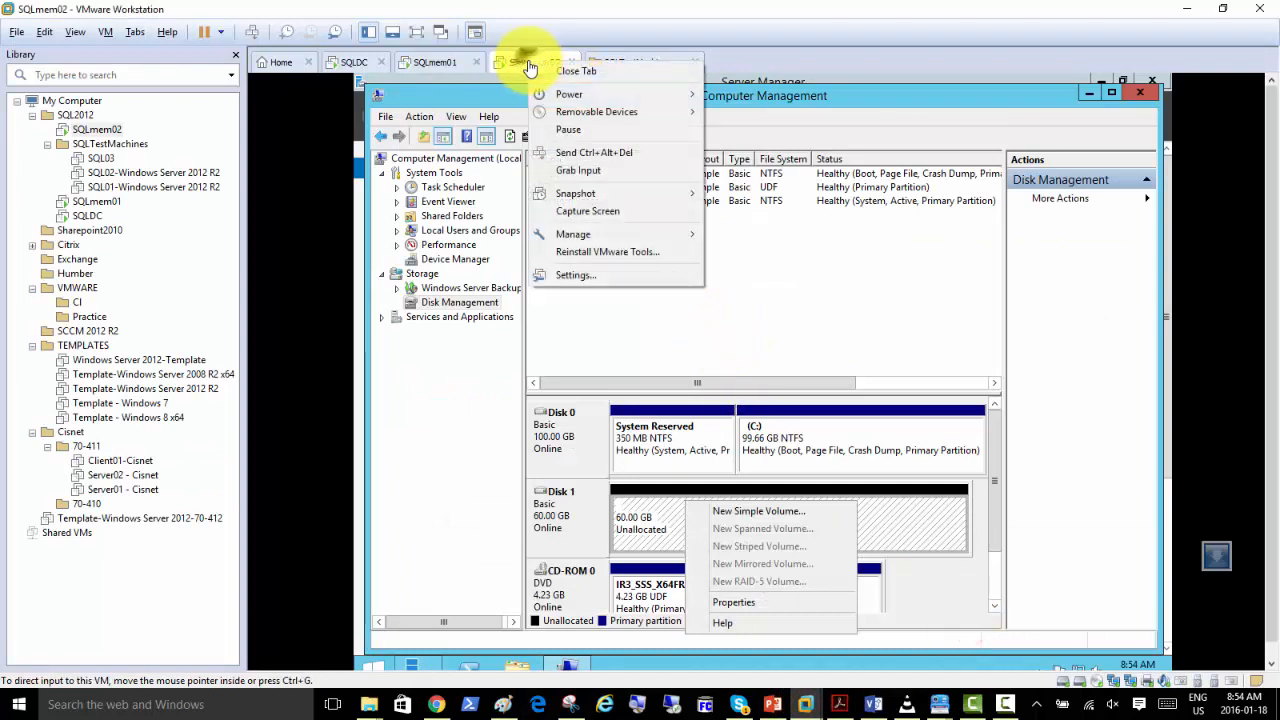
click(584, 273)
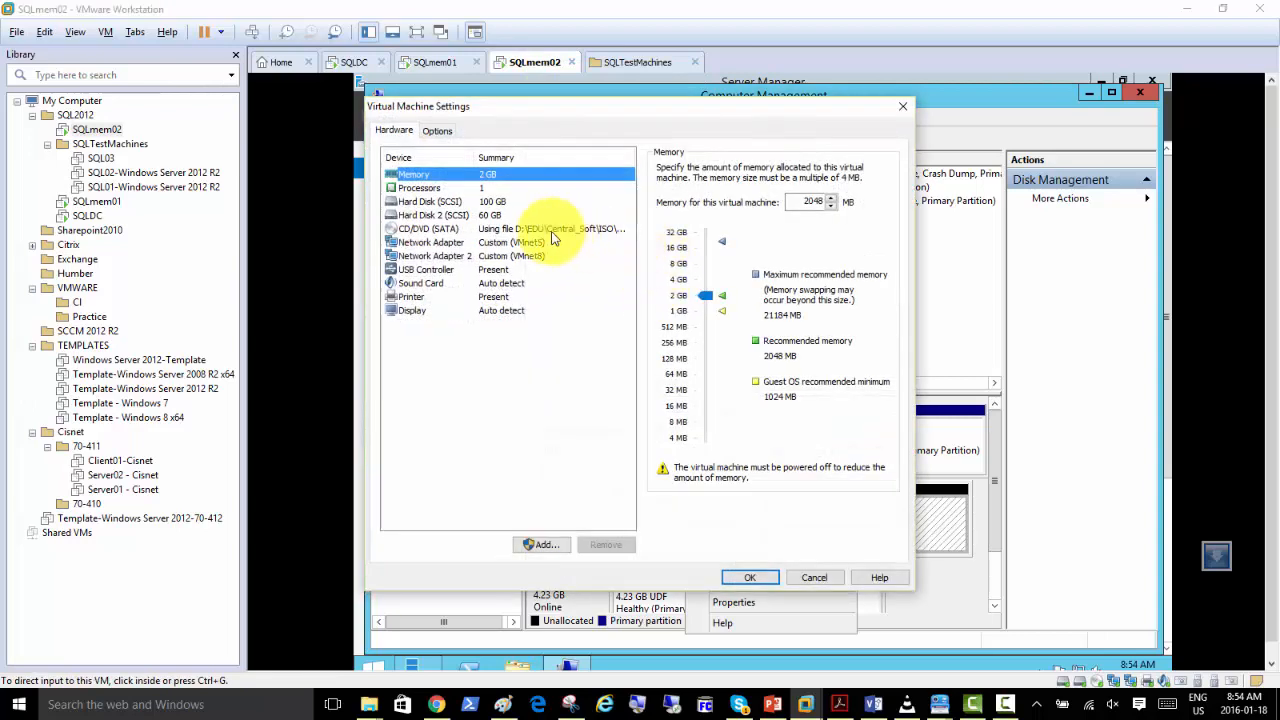
click(549, 546)
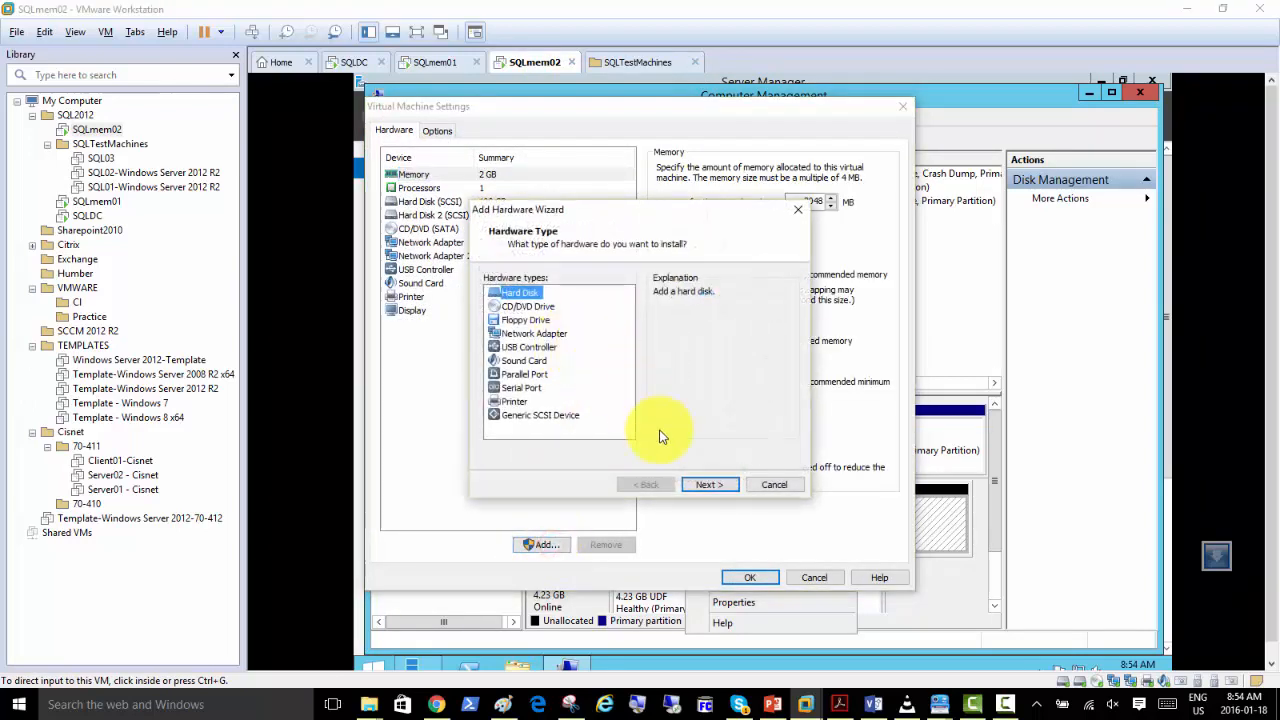
click(708, 485)
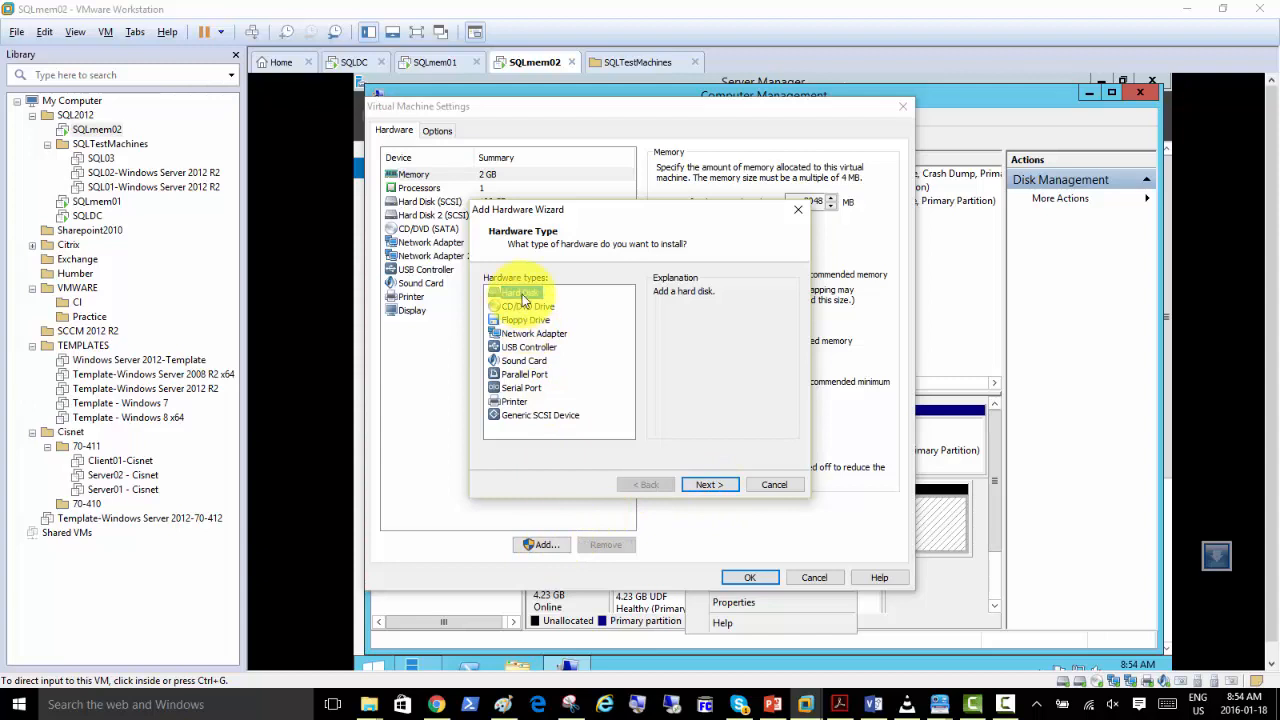
click(710, 485)
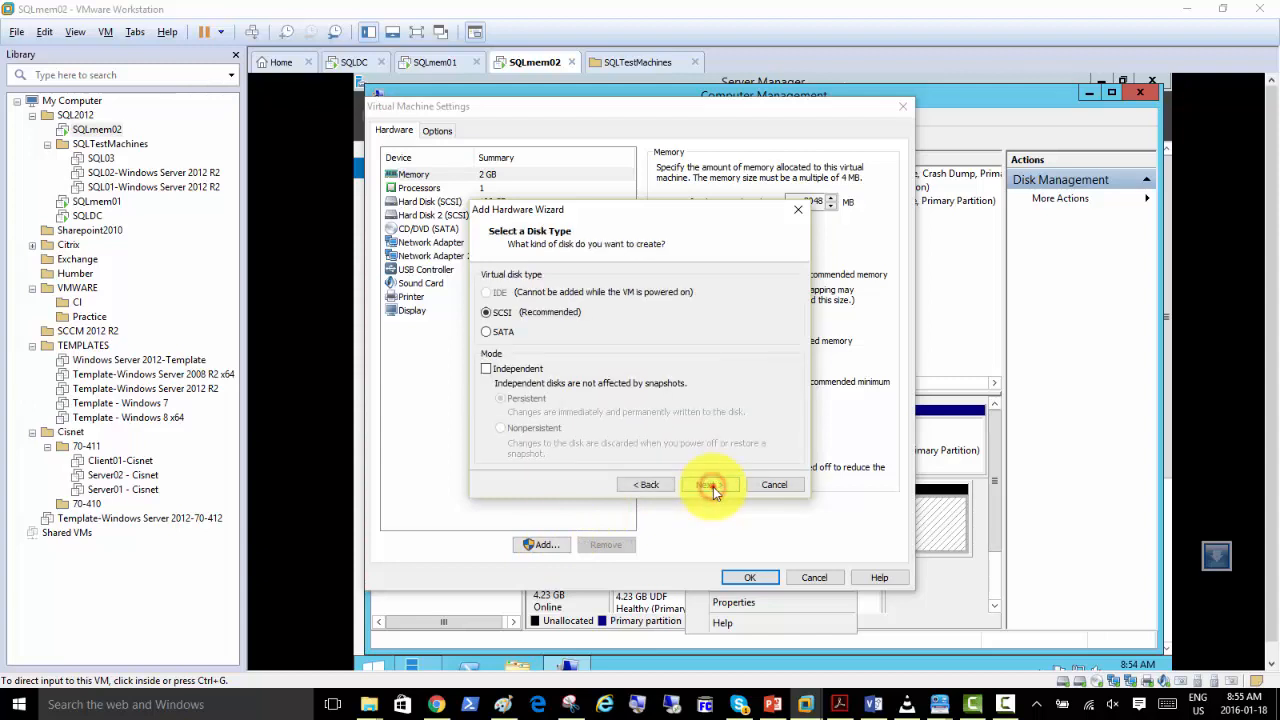
click(712, 485)
click(712, 485)
click(712, 485)
click(712, 485)
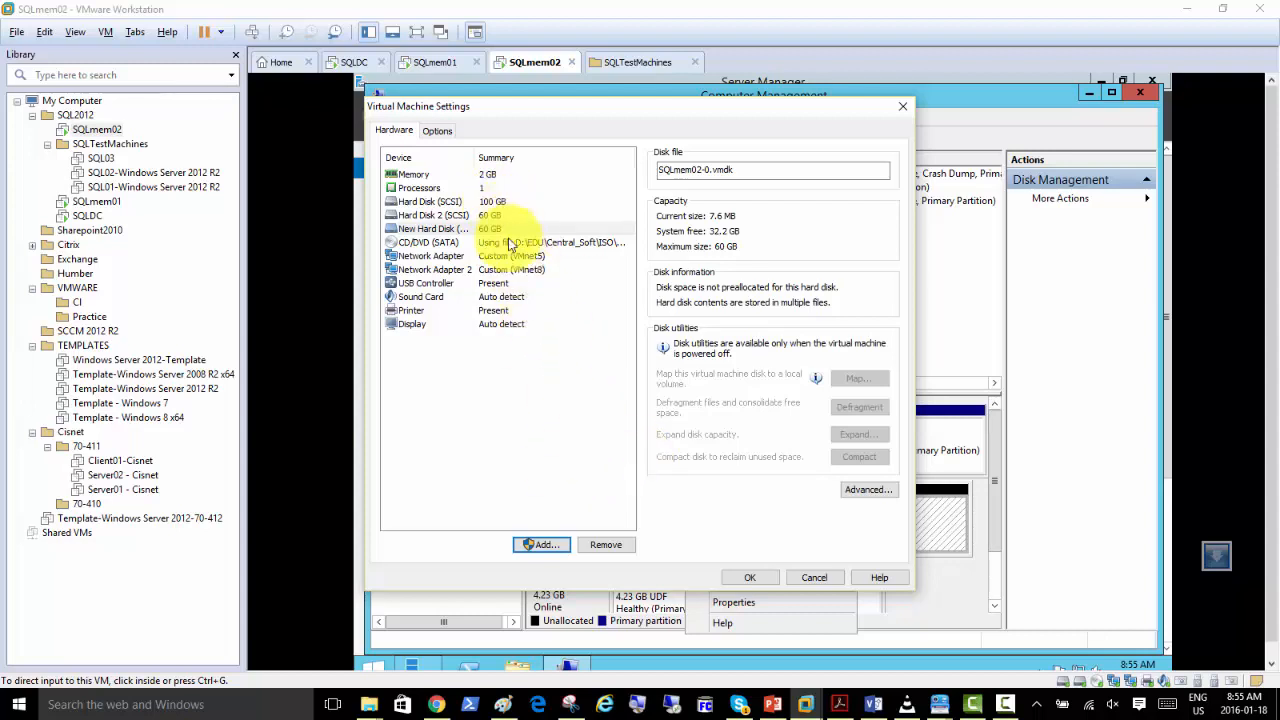
click(748, 576)
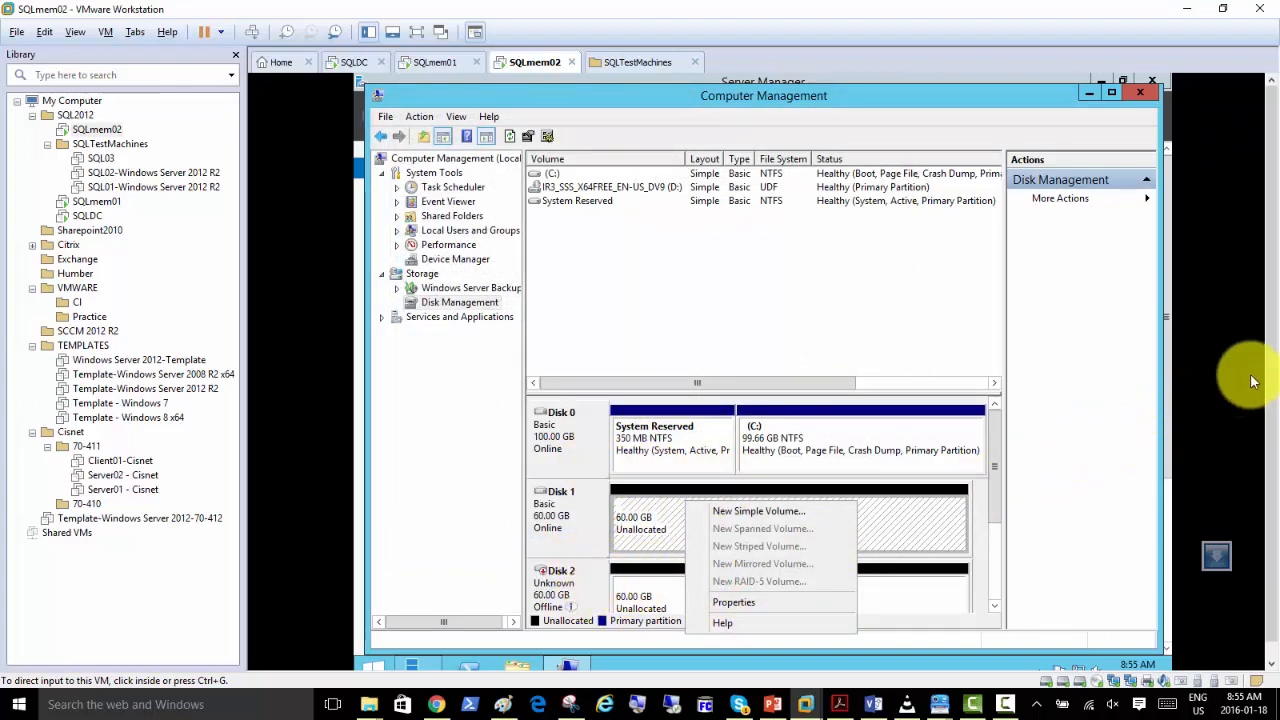
Bring Disk 2 online in Disk Management and initialize it.
drag(1272, 358, 1273, 441)
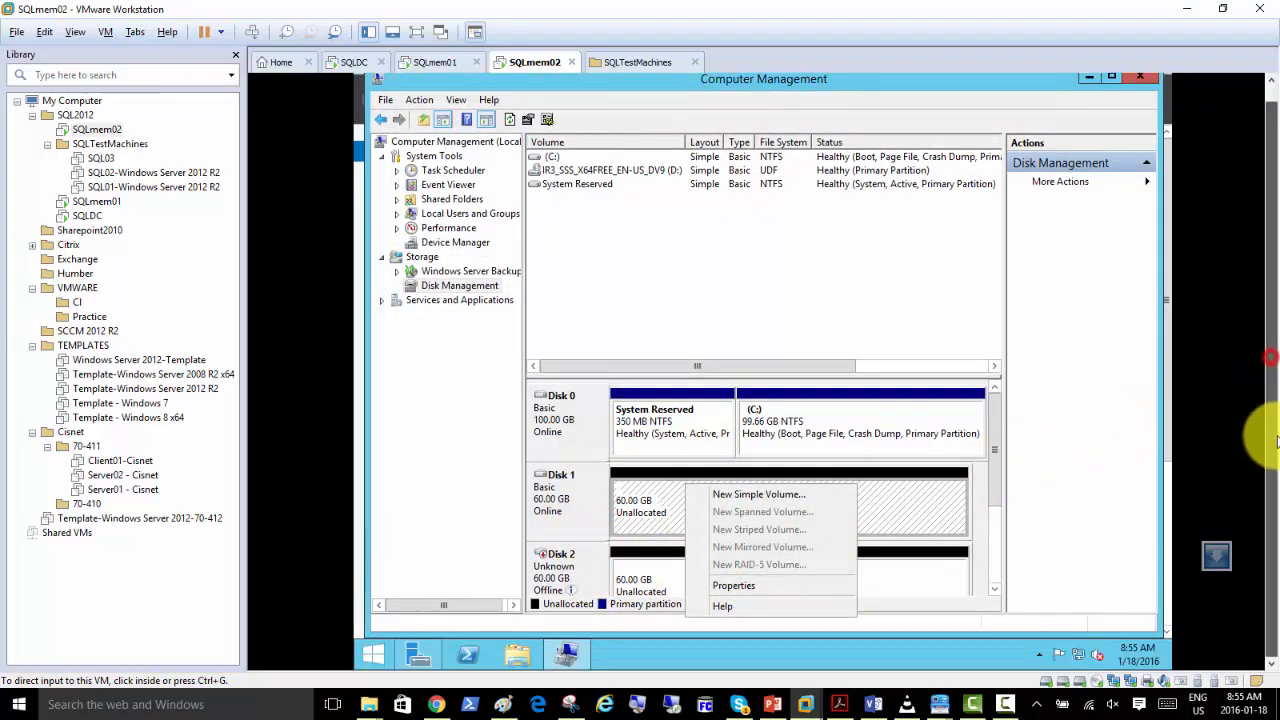
click(903, 569)
click(914, 579)
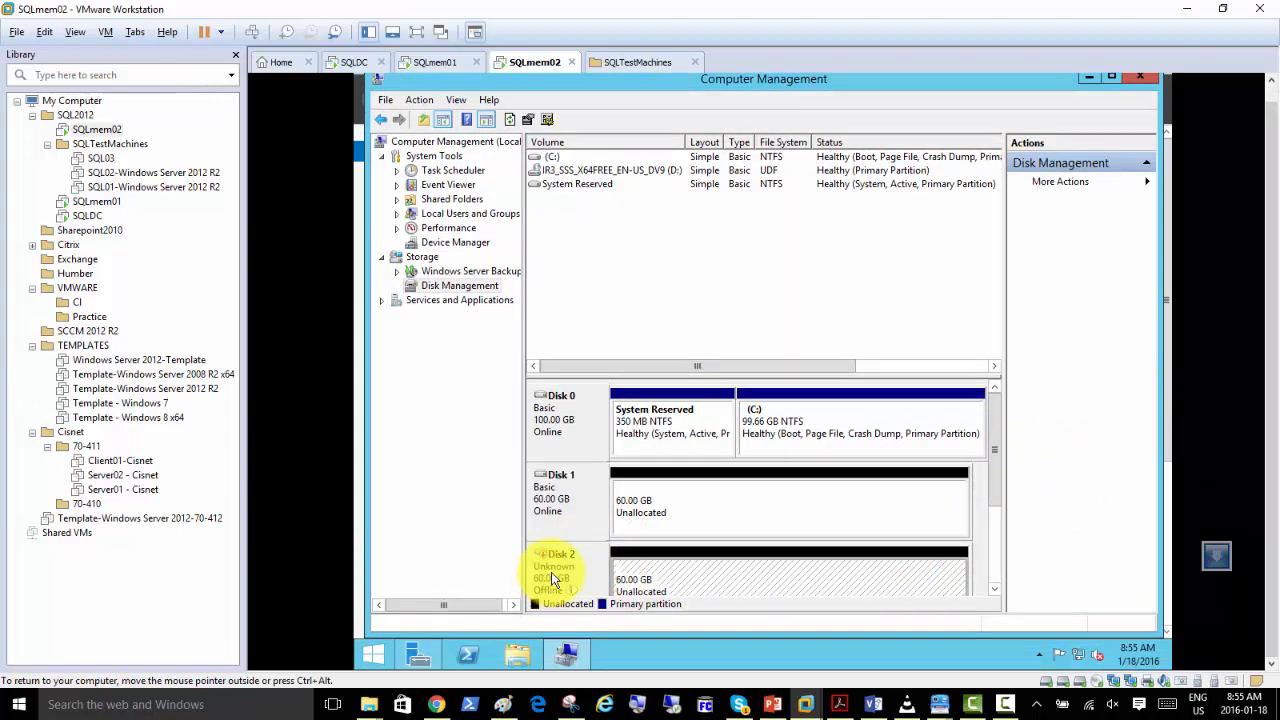
right_click(579, 576)
click(583, 579)
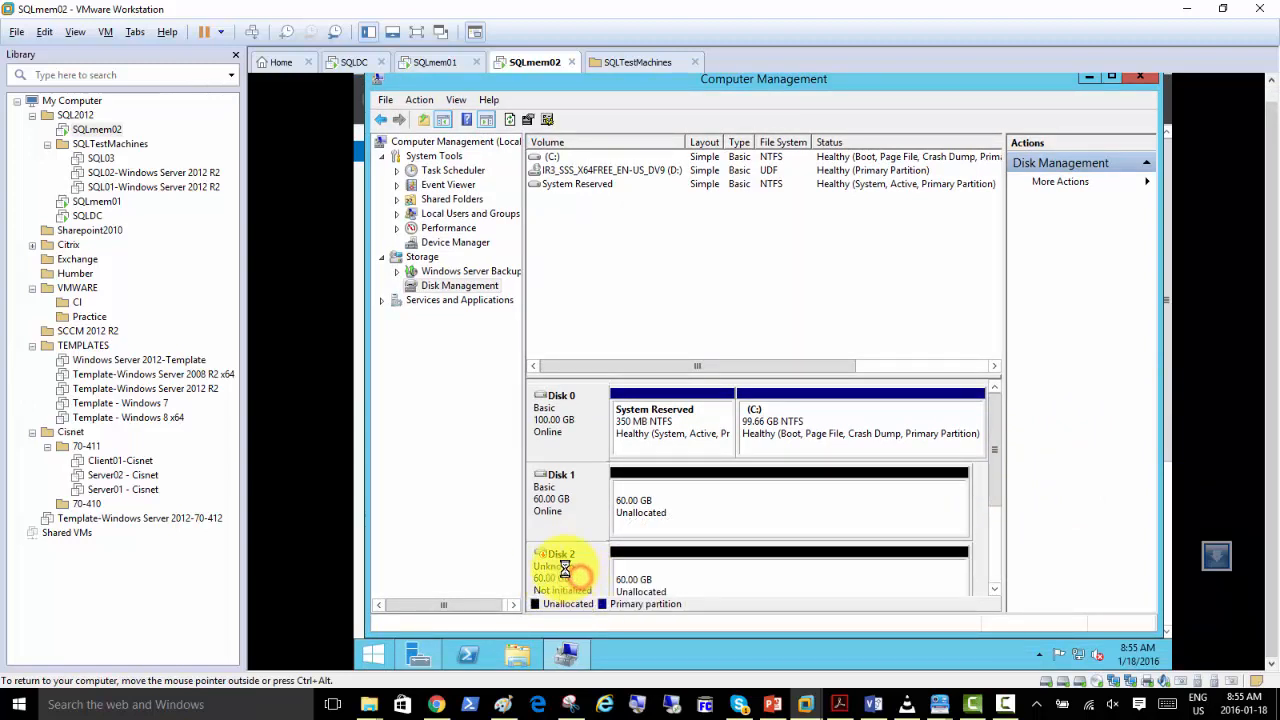
right_click(575, 565)
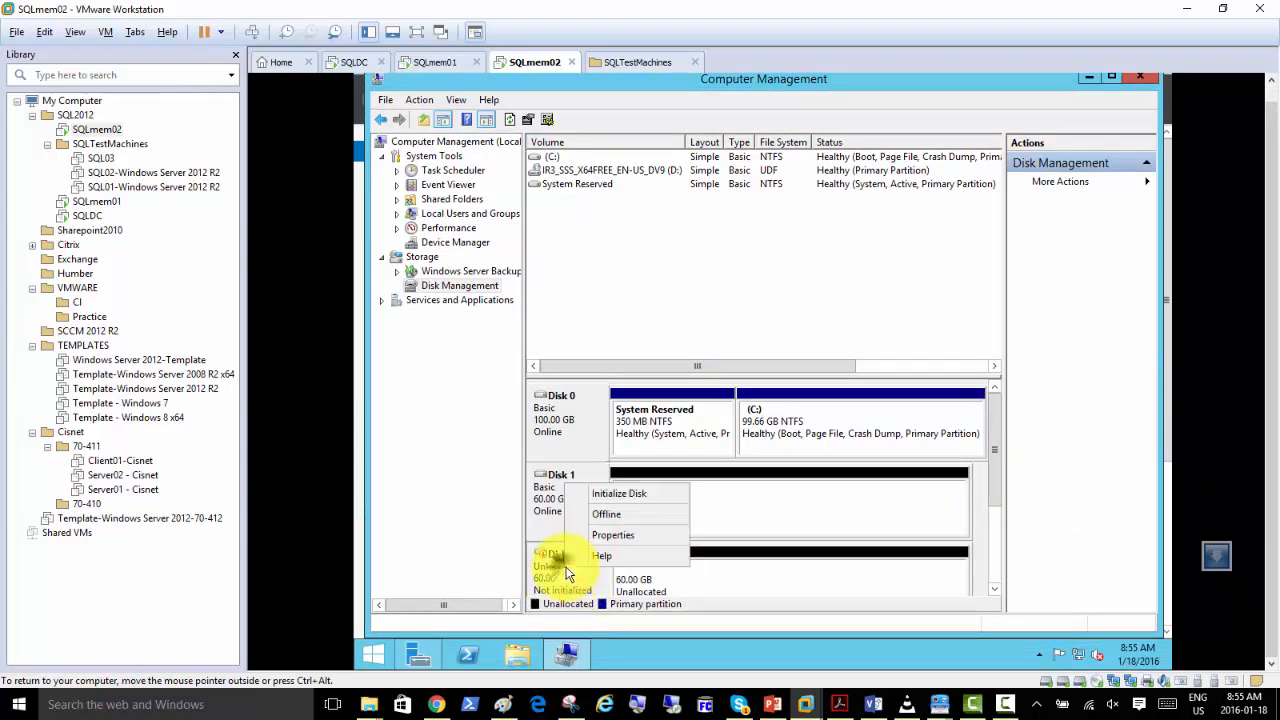
click(621, 495)
click(807, 456)
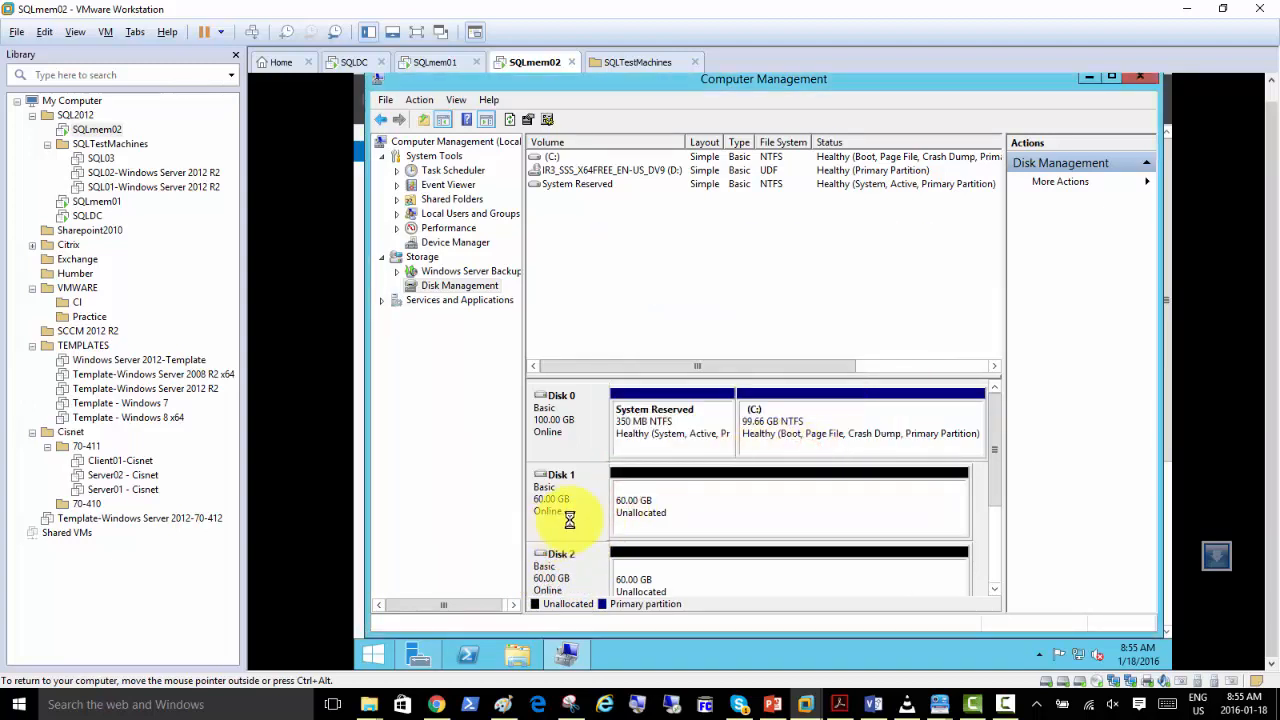
right_click(651, 502)
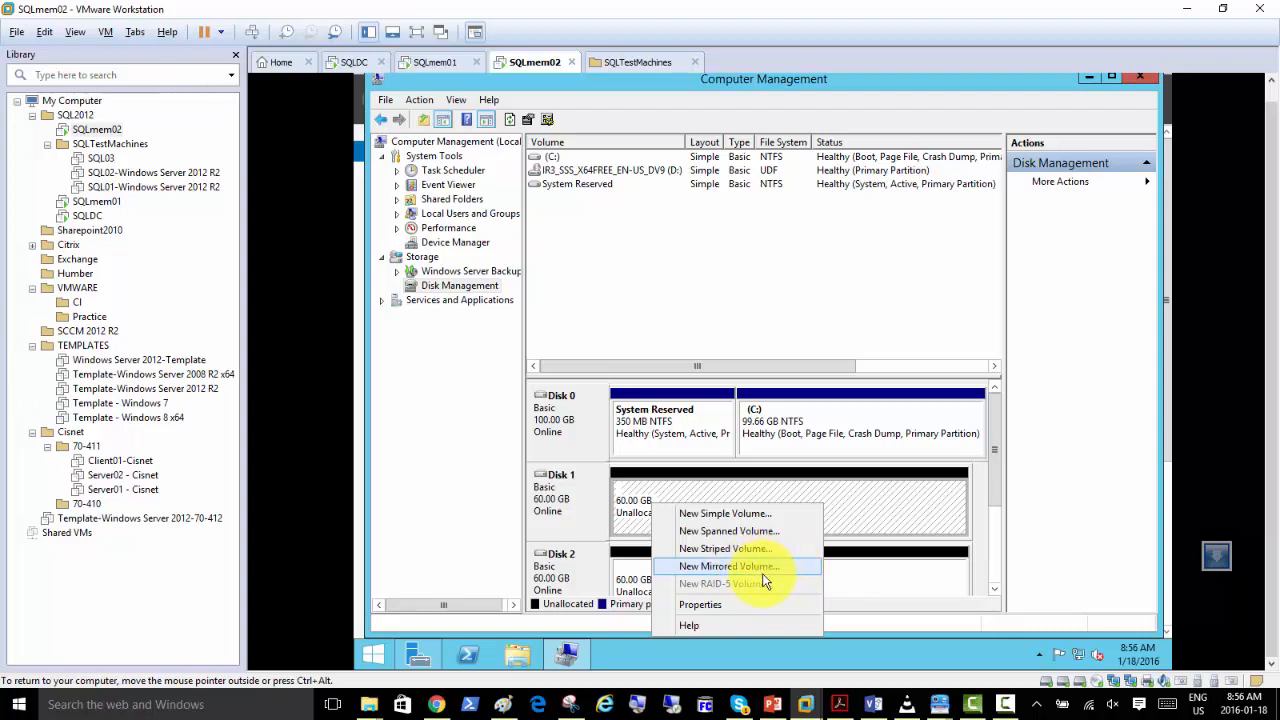
click(880, 515)
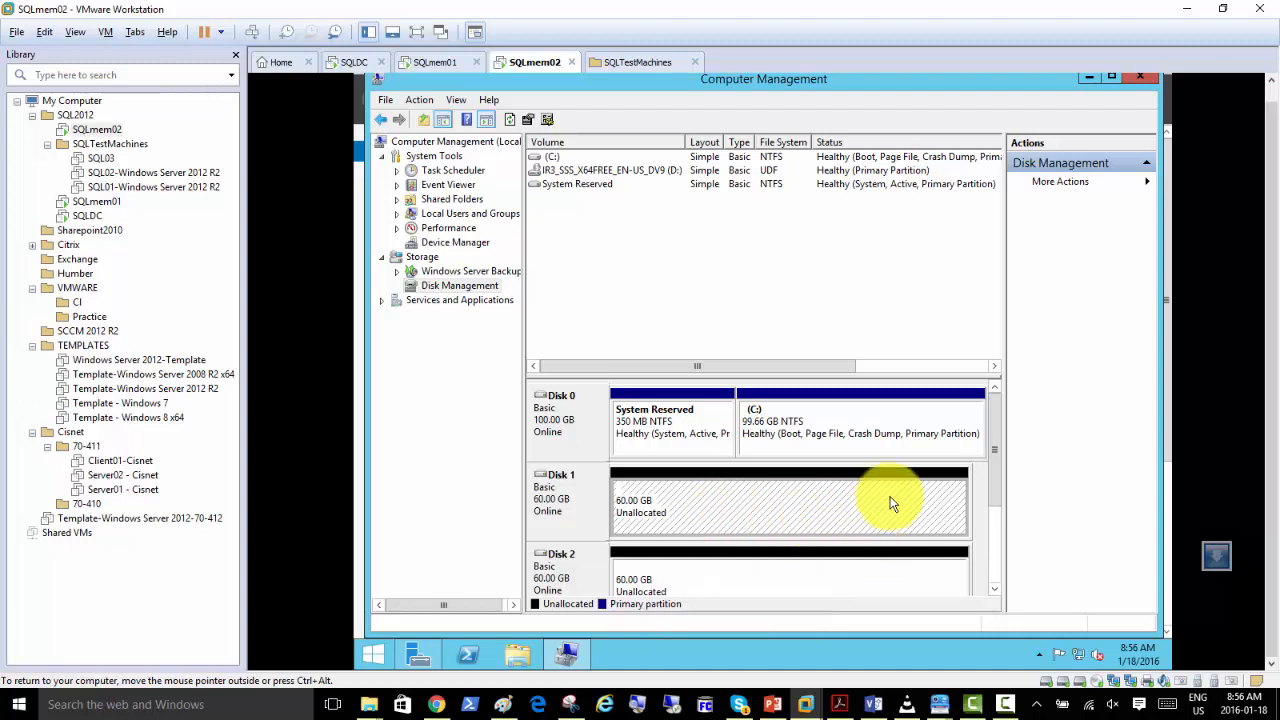
drag(995, 470, 995, 487)
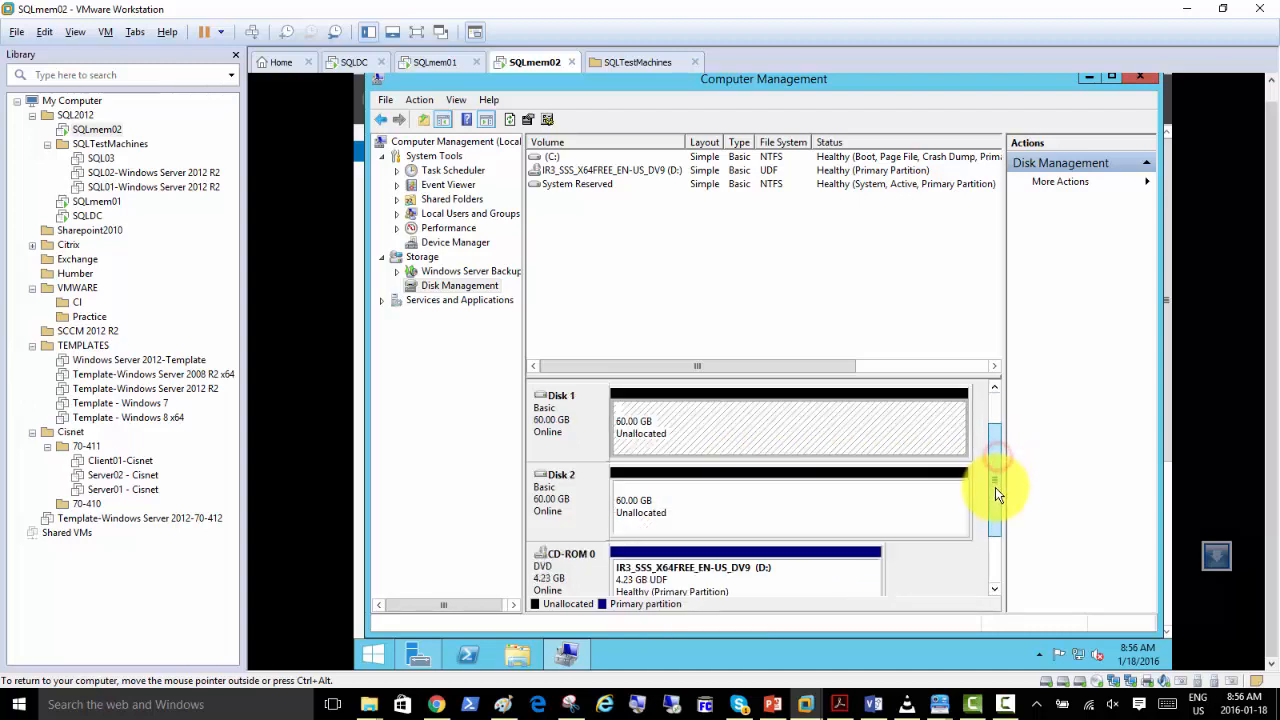
right_click(680, 416)
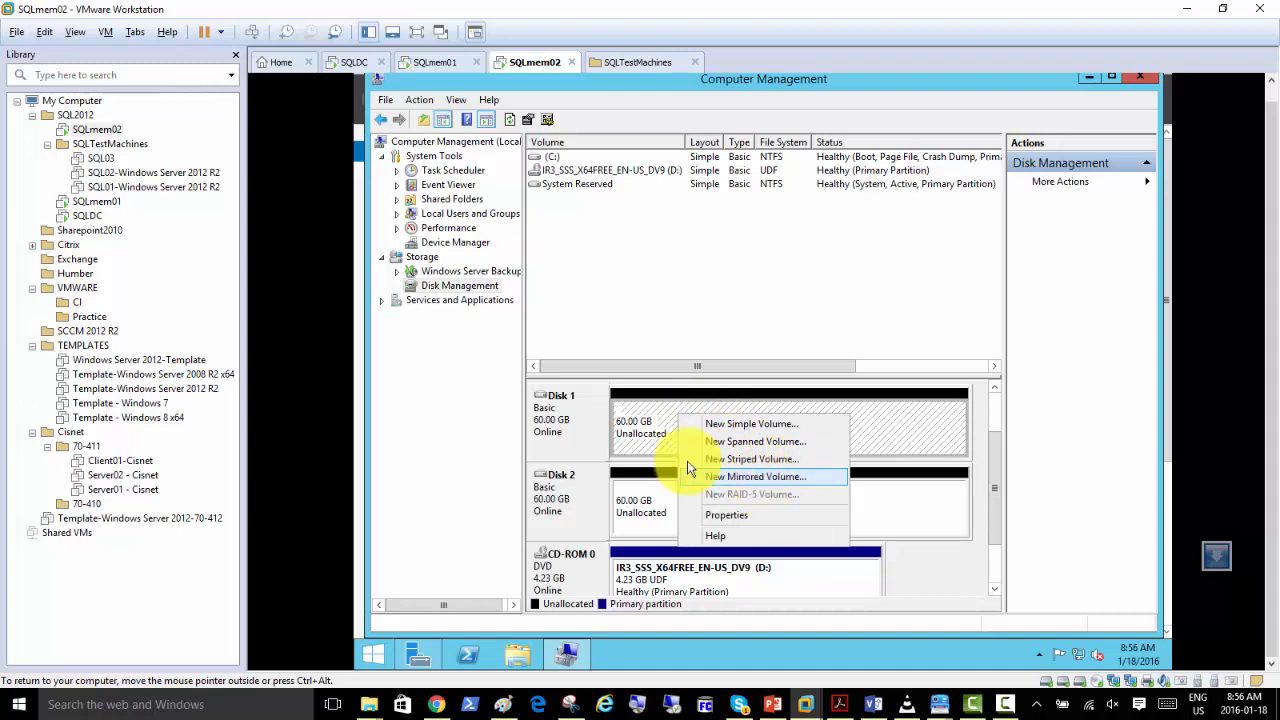
click(643, 429)
Start a new mirrored volume on Disk 1's unallocated space and add Disk 2 to it, keeping 61437 MB of space.
right_click(661, 435)
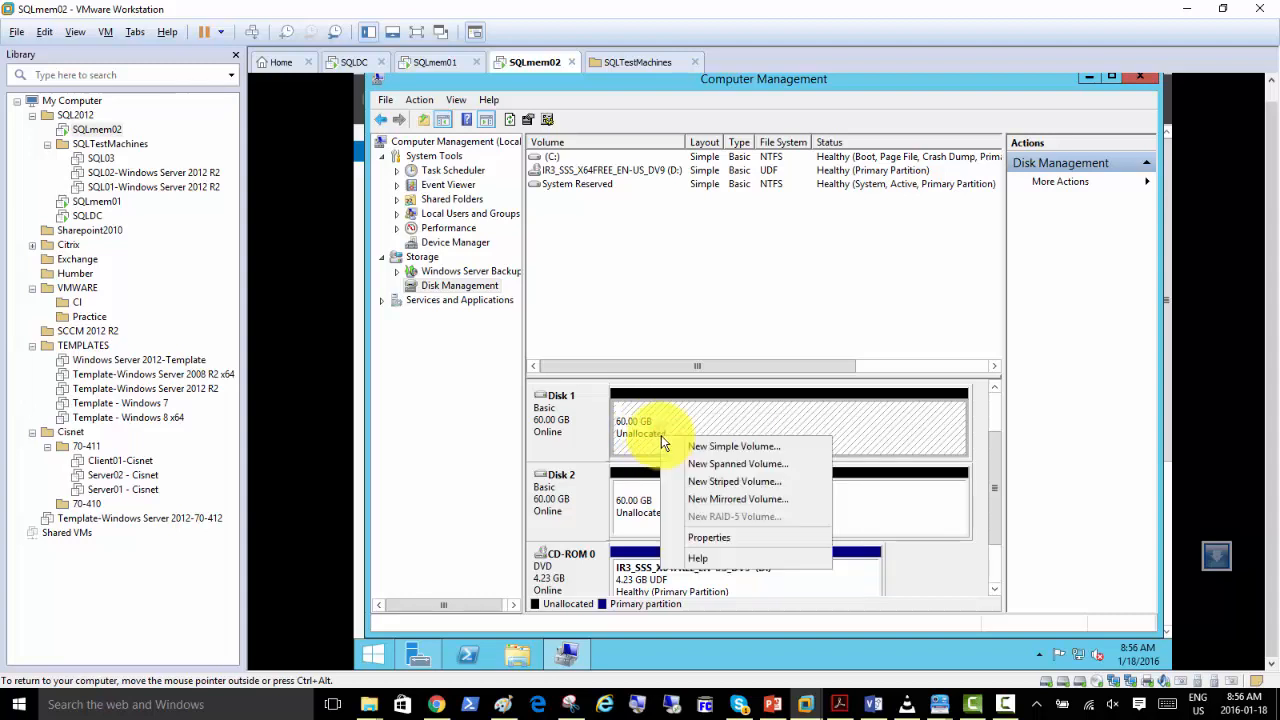
click(741, 499)
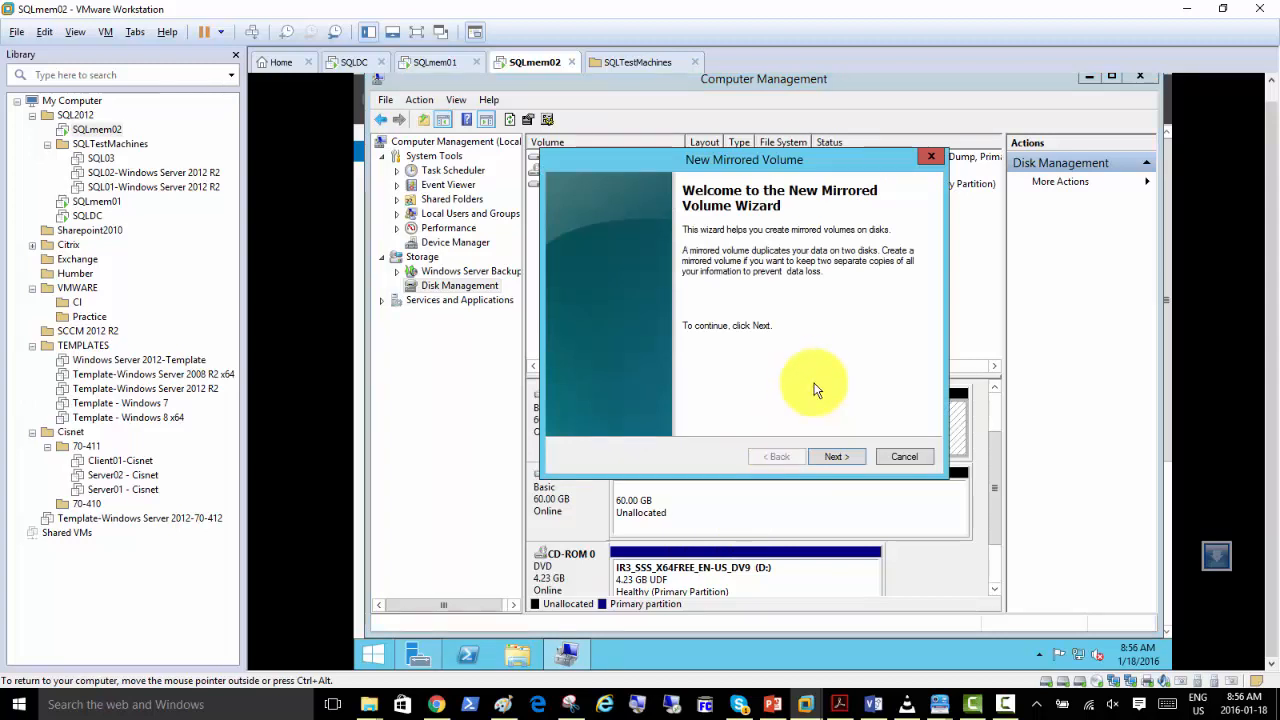
click(840, 456)
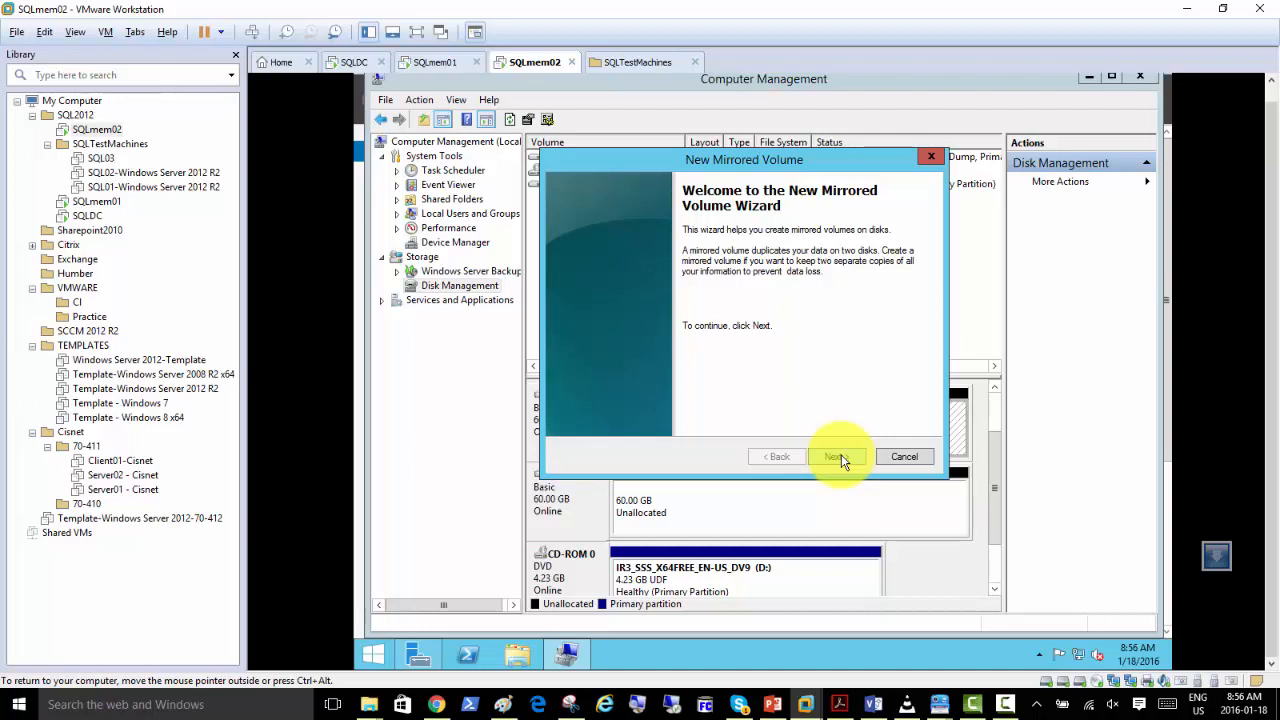
click(841, 456)
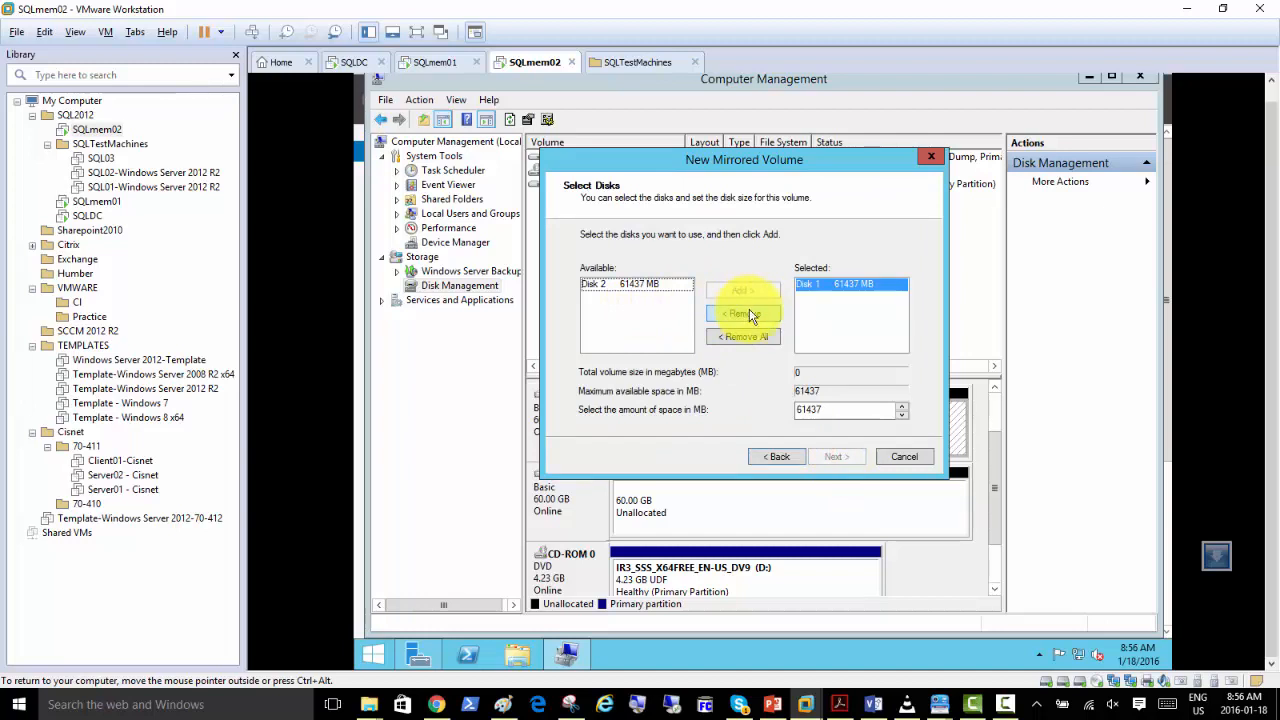
click(632, 284)
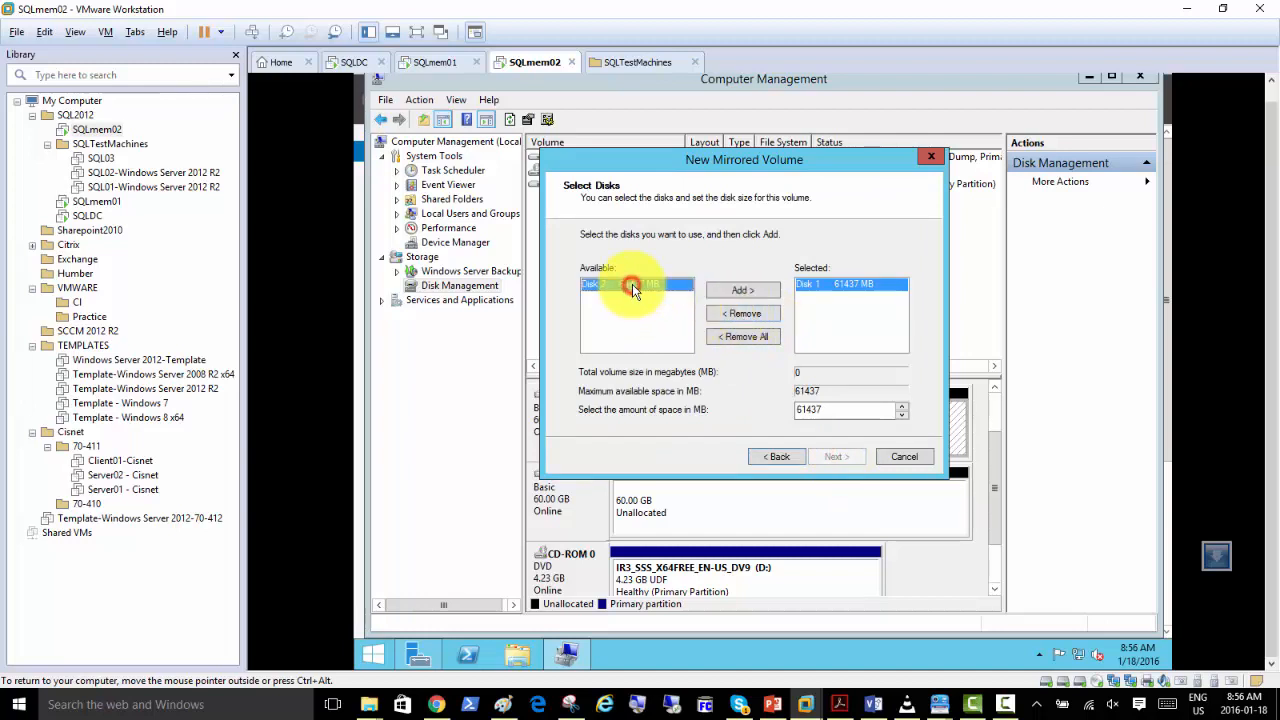
click(740, 290)
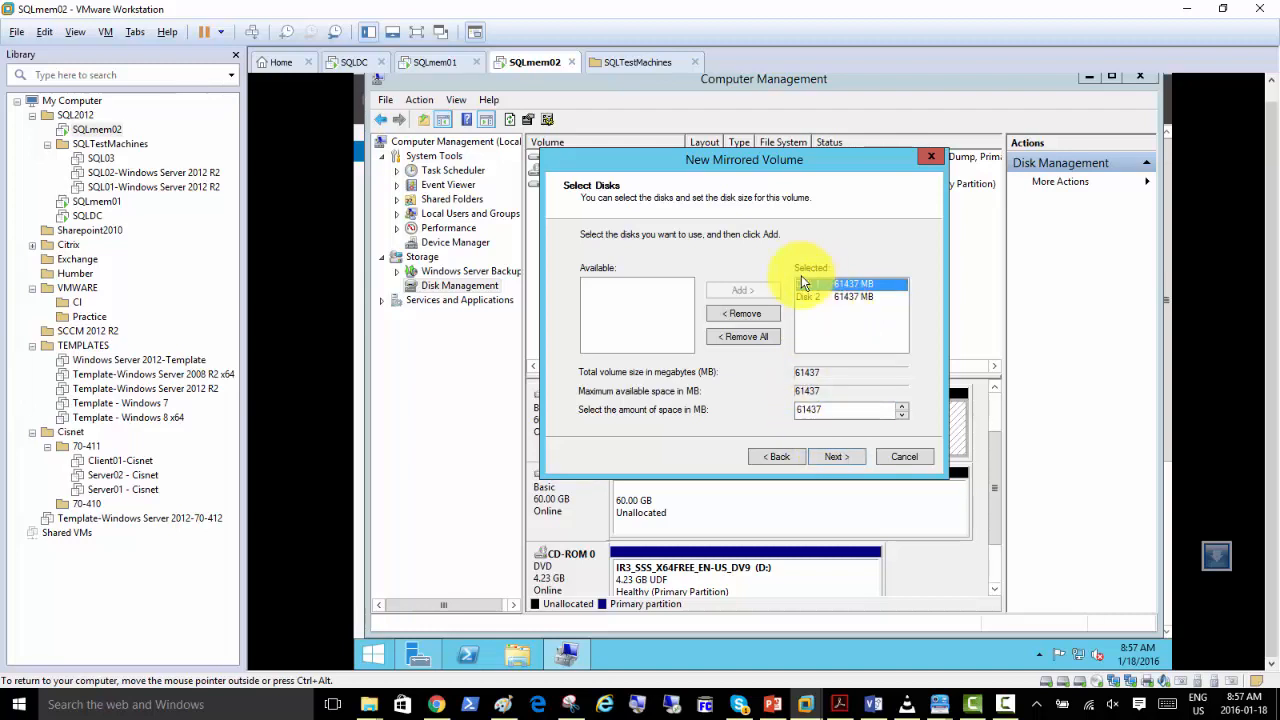
click(838, 460)
click(837, 459)
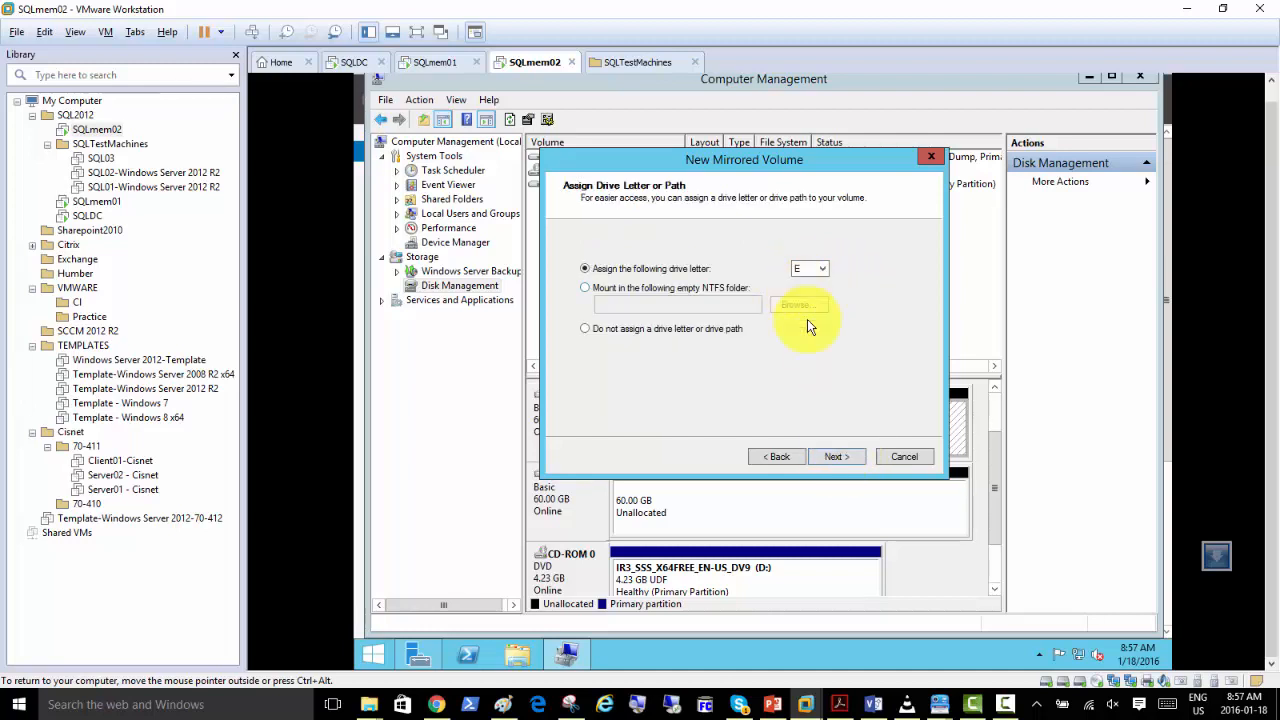
Accept drive letter E and set the volume to an NTFS quick format with the label RAID1.
click(837, 459)
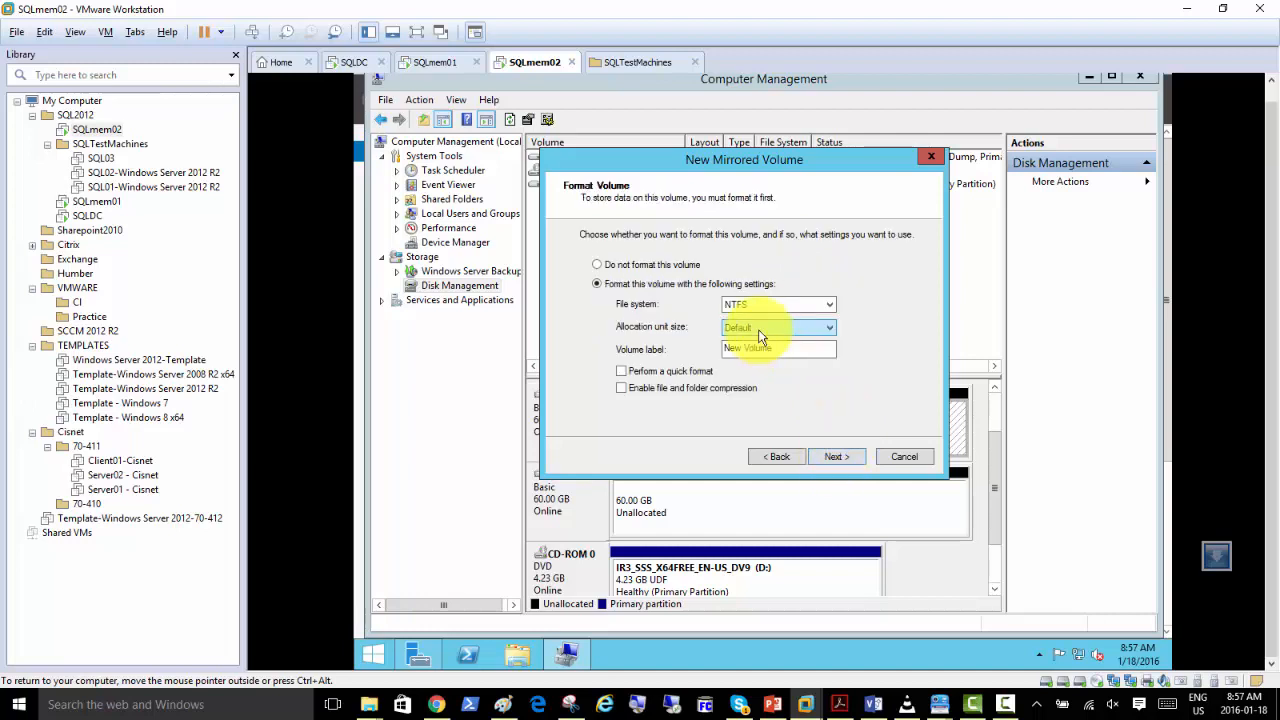
double_click(787, 350)
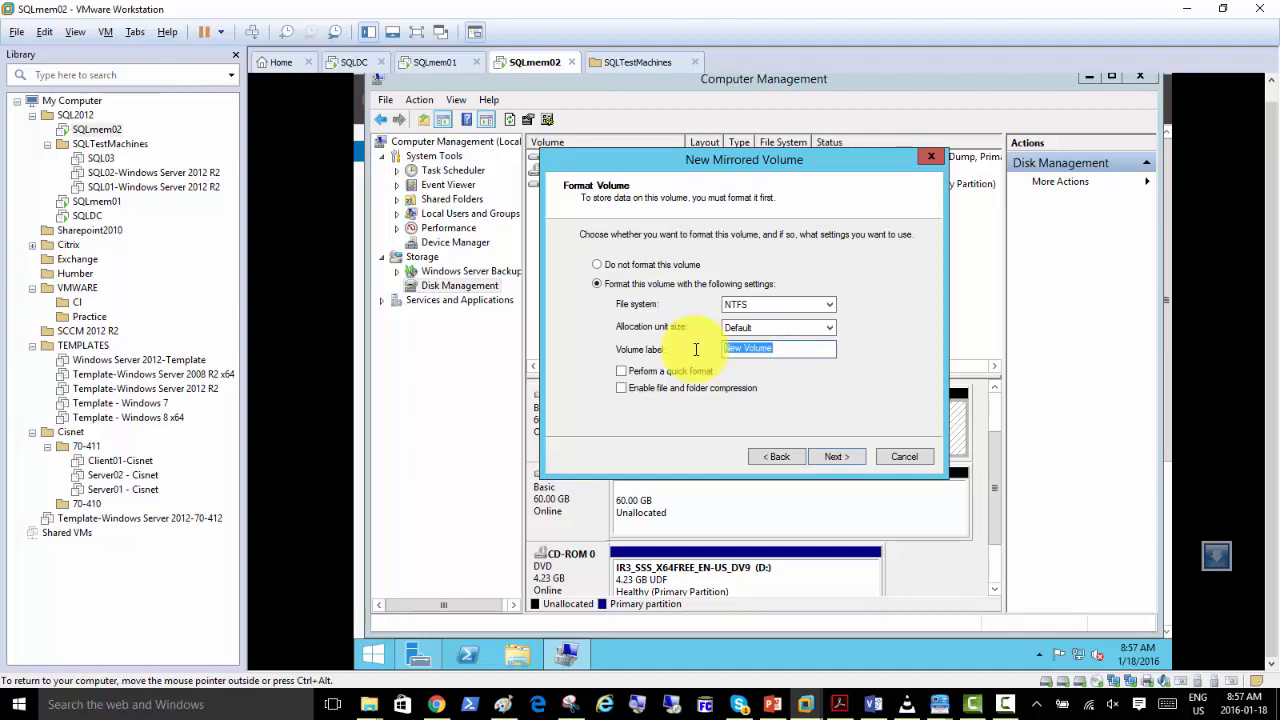
text(RAID1)
click(648, 374)
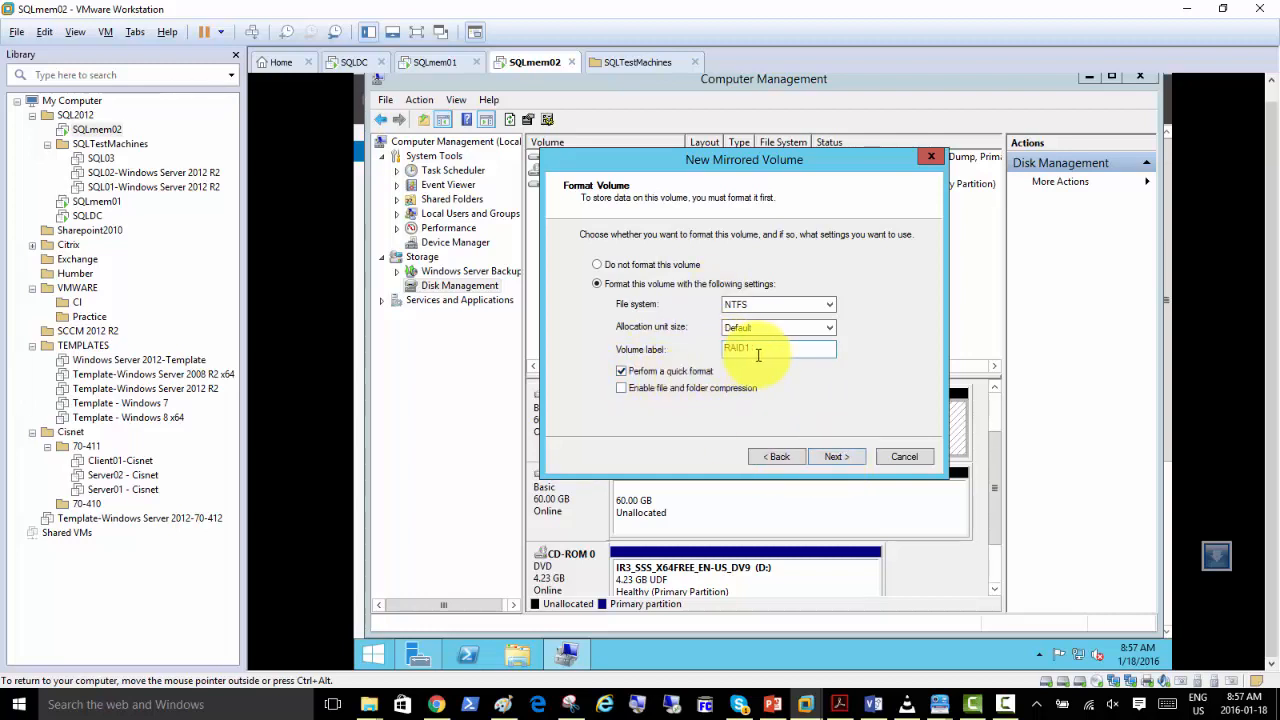
Finish creating the mirrored volume and accept converting the basic disks to dynamic disks.
click(835, 462)
click(838, 462)
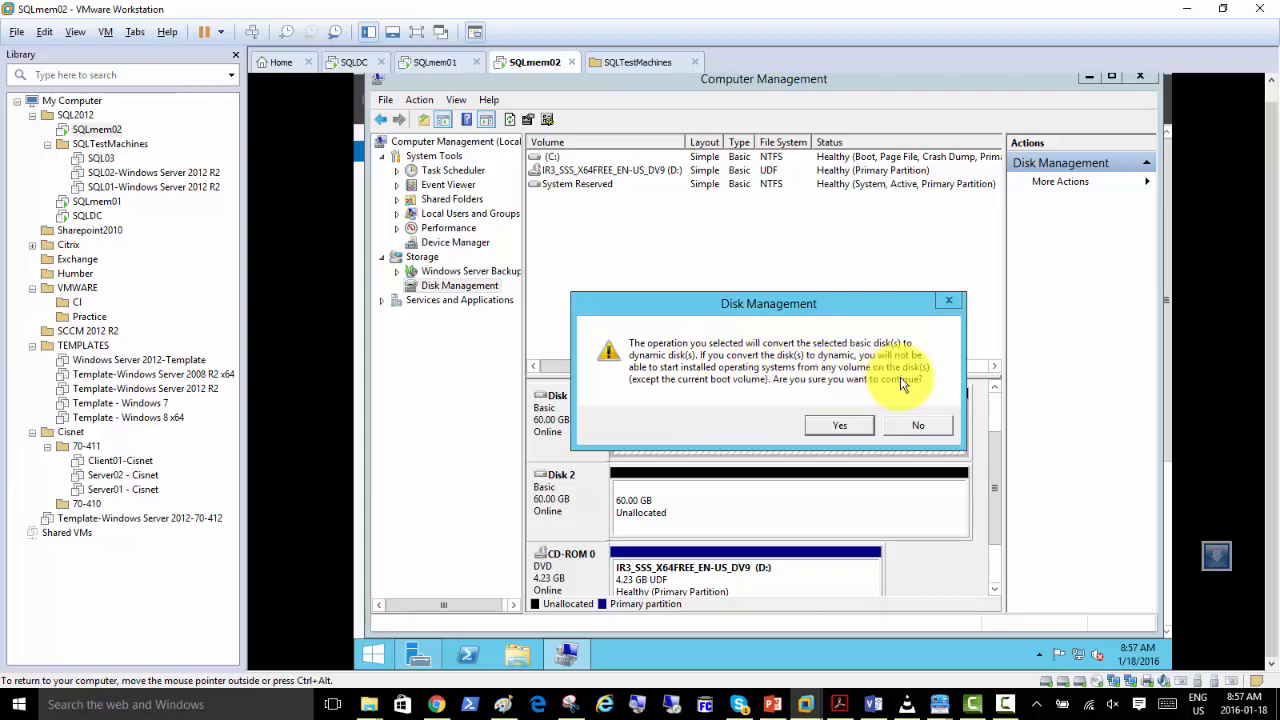
click(830, 428)
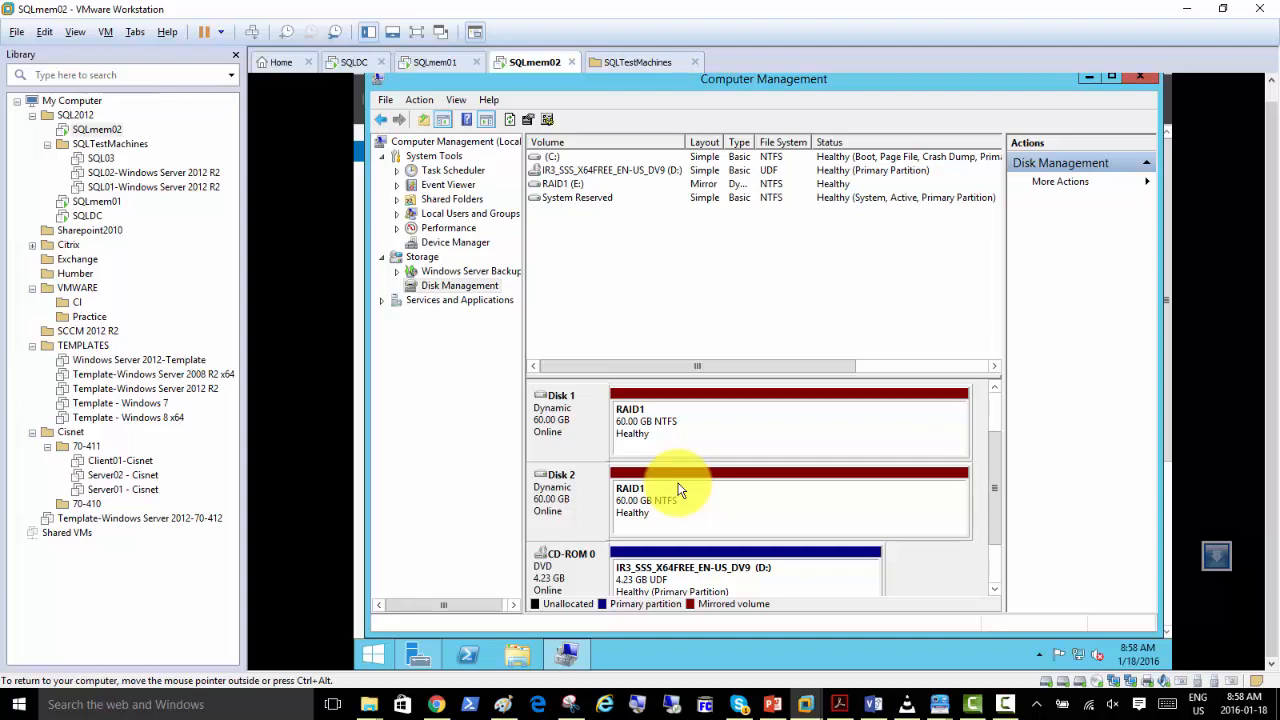
Open the RAID1 (E:) drive in File Explorer and create a folder named TestFolder on it.
click(573, 189)
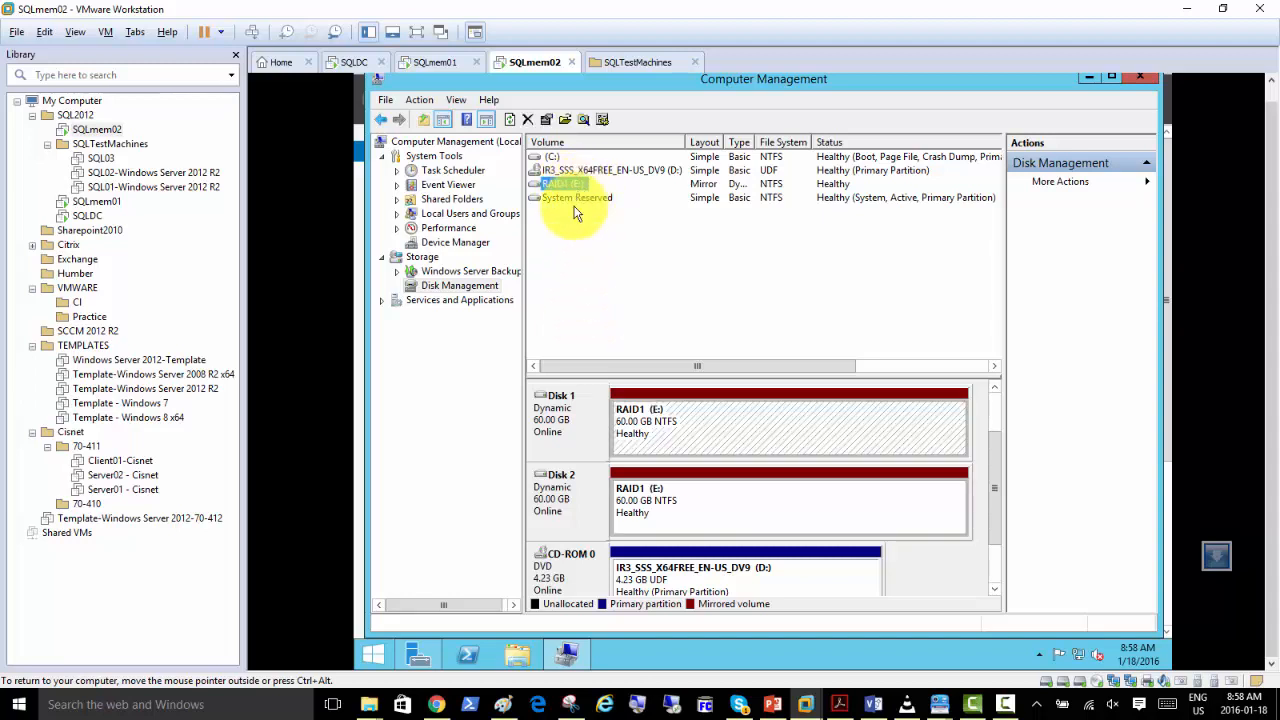
click(515, 655)
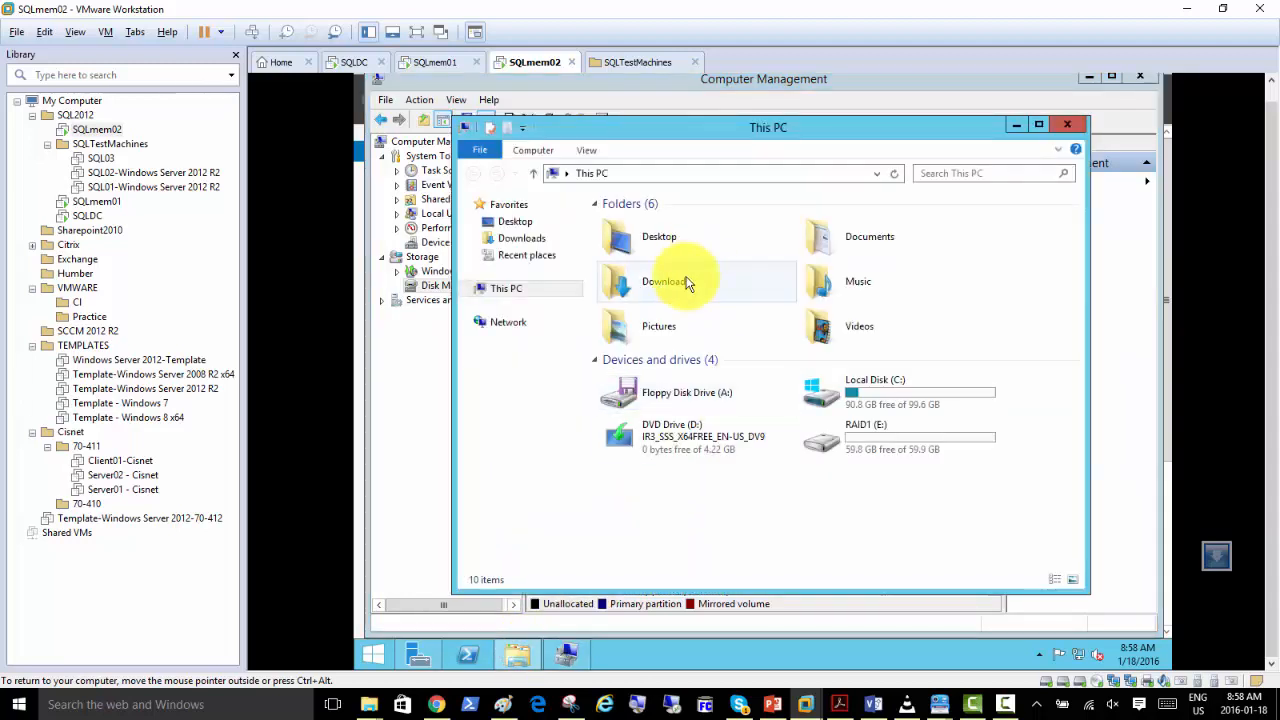
mouse_move(875, 453)
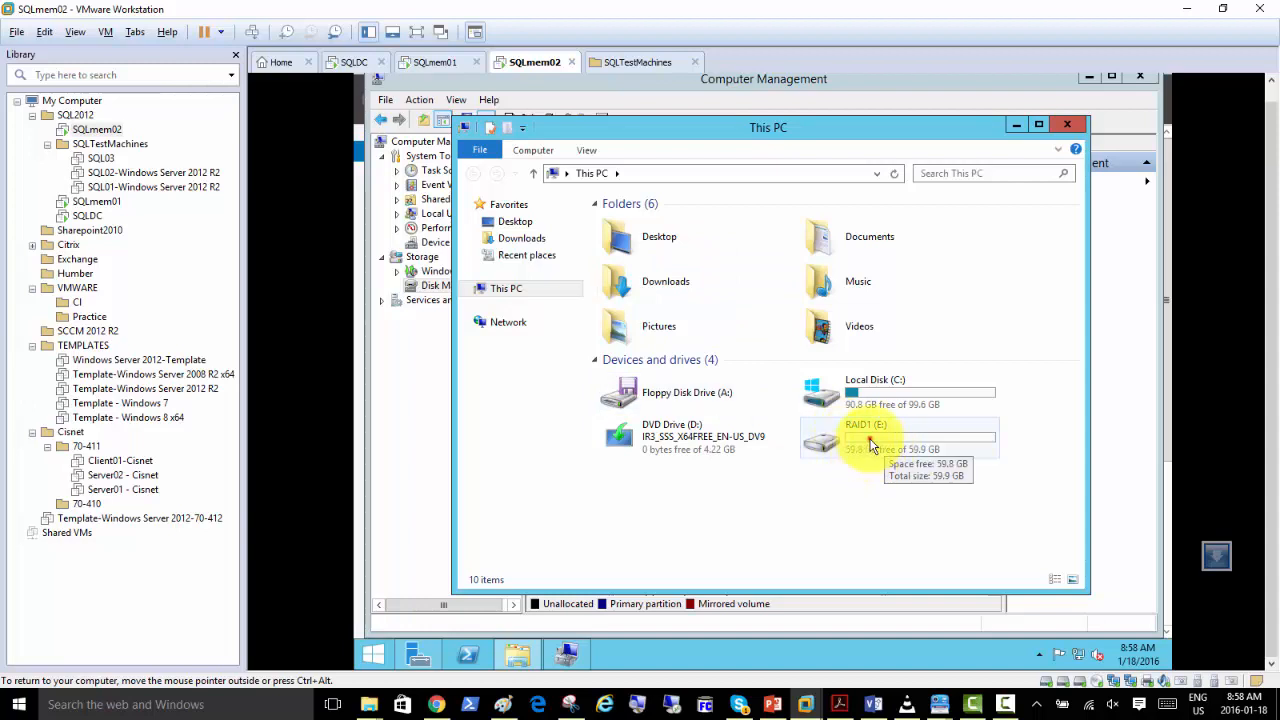
double_click(870, 443)
right_click(658, 245)
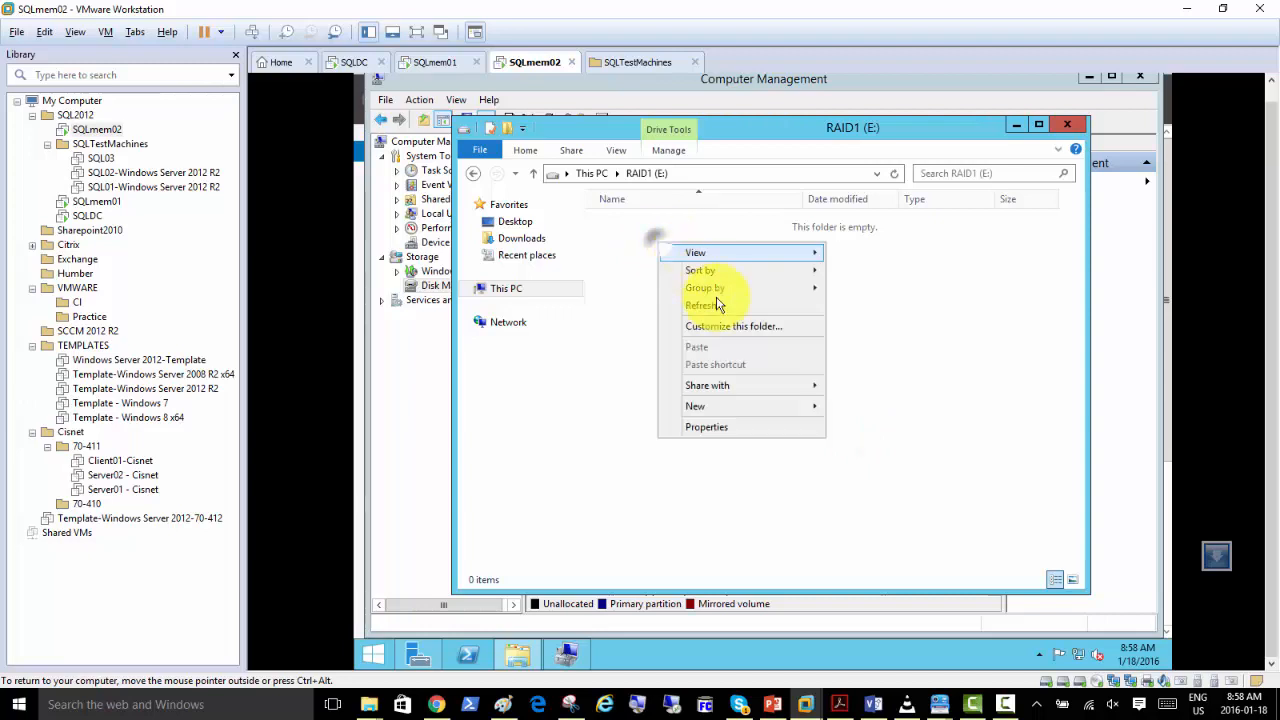
mouse_move(770, 415)
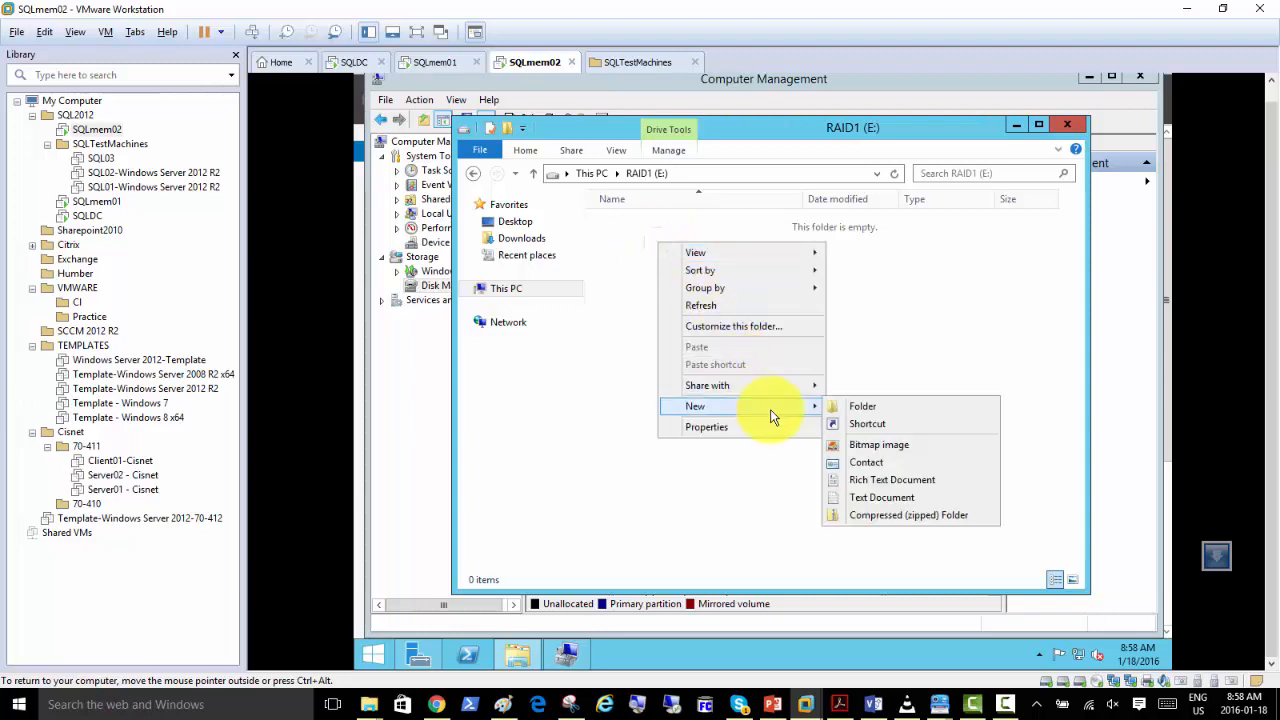
click(874, 410)
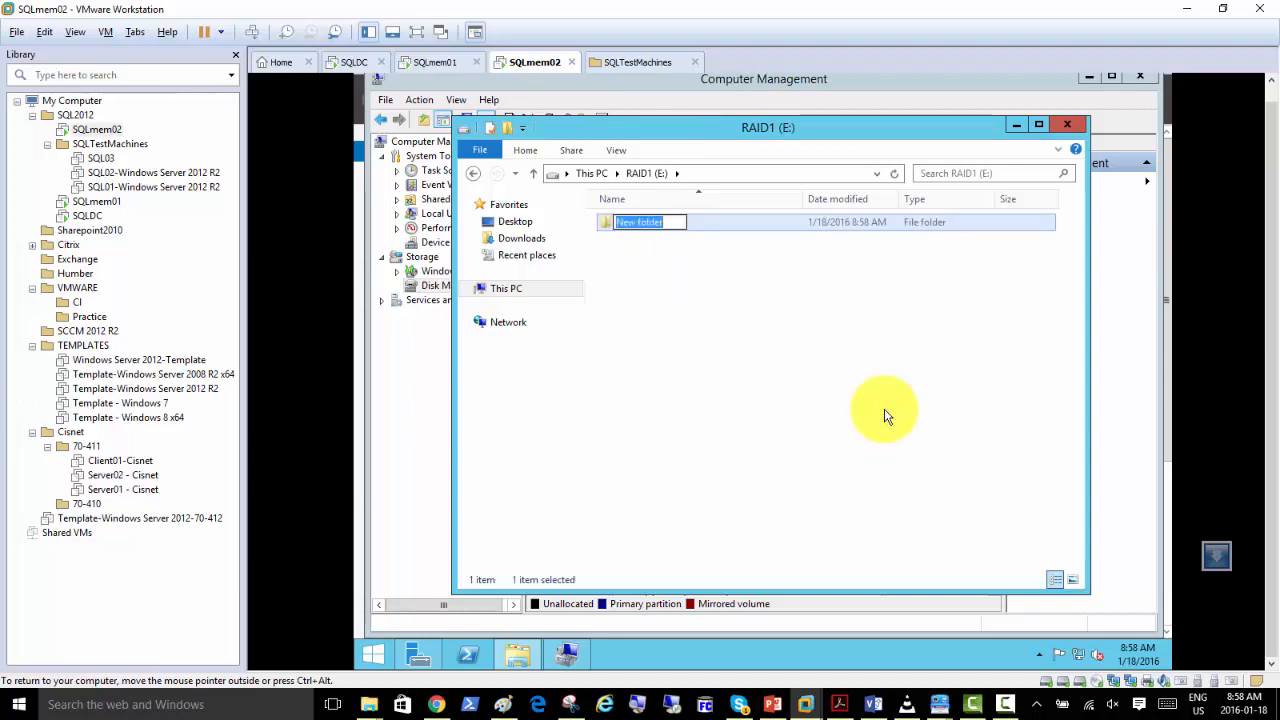
text(TestFolder)
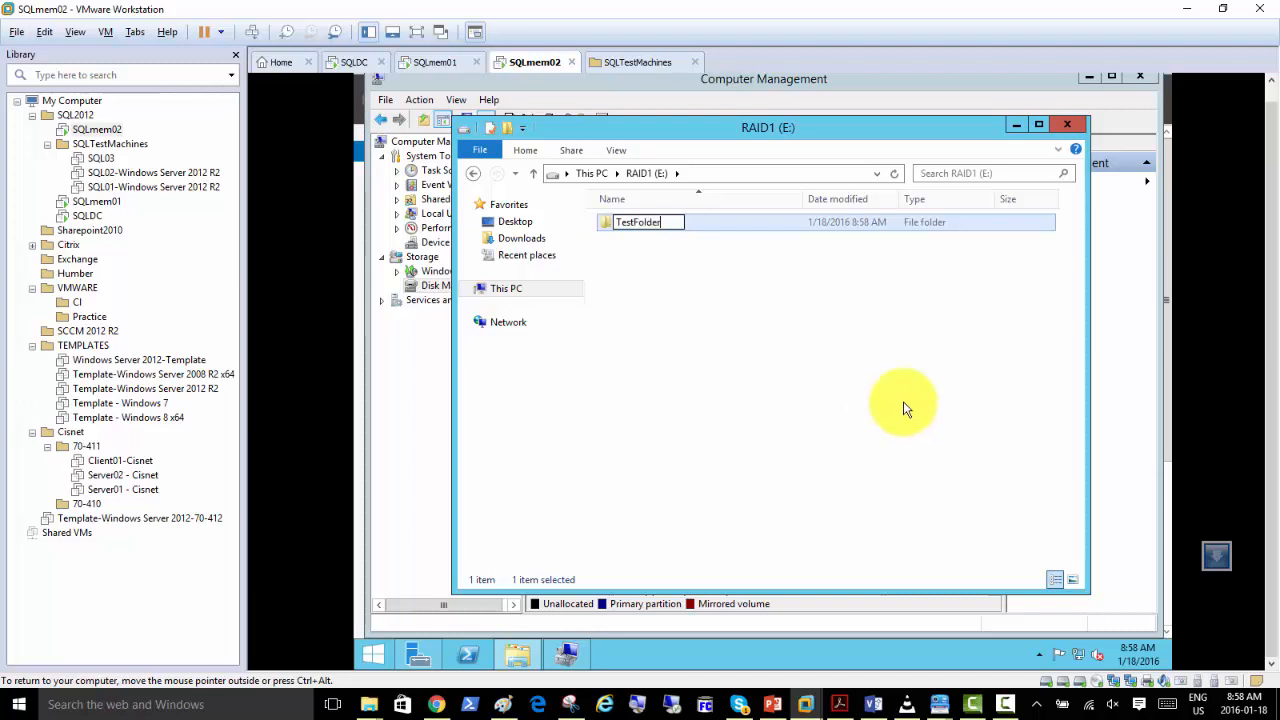
click(787, 368)
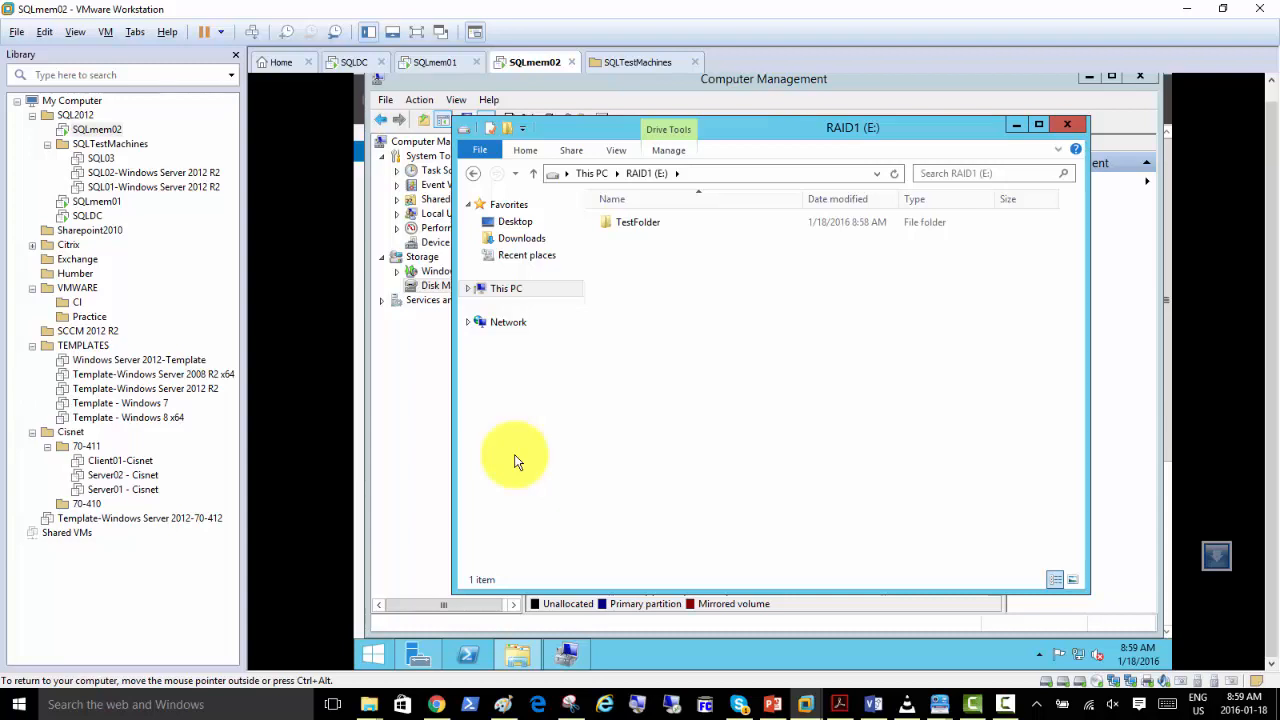
click(684, 367)
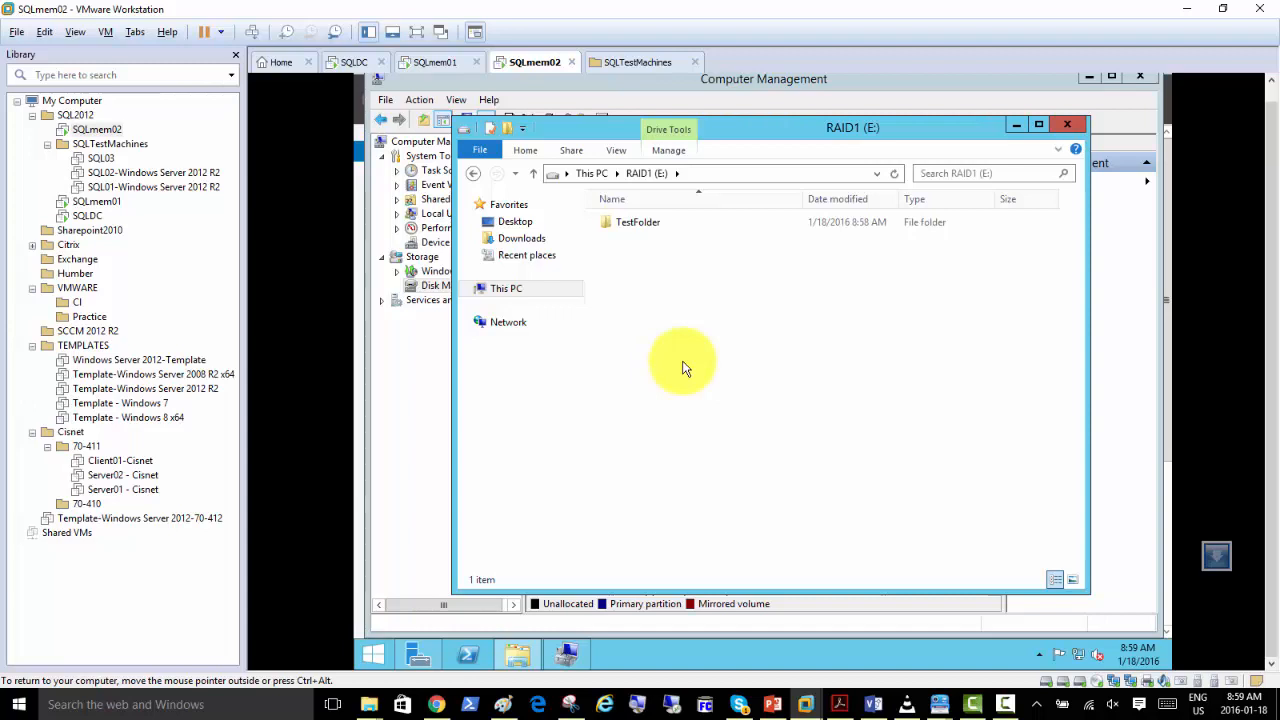
click(705, 327)
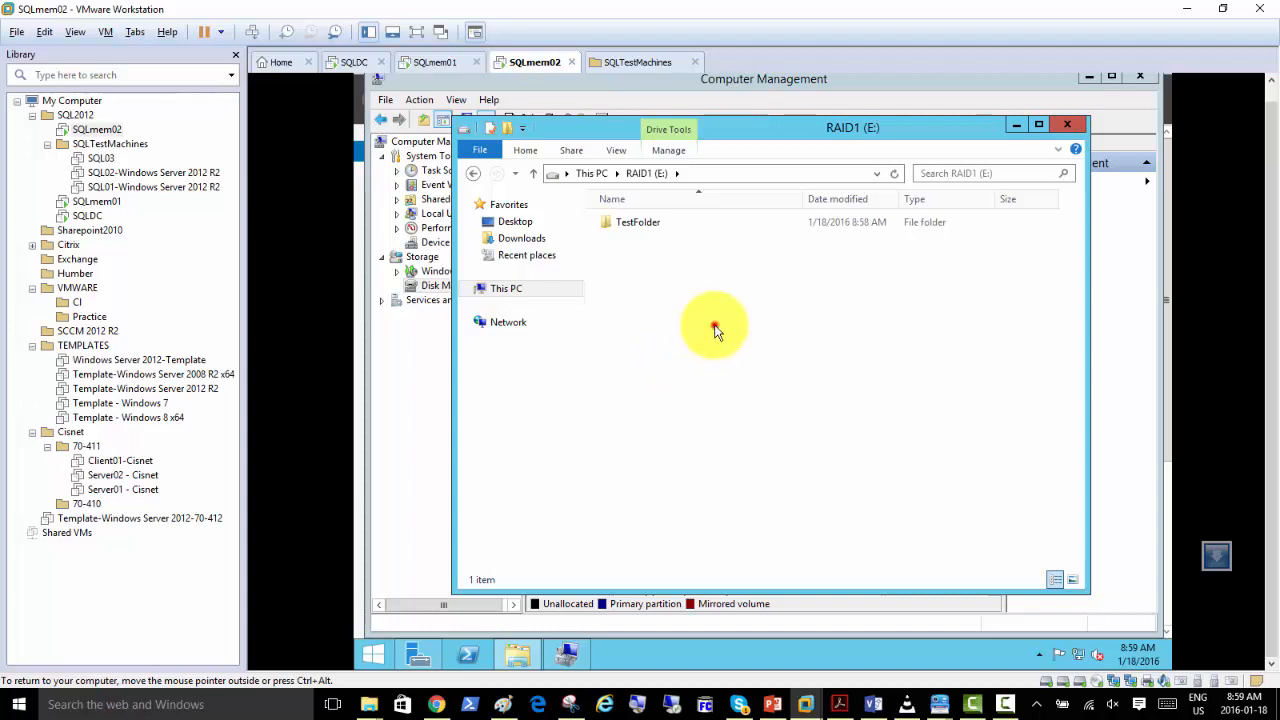
click(714, 325)
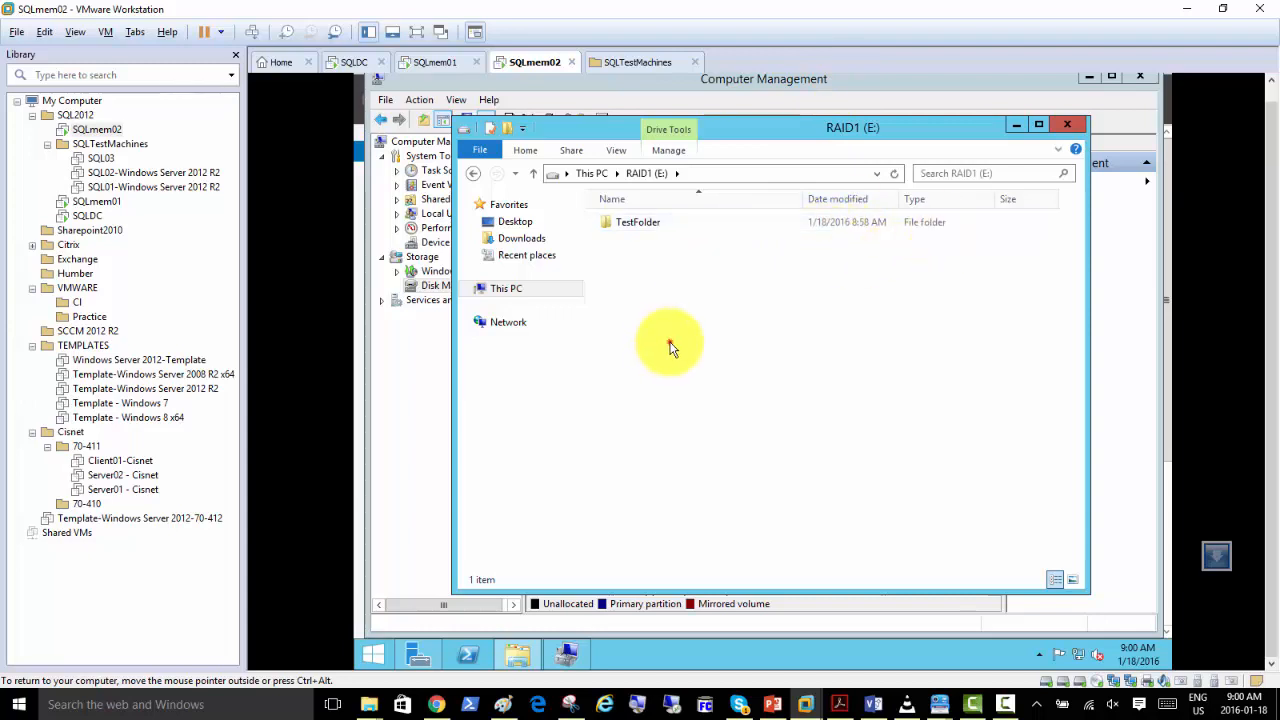
click(741, 299)
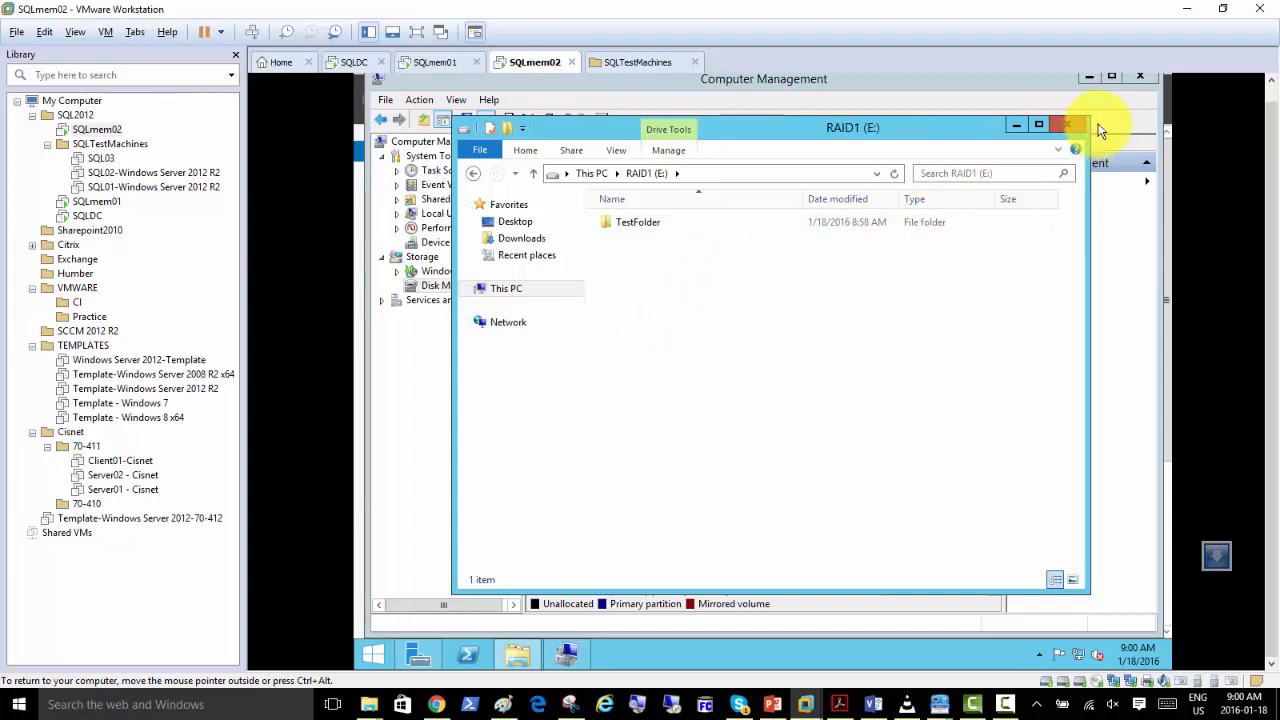
Close the RAID1 (E:) folder window and display the SQLmem01 virtual machine.
click(1066, 125)
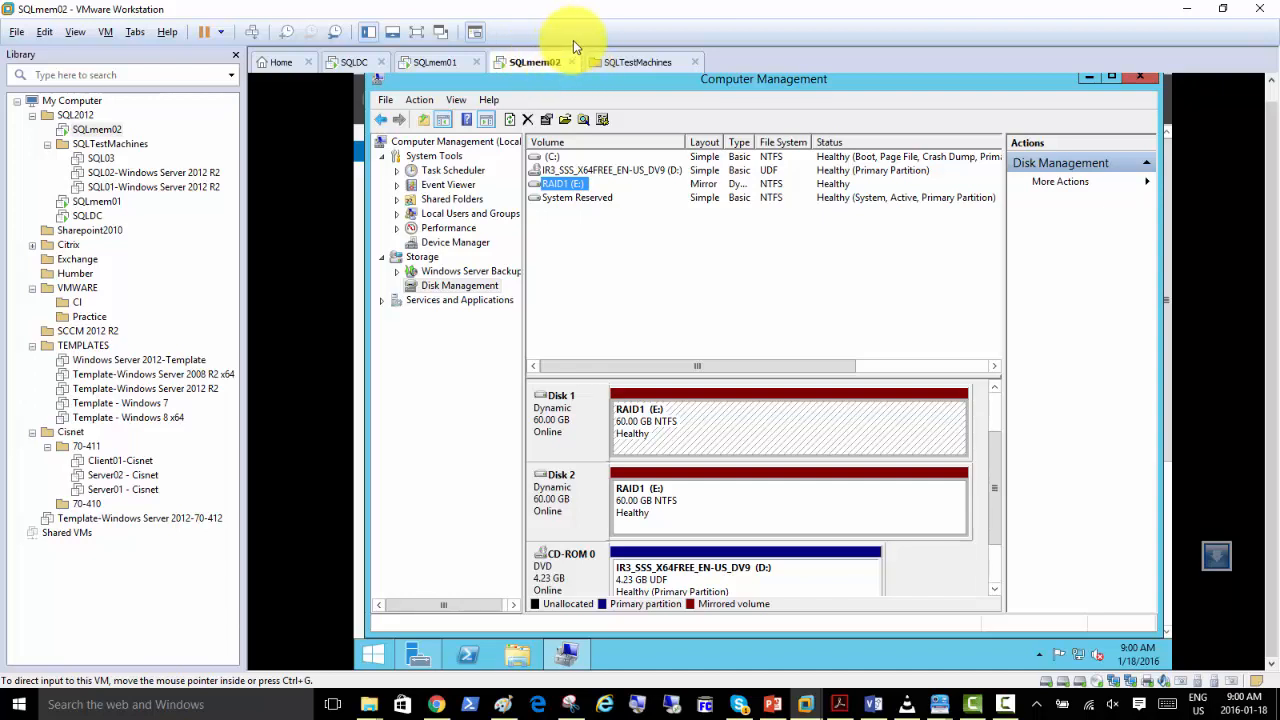
click(433, 63)
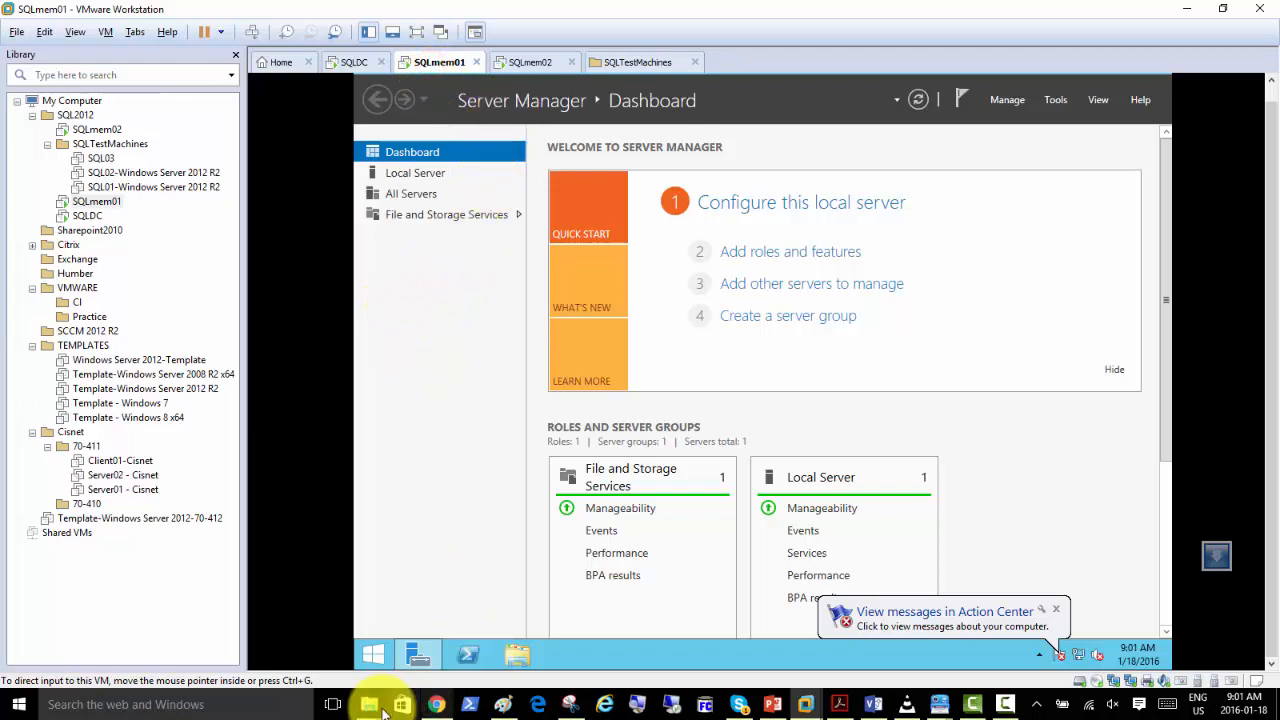
Switch to Paint, outline the lower two SQLMEM02 disks in red, about 105 × 140 px, and write "E:\" beneath them.
click(505, 703)
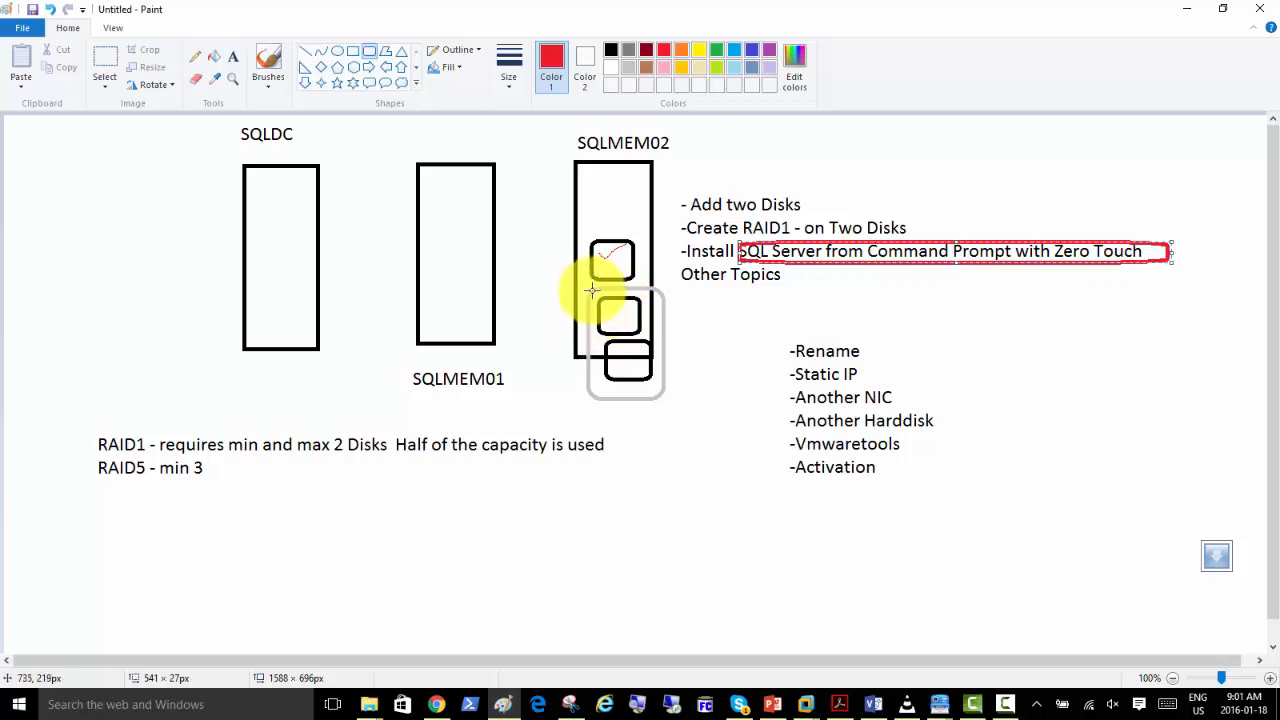
drag(581, 289, 668, 400)
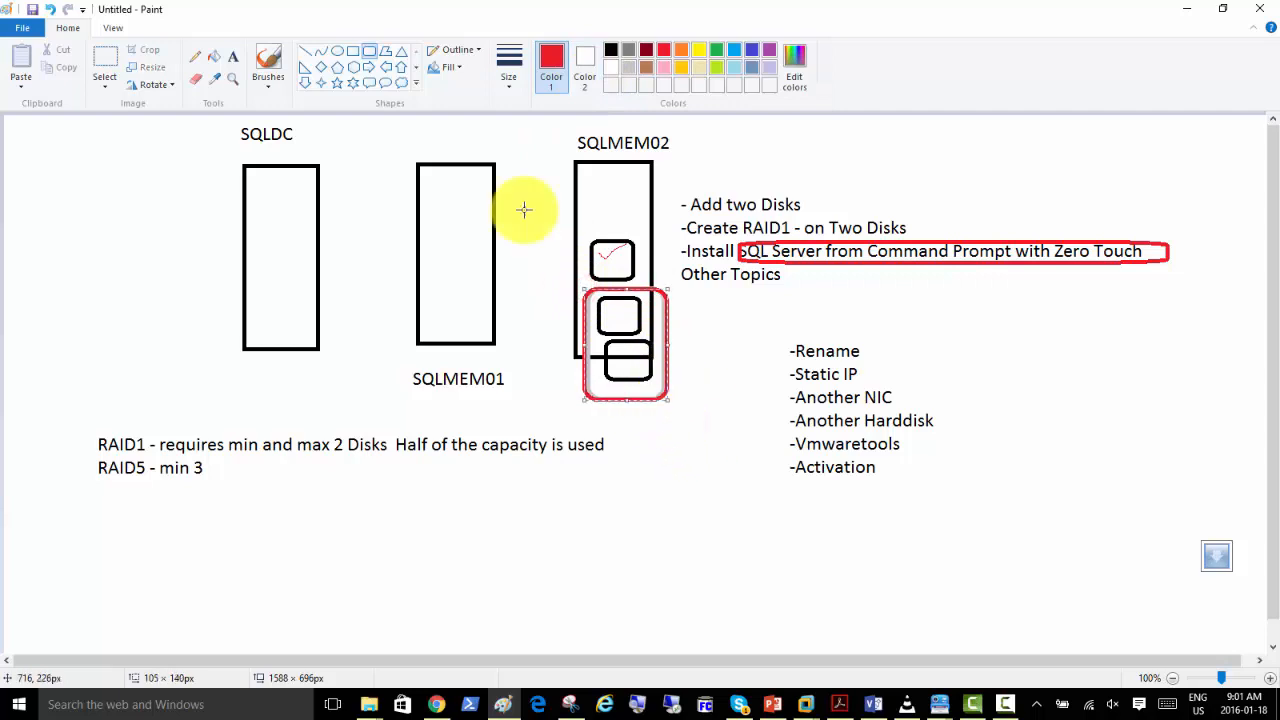
click(230, 60)
click(613, 404)
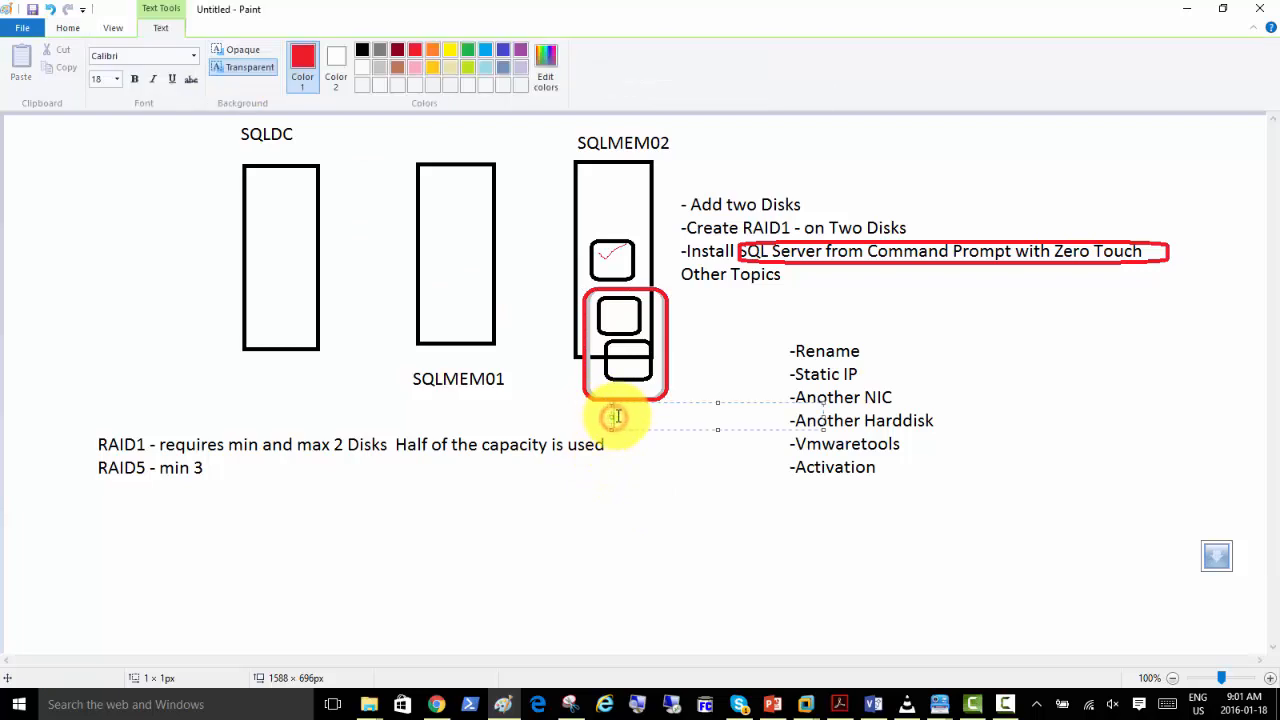
text(E:\)
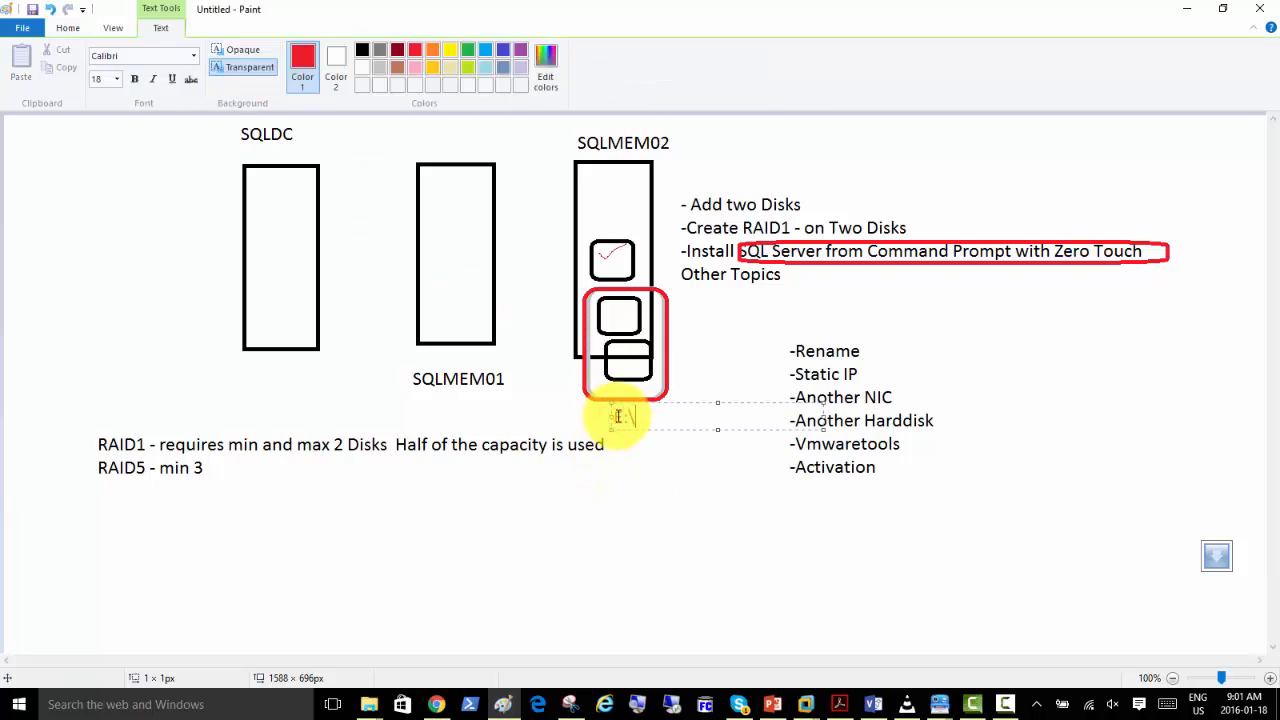
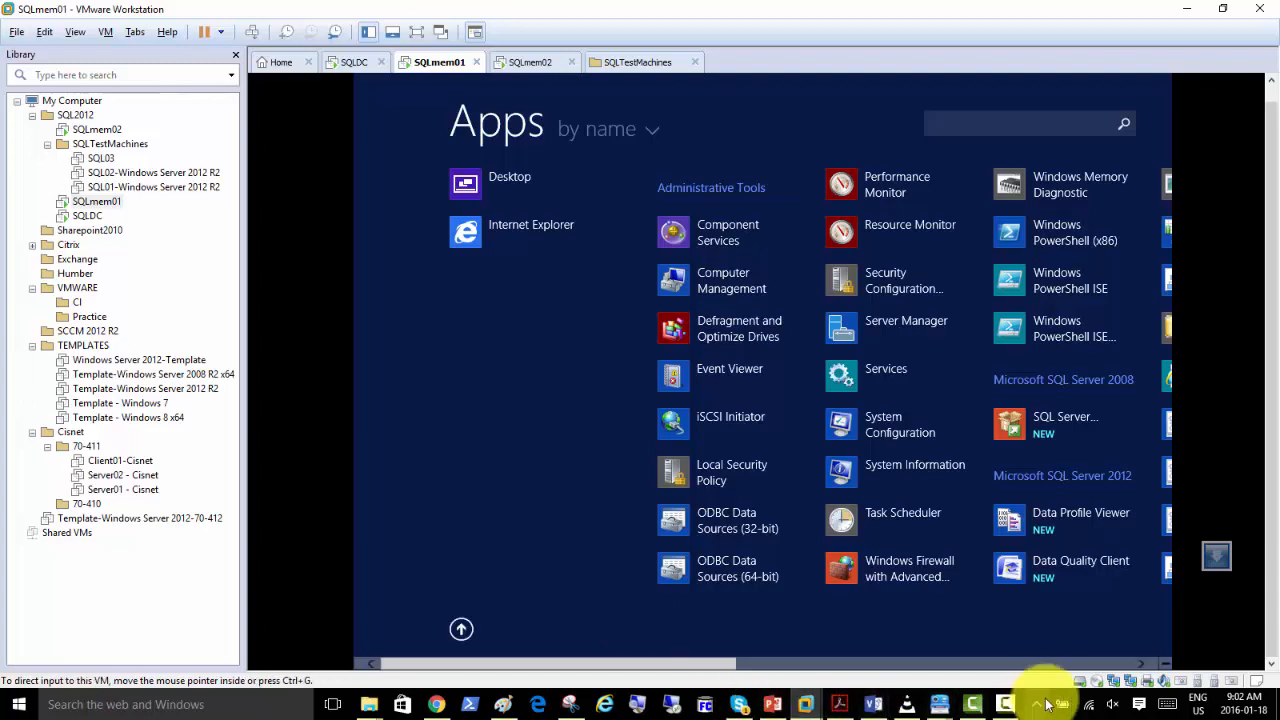
Launch SQL Server Management Studio on SQLmem01, connect to the SQLMEM01 server and expand its Databases folder.
click(1068, 665)
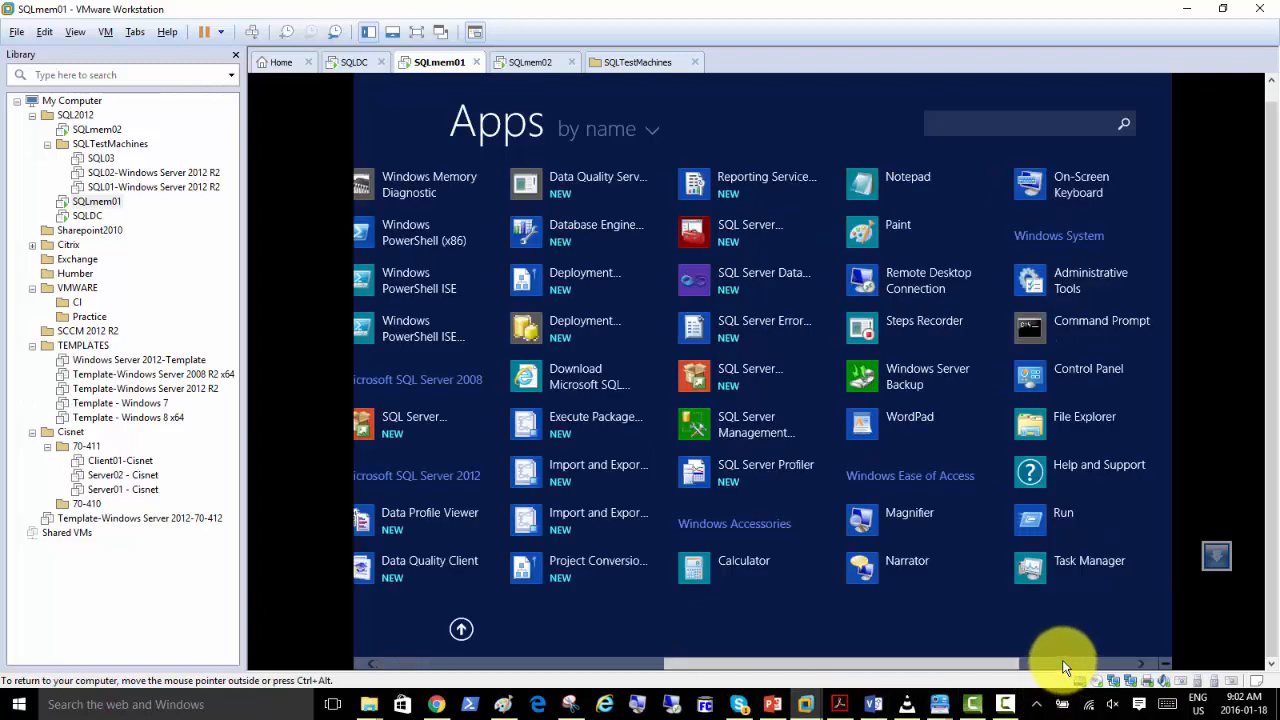
click(734, 426)
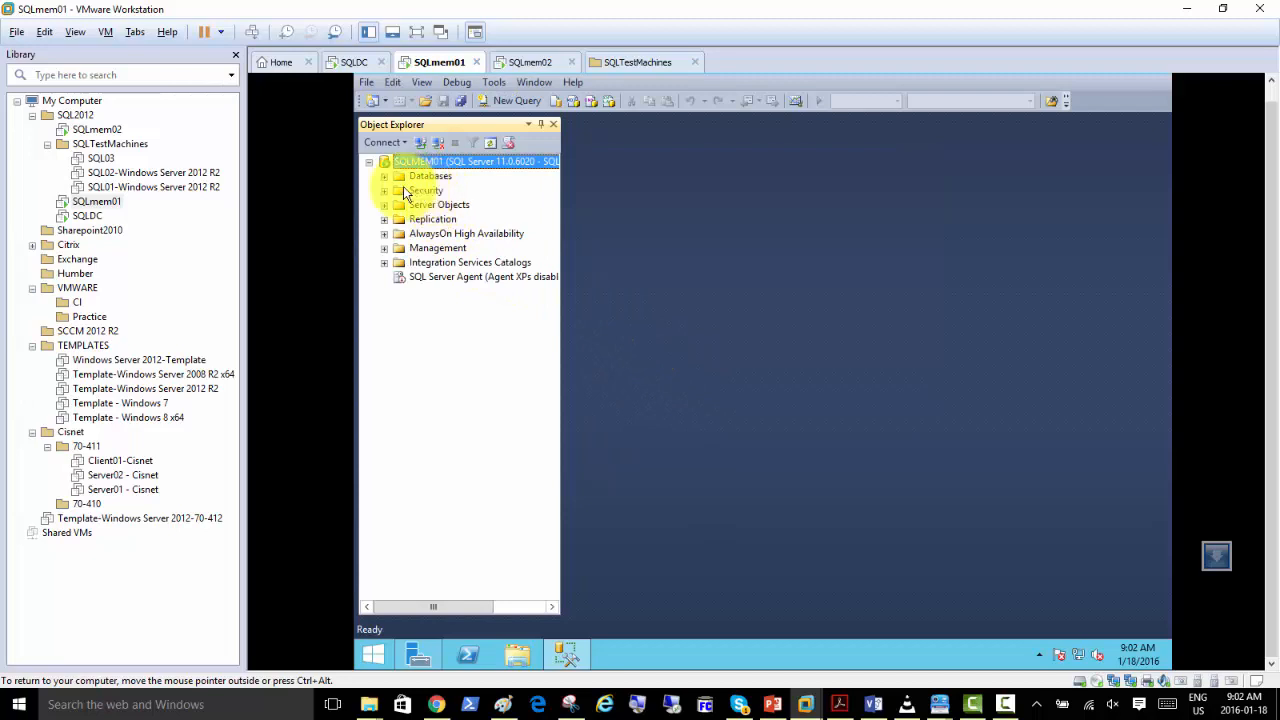
click(384, 176)
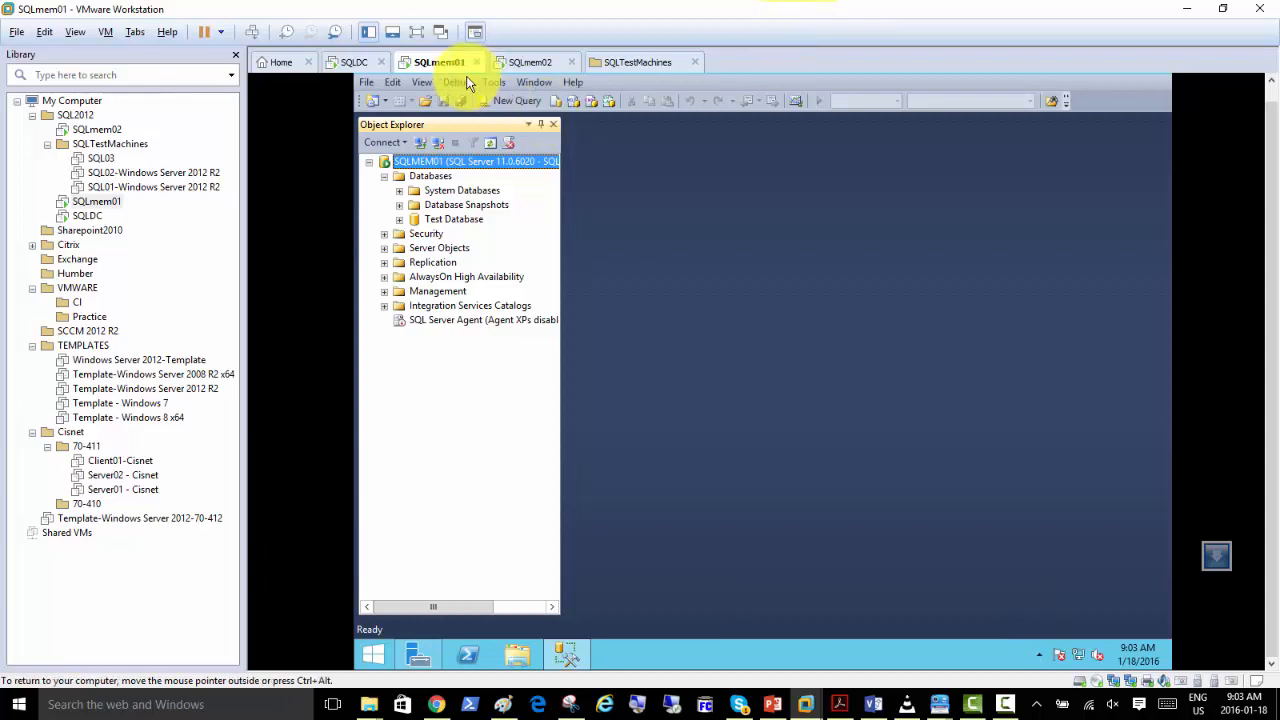
click(518, 65)
click(433, 62)
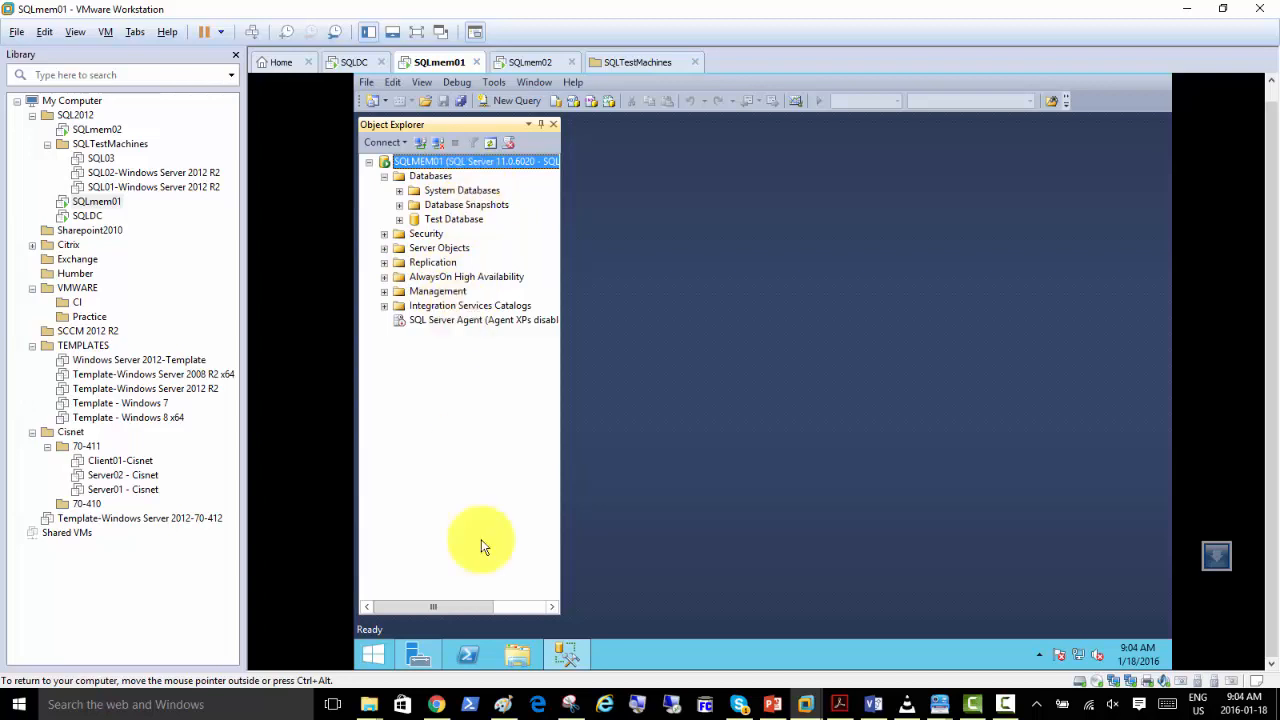
Open File Explorer on SQLmem01 and browse to C:\Program Files\Microsoft SQL Server.
click(516, 658)
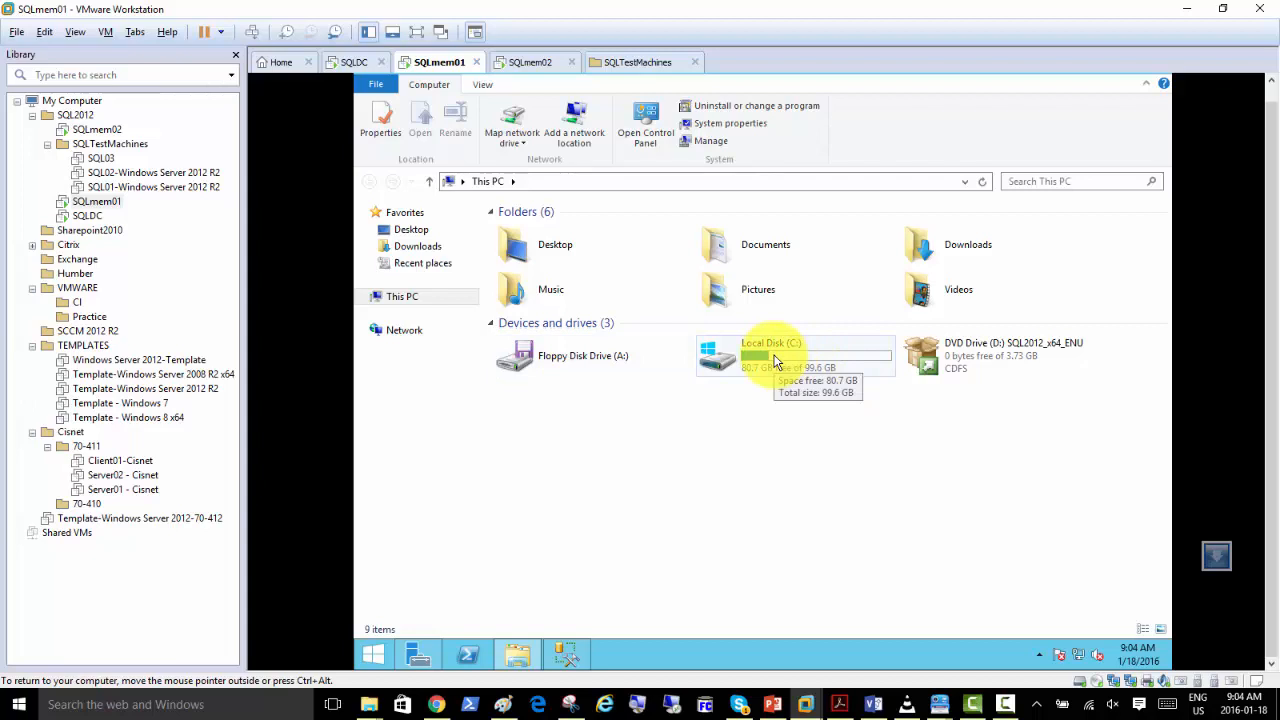
double_click(776, 360)
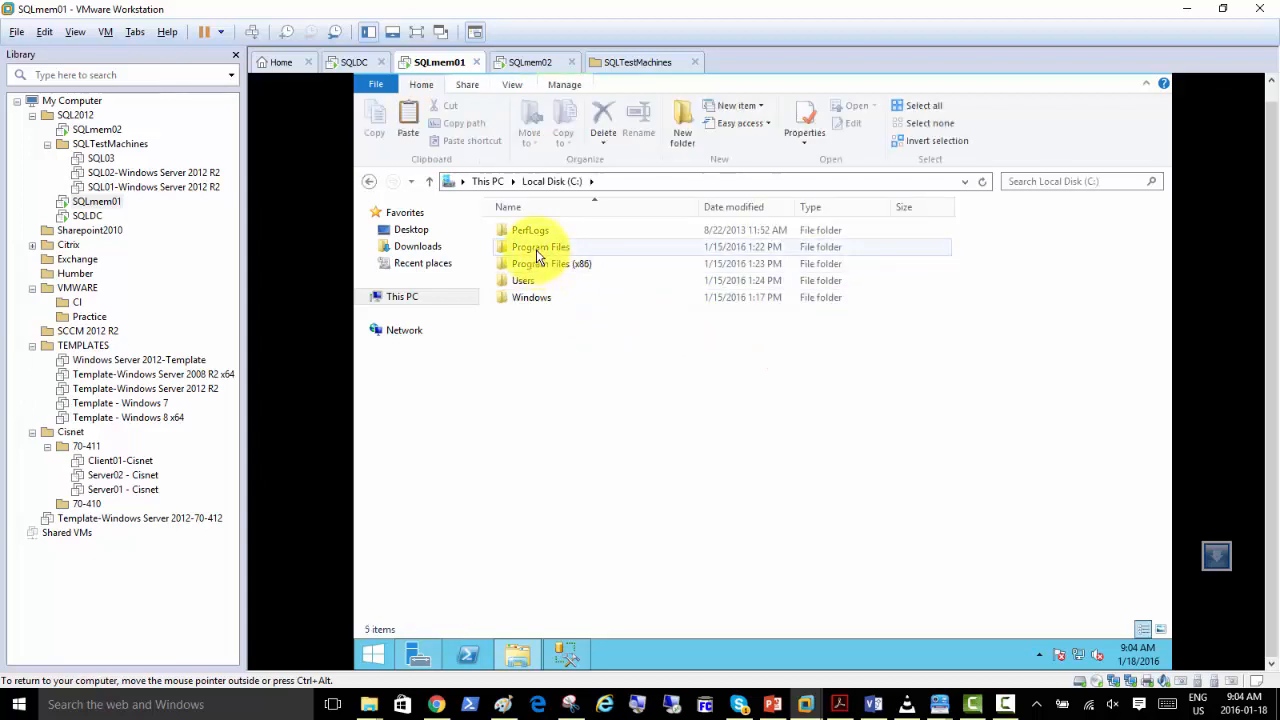
double_click(538, 248)
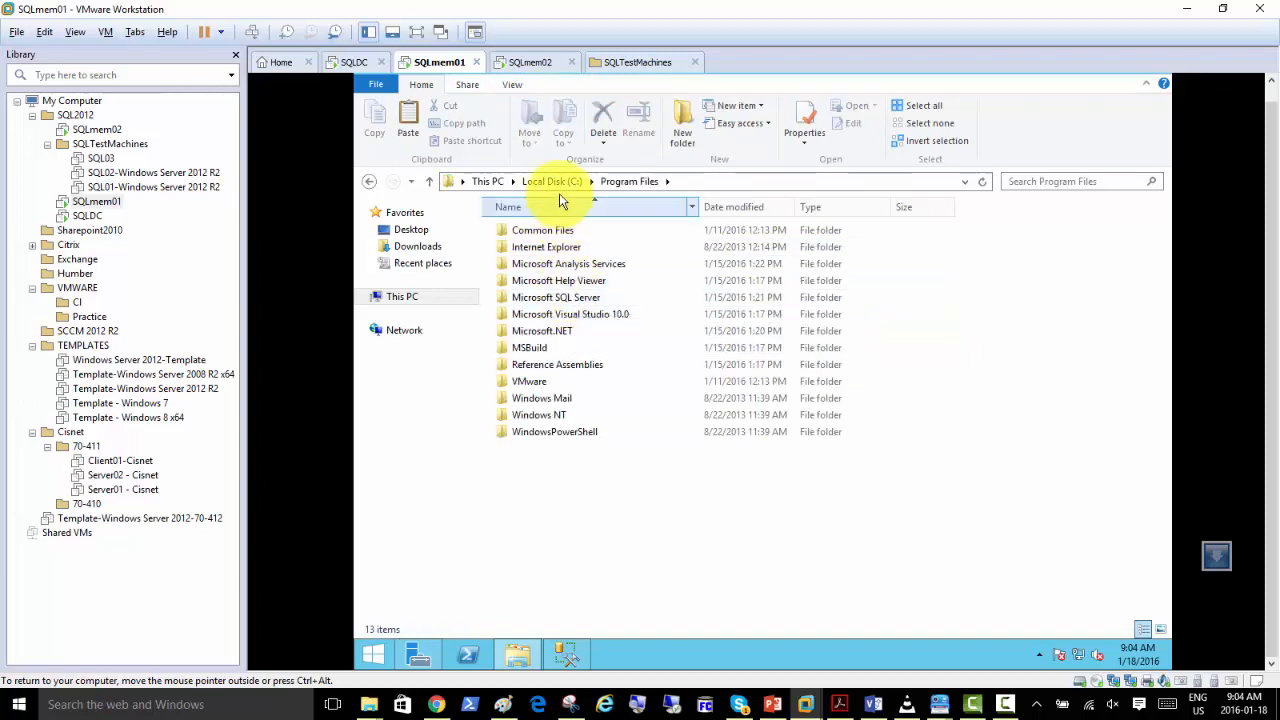
double_click(567, 298)
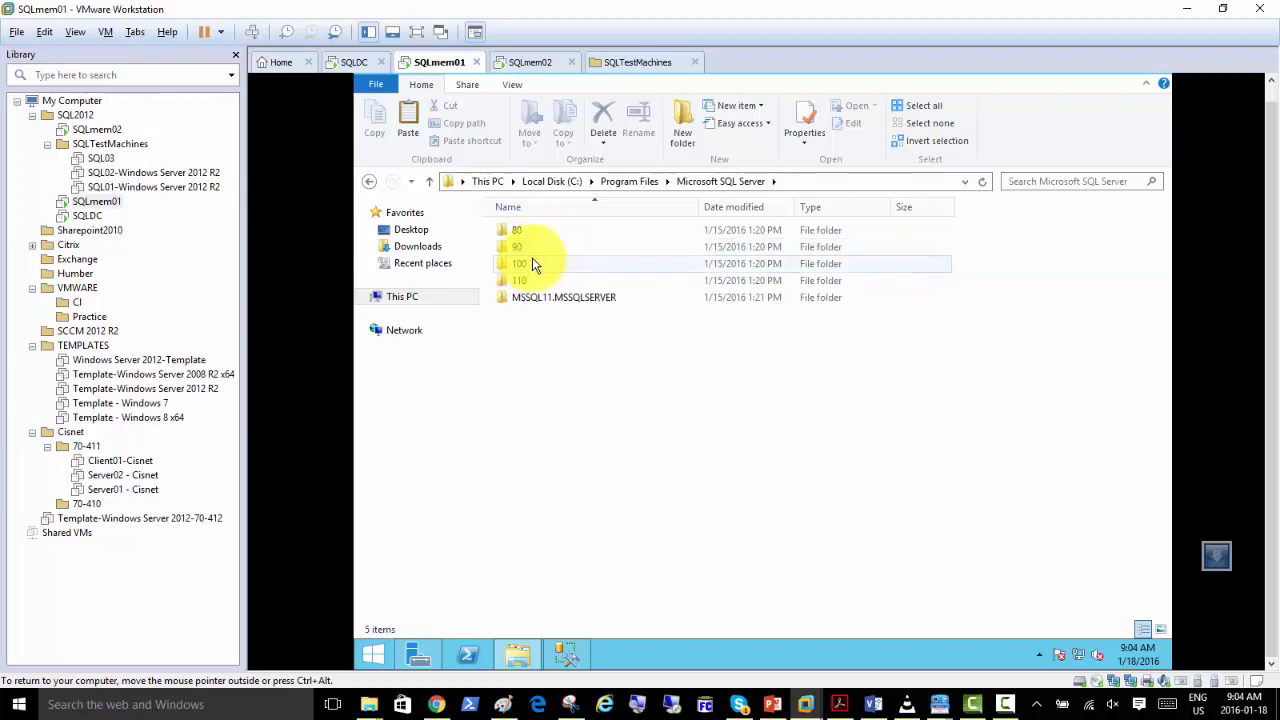
Open the 110 folder and go into its Setup Bootstrap subfolder.
mouse_move(532, 264)
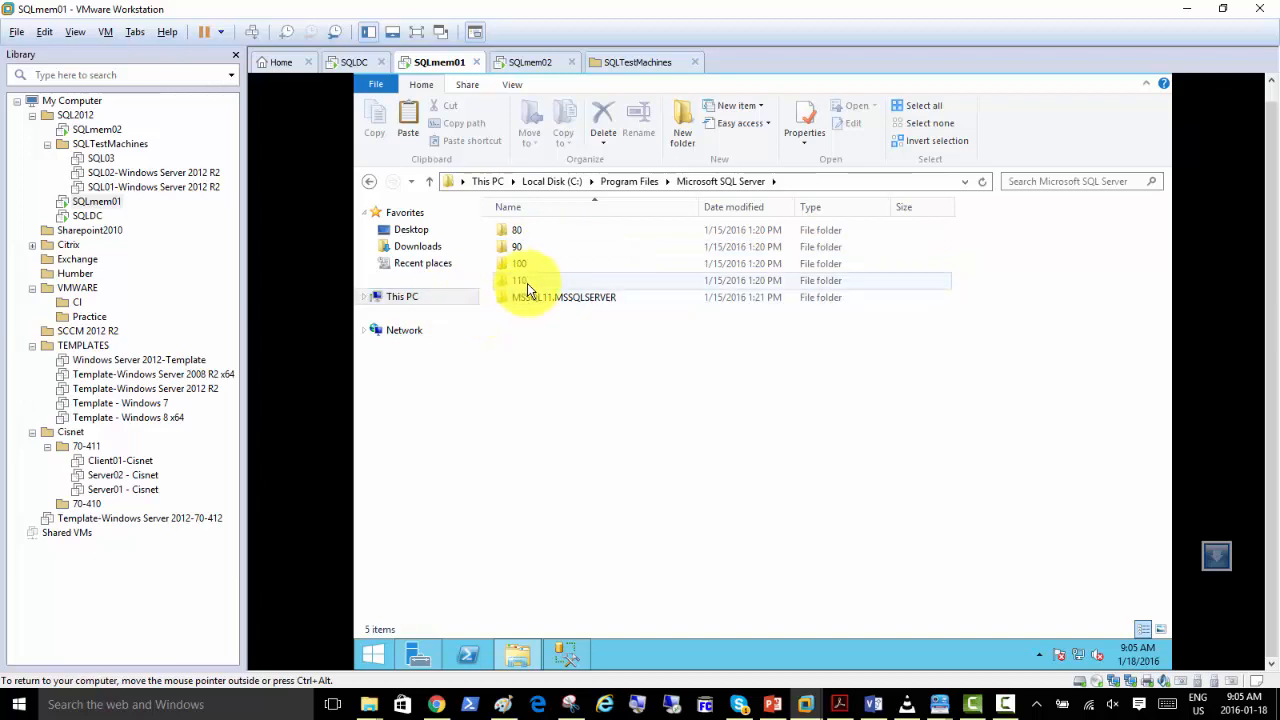
mouse_move(513, 285)
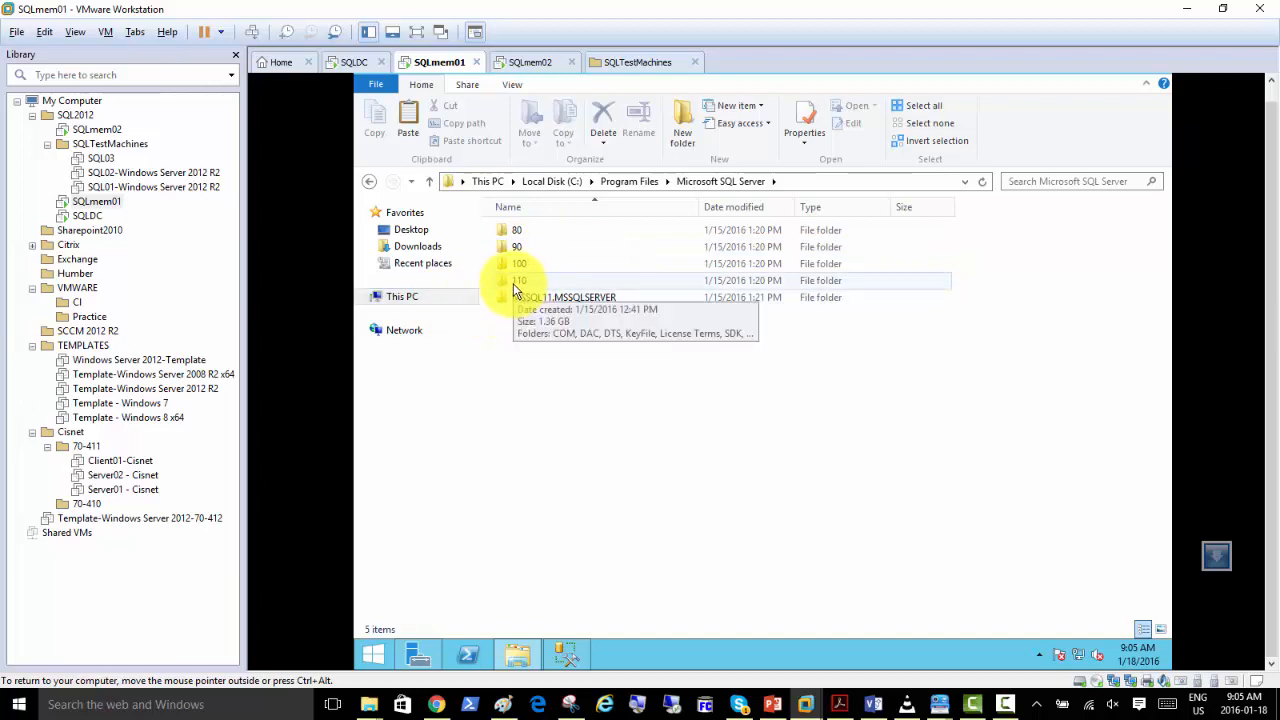
double_click(513, 283)
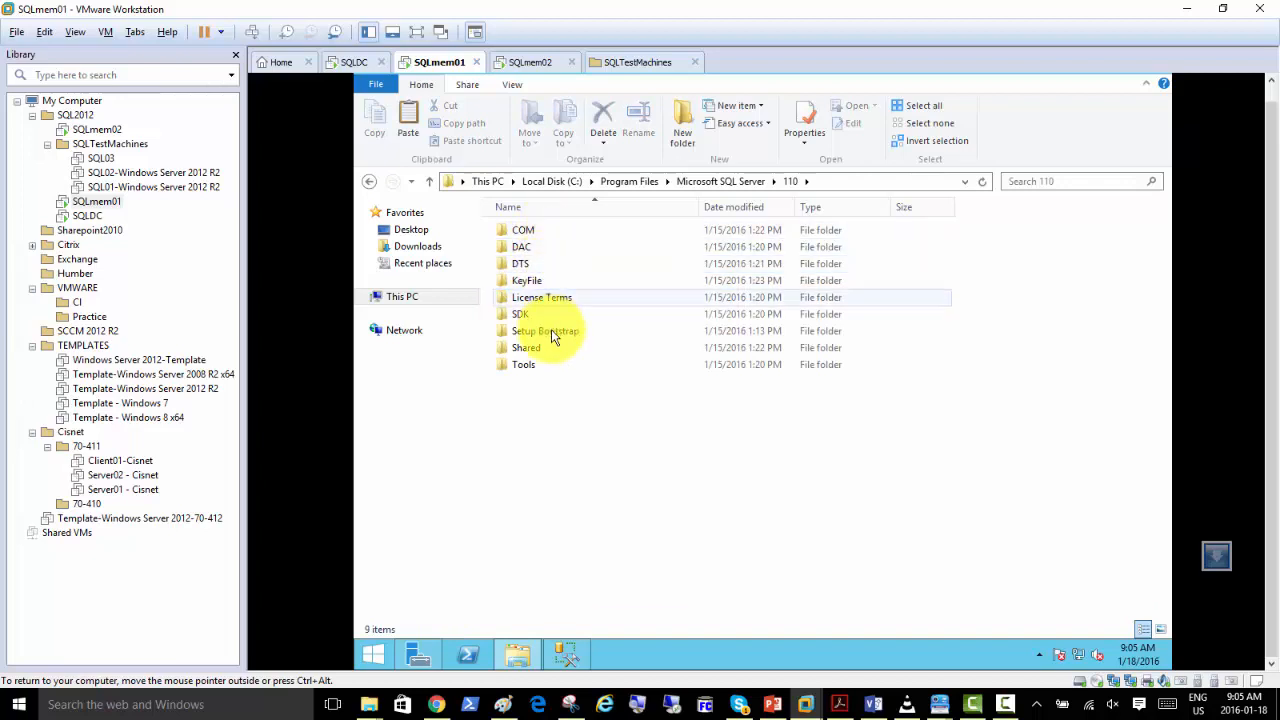
mouse_move(549, 332)
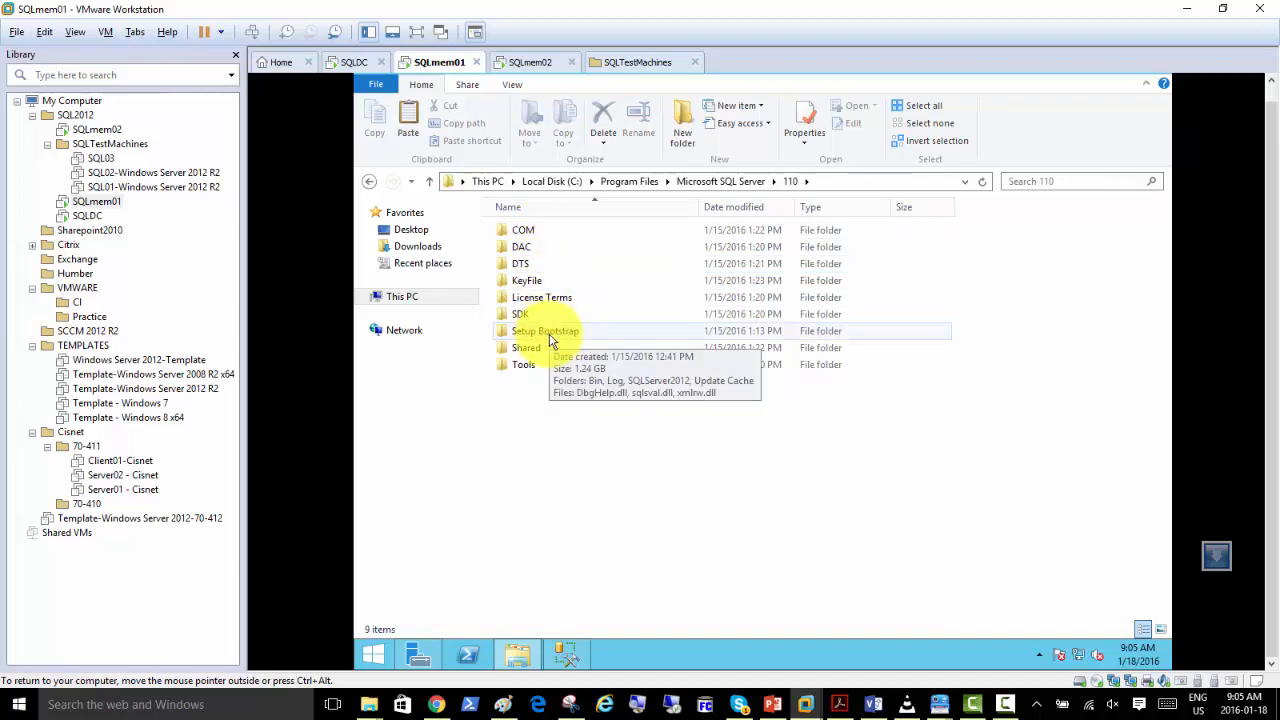
click(549, 338)
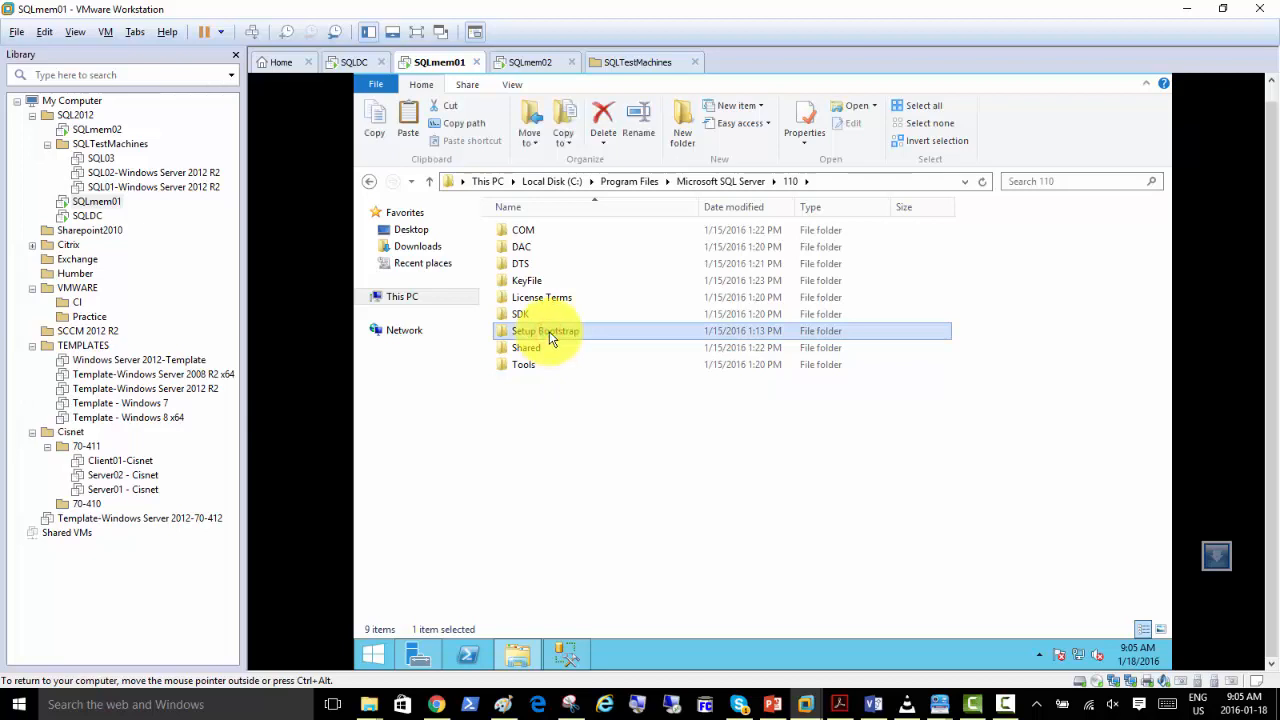
double_click(549, 336)
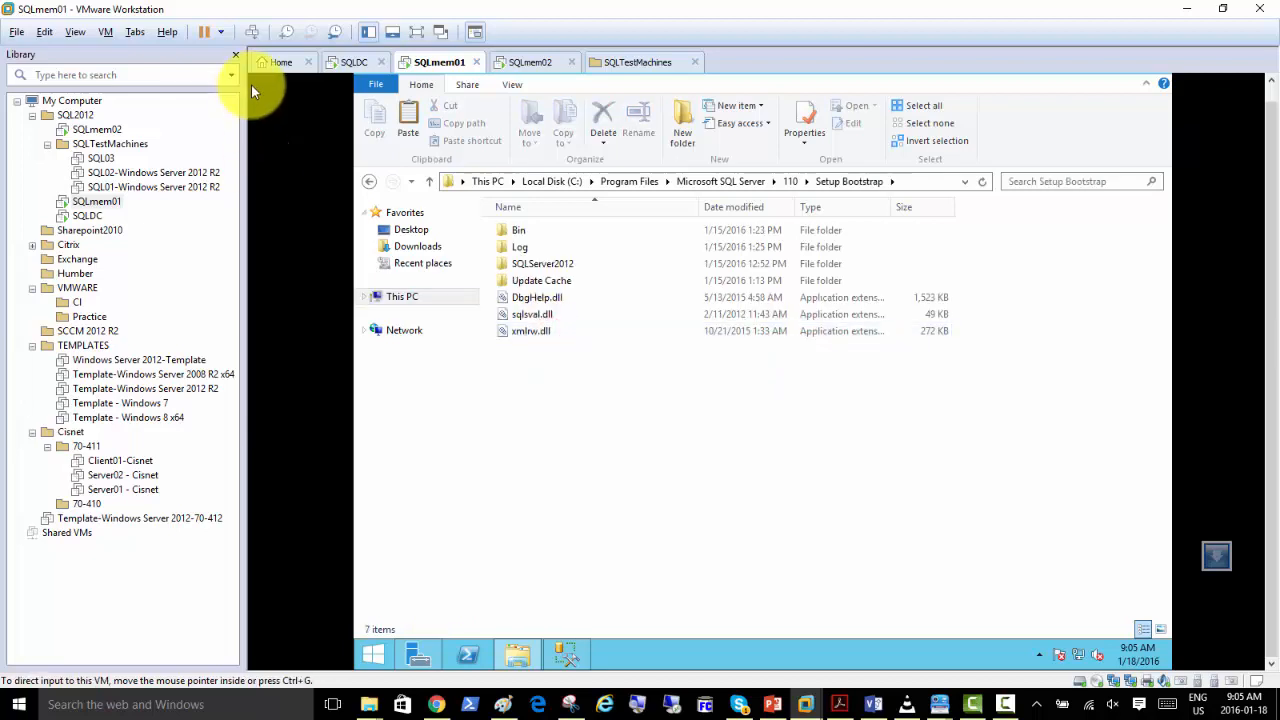
Close the VMware Library pane and magnify the screen to 200% with Magnifier.
click(236, 54)
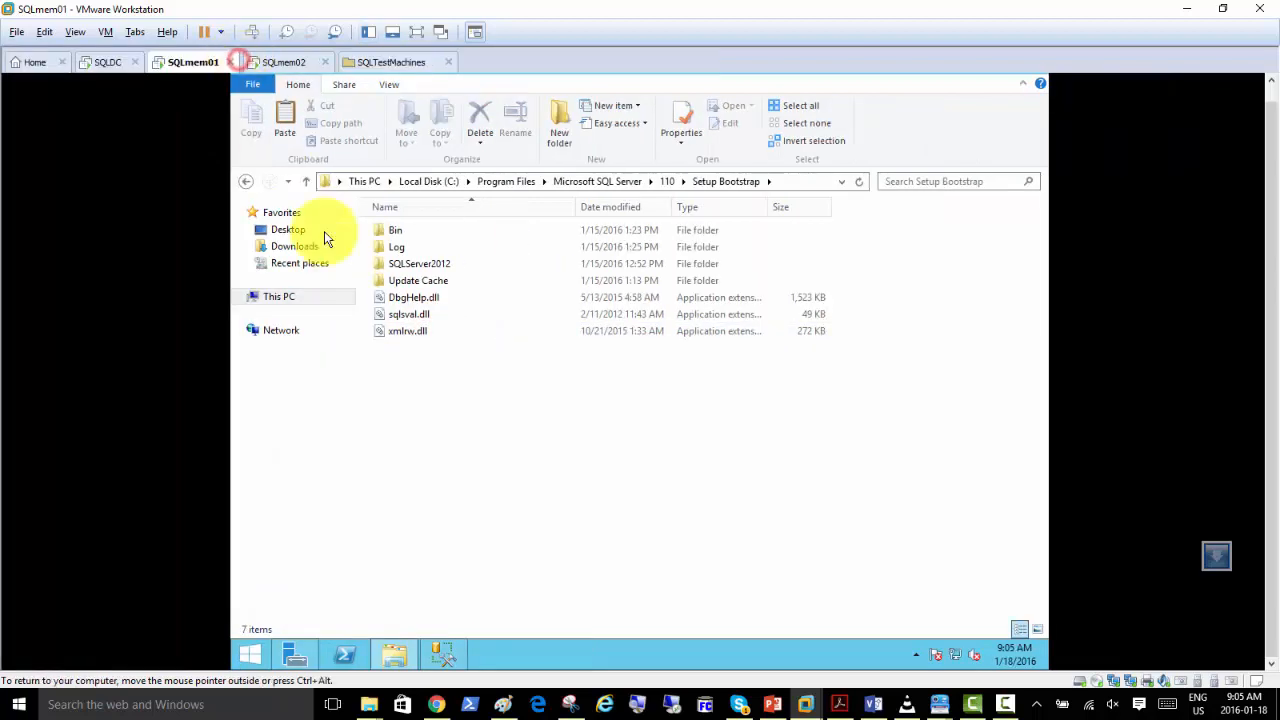
click(637, 703)
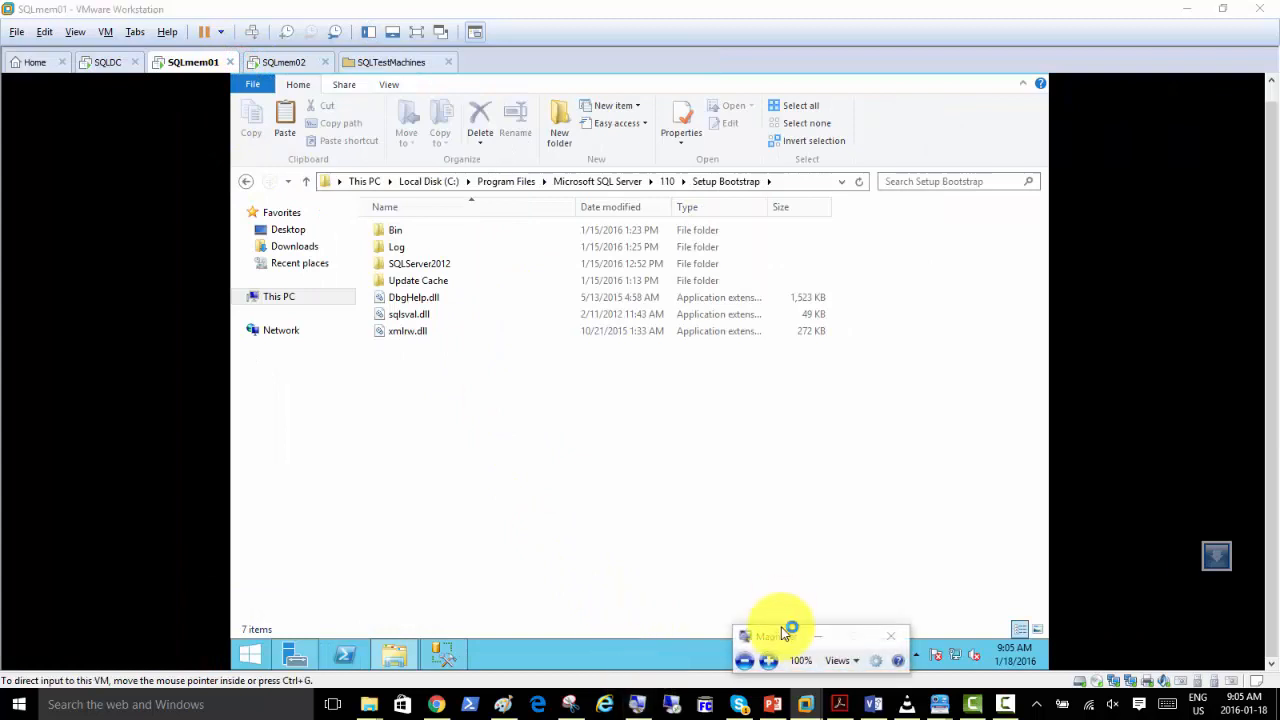
click(767, 660)
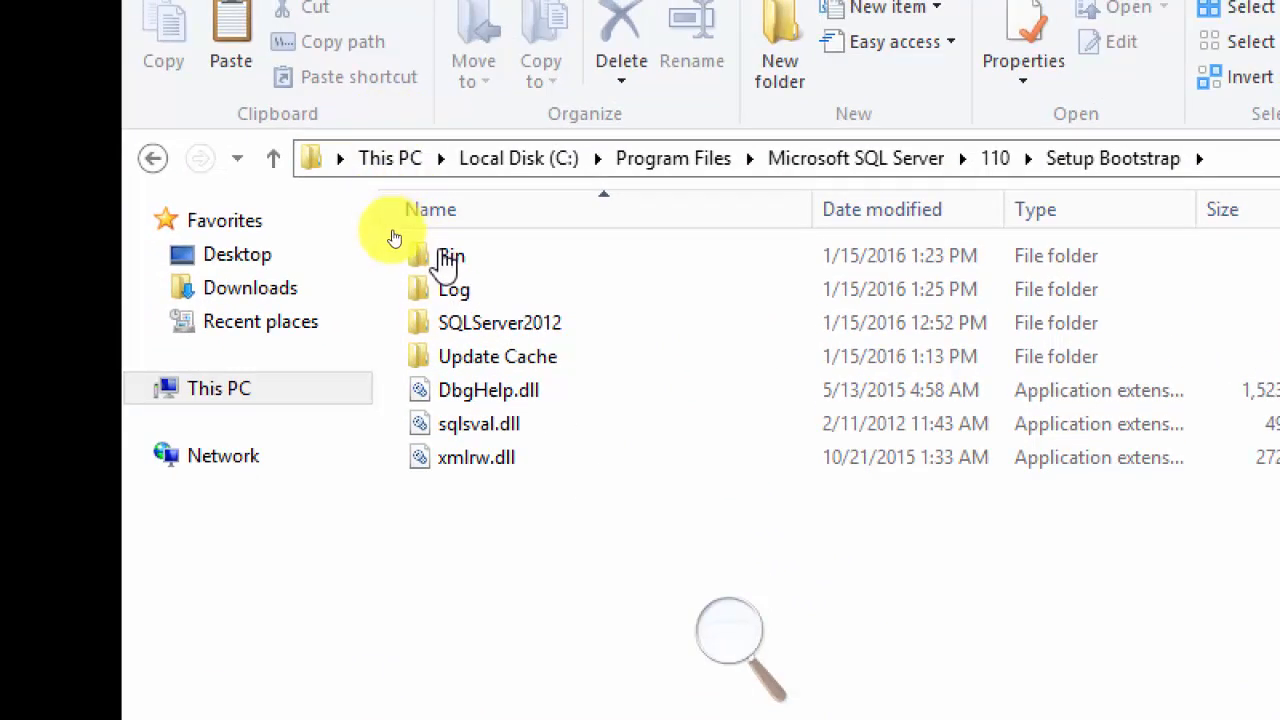
Open the Log folder in Setup Bootstrap and go into the 20160115_124927 subfolder.
click(459, 298)
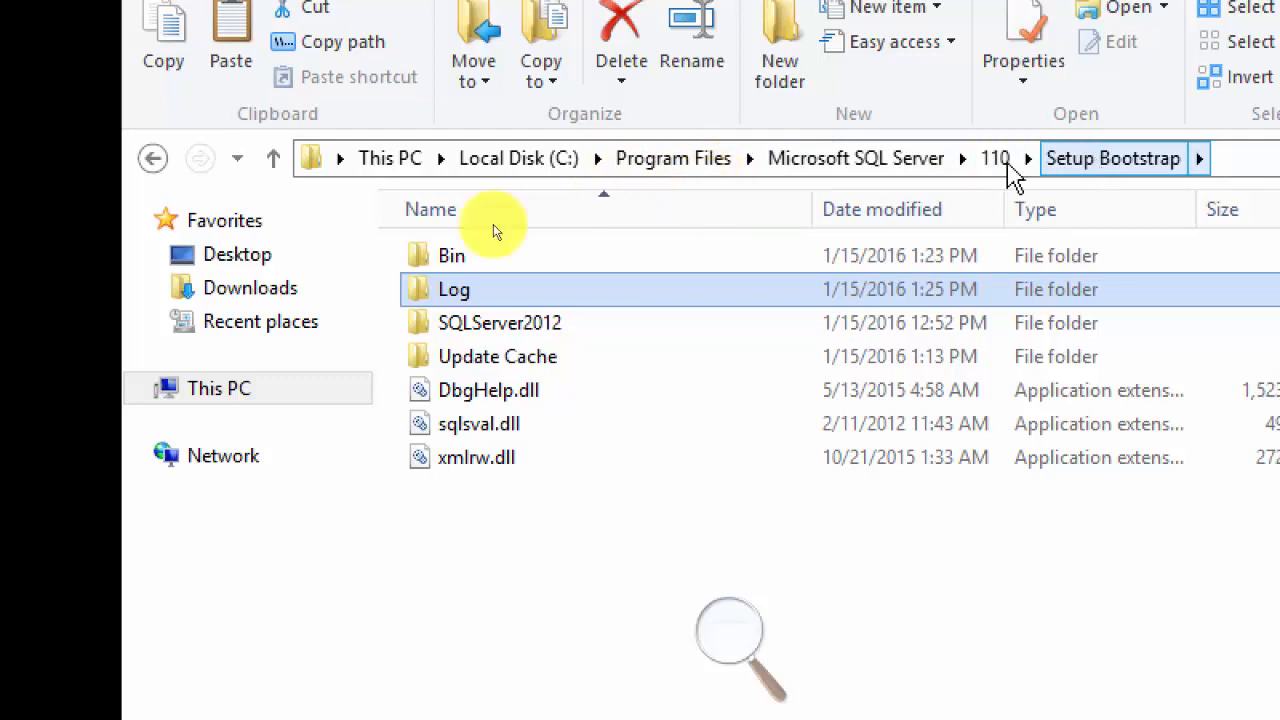
double_click(462, 300)
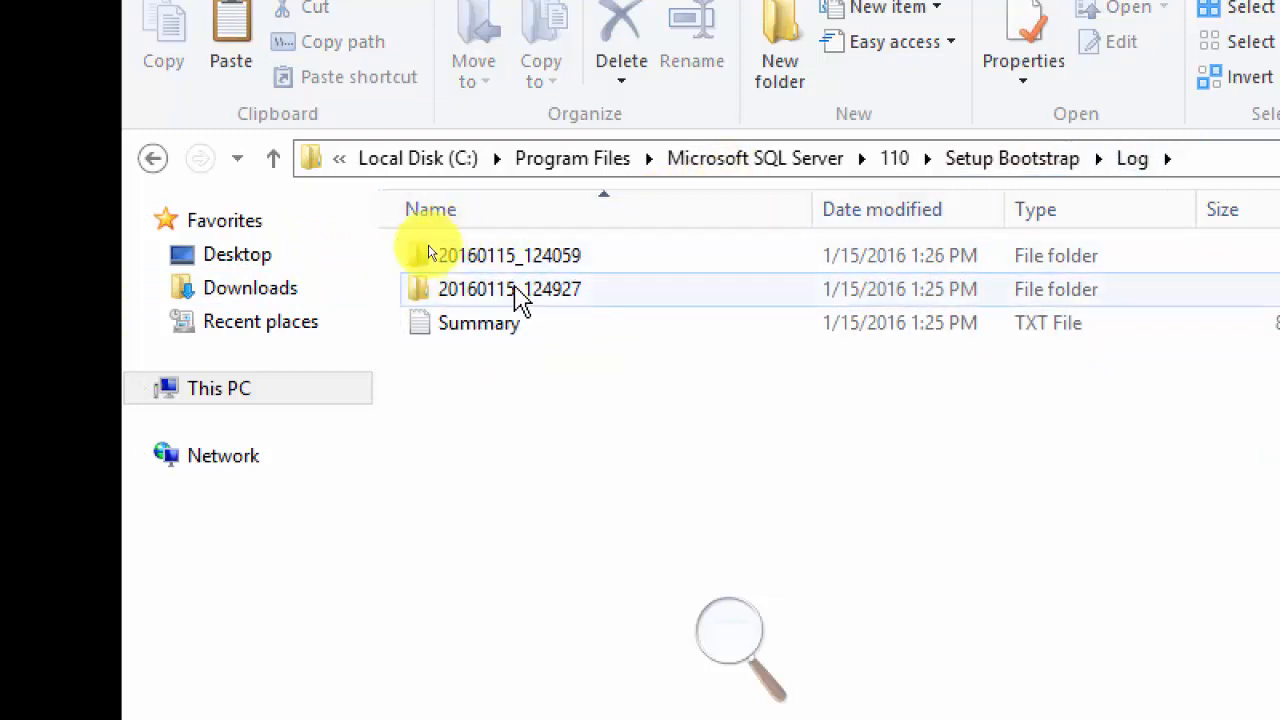
mouse_move(565, 300)
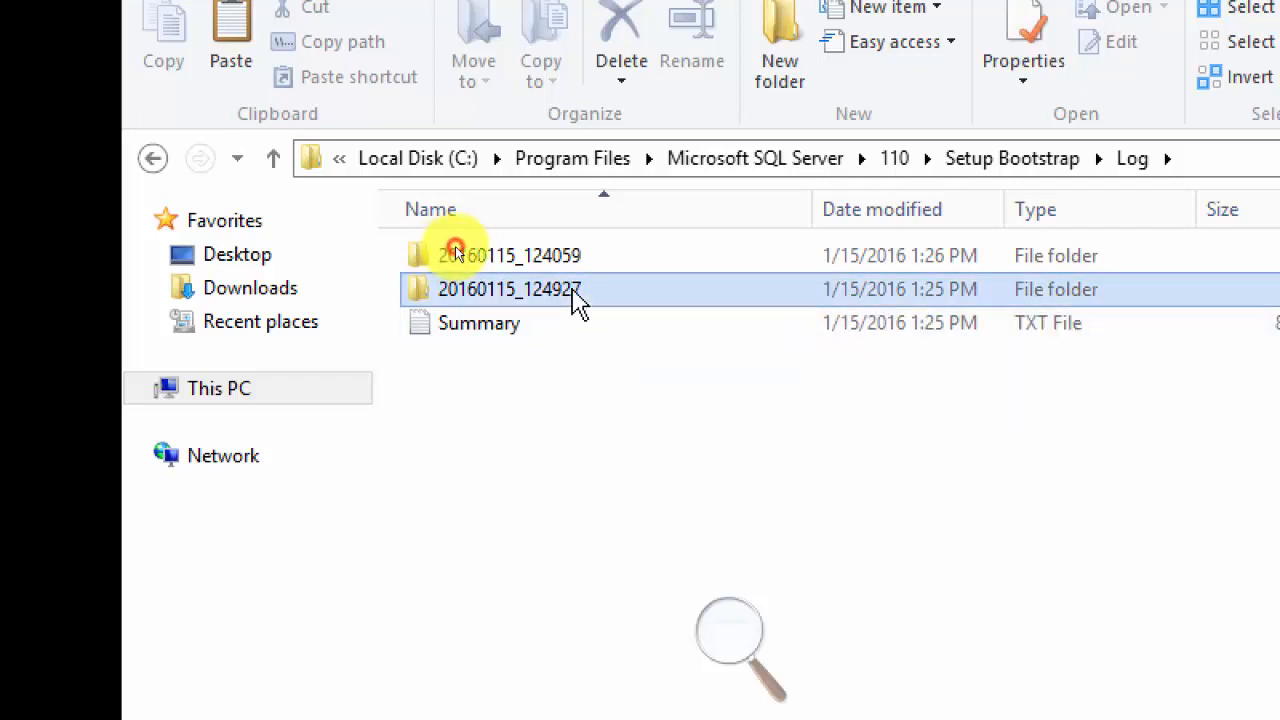
double_click(576, 300)
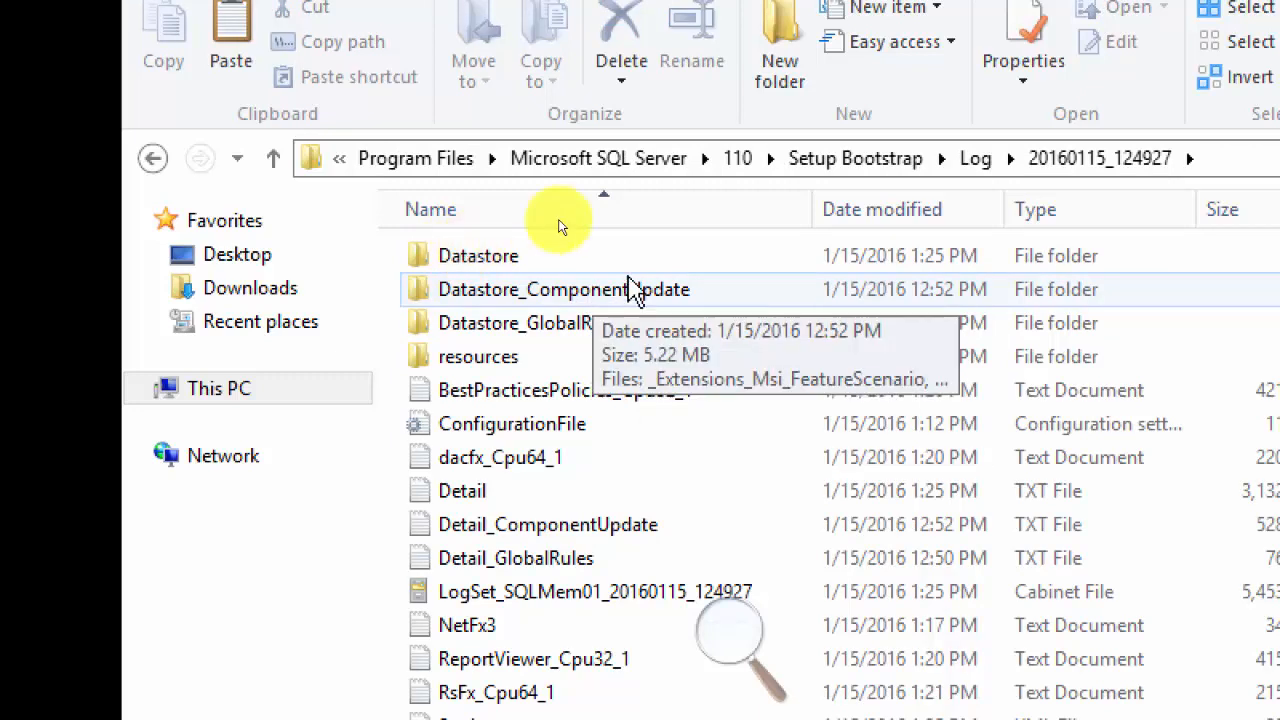
Look inside the 20160115_124059 log folder and return to the 20160115_124927 folder.
click(977, 160)
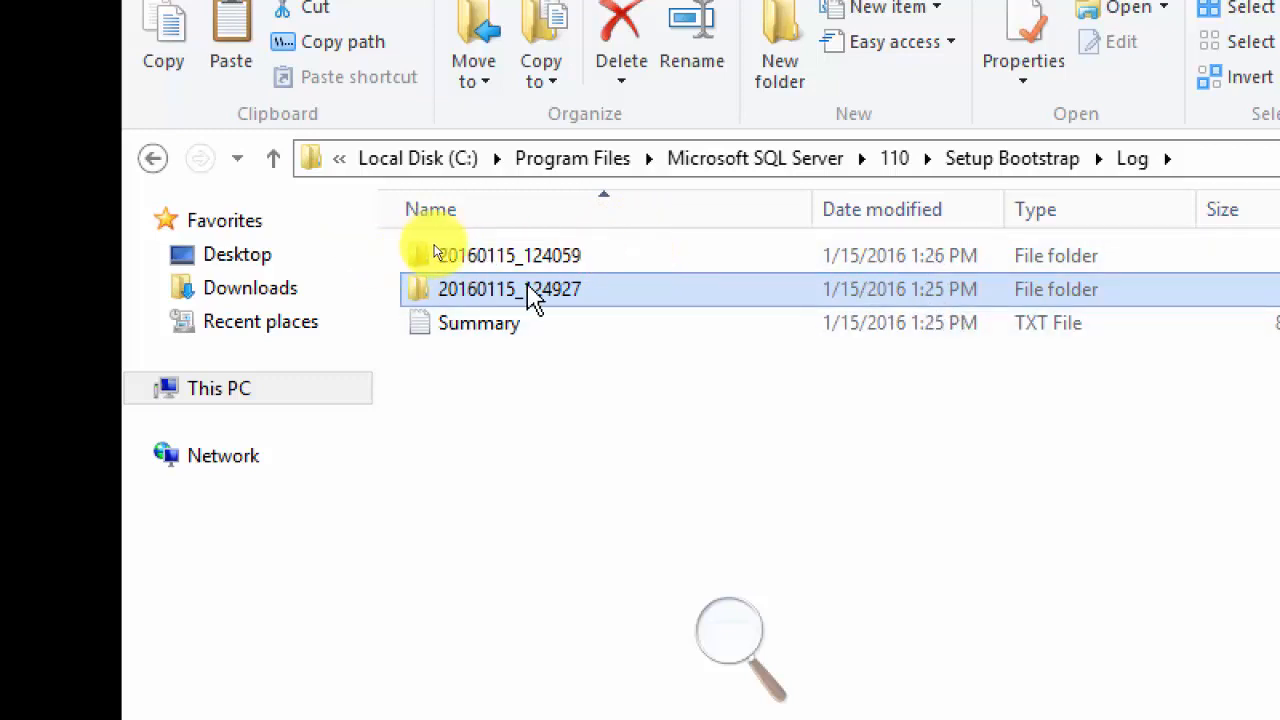
click(542, 257)
double_click(543, 256)
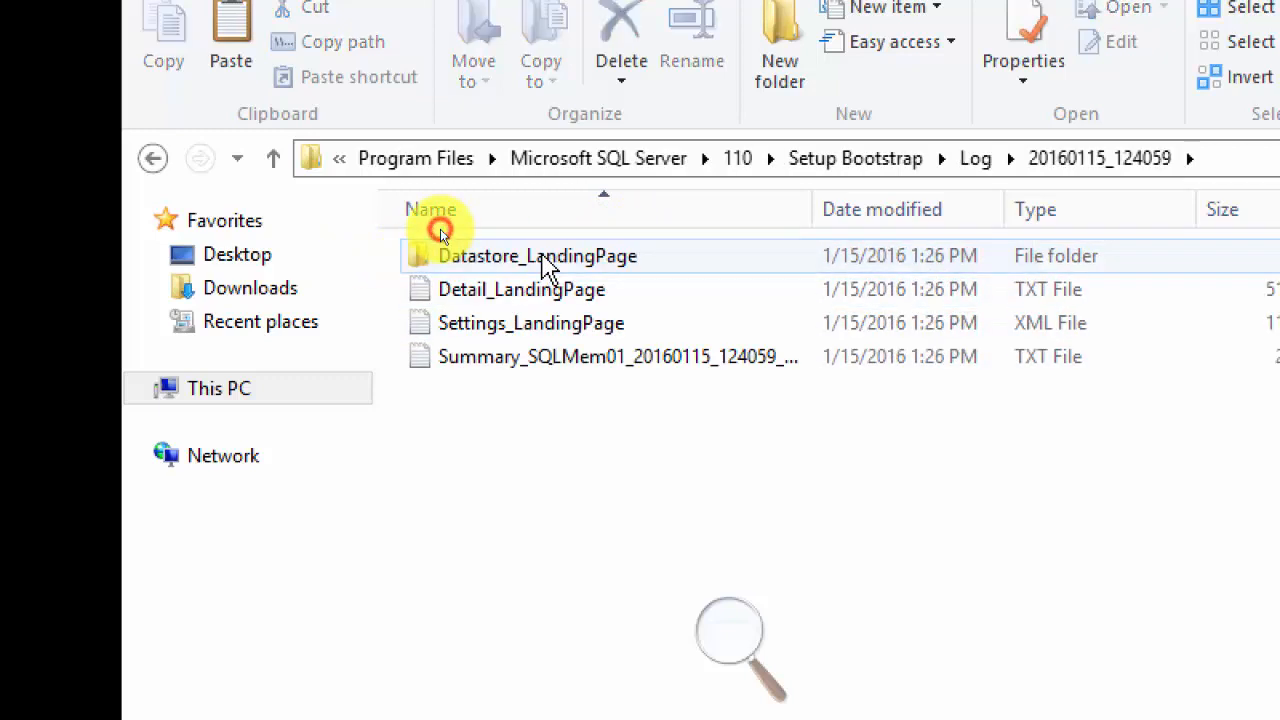
click(975, 159)
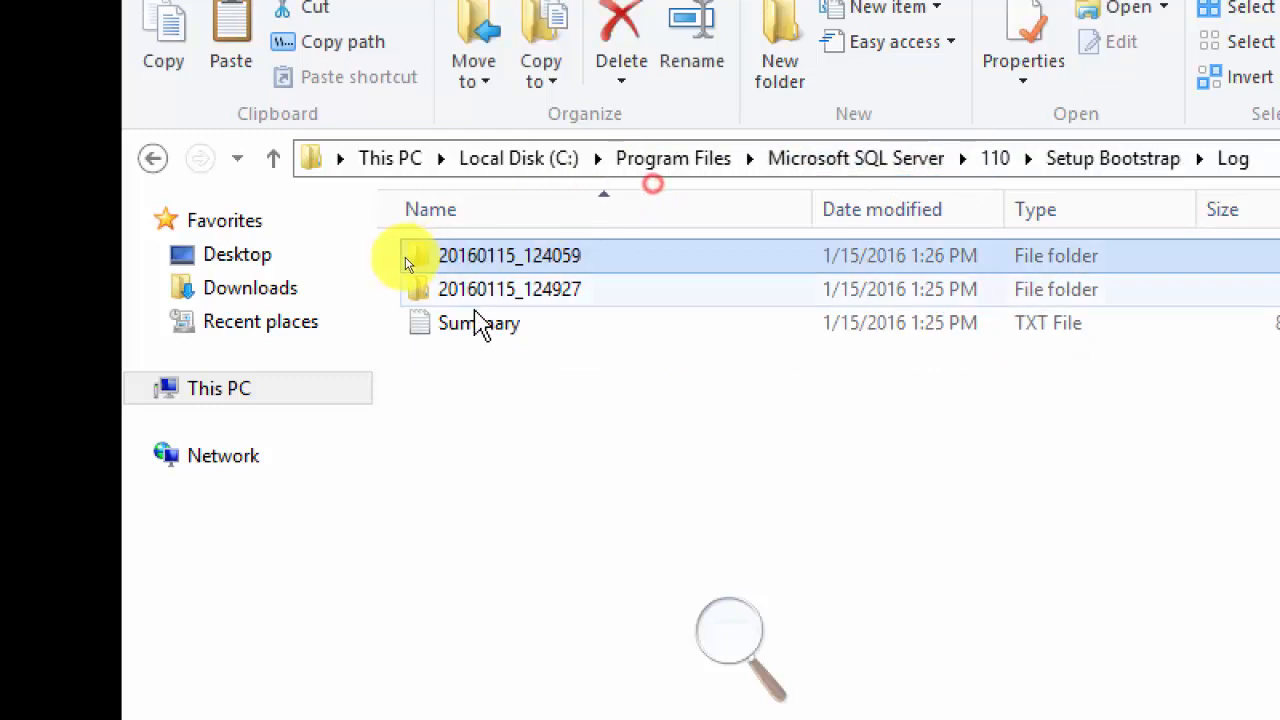
double_click(478, 290)
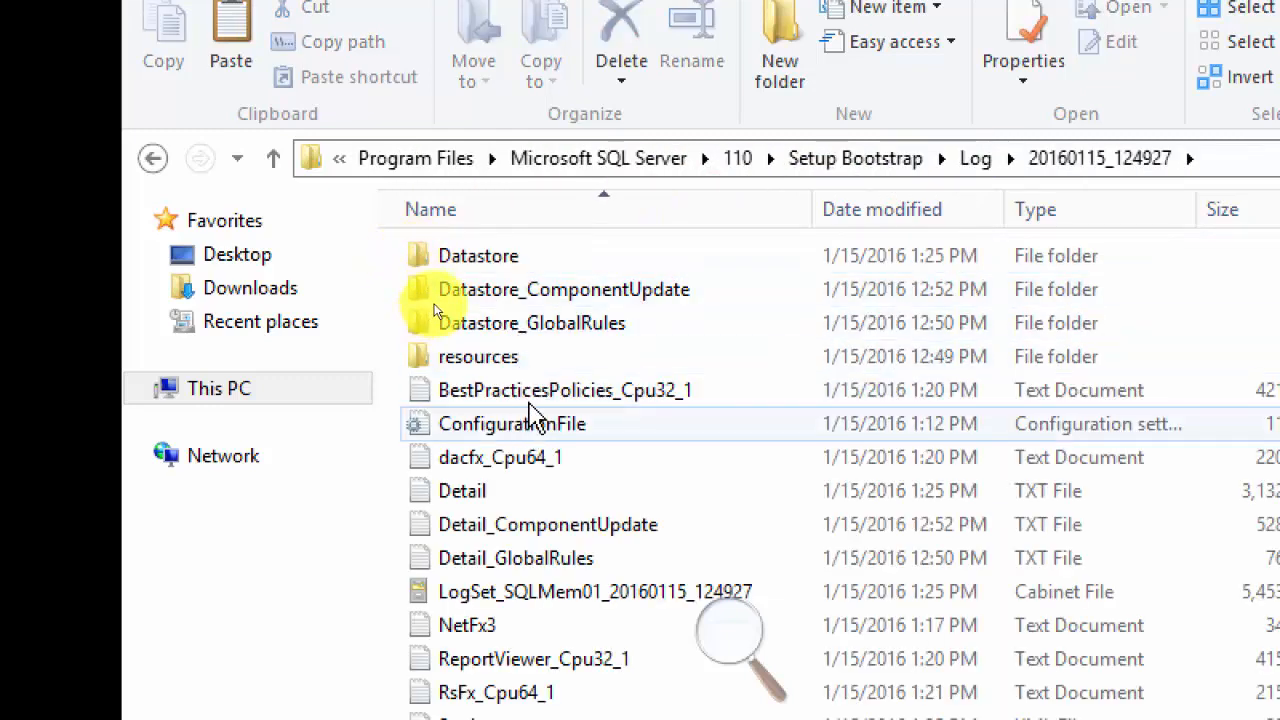
Open ConfigurationFile for editing in Notepad, review the SQL Server 2012 setup options and close it.
click(522, 432)
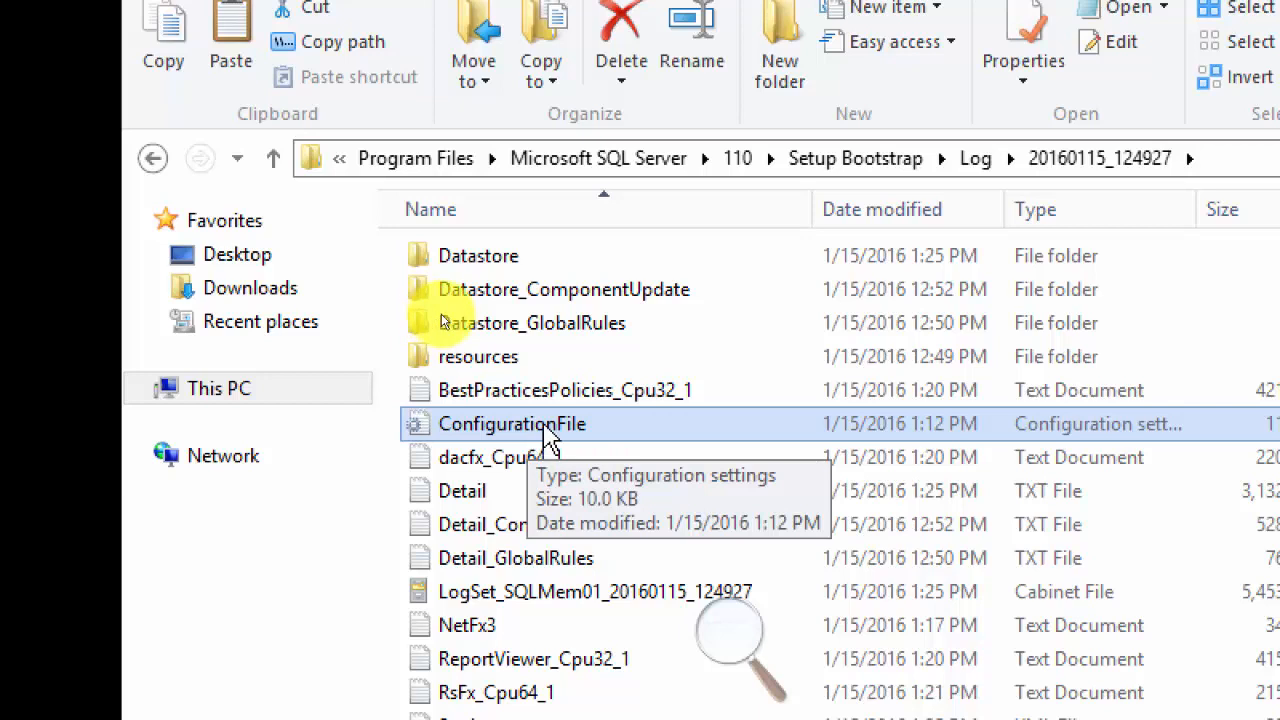
right_click(546, 440)
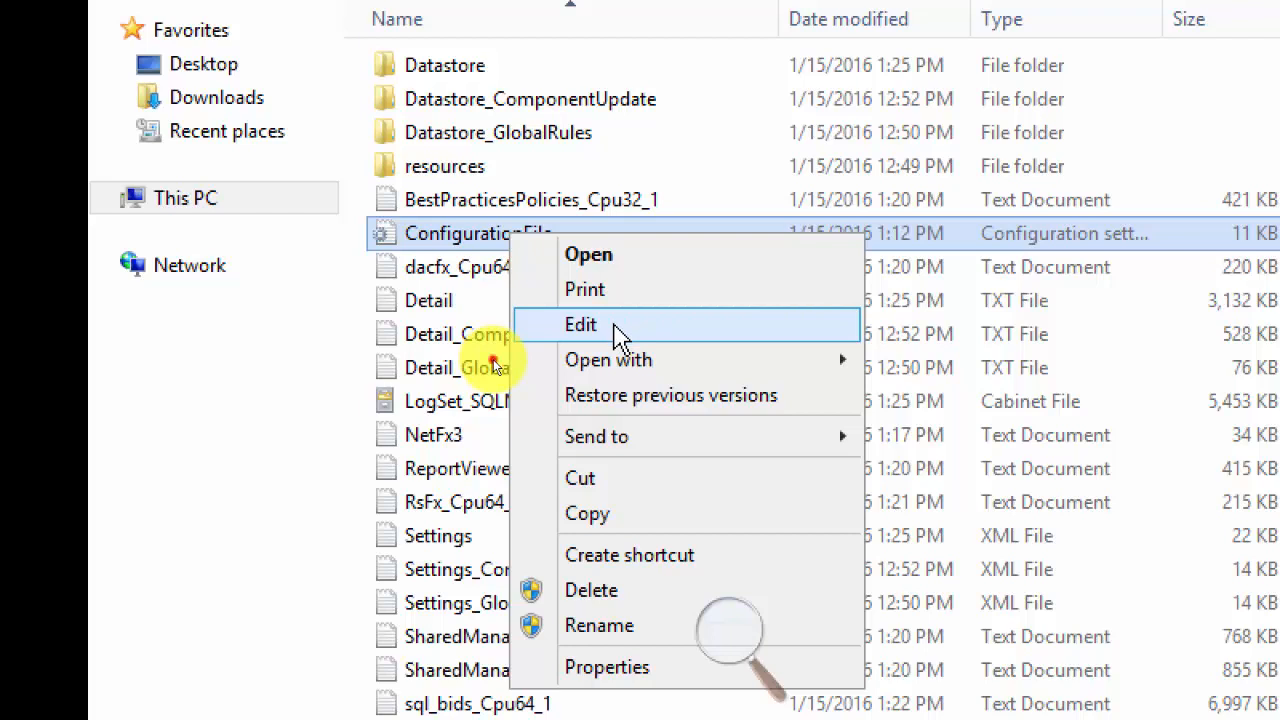
click(619, 328)
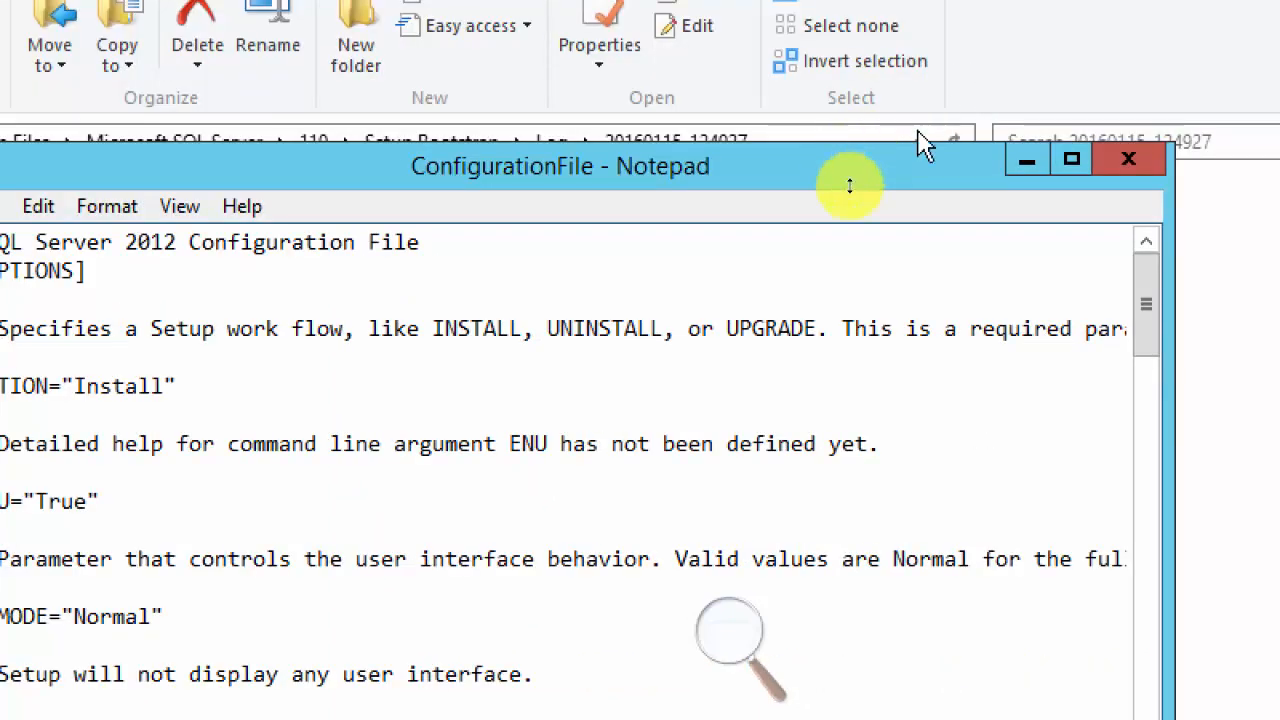
click(1135, 163)
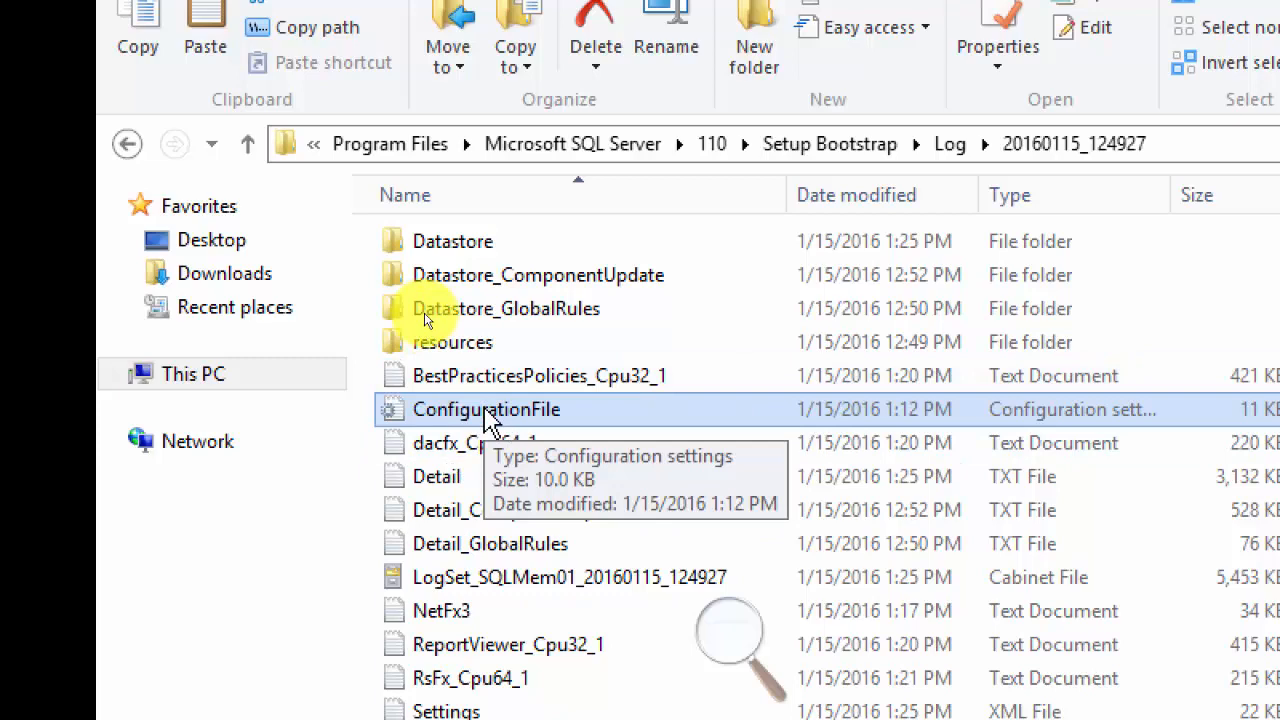
Copy ConfigurationFile from the 20160115_124927 folder and return the Magnifier zoom to 100%.
right_click(490, 420)
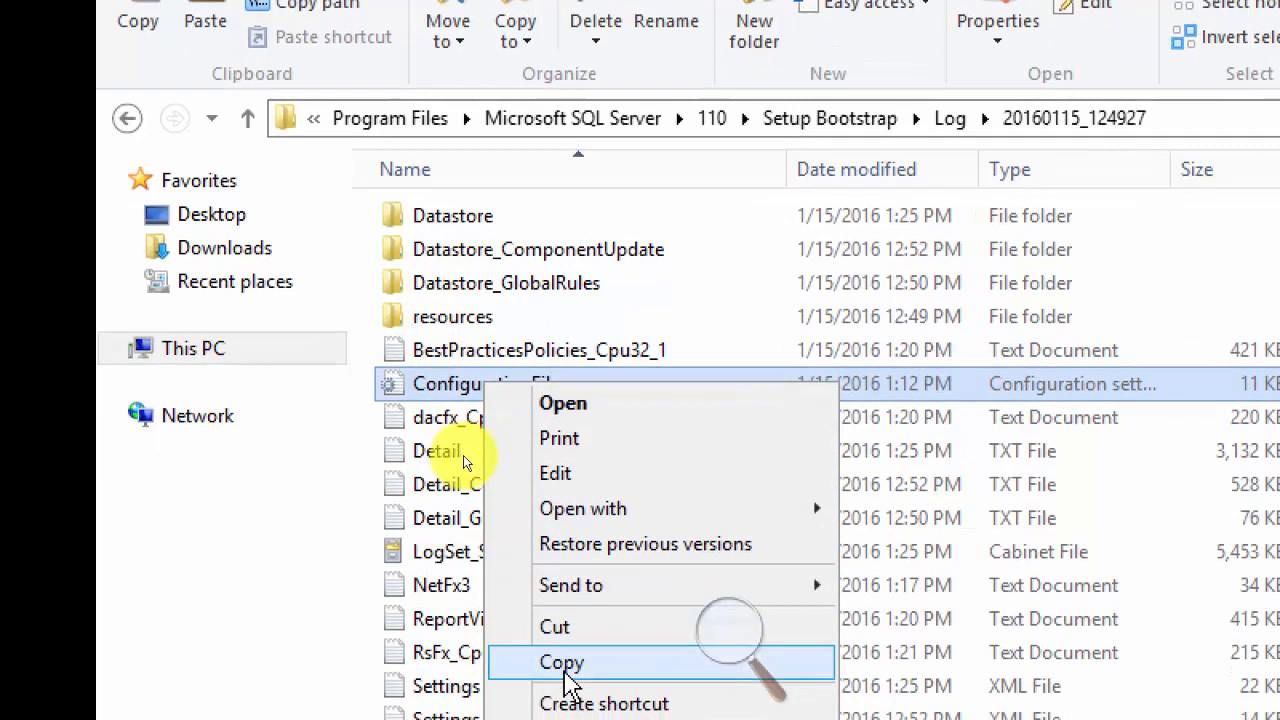
click(566, 675)
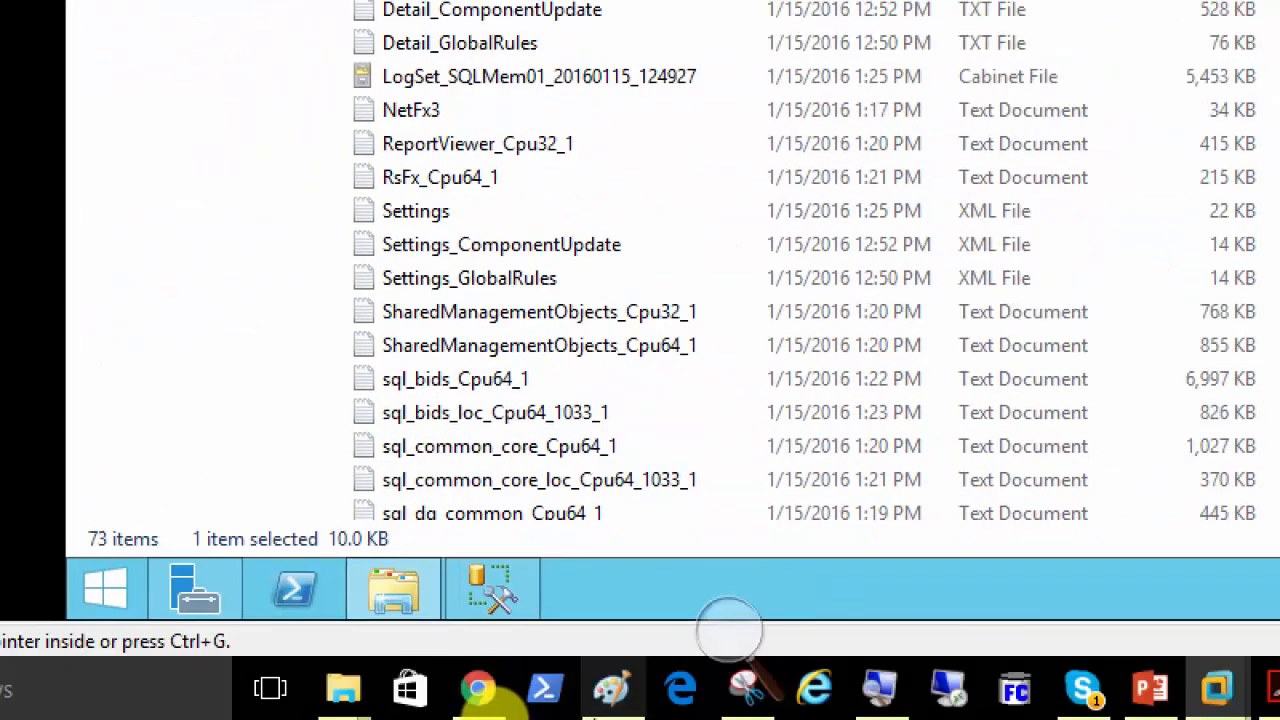
click(729, 630)
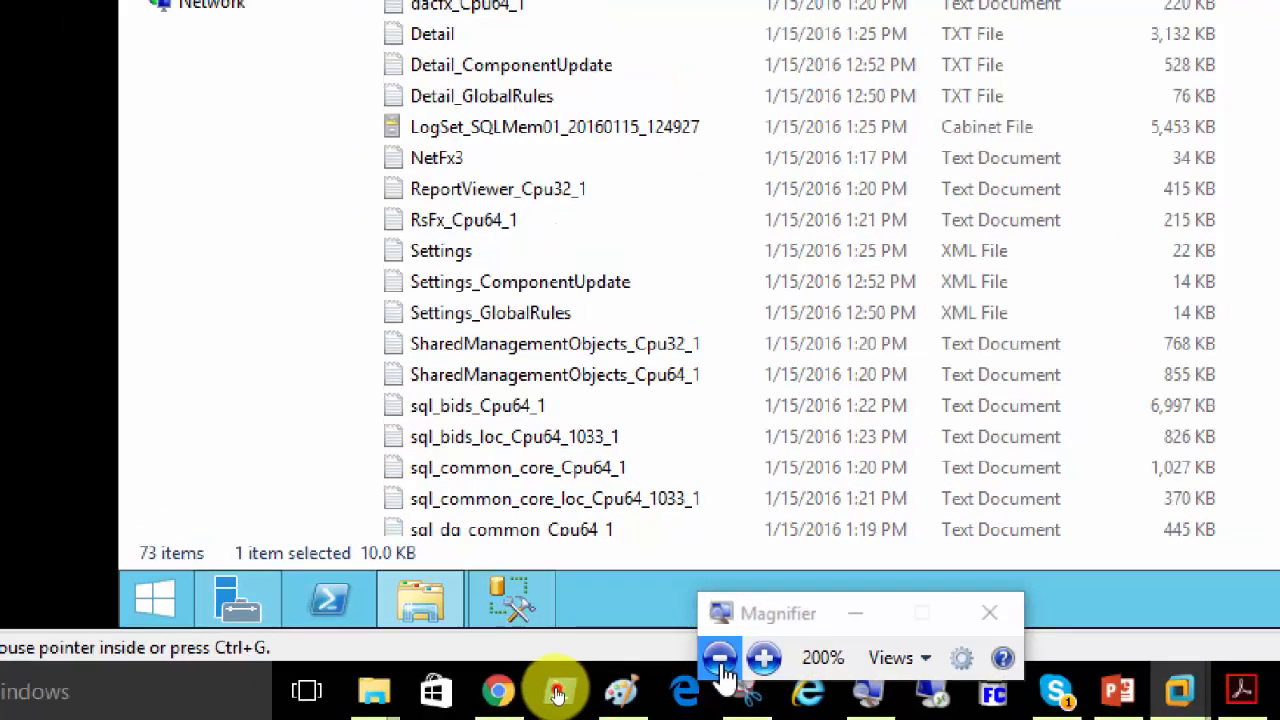
click(720, 658)
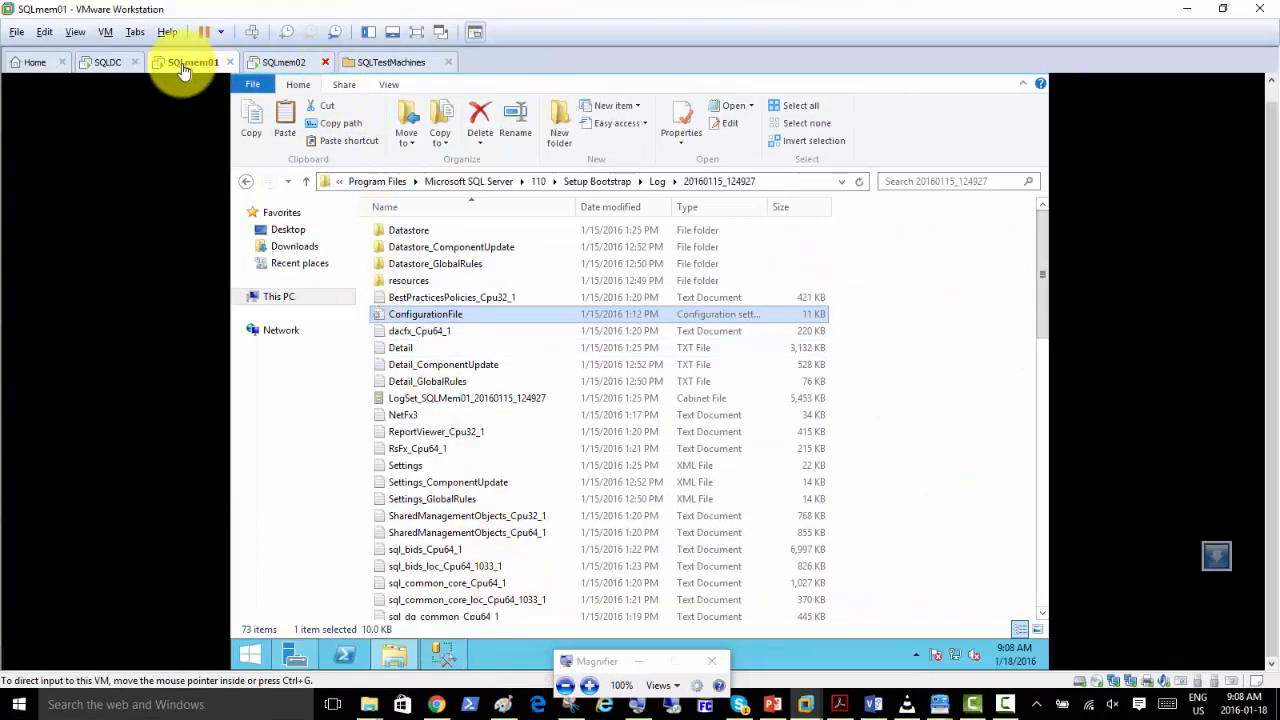
Switch to SQLmem02 and try to paste the copied ConfigurationFile into its Downloads folder.
click(285, 65)
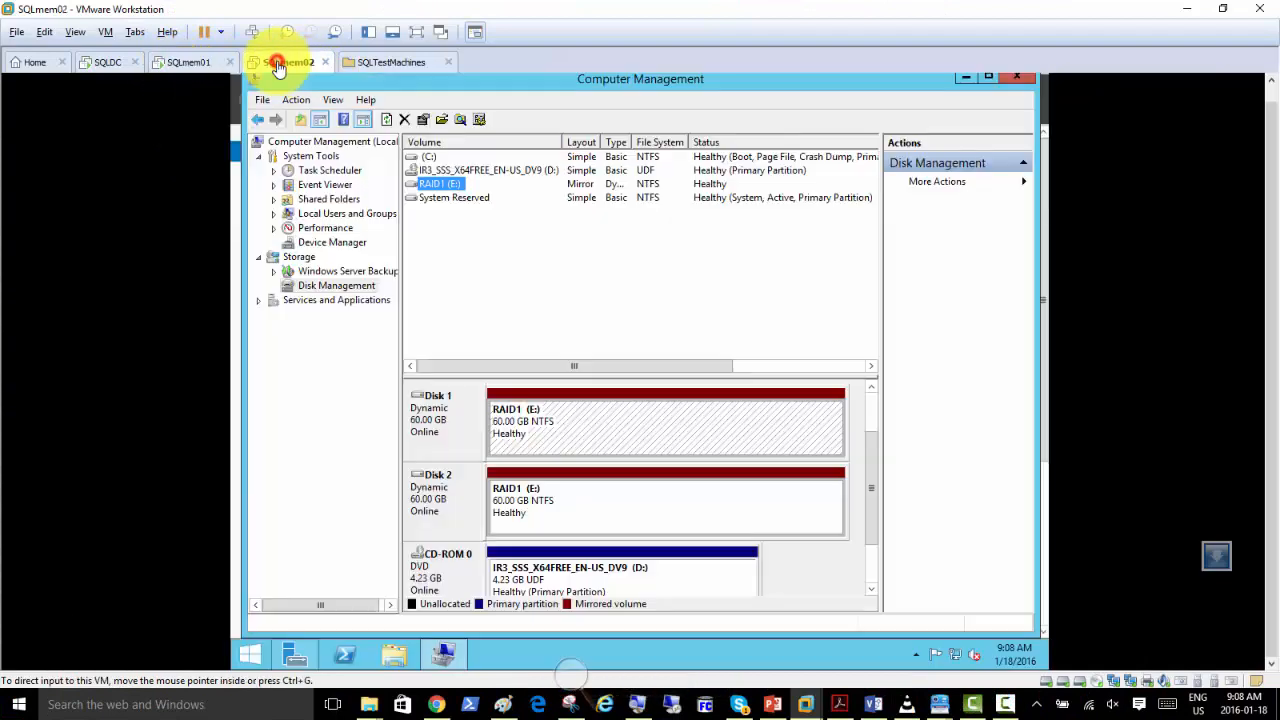
click(396, 654)
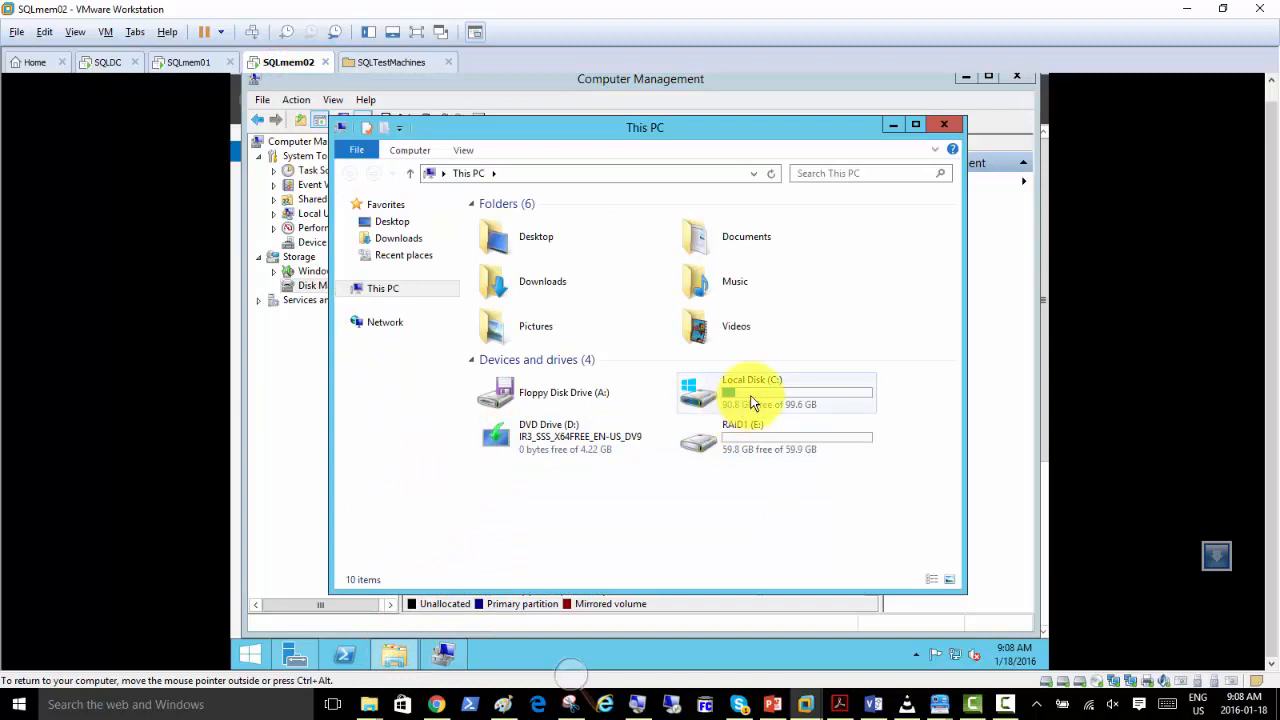
double_click(752, 403)
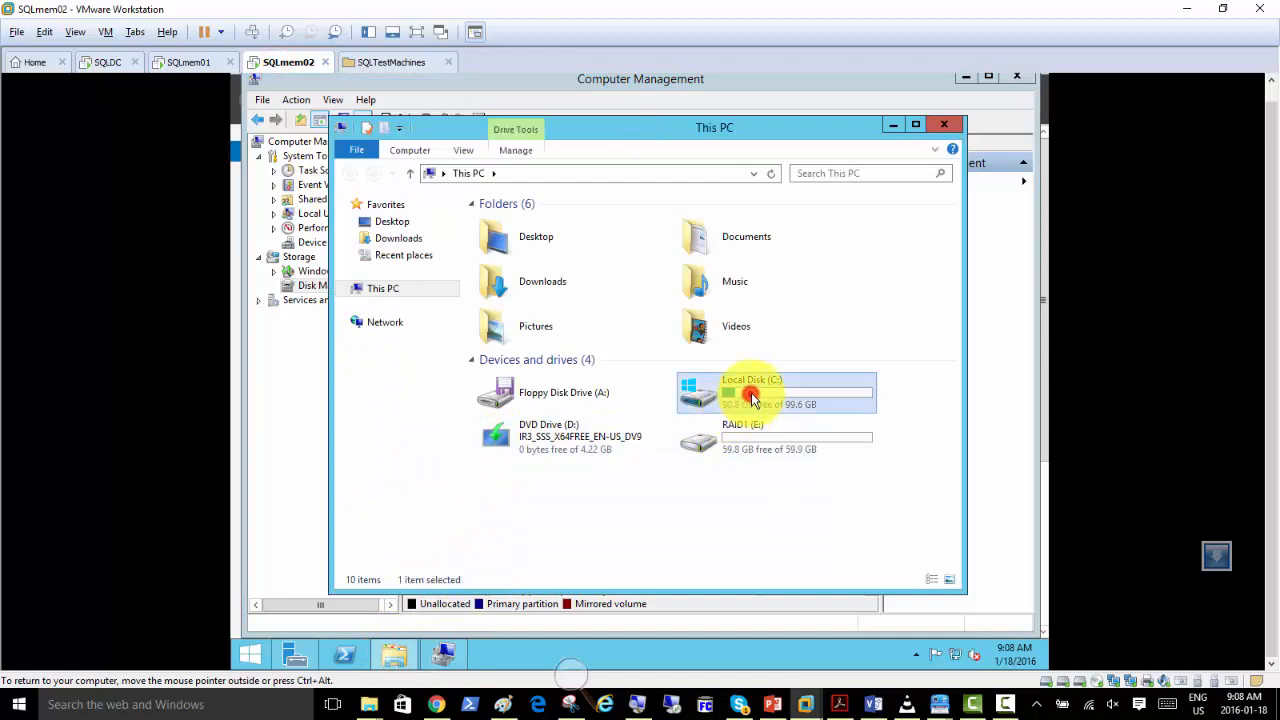
click(398, 237)
right_click(507, 250)
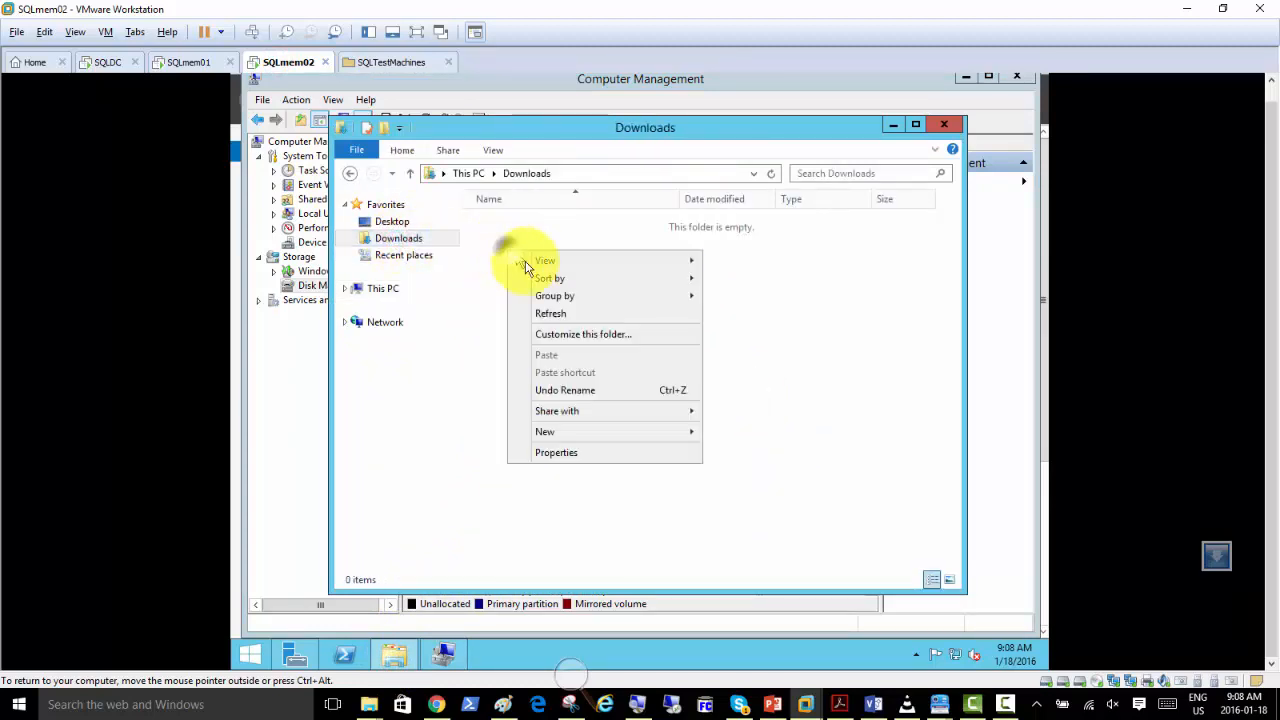
click(563, 358)
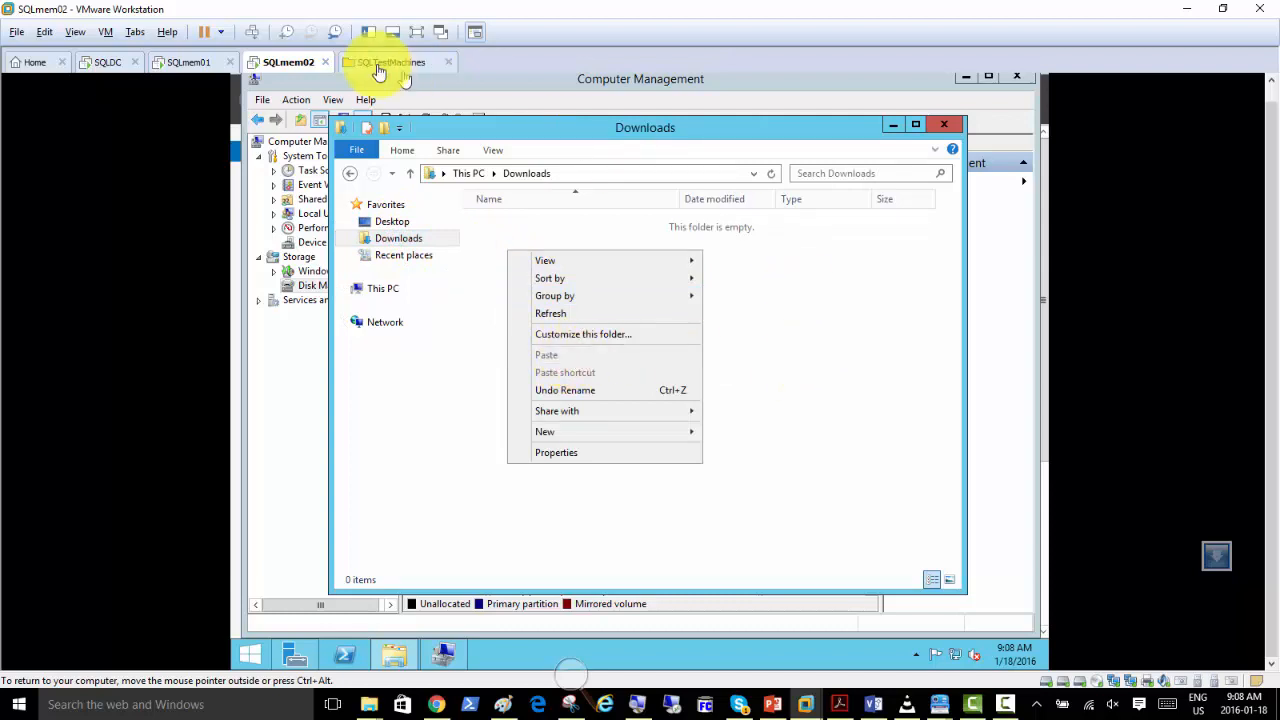
Copy ConfigurationFile from SQLmem01 again and paste it onto the host desktop, replacing the existing file.
click(188, 62)
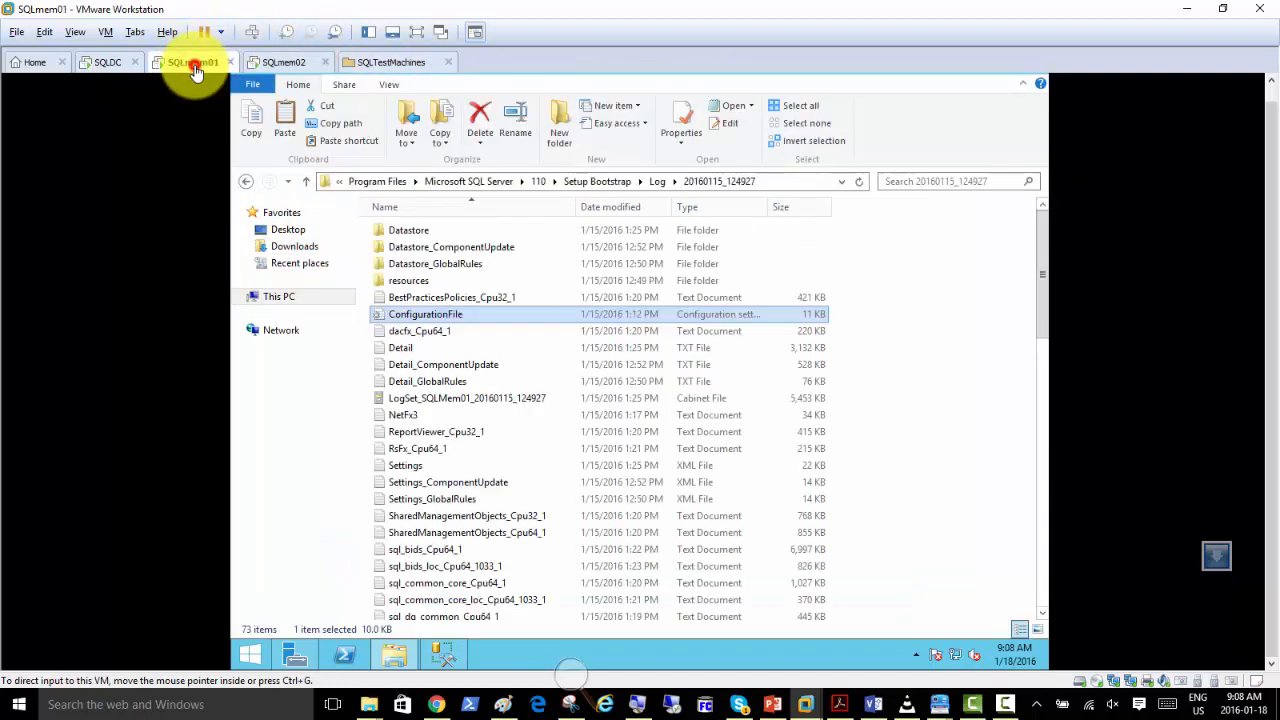
right_click(444, 314)
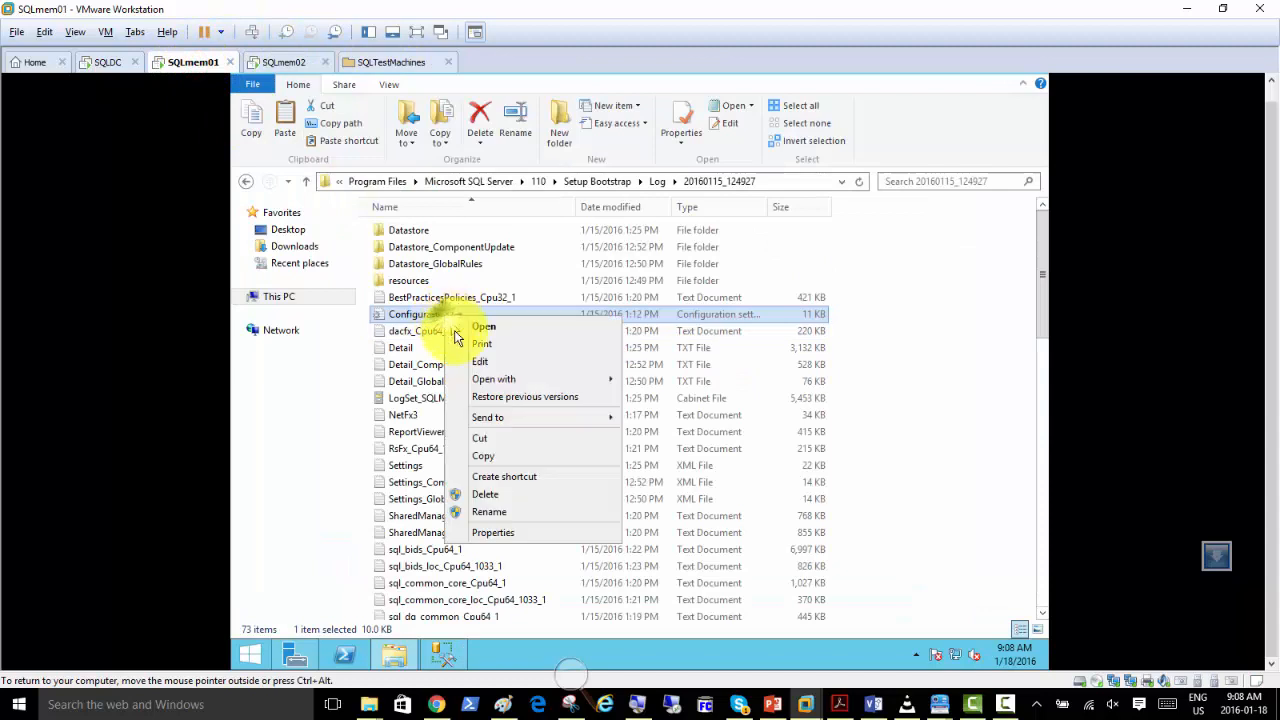
click(494, 460)
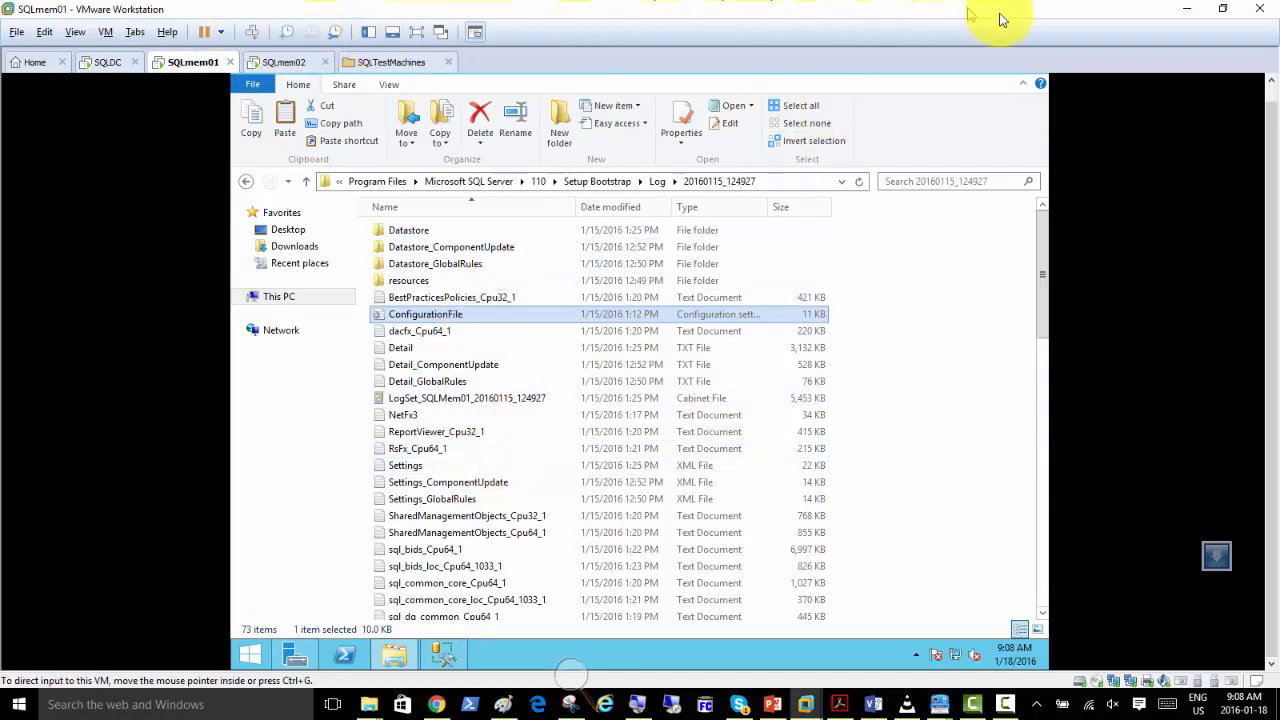
click(1186, 10)
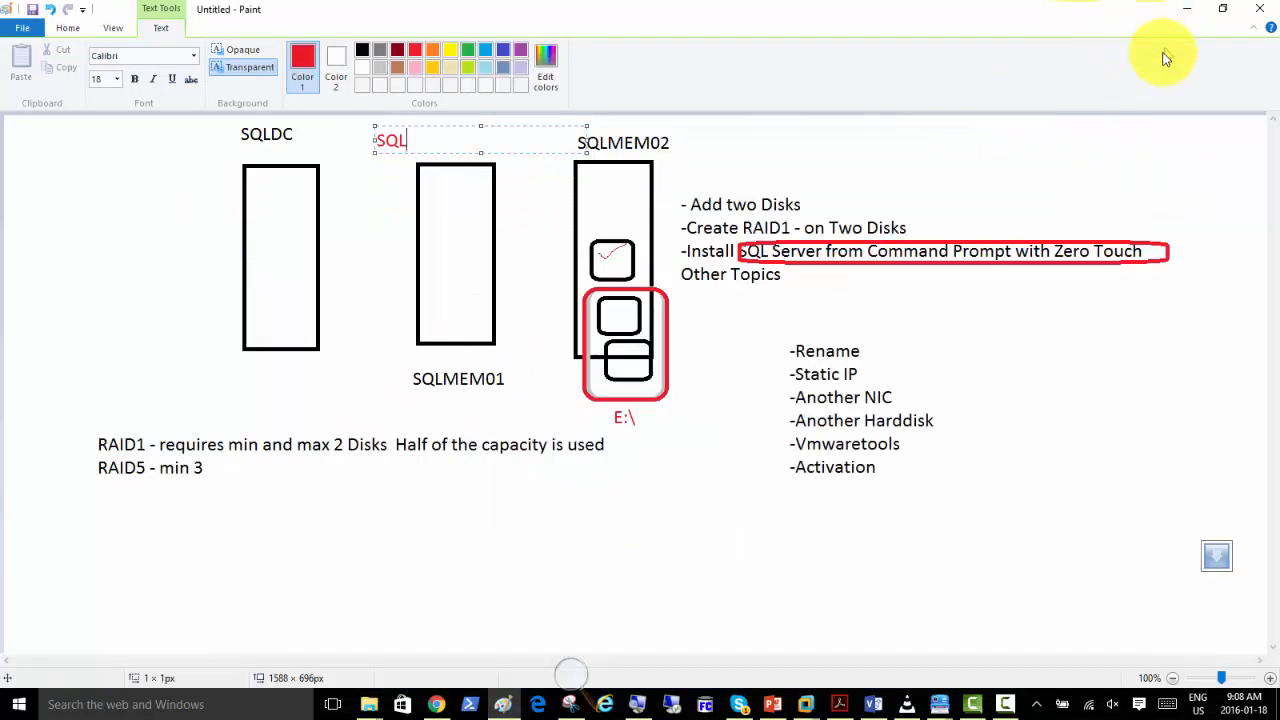
key(super+d)
right_click(688, 193)
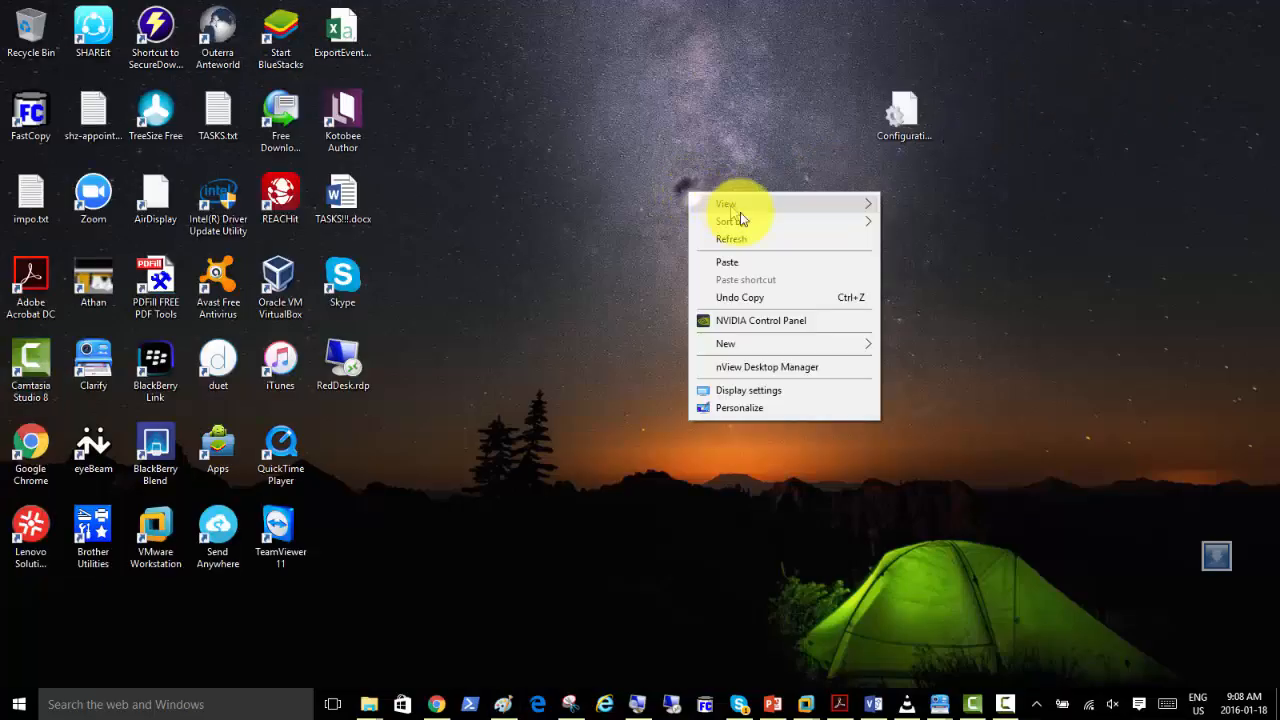
click(771, 262)
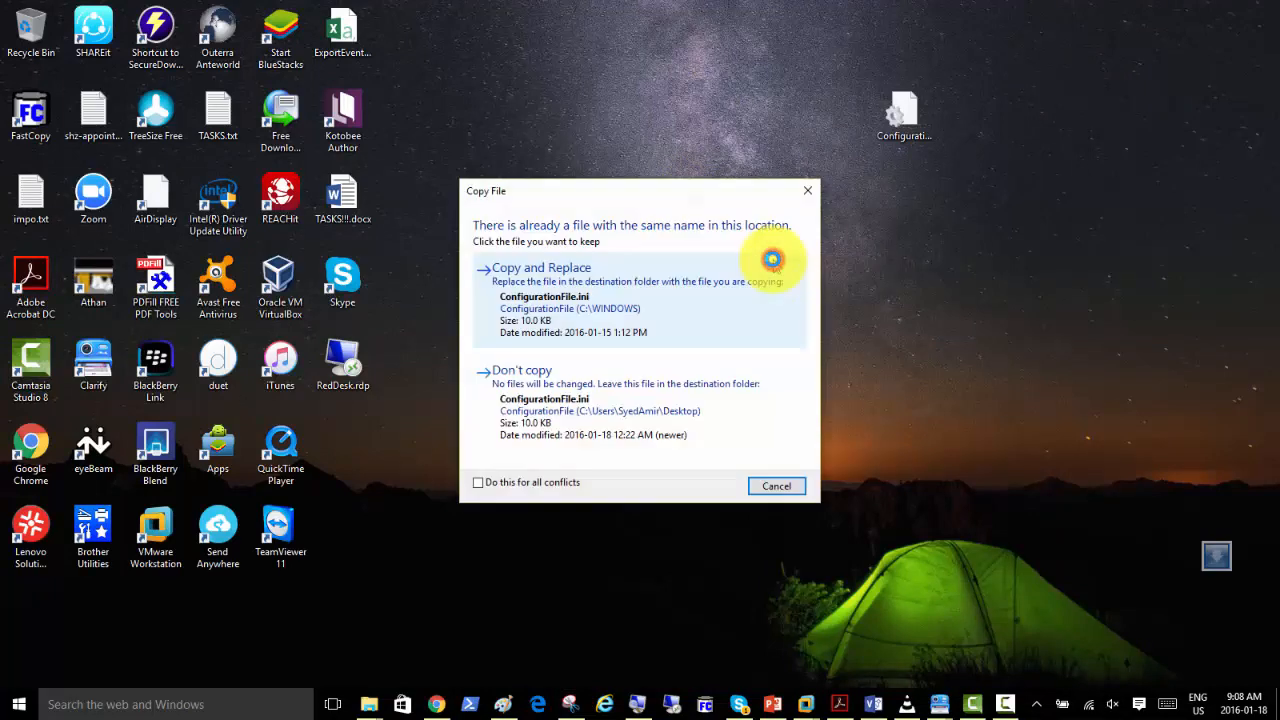
click(549, 284)
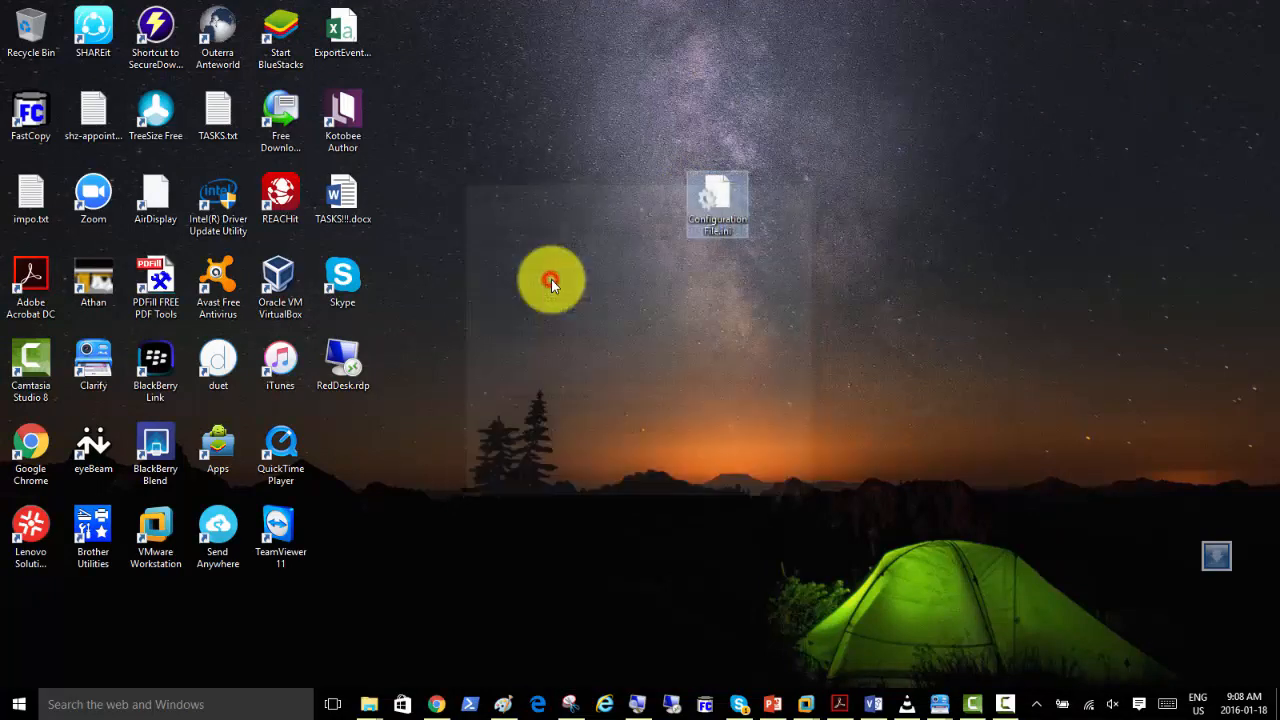
Copy ConfigurationFile.ini from the host desktop and try to paste it into the Downloads folder on SQLmem02.
right_click(722, 198)
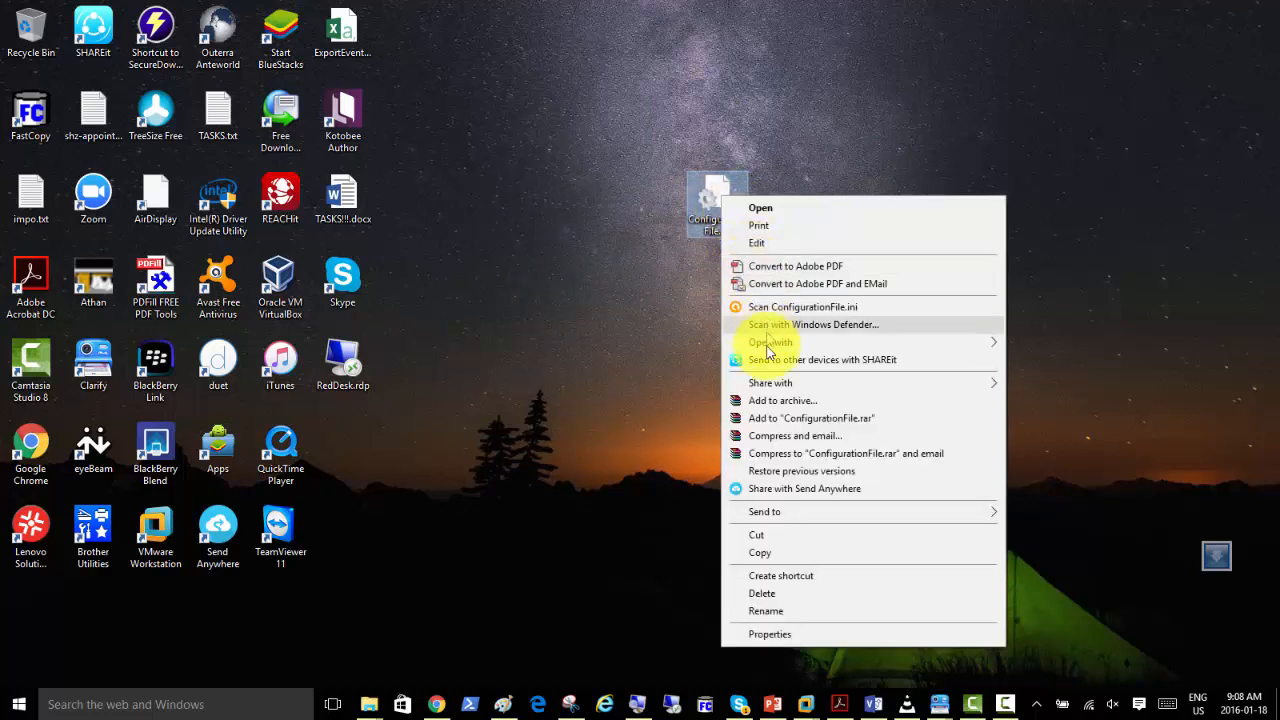
click(764, 552)
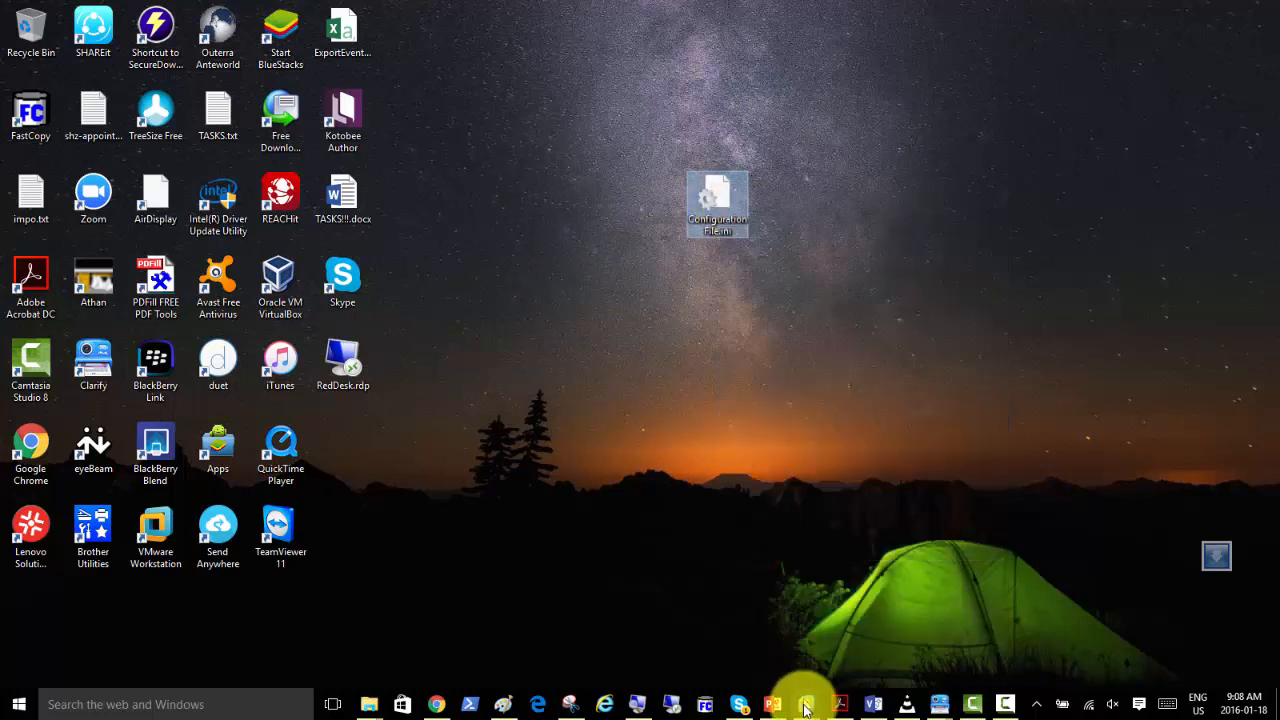
mouse_move(806, 706)
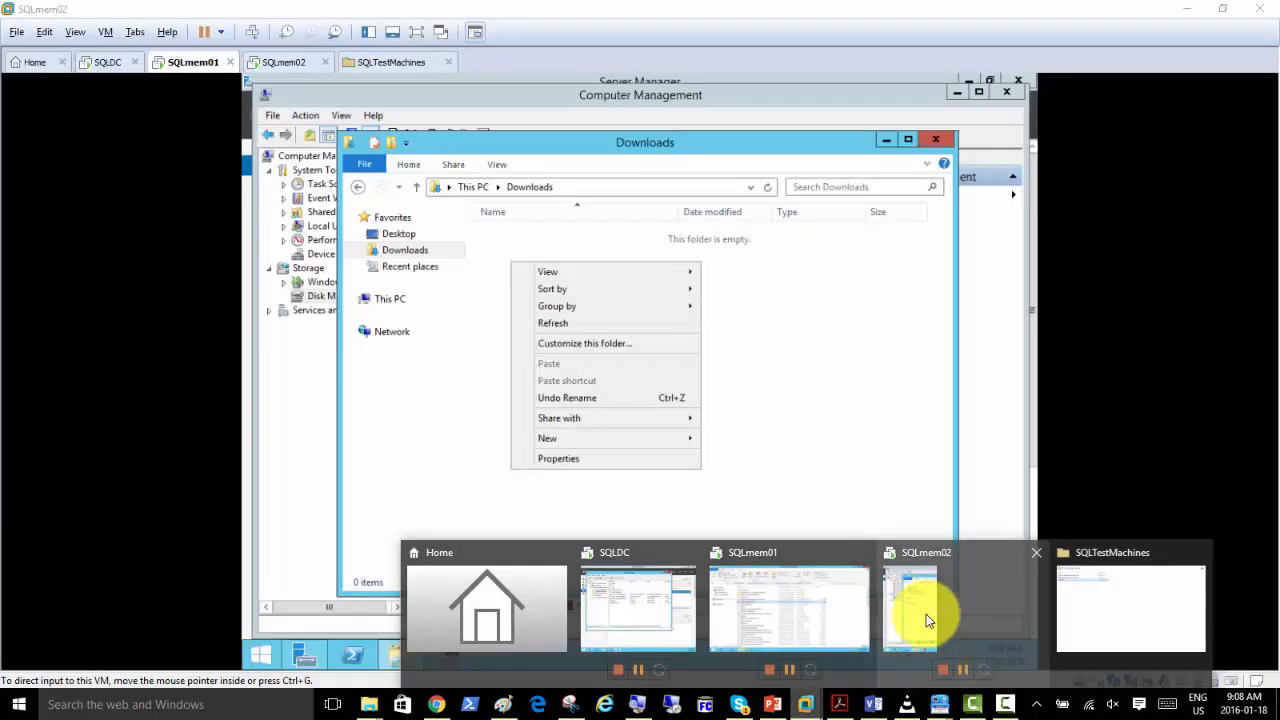
click(926, 614)
click(762, 333)
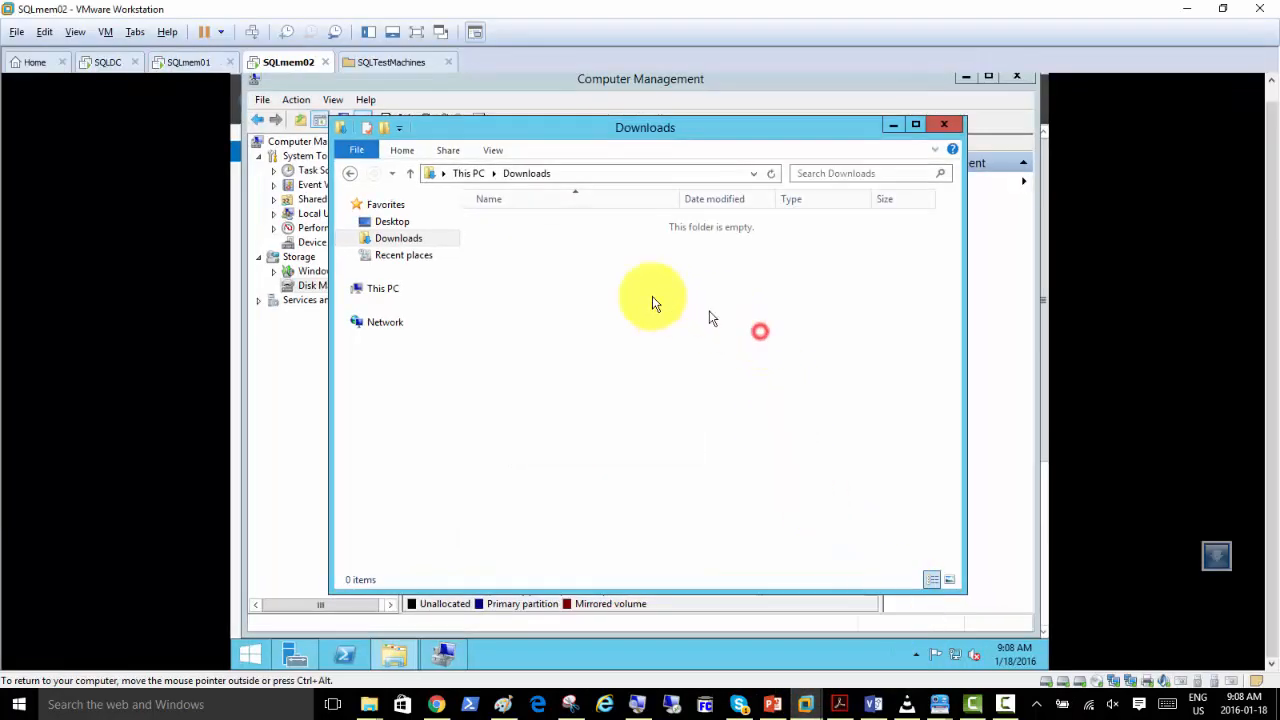
right_click(583, 293)
click(531, 349)
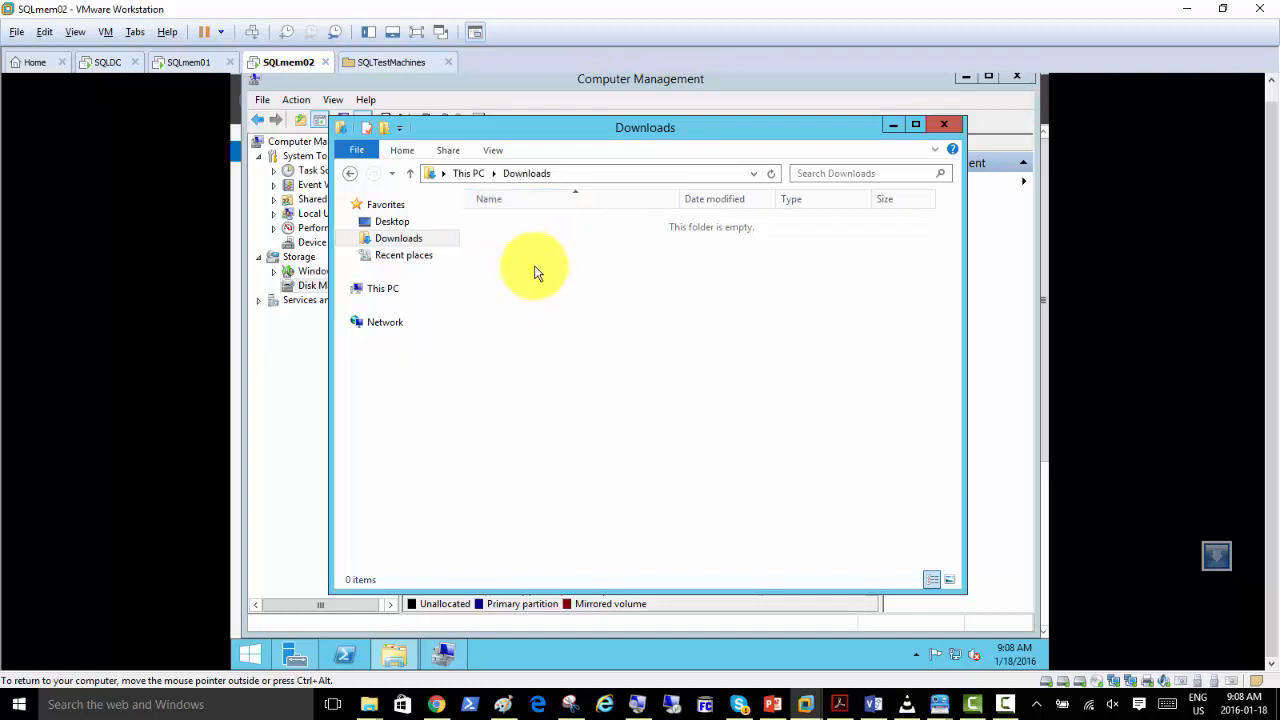
right_click(535, 273)
click(507, 341)
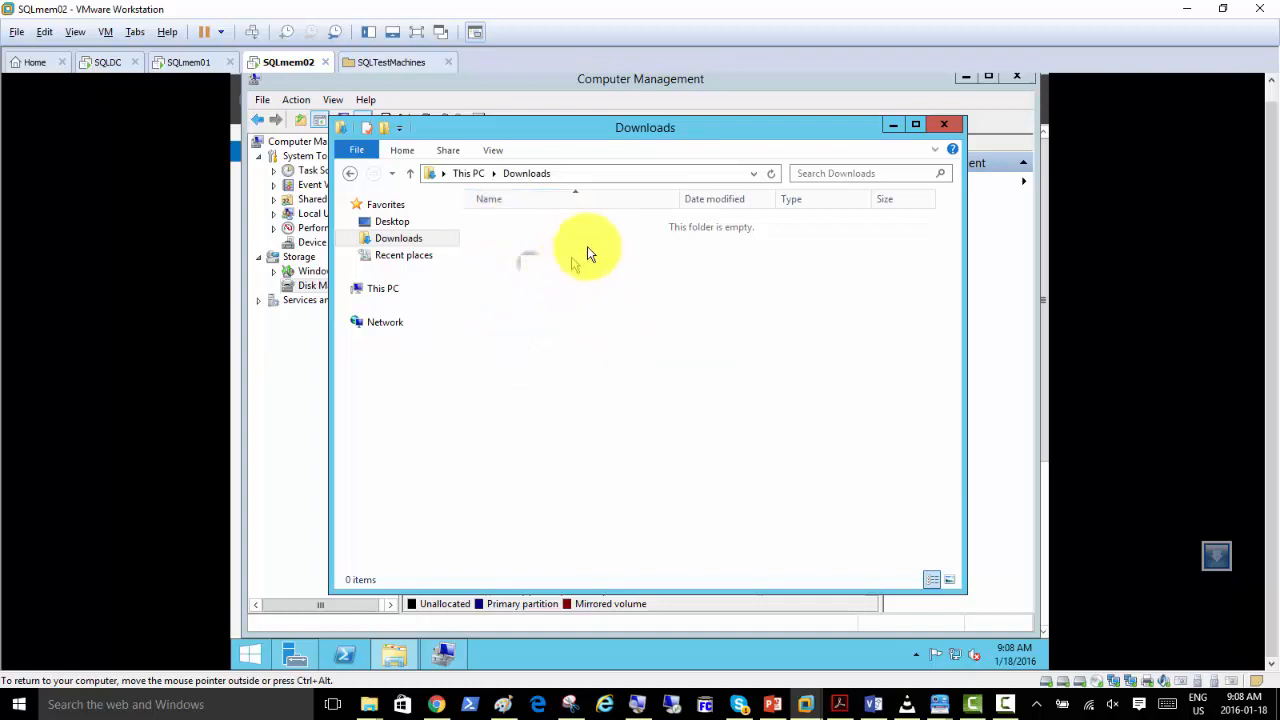
Set folder sharing to Always enabled in SQLmem02's virtual machine settings and open the Shared Folders (Z:) drive in the guest.
right_click(284, 64)
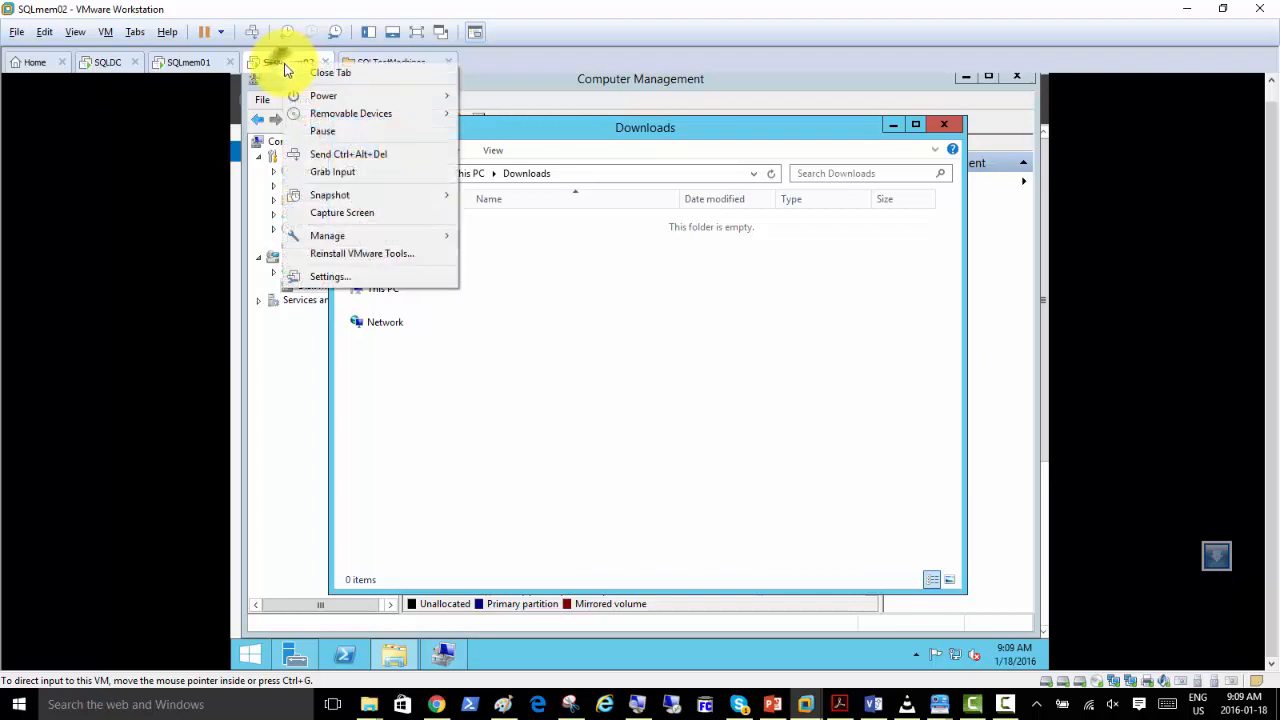
click(336, 279)
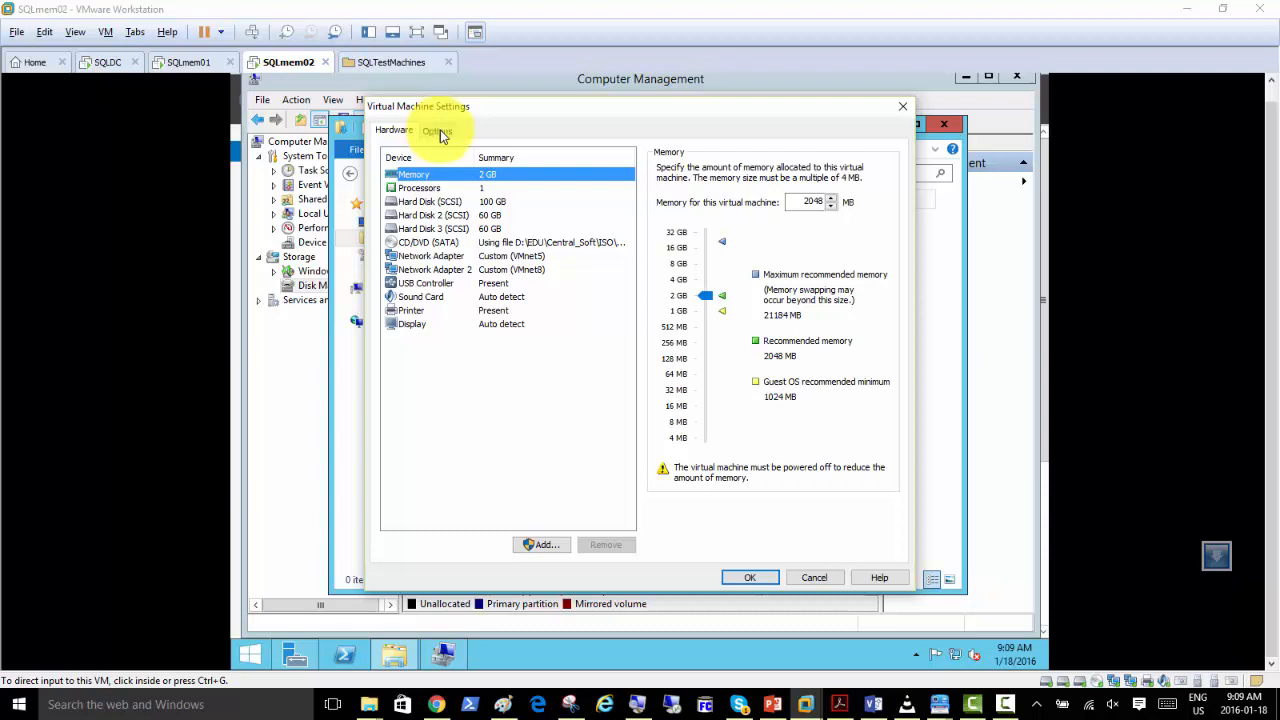
click(437, 131)
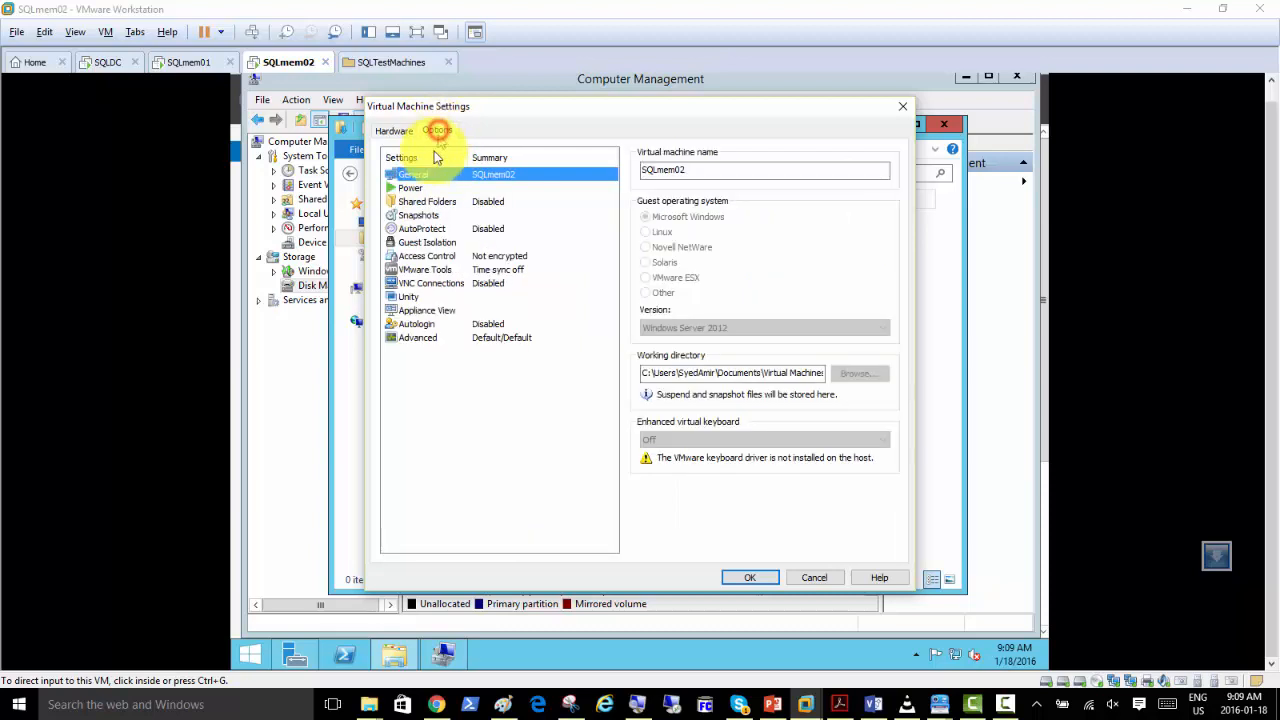
click(415, 204)
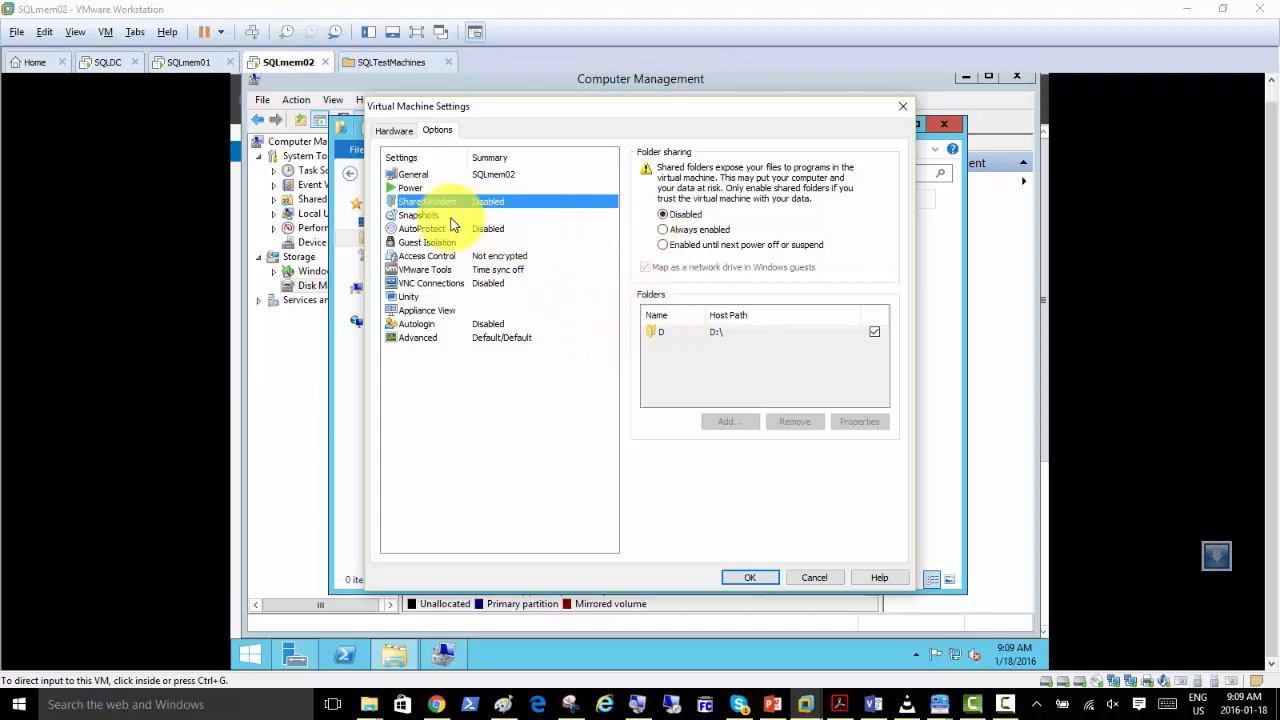
click(662, 230)
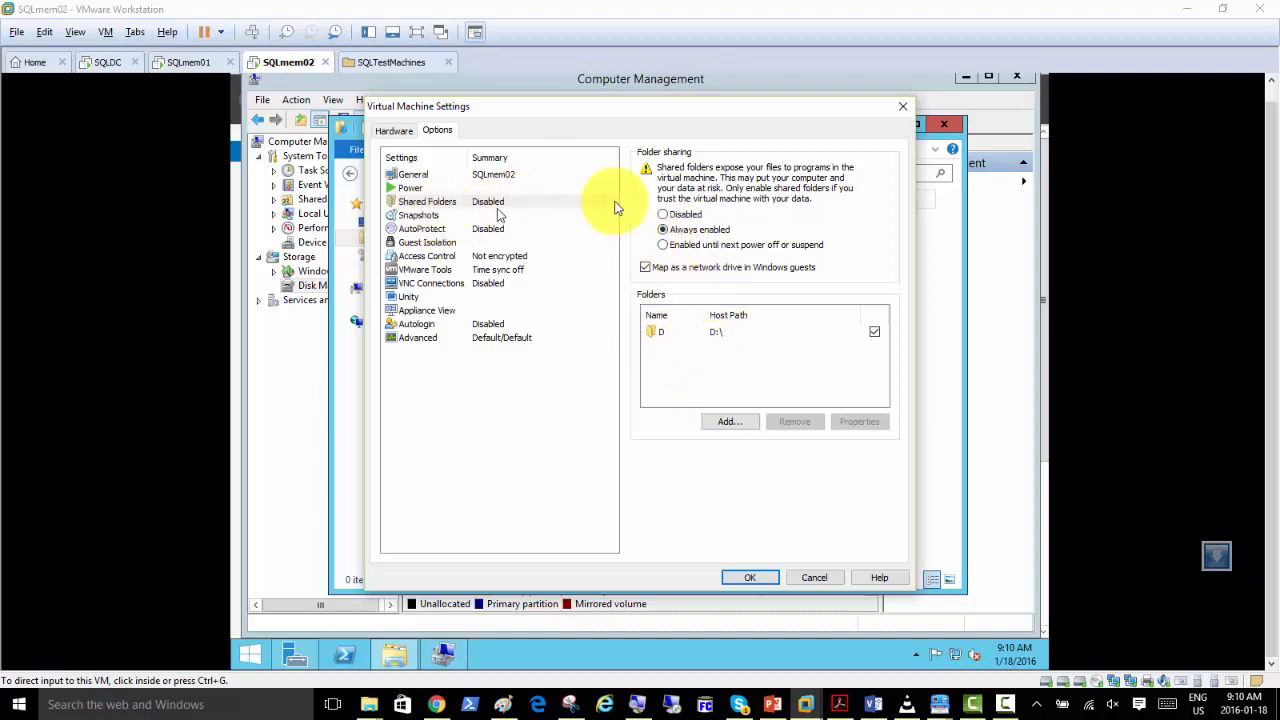
click(746, 577)
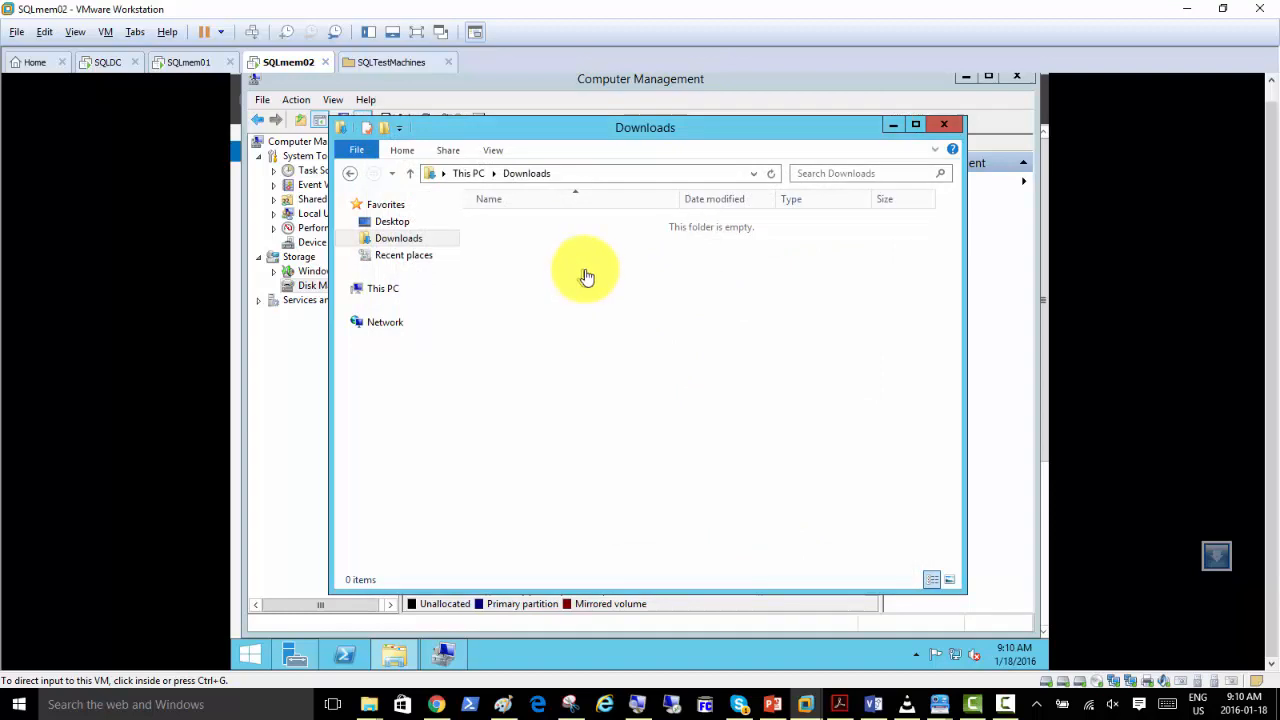
click(465, 173)
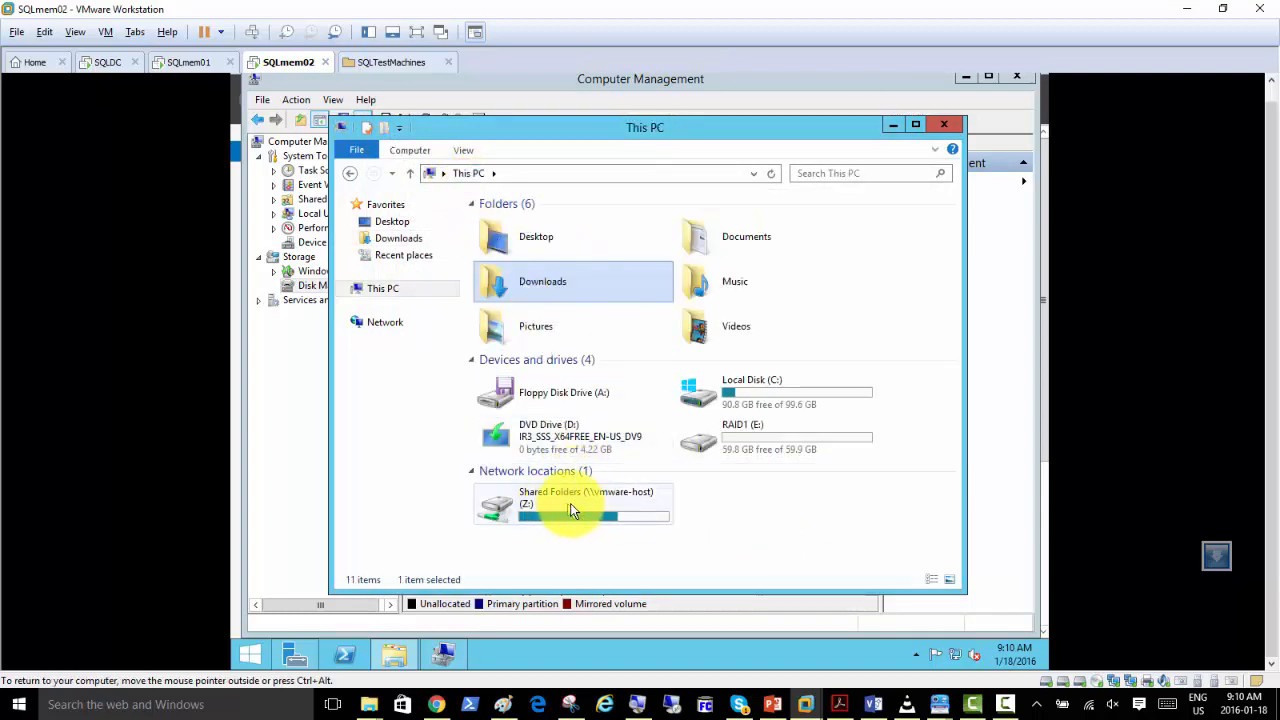
double_click(563, 499)
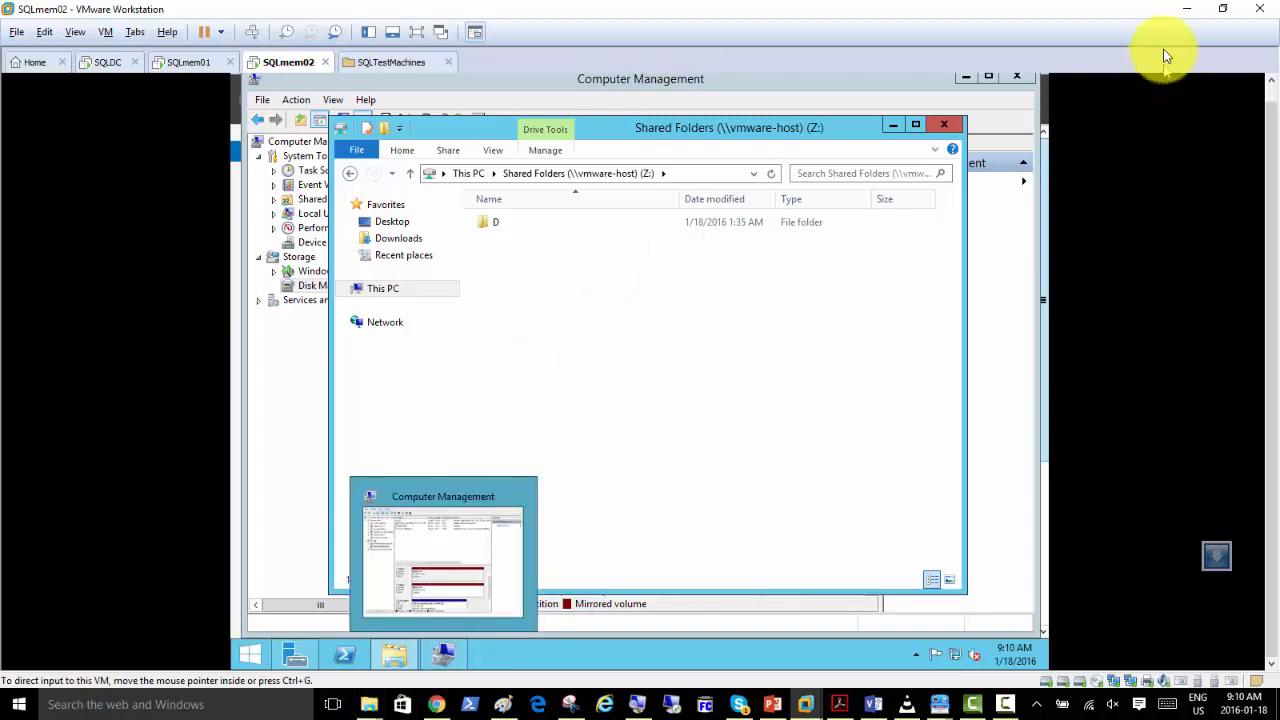
Return to the host desktop and copy ConfigurationFile.ini.
click(1186, 8)
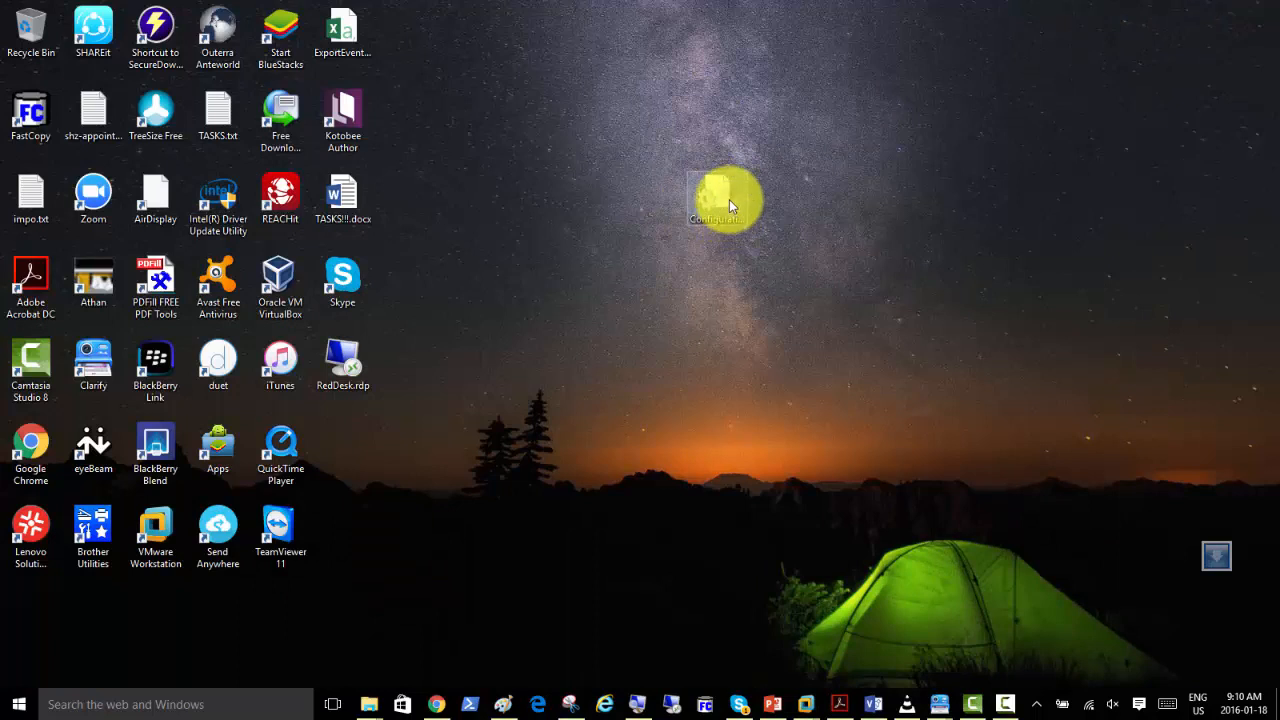
right_click(729, 199)
click(786, 558)
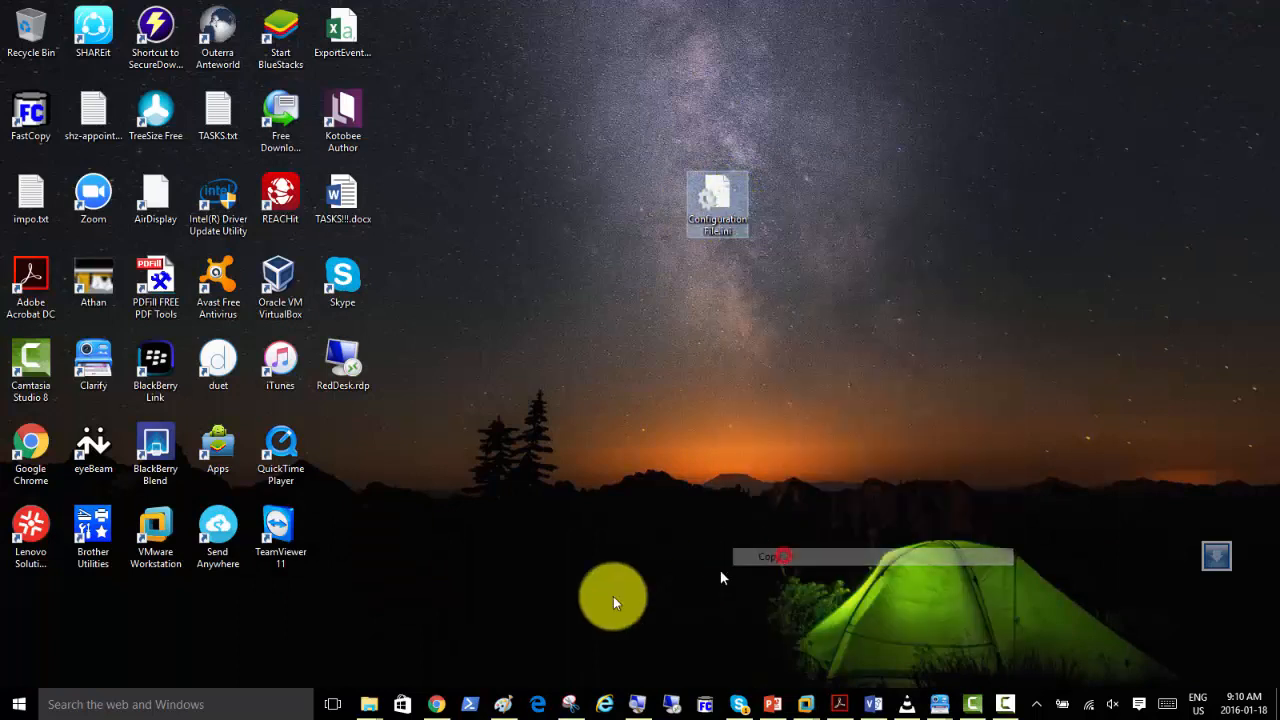
Paste ConfigurationFile.ini into the root of the host's 1TB-Hybrid (D:) drive, replacing the existing file.
mouse_move(369, 701)
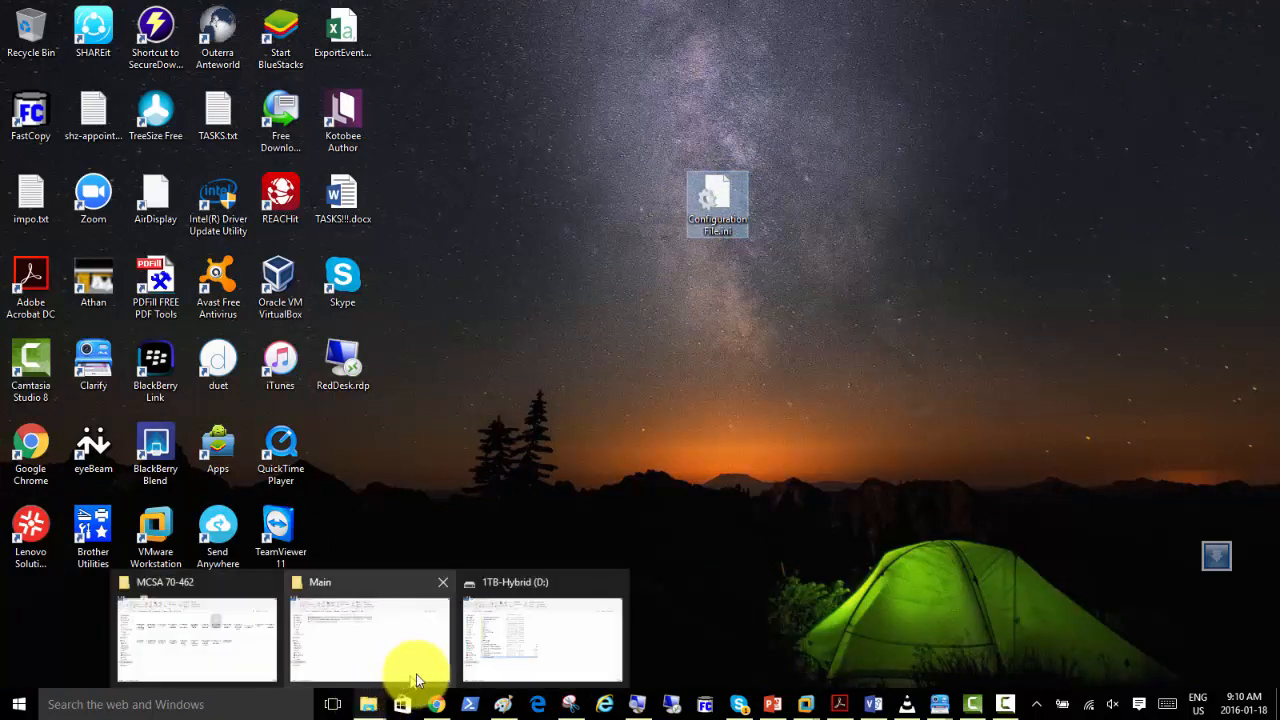
click(533, 397)
key(super+e)
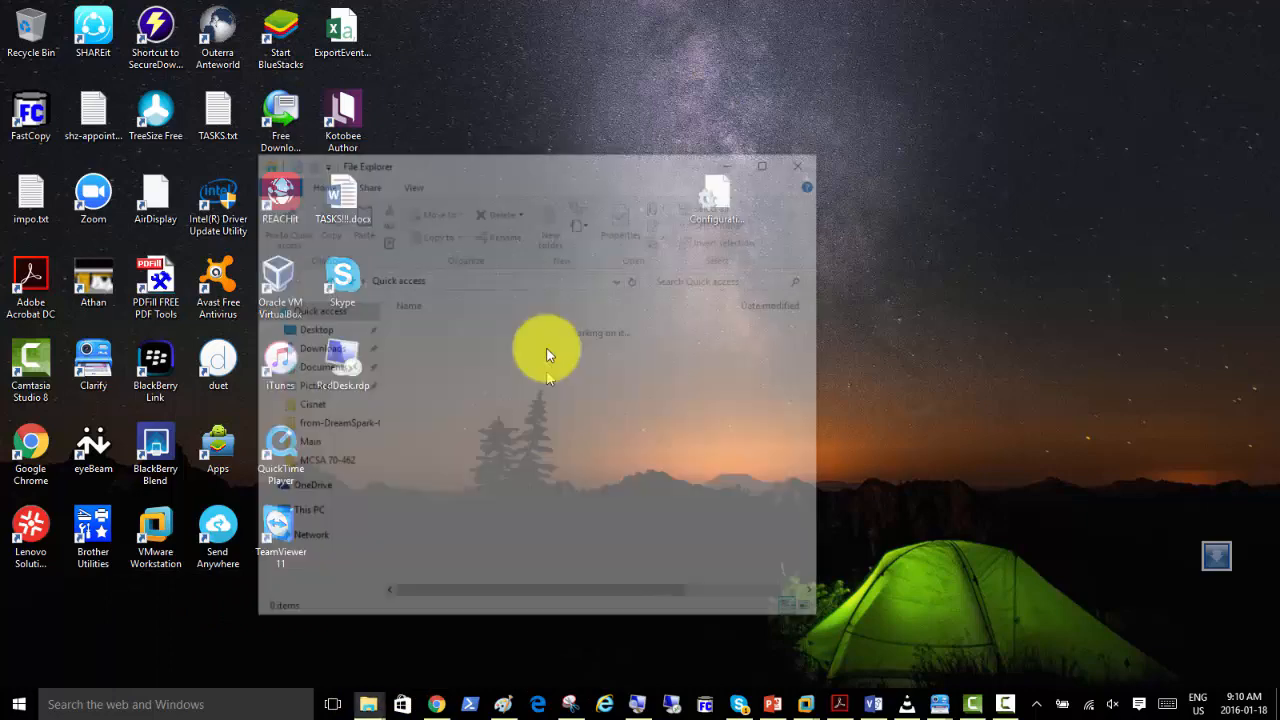
click(318, 519)
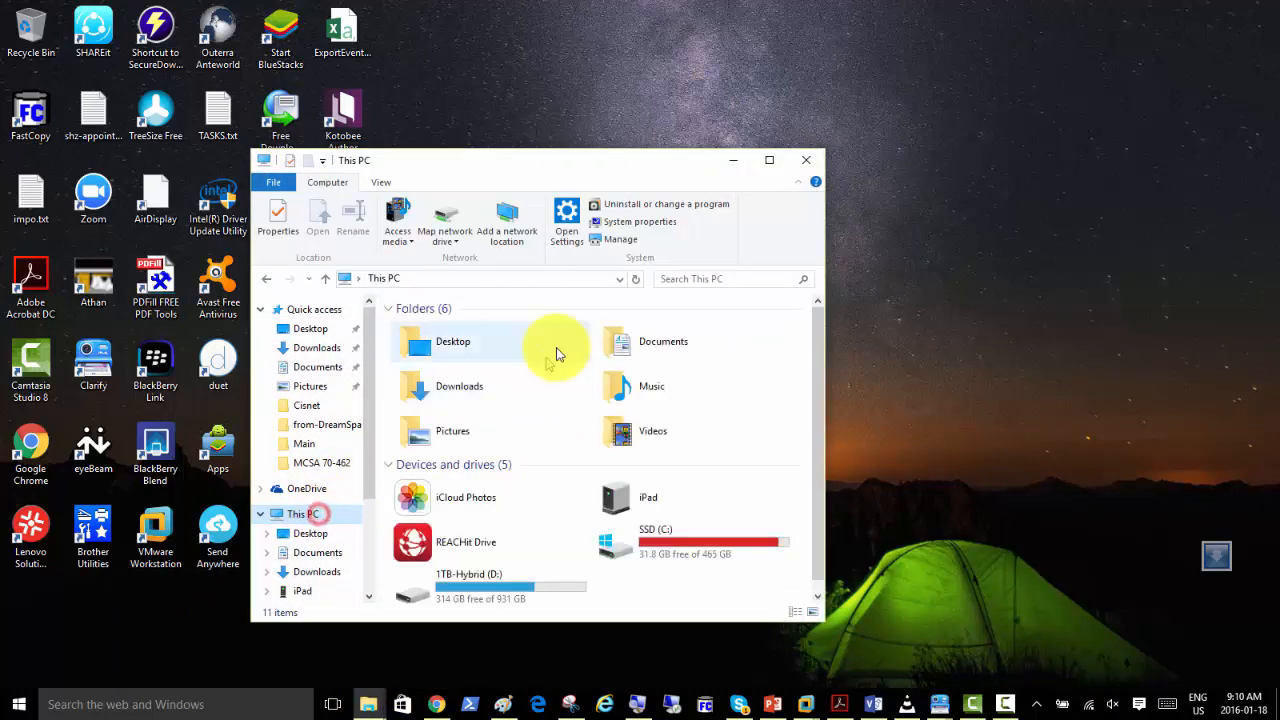
double_click(582, 160)
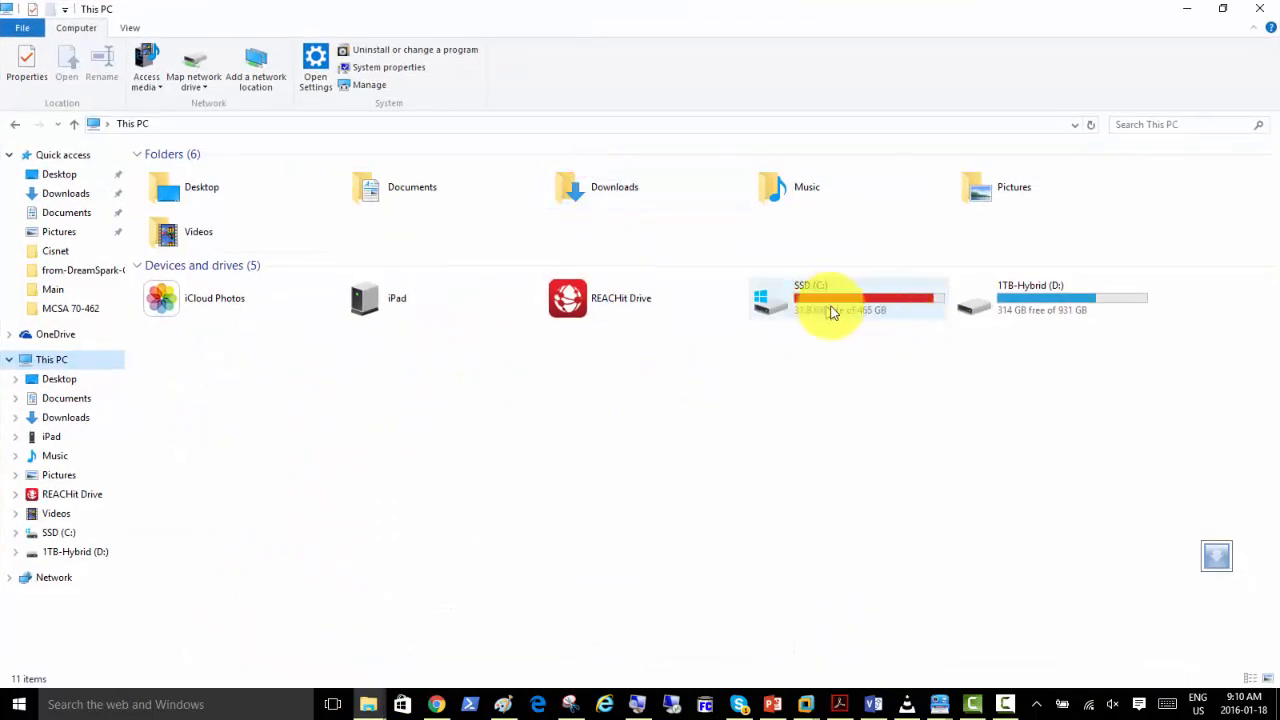
click(1010, 305)
double_click(1010, 305)
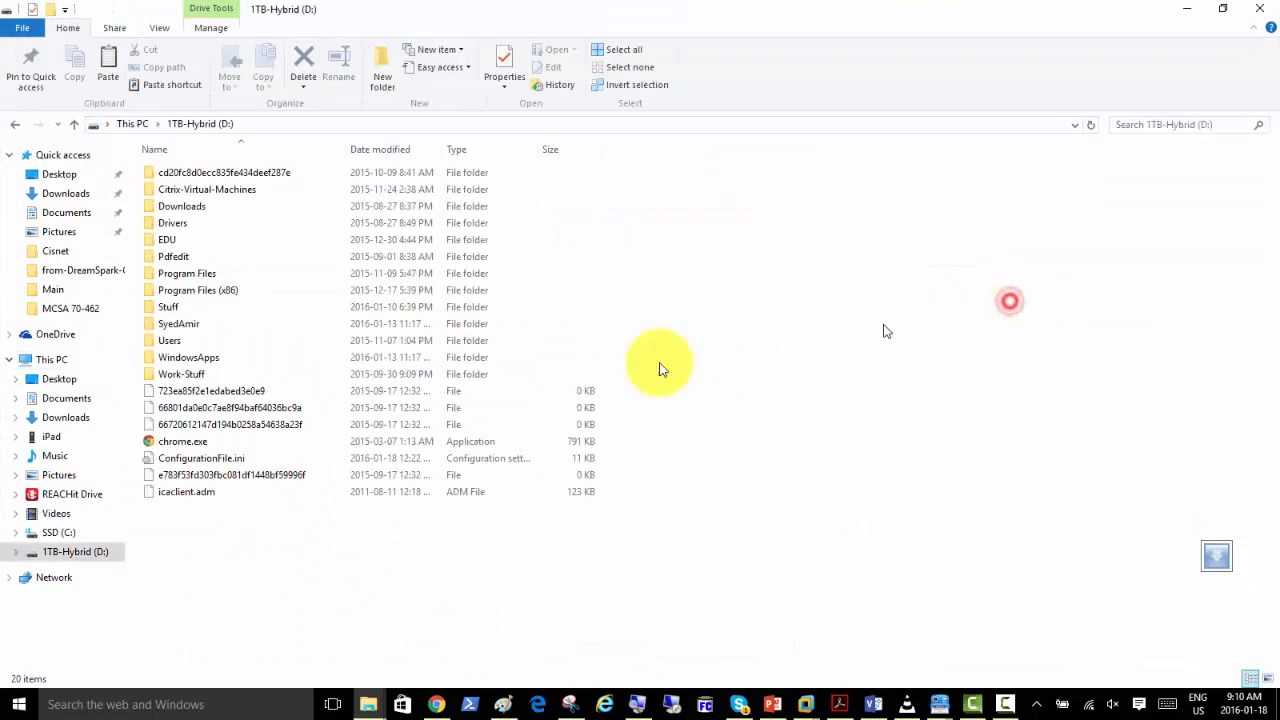
right_click(221, 533)
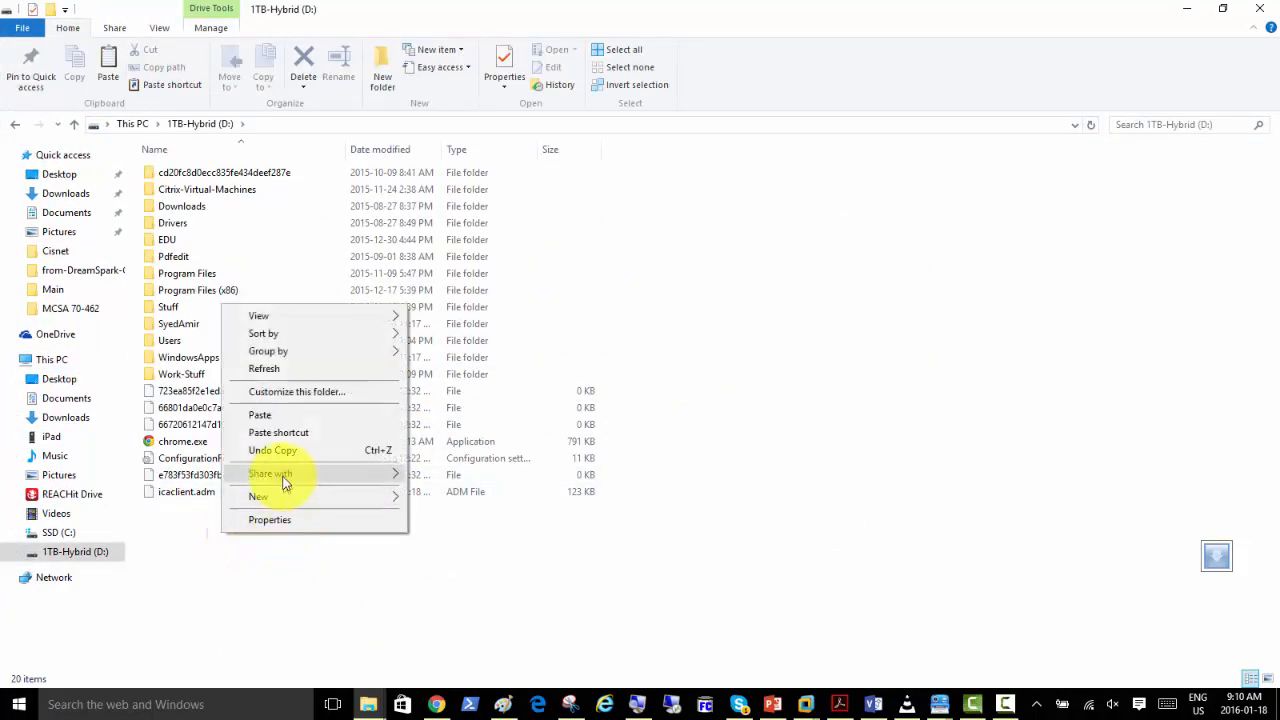
click(259, 414)
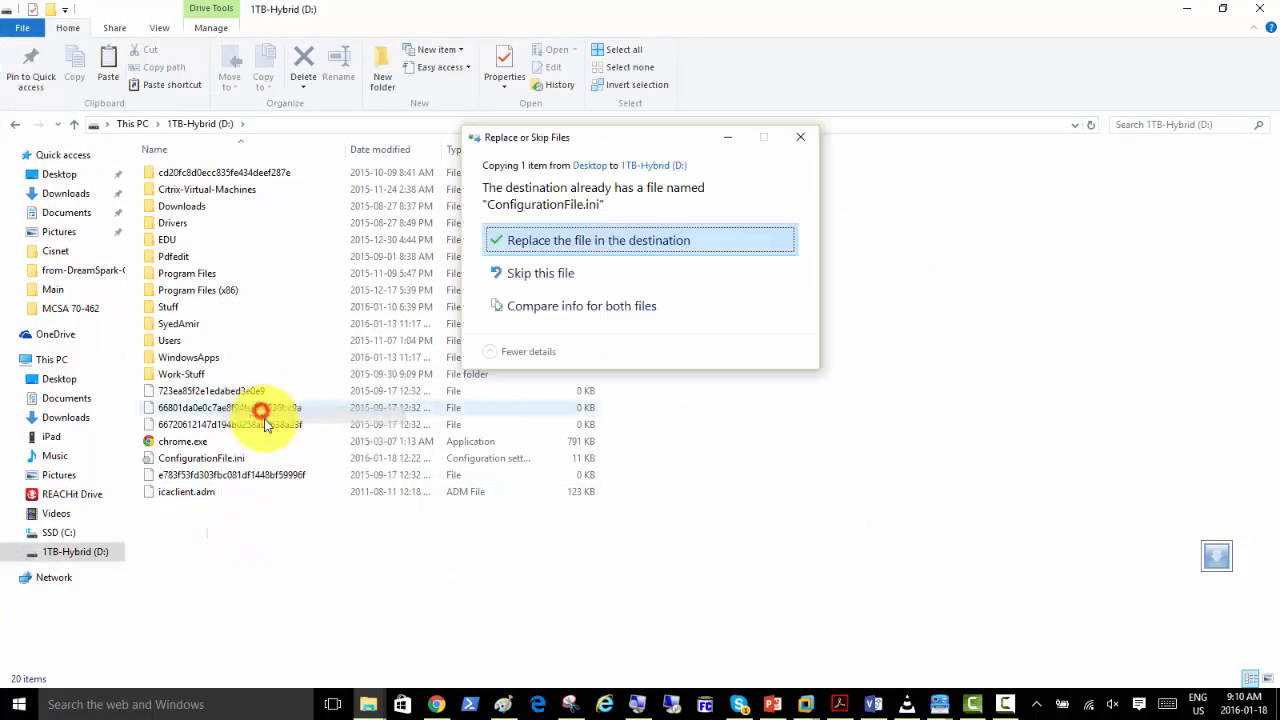
click(558, 245)
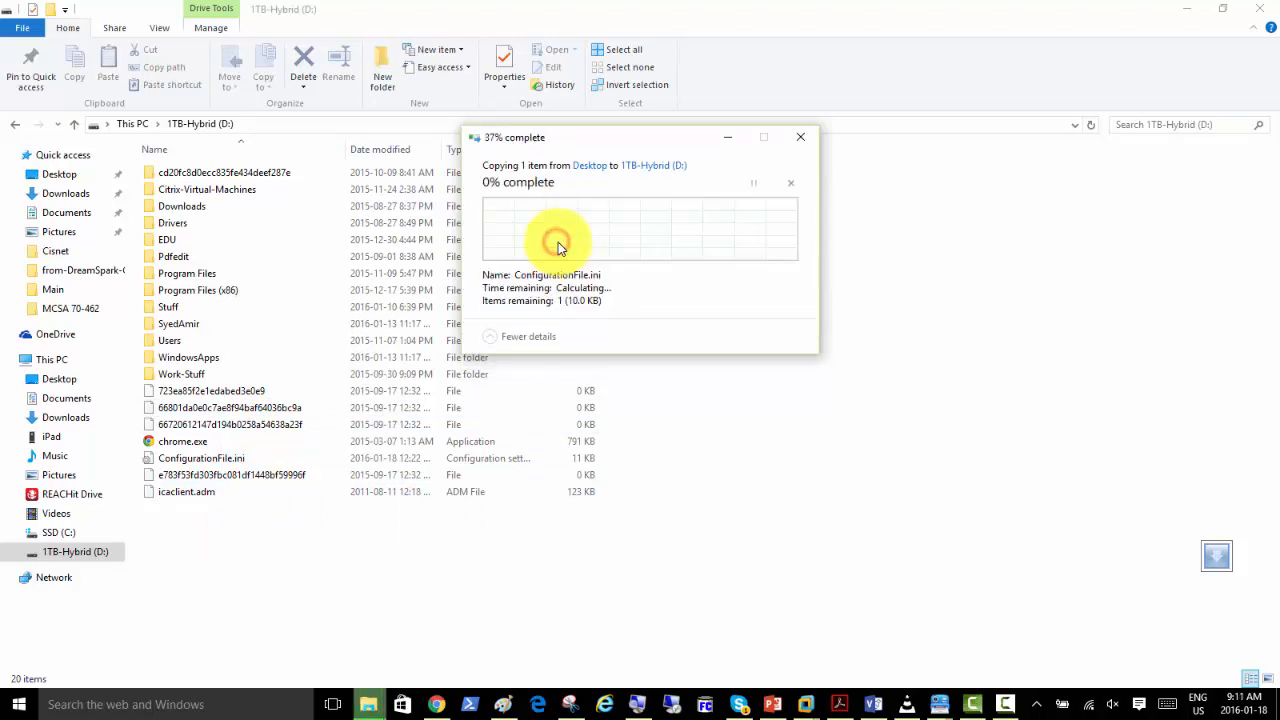
click(1187, 9)
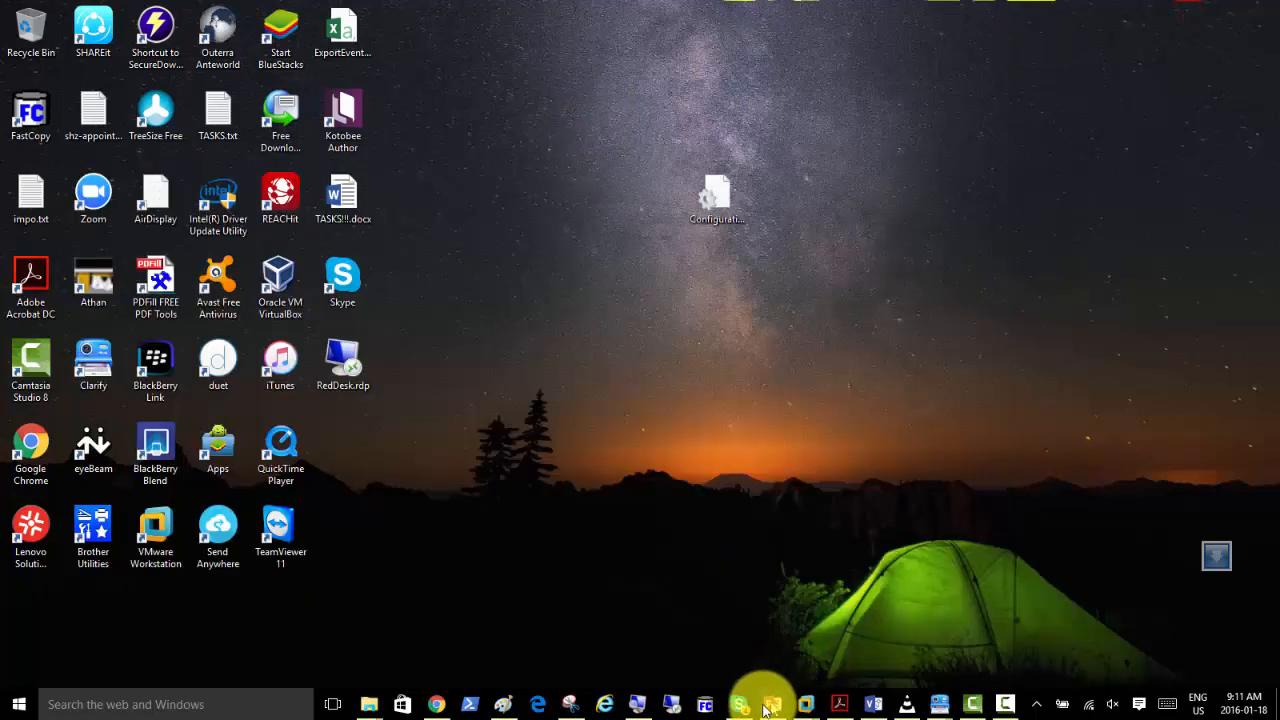
Switch to SQLmem02 in VMware Workstation and copy ConfigurationFile from the D folder of the Shared Folders (Z:) drive.
mouse_move(812, 700)
click(910, 617)
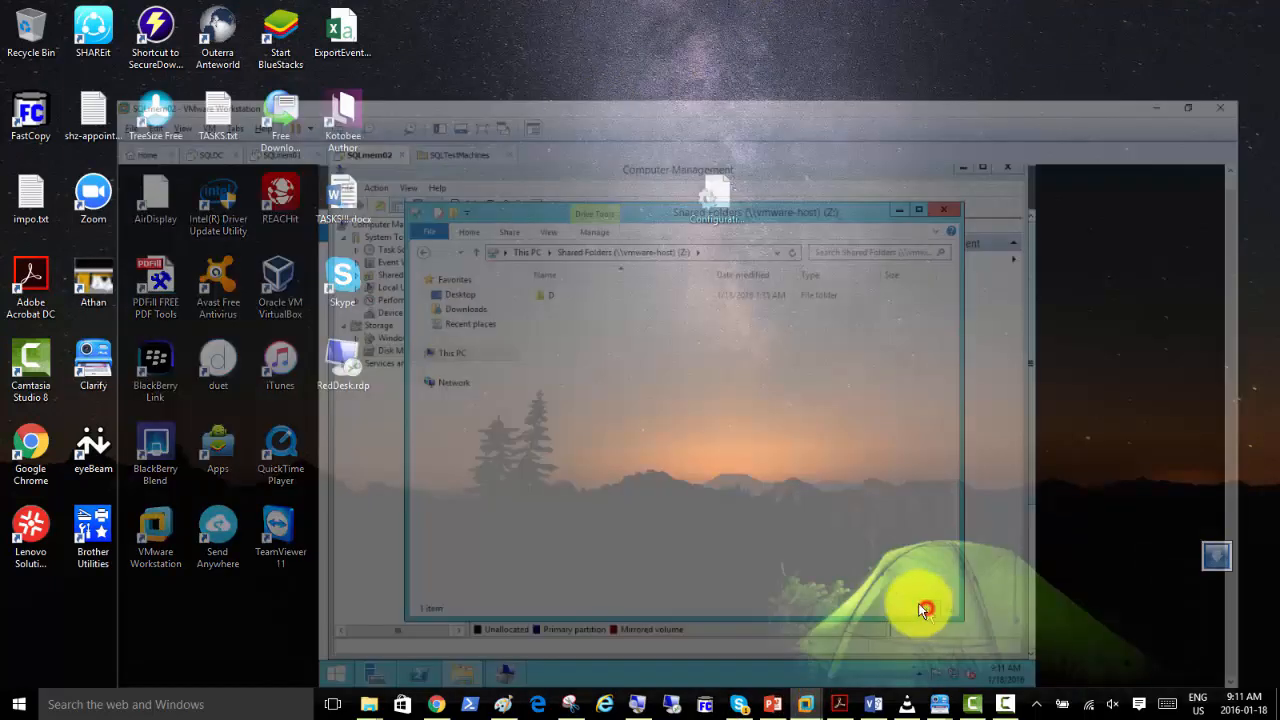
click(487, 224)
double_click(487, 224)
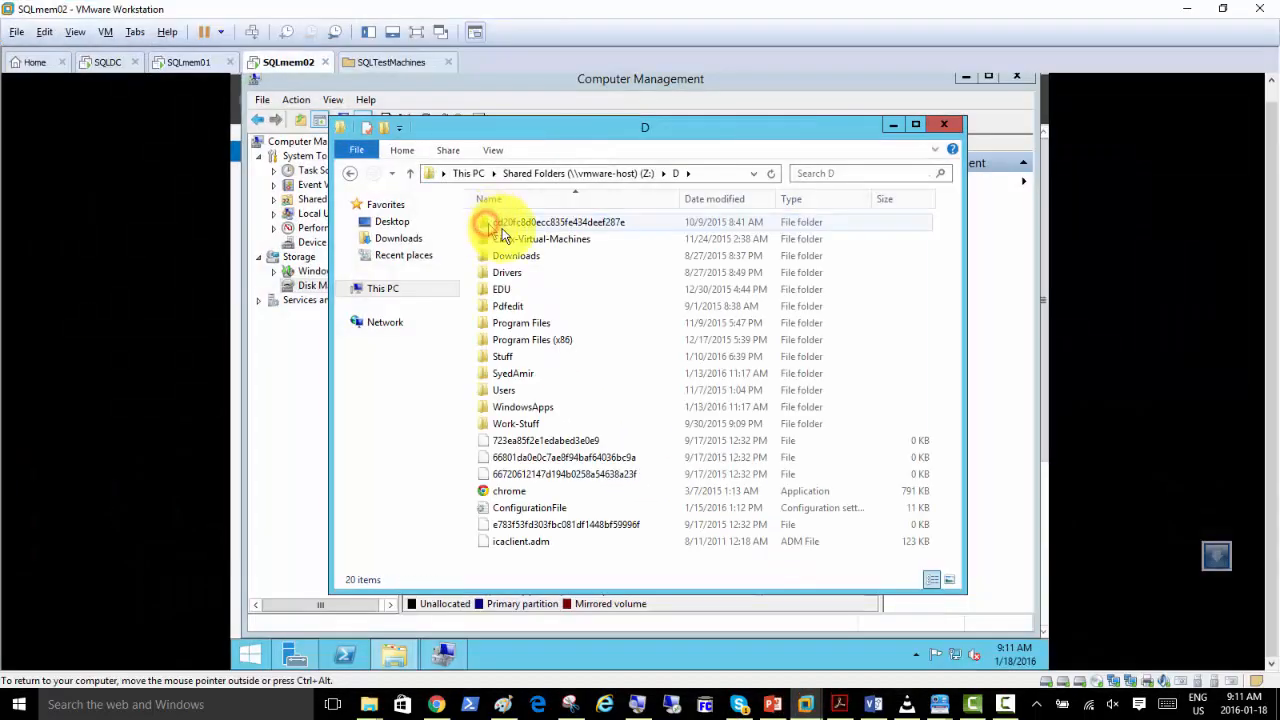
right_click(530, 508)
click(563, 422)
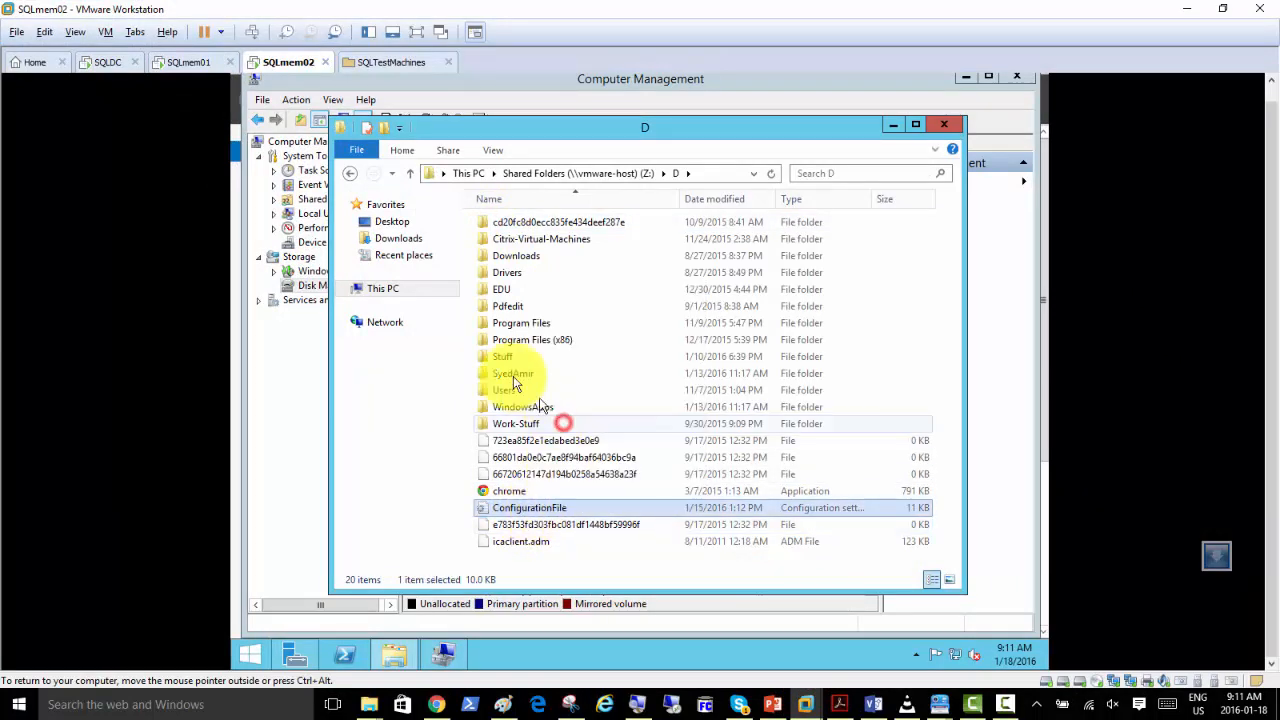
Paste ConfigurationFile into the root of Local Disk (C:) on SQLmem02.
click(382, 288)
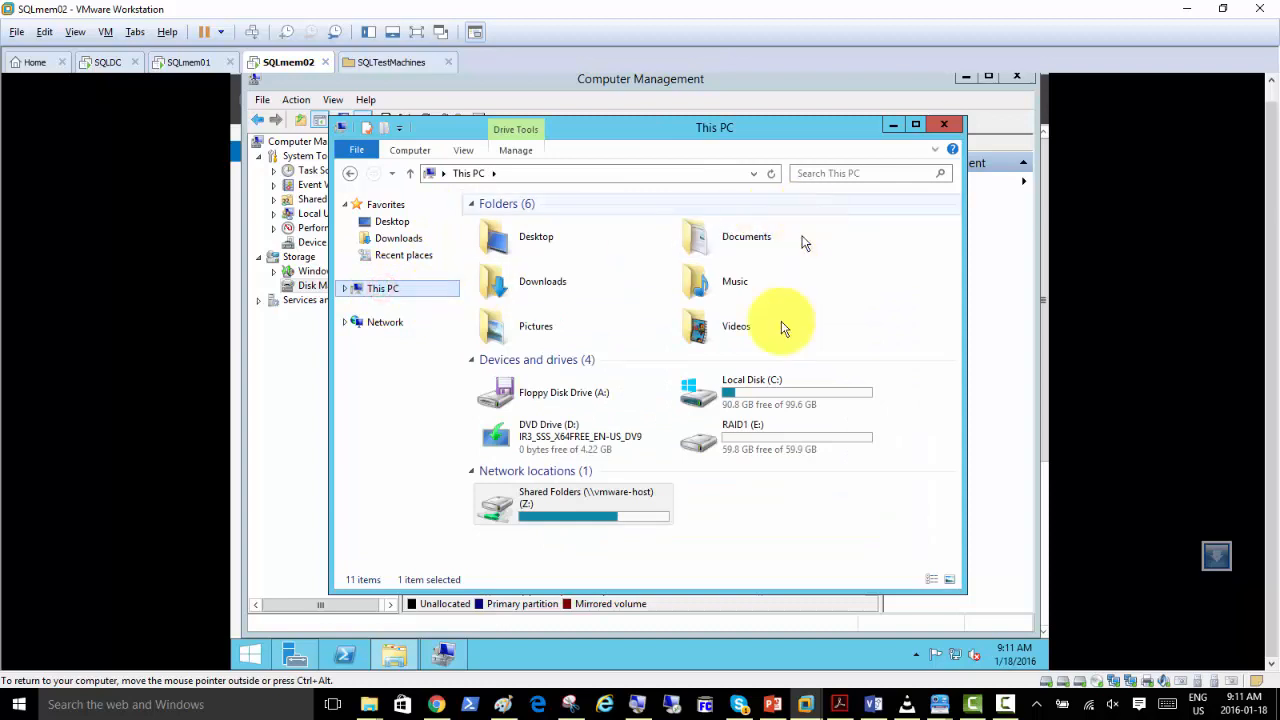
double_click(756, 393)
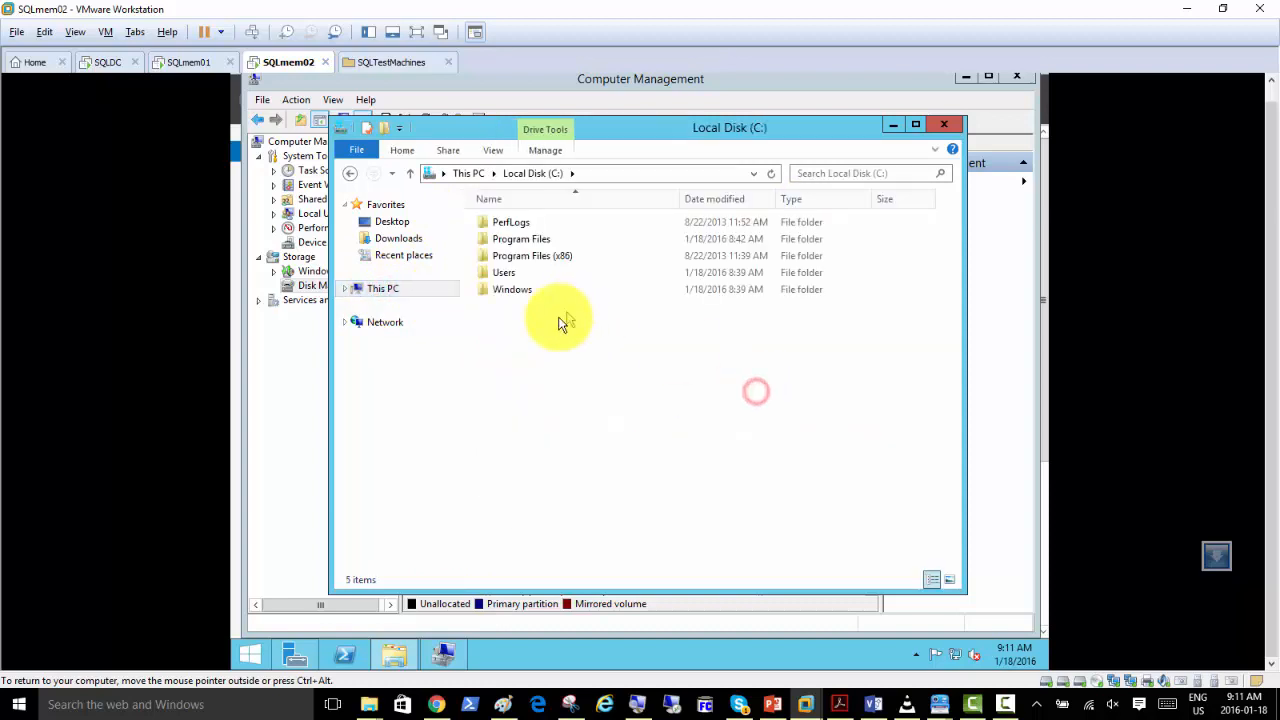
right_click(522, 316)
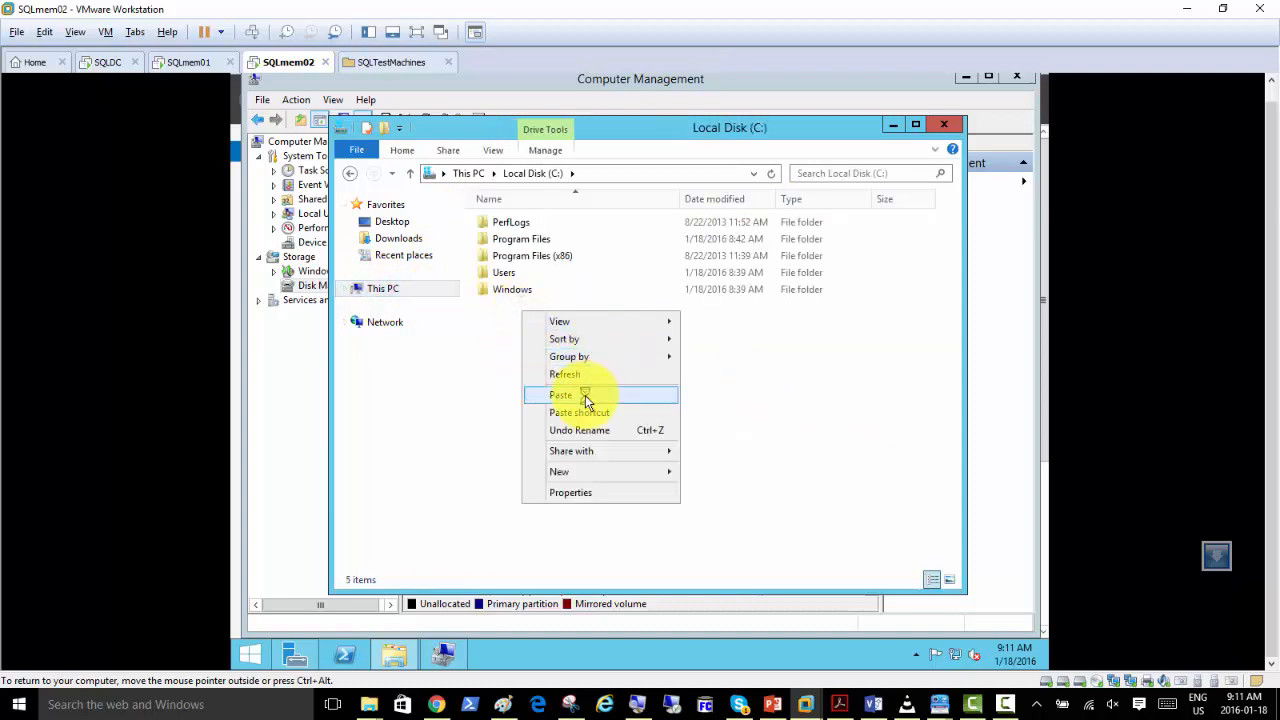
click(585, 395)
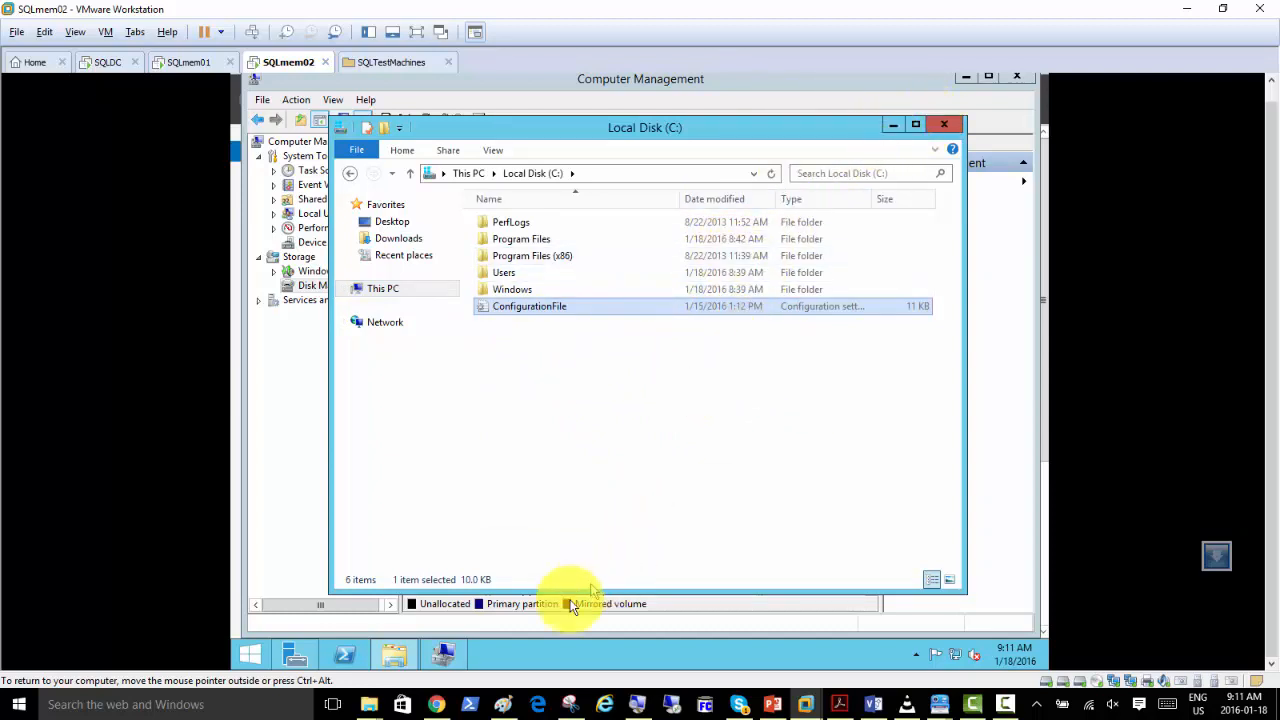
Switch to the untitled Paint drawing with the SQLDC, SQLMEM01 and SQLMEM02 diagram.
click(500, 704)
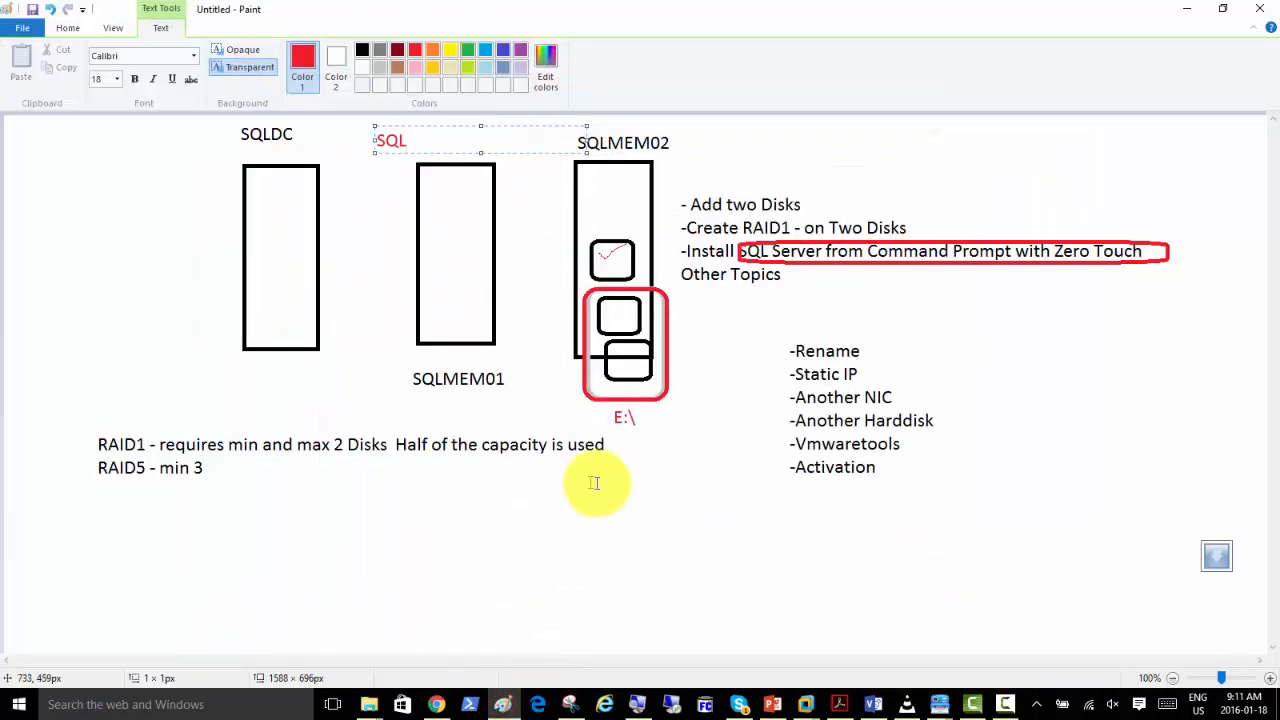
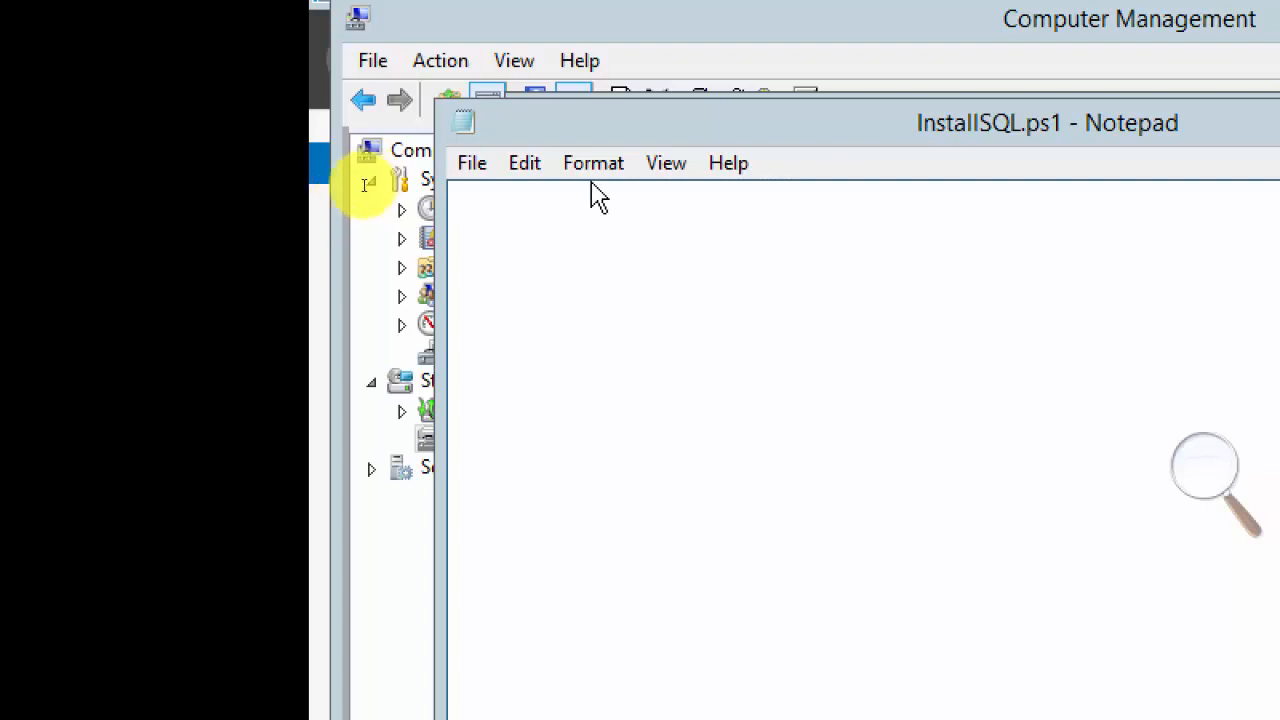
Write "import-module servermanager" as the first line of the InstallSQL.ps1 script on SQLmem02.
click(546, 223)
text(import)
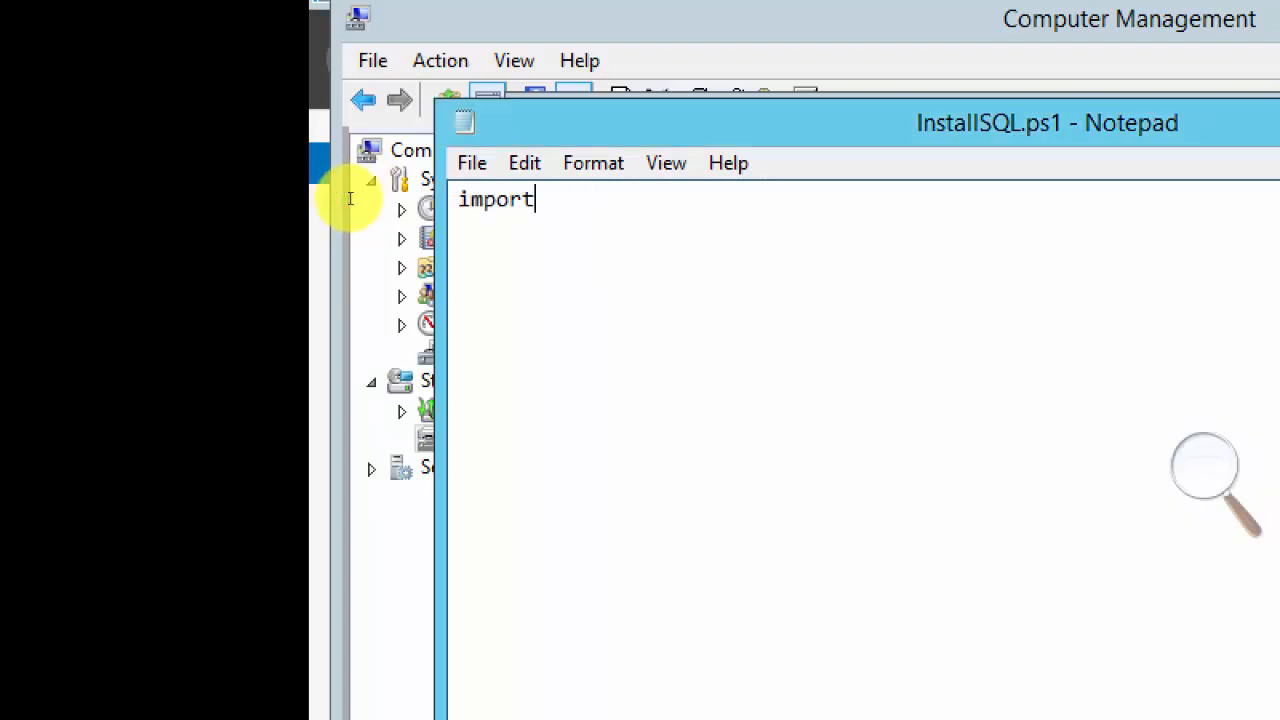
text(-module)
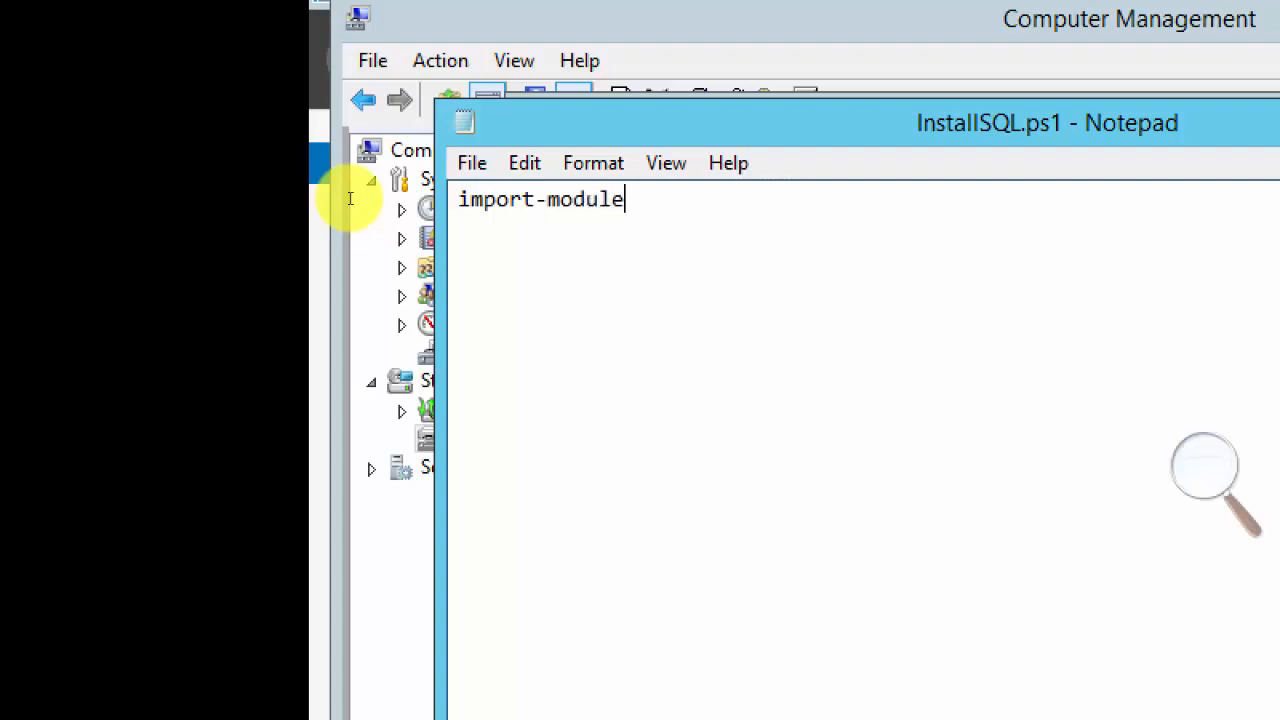
text( servermanager)
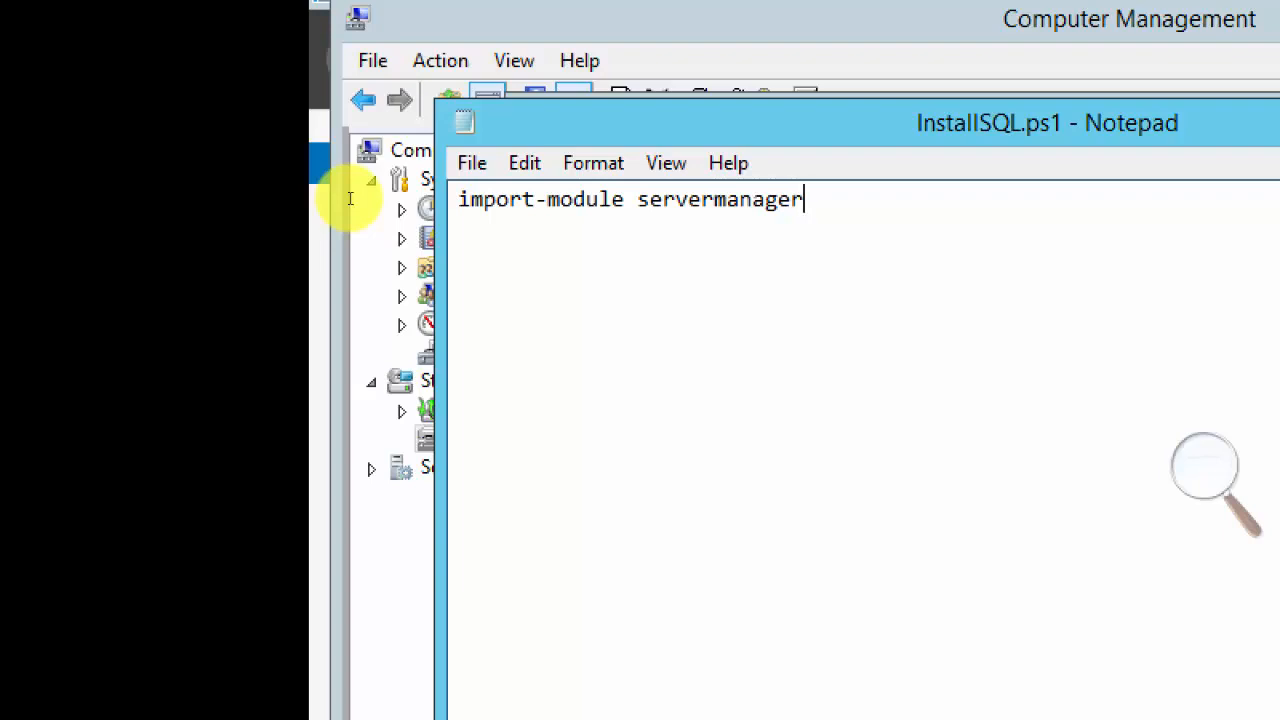
Add the command "add-windowsfeature as-net-framework" to InstallSQL.ps1, separated from the first command by a blank line.
key(Return)
key(Return)
text(add-windowsfeature)
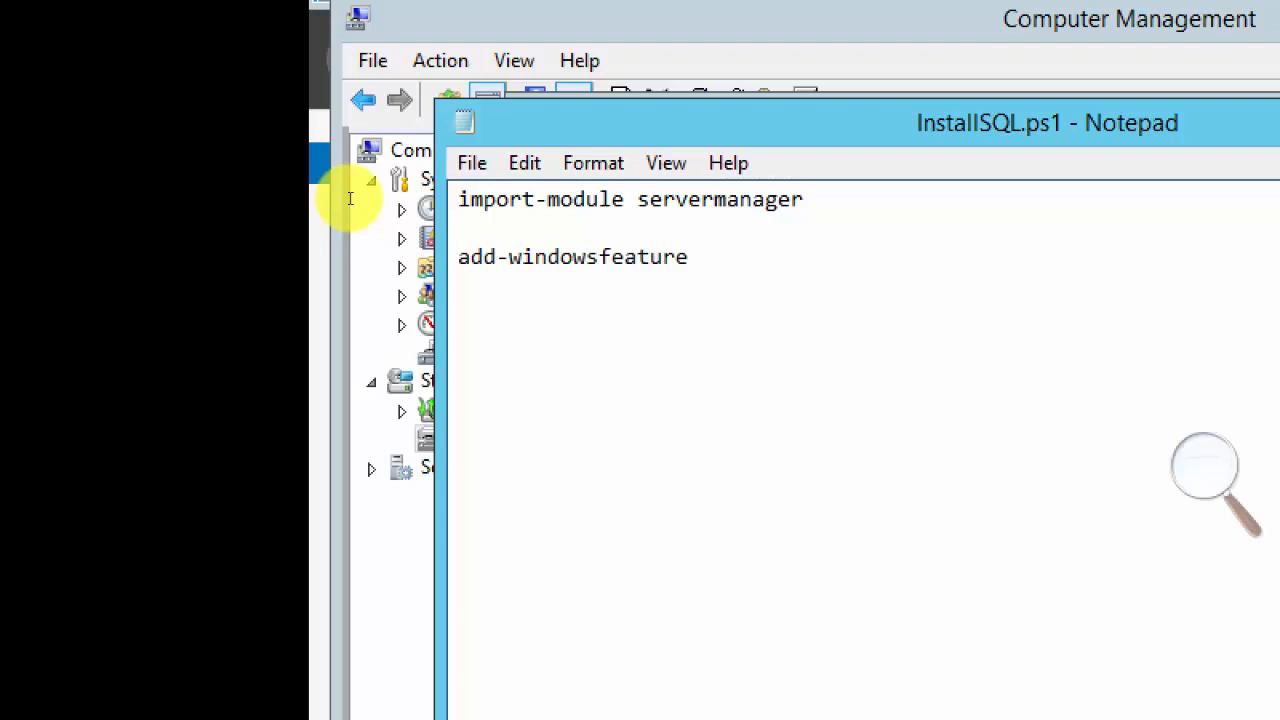
text(s)
key(BackSpace)
text(as-net-frame)
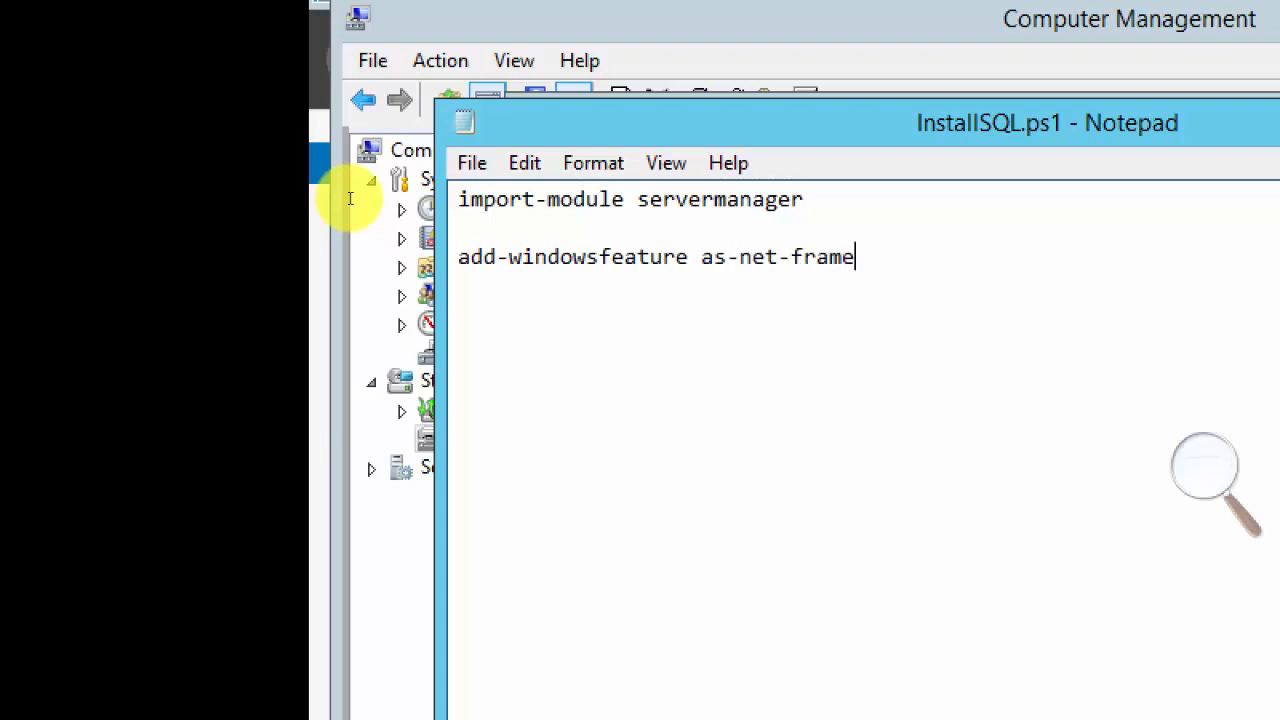
text(work)
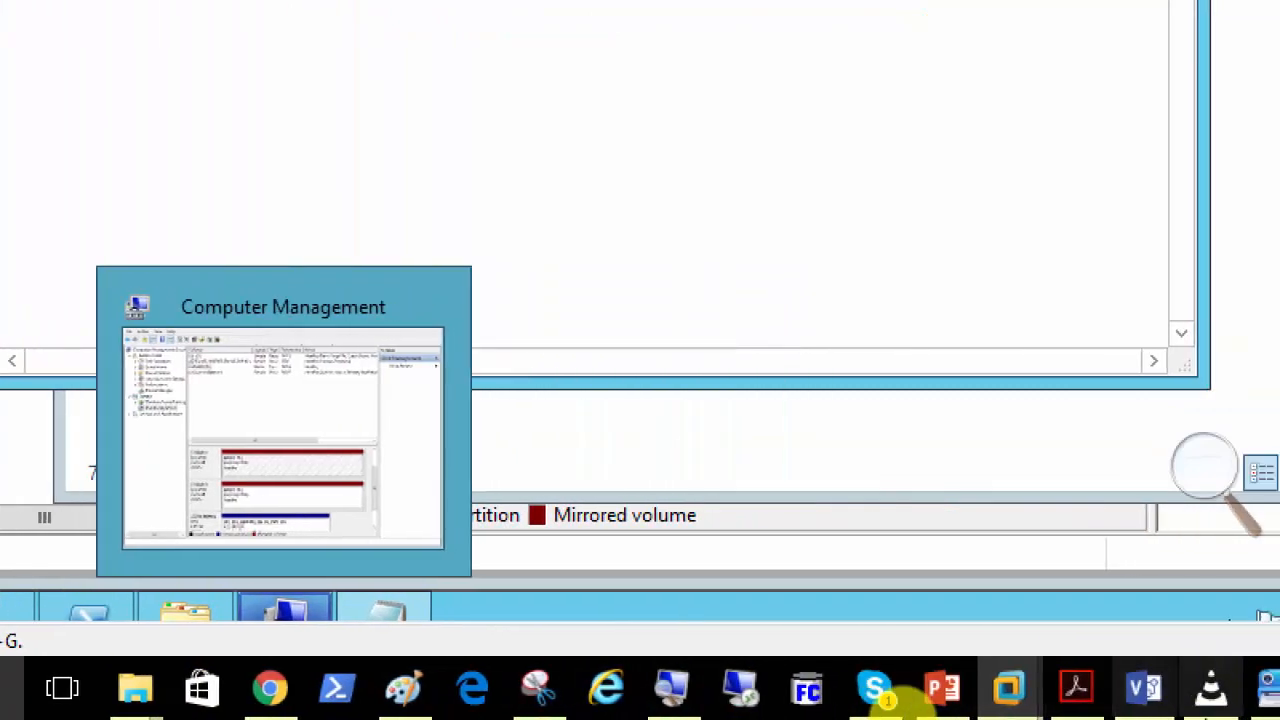
Switch to the "installing" screenshot notes and review the untitled pages following the configuration-file installation page, ending at the script with the setup.exe command.
mouse_move(1145, 700)
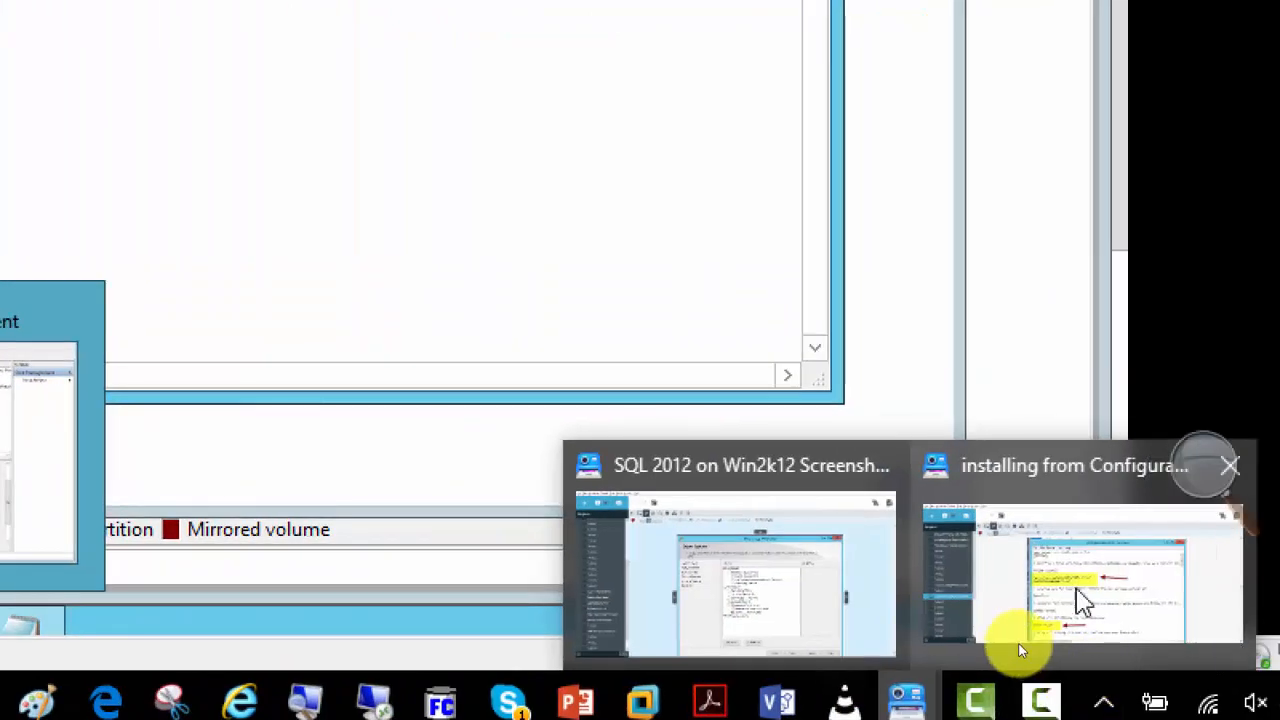
click(1220, 560)
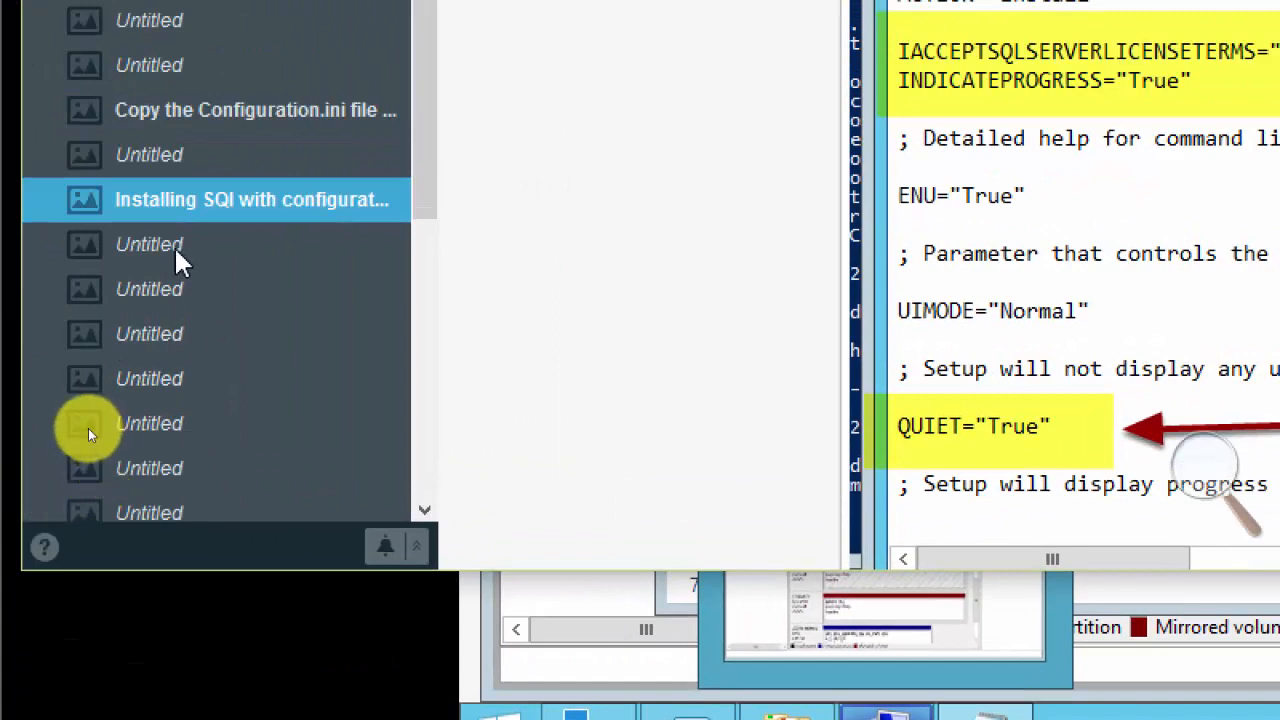
click(177, 248)
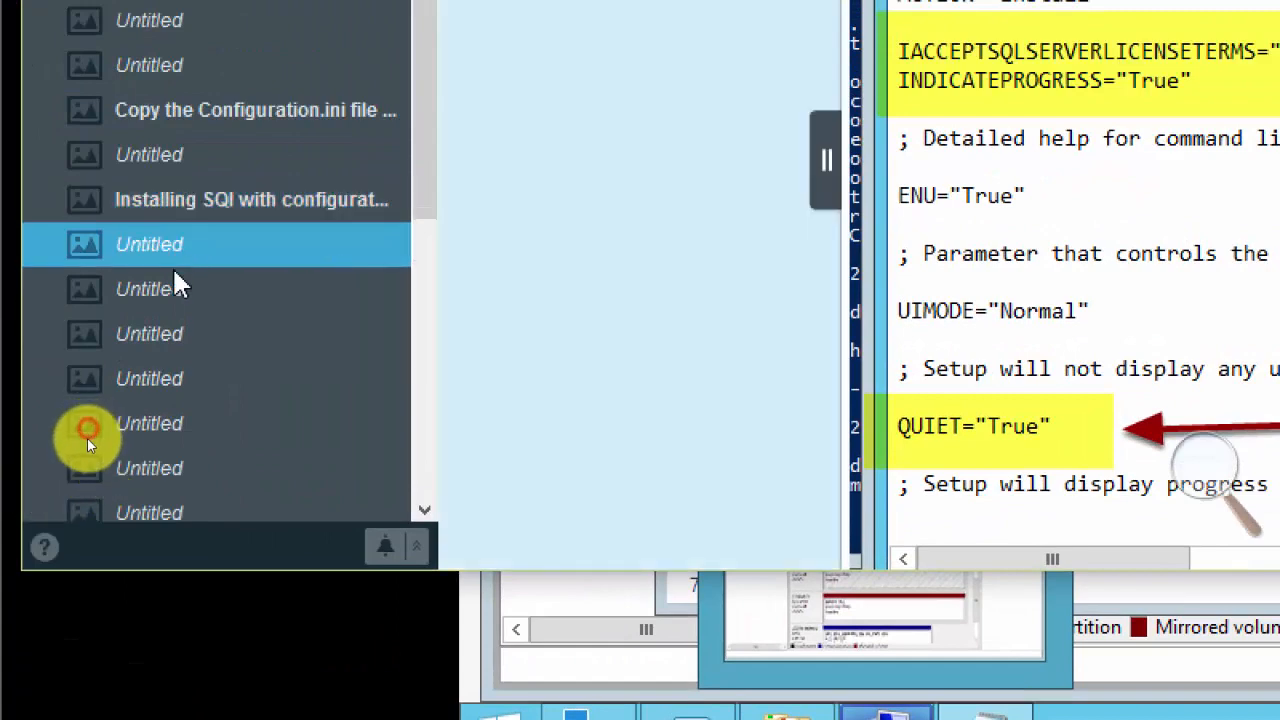
click(168, 292)
click(171, 332)
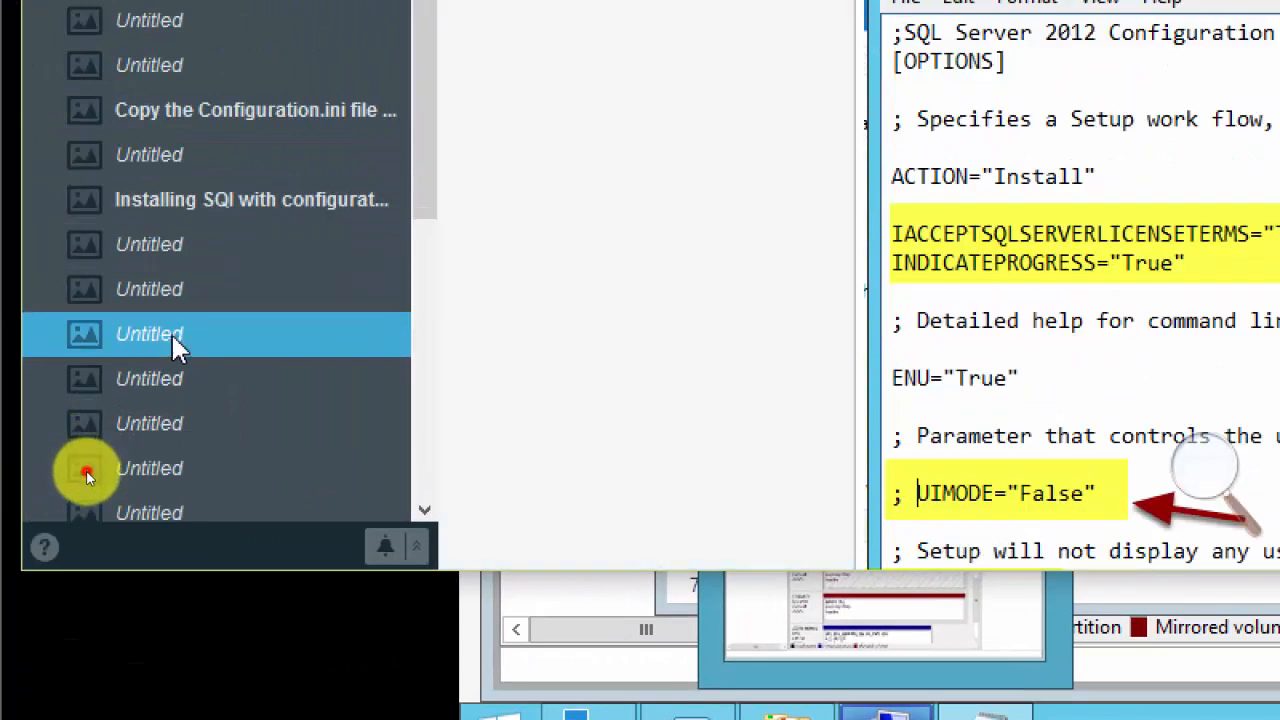
click(172, 375)
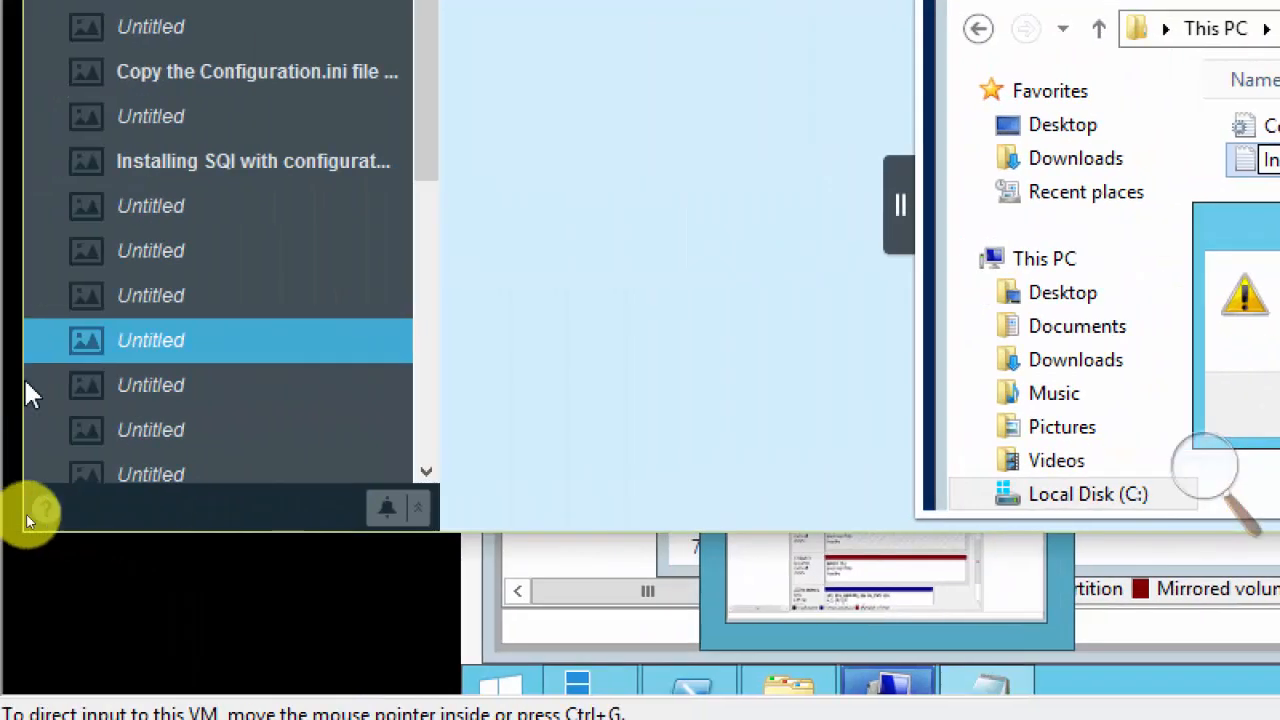
click(165, 388)
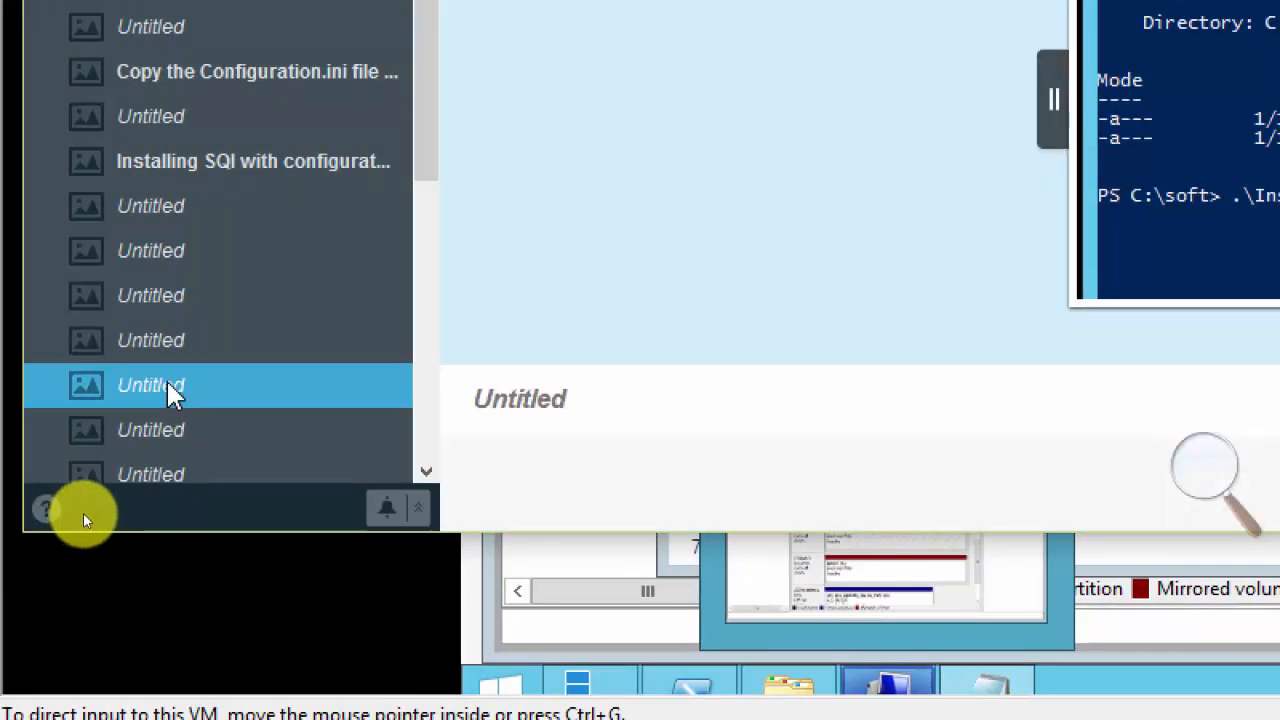
click(172, 441)
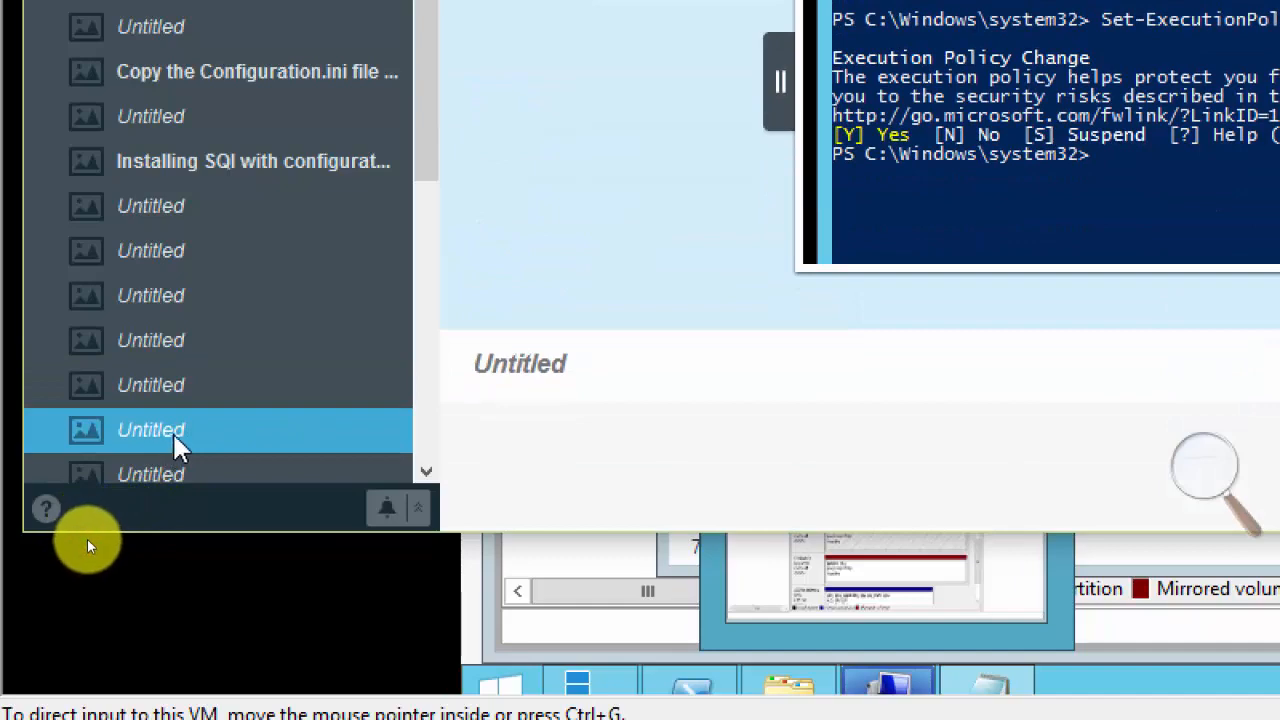
click(182, 470)
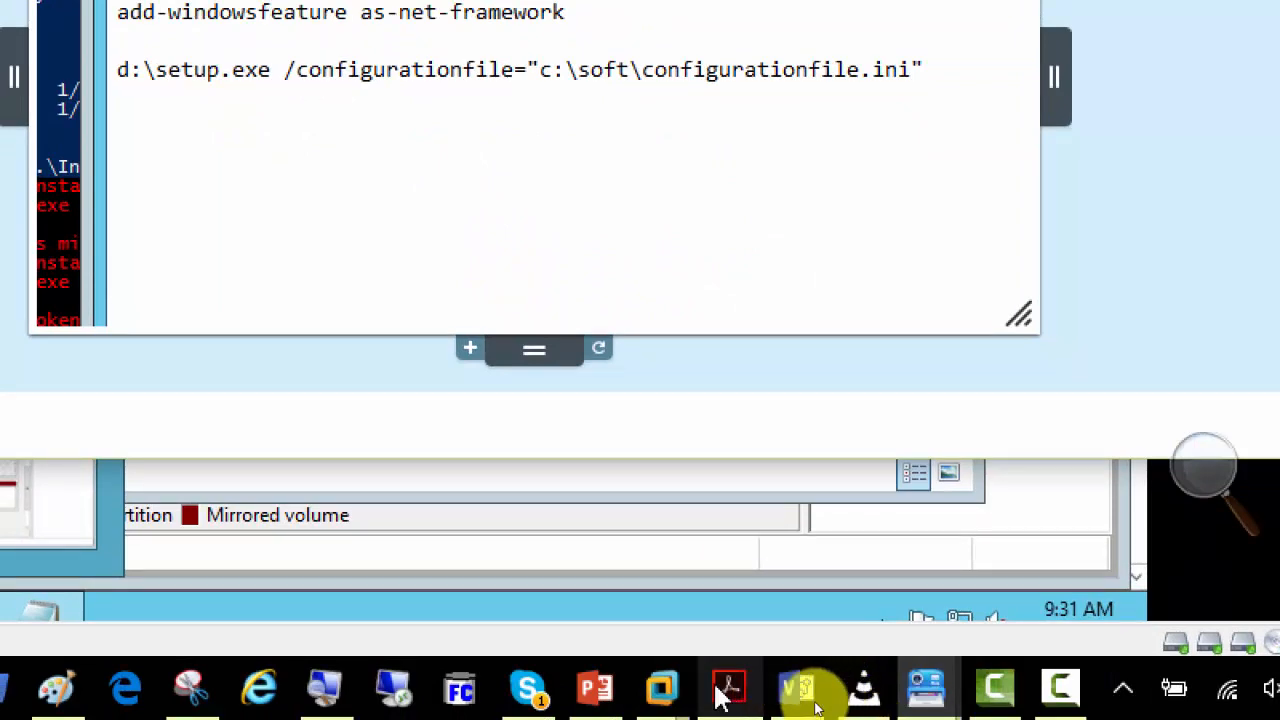
Switch back to SQLmem02 in VMware Workstation and open the CD/DVD (SATA) device in its virtual machine settings.
mouse_move(660, 690)
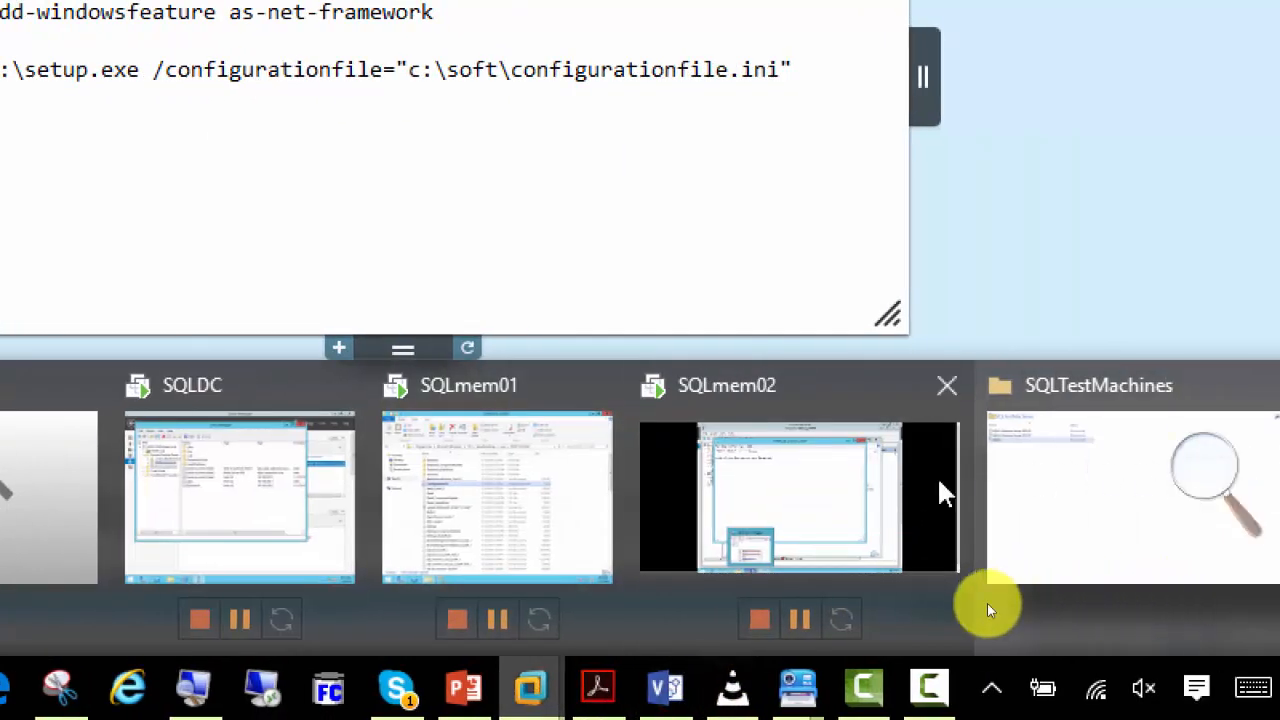
click(903, 512)
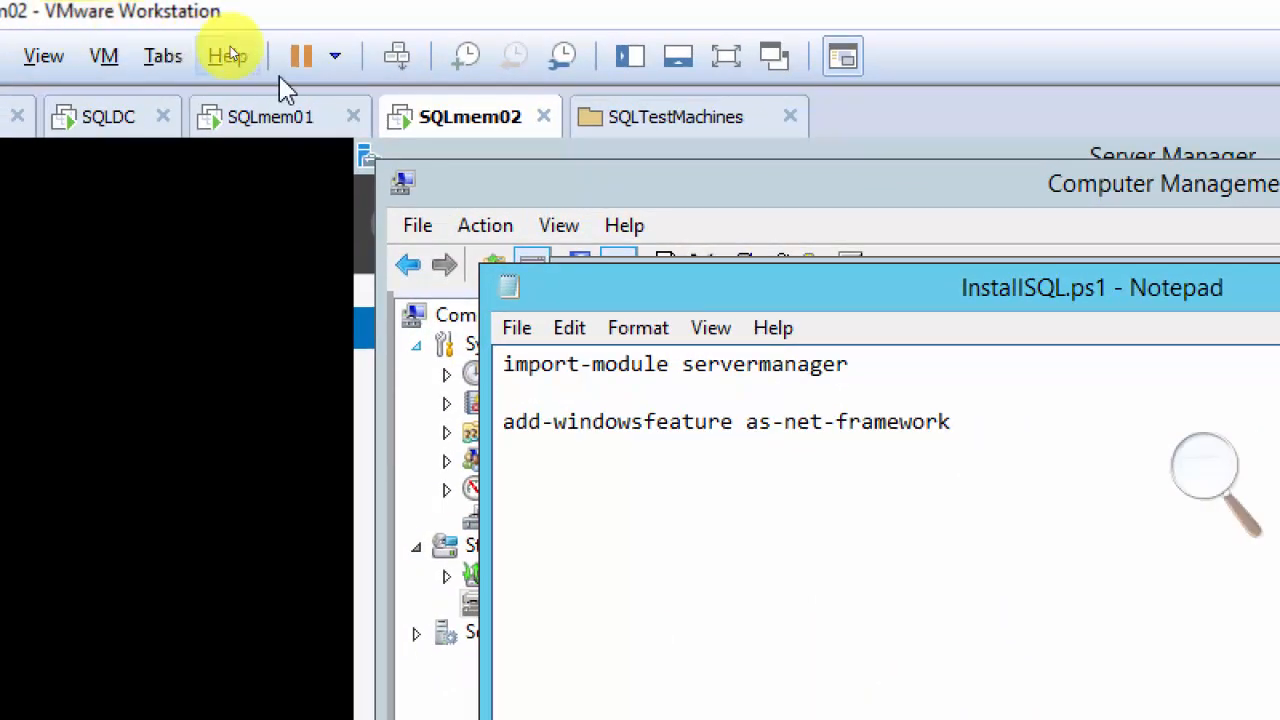
right_click(476, 125)
click(600, 548)
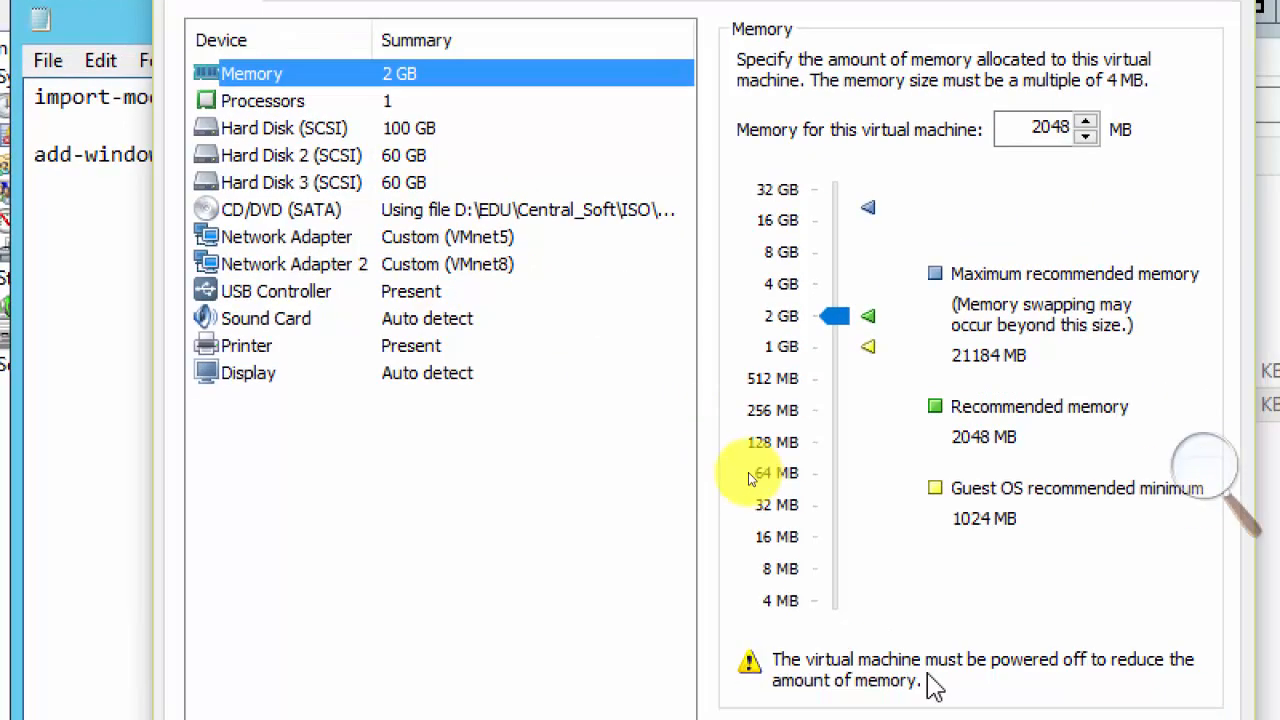
click(500, 211)
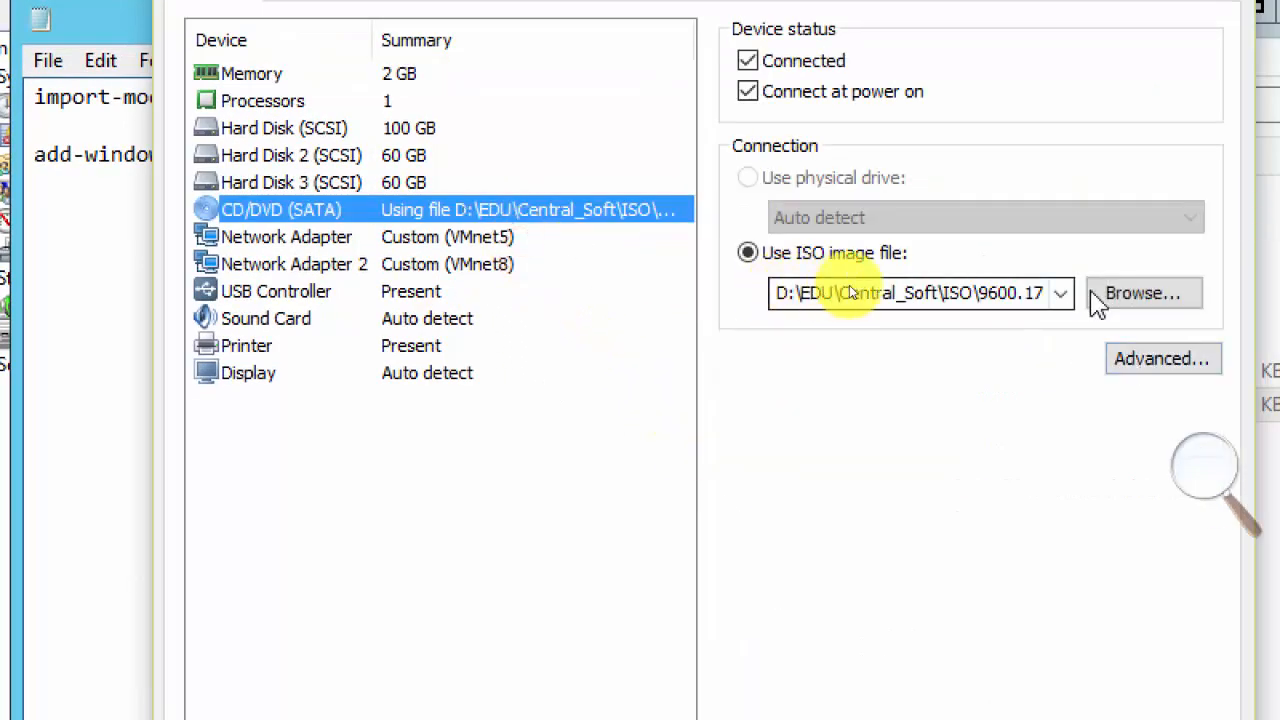
Connect en_sql_server_2012_enterprise_edition_with_service_pack_3_x64_dvd_7286819.iso from D:\EDU\Technologies\SQL2012\Soft\from-DreamSpark-GB to the CD/DVD device and return to InstallSQL.ps1.
click(1143, 296)
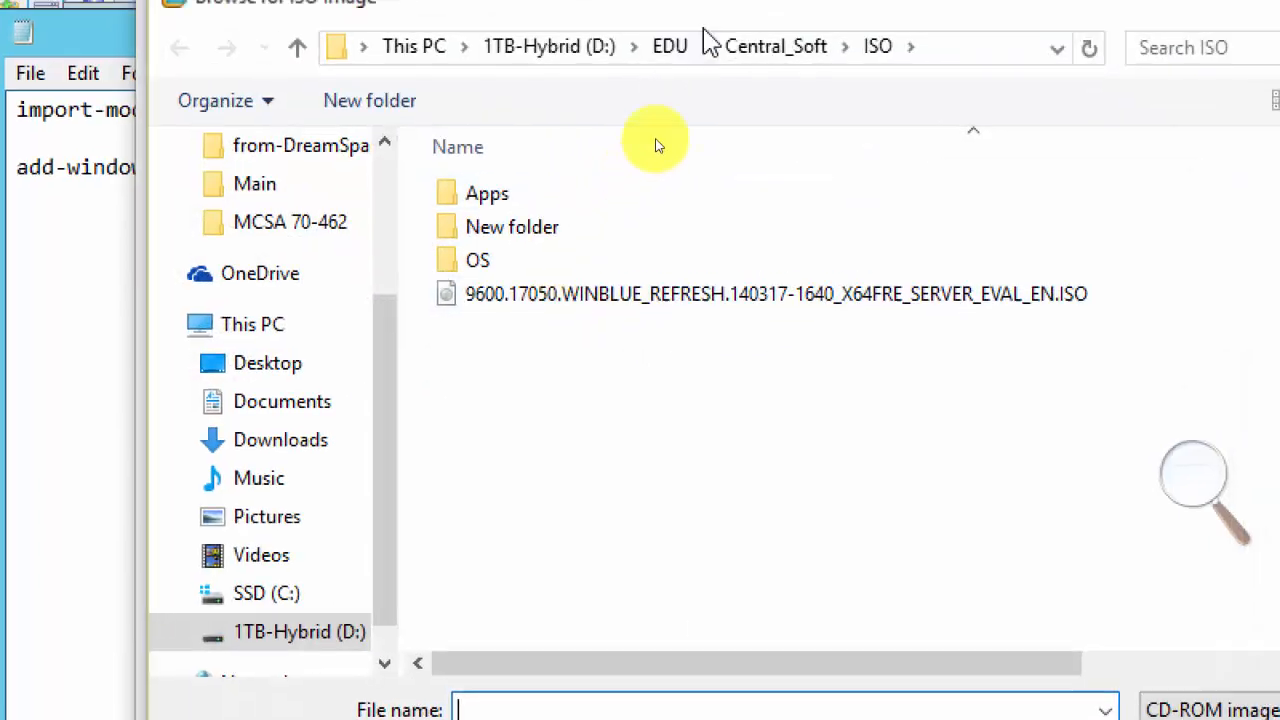
click(662, 50)
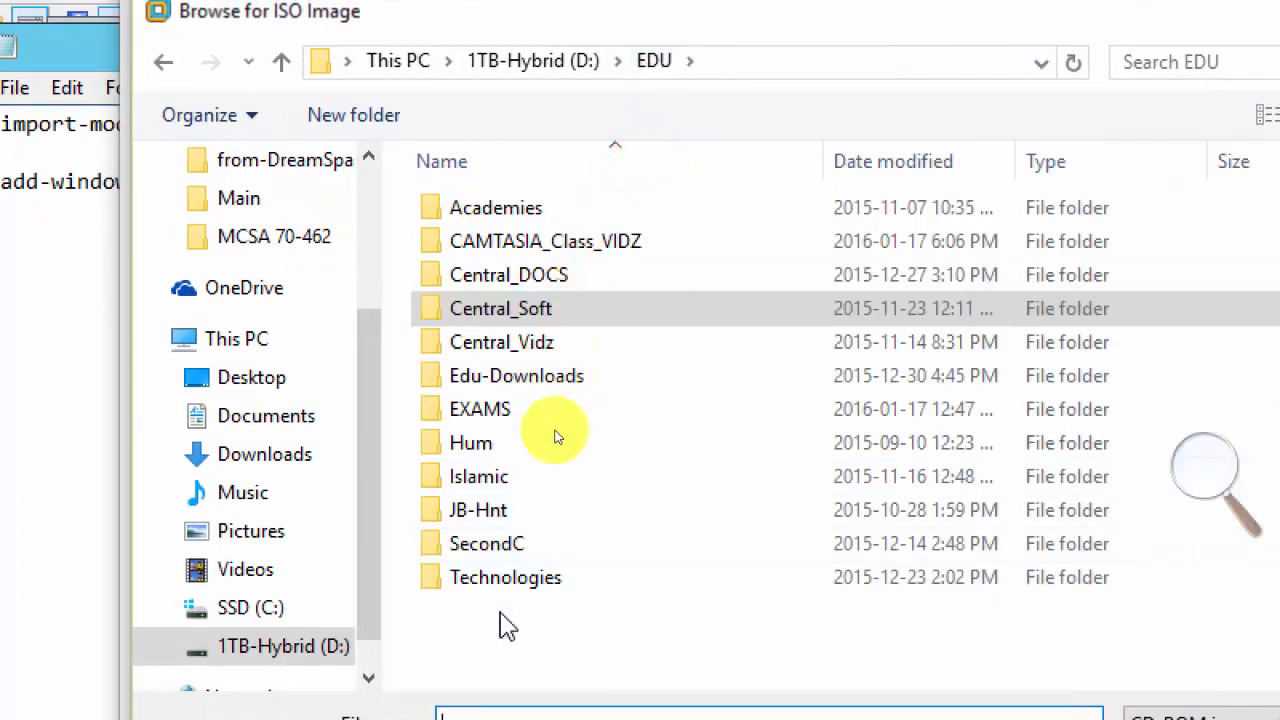
double_click(505, 577)
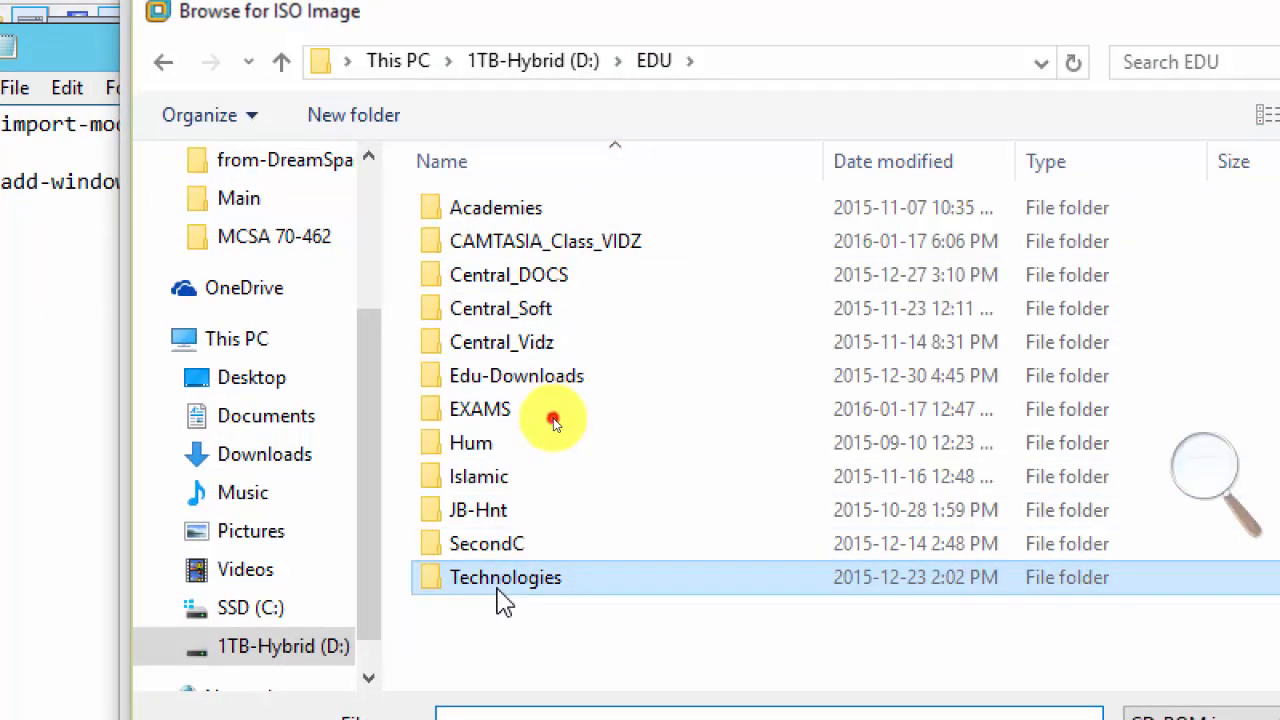
double_click(500, 506)
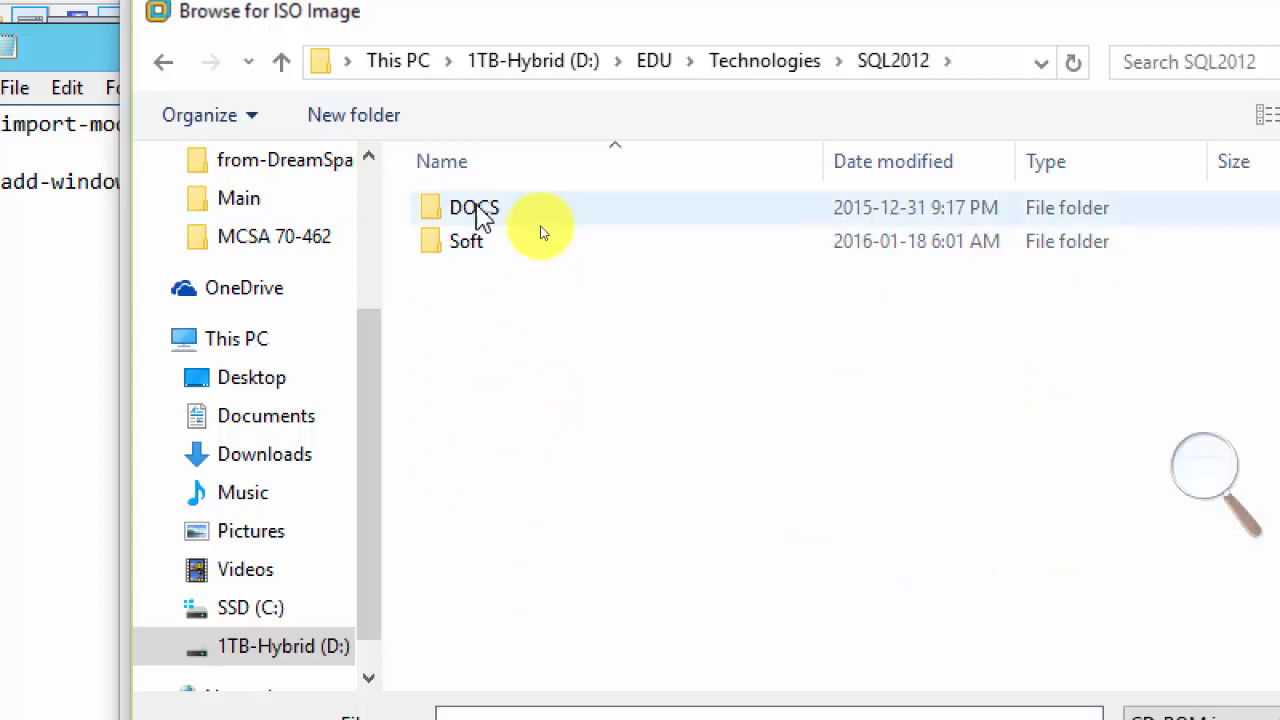
double_click(468, 241)
double_click(495, 212)
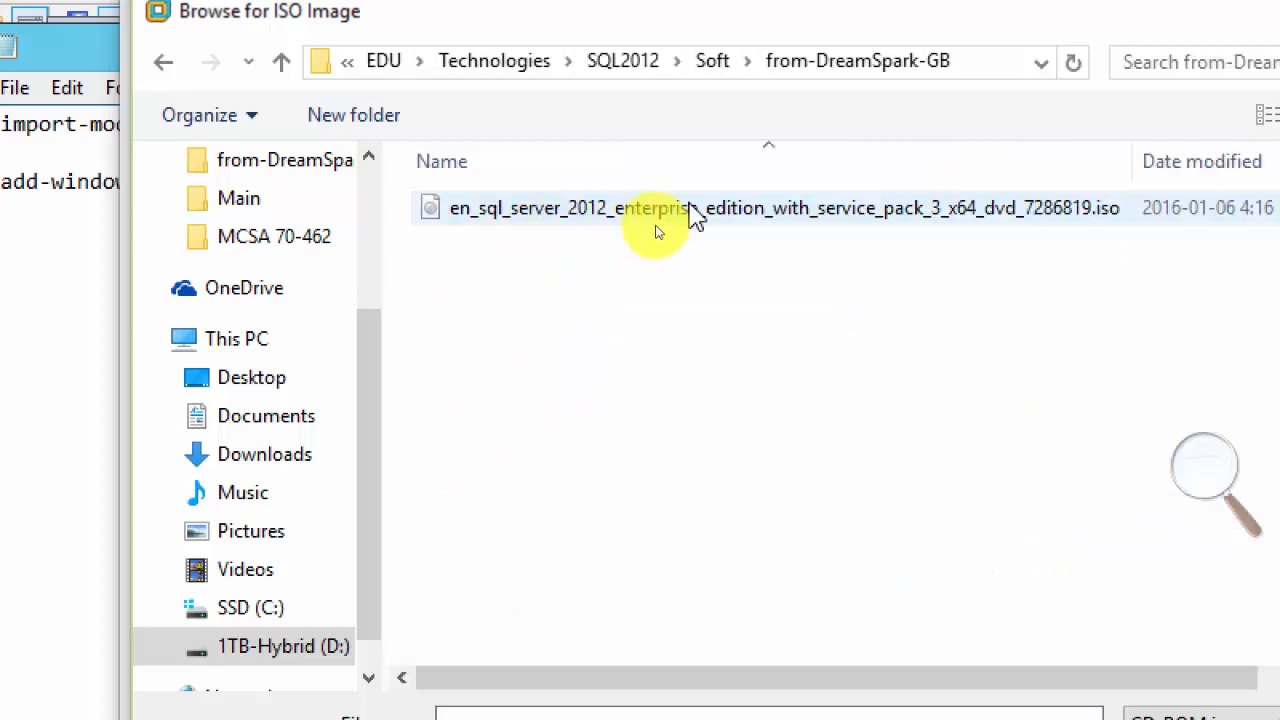
double_click(713, 225)
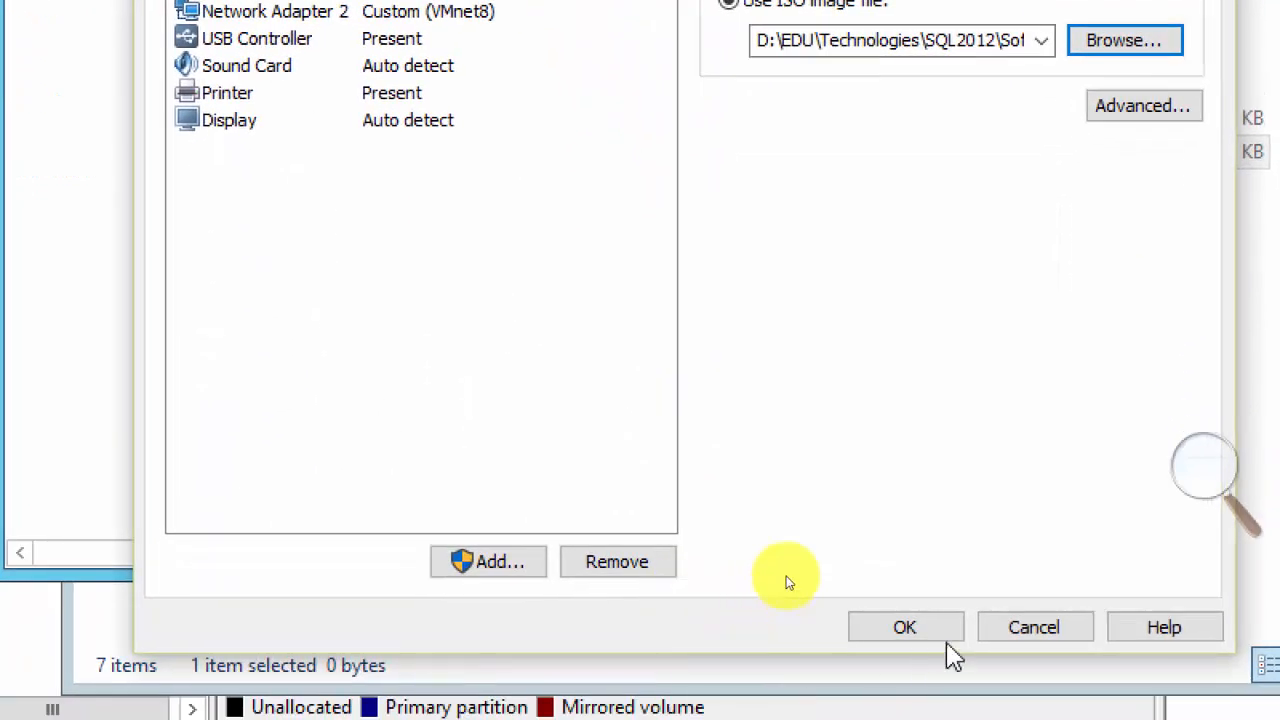
click(905, 630)
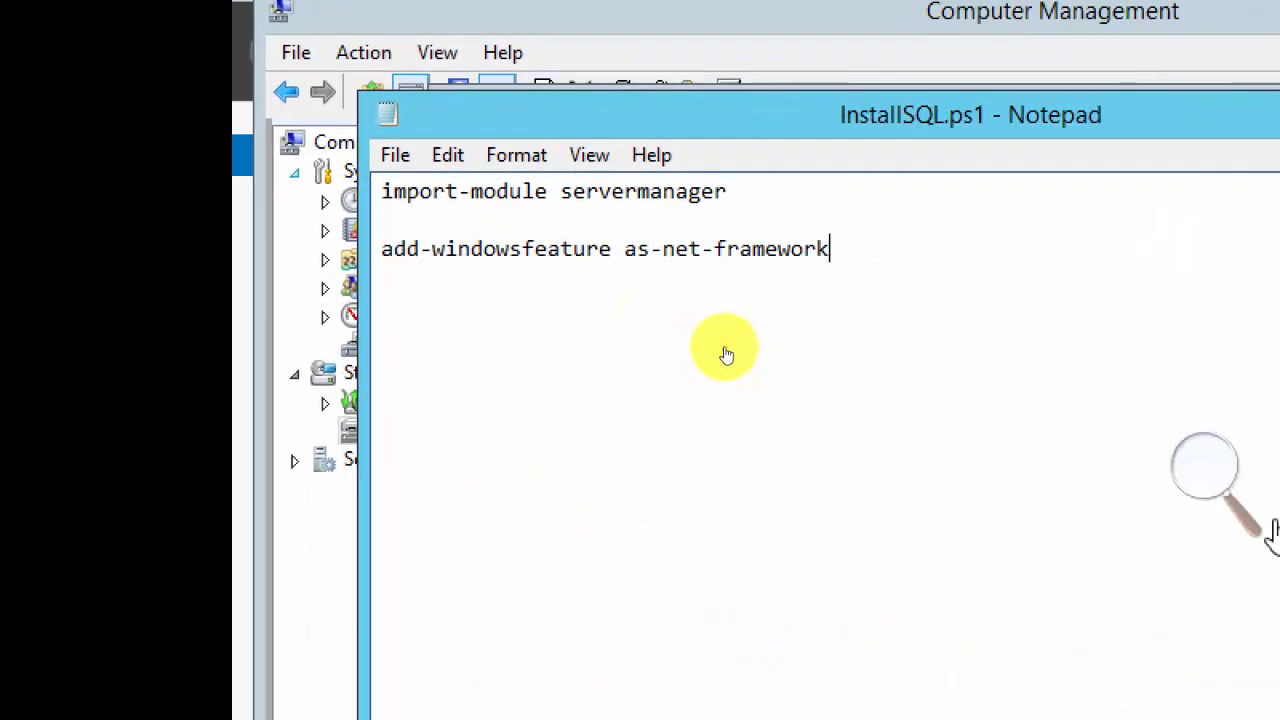
click(1102, 293)
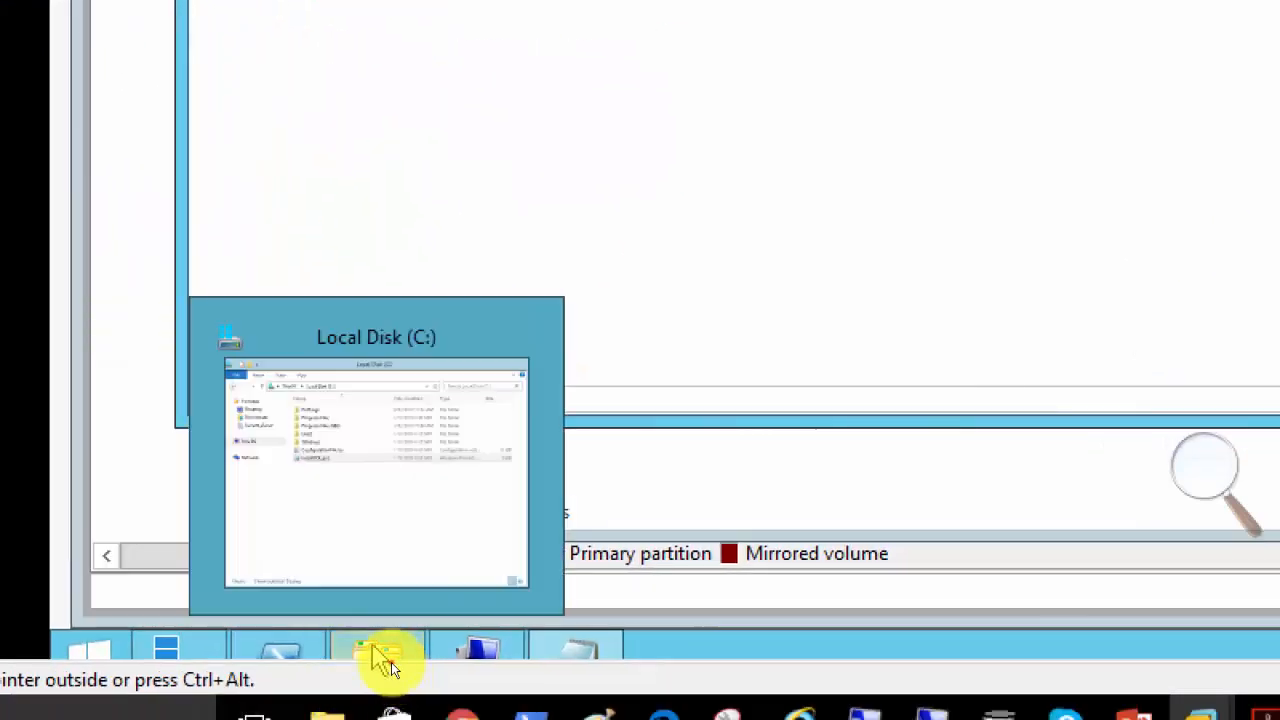
Open the DVD Drive (D:) on SQLmem02, locate setup.exe and check the folder path that contains it.
click(391, 662)
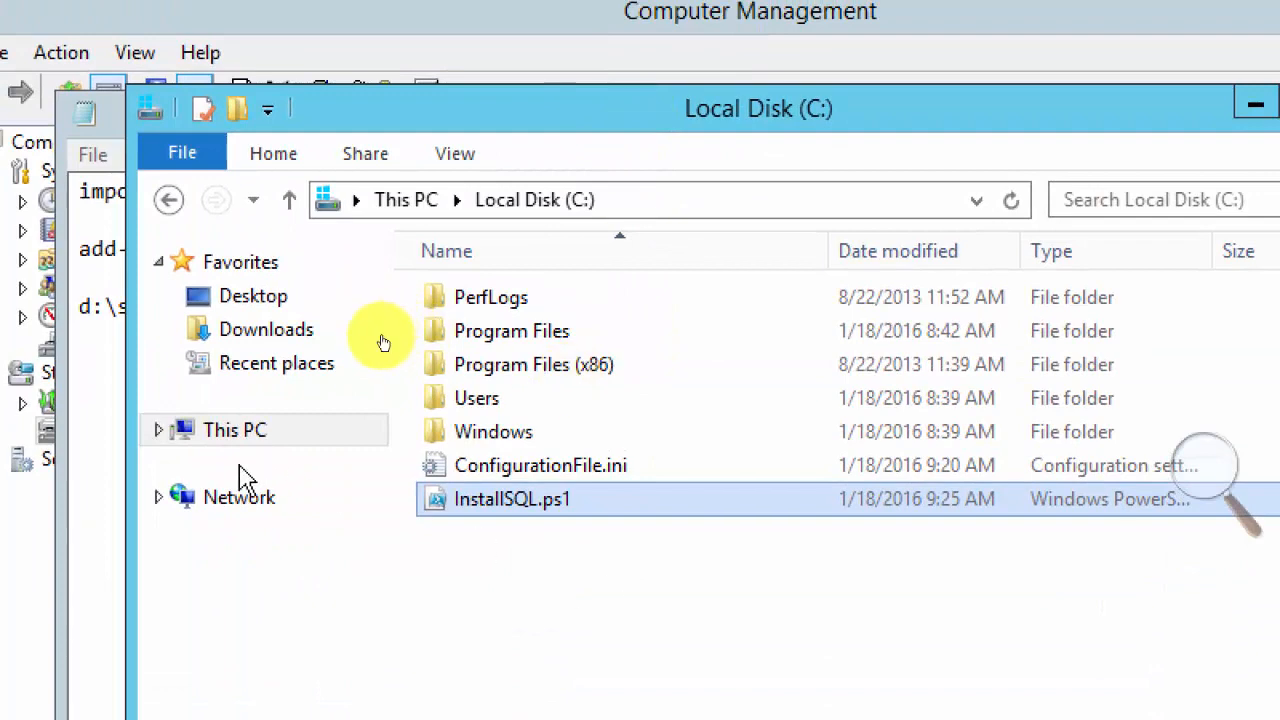
click(224, 440)
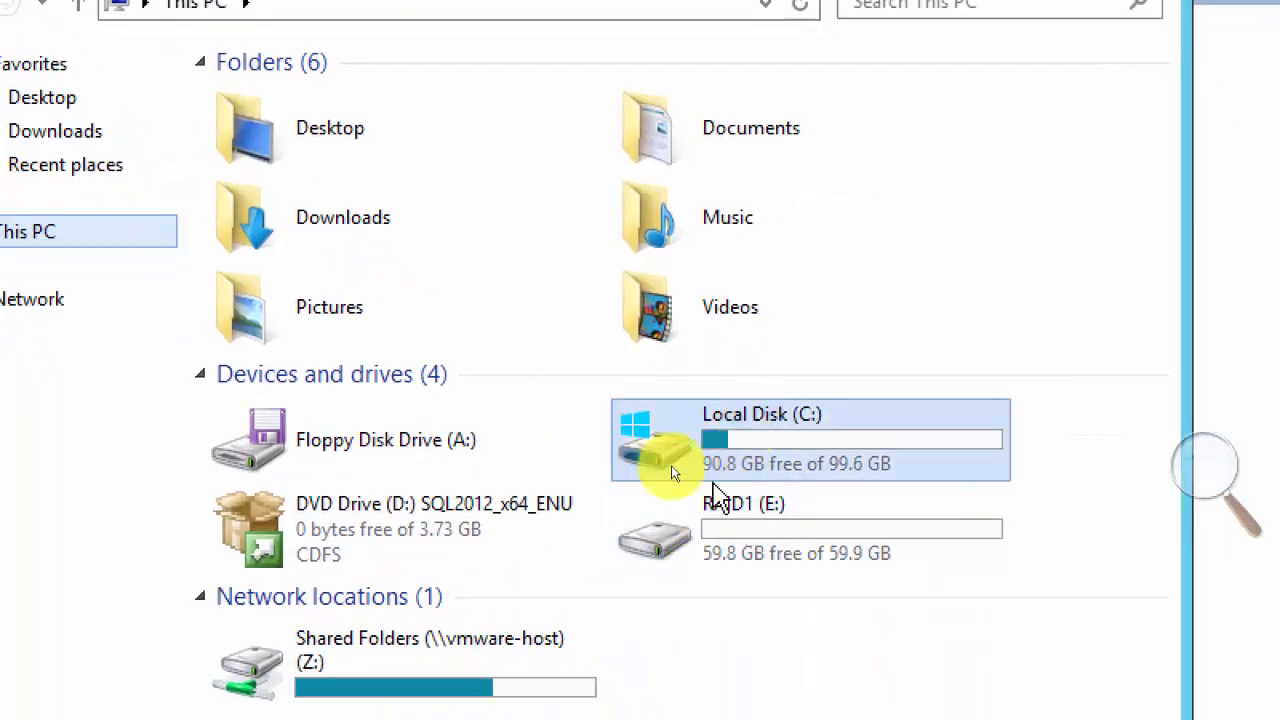
right_click(450, 452)
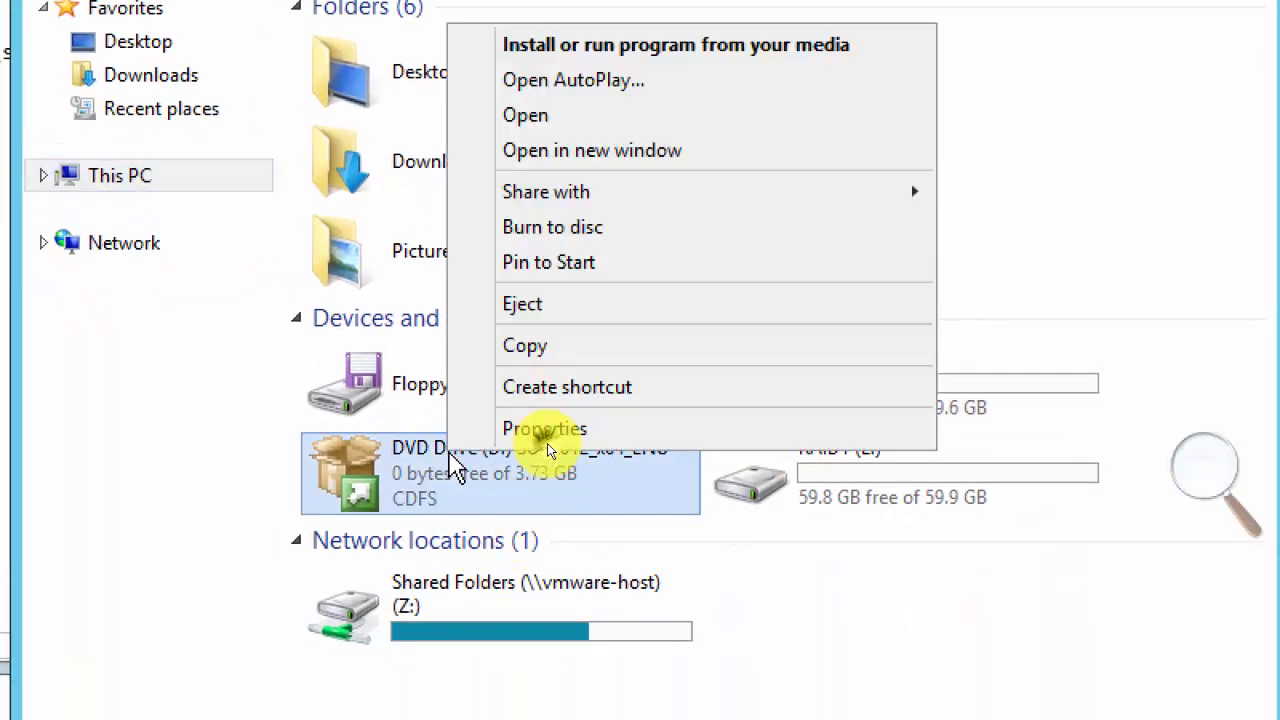
click(556, 115)
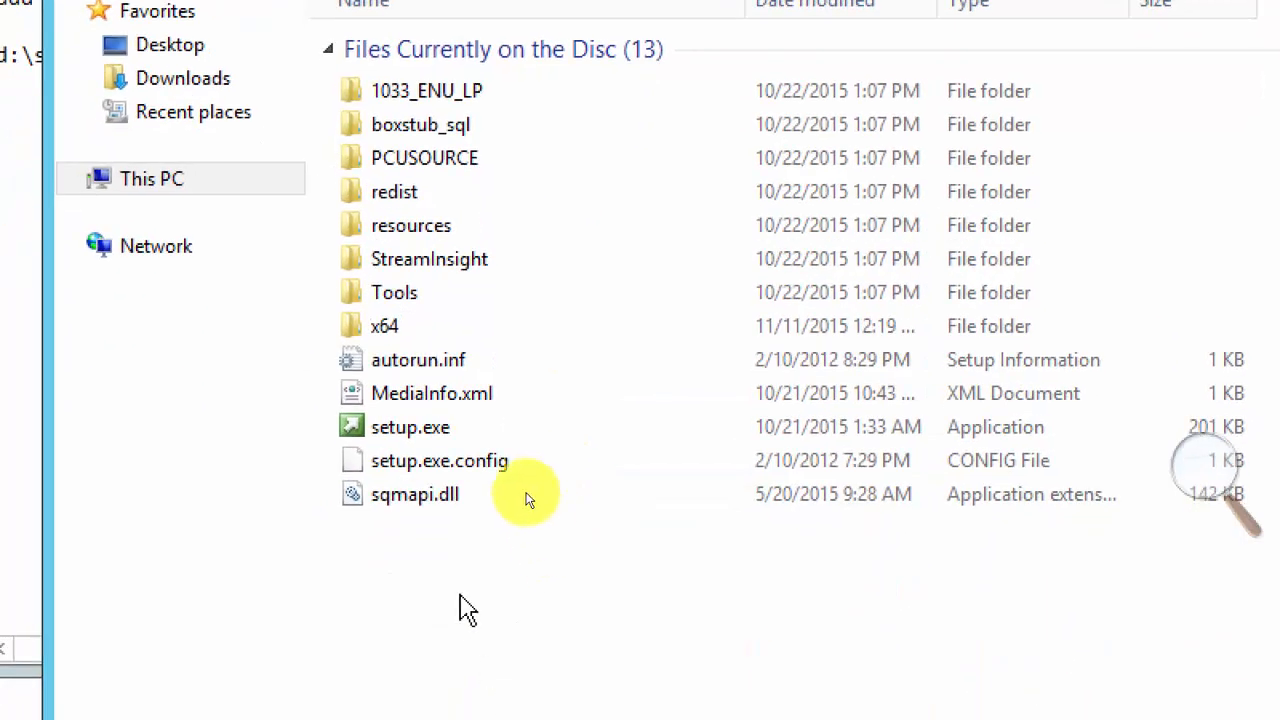
click(506, 427)
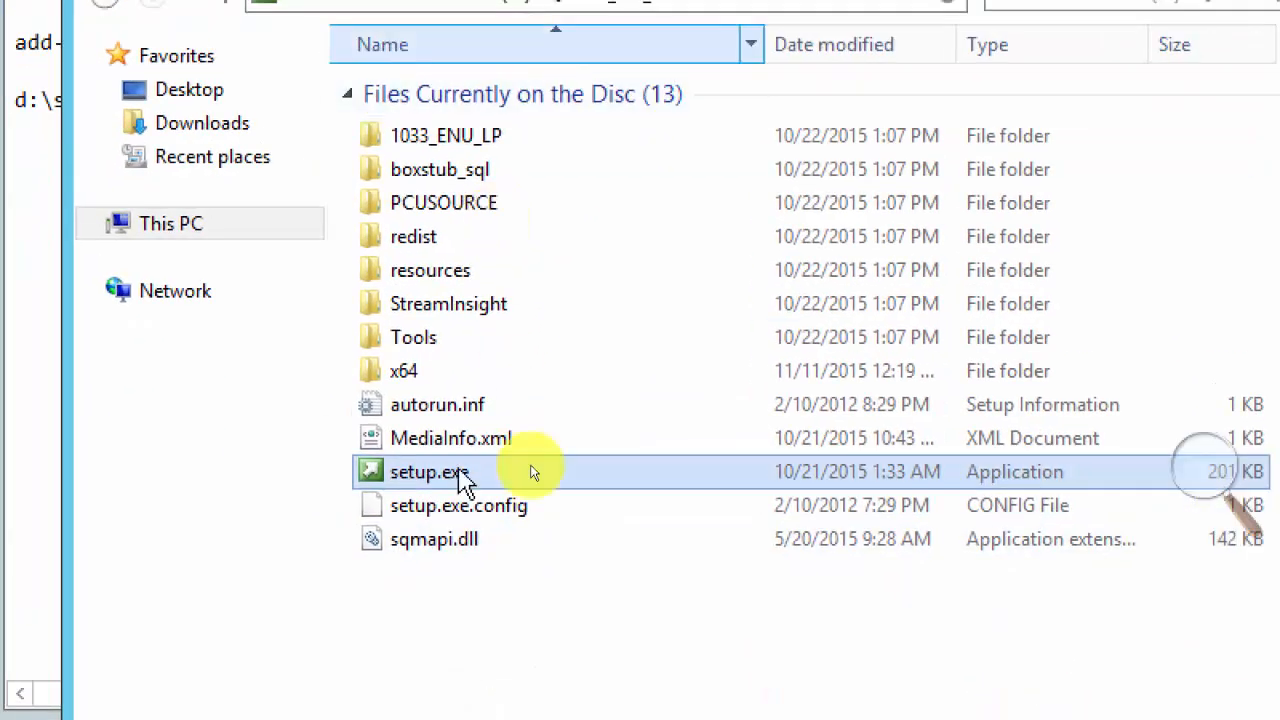
click(806, 54)
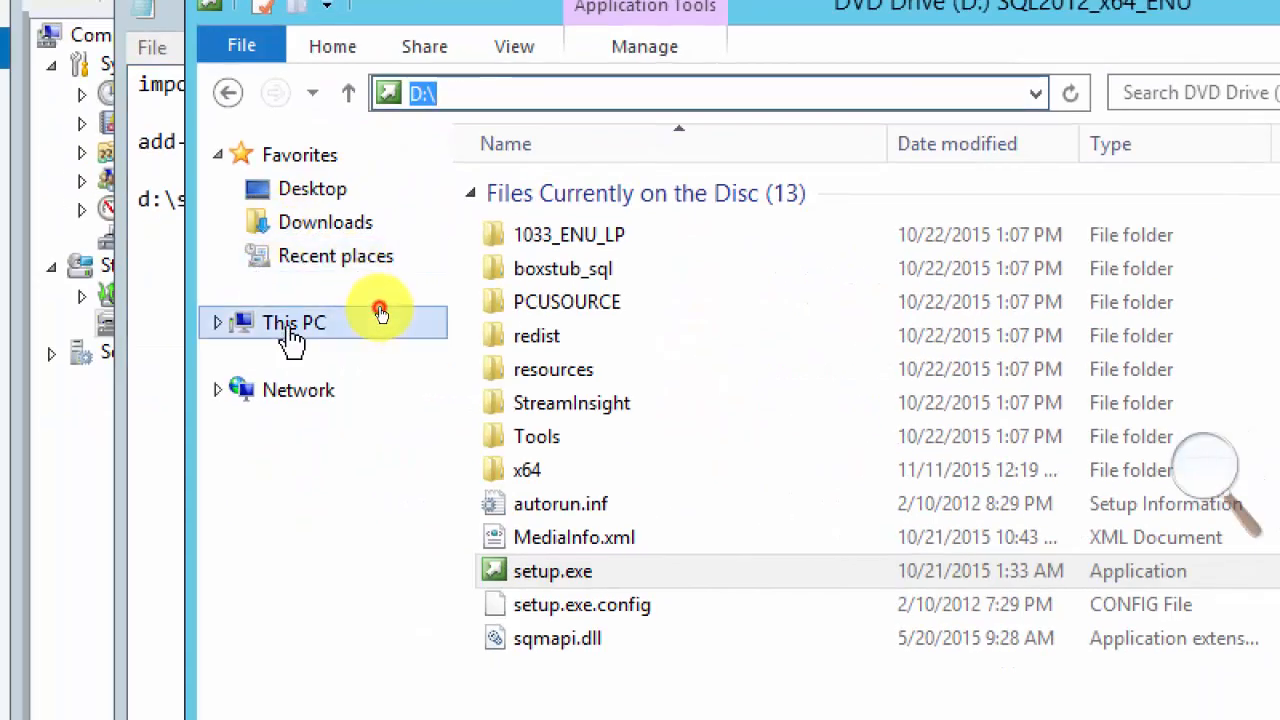
Check the path of ConfigurationFile.ini and InstallSQL.ps1 on Local Disk (C:), and minimize the folder window.
click(380, 313)
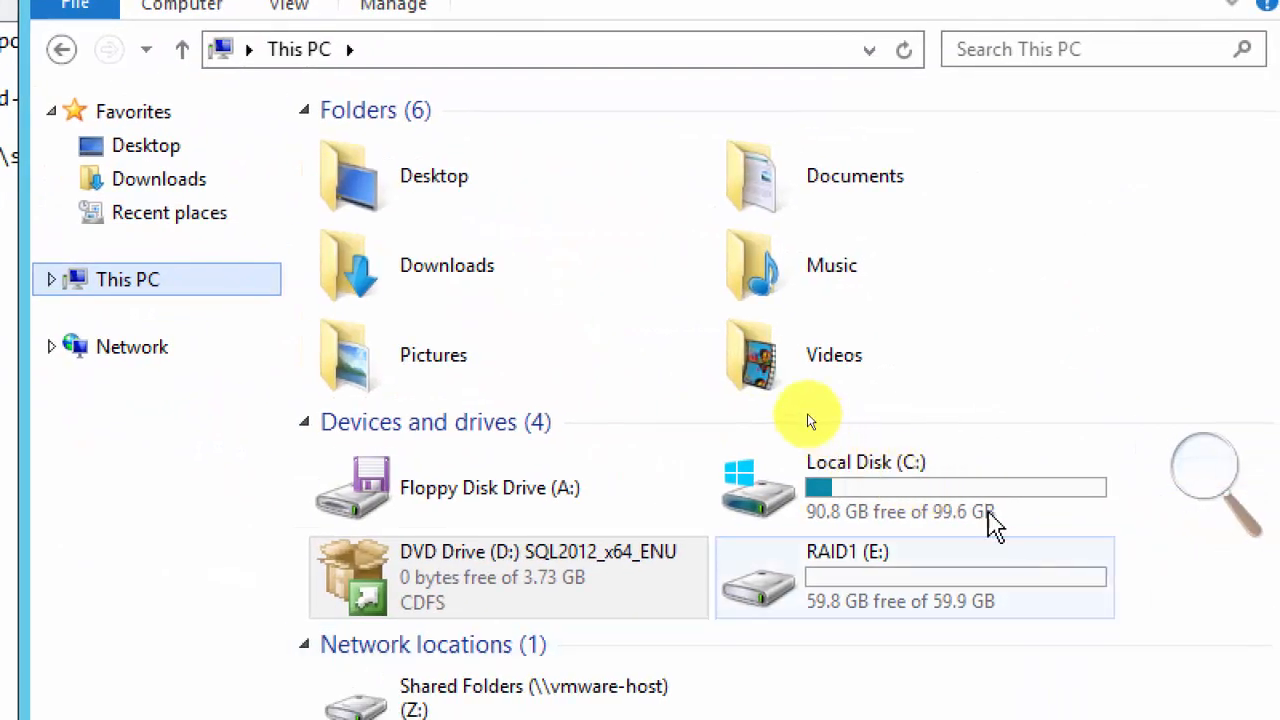
double_click(860, 500)
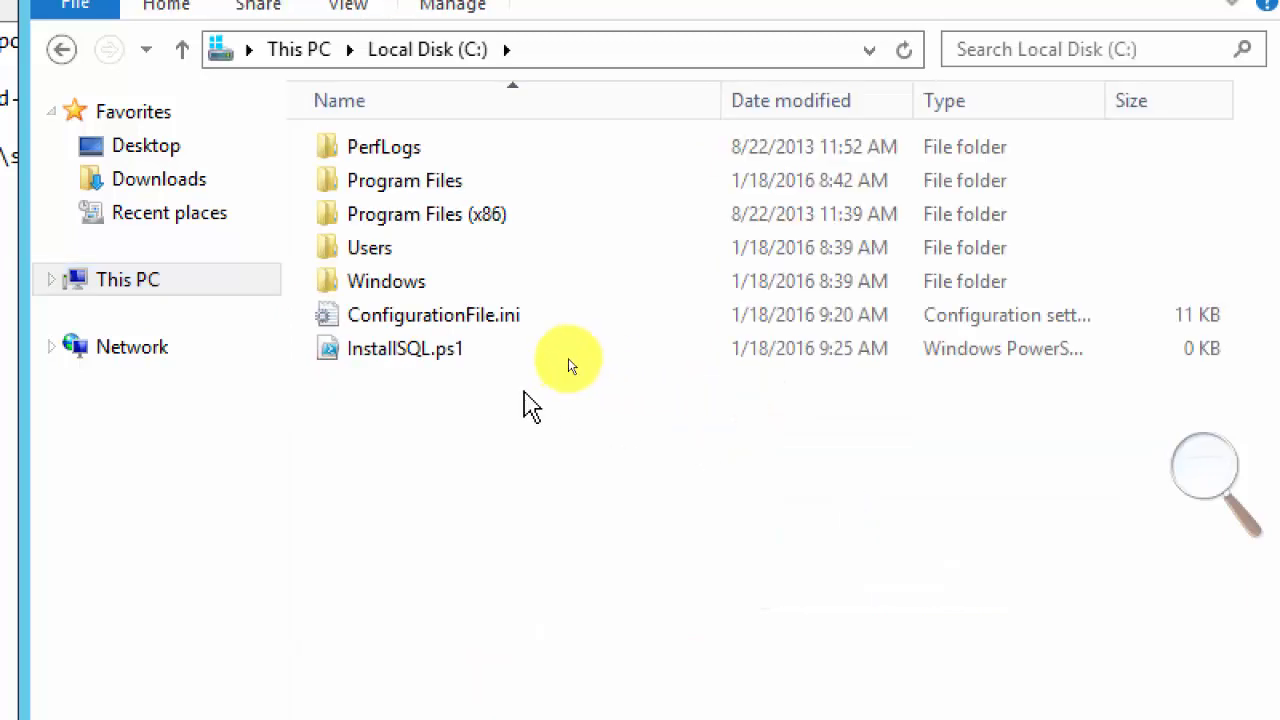
click(651, 50)
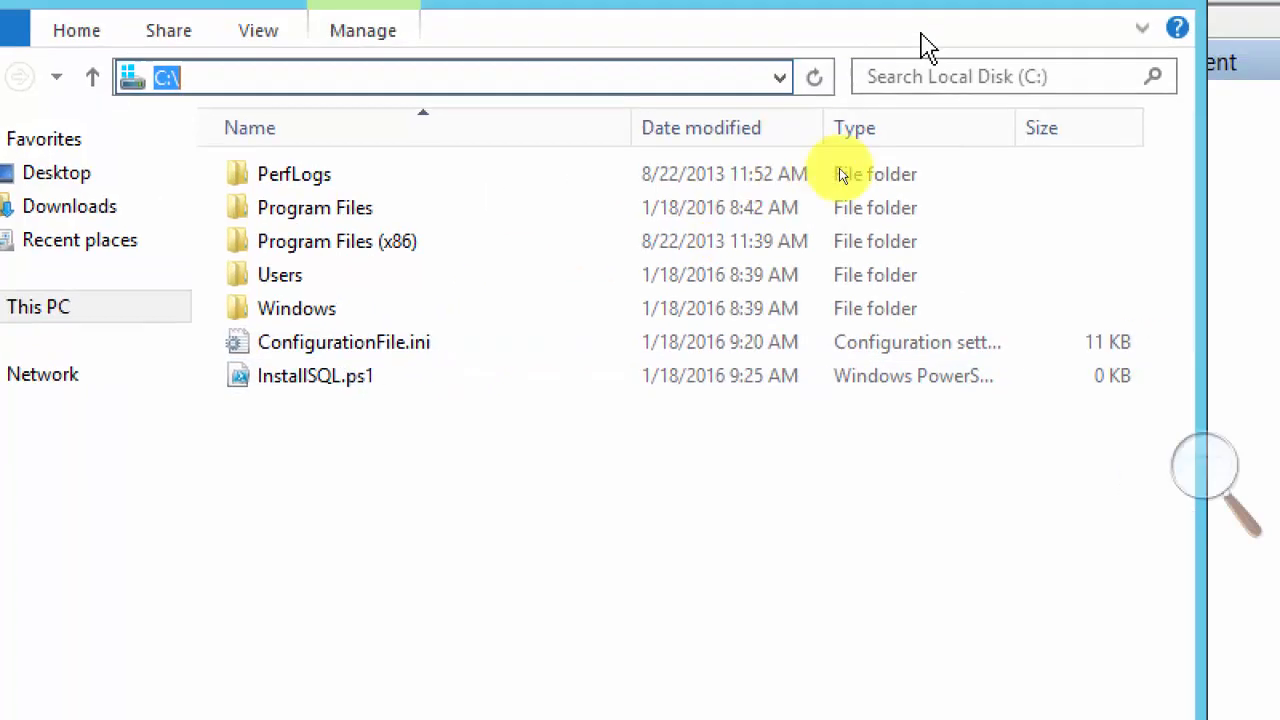
click(909, 43)
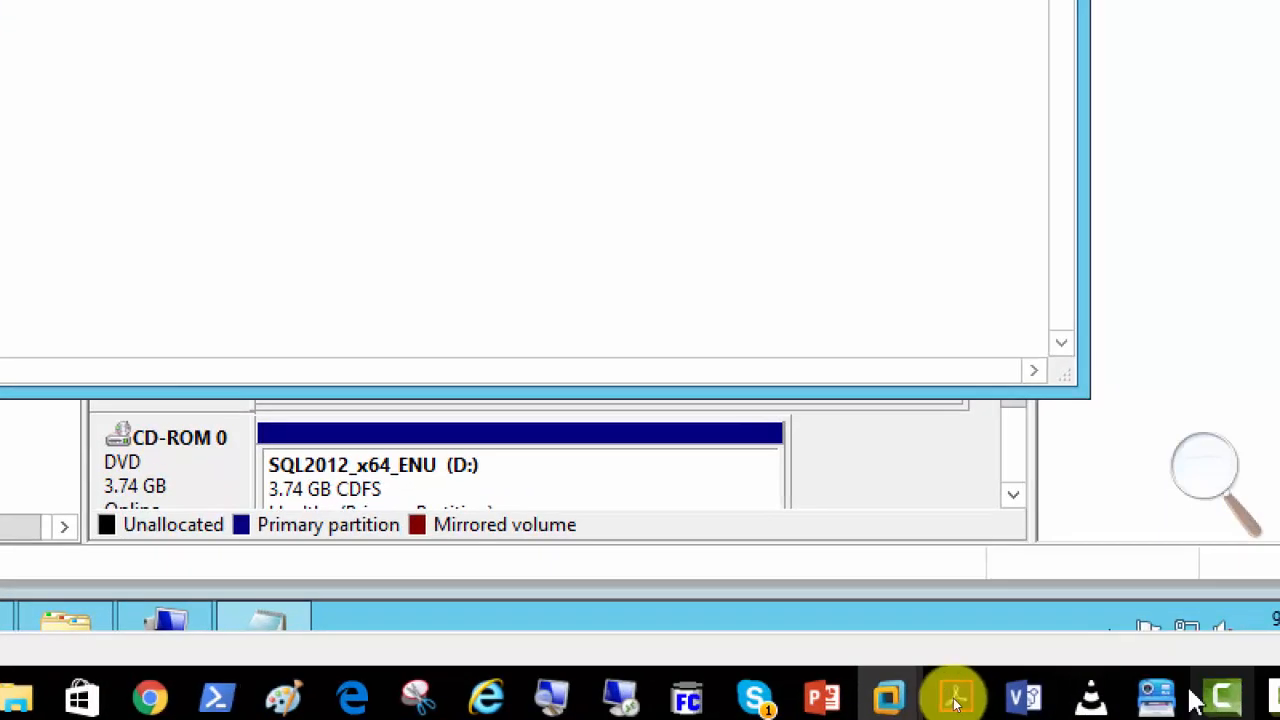
mouse_move(1158, 696)
click(1240, 612)
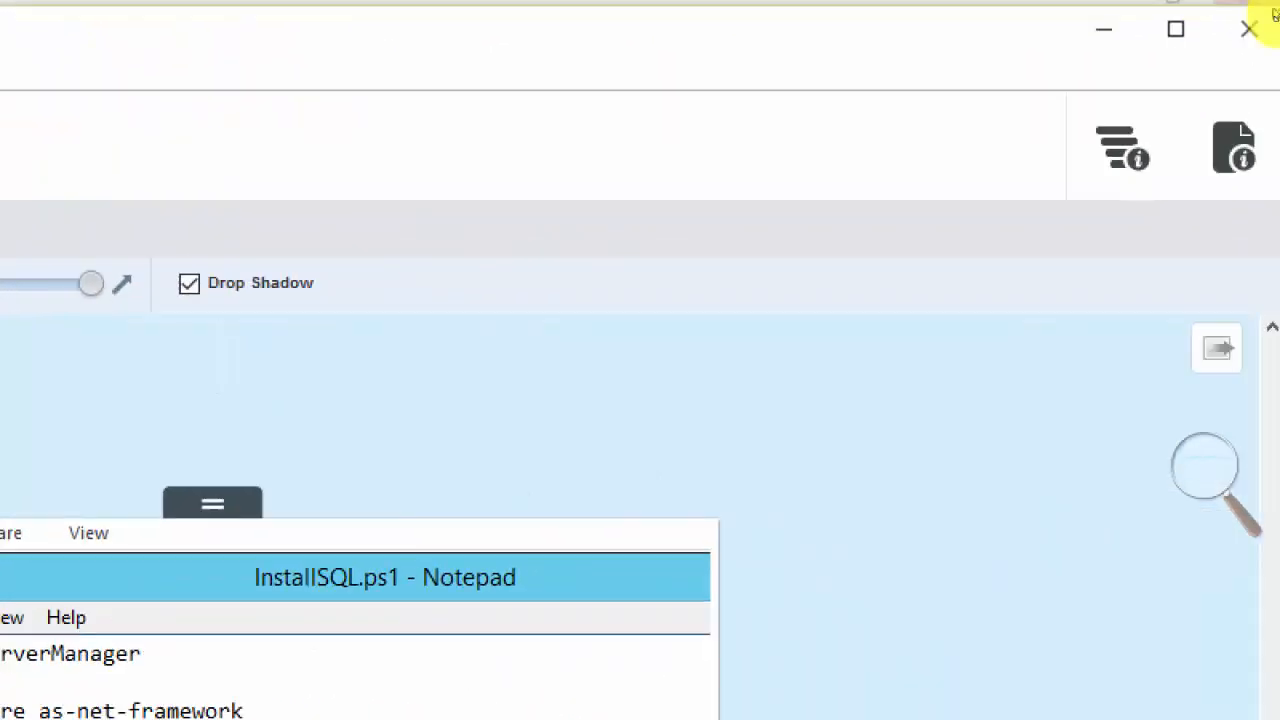
click(1176, 29)
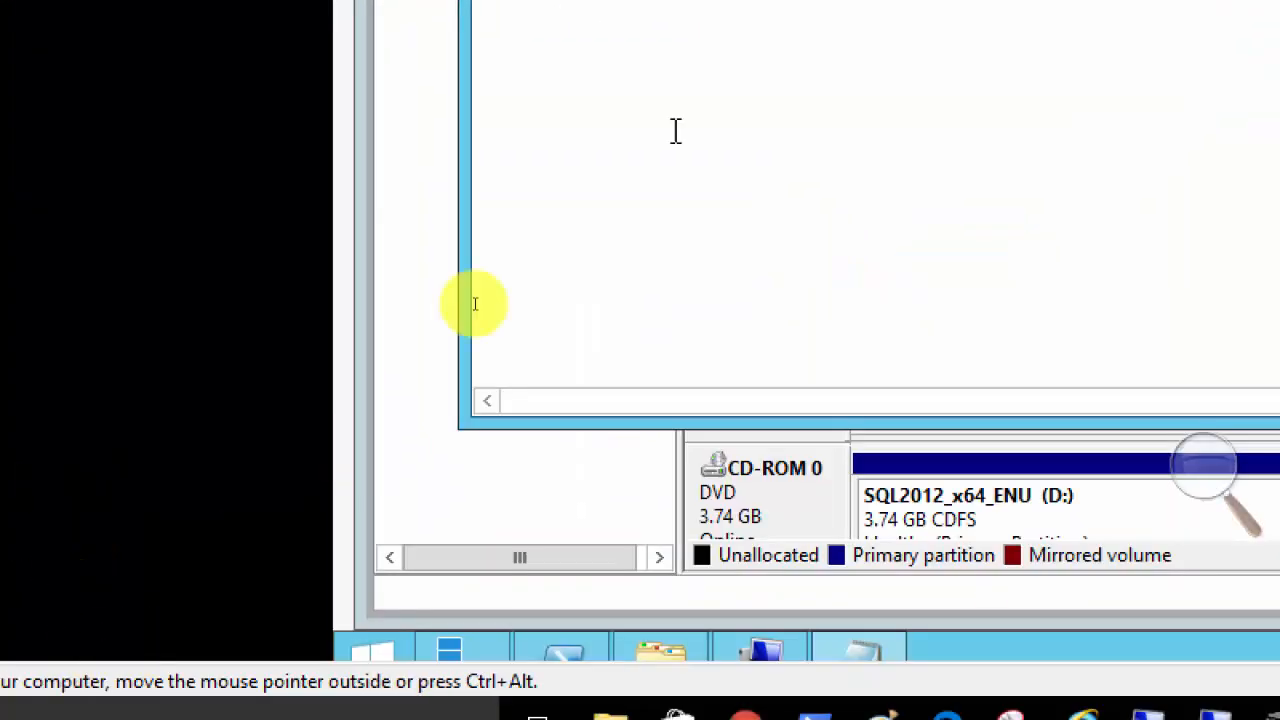
Complete the last line as d:\setup.exe /configurationfile="c:\configurationfile.ini" in InstallSQL.ps1, and close the script with its changes saved.
text(con)
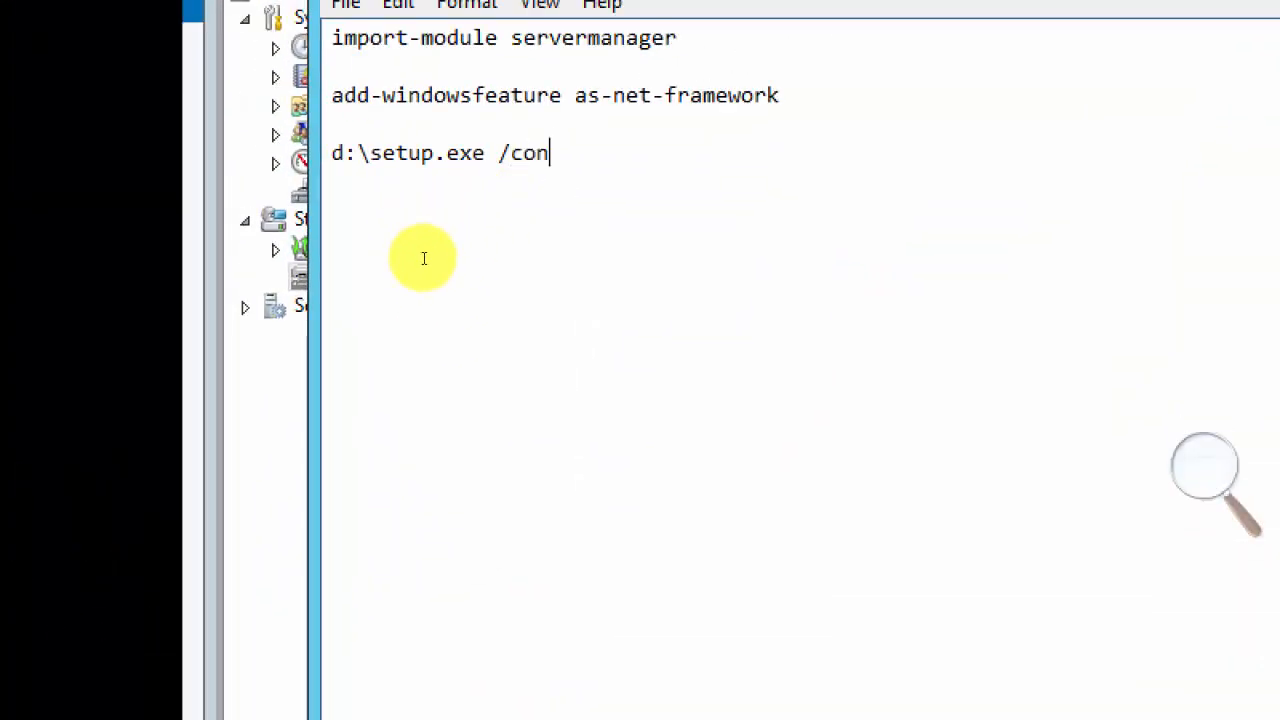
text(figurationfile)
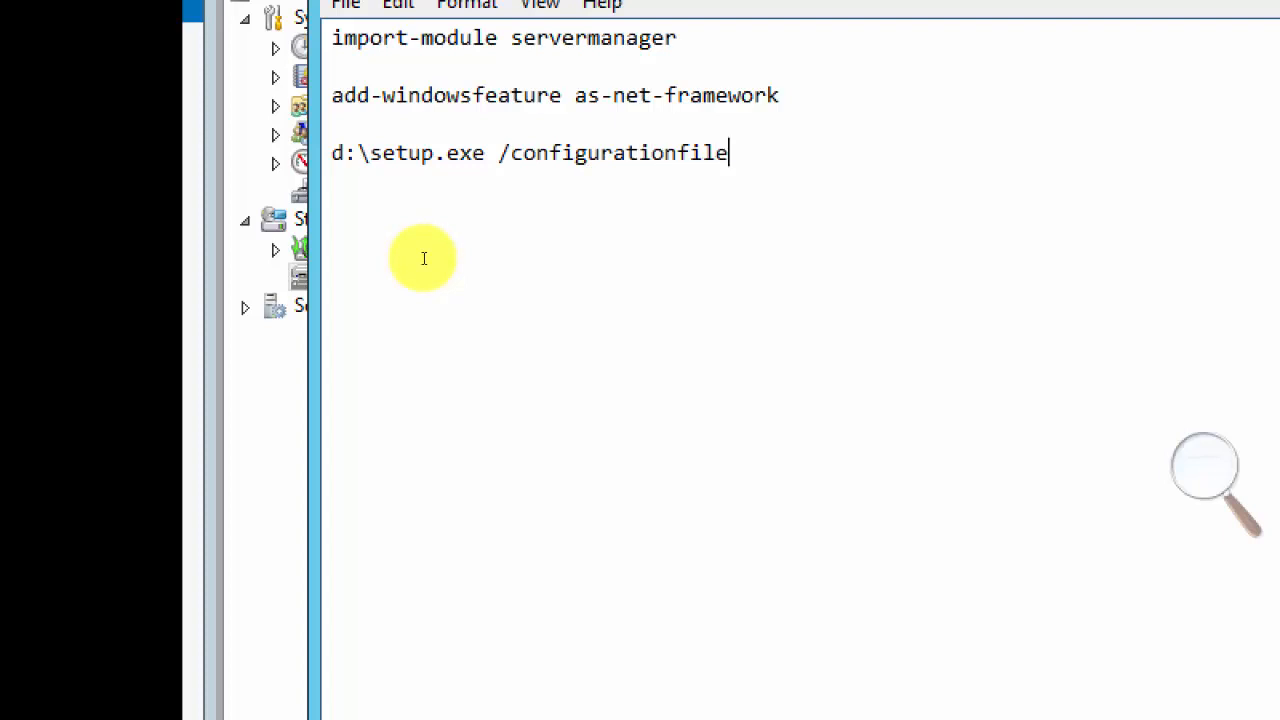
text(="c:\configurationfile.)
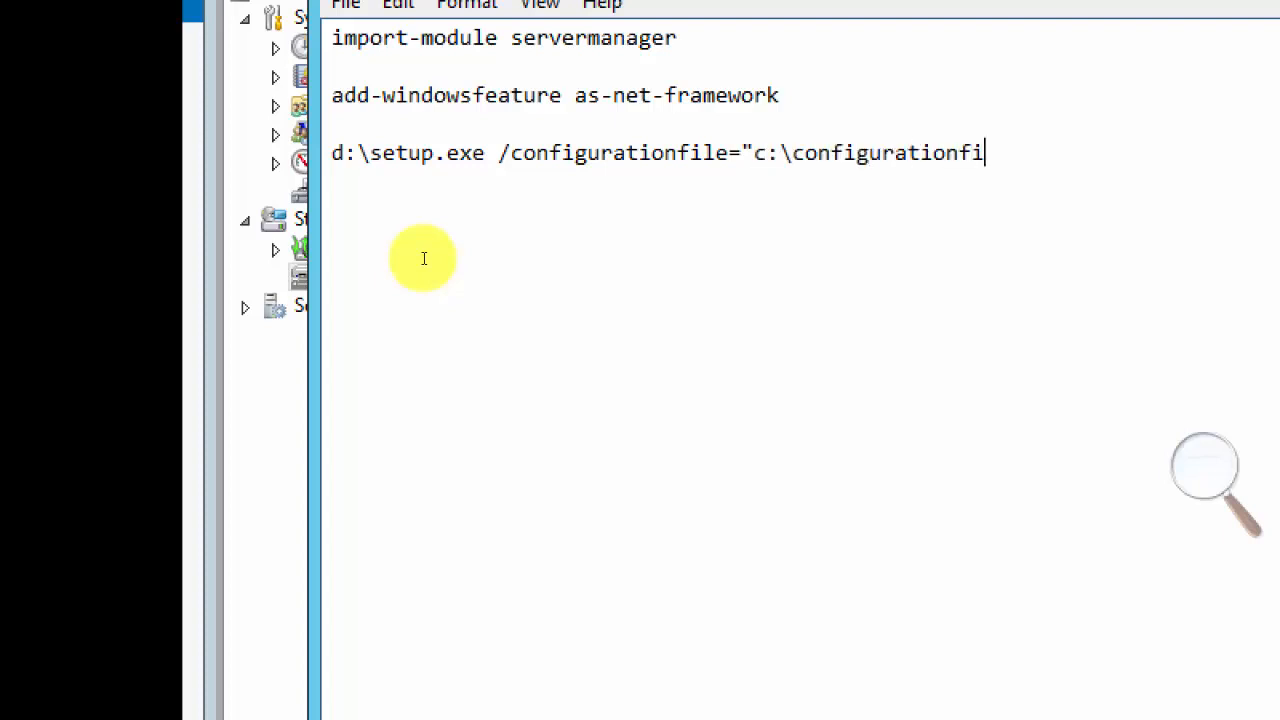
text(ini")
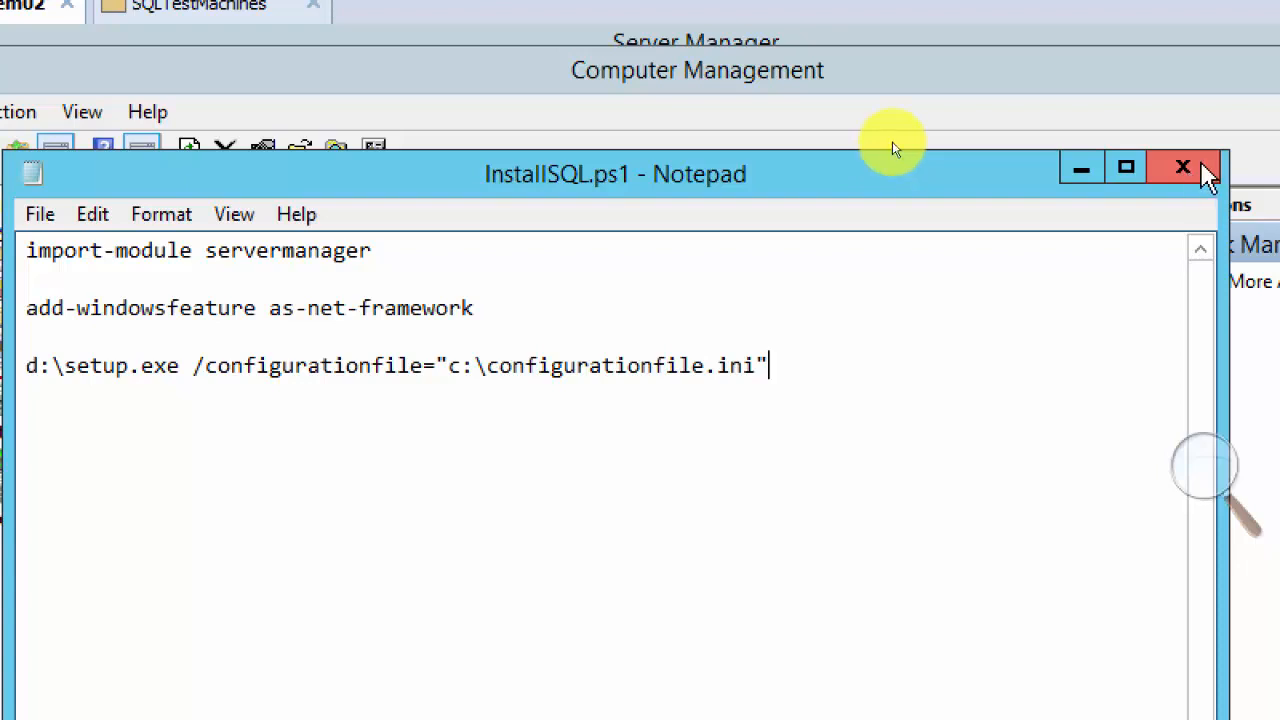
click(1183, 168)
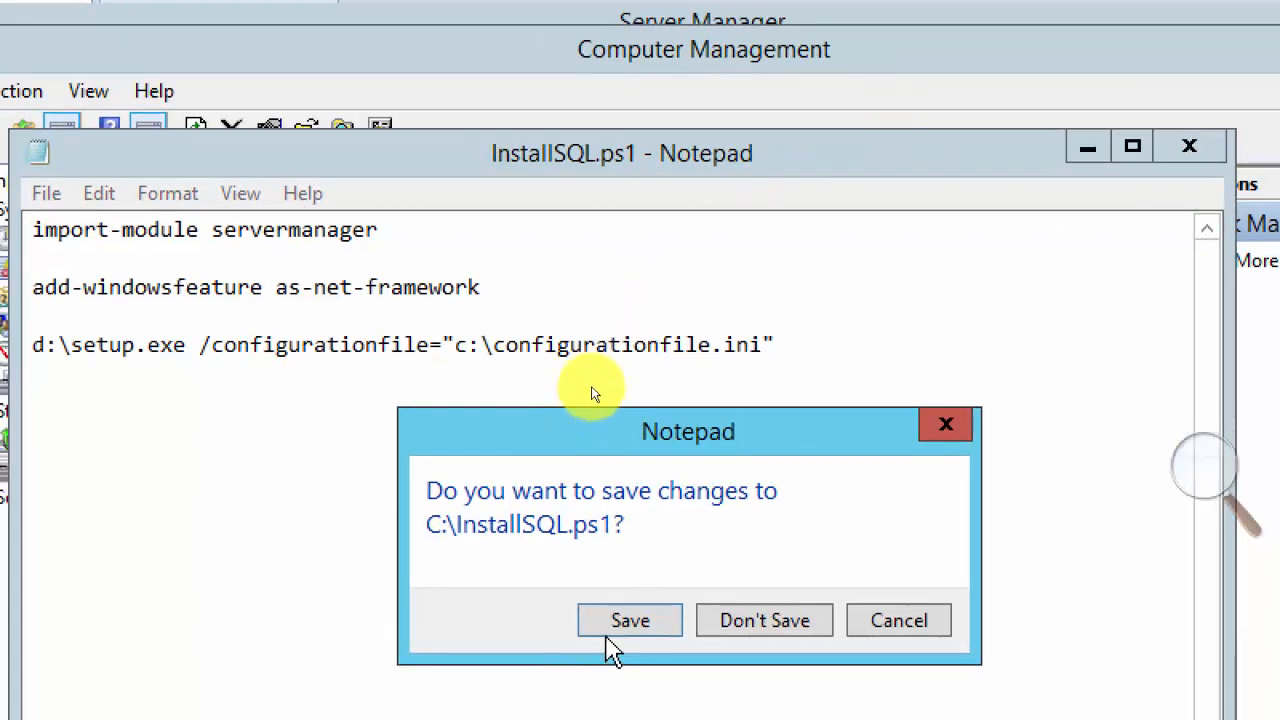
click(605, 648)
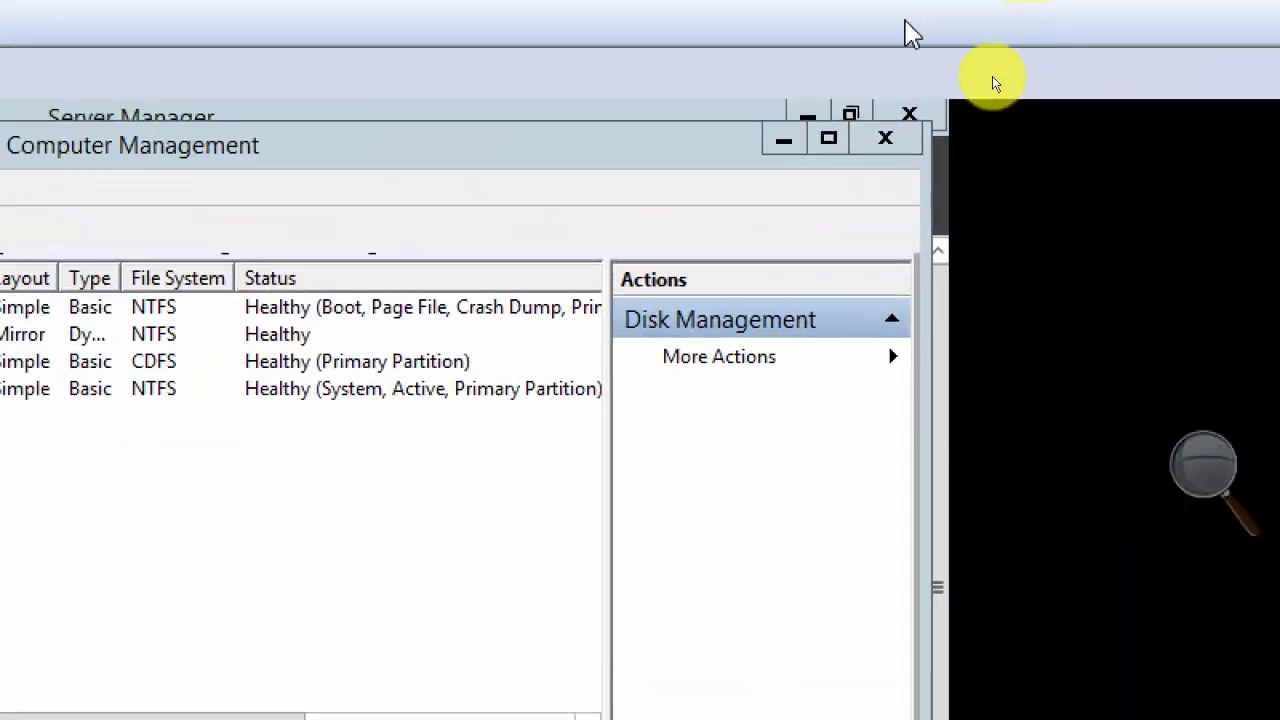
Put Computer Management out of the way and open ConfigurationFile.ini from Local Disk (C:) for editing.
click(783, 139)
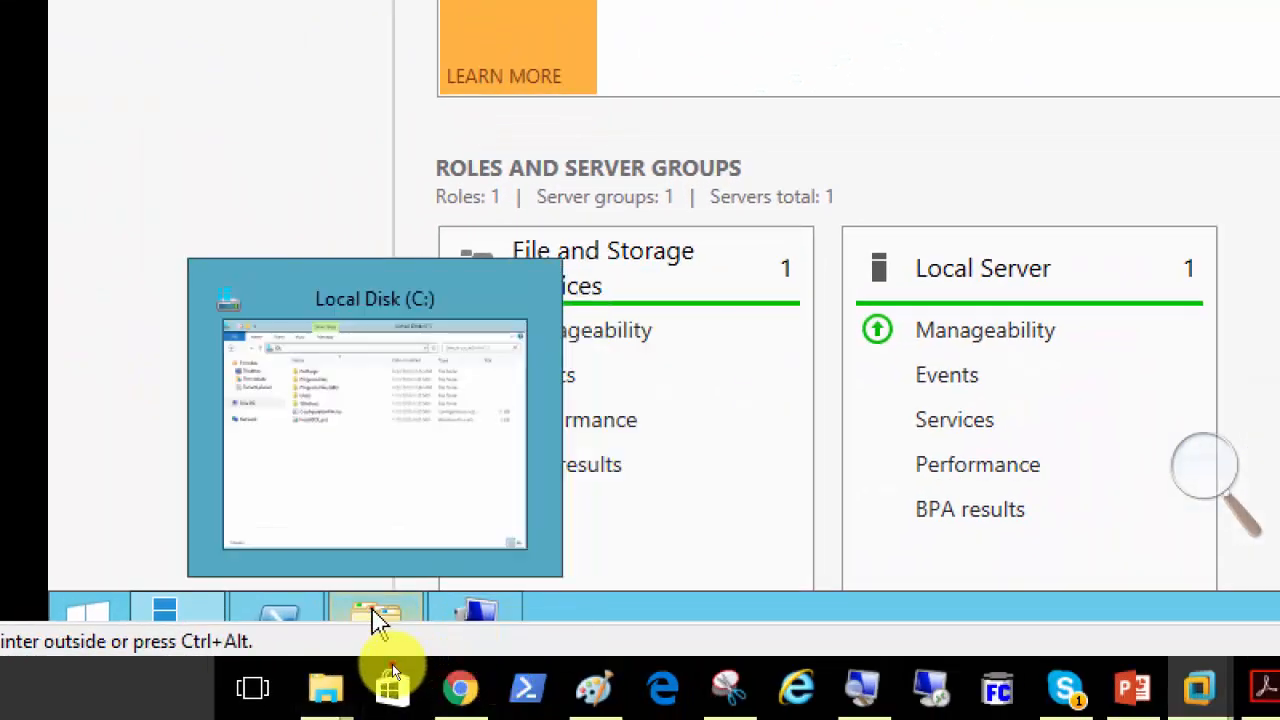
click(372, 618)
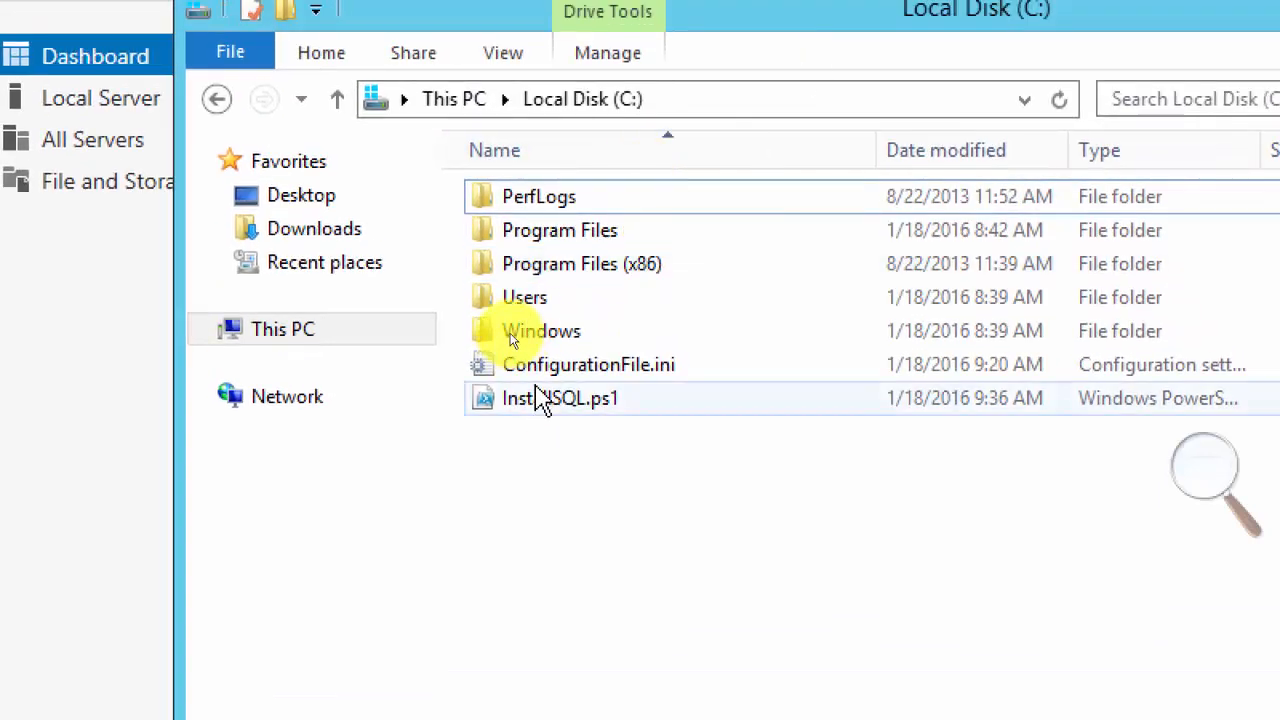
right_click(548, 374)
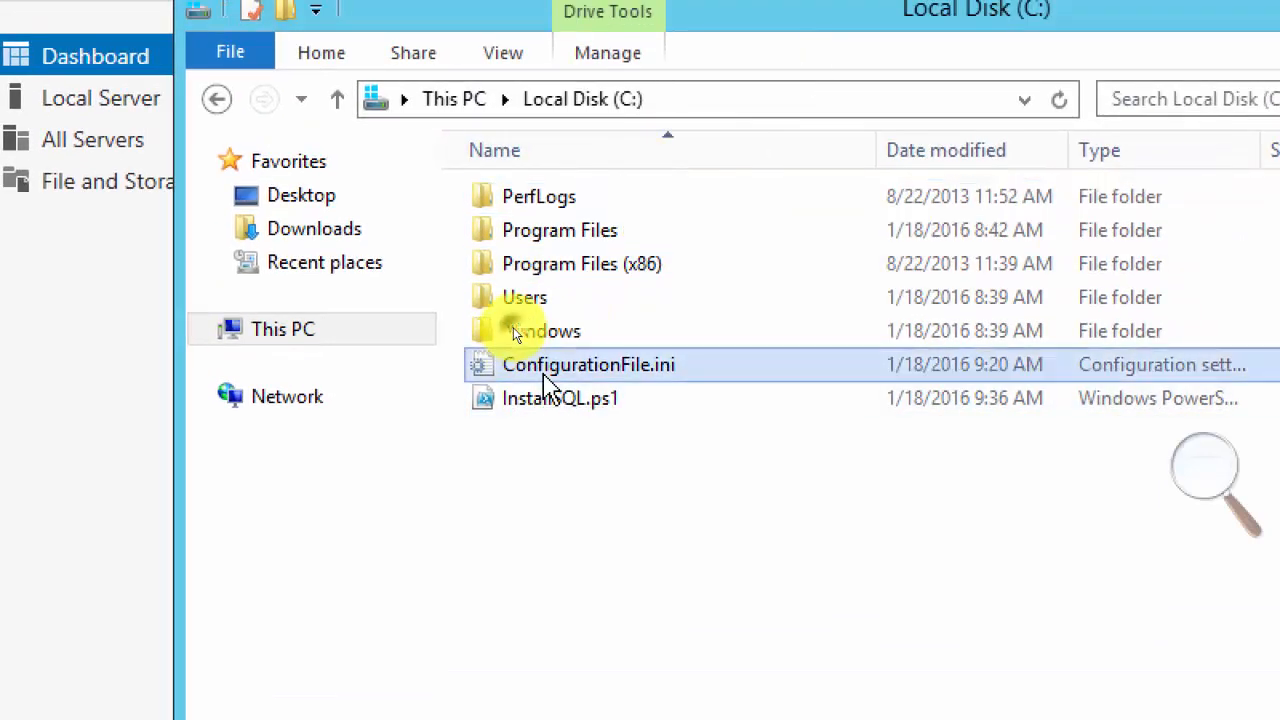
click(629, 468)
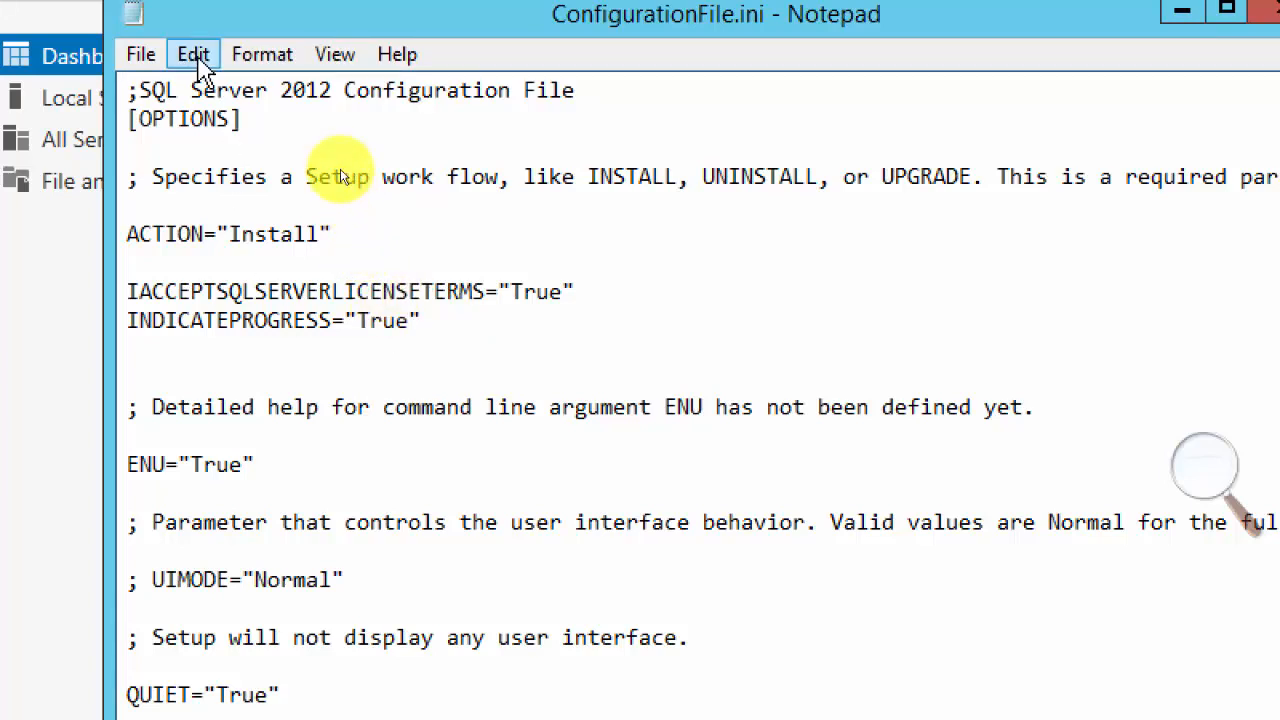
Replace c:\ with e:\ in the INSTALLSHAREDDIR, INSTALLSHAREDWOWDIR and INSTANCEDIR paths of ConfigurationFile.ini.
click(196, 58)
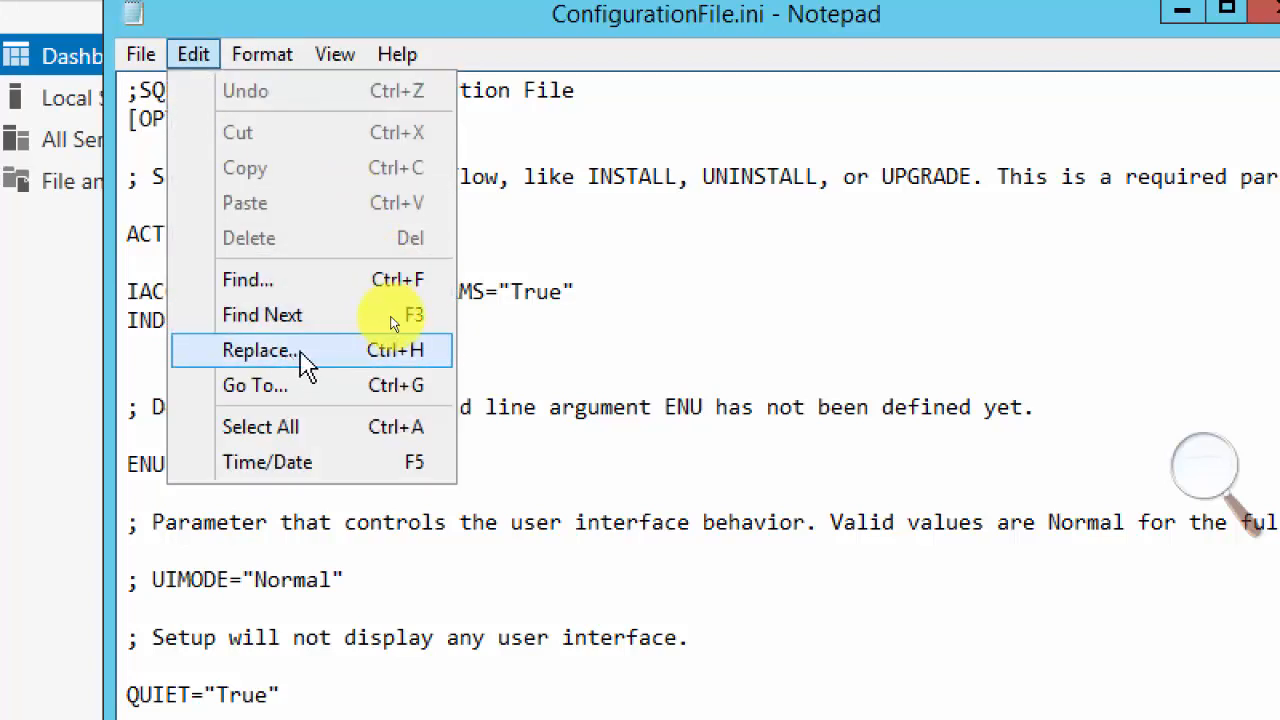
click(258, 350)
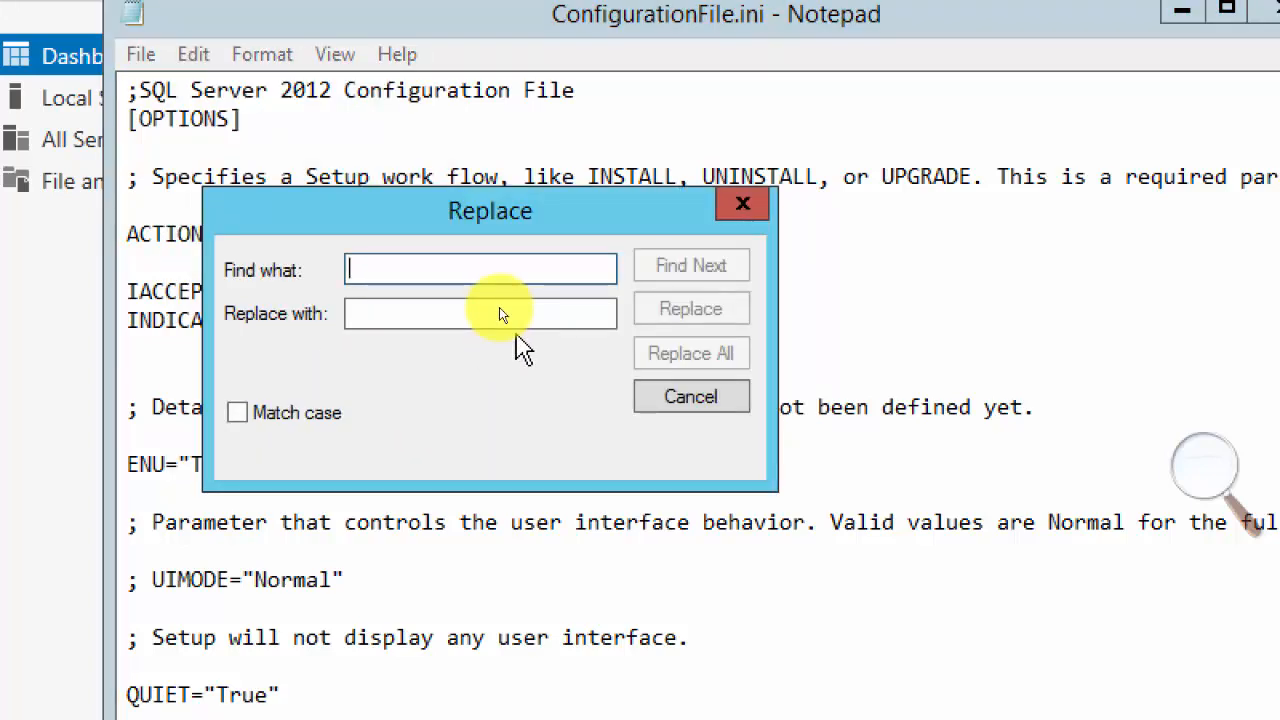
text(c:\)
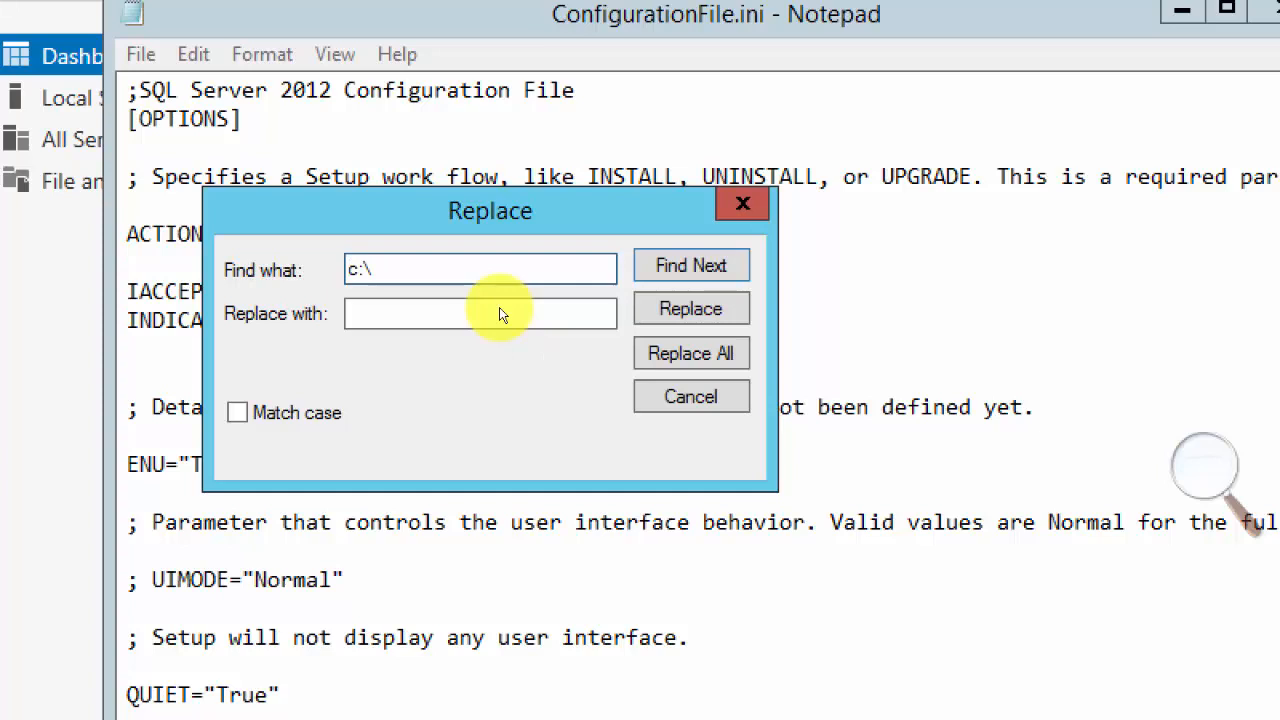
click(482, 305)
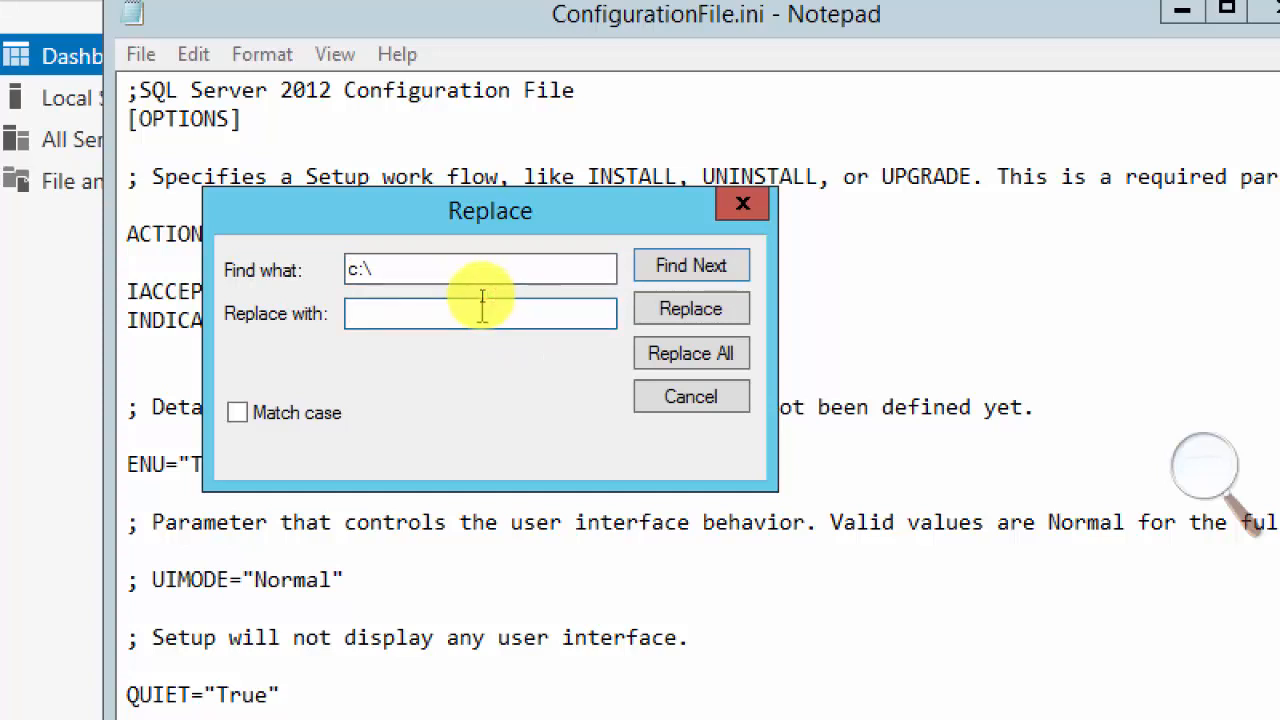
text(e:\)
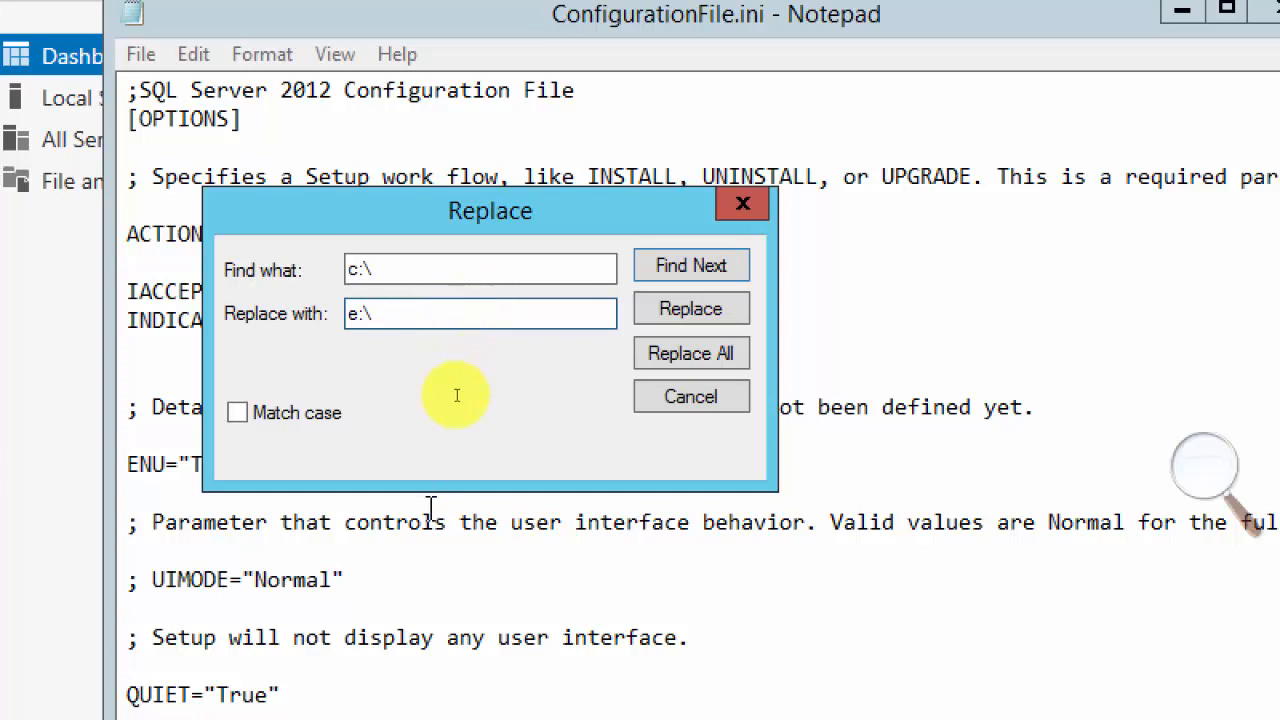
click(712, 275)
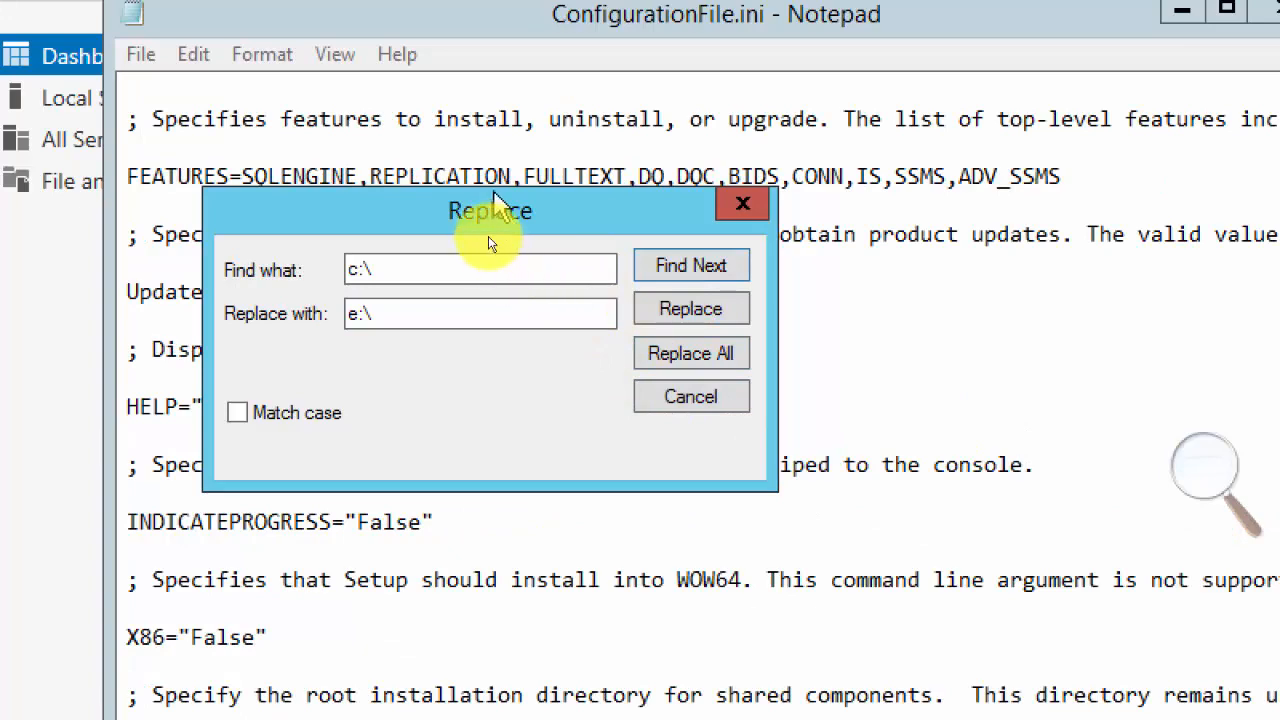
drag(493, 196, 924, 158)
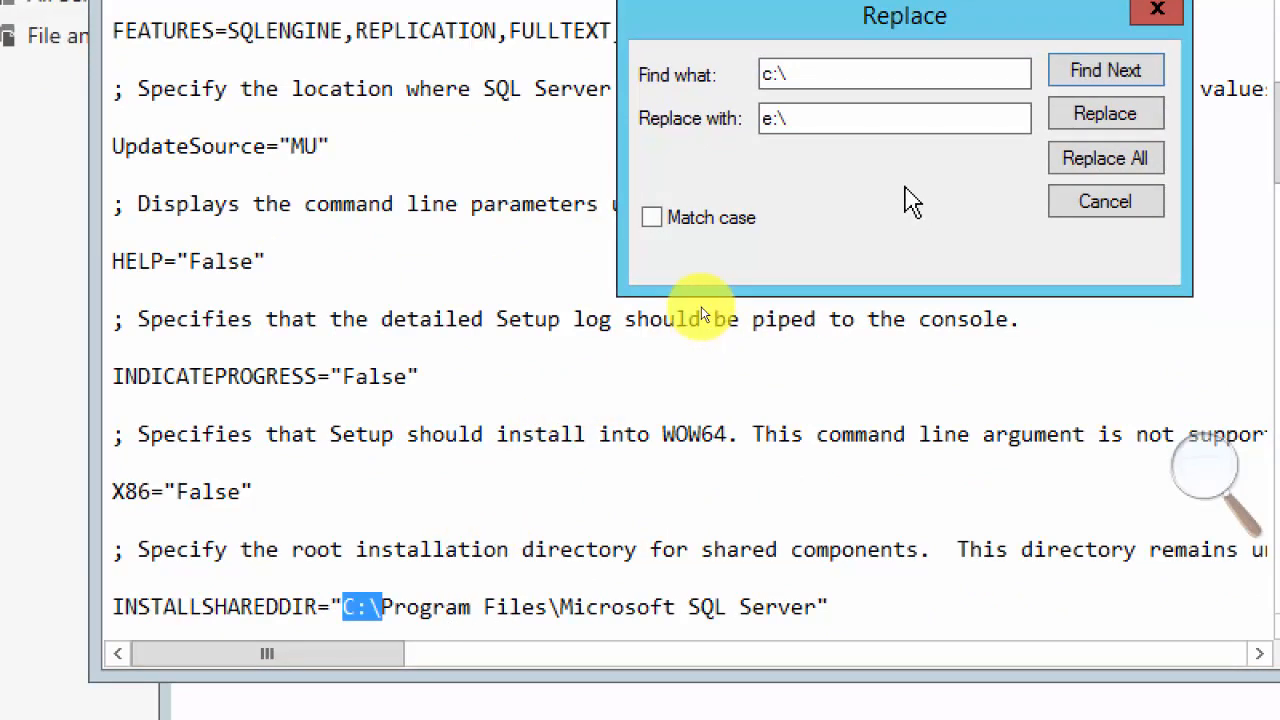
click(1110, 116)
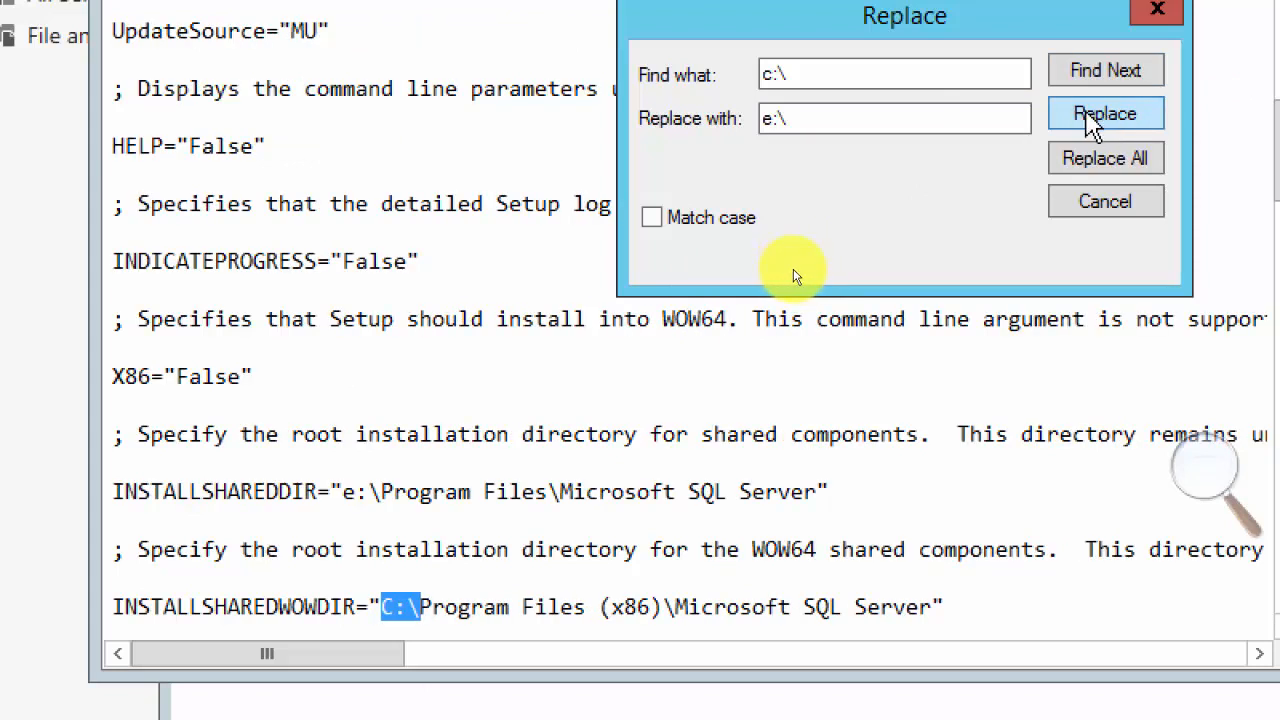
click(1100, 115)
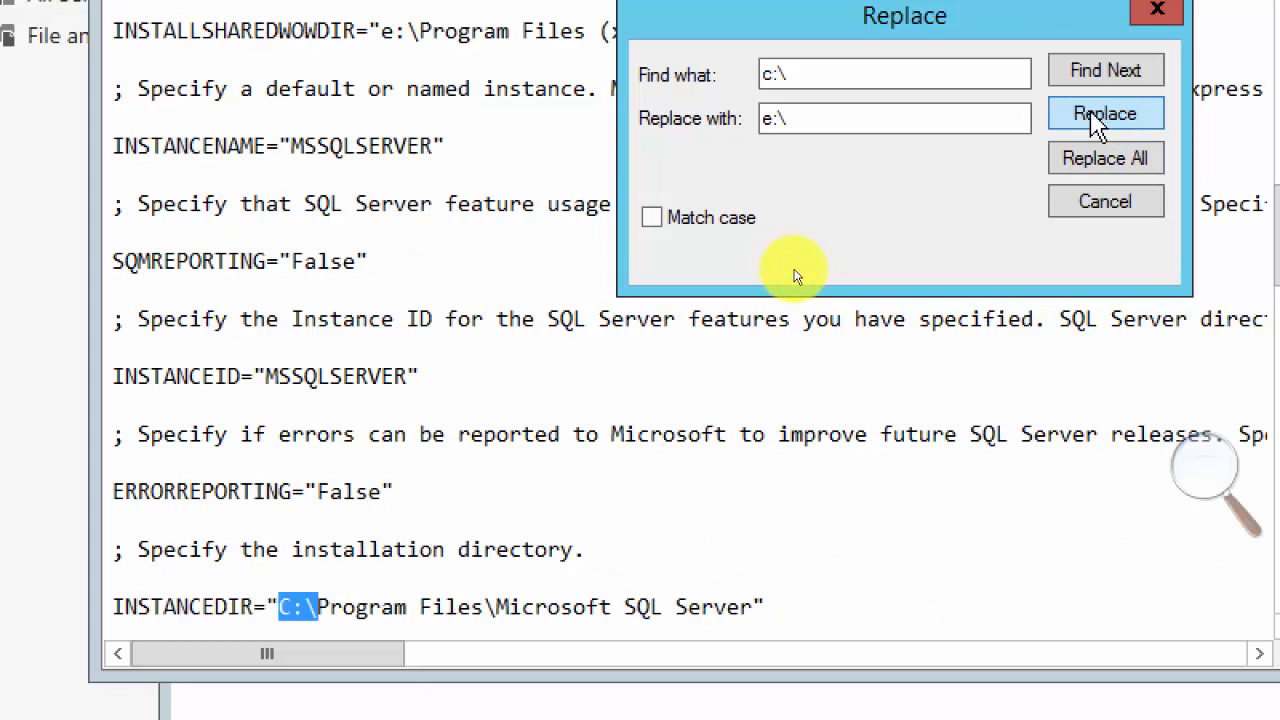
click(1105, 116)
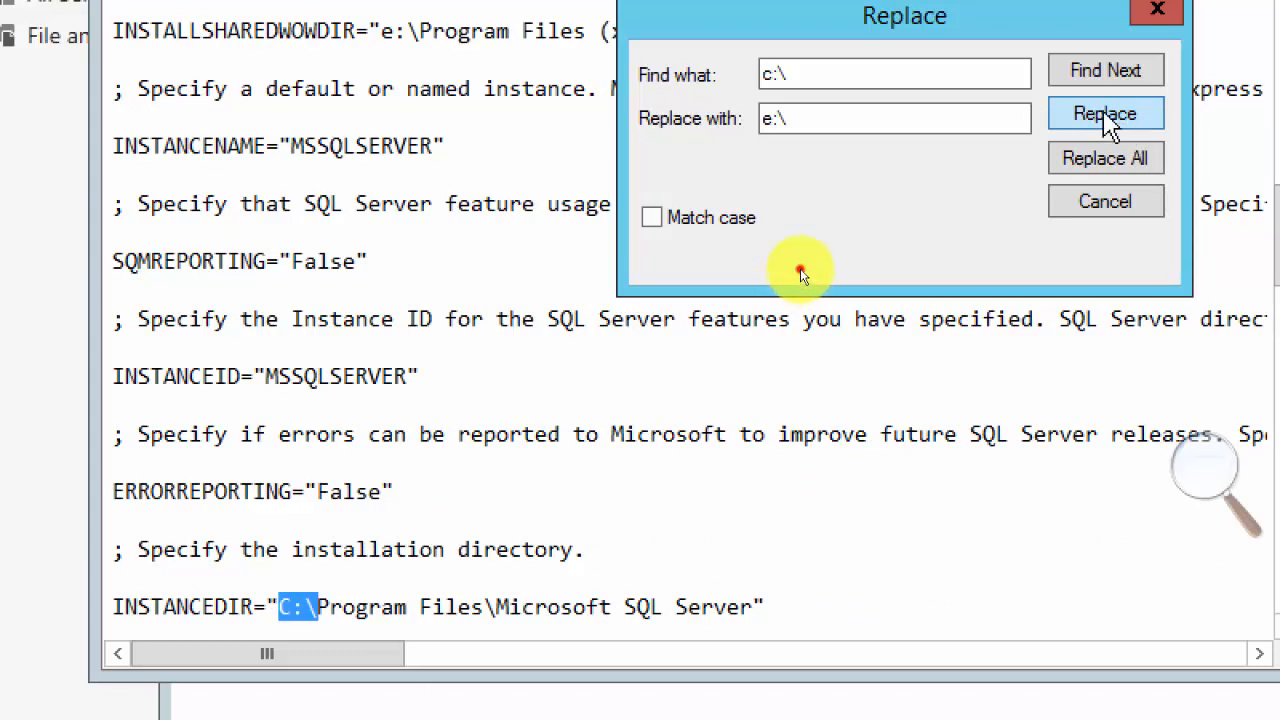
click(862, 436)
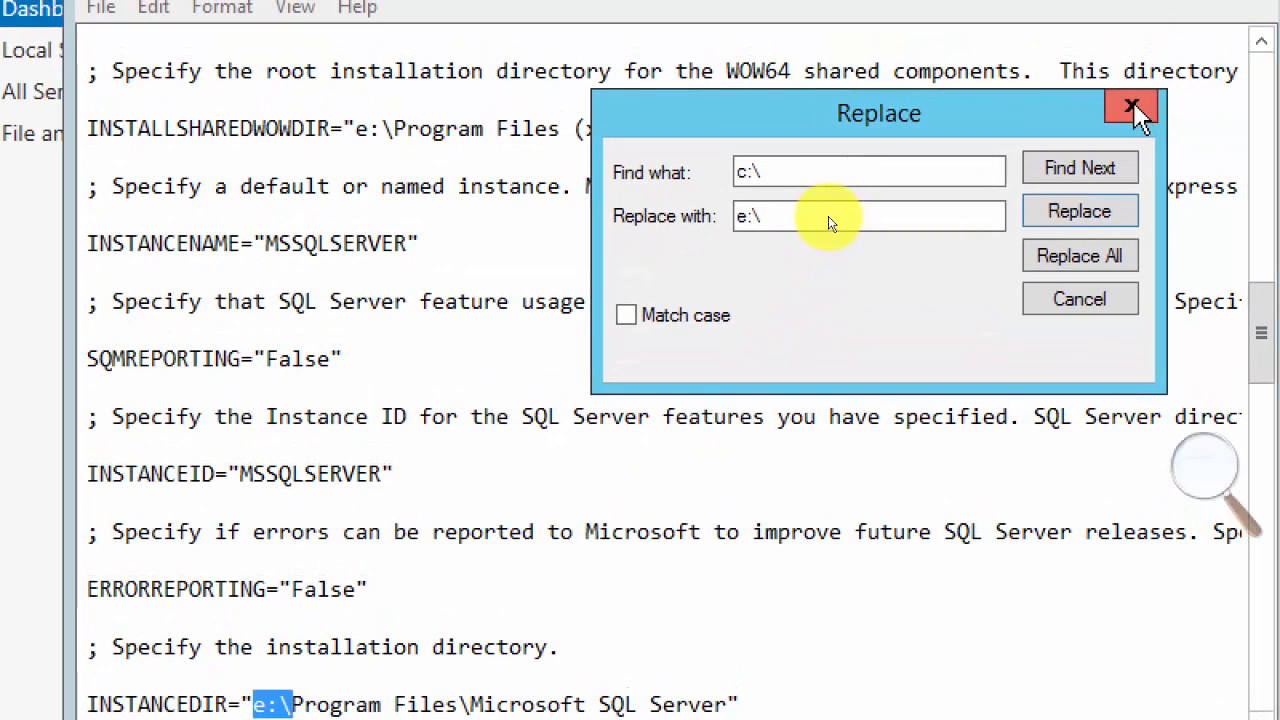
click(1075, 300)
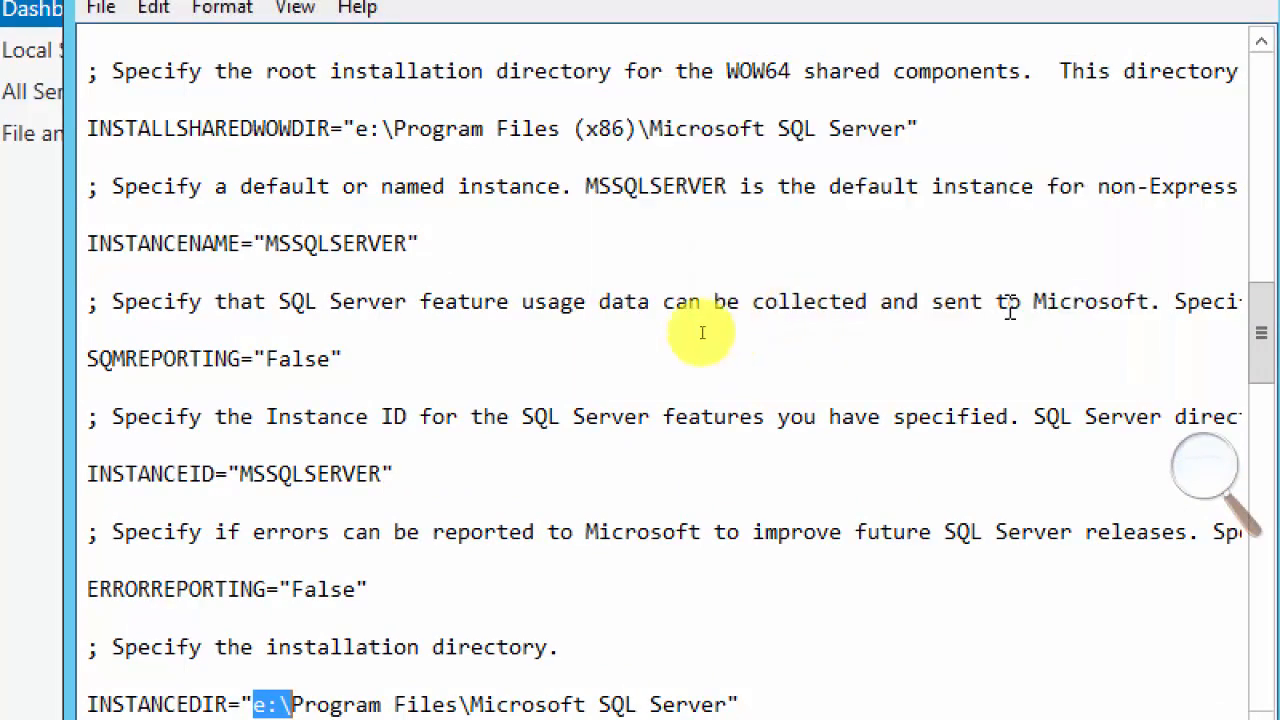
Review the edited settings up to the beginning of ConfigurationFile.ini, and close the file with its changes saved.
scroll(585, 333, up, 1)
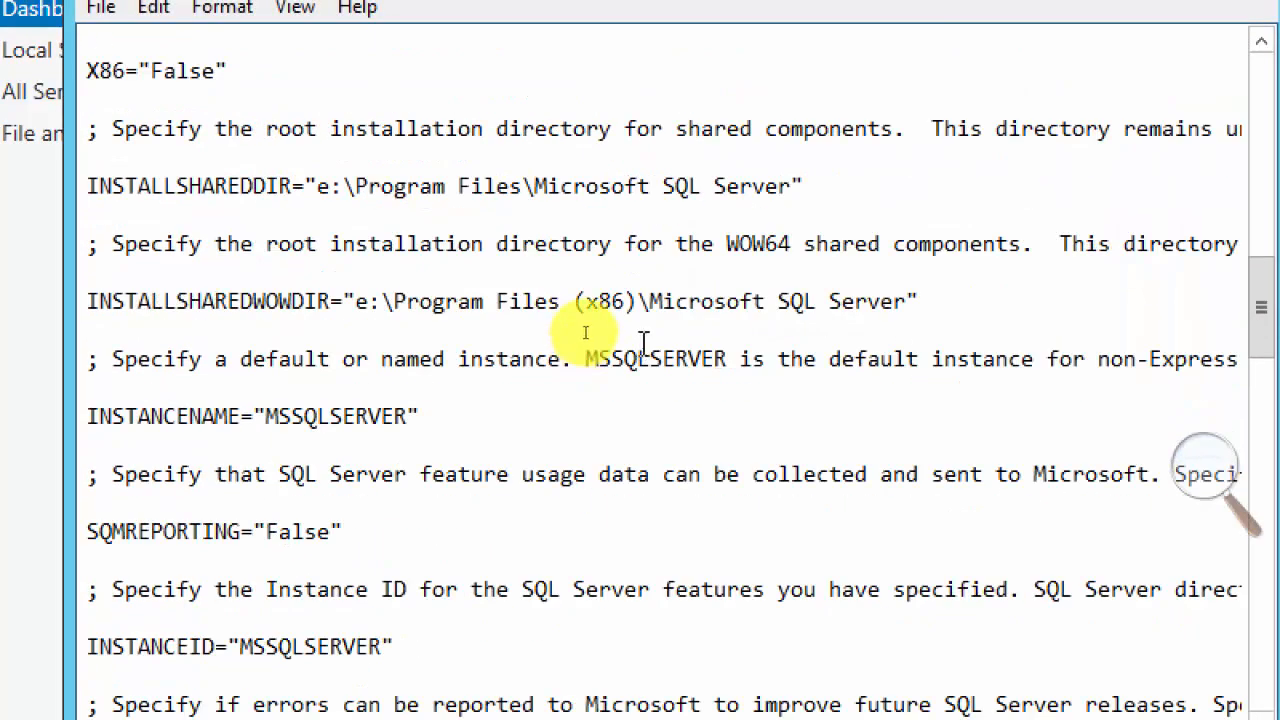
scroll(585, 333, up, 15)
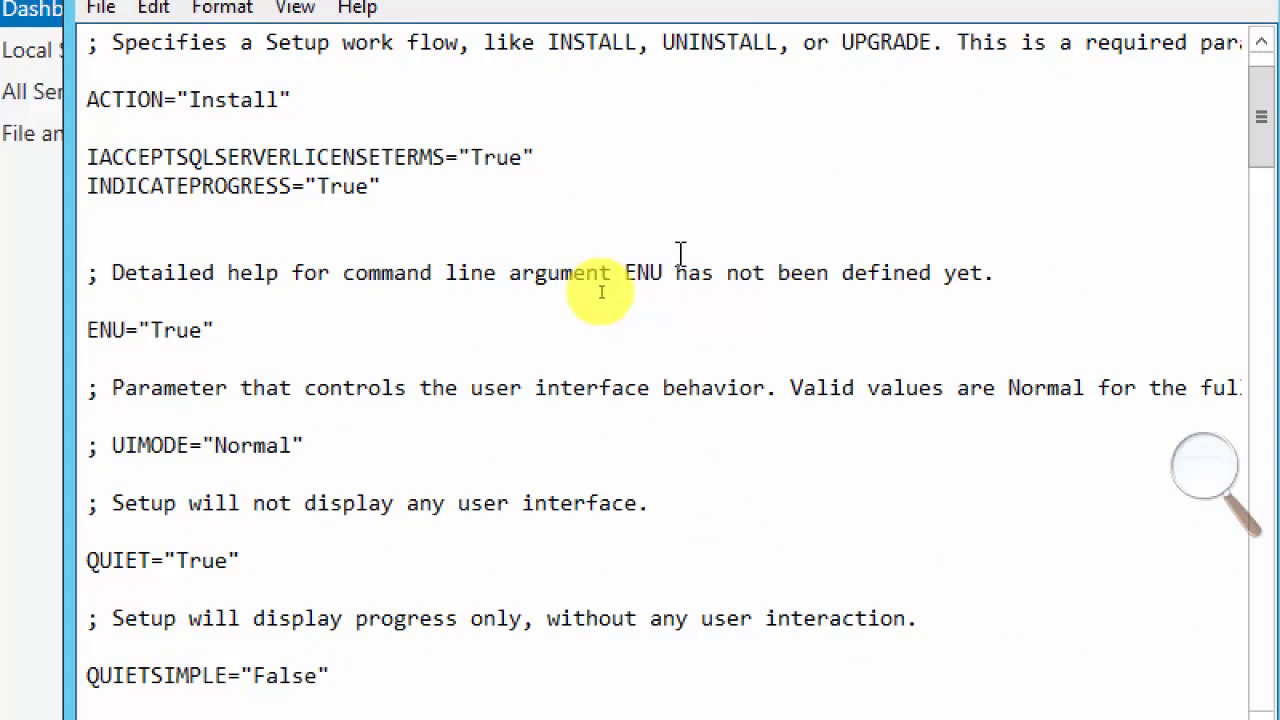
scroll(680, 252, up, 1)
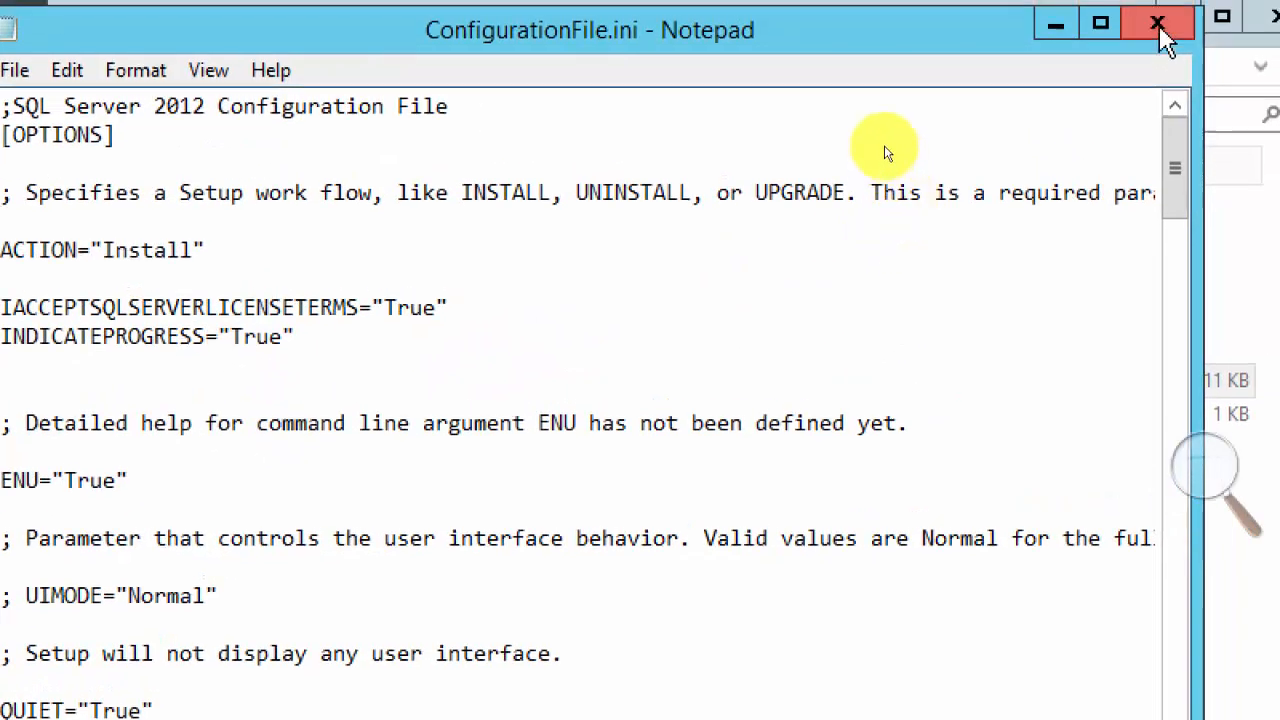
click(1160, 32)
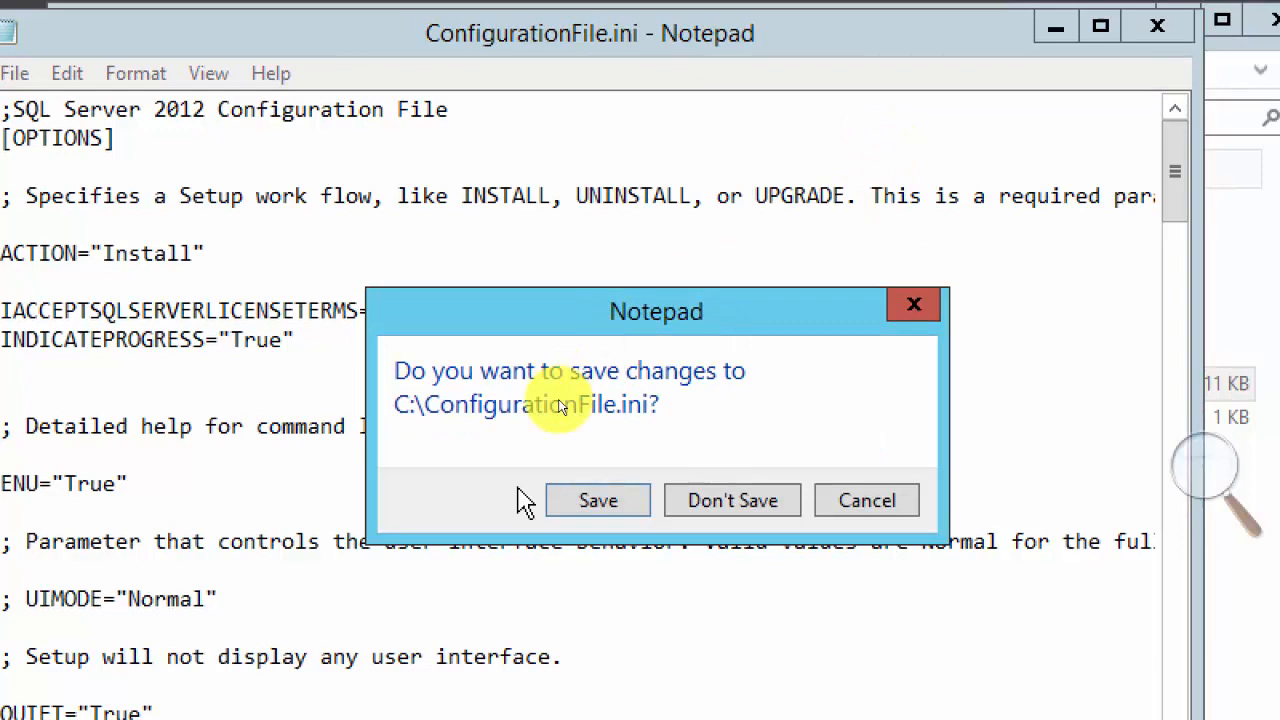
click(589, 499)
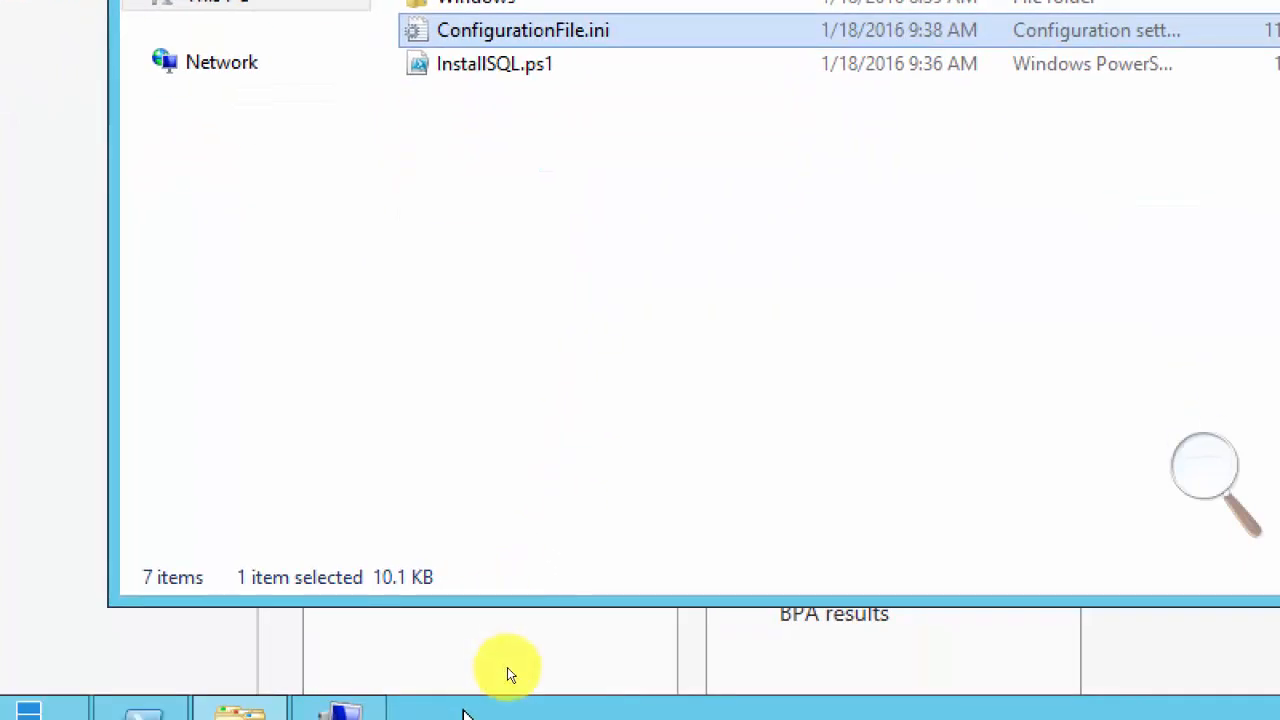
Switch to the Administrator PowerShell window, change to the root of C: and list its contents.
mouse_move(217, 621)
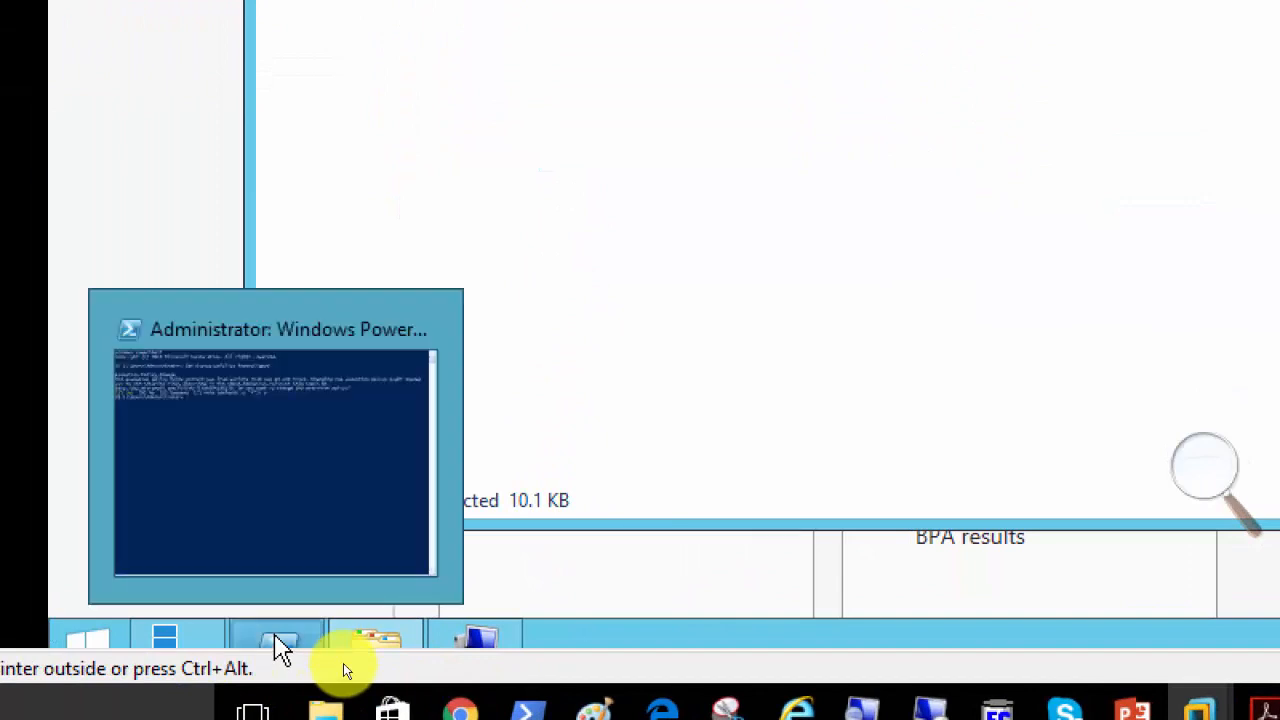
click(342, 582)
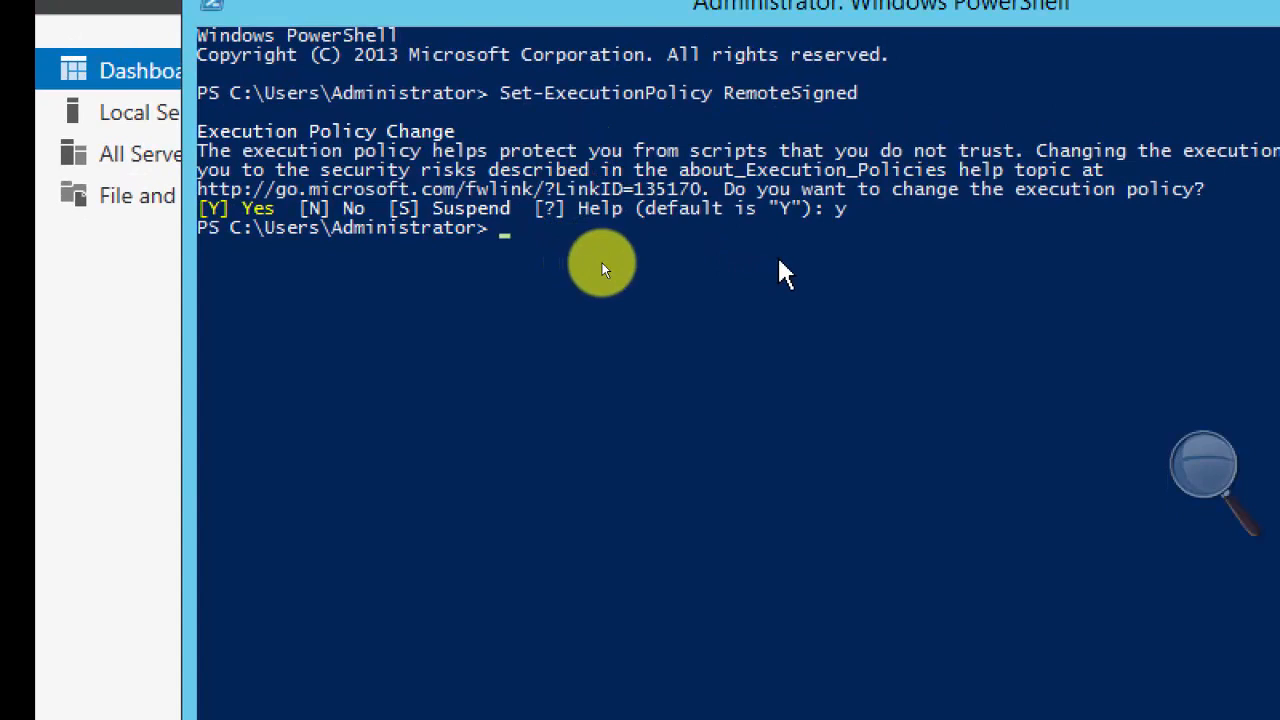
text(cd\)
key(Return)
text(dir)
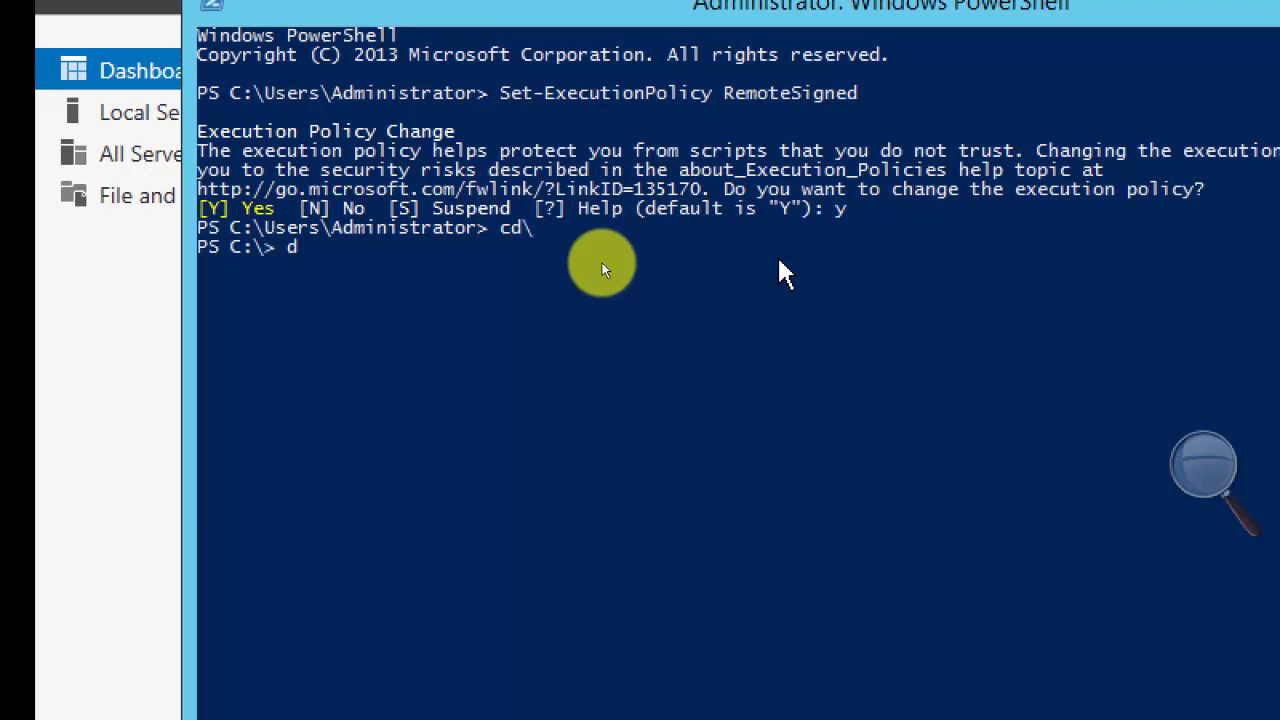
key(Return)
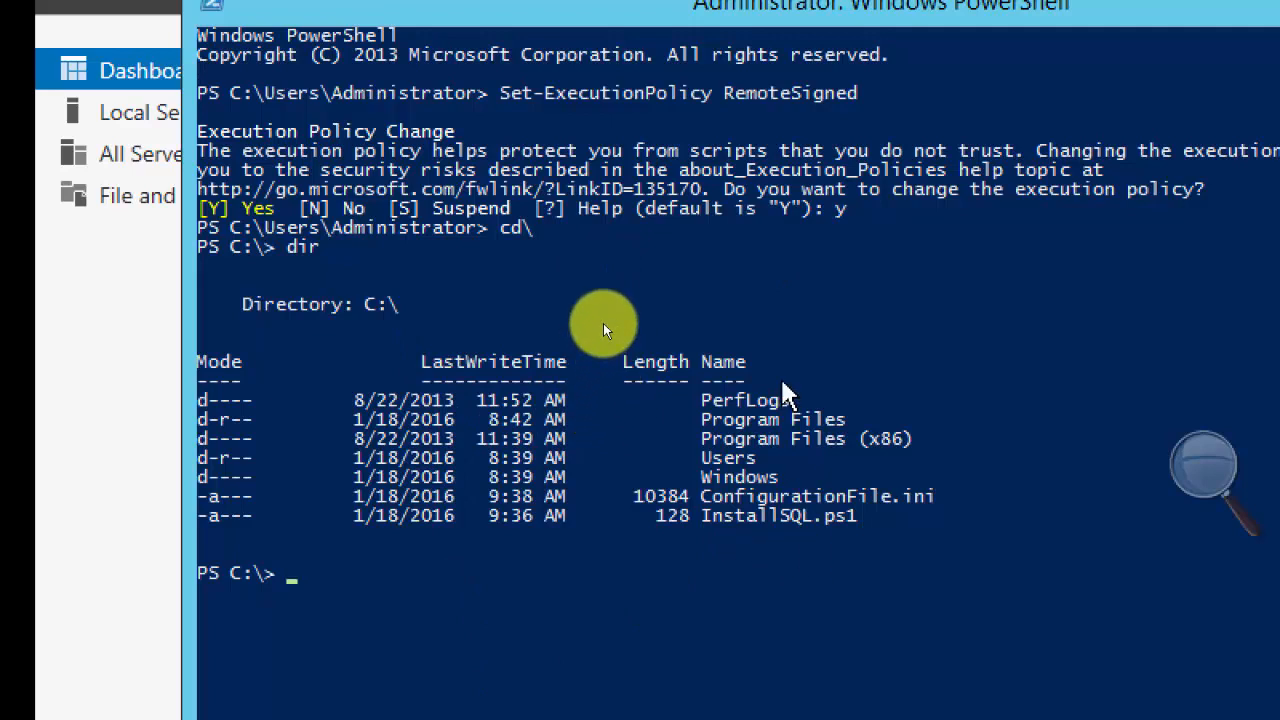
Run .\InstallSQL.ps1 from the root of C: and minimize the PowerShell window once the script ends.
text(ins)
key(Tab)
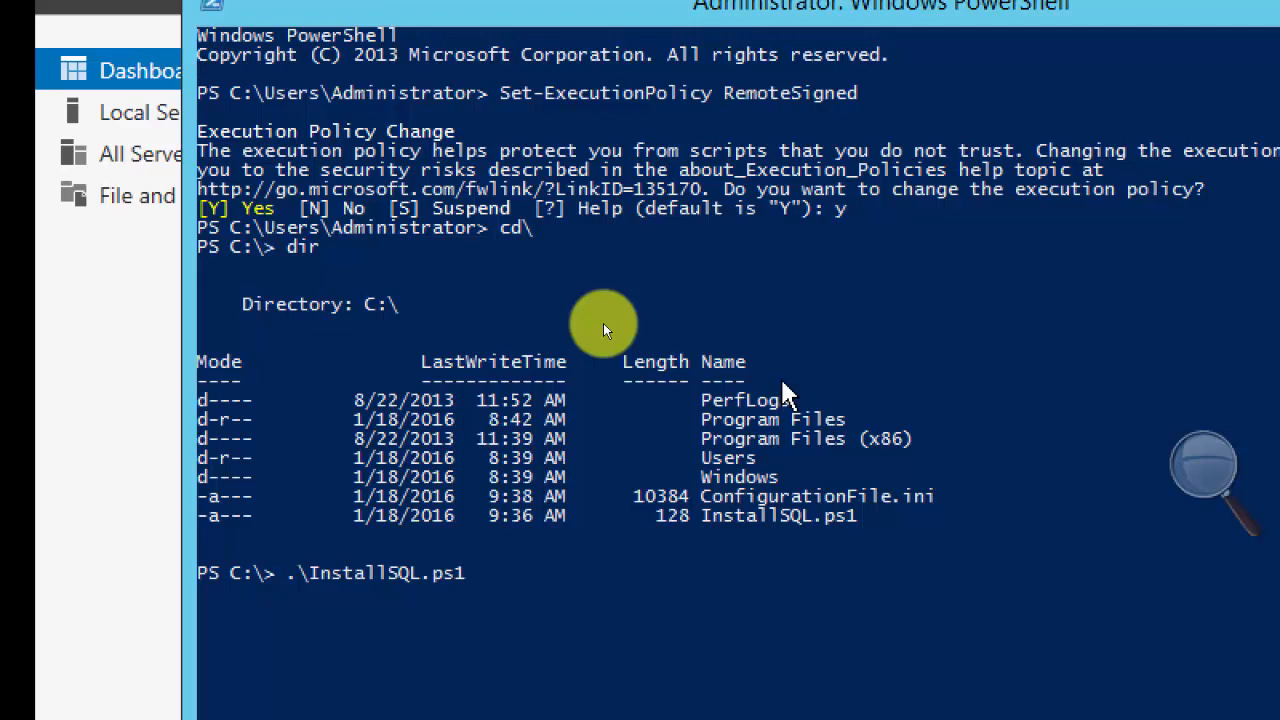
key(Return)
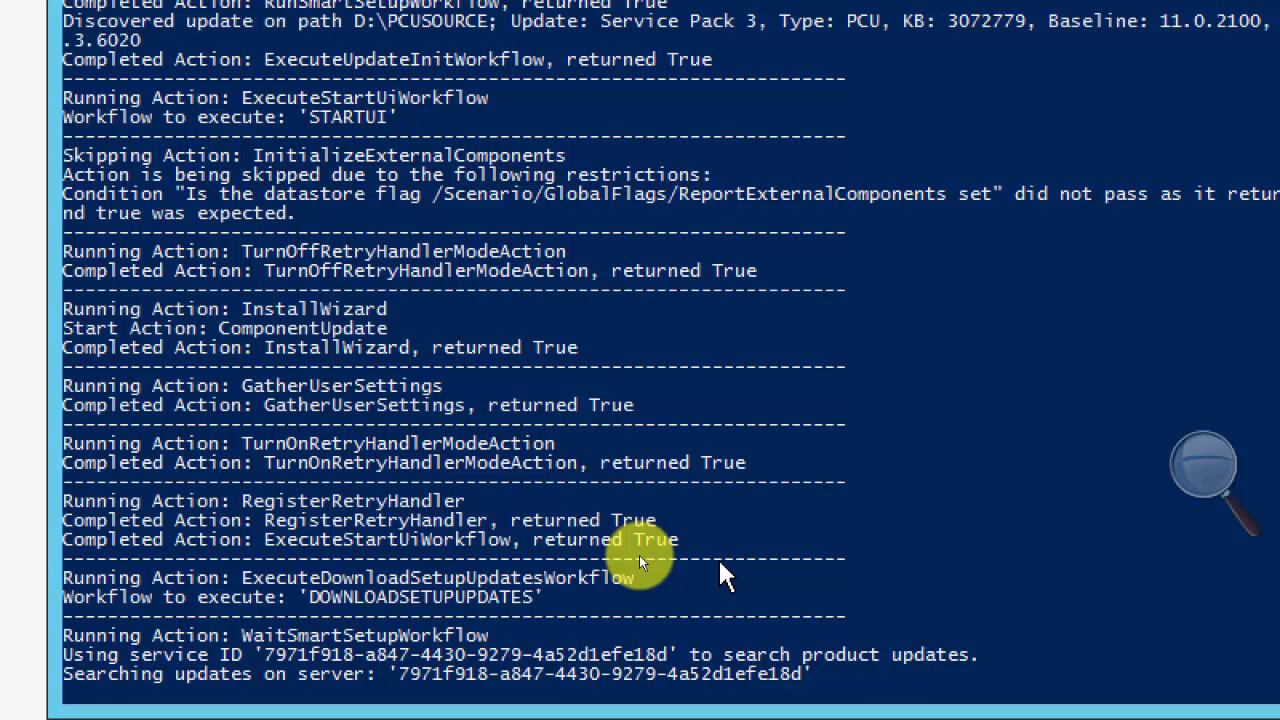
click(1200, 480)
click(1196, 486)
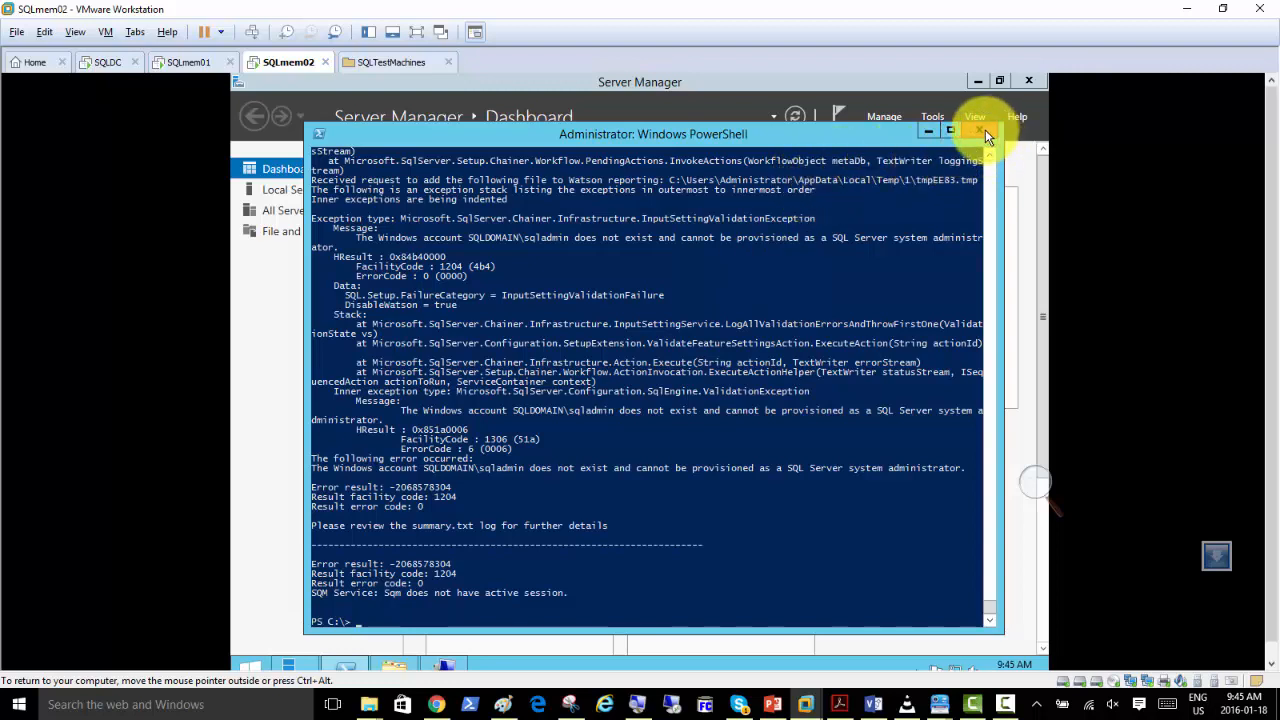
click(927, 131)
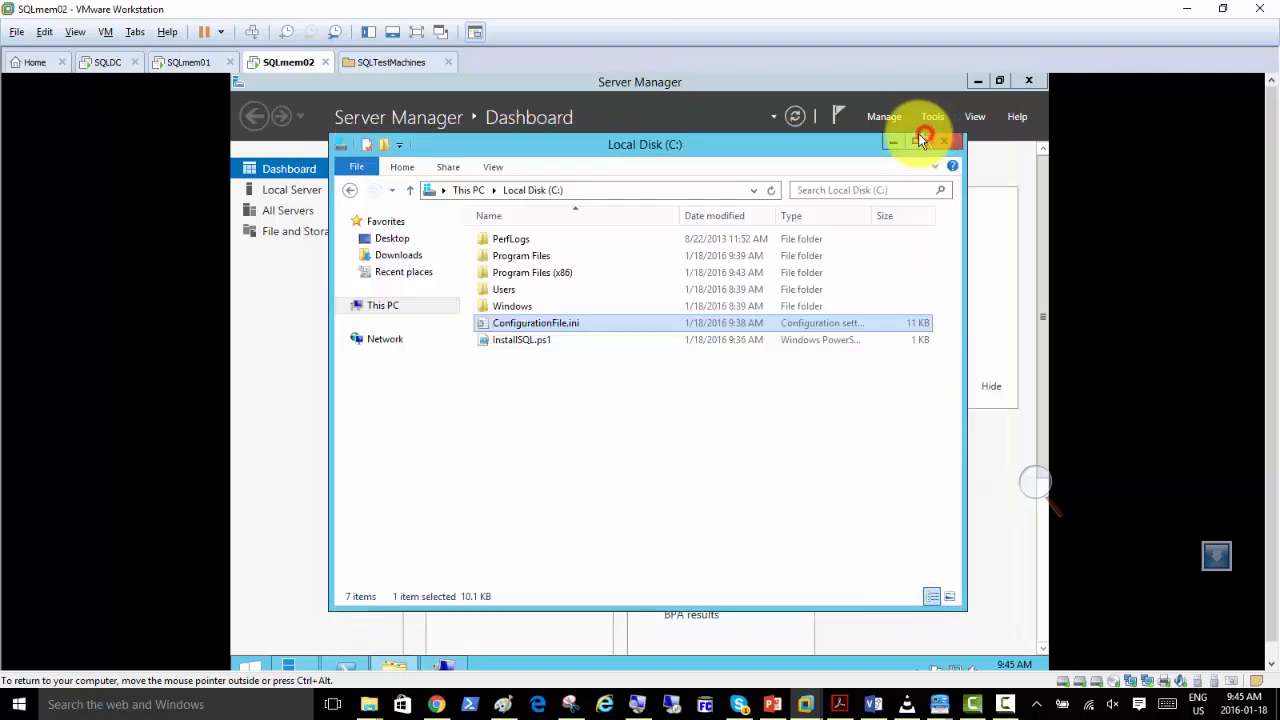
Open the local server's workgroup setting in Server Manager and bring up the Computer Name/Domain Changes dialog.
click(488, 452)
click(291, 215)
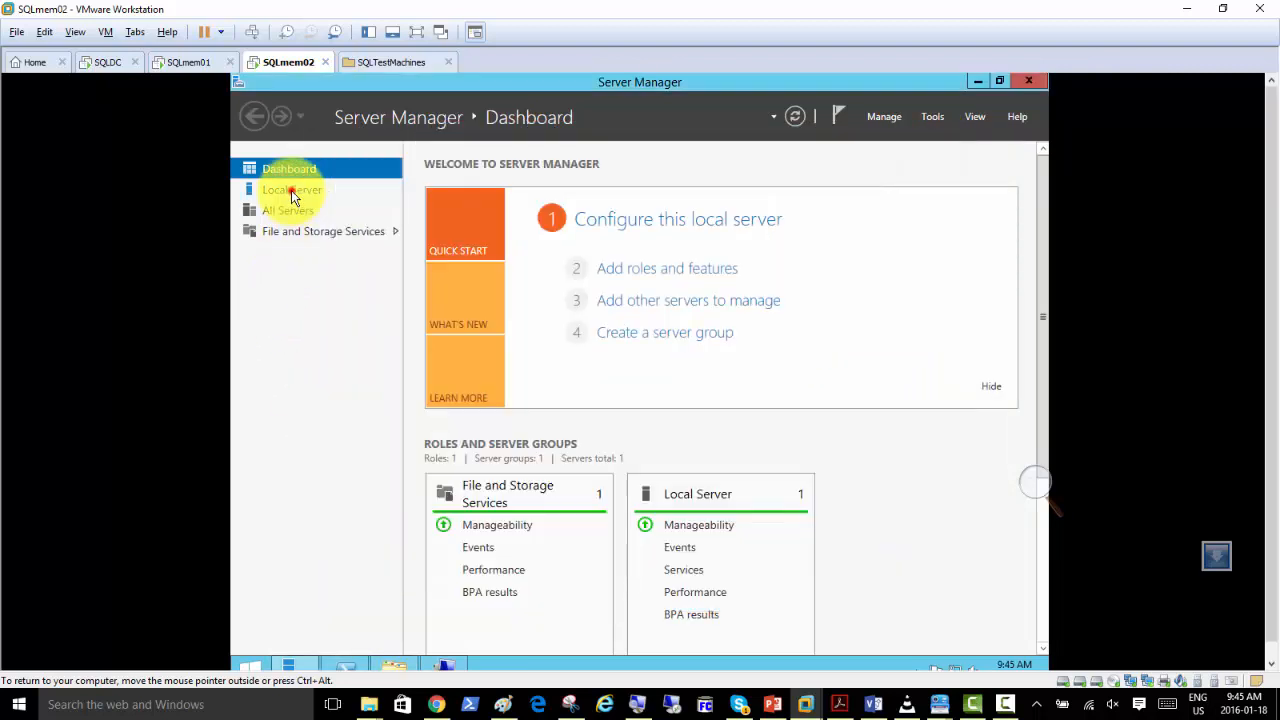
click(290, 190)
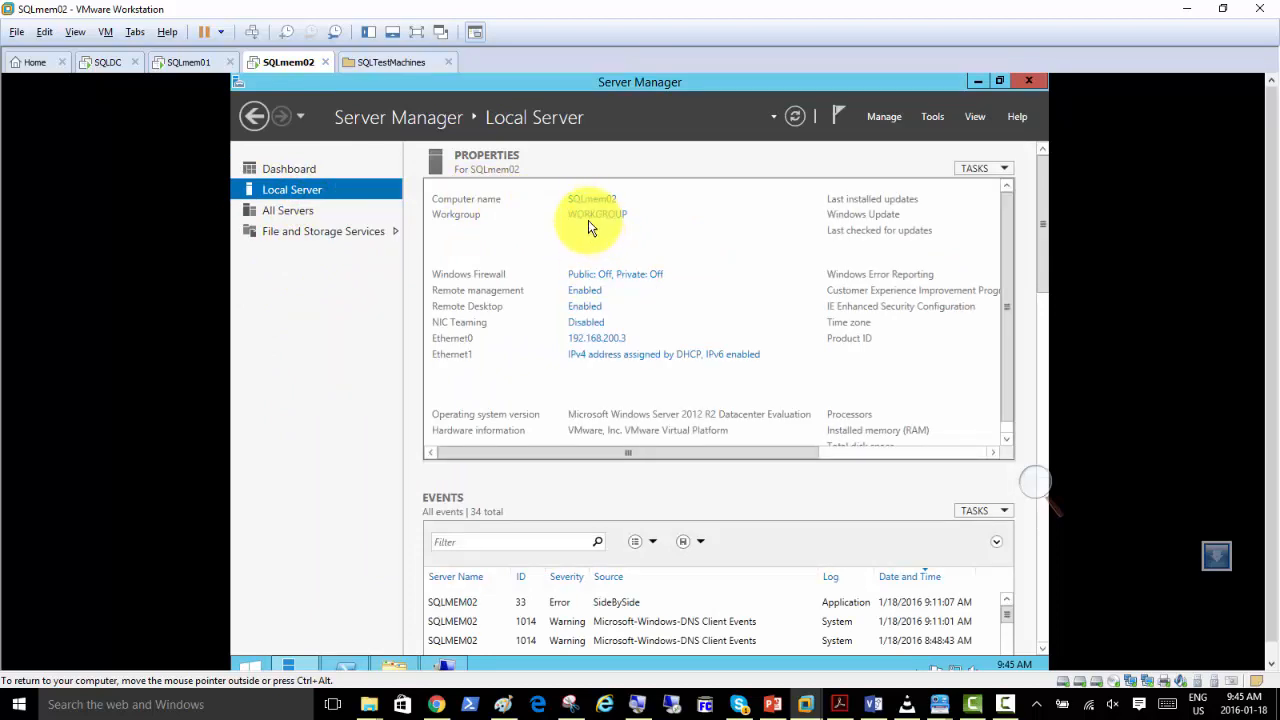
click(592, 215)
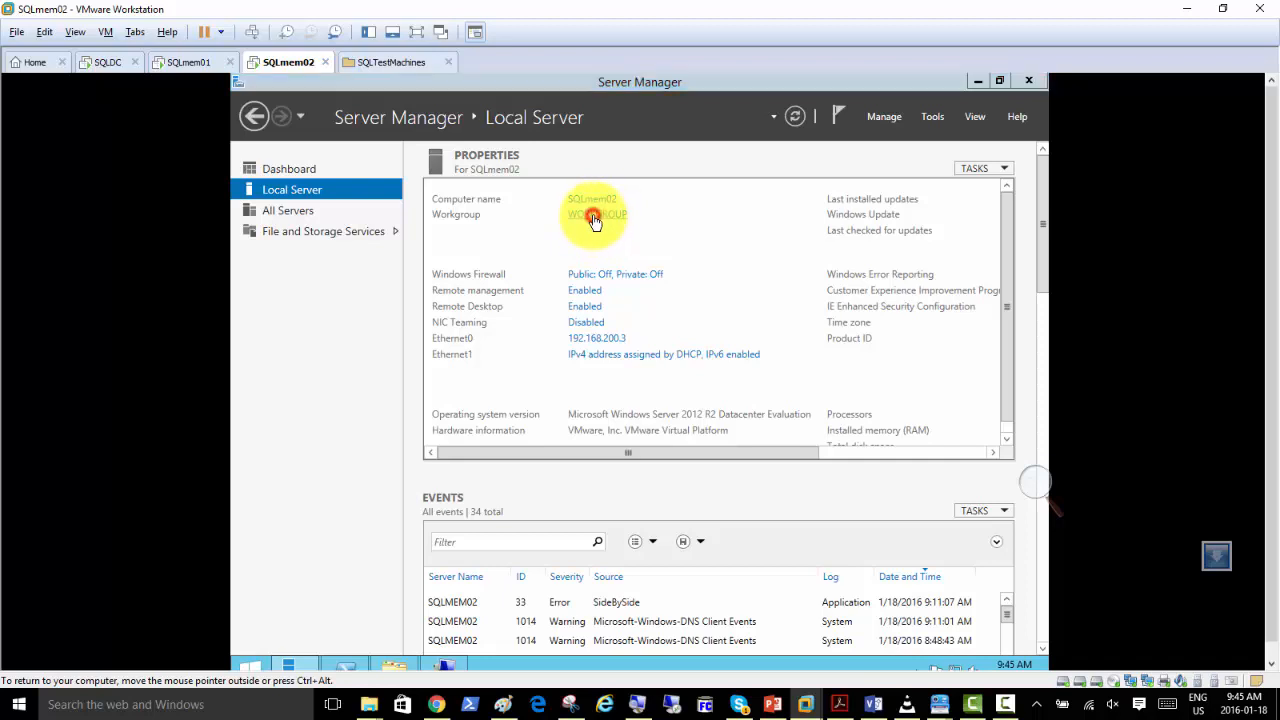
click(570, 331)
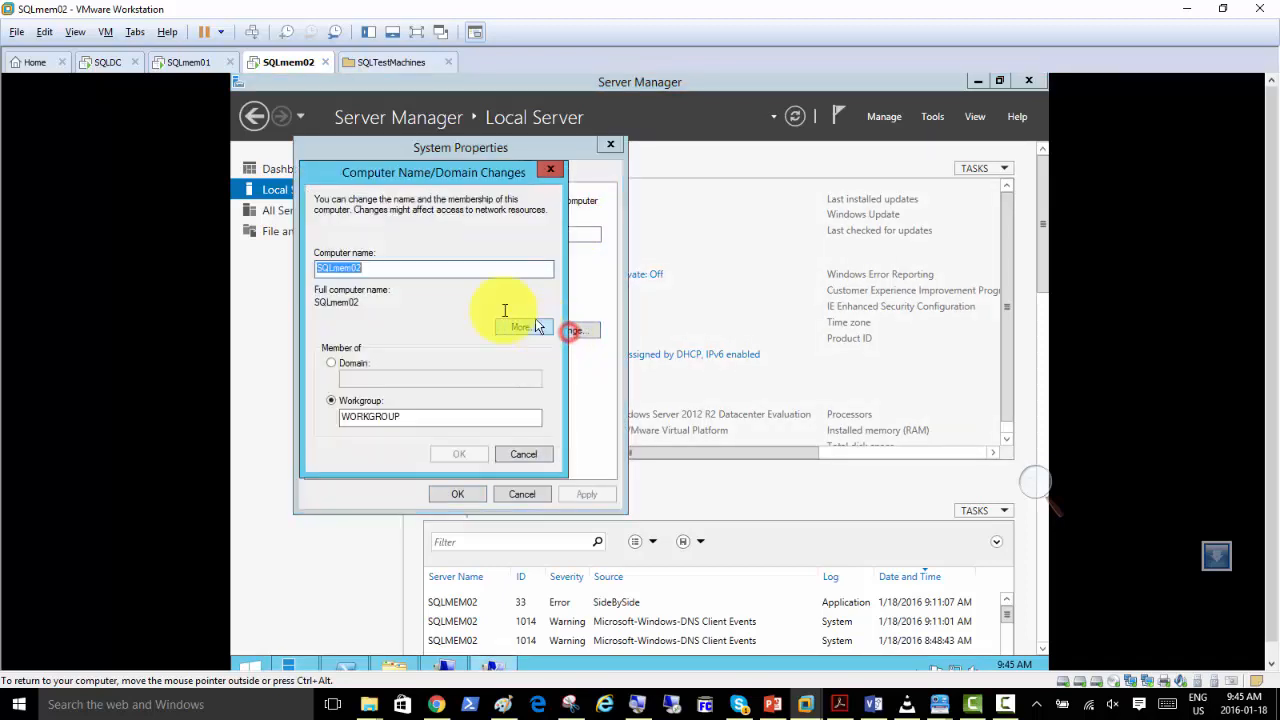
Set SQLmem02 as a member of the domain sqldomain.local and try to apply the change.
click(352, 363)
click(366, 378)
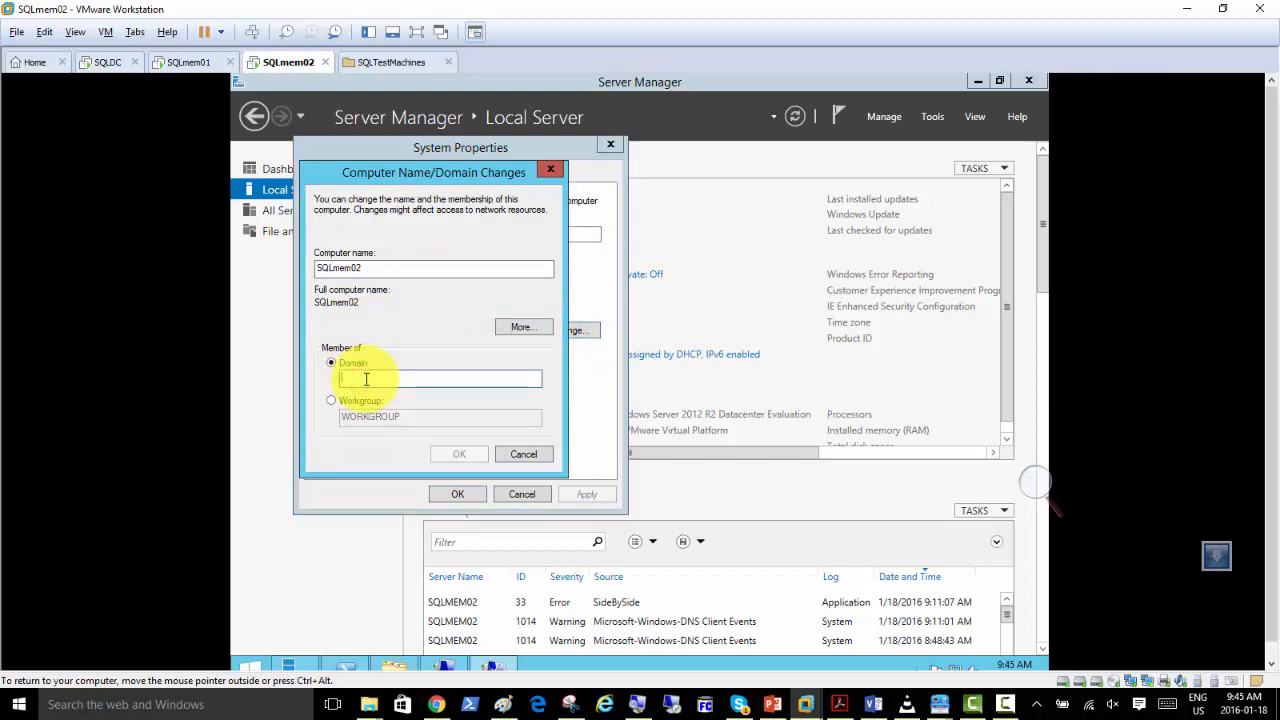
text(sqldomain)
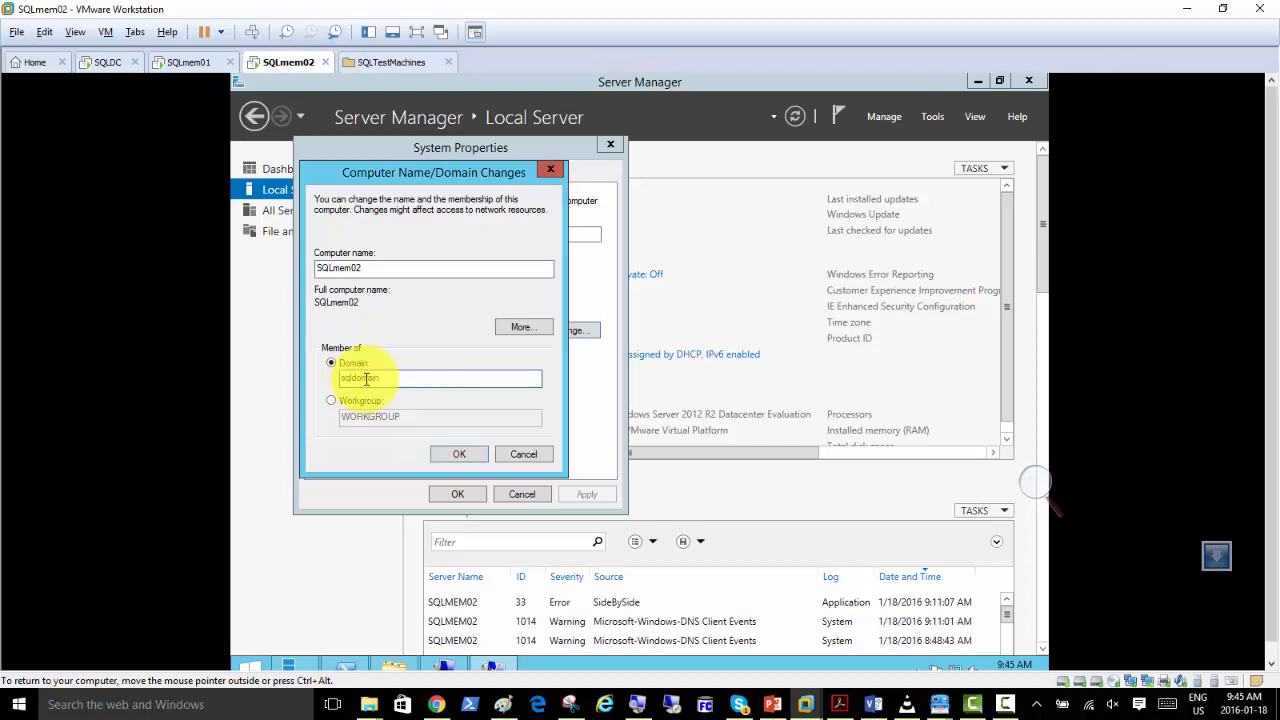
text(.local)
key(Return)
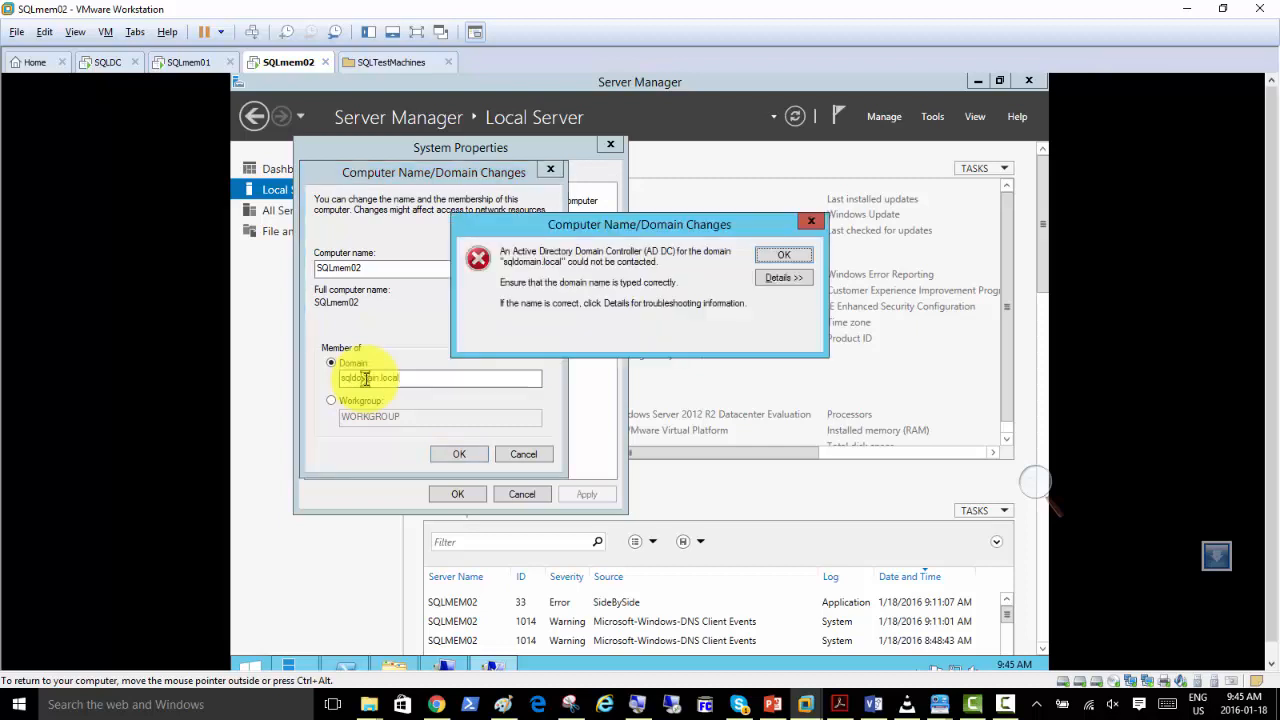
key(Return)
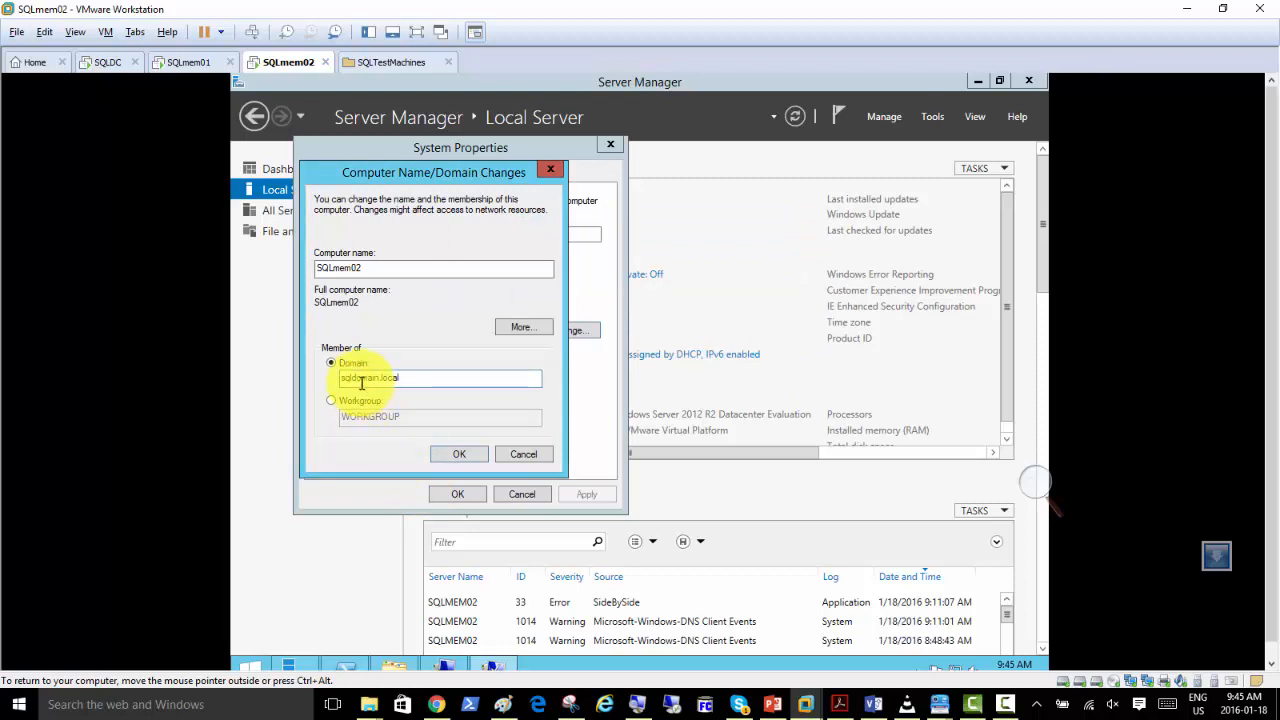
Check the SQLDomain.local zone in DNS Manager on the SQLDC machine and return to SQLmem02.
click(109, 64)
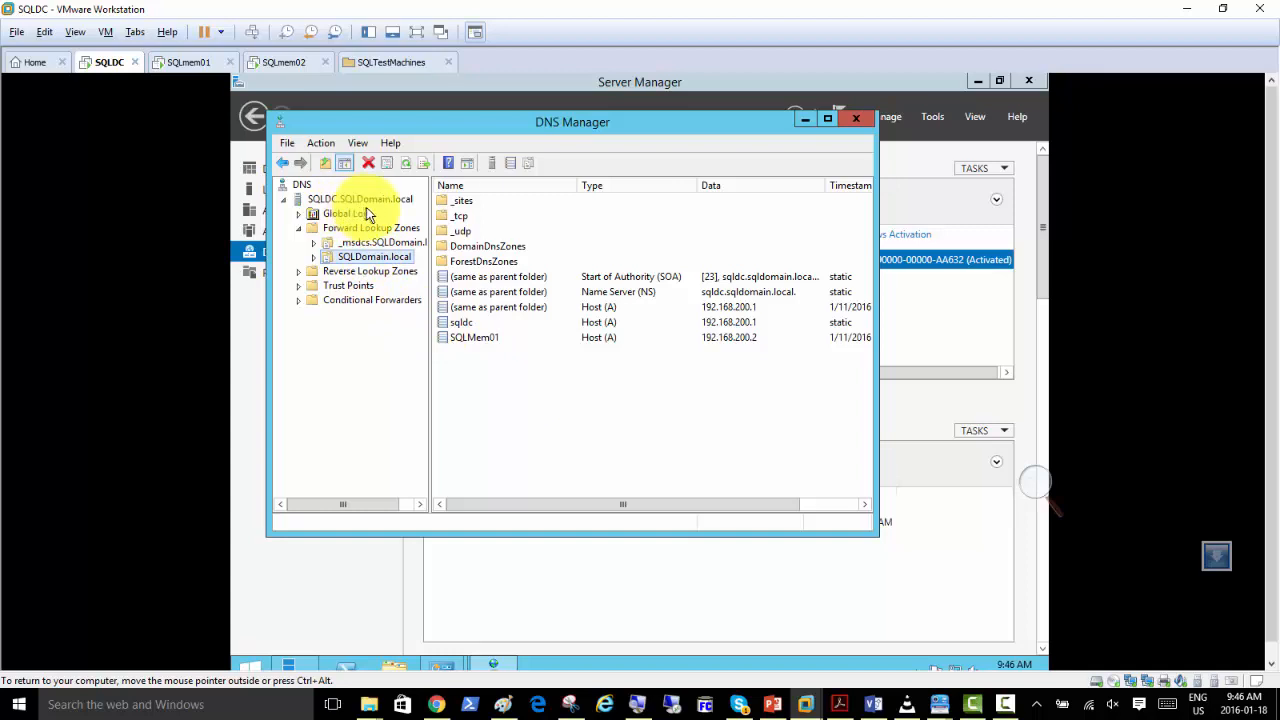
click(515, 600)
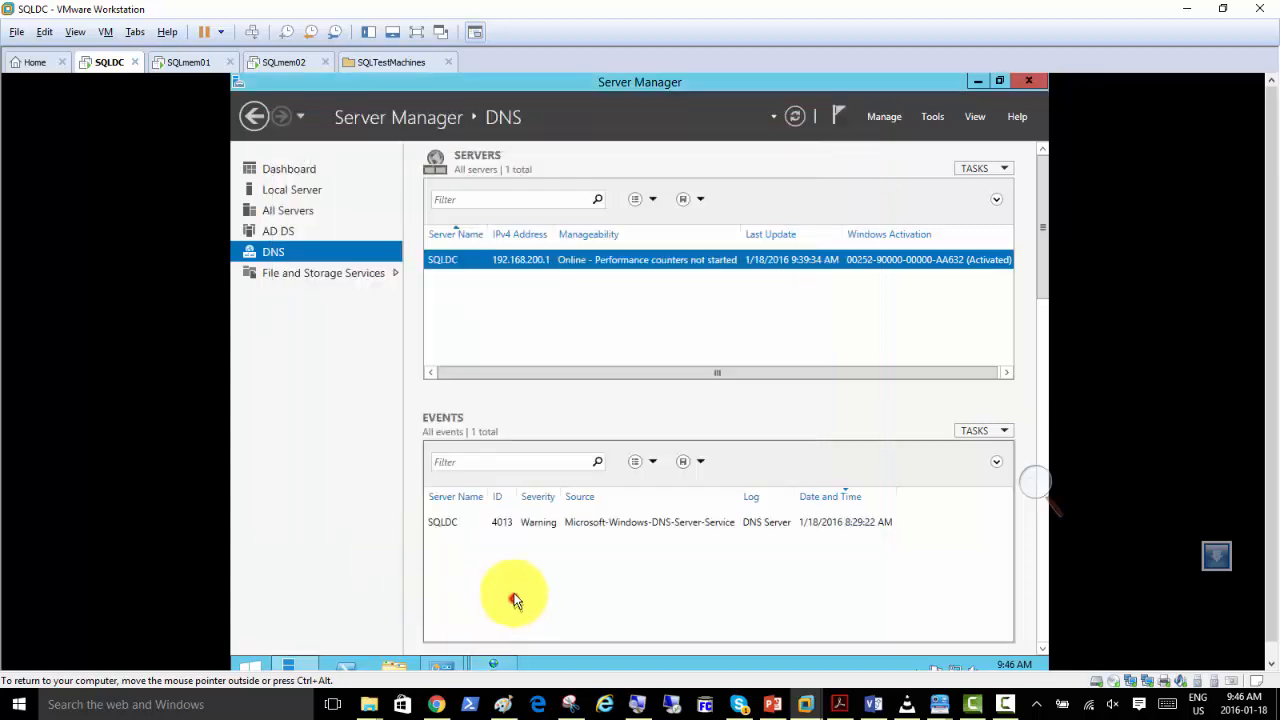
click(287, 66)
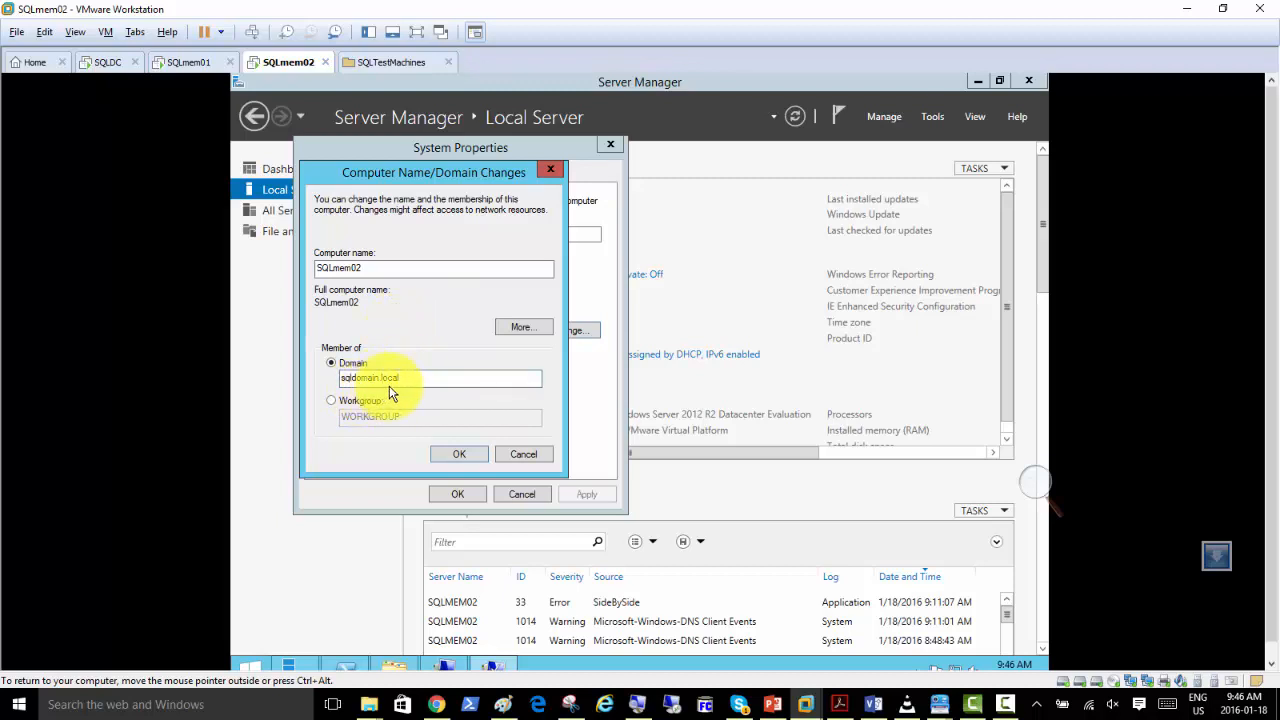
Review the IP address and DNS server settings in the Internet Protocol Version 4 properties of SQLmem02's Ethernet0 connection.
click(266, 191)
click(589, 339)
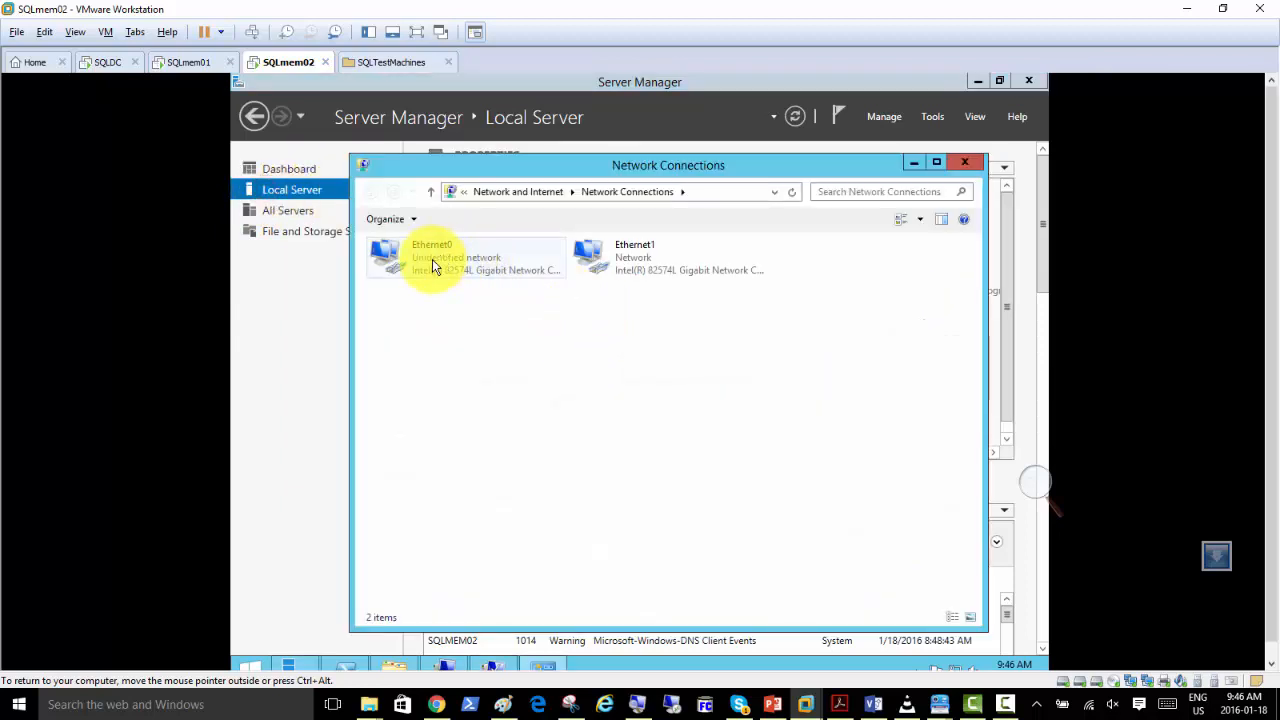
click(432, 259)
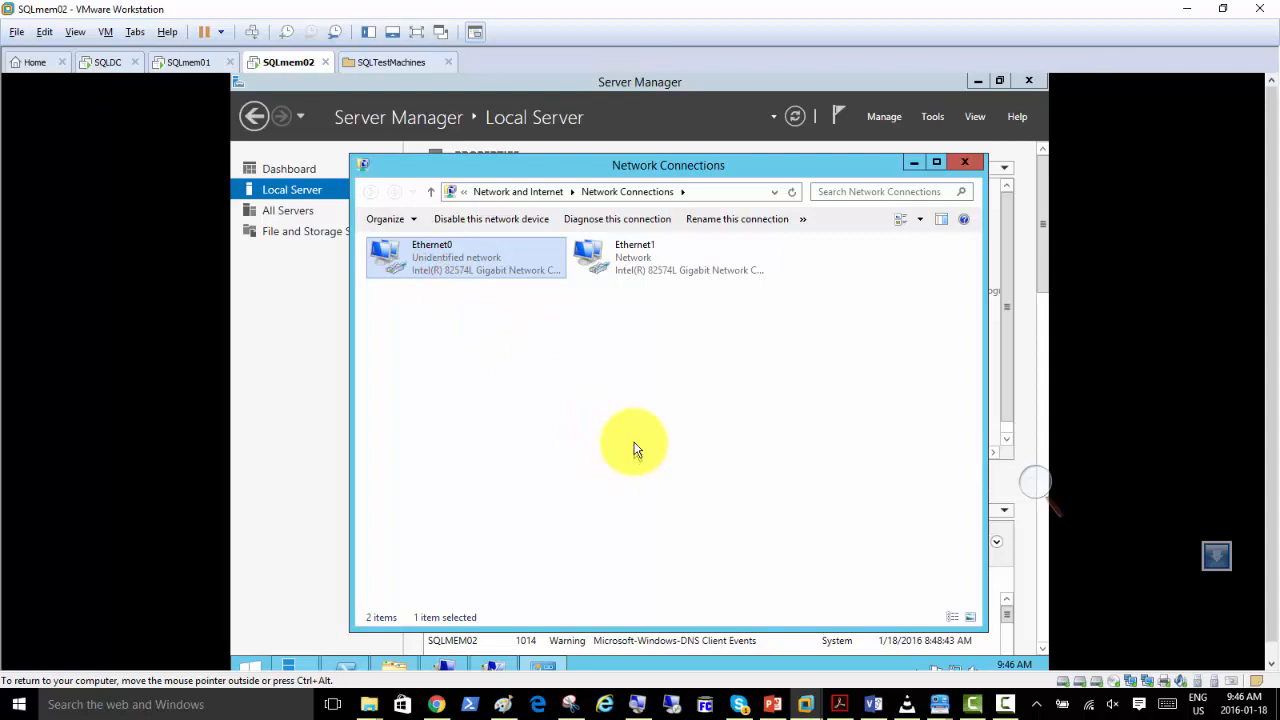
key(Return)
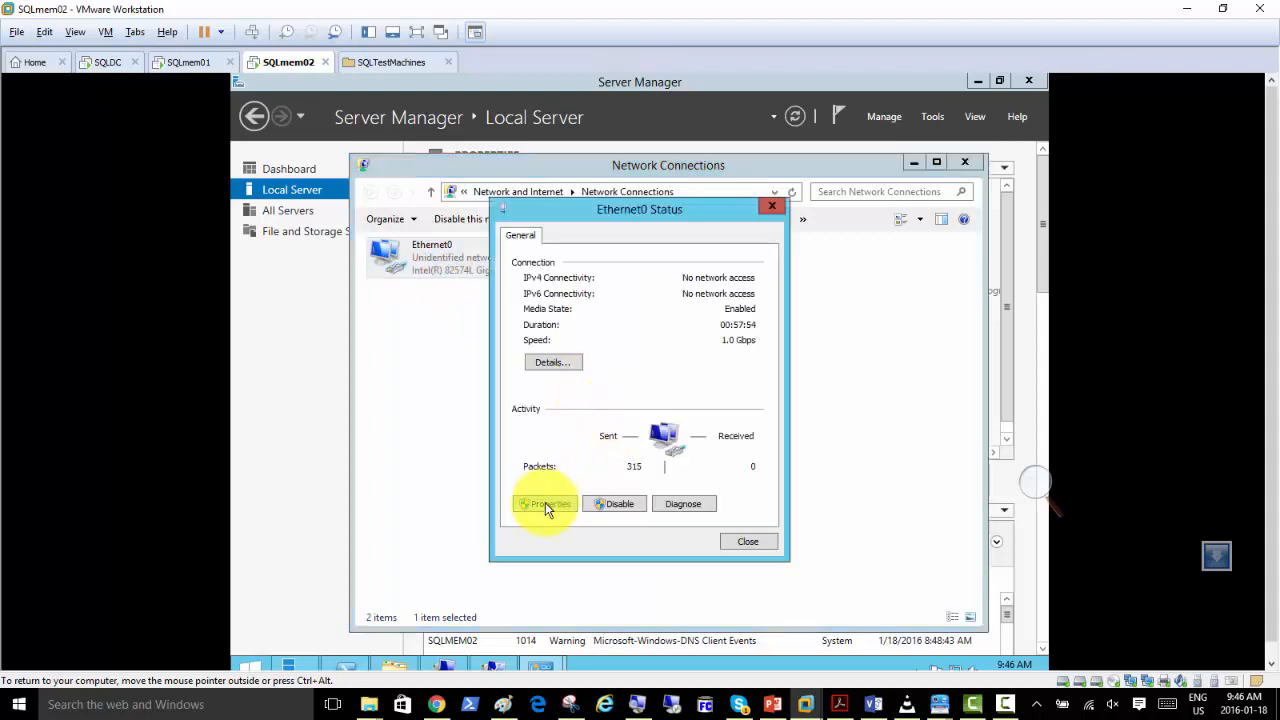
click(545, 503)
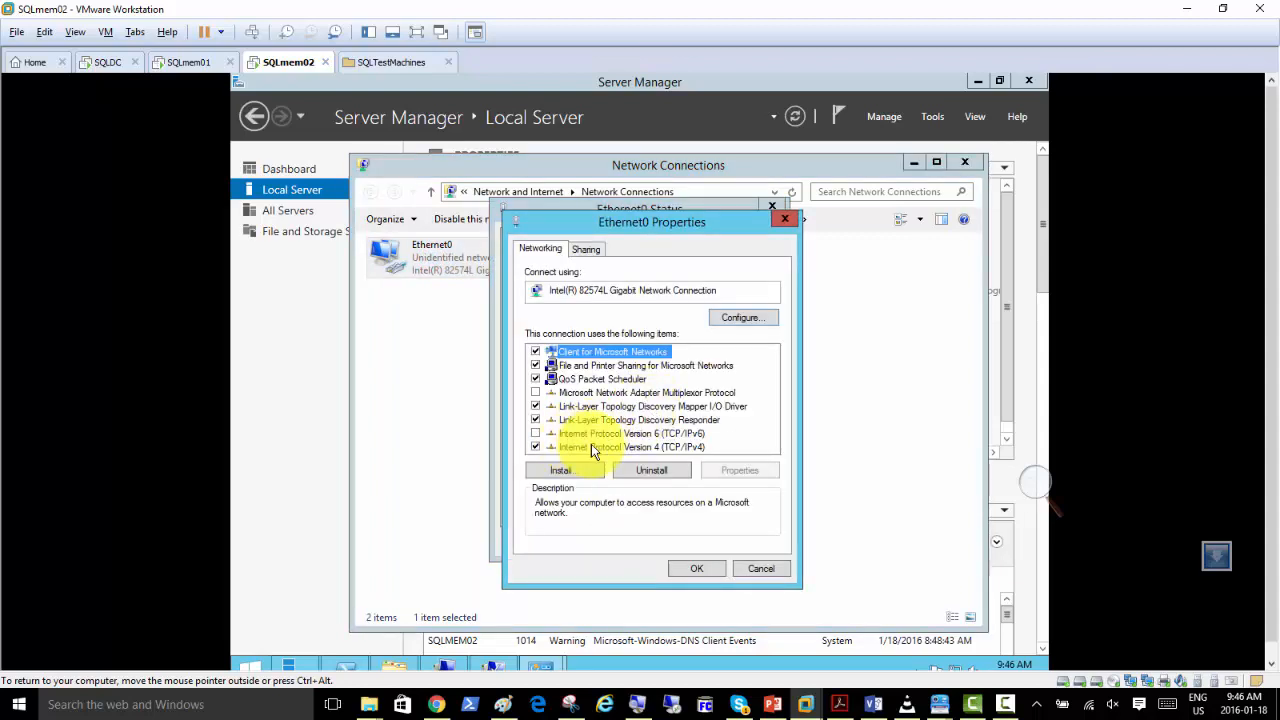
double_click(591, 448)
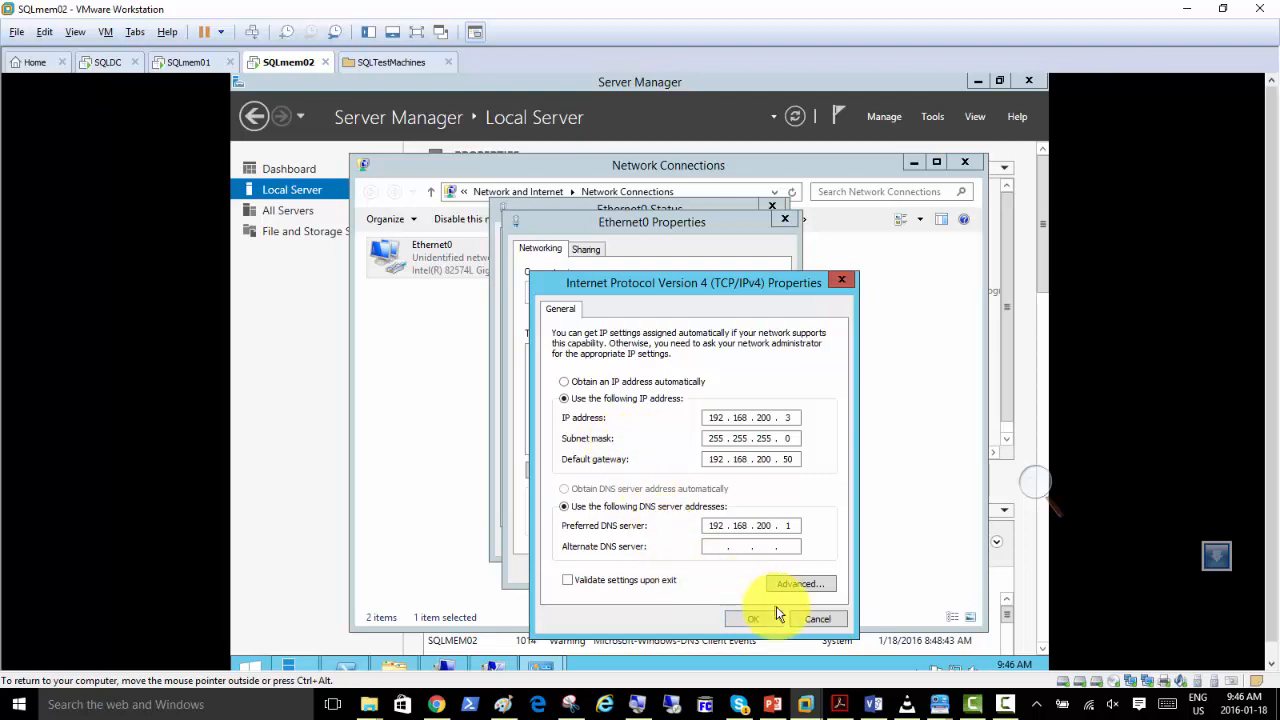
click(752, 619)
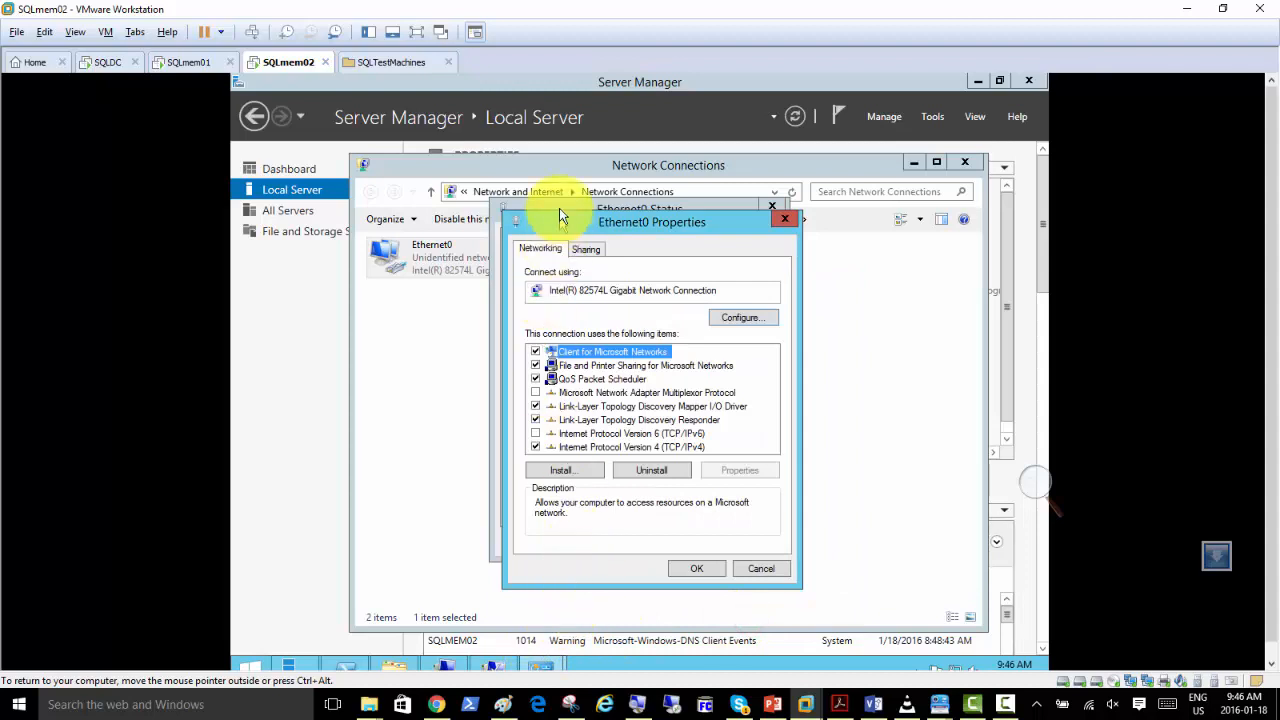
Check which virtual network the first network adapter uses in SQLmem02's virtual machine settings.
right_click(290, 64)
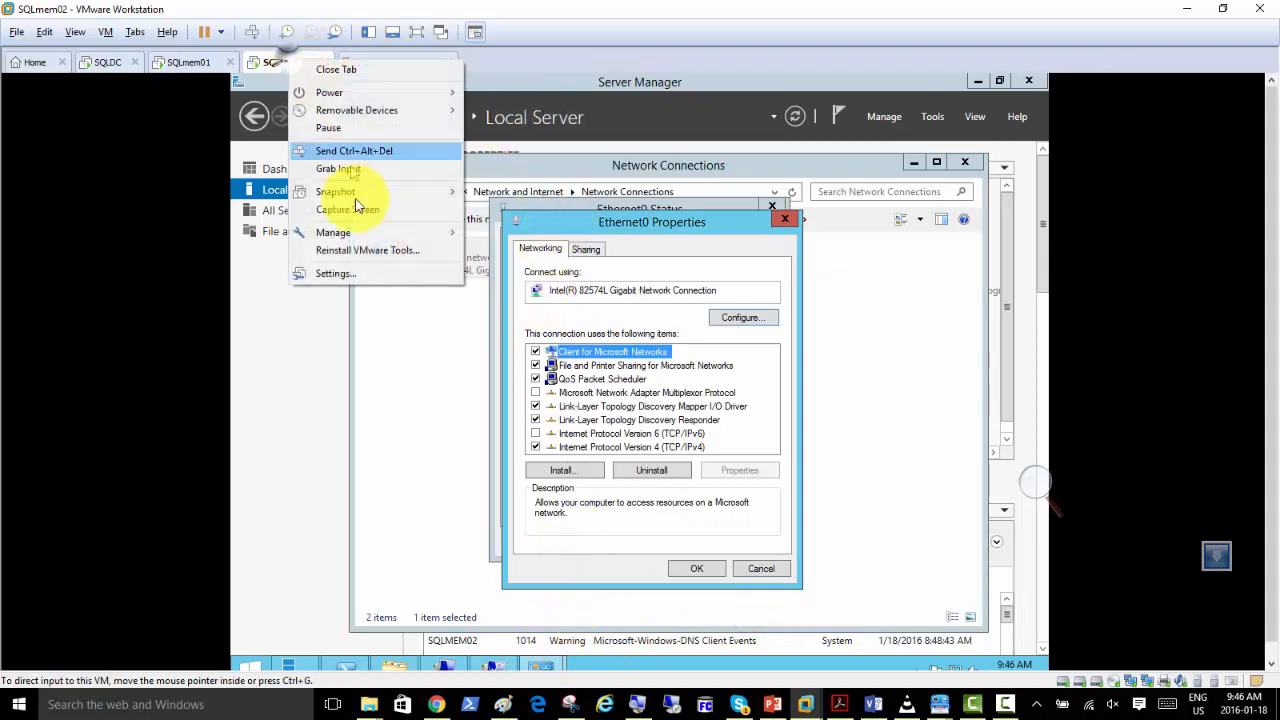
click(349, 277)
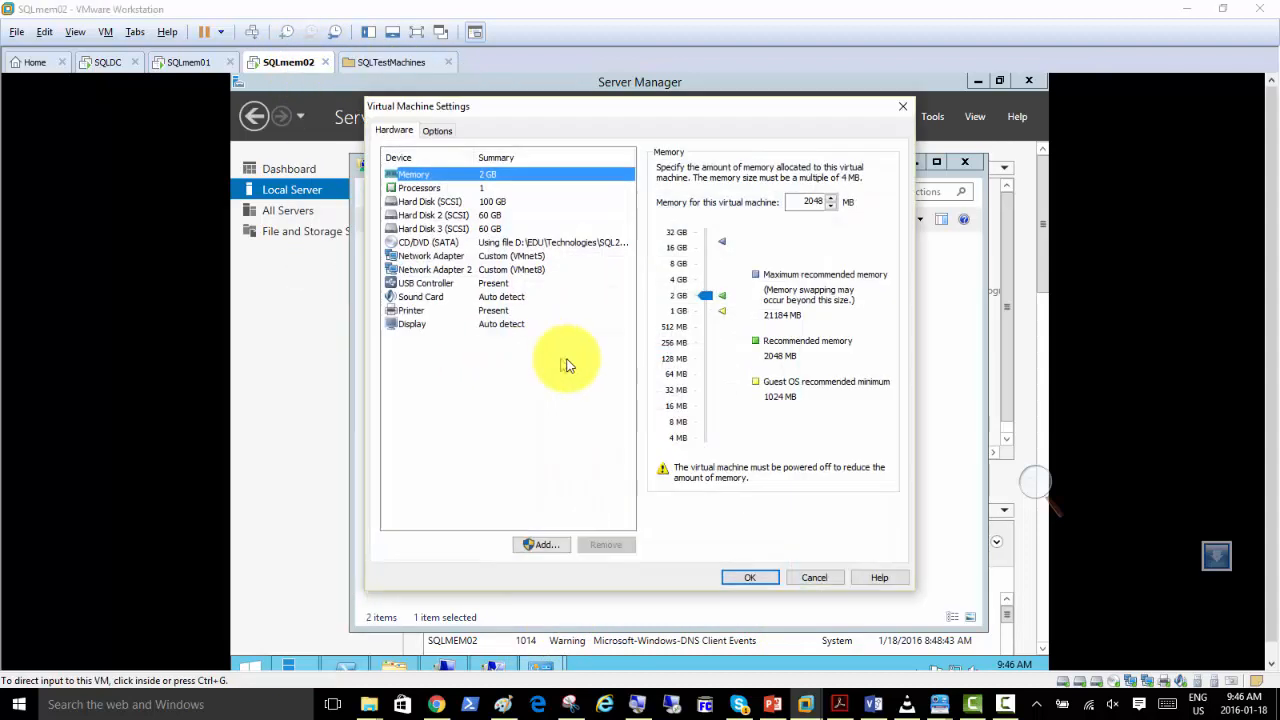
click(525, 258)
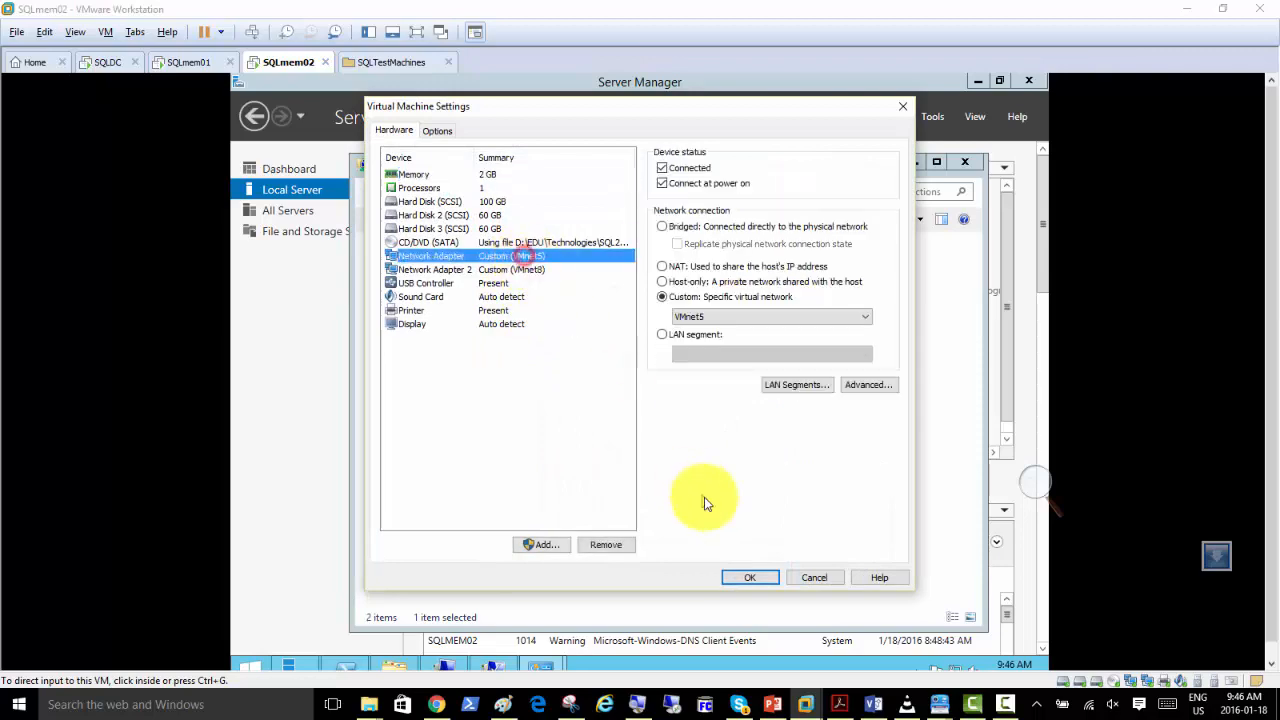
click(812, 578)
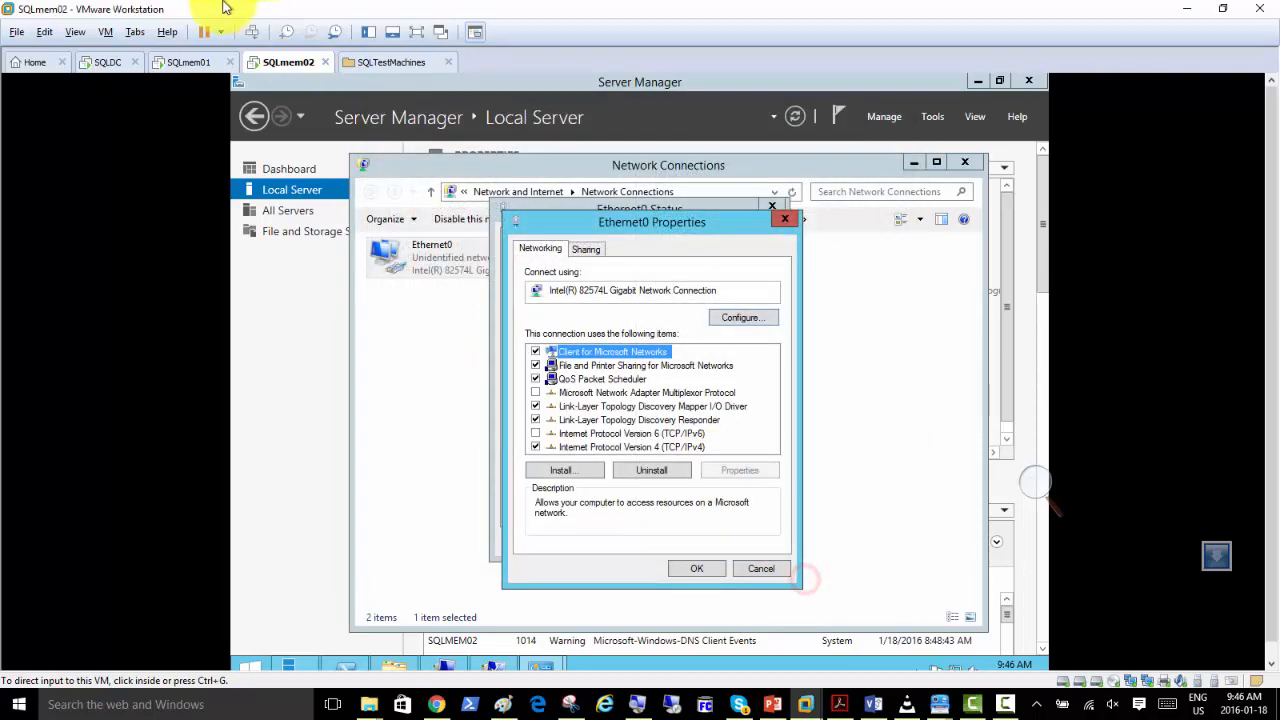
Switch to SQLmem01 and check the virtual networks assigned to its network adapters in the virtual machine settings.
click(180, 63)
right_click(185, 65)
click(249, 315)
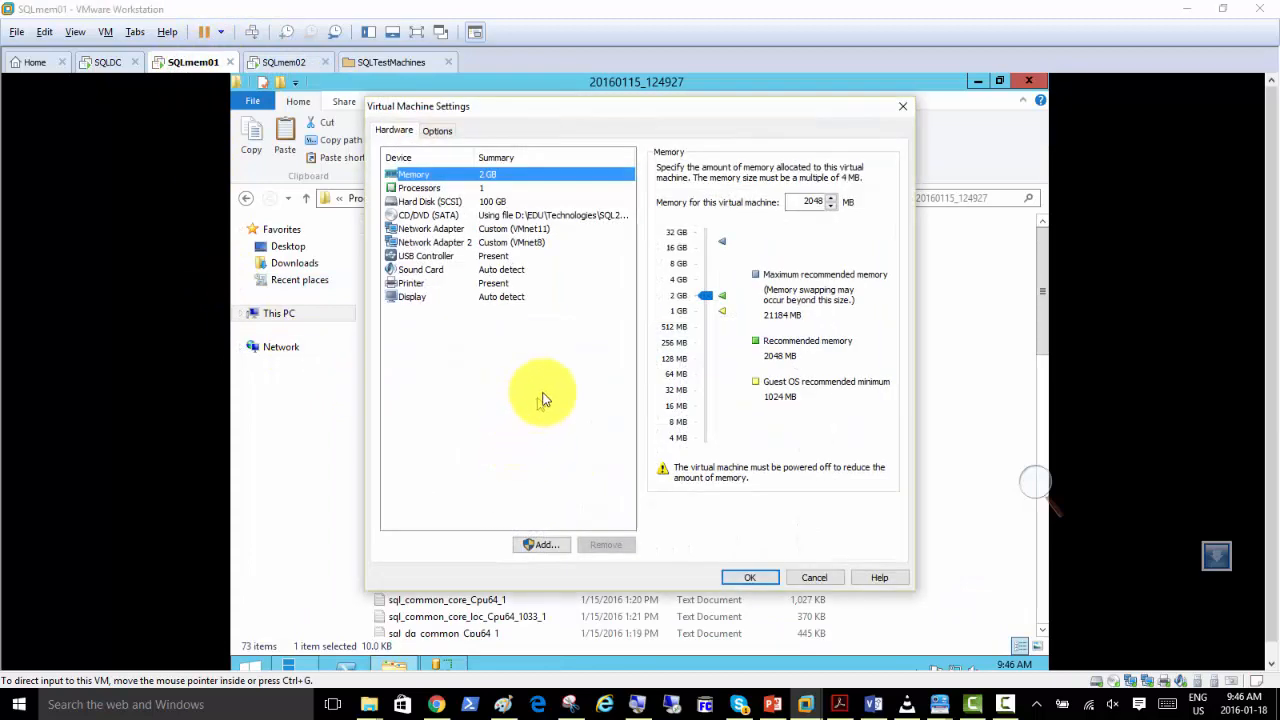
click(798, 580)
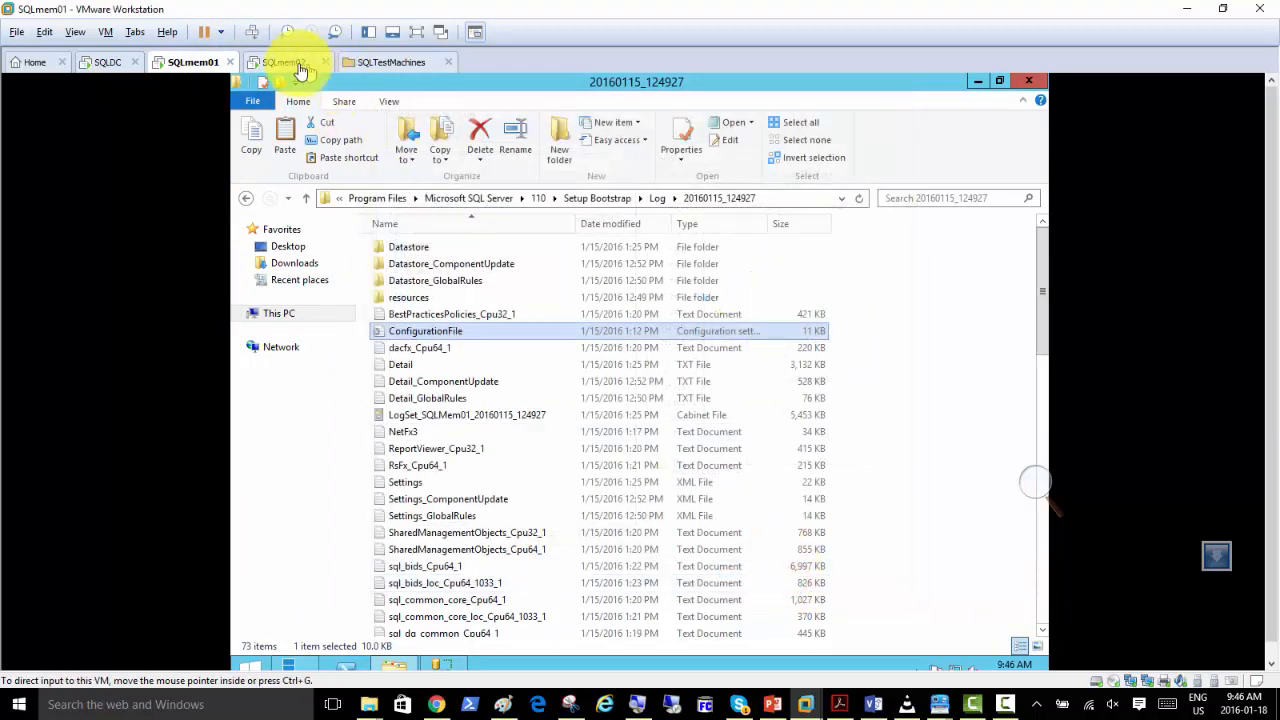
Connect SQLmem02's first network adapter to the custom virtual network VMnet11 and close the Ethernet0 properties.
click(283, 63)
right_click(279, 68)
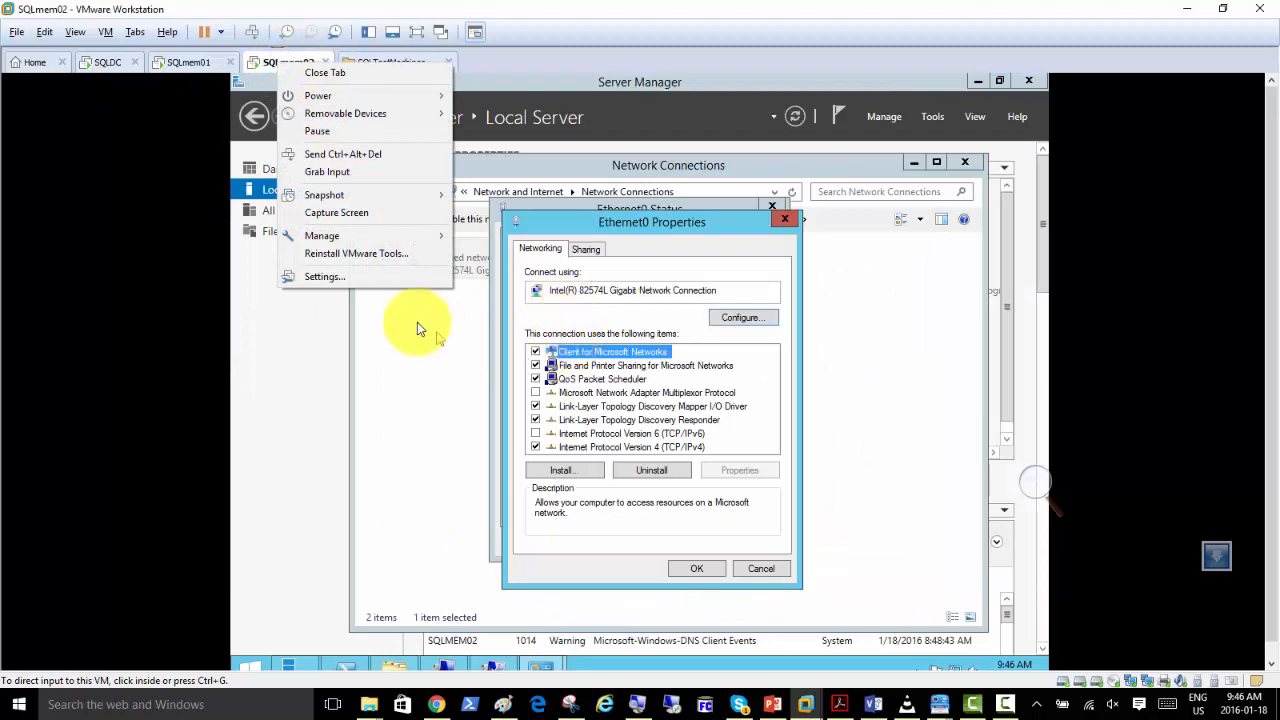
click(346, 279)
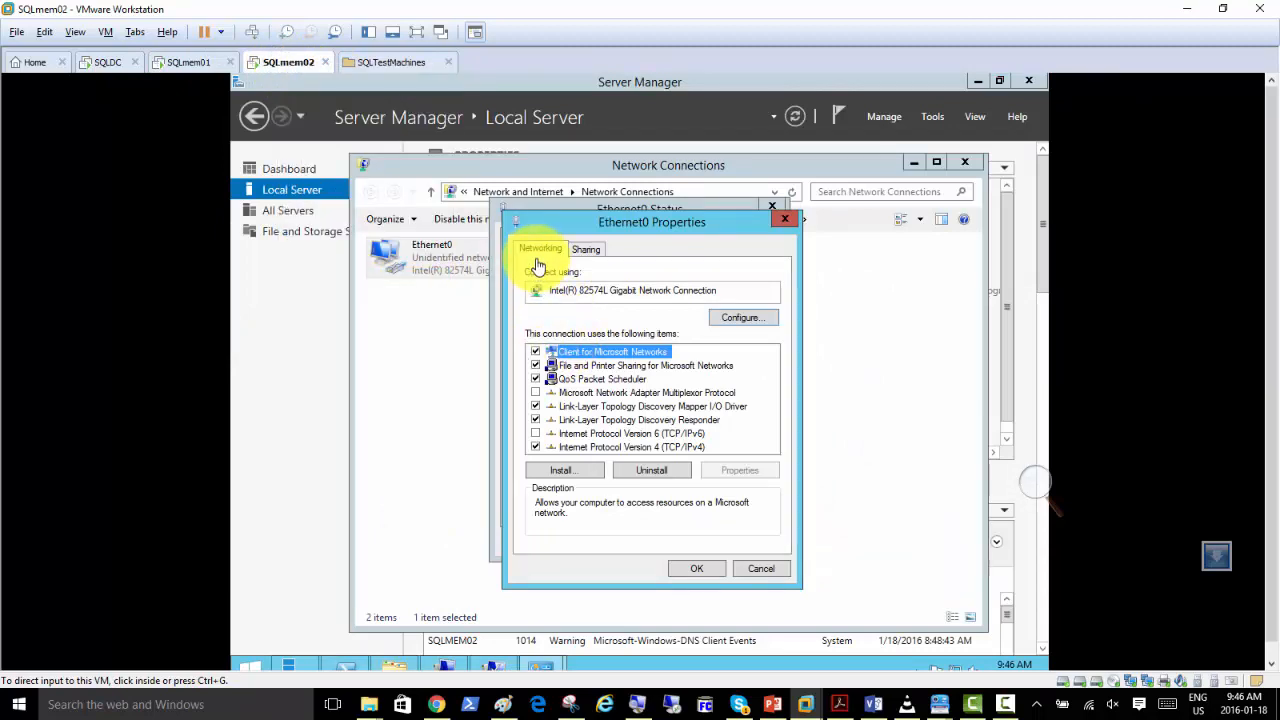
click(519, 257)
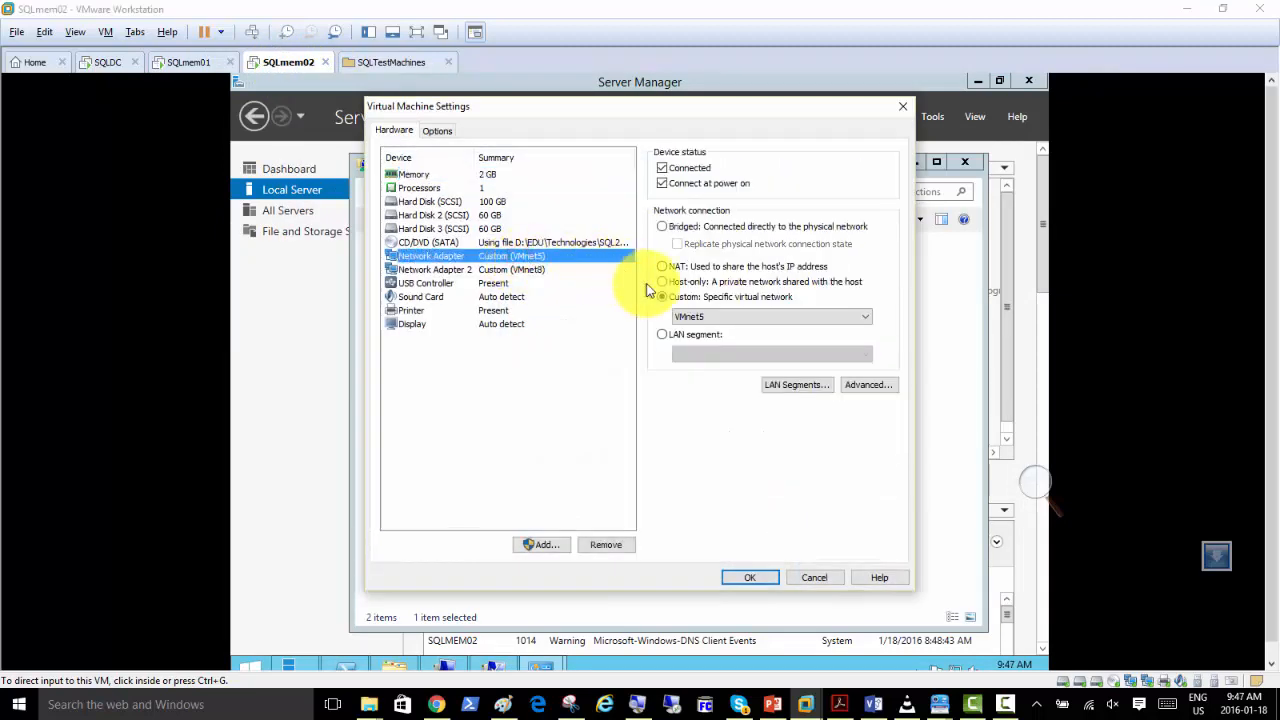
click(689, 318)
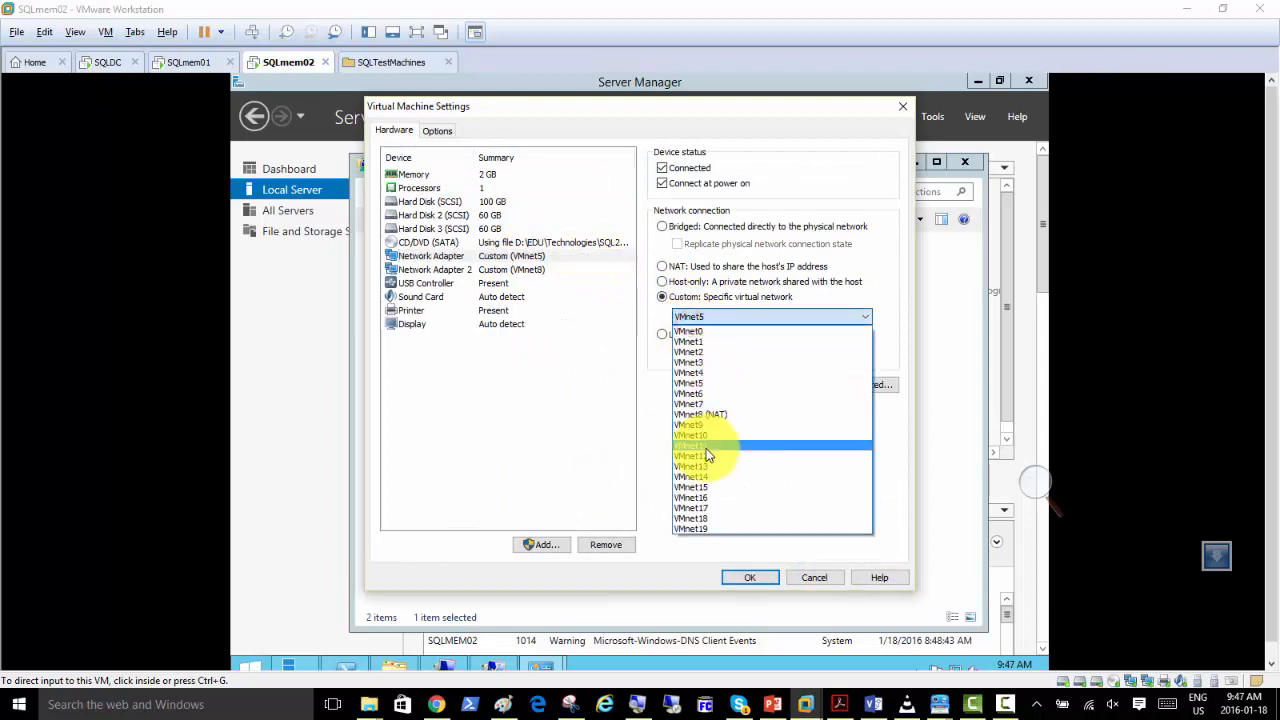
click(704, 447)
click(751, 578)
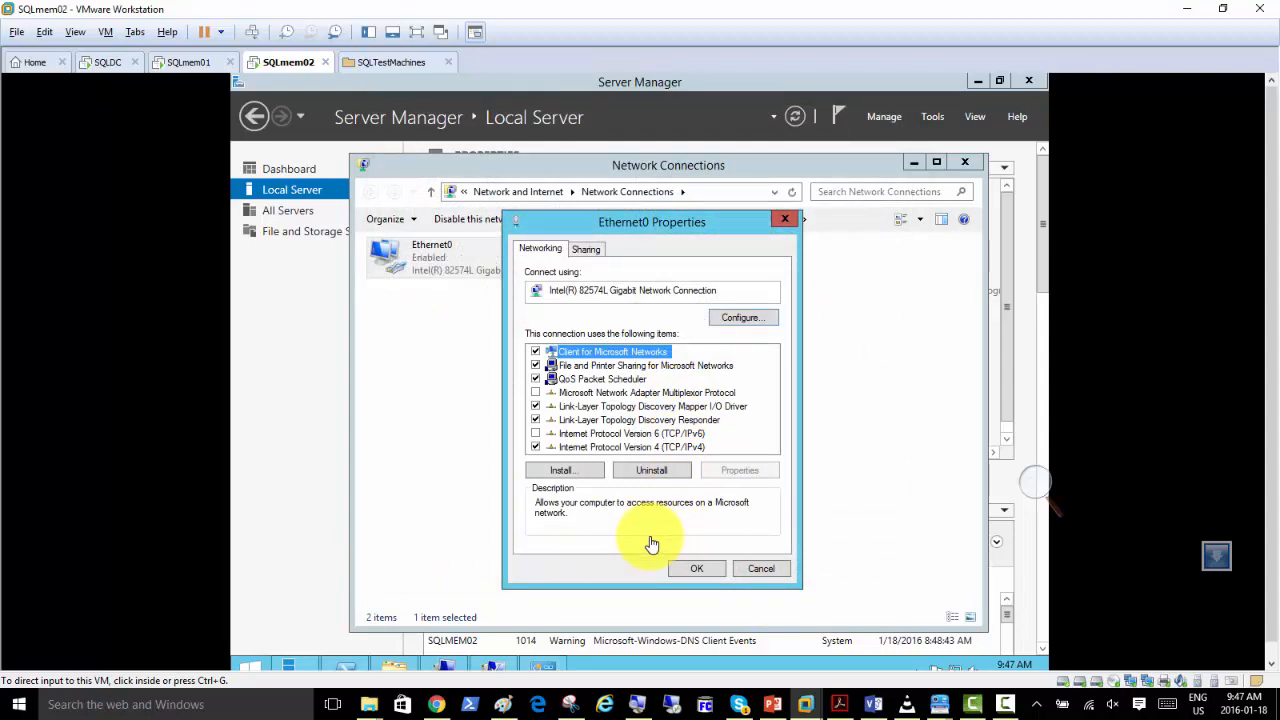
click(689, 575)
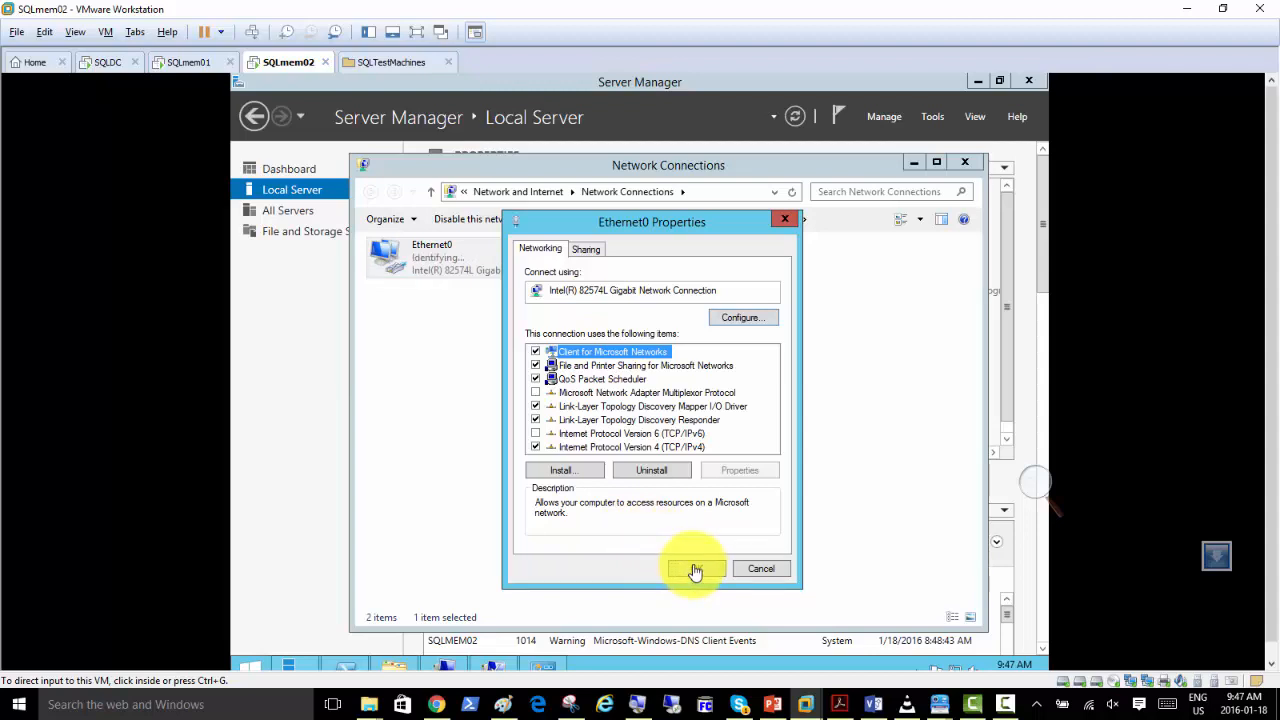
click(695, 570)
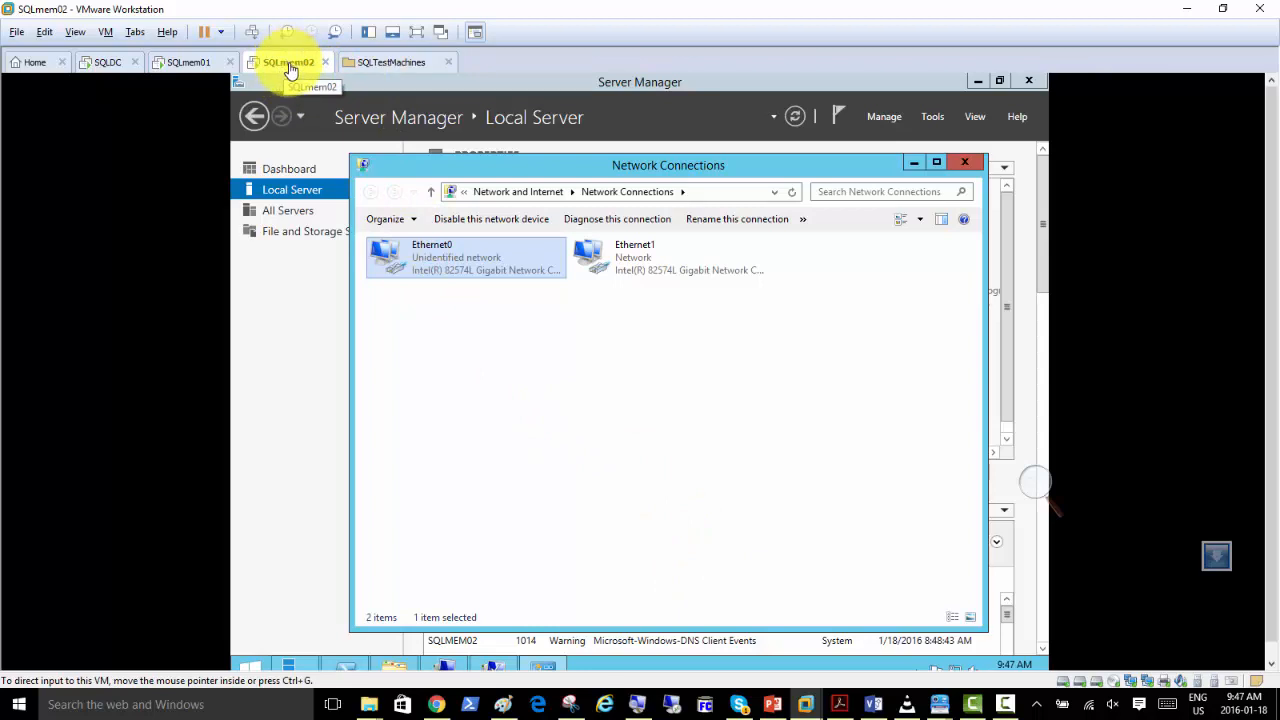
Join SQLmem02 to sqldomain.local by entering the sqladmin user name and the account password, and dismiss the resulting messages.
click(295, 195)
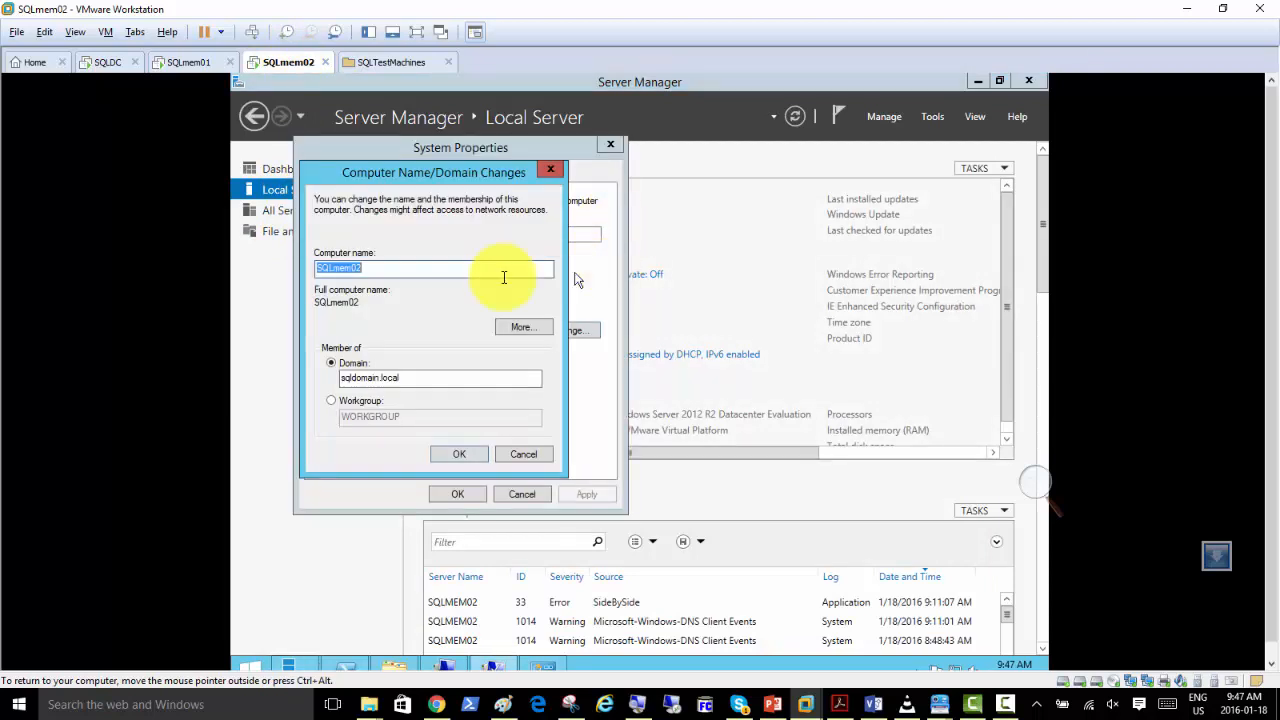
click(448, 455)
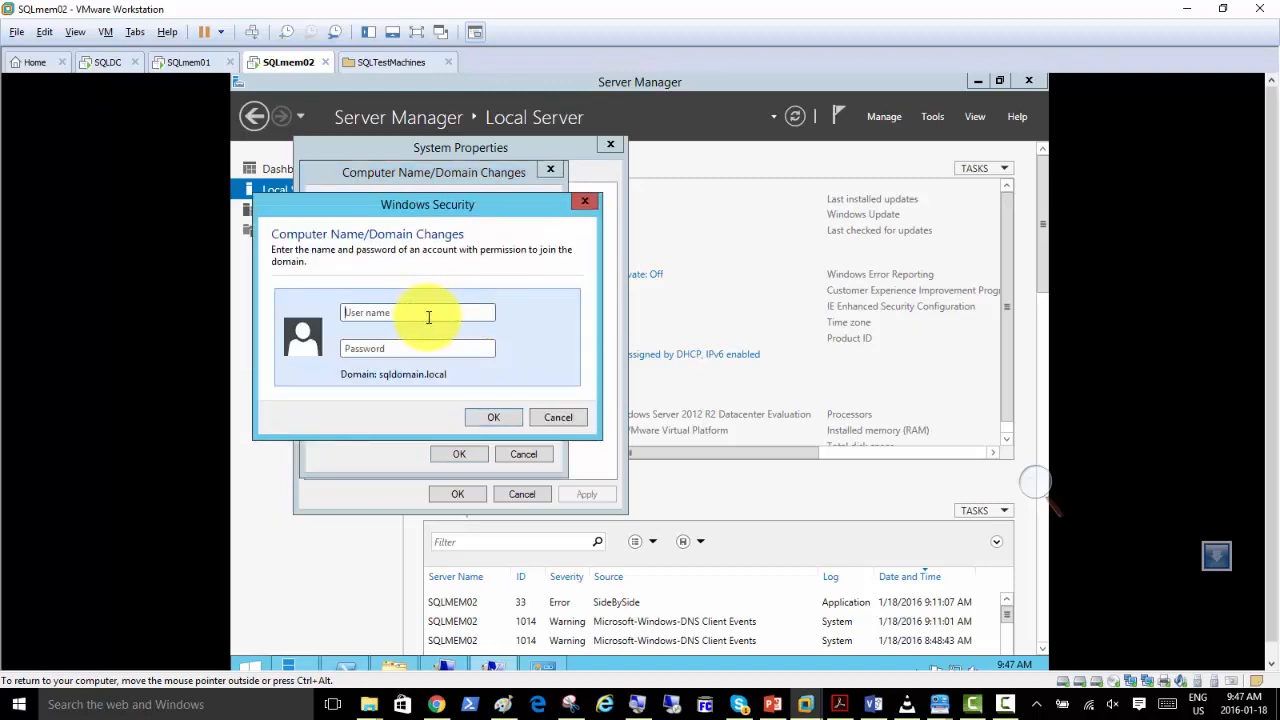
text(sqladmin*********)
key(Return)
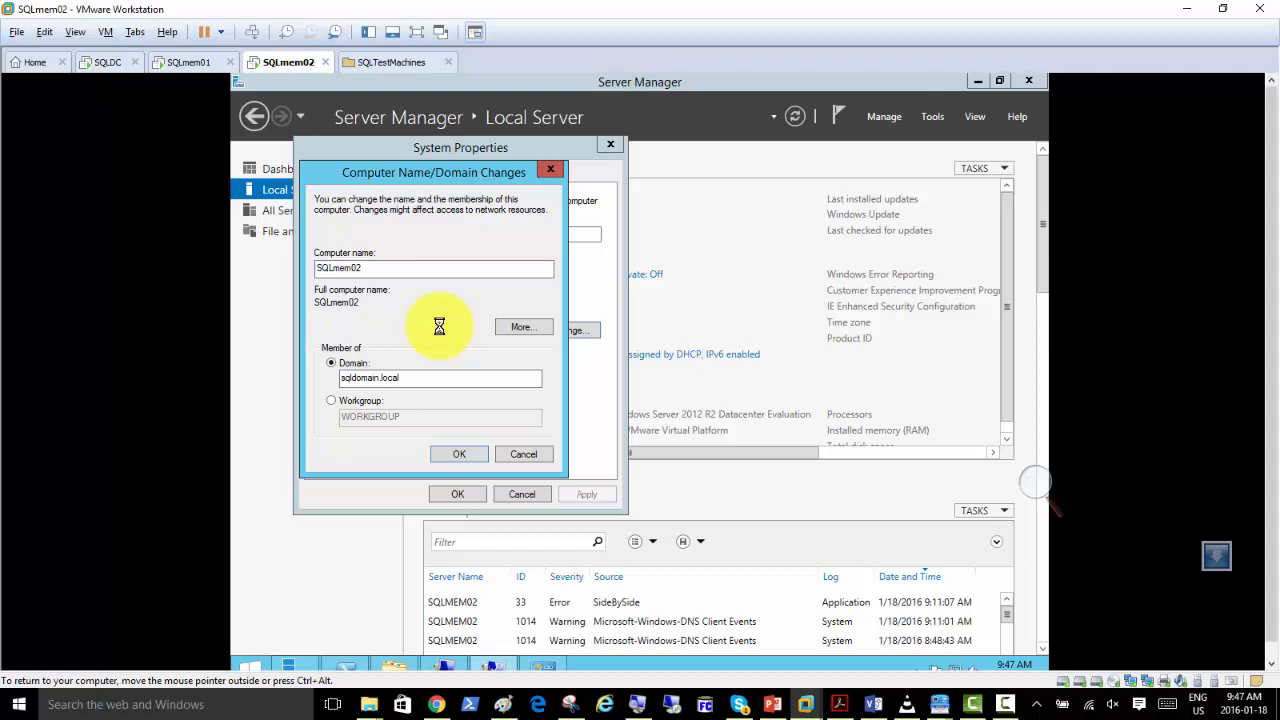
click(730, 437)
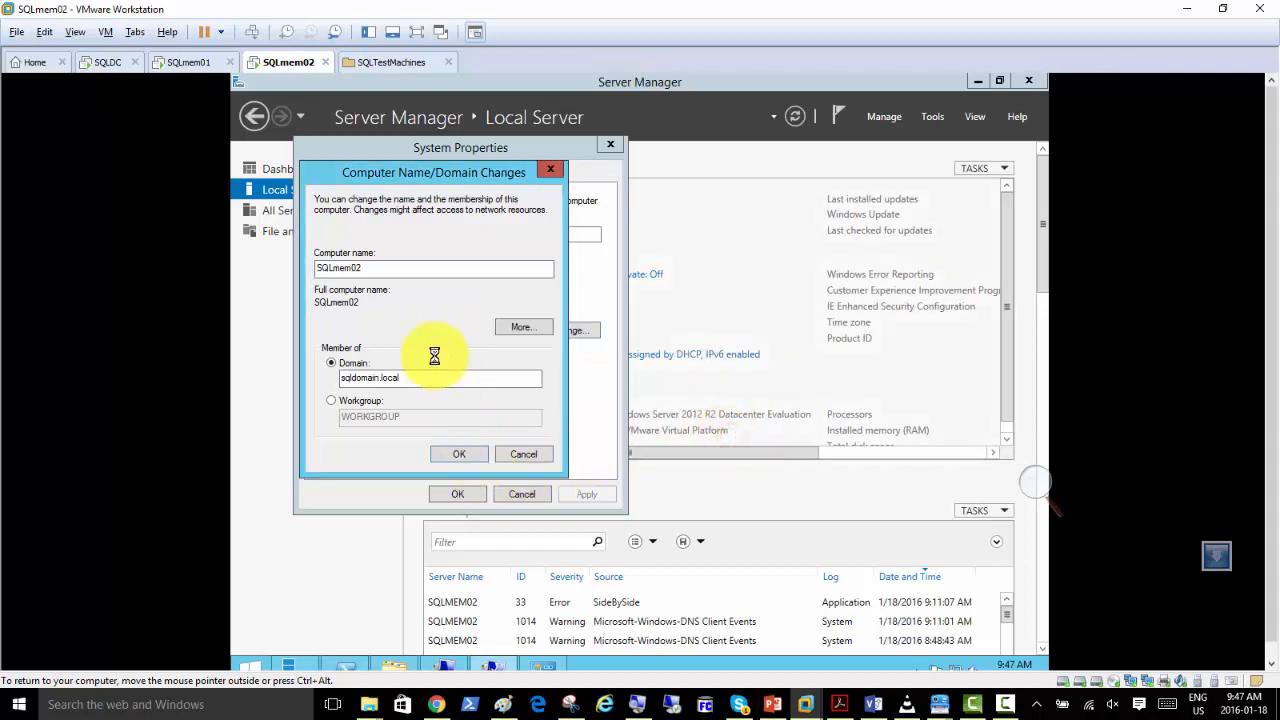
click(725, 390)
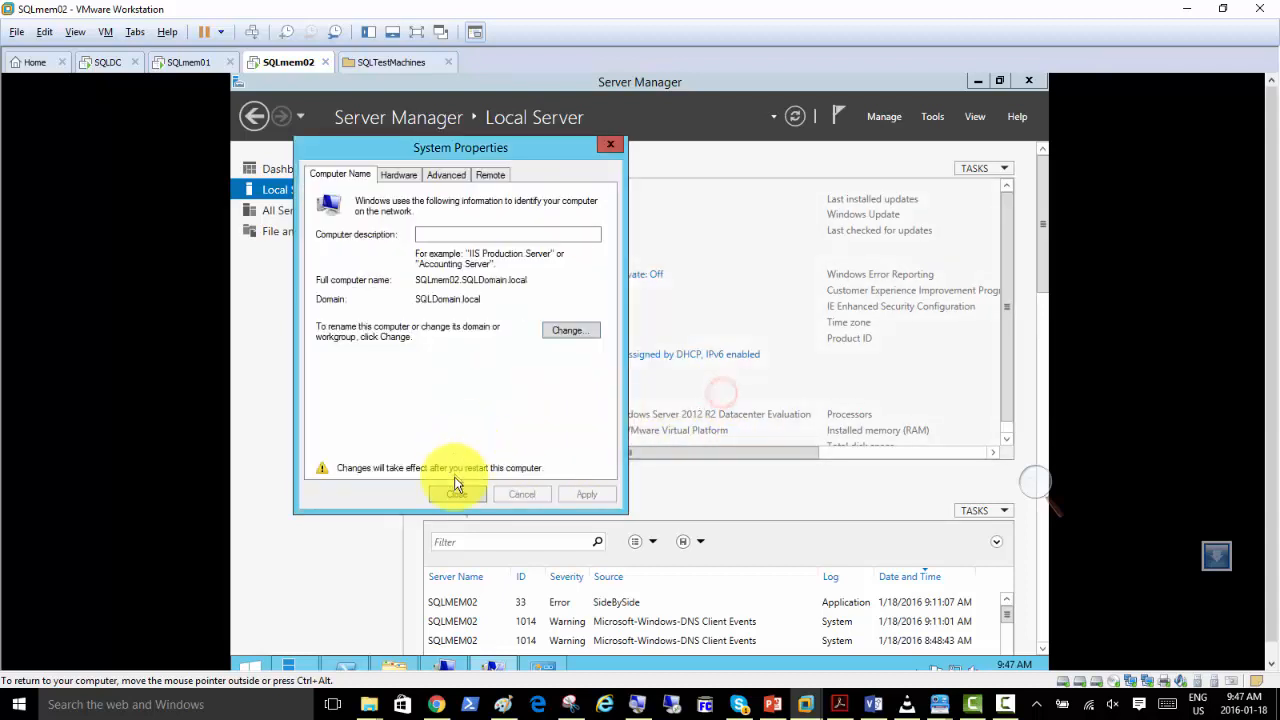
Close the System Properties and restart SQLmem02 to apply the domain change.
click(452, 490)
click(642, 388)
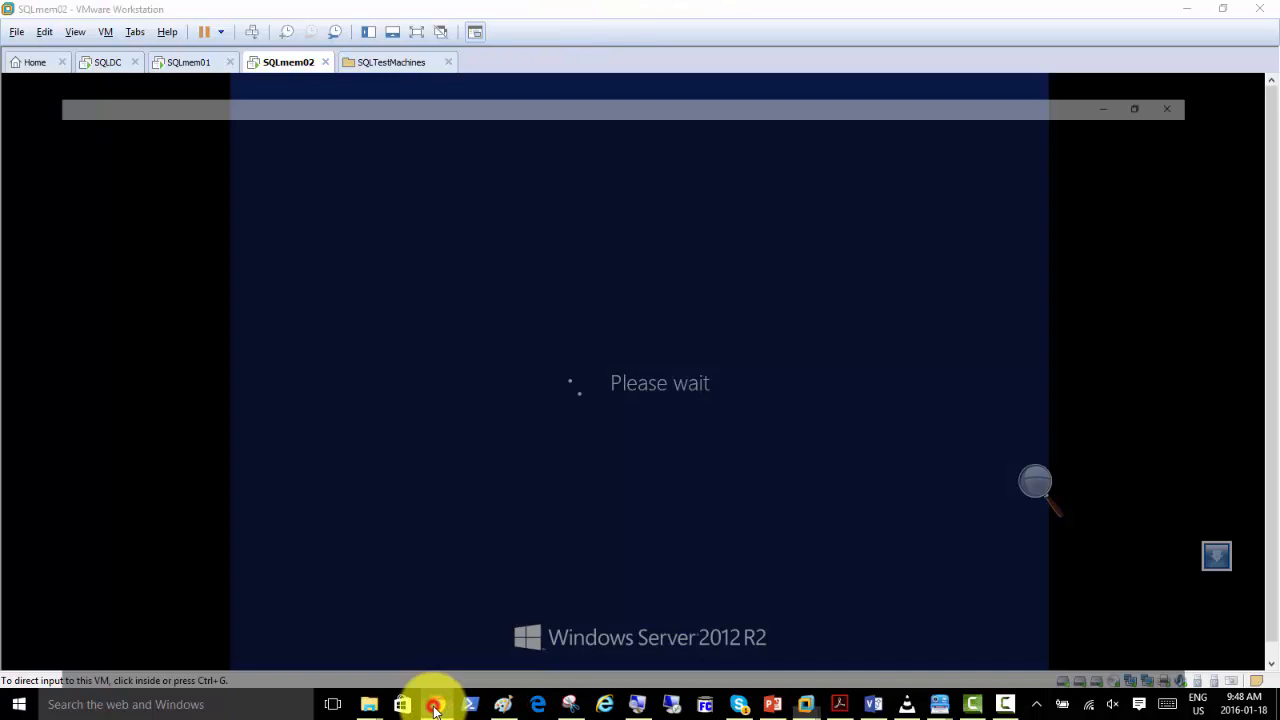
Switch to Chrome and open the GB_SQLServer2012_Class_11Jan2016 group in Google Groups in a new tab.
click(436, 705)
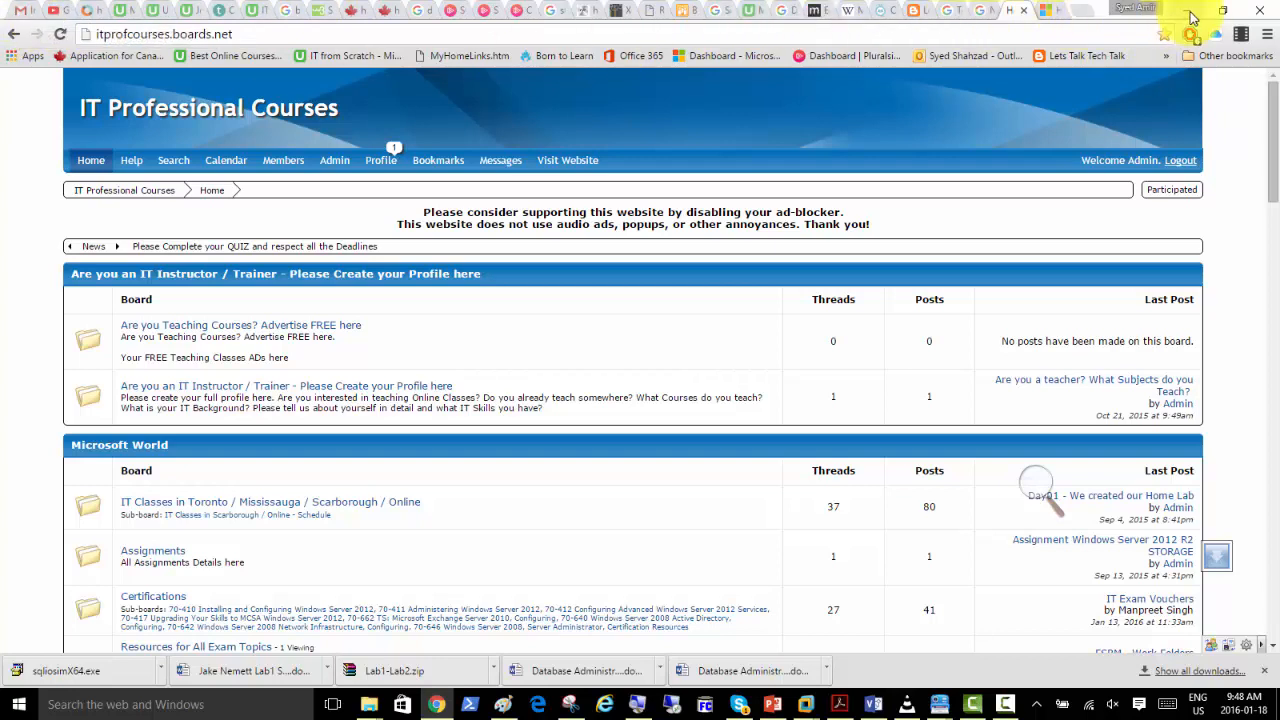
click(1057, 12)
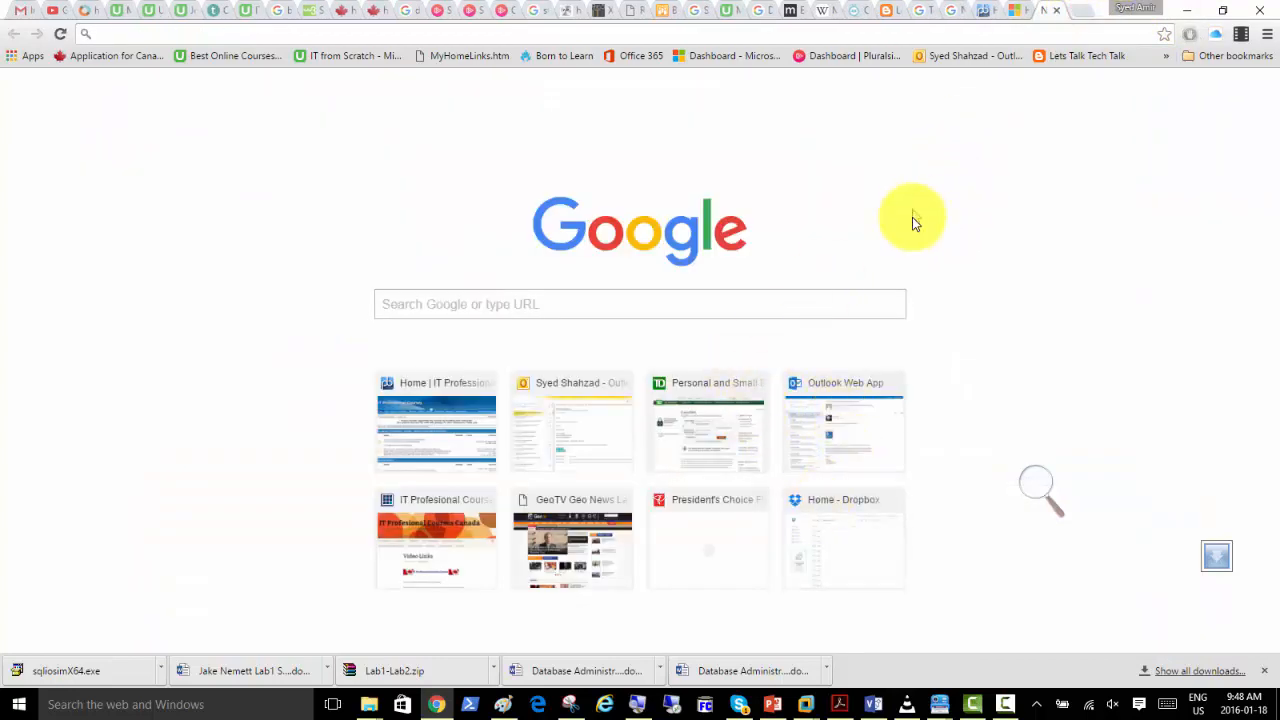
click(1167, 58)
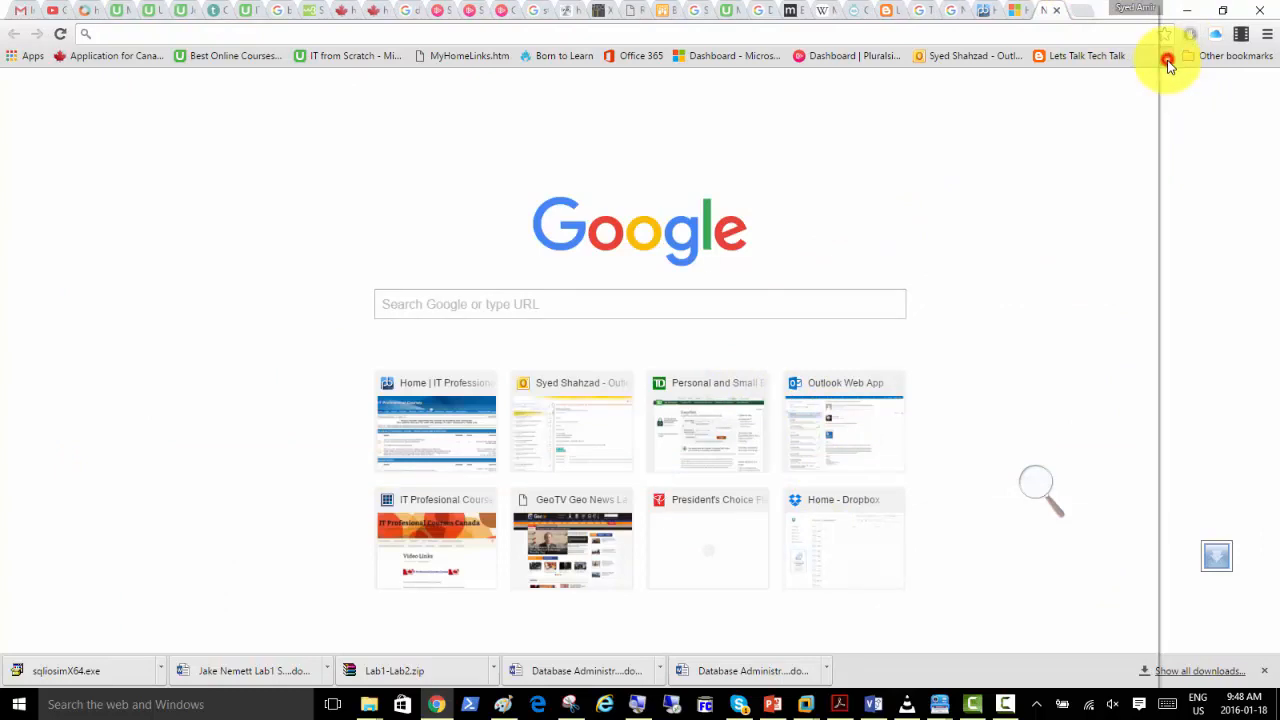
click(984, 88)
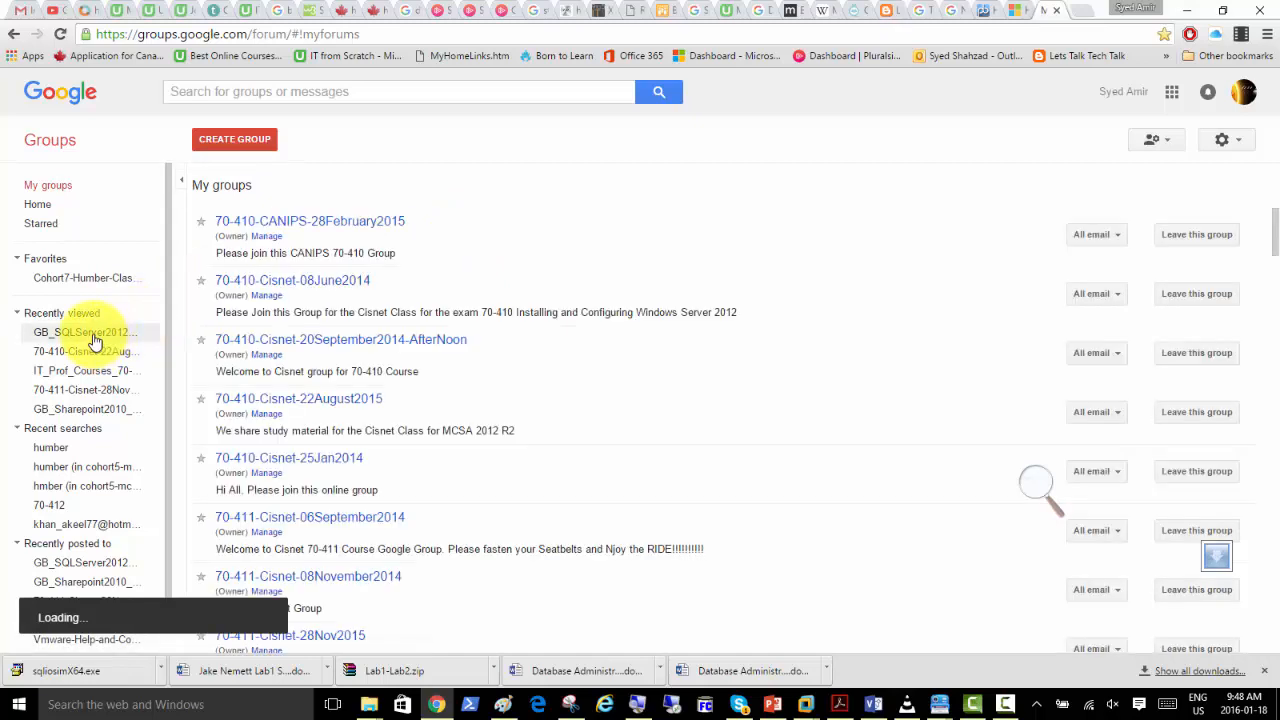
click(93, 336)
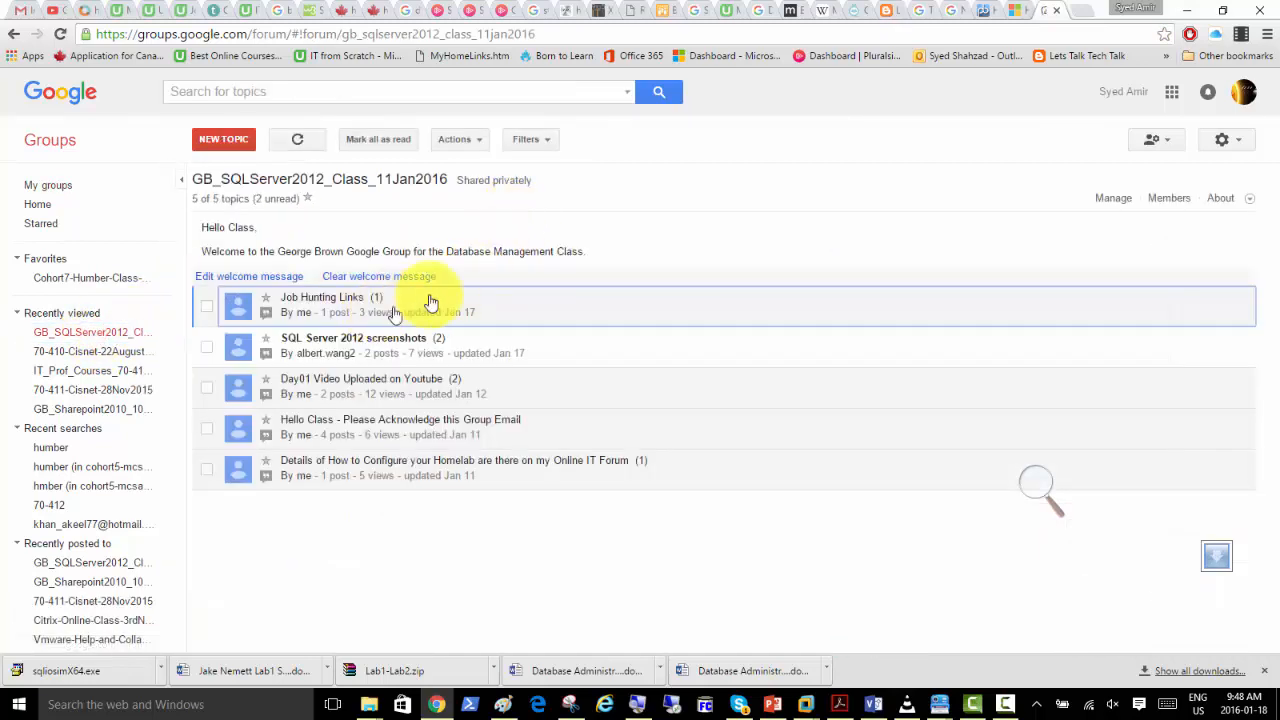
Start a new topic in the class group with the subject "Create a new SQL Machine".
click(222, 150)
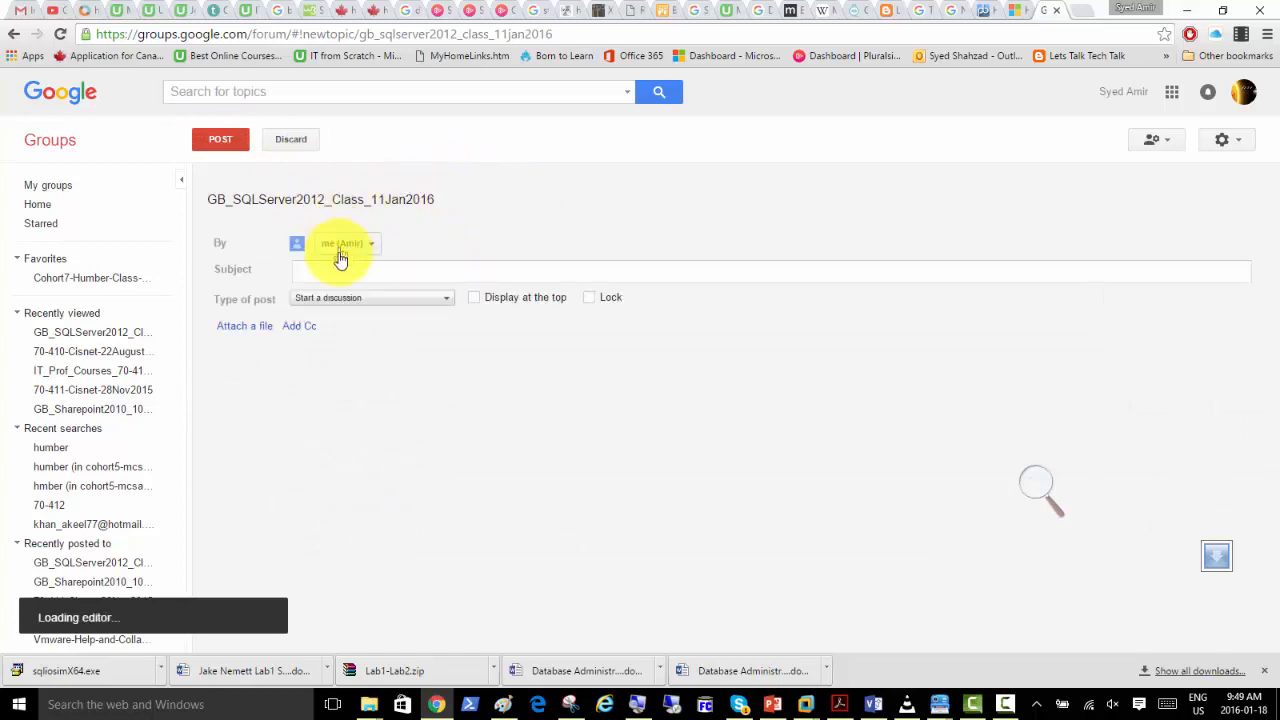
click(335, 270)
text(Cl)
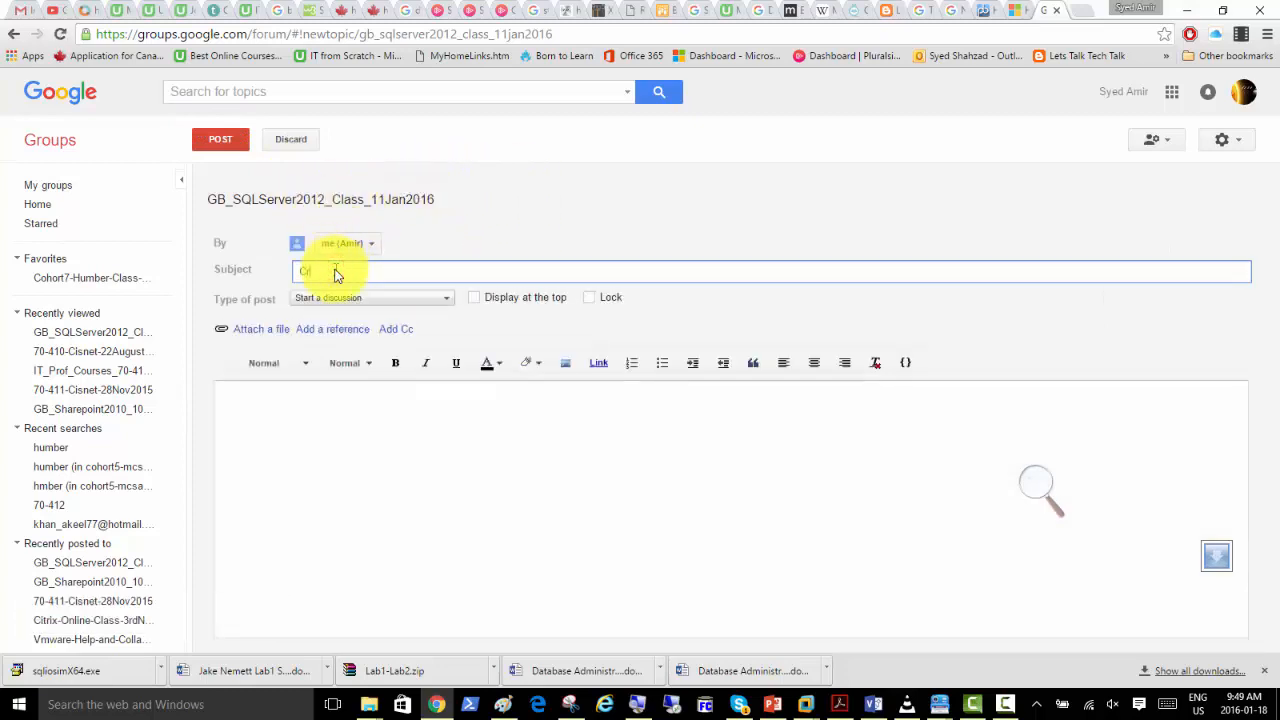
text(eate New SQL Machine)
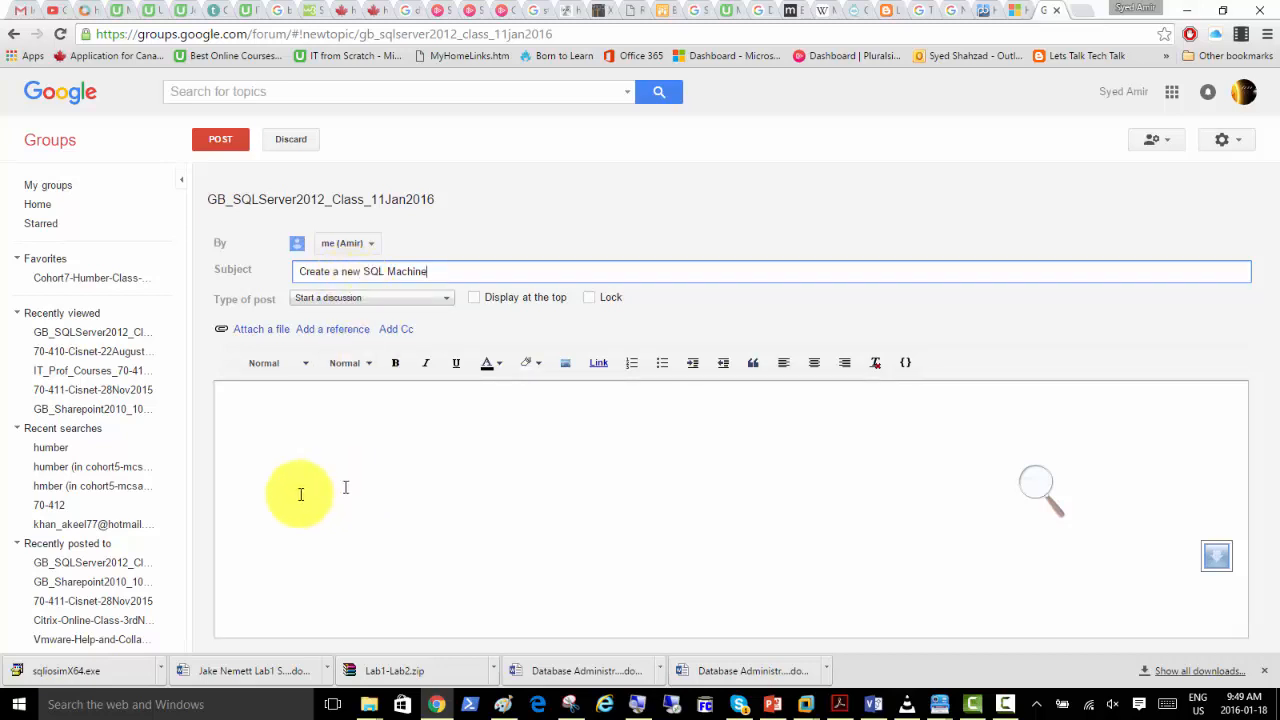
Begin the post's message with "Hello Class," and the line "Please create the following third machine".
click(352, 432)
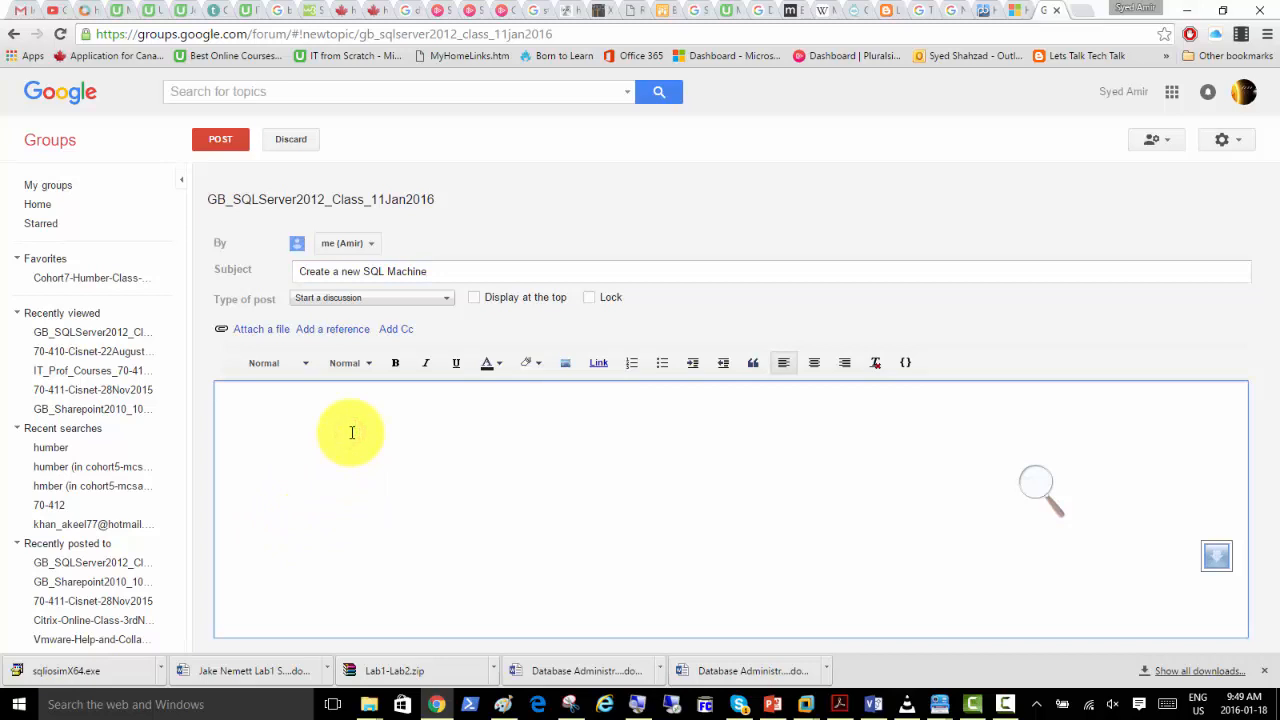
text(Hello Class,)
key(Return)
text(Please create the following)
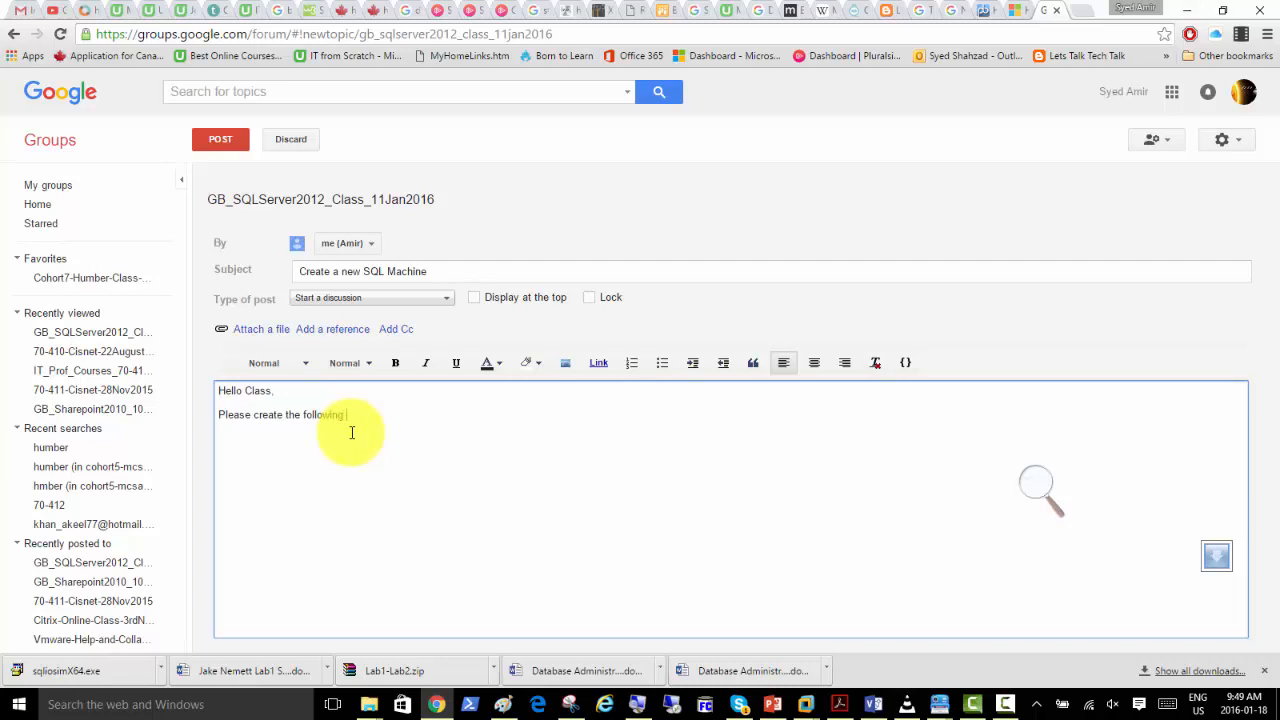
text( third machine)
Add the lines "Clone it" and "name = SQLmem02" to the message.
key(Return)
text(Clone)
text( it )
text(name =)
text( SQLmem02)
key(Return)
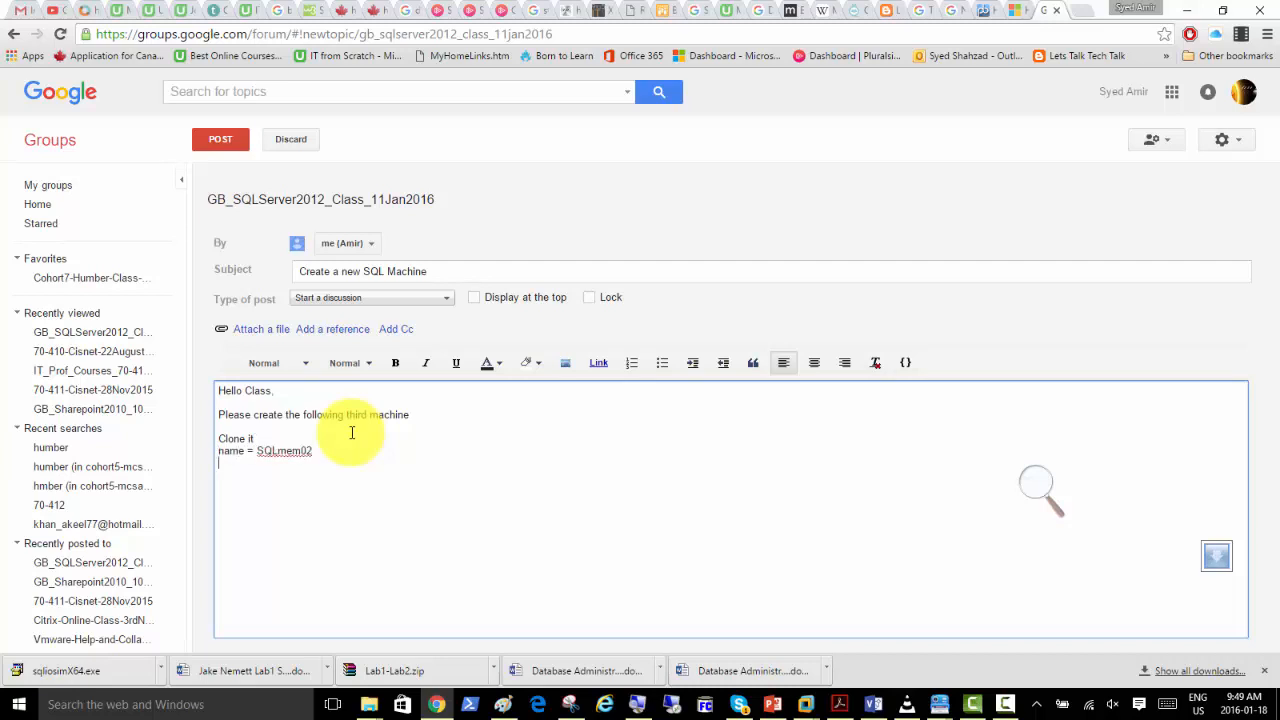
Add the lines "IP = 102.168.200.3" and "Activate it" to the message.
text(IP)
text( = 102.168.)
text(200.)
text(3)
text(Activate it)
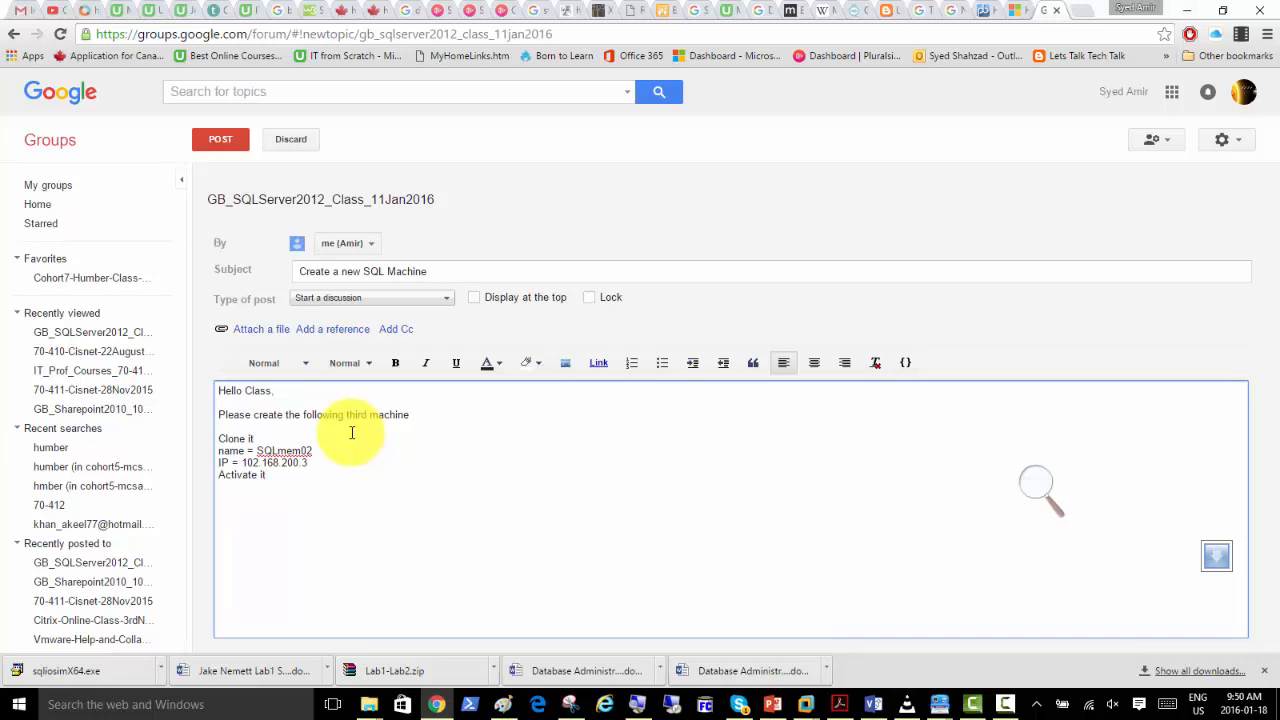
text(Add )
text(two )
text(network card)
text(Add)
Add the lines "Add two network cards" and "Add two Harddisks" to the message.
key(BackSpace)
key(BackSpace)
text(dd two H)
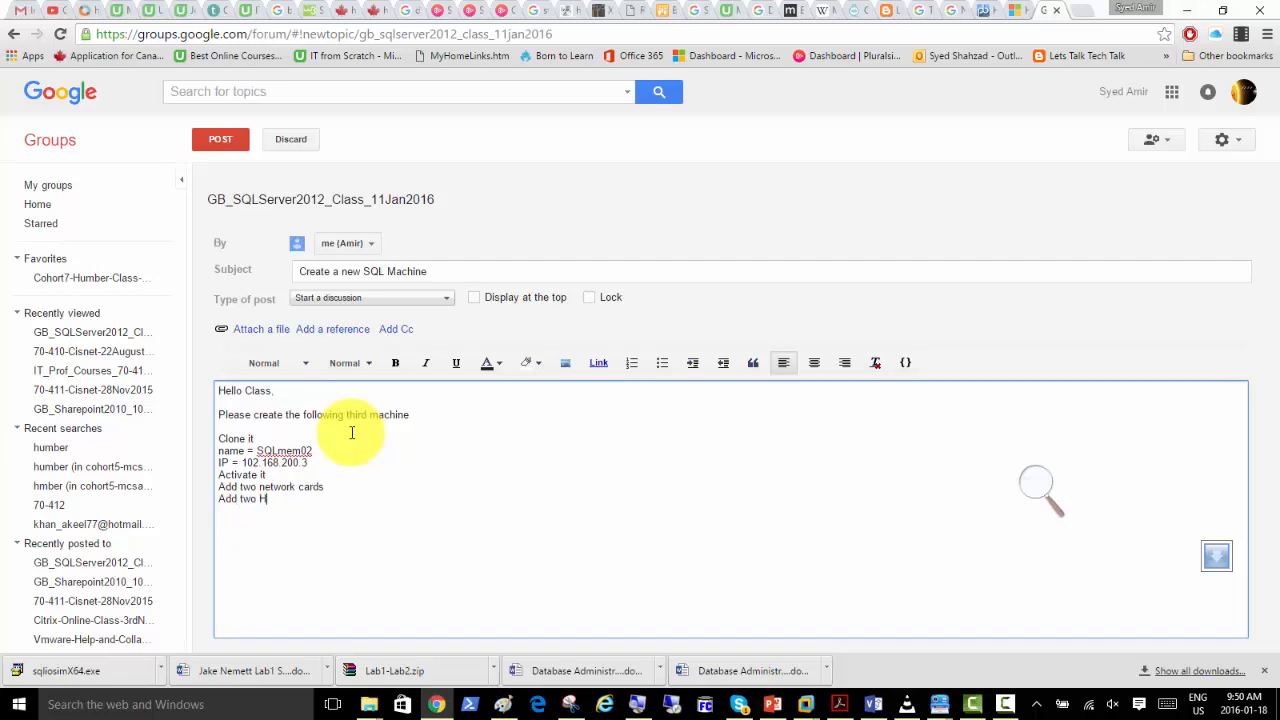
text(arddisks)
key(Return)
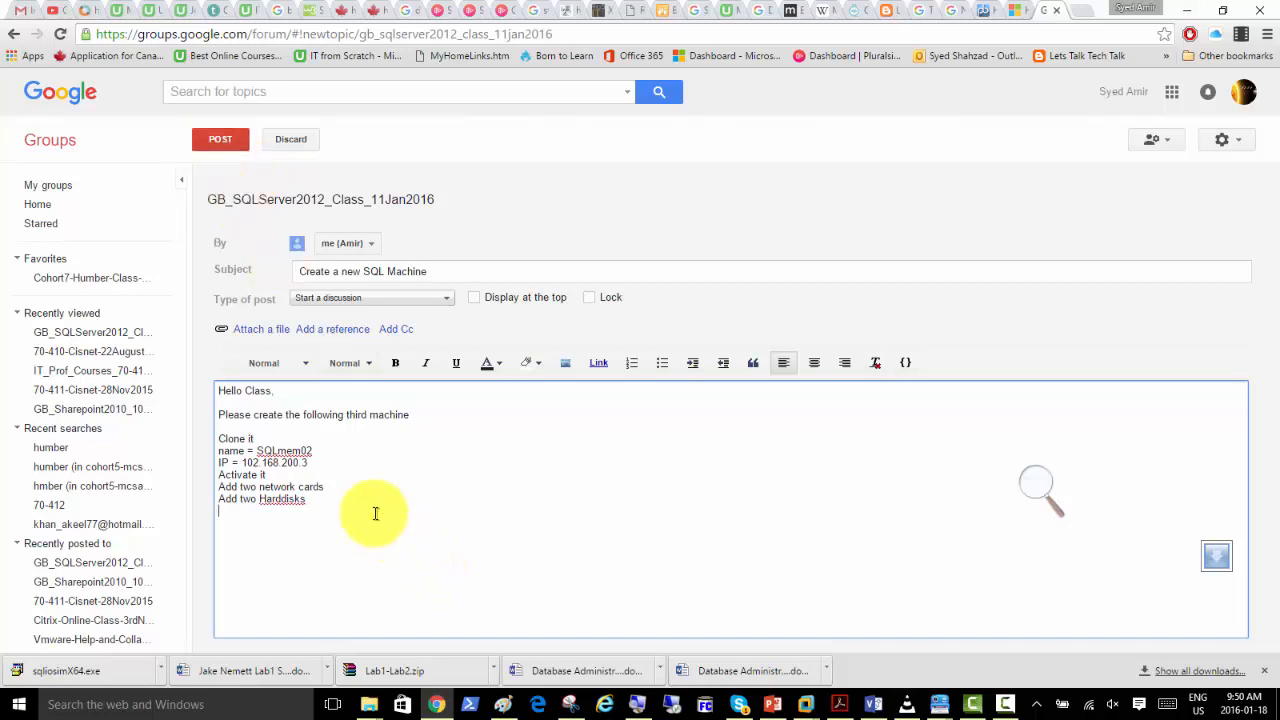
Finish the message with the line "Join it to domain" and post the topic.
text(Join it to domain)
click(220, 139)
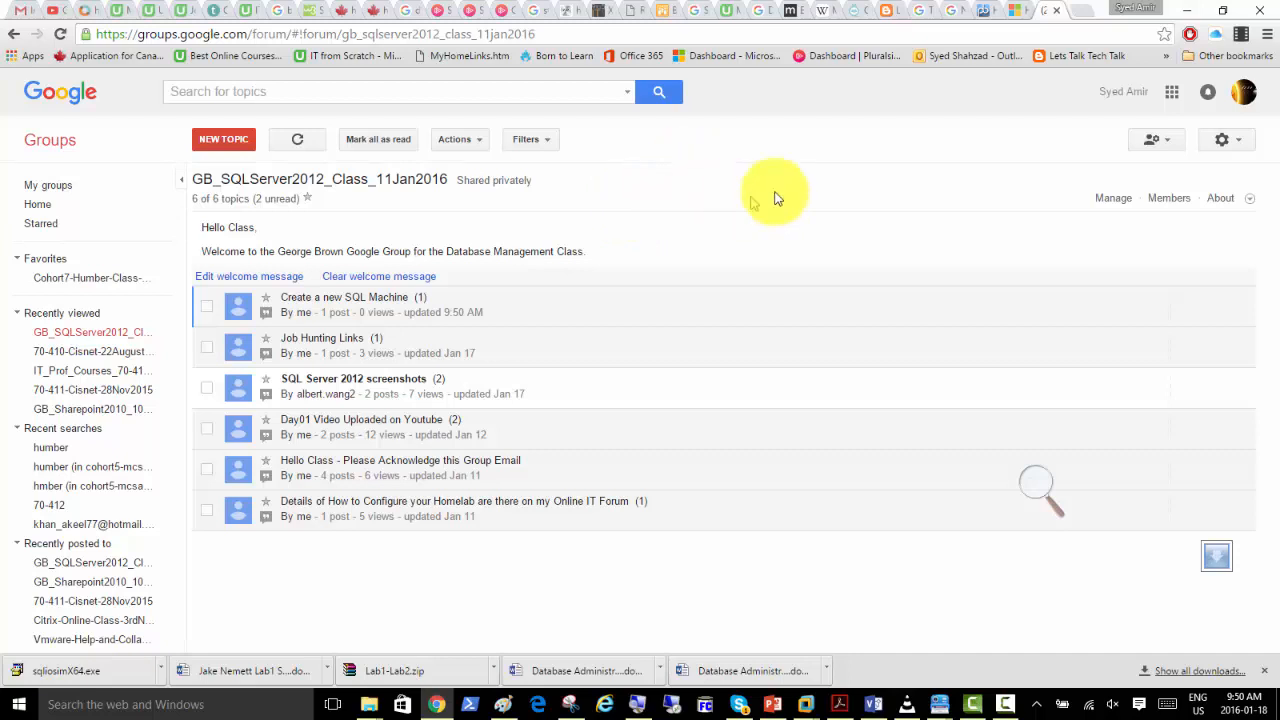
Return to SQLmem02 in VMware Workstation, unlock its sign-in screen and choose to sign in as another user.
click(1187, 10)
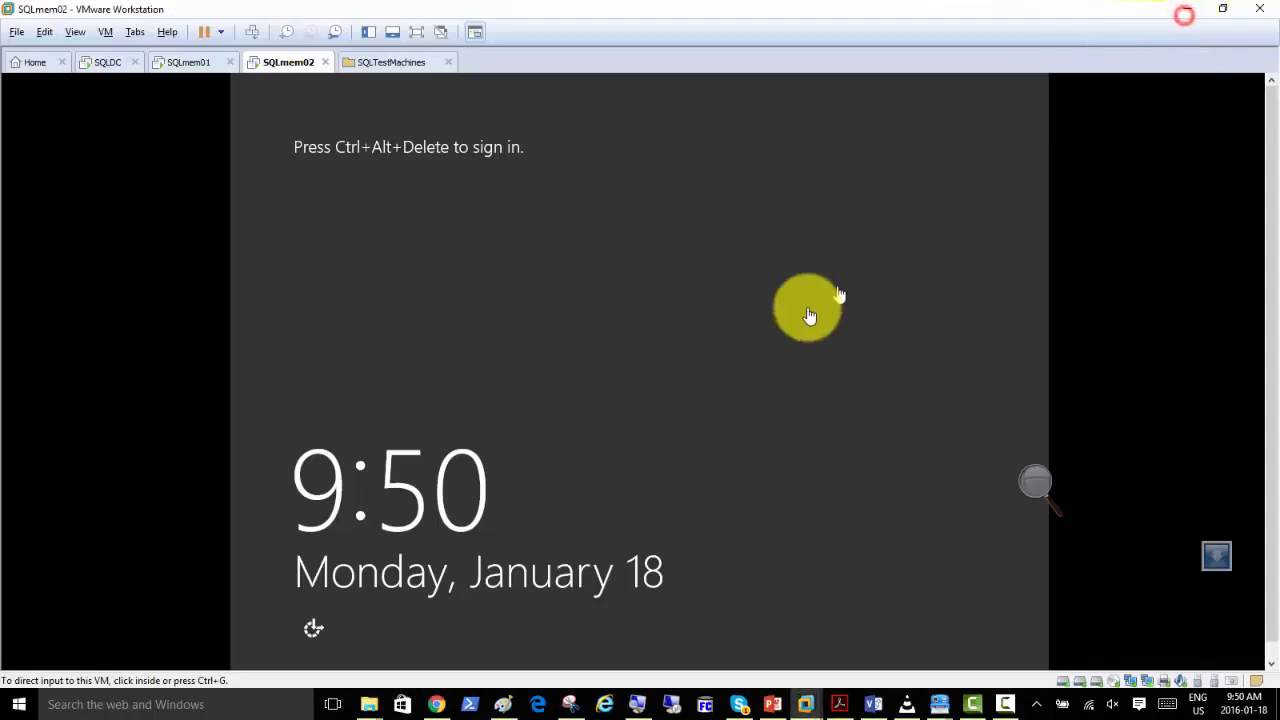
click(251, 32)
click(649, 271)
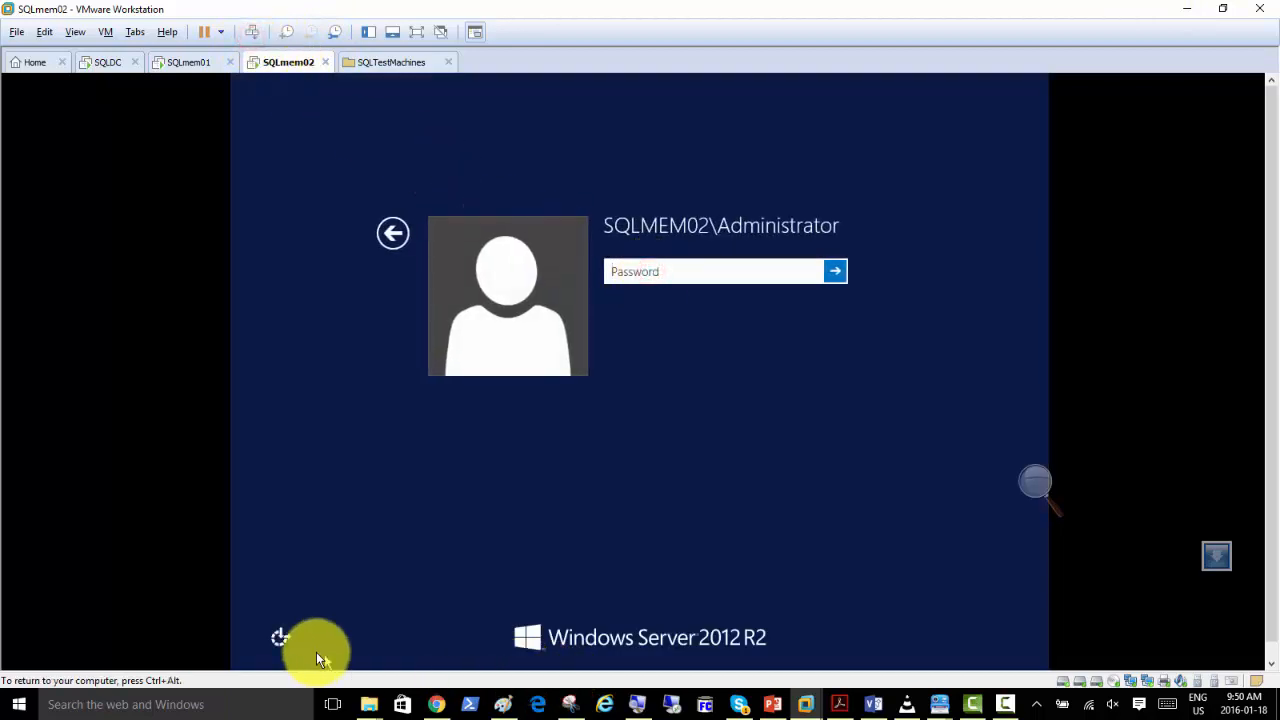
click(398, 239)
click(700, 278)
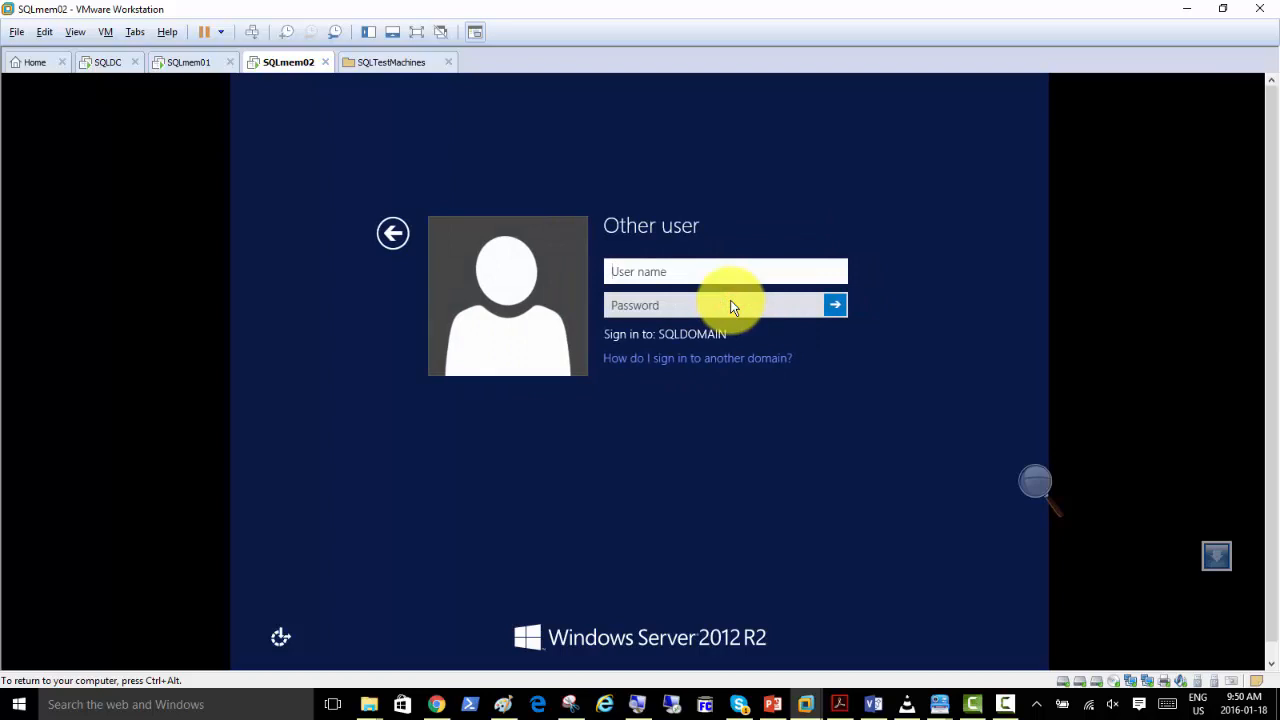
Sign in to SQLDOMAIN with the user name sqladmin and the account password.
text(sqldomai)
key(BackSpace)
key(BackSpace)
key(BackSpace)
key(BackSpace)
key(BackSpace)
text(admin)
key(Tab)
text(Pa)
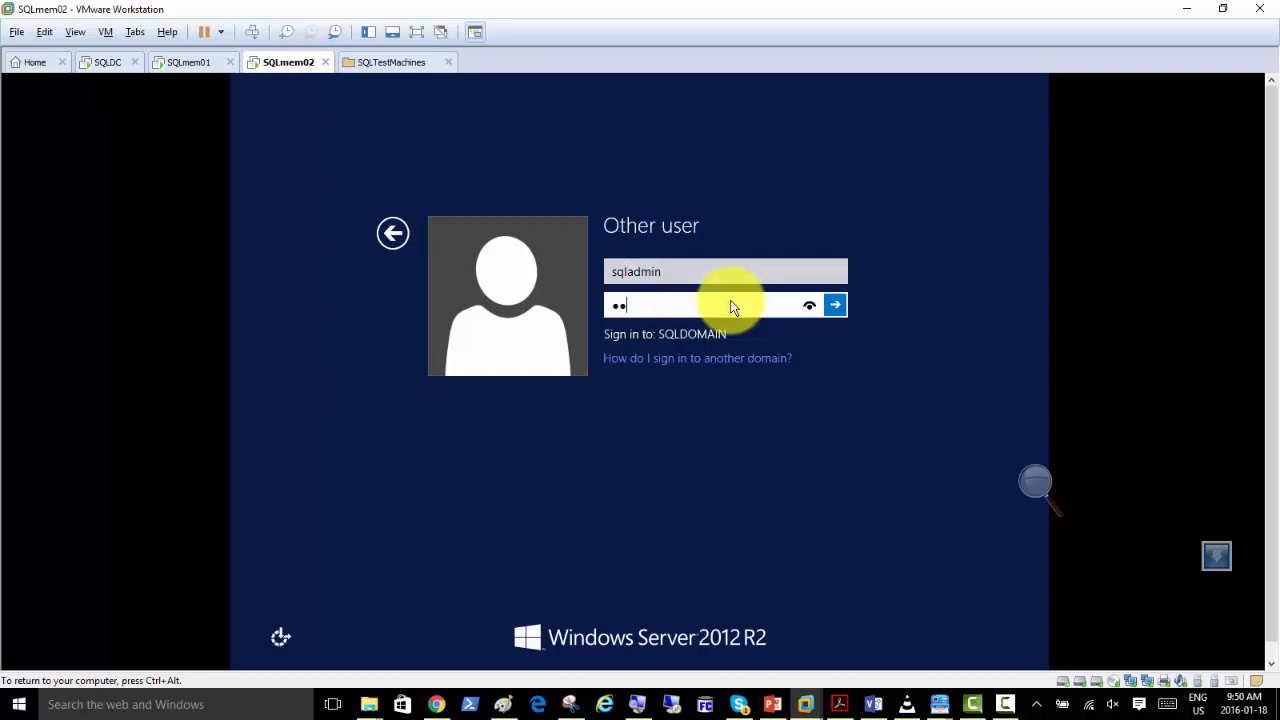
text($$w0rd)
key(Return)
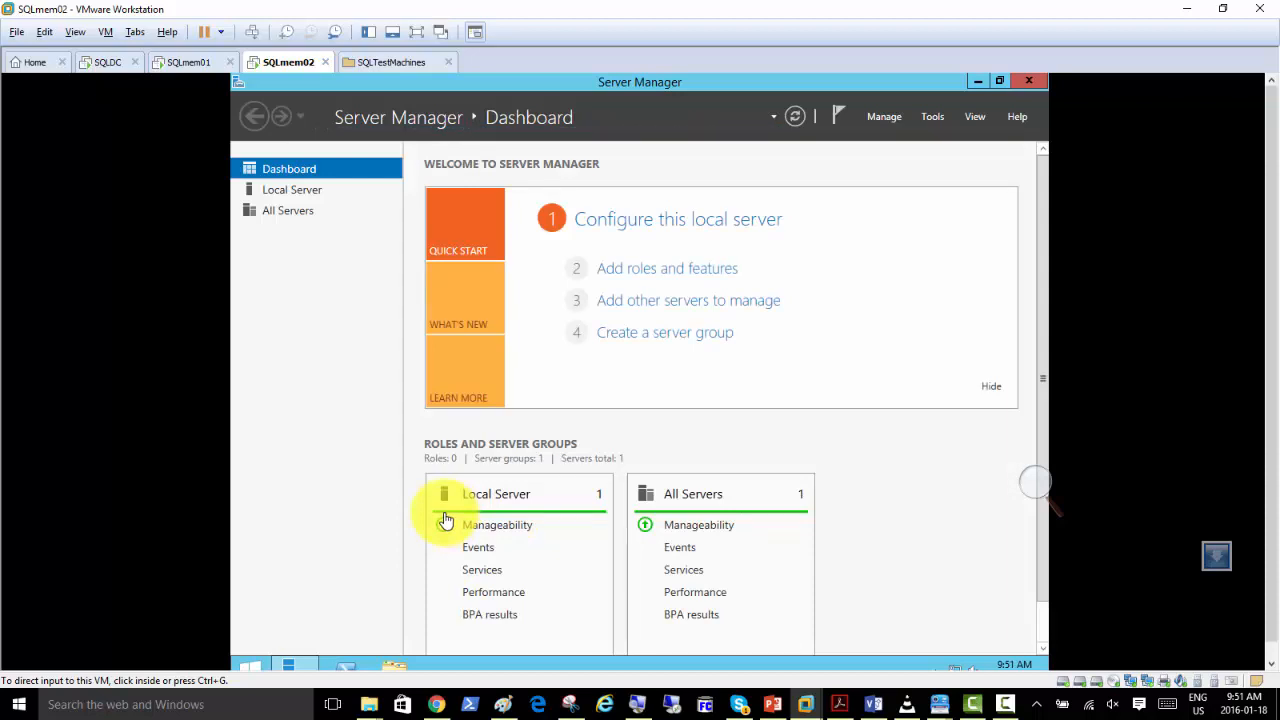
Open Windows PowerShell as administrator on SQLmem02 and allow it to make changes.
click(343, 291)
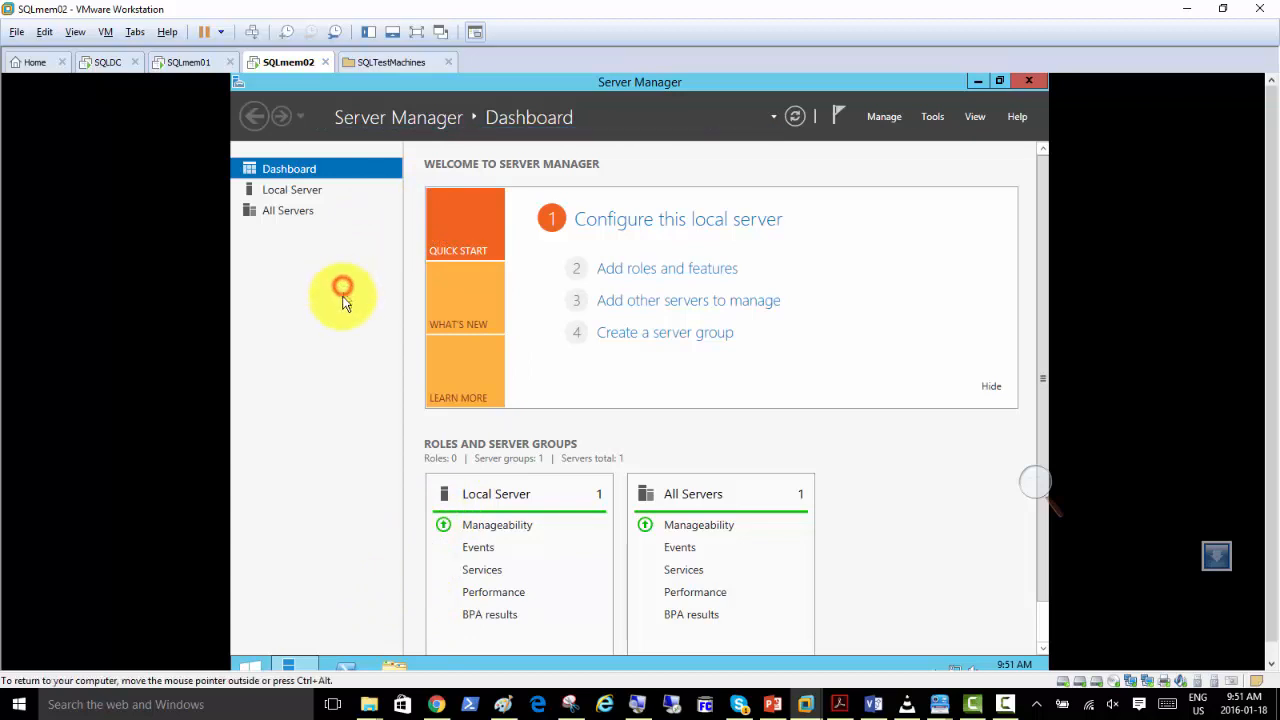
right_click(347, 665)
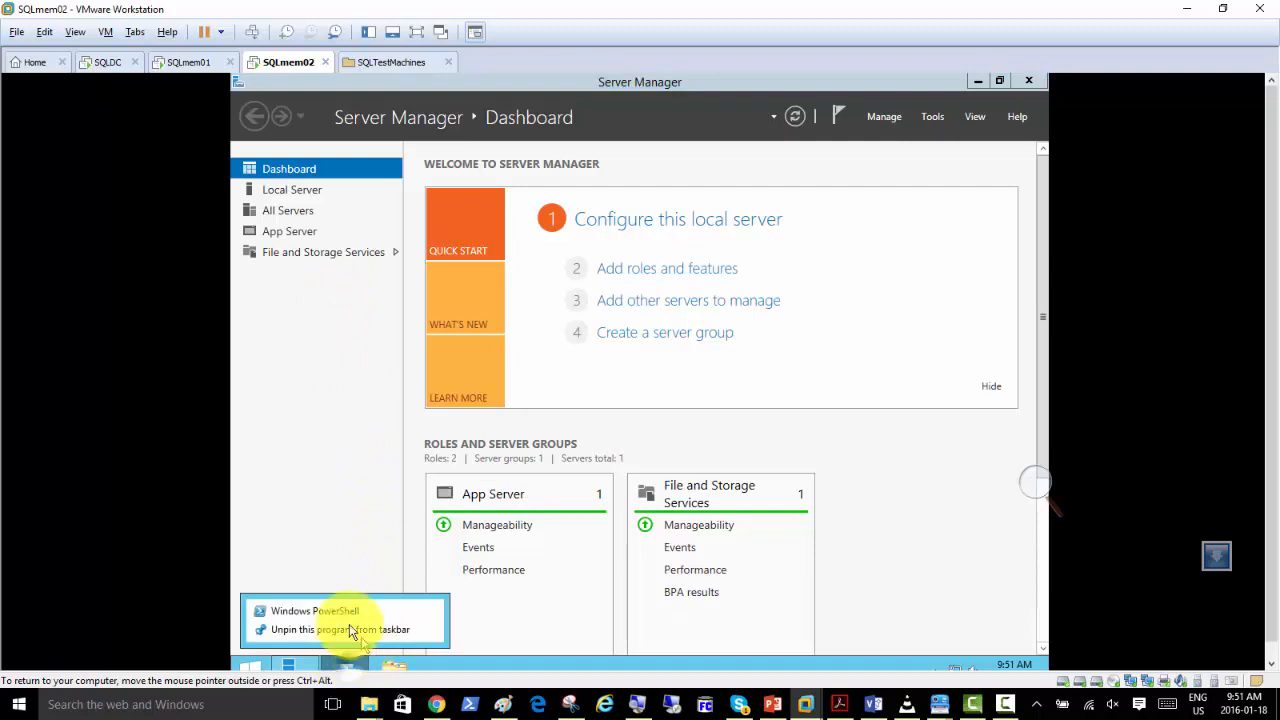
right_click(340, 620)
click(380, 565)
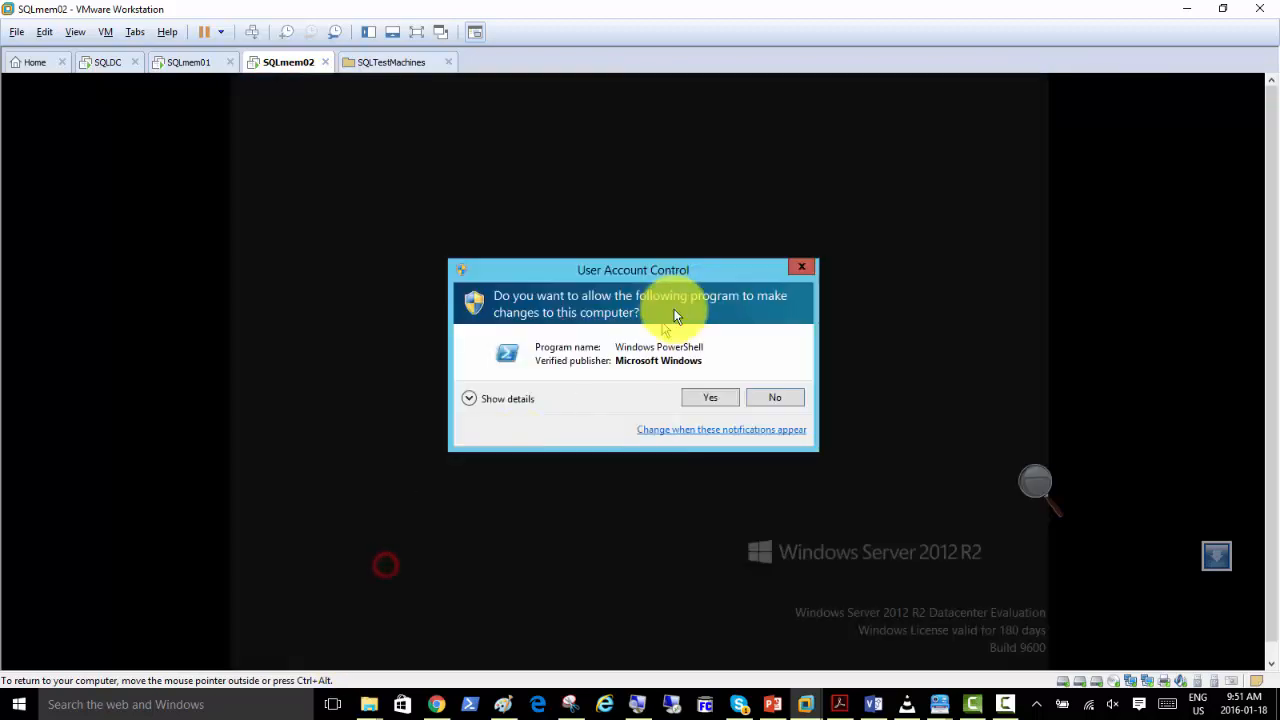
click(711, 398)
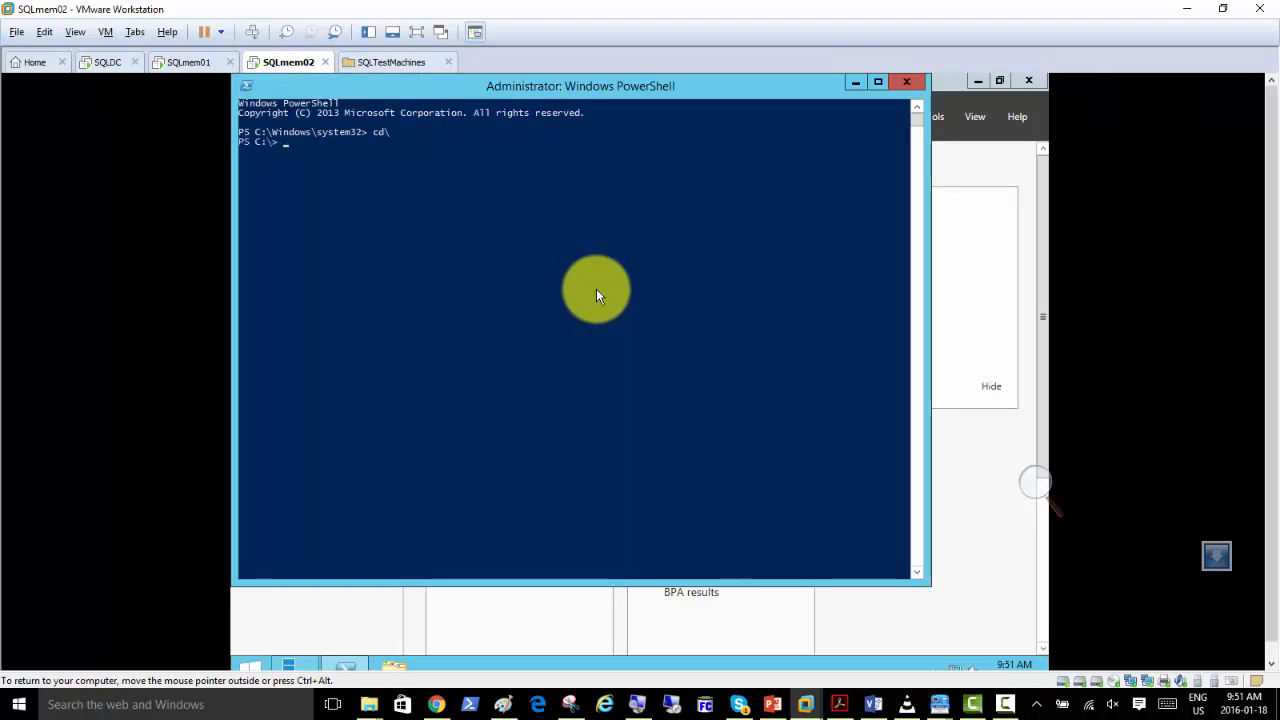
List the contents of the C:\ root in PowerShell and run the InstallSQL.ps1 script.
text(r)
key(Return)
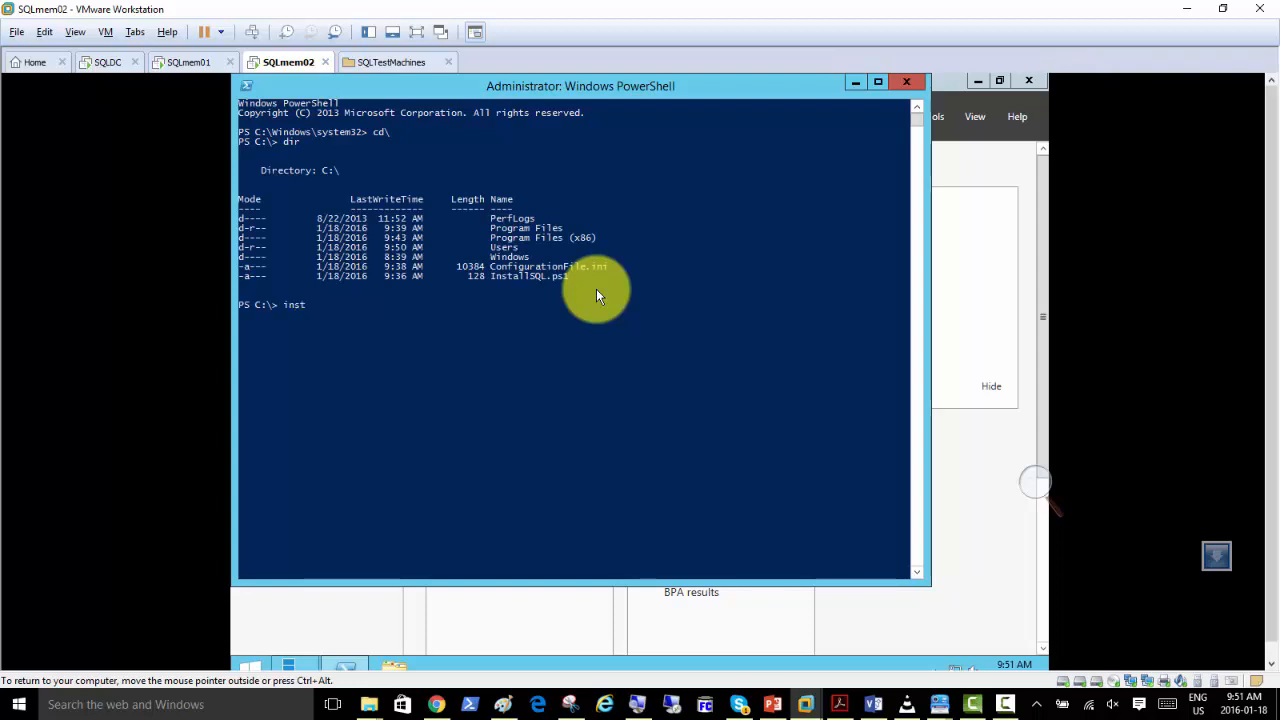
text(inst)
key(Tab)
key(Return)
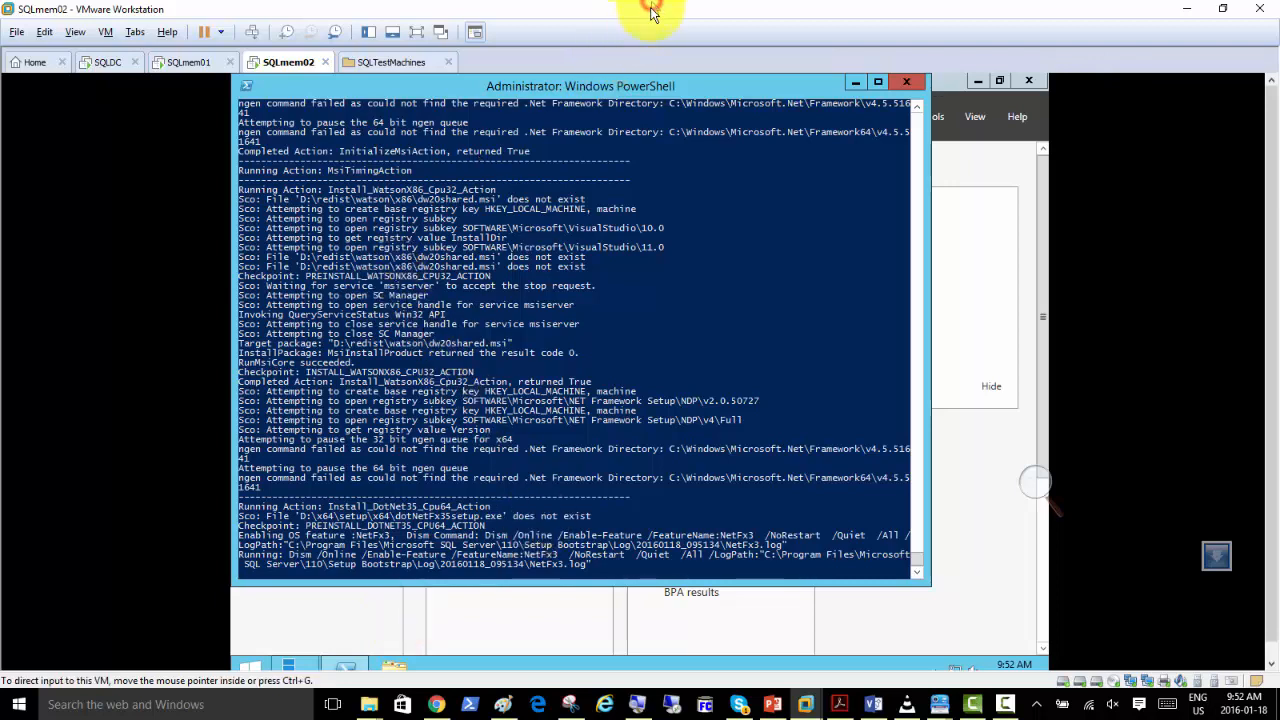
click(437, 704)
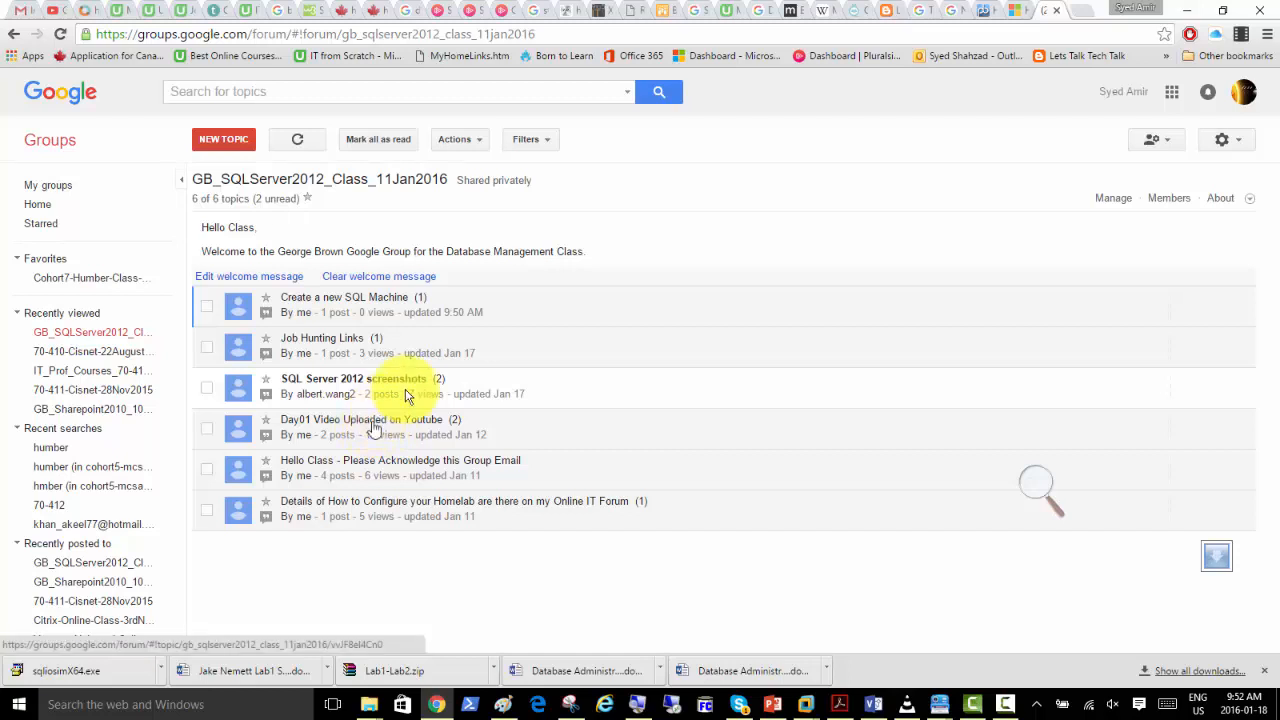
click(1081, 17)
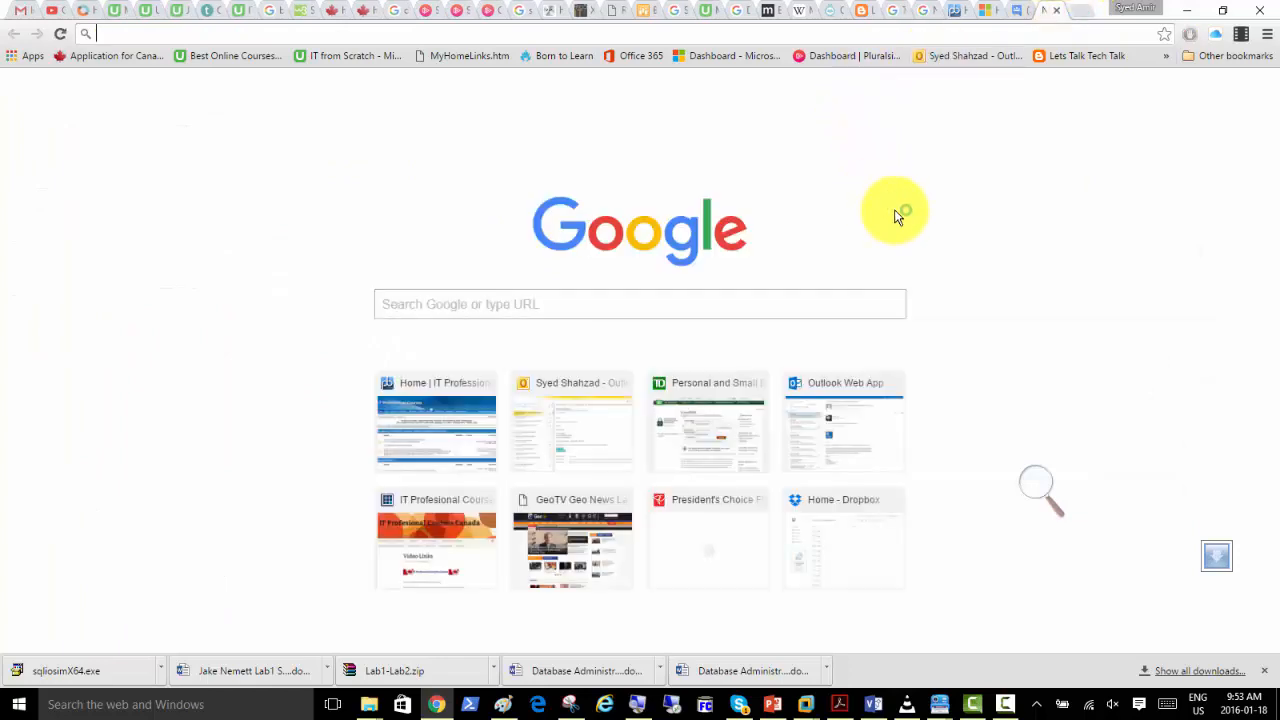
click(430, 530)
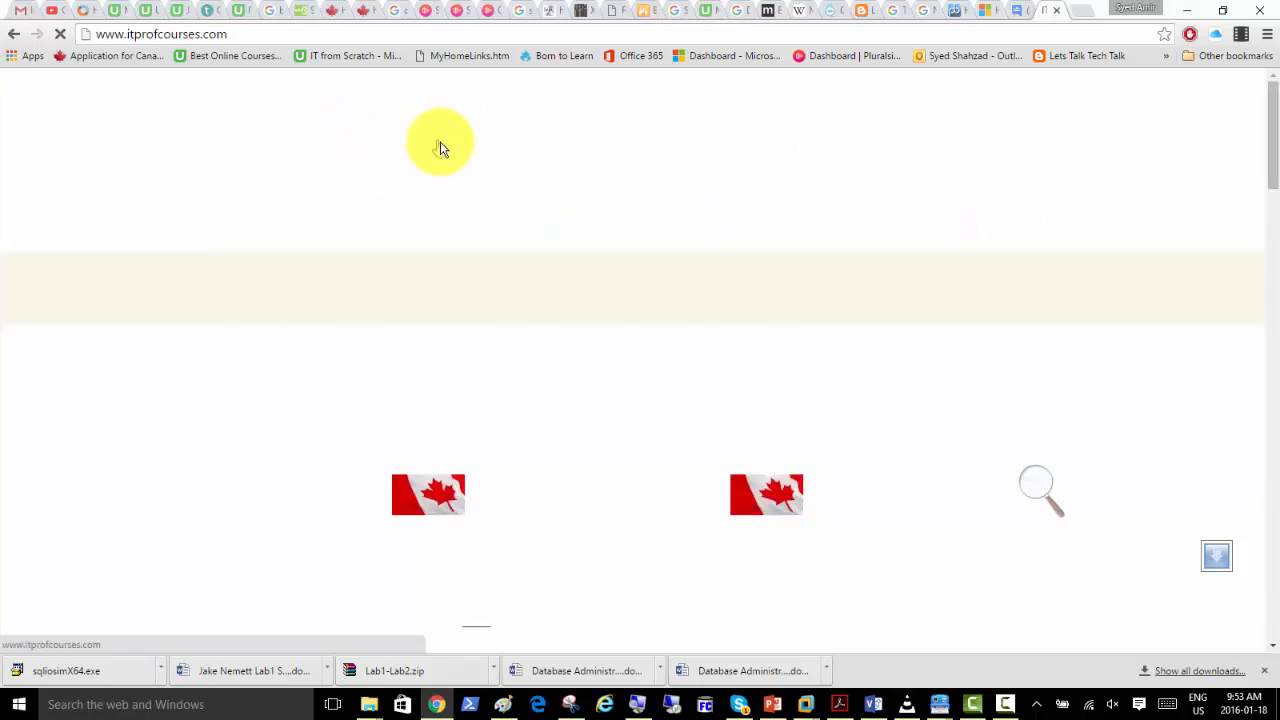
scroll(290, 385, down, 6)
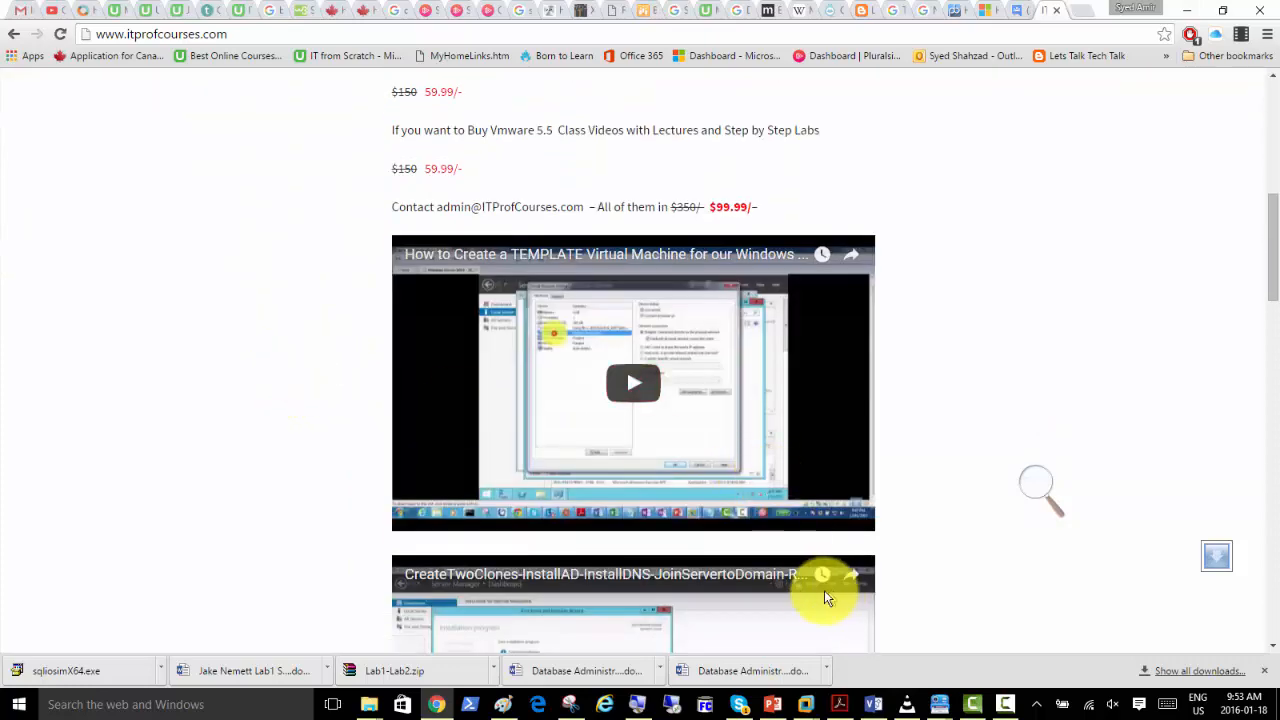
scroll(680, 428, down, 5)
scroll(670, 432, down, 10)
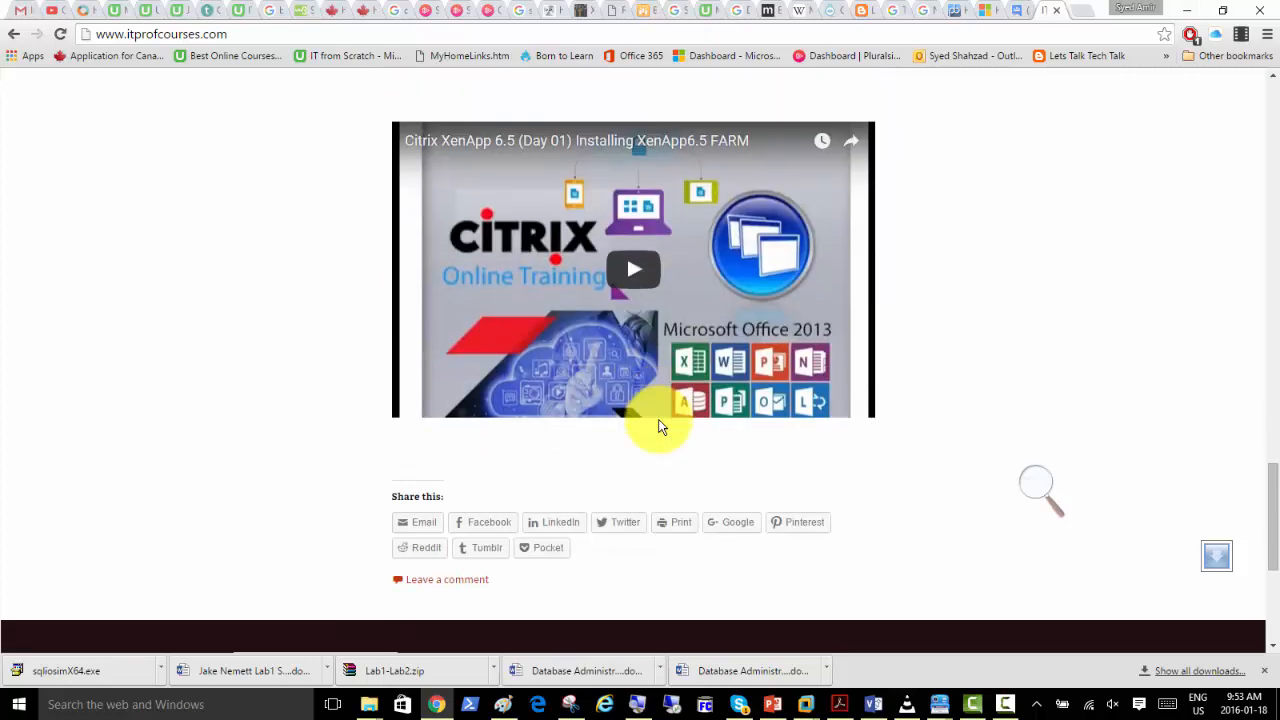
Open the Citrix XenApp 6.5 (Day 01) video on YouTube and go to the signed-in account's YouTube settings.
click(684, 310)
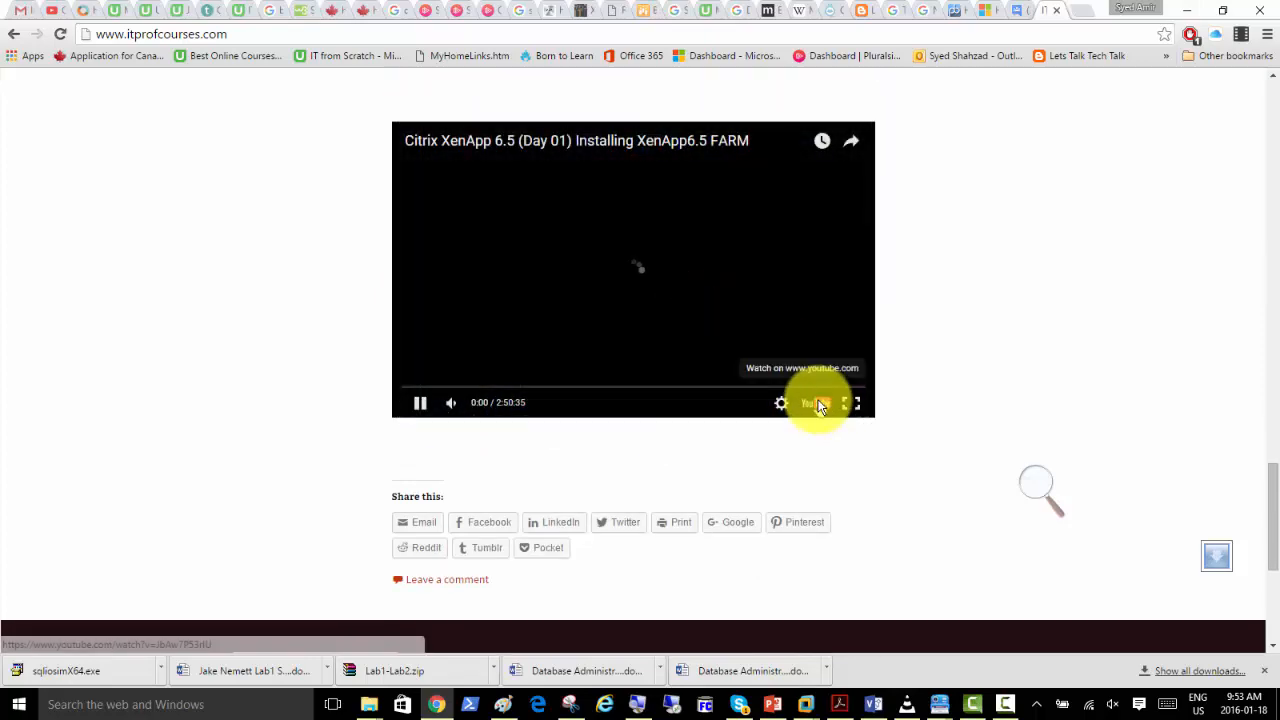
click(813, 402)
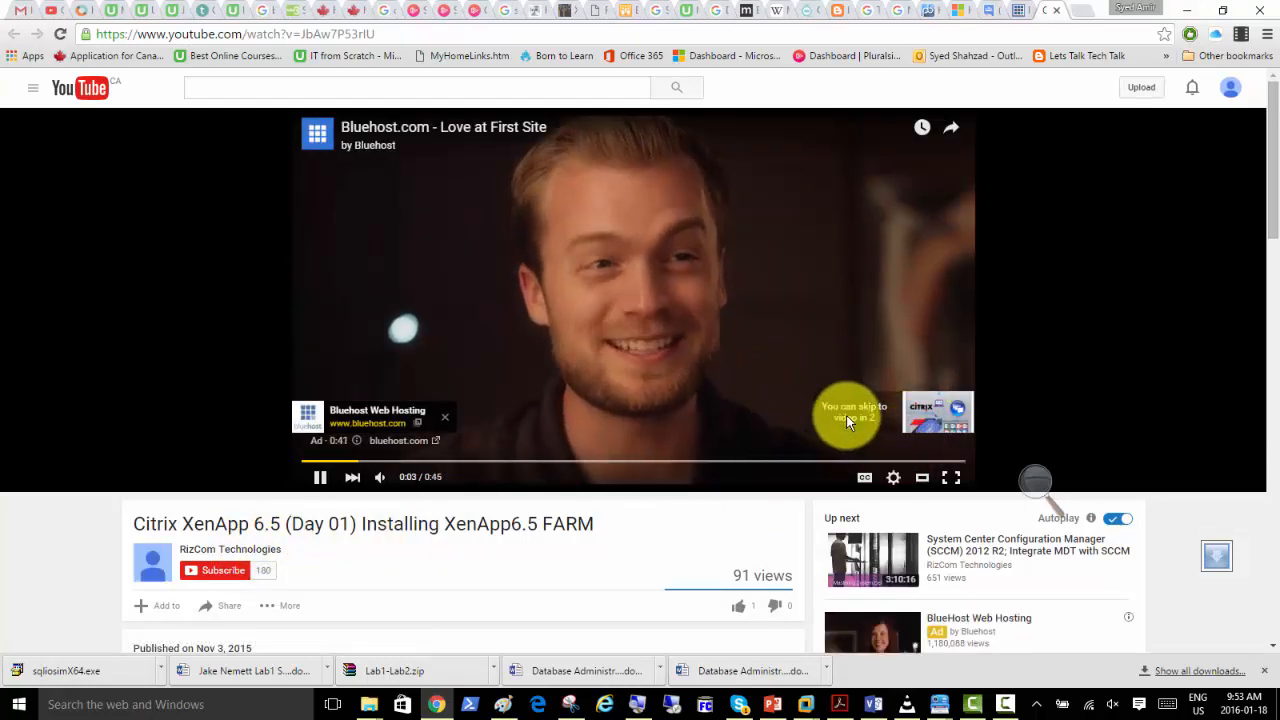
click(1230, 87)
click(1191, 183)
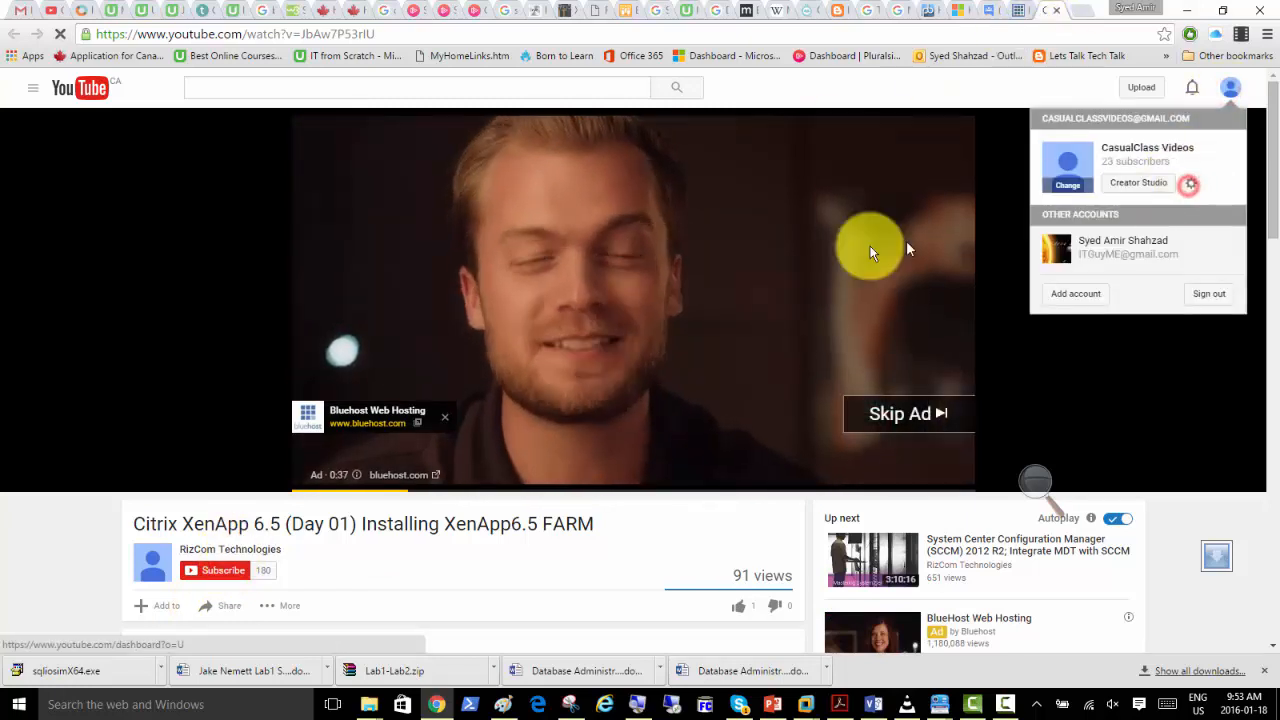
Open the CasualClass Videos channel page on YouTube, and open the "Create a new SQL Machine" topic in the class Google Group.
click(539, 217)
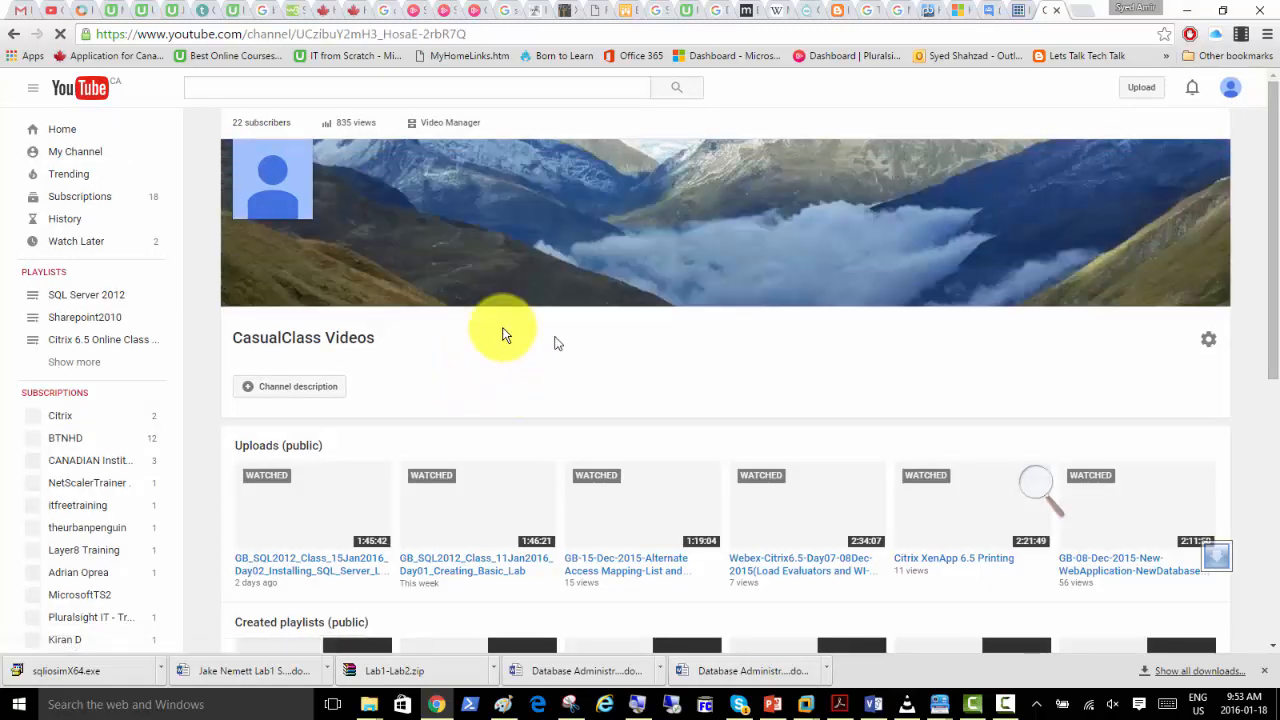
click(983, 10)
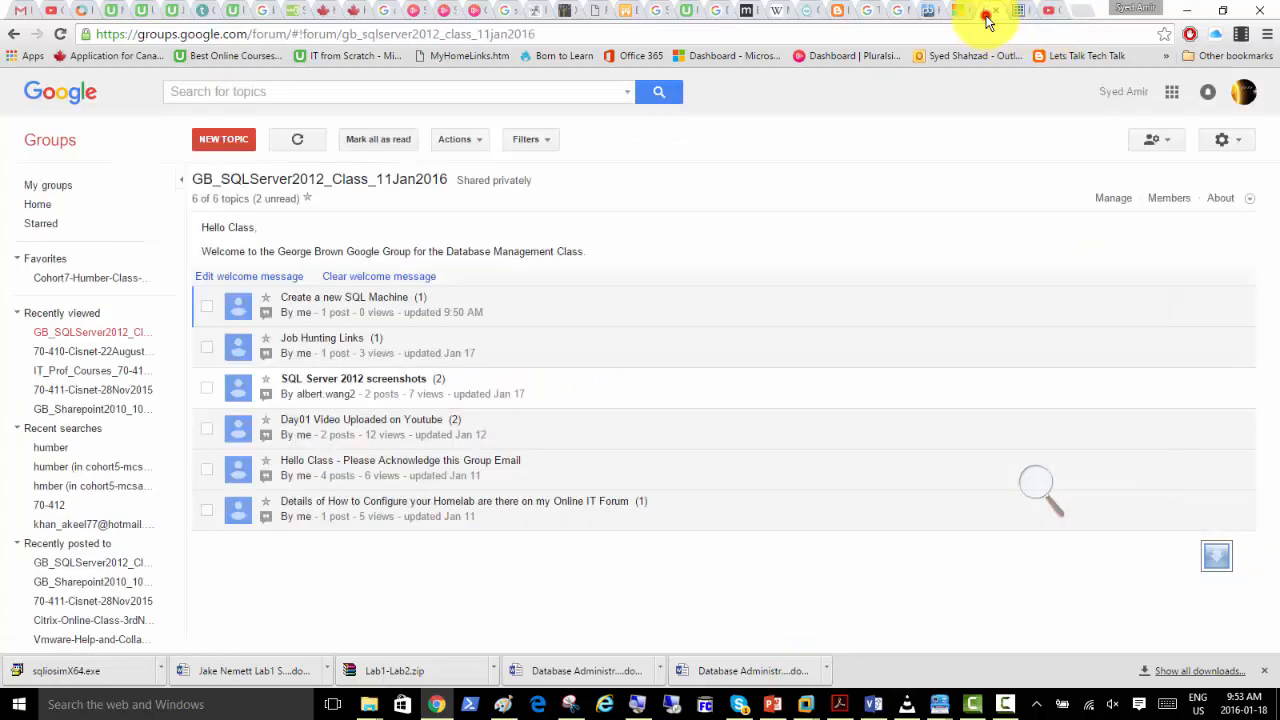
click(362, 308)
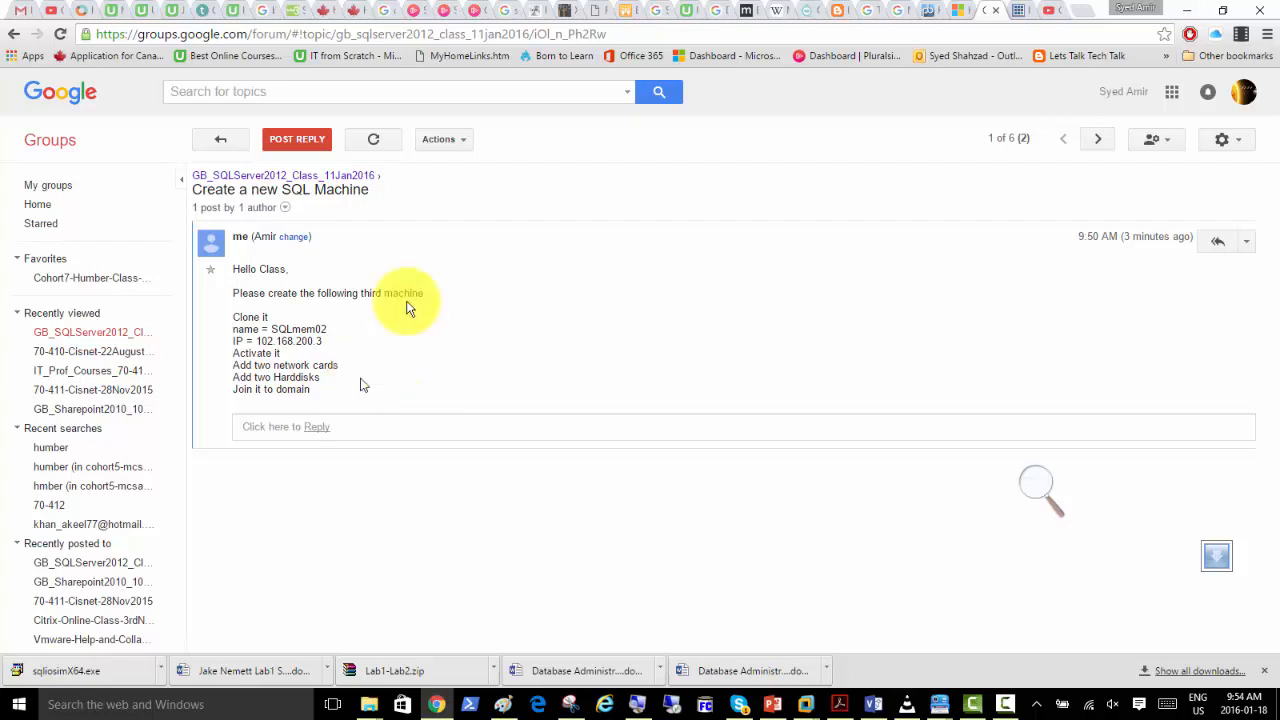
Return to YouTube and look through the public uploads and playlists on the CasualClass Videos channel, including the Day02 SQL Server class video.
click(1046, 11)
scroll(520, 384, down, 2)
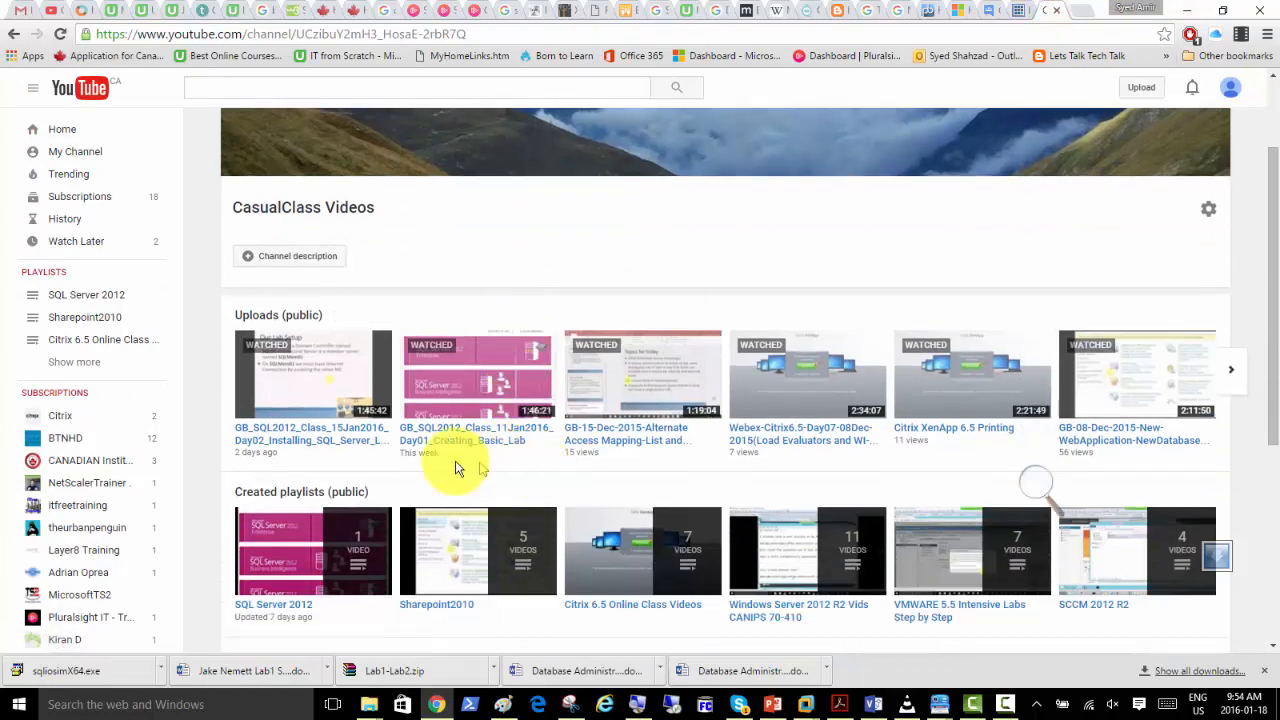
click(302, 380)
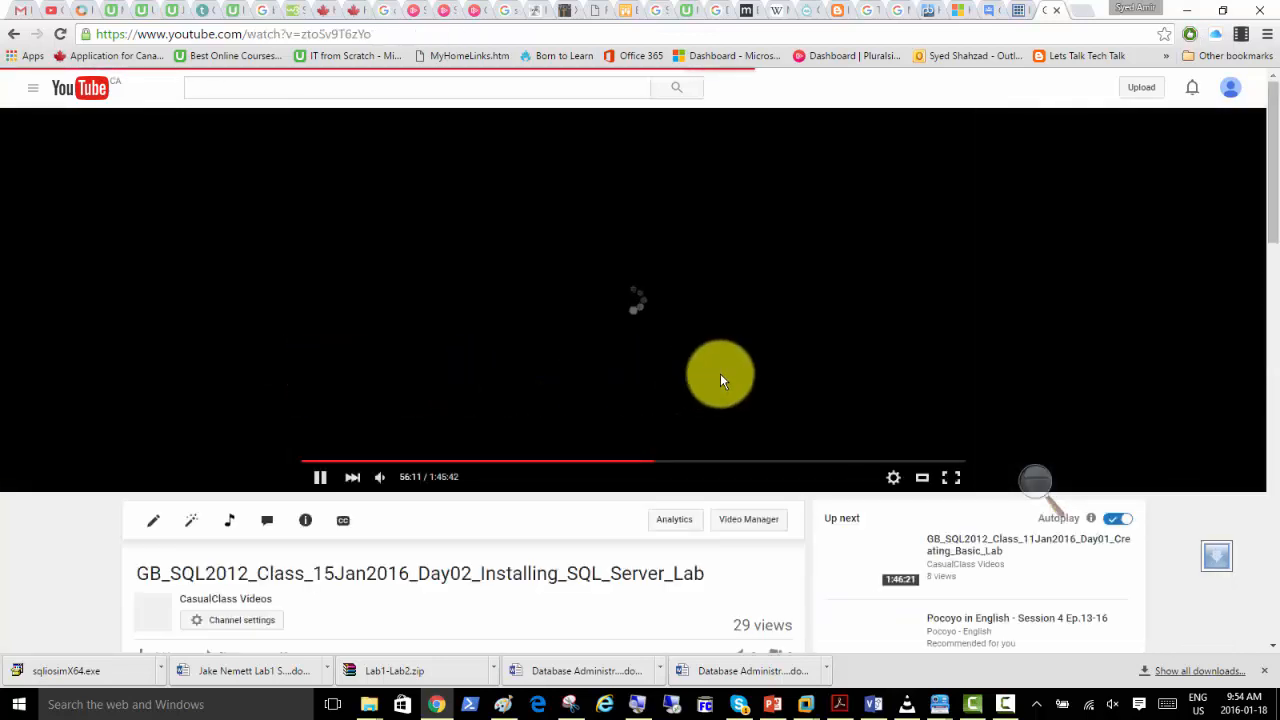
click(255, 599)
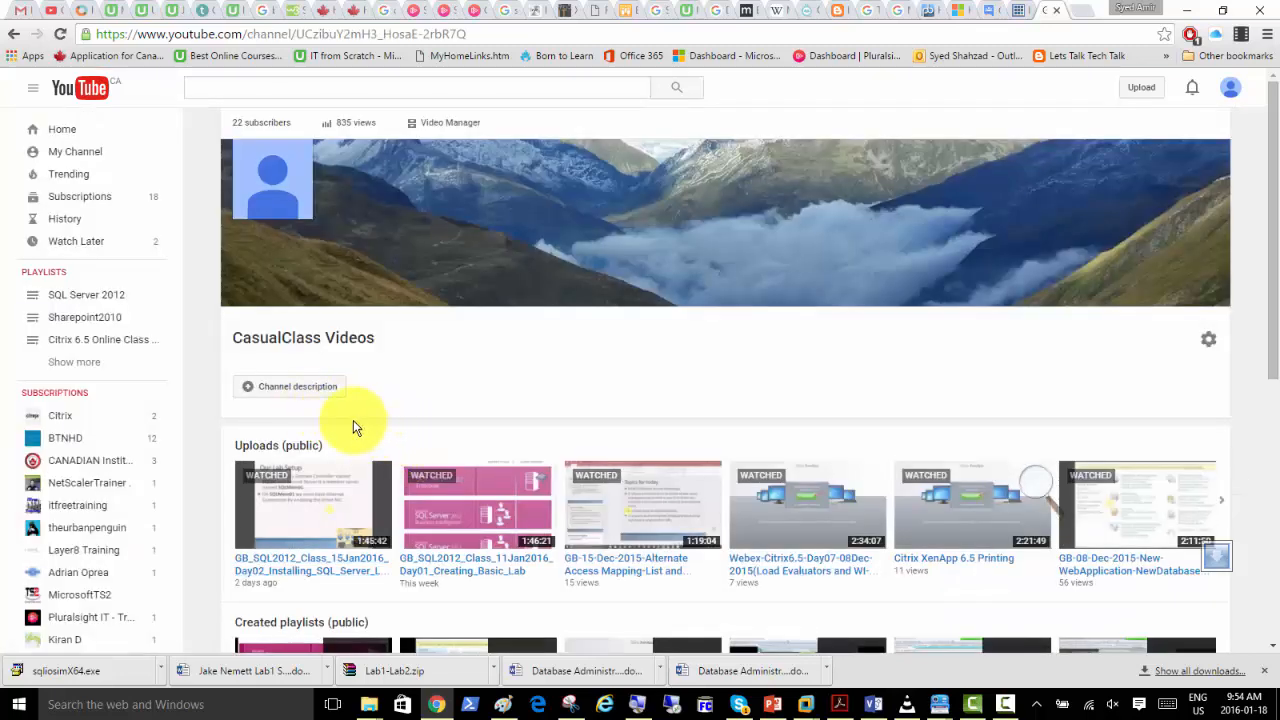
scroll(360, 402, down, 1)
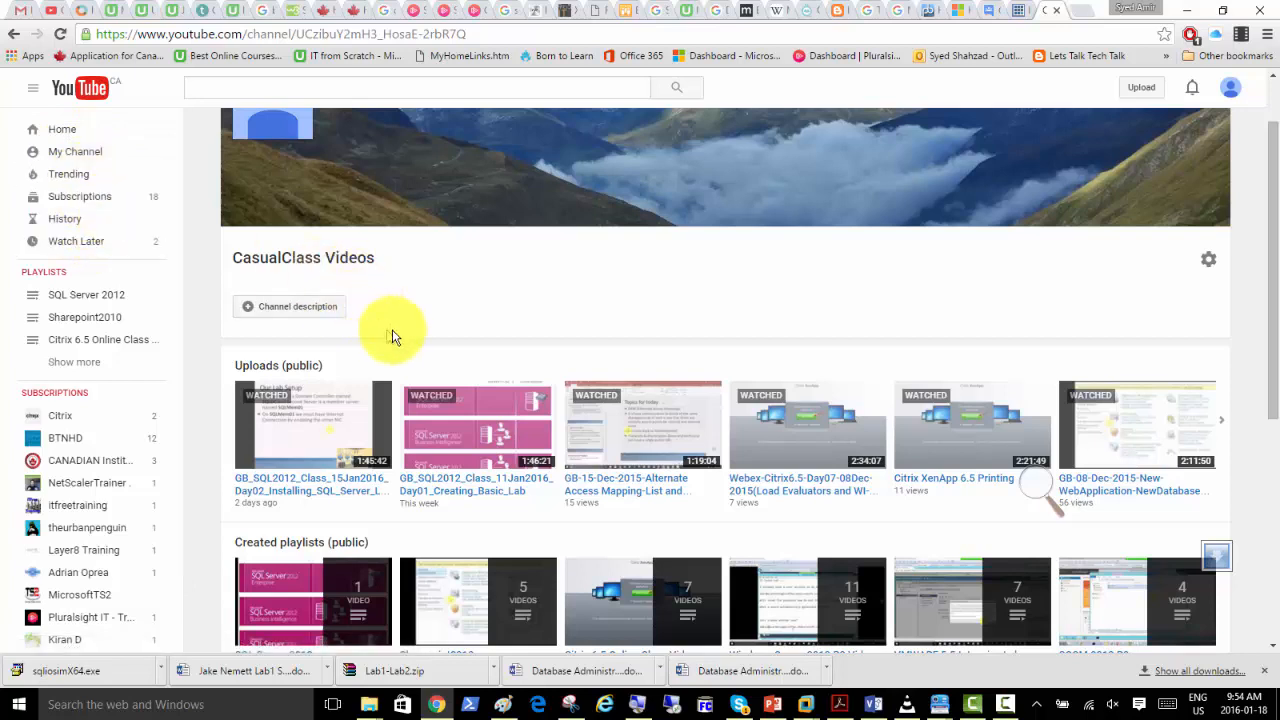
scroll(436, 328, down, 1)
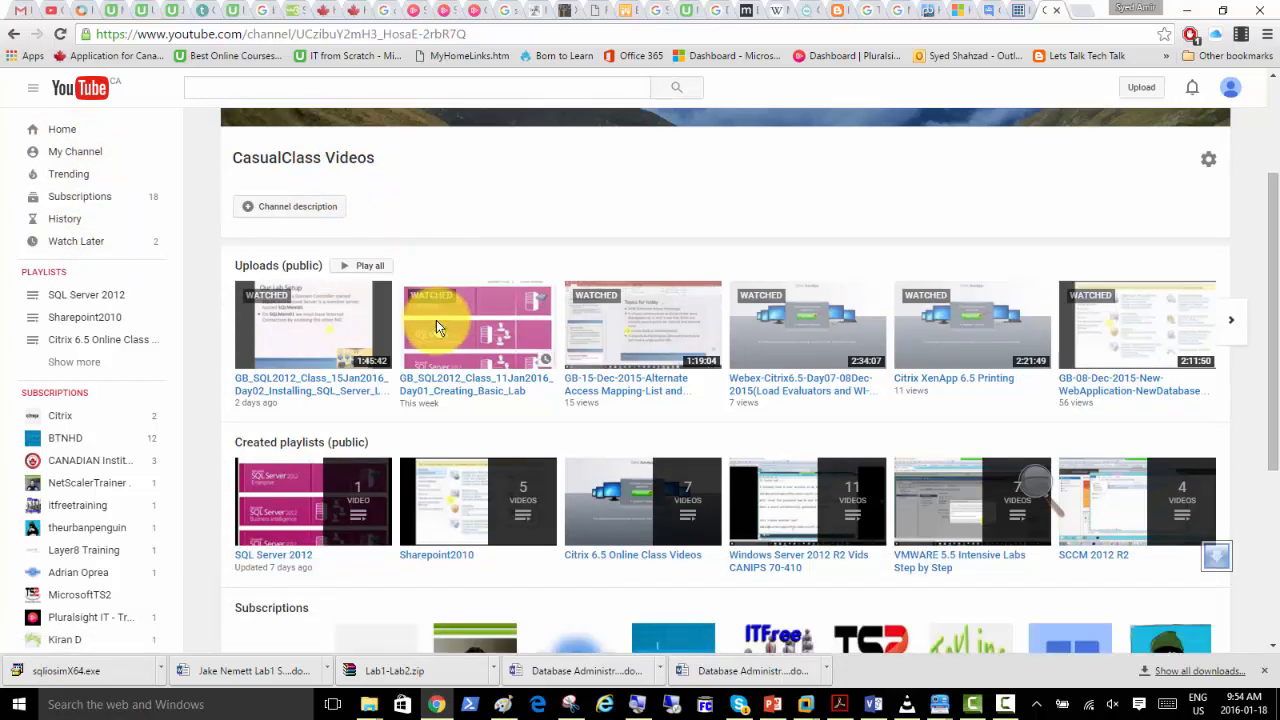
Open the GB_SQL2012_Class_15Jan2016_Day02 video and copy its web address.
click(316, 319)
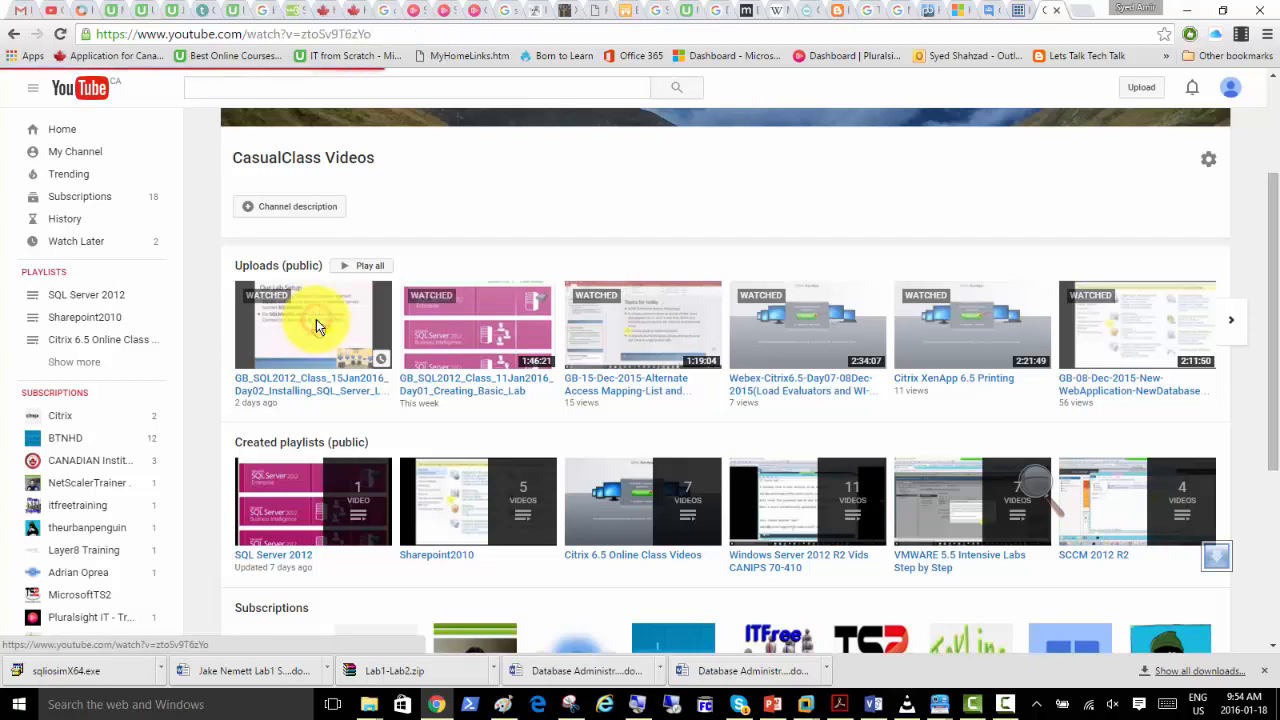
click(405, 34)
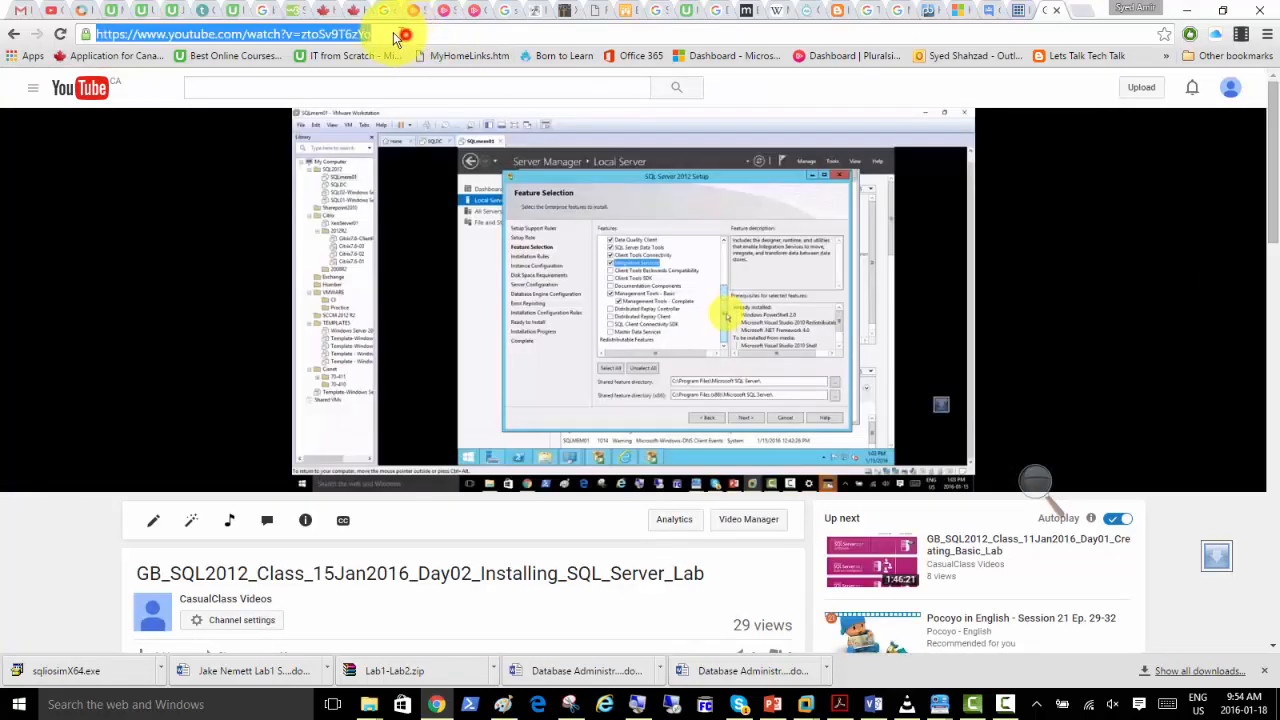
right_click(350, 33)
click(371, 88)
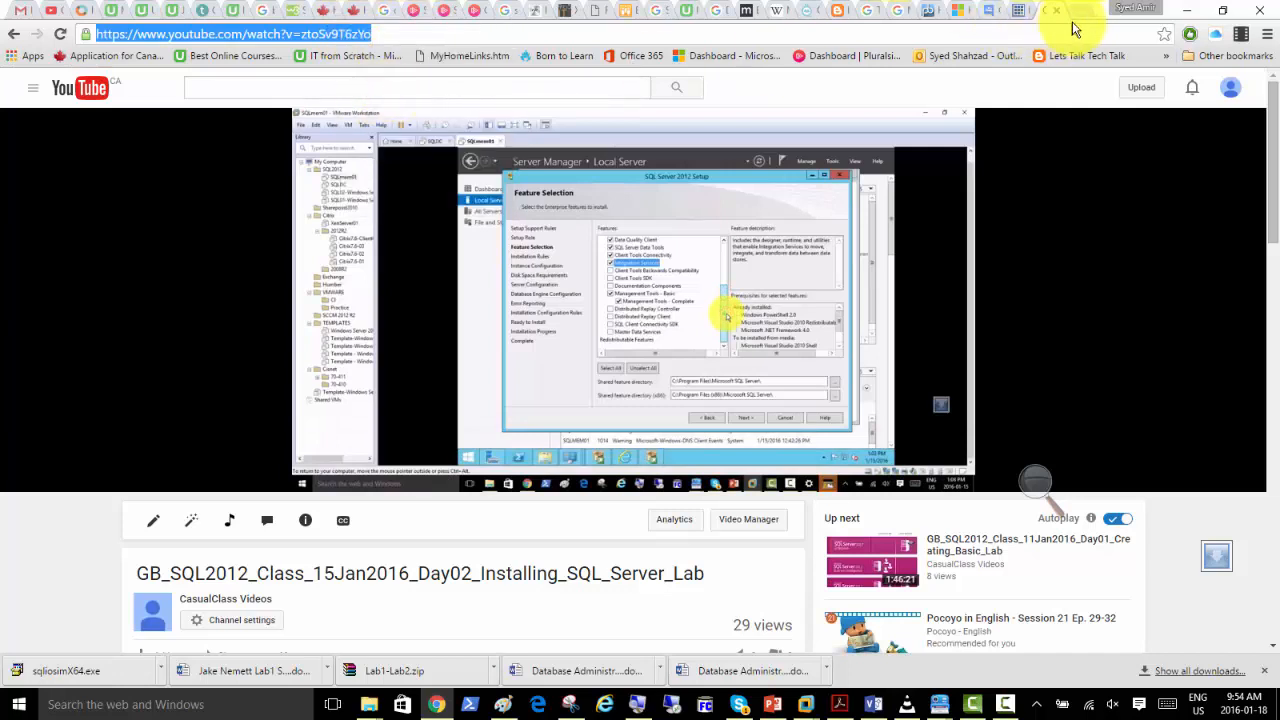
Start a new topic in the GB_SQLServer2012_Class_11Jan2016 group with the subject "Day02 Video uploaded to youtube :-)".
click(994, 10)
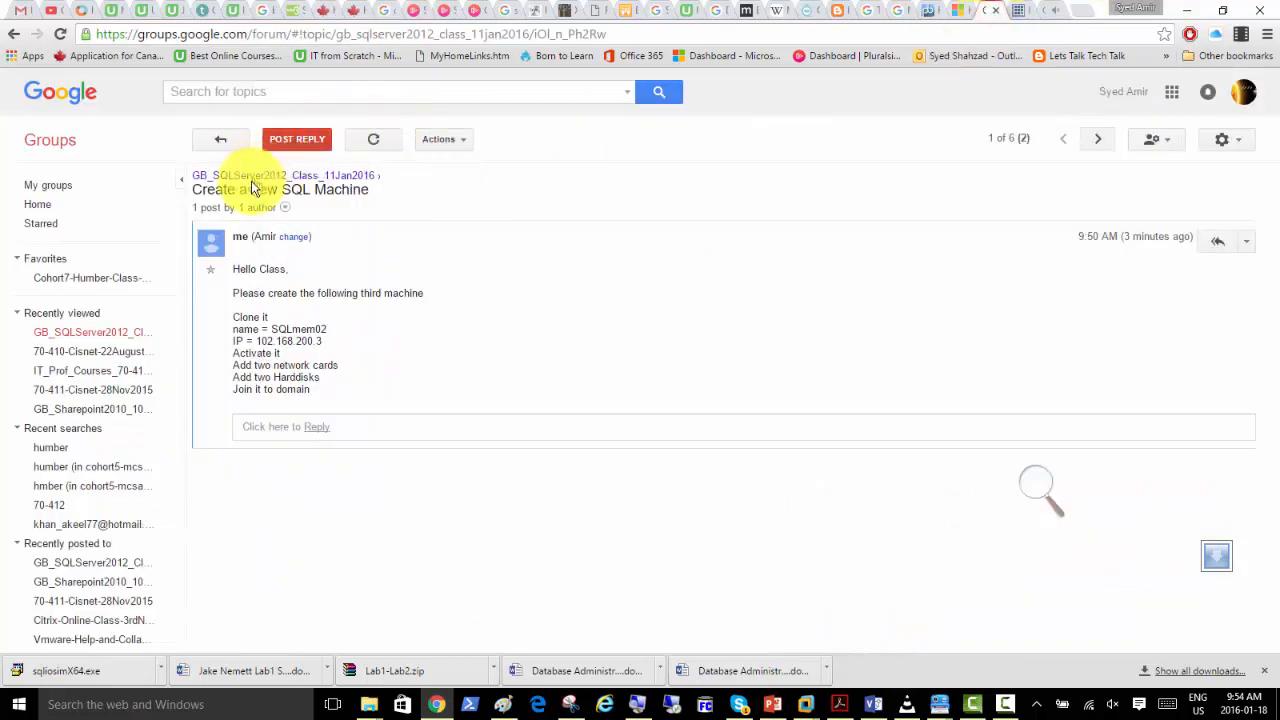
click(215, 145)
click(225, 140)
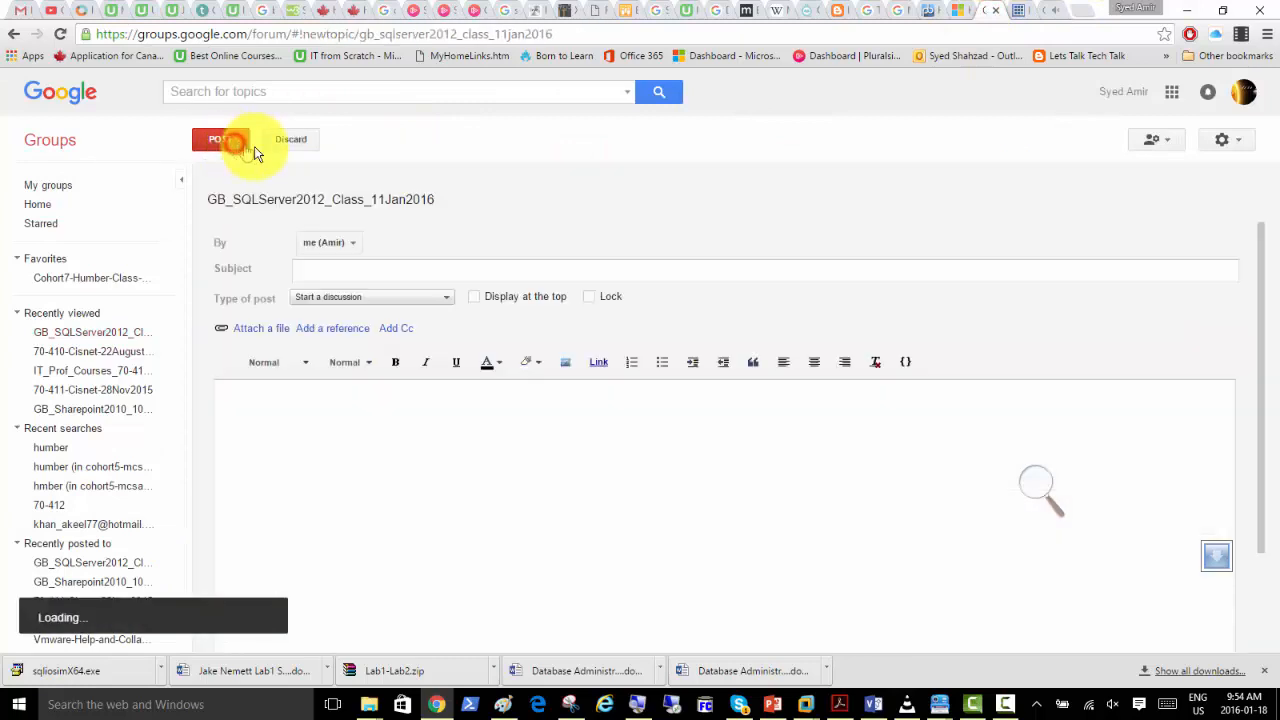
text(Day)
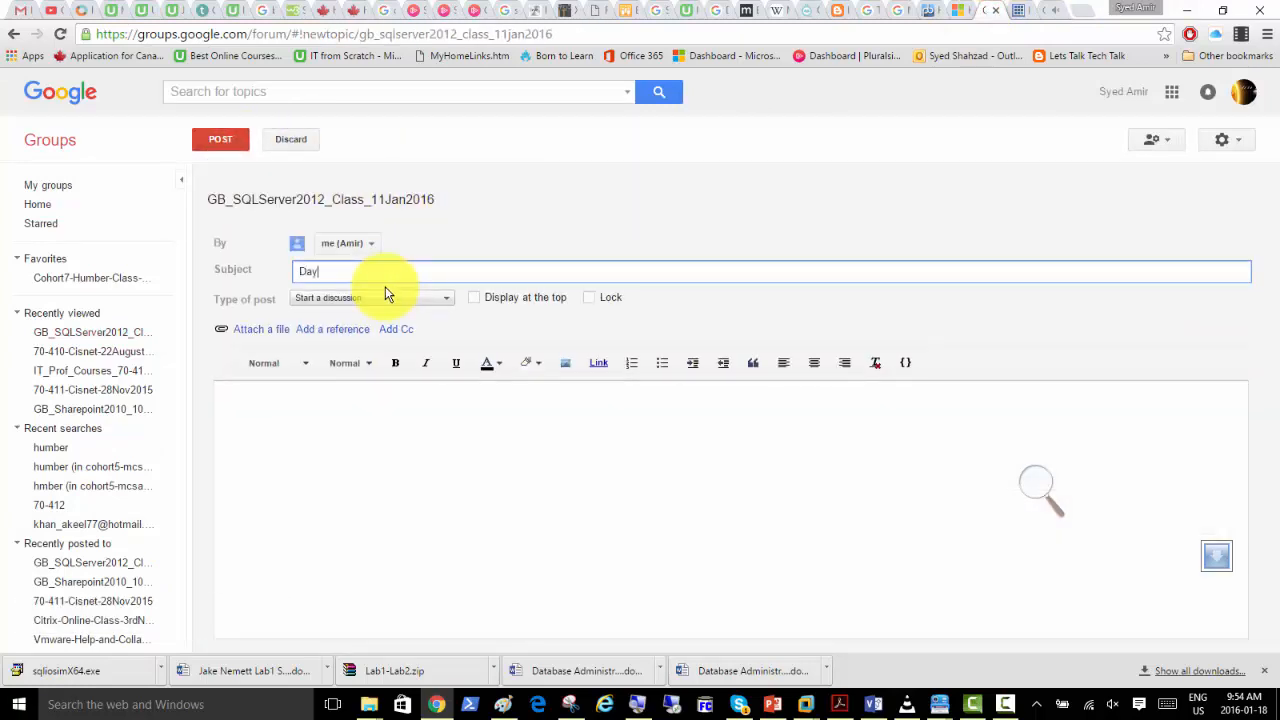
text(02 Video uploaded to youtube :-))
Paste the copied video address into the message body, apply link formatting to it and post the topic.
click(369, 432)
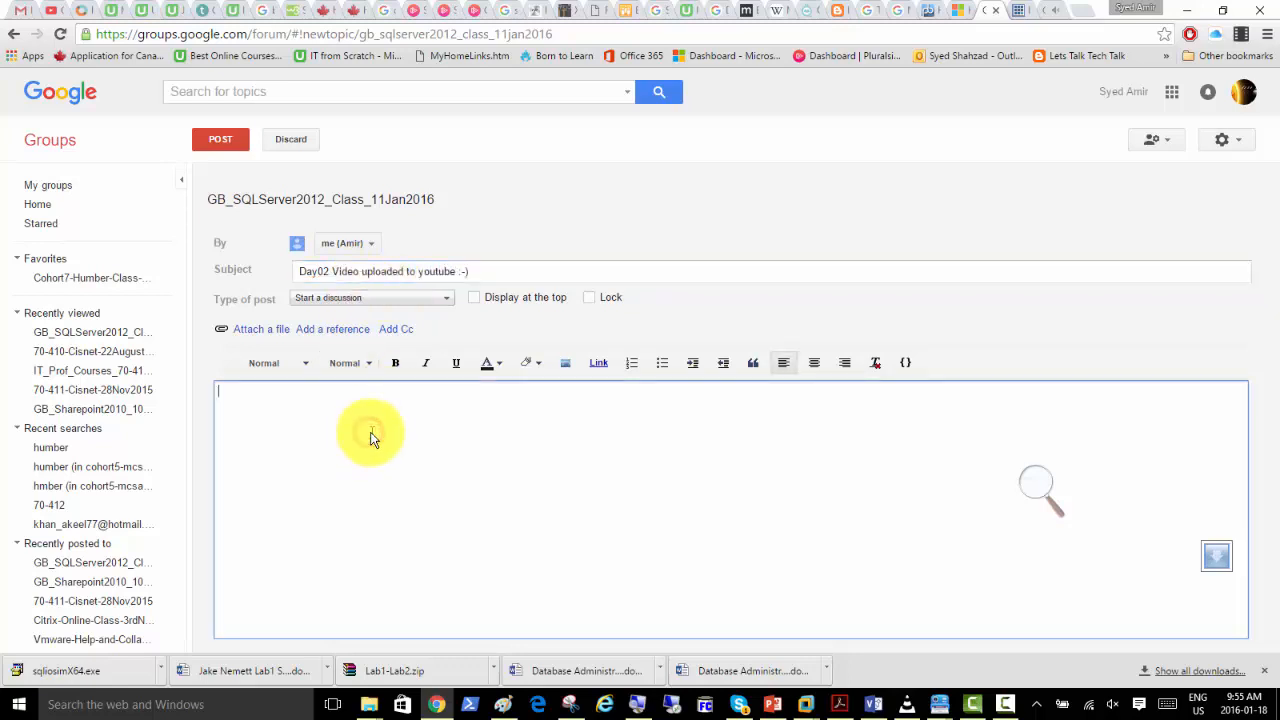
key(ctrl+v)
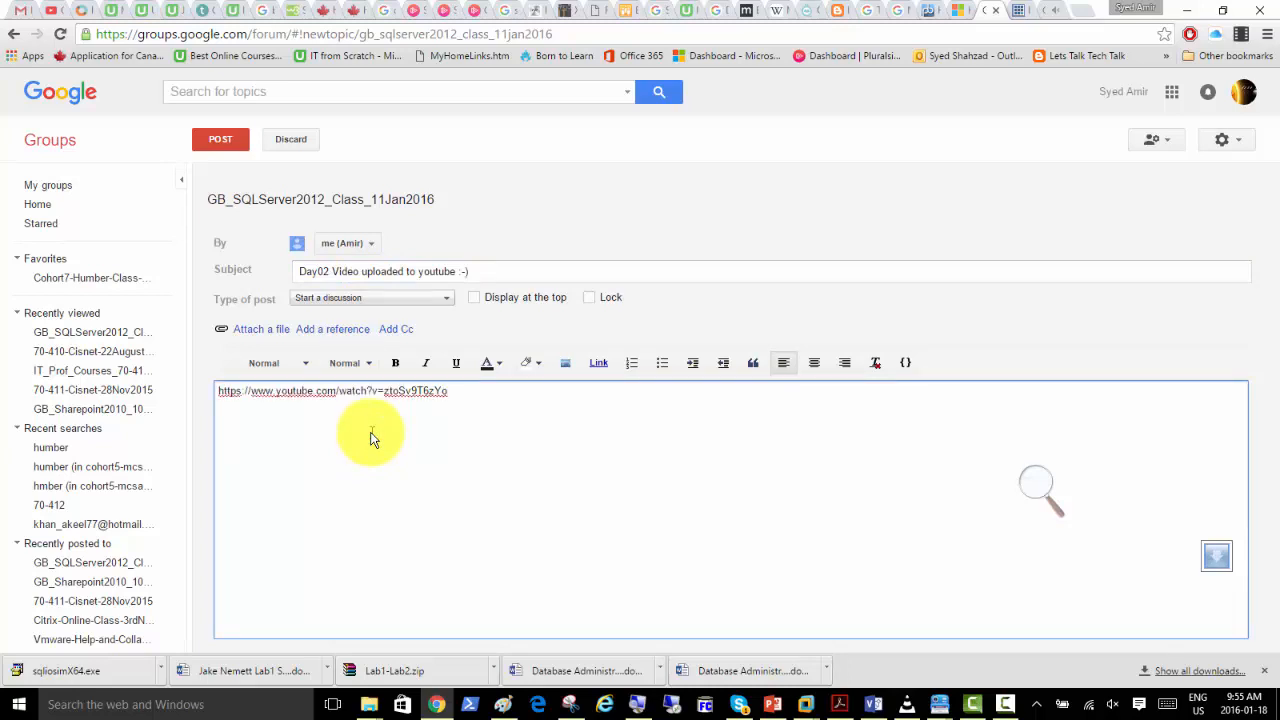
key(ctrl+a)
click(601, 367)
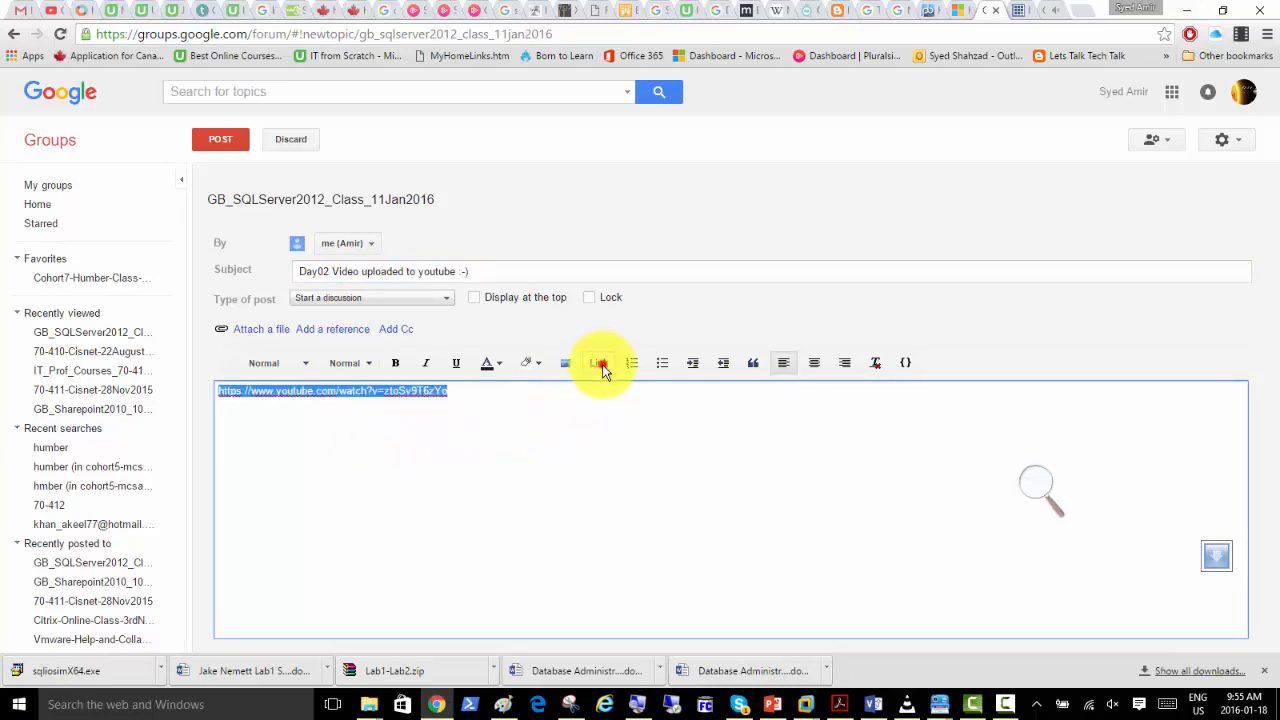
click(216, 143)
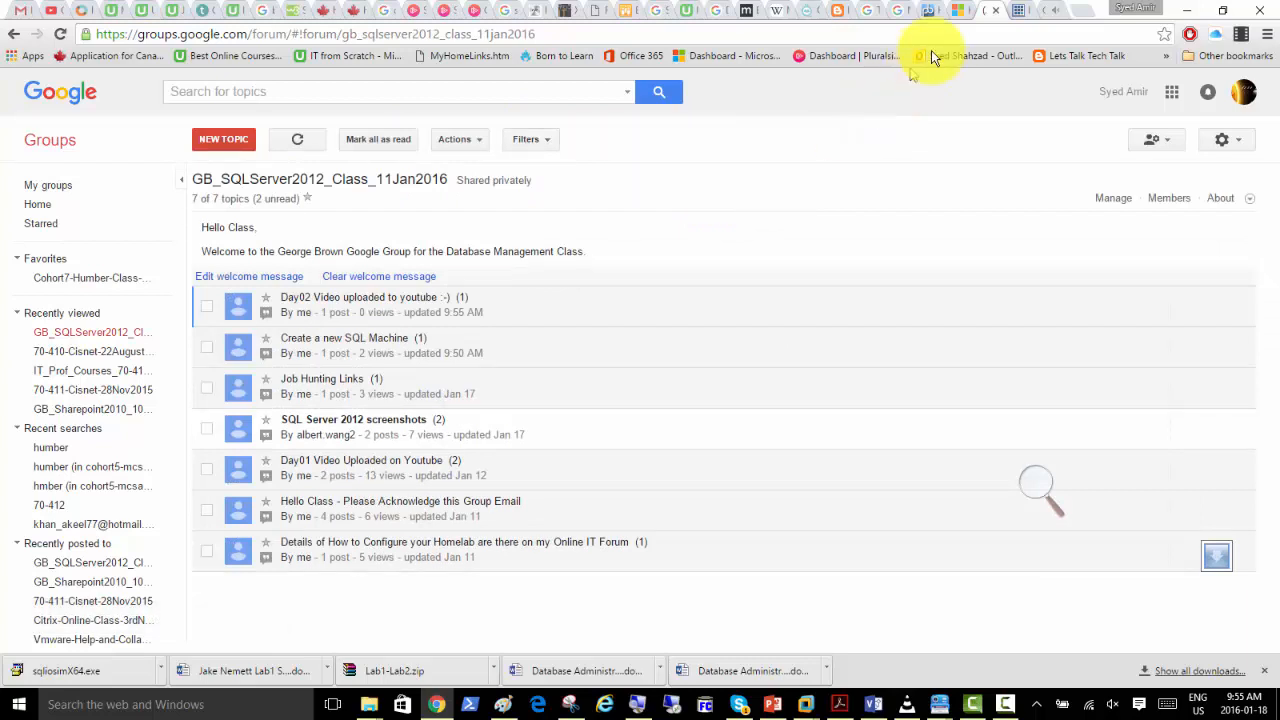
Return to YouTube, go to the channel's Video Manager and open the Day02 SQL Server class video for editing.
click(1049, 11)
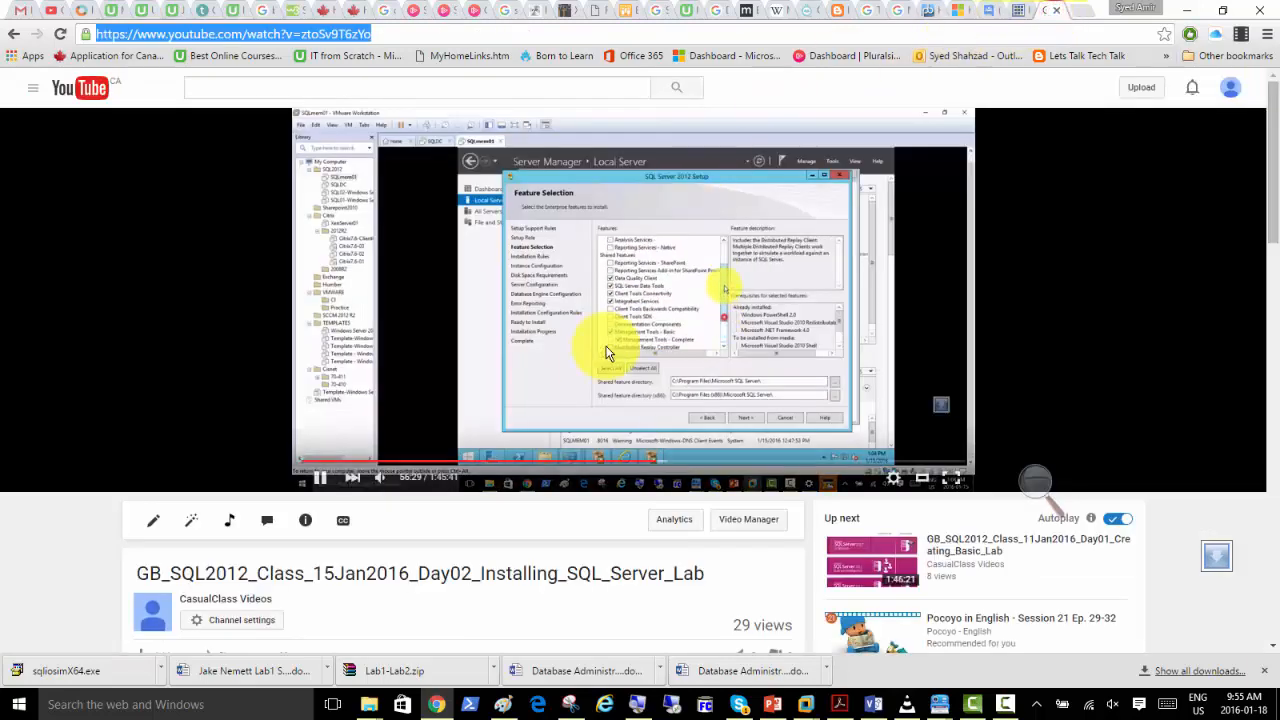
scroll(571, 369, down, 1)
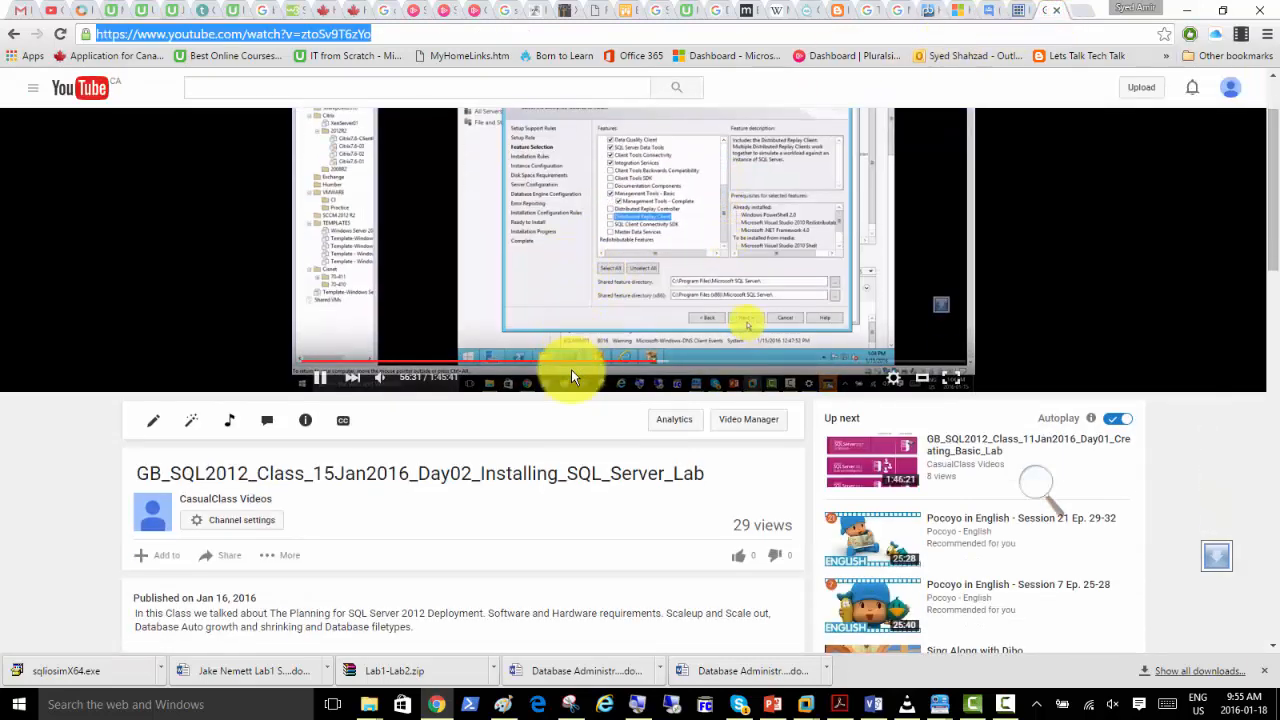
click(228, 524)
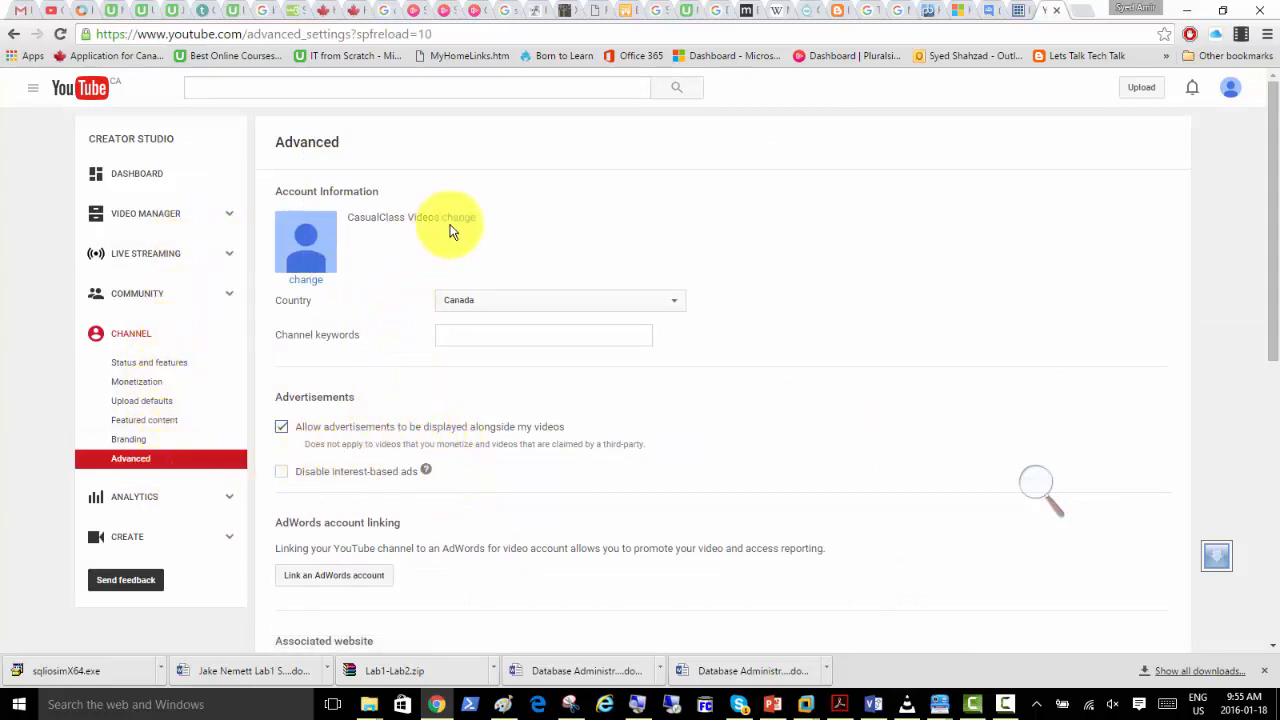
click(141, 216)
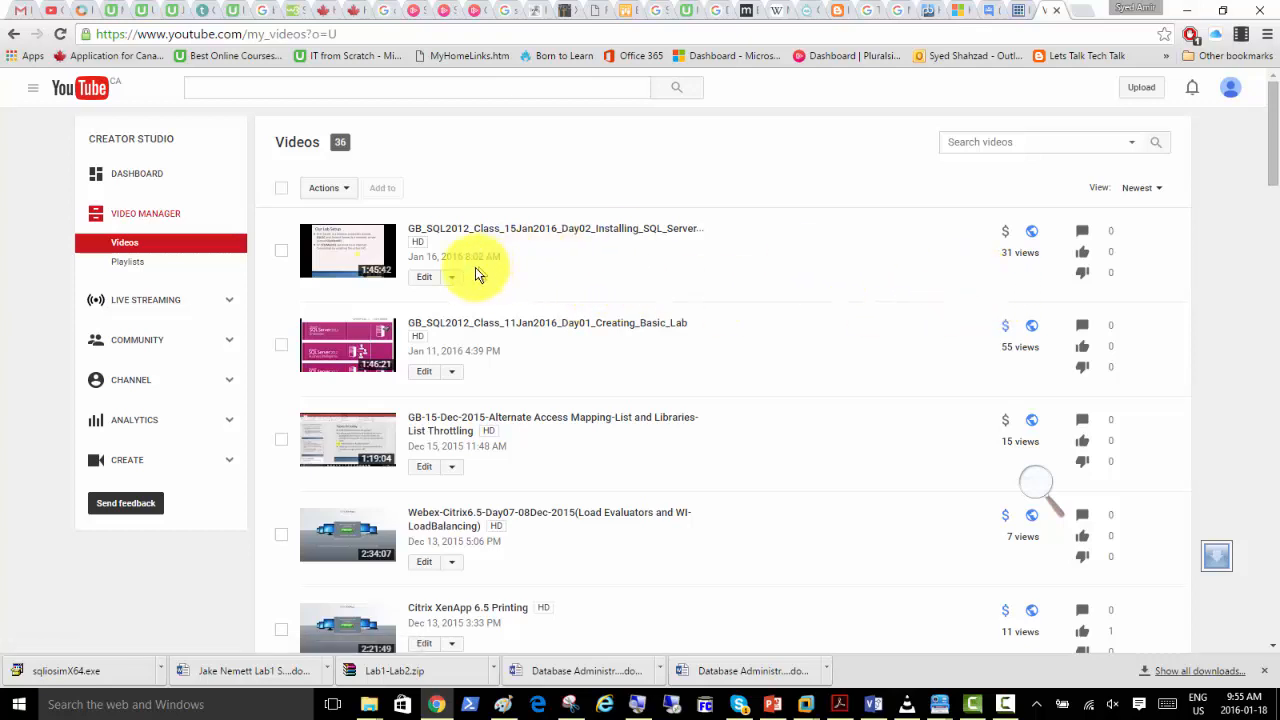
click(420, 281)
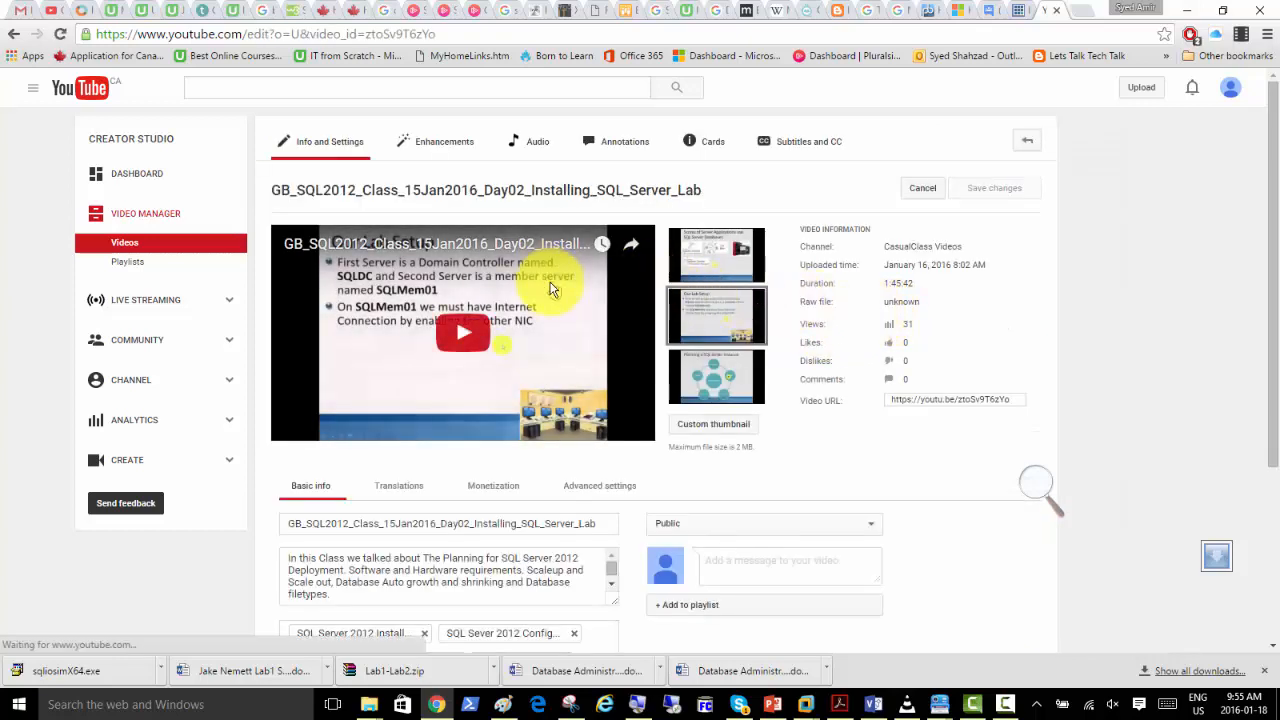
click(1008, 706)
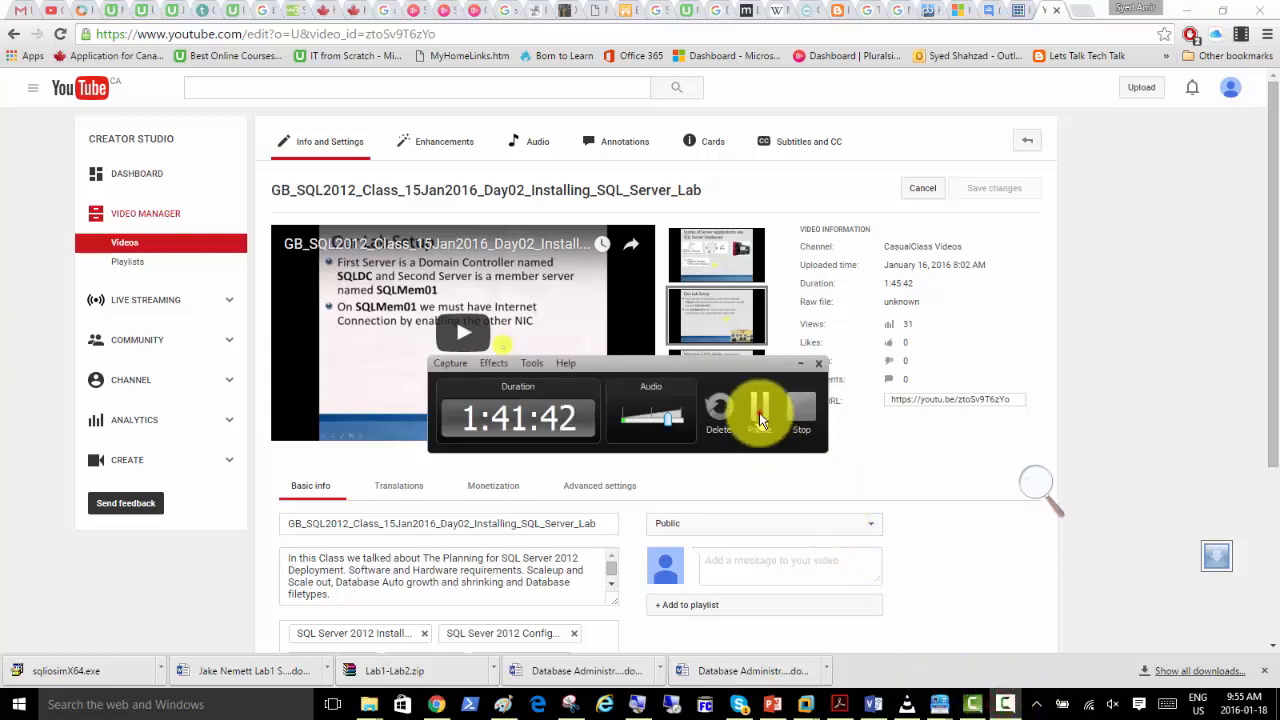
click(760, 409)
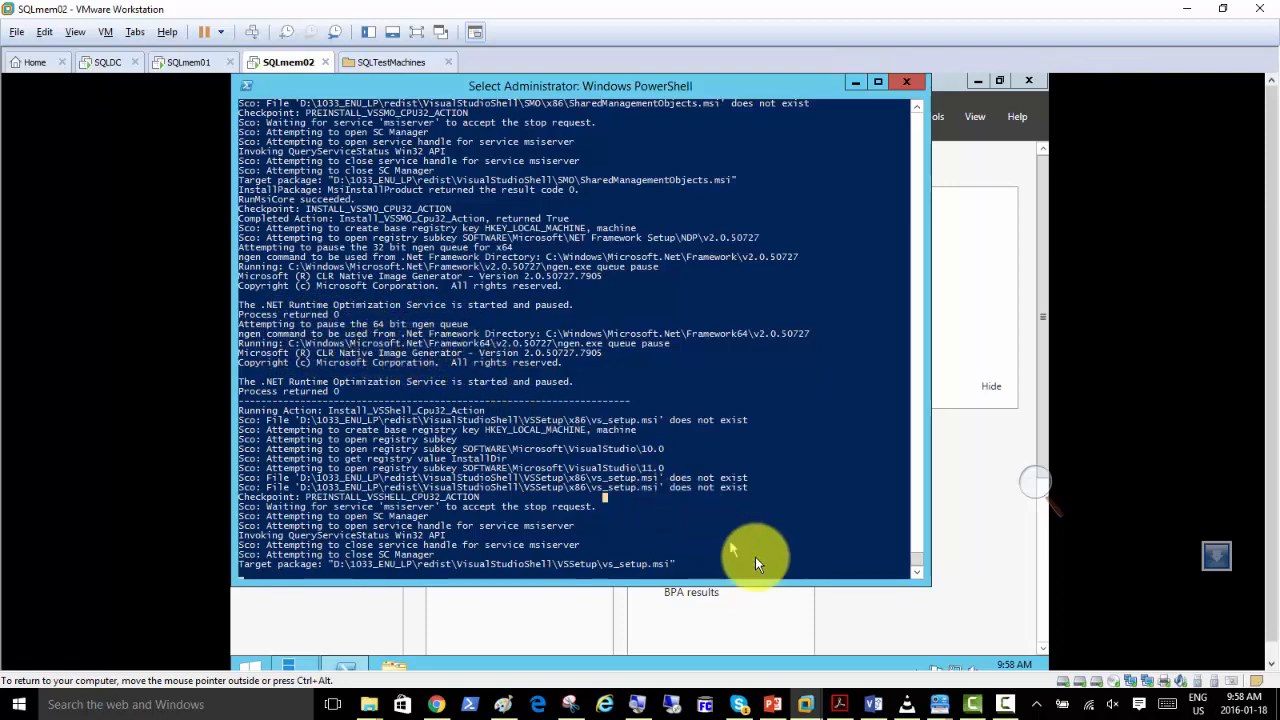
click(1005, 700)
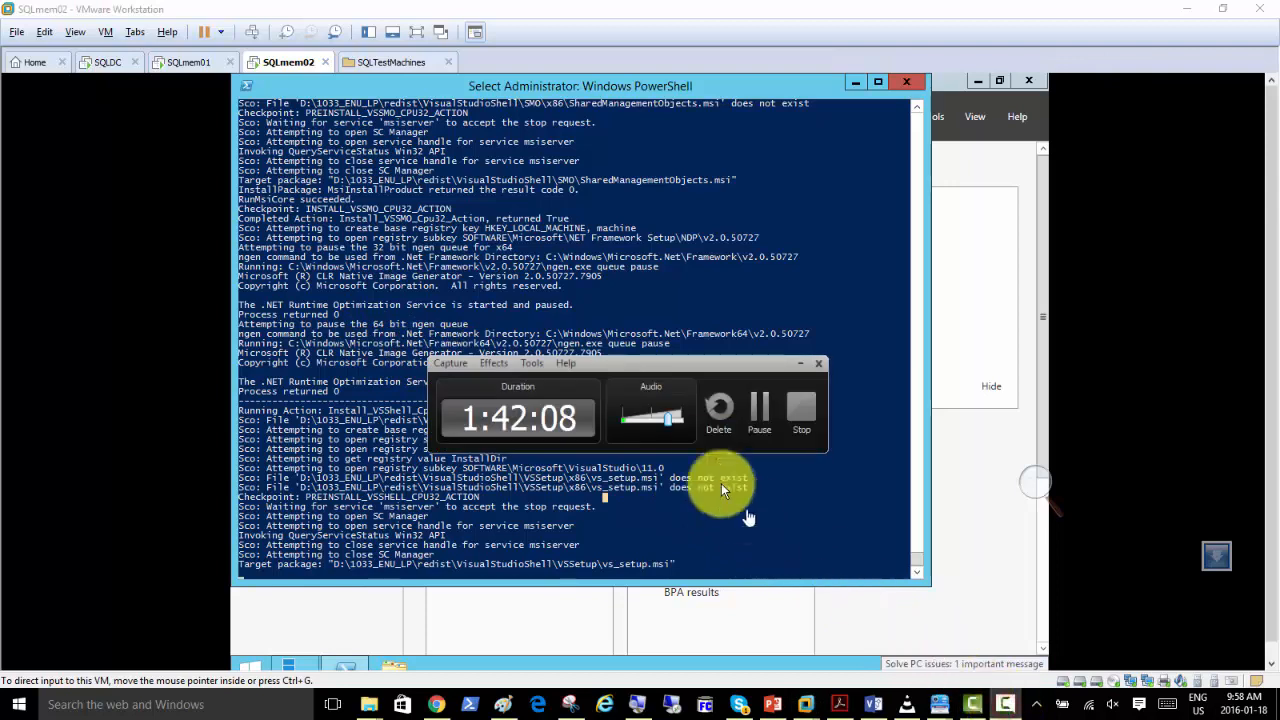
drag(665, 363, 893, 289)
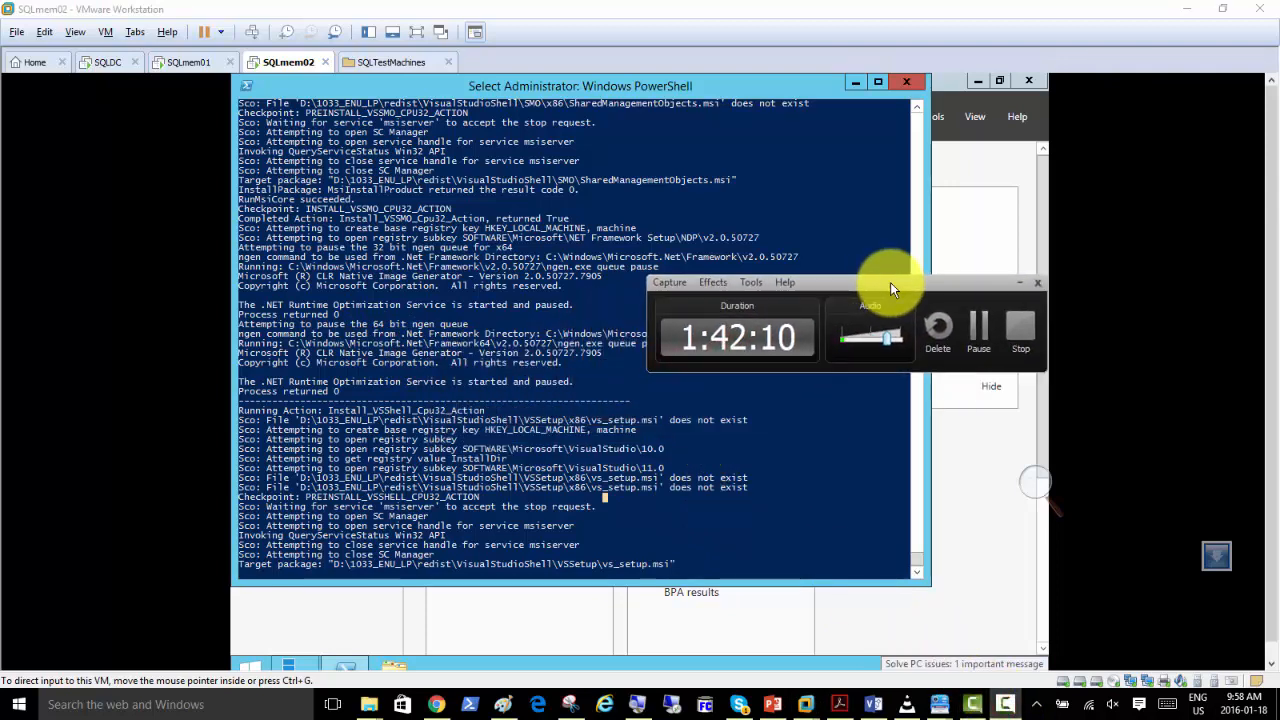
click(978, 331)
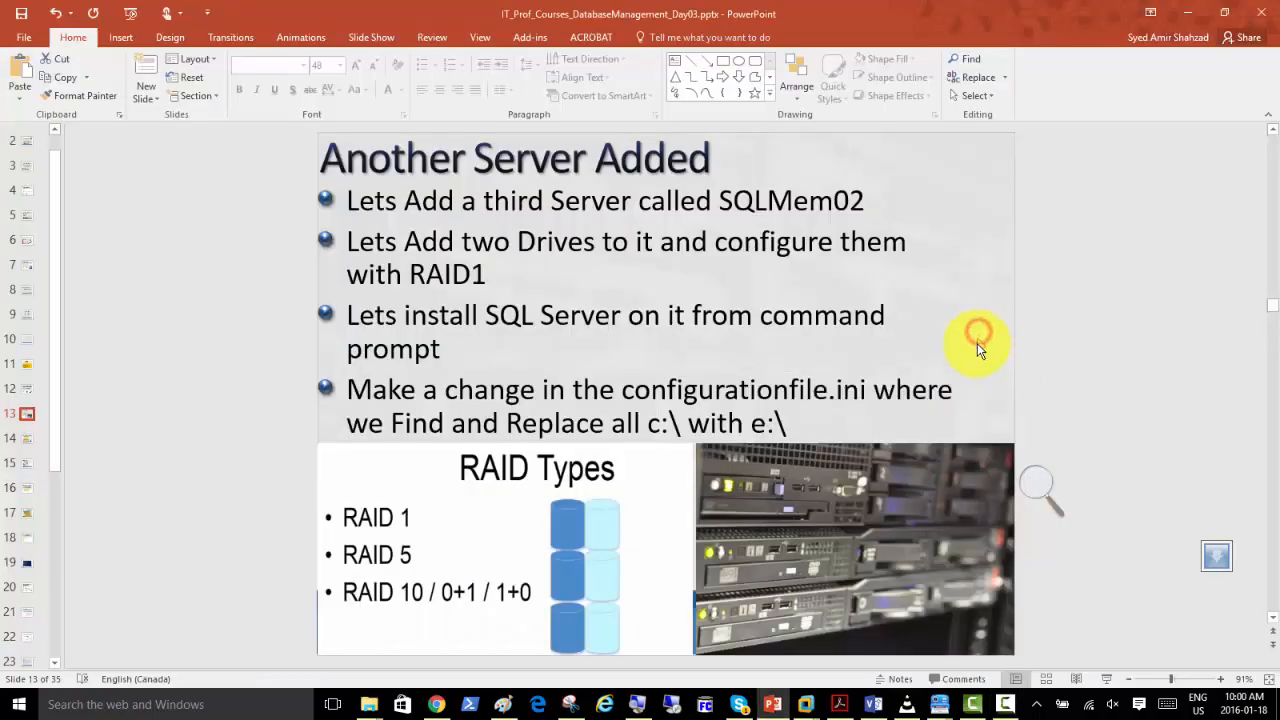
click(1006, 704)
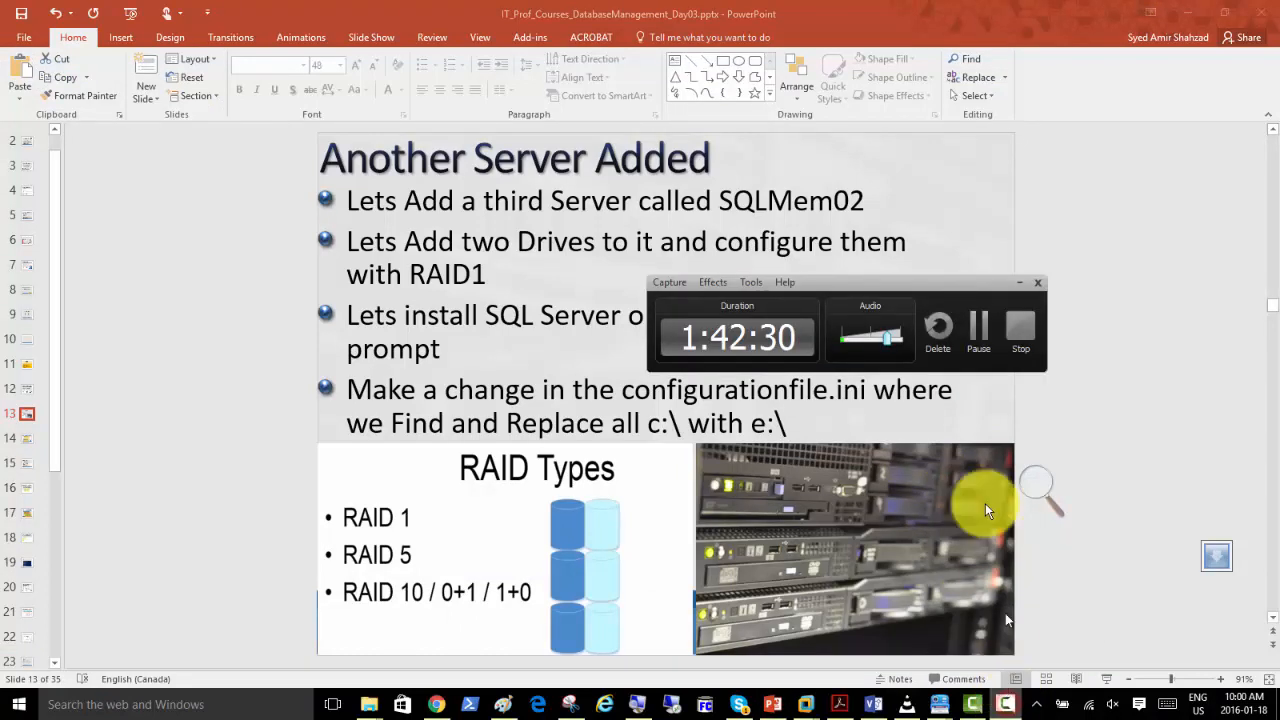
click(980, 325)
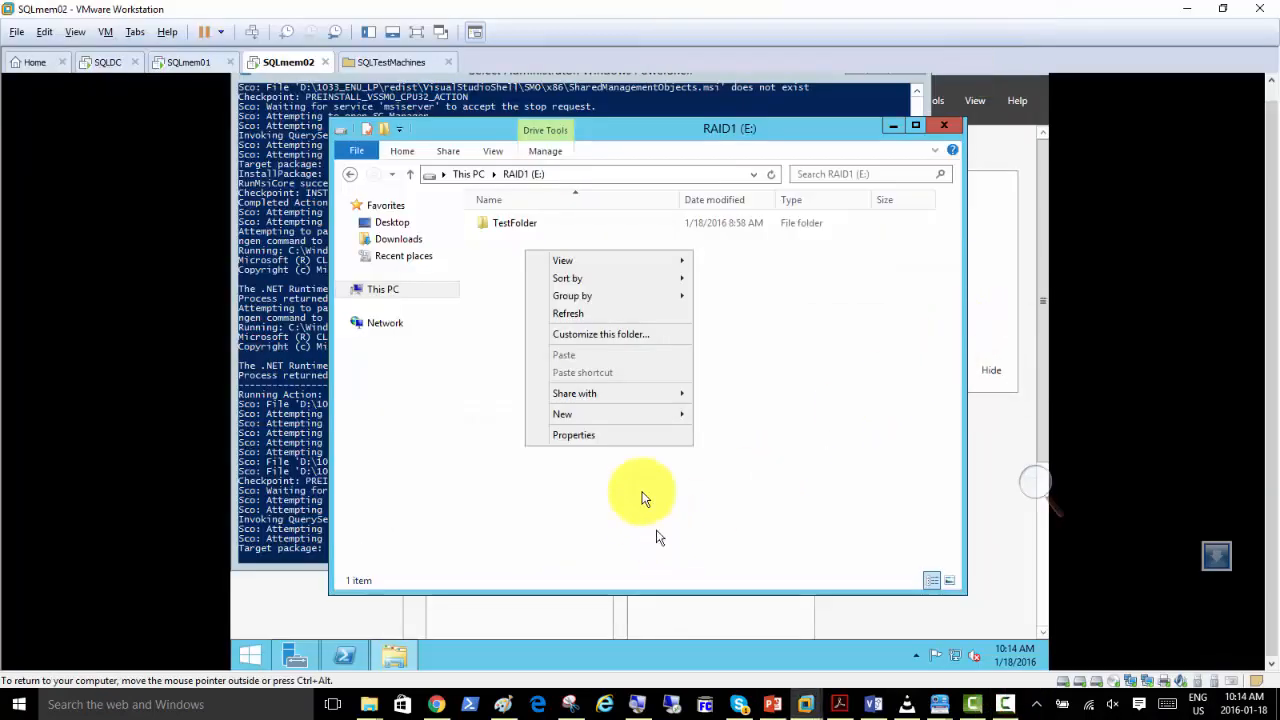
Check the contents of the RAID1 (E:) drive and the SQL Server installation output in PowerShell on SQLmem02.
click(501, 250)
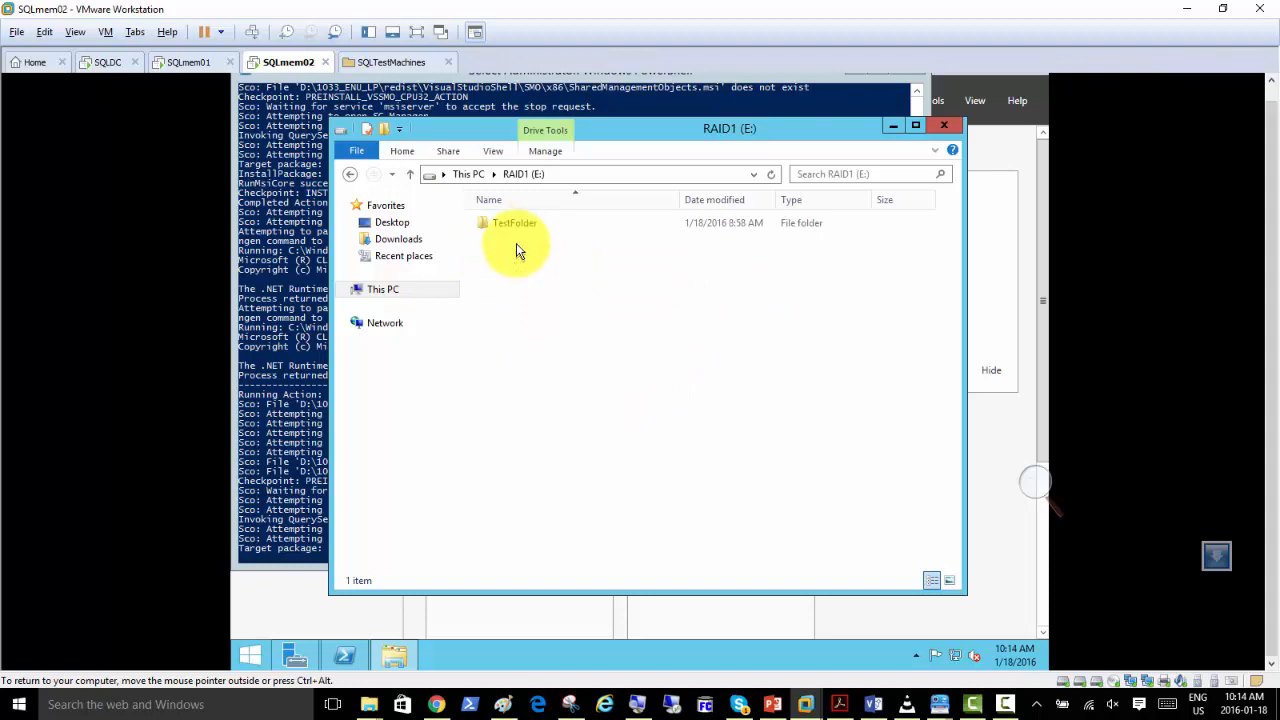
click(320, 432)
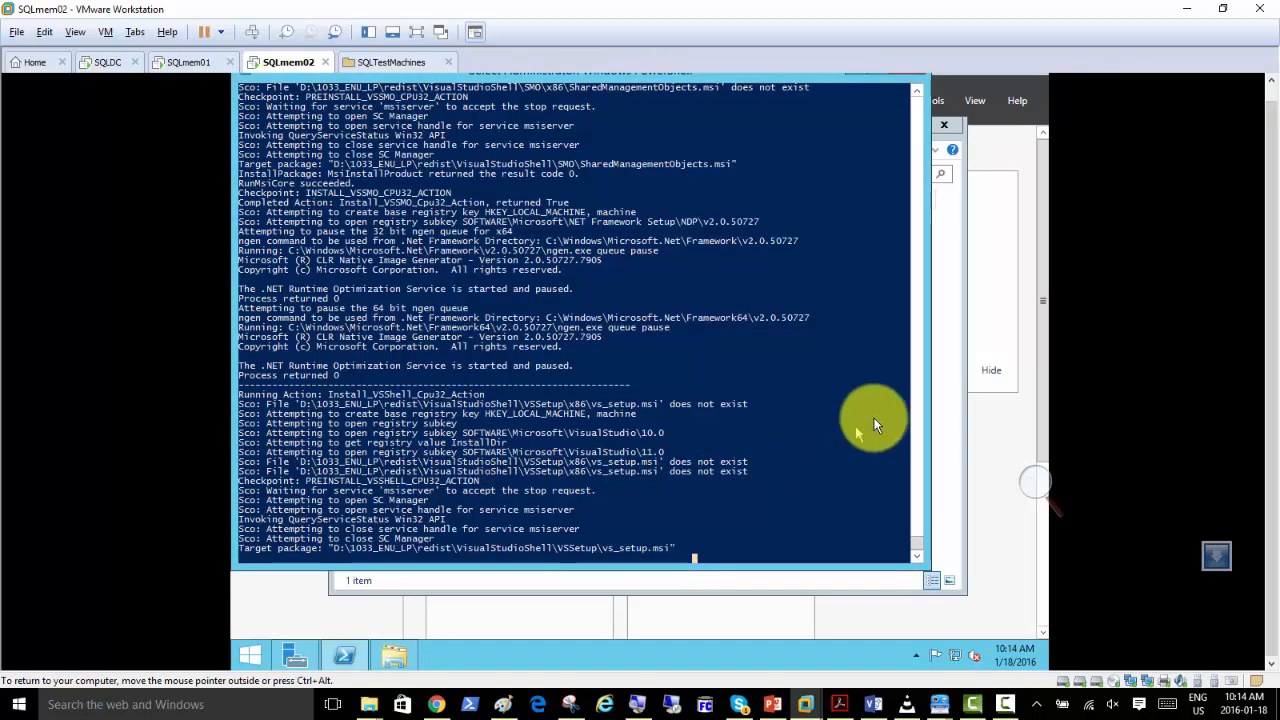
click(948, 320)
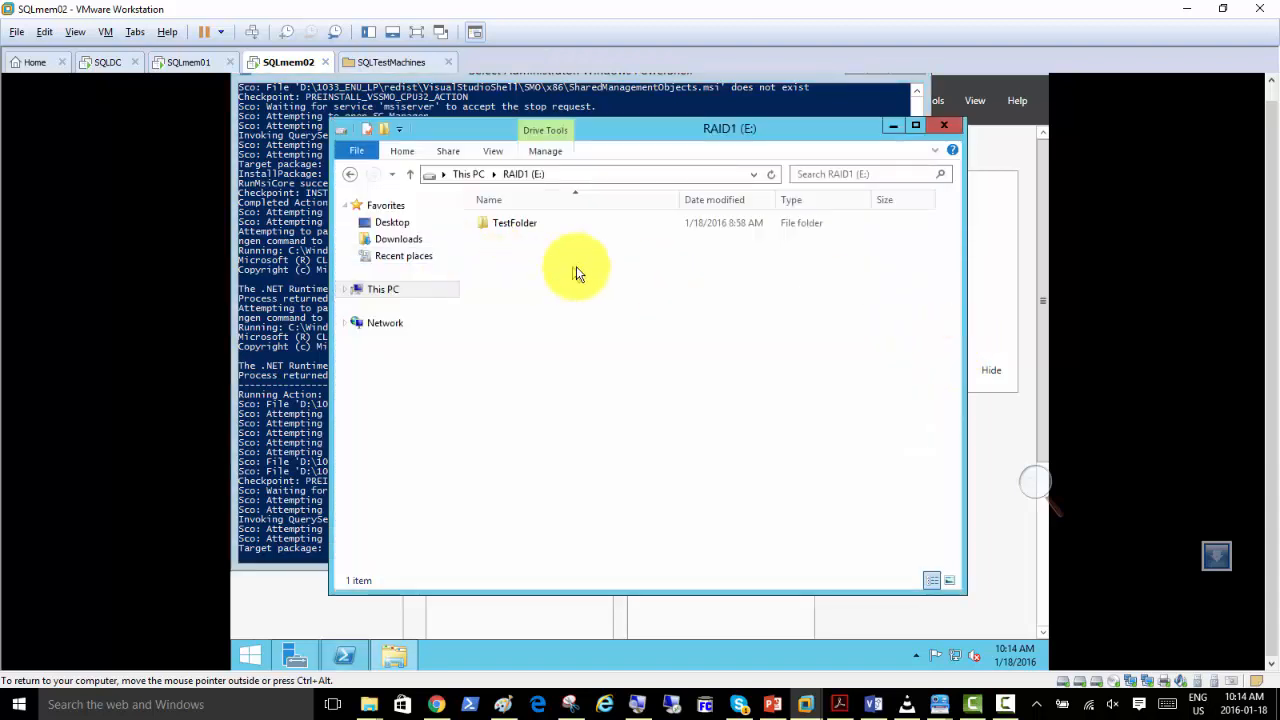
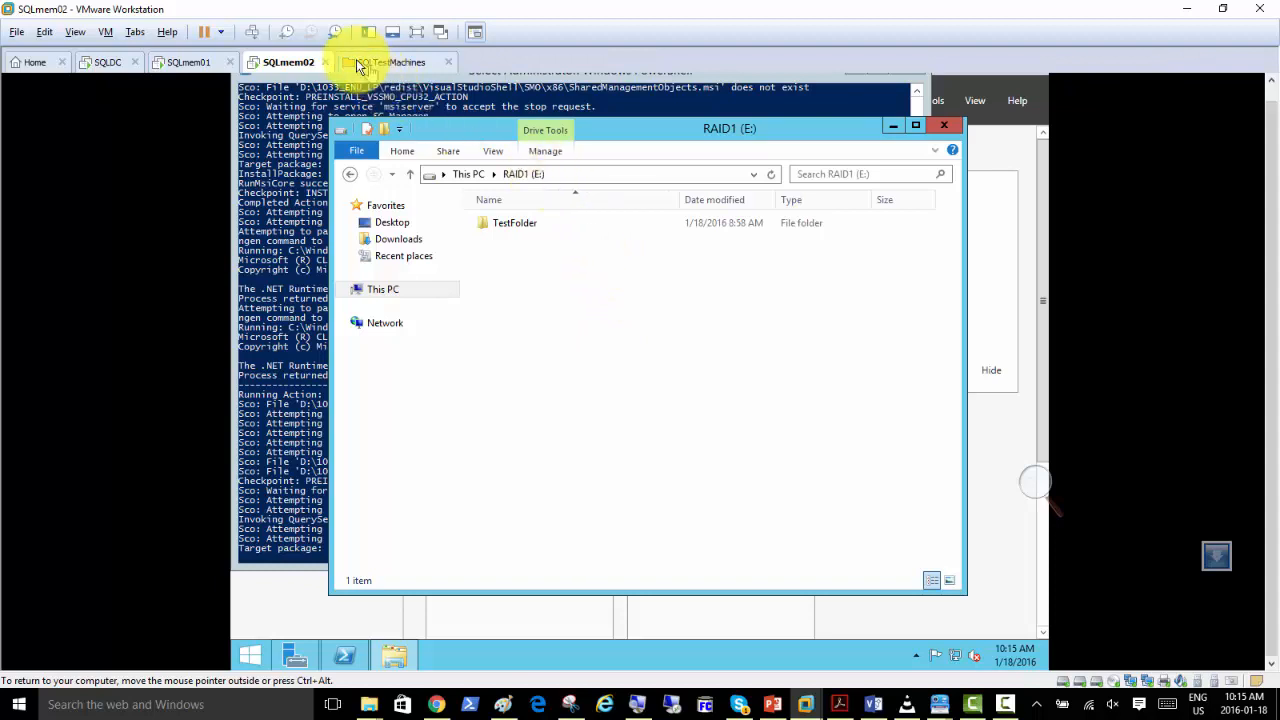
Review Hard Disk 2 and Hard Disk 3 in the SQLmem02 virtual machine settings, then close the settings without changes.
right_click(293, 63)
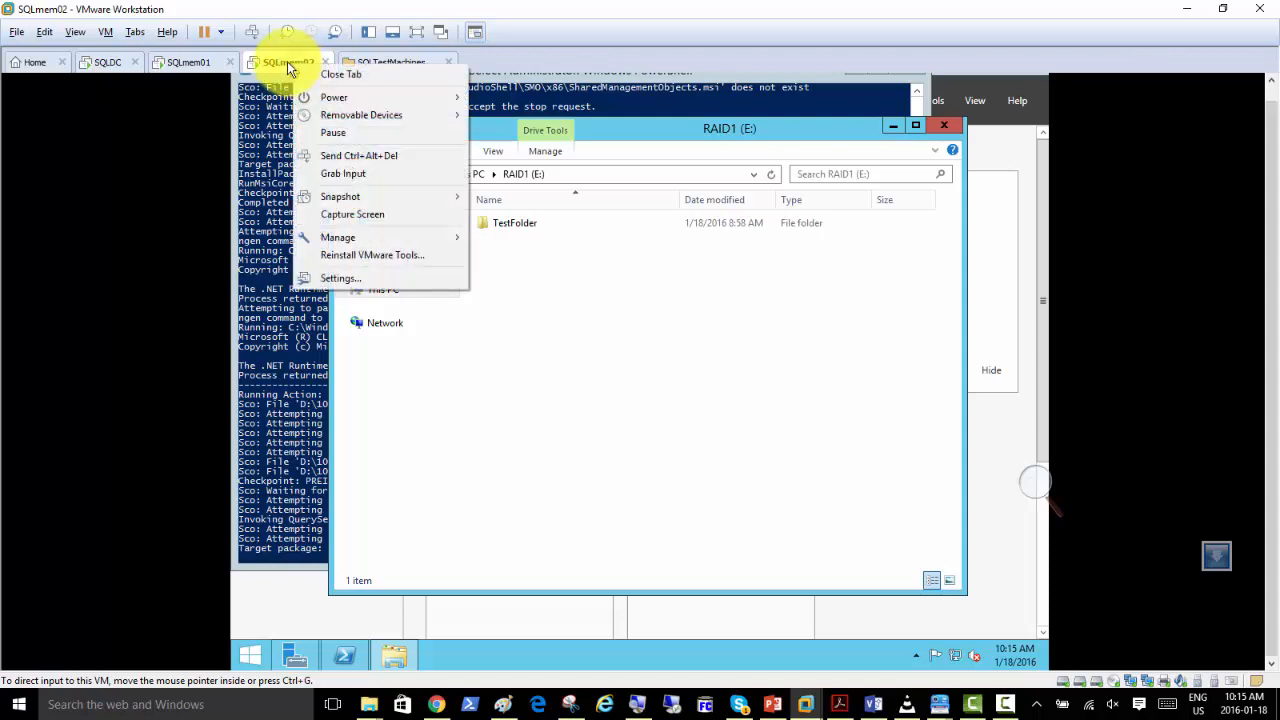
click(358, 281)
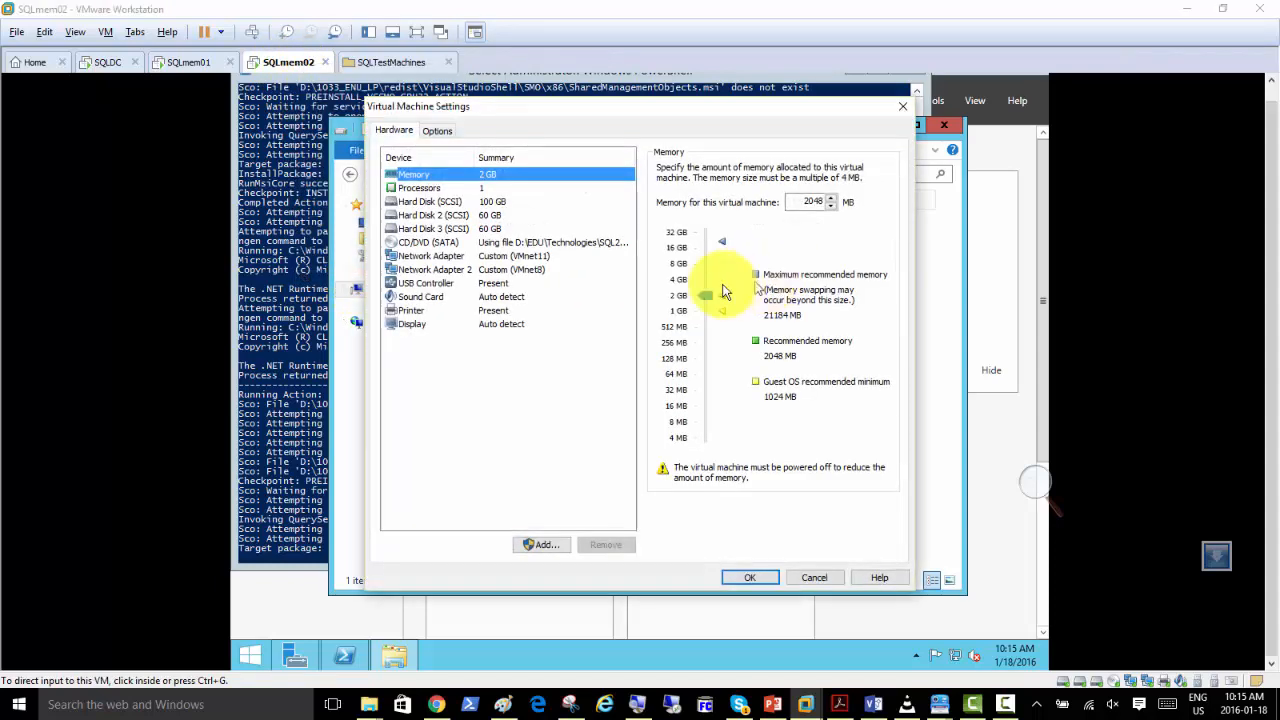
click(498, 230)
click(495, 216)
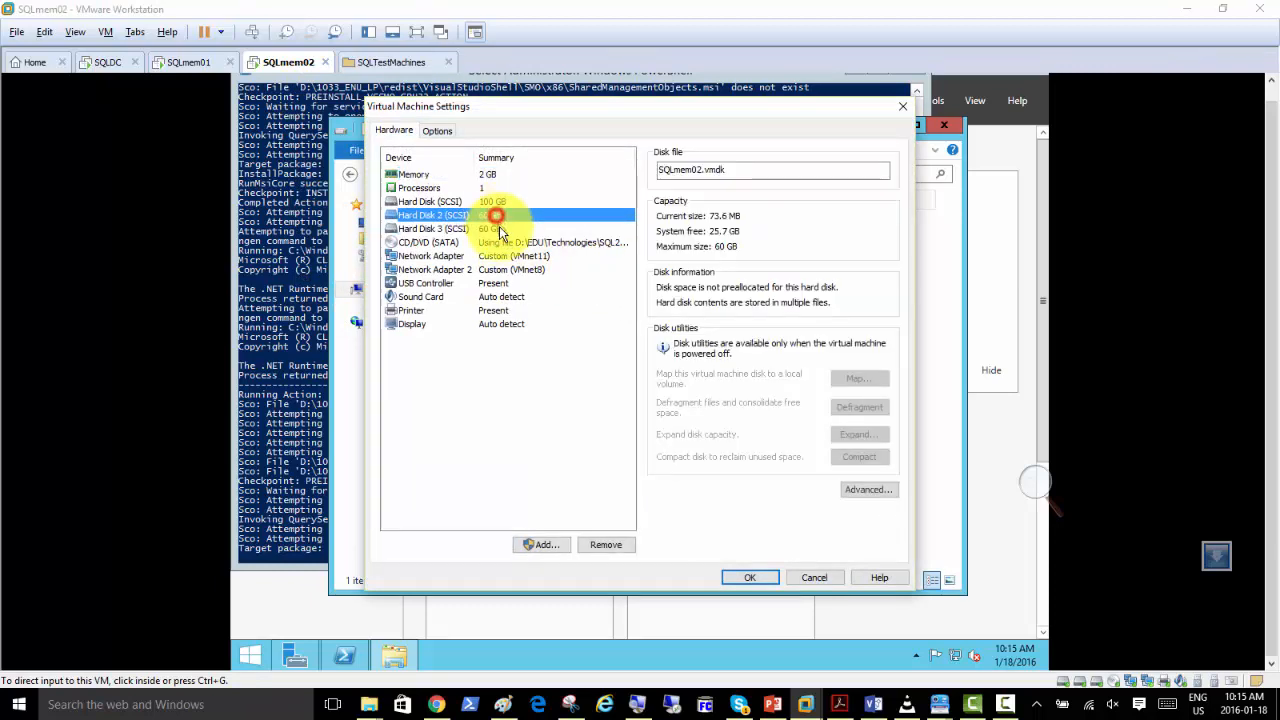
click(499, 229)
click(495, 216)
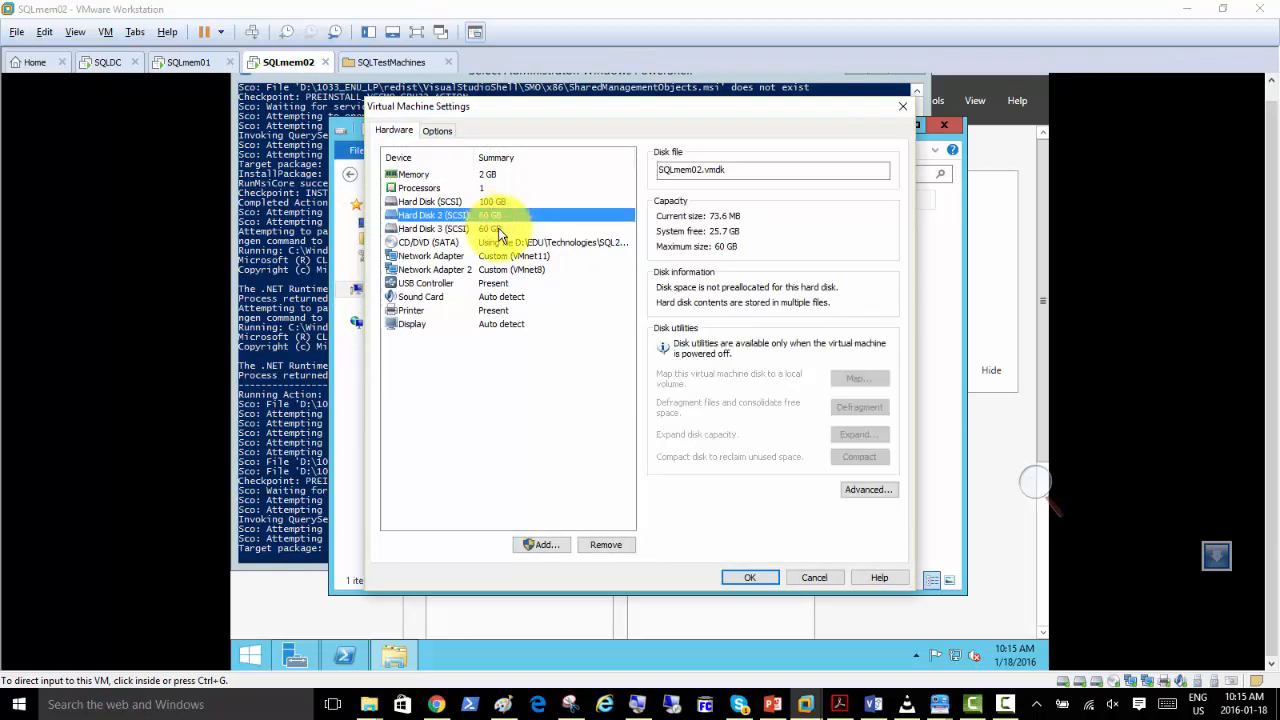
click(499, 229)
click(495, 216)
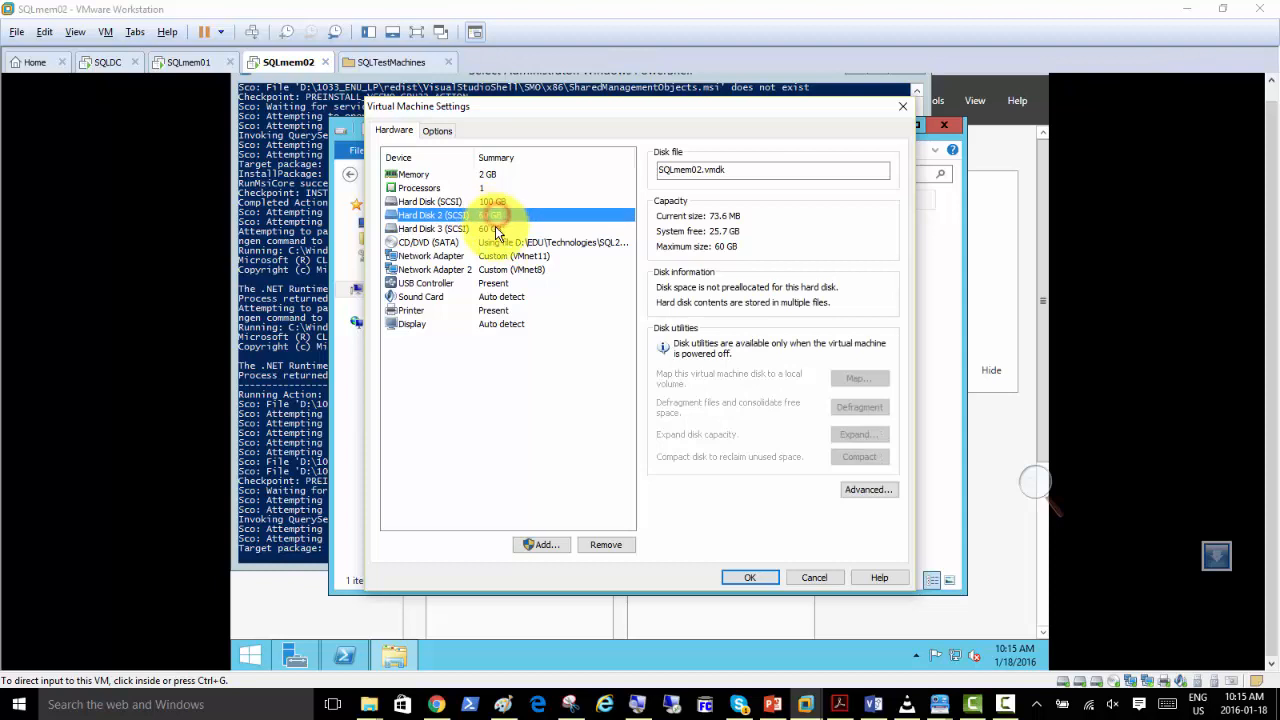
click(498, 229)
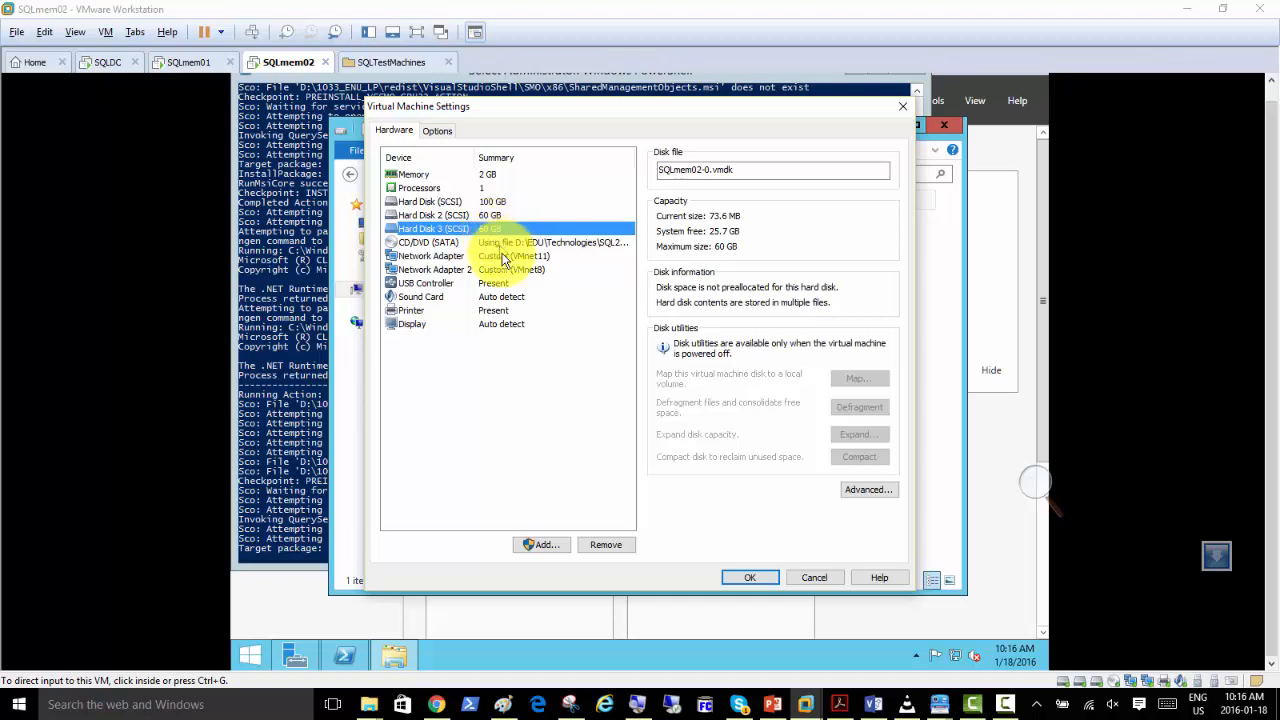
click(630, 549)
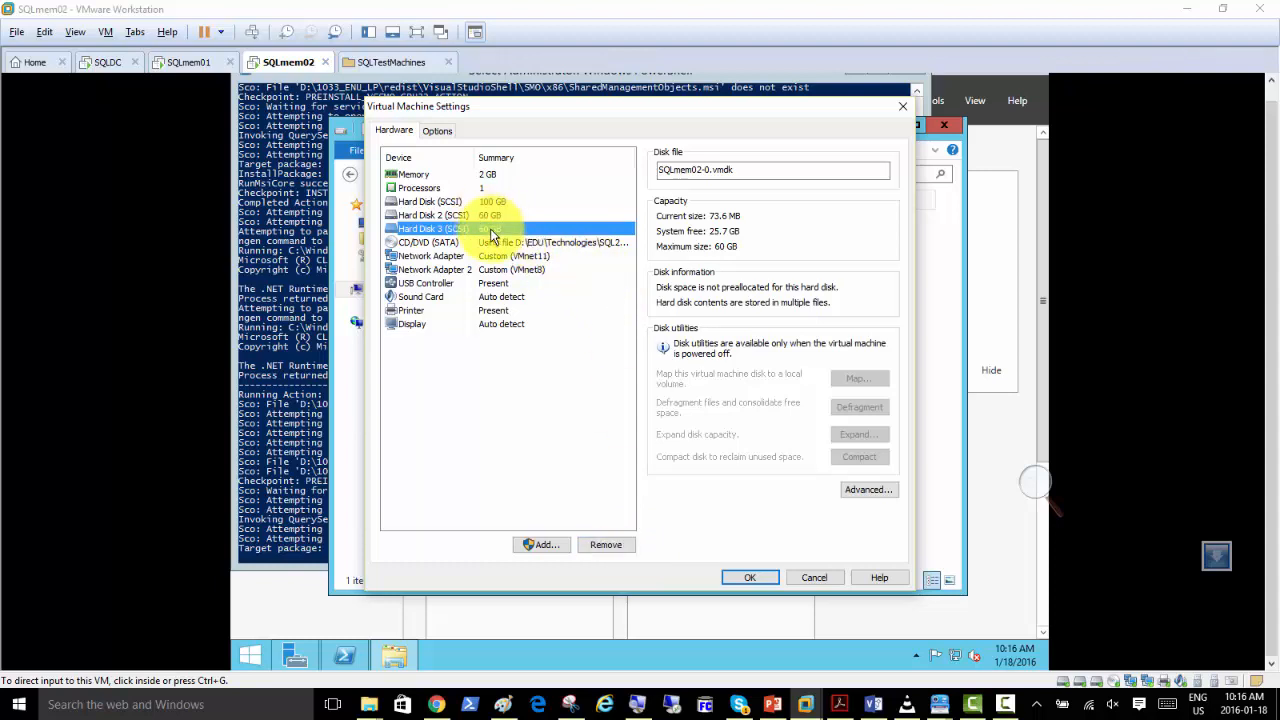
click(810, 580)
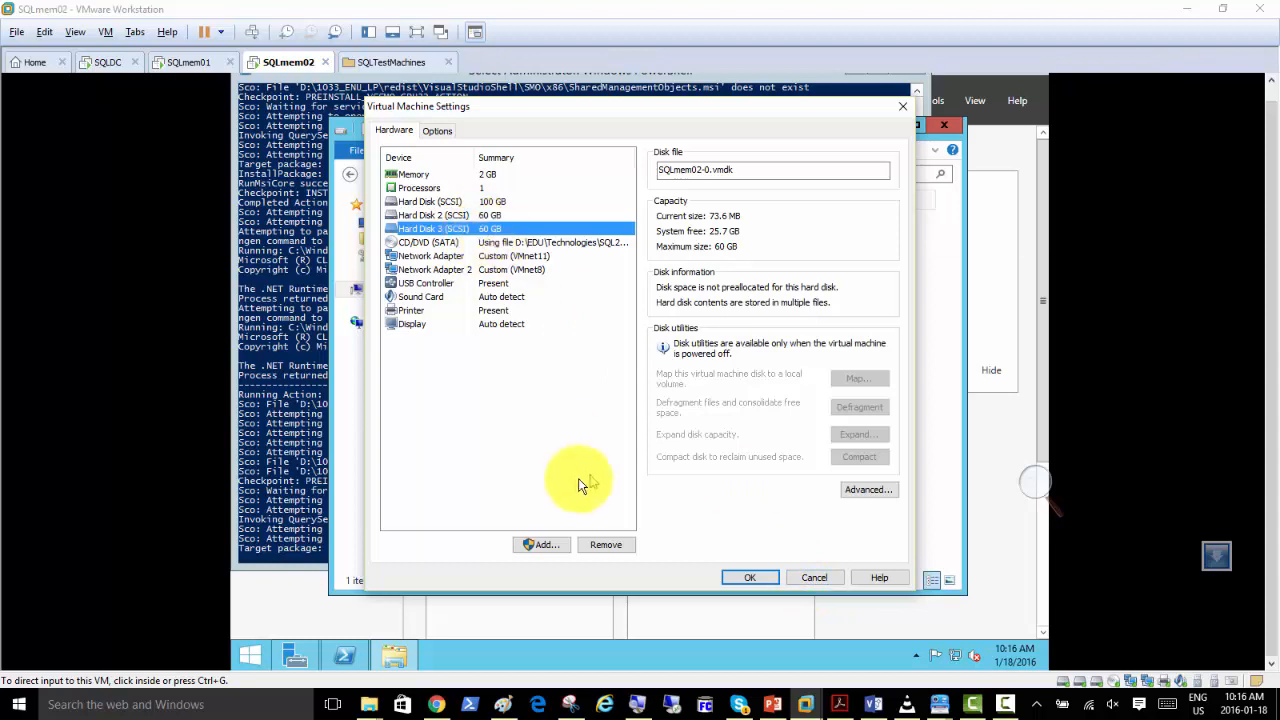
click(812, 580)
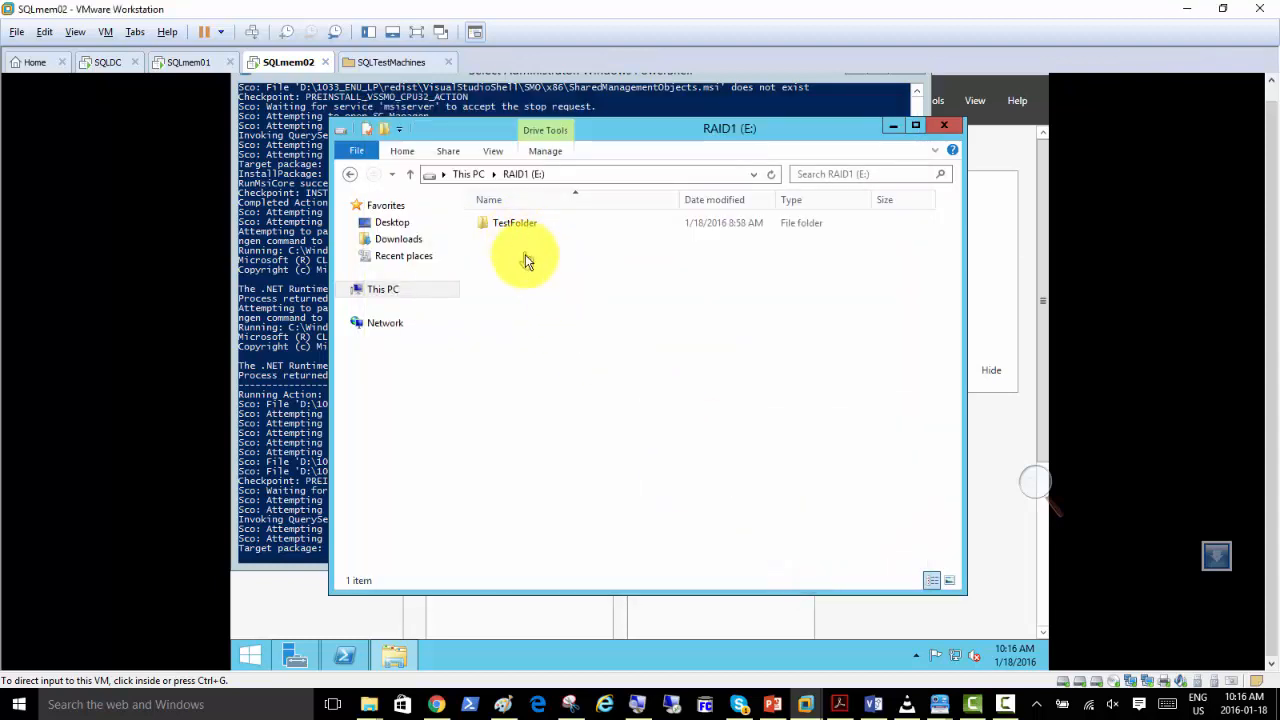
Create a new folder named Test2 on the RAID1 (E:) drive.
click(525, 258)
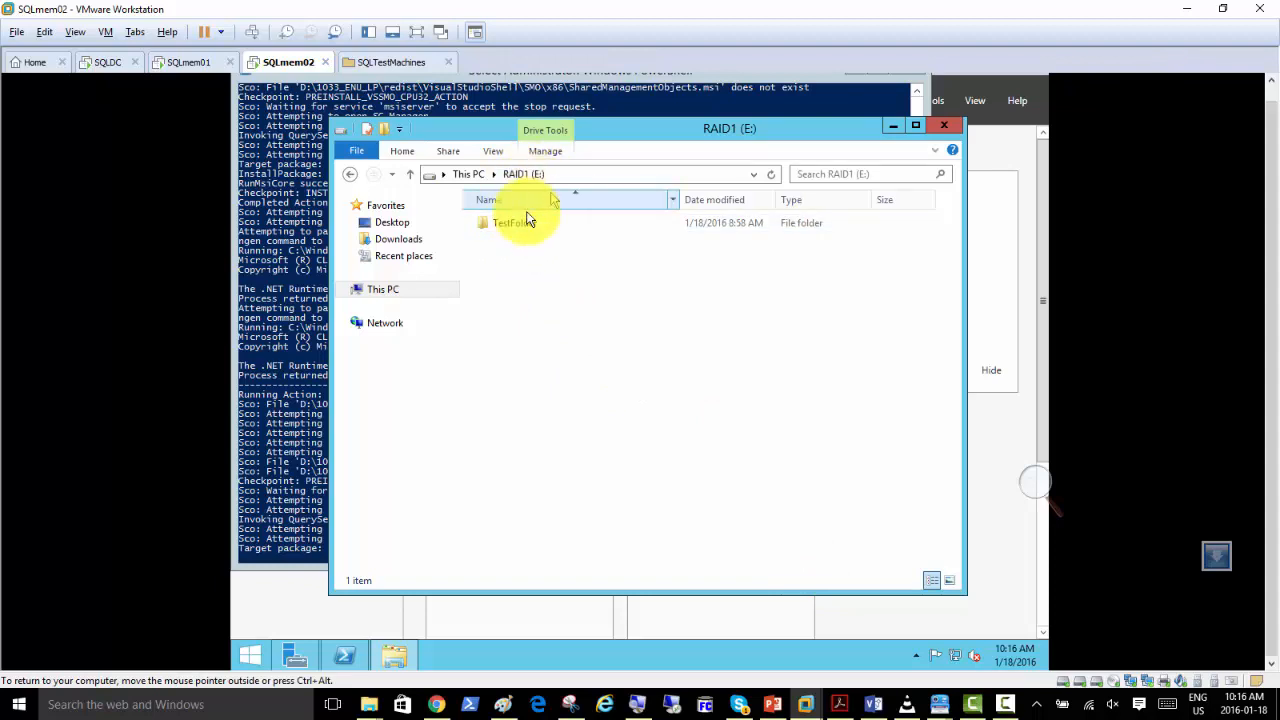
right_click(523, 246)
mouse_move(606, 415)
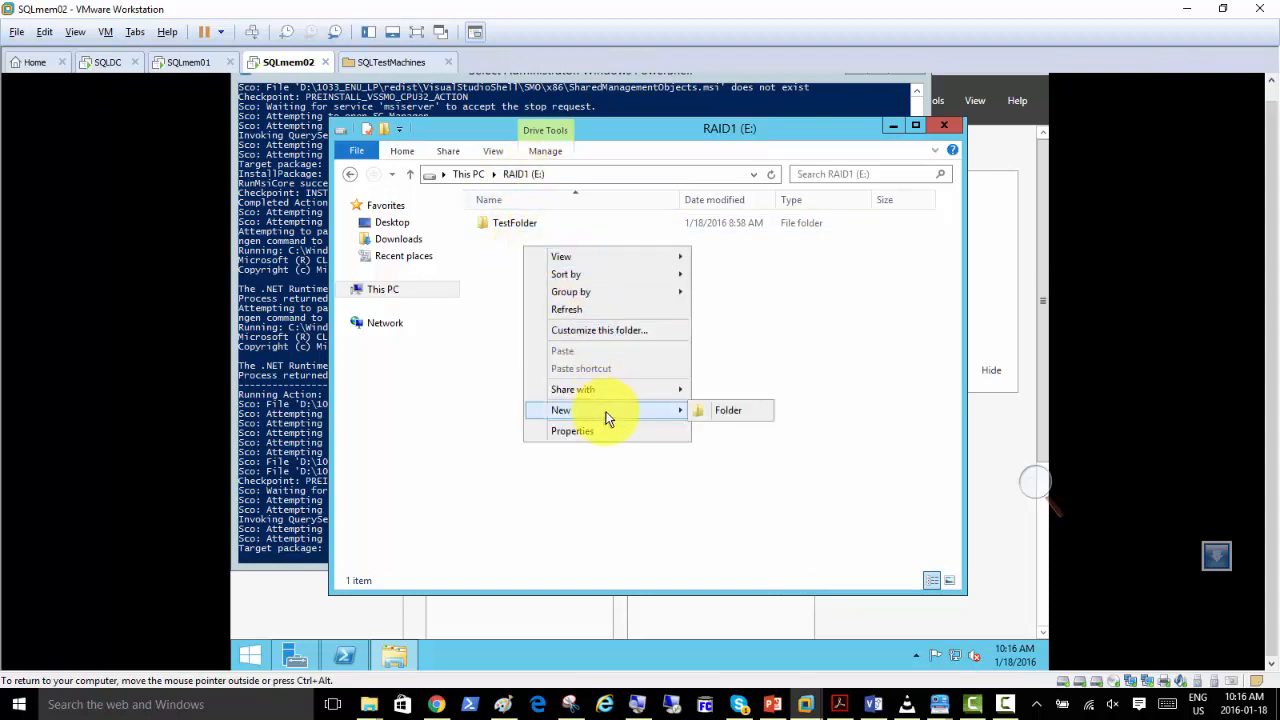
click(716, 405)
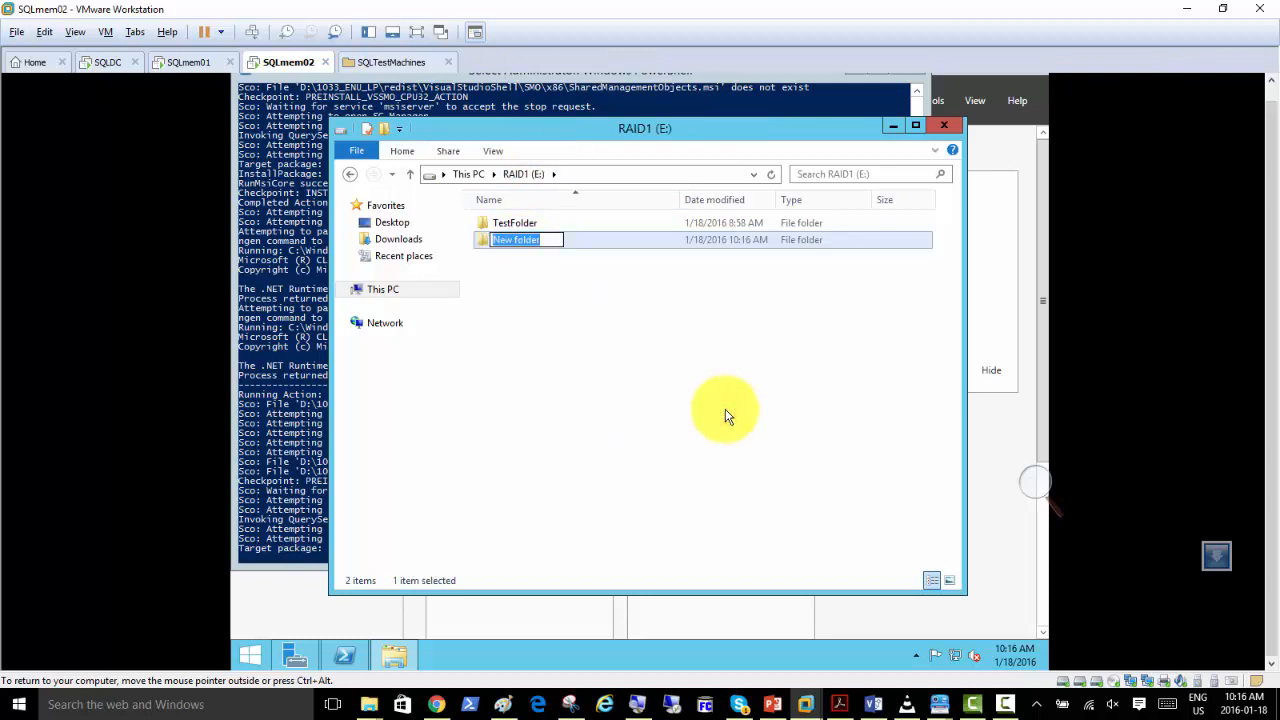
text(Test2)
click(687, 360)
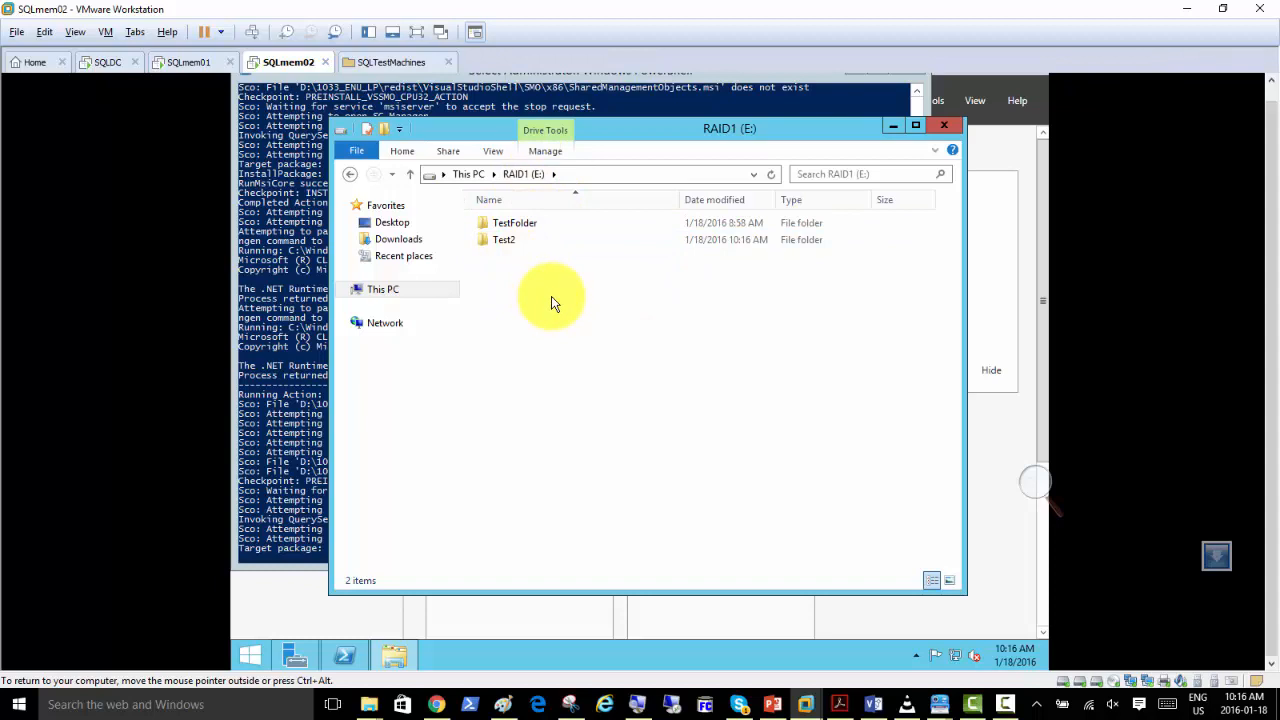
Remove Hard Disk 3 (SCSI) from the SQLmem02 virtual machine settings and apply the change.
right_click(291, 63)
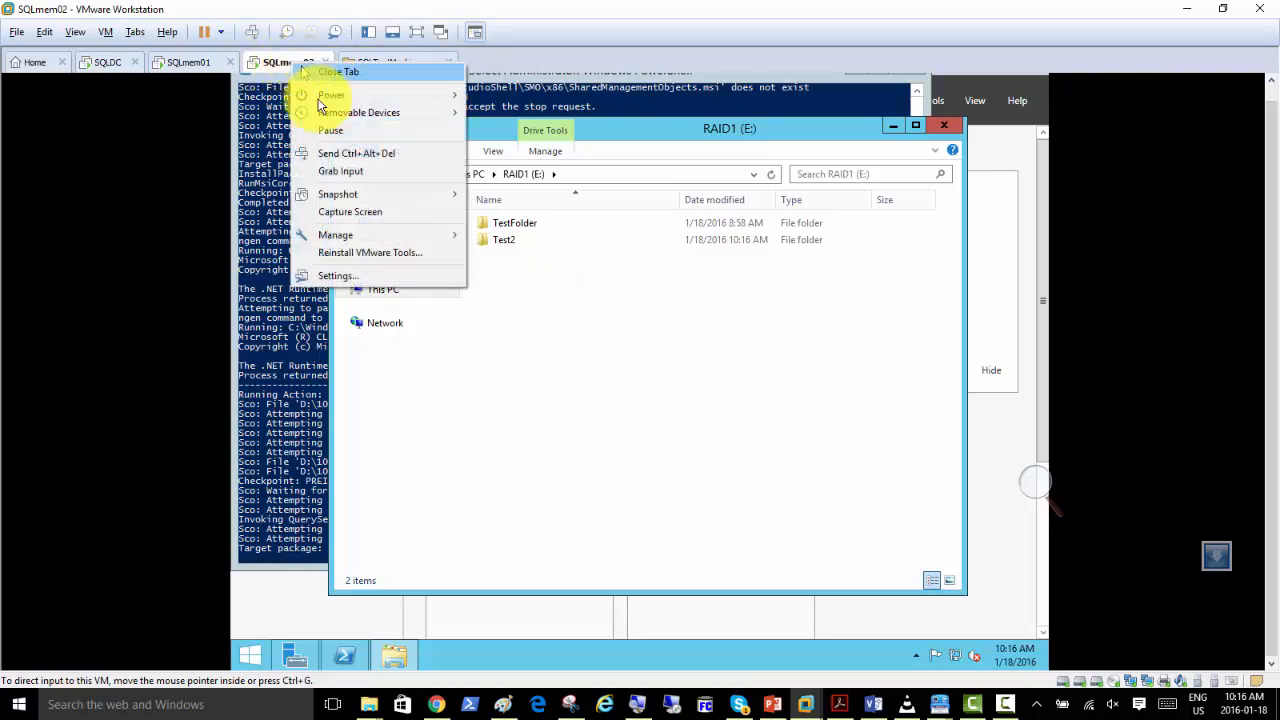
click(354, 288)
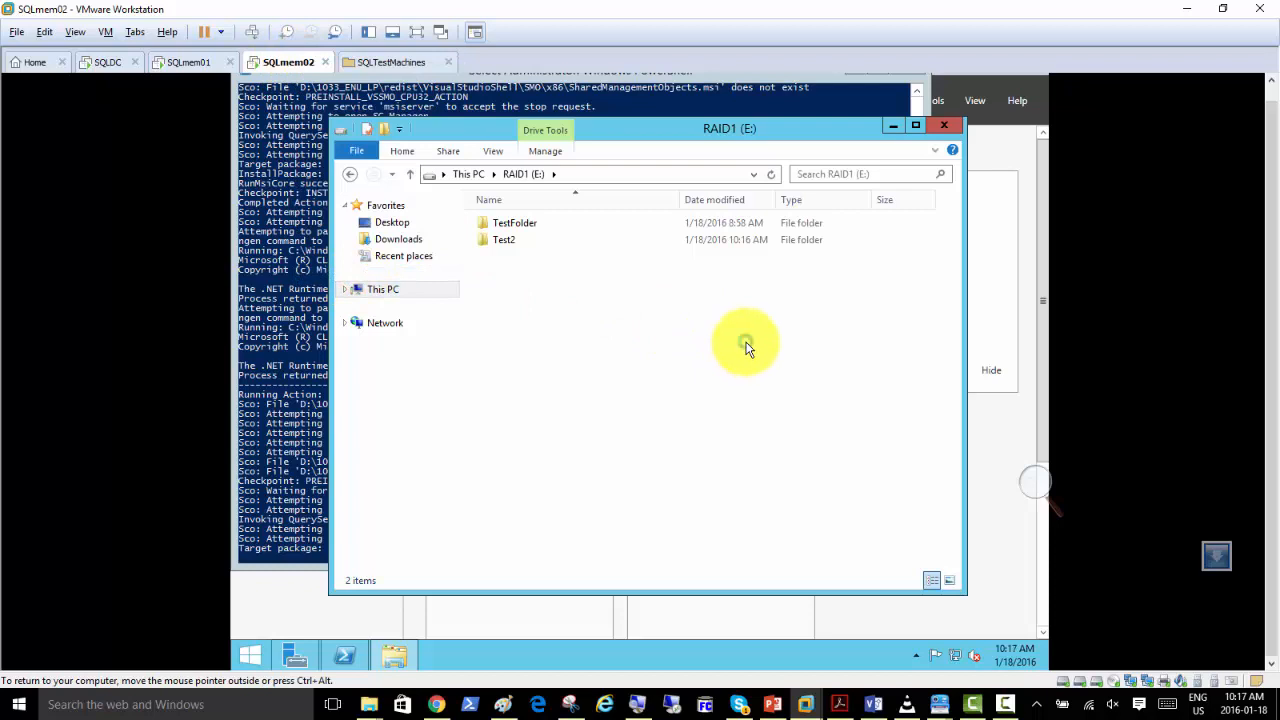
click(445, 229)
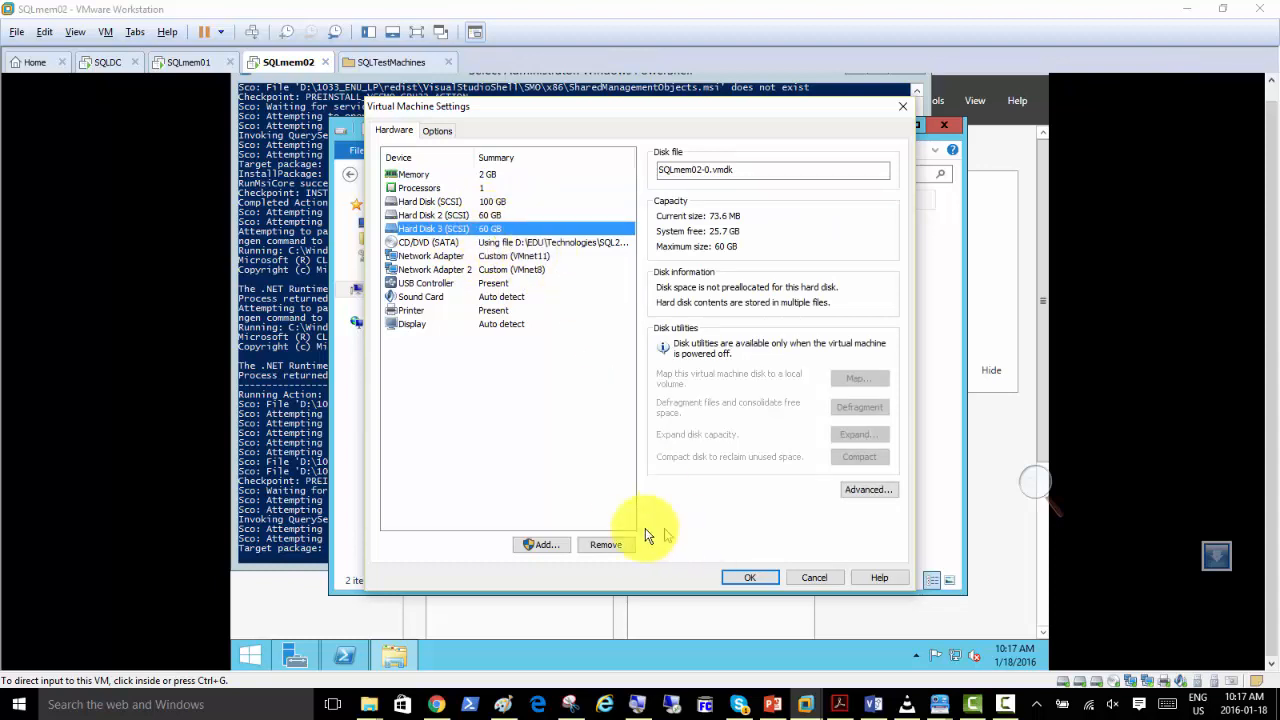
click(607, 545)
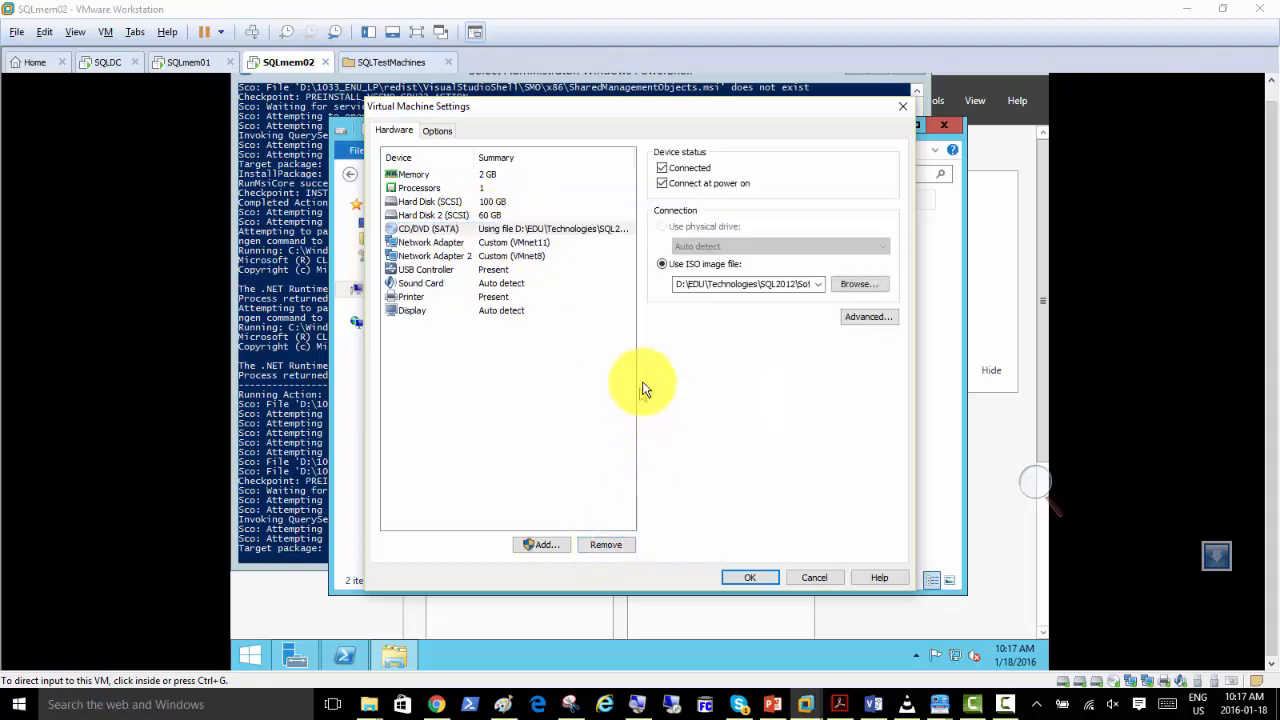
click(745, 580)
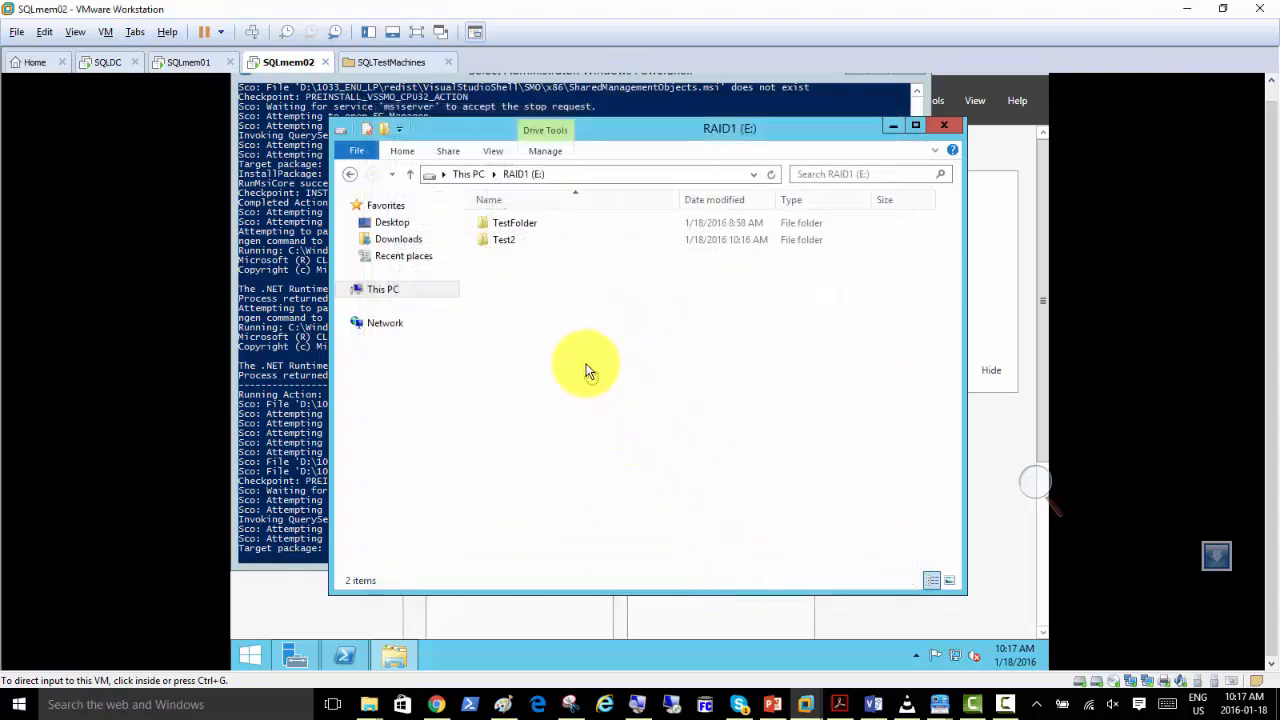
Create a new folder named Test3 on the RAID1 (E:) drive.
right_click(525, 261)
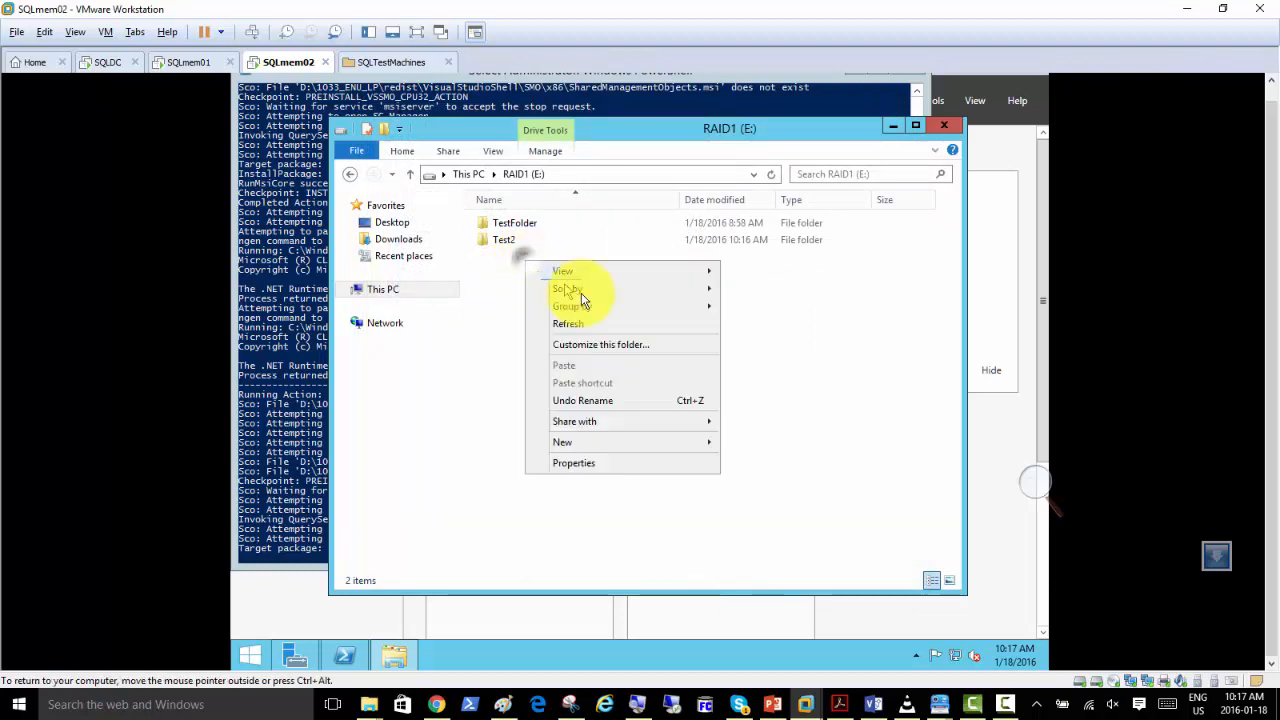
mouse_move(634, 449)
click(745, 446)
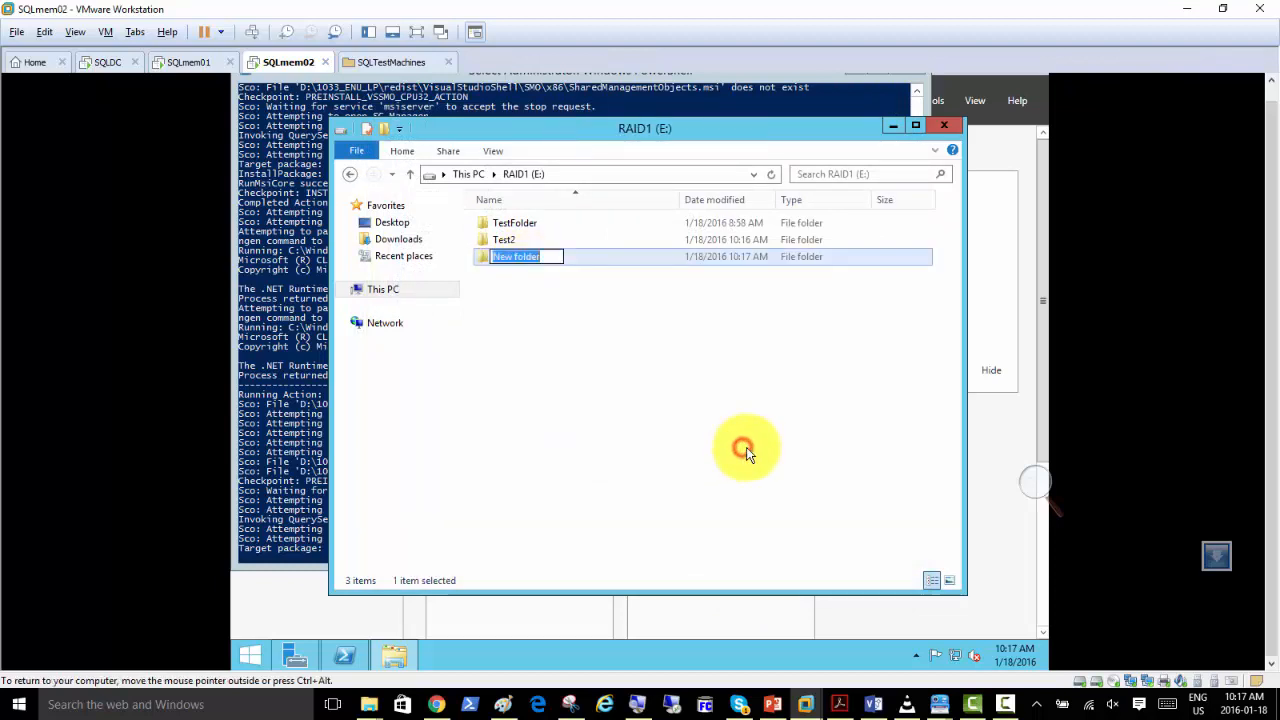
text(Test3)
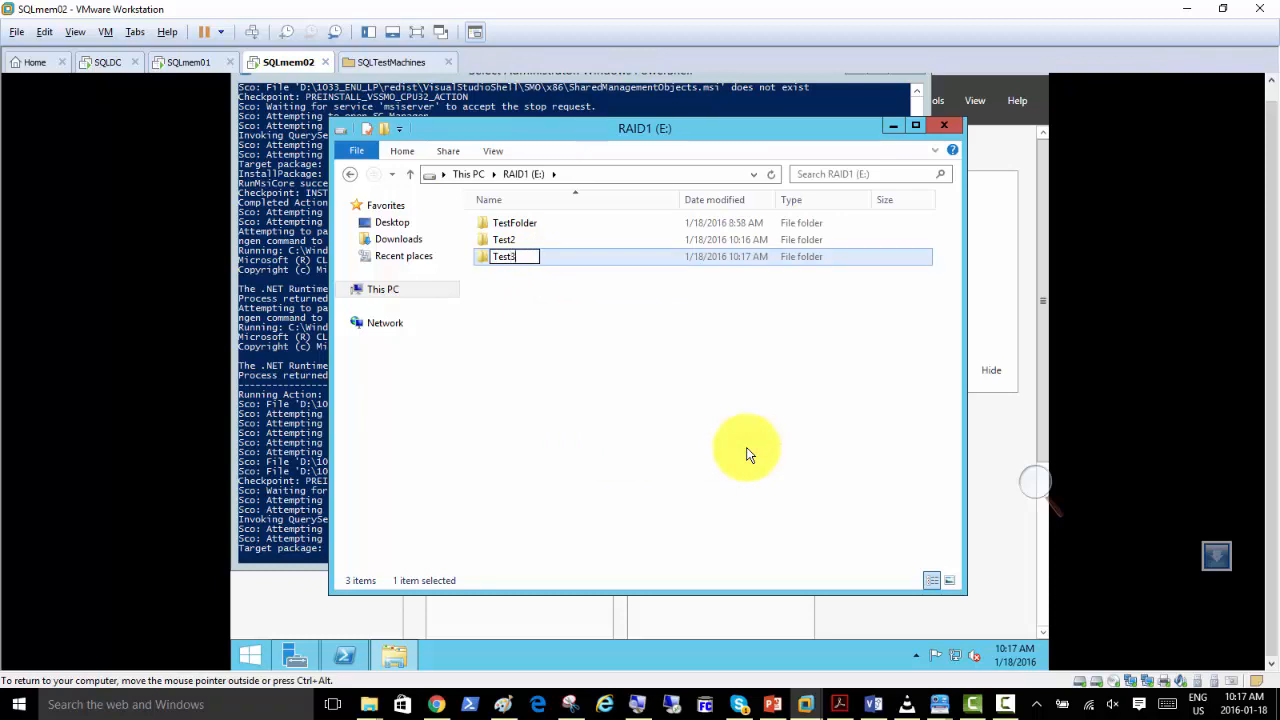
click(563, 303)
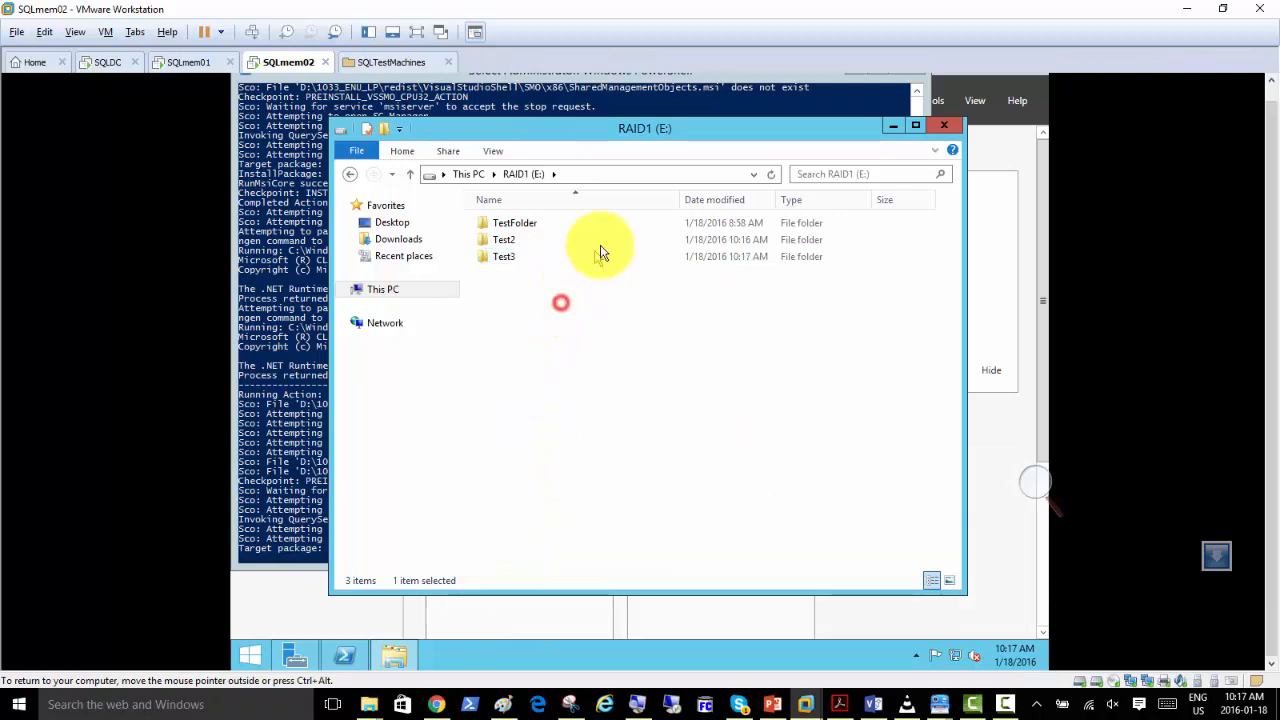
Create another folder on the RAID1 (E:) drive and name it Test5.
right_click(585, 305)
mouse_move(700, 479)
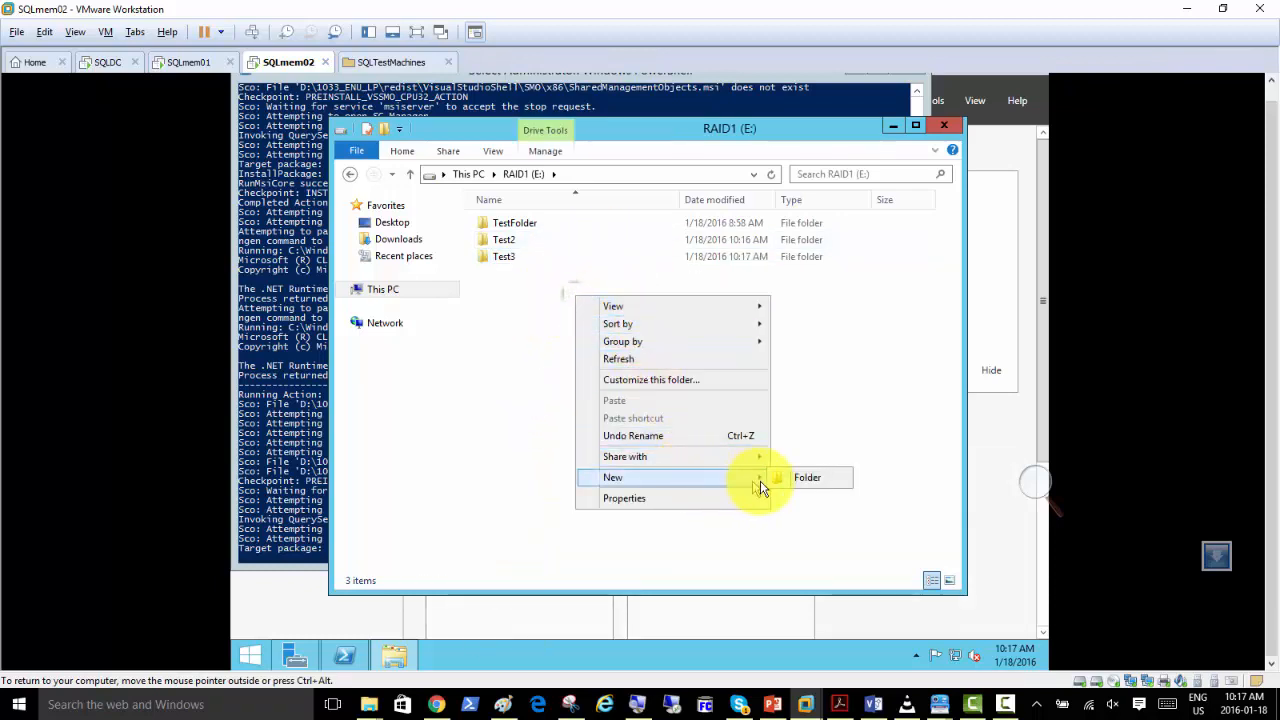
click(789, 480)
text(Te)
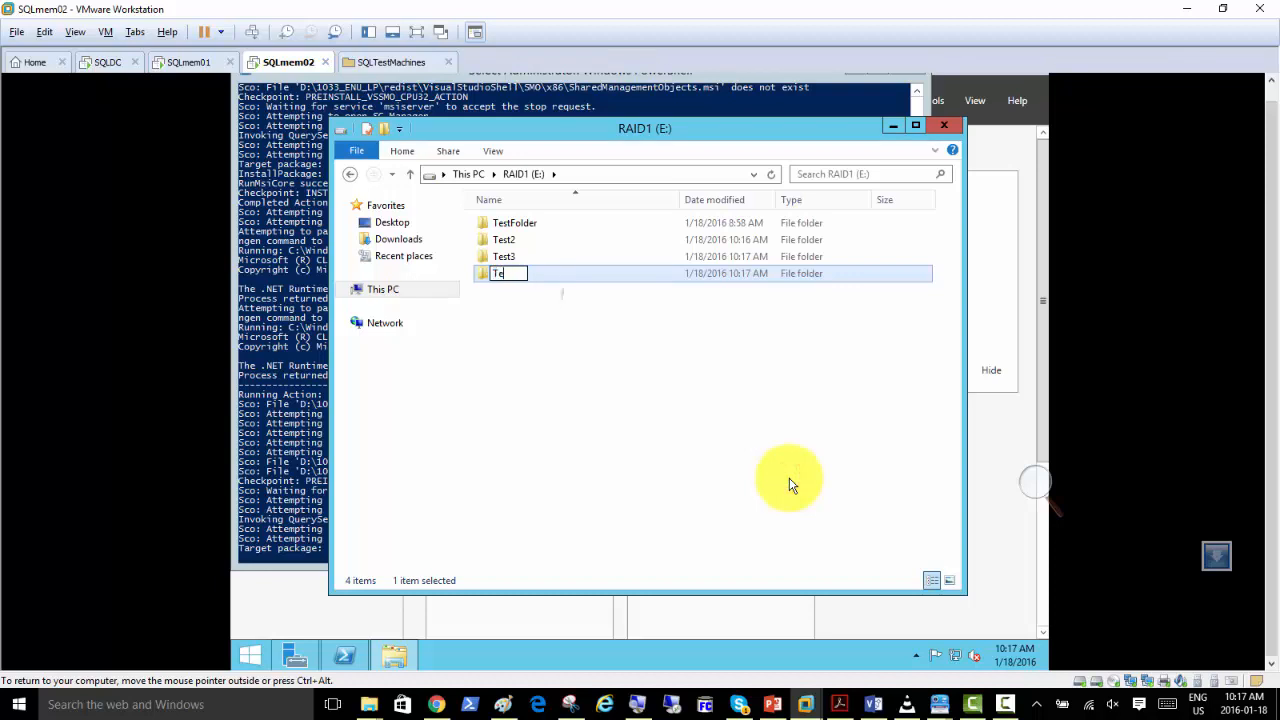
text(st5)
click(616, 368)
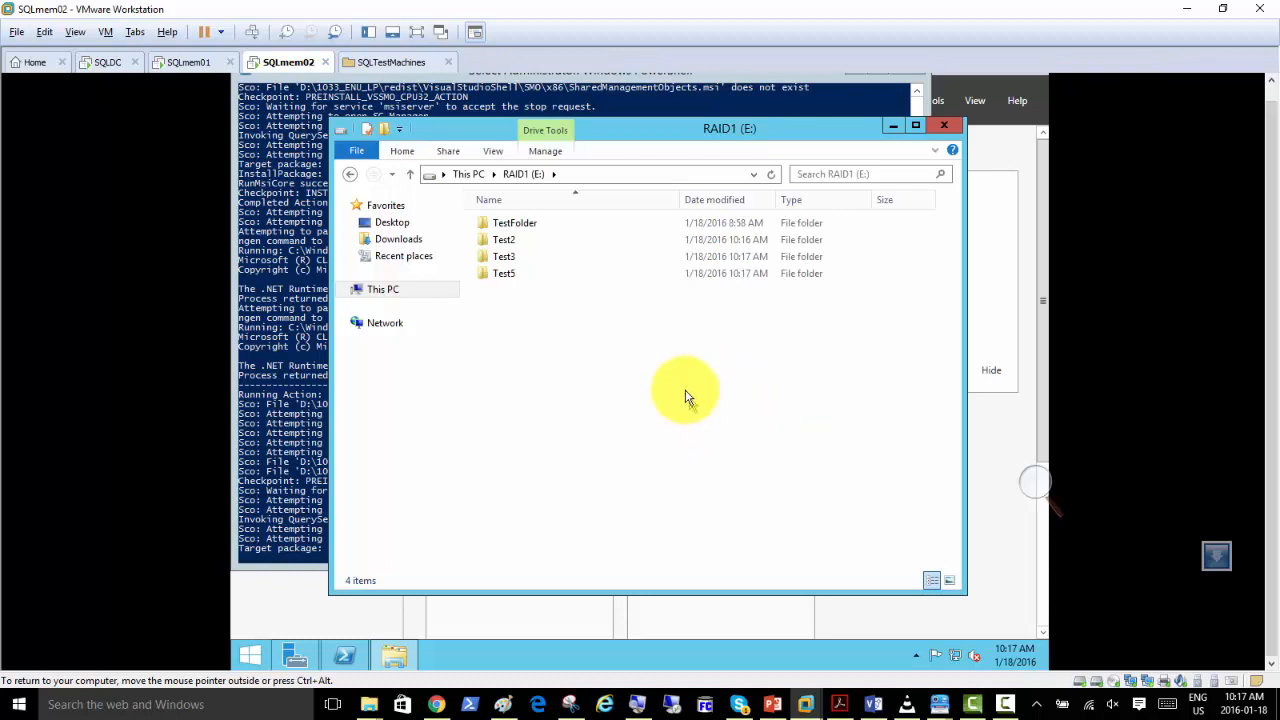
Open Computer Management from Server Manager and check the status of the RAID1 mirror disks in Disk Management.
click(290, 600)
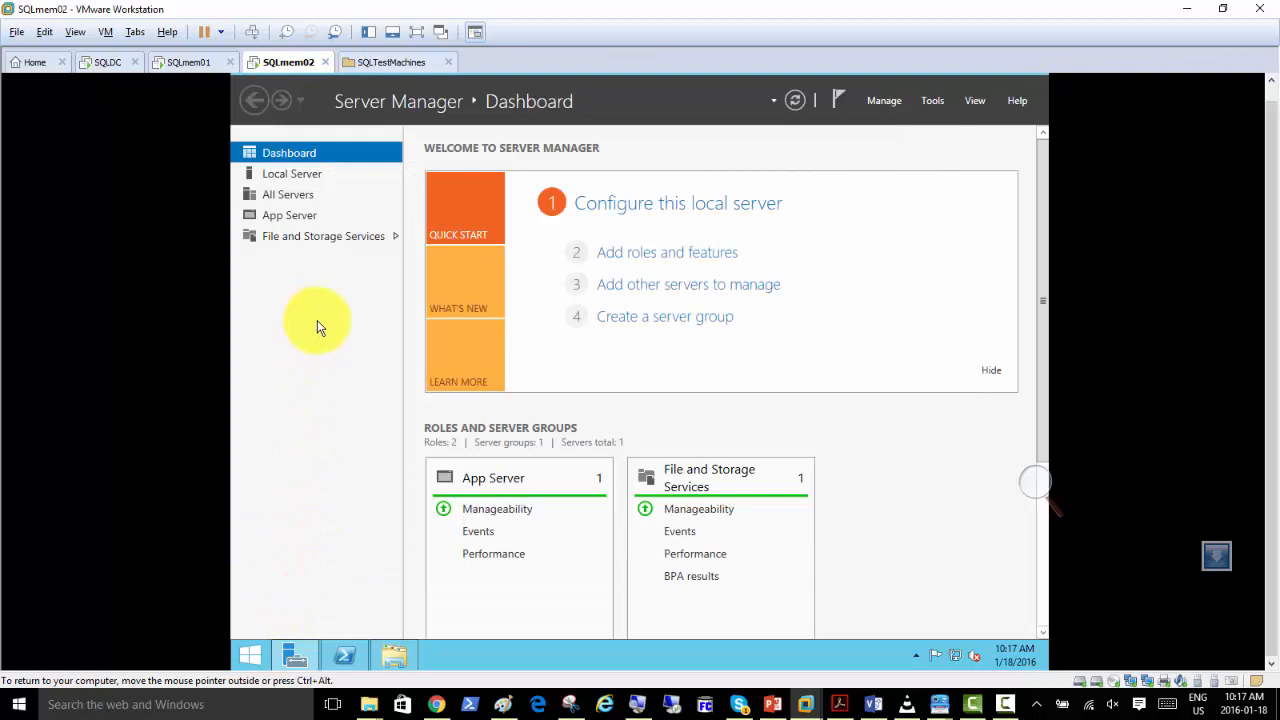
click(933, 101)
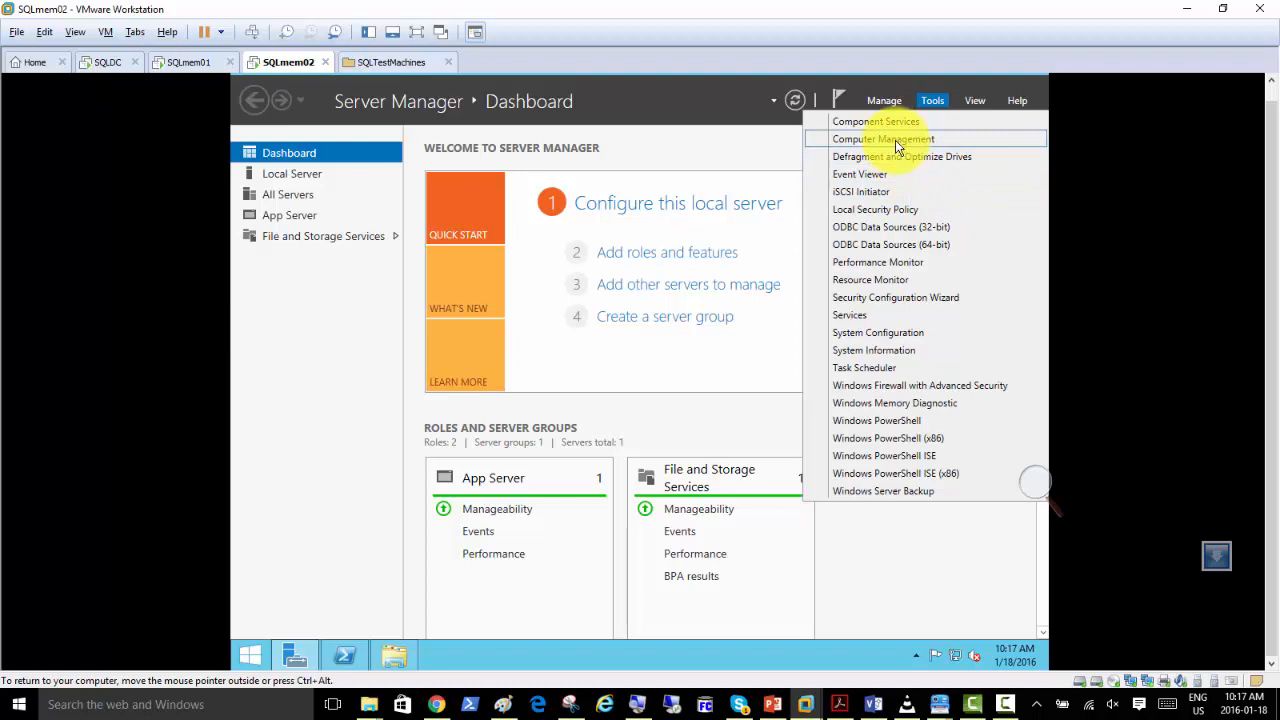
click(897, 145)
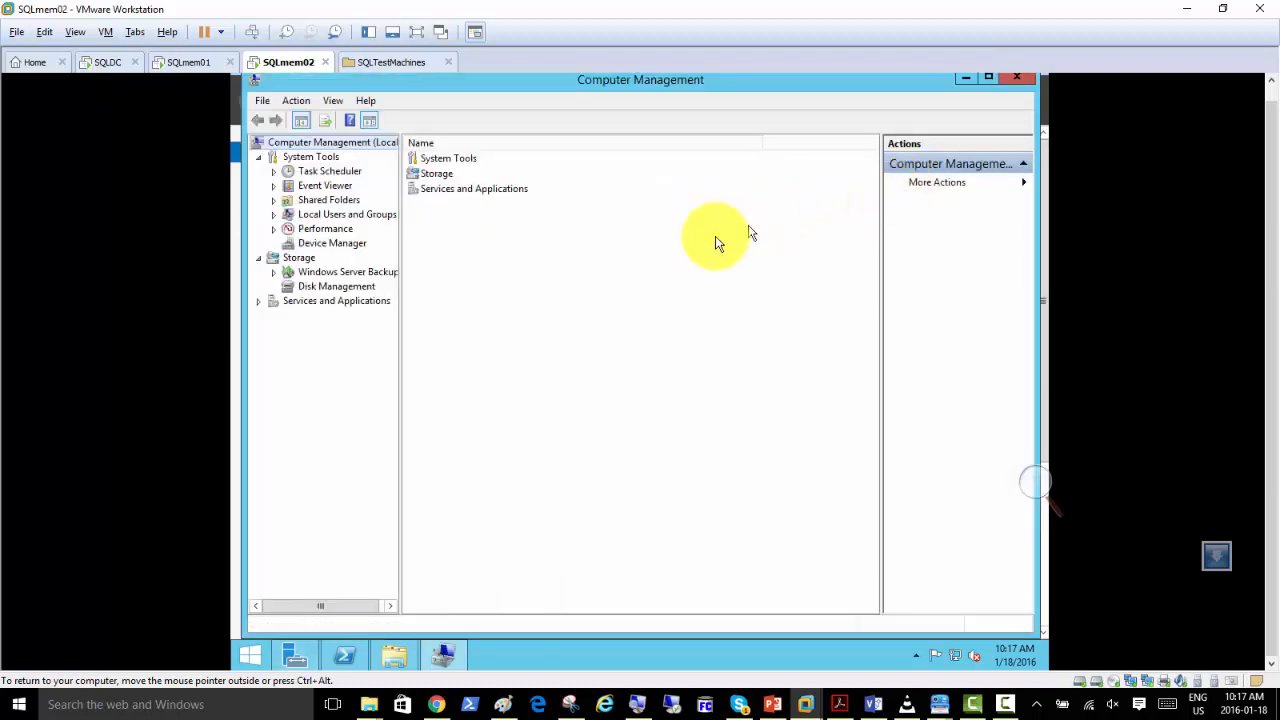
click(343, 287)
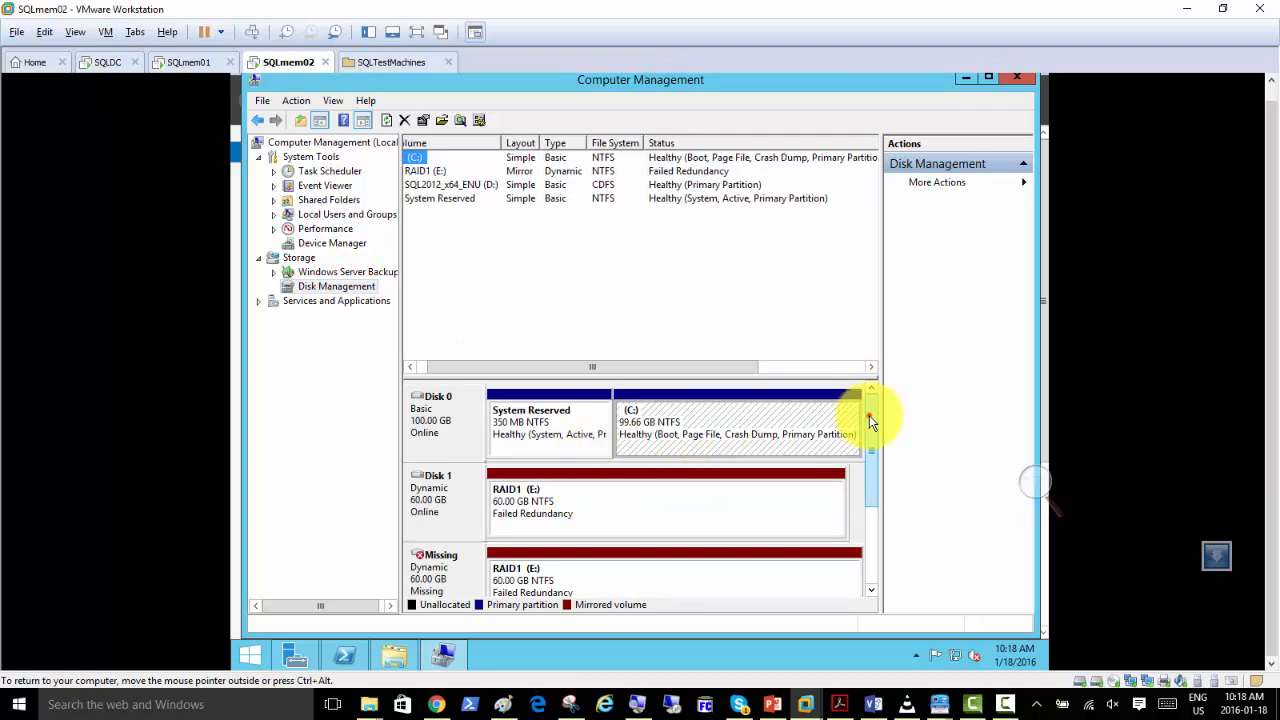
scroll(869, 415, down, 2)
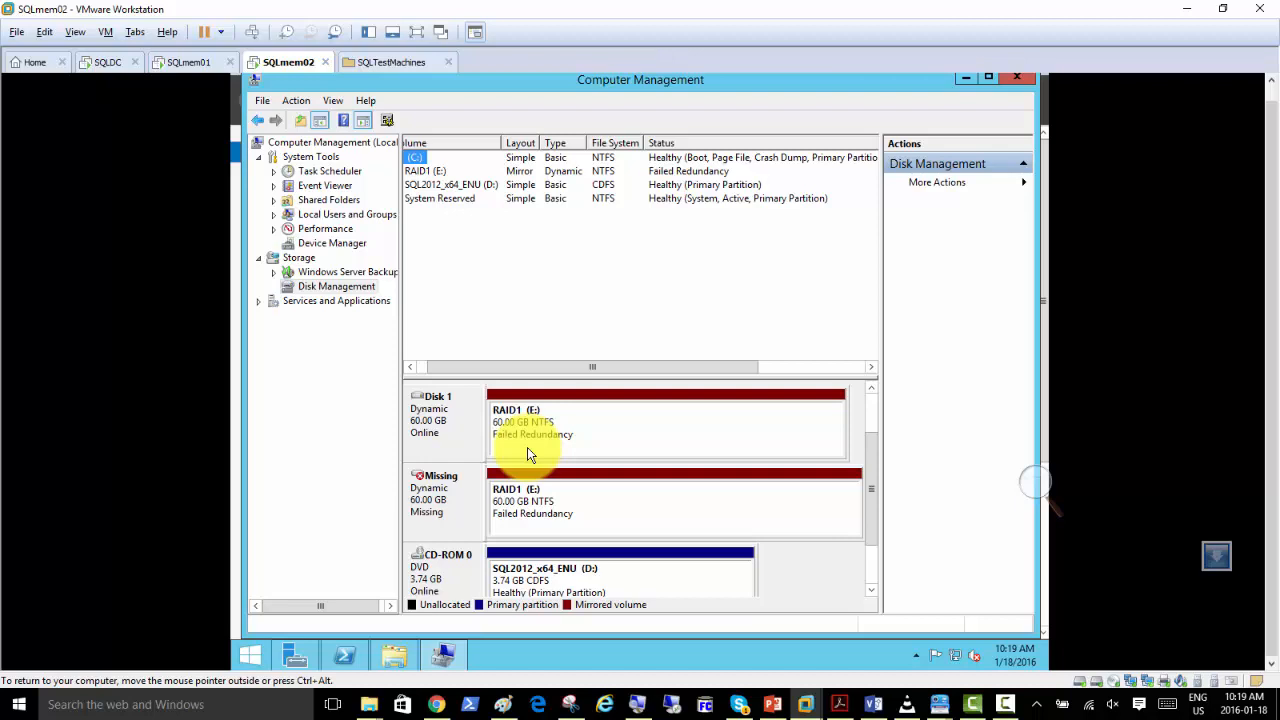
Return to the RAID1 (E:) drive in File Explorer and create a new folder named Test6.
click(396, 655)
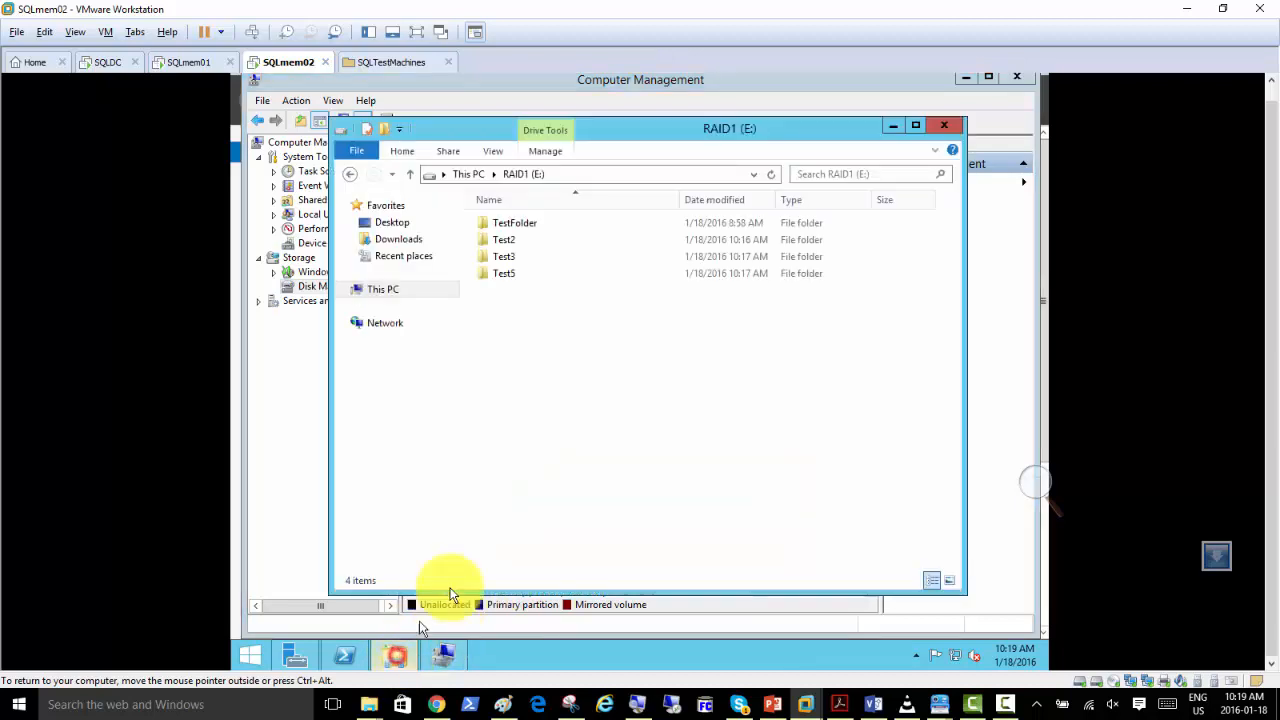
right_click(516, 302)
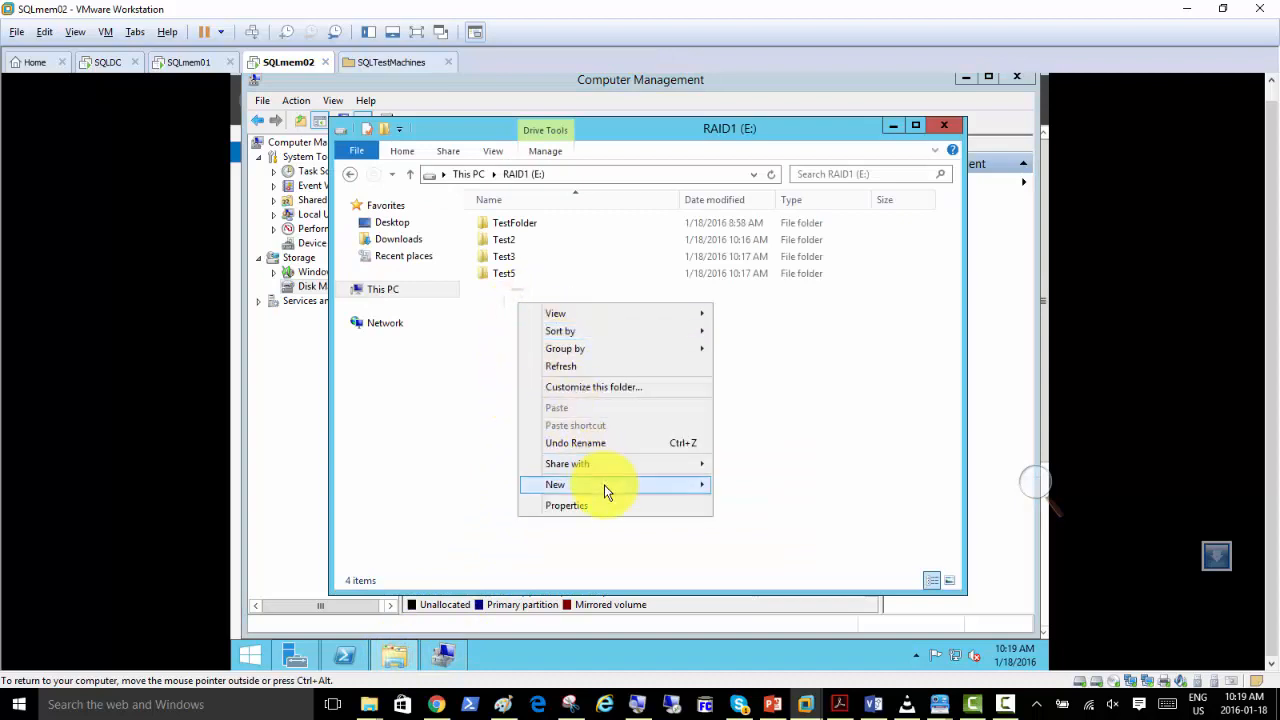
mouse_move(697, 487)
click(737, 488)
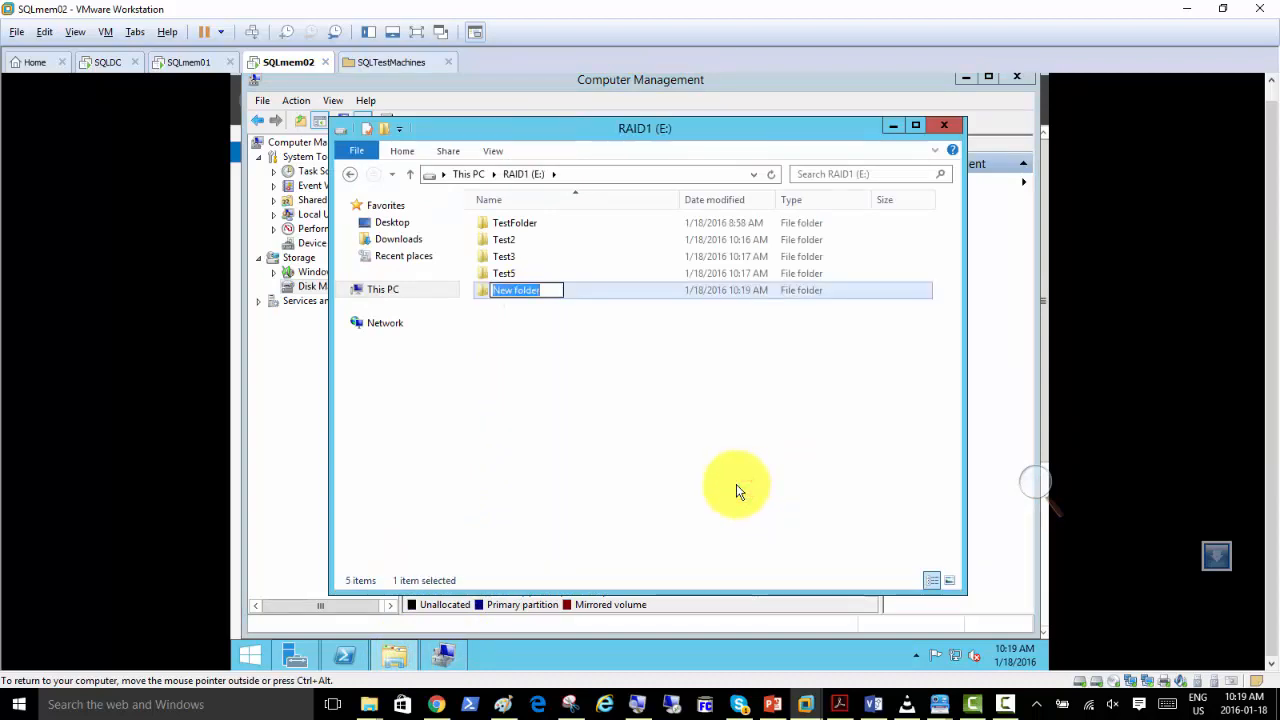
text(Test)
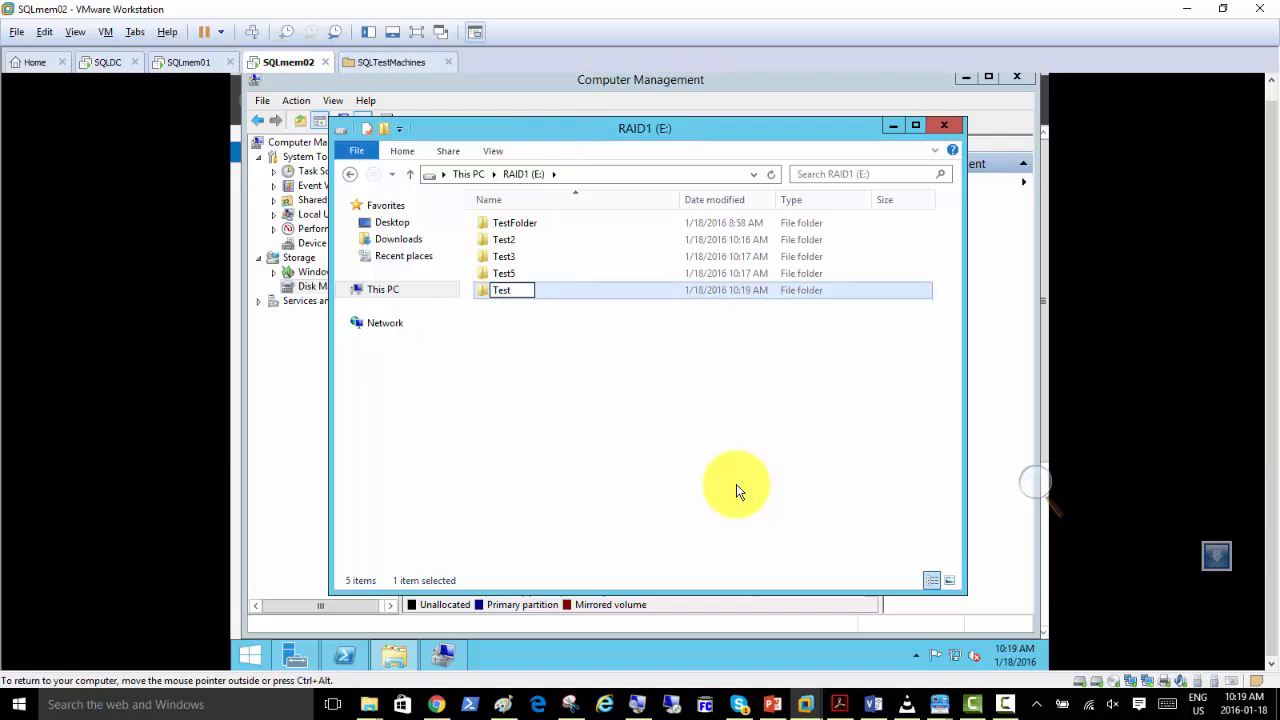
text(6)
click(636, 425)
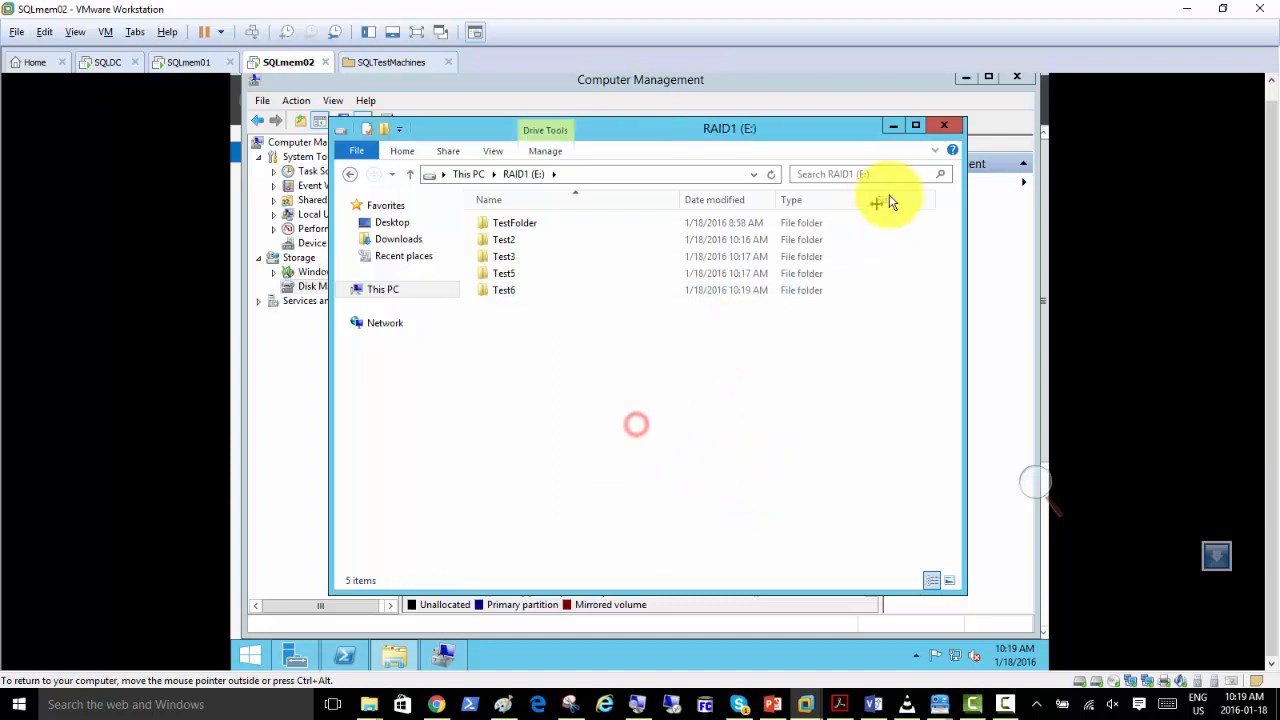
Add a new 60 GB SCSI virtual hard disk, split into multiple files as SQLmem02-1.vmdk, to the SQLmem02 virtual machine.
click(893, 126)
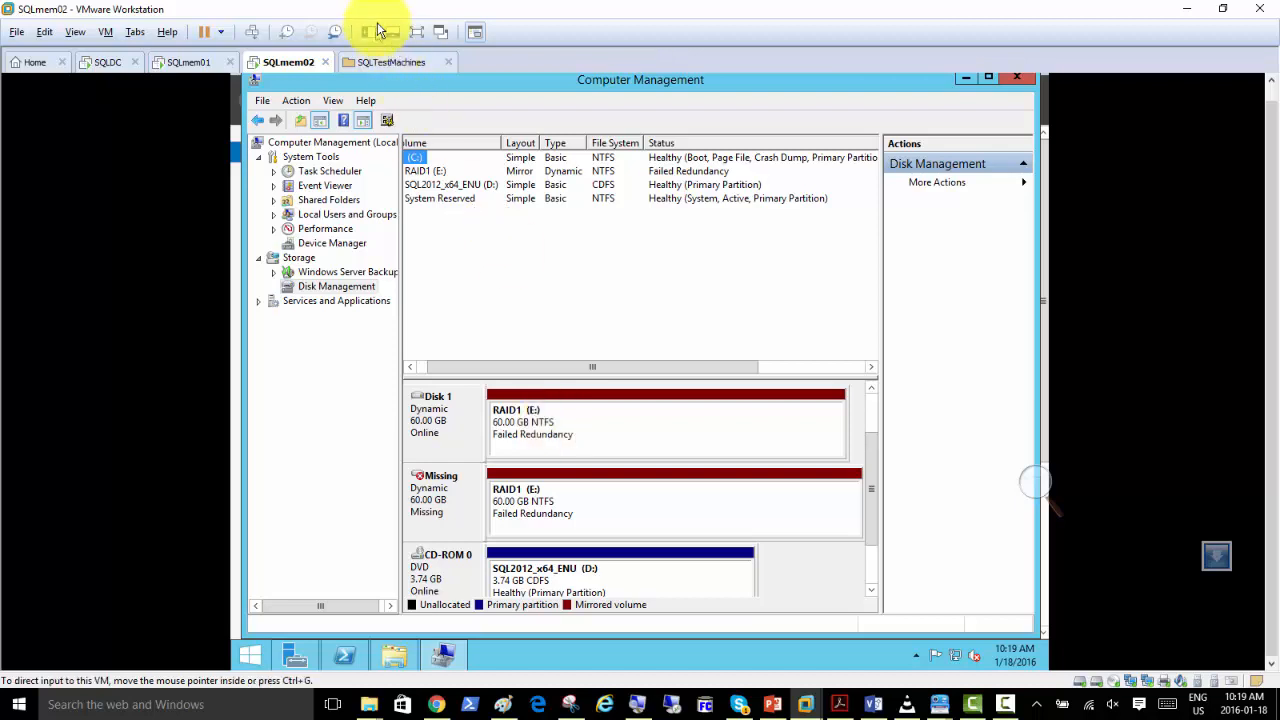
right_click(286, 65)
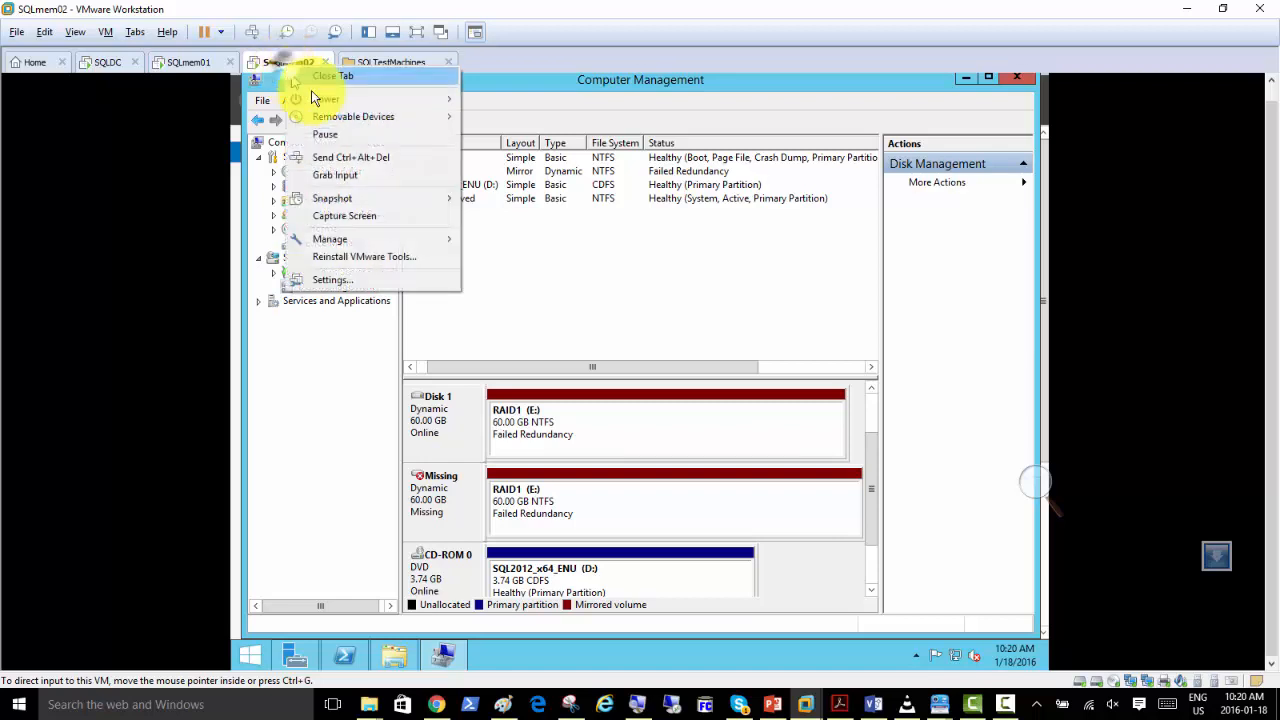
click(340, 279)
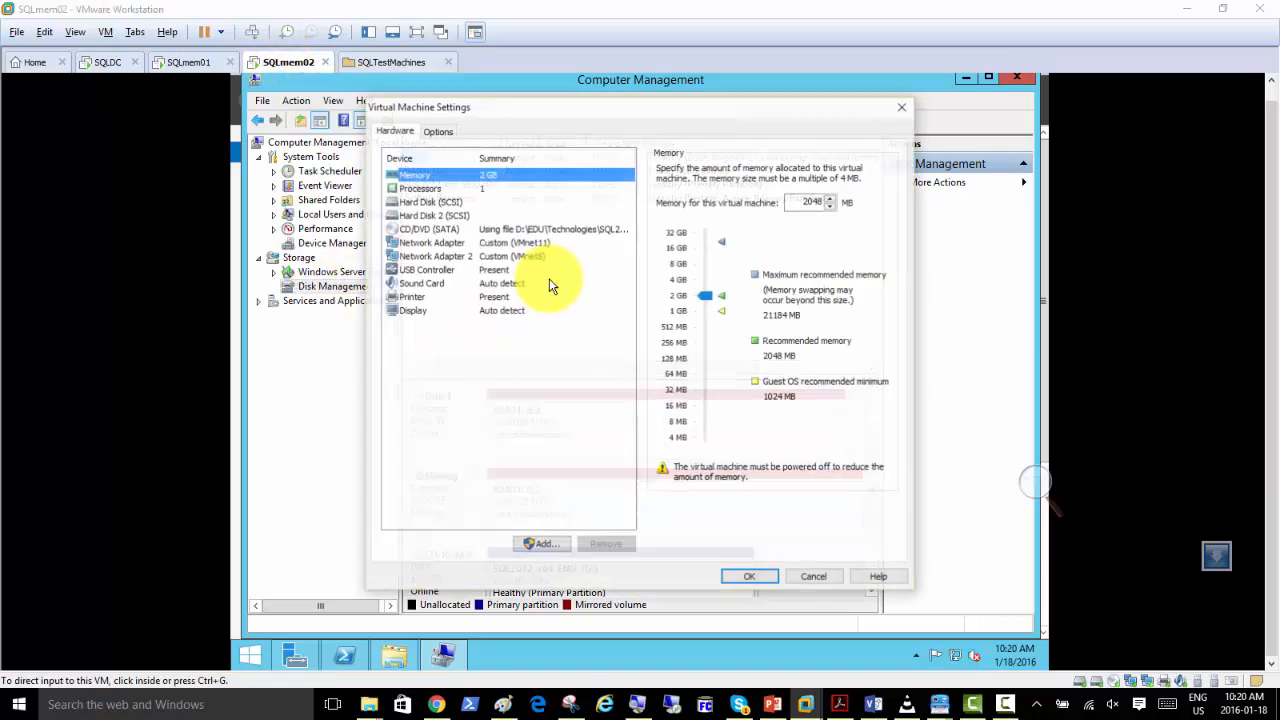
click(545, 548)
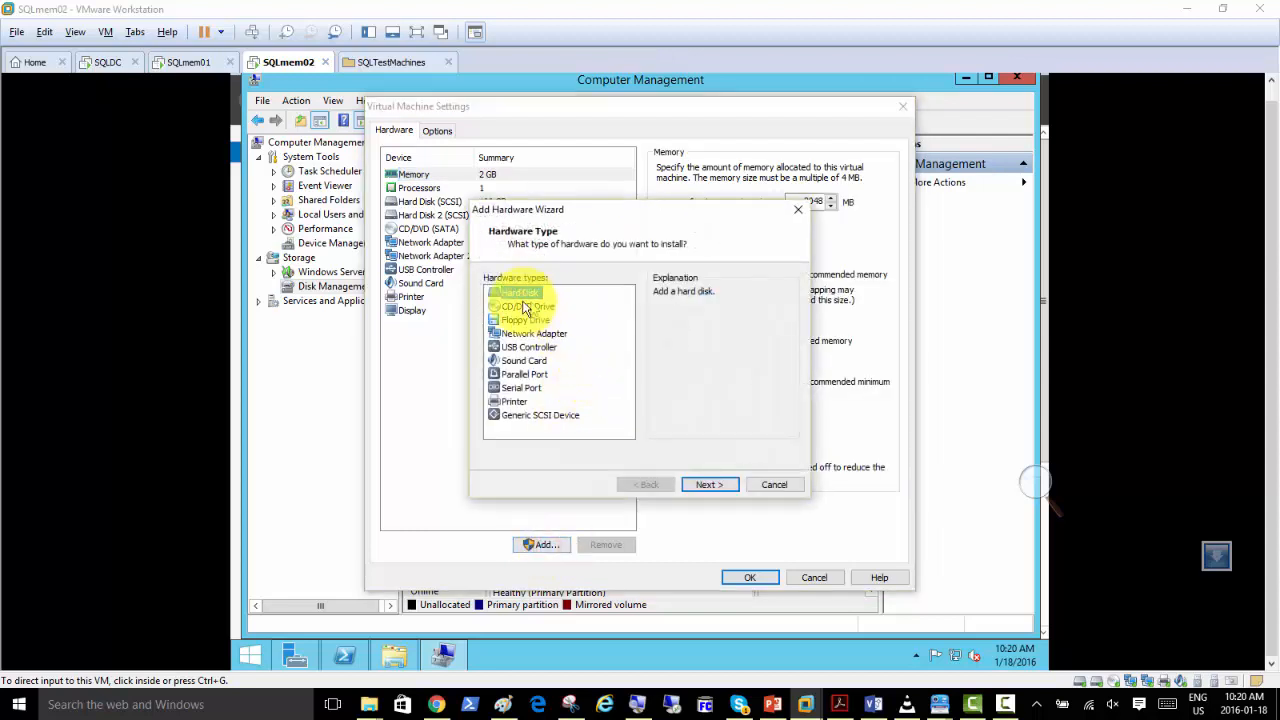
click(706, 484)
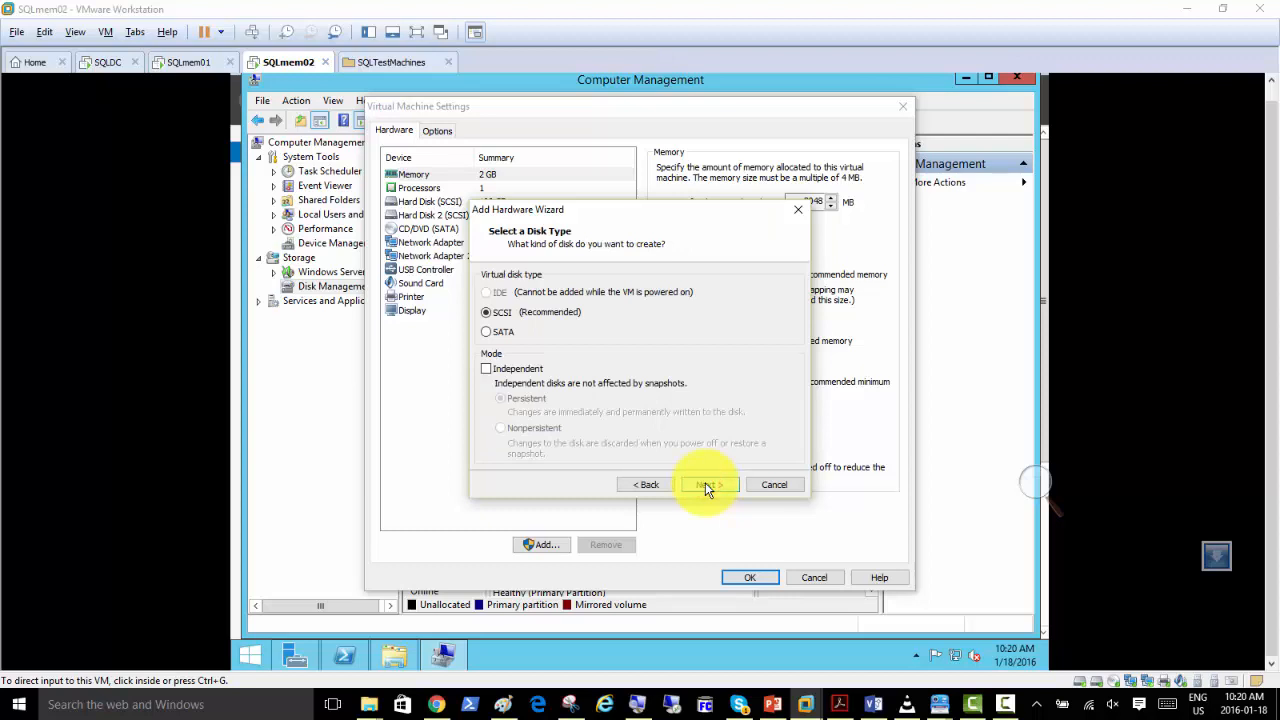
click(705, 484)
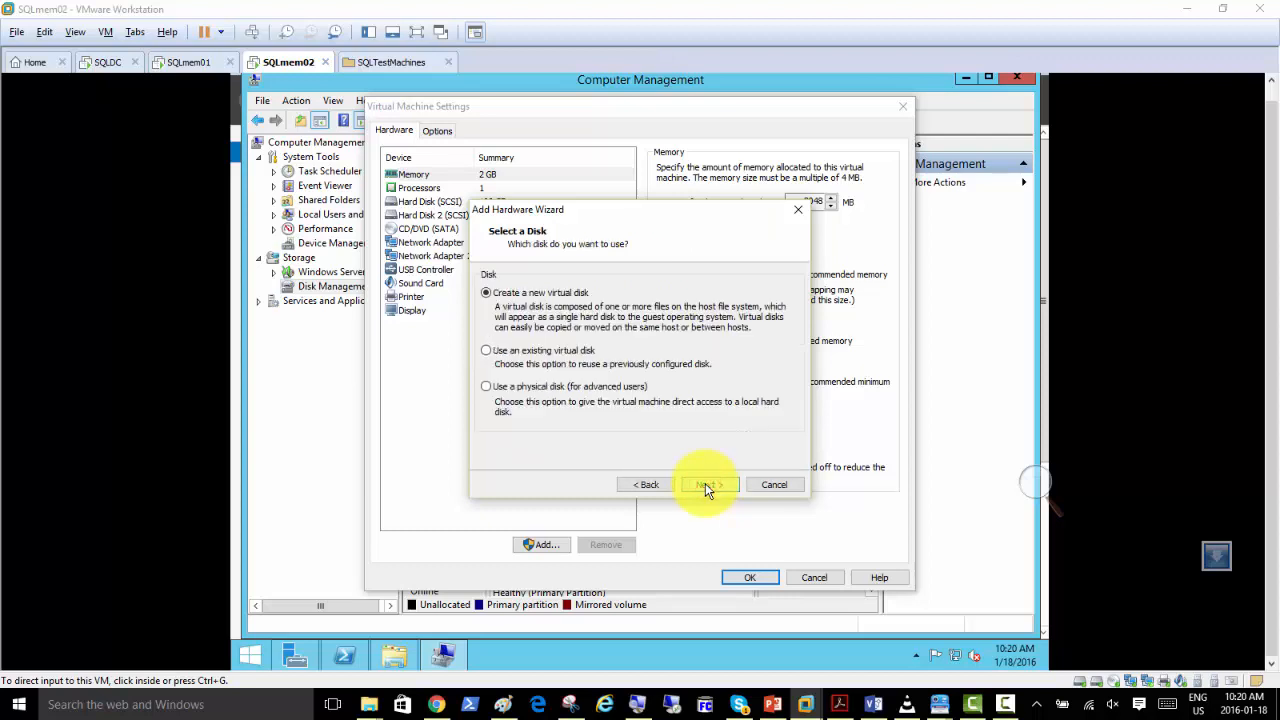
click(705, 484)
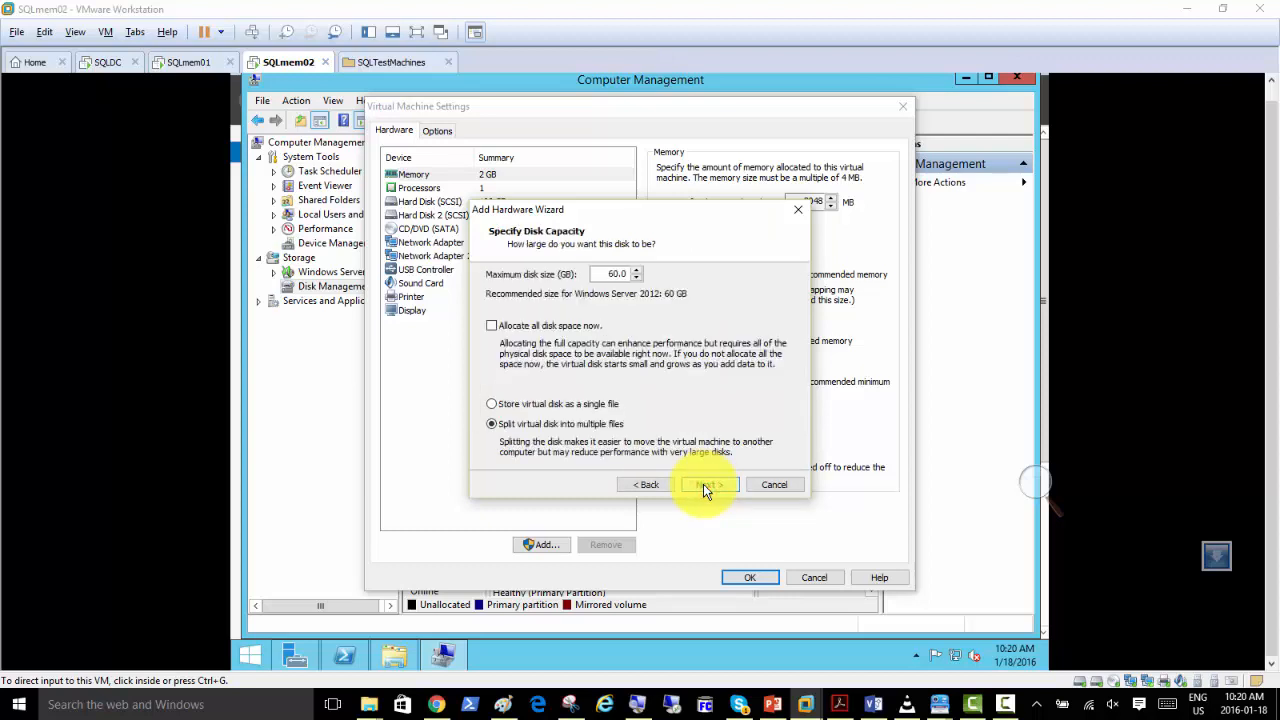
click(704, 485)
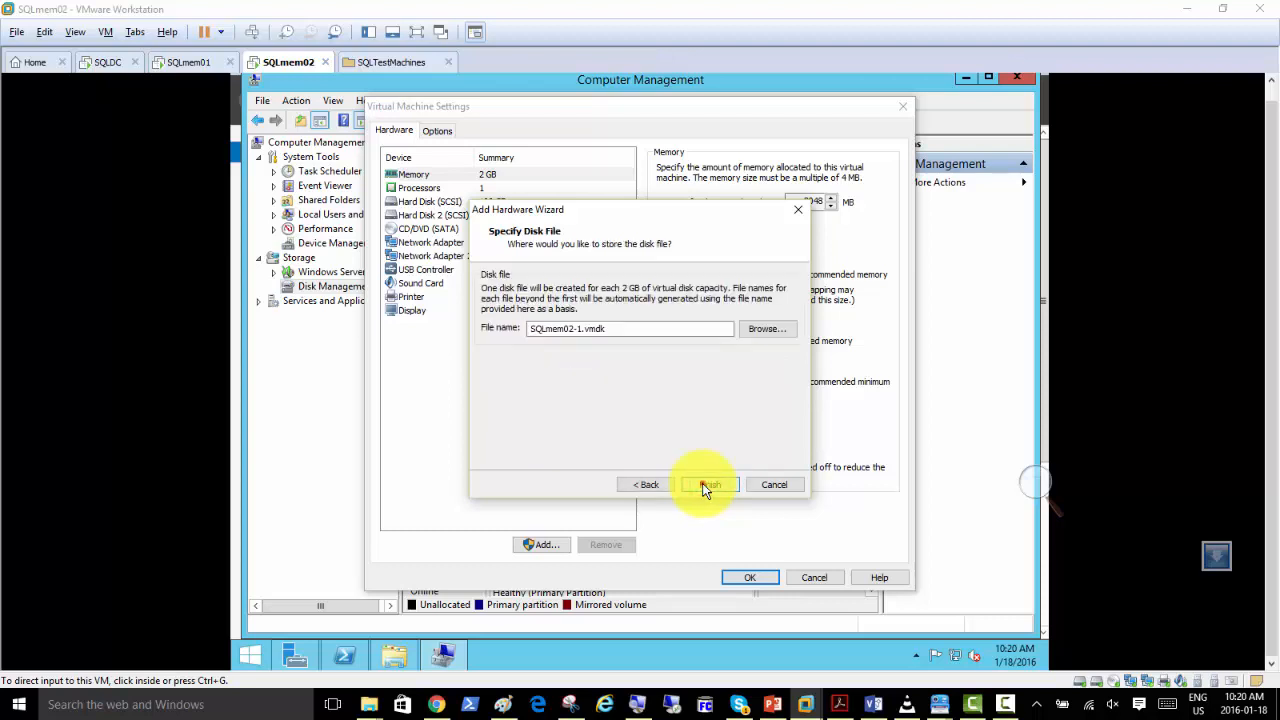
click(705, 485)
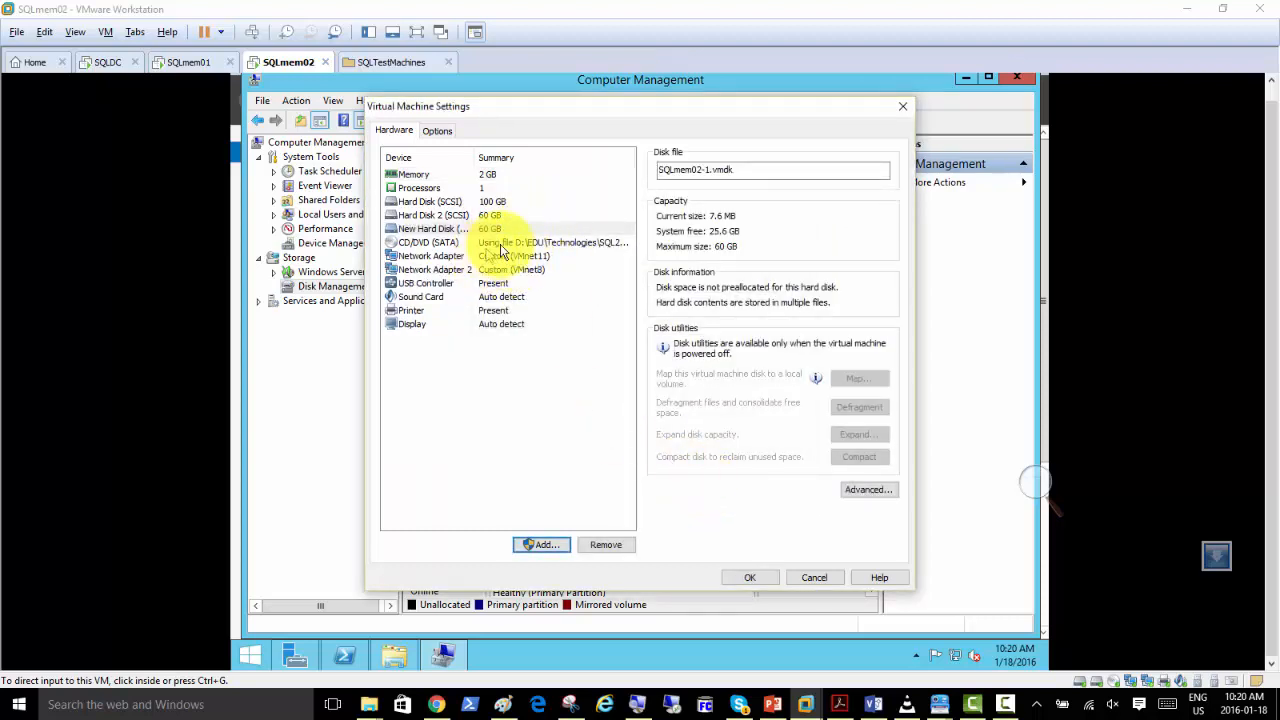
click(740, 578)
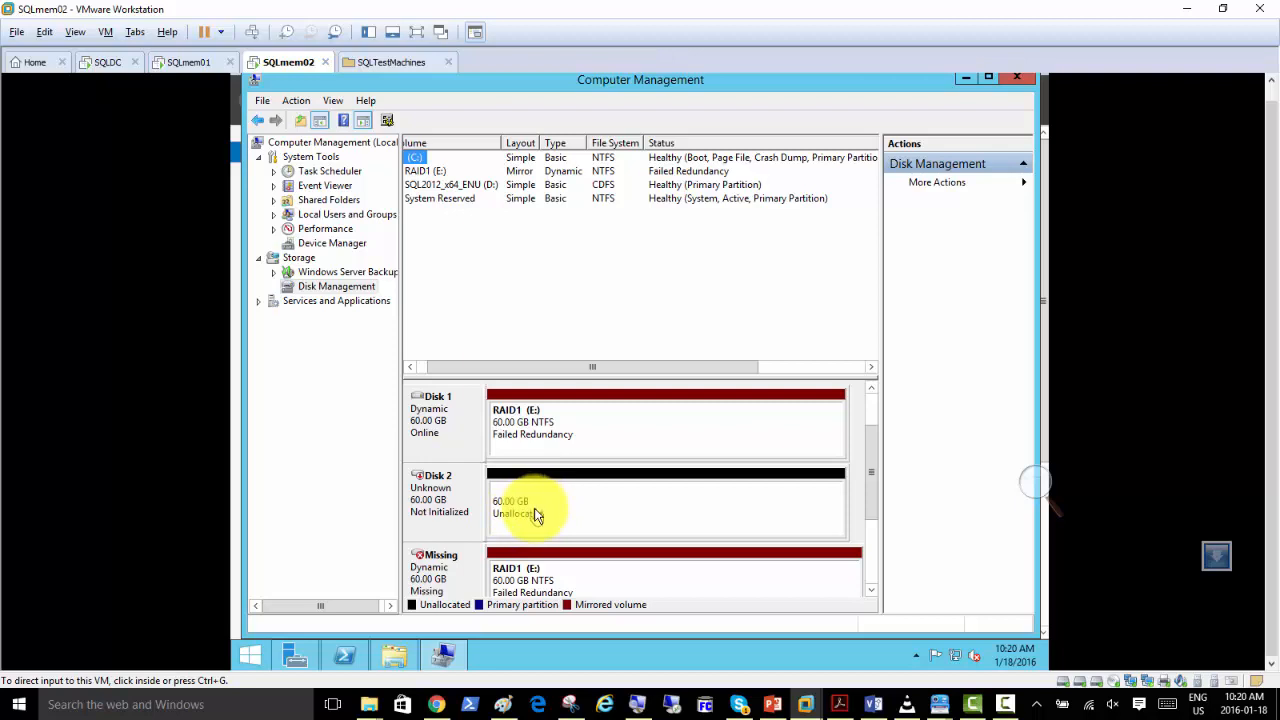
Initialize the new Disk 2 in Disk Management with the MBR partition style.
right_click(443, 491)
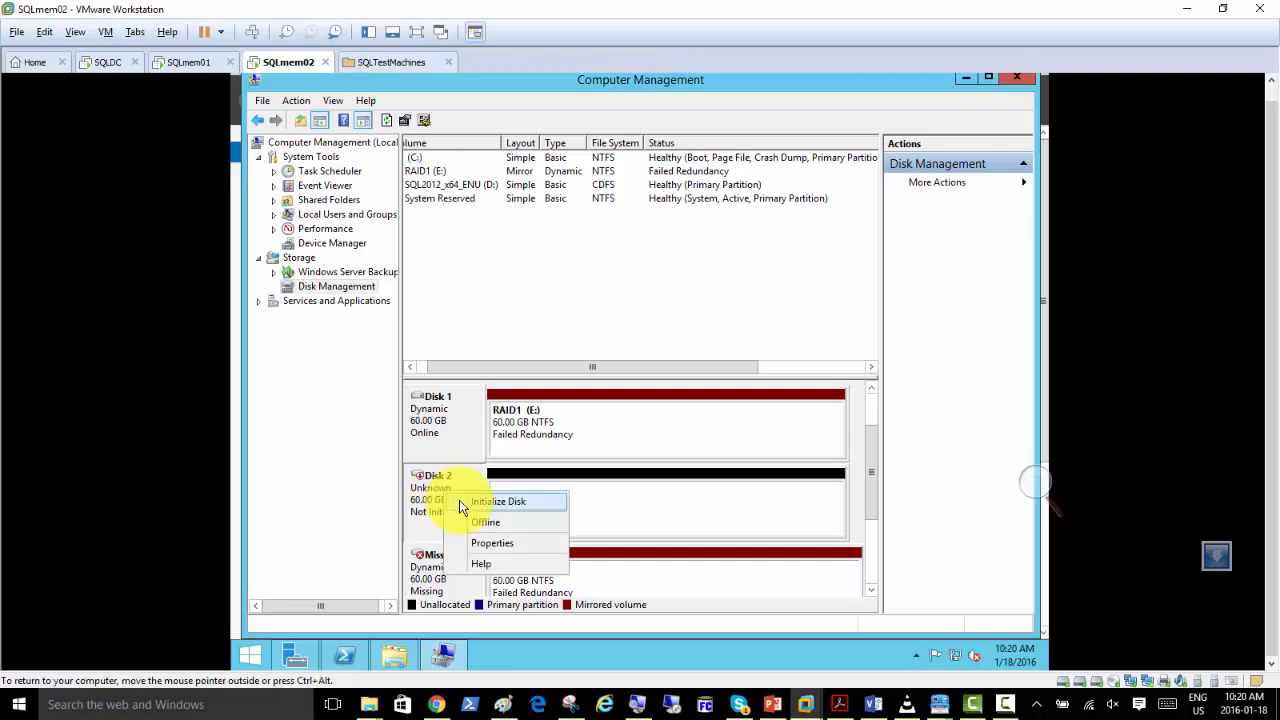
click(462, 502)
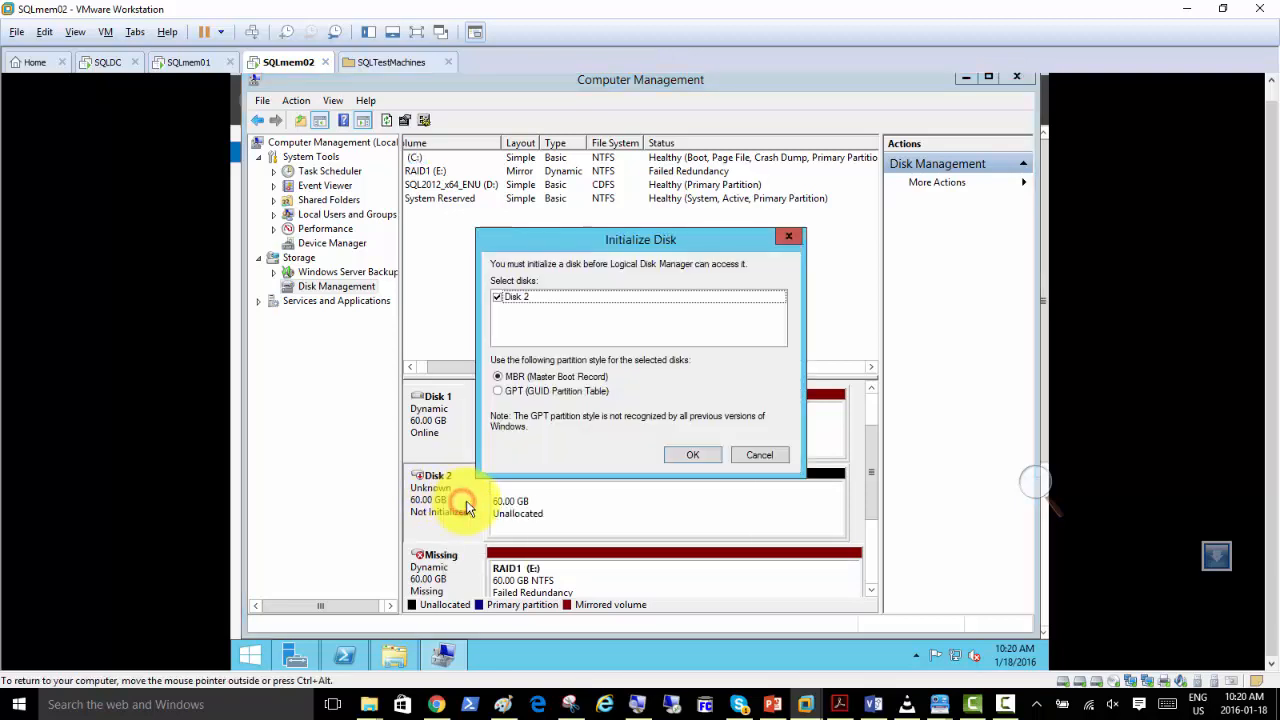
click(683, 456)
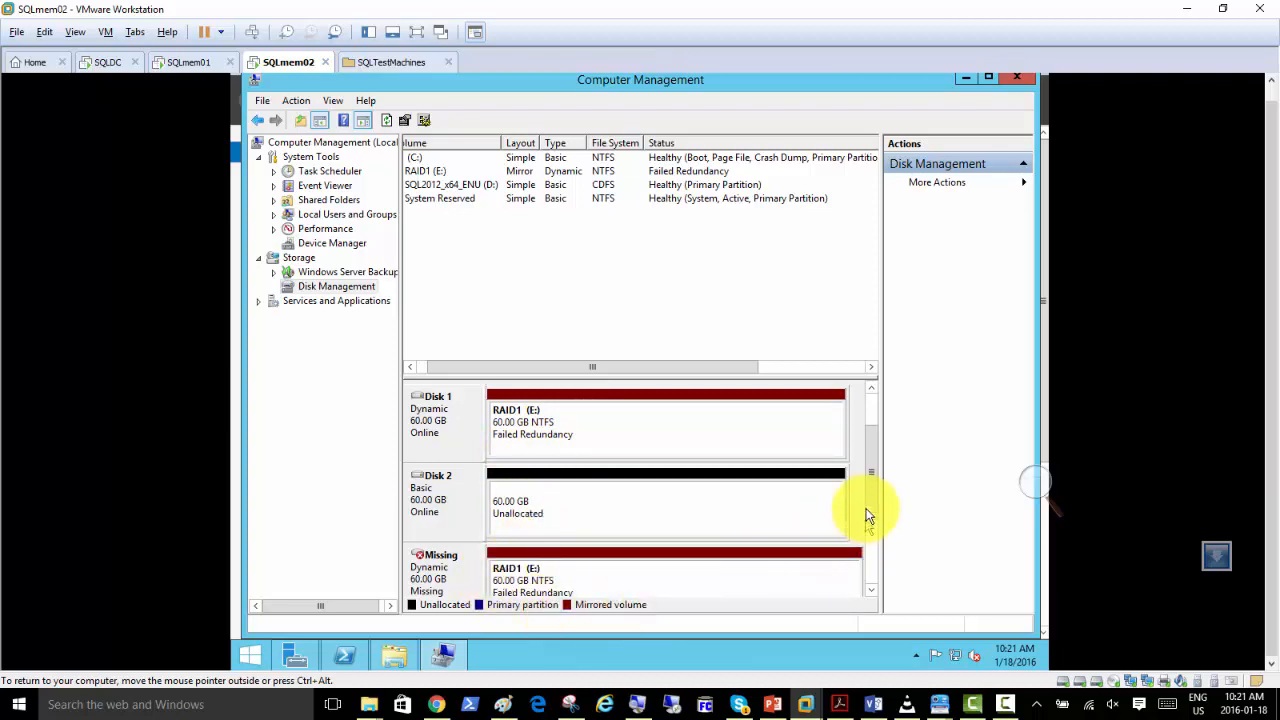
Remove the missing disk's mirror from the RAID1 (E:) volume and confirm the removal.
click(874, 466)
drag(874, 475, 874, 462)
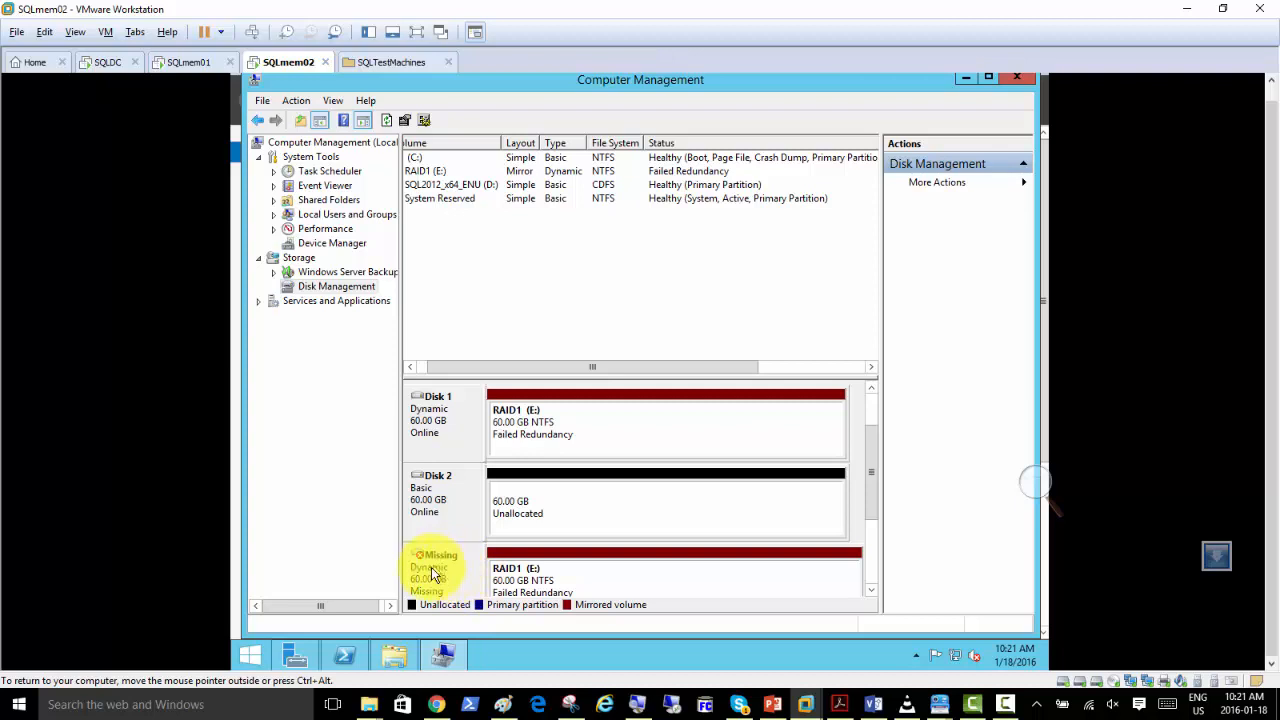
right_click(546, 425)
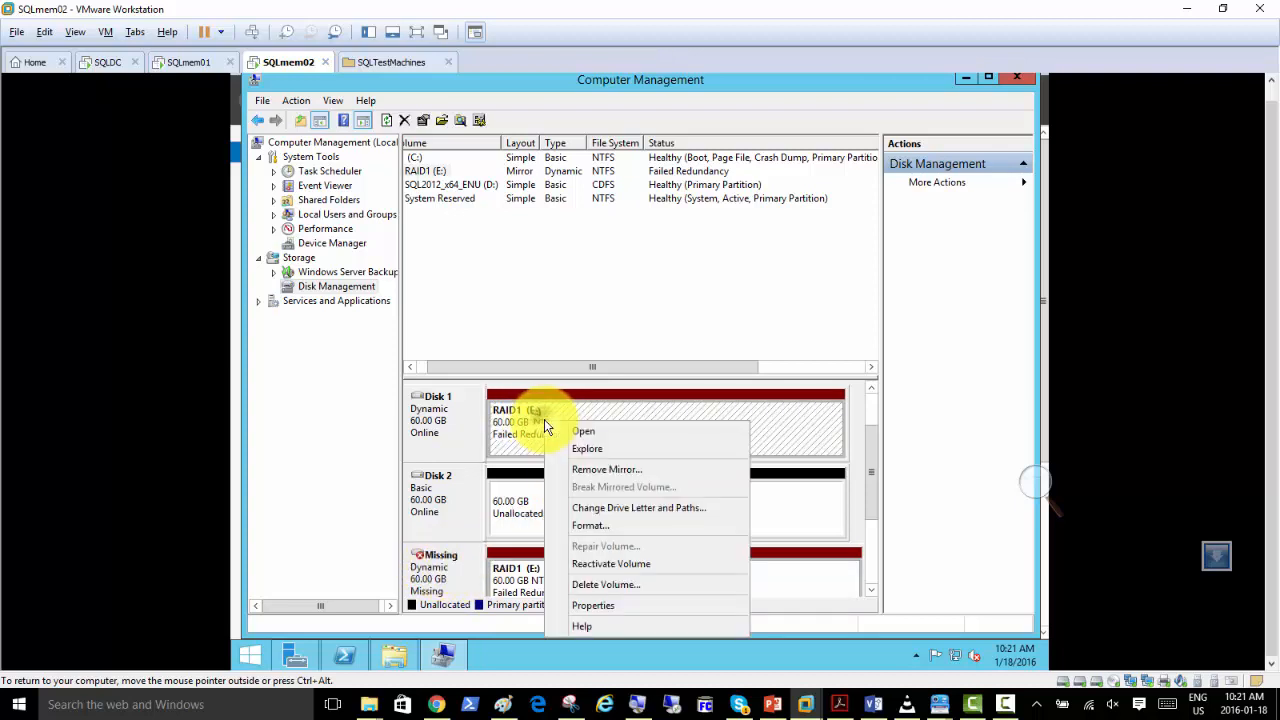
click(627, 469)
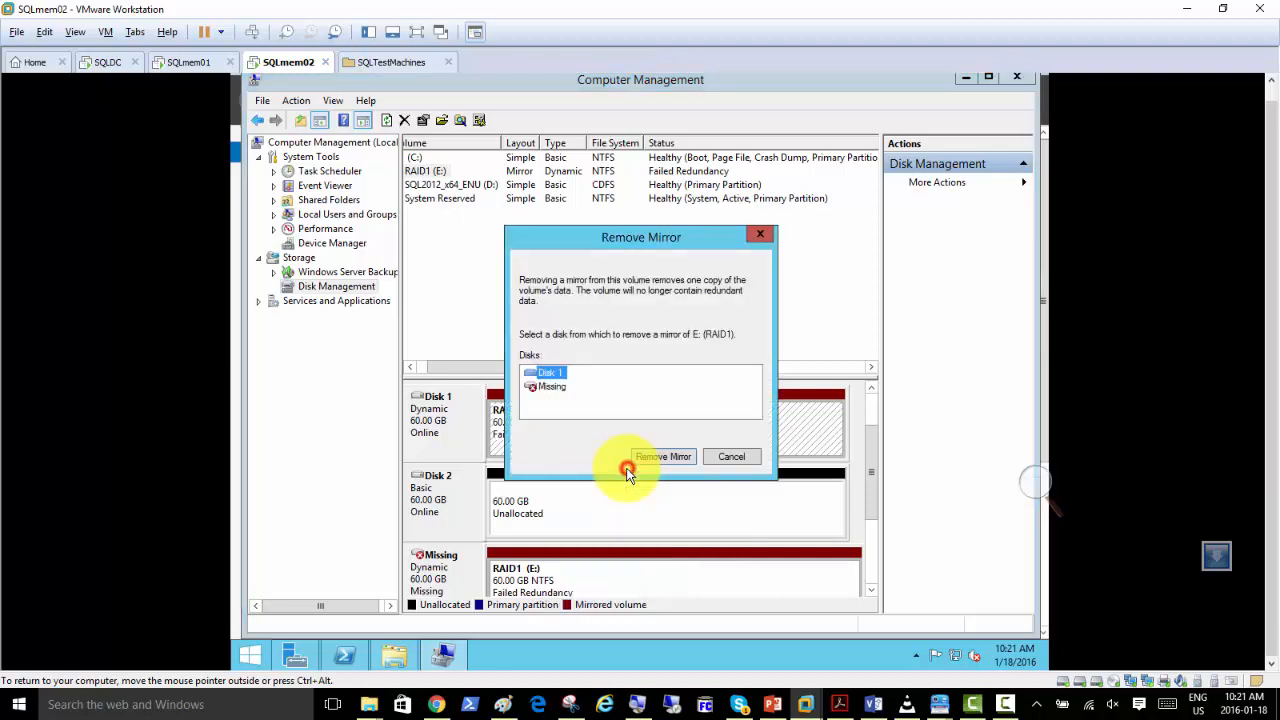
click(553, 387)
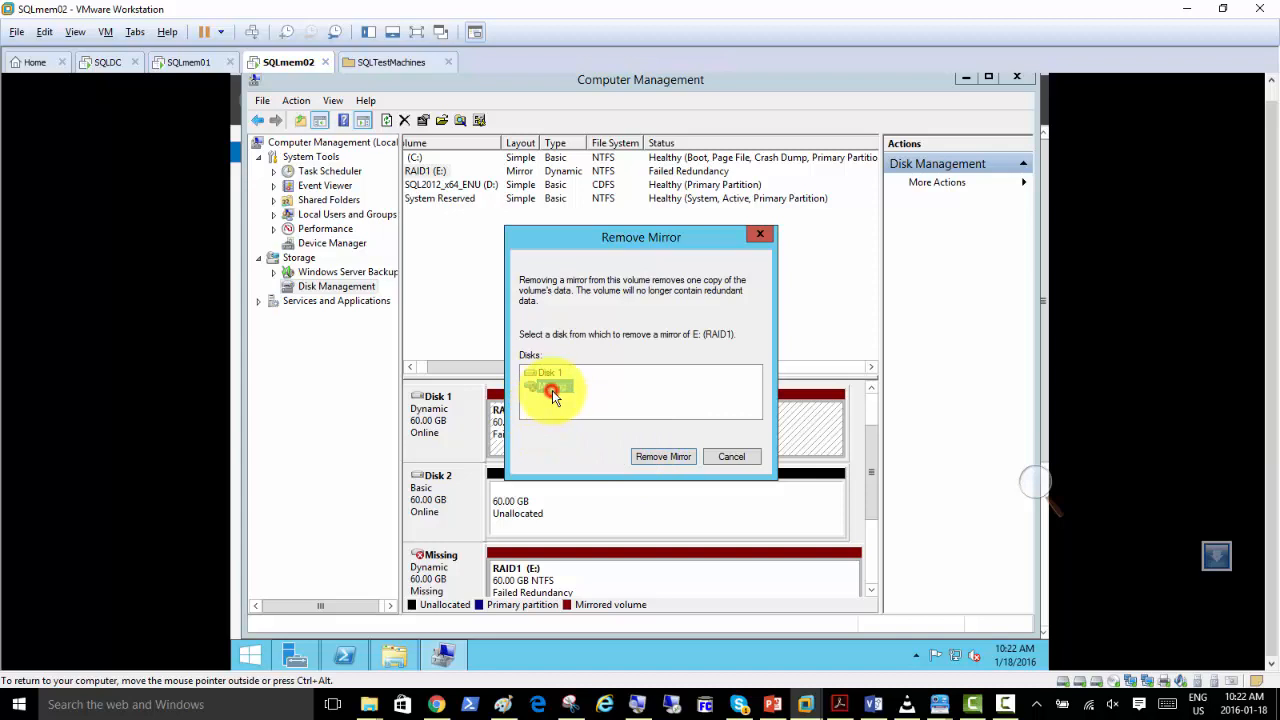
click(655, 459)
click(650, 417)
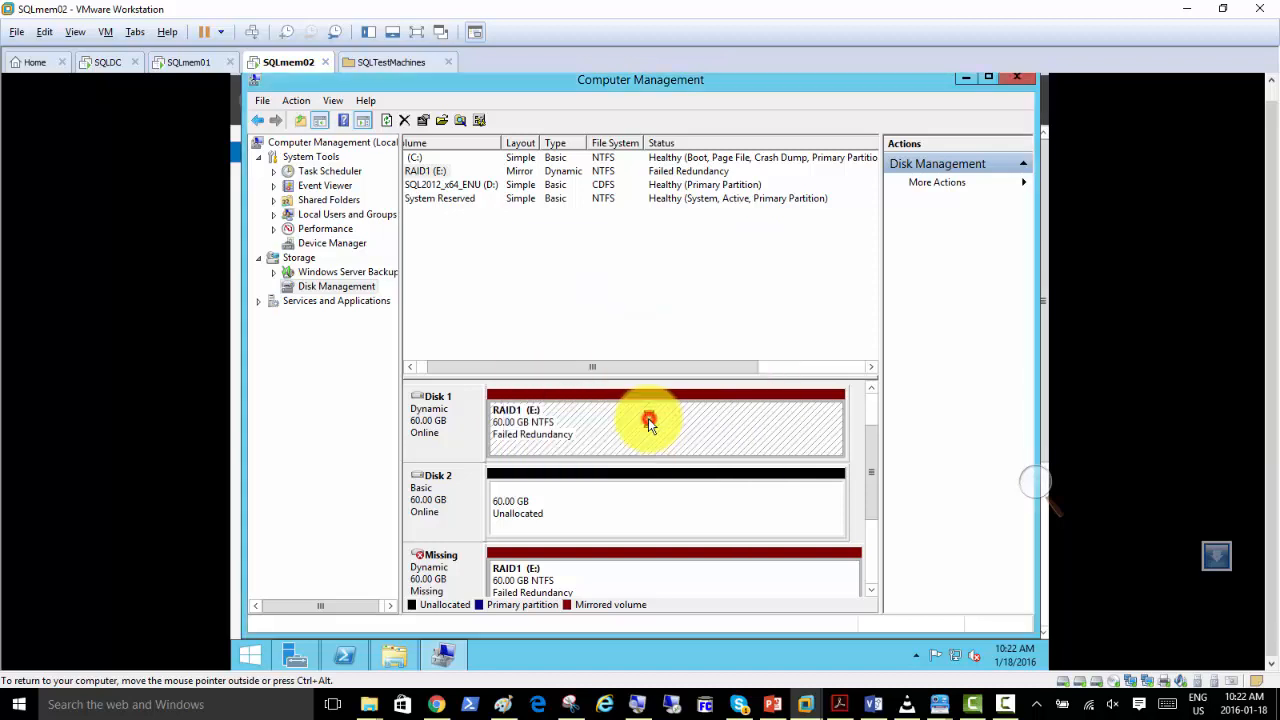
Add a mirror of the RAID1 (E:) volume on Disk 2, accepting the conversion to a dynamic disk.
right_click(592, 424)
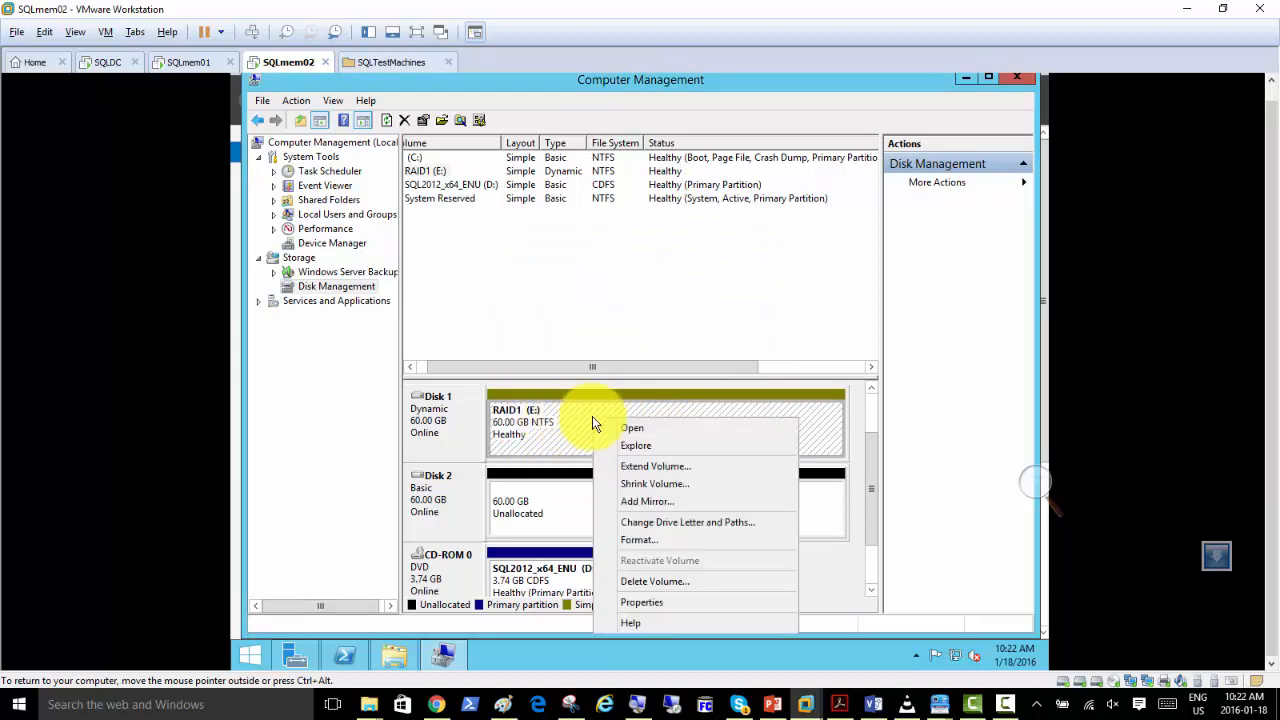
click(650, 504)
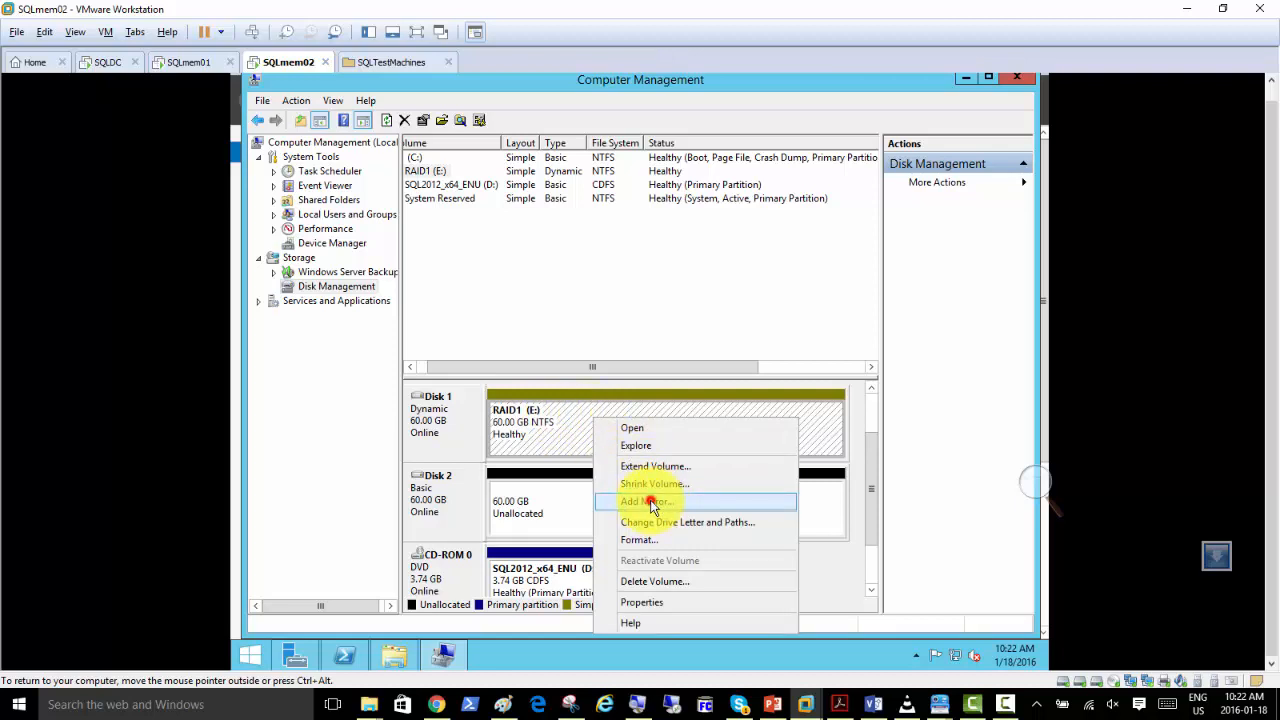
click(552, 376)
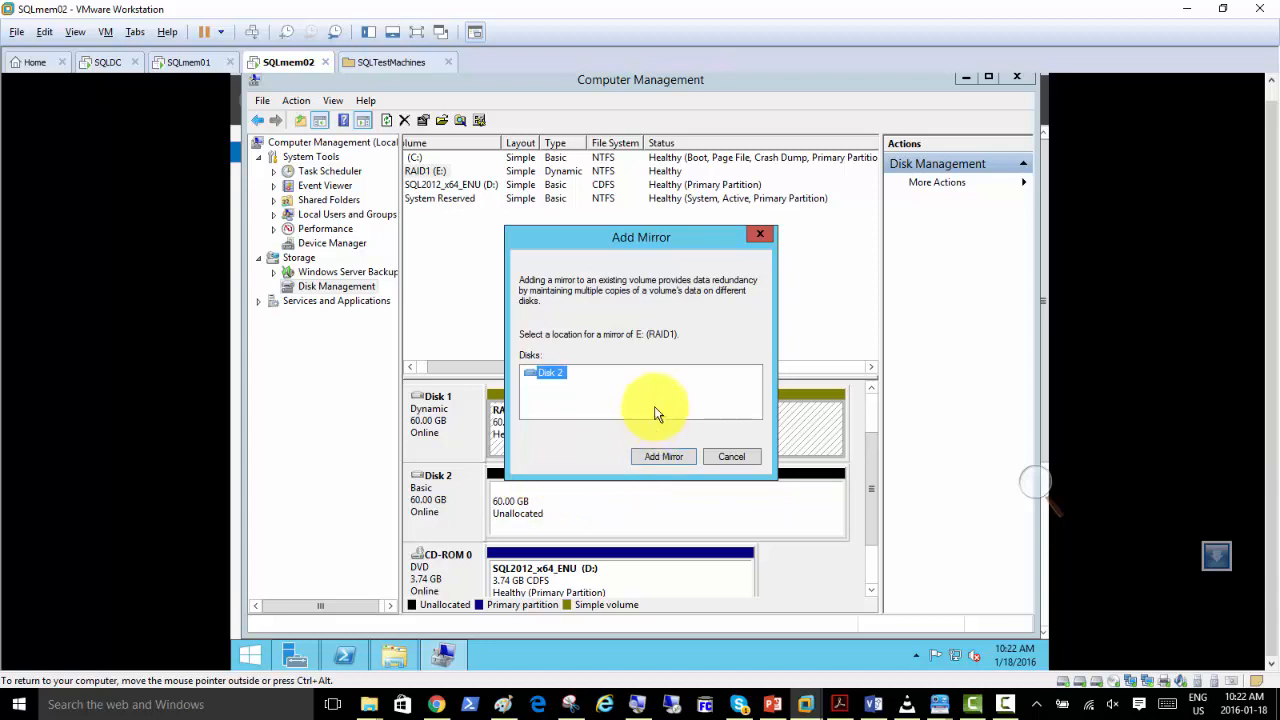
click(652, 458)
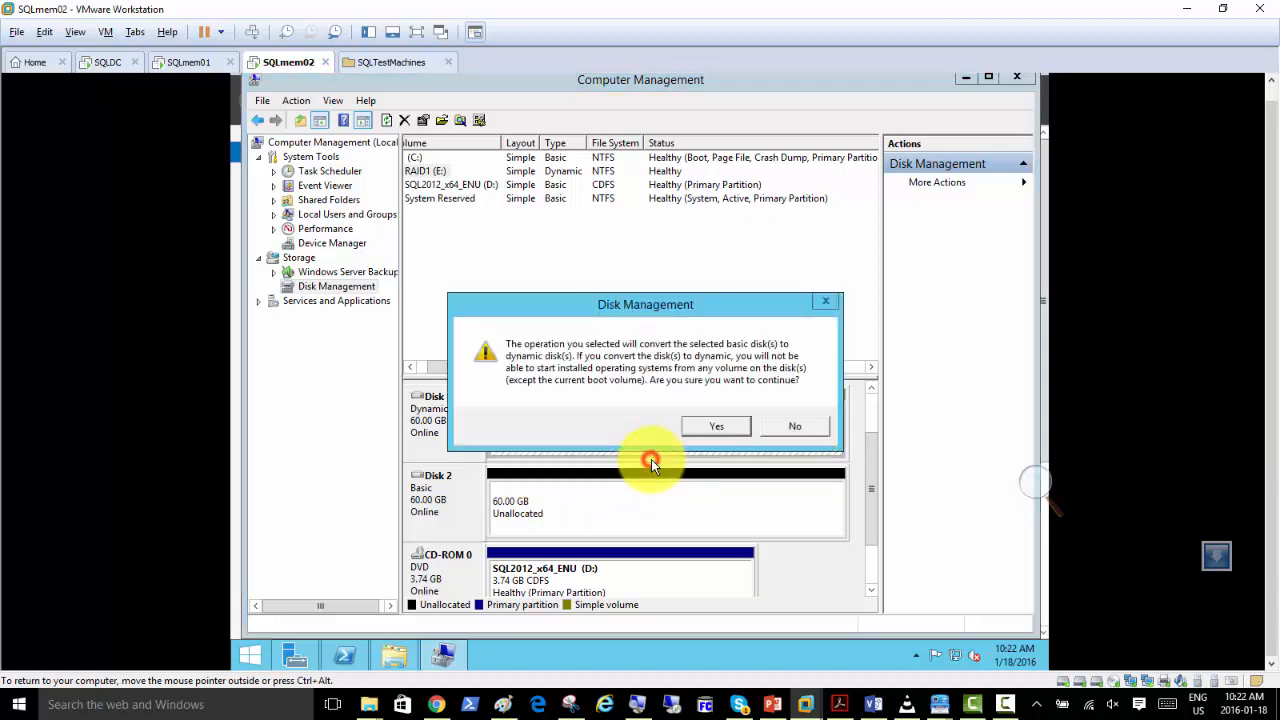
click(698, 427)
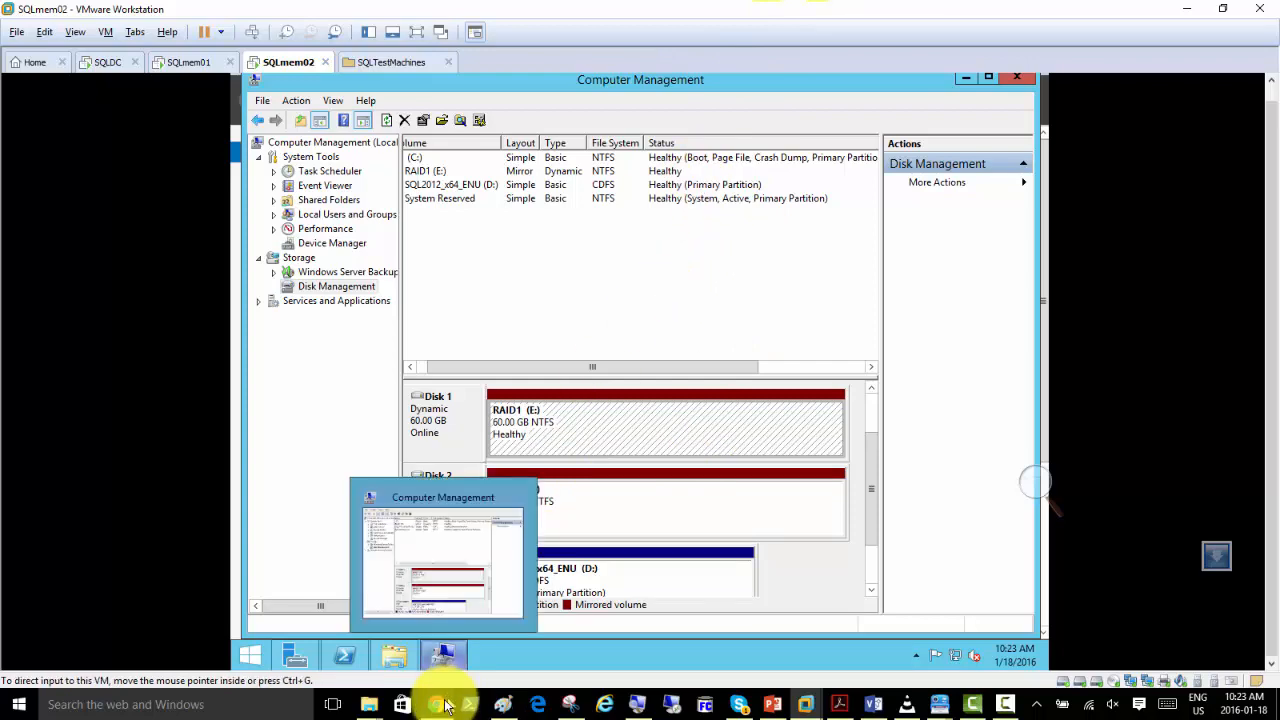
Switch to Chrome and search Google for "rack servers" in a new tab.
click(440, 577)
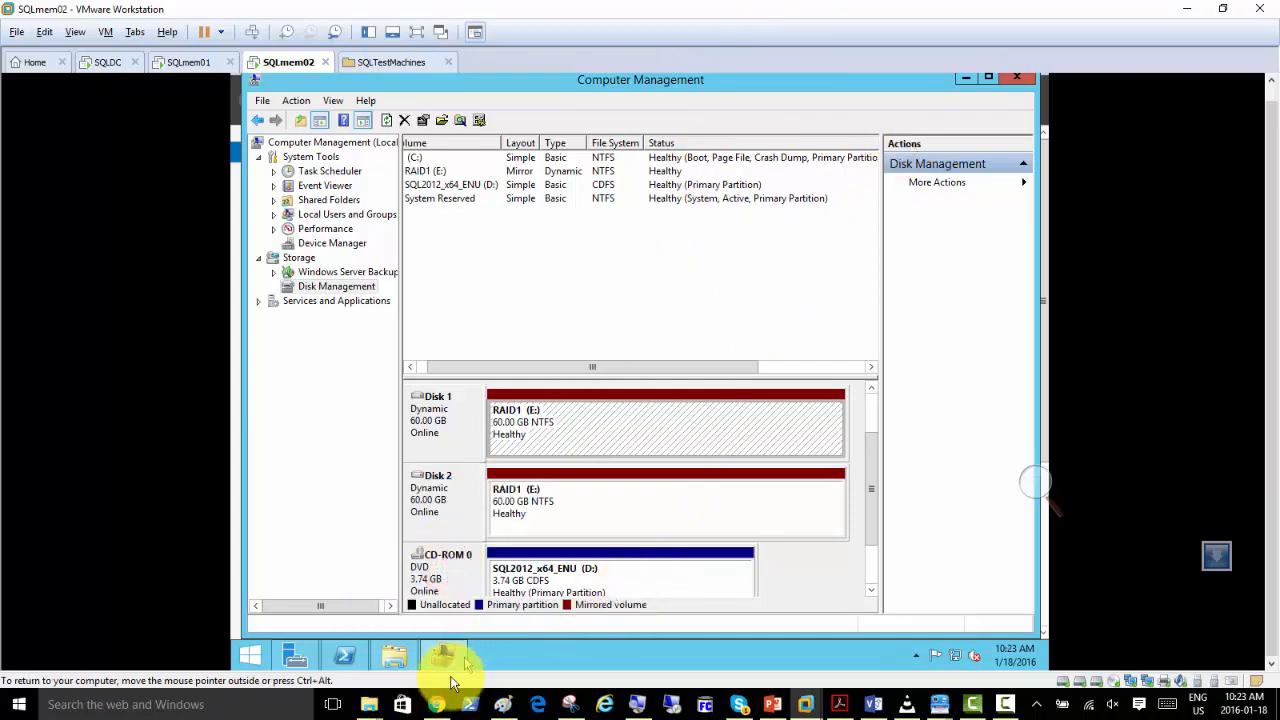
click(440, 705)
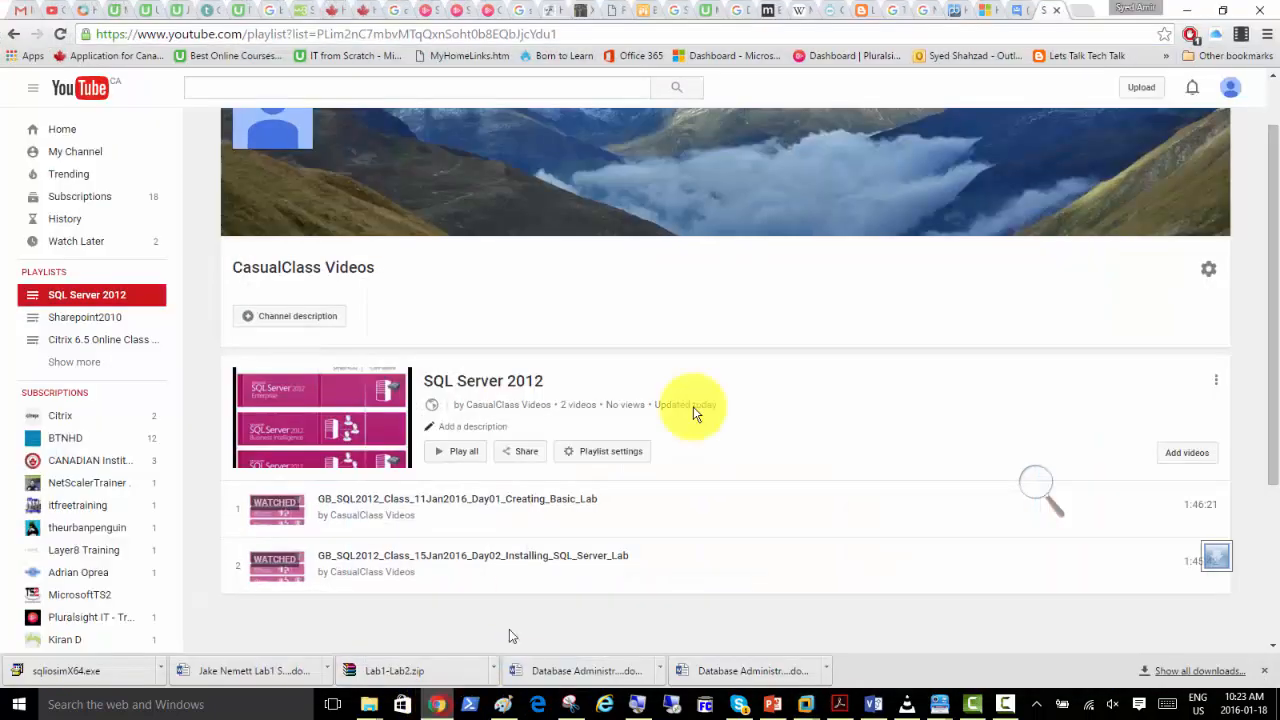
click(1083, 20)
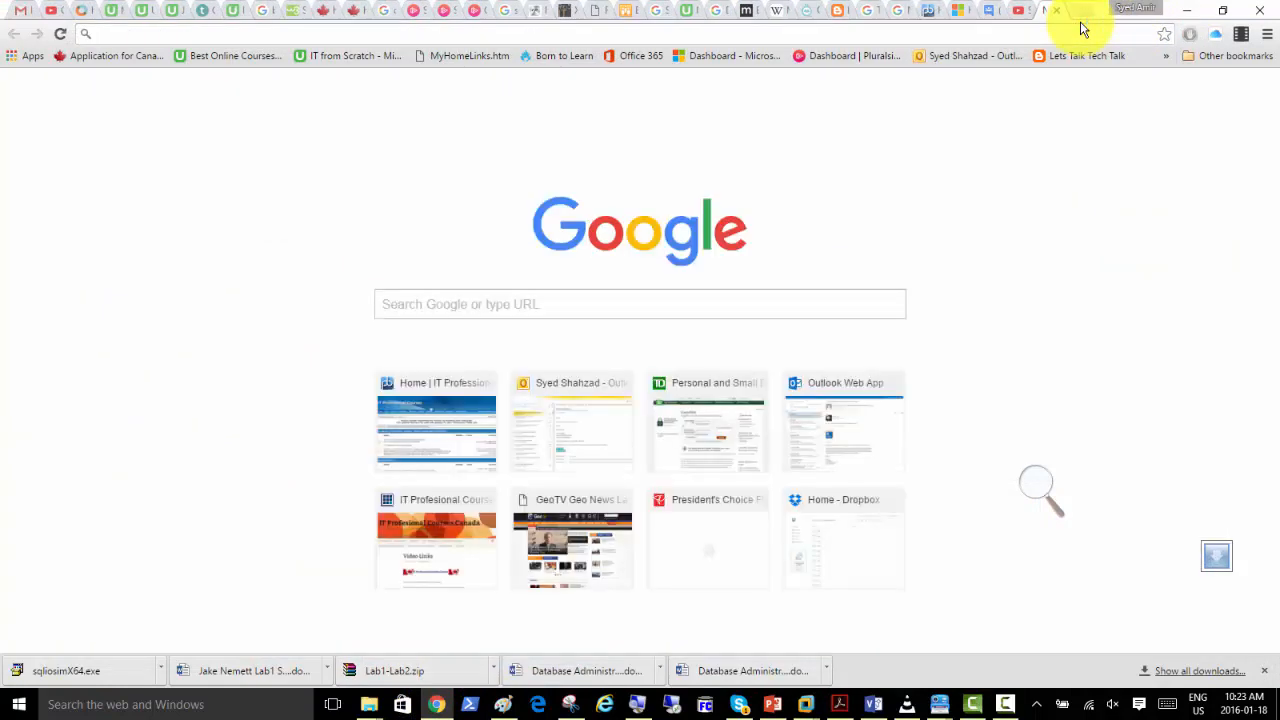
text(r)
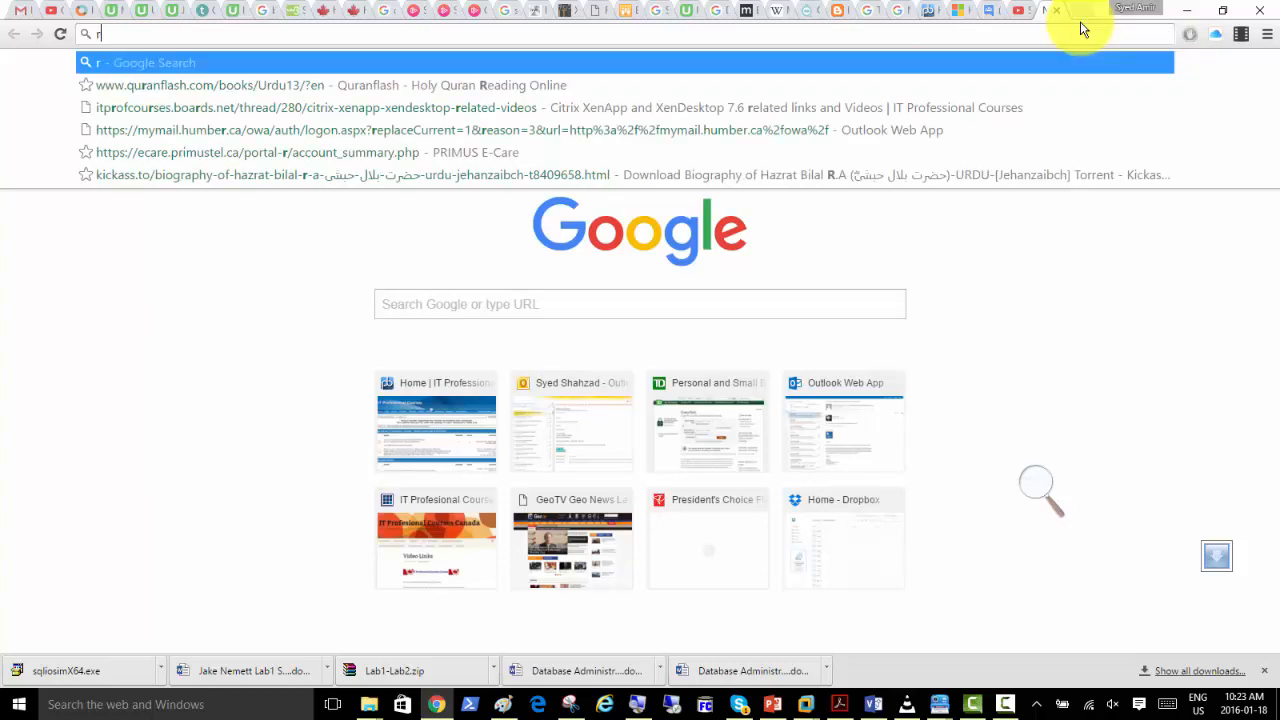
text(ack servers)
key(Return)
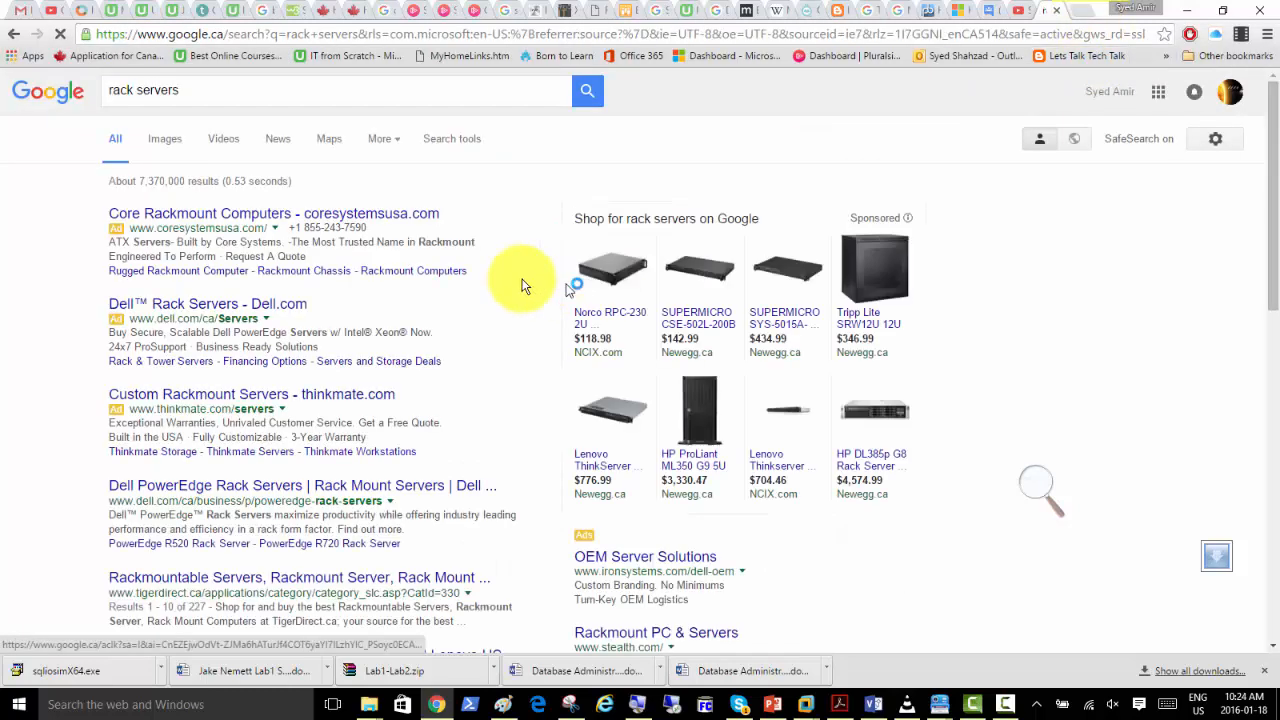
View the rack server image results, enlarging the isoHunt rack and Fujitsu PRIMERGY pictures, and minimize the browser.
click(164, 140)
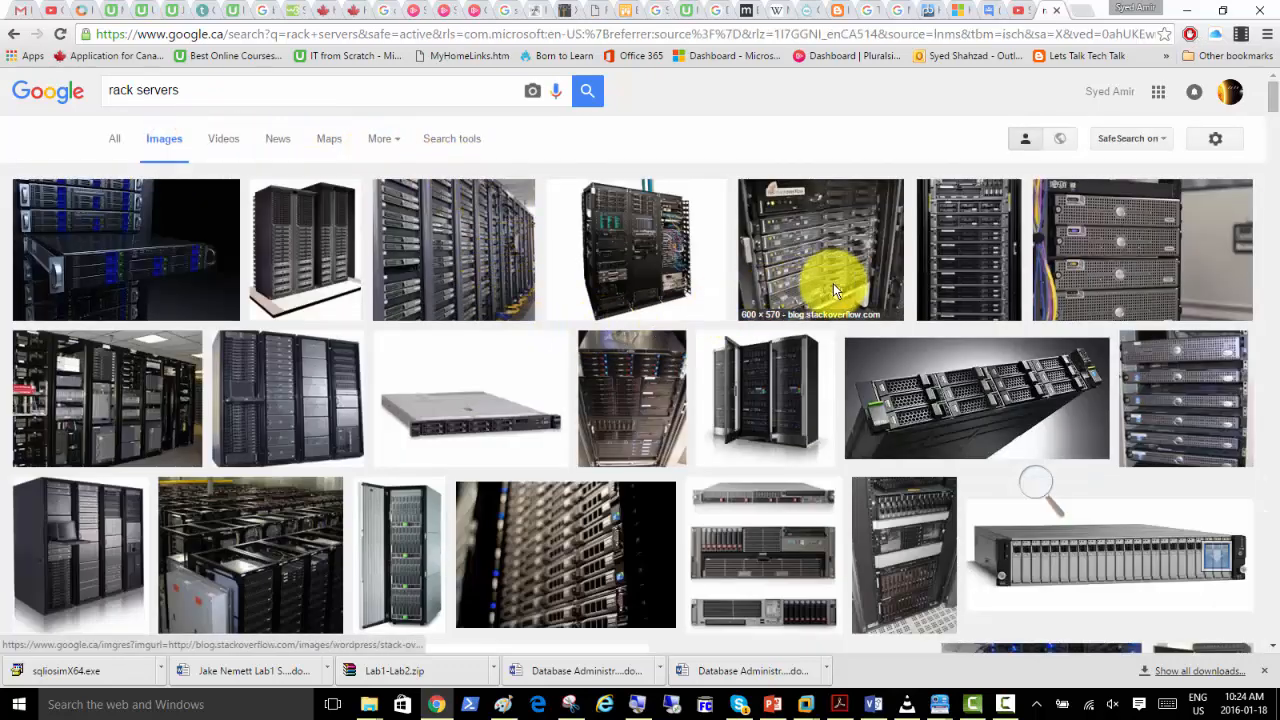
click(620, 373)
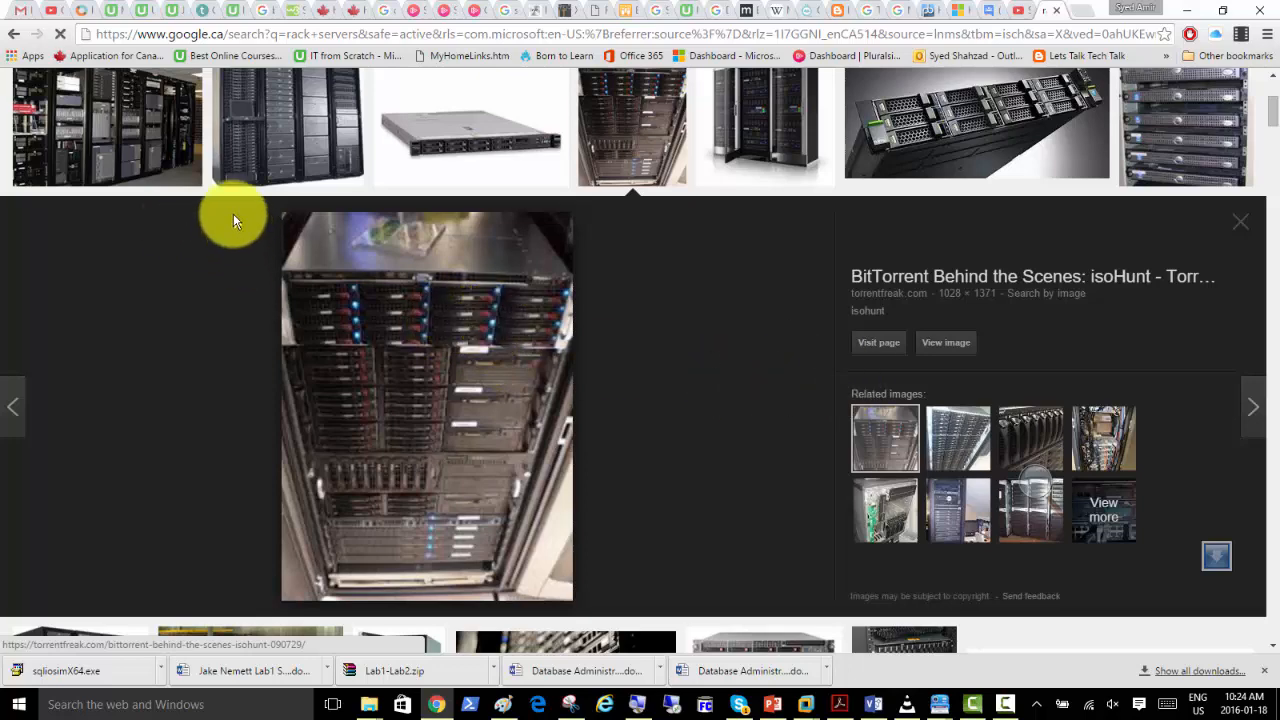
click(955, 117)
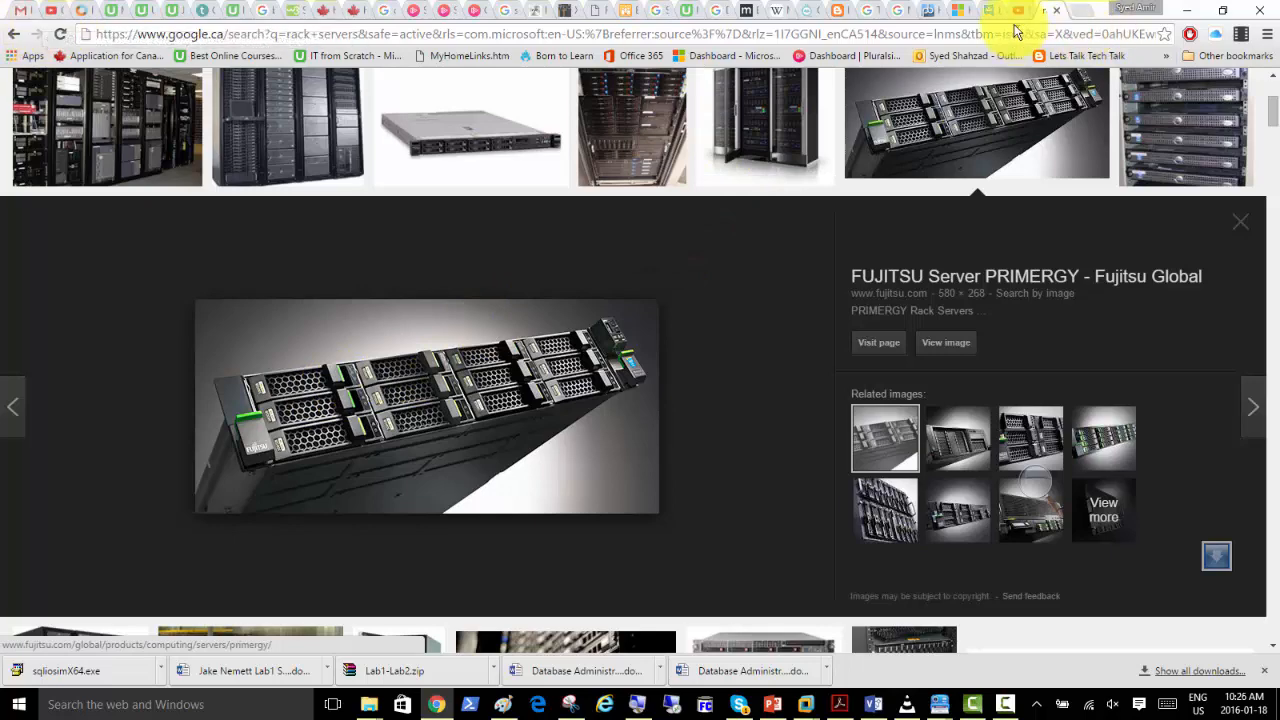
click(1186, 10)
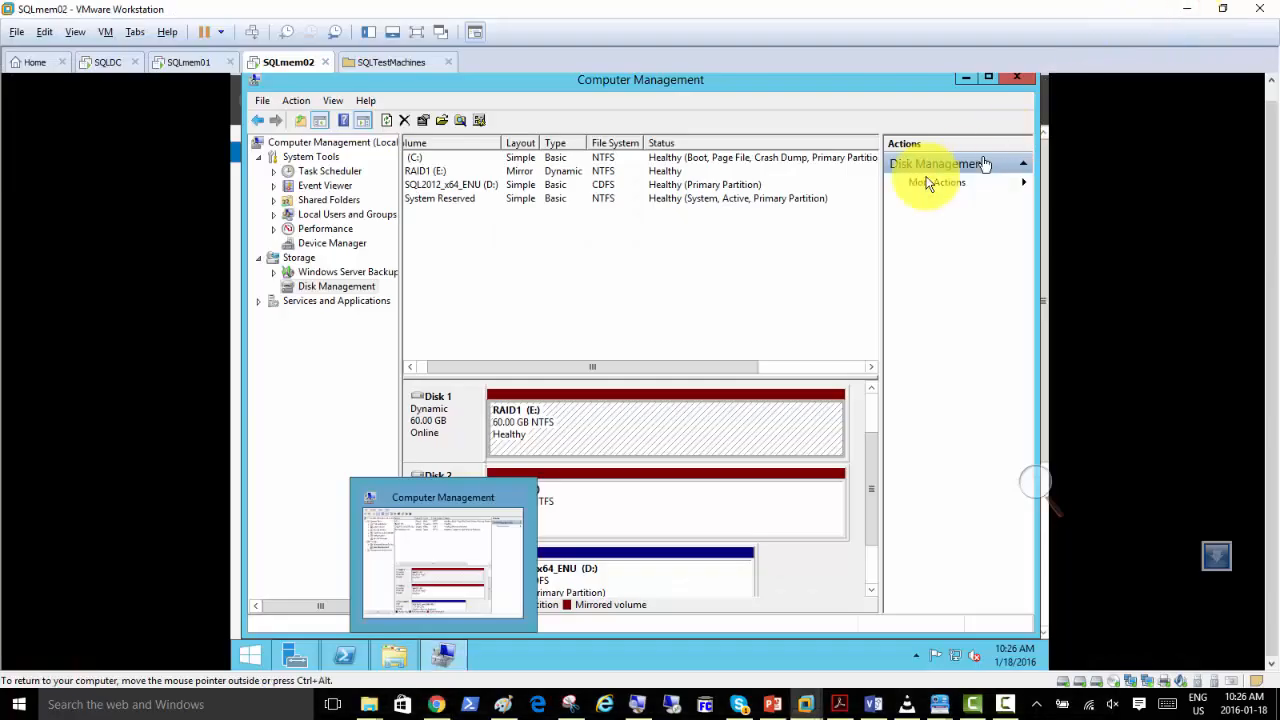
Check the RAID1 (E:) mirror volumes on Disk 2 and Disk 1, and minimize Computer Management.
click(627, 511)
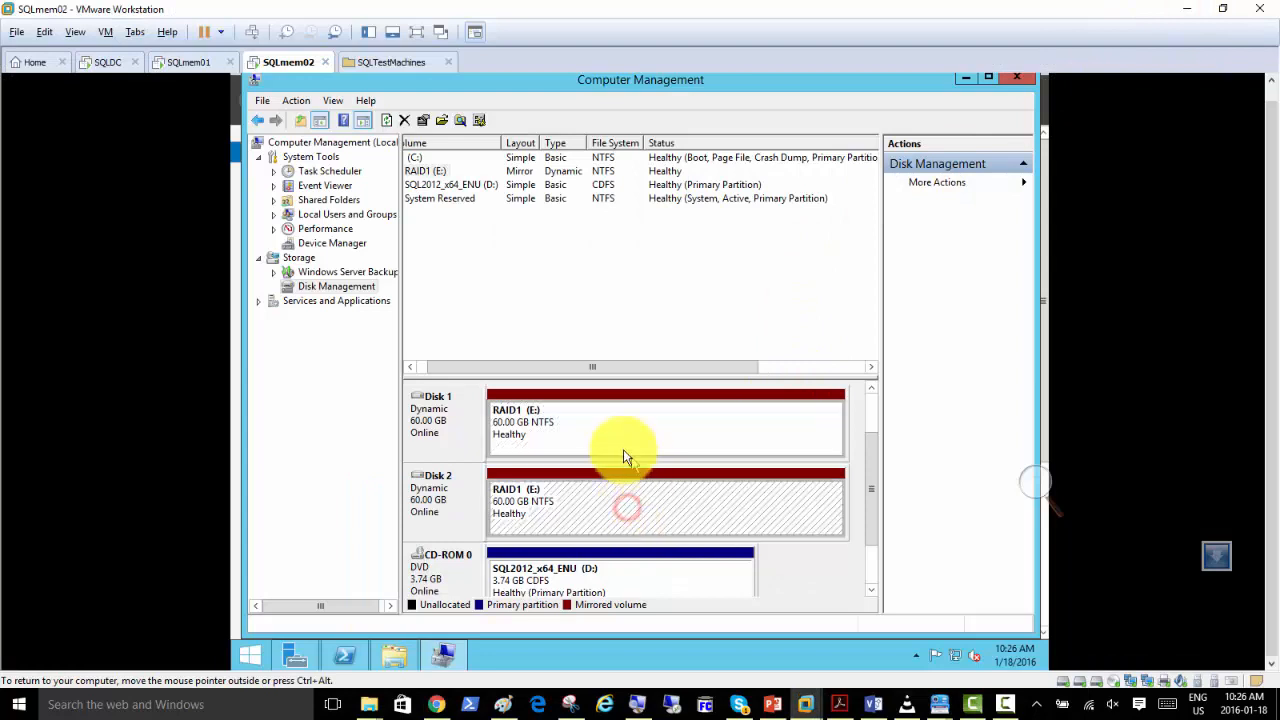
click(617, 435)
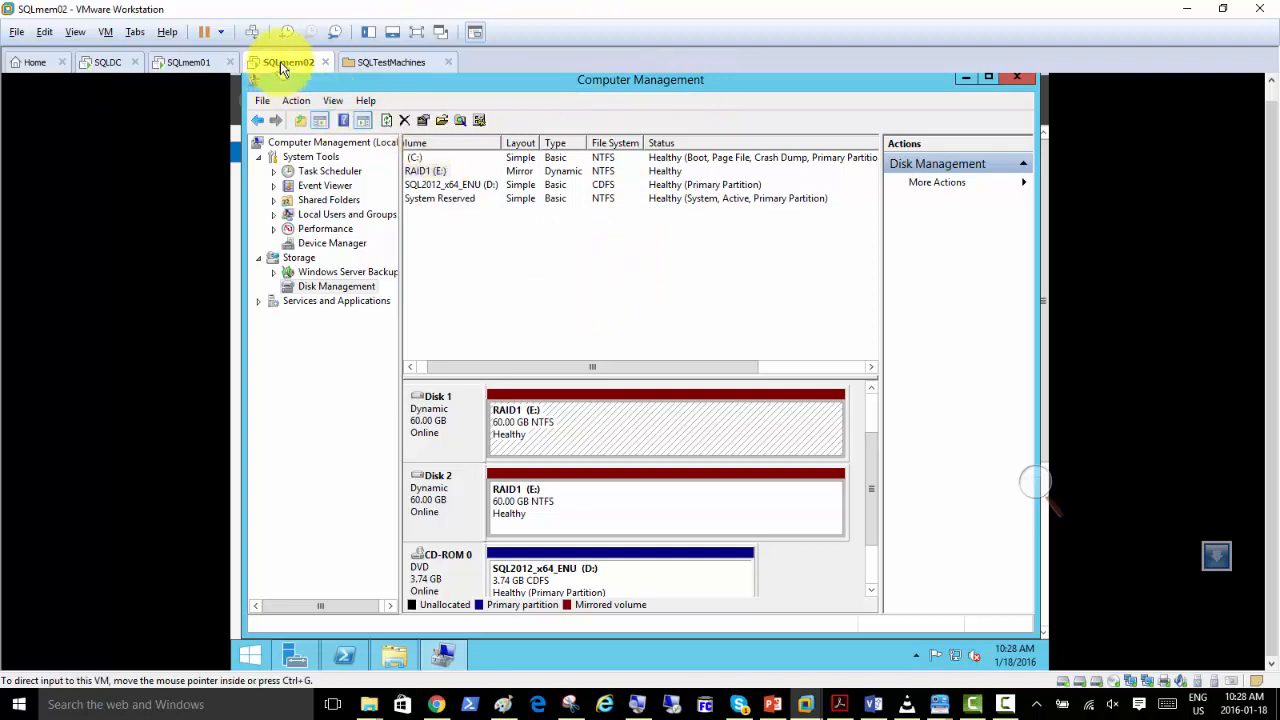
click(963, 78)
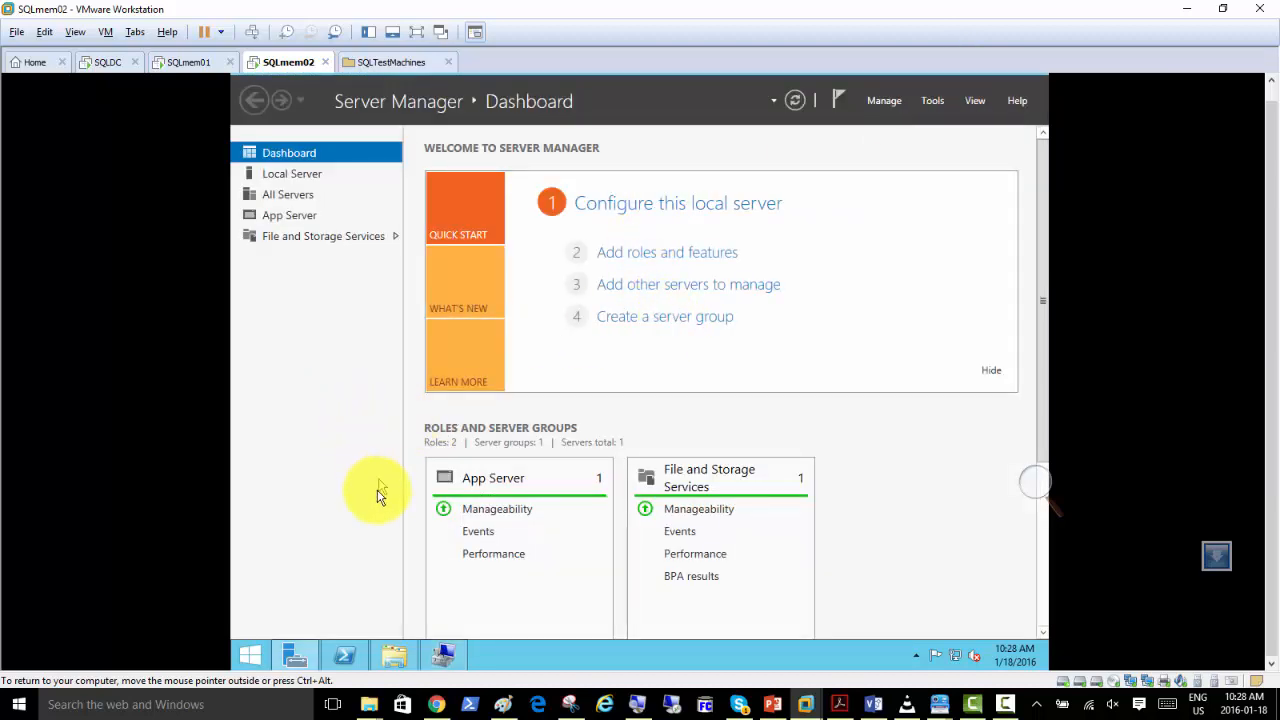
Check the folders on RAID1 (E:) and the PowerShell setup output on SQLmem02, and switch to the SQLmem01 machine.
click(396, 655)
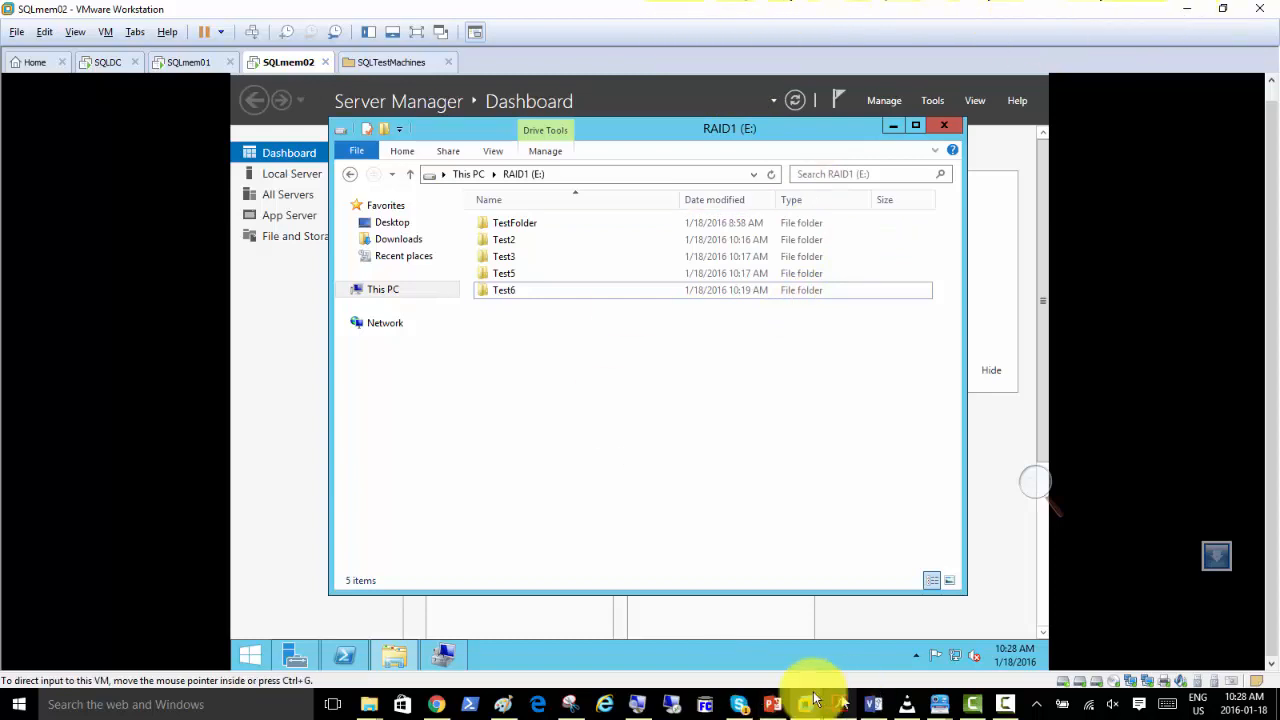
click(772, 704)
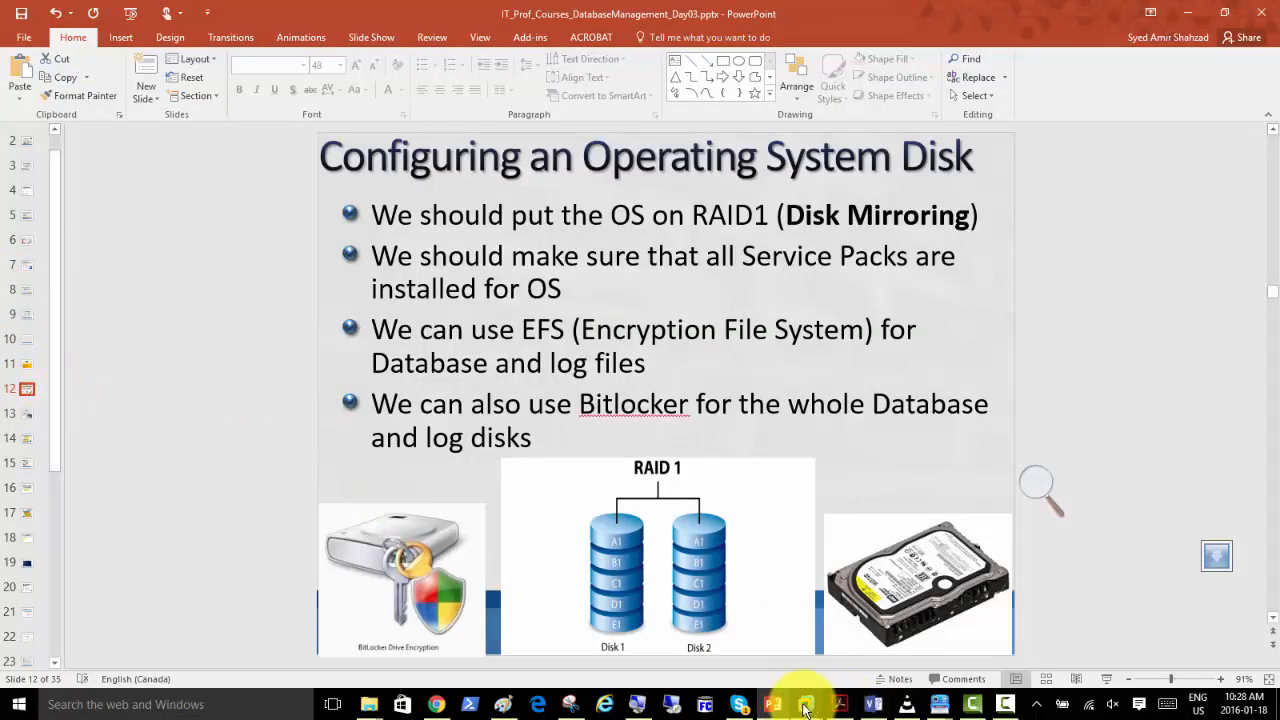
mouse_move(809, 703)
click(938, 632)
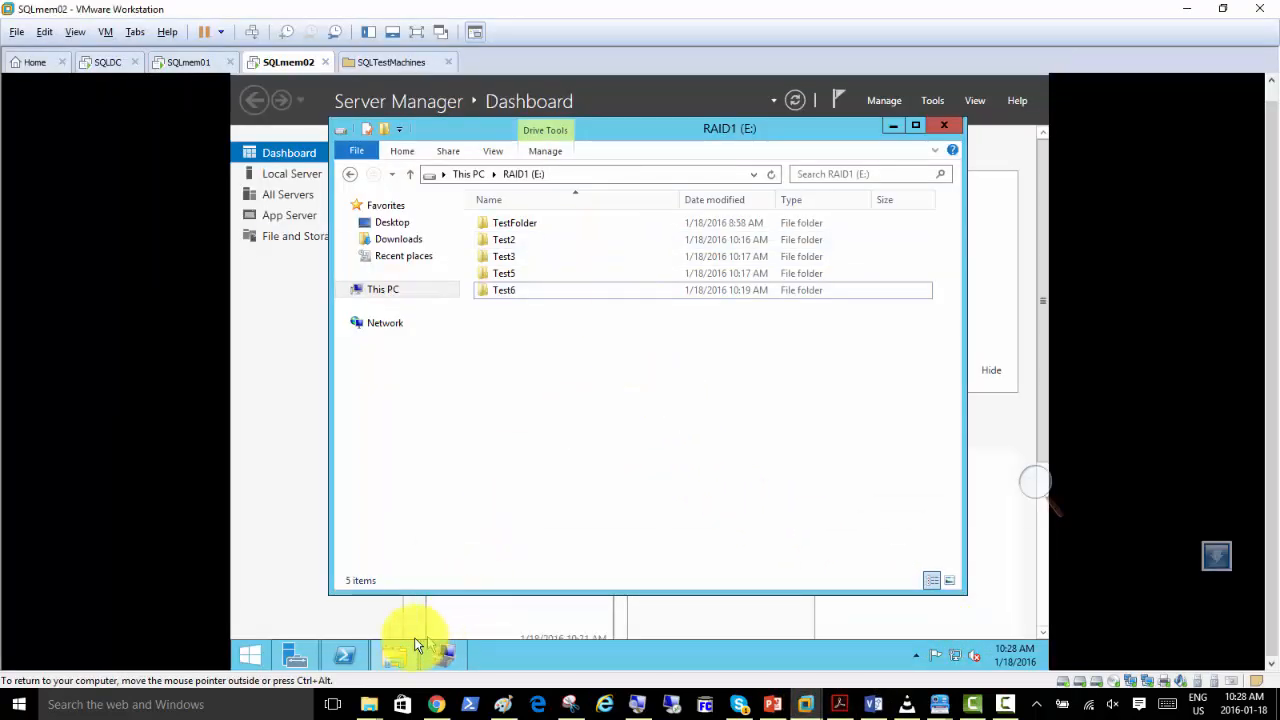
click(344, 655)
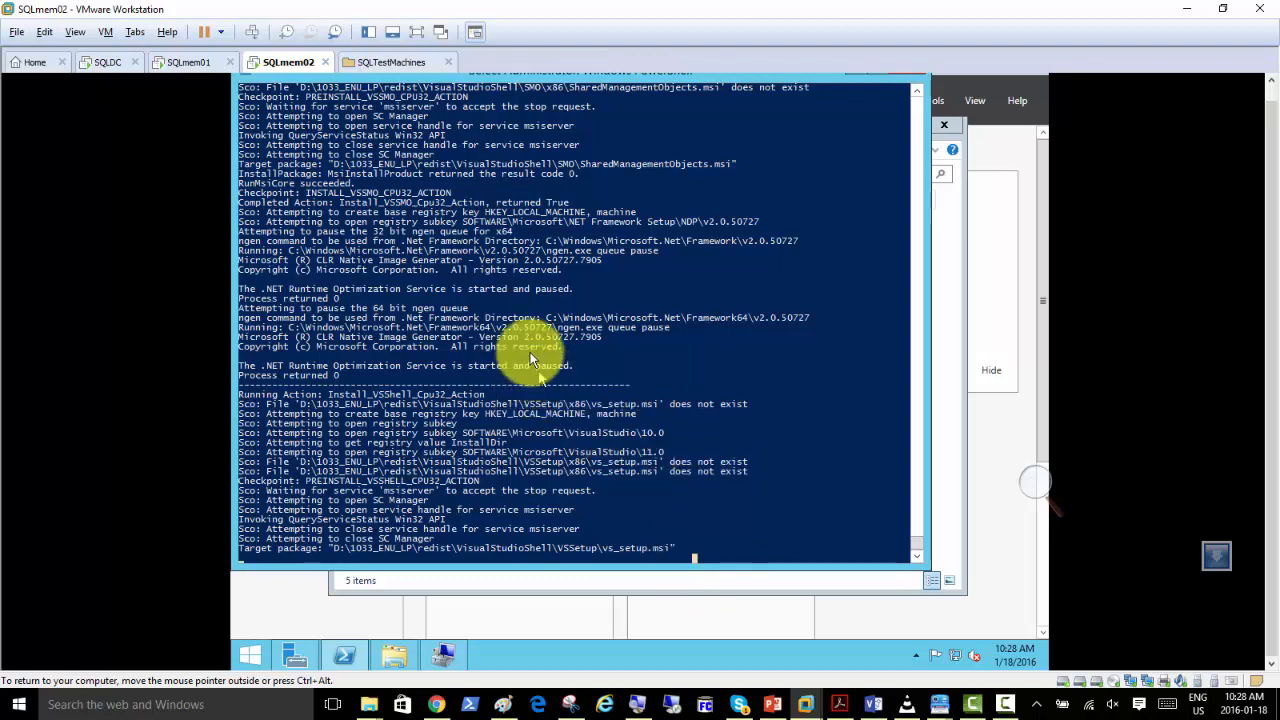
click(190, 64)
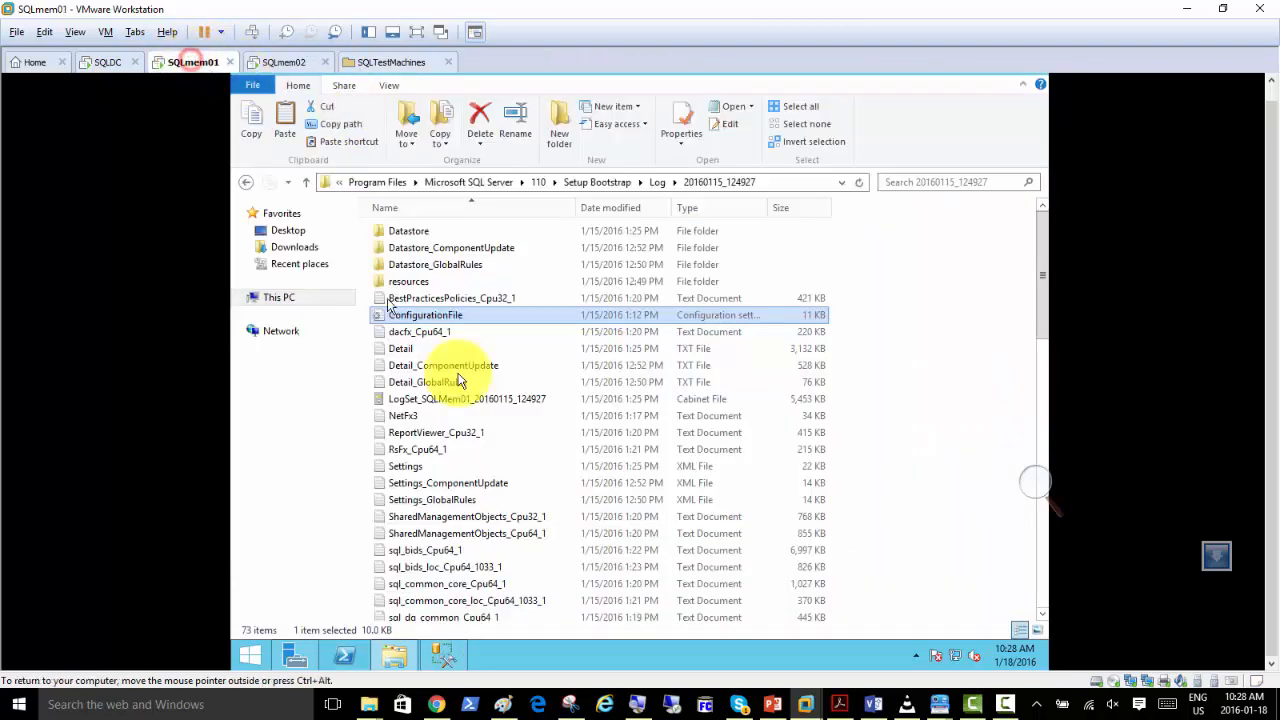
Switch to PowerPoint and present the "Configuring an Operating System Disk" slide as a slide show, revealing its RAID1 (Disk Mirroring) bullet.
click(772, 704)
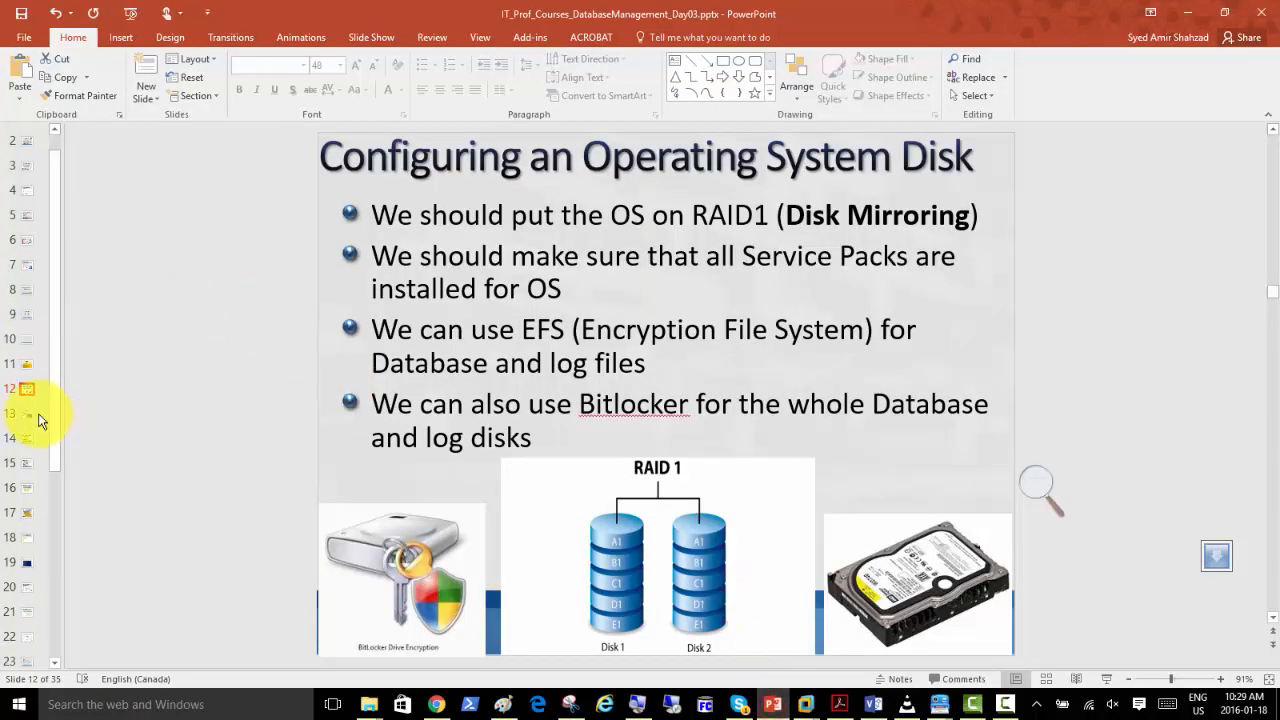
click(1106, 680)
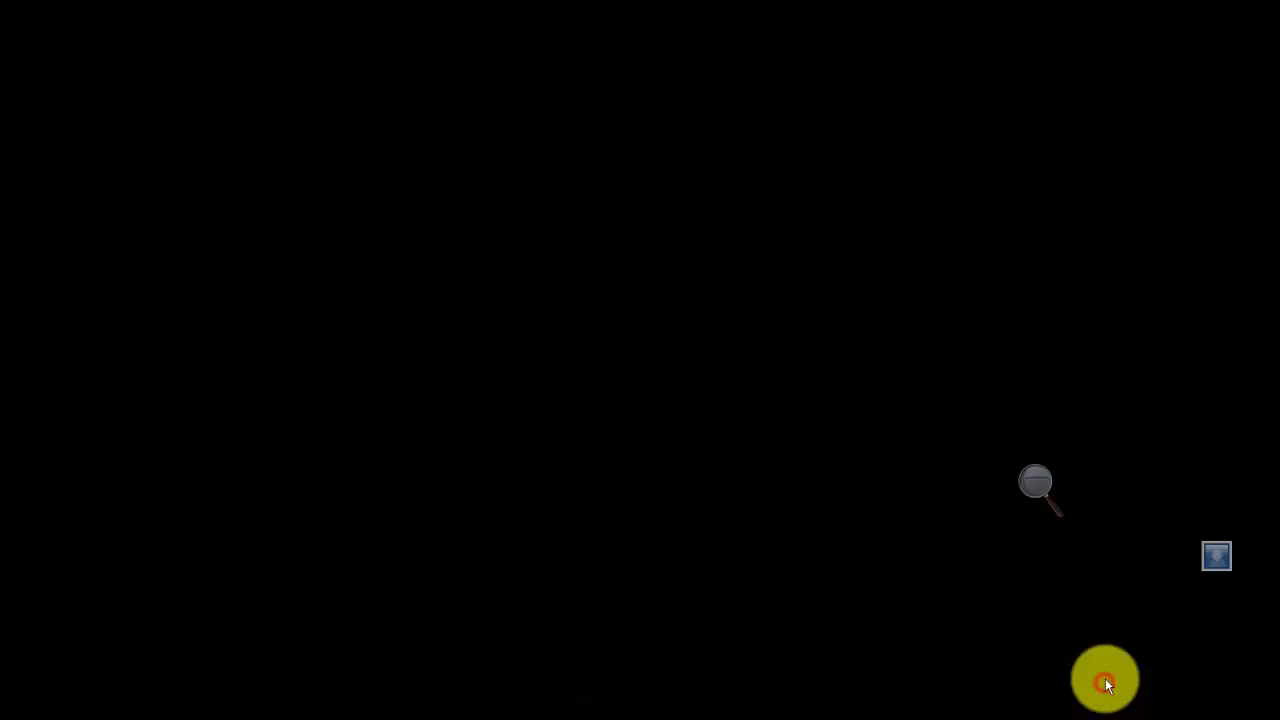
click(503, 157)
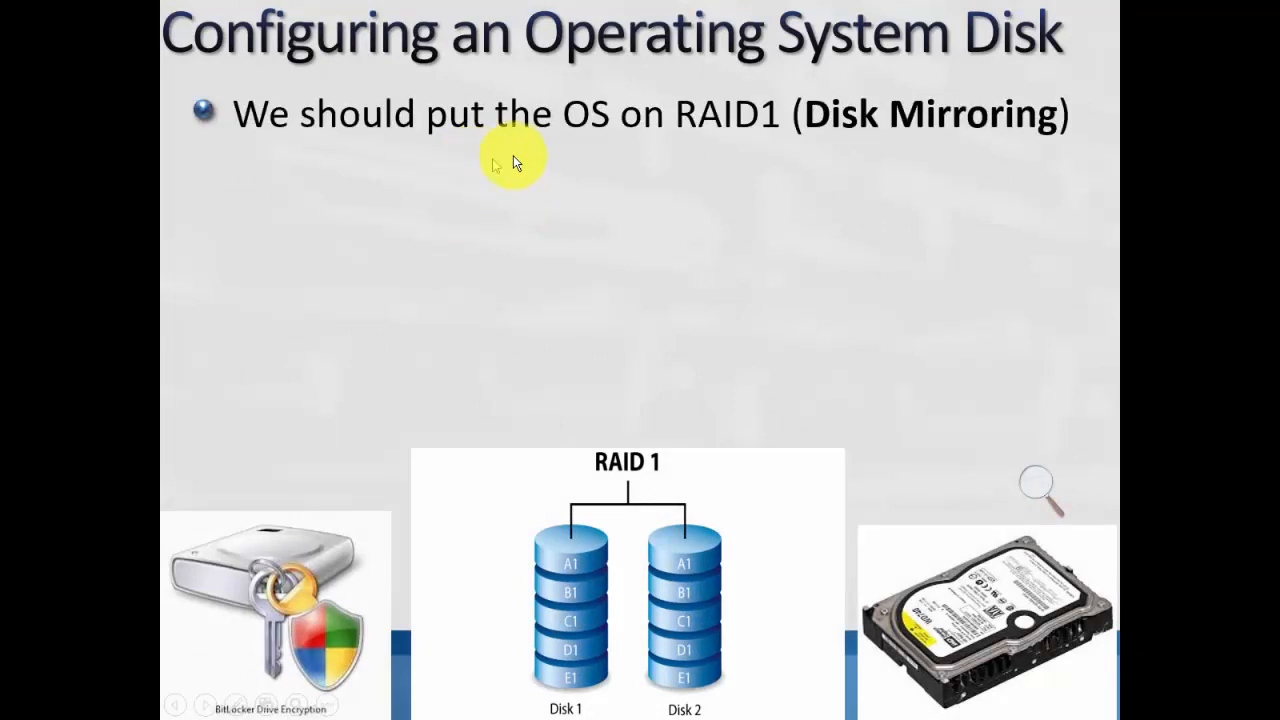
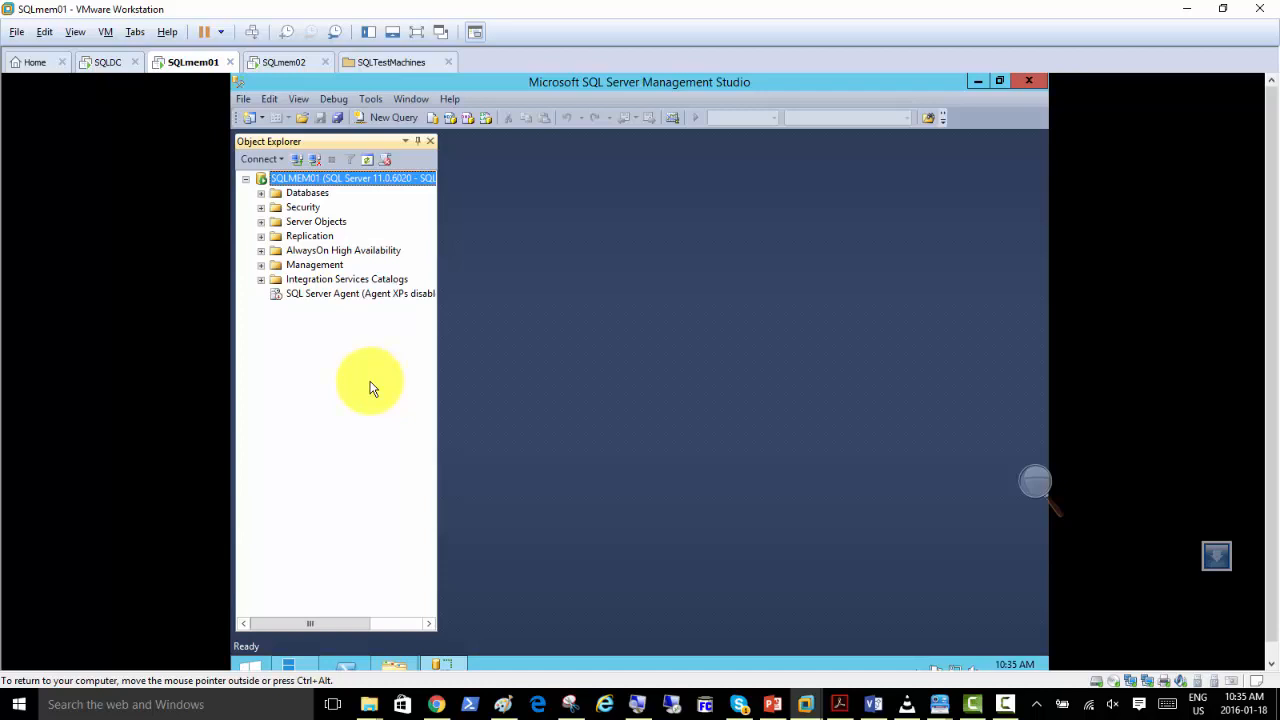
Run the SQL Server 2012 installer from DVD Drive (D:) on SQLmem01 and start a new stand-alone installation.
scroll(370, 388, right, 3)
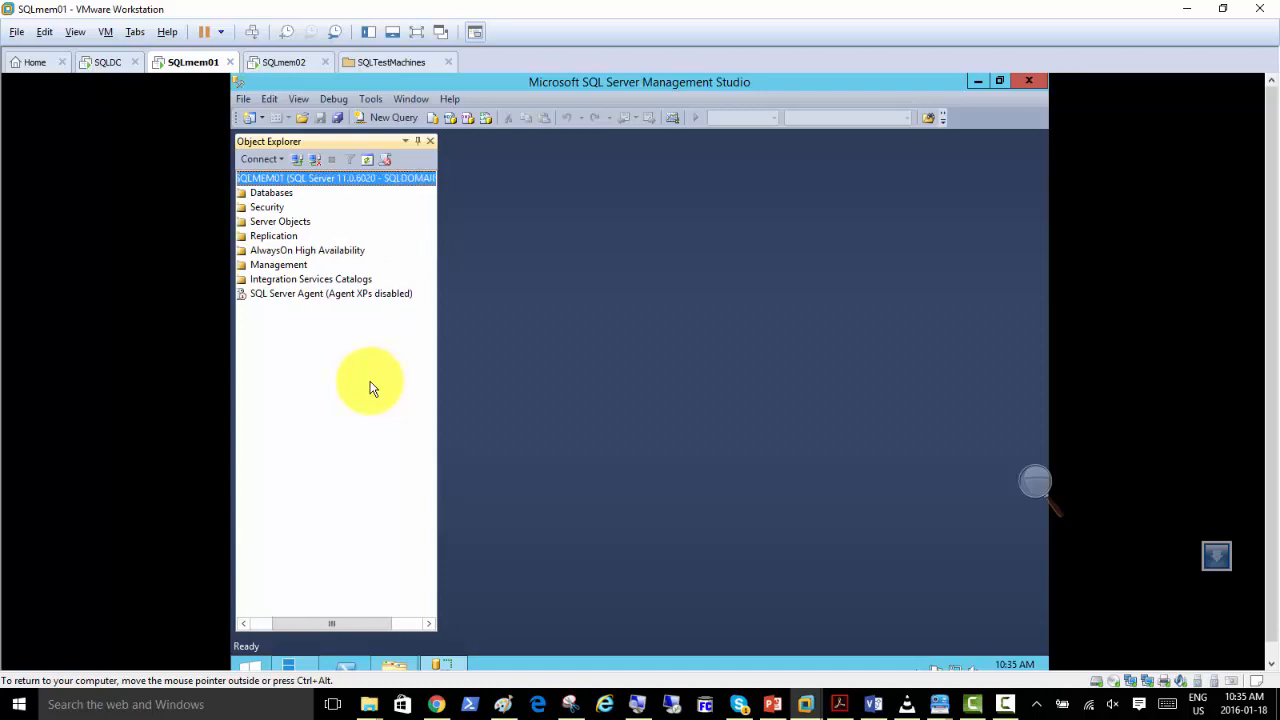
click(400, 662)
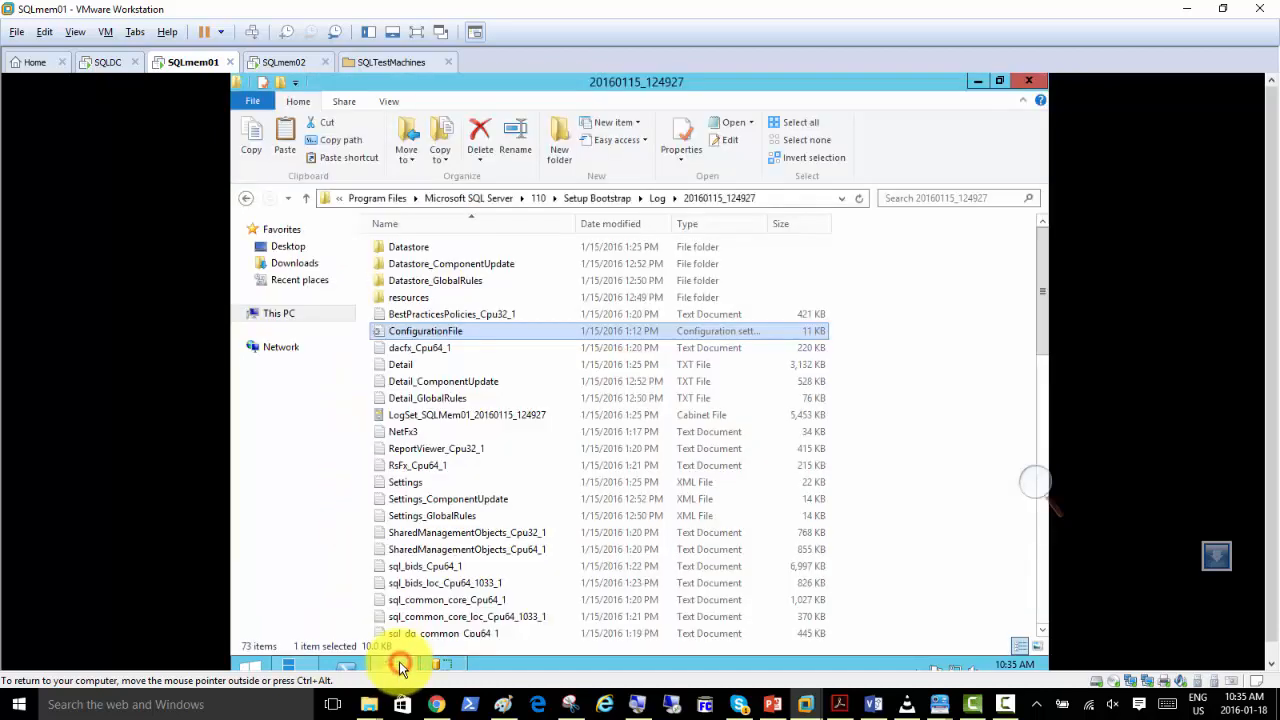
click(282, 317)
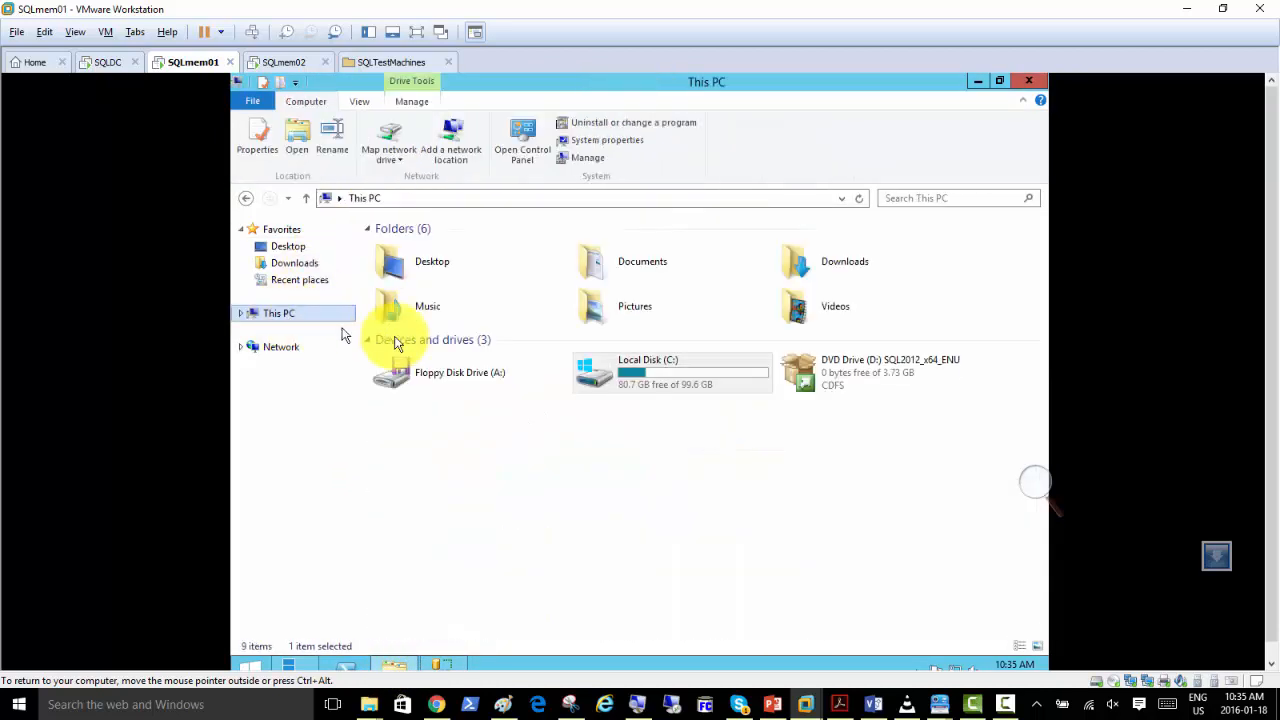
double_click(807, 377)
click(694, 405)
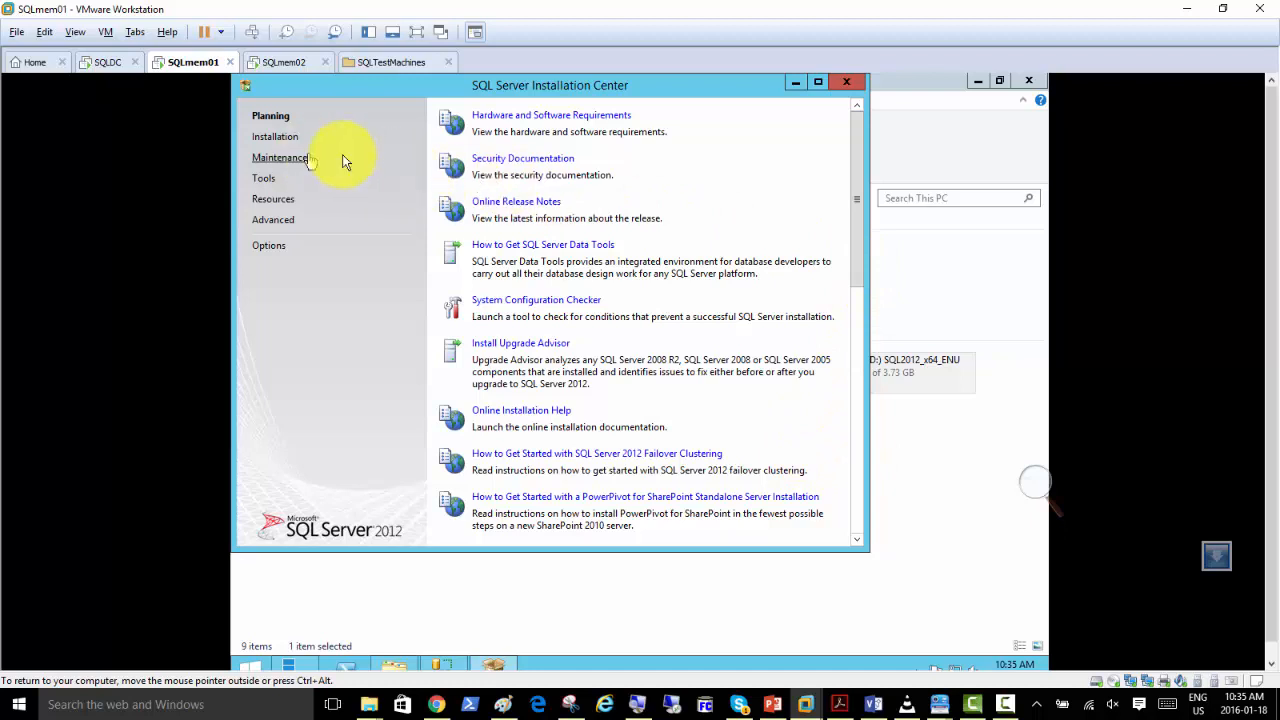
click(286, 140)
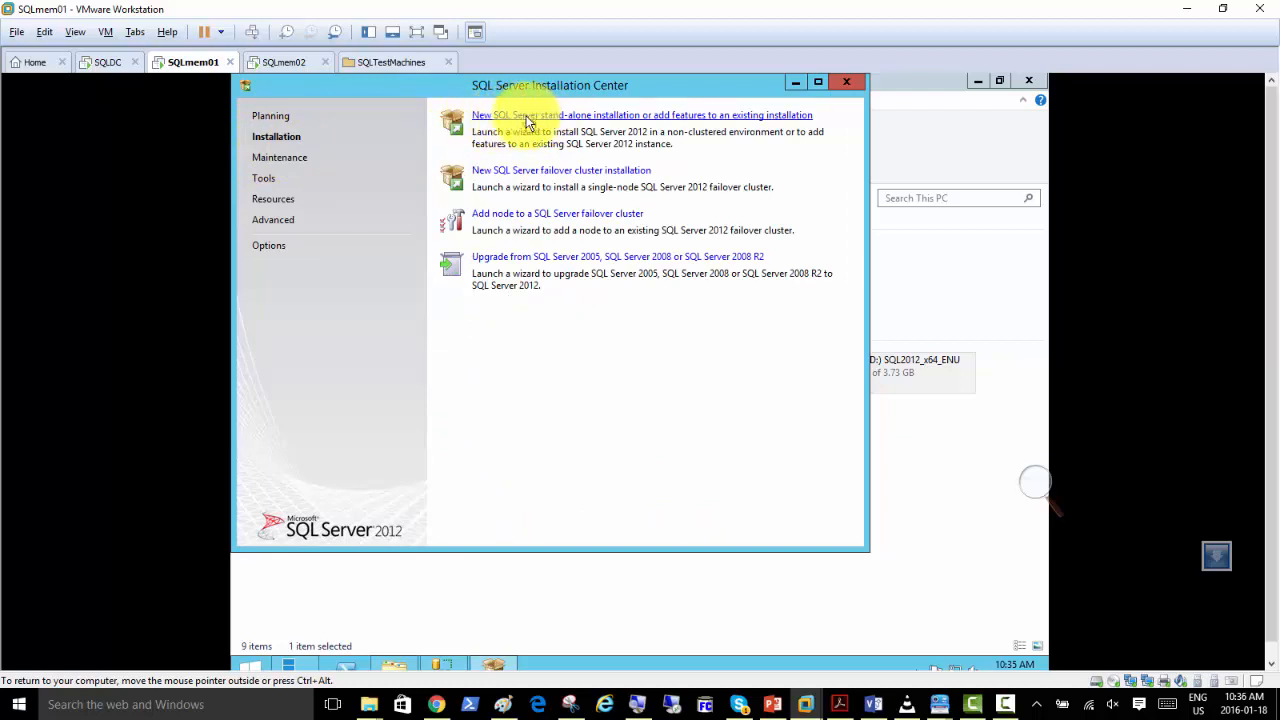
click(575, 120)
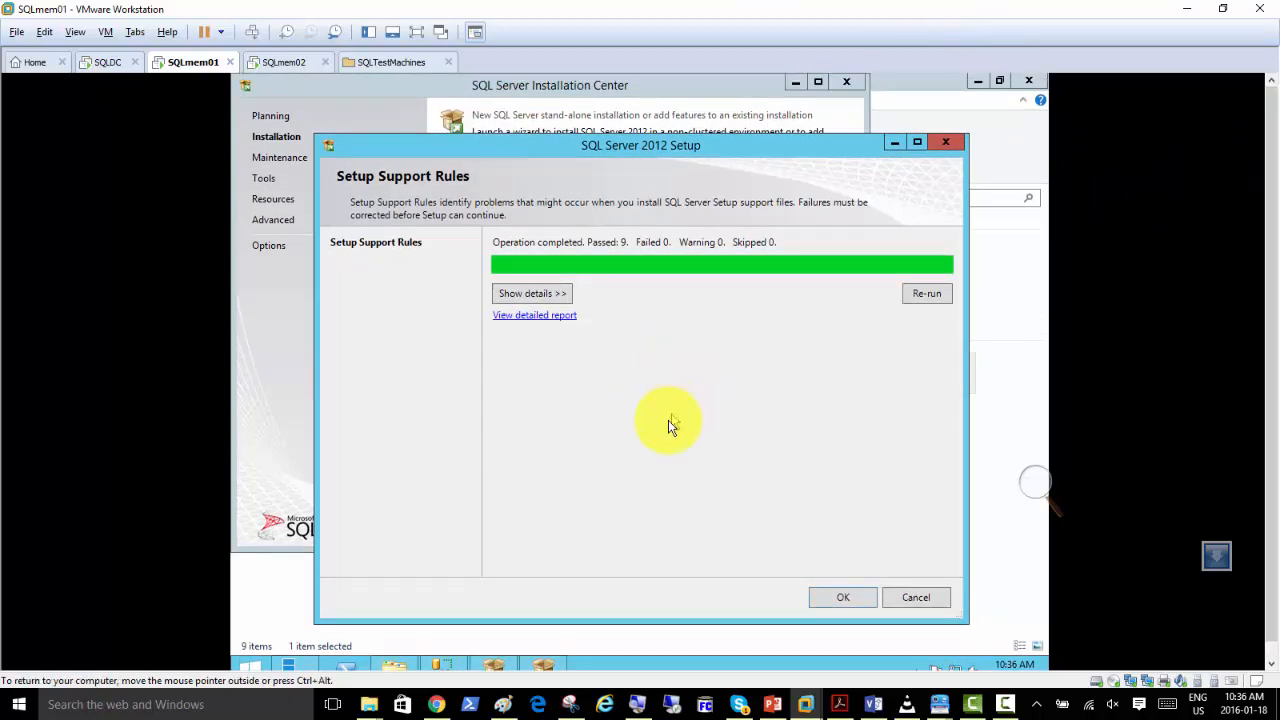
Review the details of the Setup Support Rules check and continue the setup.
click(544, 294)
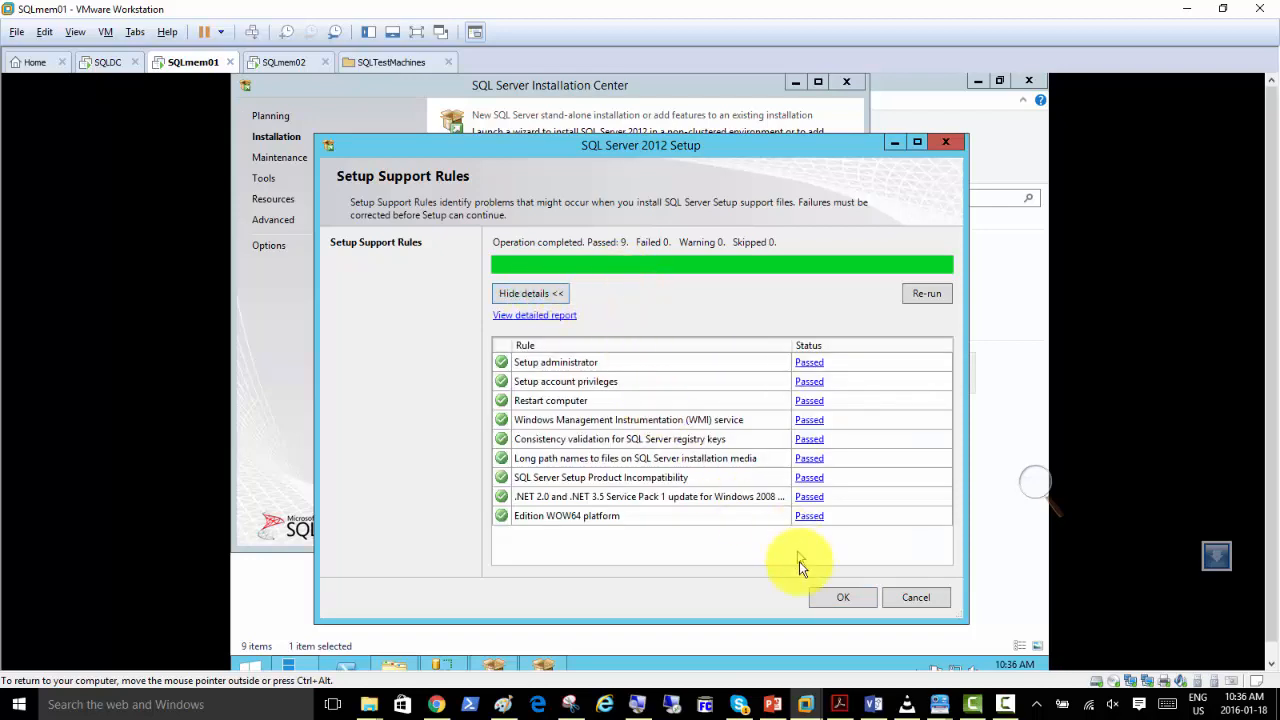
click(826, 601)
click(835, 602)
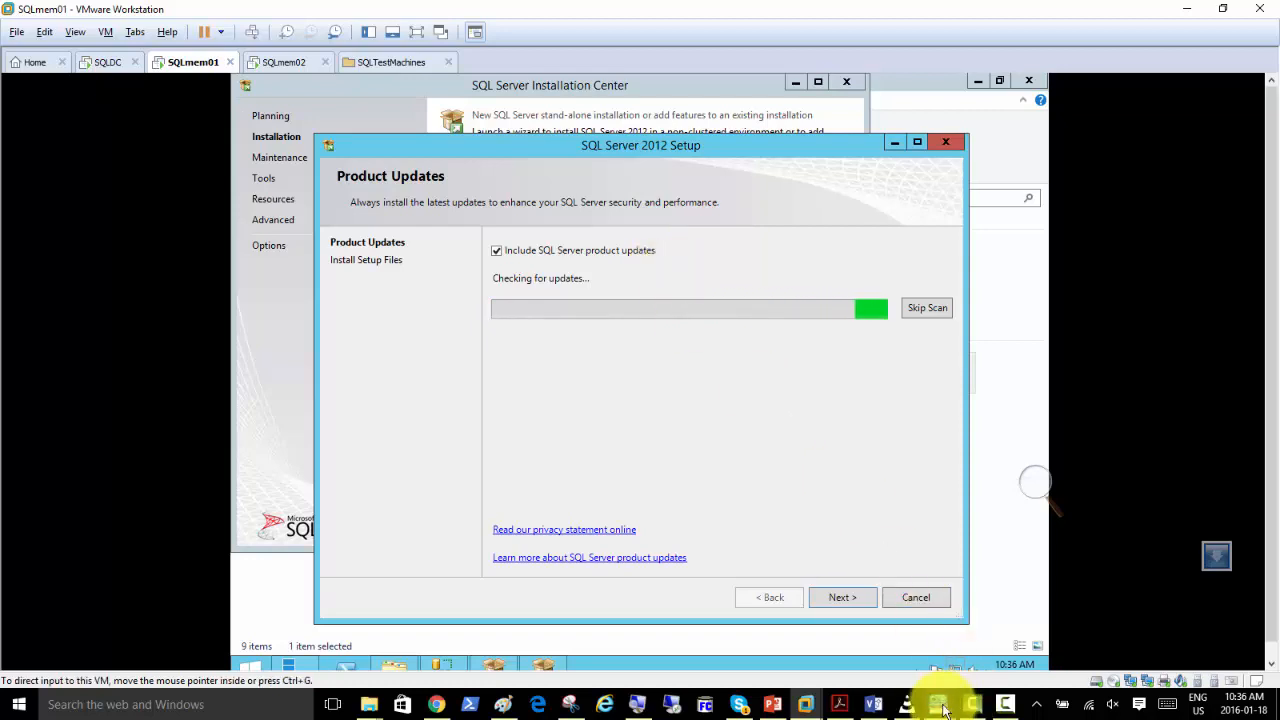
Preview the two Clarify documents, open "SQL 2012 on Win2k12 Screenshots", and minimize it.
mouse_move(940, 708)
mouse_move(1005, 652)
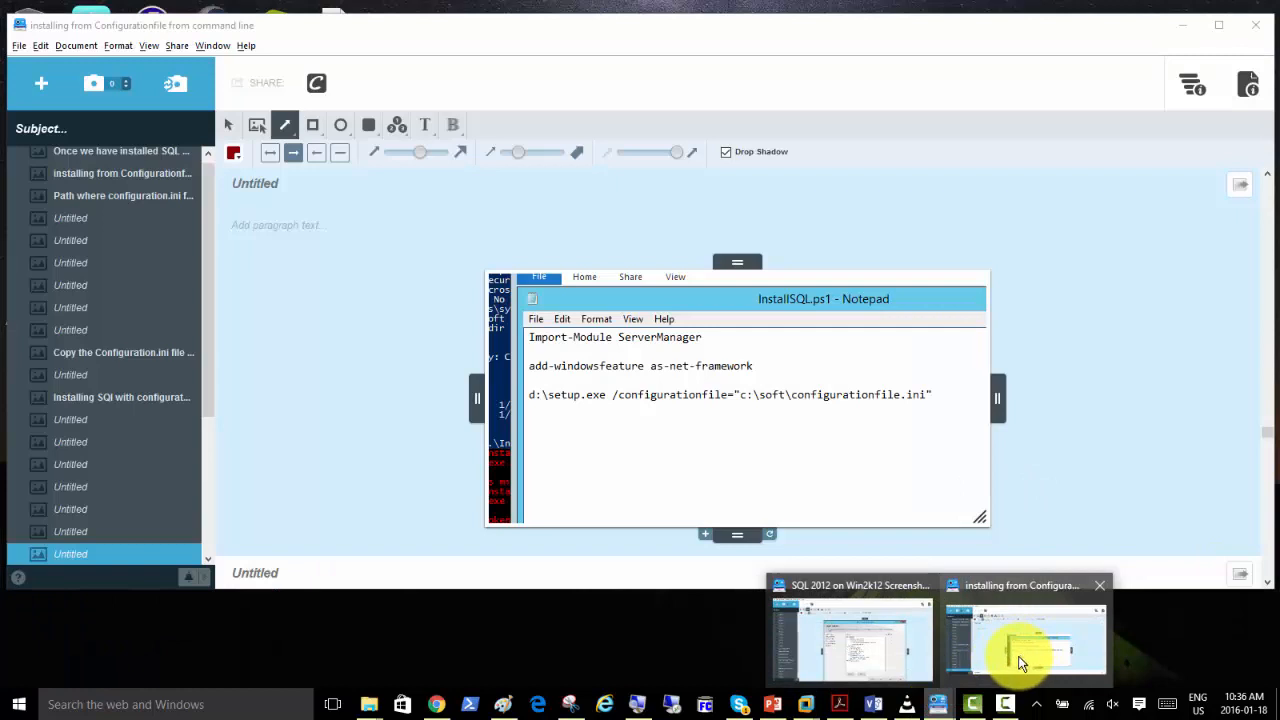
mouse_move(865, 645)
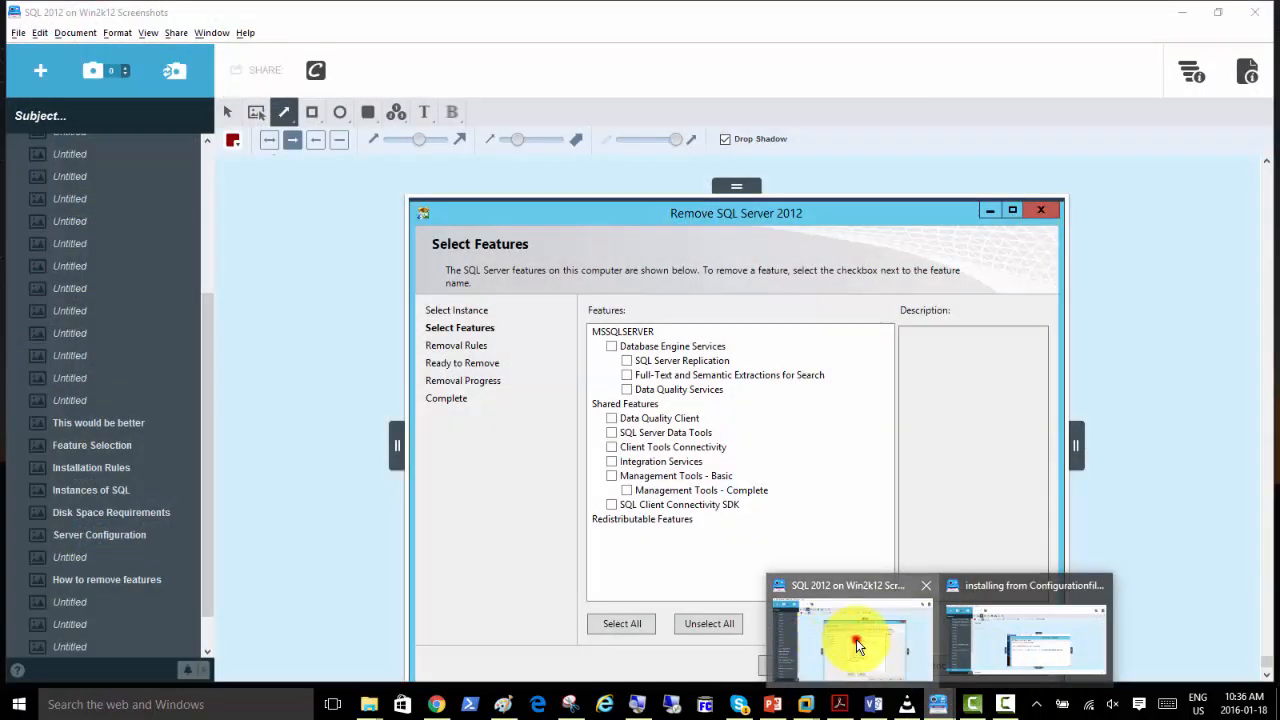
click(856, 639)
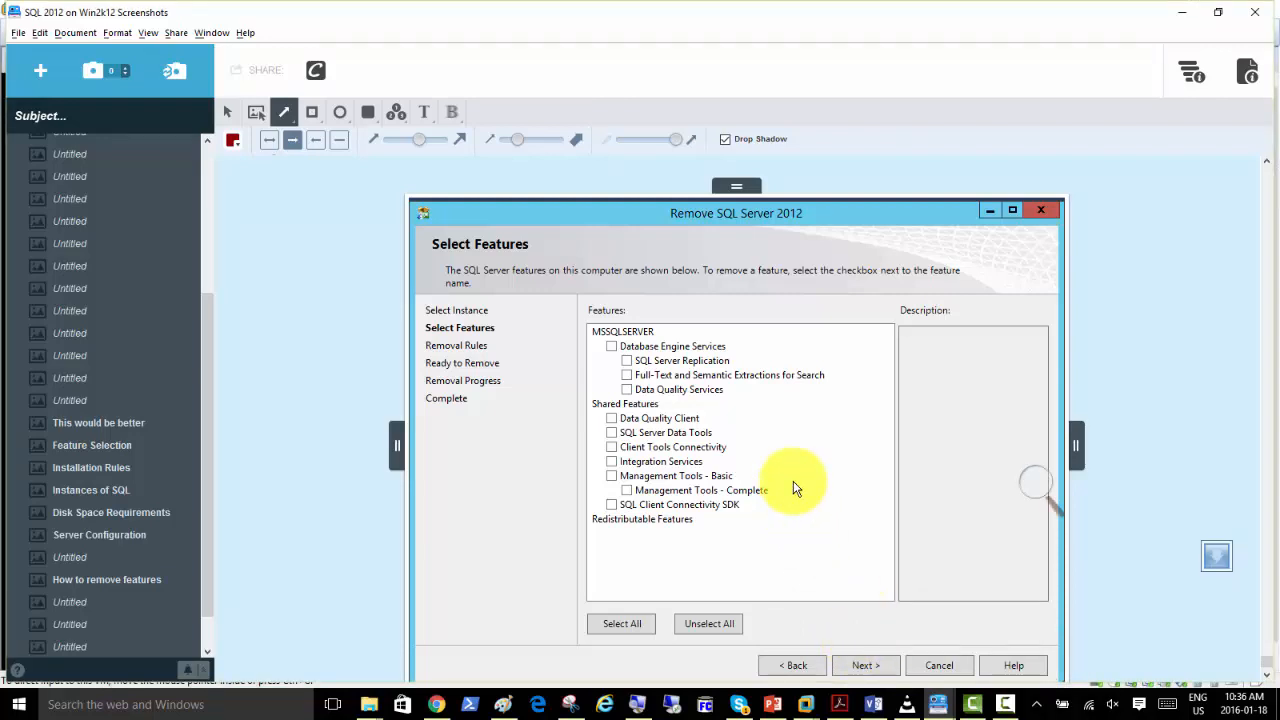
click(1181, 22)
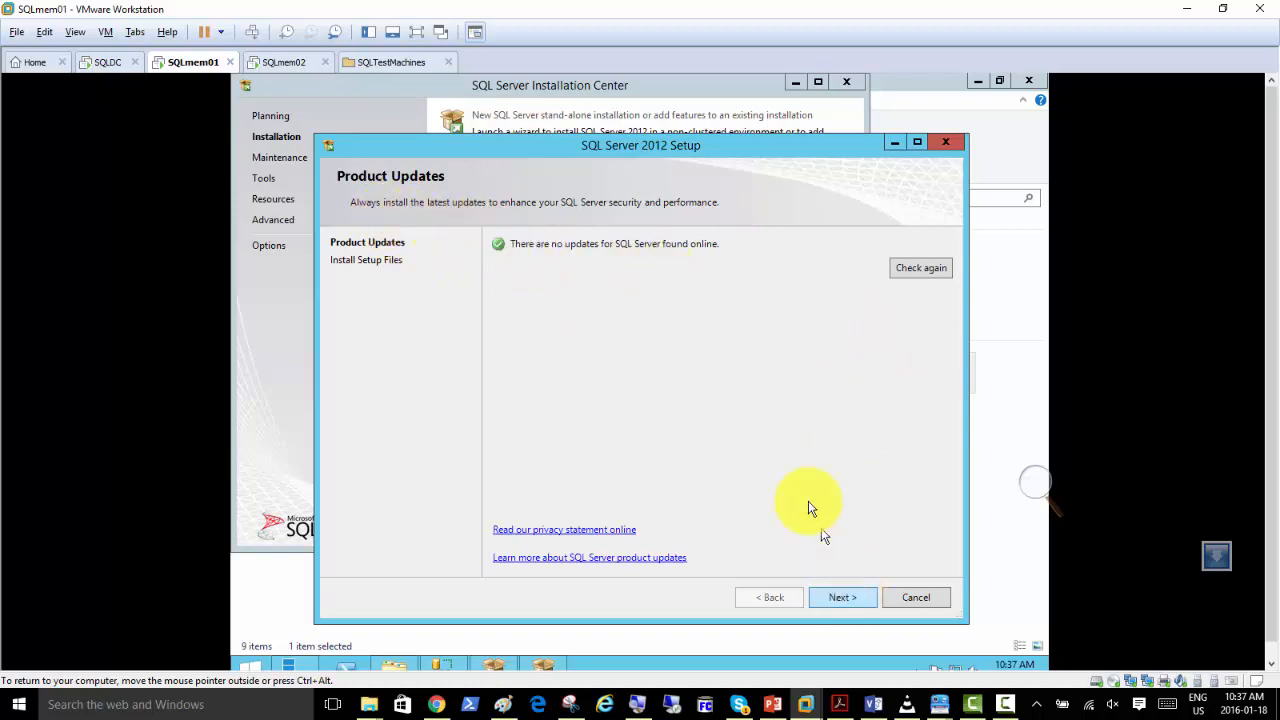
Proceed from Product Updates to the installation of the SQL Server setup files.
click(843, 597)
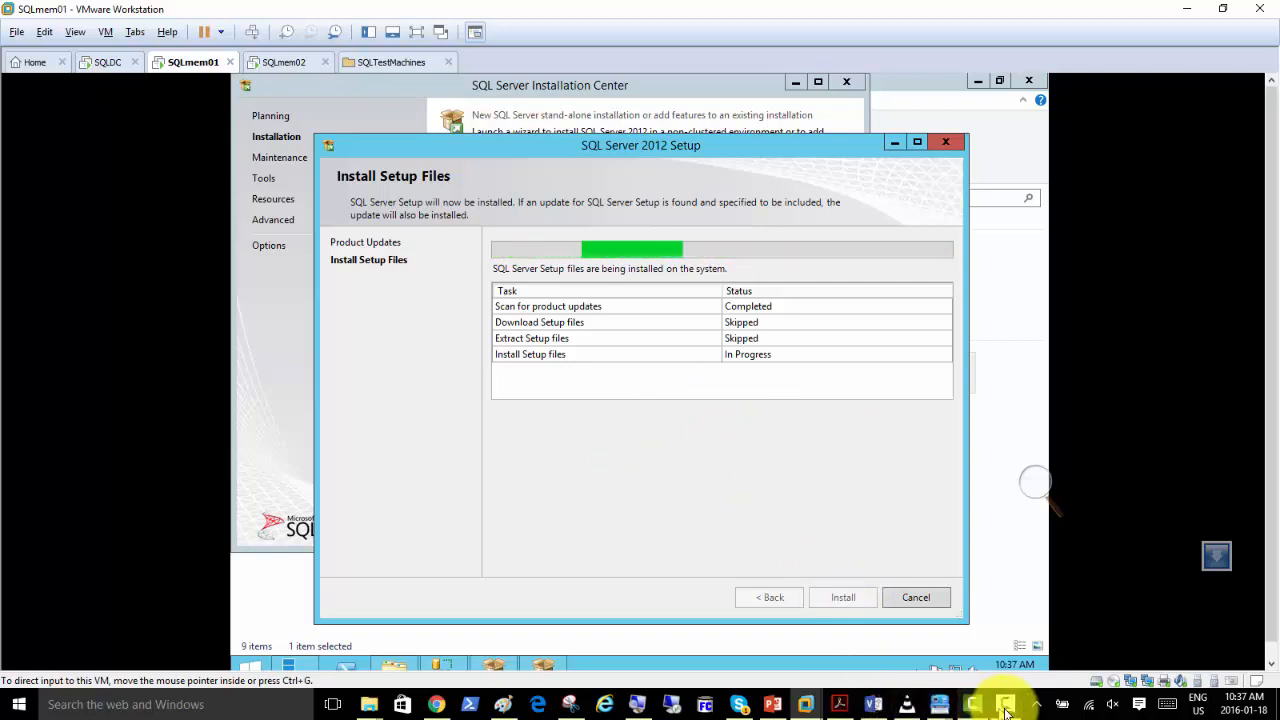
mouse_move(1003, 708)
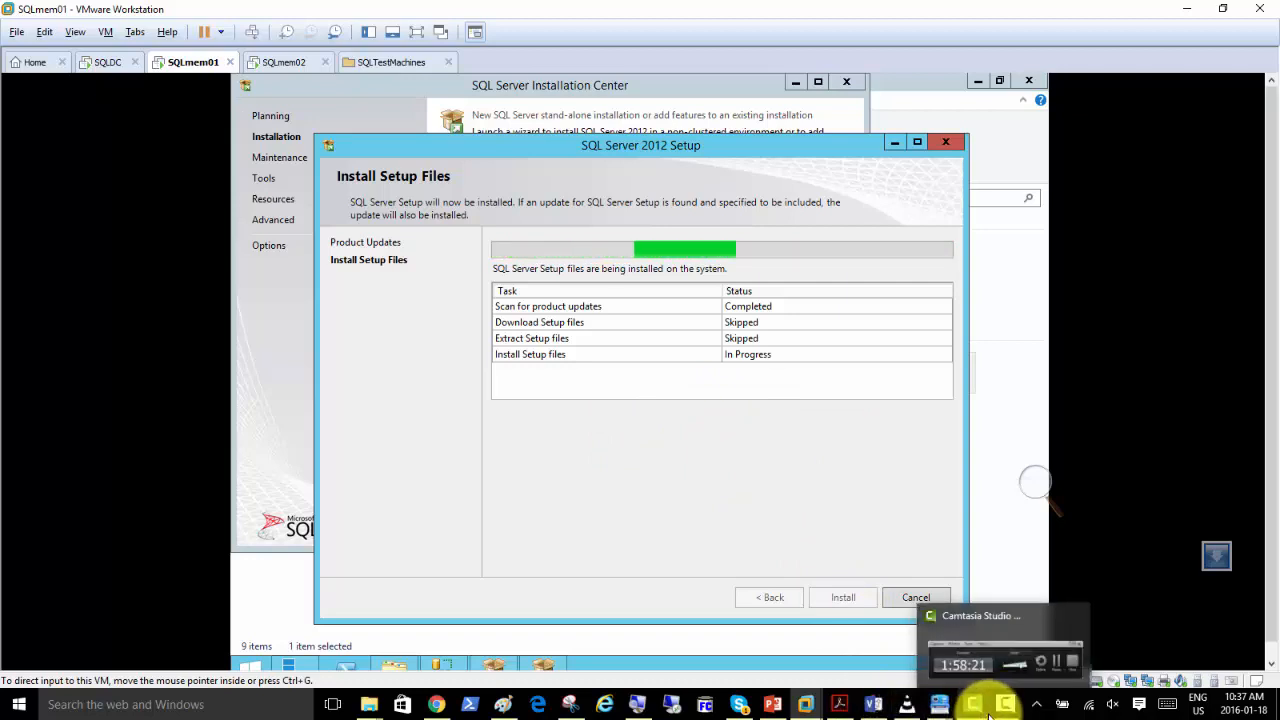
click(1010, 711)
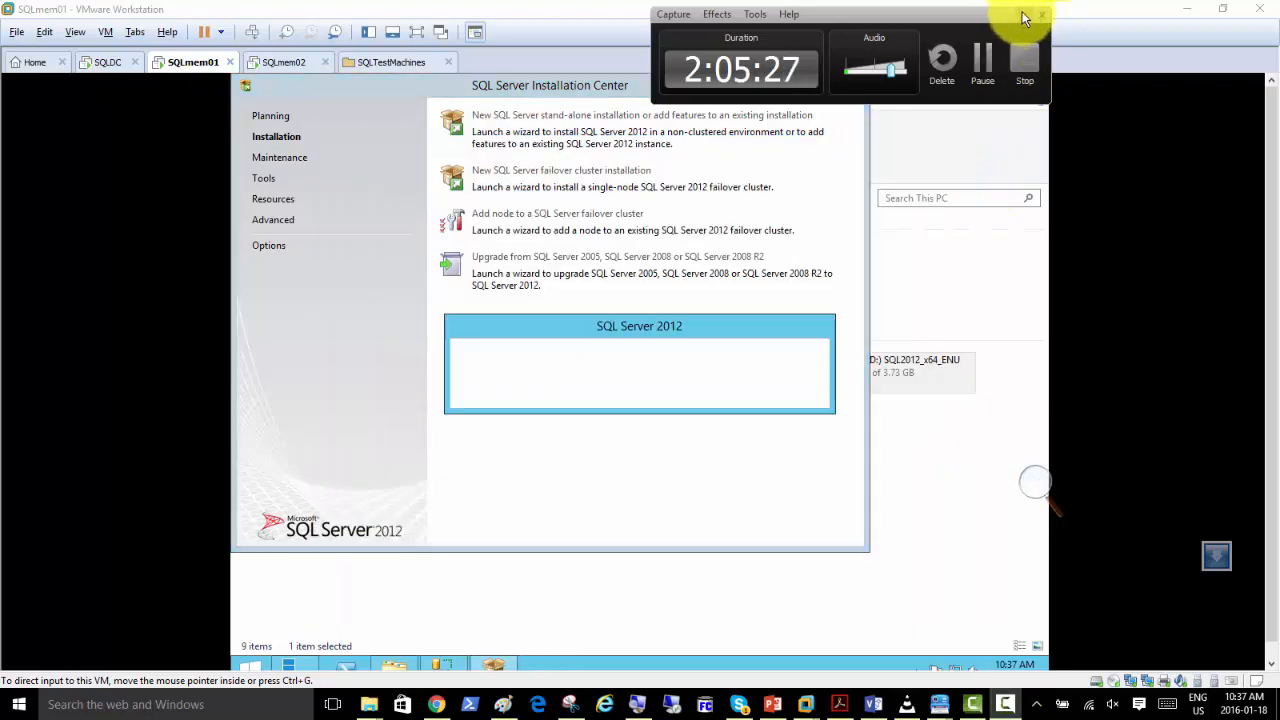
click(1024, 17)
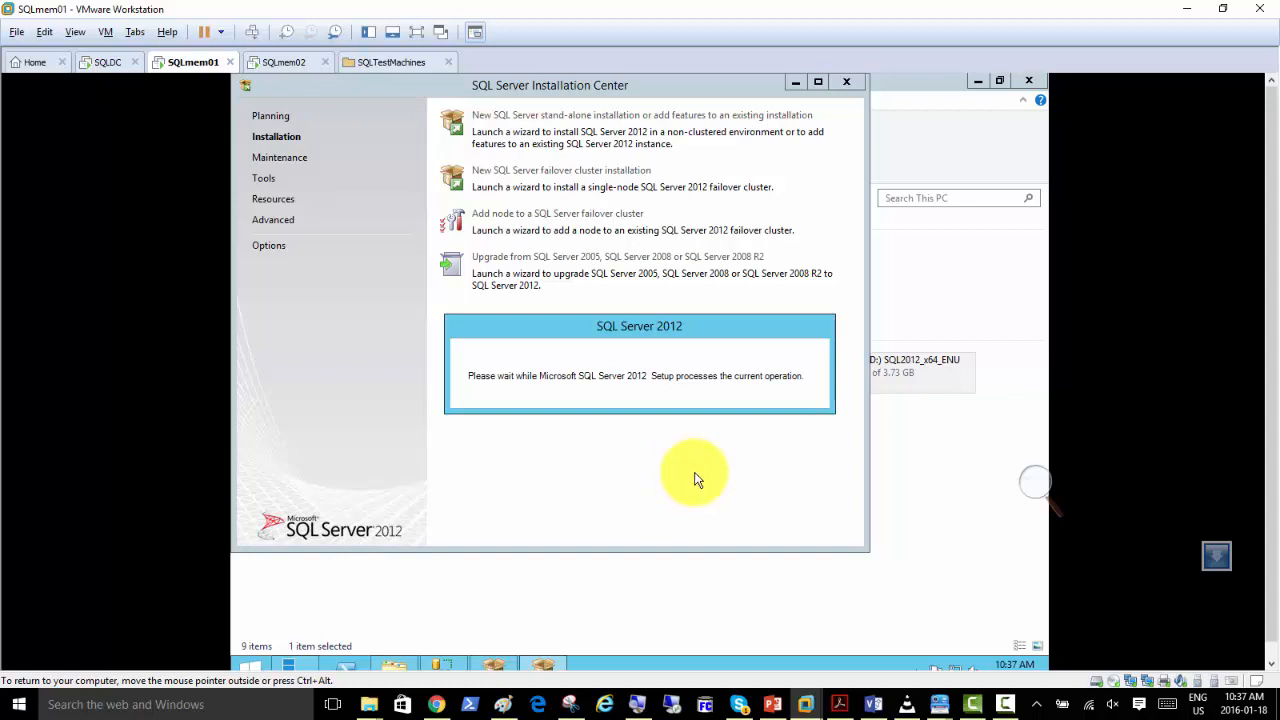
Browse the "installing from Configurationfile from command line" Clarify document for the InstallSQL.ps1 script, and minimize the document.
click(938, 706)
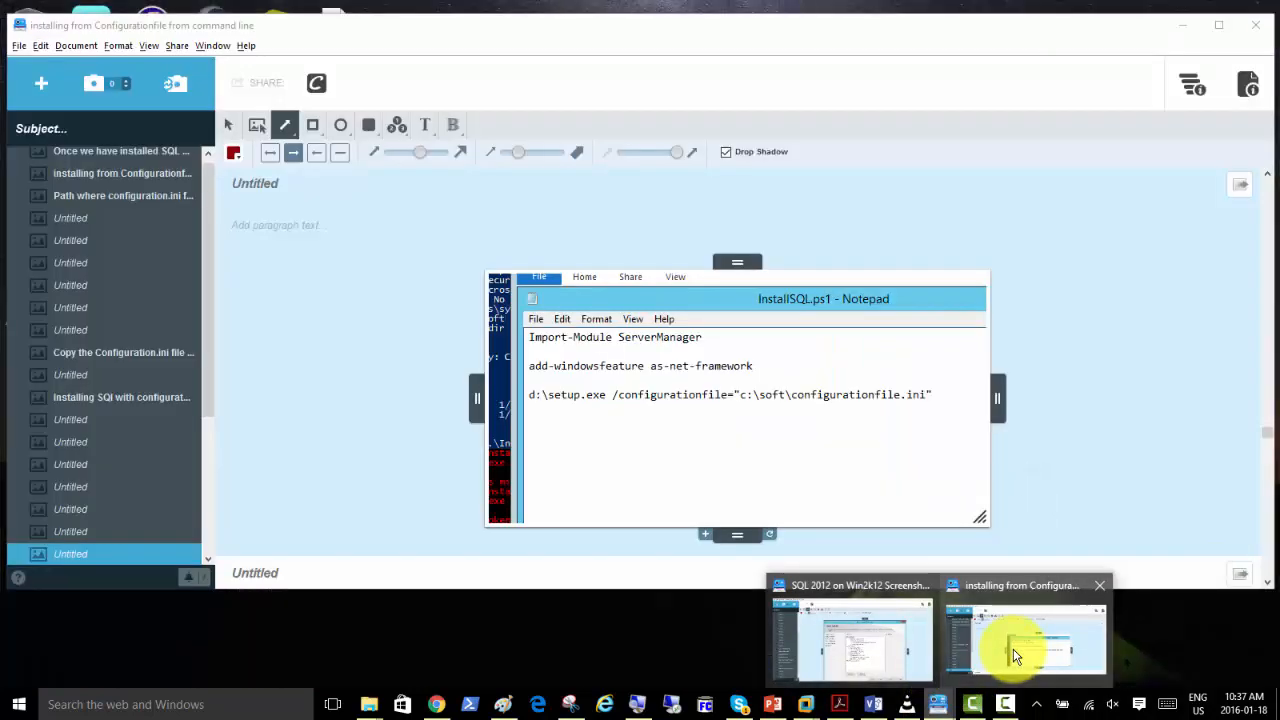
click(1013, 655)
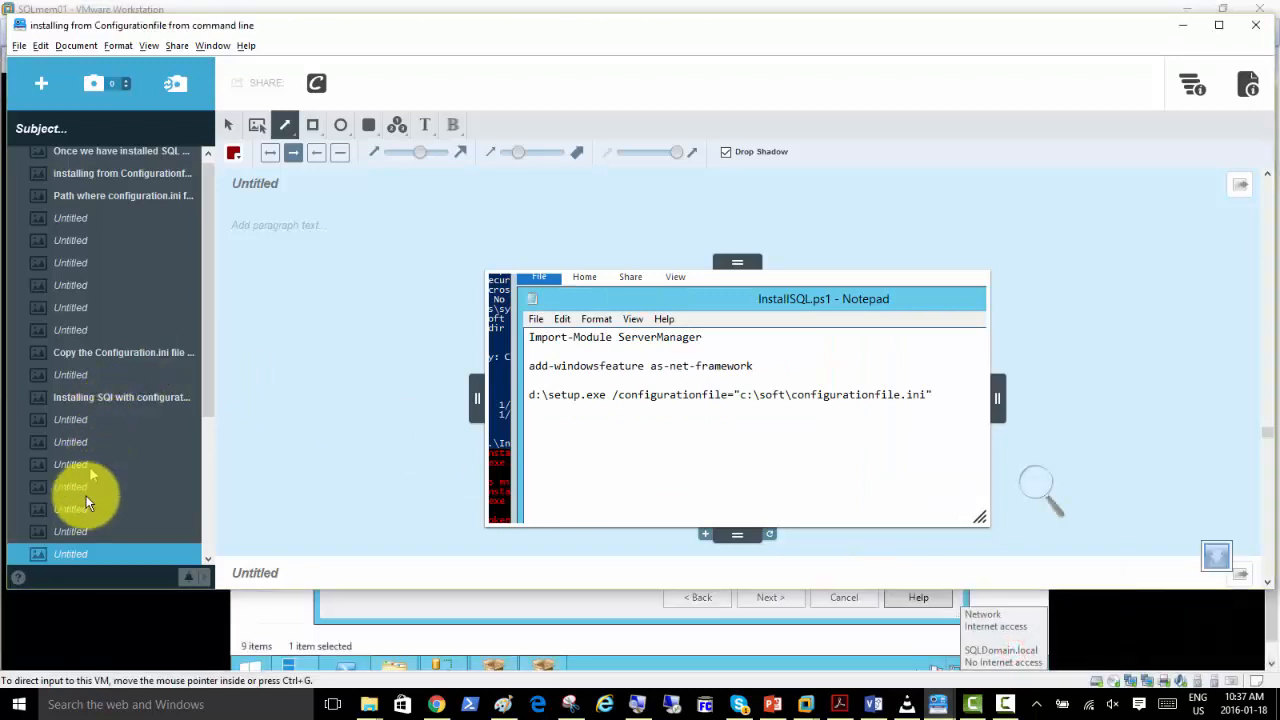
click(104, 397)
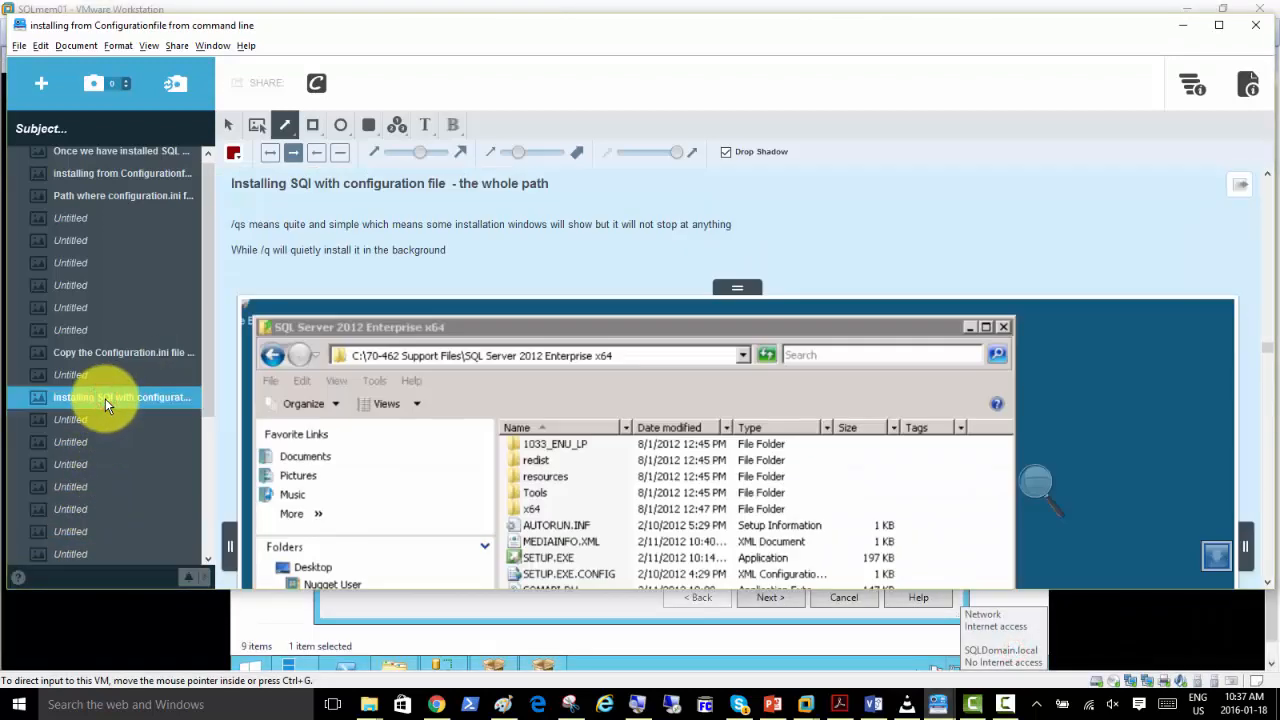
scroll(105, 398, down, 3)
click(122, 491)
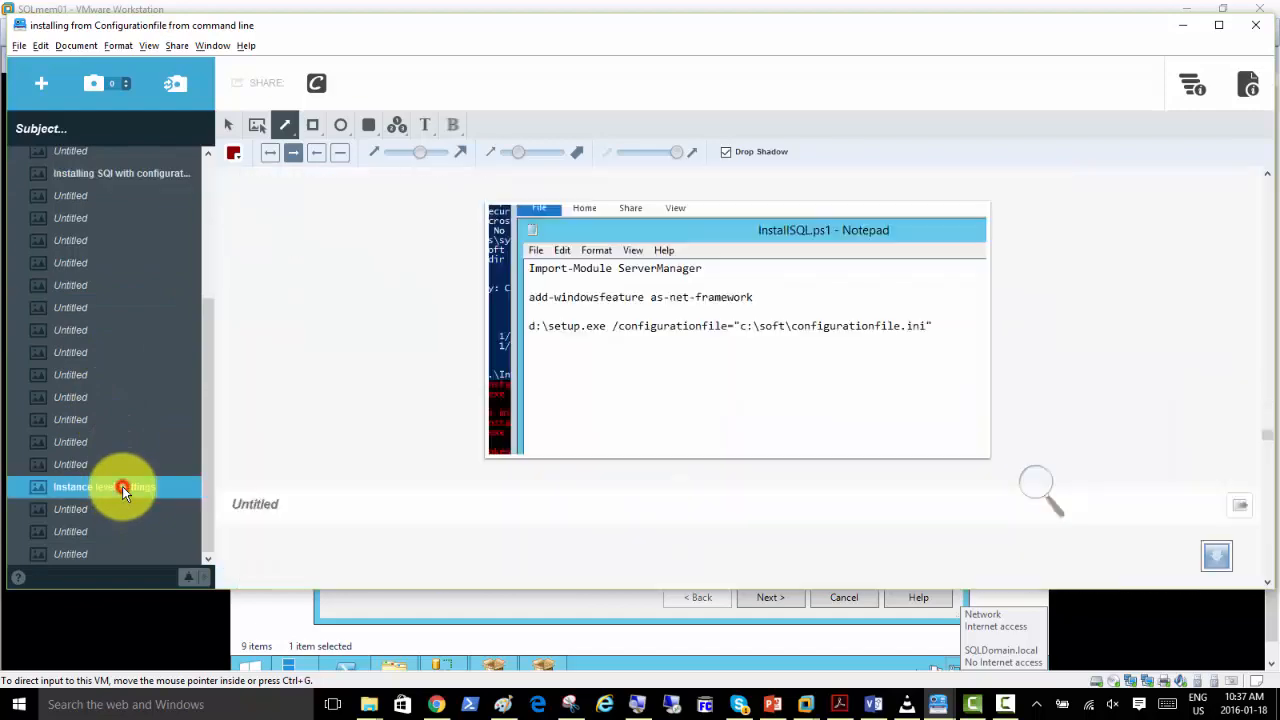
click(105, 463)
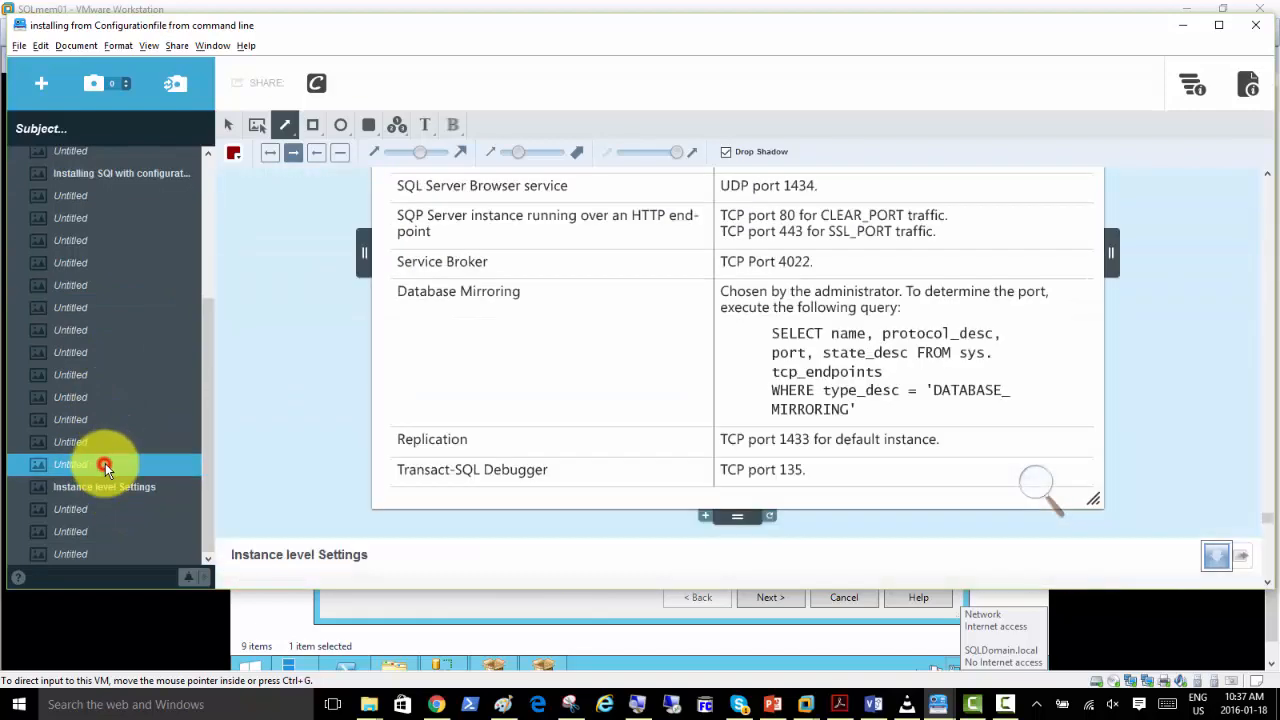
key(Up)
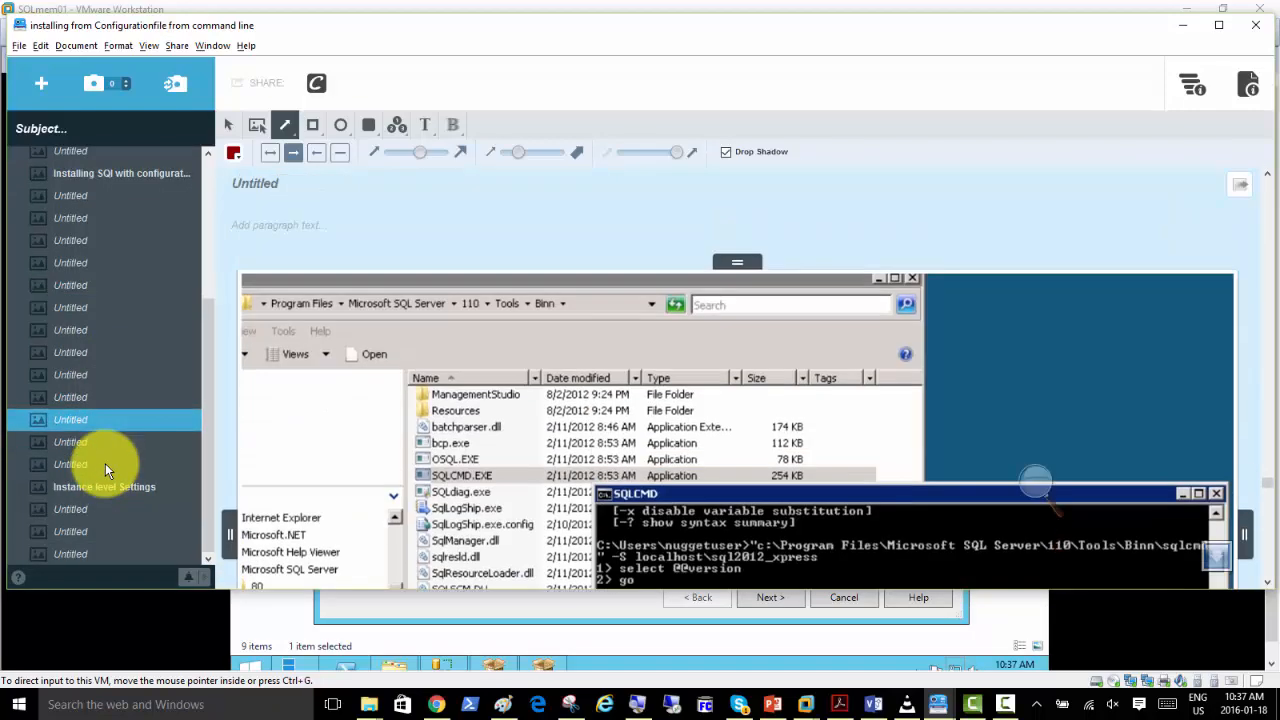
key(Up)
key(Up)
key(Up)
key(Up)
key(Up)
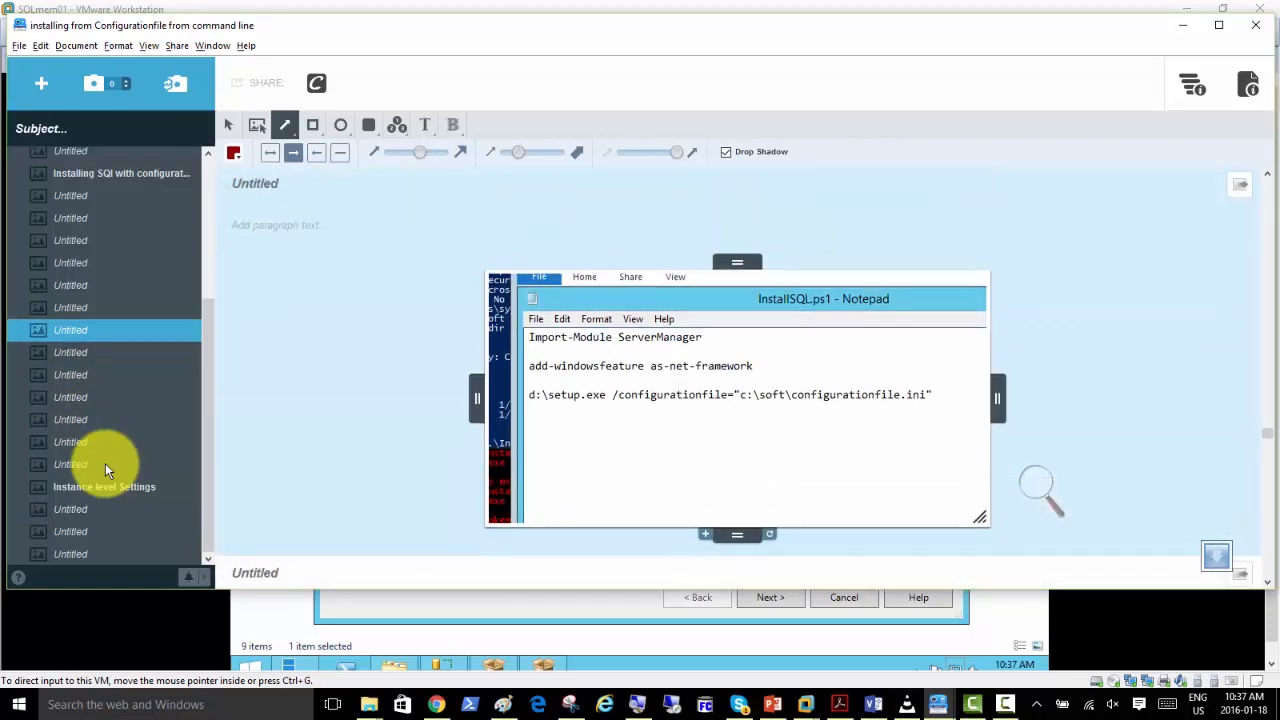
click(1188, 27)
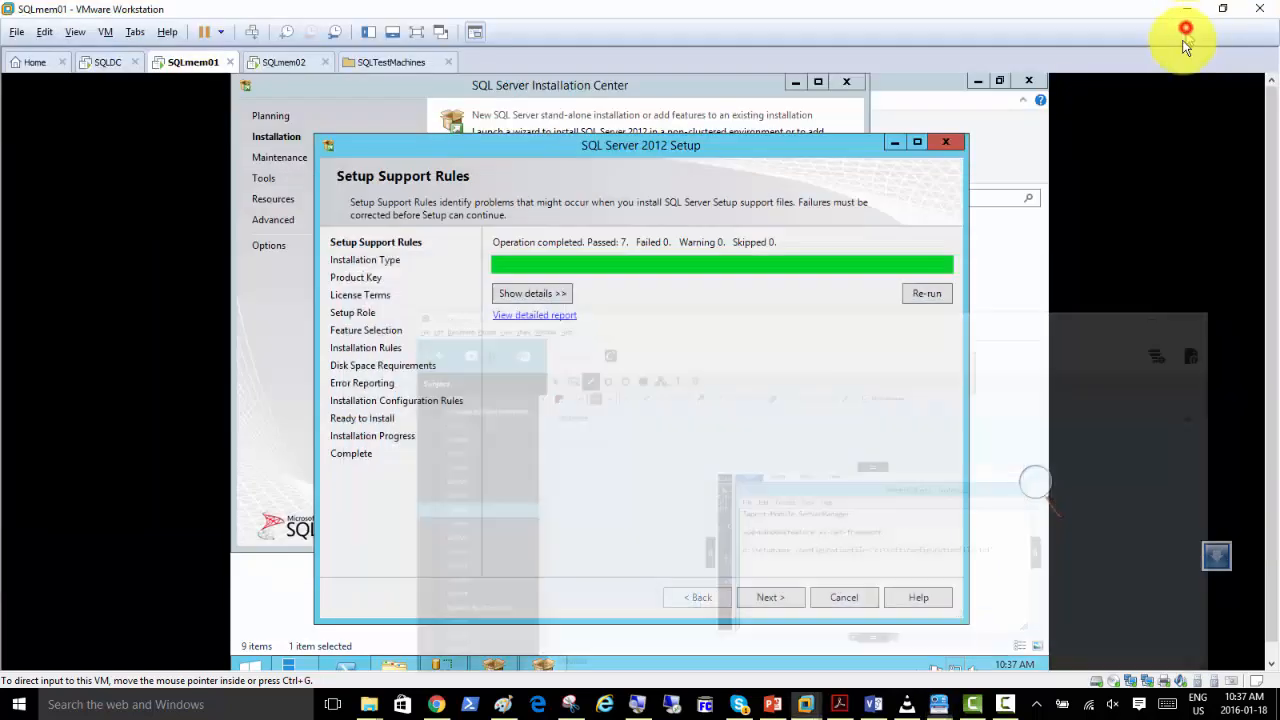
Continue past the Setup Support Rules and choose to perform a new installation of SQL Server 2012.
click(768, 600)
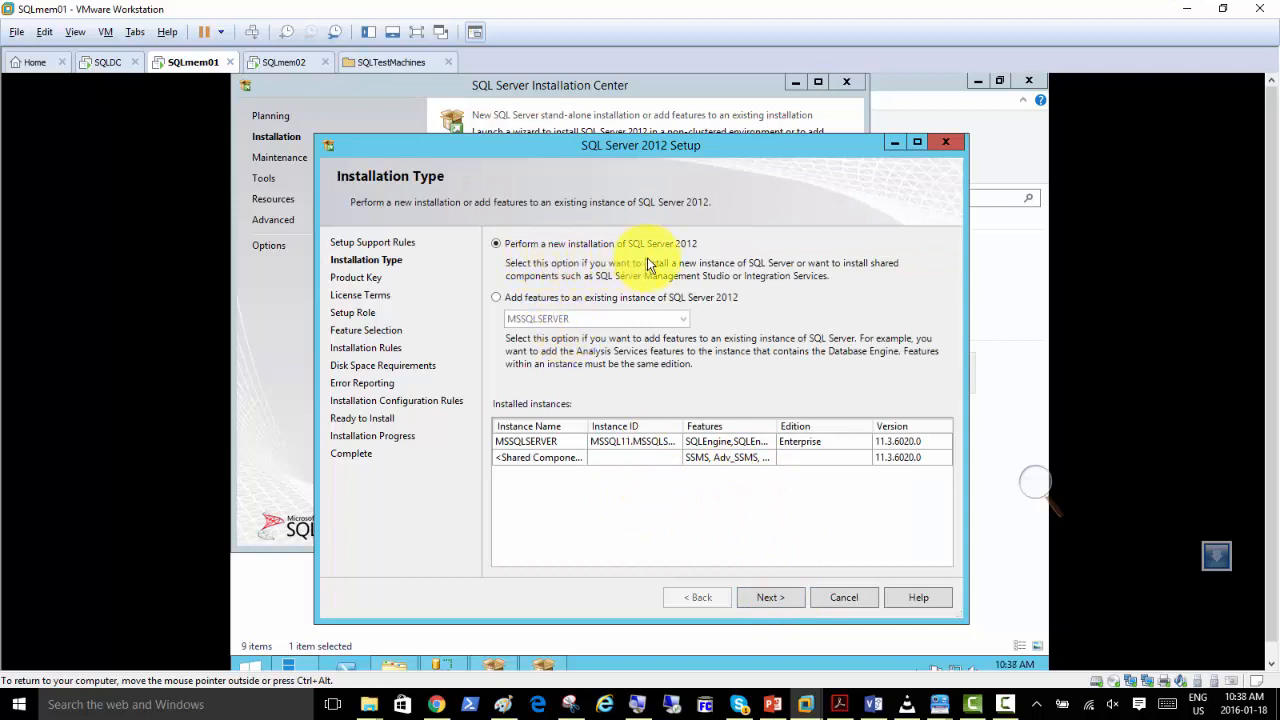
click(522, 298)
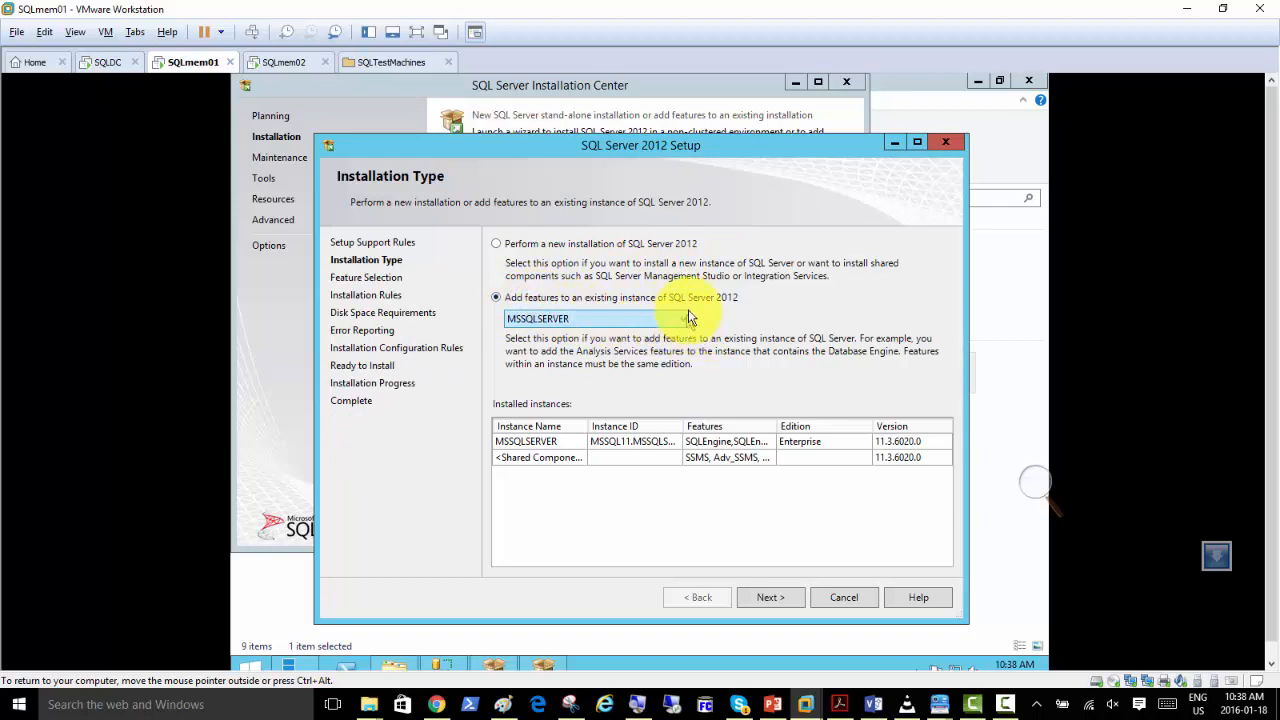
click(566, 245)
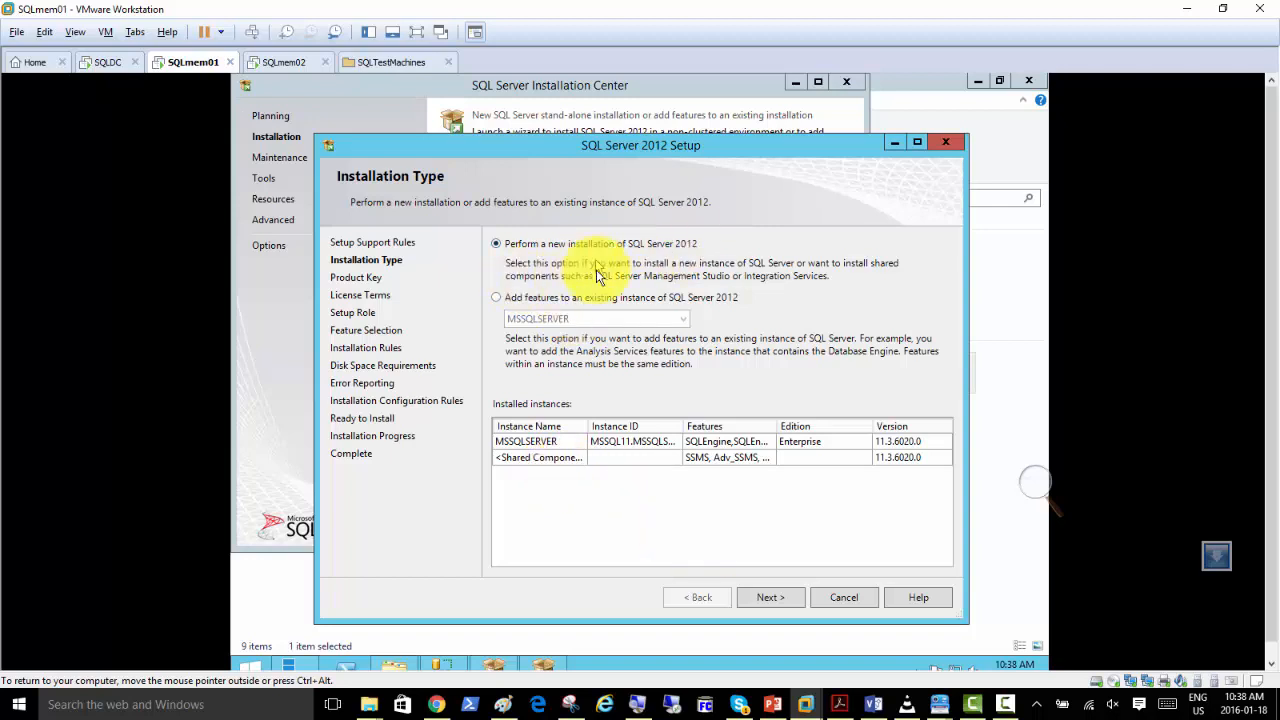
click(771, 597)
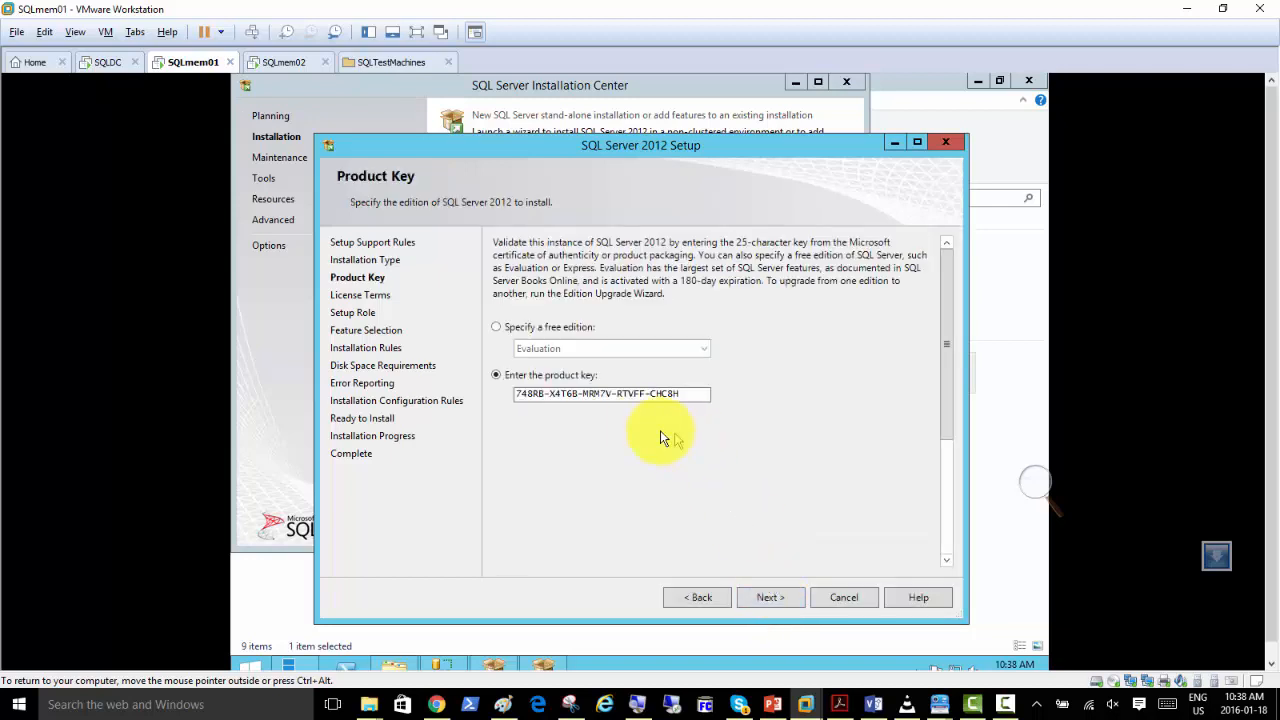
Keep the prefilled product key, accept the license terms, and continue with the SQL Server Feature Installation role.
click(767, 597)
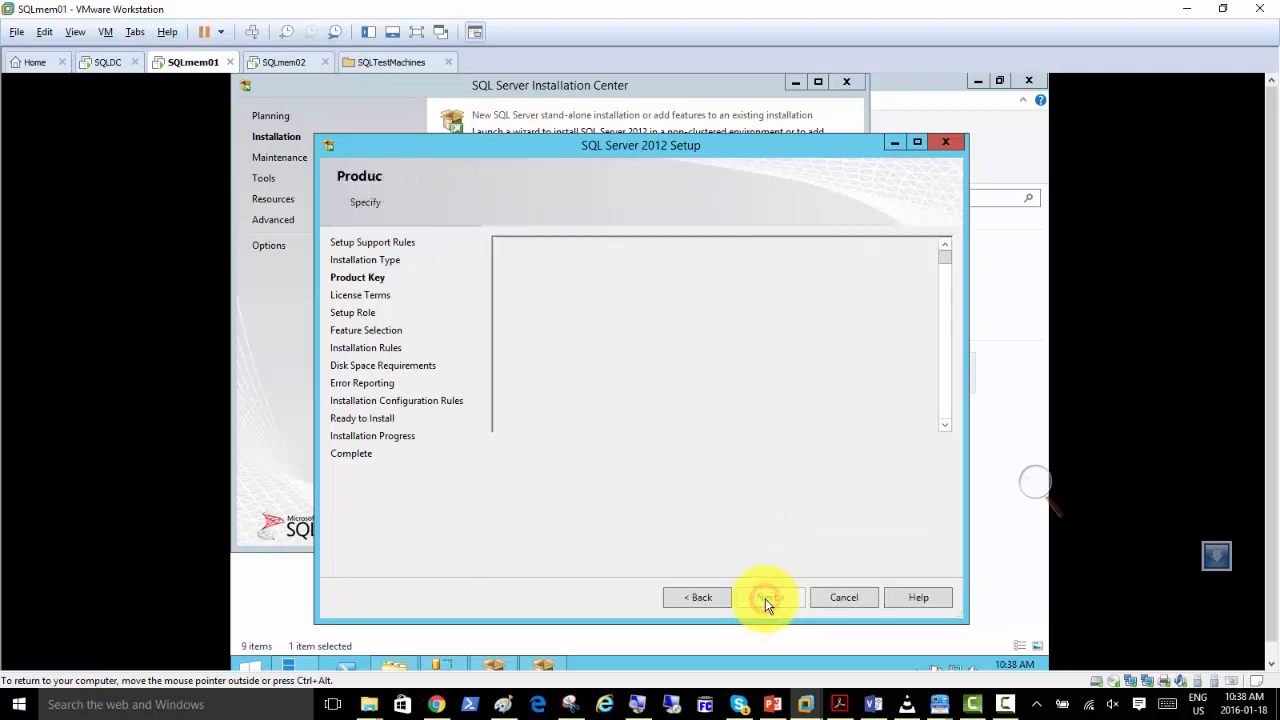
click(558, 484)
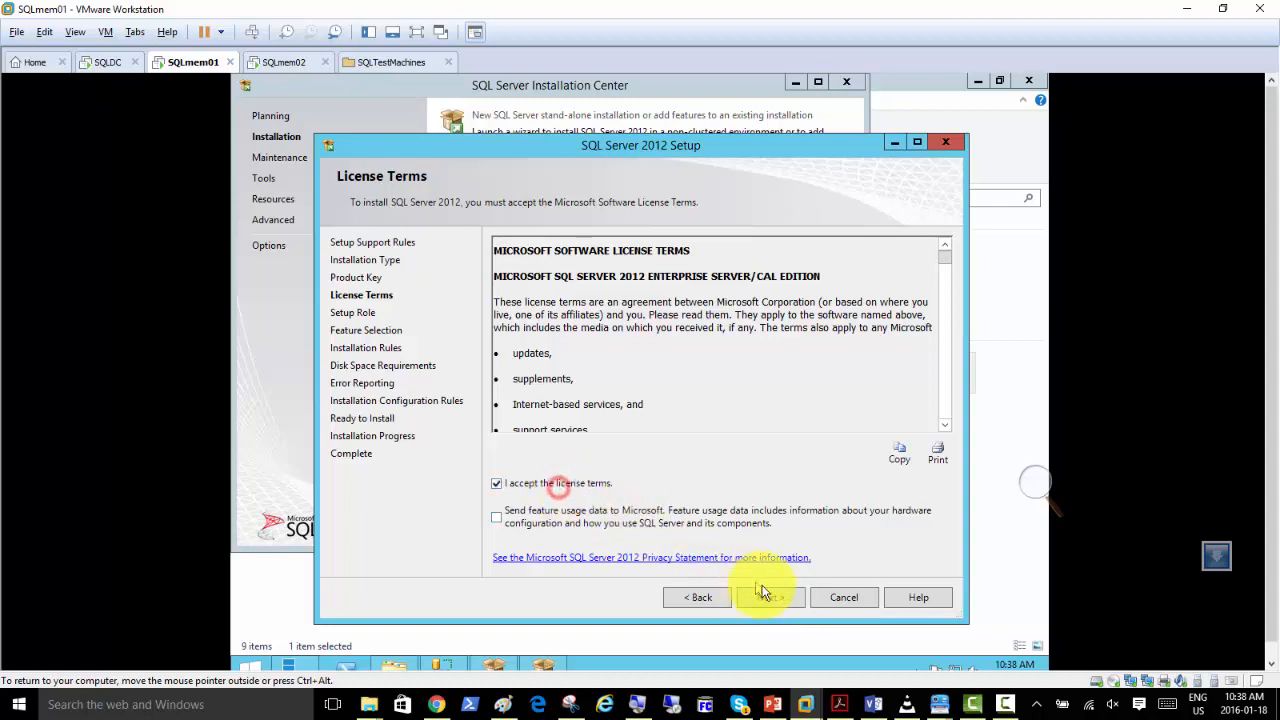
click(770, 597)
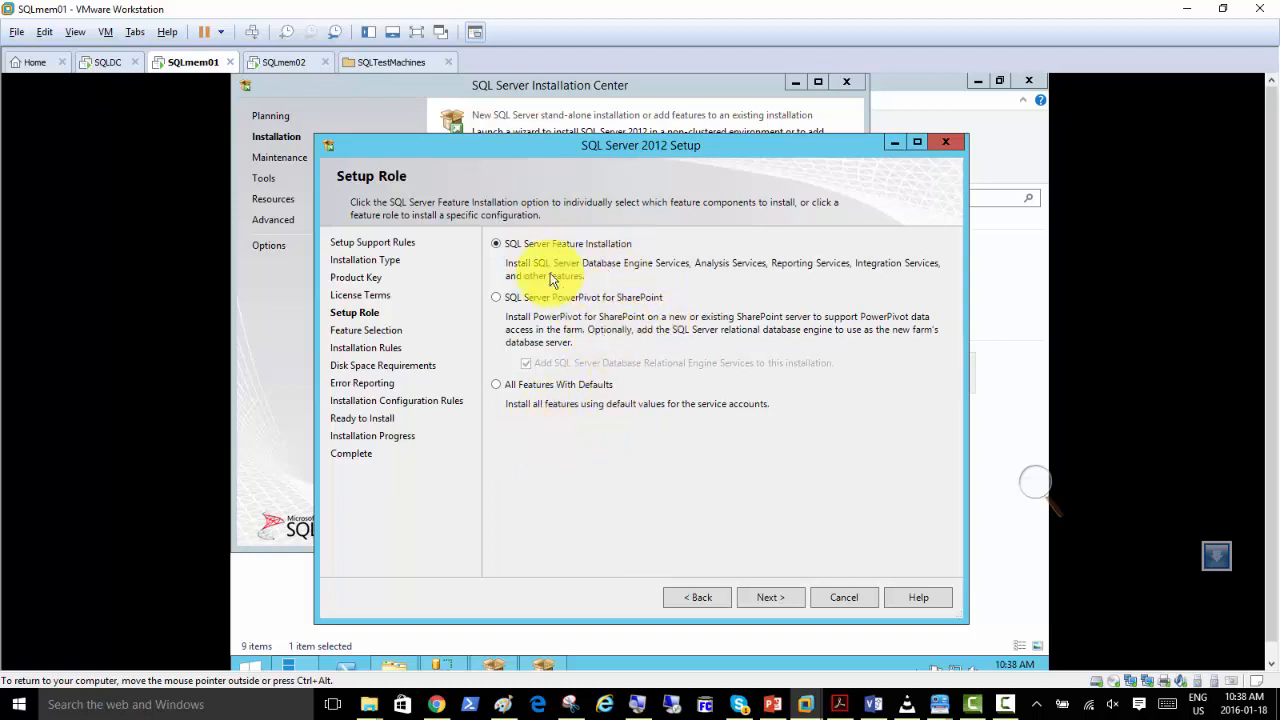
click(772, 598)
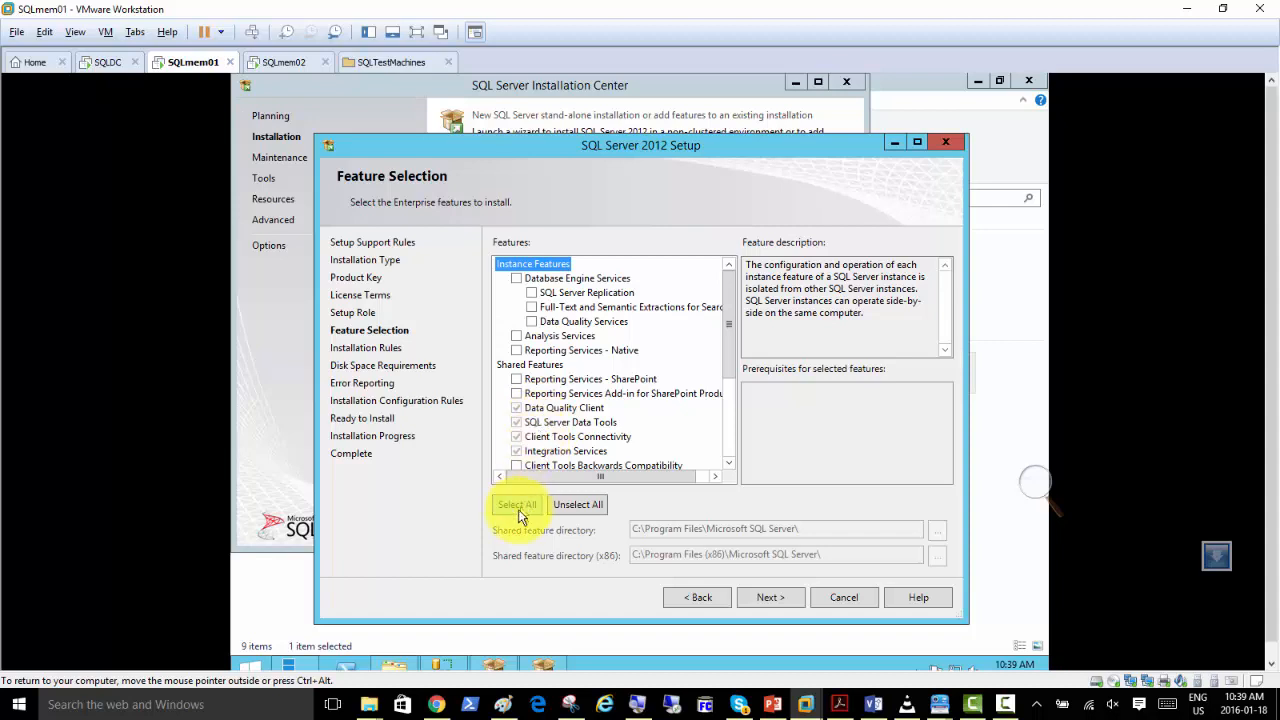
Select Database Engine Services with Replication, Full-Text and Semantic Extractions, and Data Quality Services, and show the SQL Server Replication description.
click(517, 279)
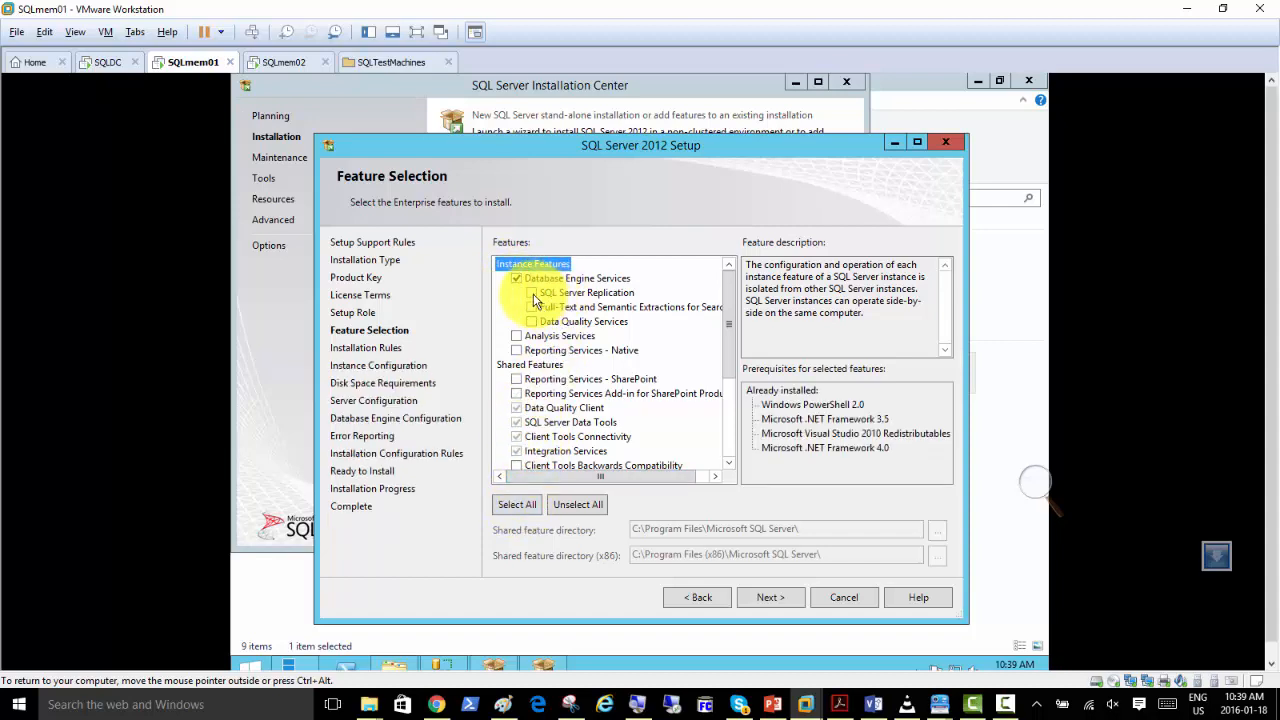
click(531, 292)
click(531, 307)
click(532, 322)
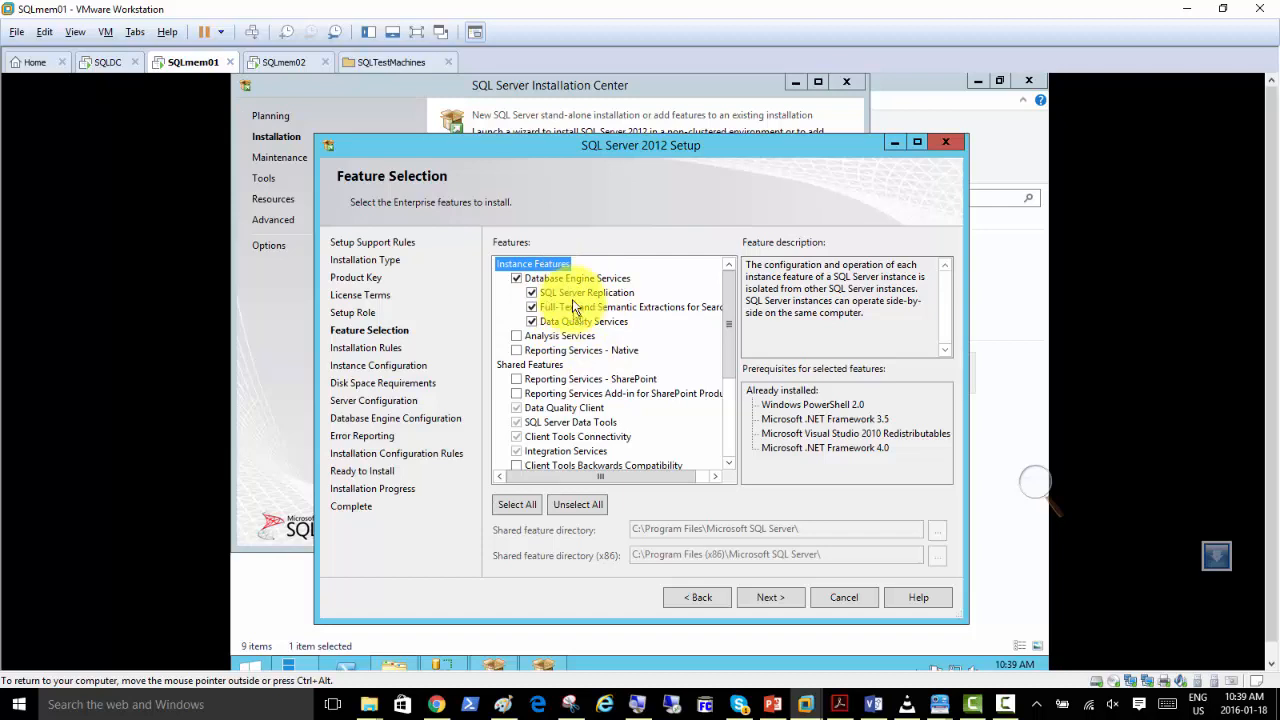
click(605, 293)
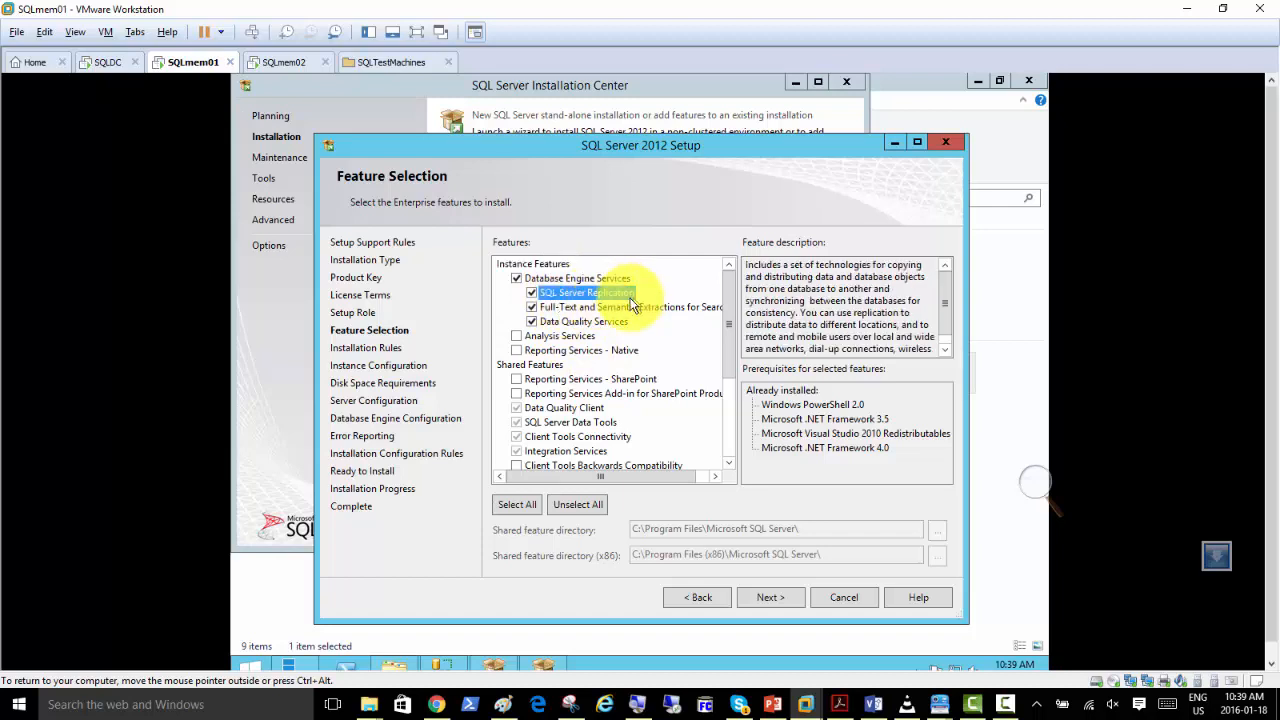
Show the Full-Text and Data Quality Services descriptions, and clear and reselect the three Database Engine subfeatures.
click(580, 309)
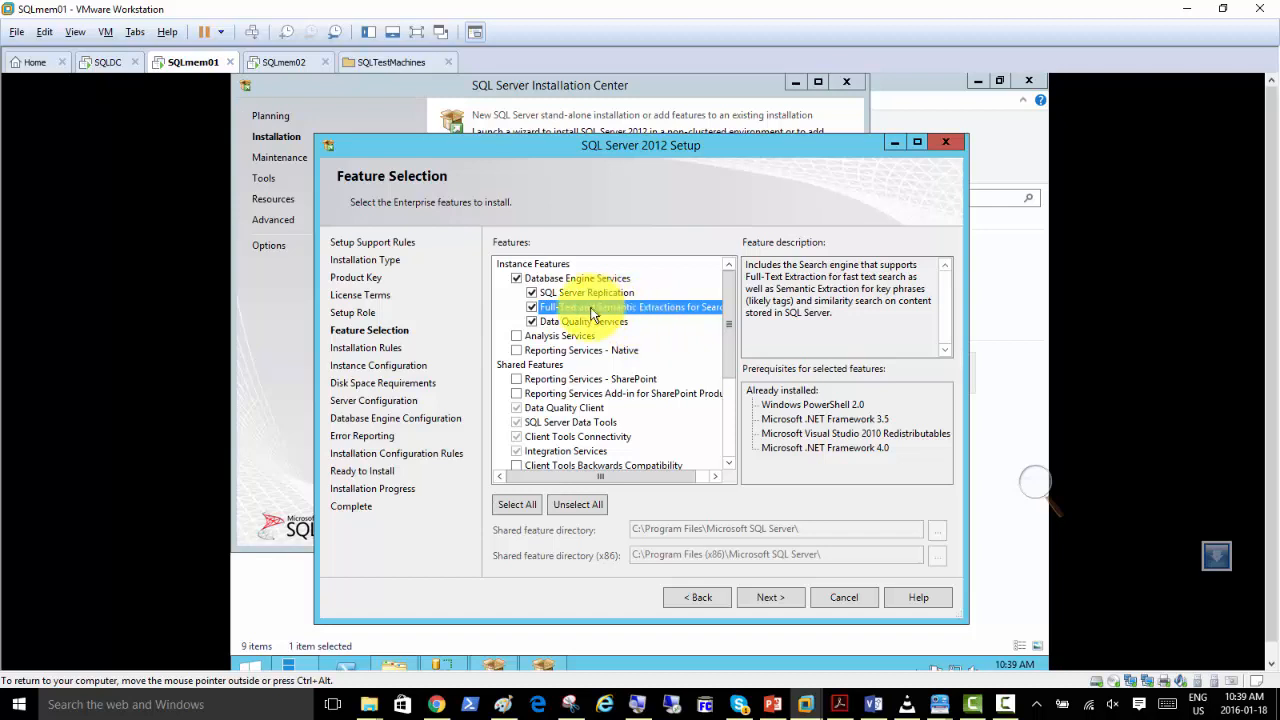
click(588, 322)
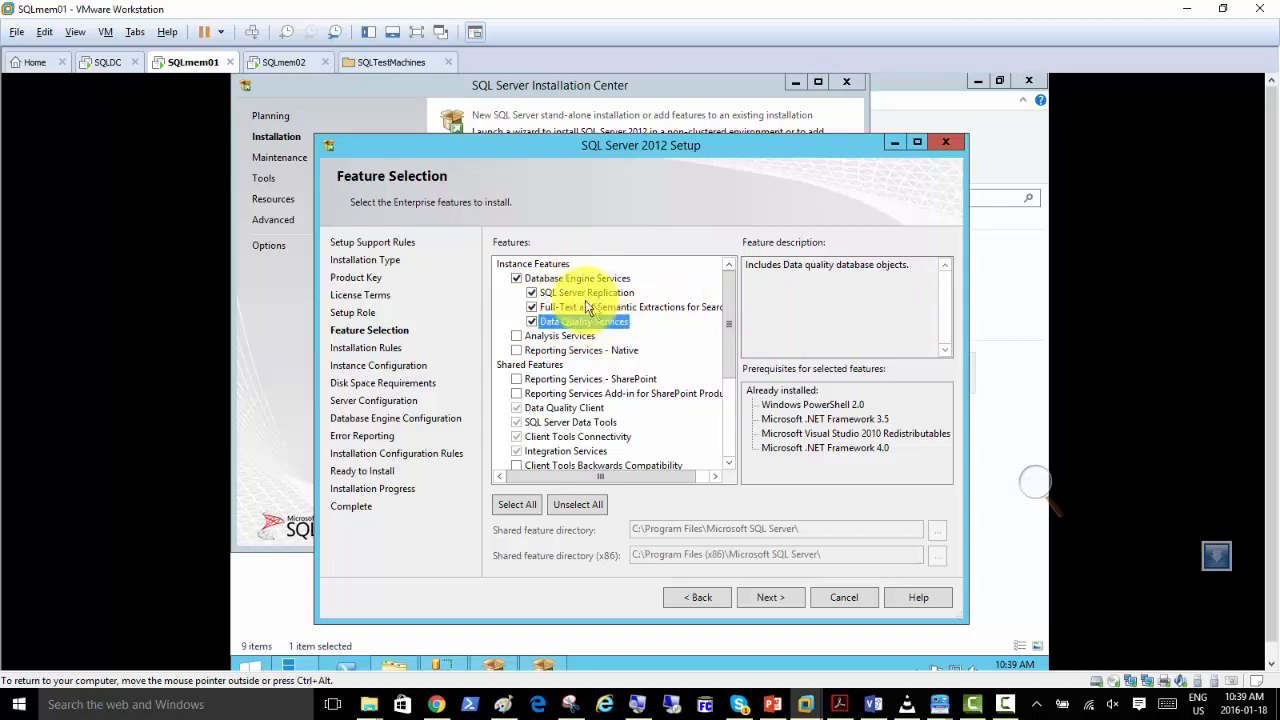
click(532, 294)
click(532, 307)
click(532, 321)
click(532, 292)
click(532, 307)
click(532, 321)
Continue with the selected features, show the details of the Installation Rules check, and proceed to Instance Configuration.
click(771, 600)
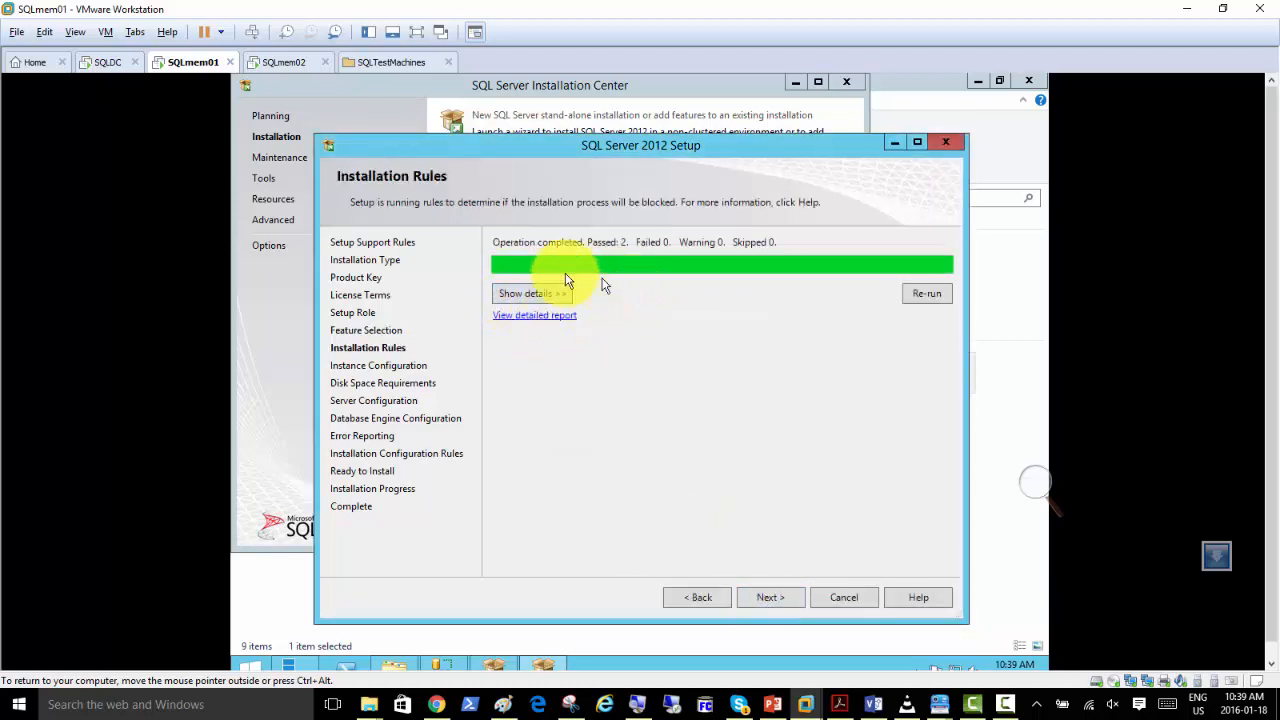
click(531, 293)
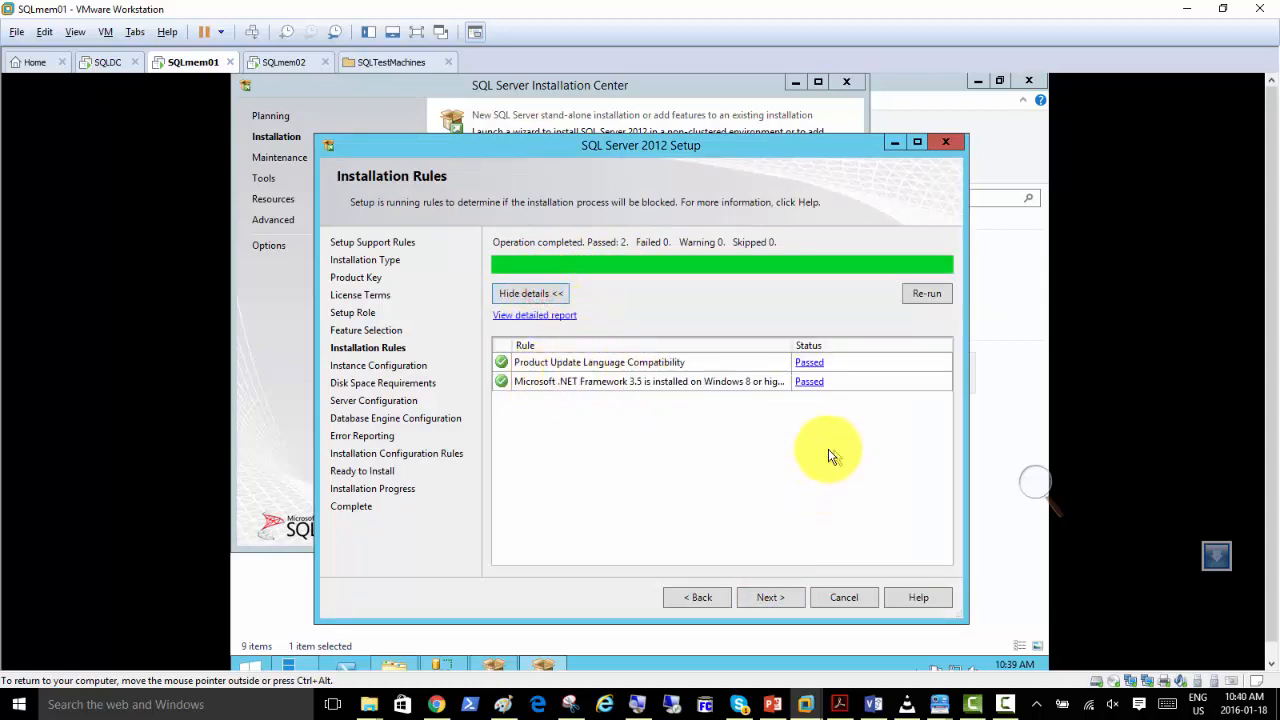
click(785, 598)
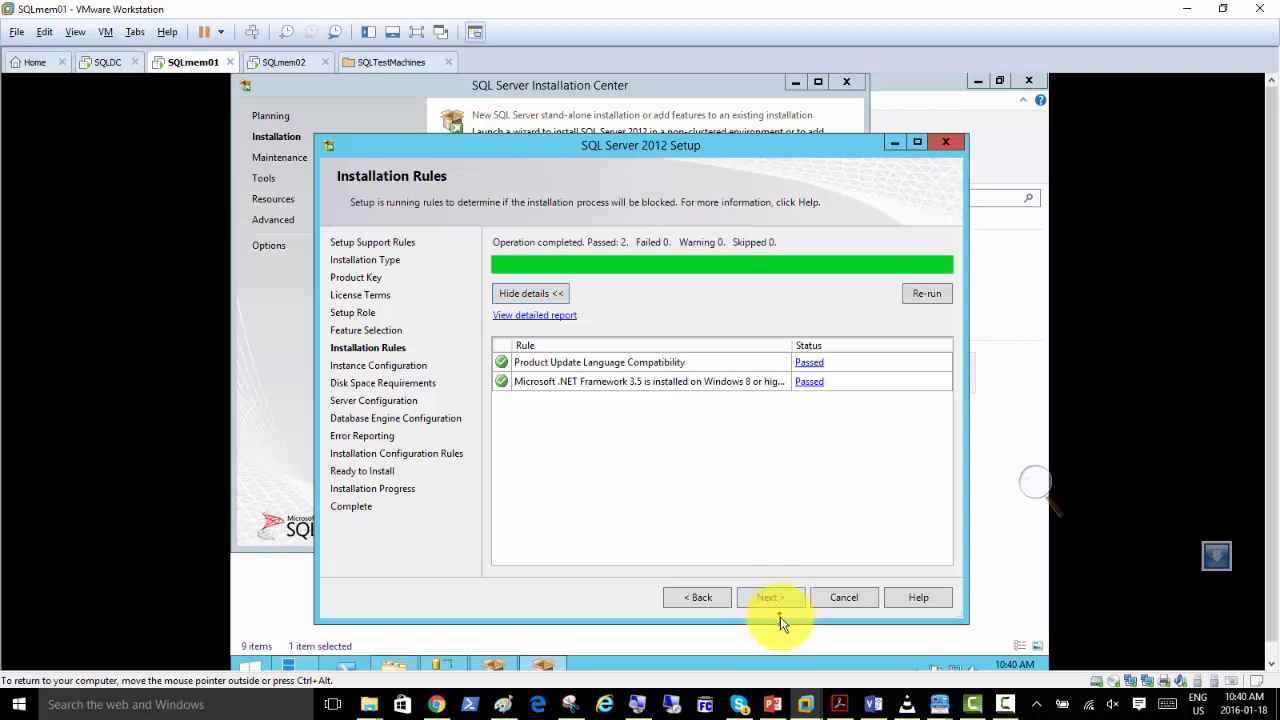
click(771, 598)
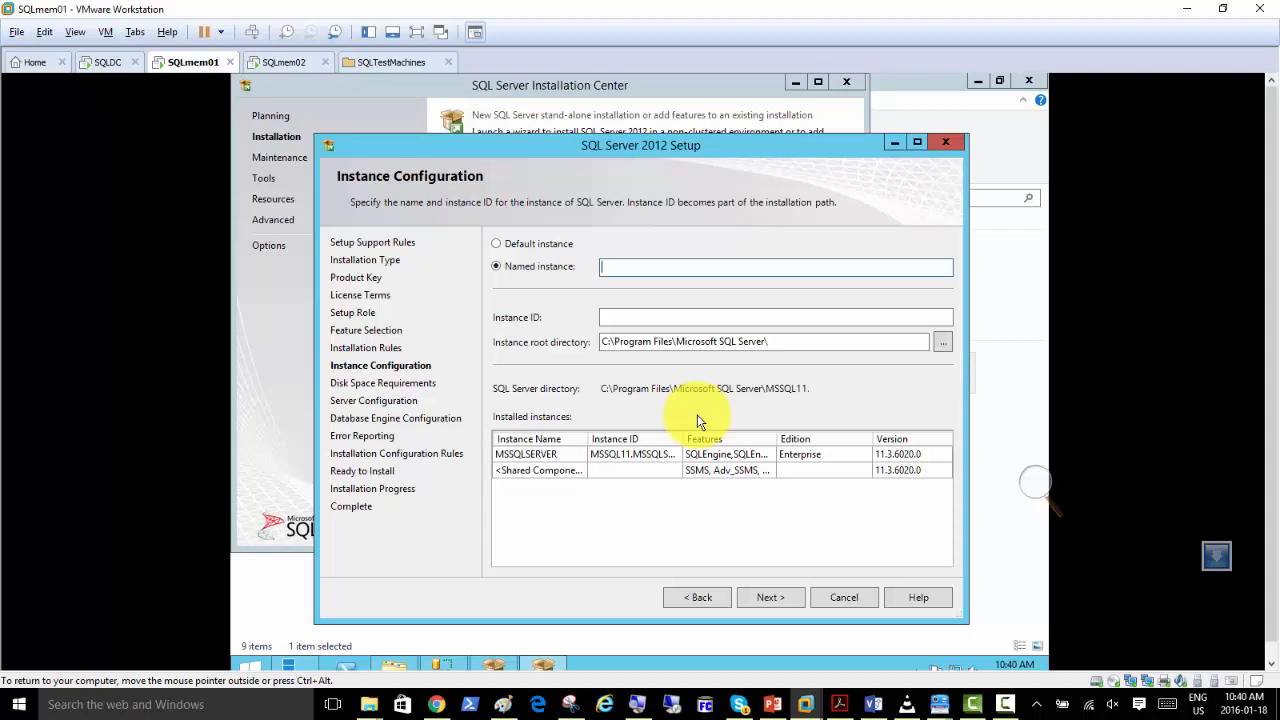
Name the new instance BESInstance with the instance ID BESINSTANCE, keep the default root directory, and continue.
text(BESInstance)
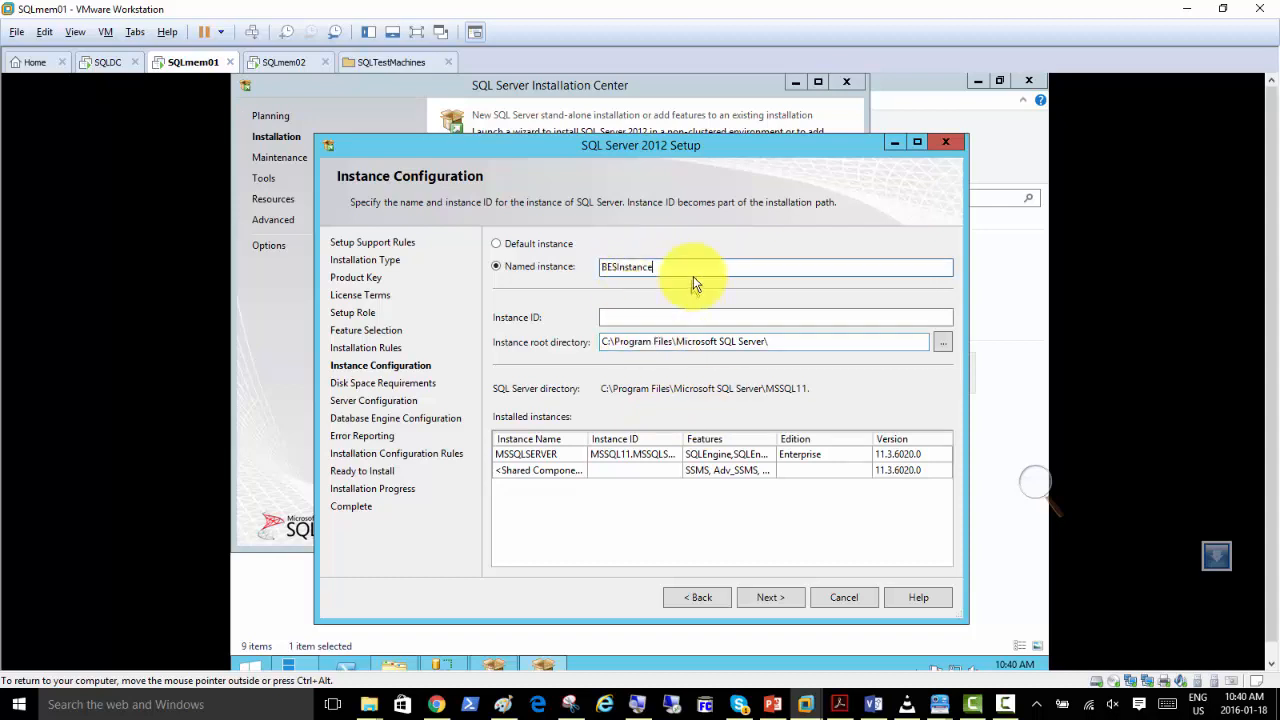
click(724, 290)
click(738, 317)
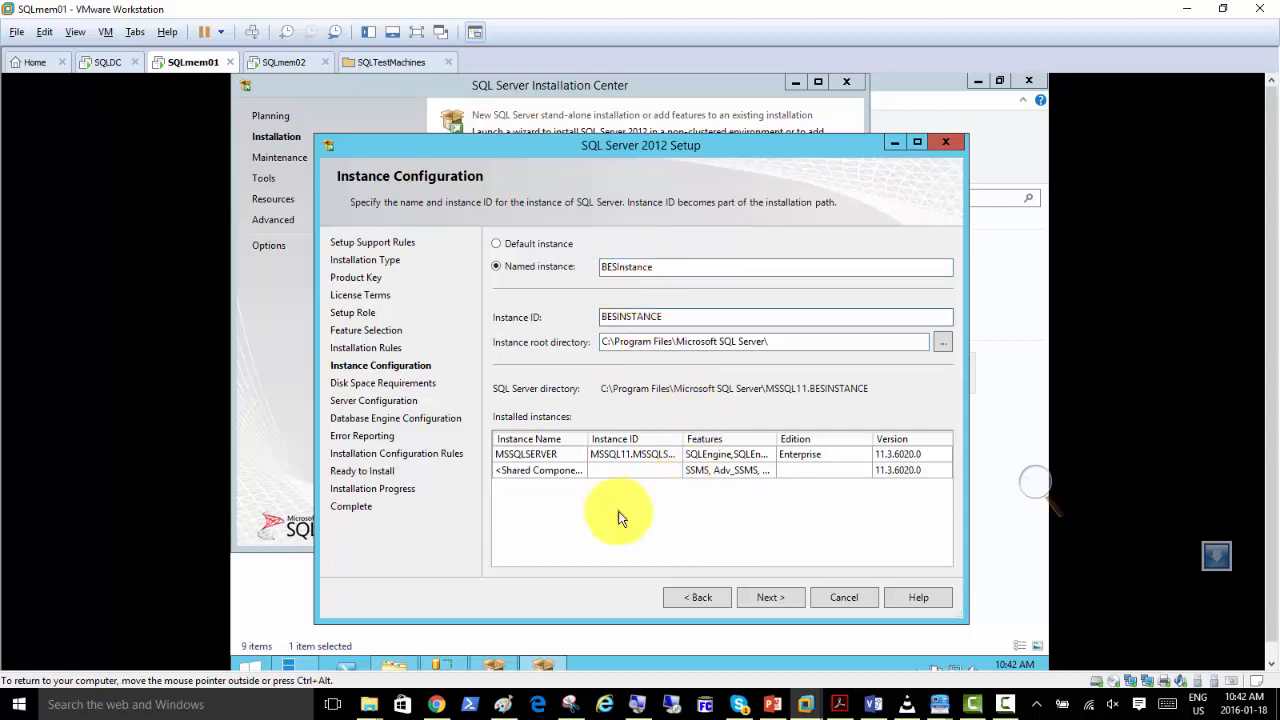
click(773, 603)
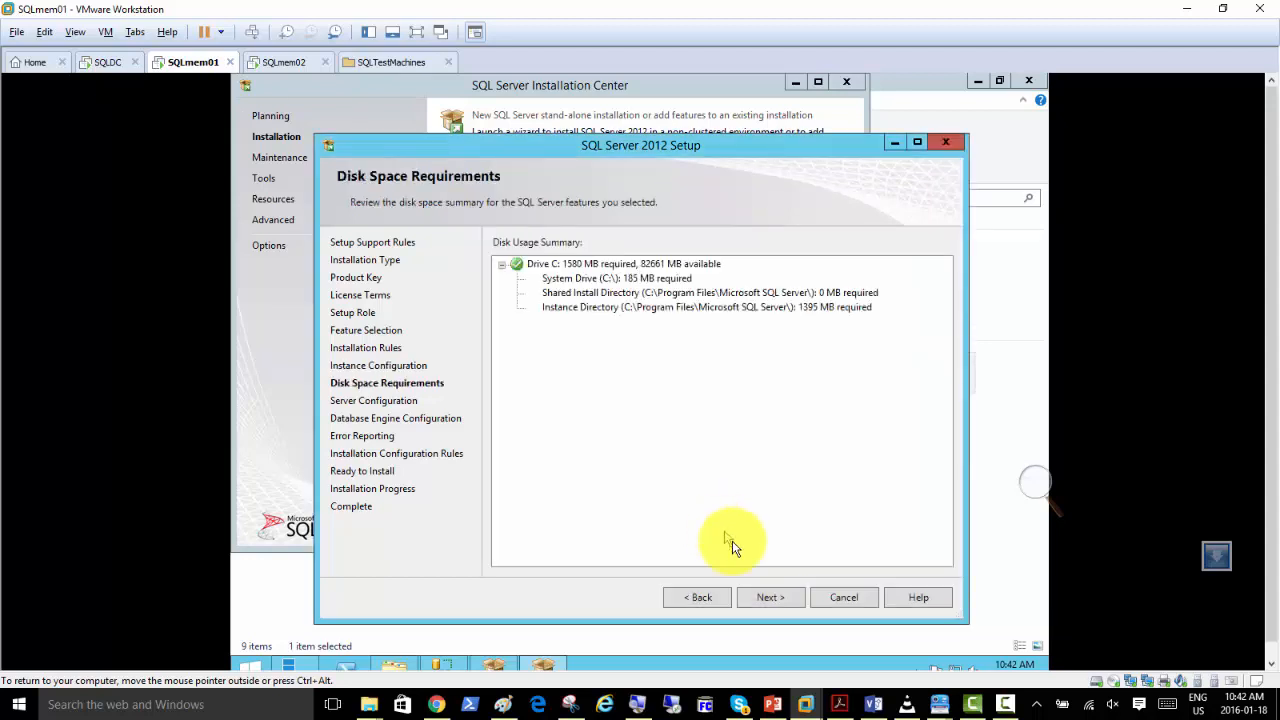
Accept the disk space summary and the default service accounts and startup types, and continue to Database Engine Configuration.
click(766, 599)
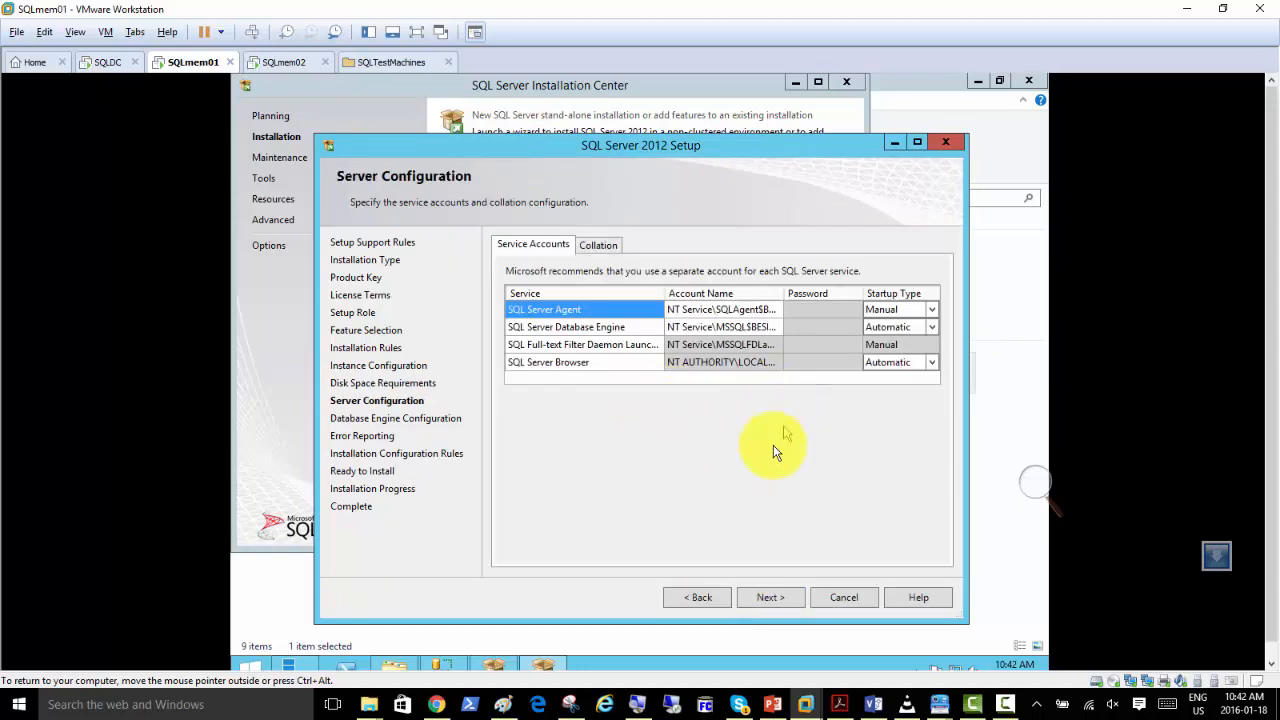
click(778, 310)
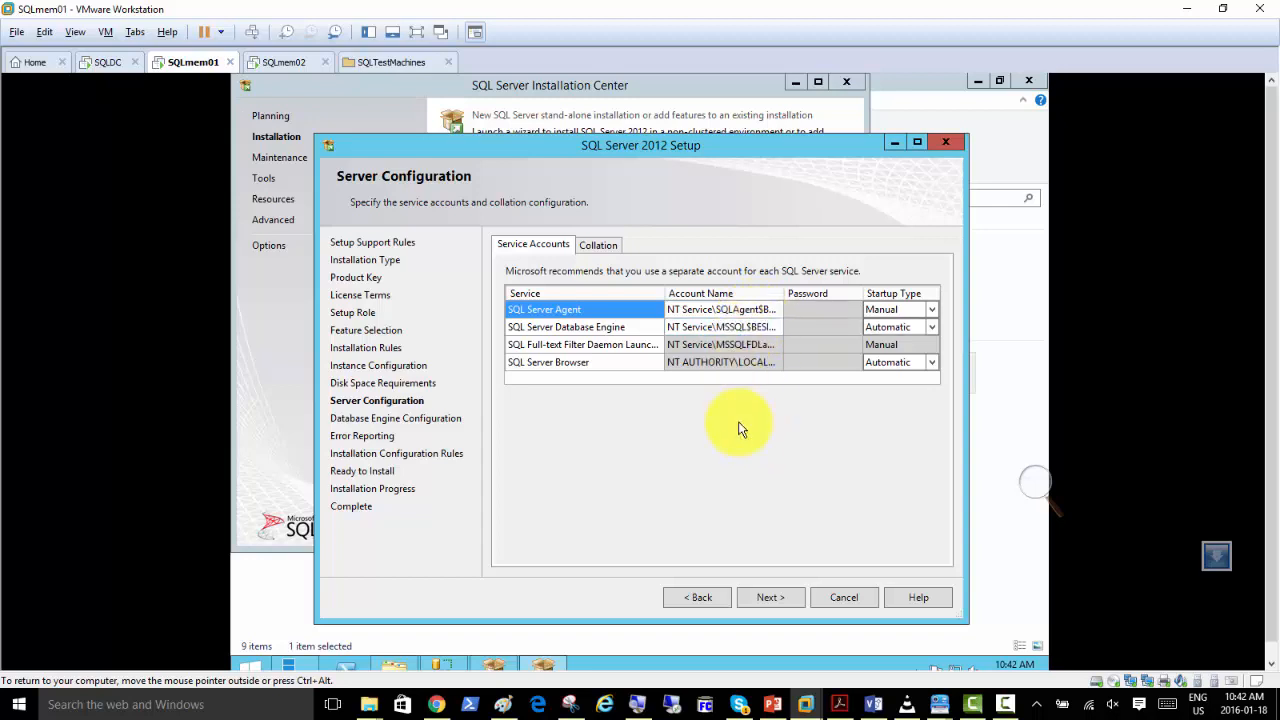
click(564, 363)
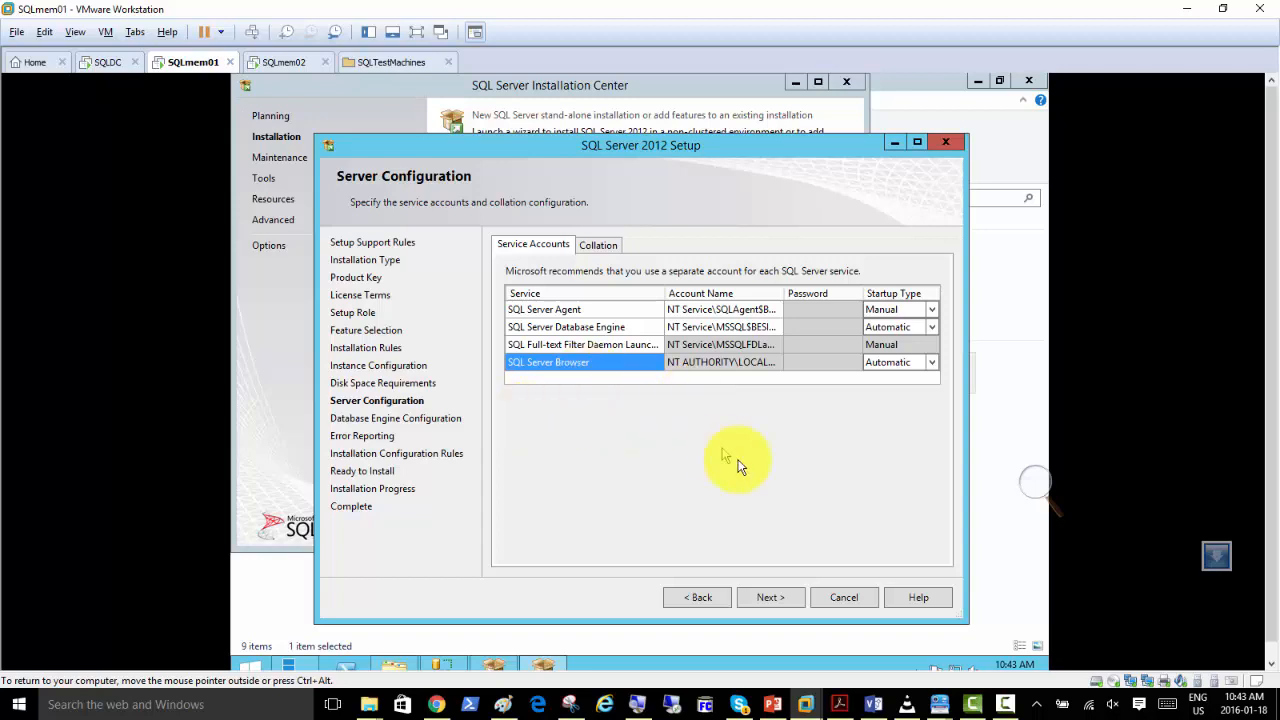
click(779, 598)
click(777, 599)
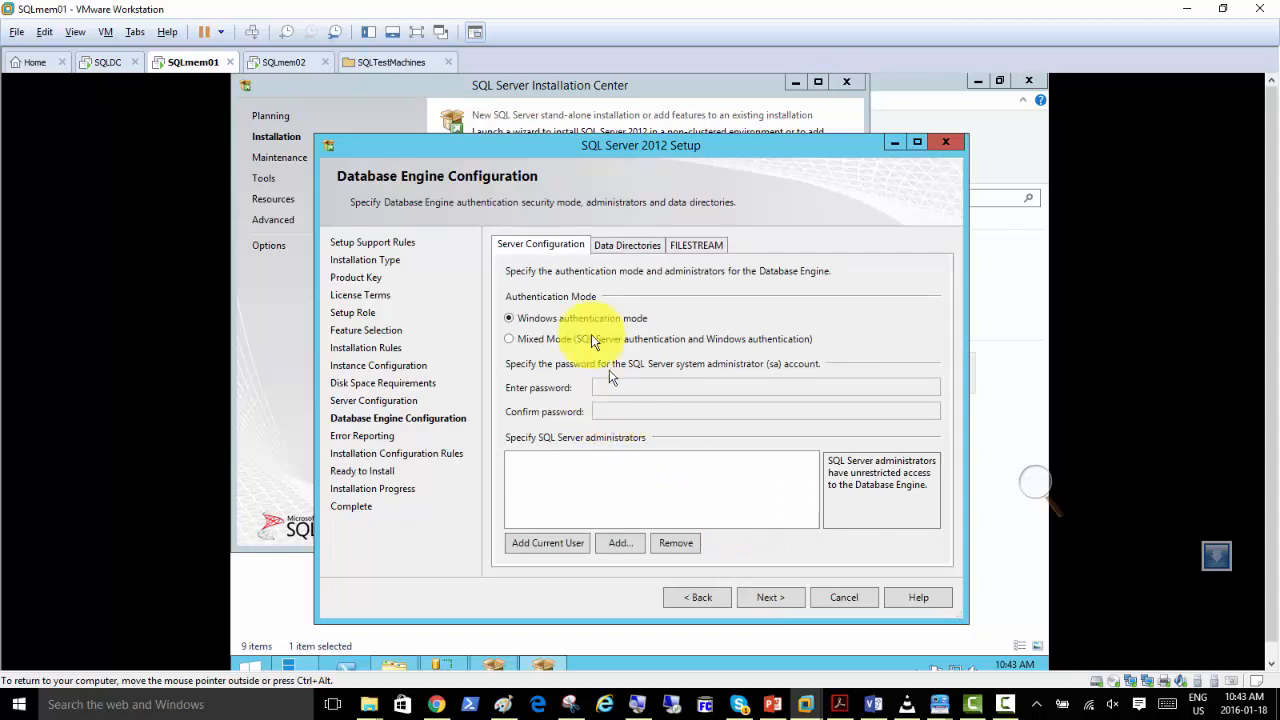
Add the current user as a SQL Server administrator while keeping Windows authentication mode.
click(531, 547)
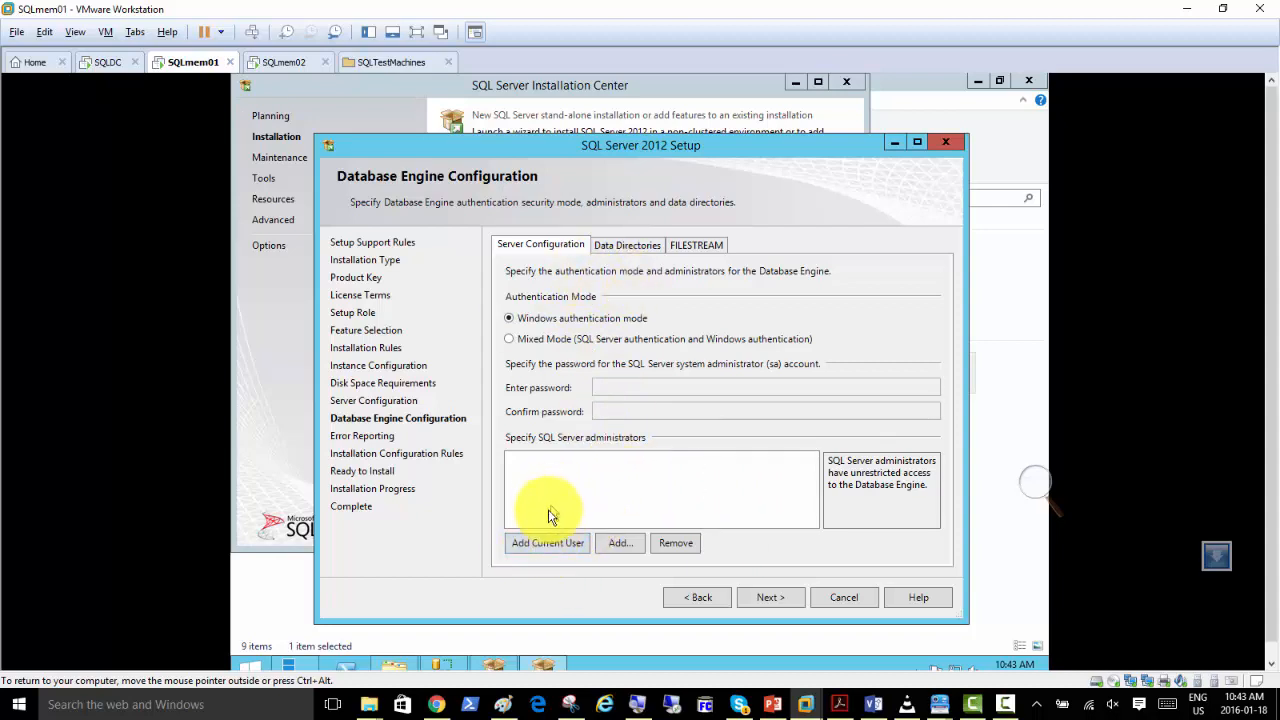
click(545, 545)
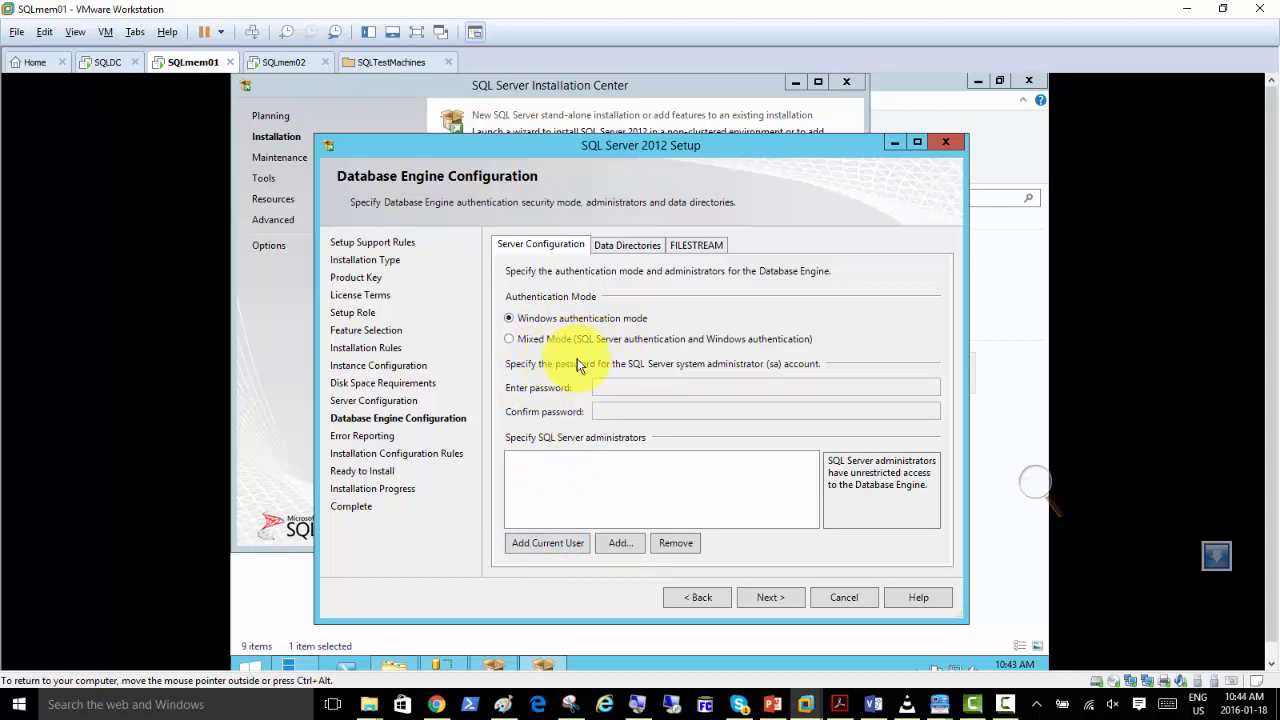
click(537, 546)
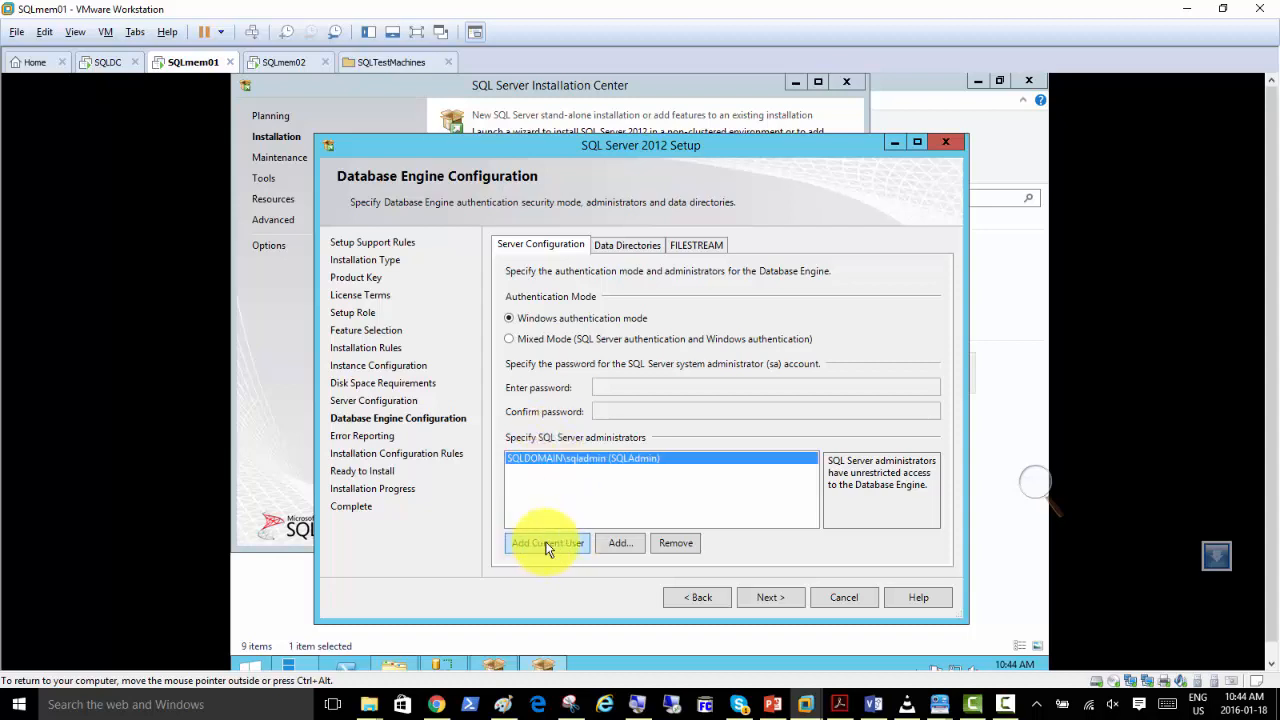
Check the Data Directories and FILESTREAM settings without changing them, and continue to Error Reporting.
click(627, 248)
click(680, 246)
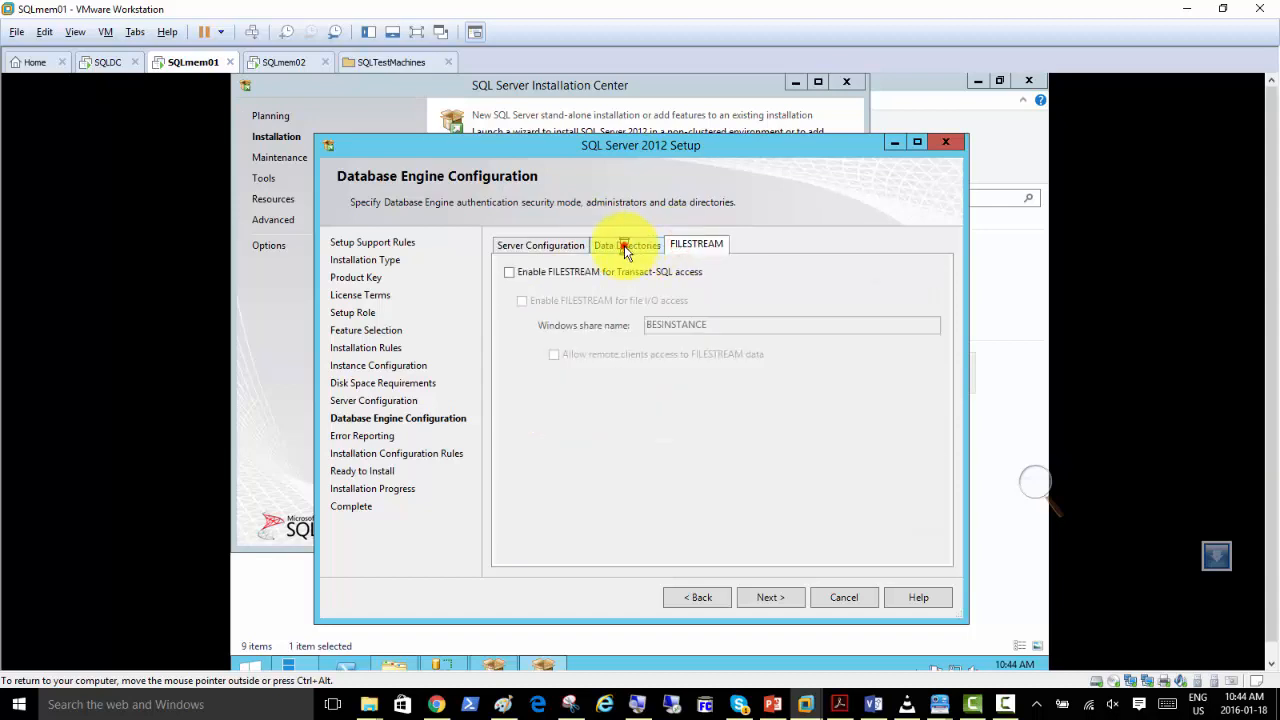
click(625, 246)
click(549, 252)
click(768, 598)
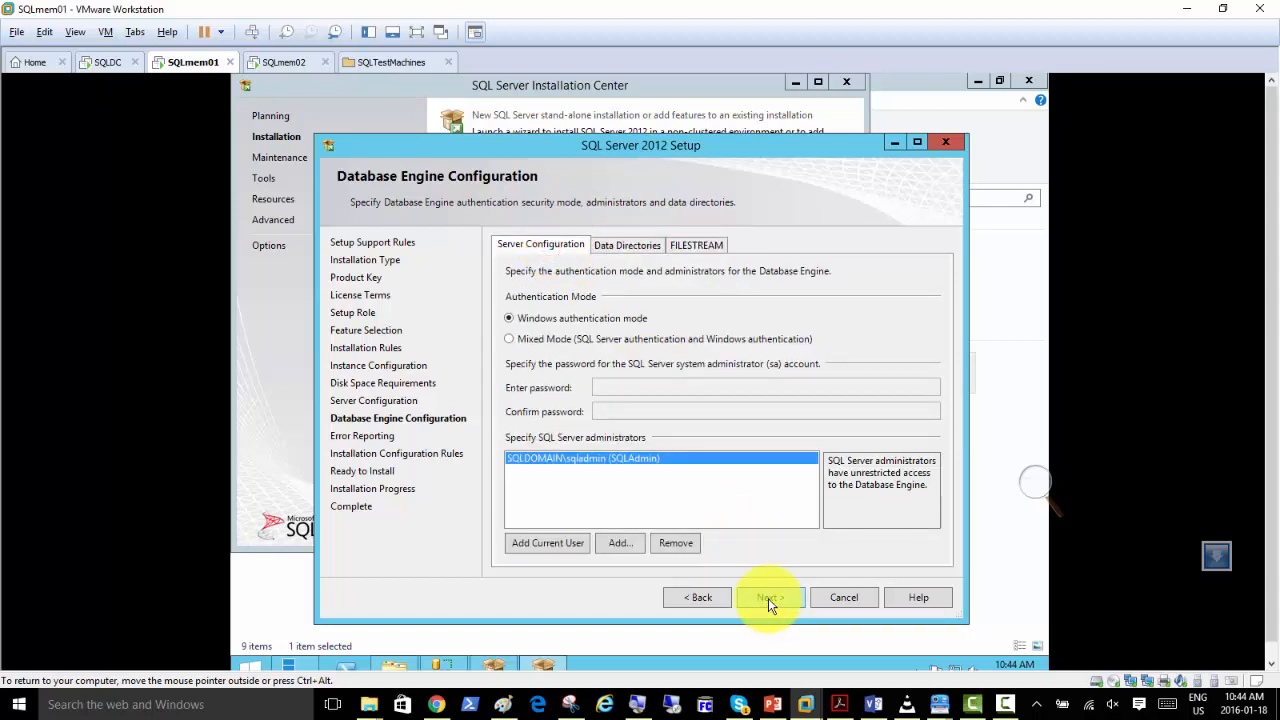
click(553, 545)
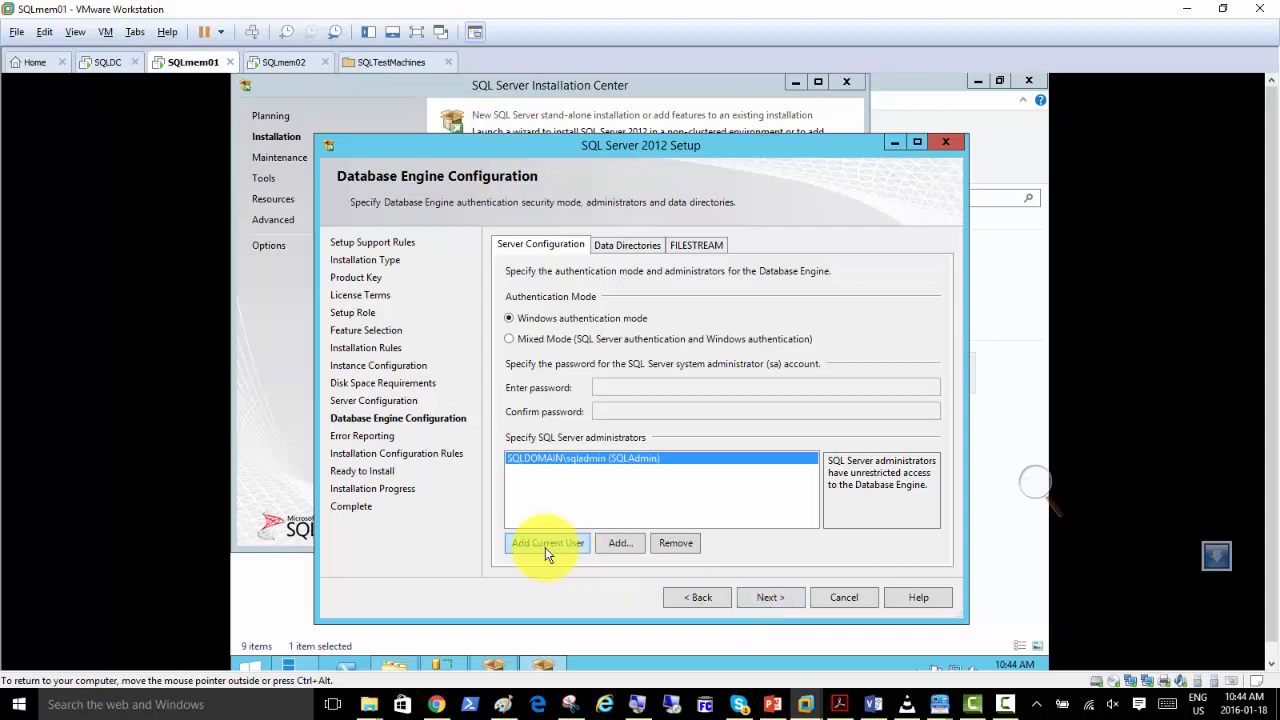
click(766, 600)
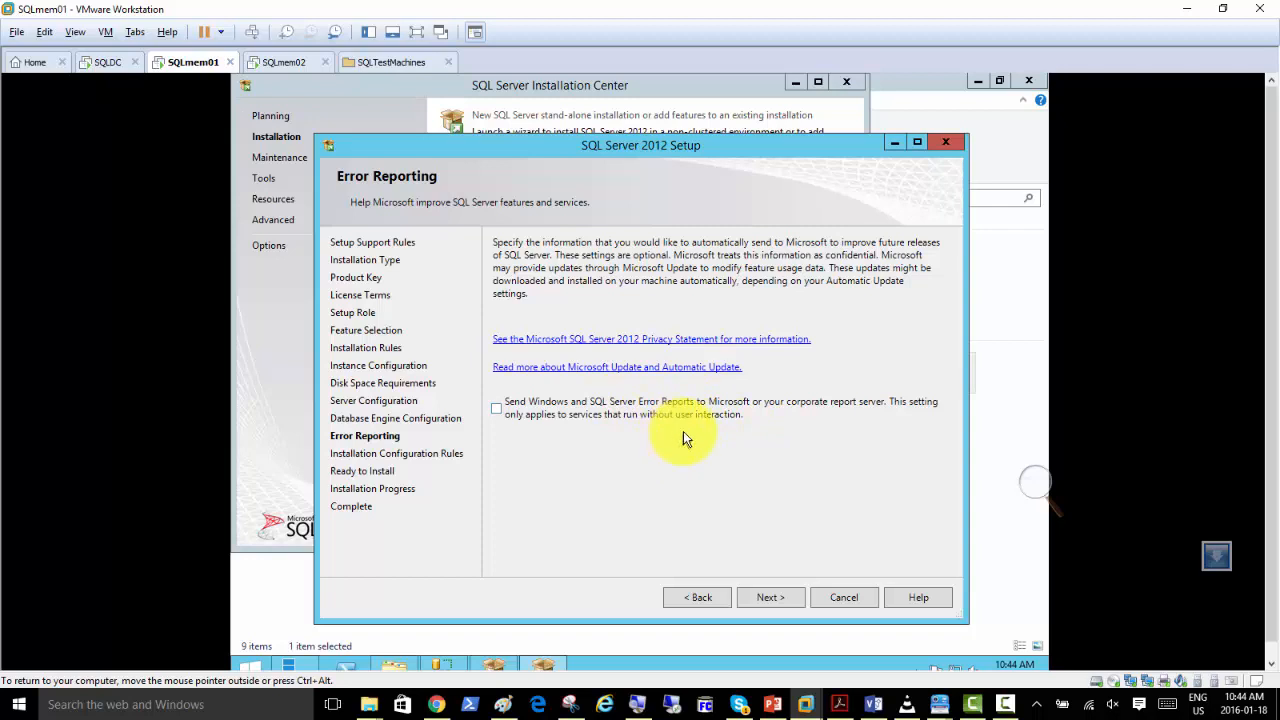
Leave error reporting off, show the details of the Installation Configuration Rules check, and continue to Ready to Install.
click(771, 597)
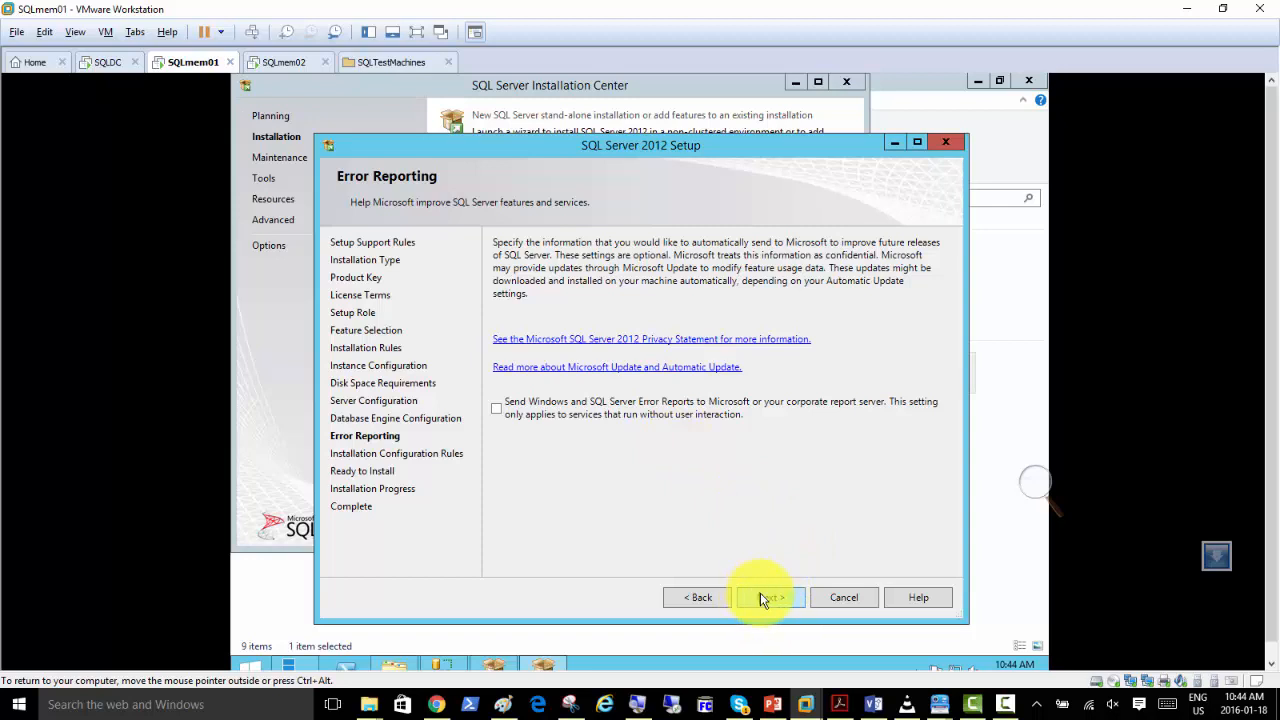
click(762, 594)
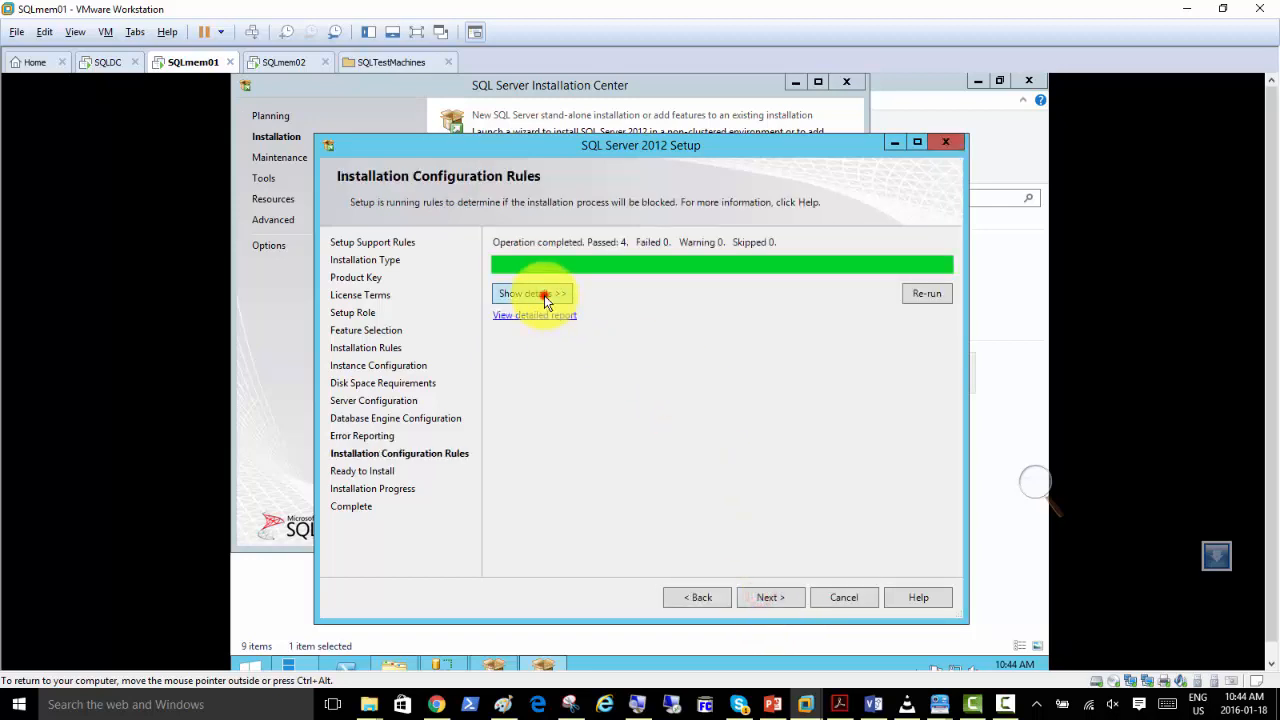
click(543, 295)
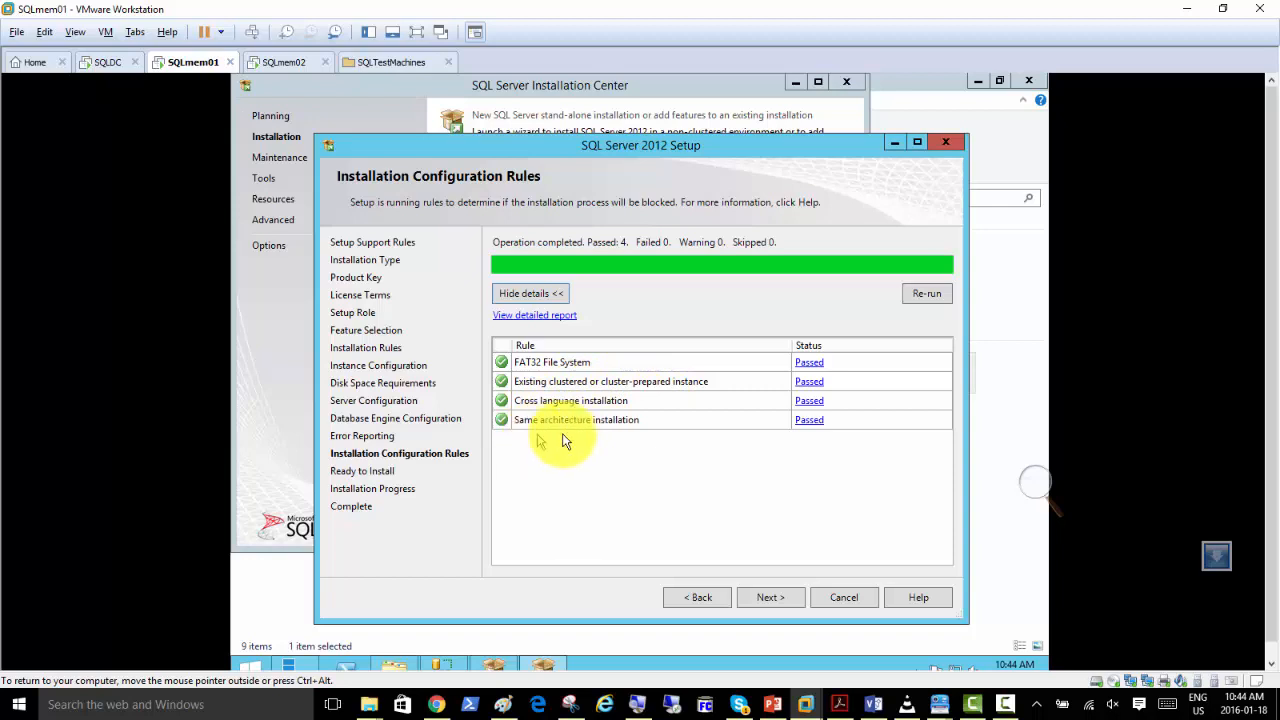
click(743, 596)
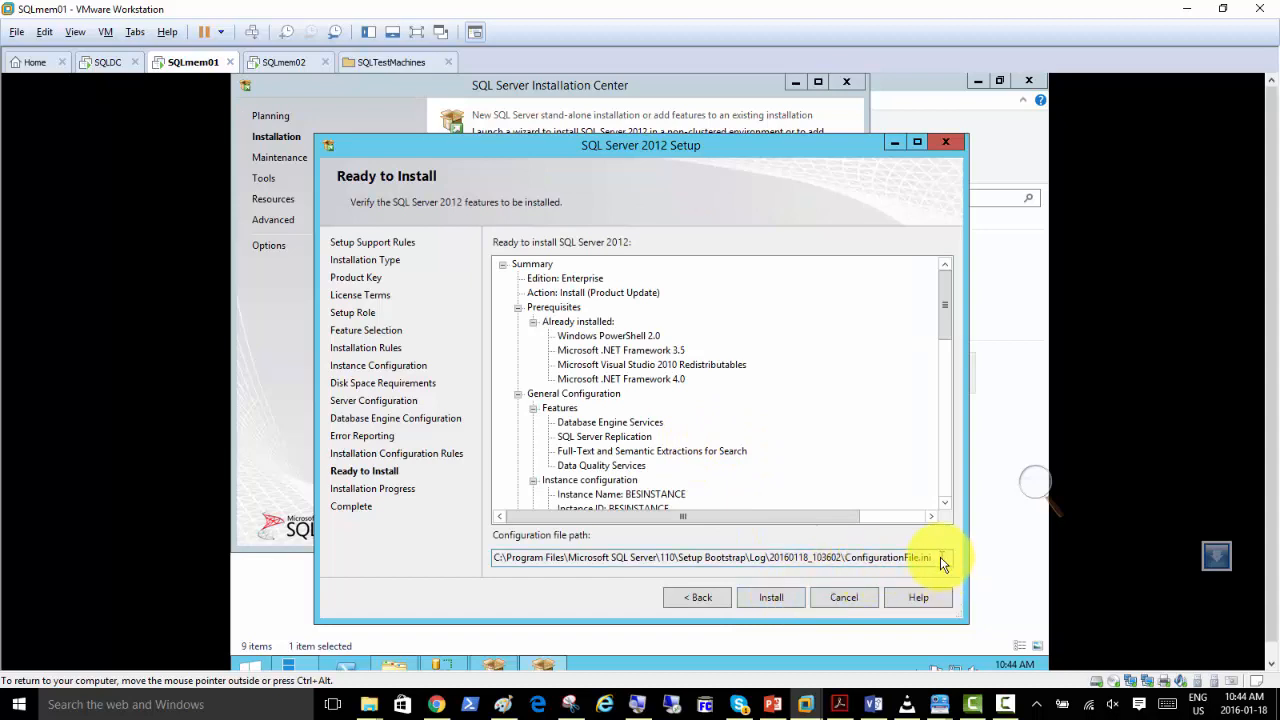
Highlight ConfigurationFile.ini in the configuration file path and start the installation.
drag(940, 562, 479, 568)
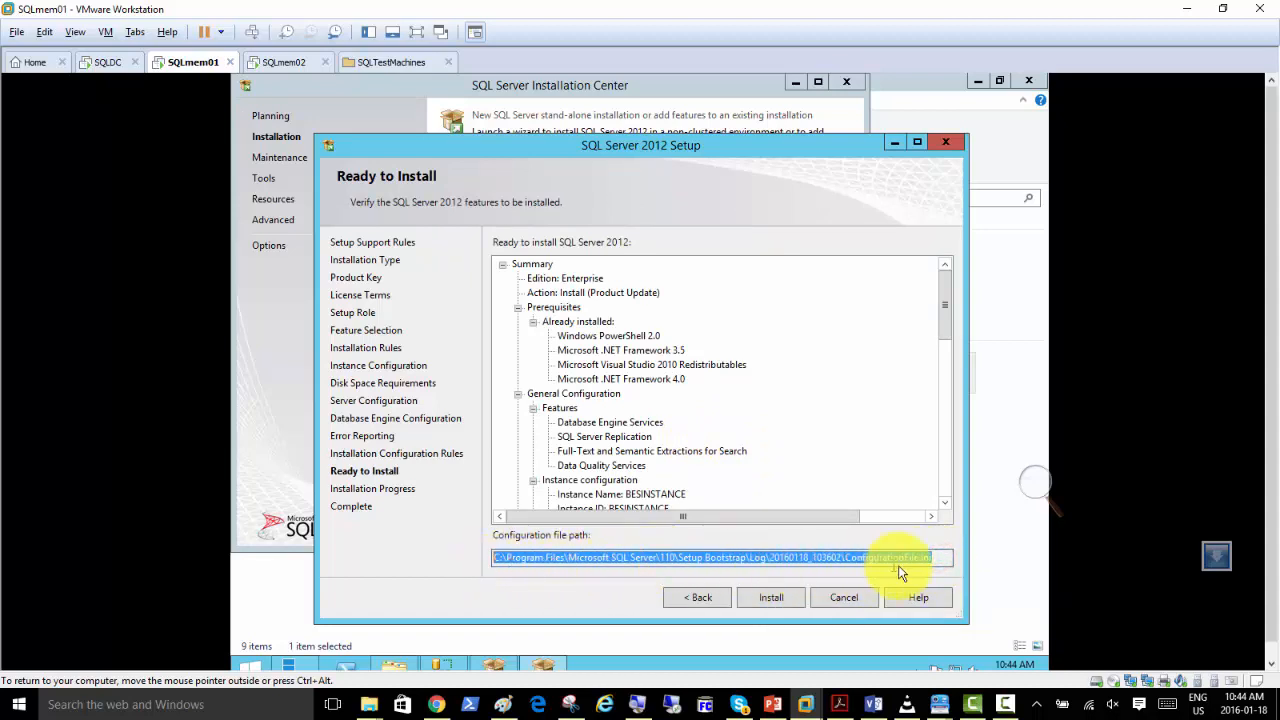
click(940, 560)
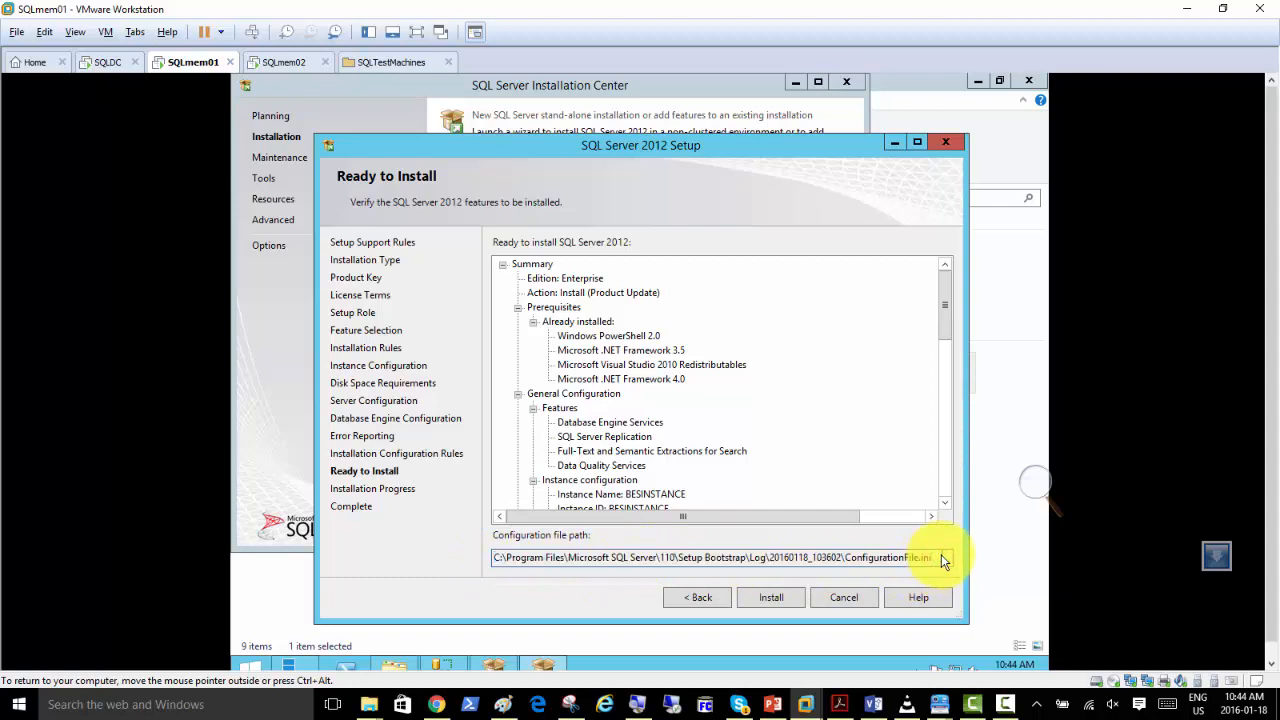
drag(941, 558, 851, 565)
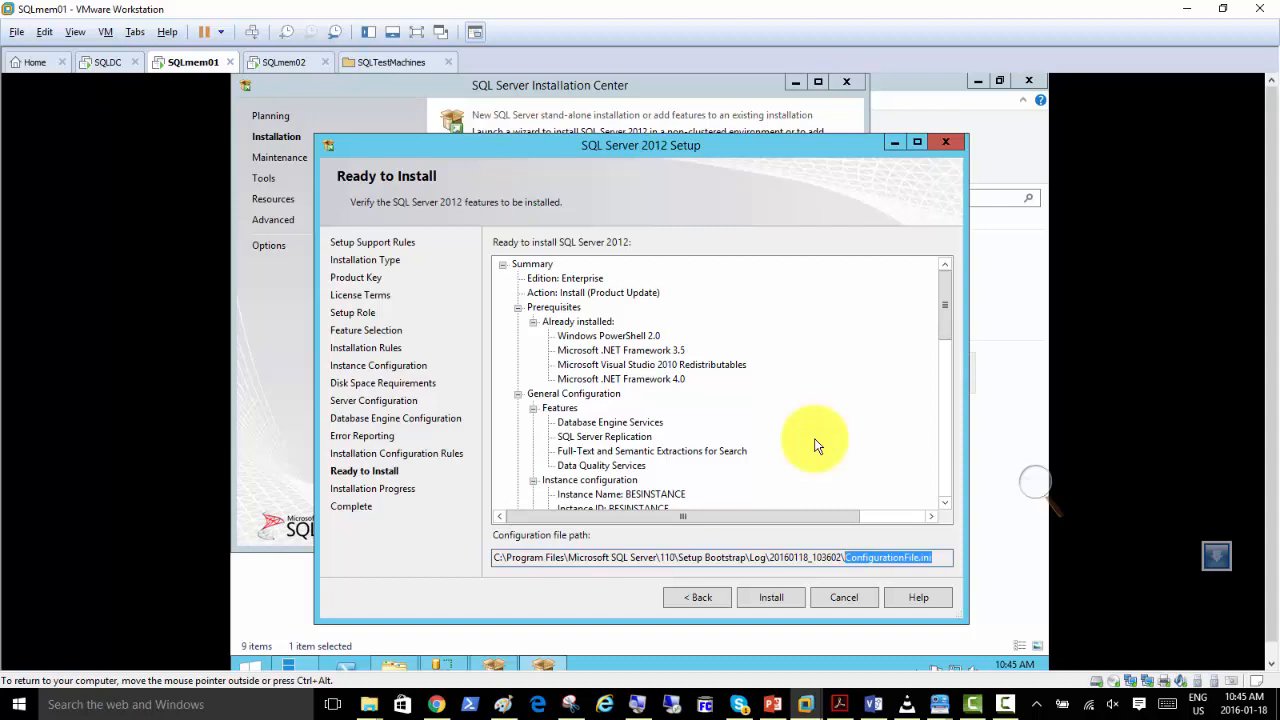
click(771, 599)
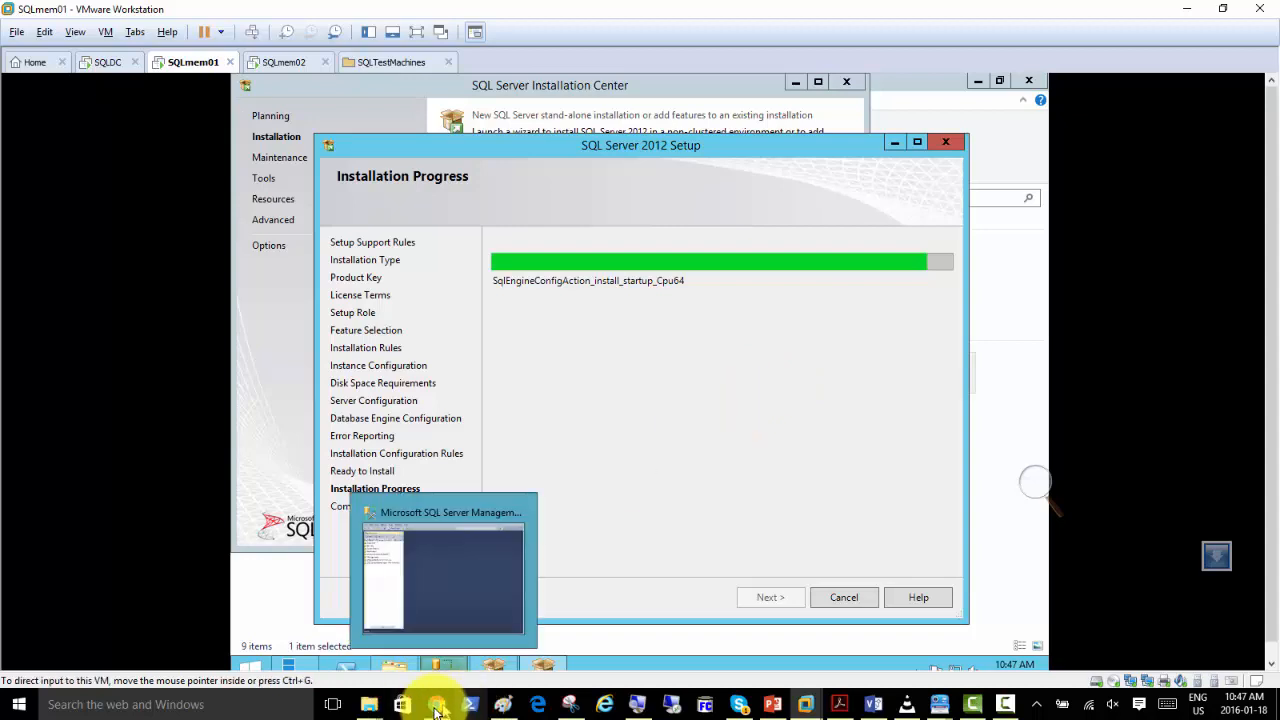
Switch to PowerPoint, present from the "Installing 2nd Instance" slide, and advance to "Steps for Installation from Command Prompt".
mouse_move(450, 704)
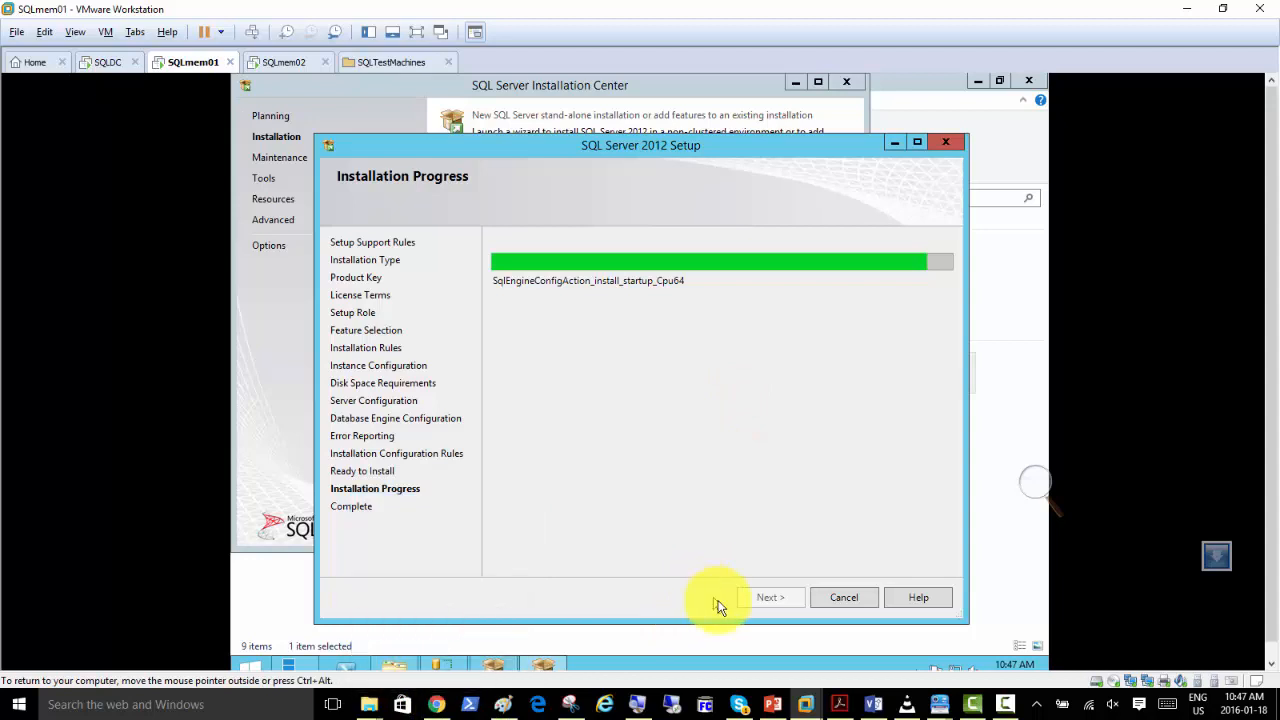
click(770, 702)
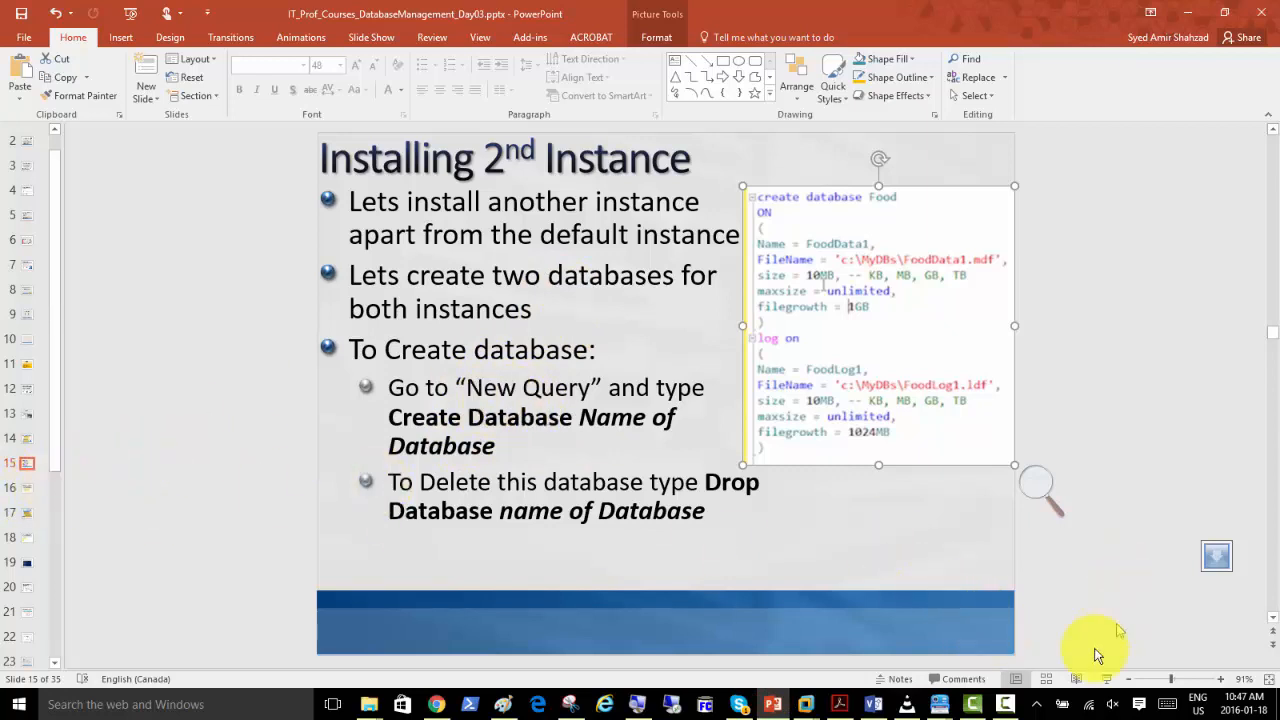
click(1105, 680)
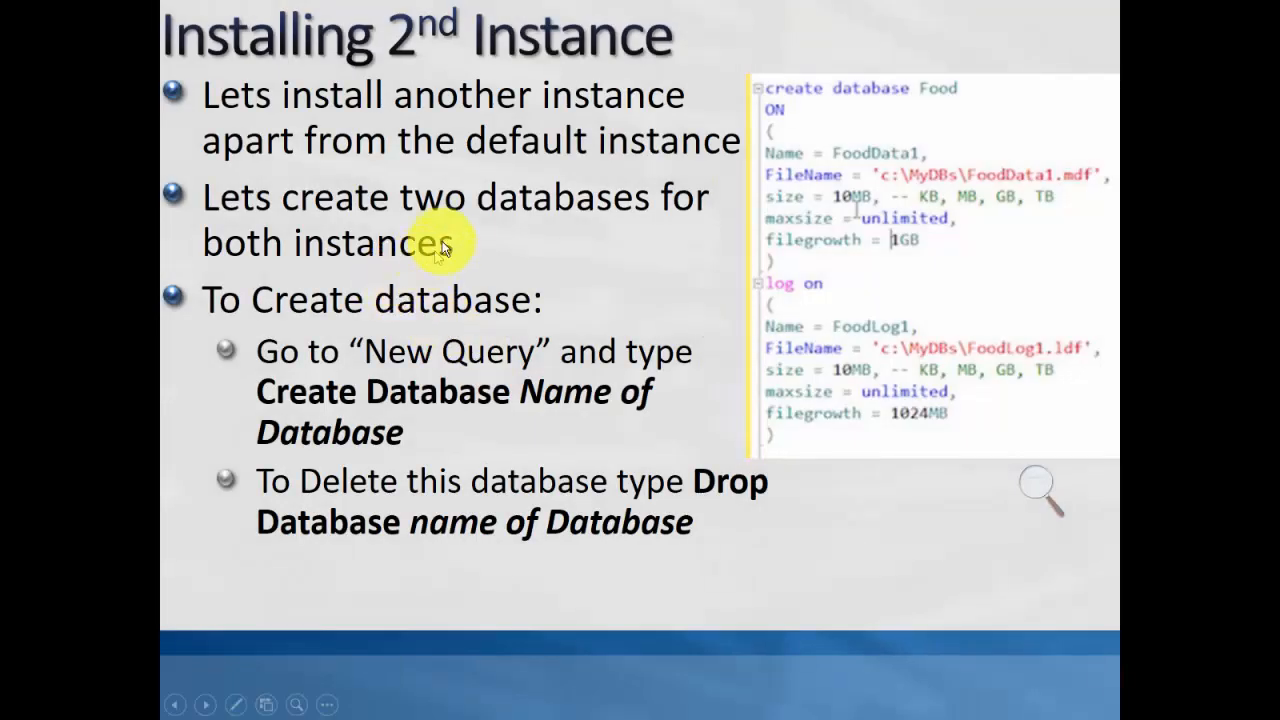
click(462, 222)
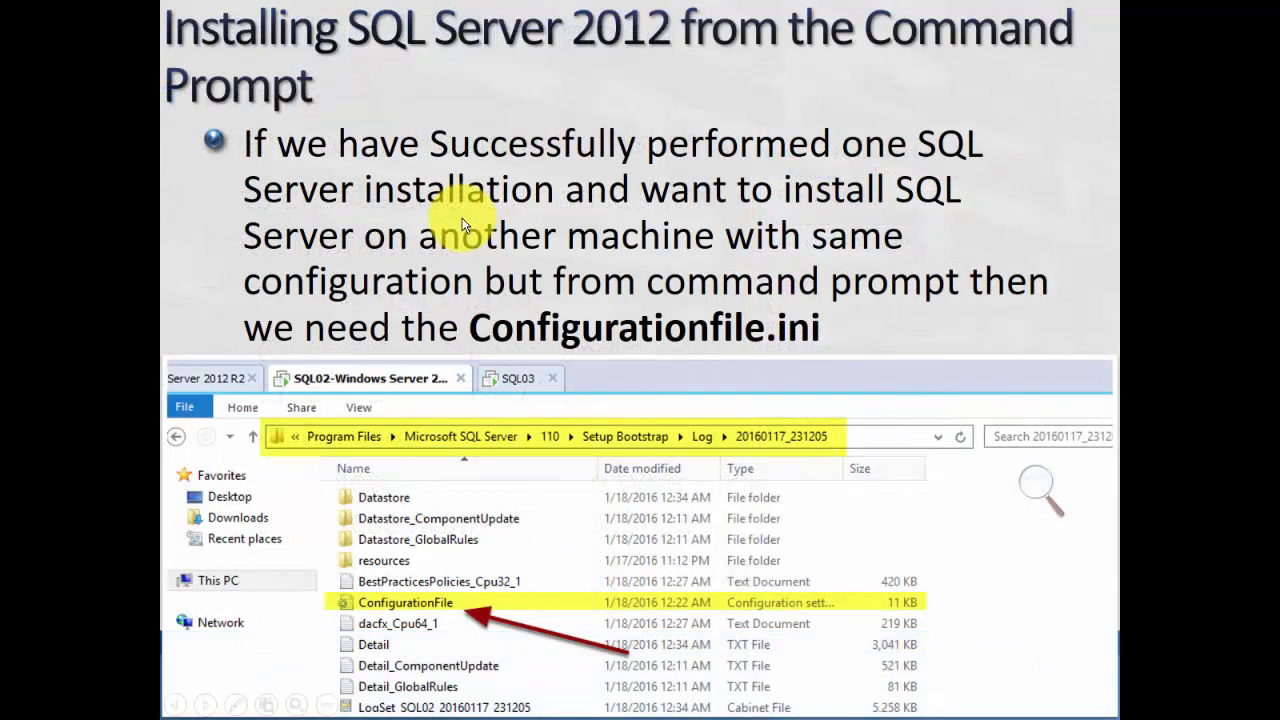
click(508, 219)
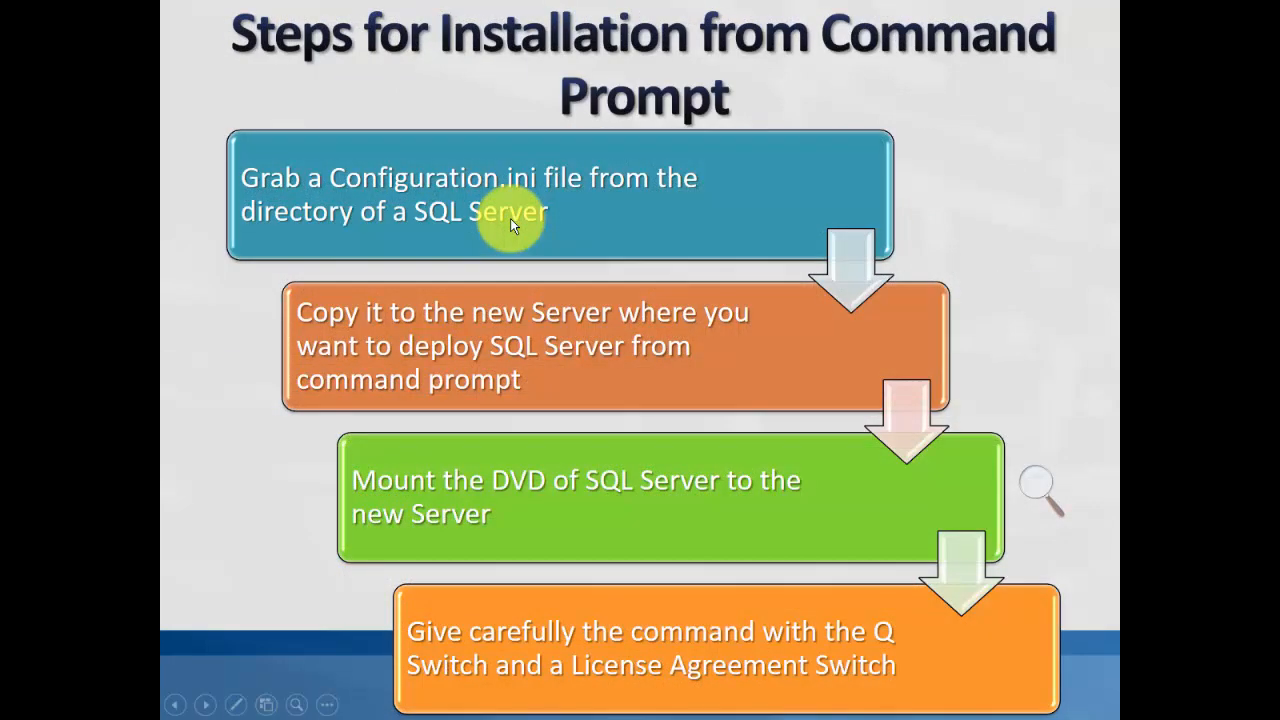
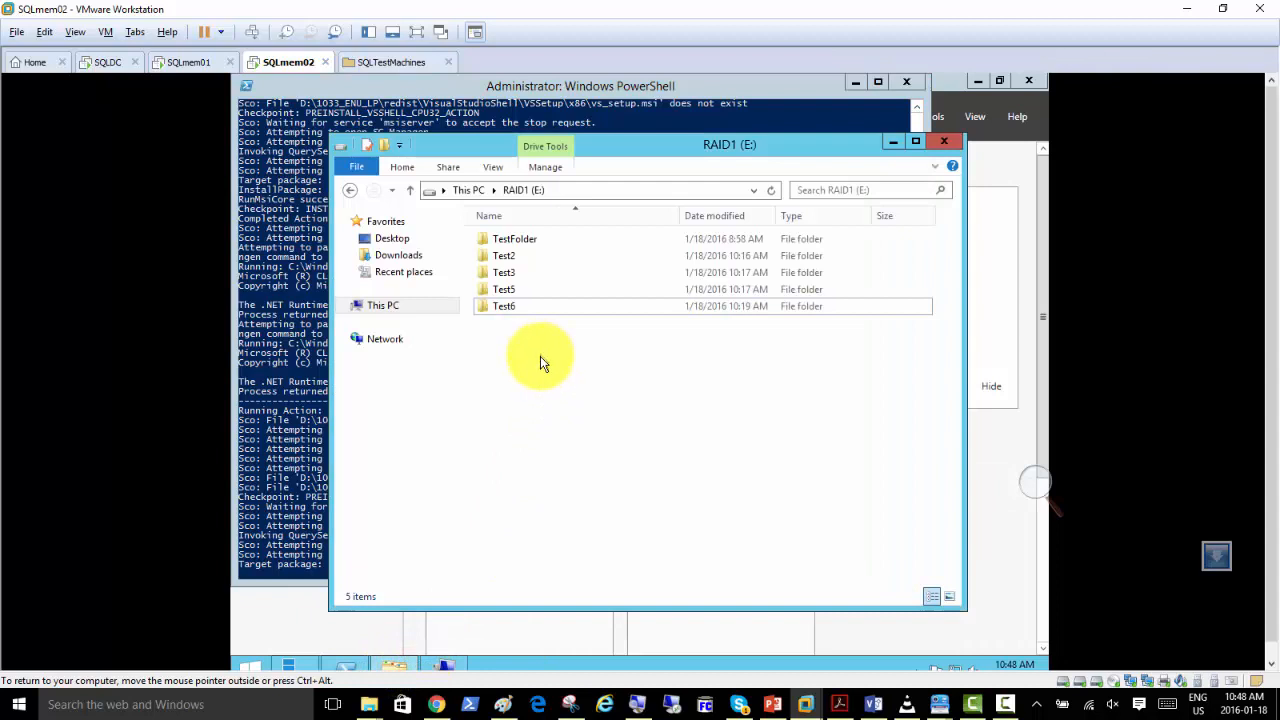
Refresh the RAID1 (E:) folder listing on SQLmem02, and minimize the folder and PowerShell windows.
key(F5)
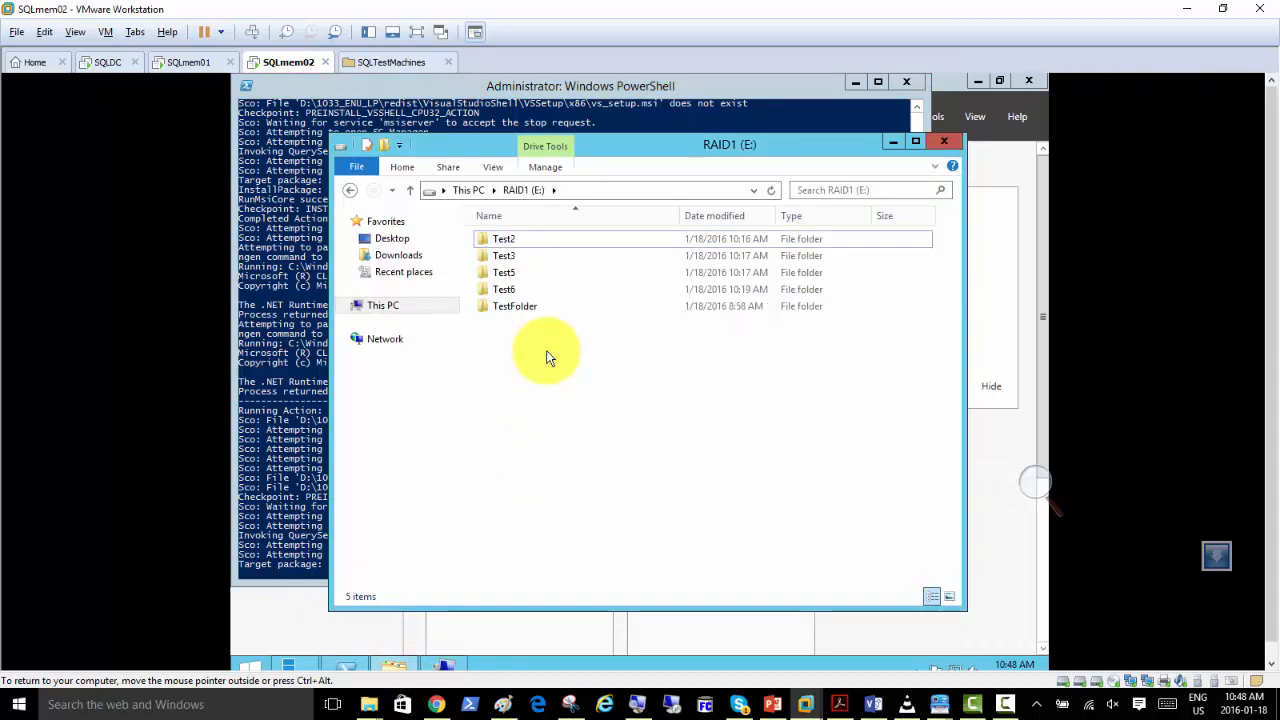
click(893, 141)
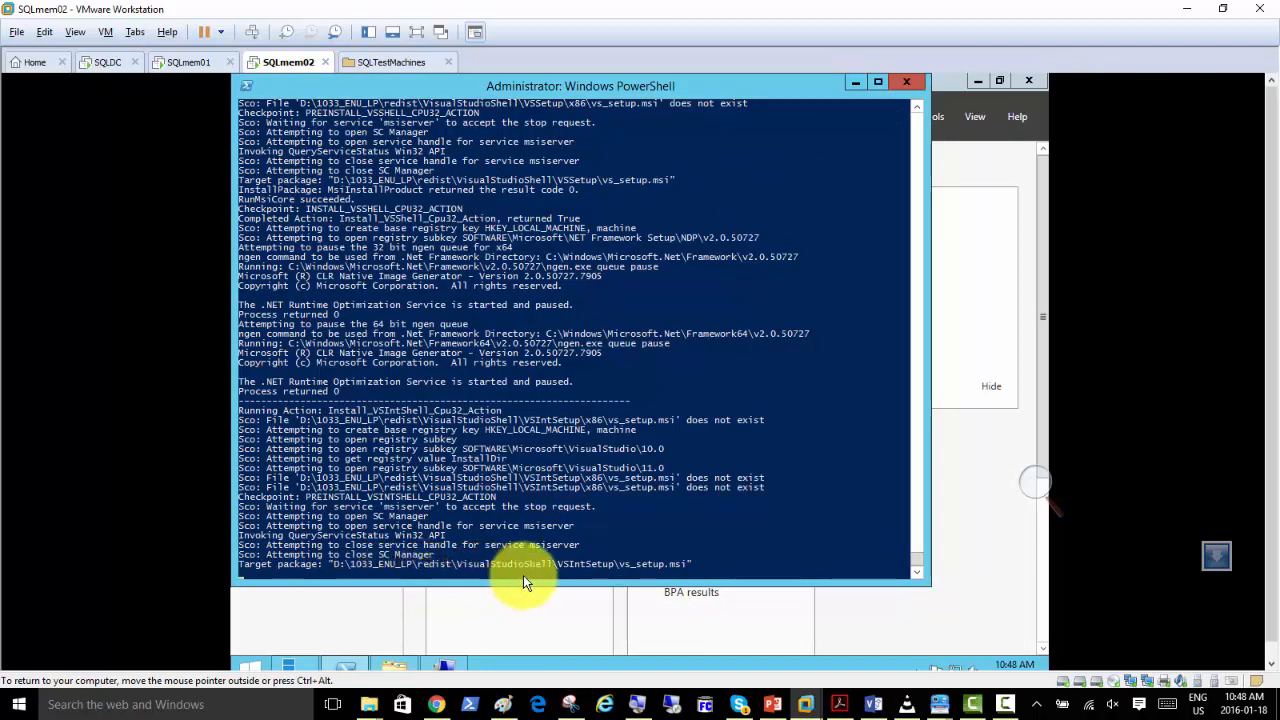
click(855, 84)
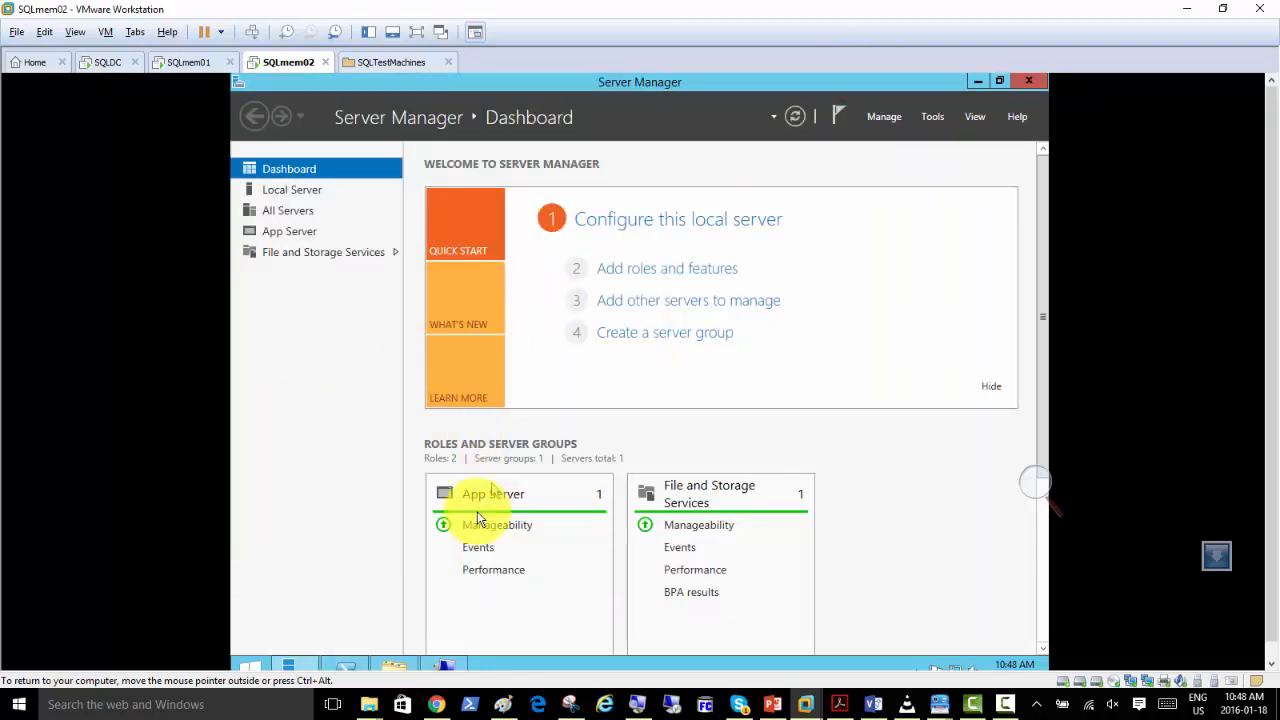
Browse to C:\Program Files\Microsoft SQL Server\110 on SQLmem02 and go back up to the Microsoft SQL Server folder.
click(396, 665)
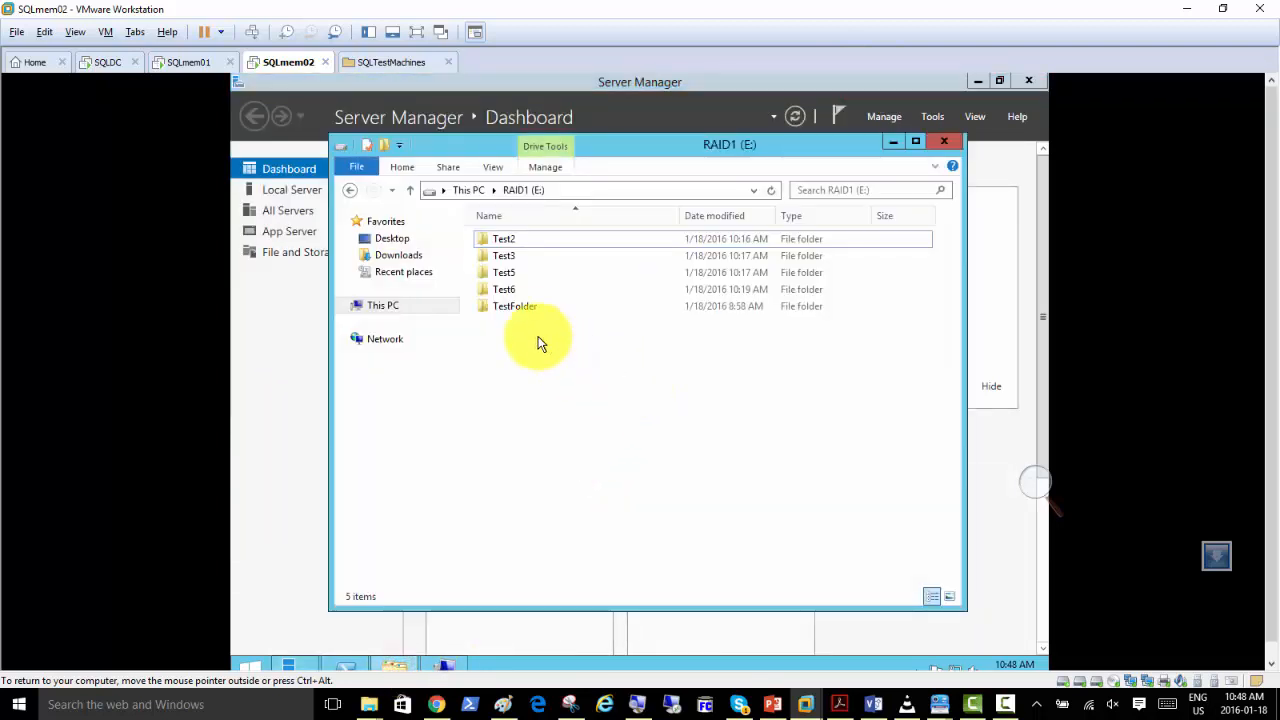
click(301, 345)
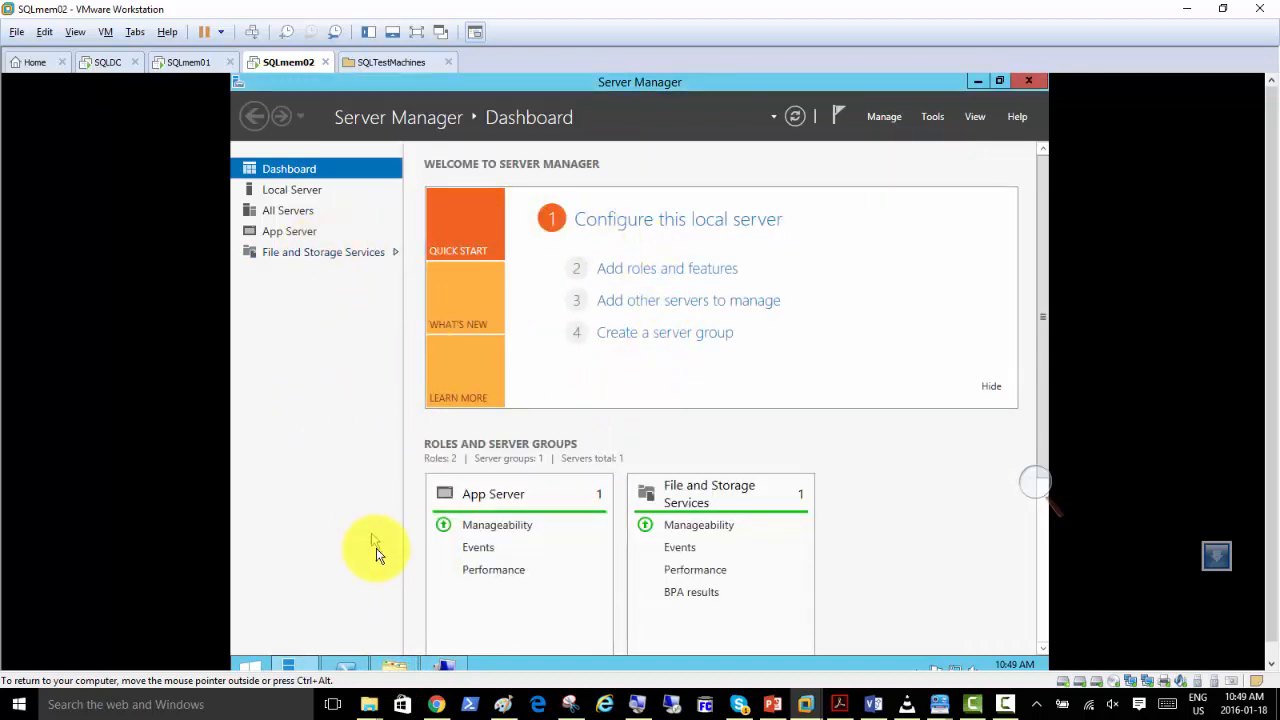
click(390, 666)
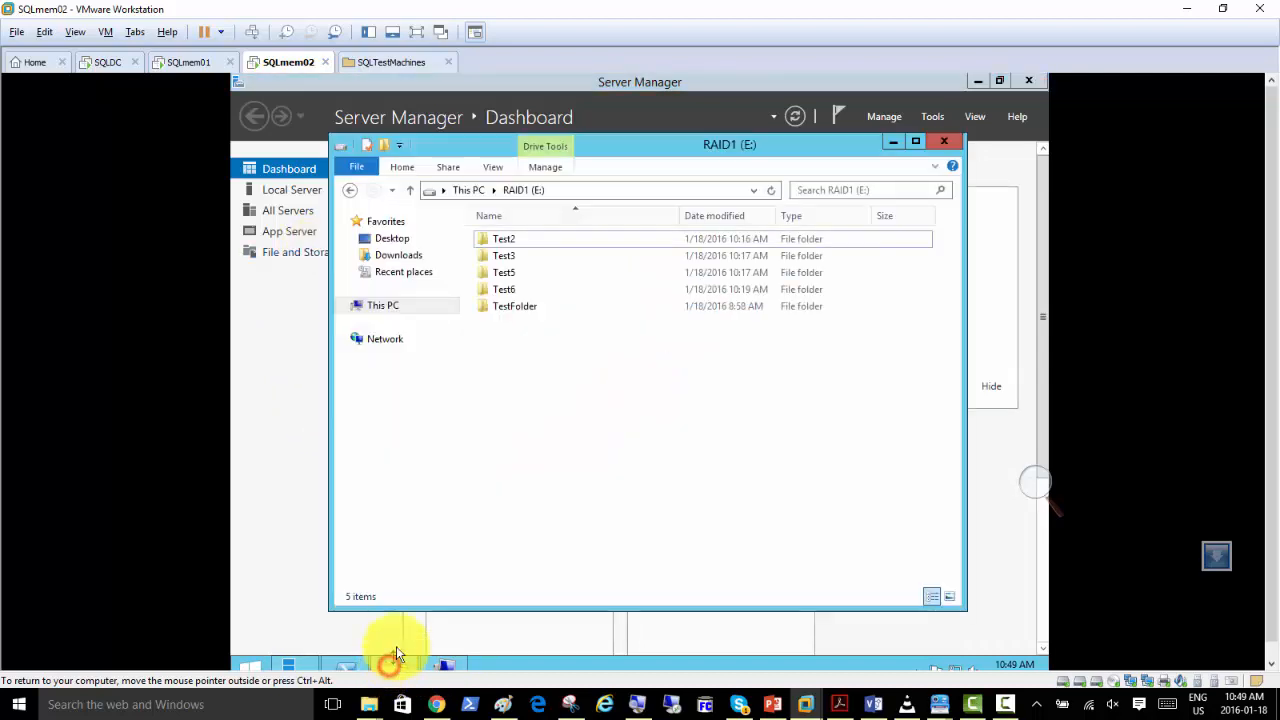
click(390, 305)
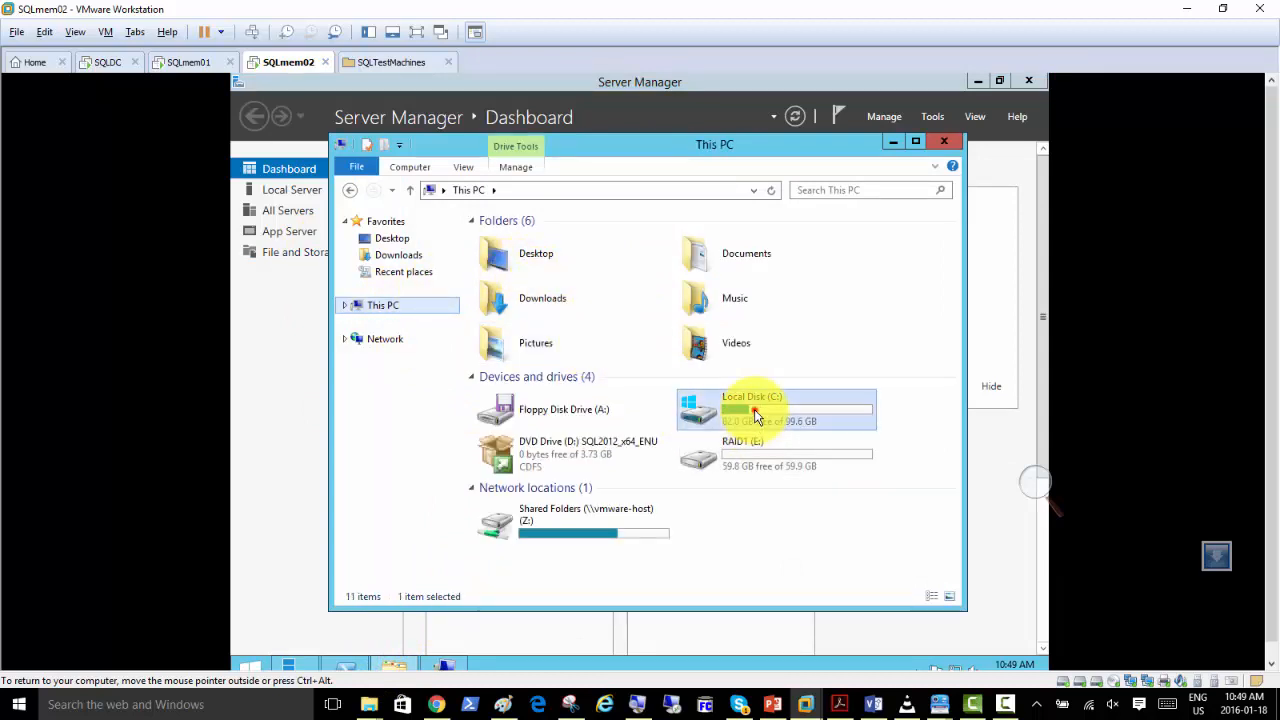
double_click(754, 410)
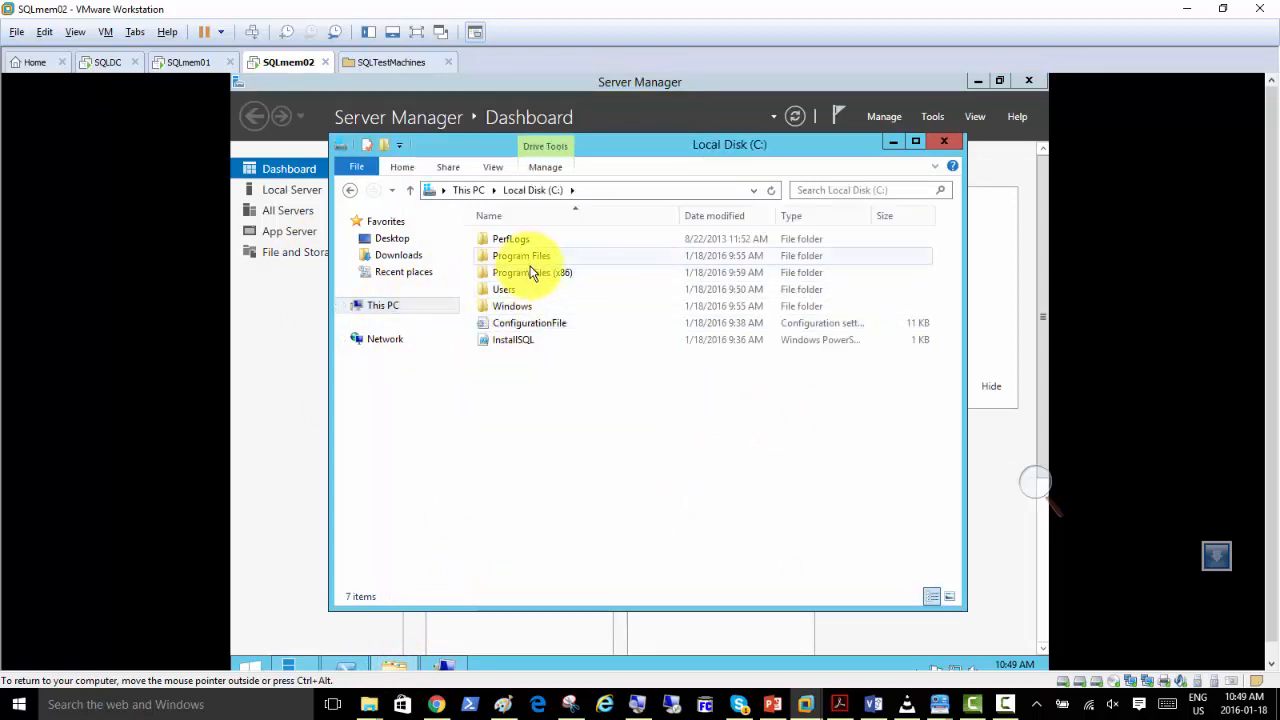
click(534, 258)
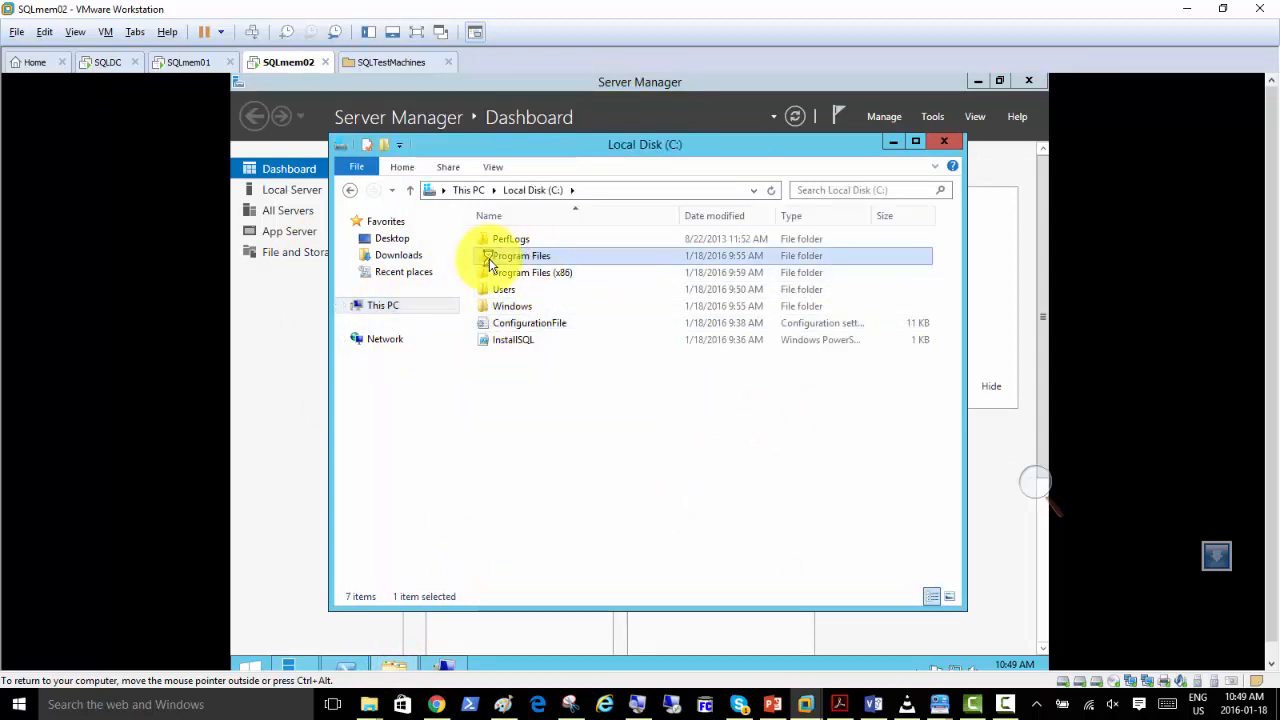
double_click(490, 258)
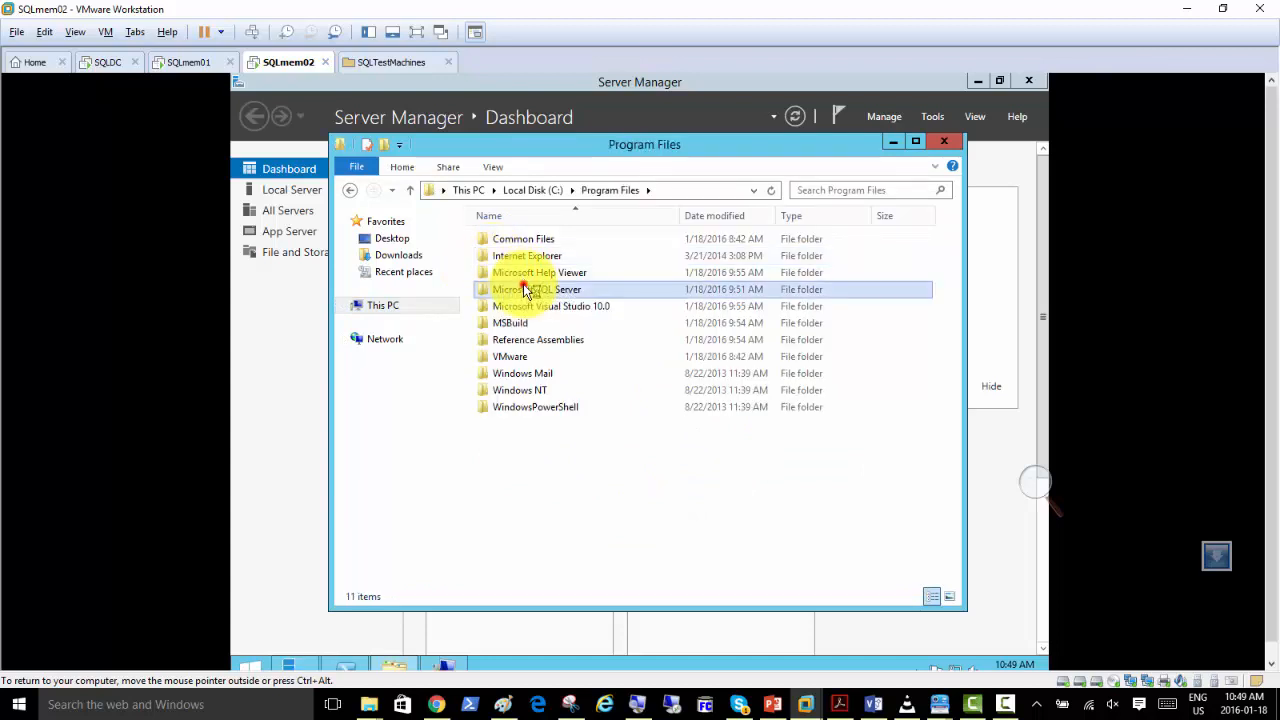
double_click(523, 288)
double_click(500, 240)
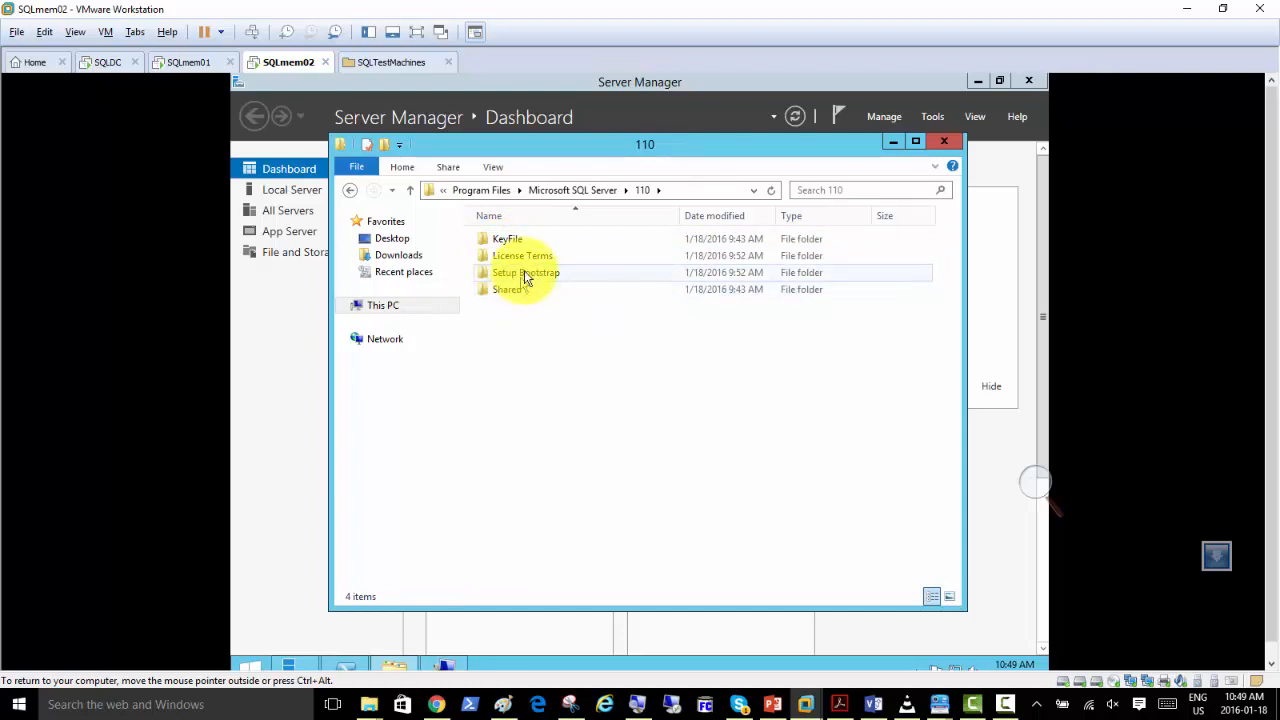
click(573, 192)
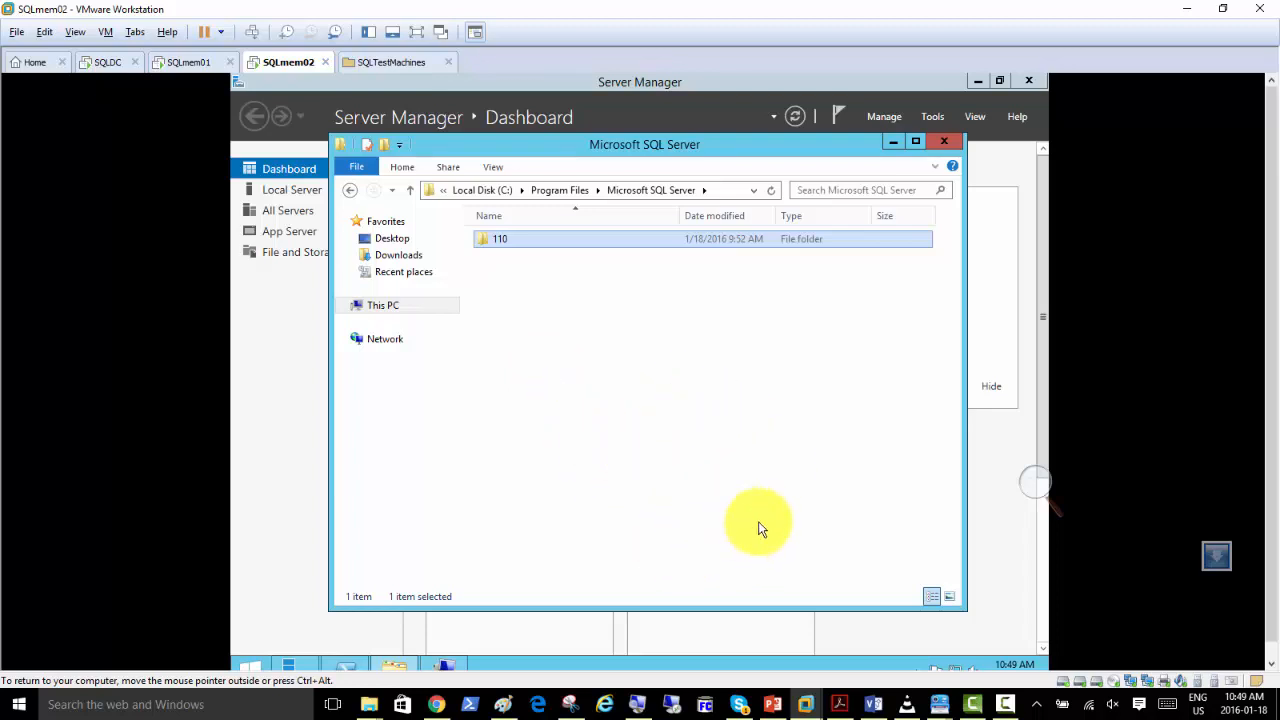
Switch to PowerPoint, present from the "Checking Summary.txt to confirm if installation was successful" slide, and advance to "Enabling and Disabling Features".
click(772, 704)
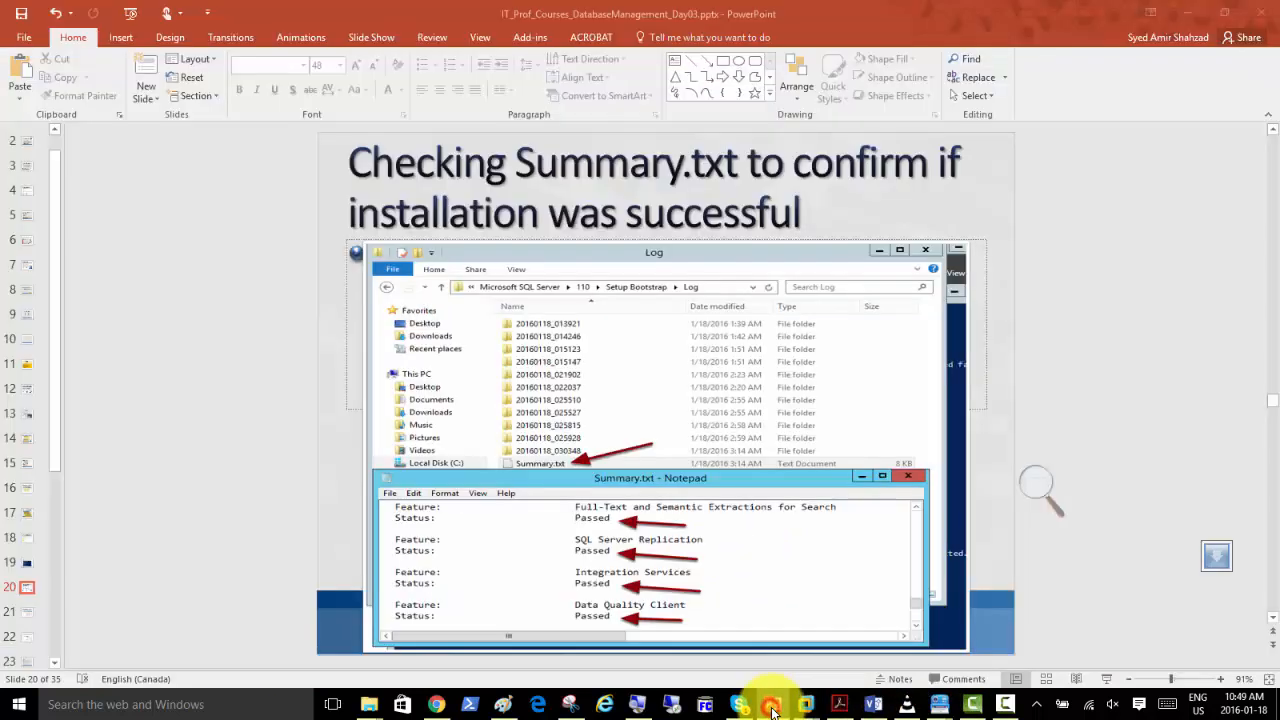
click(1102, 679)
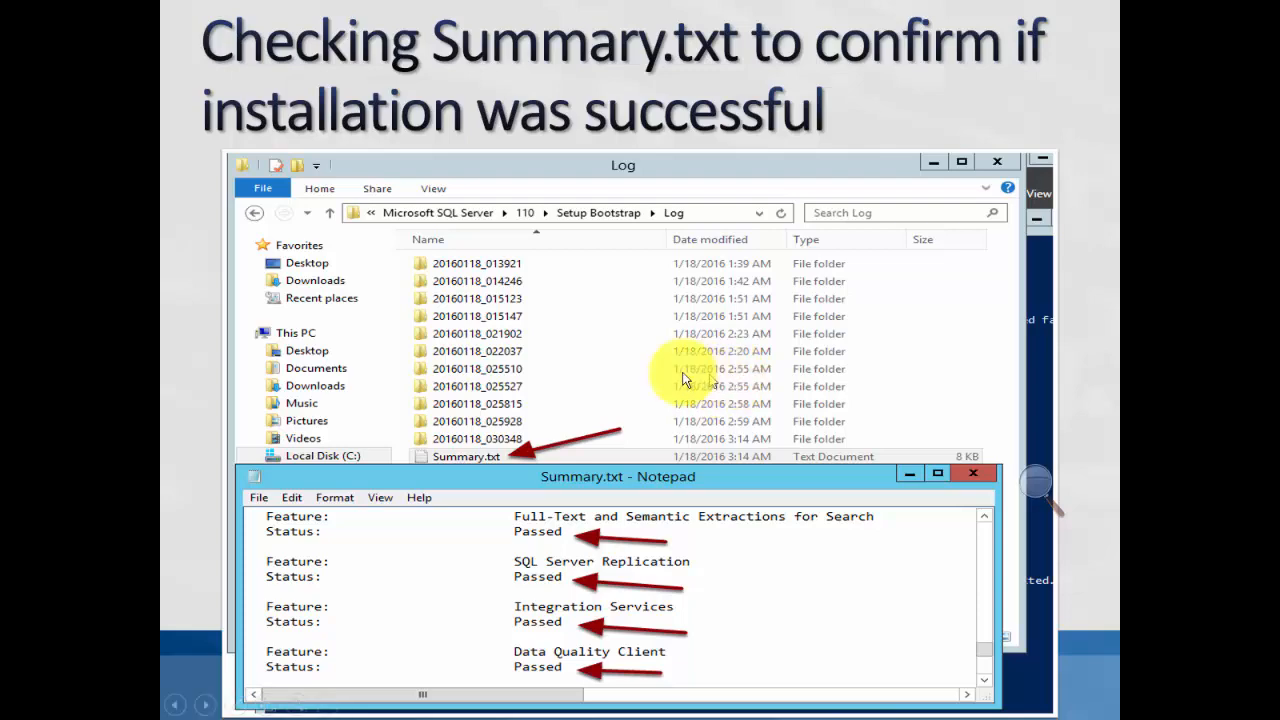
click(604, 342)
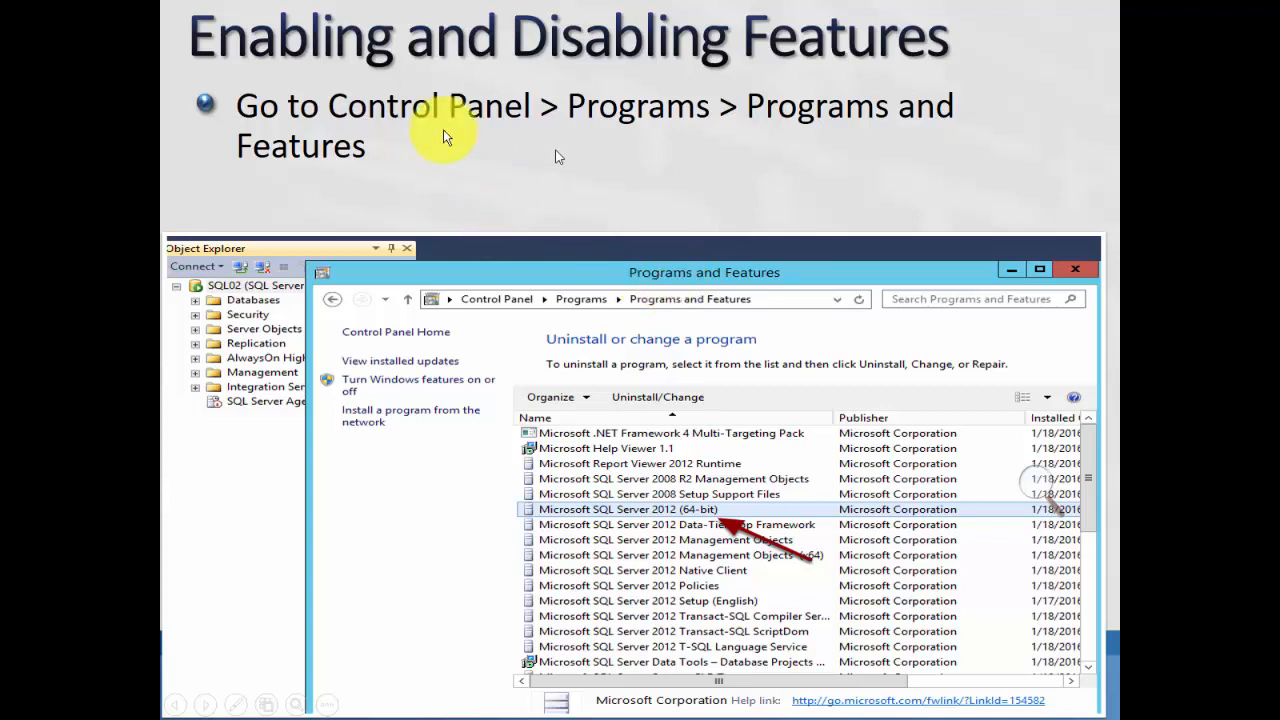
Page forward through the feature, port, connectivity and services slides to the "SQLIOSIM for Stress test" slide.
click(620, 180)
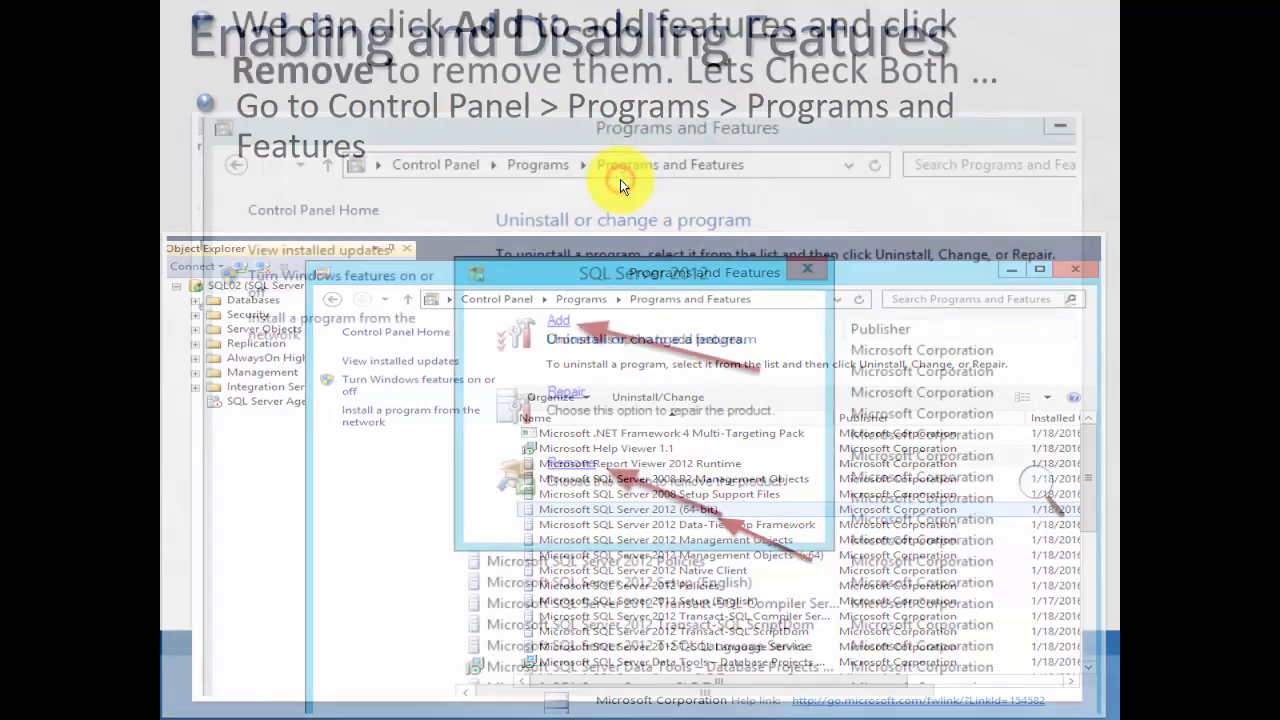
click(620, 180)
click(620, 179)
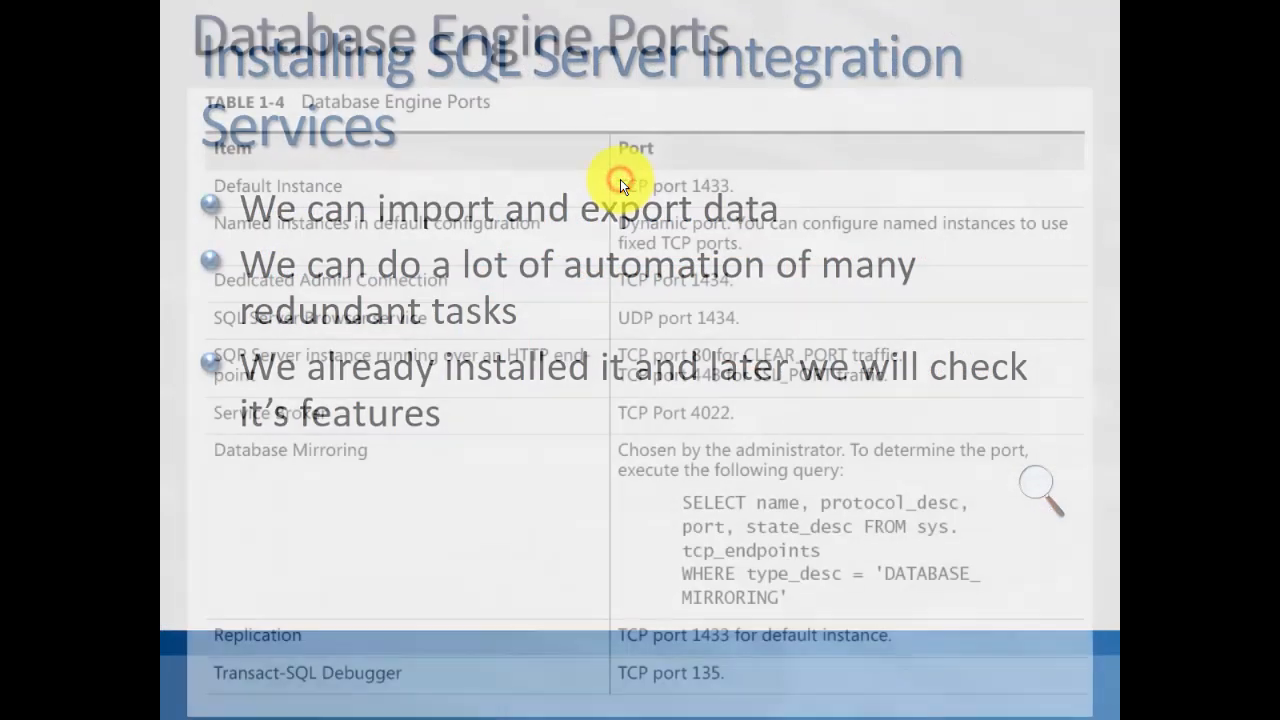
click(621, 179)
click(621, 179)
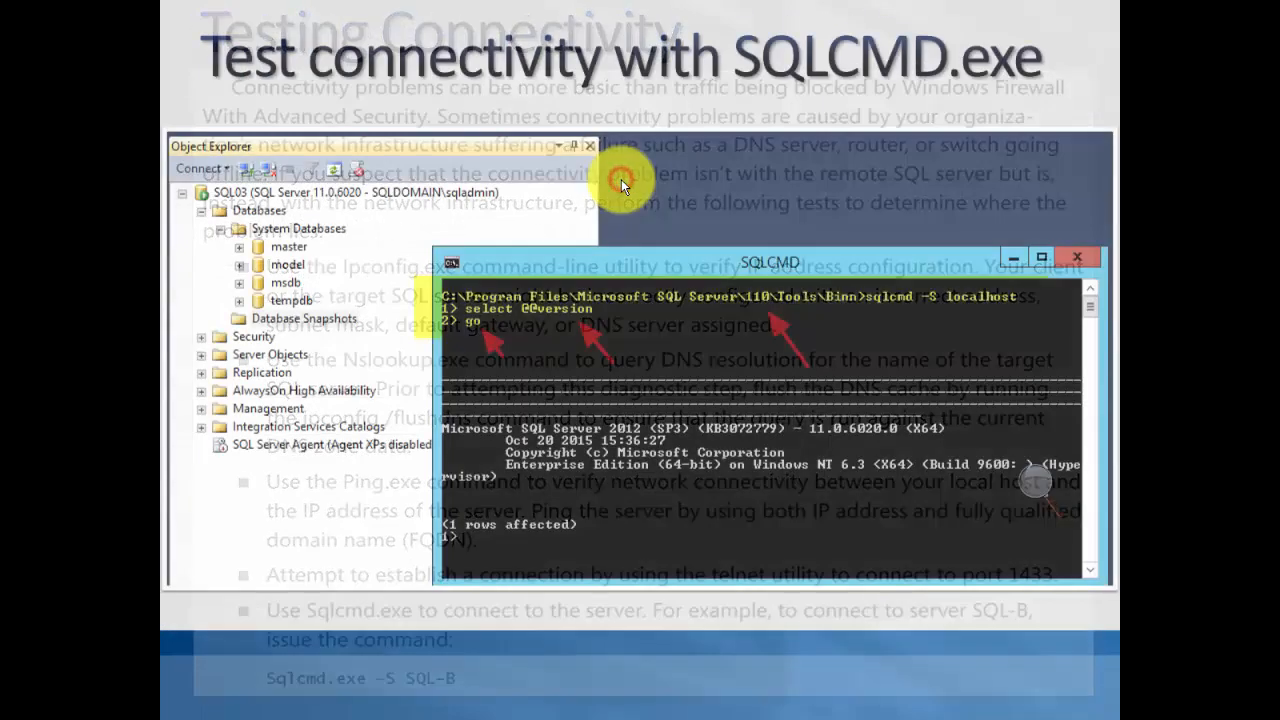
click(621, 179)
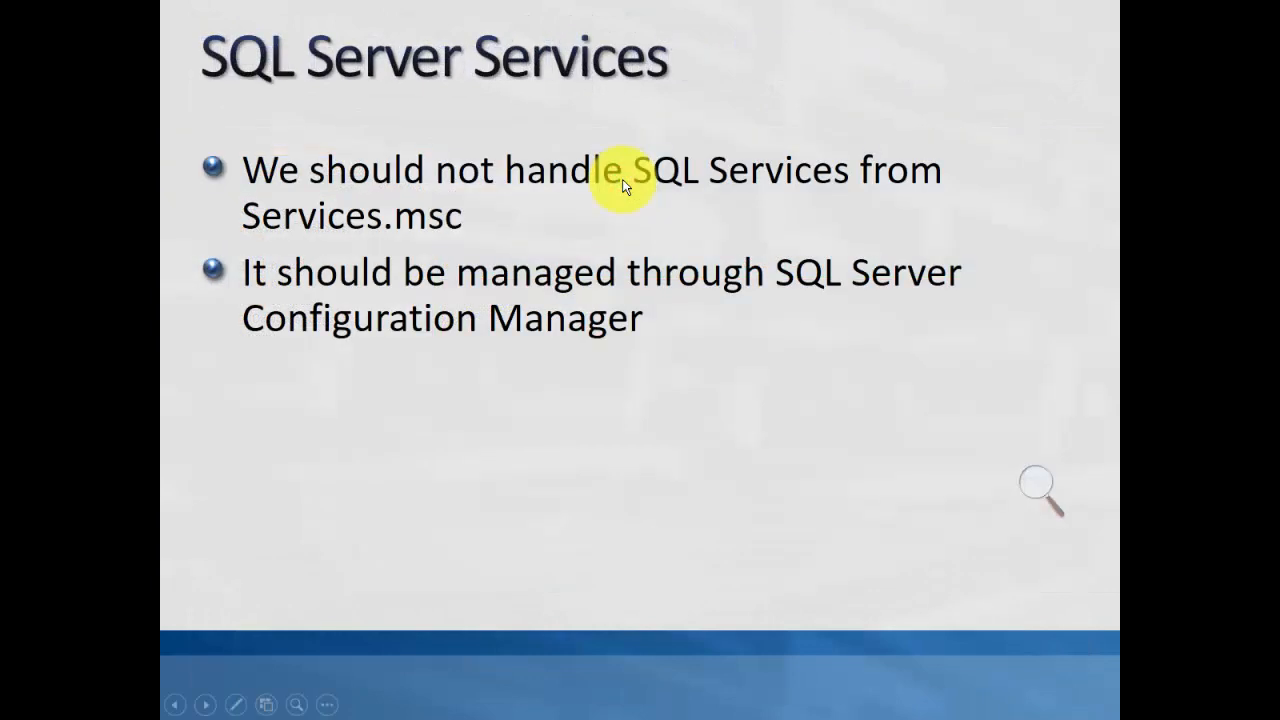
click(622, 179)
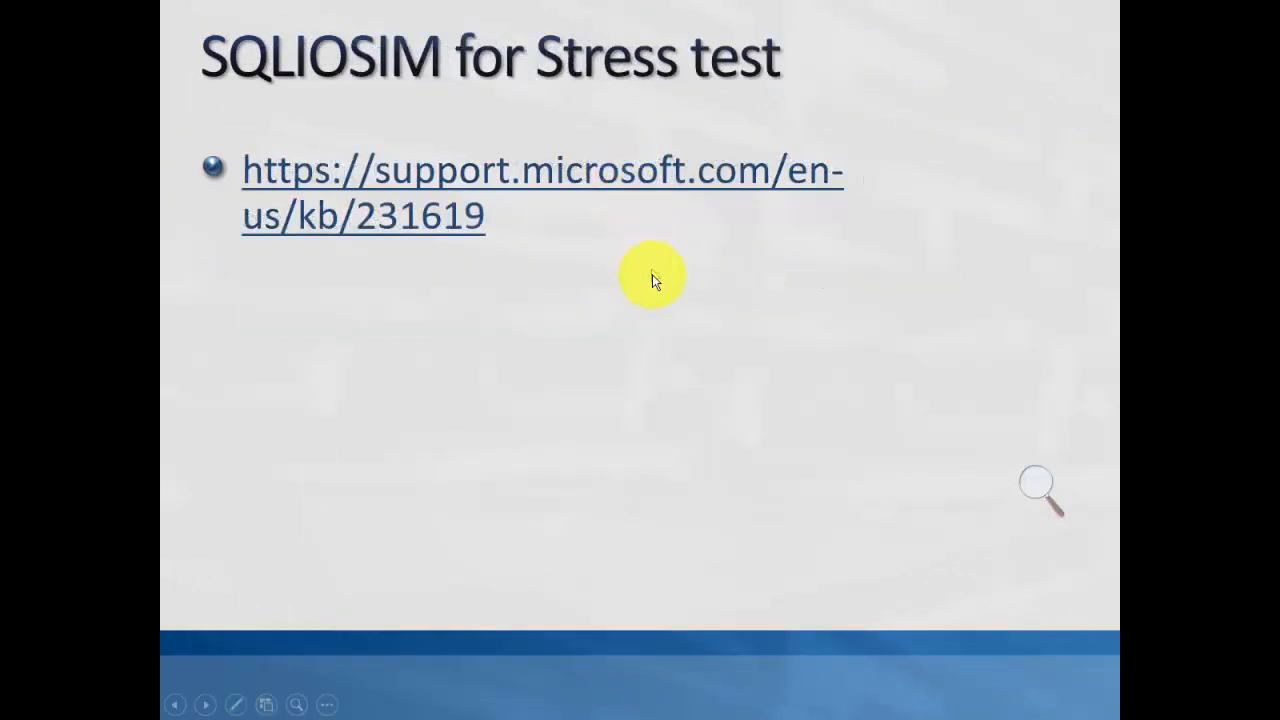
Revisit the "SQL Server Services" slide, page forward to the blank slide, end the show, and display slide 19, "Installation finished".
scroll(660, 273, up, 1)
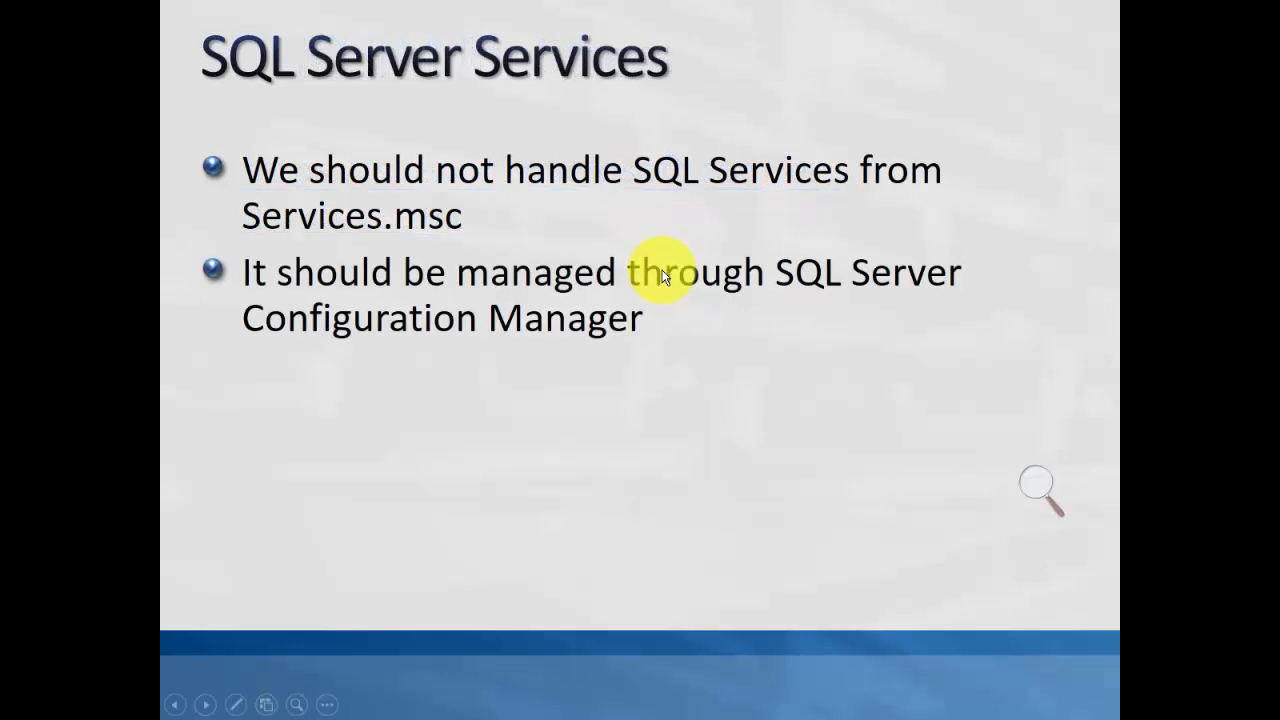
click(661, 273)
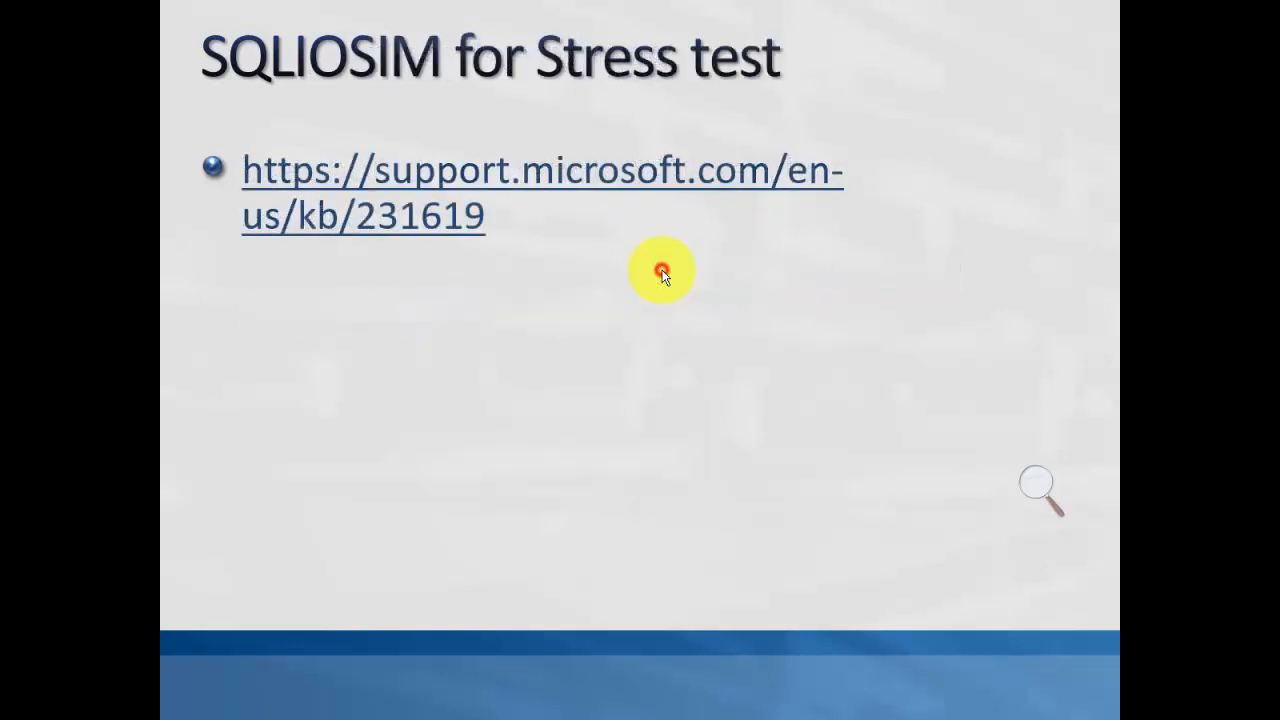
click(661, 273)
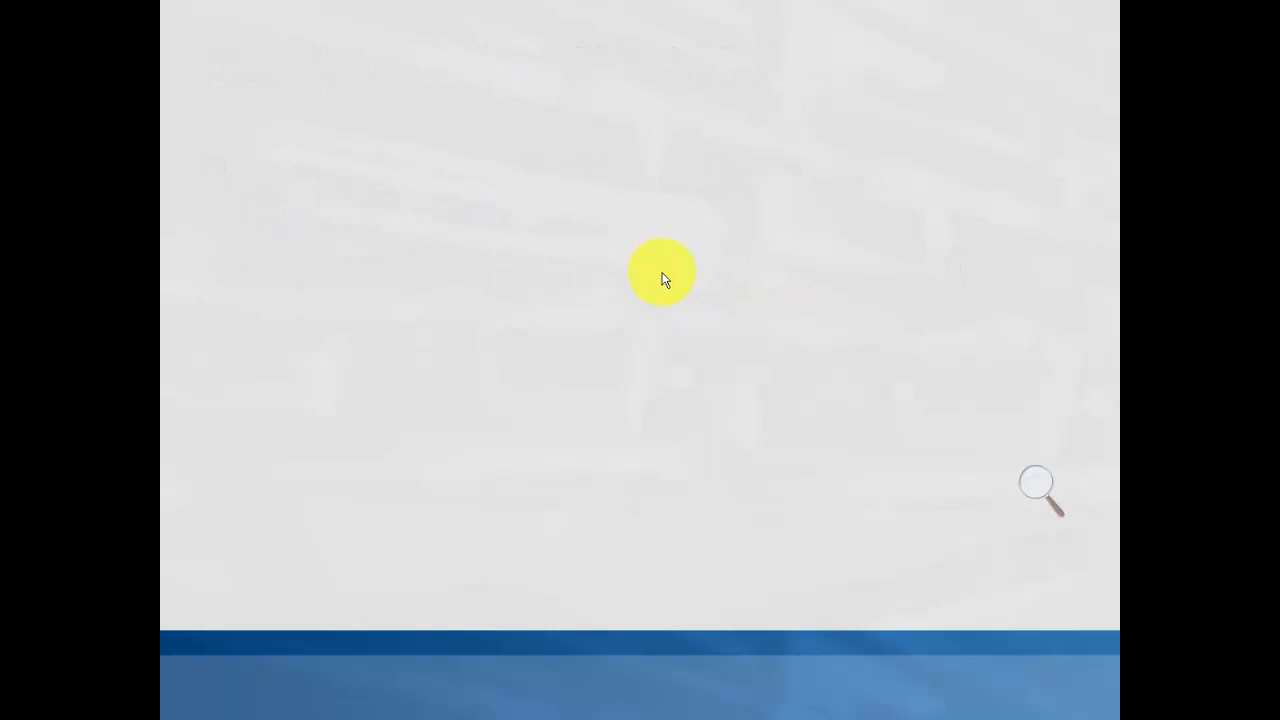
key(Escape)
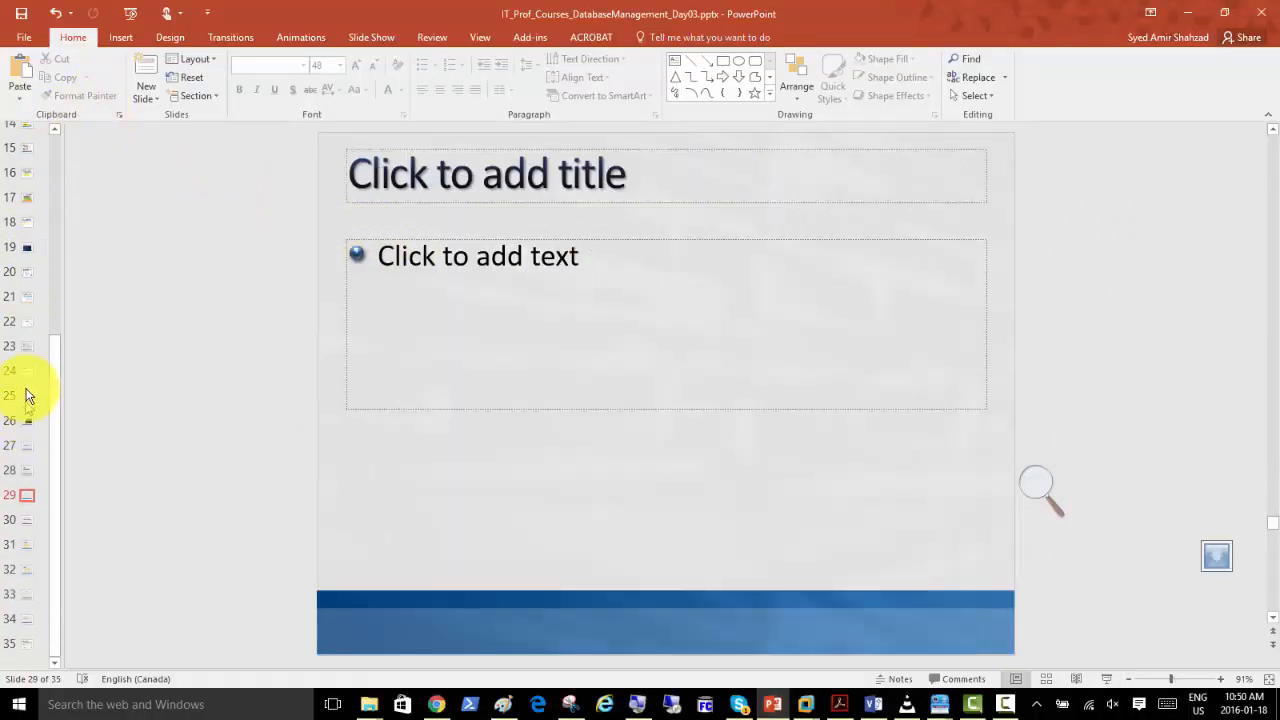
click(27, 248)
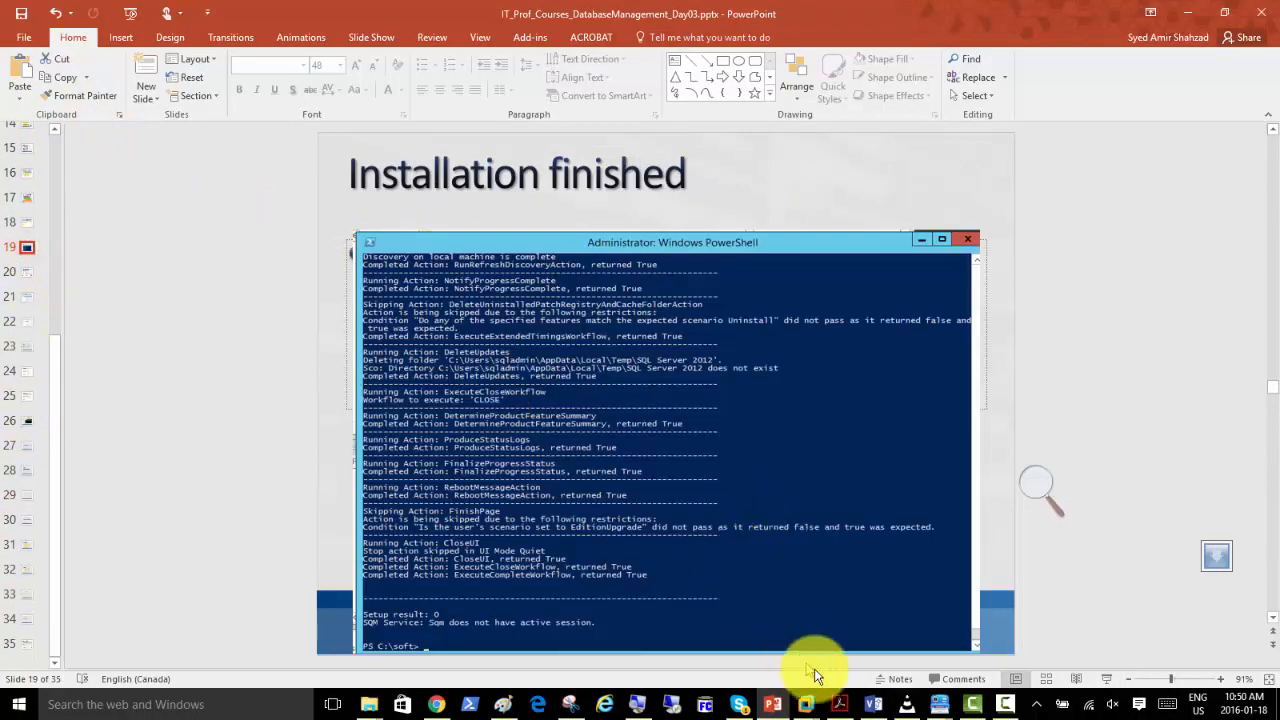
Switch to the SQLmem01 virtual machine in VMware Workstation, and close the completed SQL Server 2012 Setup wizard and the SQL Server Installation Center.
mouse_move(808, 700)
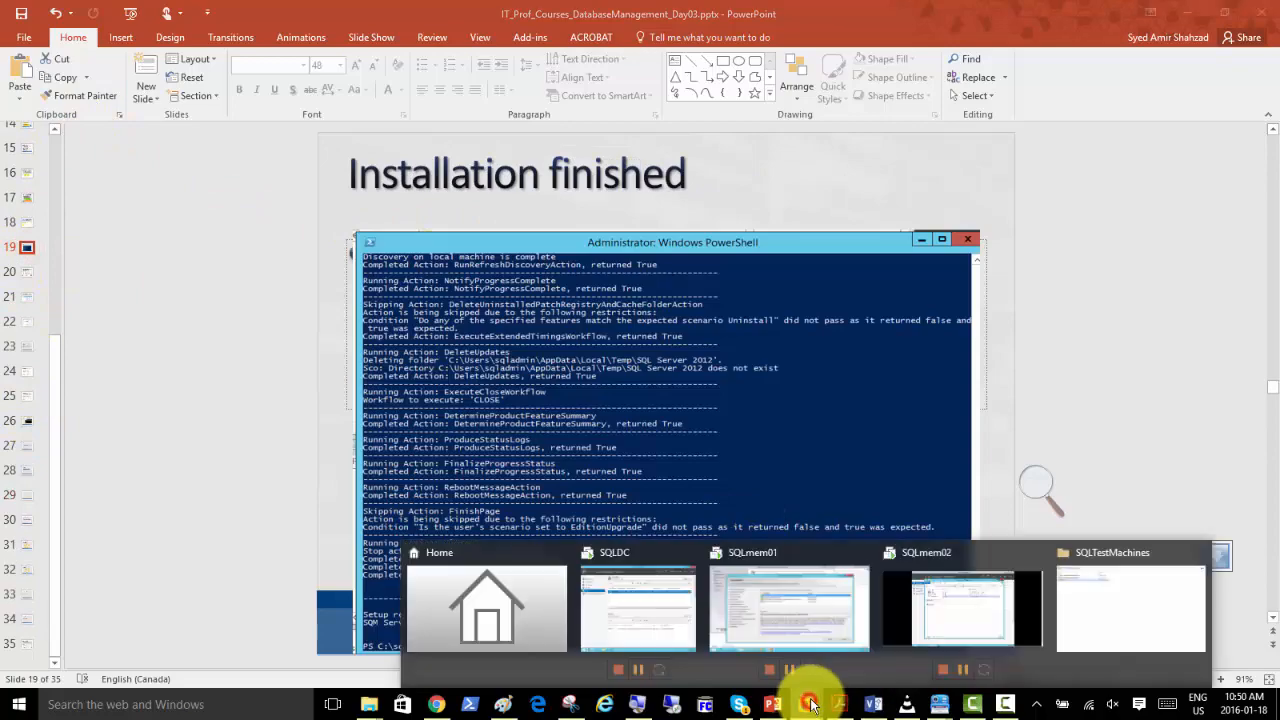
click(809, 612)
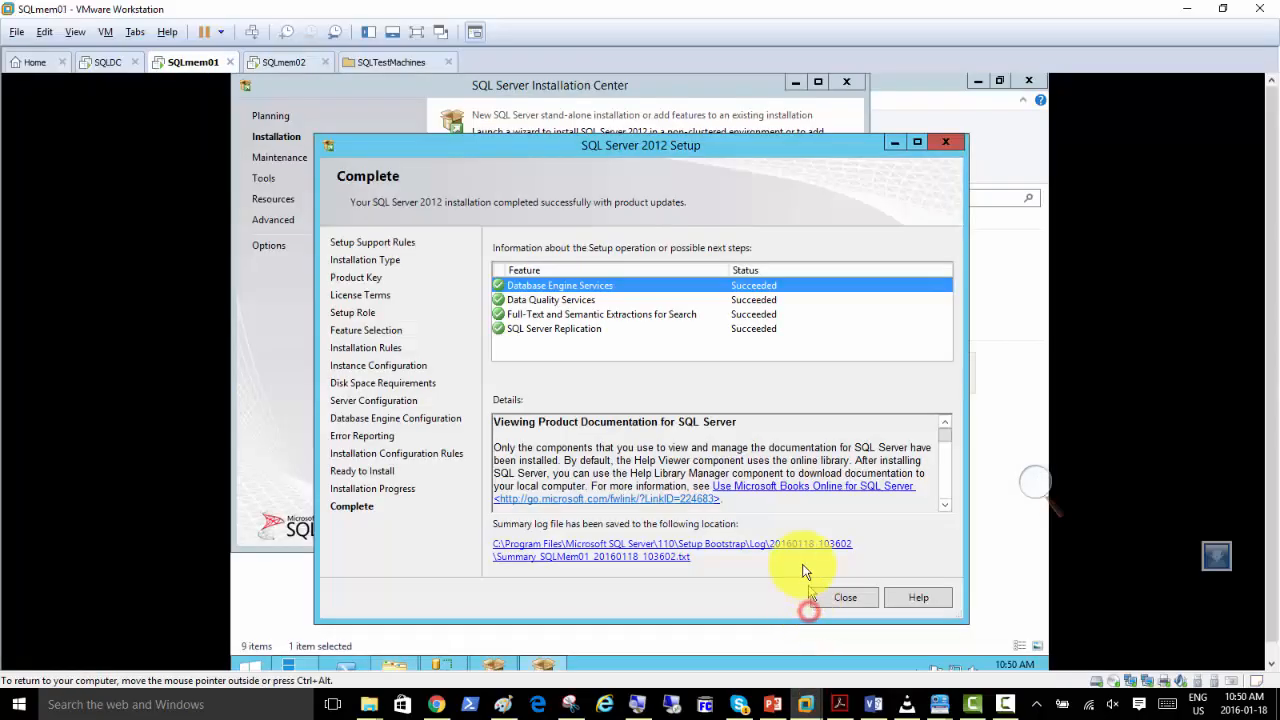
click(844, 600)
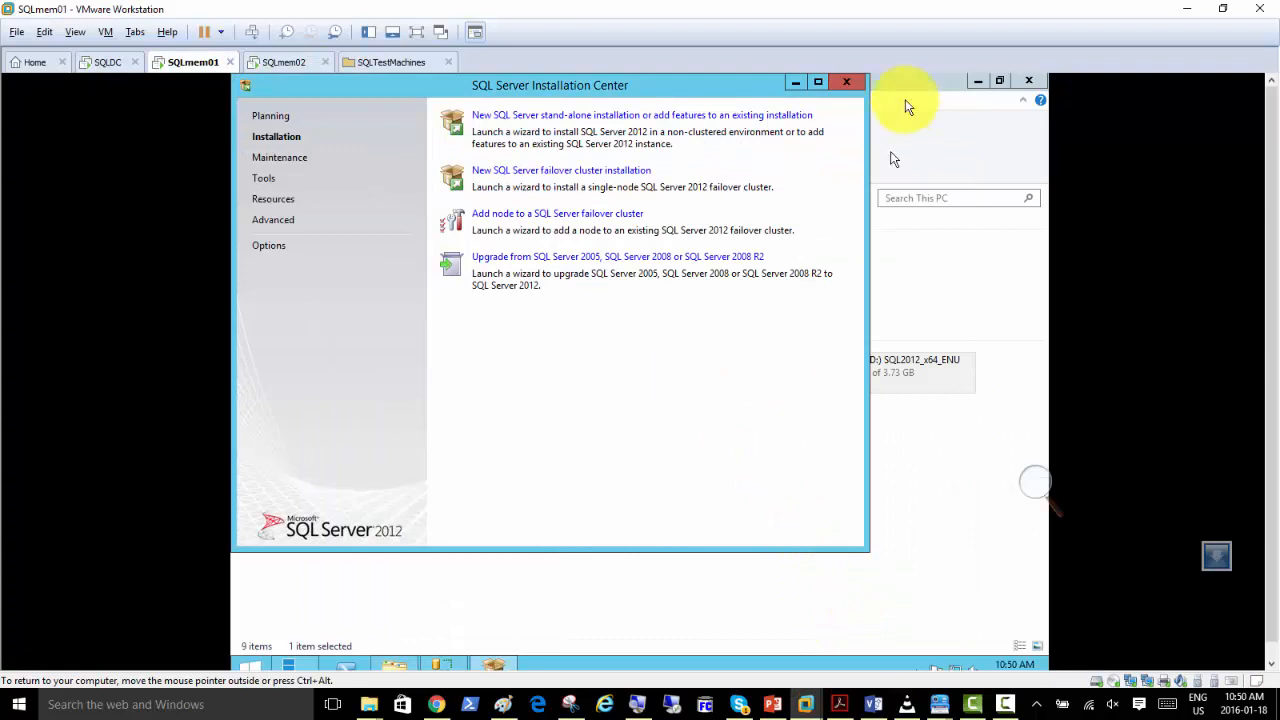
click(847, 84)
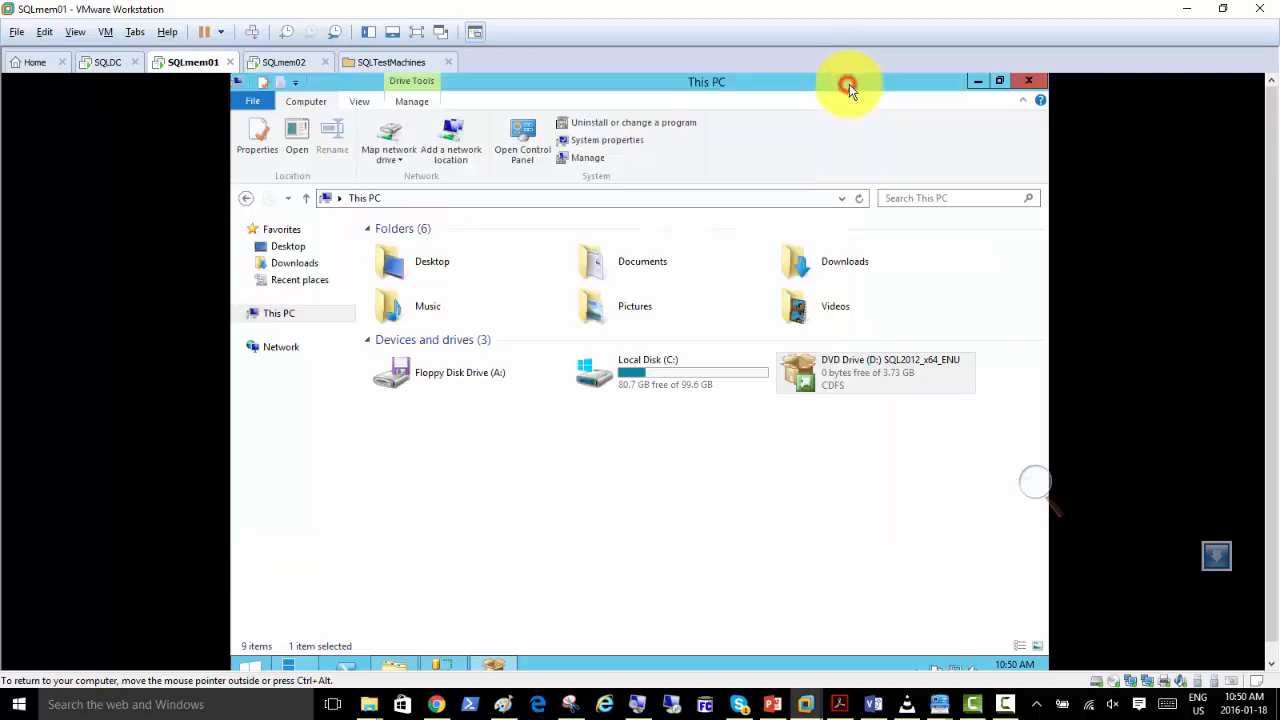
Close SQL Server Management Studio on SQLmem01 and start it again to bring up the Connect to Server dialog.
click(447, 665)
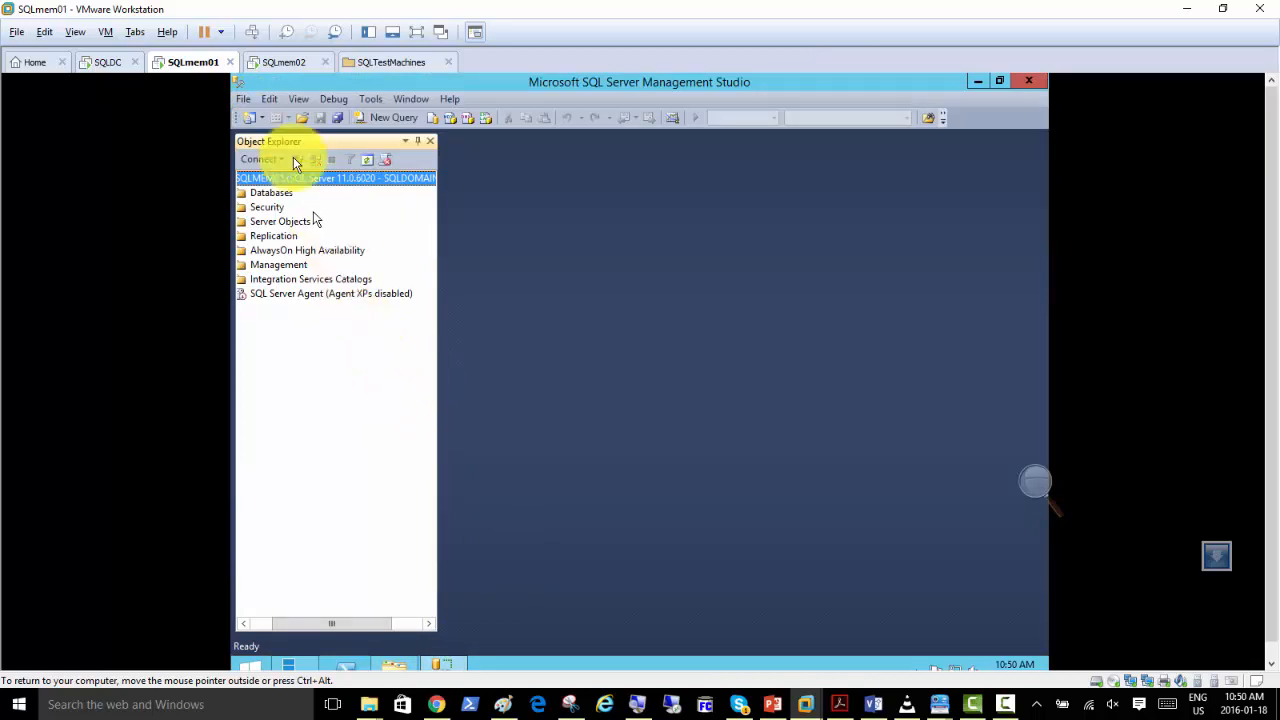
click(1027, 84)
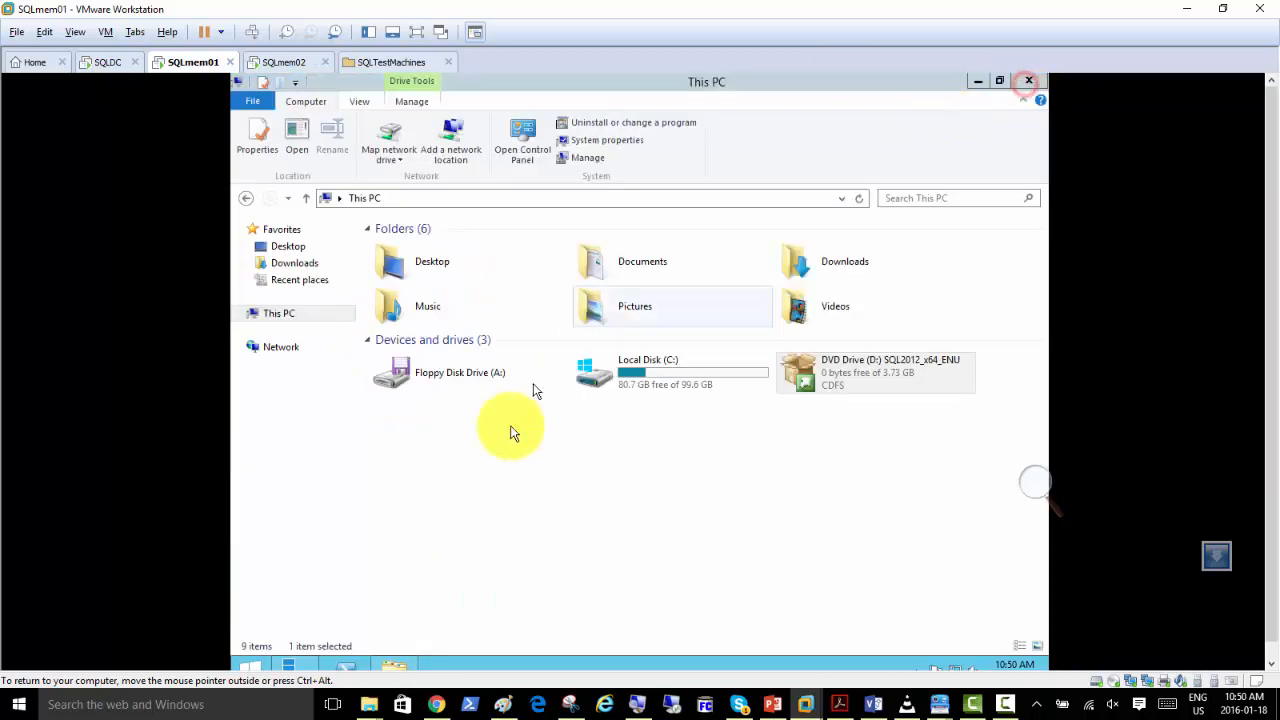
click(256, 666)
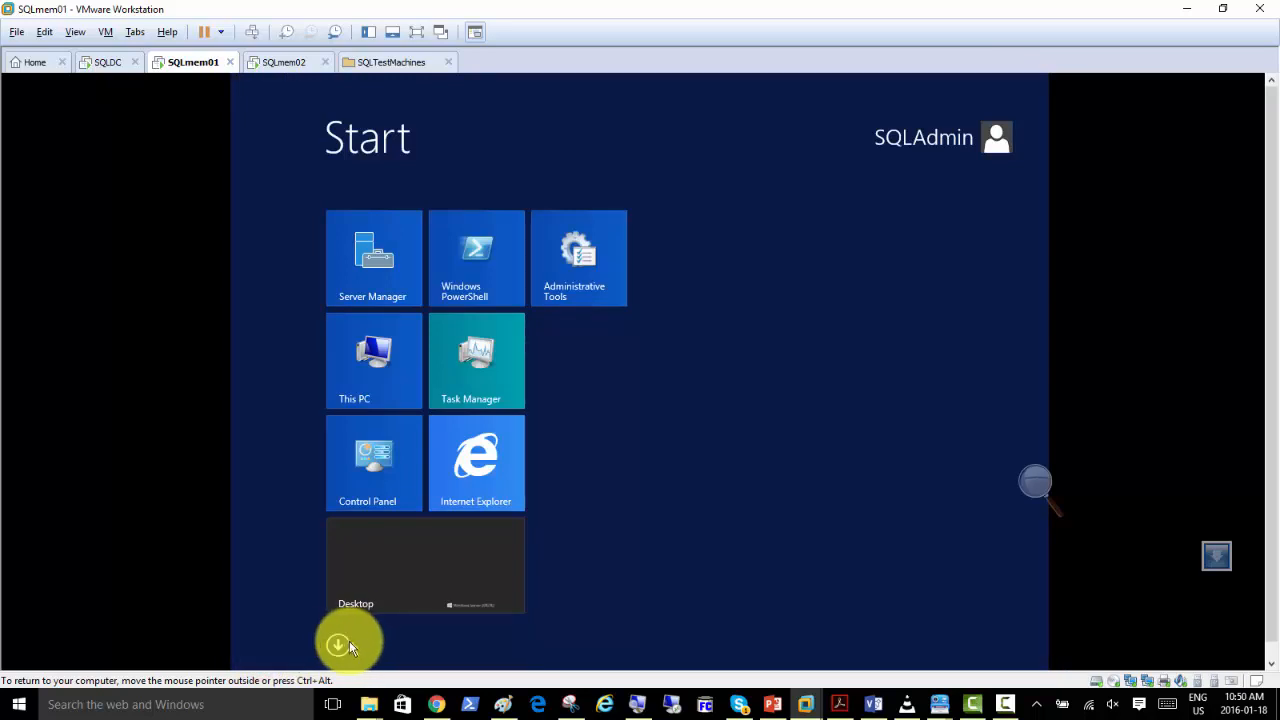
click(338, 645)
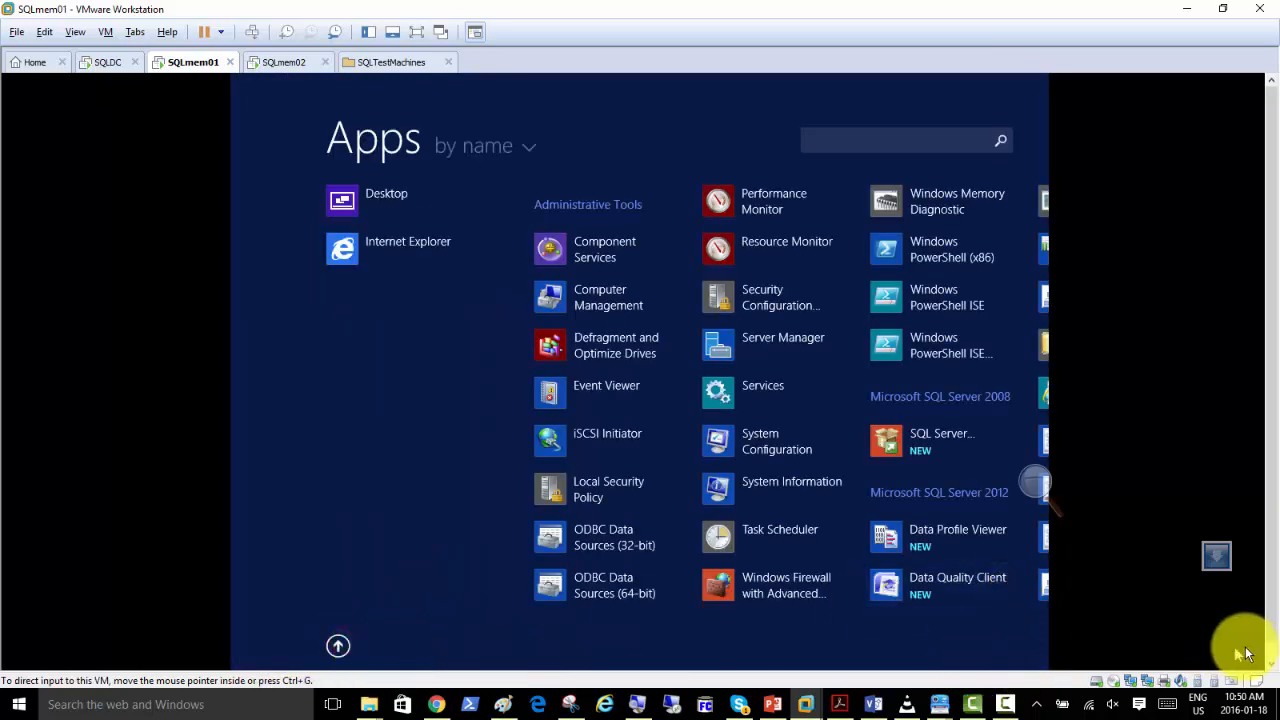
scroll(860, 664, right, 5)
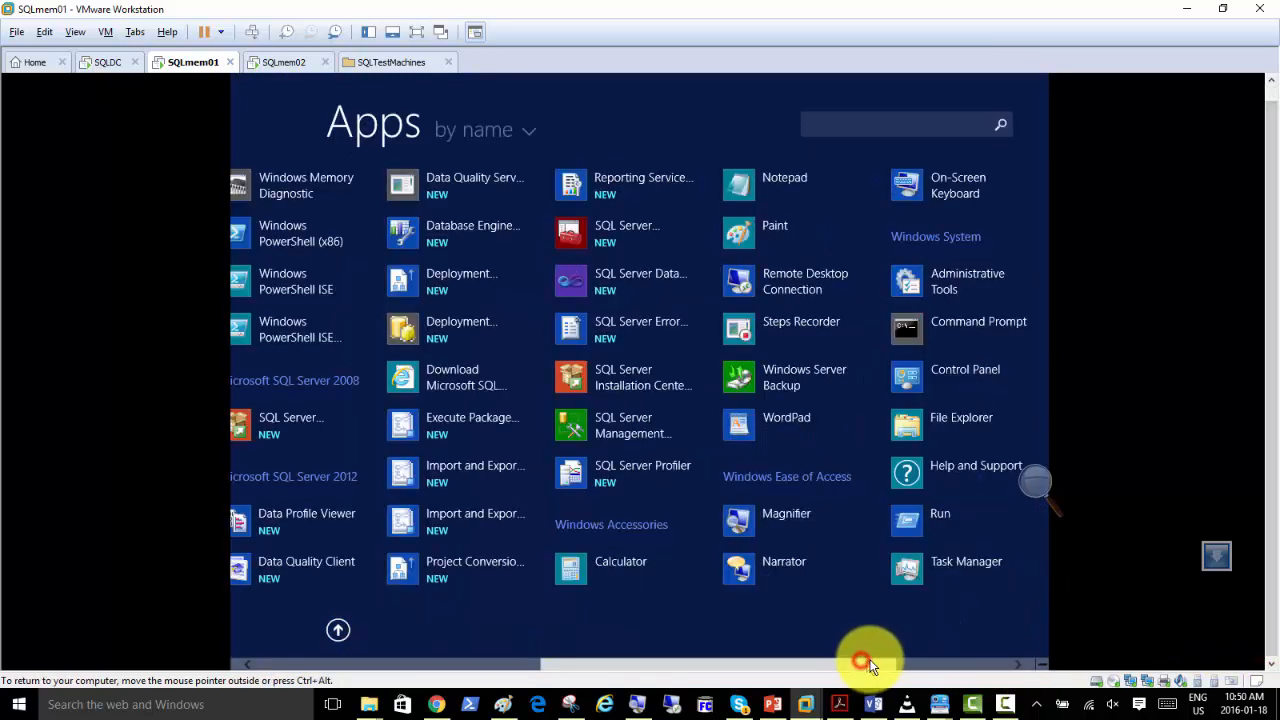
click(621, 434)
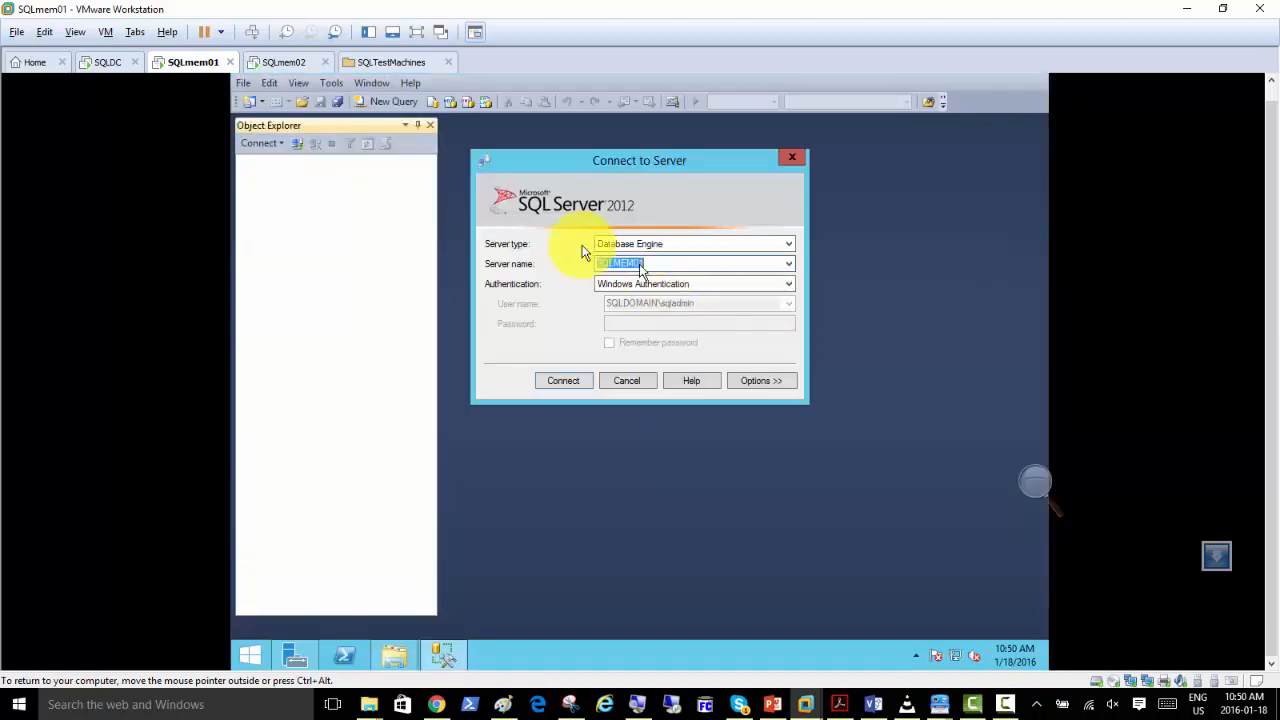
Connect to the SQLMEM01 default instance with Windows Authentication and bring up a connection dialog for another Database Engine.
click(563, 380)
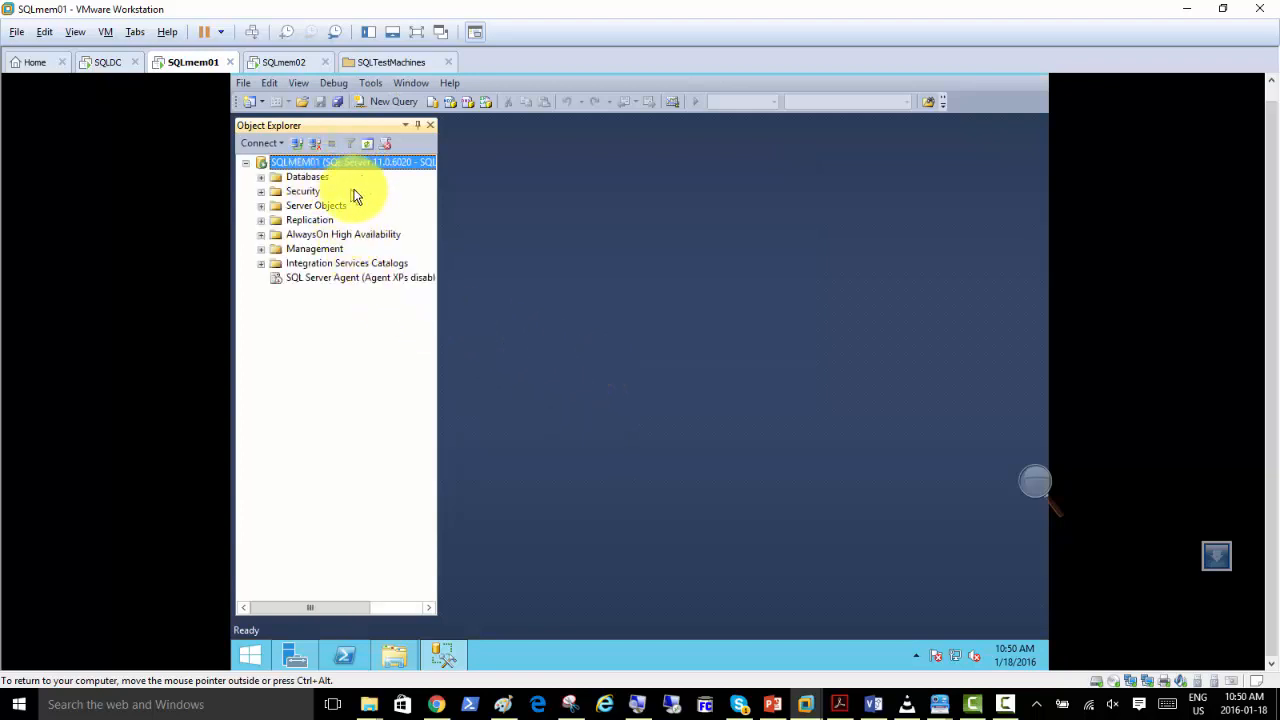
click(273, 145)
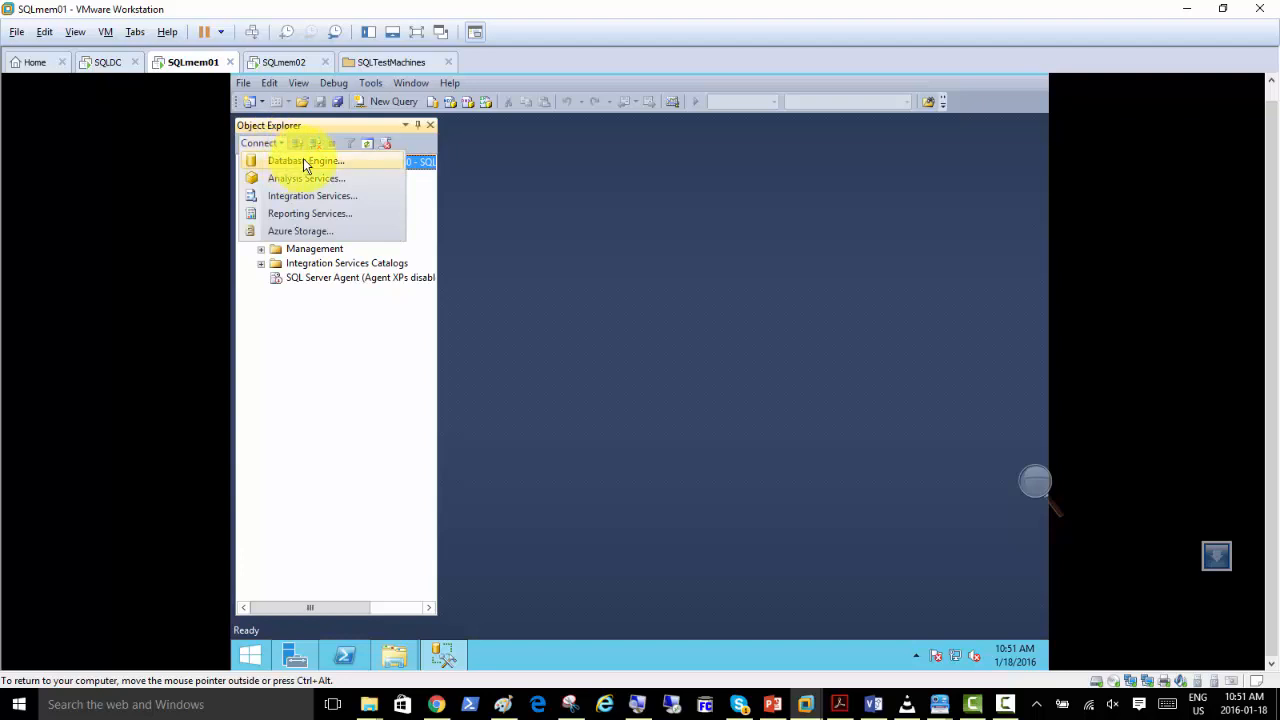
click(303, 161)
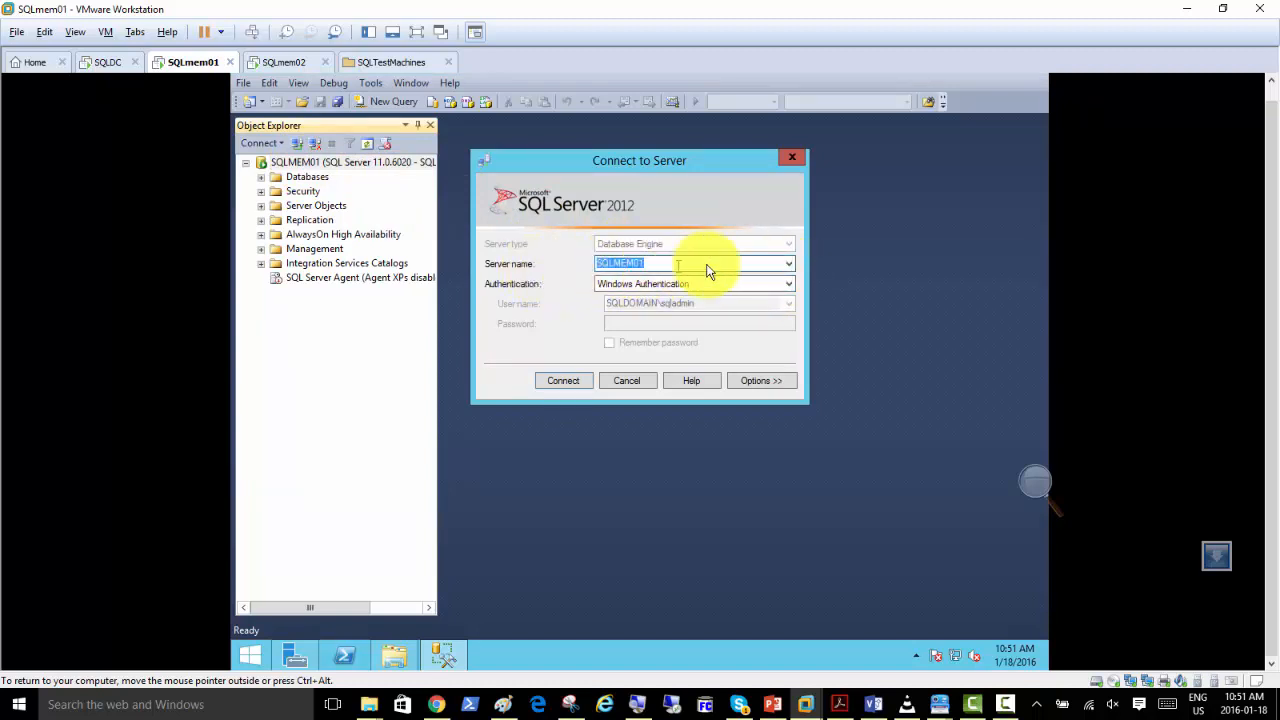
Browse the local Database Engine servers and choose SQLMEM01\BESINSTANCE as the server name.
click(790, 264)
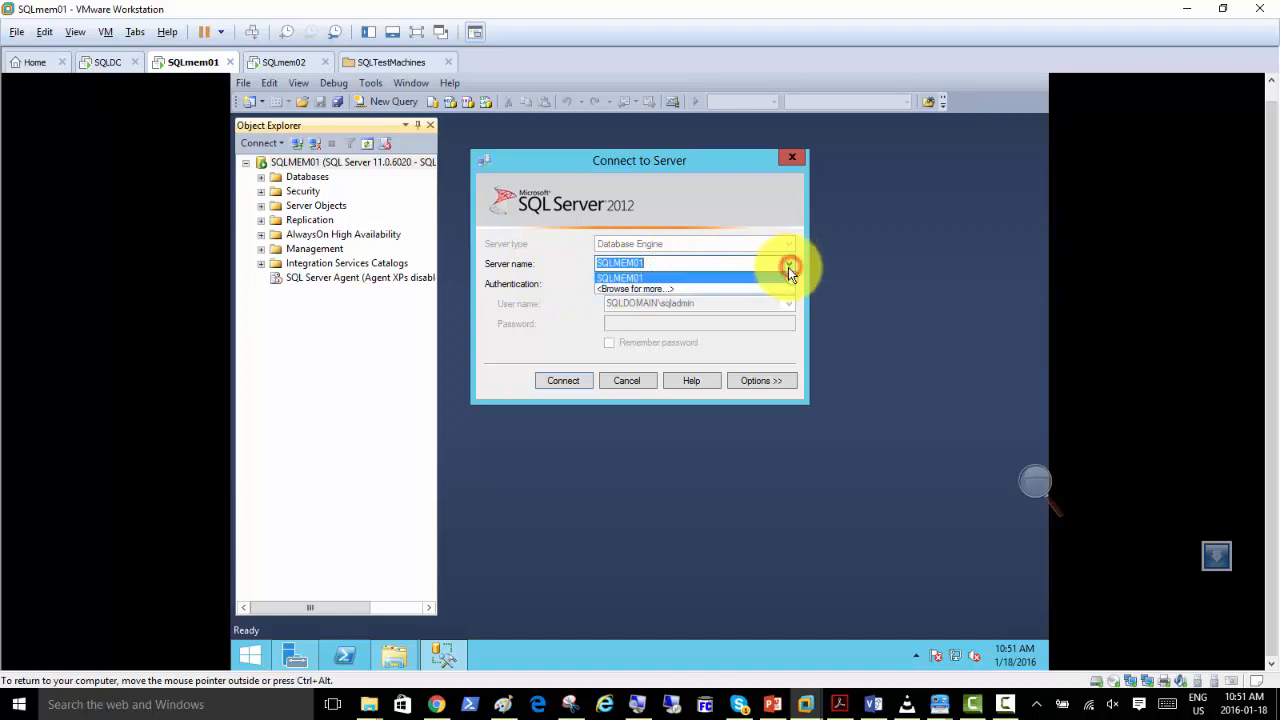
click(709, 288)
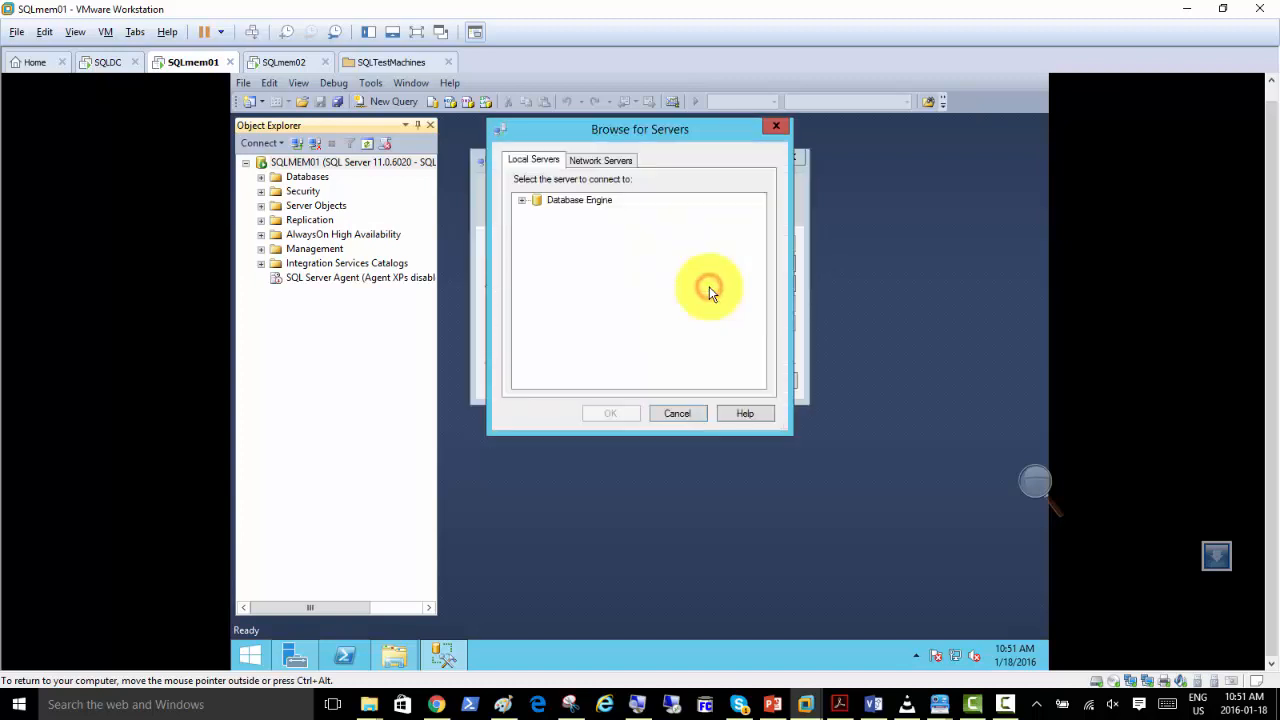
click(522, 201)
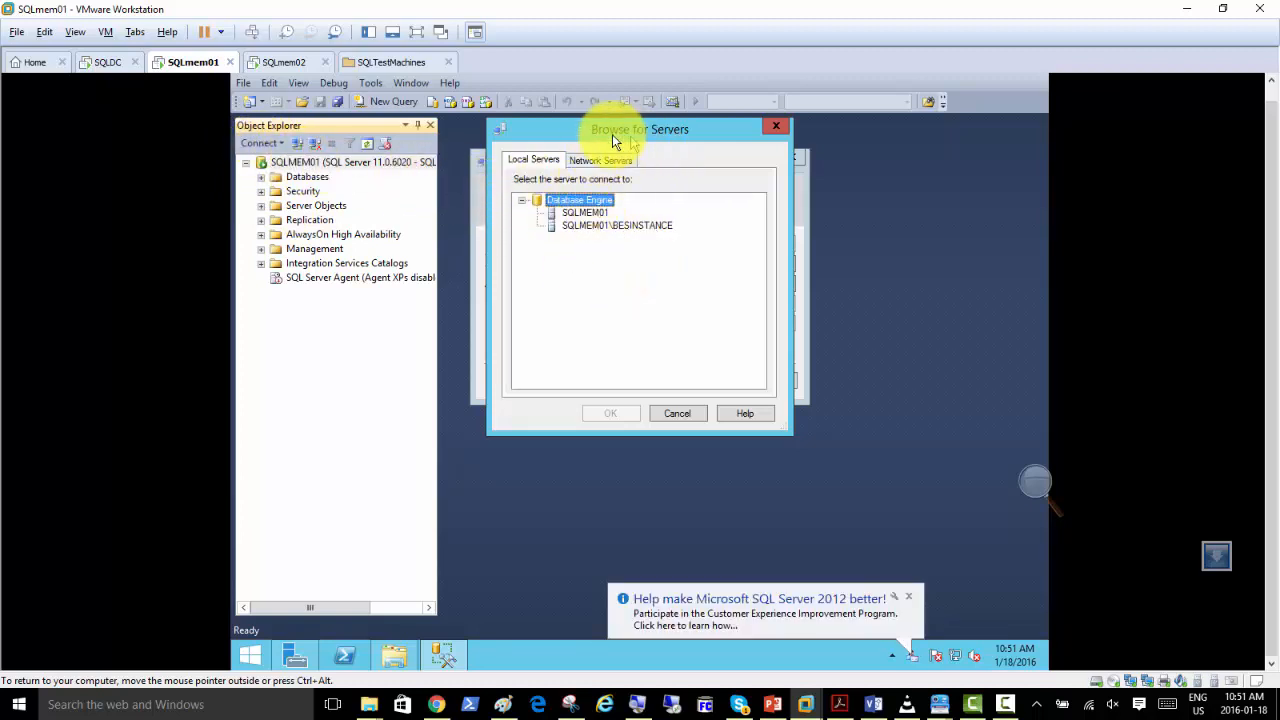
click(585, 226)
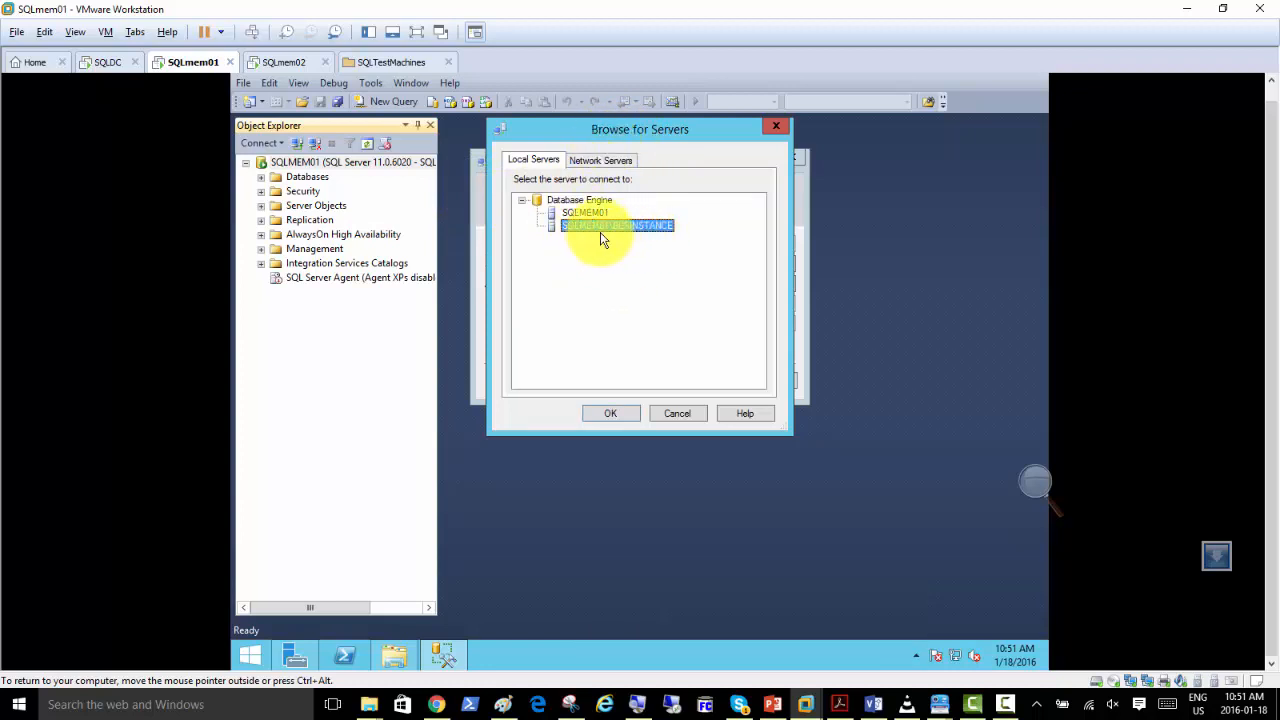
click(616, 413)
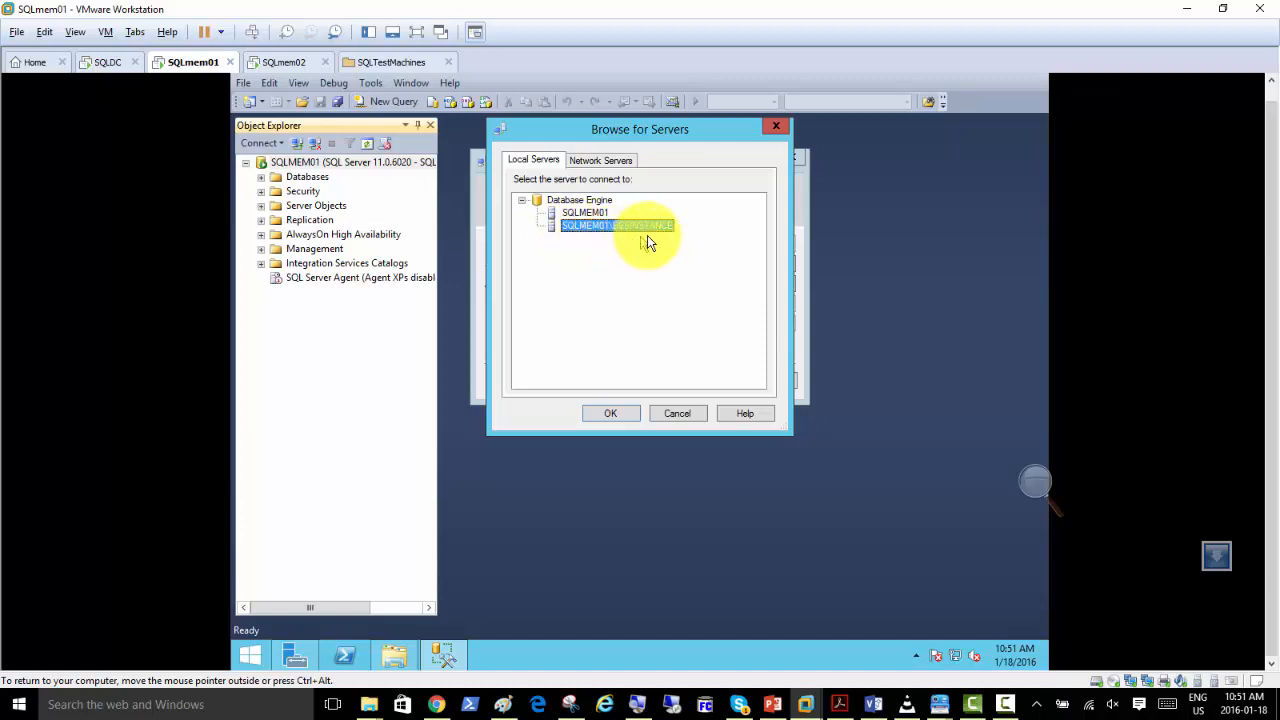
click(611, 419)
click(601, 413)
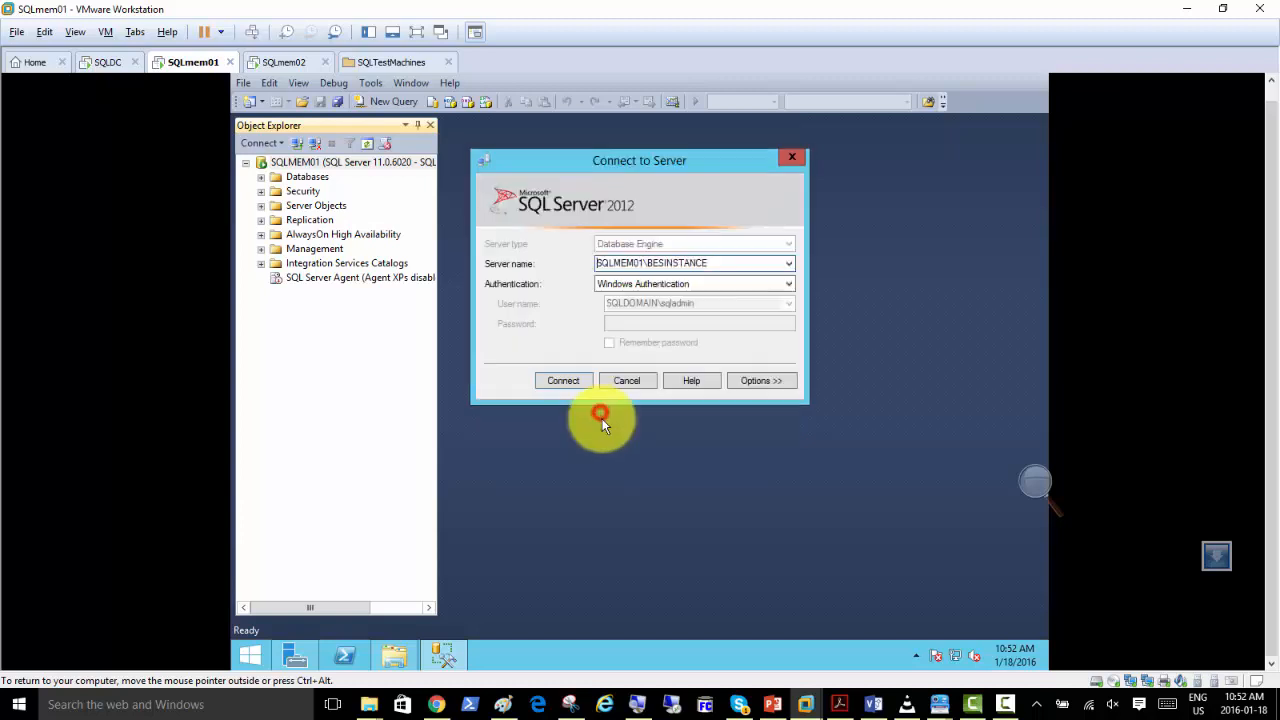
Connect to SQLMEM01\BESINSTANCE with Windows Authentication and open a blank query window on that instance.
click(552, 381)
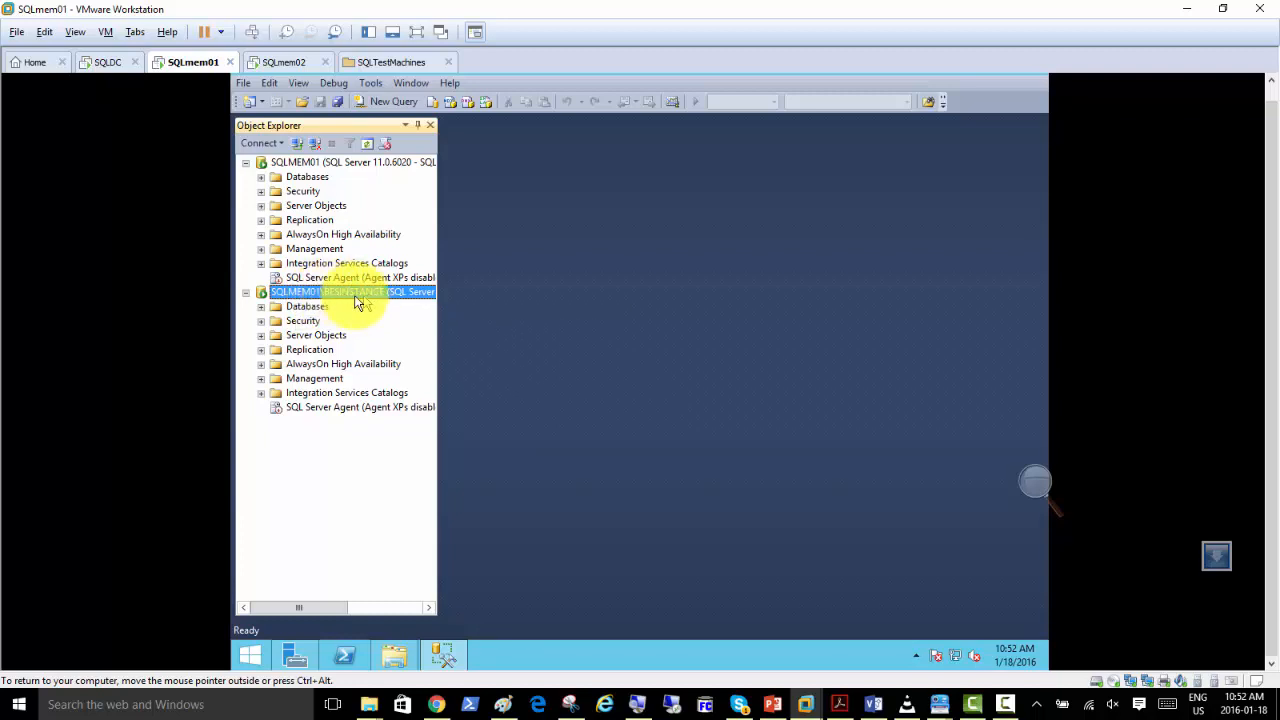
click(387, 106)
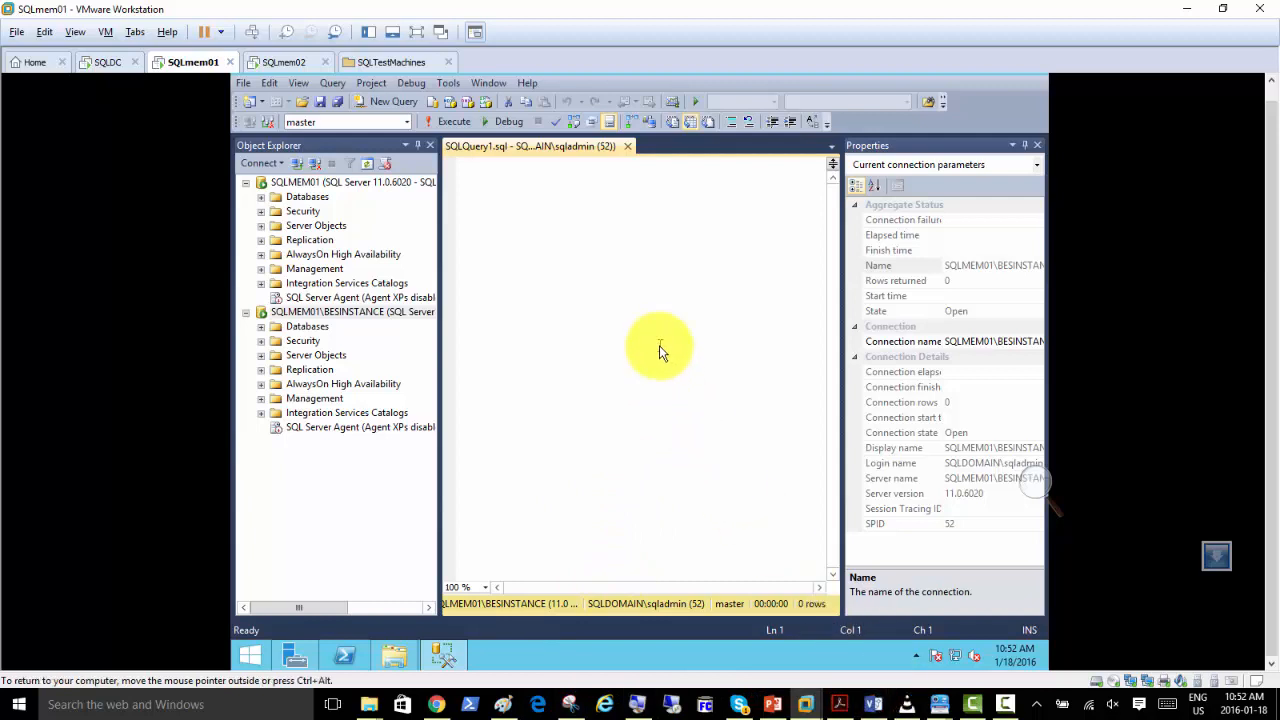
Switch to the PowerPoint presentation and look through slides 17 to 24, stopping at slide 20 on checking Summary.txt.
click(772, 704)
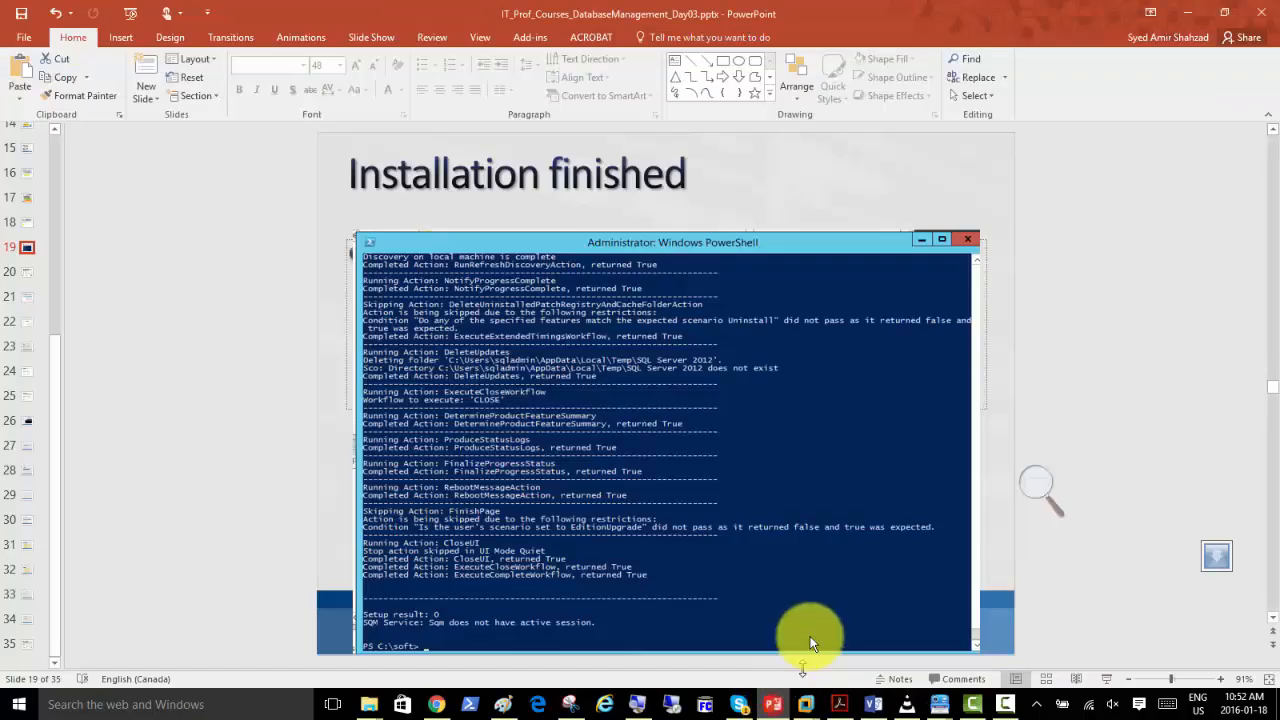
click(25, 280)
click(24, 300)
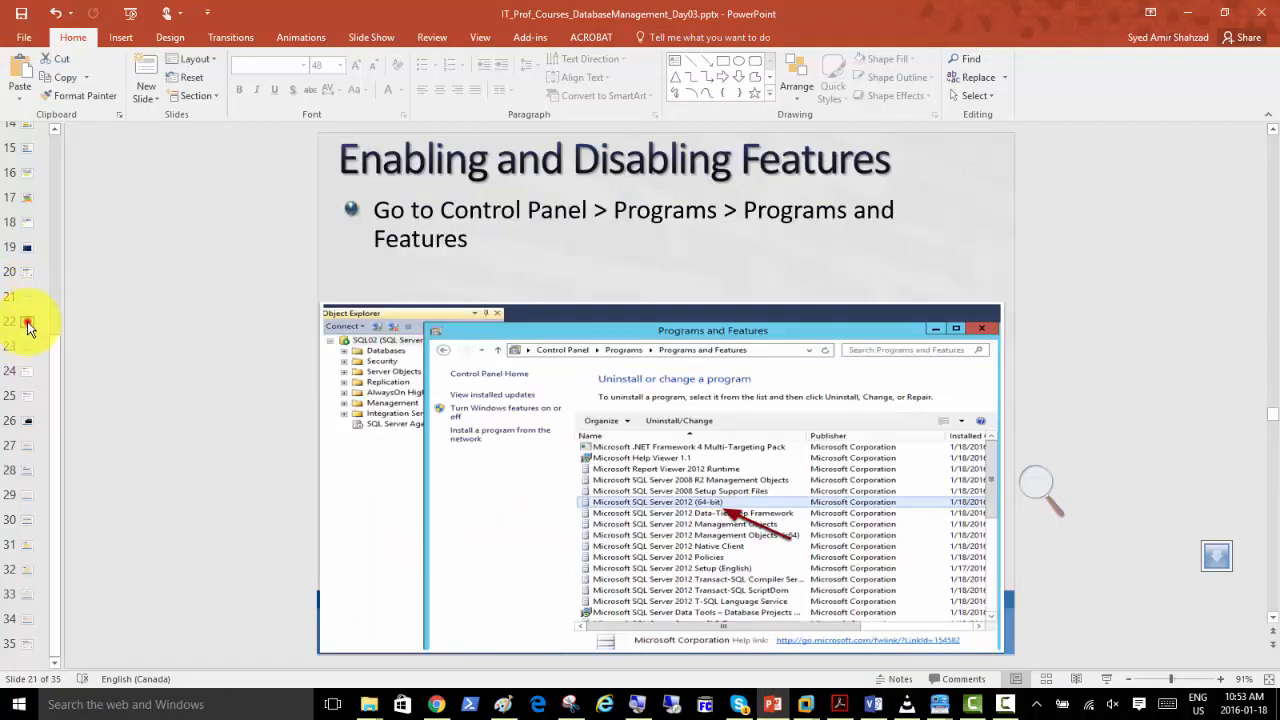
click(28, 323)
click(30, 347)
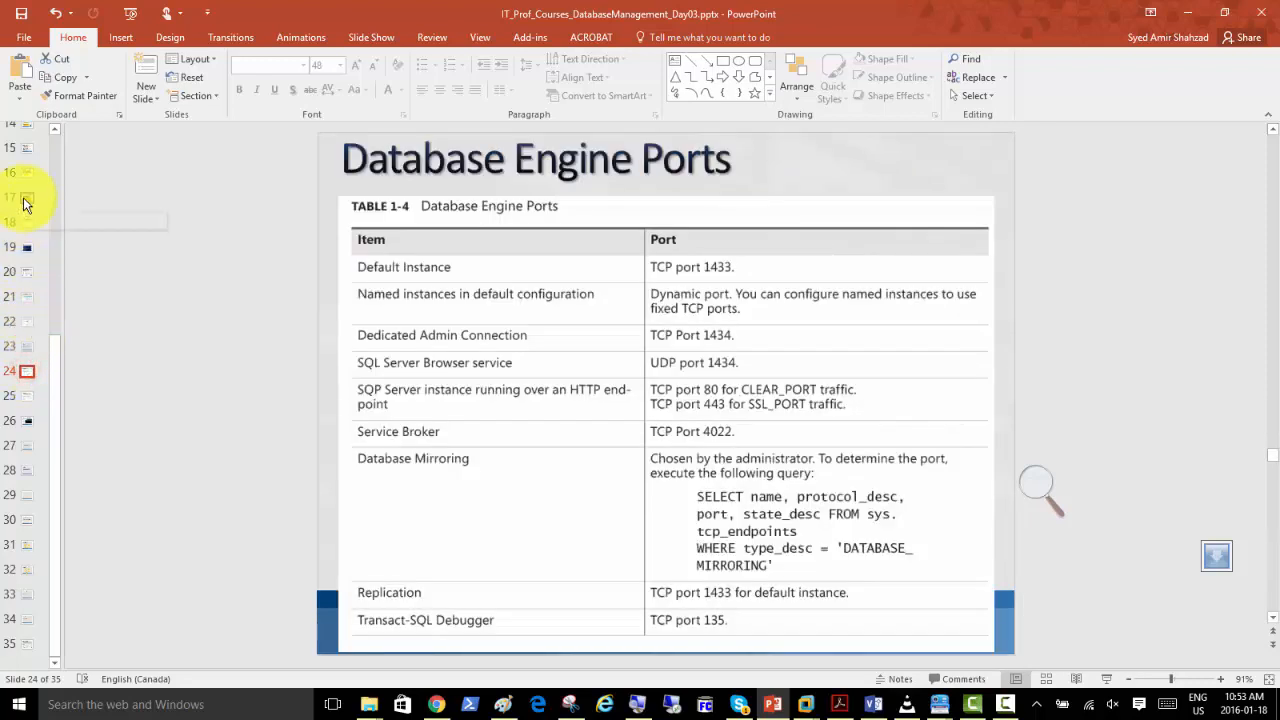
click(25, 200)
click(27, 222)
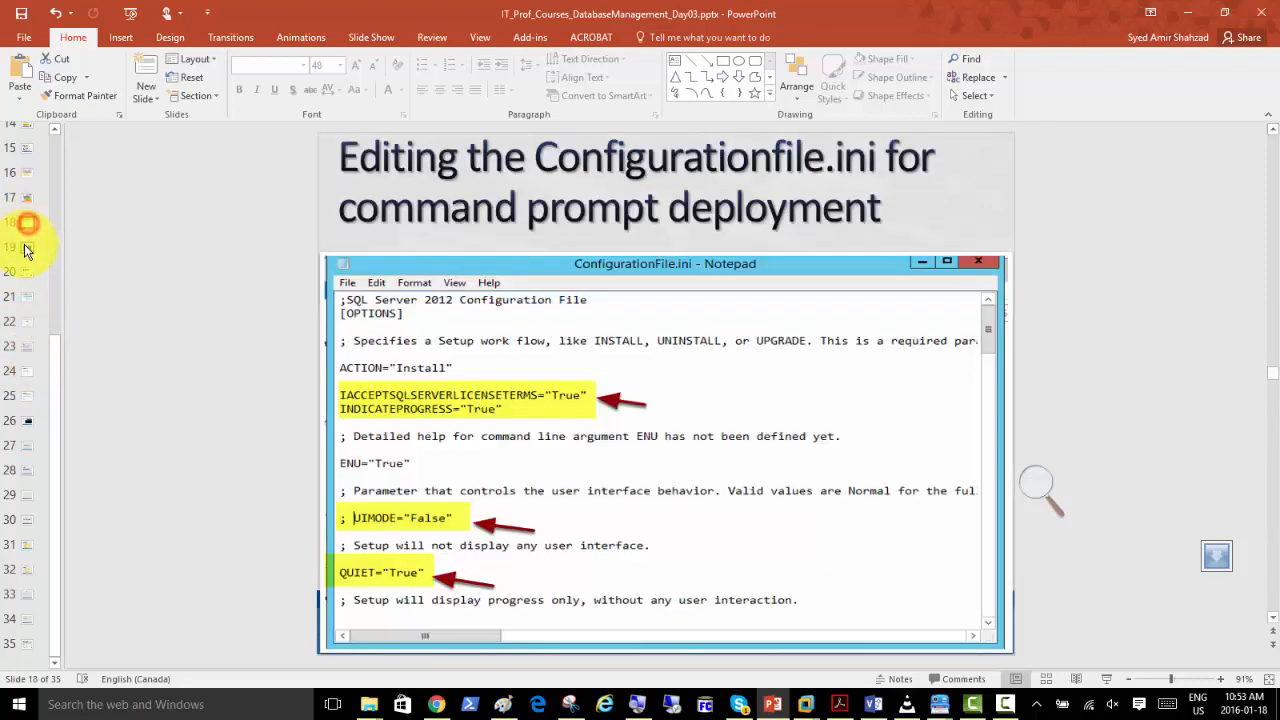
click(27, 248)
click(27, 272)
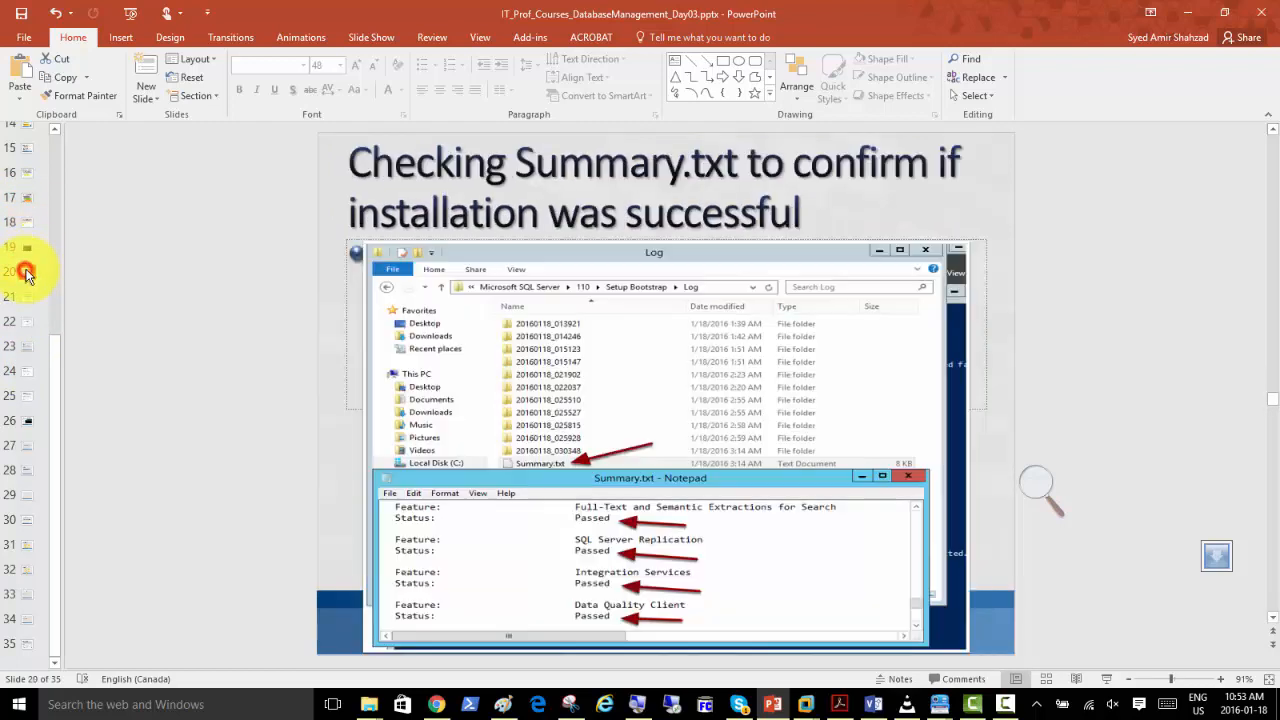
Start the slide show from slide 20 and page through the slides to the "Installing 2nd Instance" slide.
click(1111, 679)
click(505, 330)
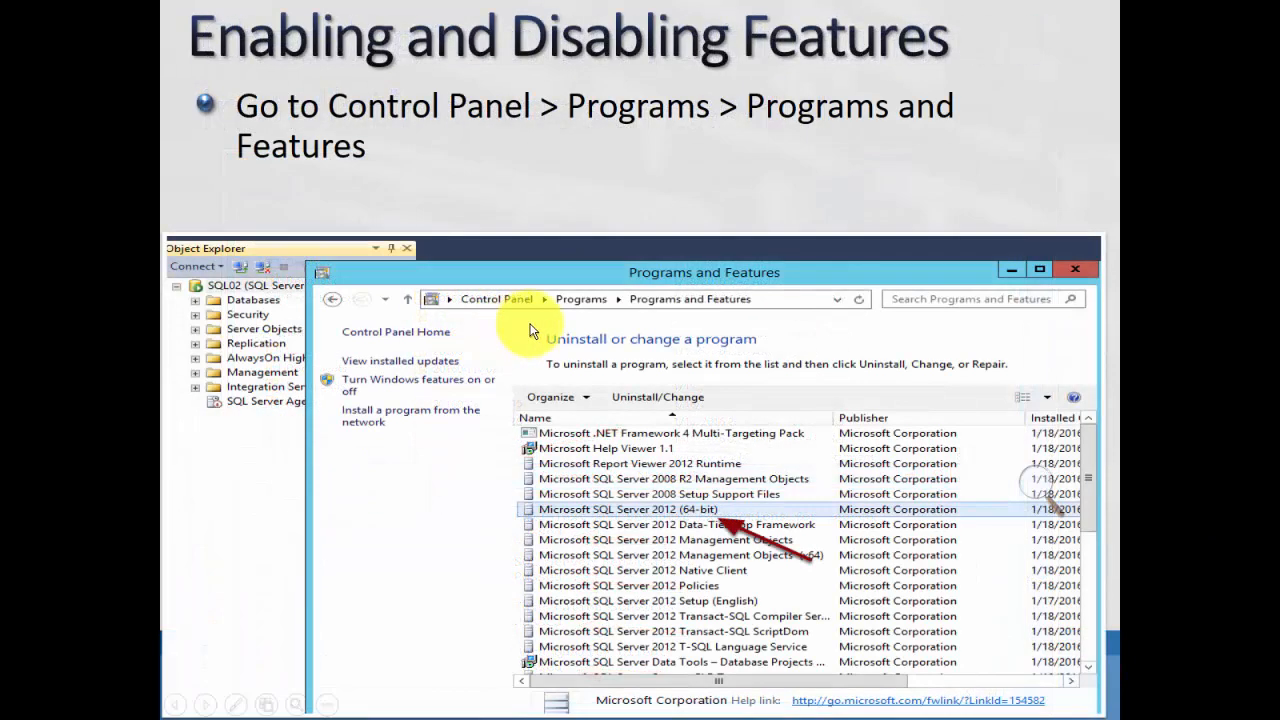
click(532, 330)
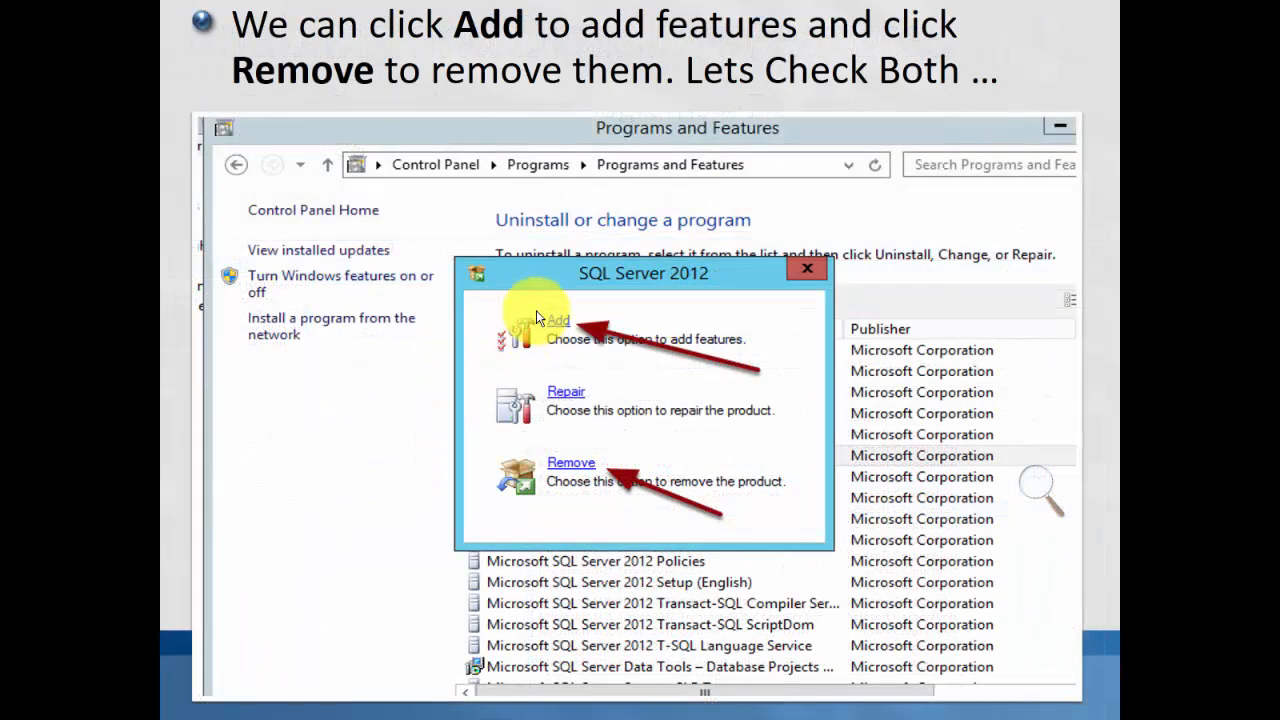
scroll(536, 318, up, 3)
scroll(536, 318, up, 3)
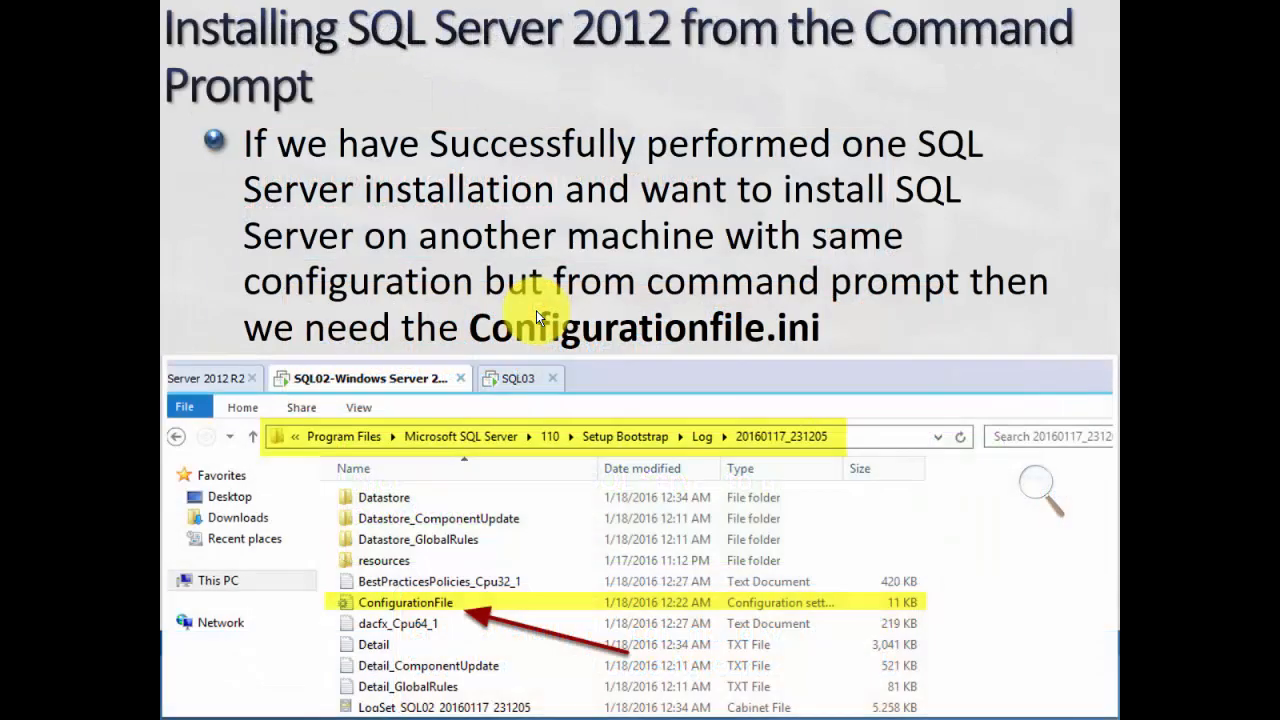
scroll(536, 316, up, 2)
scroll(536, 316, down, 1)
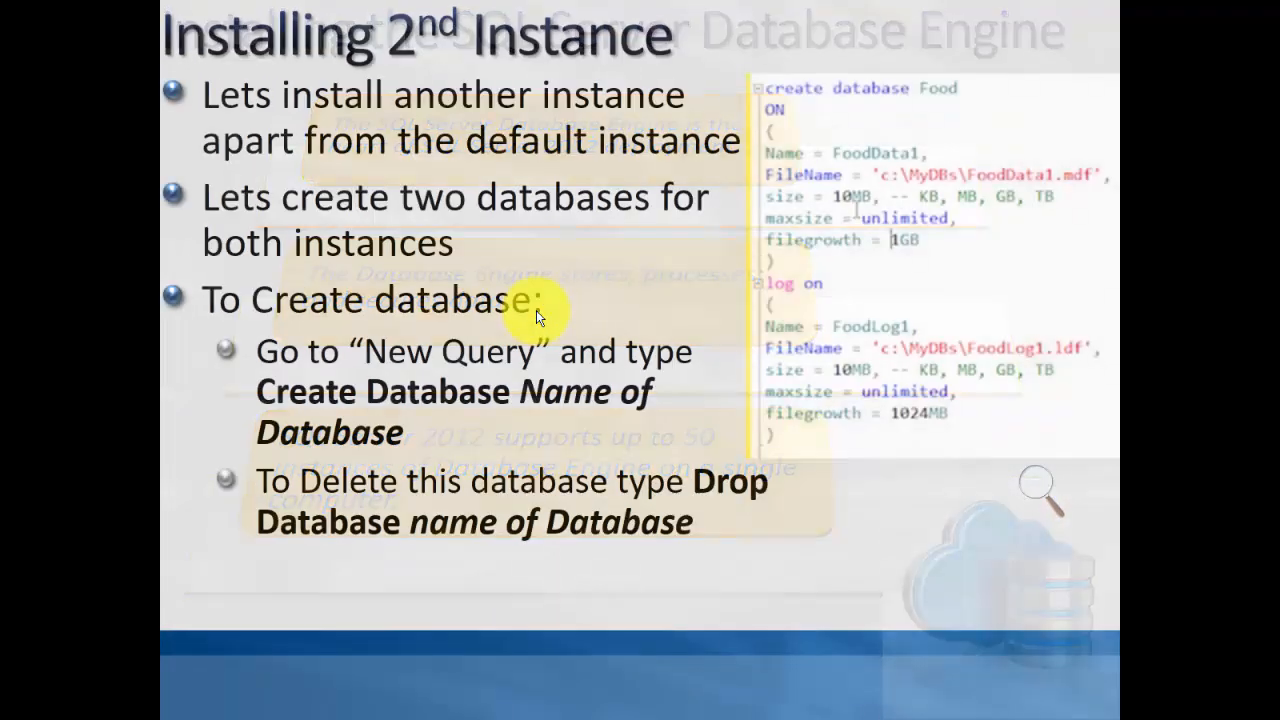
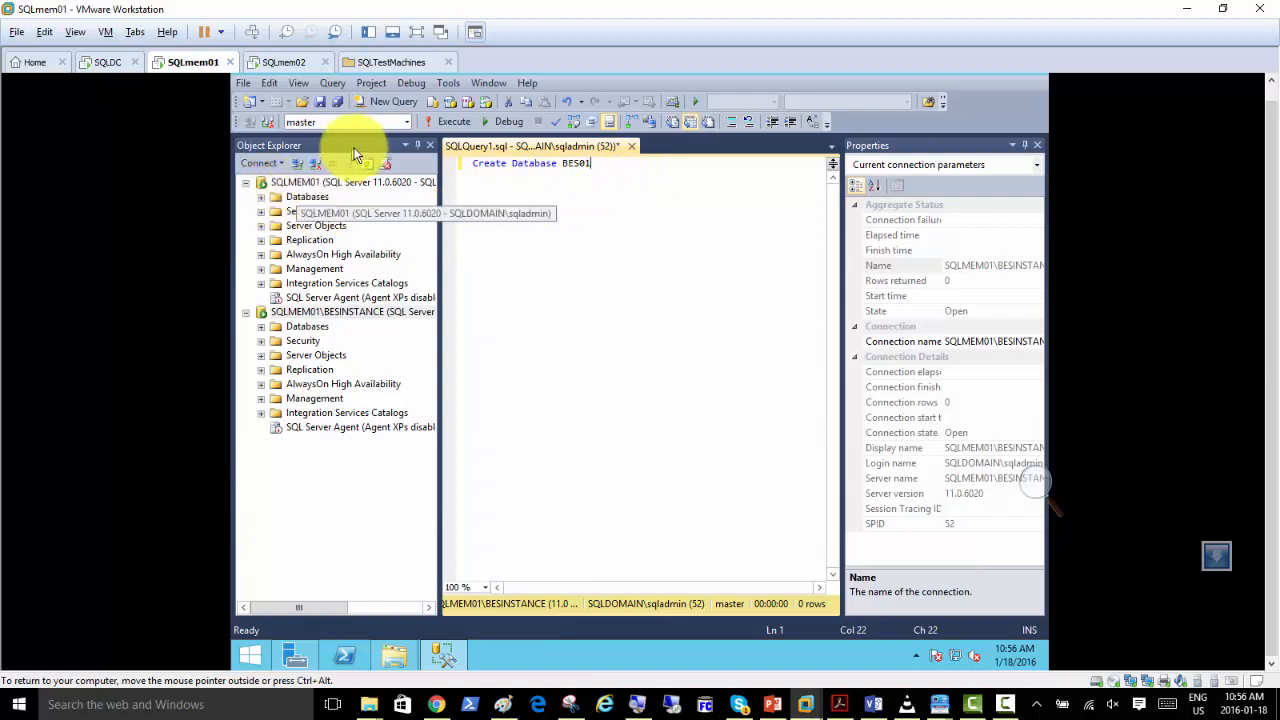
Execute the Create Database BES01 query on SQLMEM01\BESINSTANCE and expand that instance's Databases folder.
click(442, 119)
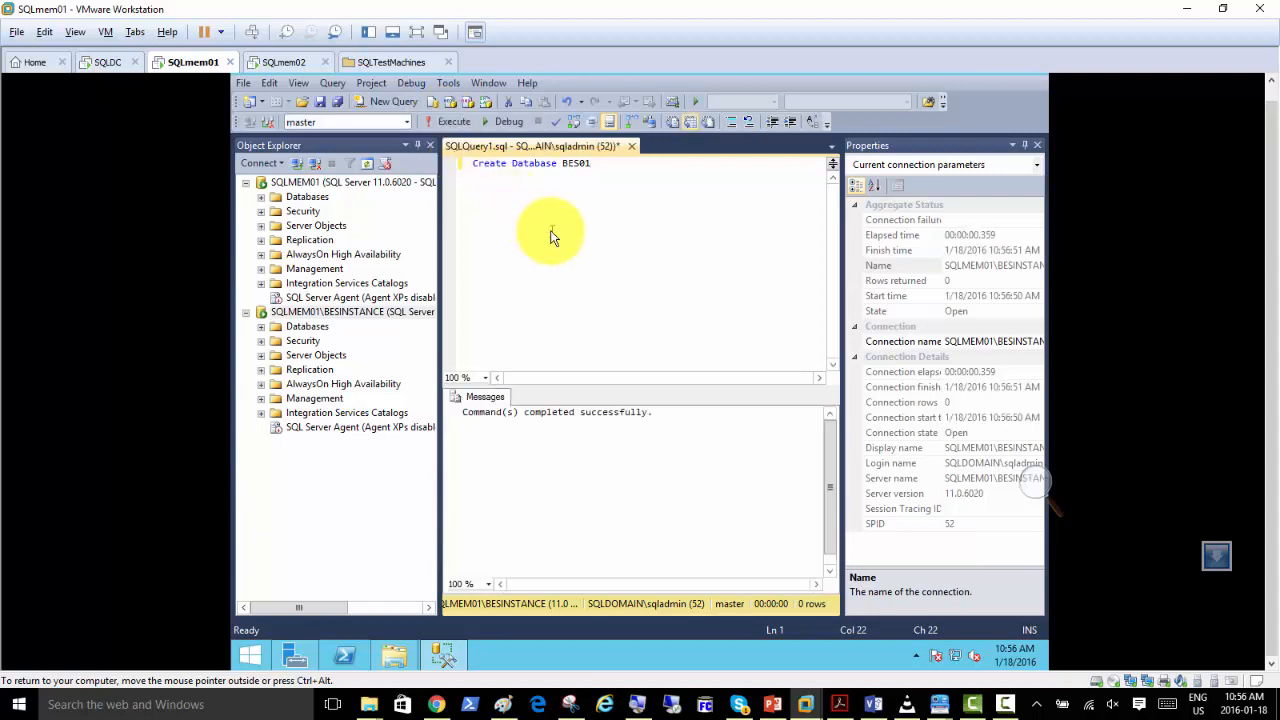
click(260, 327)
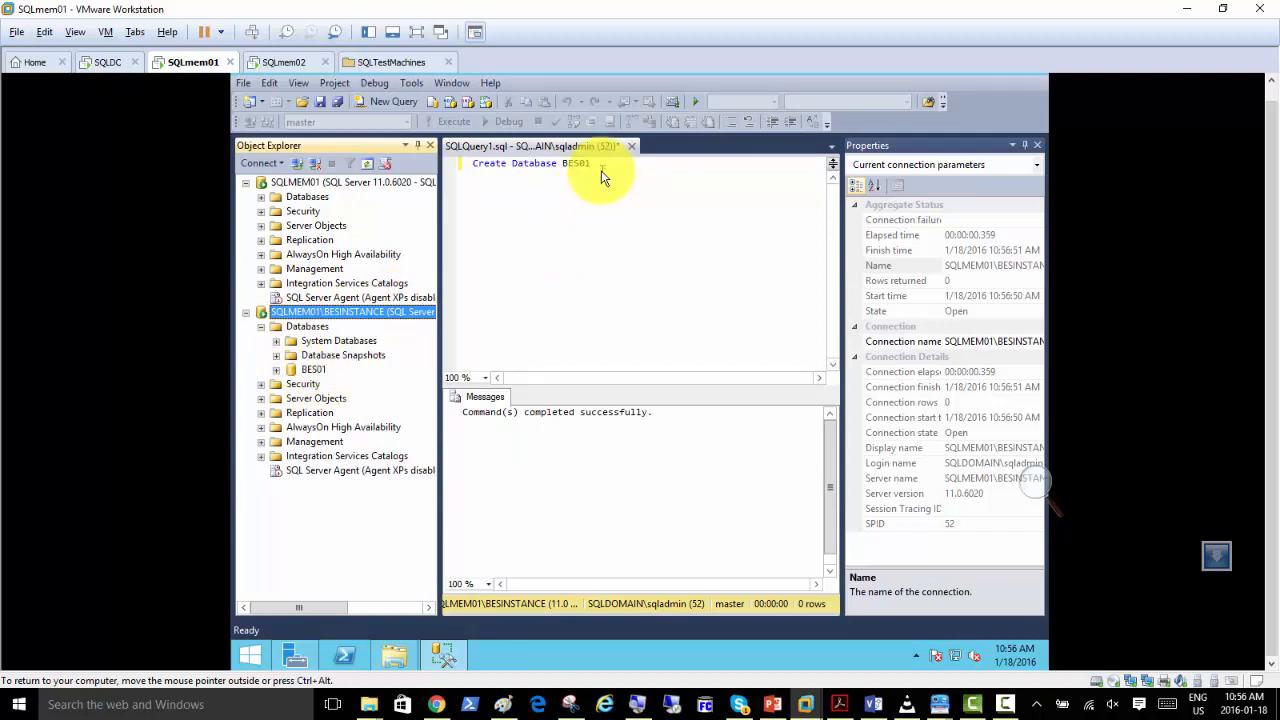
Add a second query line reading Create Database BES01, BES02 and try to execute the query.
click(636, 201)
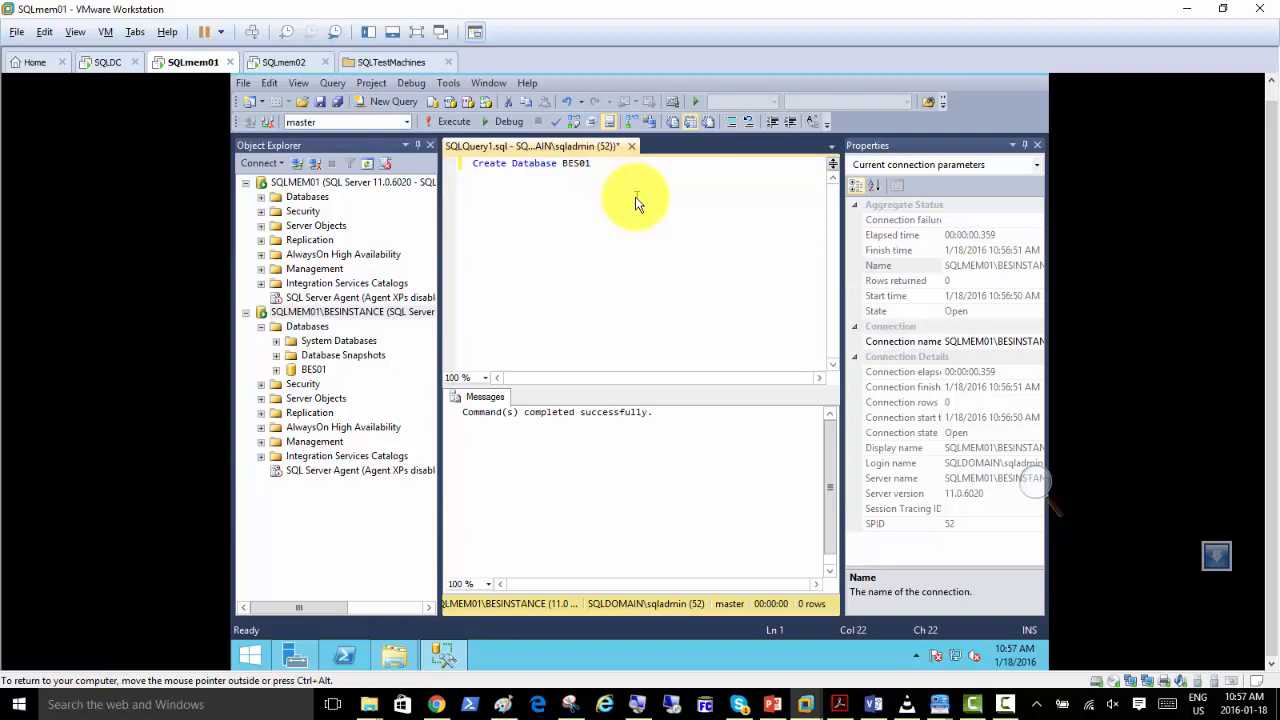
key(Return)
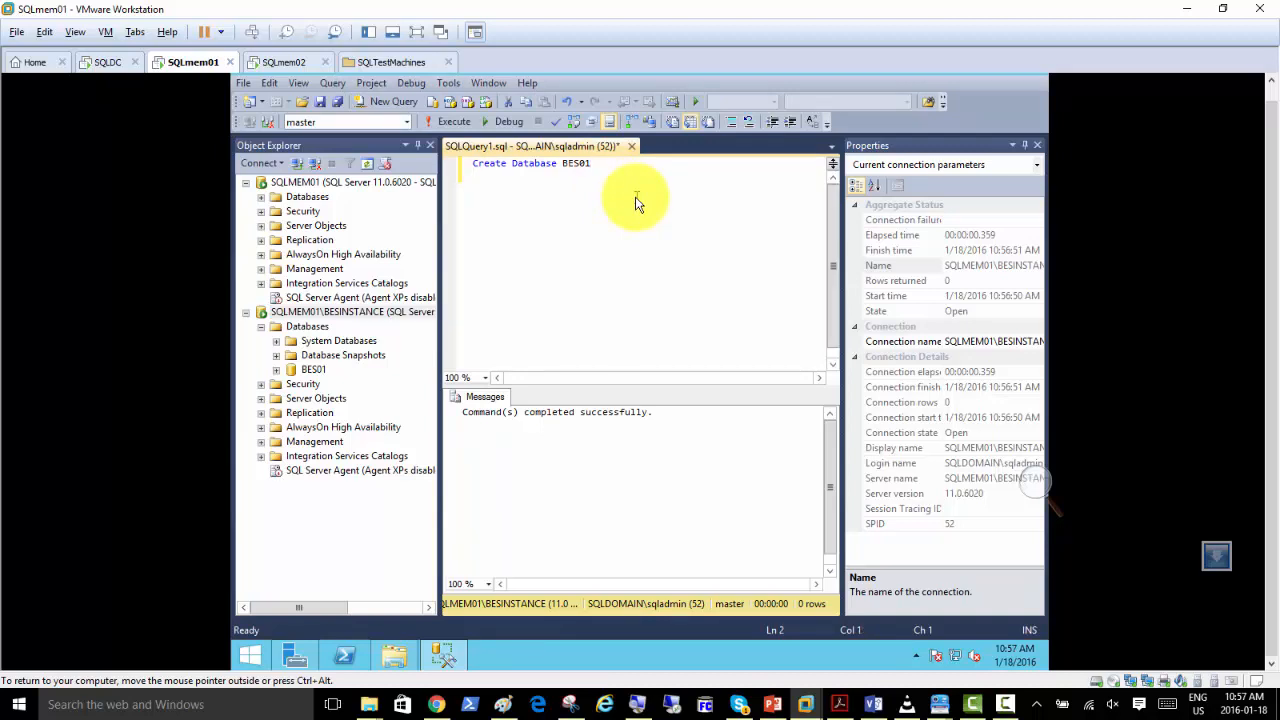
key(ctrl+a)
key(ctrl+c)
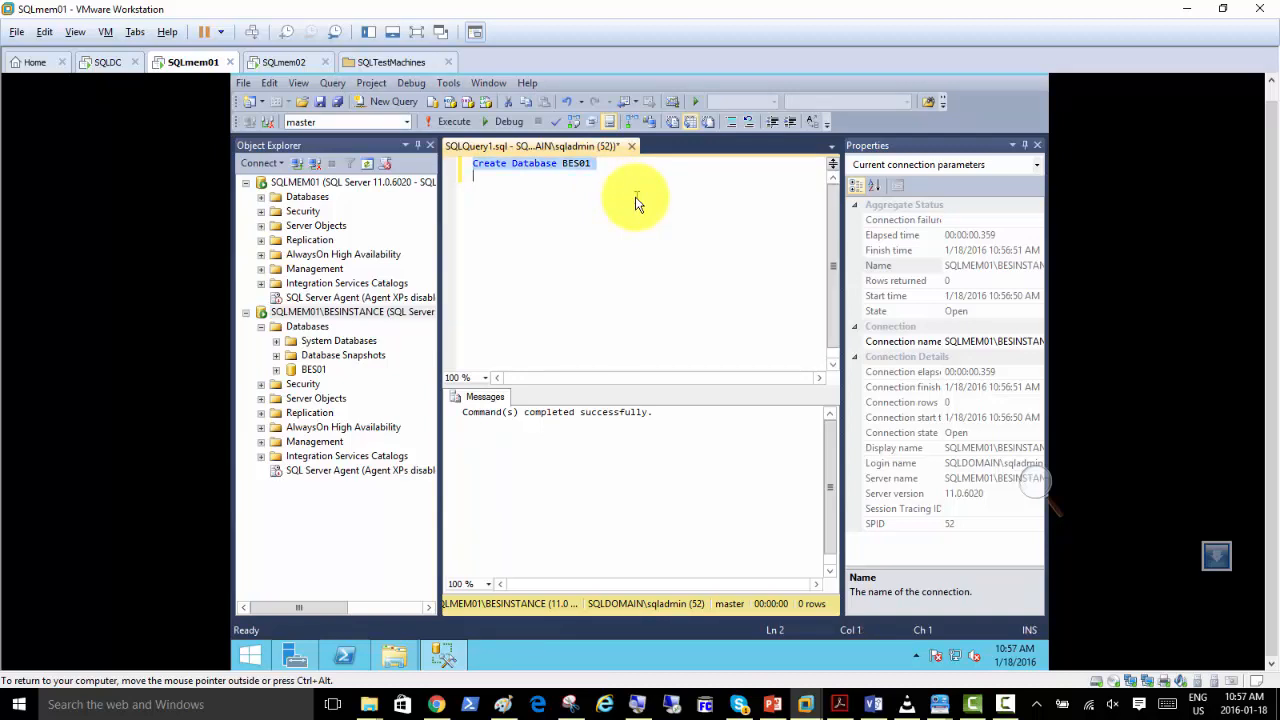
click(637, 203)
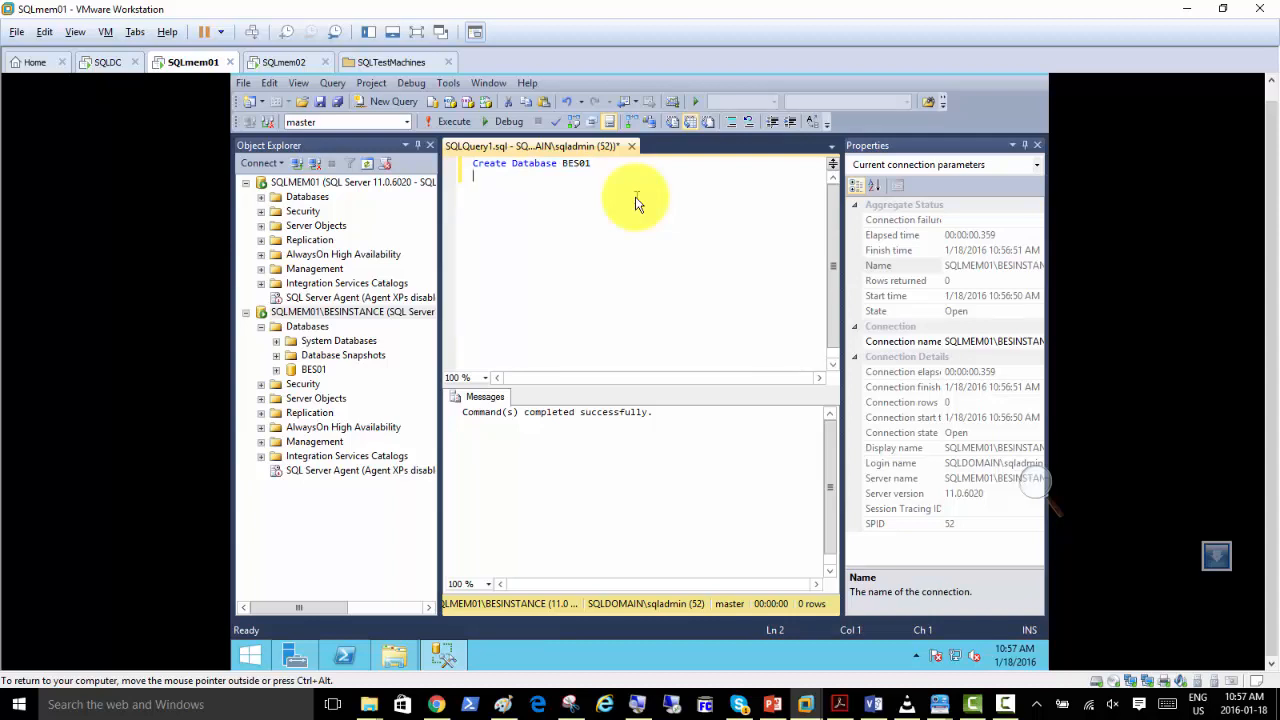
key(ctrl+v)
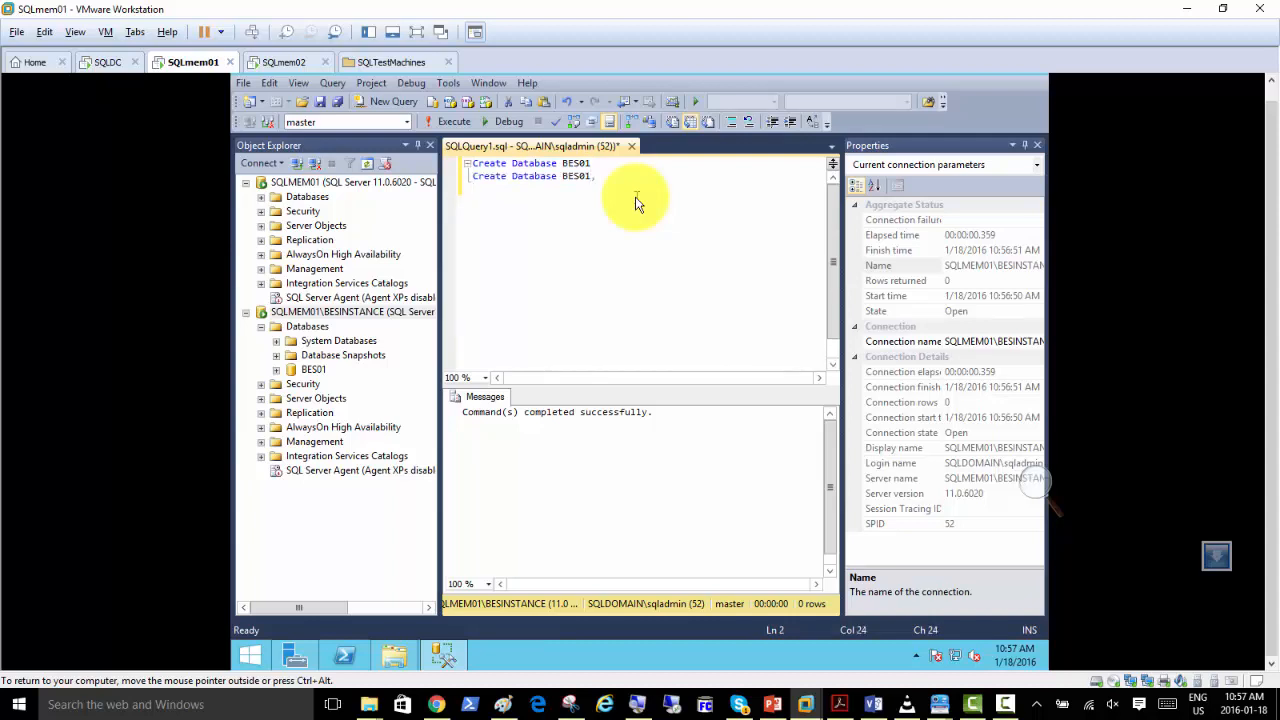
text(BES02)
key(Return)
key(BackSpace)
click(449, 123)
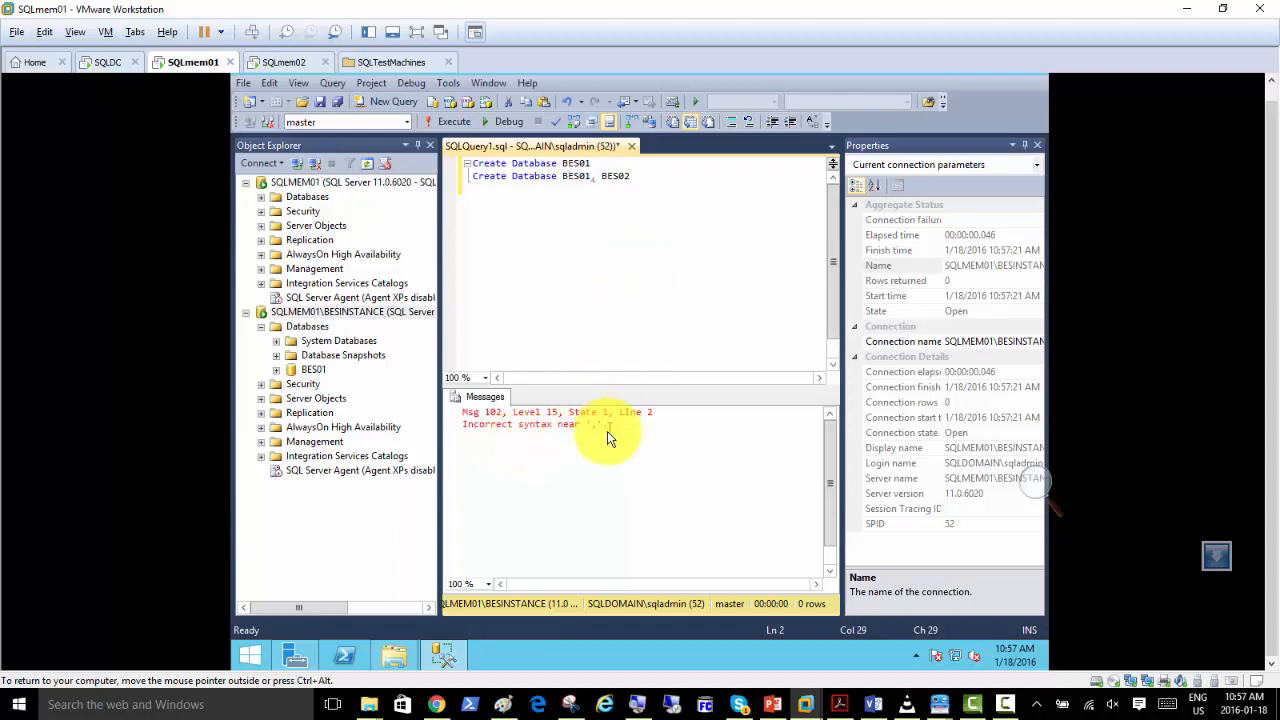
Correct the second query line to Create Database BES02 and execute the query.
click(589, 178)
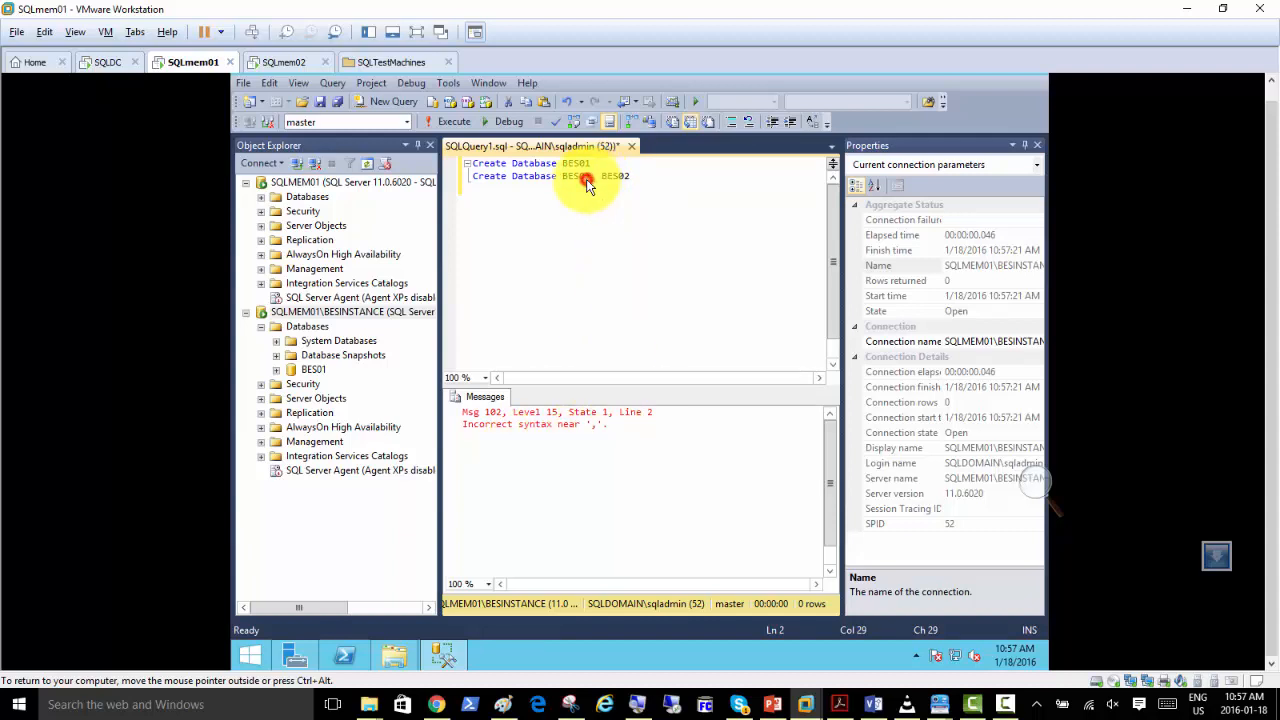
key(Right)
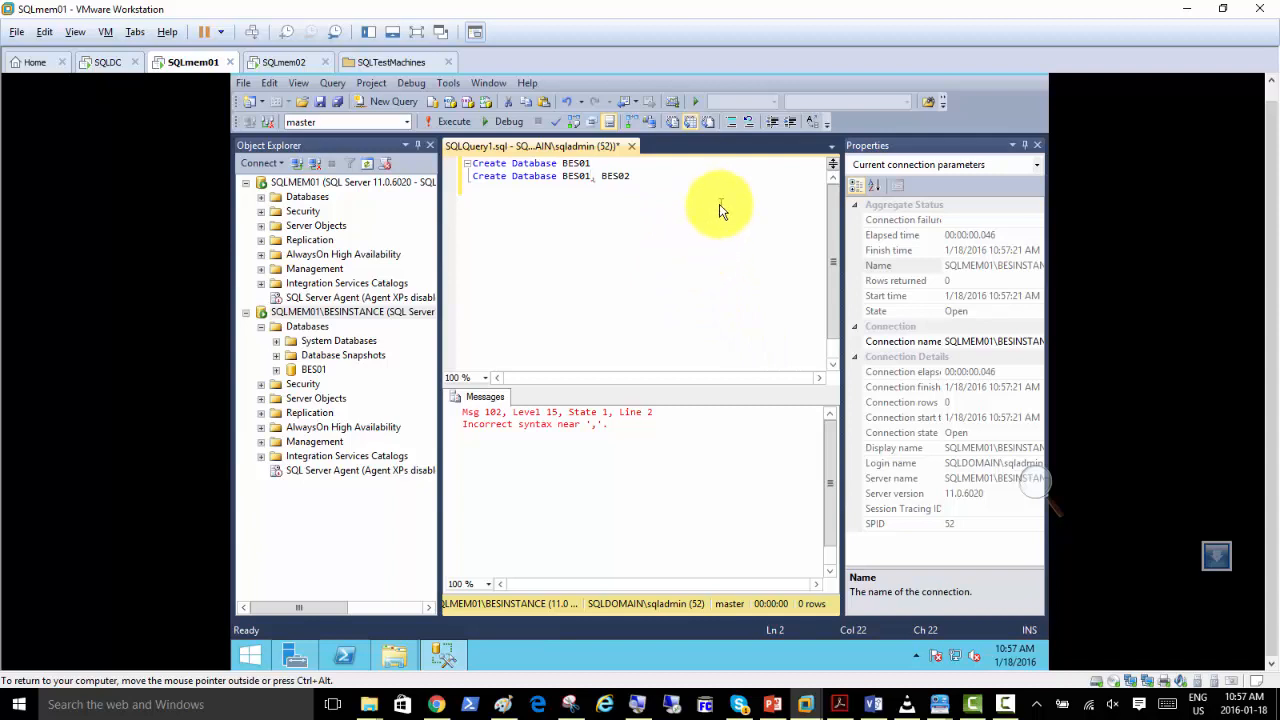
key(Delete)
key(Delete)
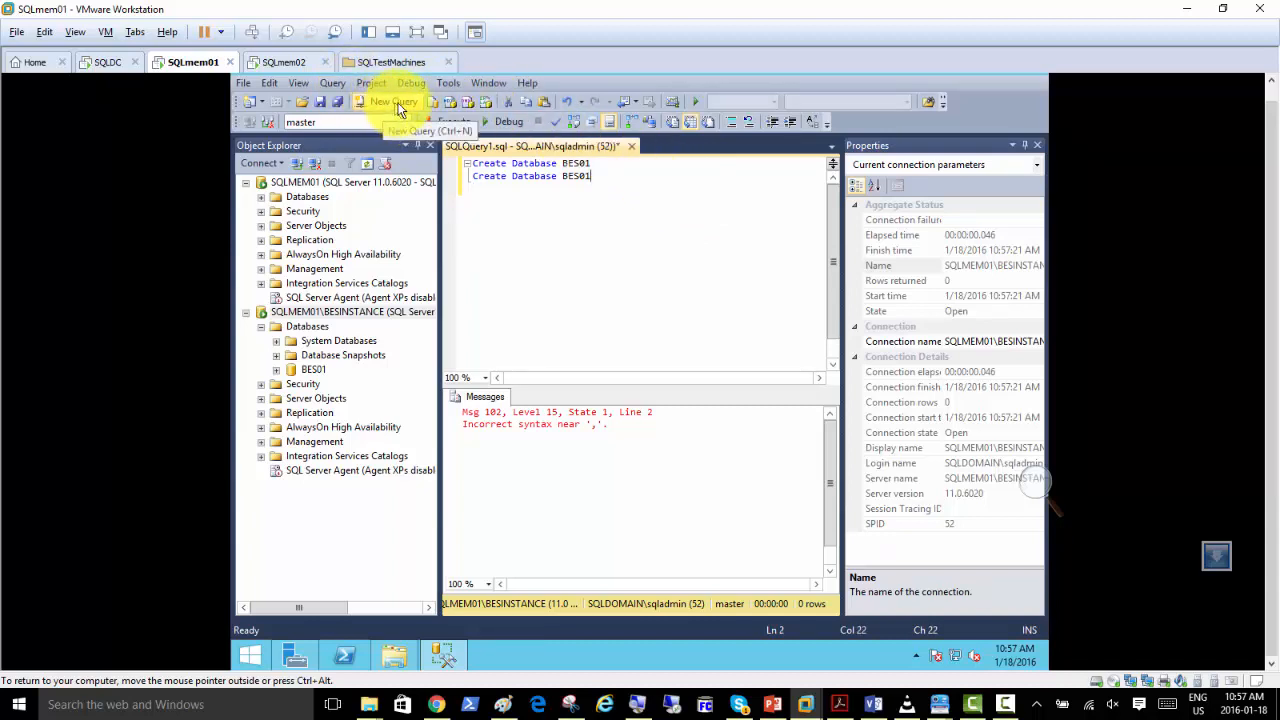
click(448, 121)
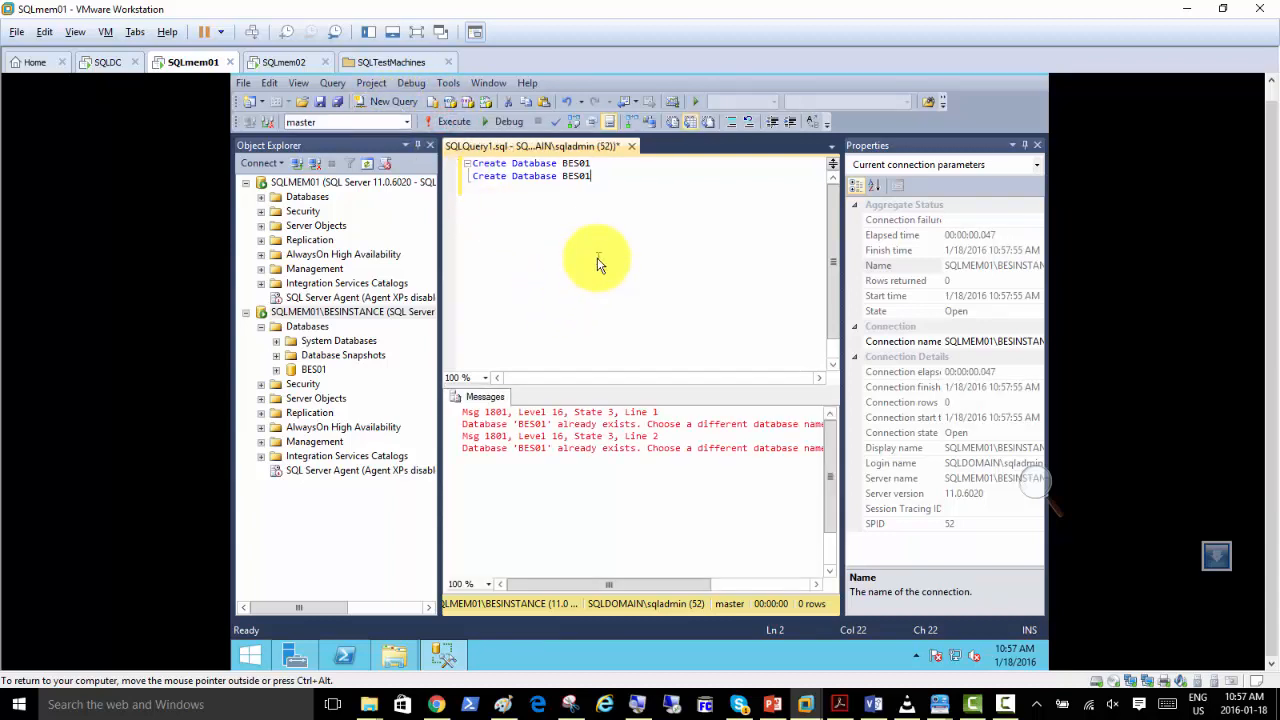
click(457, 123)
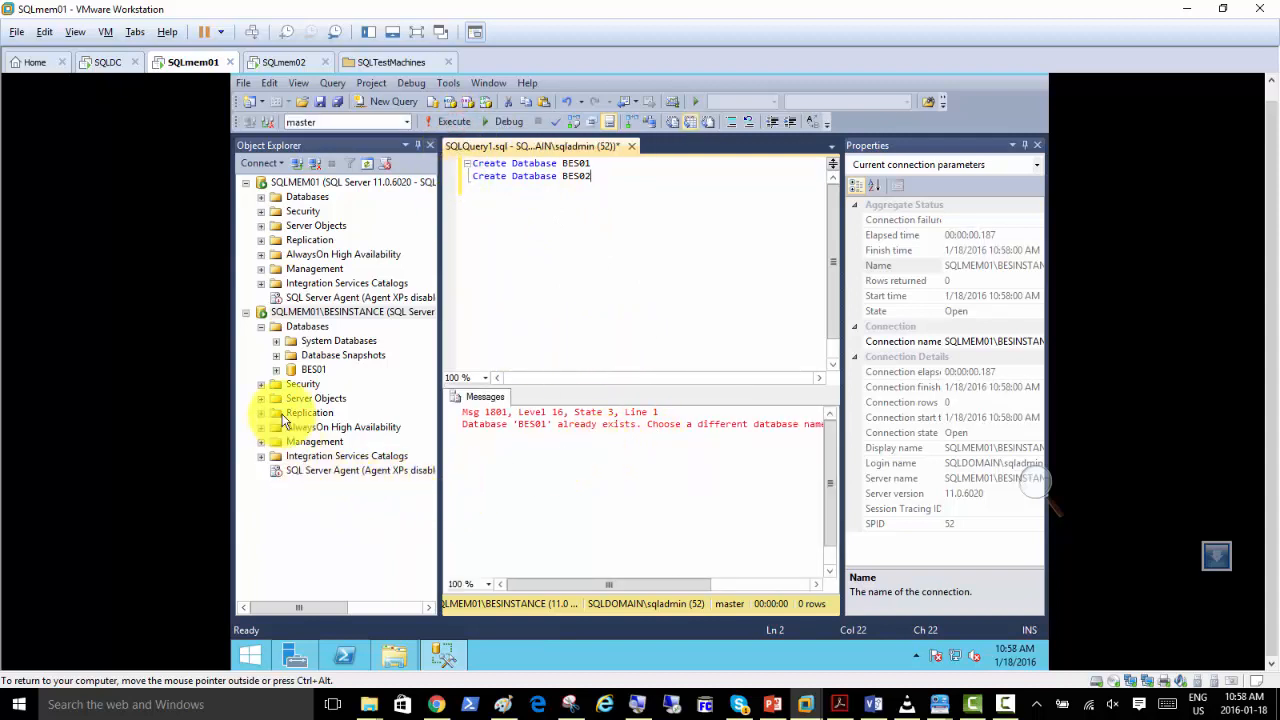
Refresh the Databases folder of SQLMEM01\BESINSTANCE and expand the BES01 and BES02 databases to view their contents.
right_click(300, 327)
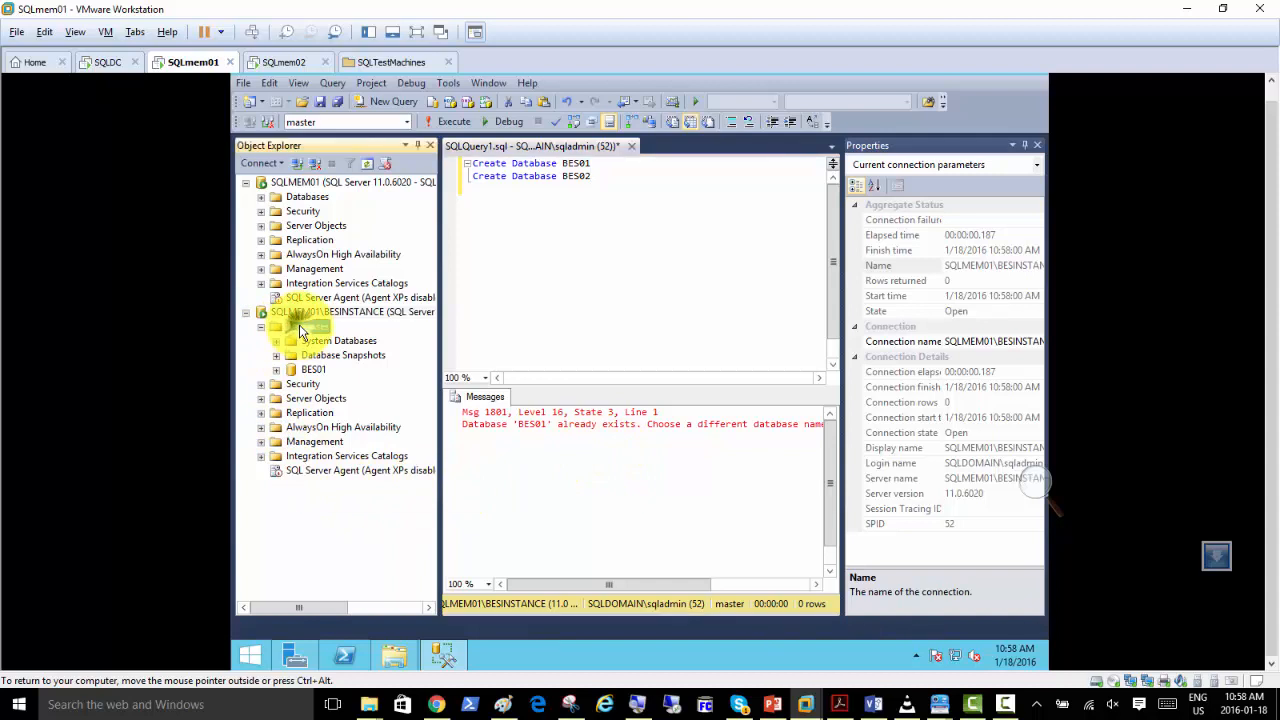
click(348, 500)
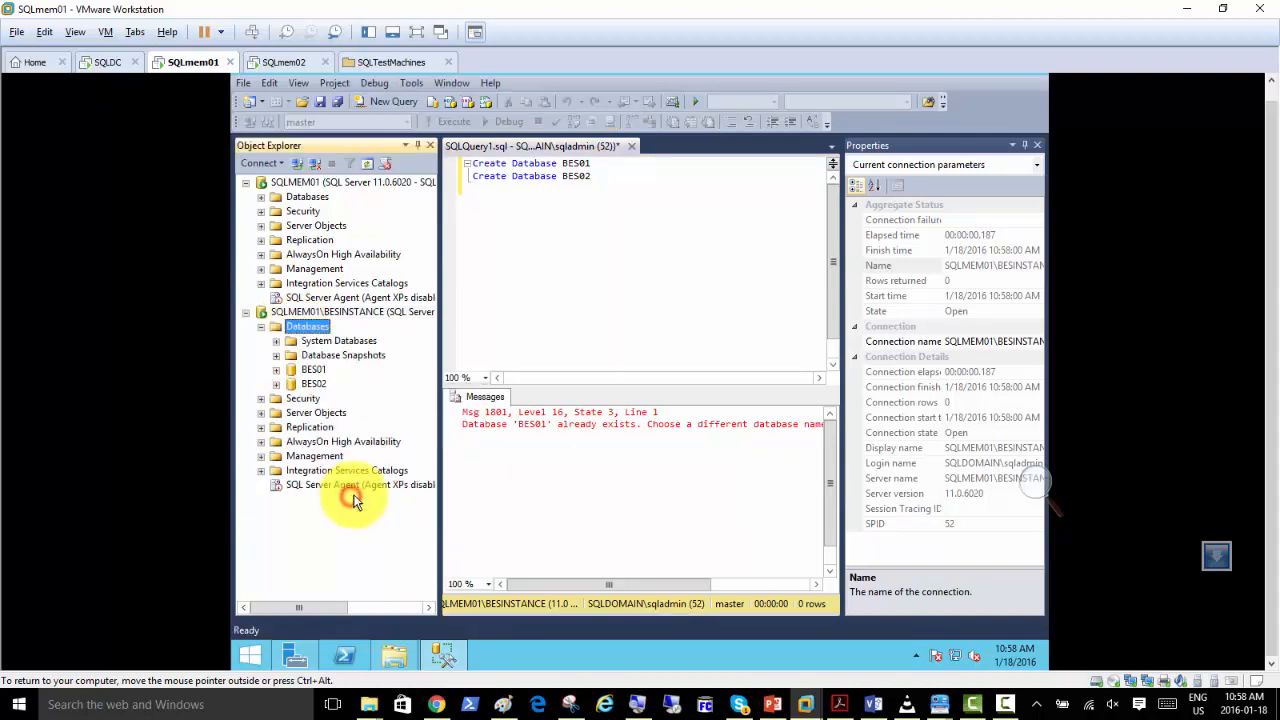
click(276, 370)
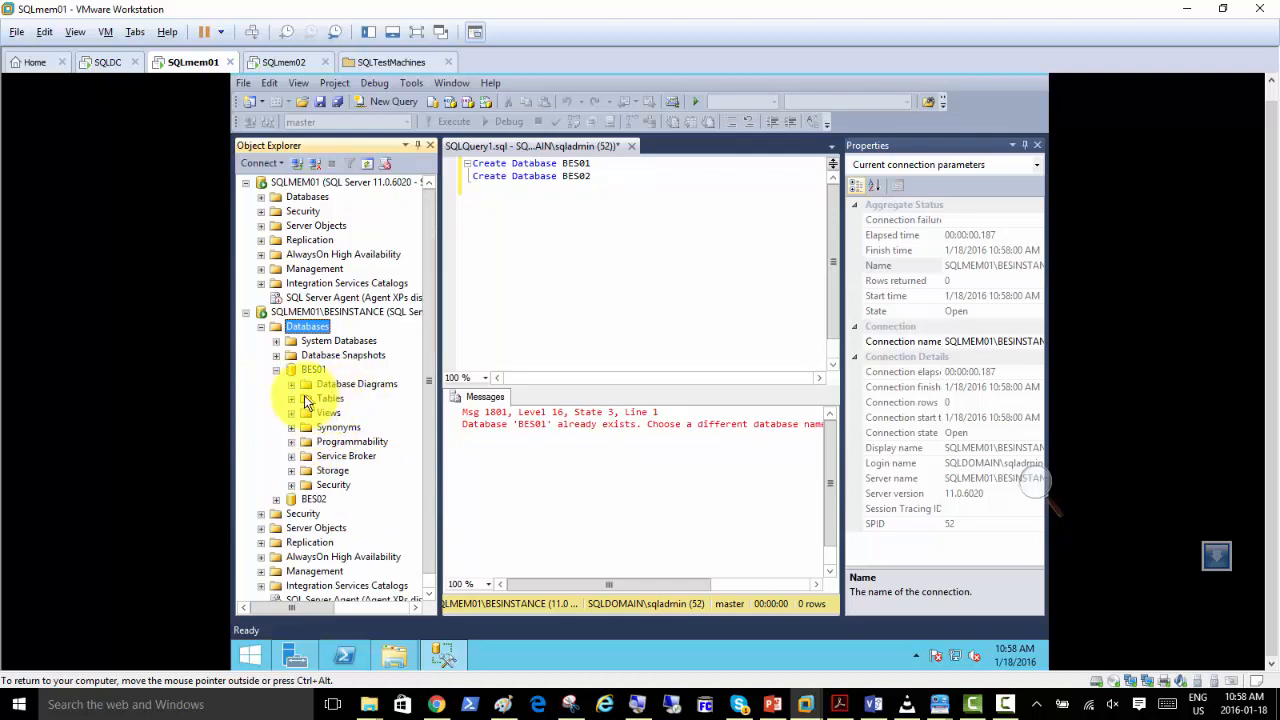
click(278, 499)
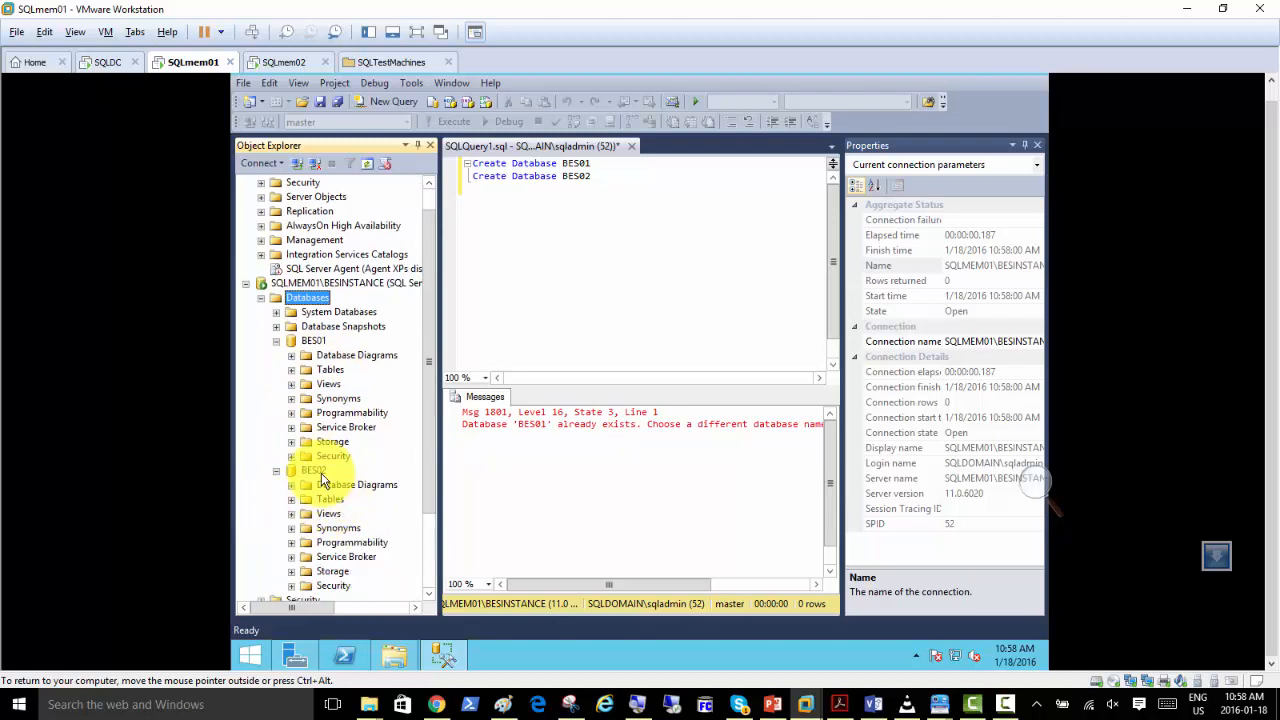
click(314, 341)
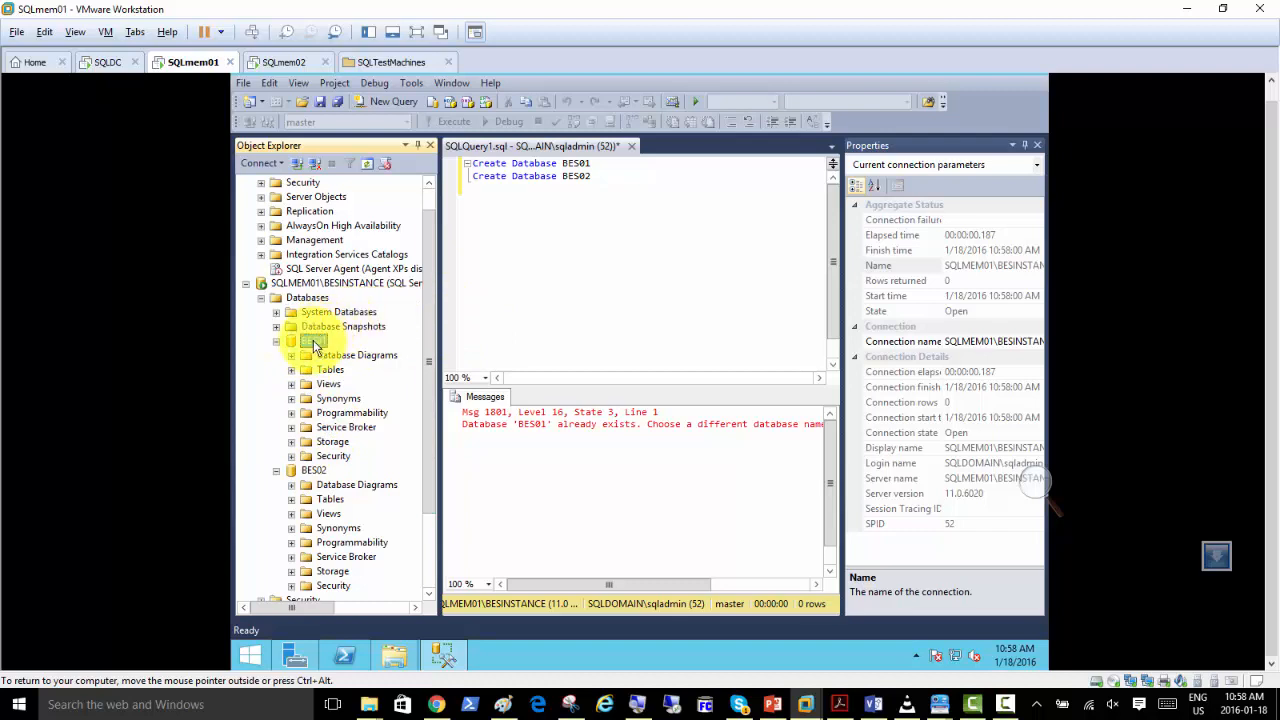
click(308, 298)
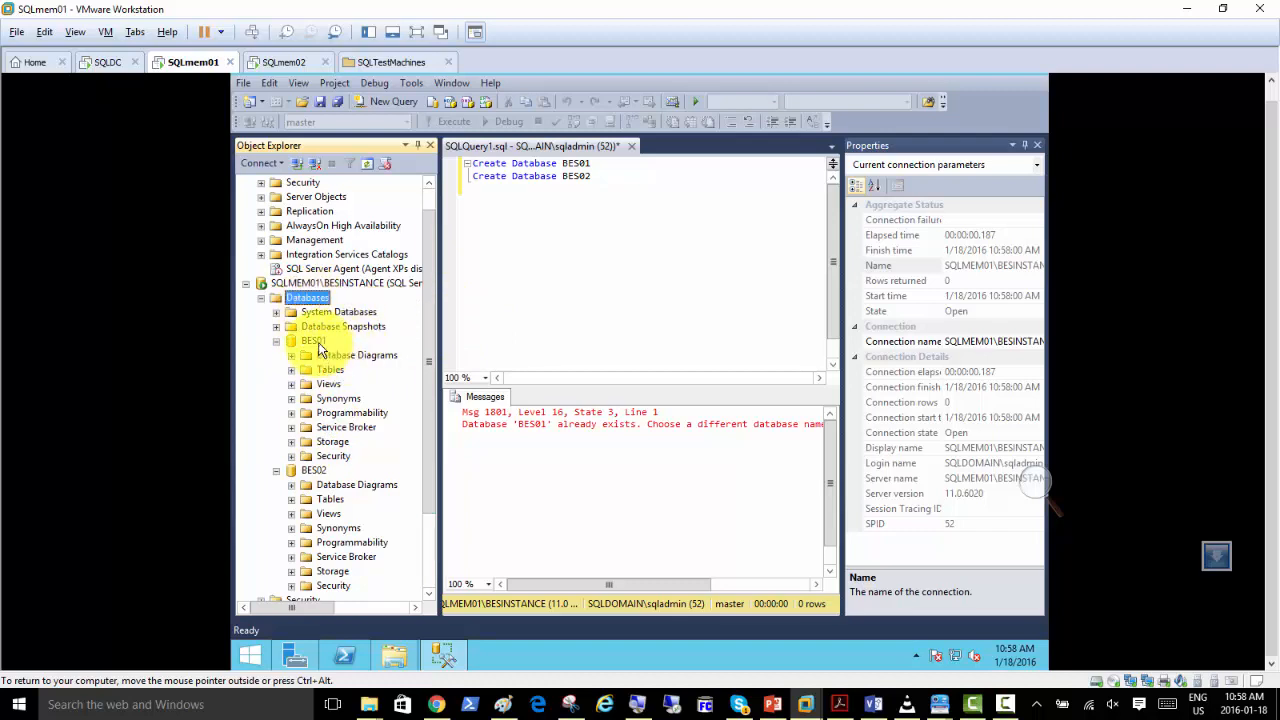
Review the BES01 database properties, including general details, file locations, filegroups and change tracking, and collapse both databases.
right_click(318, 344)
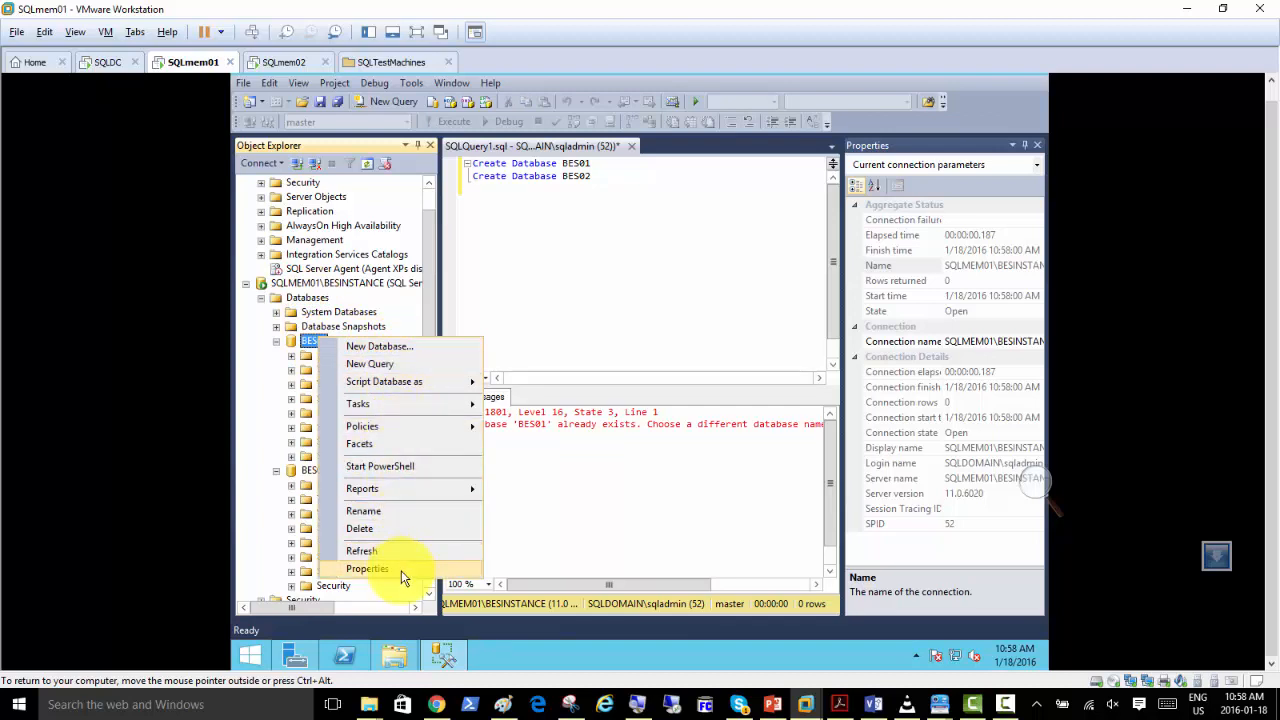
click(367, 568)
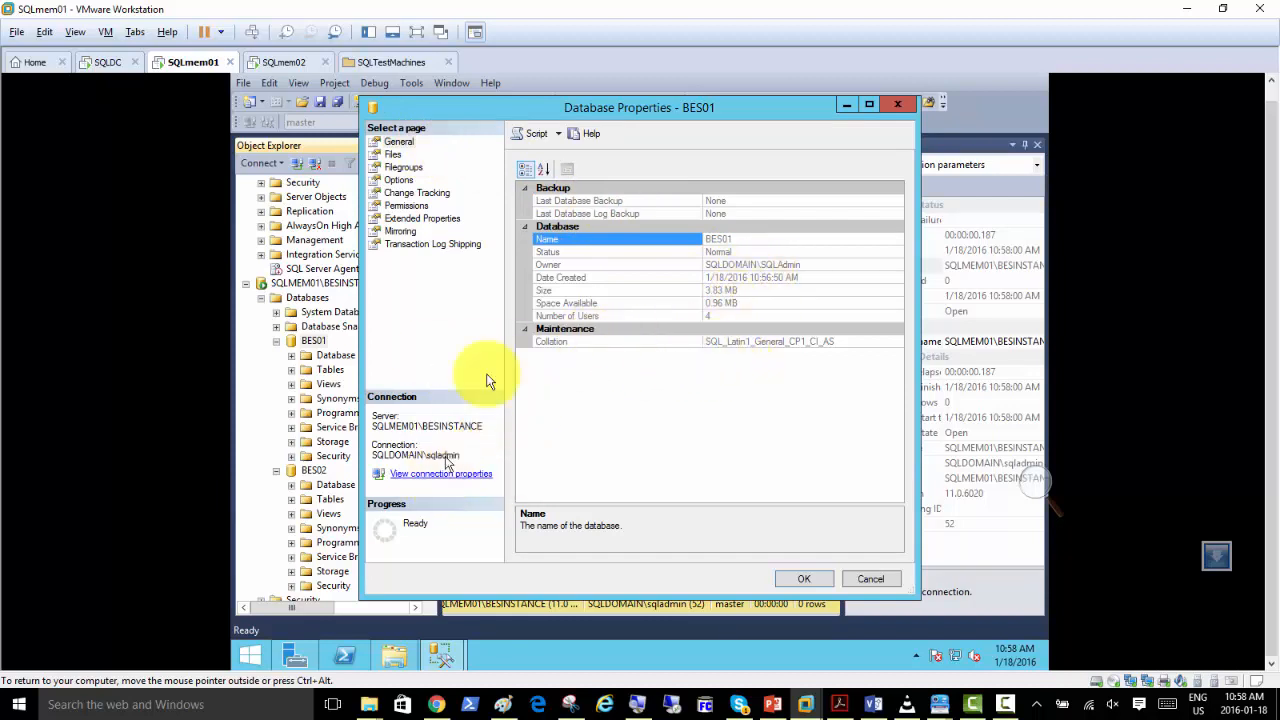
click(393, 155)
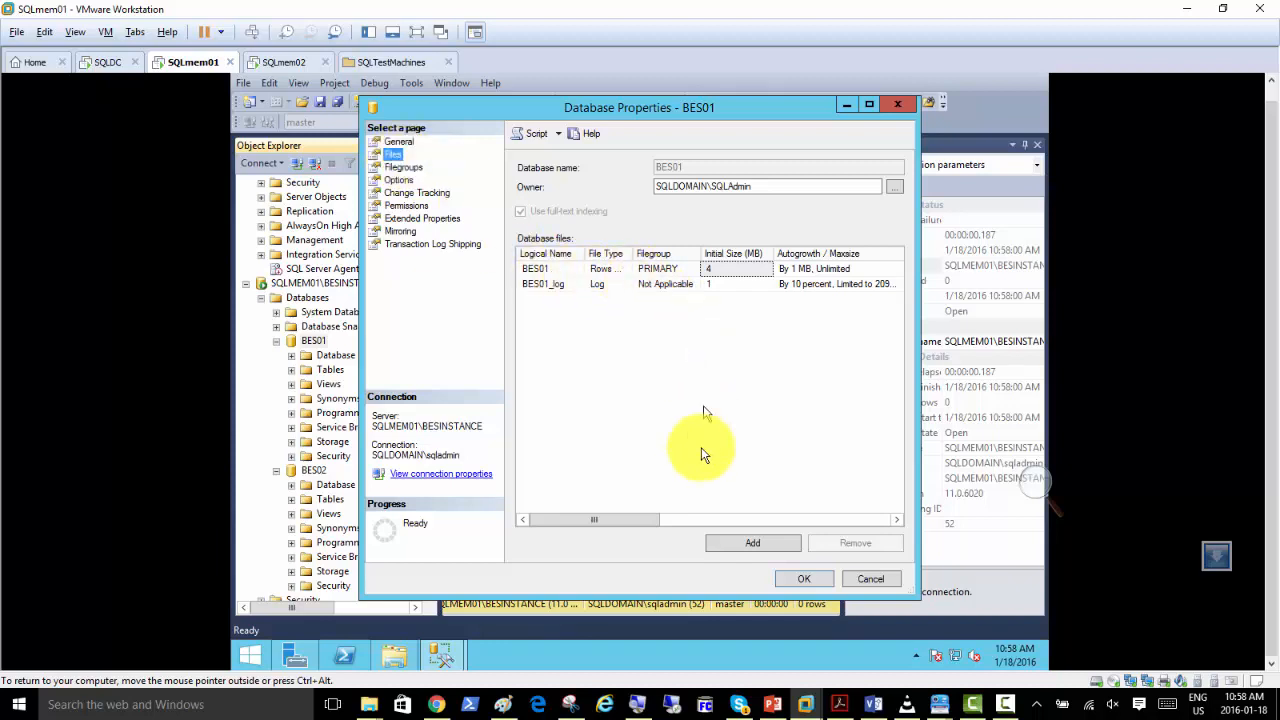
drag(652, 520, 858, 543)
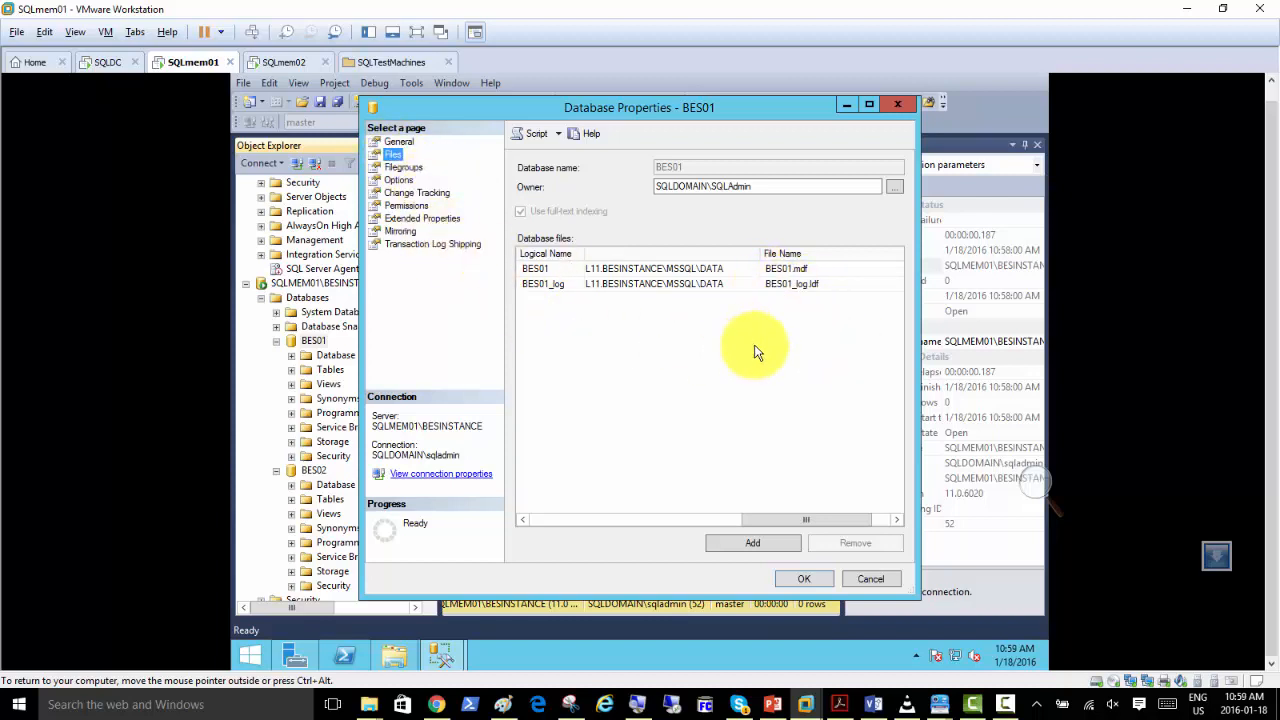
click(403, 166)
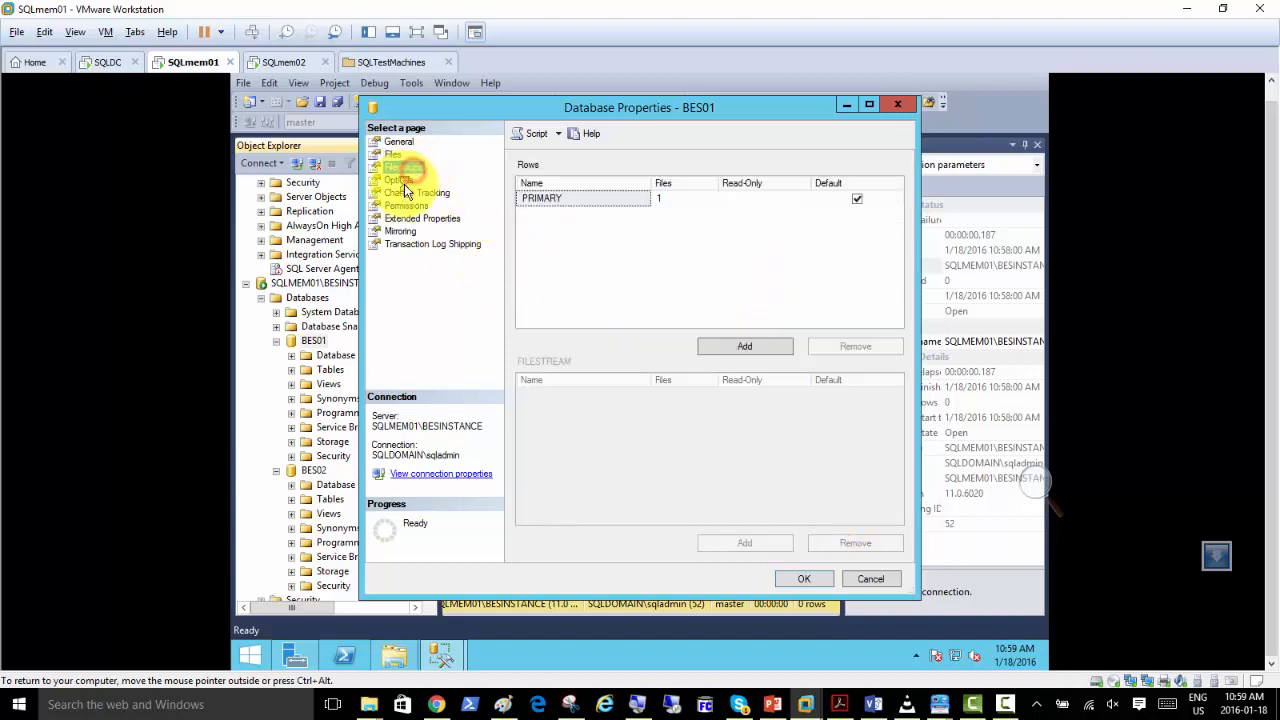
click(399, 180)
click(416, 193)
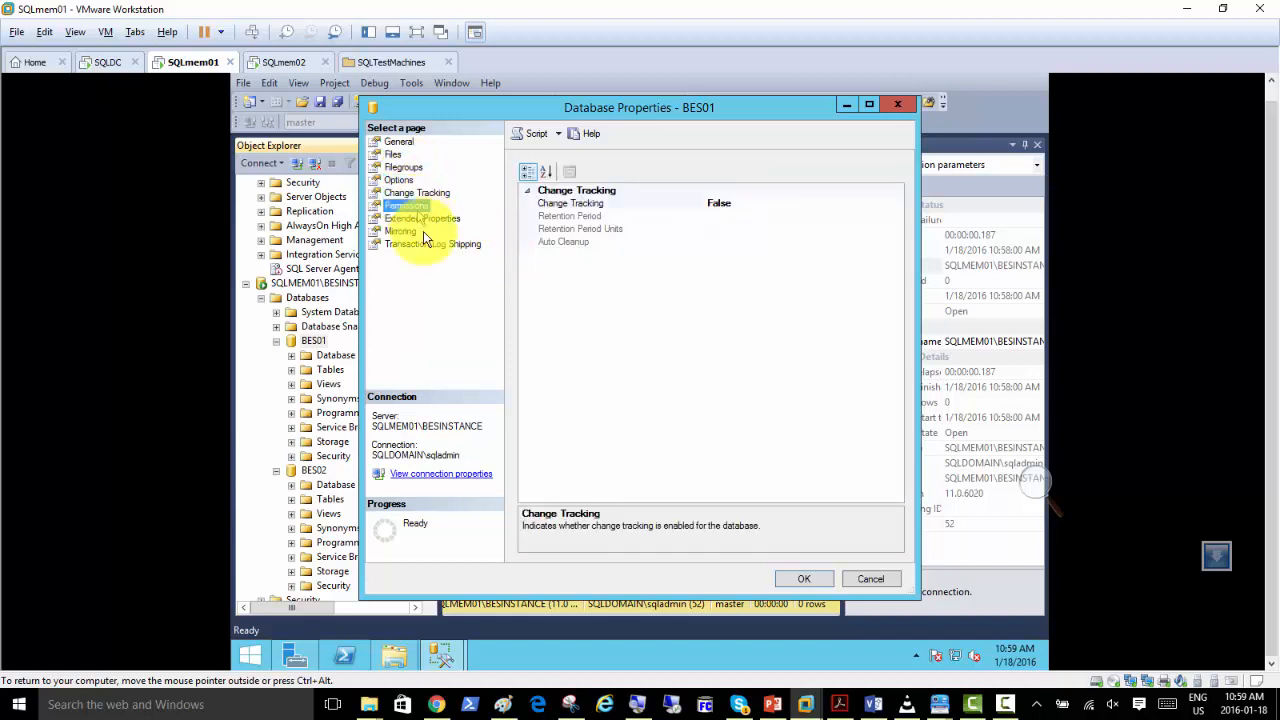
click(870, 578)
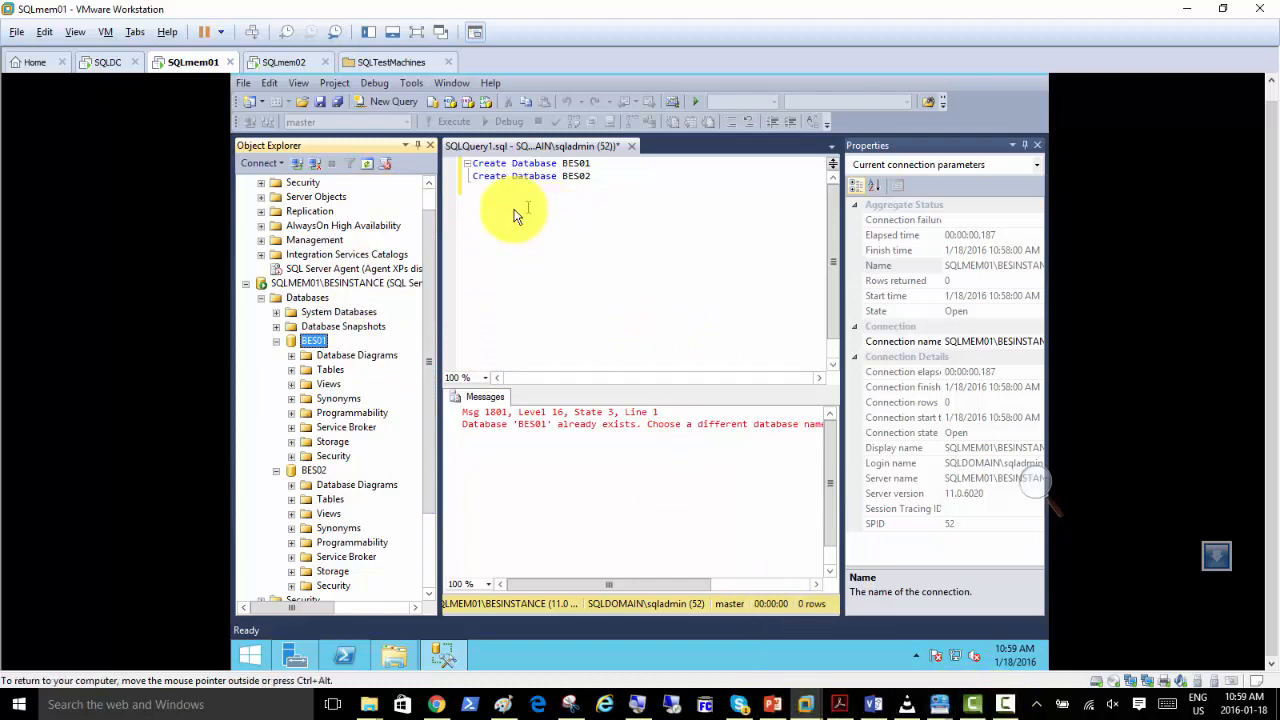
click(276, 341)
click(277, 356)
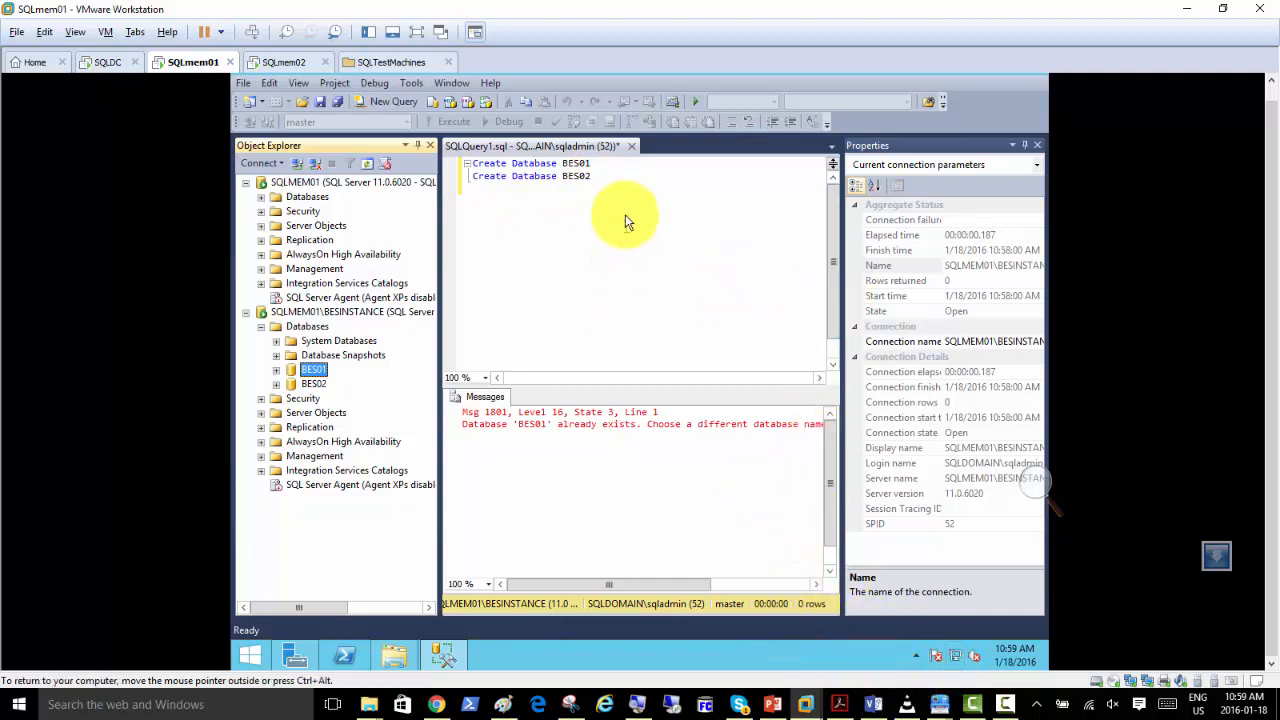
Add the statement Drop Database BES02 on the third query line and execute only that statement.
click(533, 203)
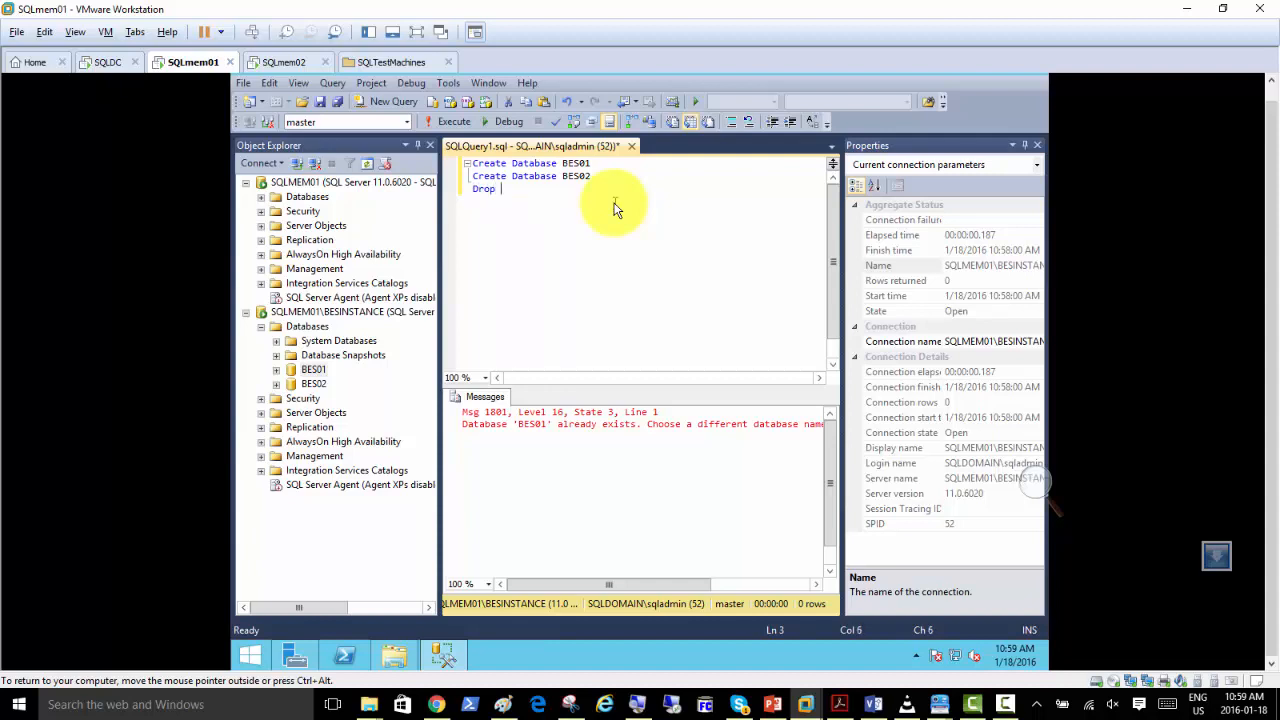
text(Drop Database Bes)
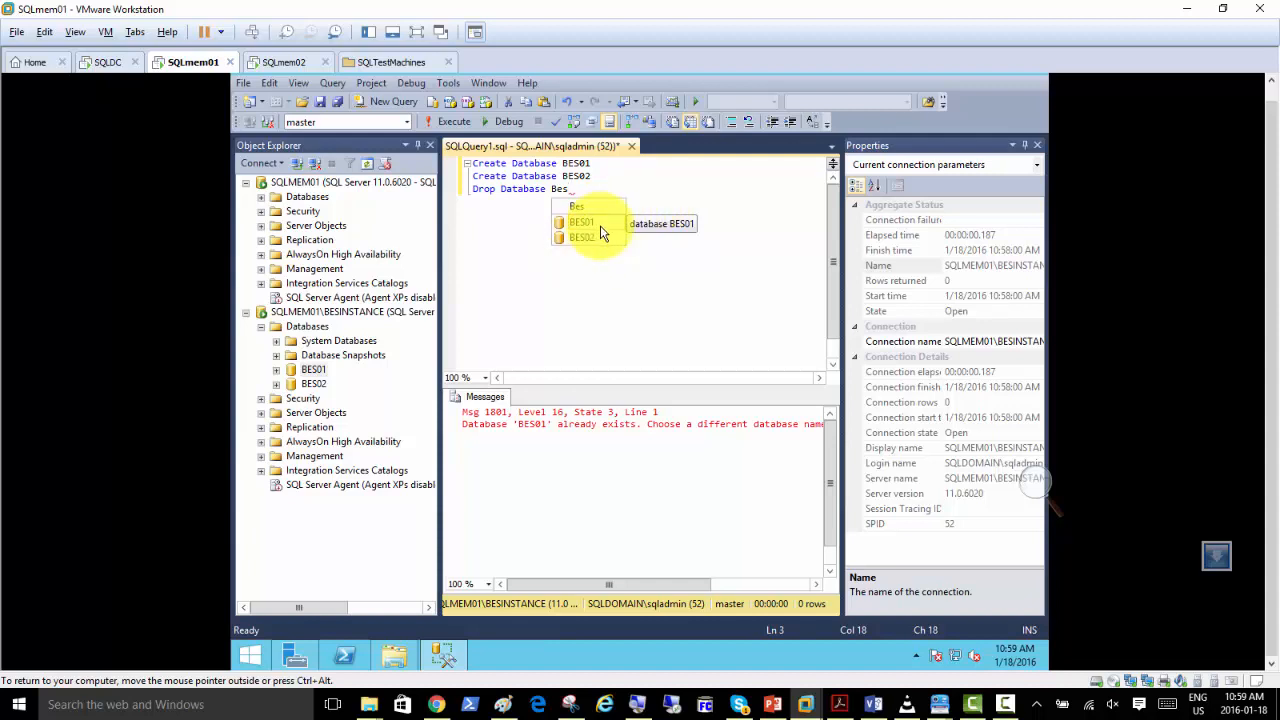
click(591, 239)
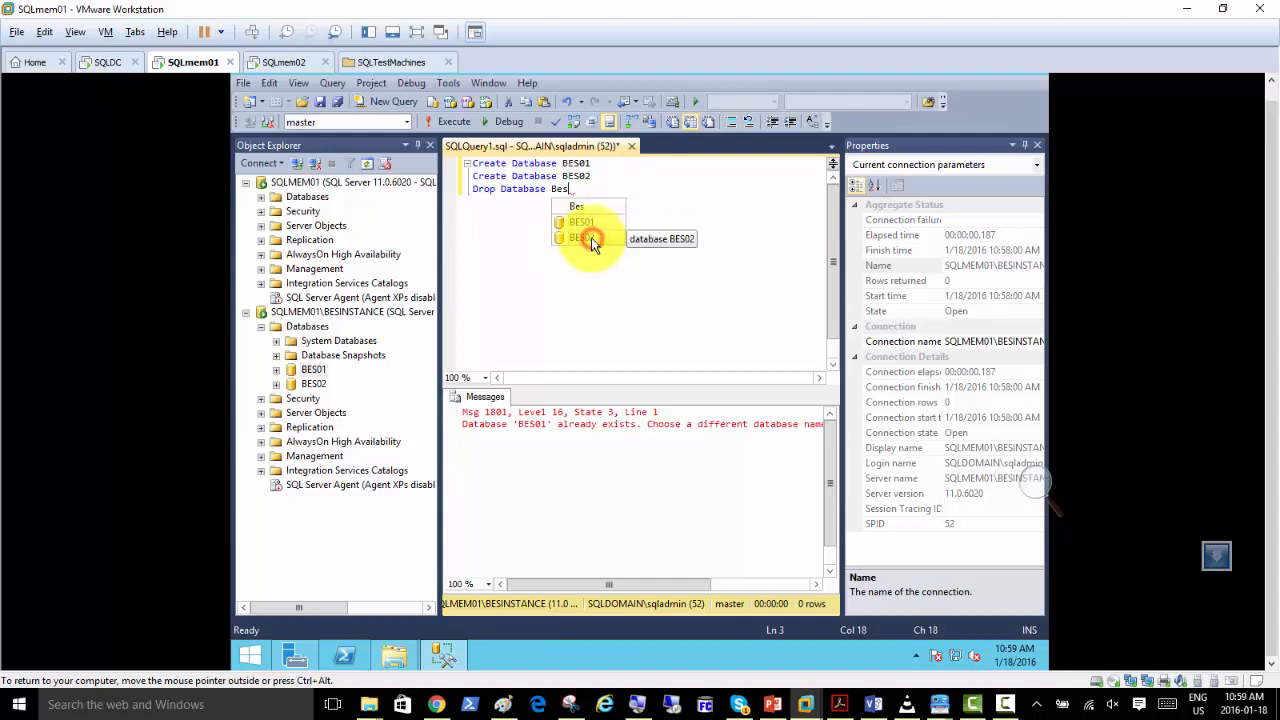
click(591, 239)
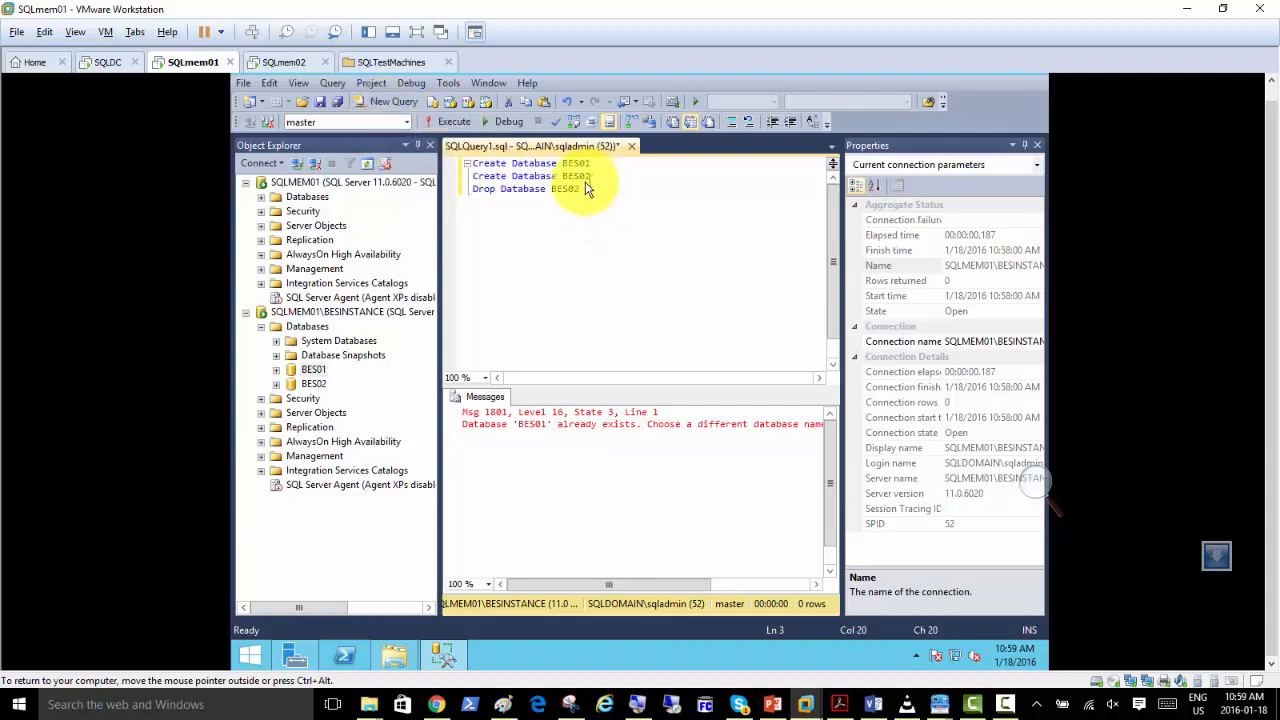
drag(582, 189, 460, 200)
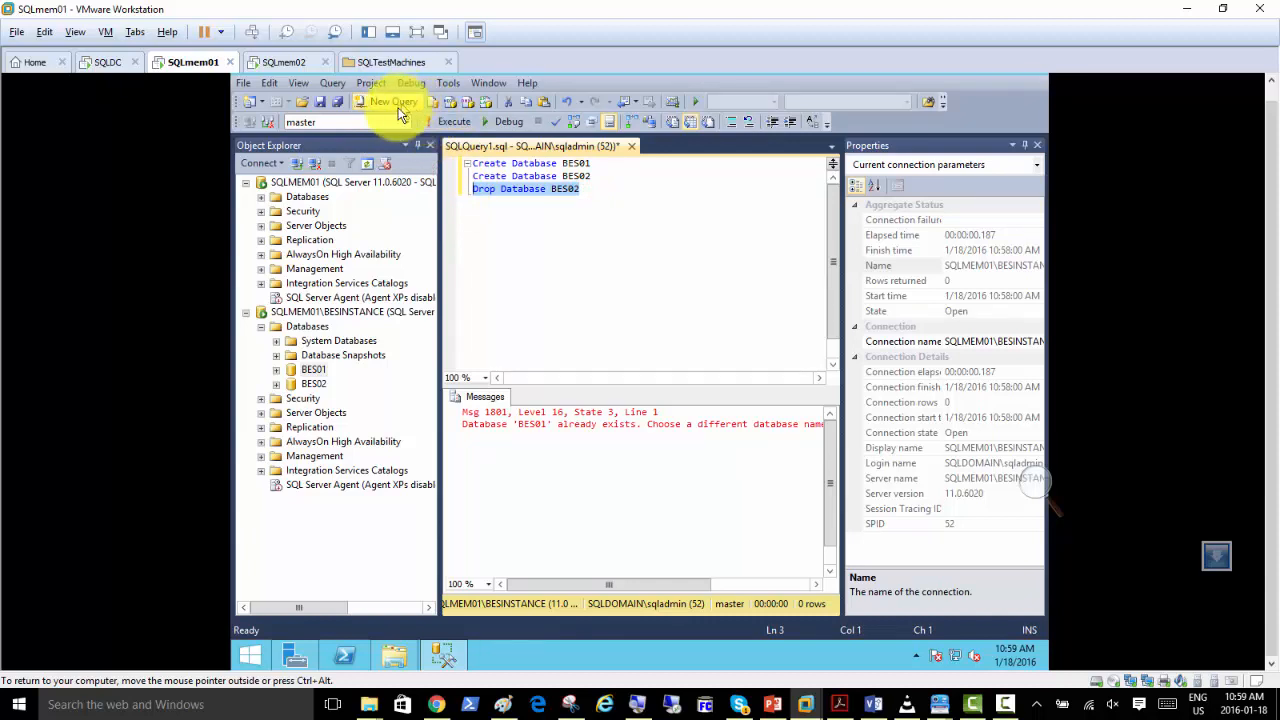
click(440, 121)
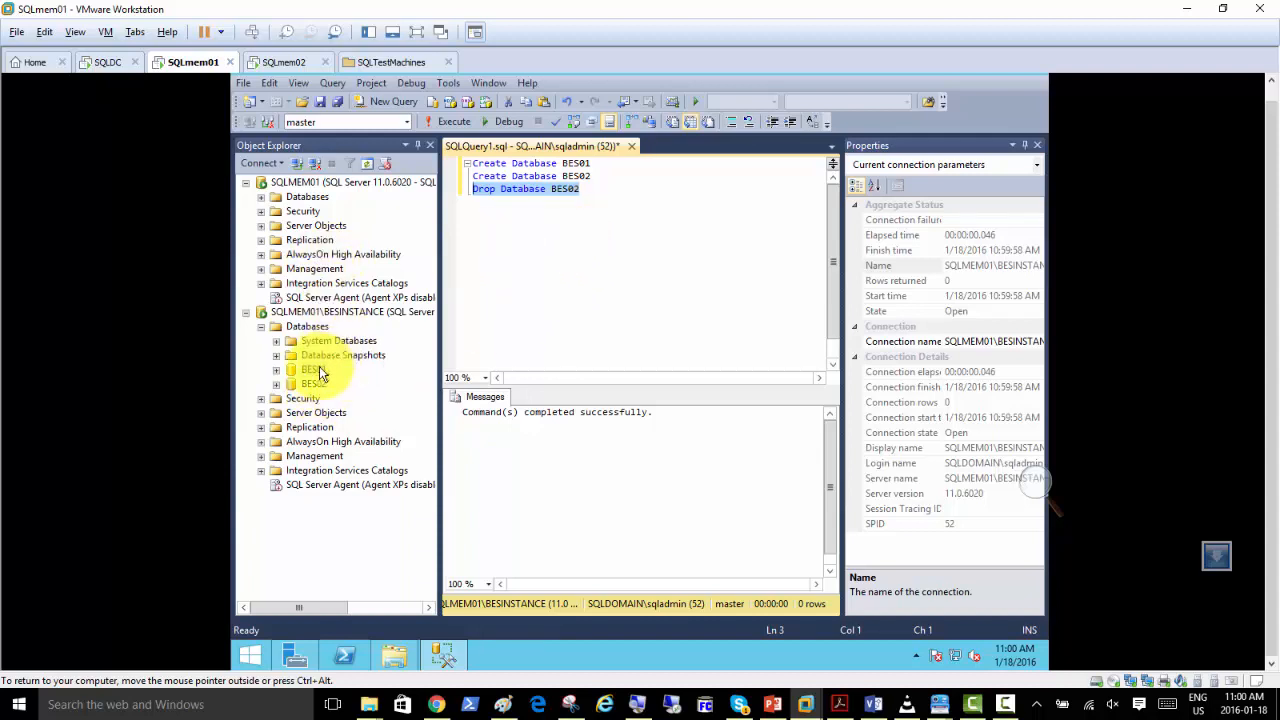
Refresh the Databases folder of SQLMEM01\BESINSTANCE after dropping BES02.
click(304, 330)
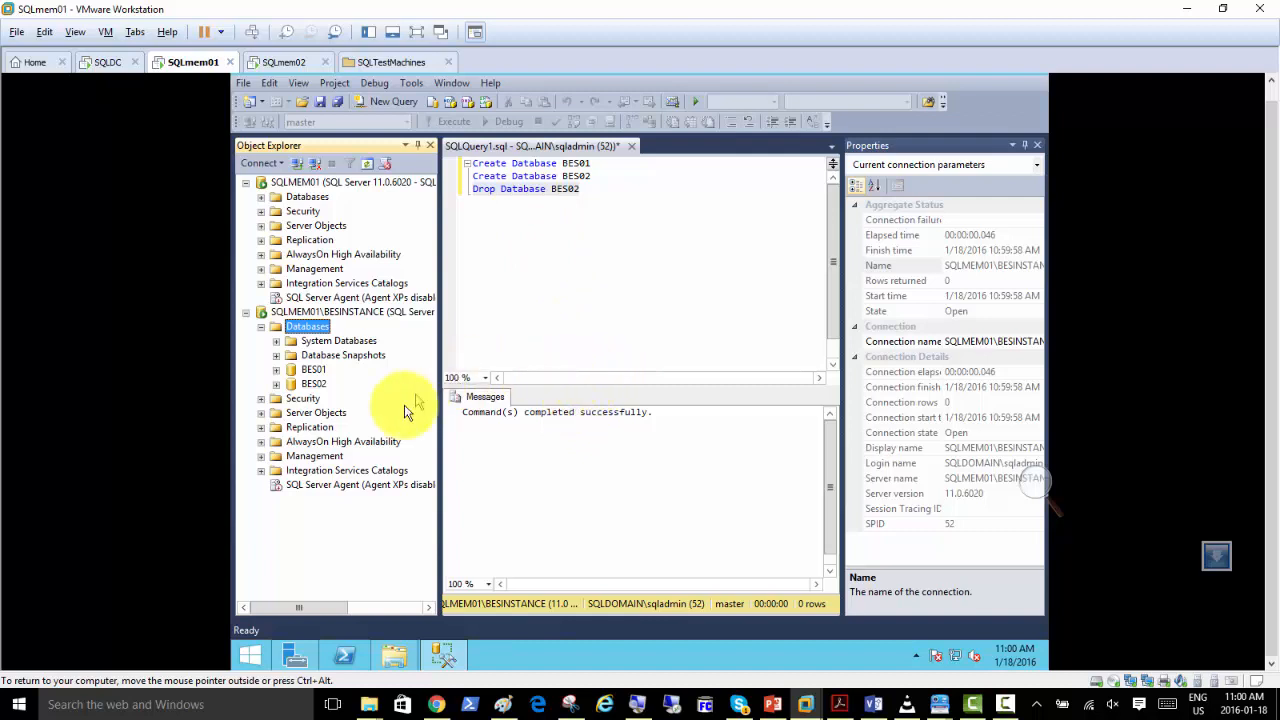
right_click(320, 330)
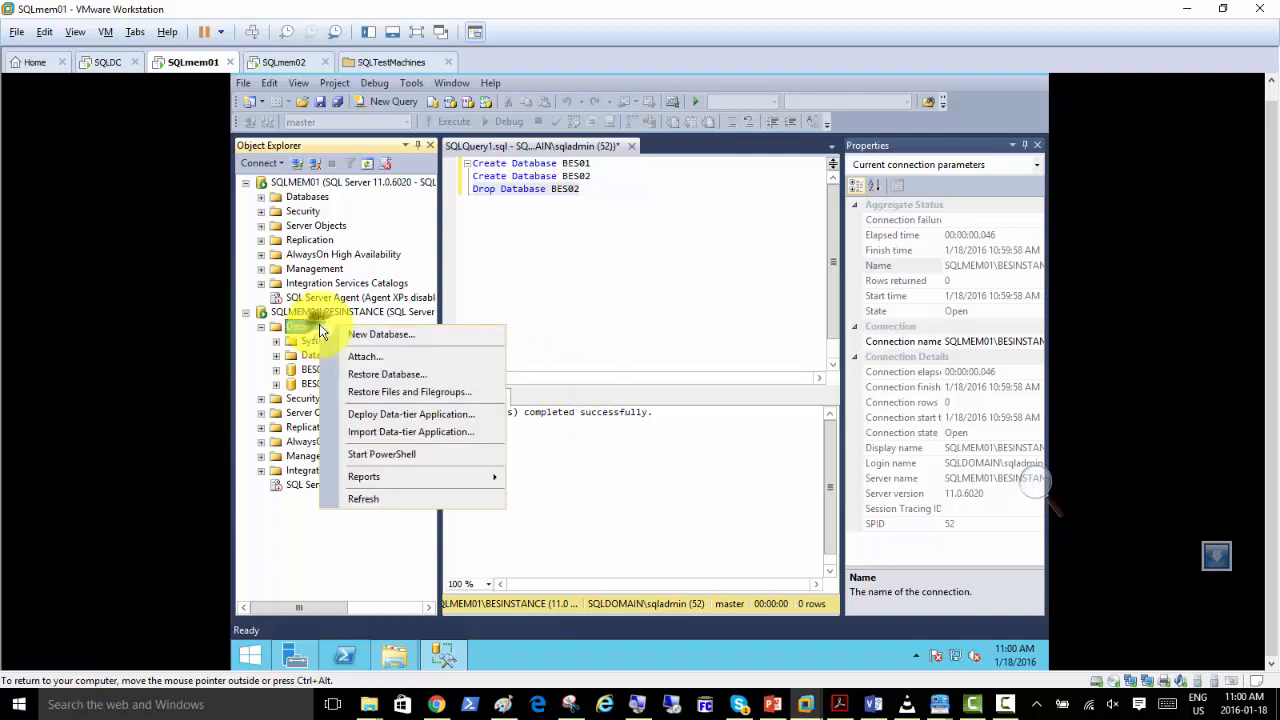
click(389, 503)
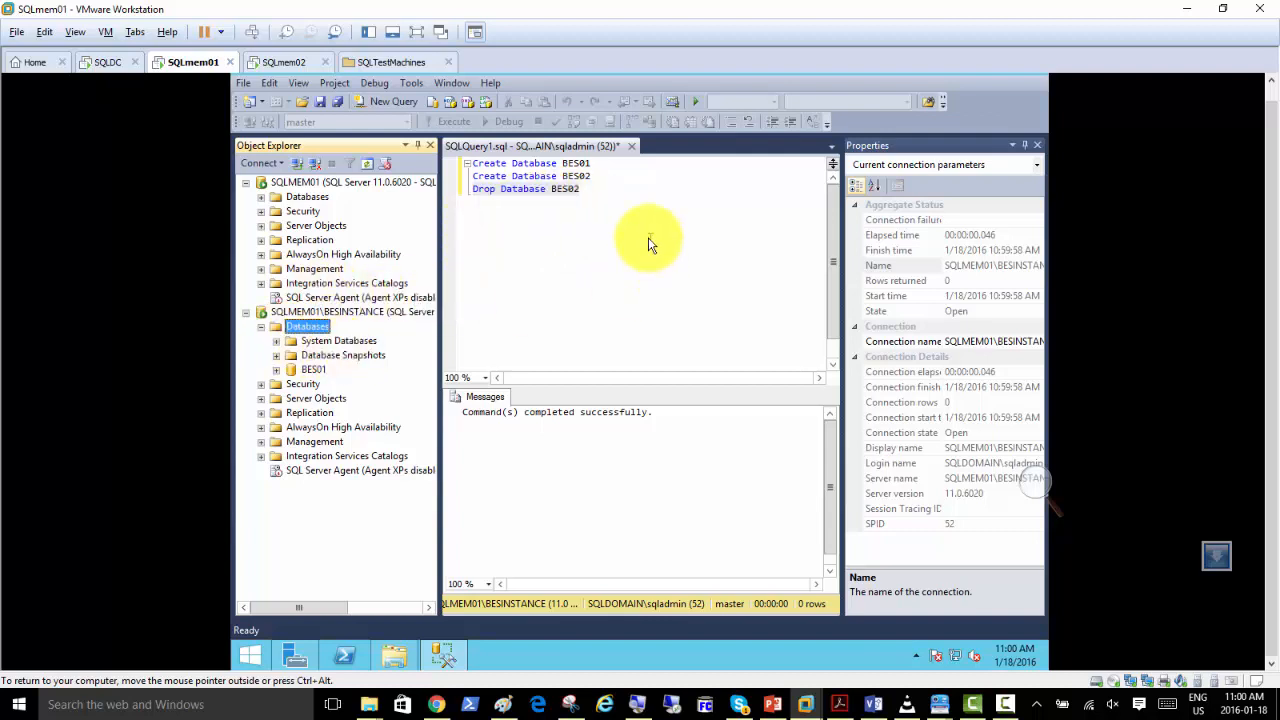
Select the Create Database BES02 and Drop Database BES02 statements in the query.
drag(583, 189, 452, 194)
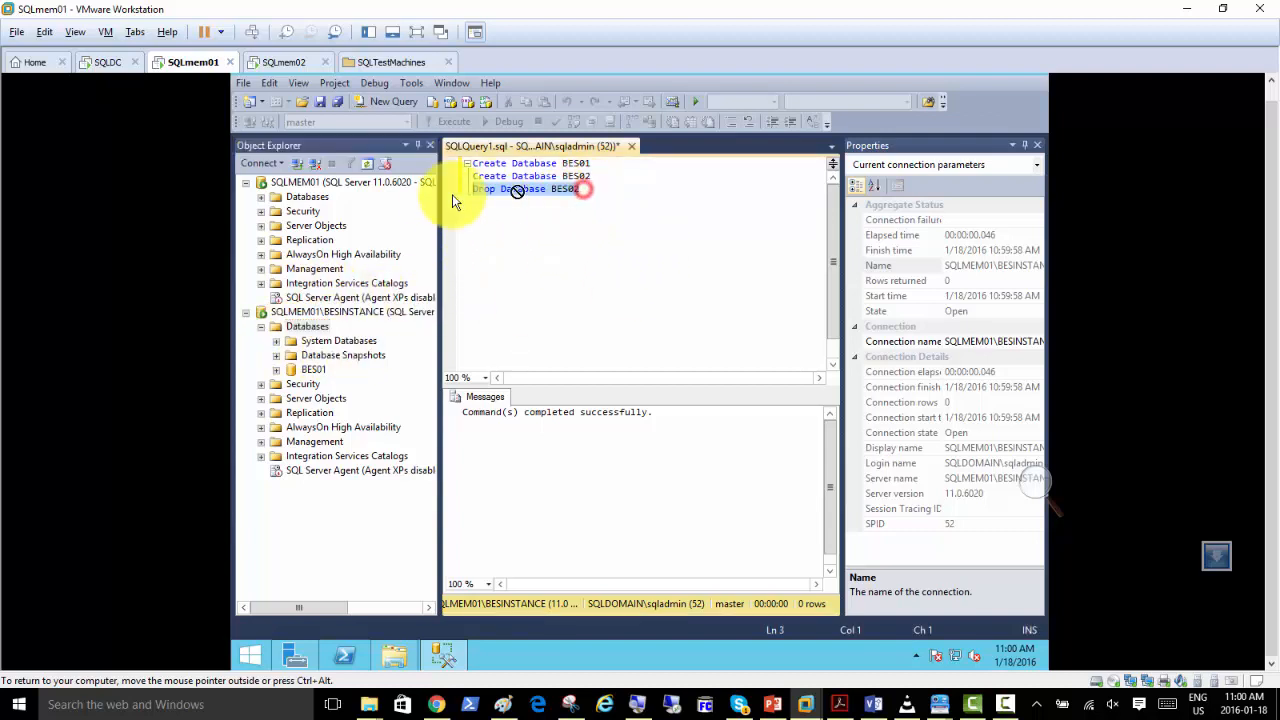
click(590, 192)
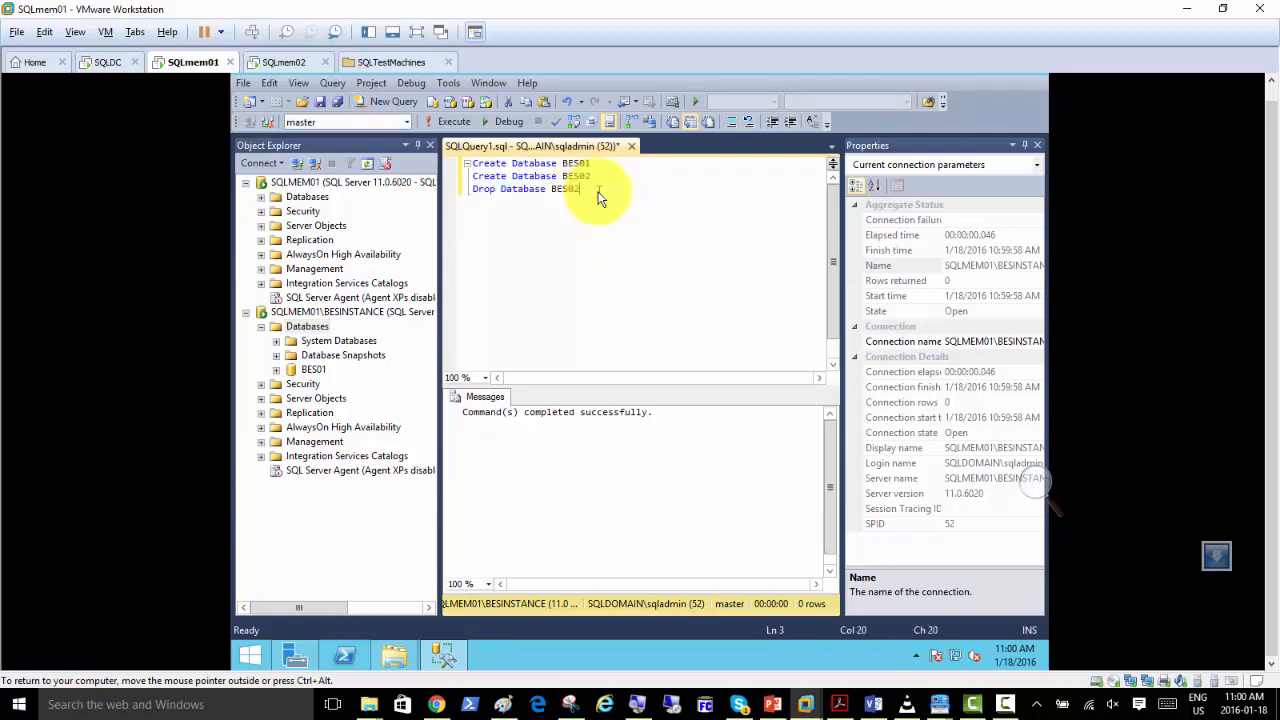
drag(598, 198, 452, 177)
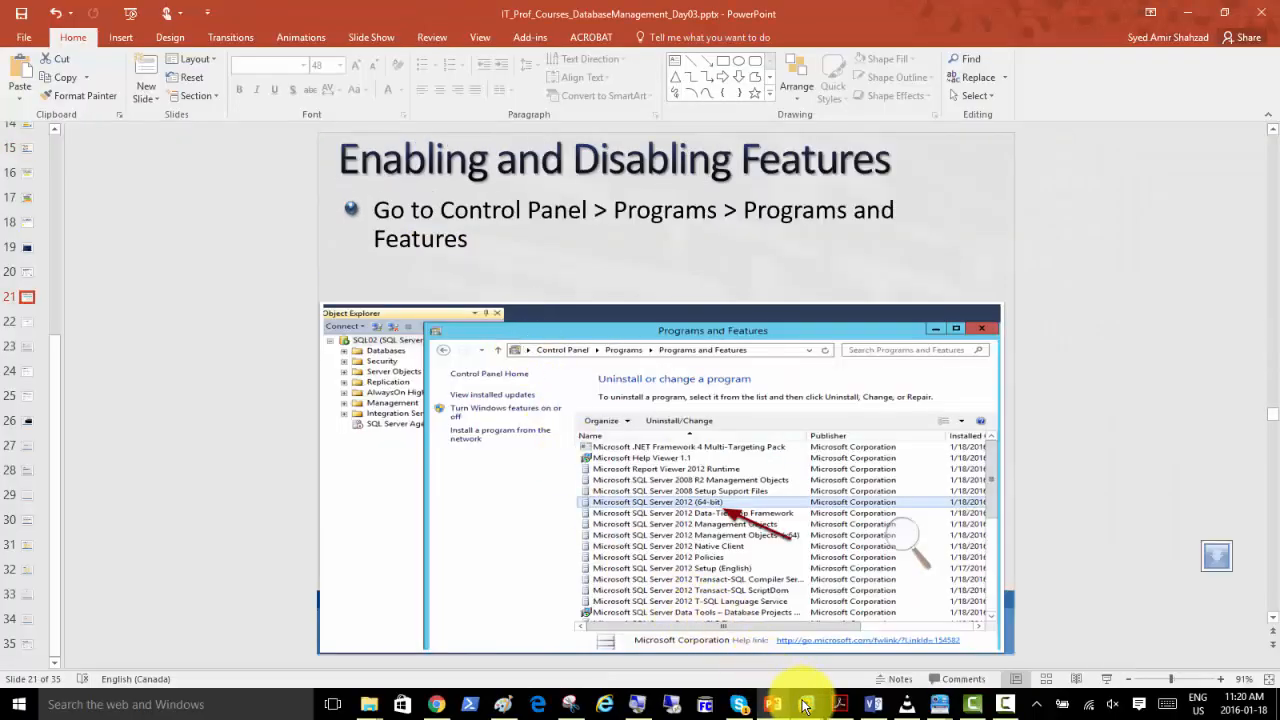
Switch from the slides to the SQLmem01 virtual machine and open Programs and Features in its Control Panel.
mouse_move(803, 704)
click(805, 610)
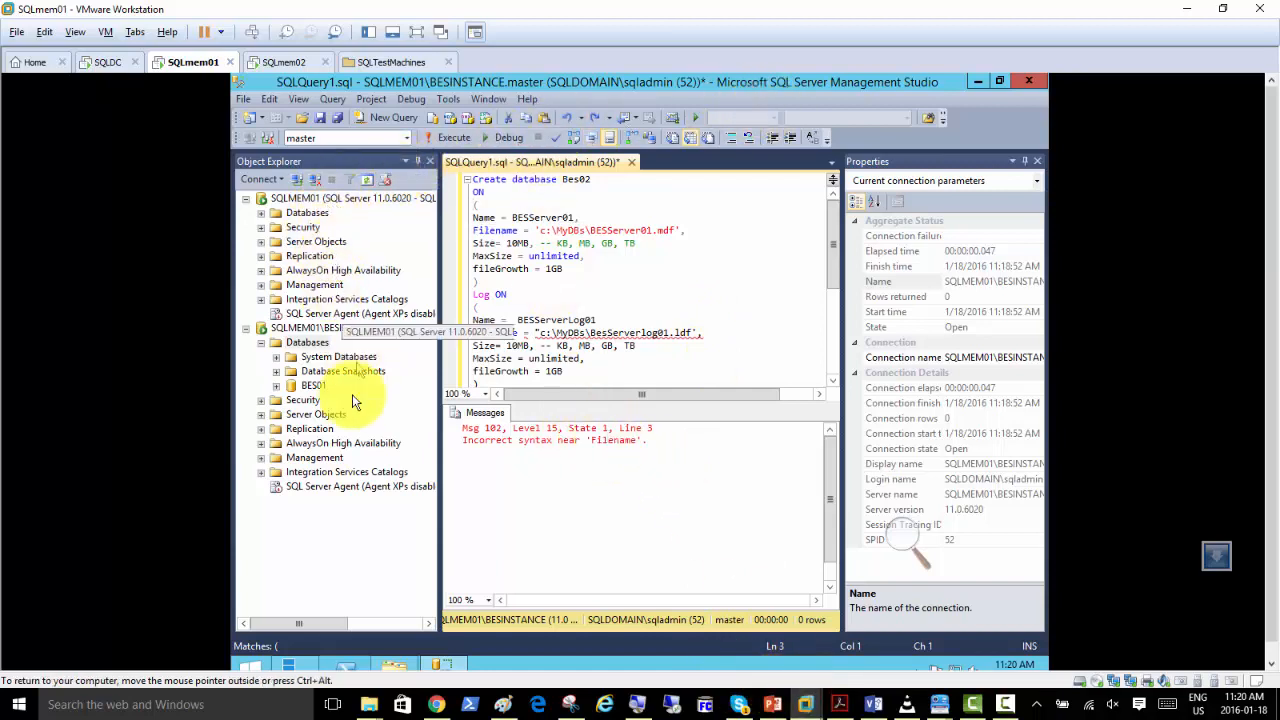
click(260, 665)
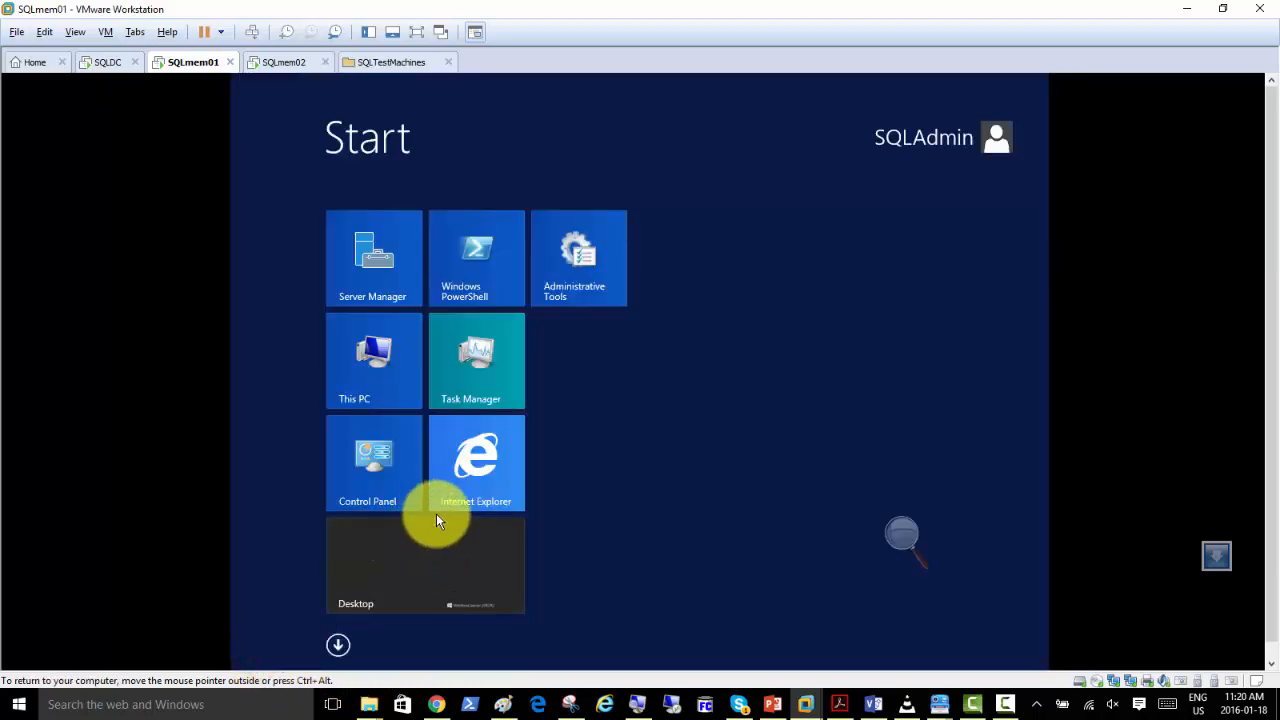
click(366, 465)
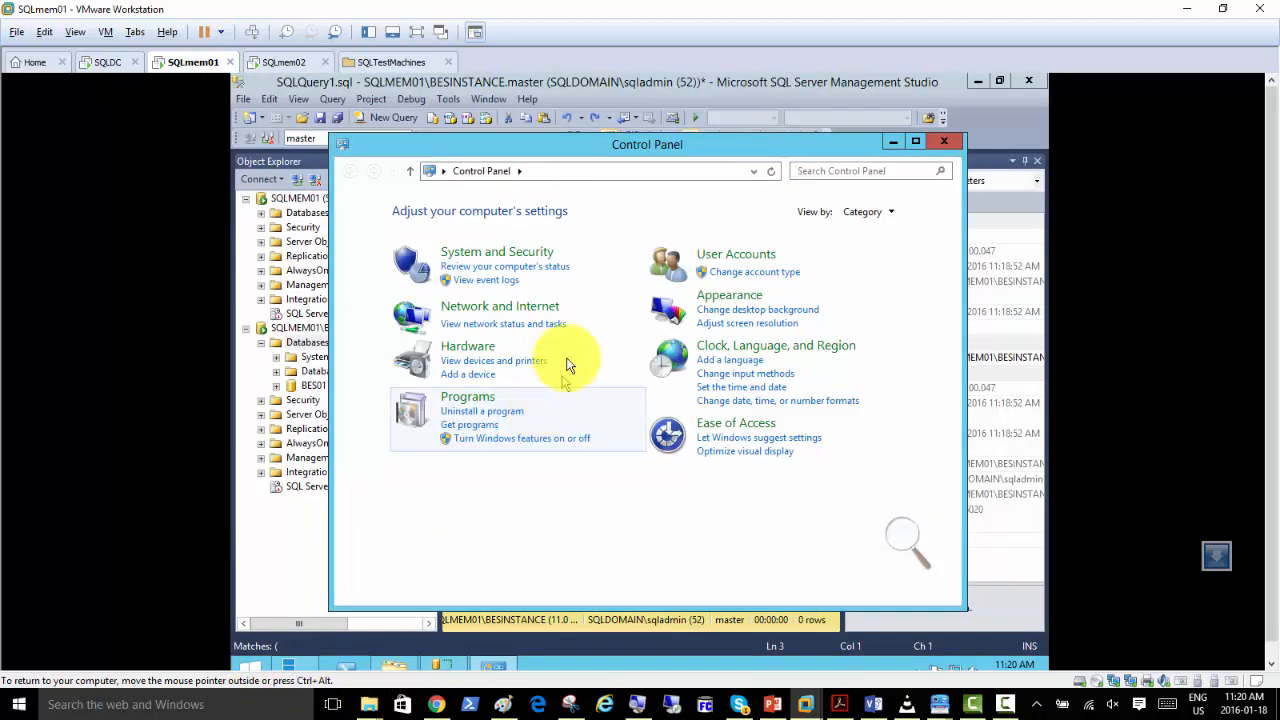
click(487, 257)
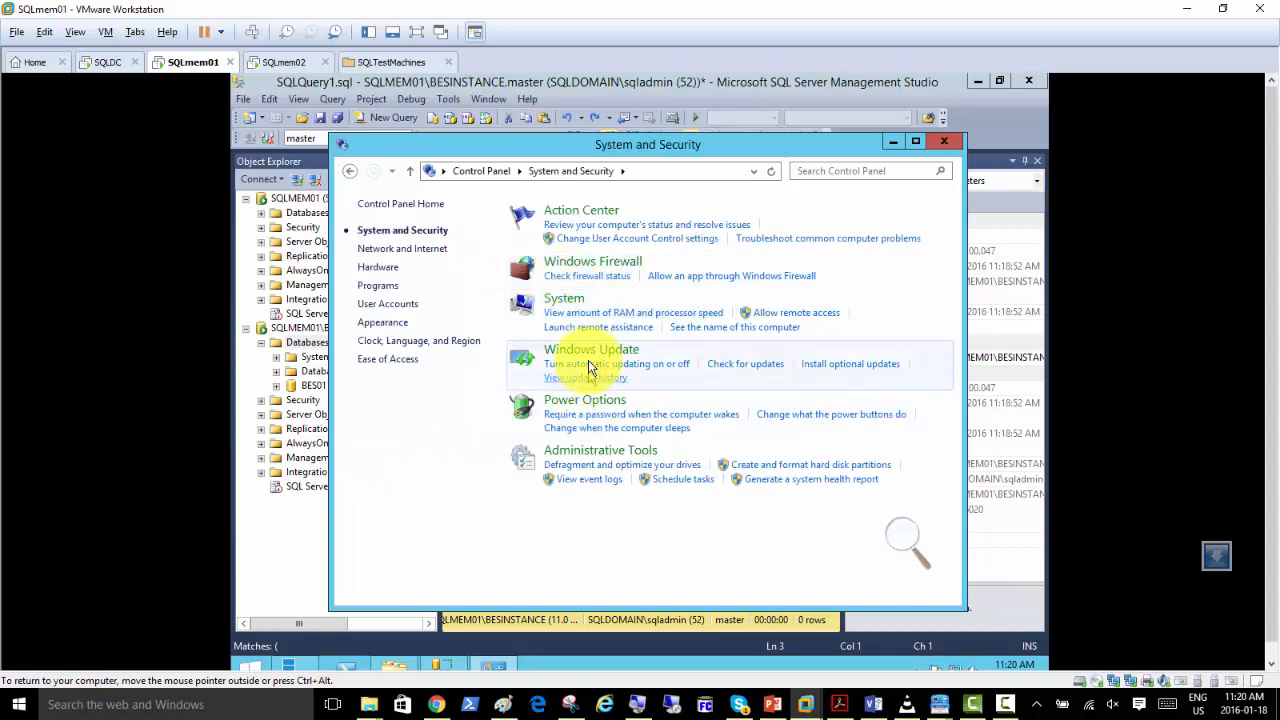
click(495, 172)
click(474, 397)
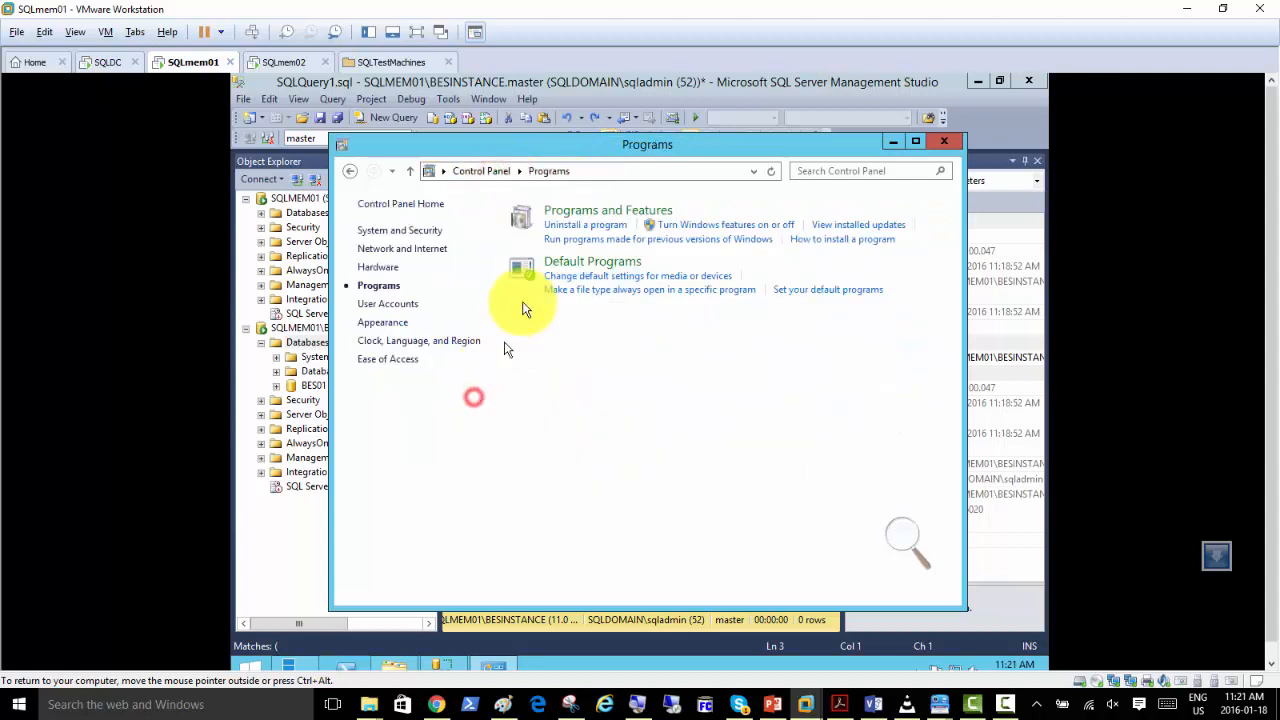
click(589, 212)
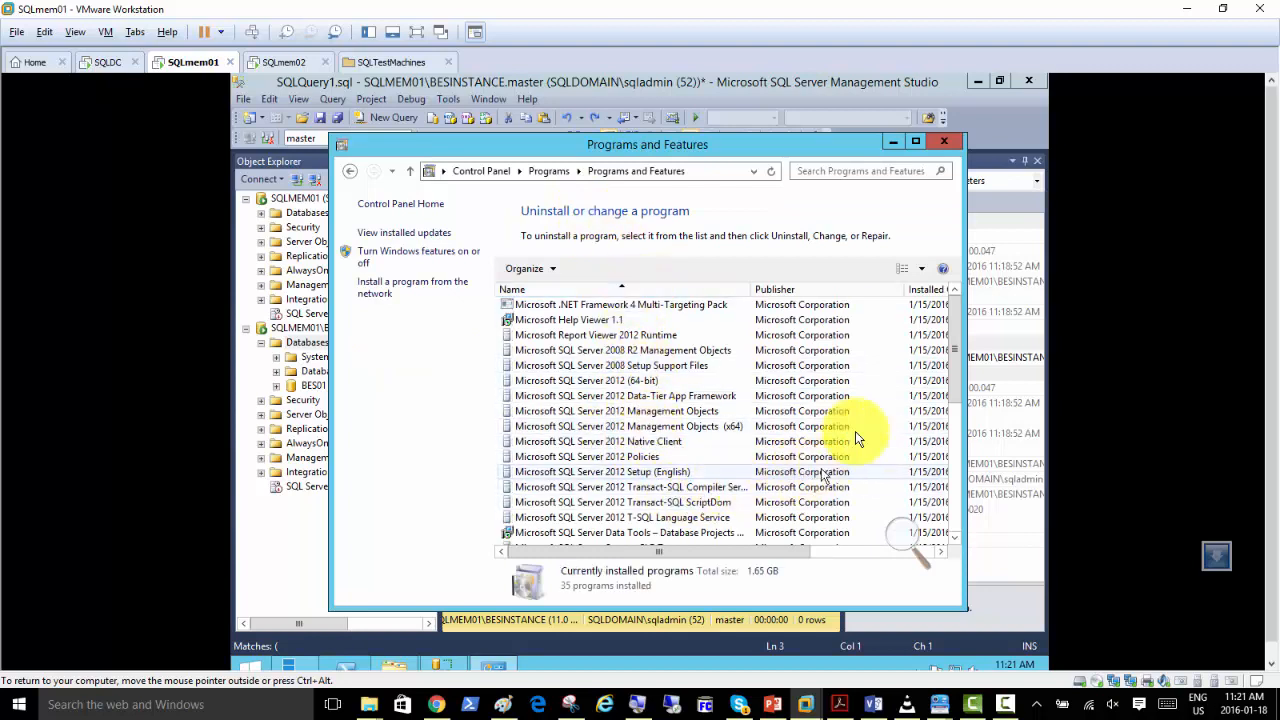
Open the change options for Microsoft SQL Server 2012 (64-bit) and choose to add features.
mouse_move(955, 326)
mouse_down()
mouse_move(959, 421)
mouse_move(963, 312)
mouse_up()
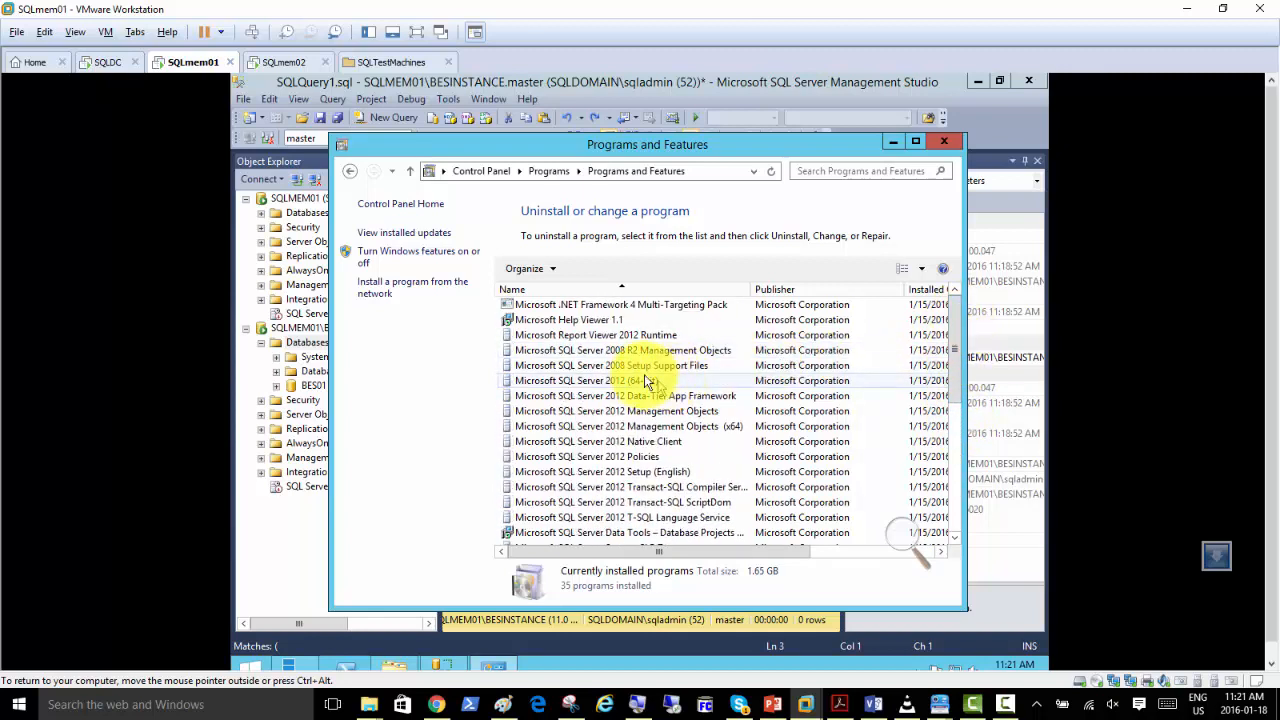
click(592, 380)
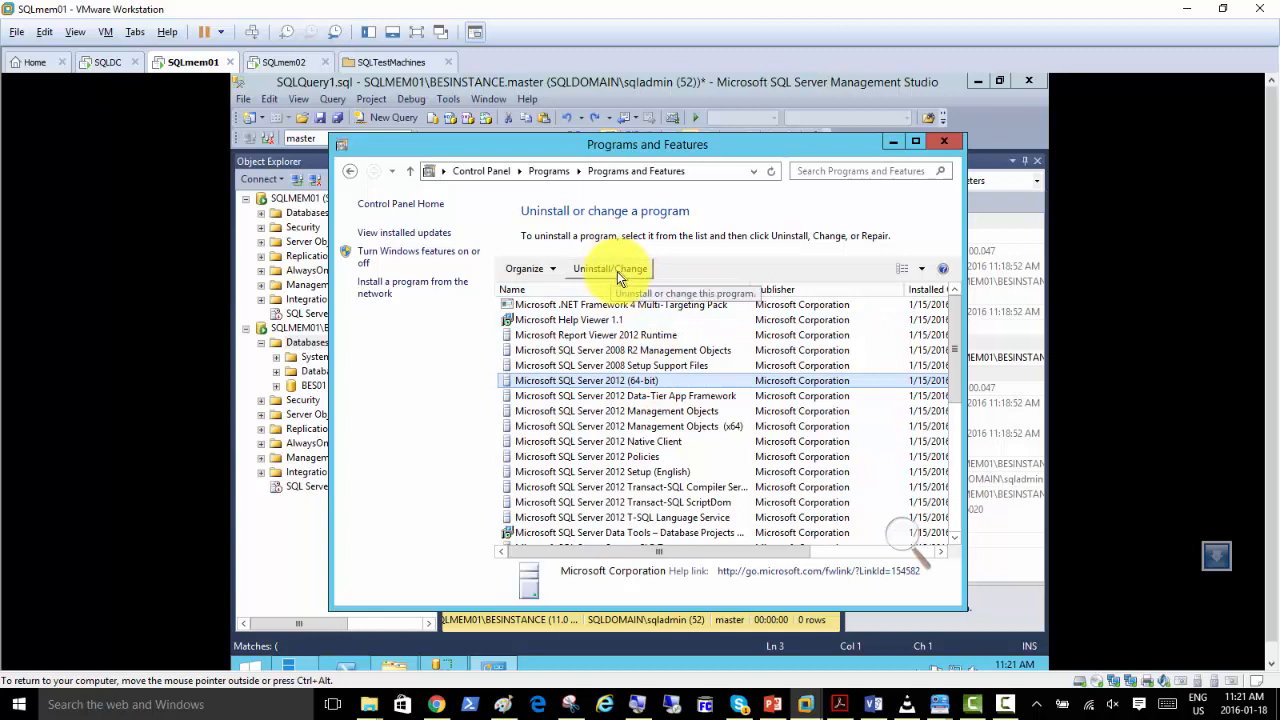
double_click(629, 380)
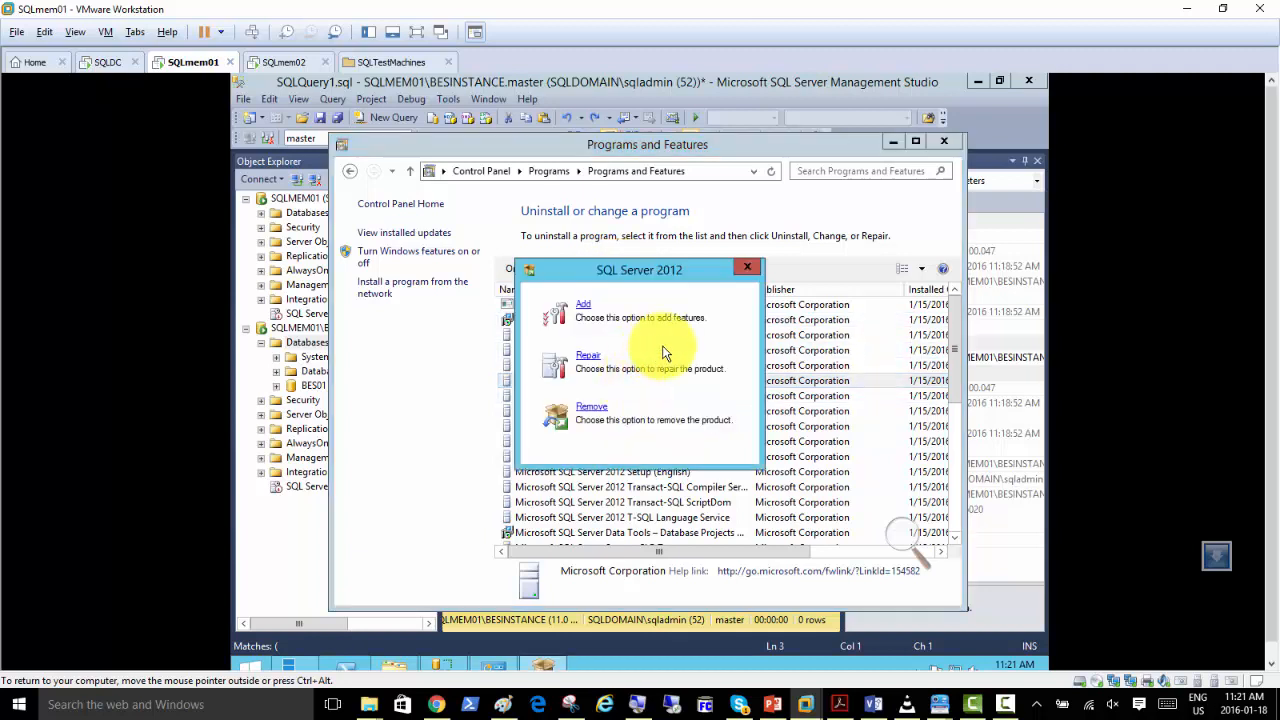
click(585, 308)
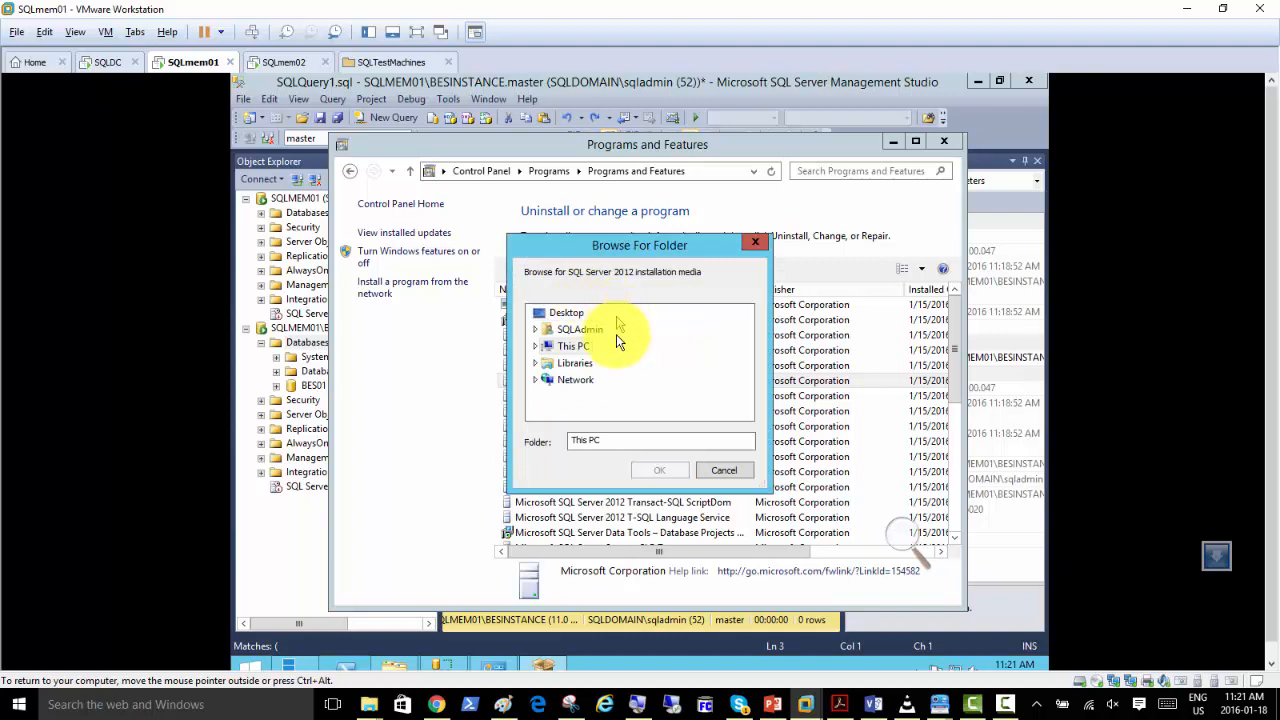
Choose DVD Drive (D:) SQL2012_x64_ENU under This PC as the SQL Server 2012 installation media.
click(536, 347)
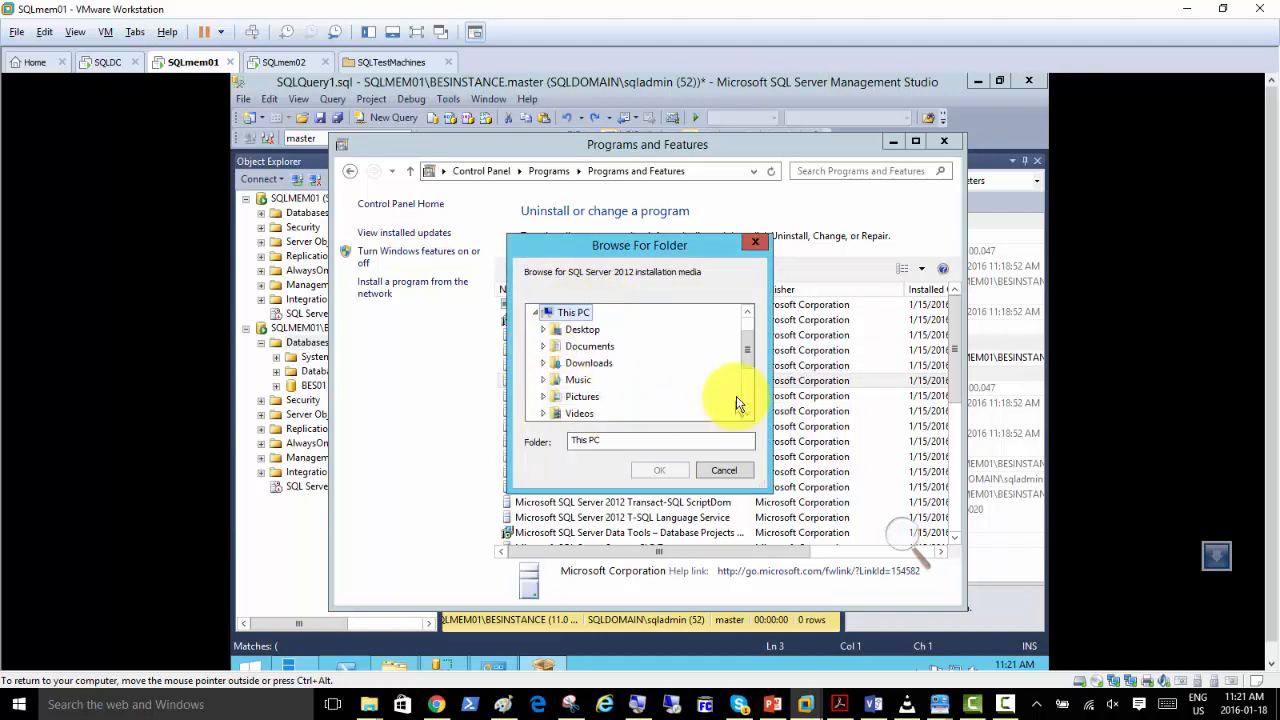
scroll(750, 403, down, 2)
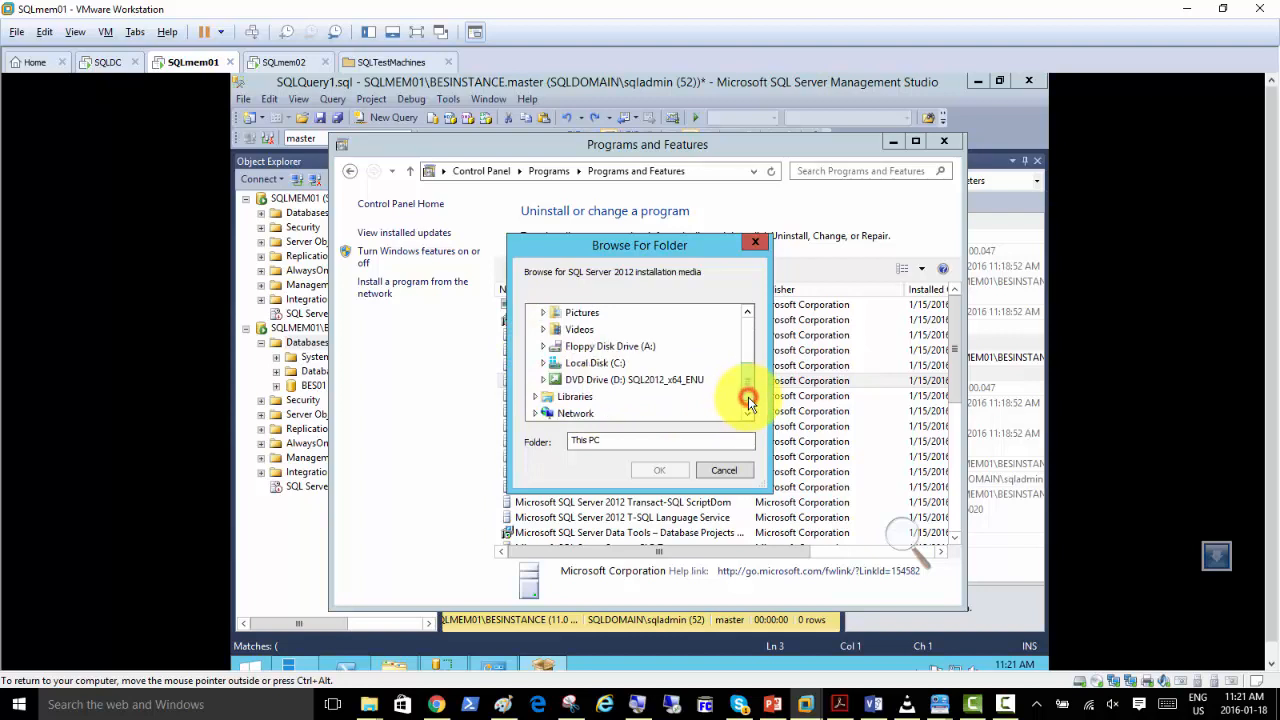
click(656, 381)
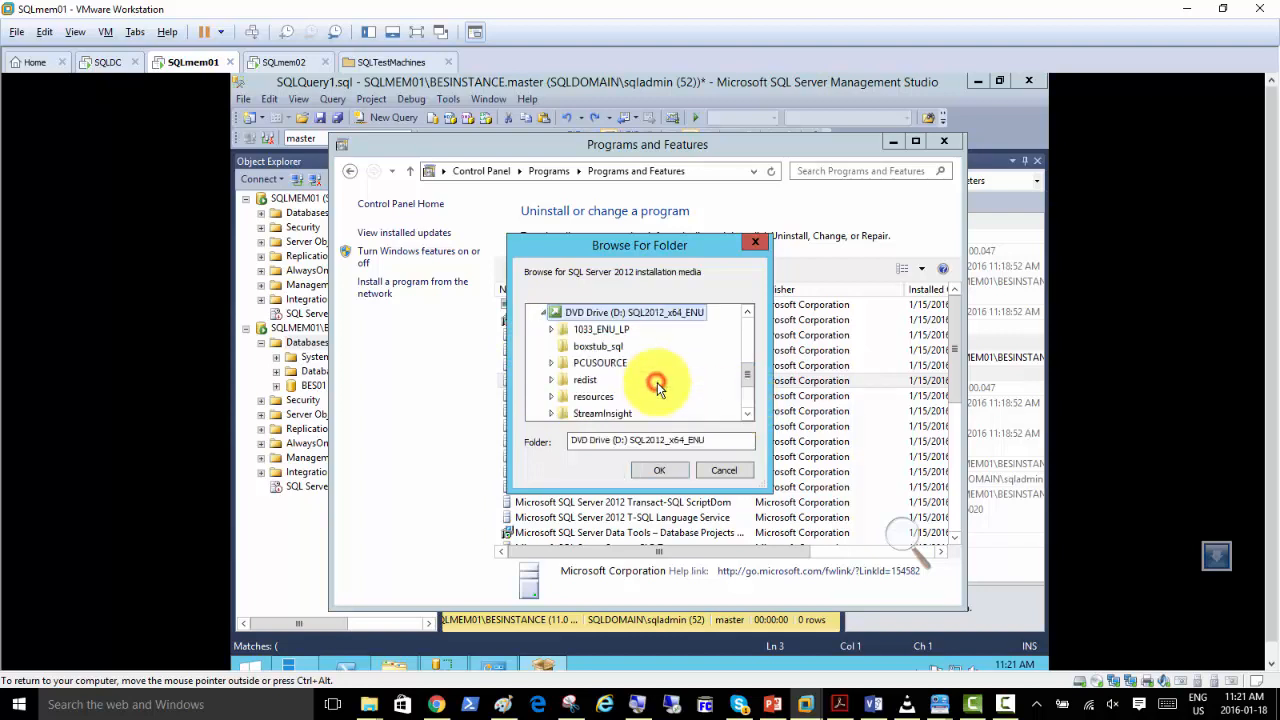
click(657, 468)
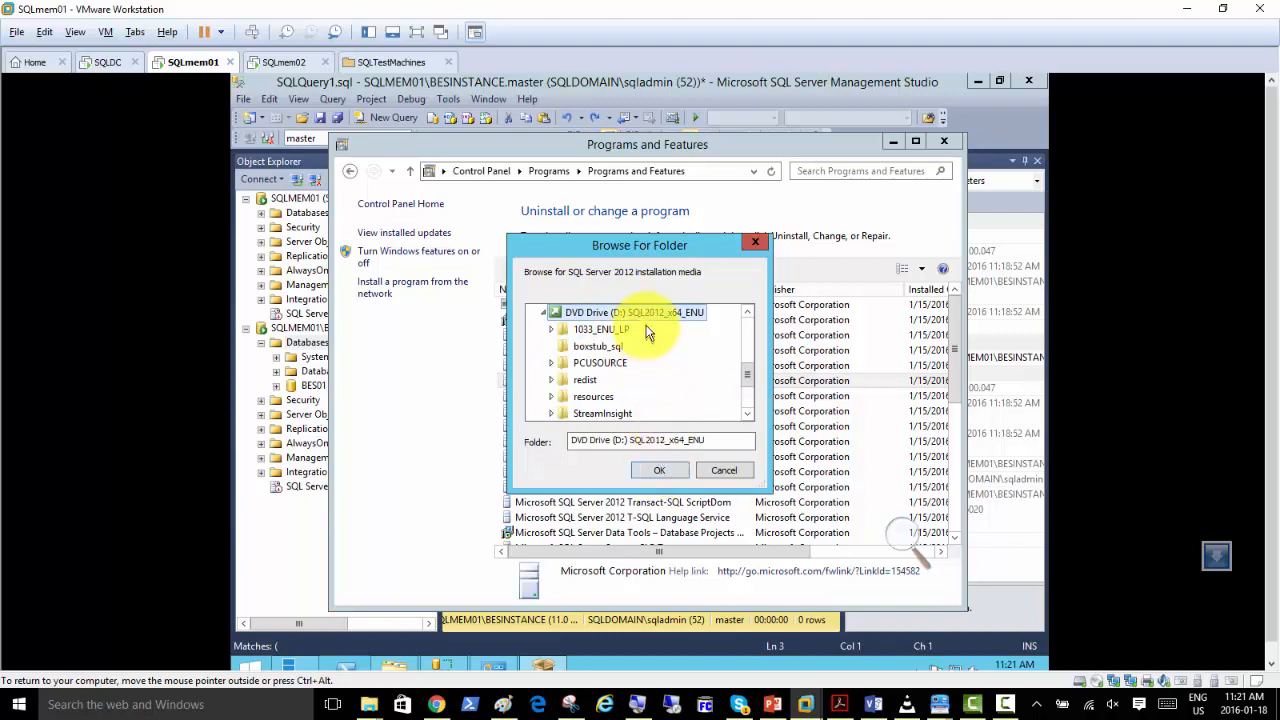
click(660, 468)
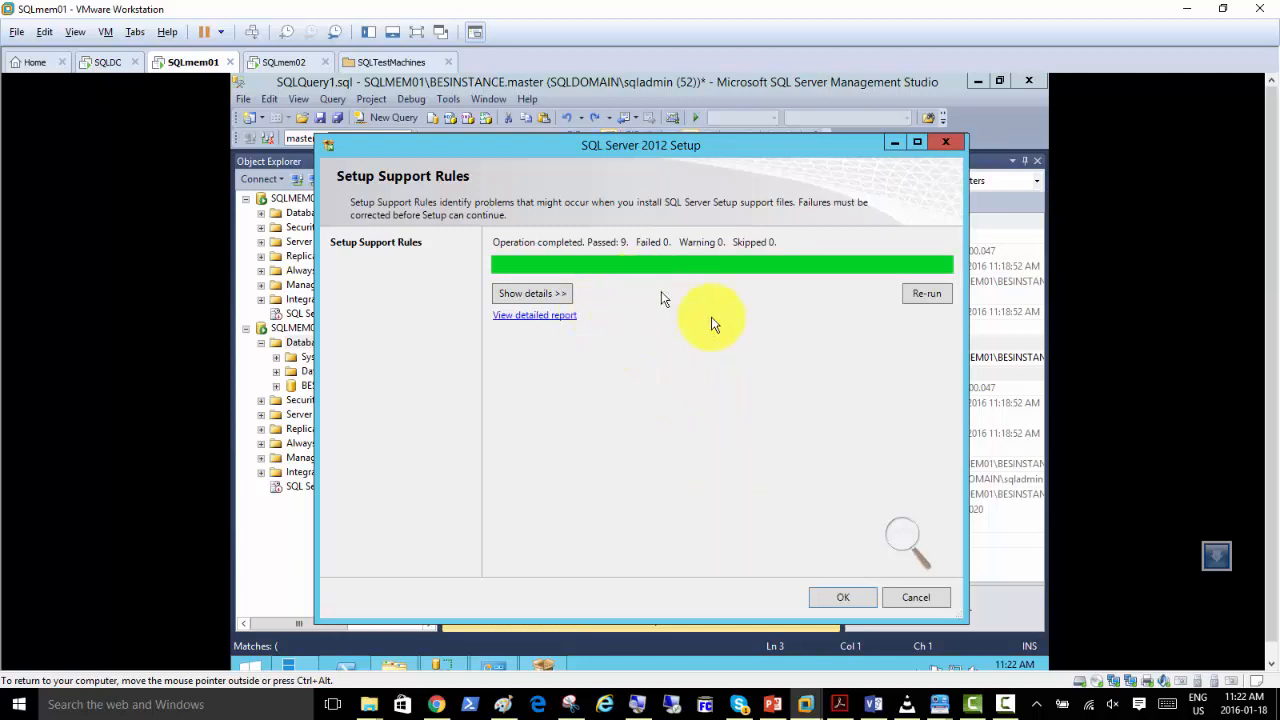
Accept the initial setup support rules, continue past Product Updates, and advance the setup wizard to Installation Type.
click(839, 597)
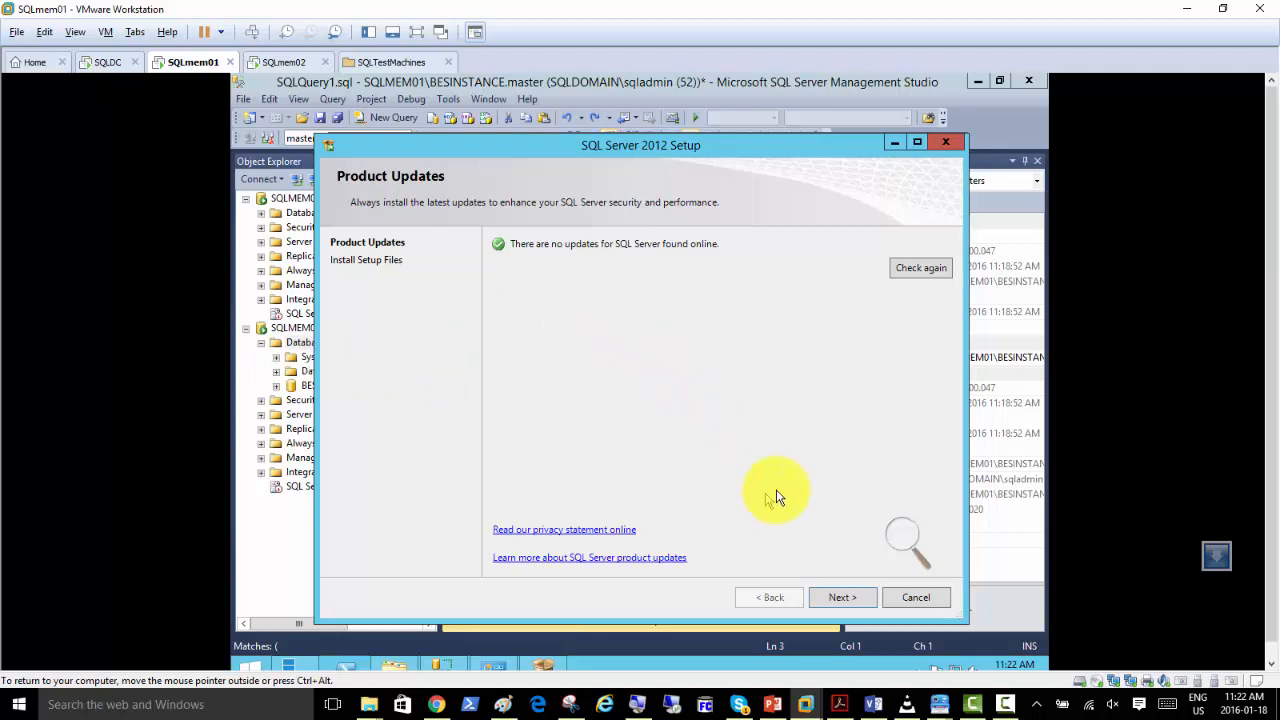
click(842, 597)
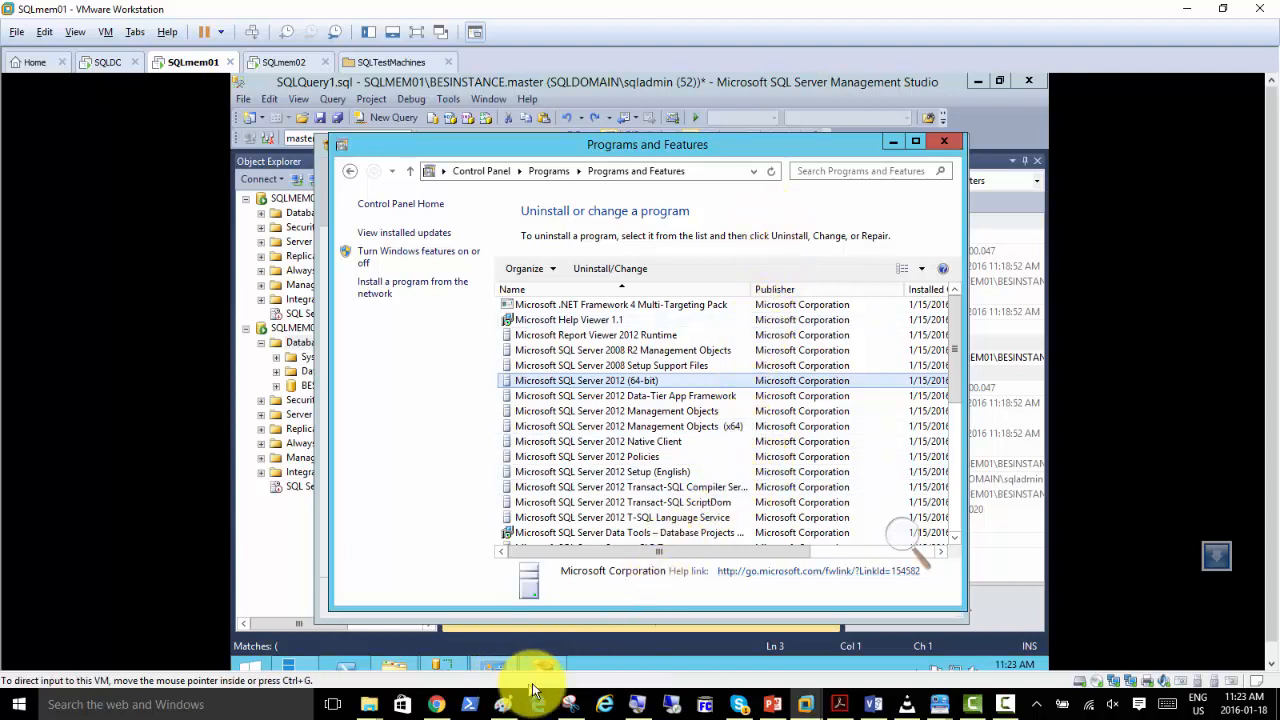
mouse_move(545, 672)
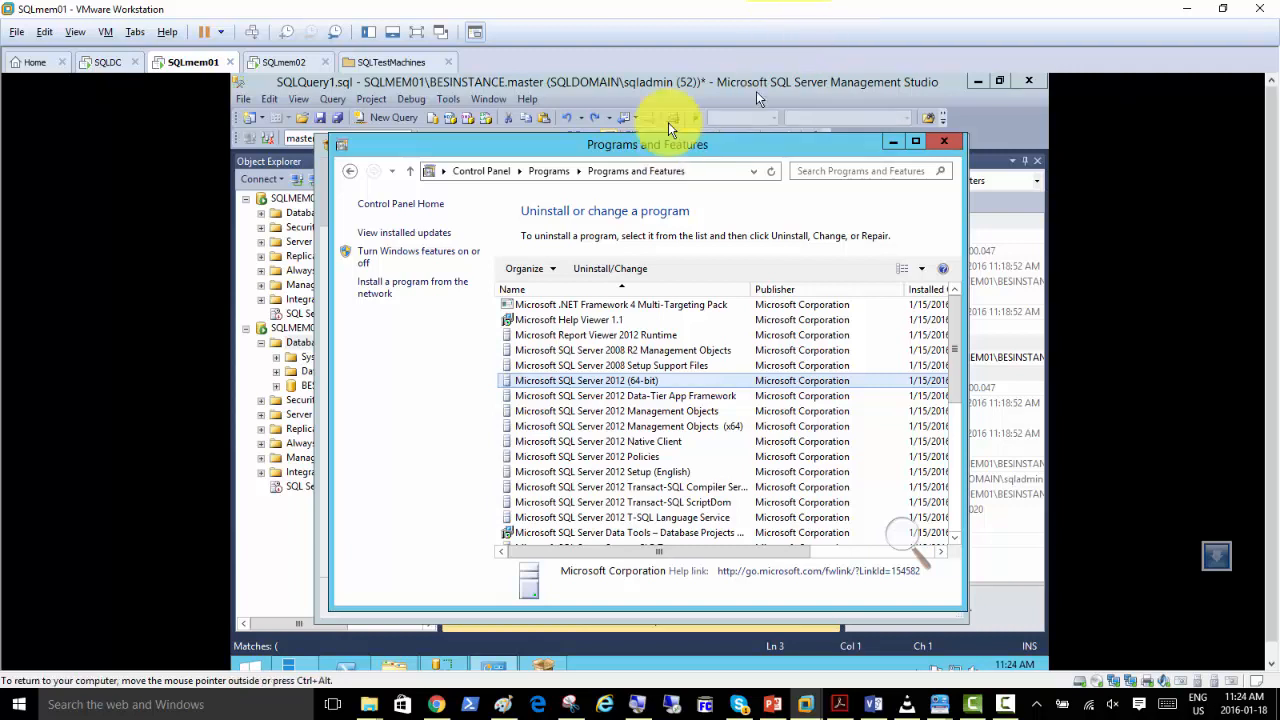
click(548, 662)
click(769, 600)
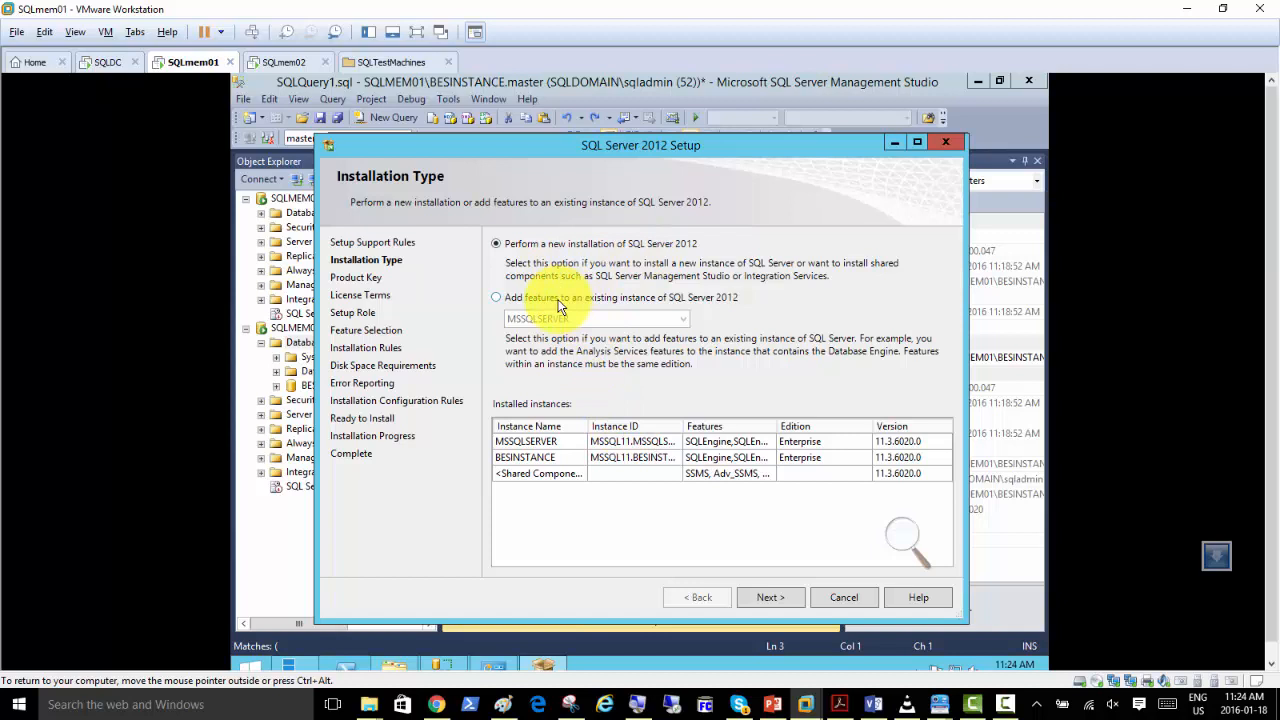
Choose to add features to the existing SQL Server 2012 instance MSSQLSERVER and continue to Feature Selection.
click(558, 300)
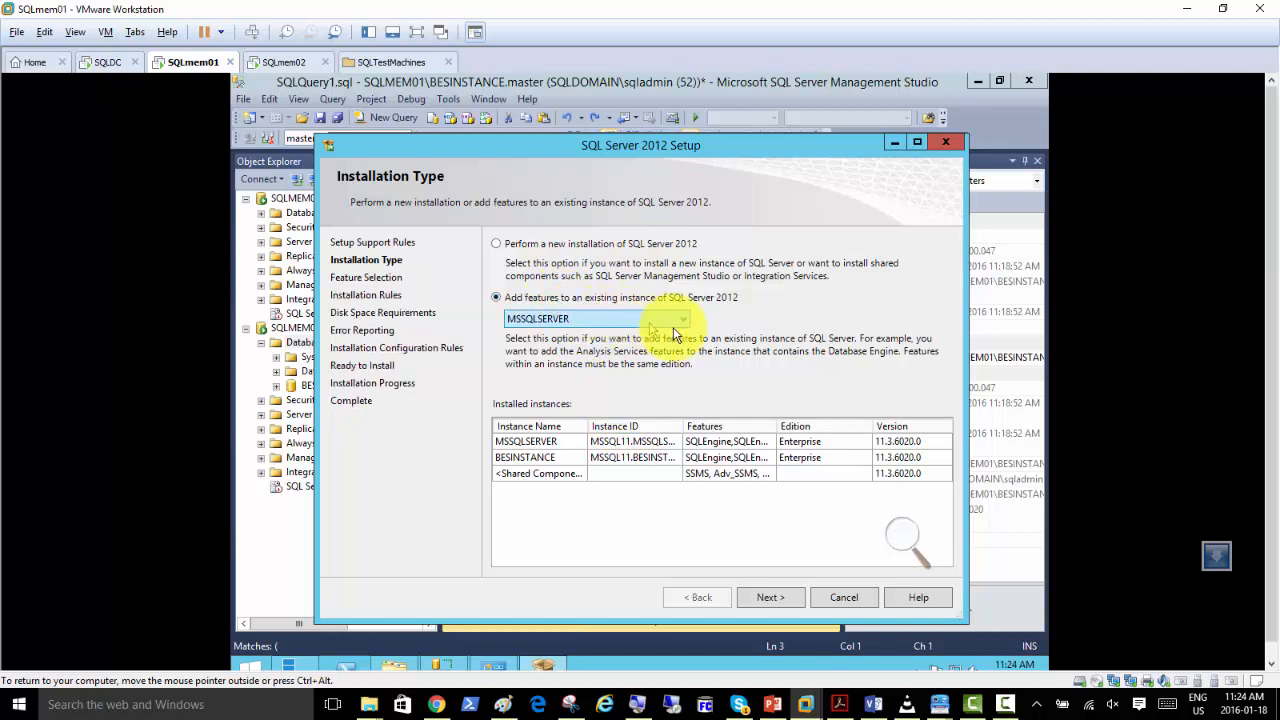
click(683, 321)
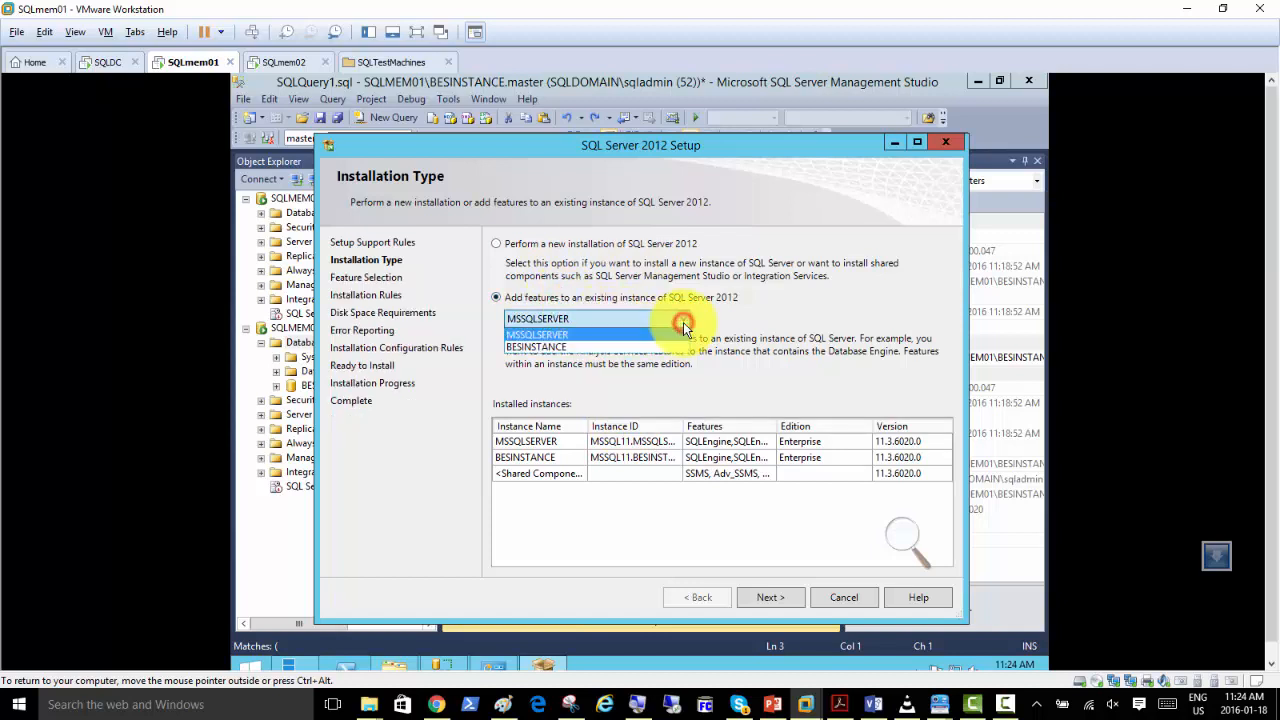
click(584, 333)
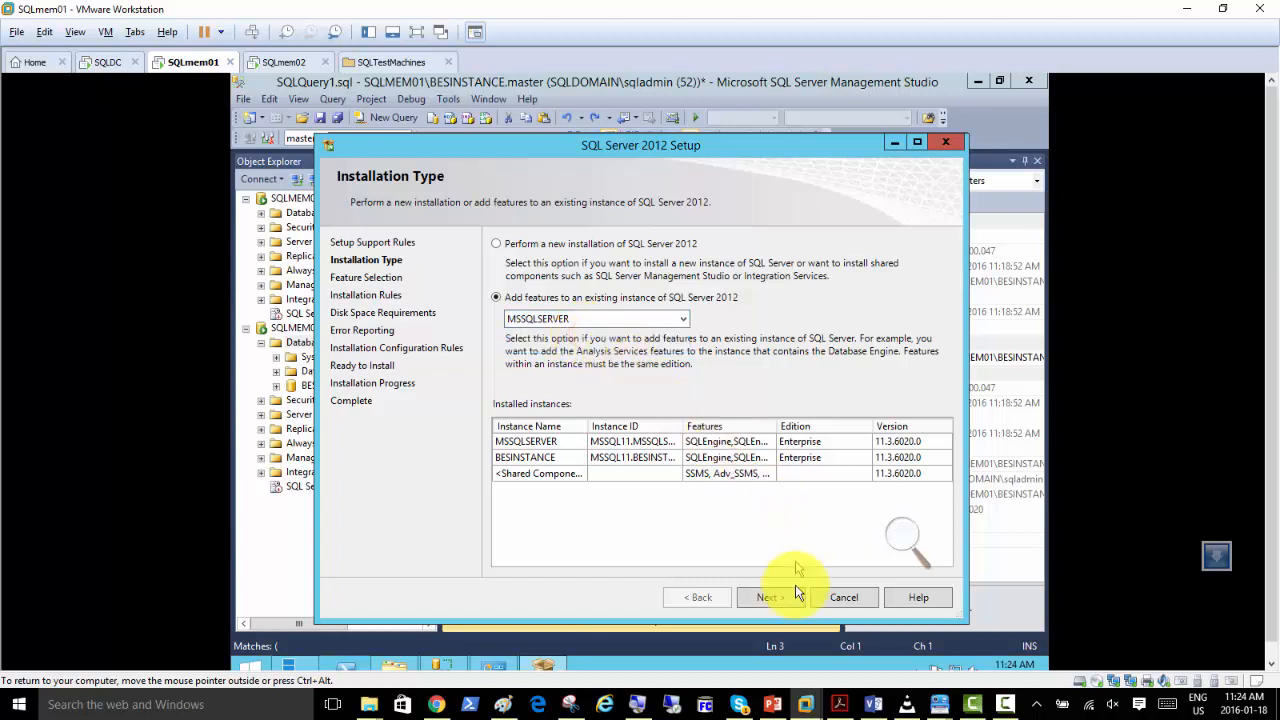
click(771, 598)
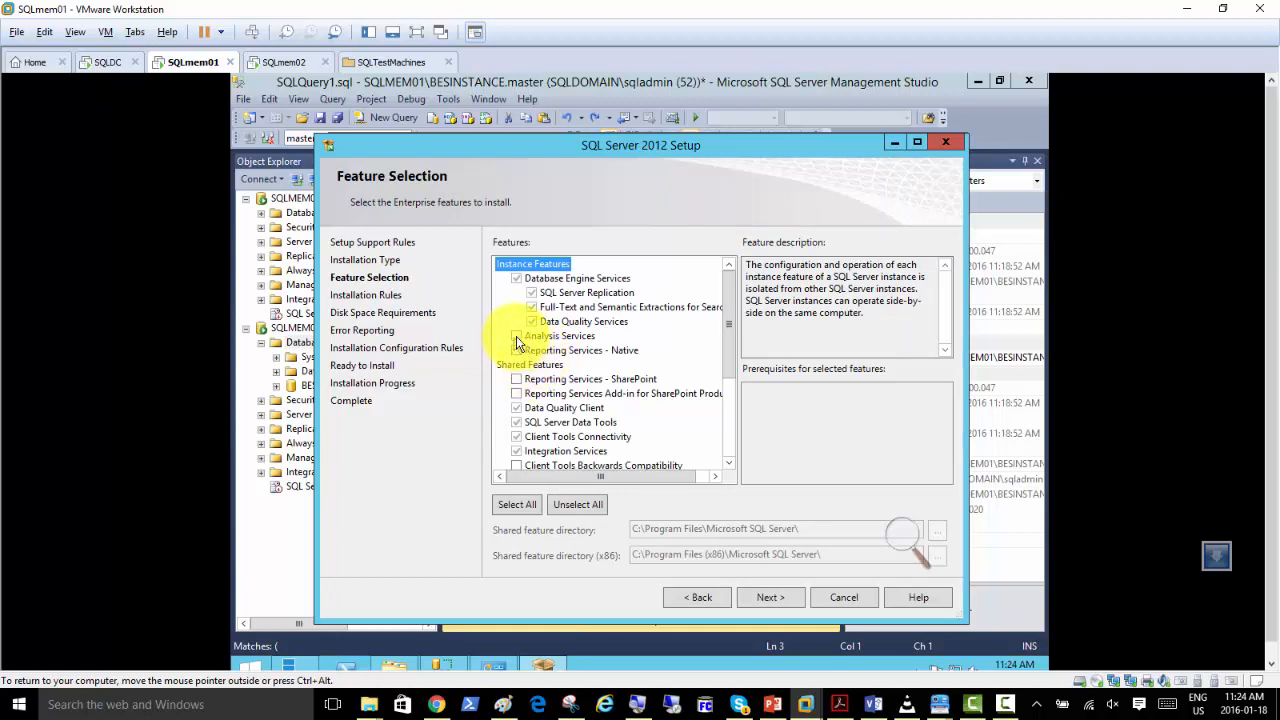
Add the Analysis Services feature and accept the installation rules, disk space requirements and default service accounts.
click(516, 337)
click(767, 598)
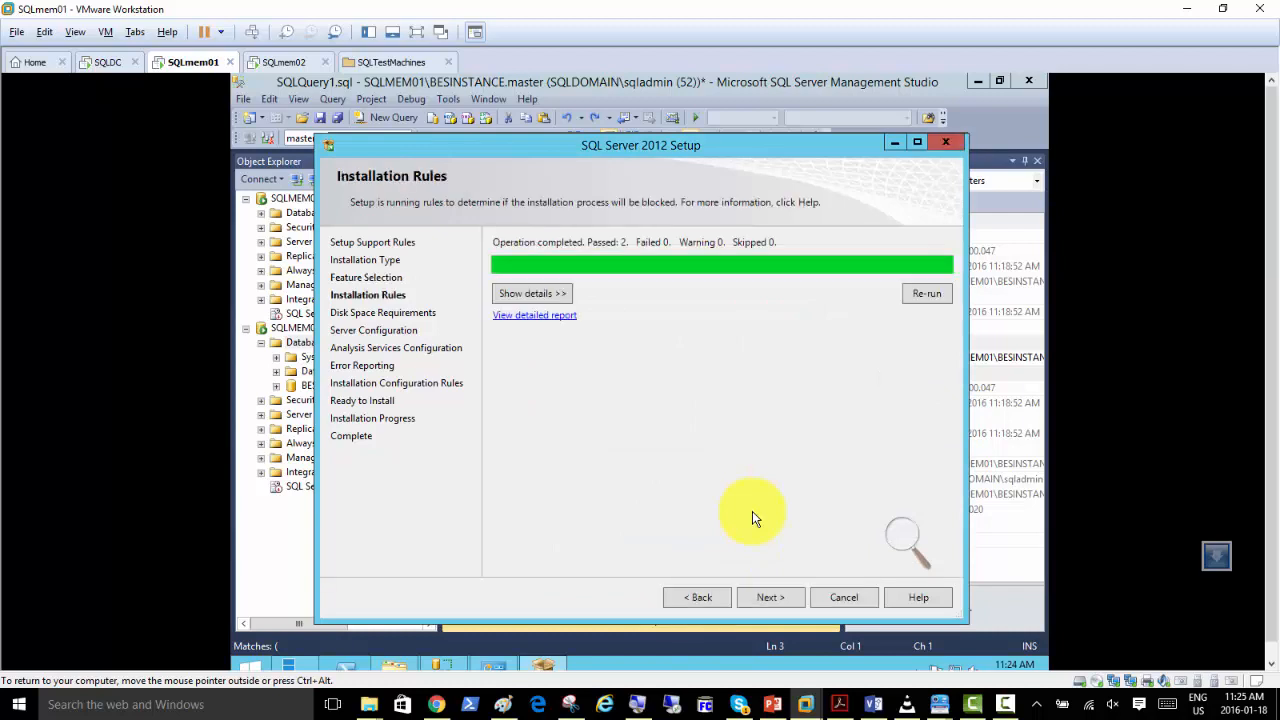
click(771, 600)
click(771, 600)
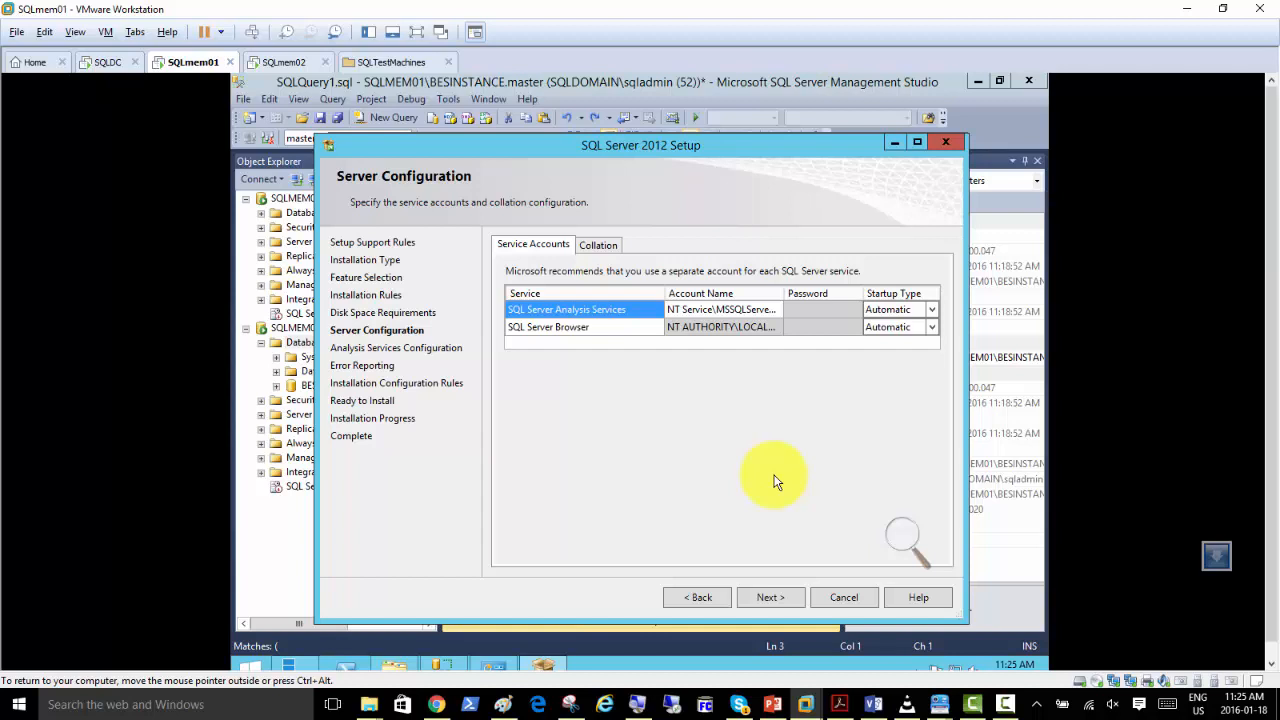
click(771, 600)
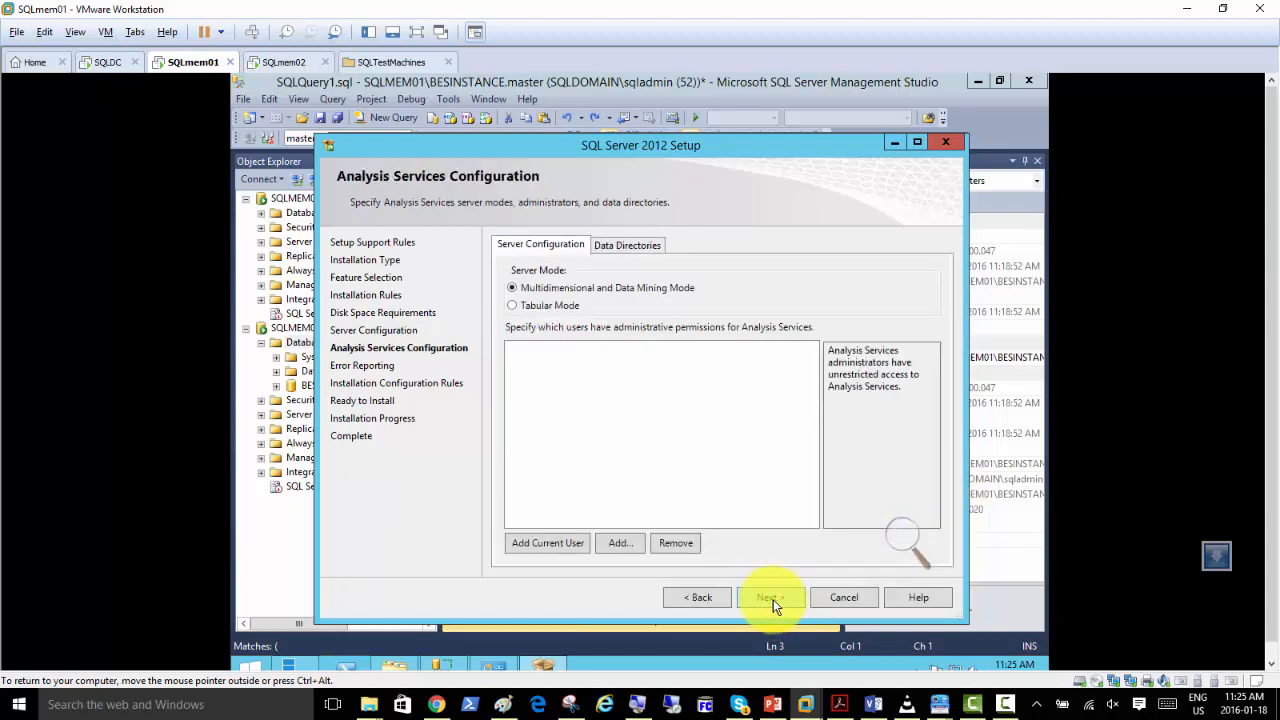
Add the current user as an Analysis Services administrator and continue past Error Reporting without sending error reports.
click(535, 545)
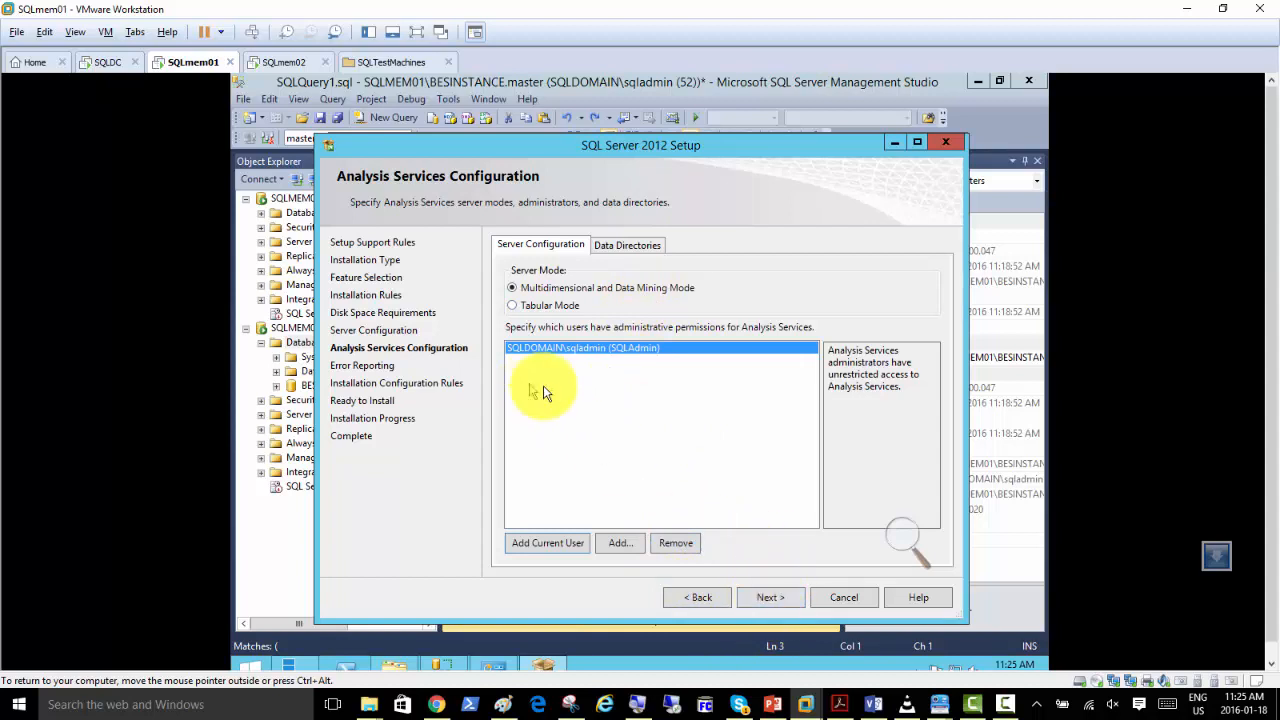
click(760, 598)
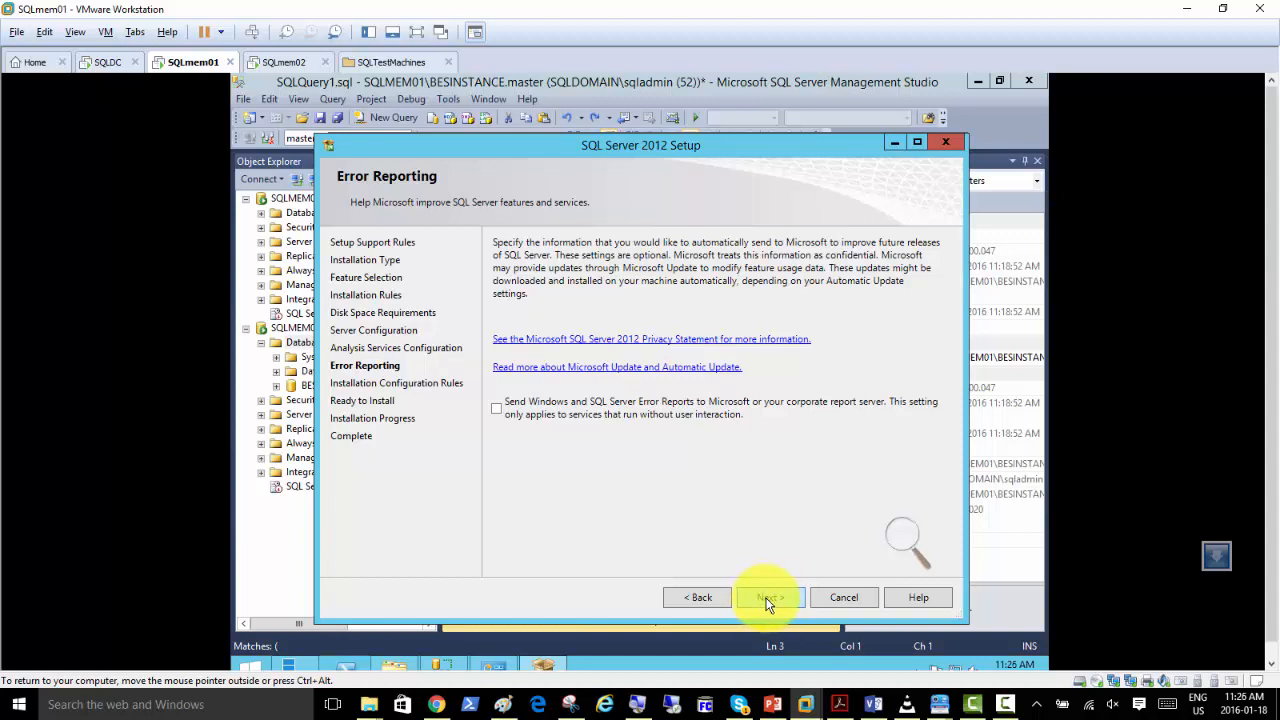
click(768, 598)
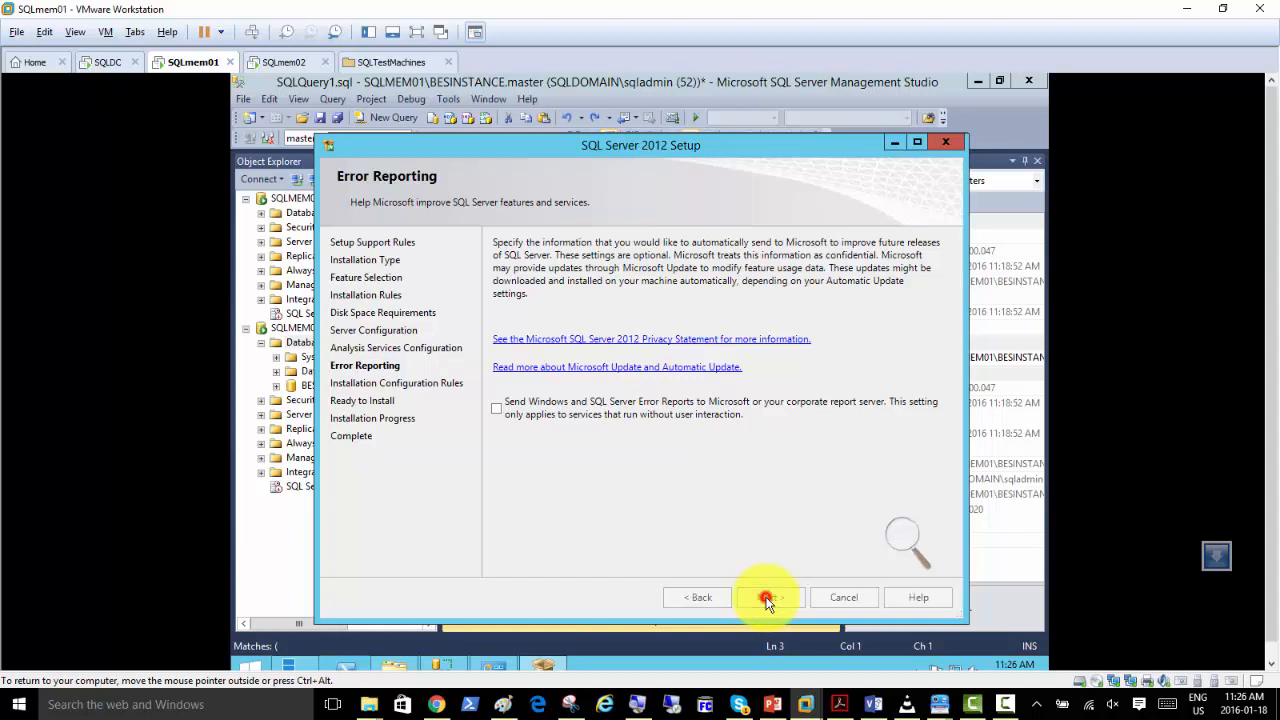
Install Analysis Services on the MSSQLSERVER instance and close the completed setup wizard.
click(766, 597)
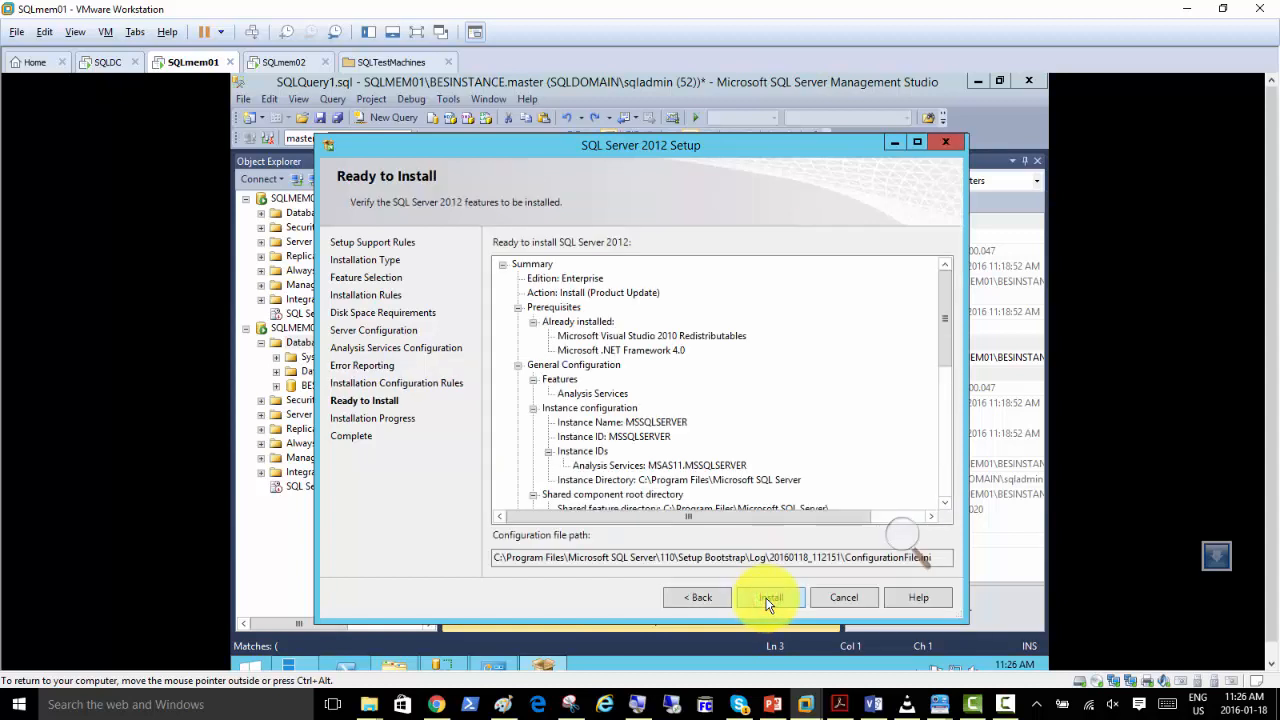
click(769, 598)
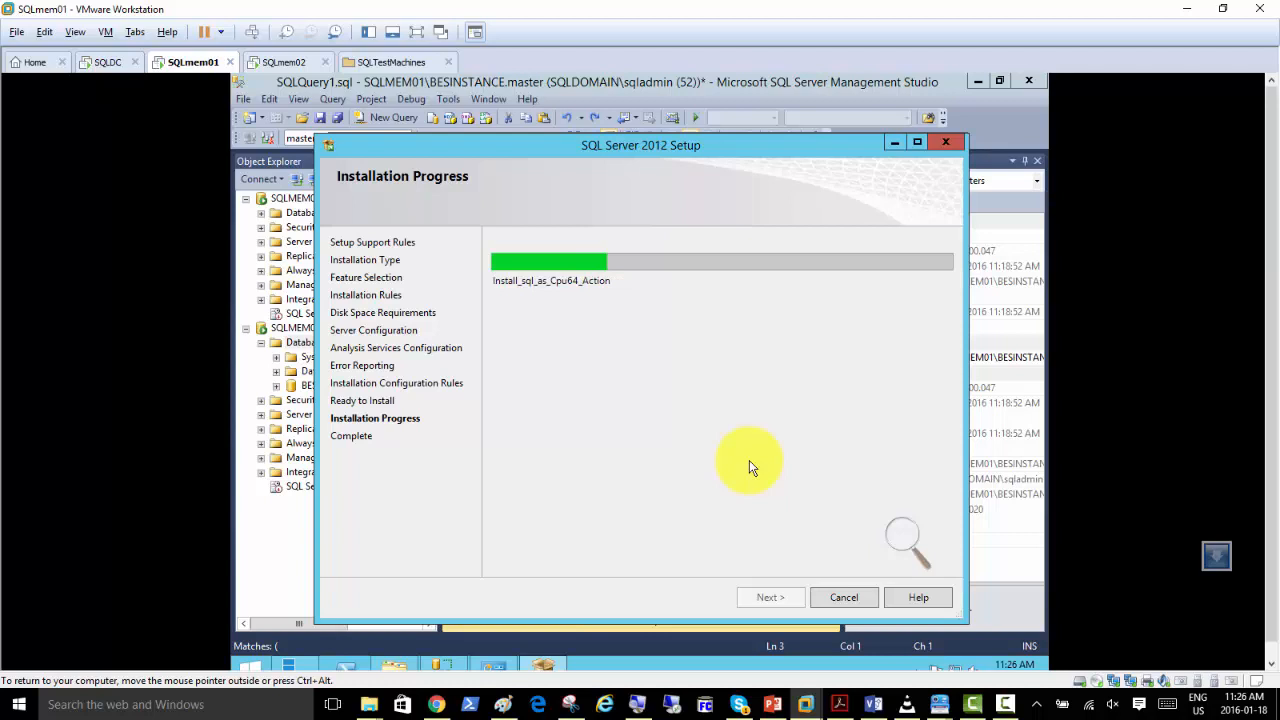
click(1007, 706)
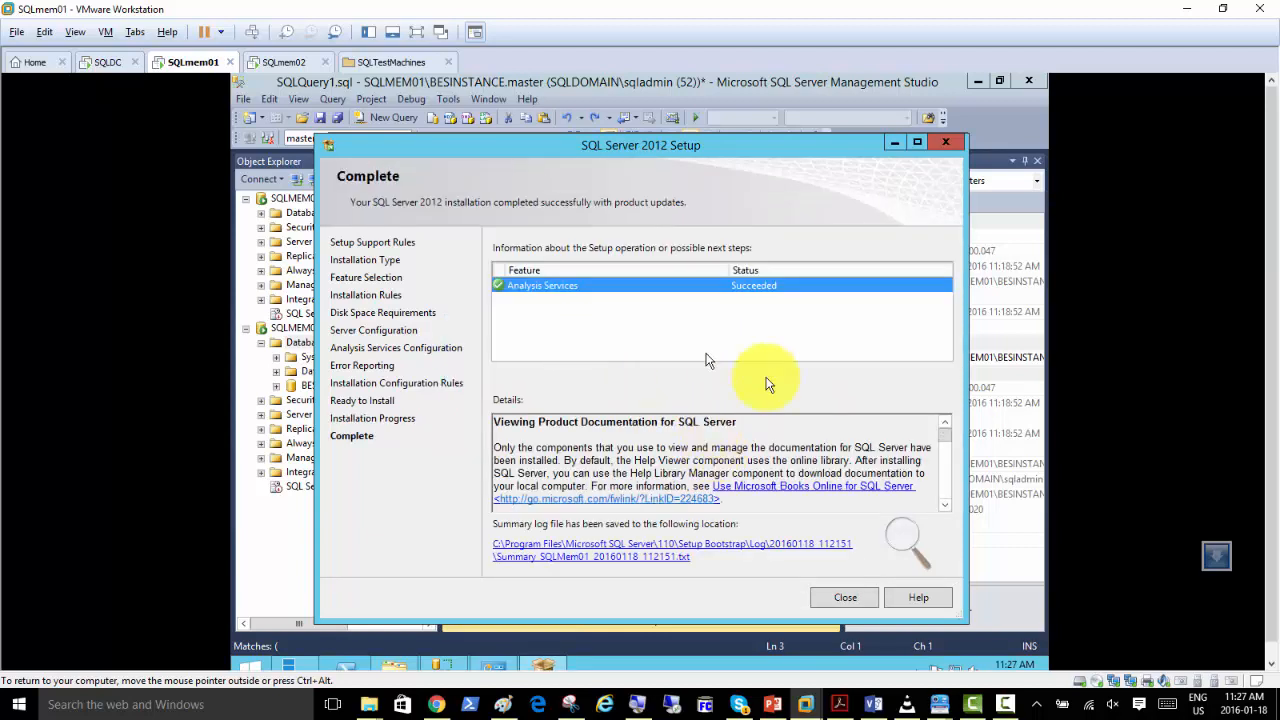
click(828, 604)
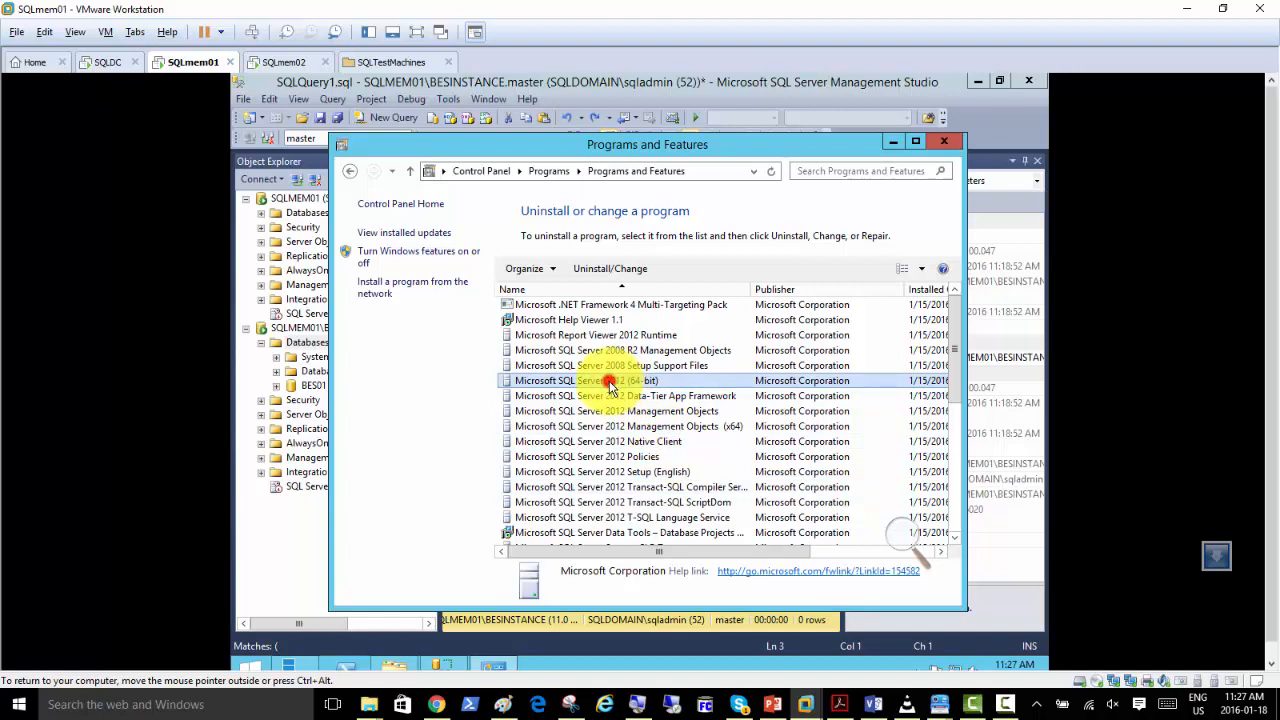
Start adding features to Microsoft SQL Server 2012 (64-bit), using DVD Drive (D:) SQL2012_x64_ENU as the installation media.
double_click(610, 384)
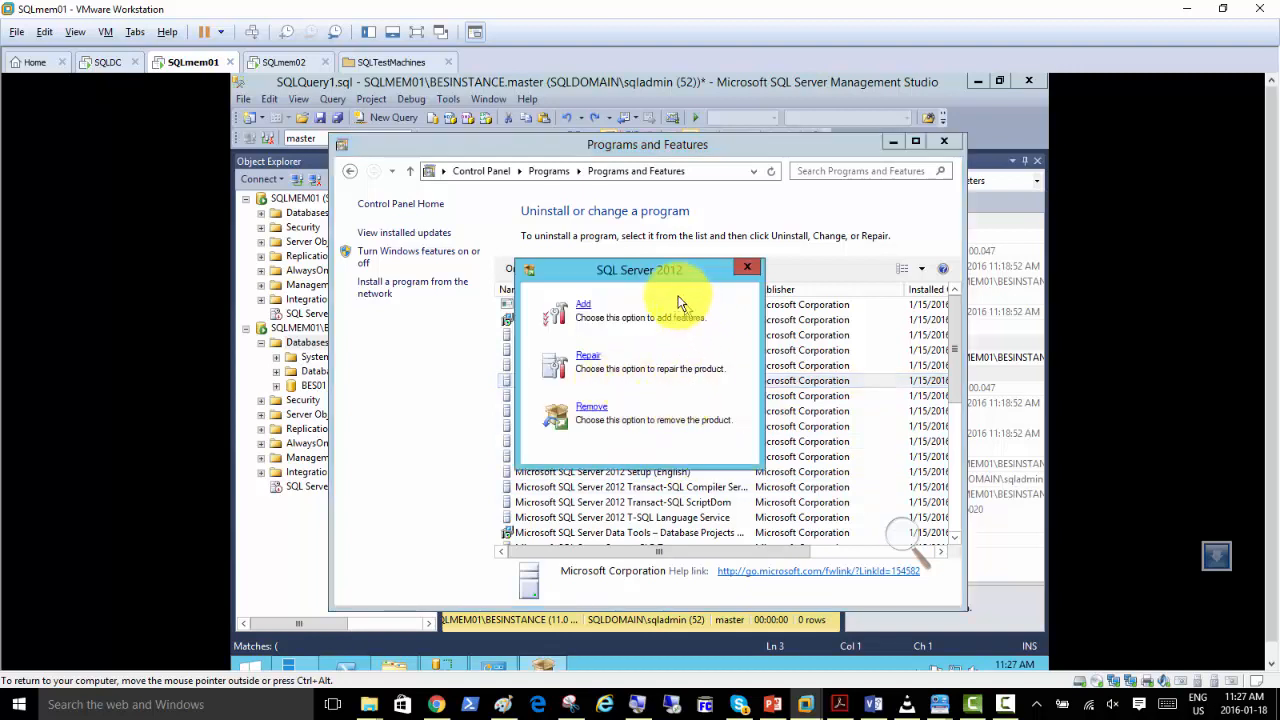
mouse_move(659, 272)
mouse_down()
mouse_move(675, 388)
mouse_move(653, 284)
mouse_up()
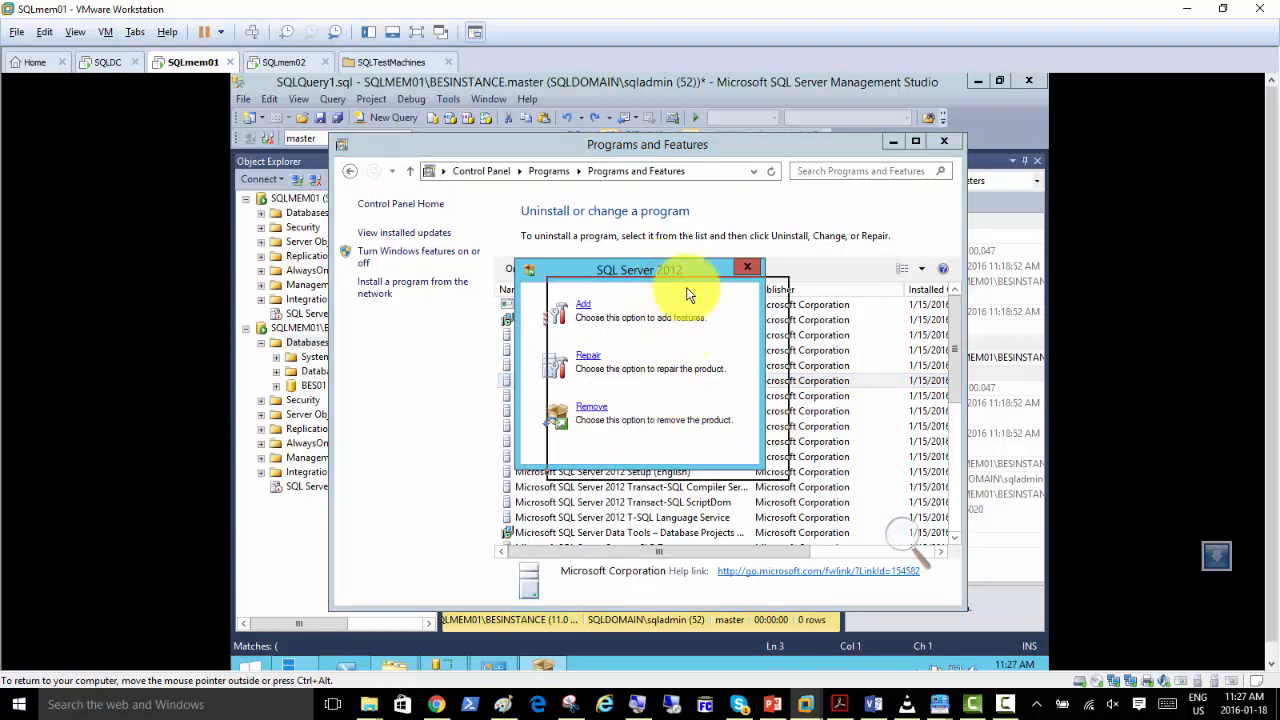
click(585, 301)
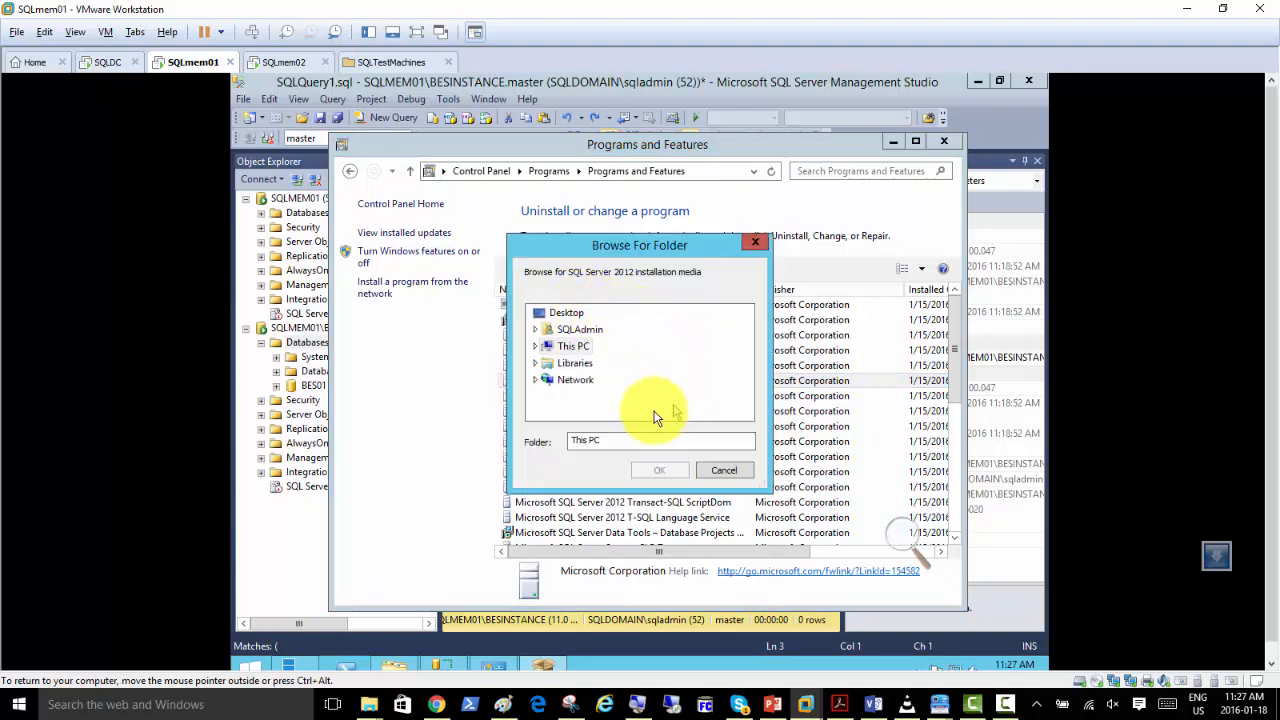
click(534, 347)
scroll(623, 373, down, 2)
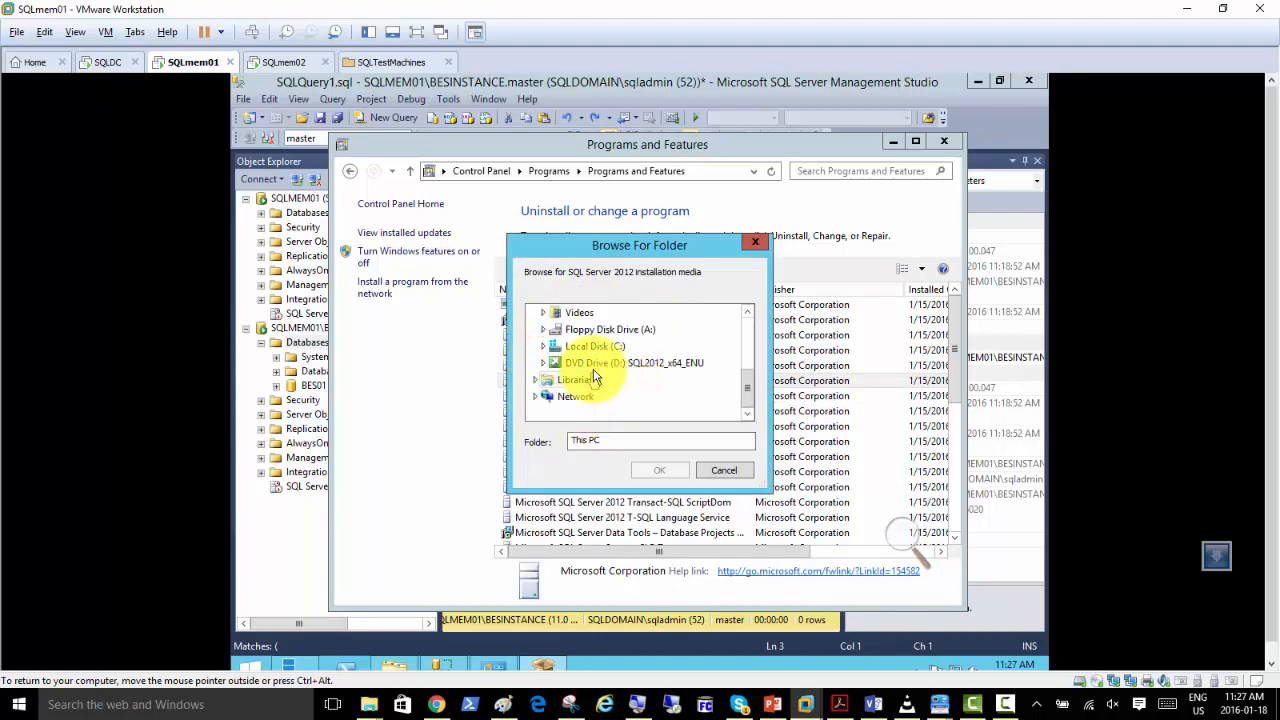
click(585, 363)
click(655, 471)
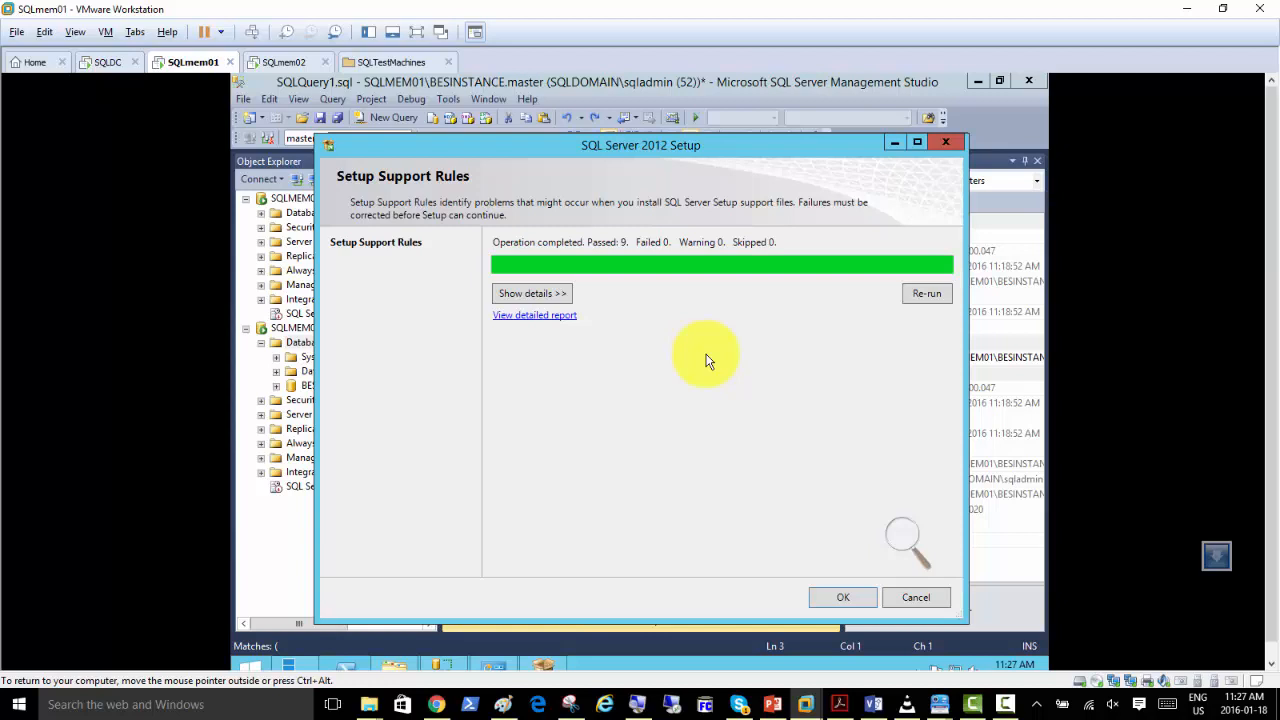
Accept both sets of setup support rules and continue past Product Updates to Installation Type.
click(828, 601)
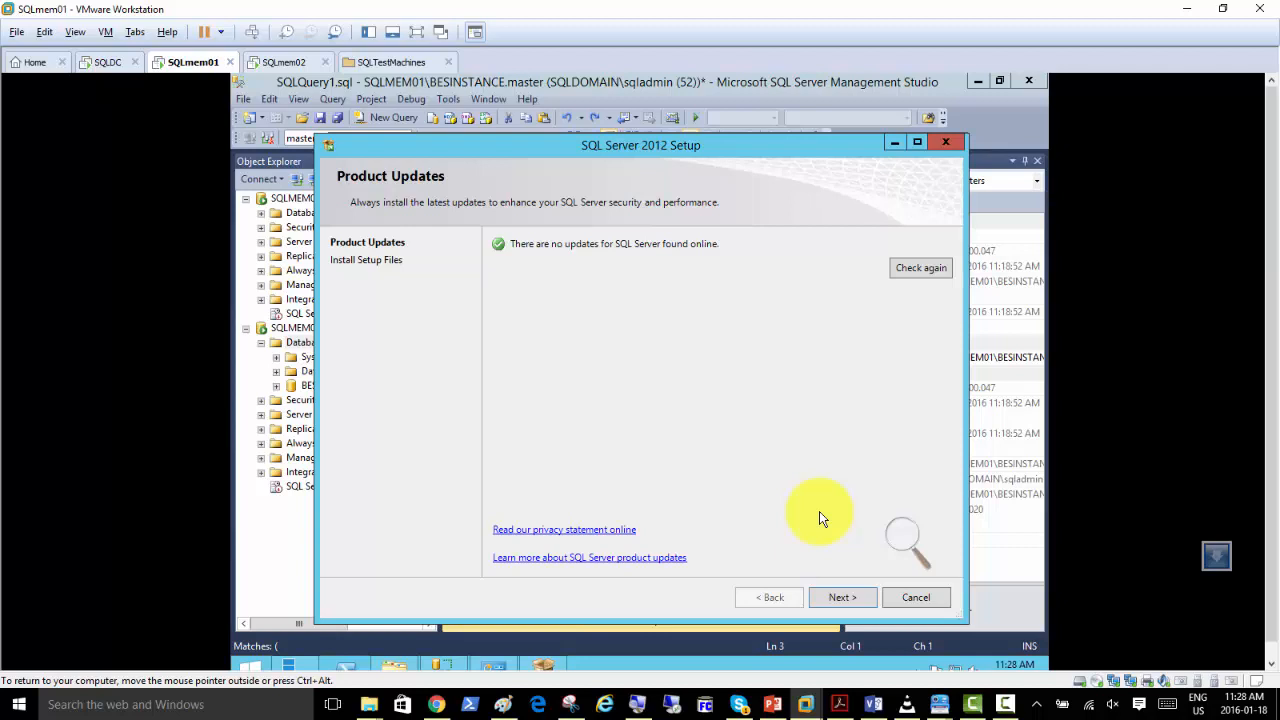
click(843, 598)
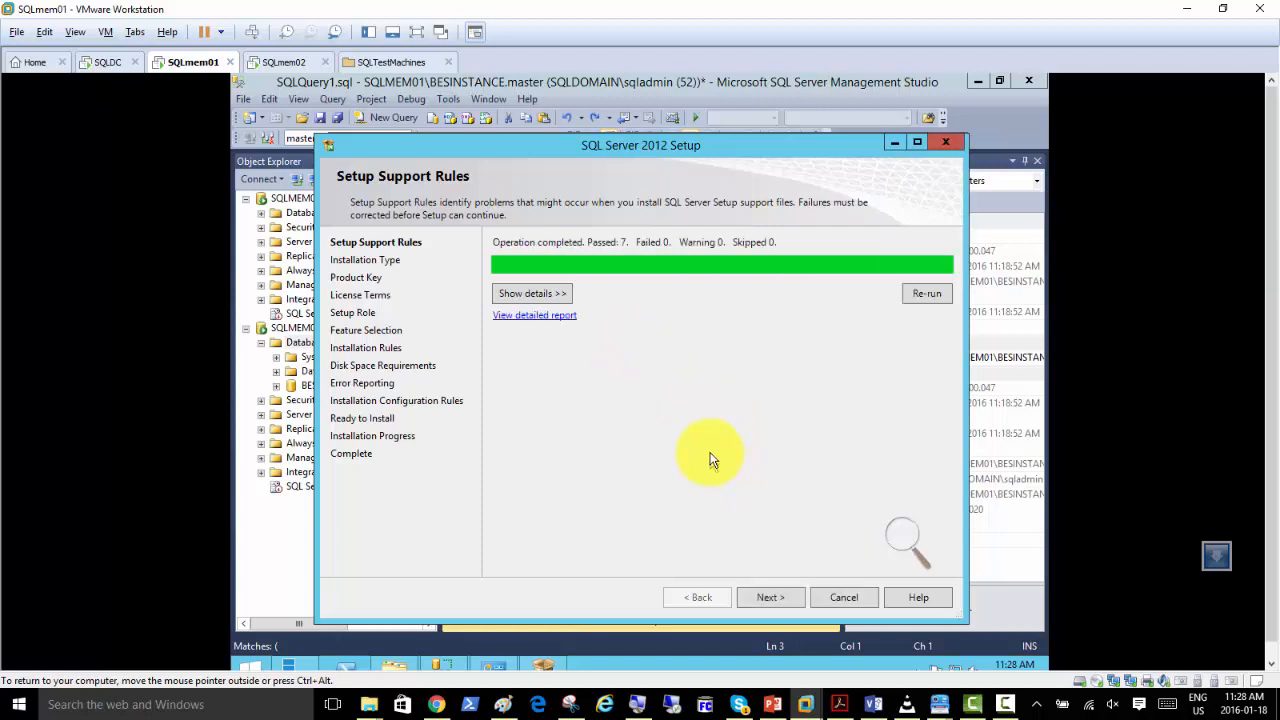
click(771, 597)
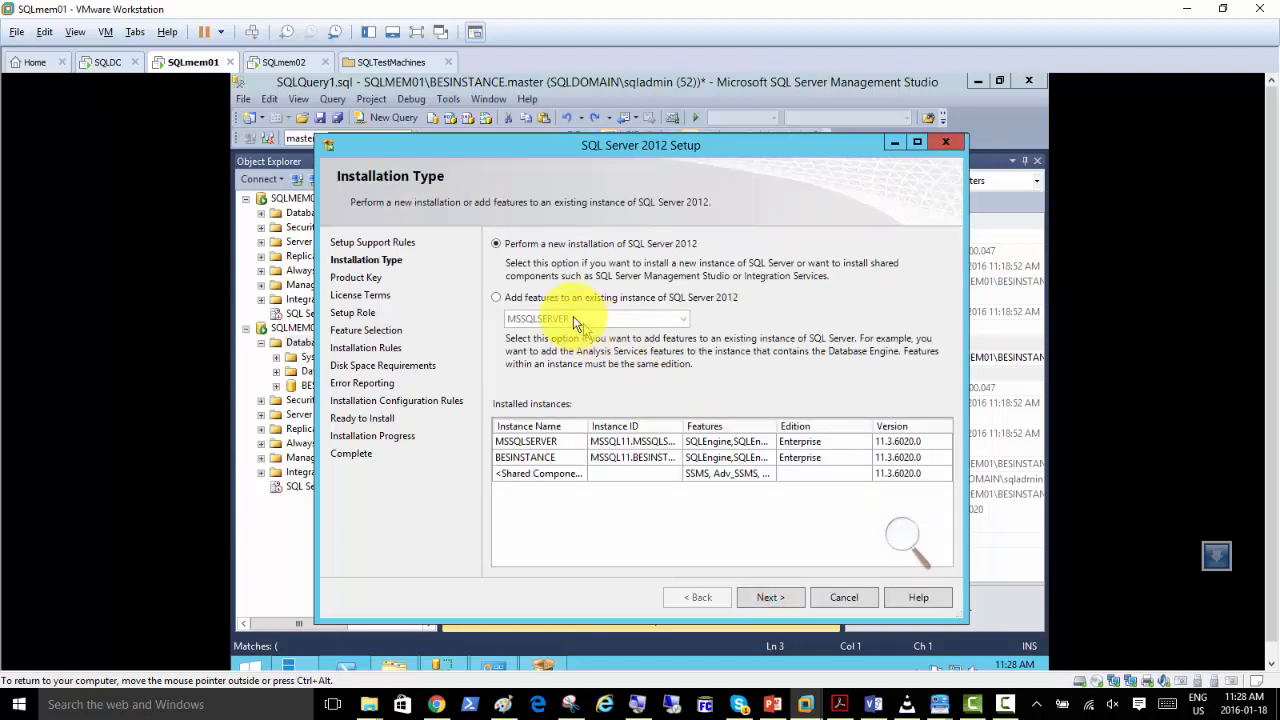
Choose to add features to the existing SQL Server 2012 instance BESINSTANCE and continue to Feature Selection.
click(510, 298)
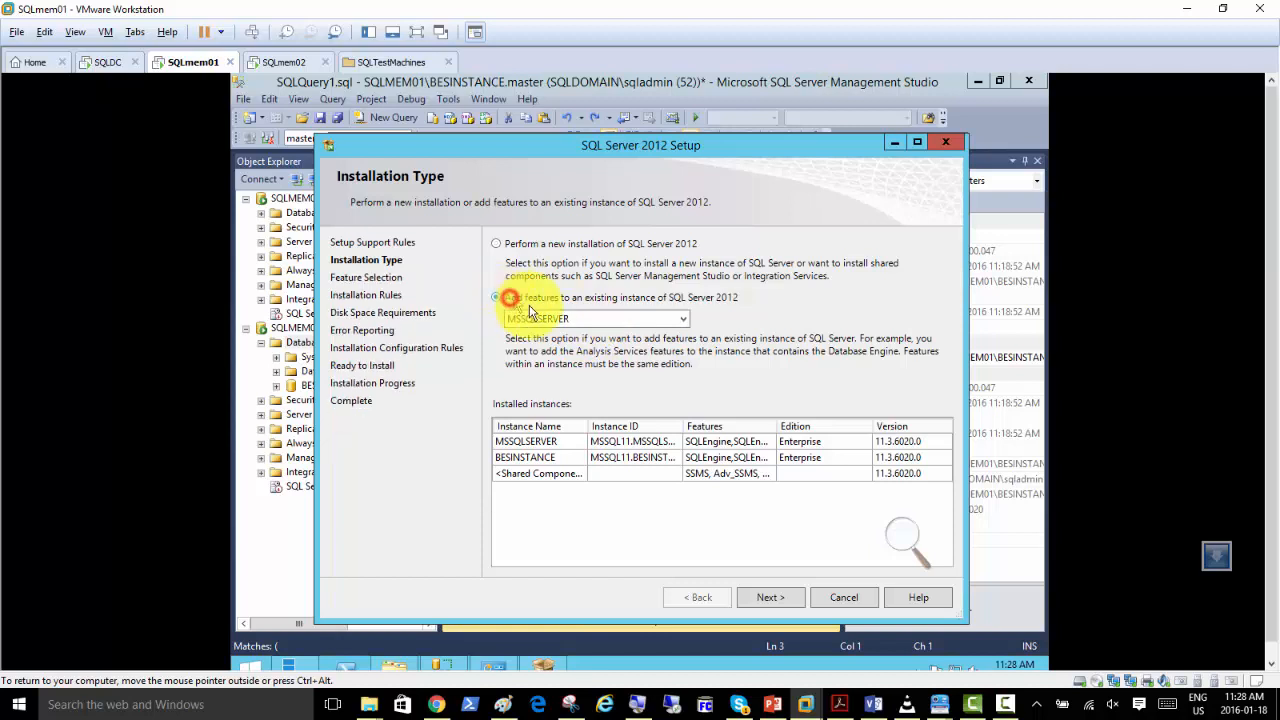
click(679, 322)
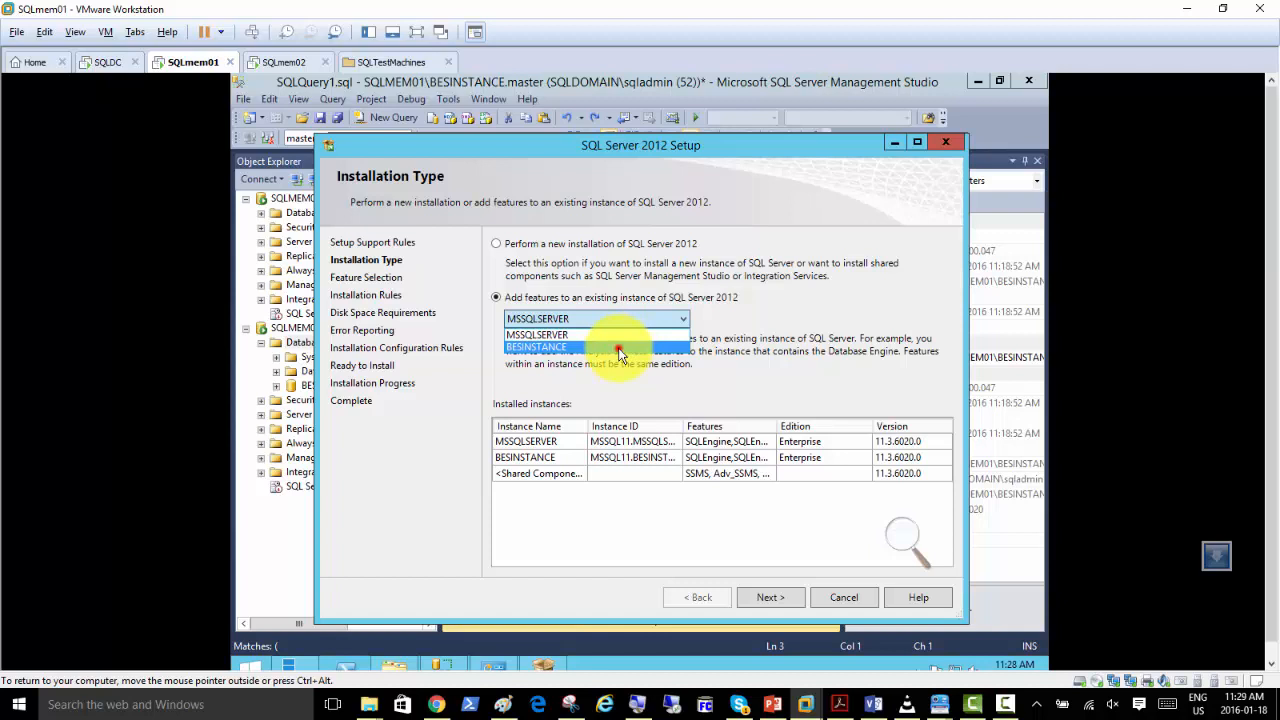
click(622, 347)
click(777, 600)
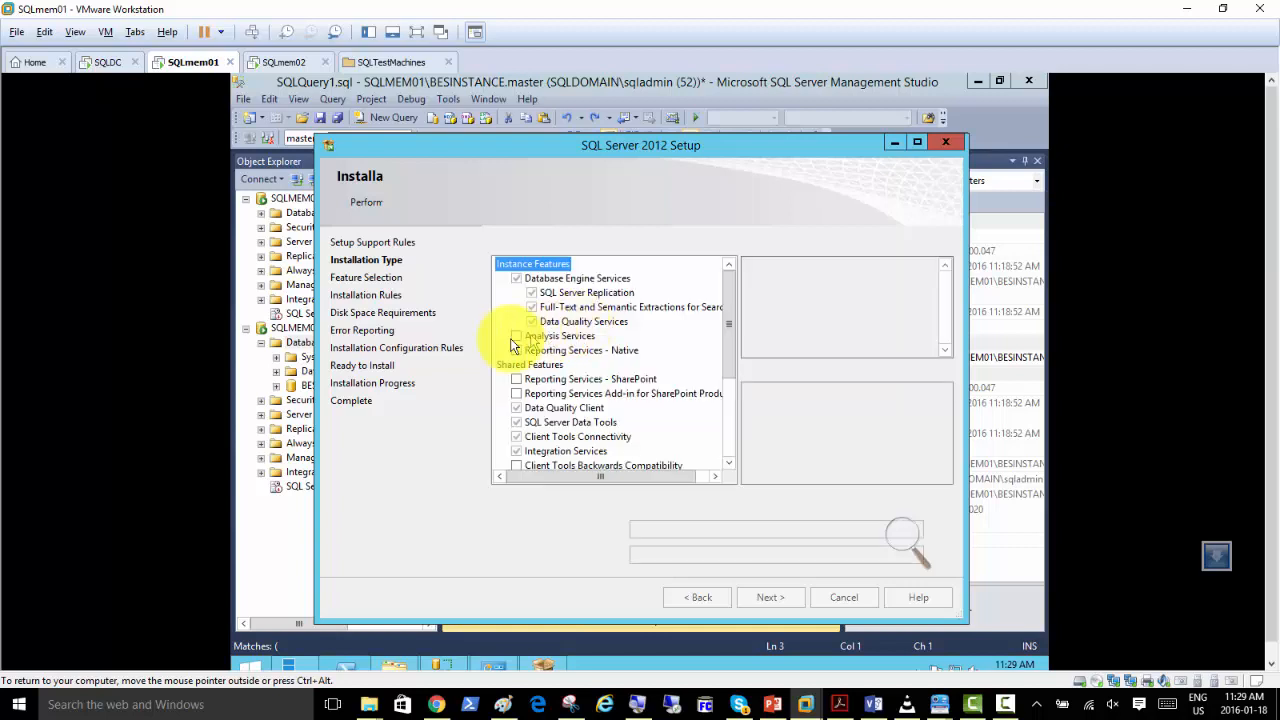
Add the Reporting Services - Native feature and continue to Installation Rules.
click(517, 351)
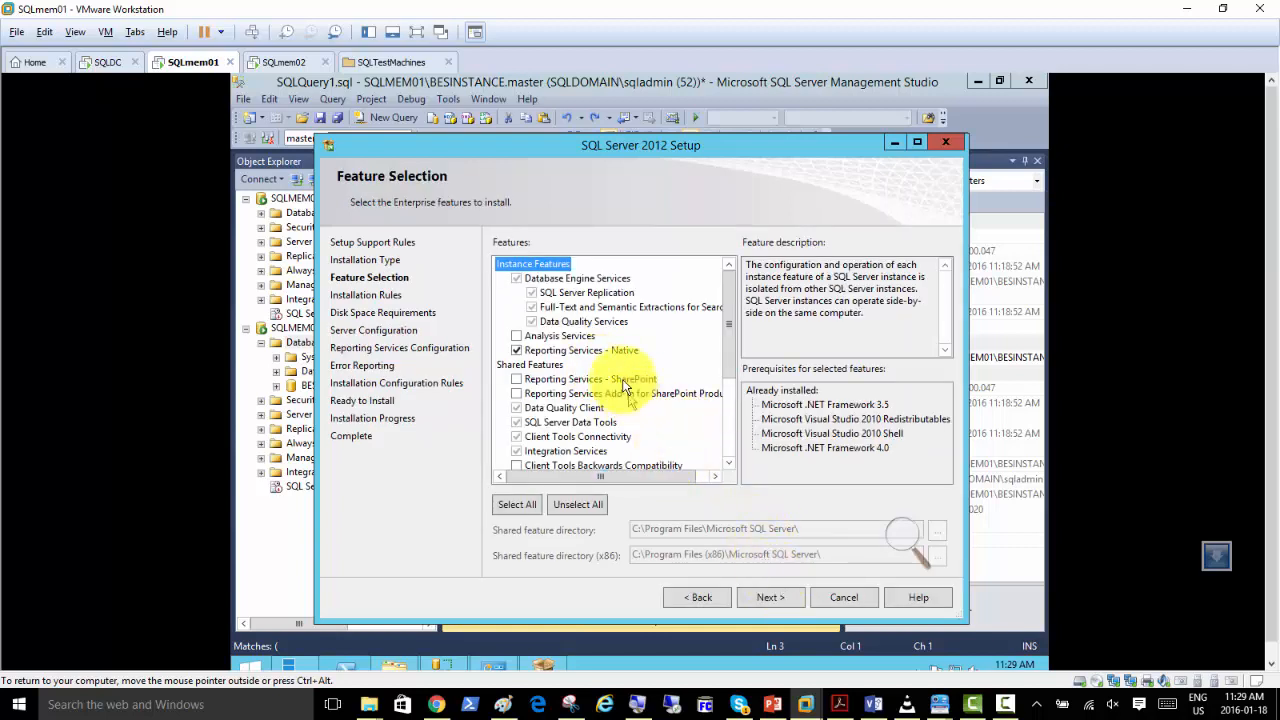
click(611, 351)
click(789, 600)
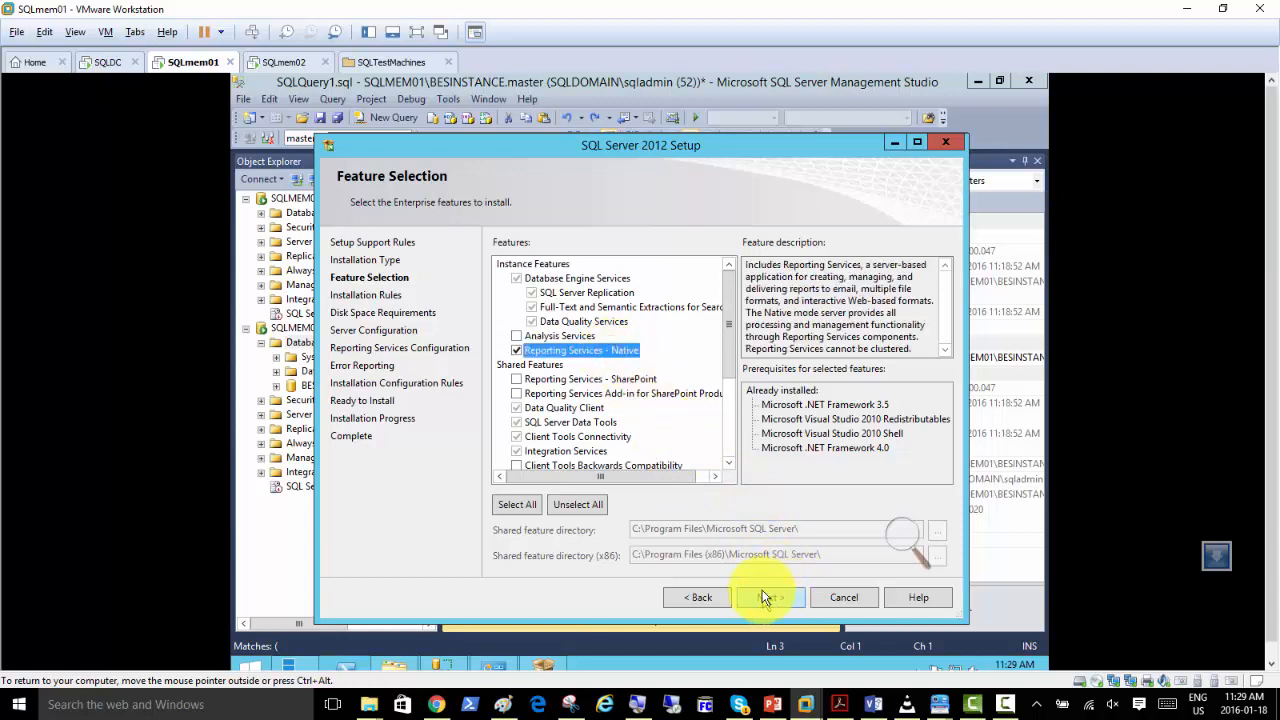
click(757, 600)
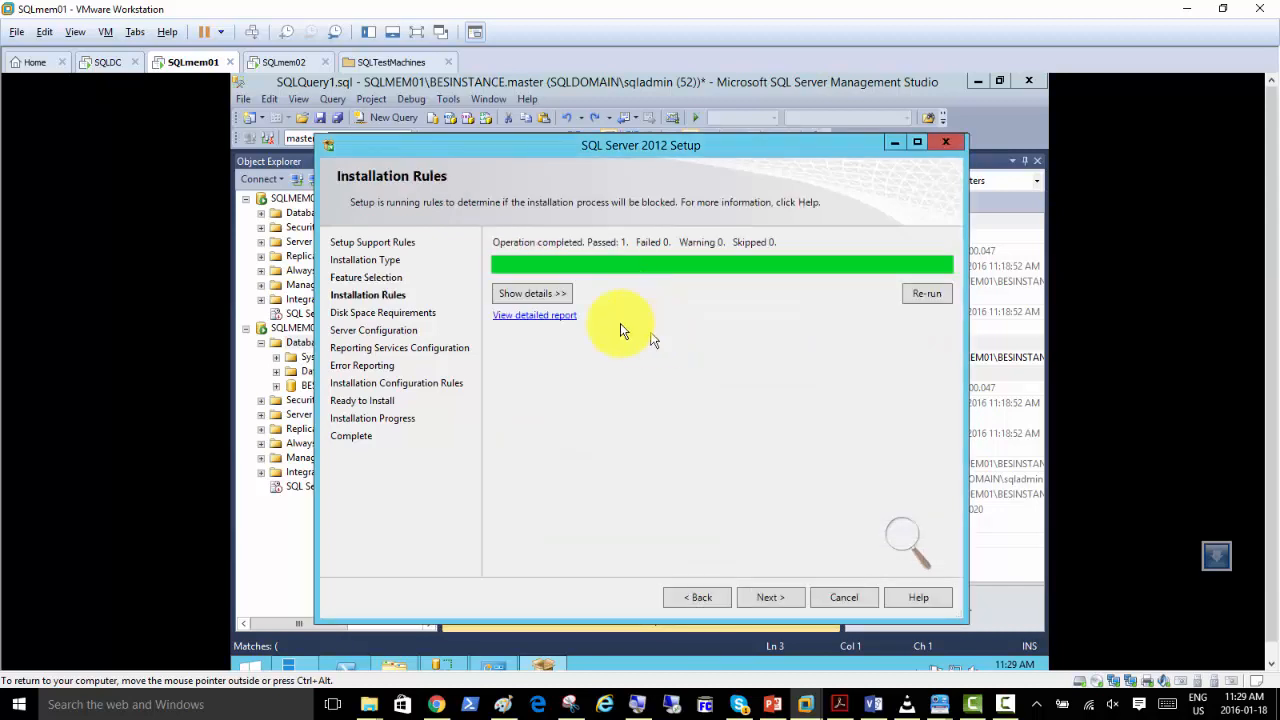
Show the installation rule details, then accept the rules, disk space requirements and default Reporting Services account.
click(527, 297)
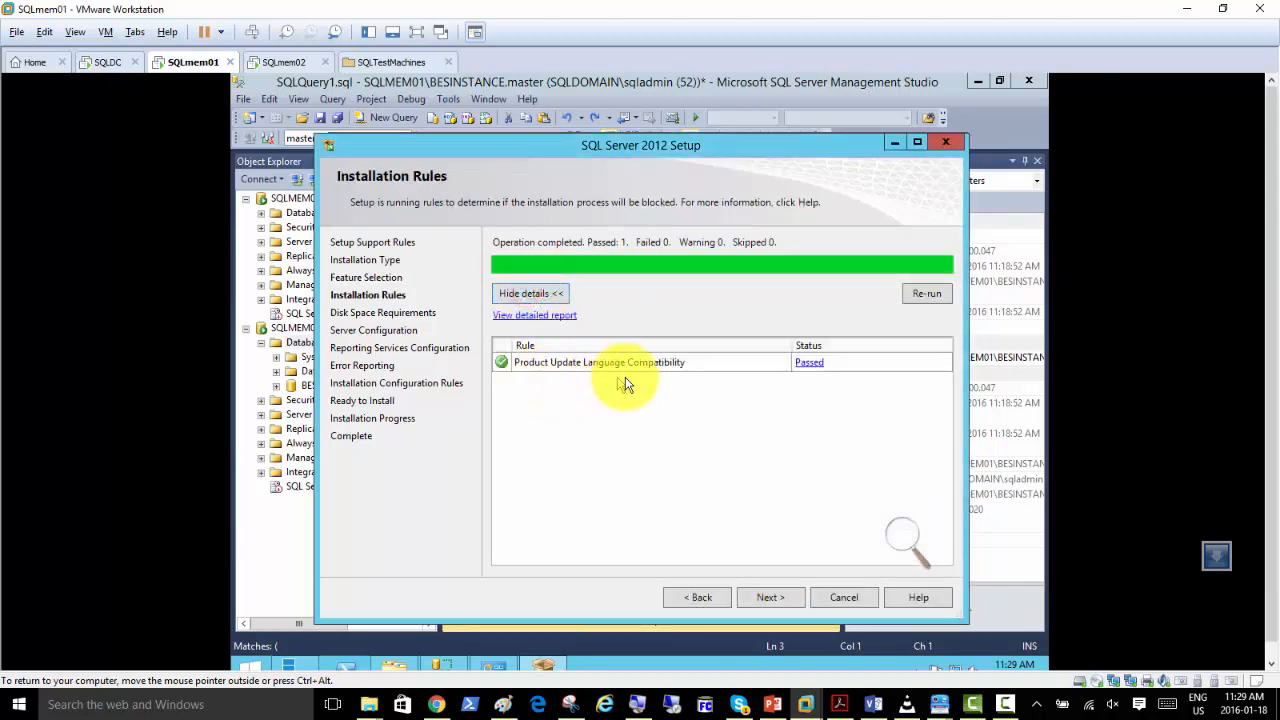
click(768, 596)
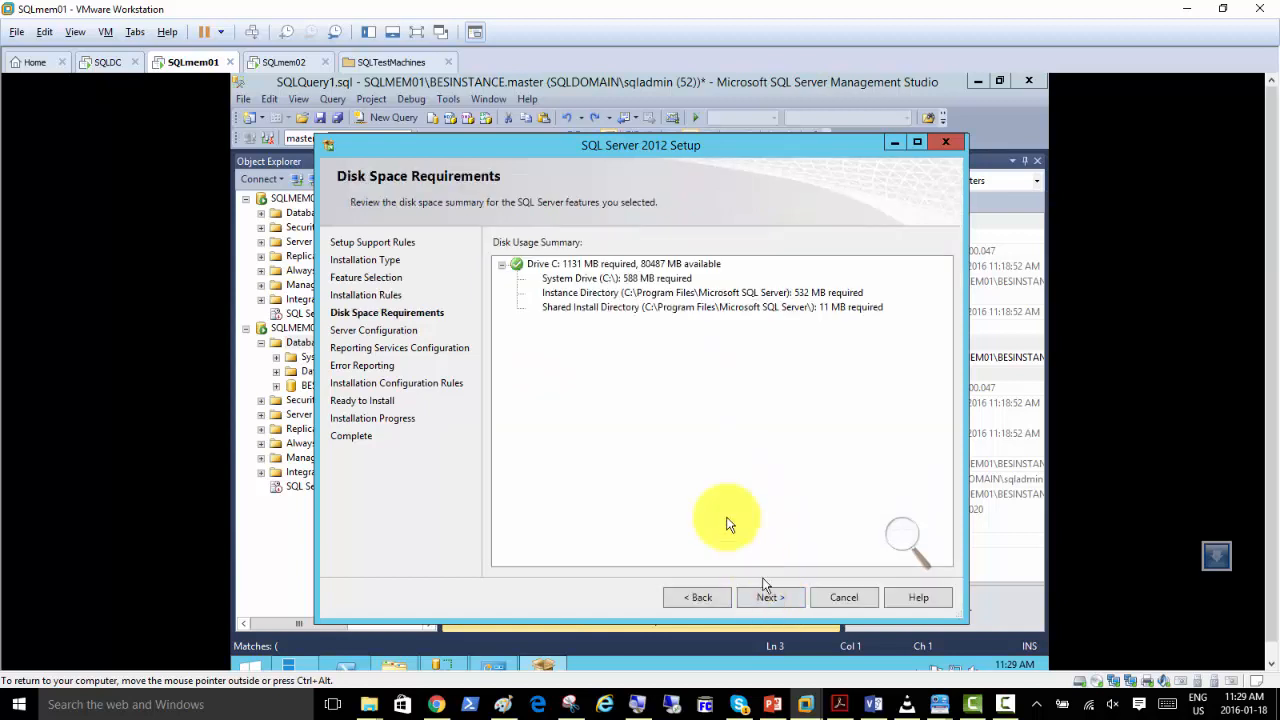
click(767, 596)
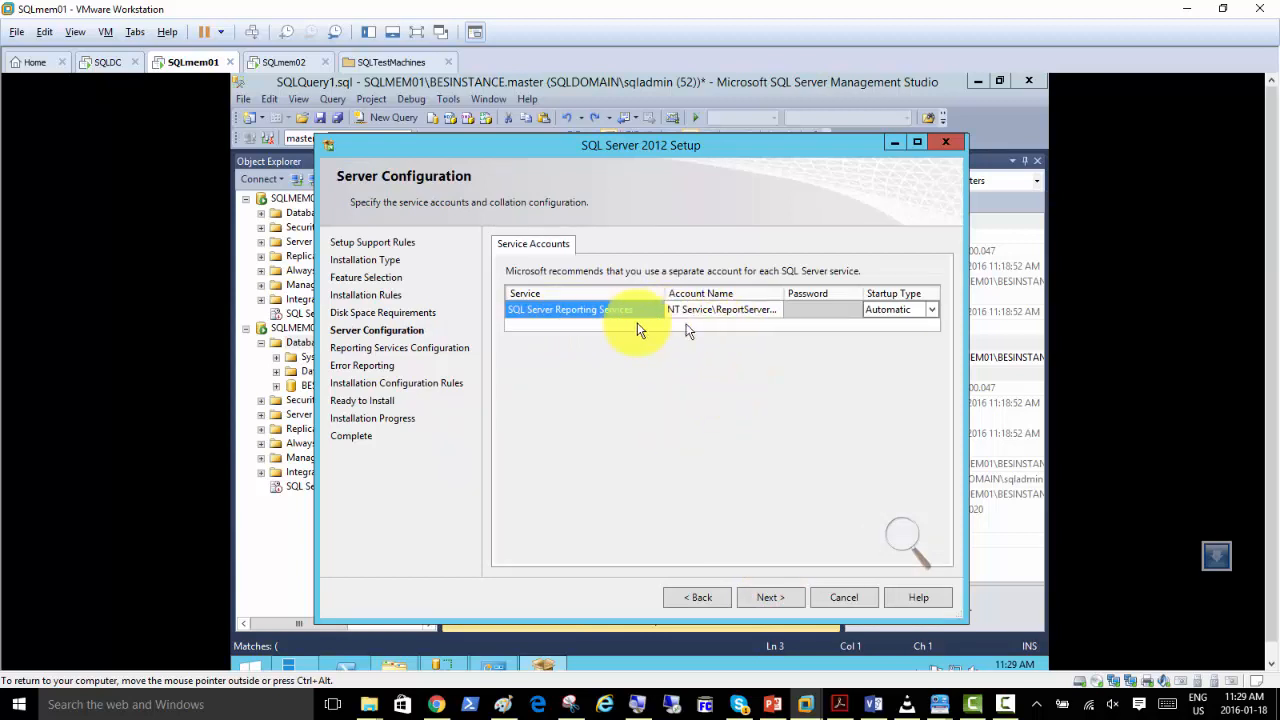
click(767, 598)
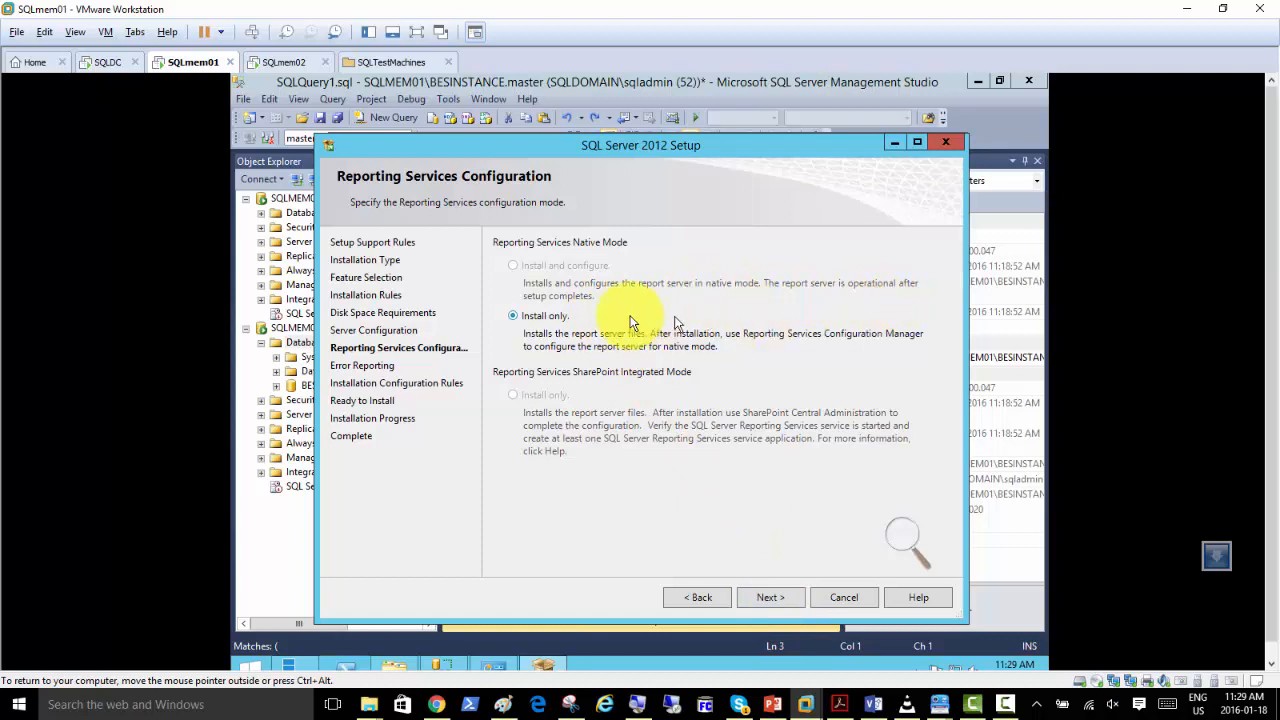
Install Reporting Services on BESINSTANCE in Install only mode without sending error reports, and close setup.
click(768, 600)
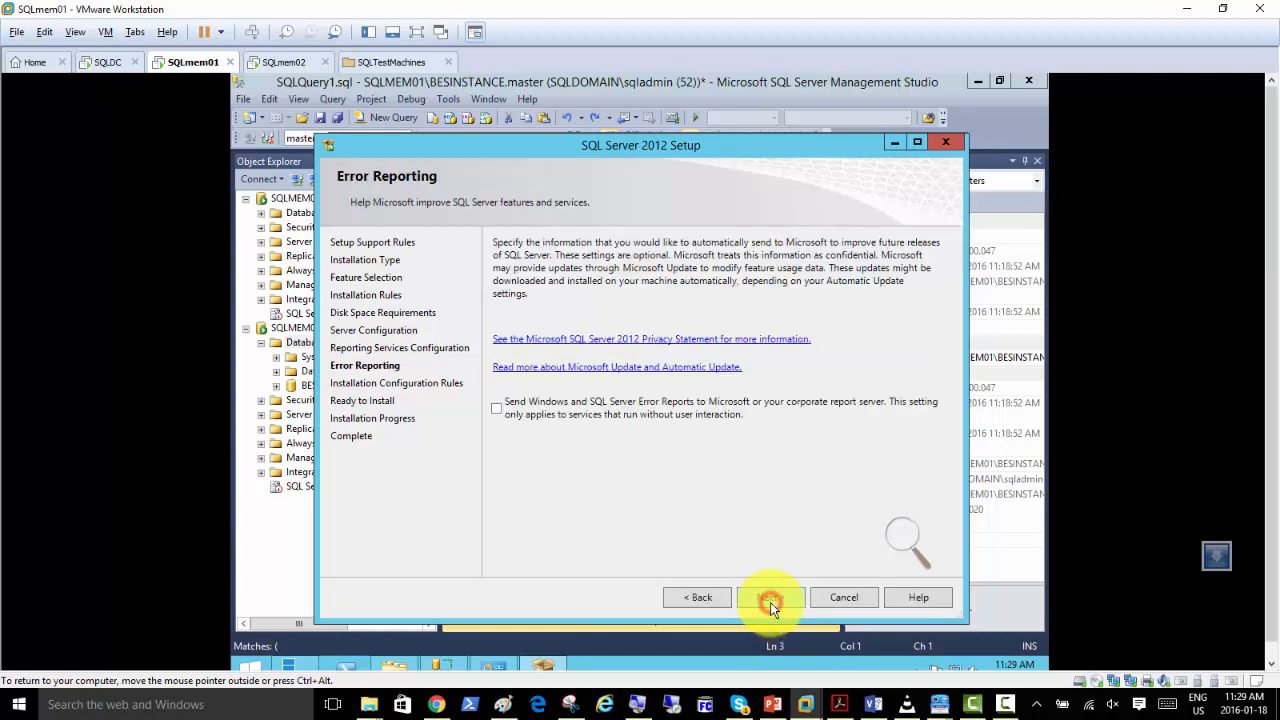
click(770, 598)
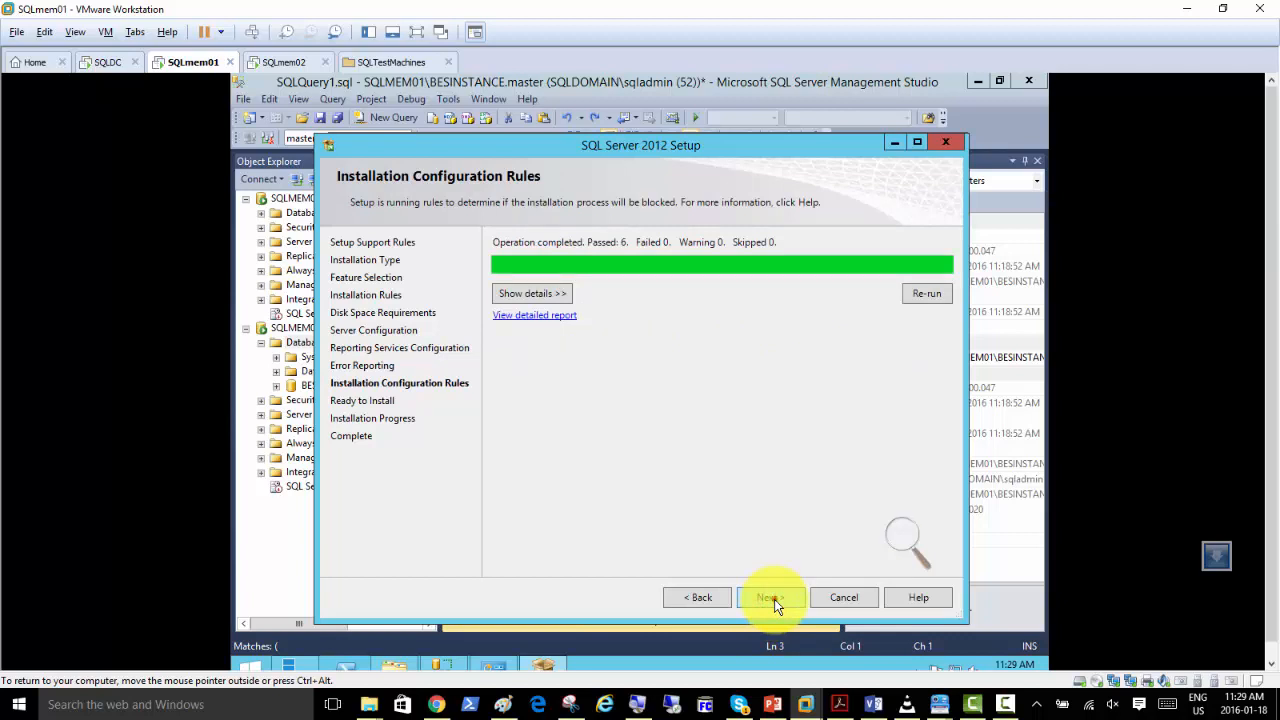
click(772, 598)
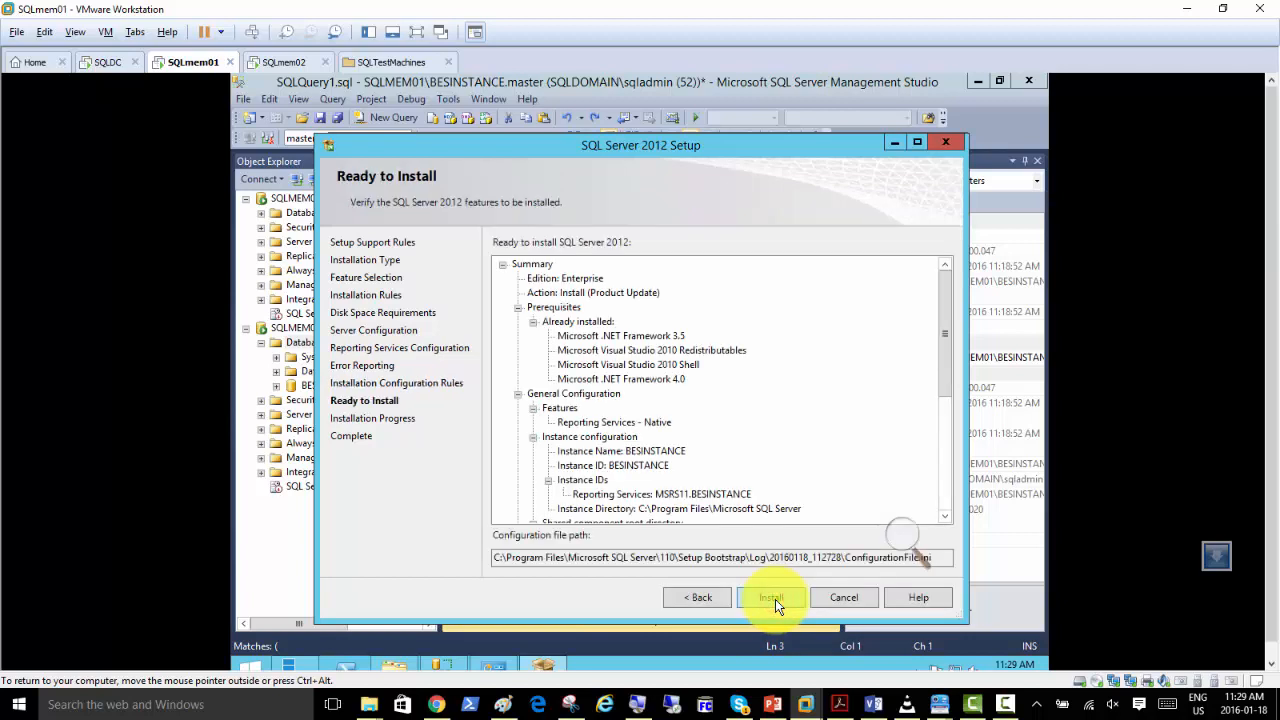
click(772, 598)
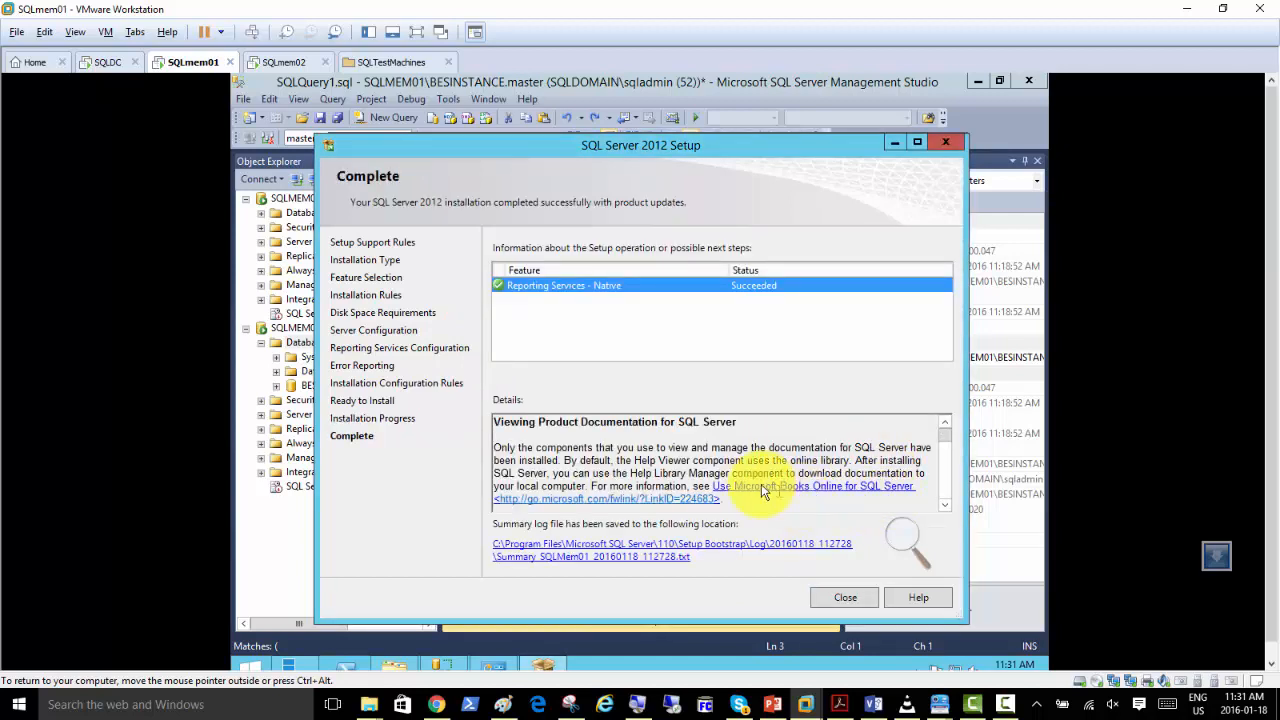
click(818, 593)
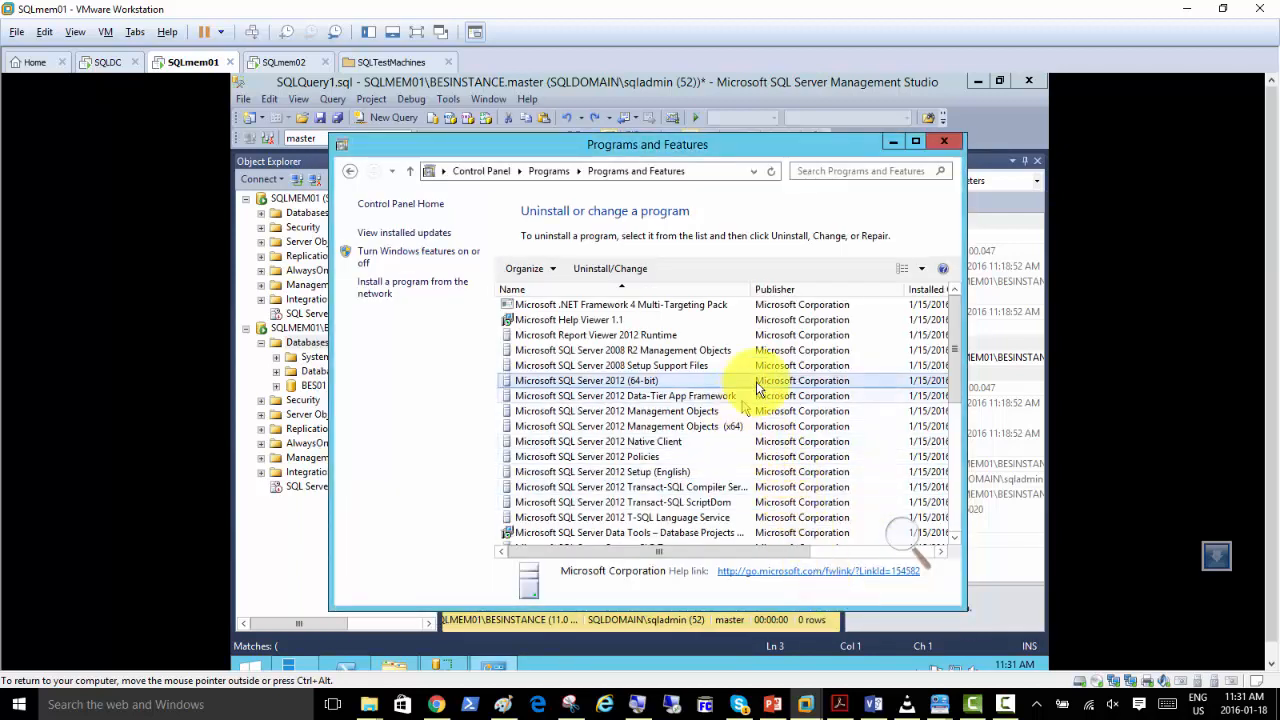
Minimize the Programs and Features window and refresh the SQLMEM01 server in Object Explorer.
click(891, 145)
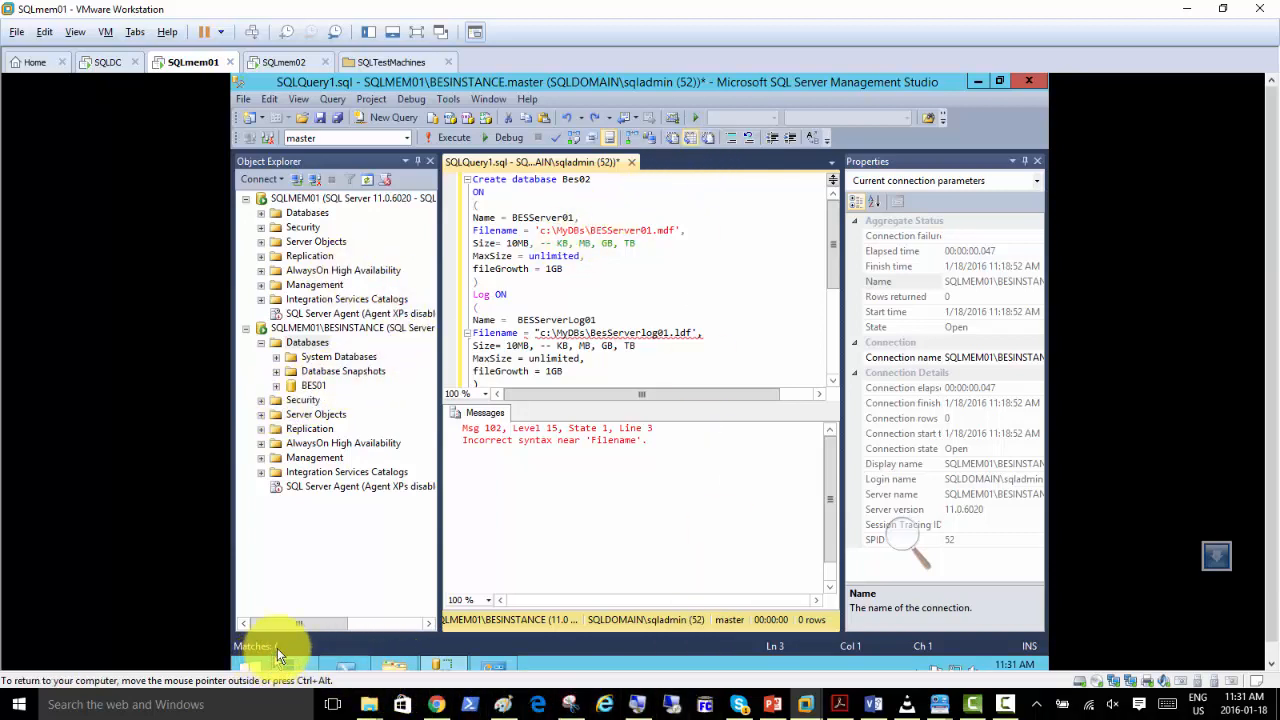
right_click(300, 201)
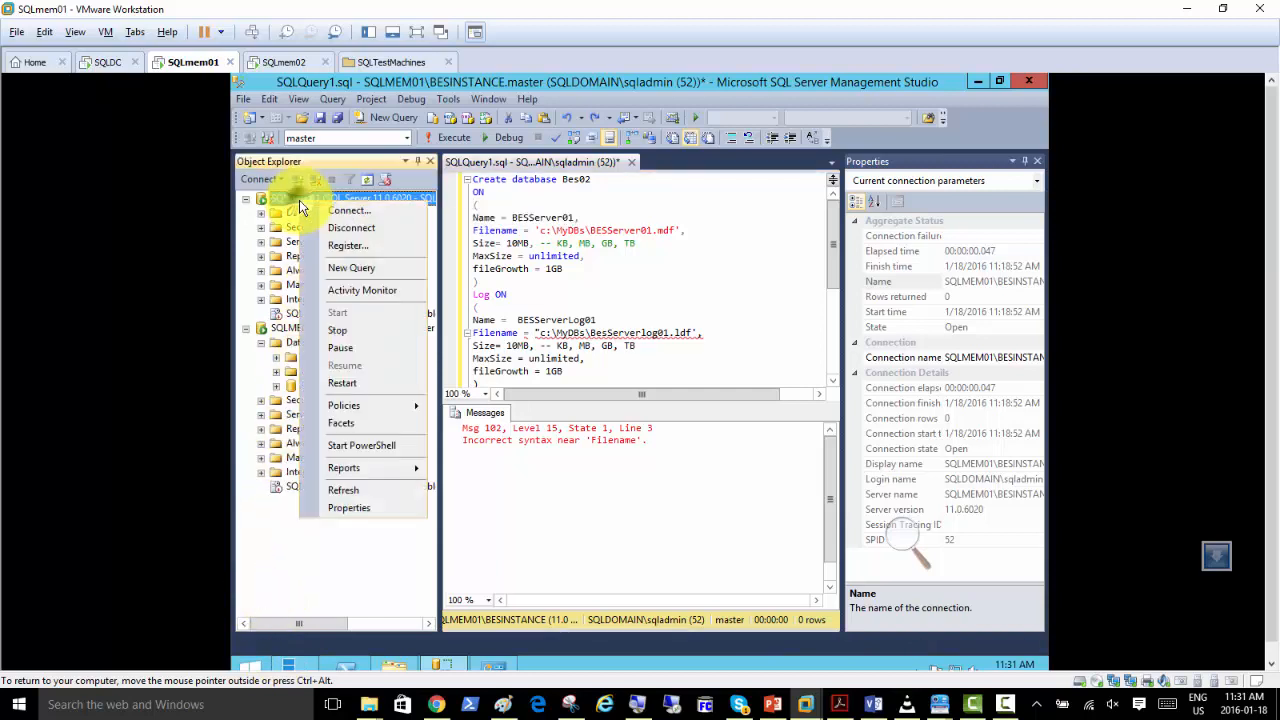
click(344, 492)
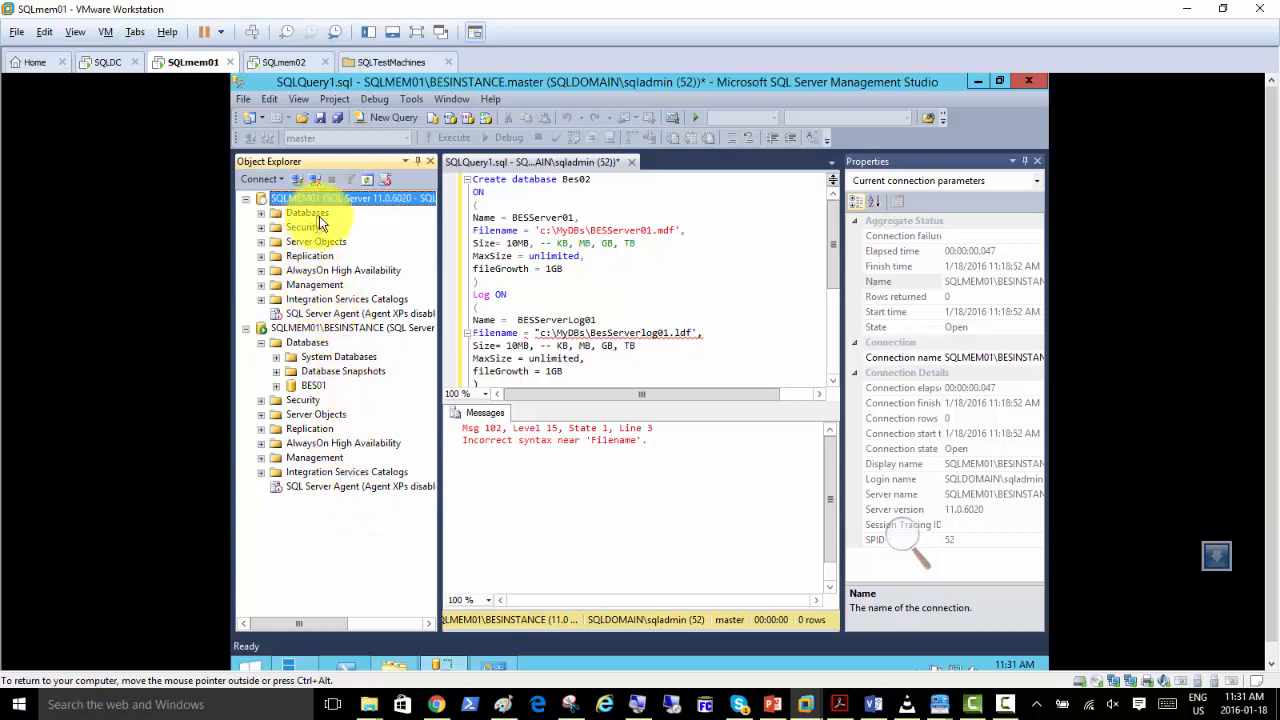
Expand the Databases, Server Objects, Security and Management folders of SQLMEM01 to check for newly added services.
click(305, 299)
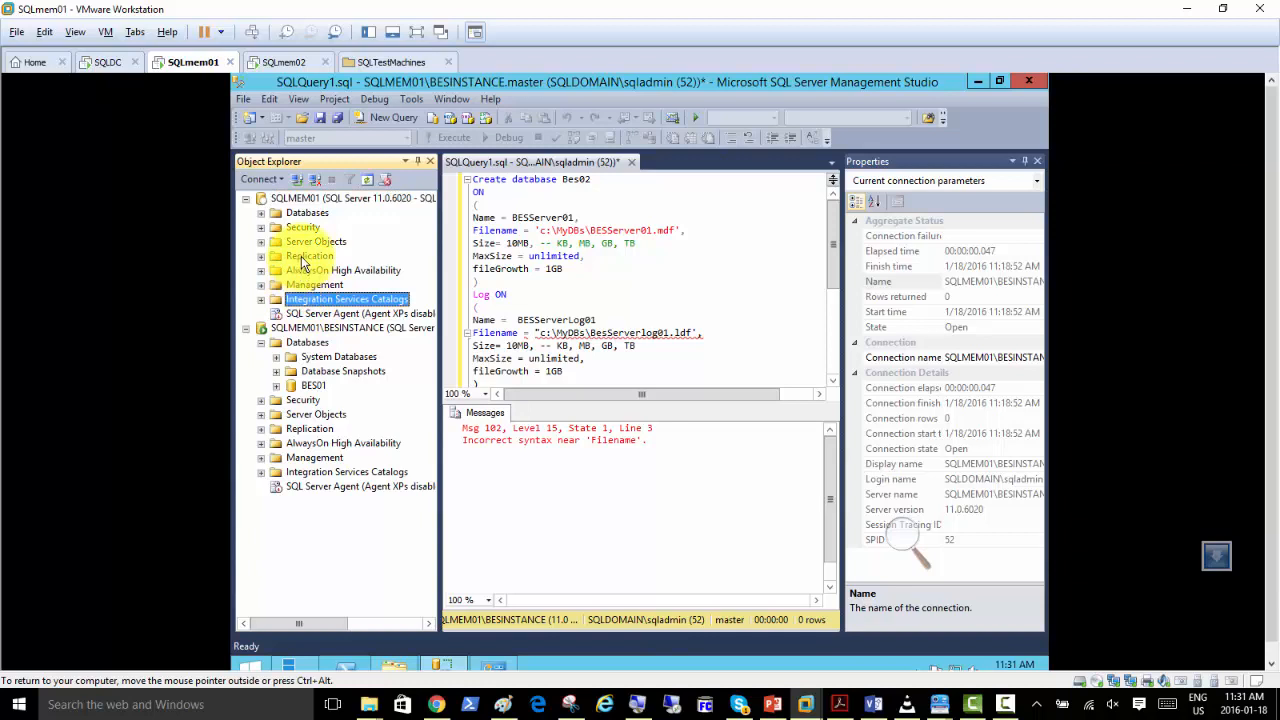
click(261, 213)
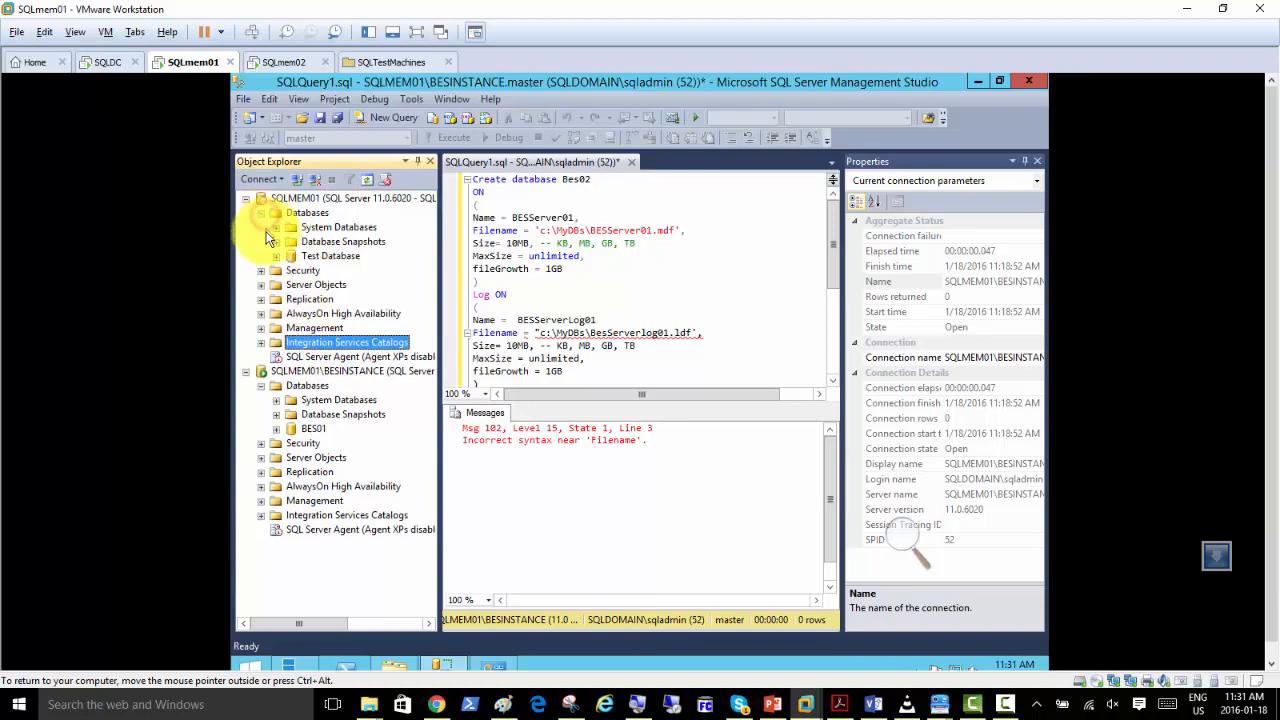
click(262, 286)
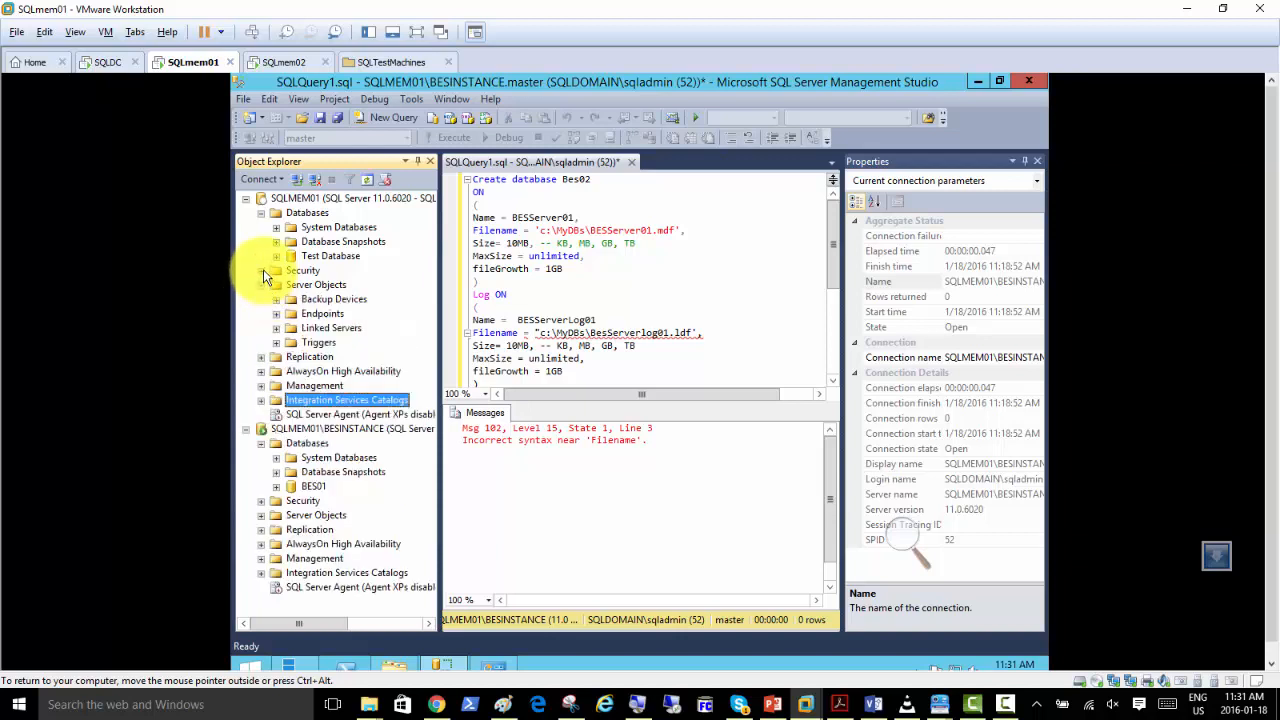
click(262, 270)
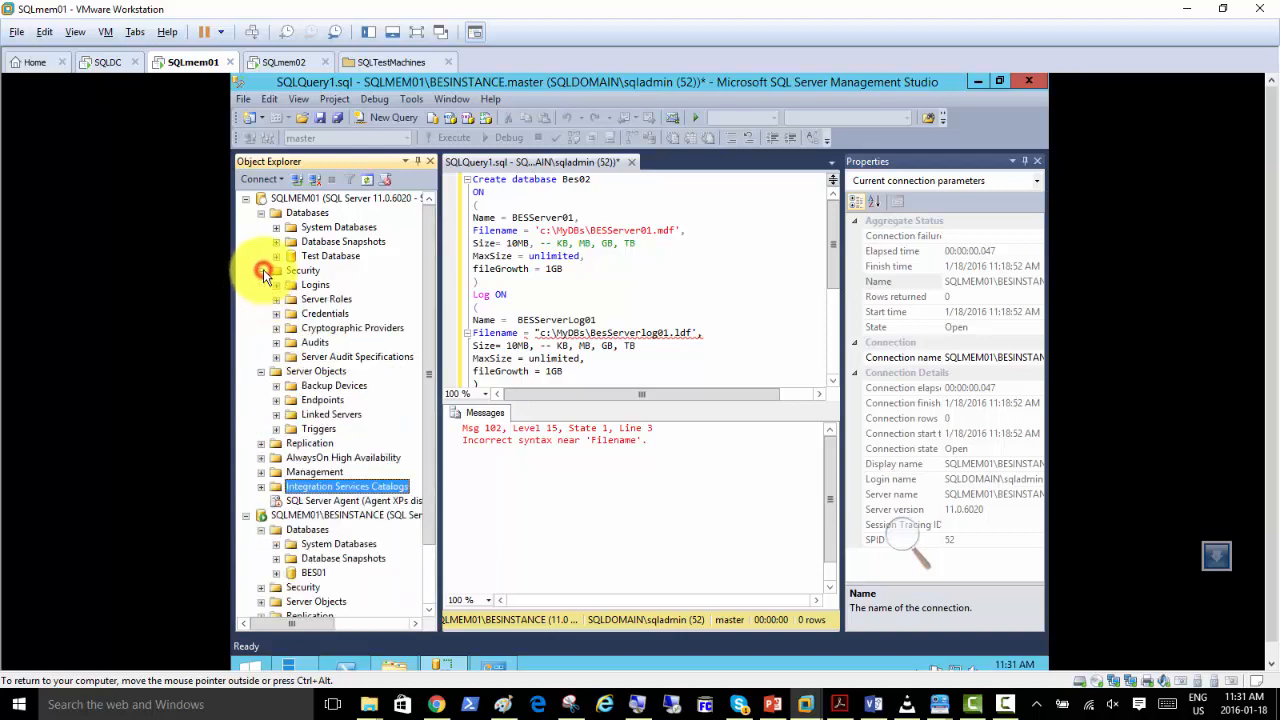
click(260, 473)
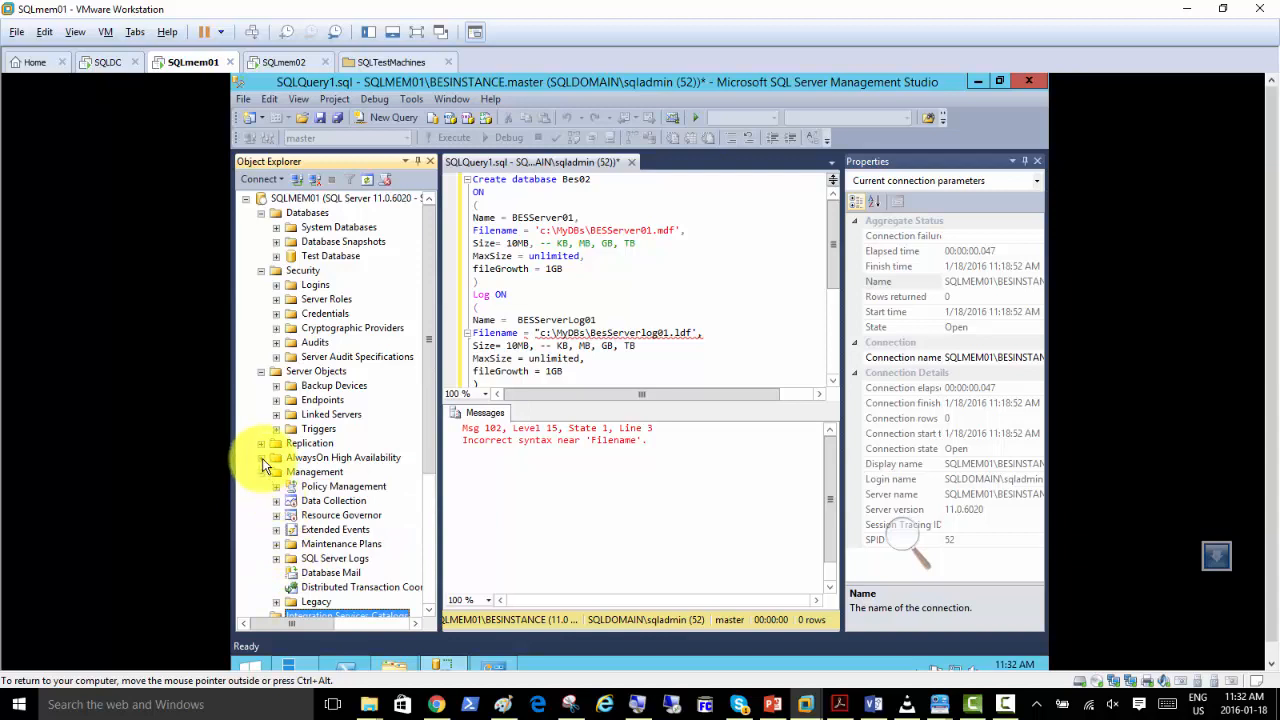
Try to reconnect from the SQLMEM01 server node using the default SQLMEM01\BESINSTANCE Database Engine connection.
click(313, 200)
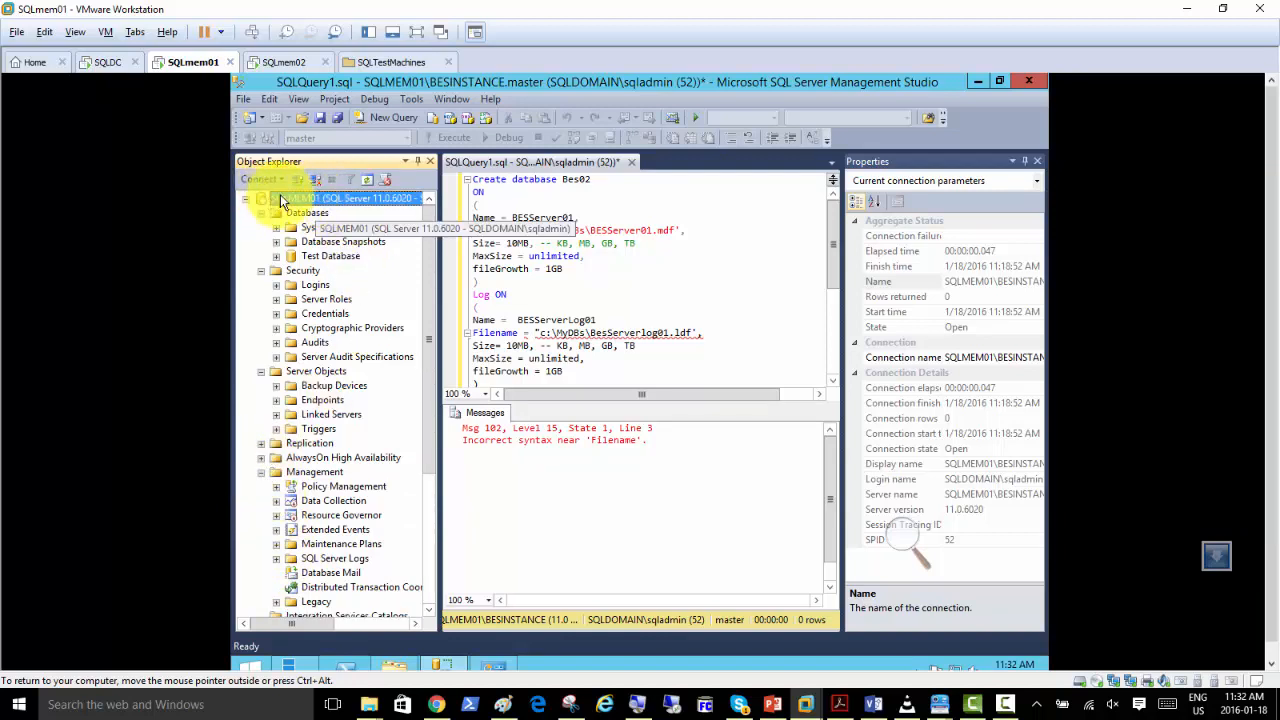
right_click(284, 197)
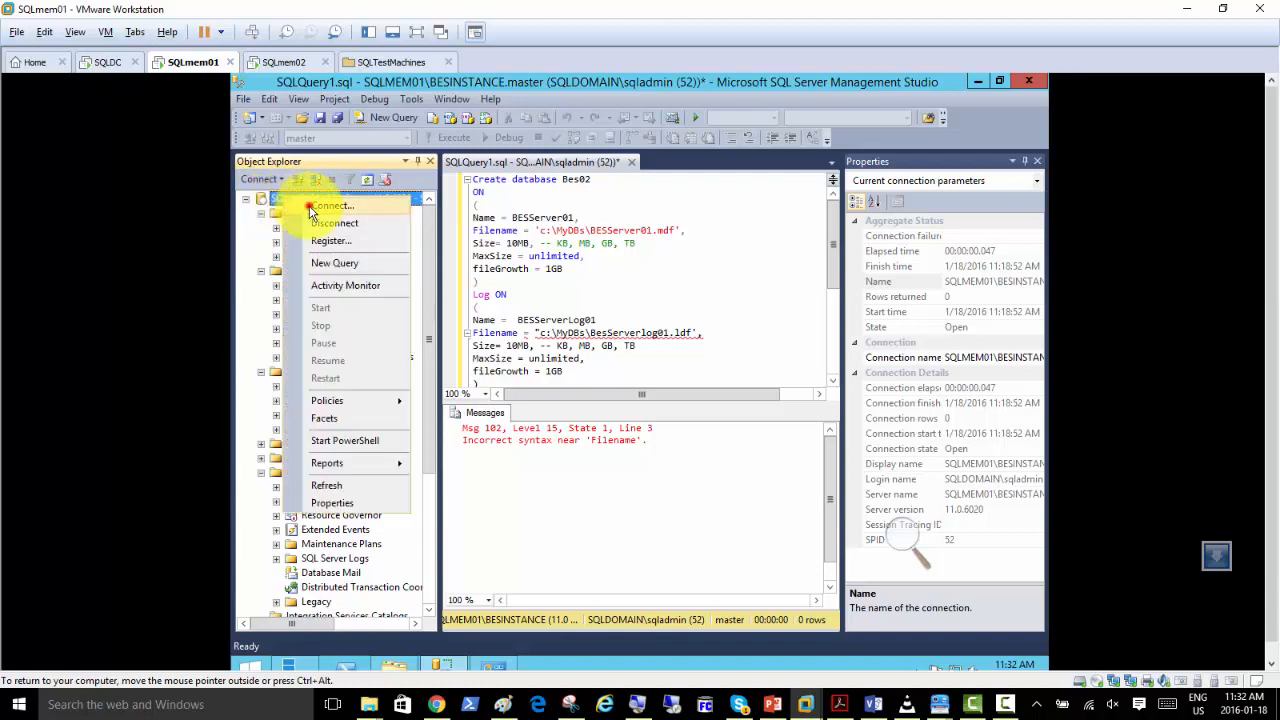
click(311, 207)
click(562, 397)
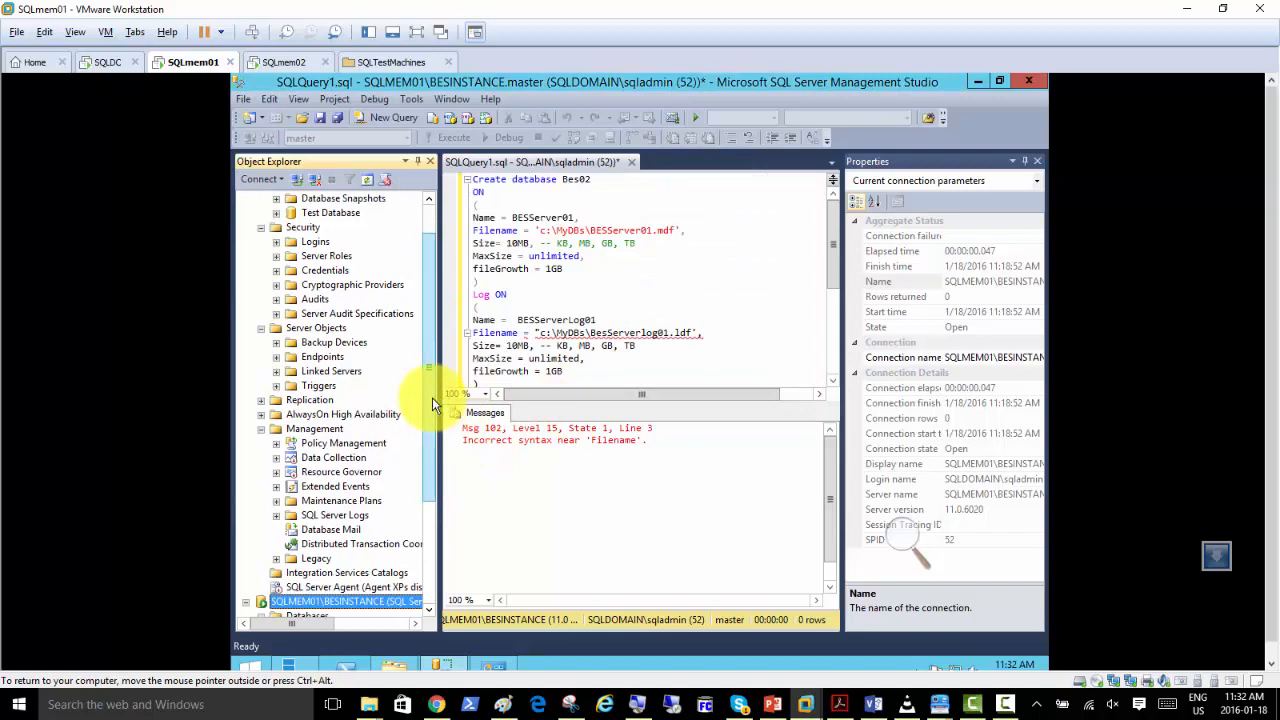
Return to the SQLMEM01 server node in Object Explorer and refresh it.
drag(431, 396, 431, 265)
click(288, 201)
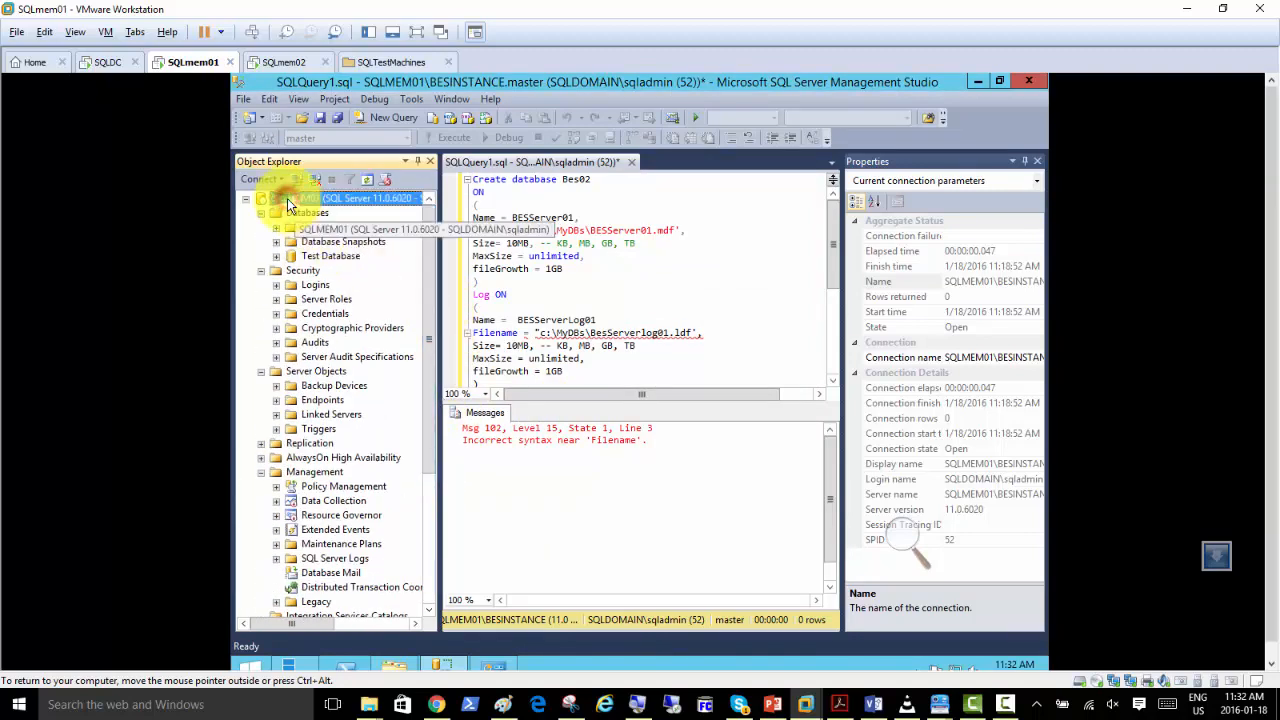
right_click(287, 199)
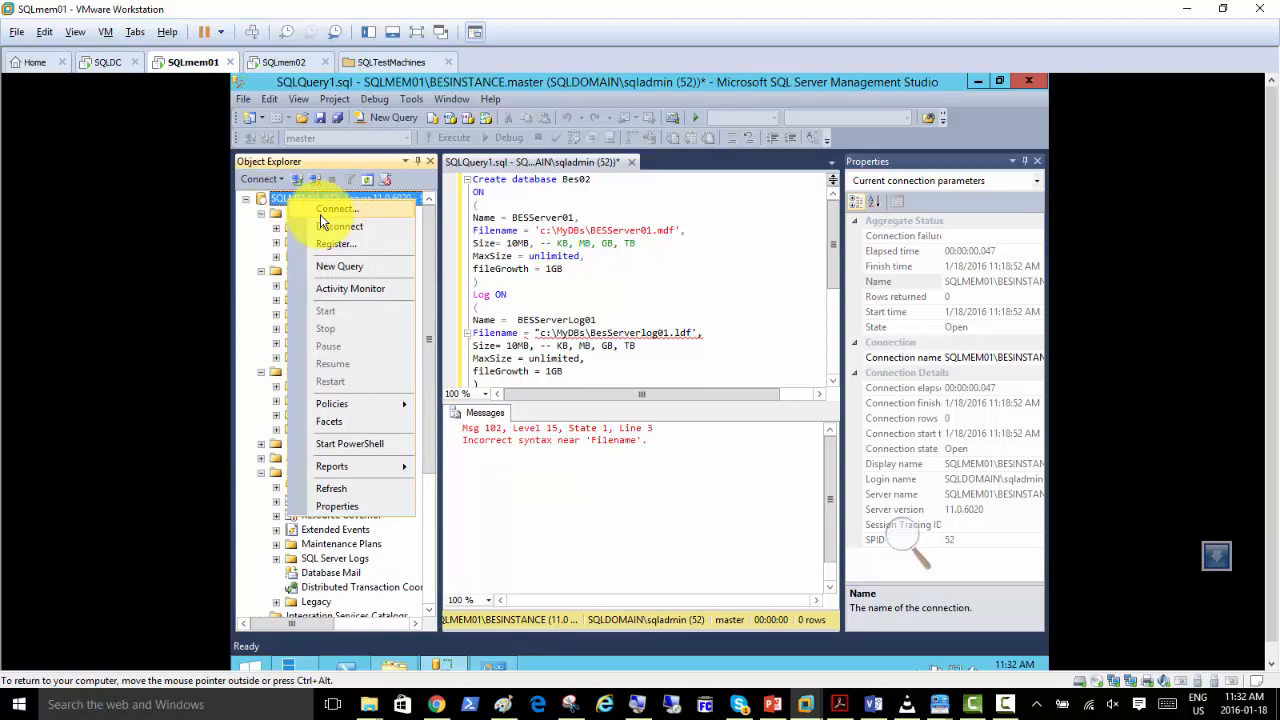
click(330, 498)
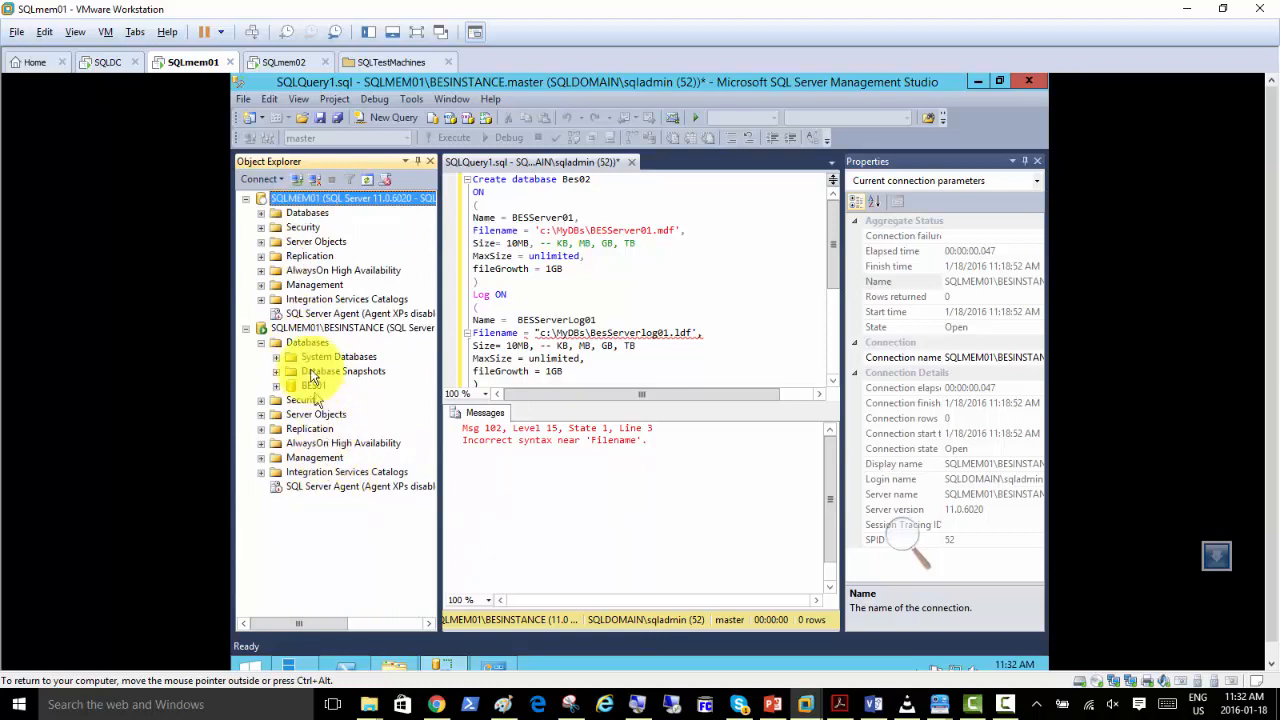
Connect again to the SQLMEM01 Database Engine with Windows Authentication.
right_click(299, 197)
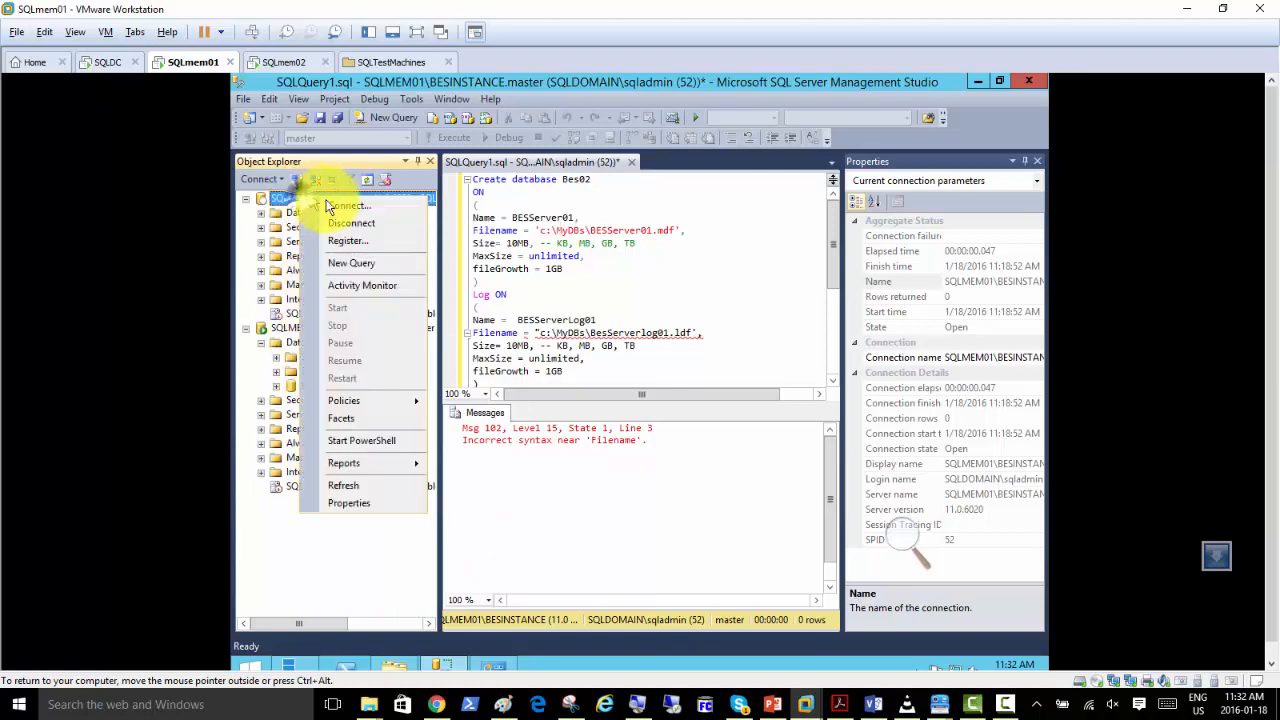
click(345, 207)
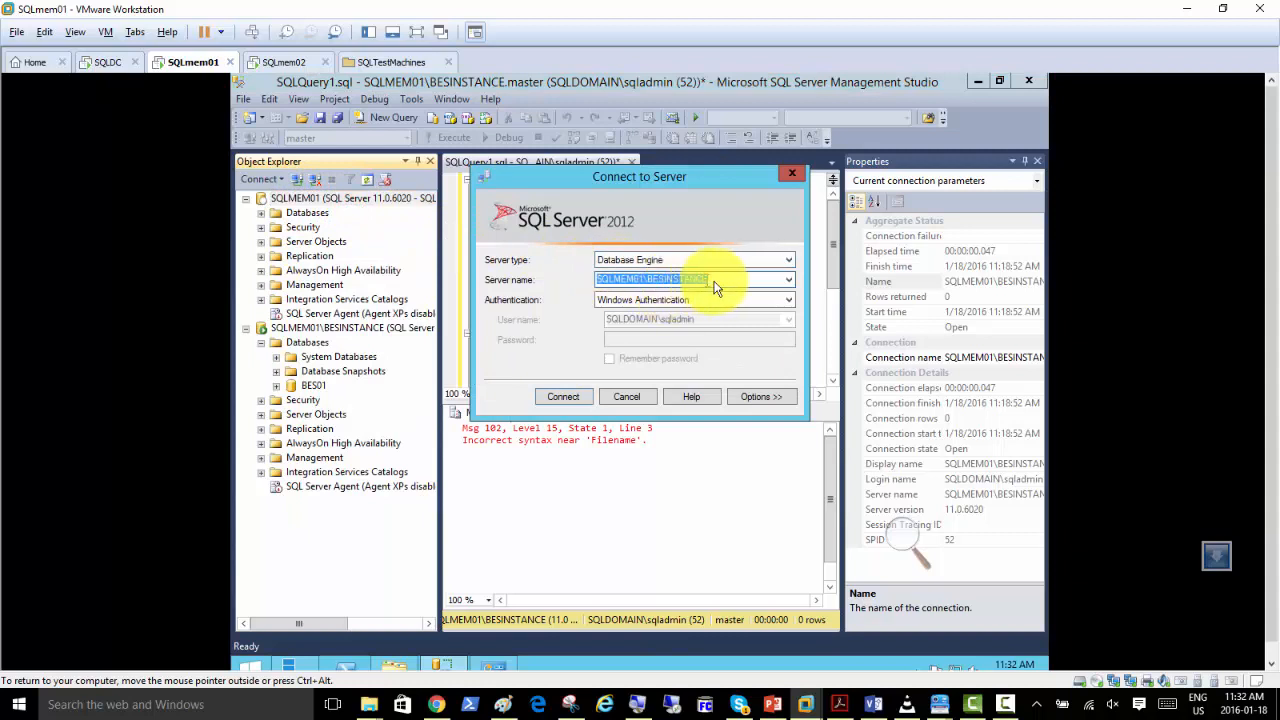
click(789, 279)
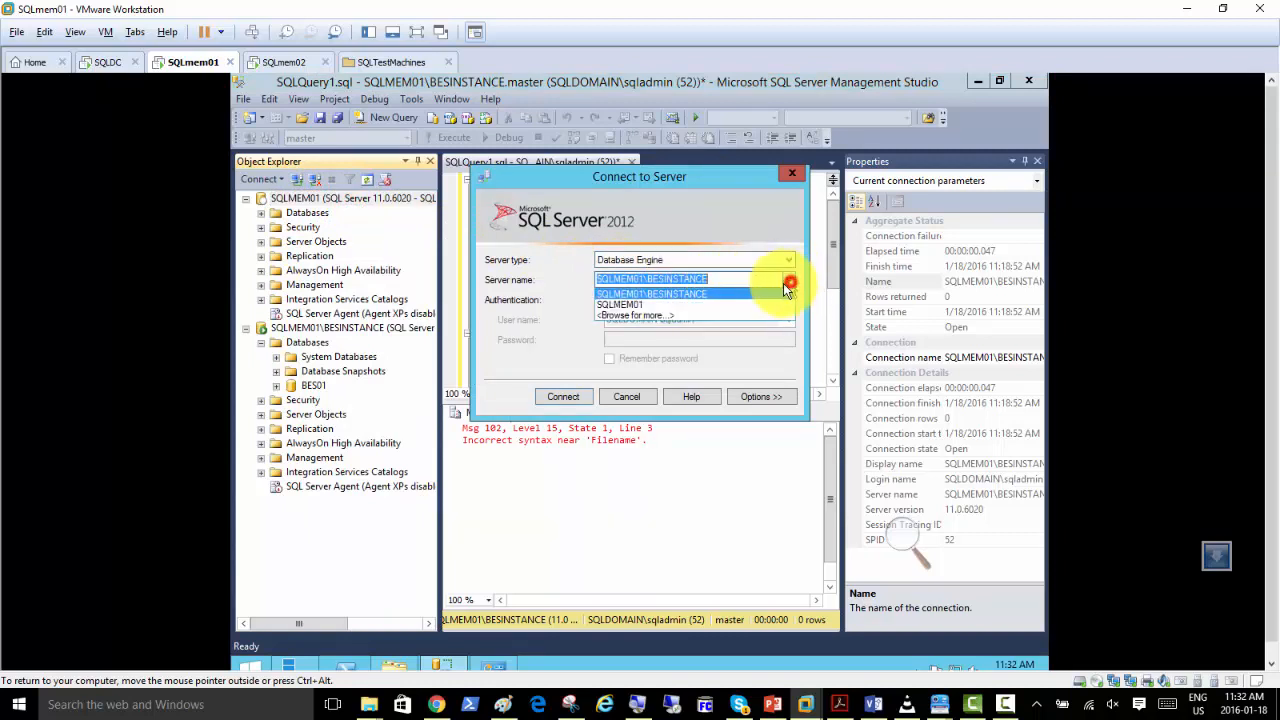
click(632, 303)
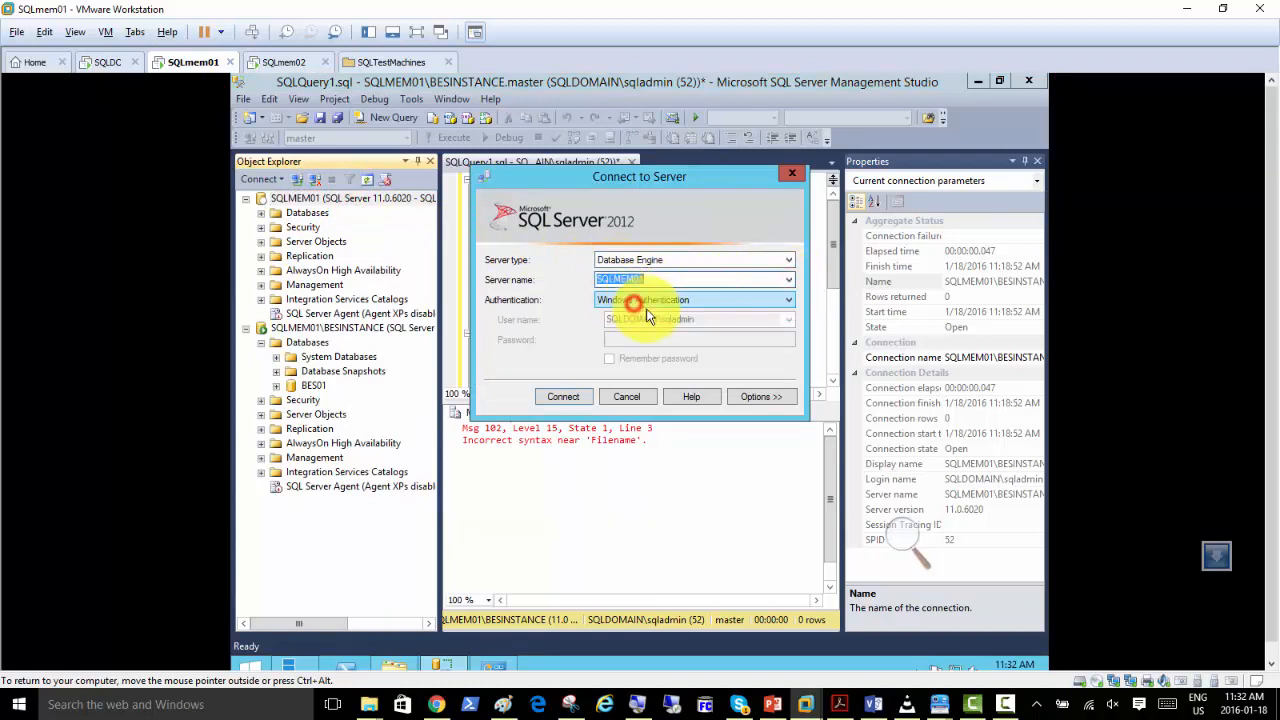
click(563, 396)
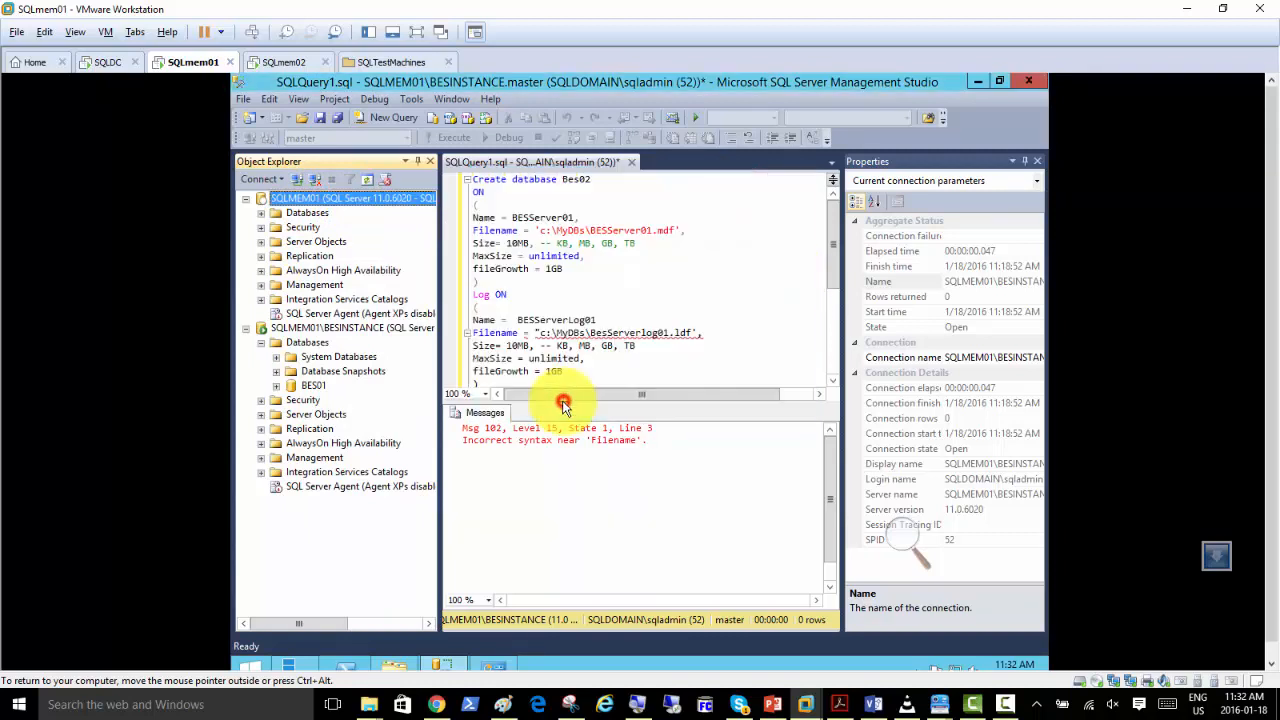
Refresh the SQLMEM01 server in Object Explorer once more.
right_click(262, 200)
click(418, 216)
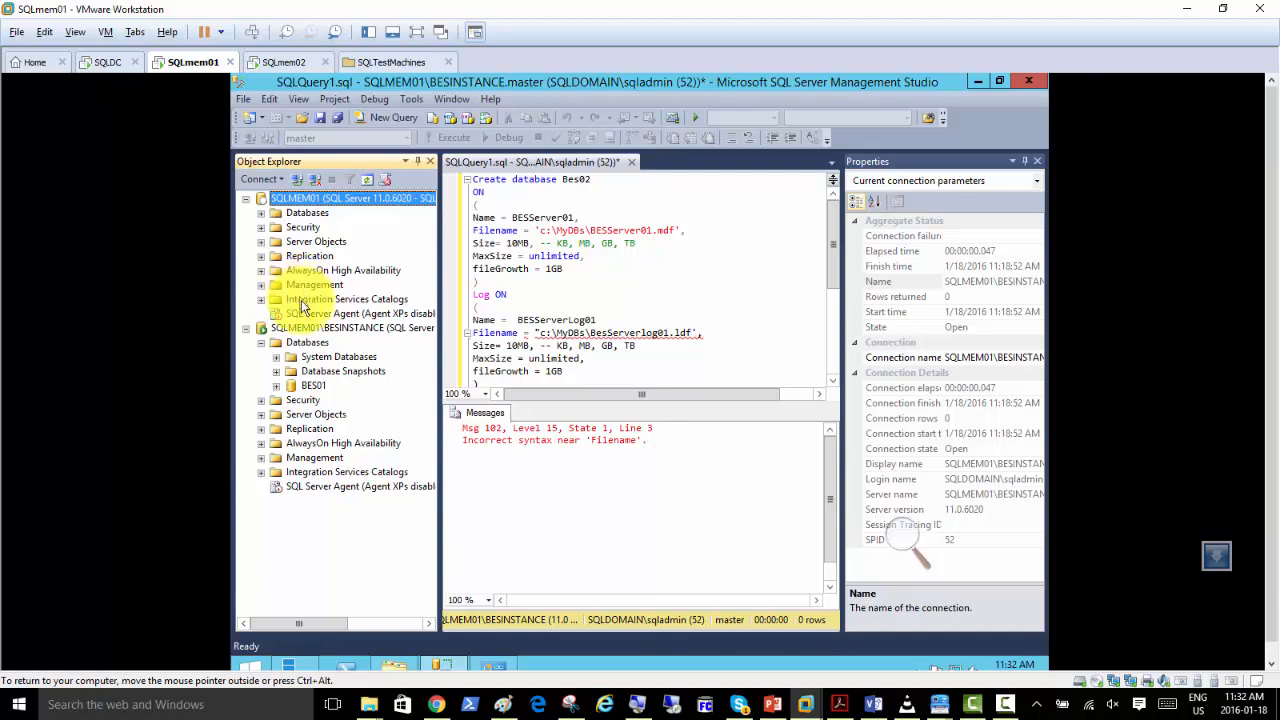
right_click(289, 199)
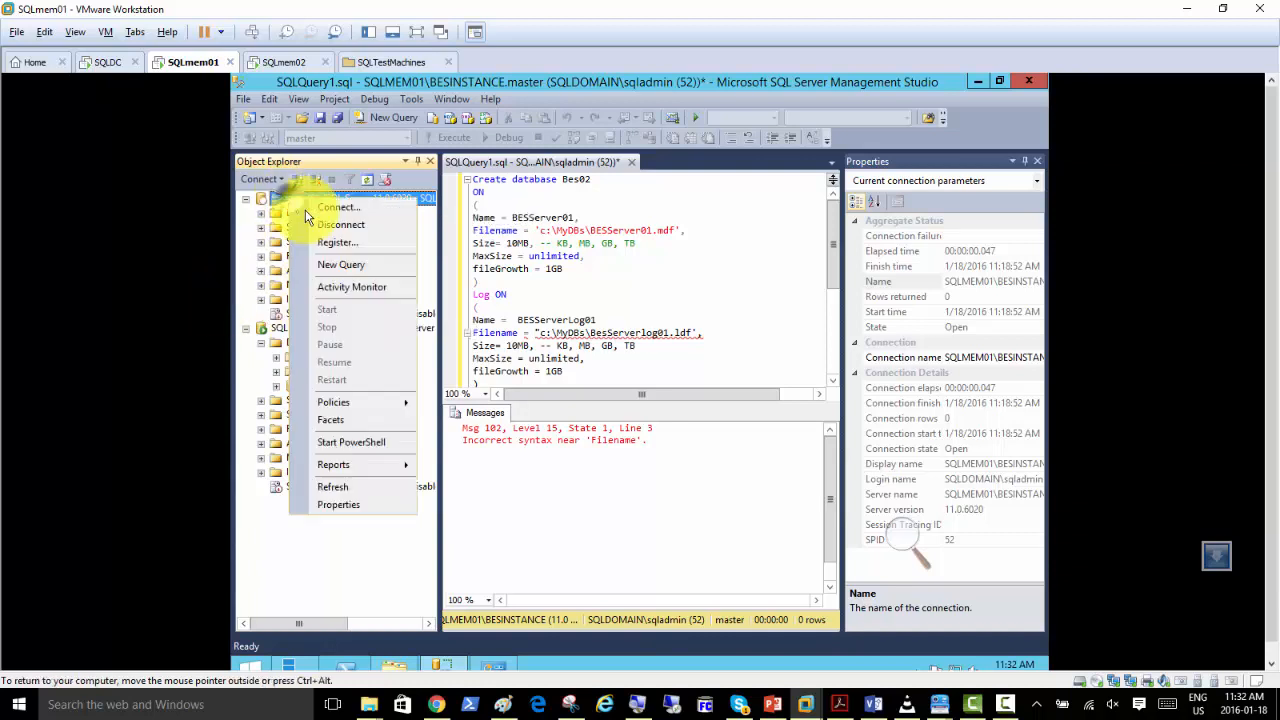
click(335, 488)
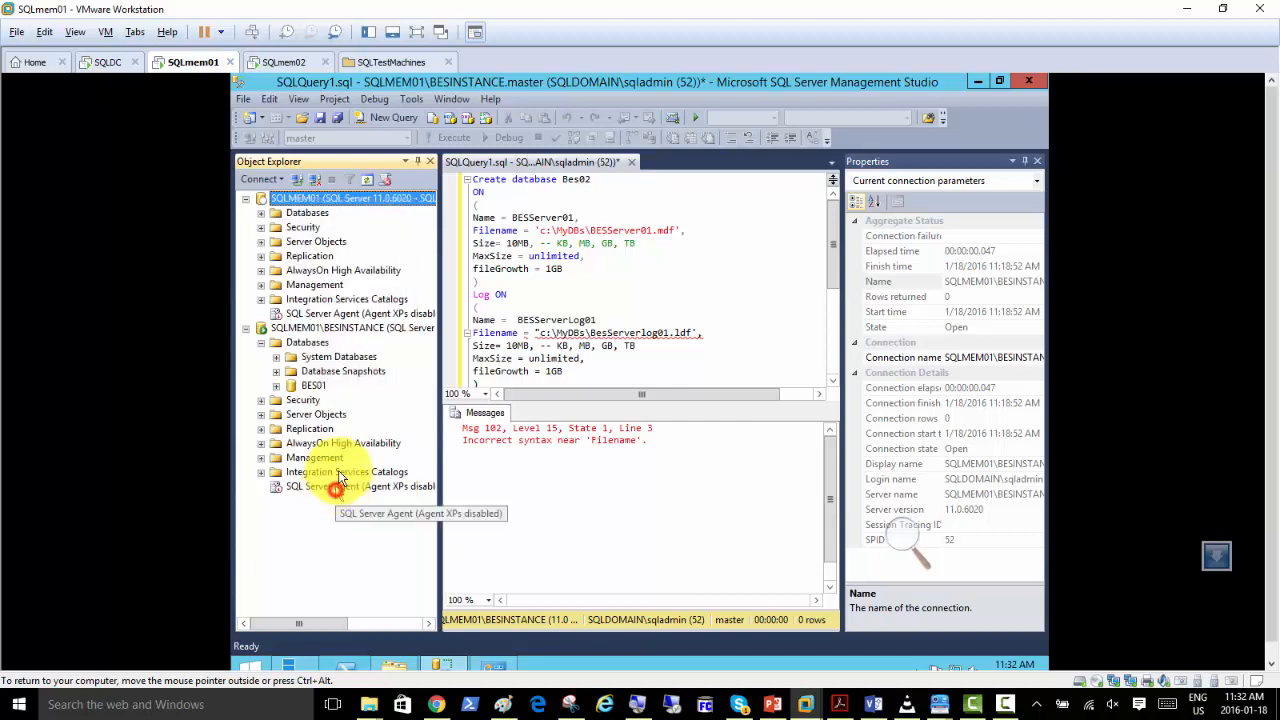
Close SQL Server Management Studio without saving the changes to SQLQuery1.sql.
click(1029, 84)
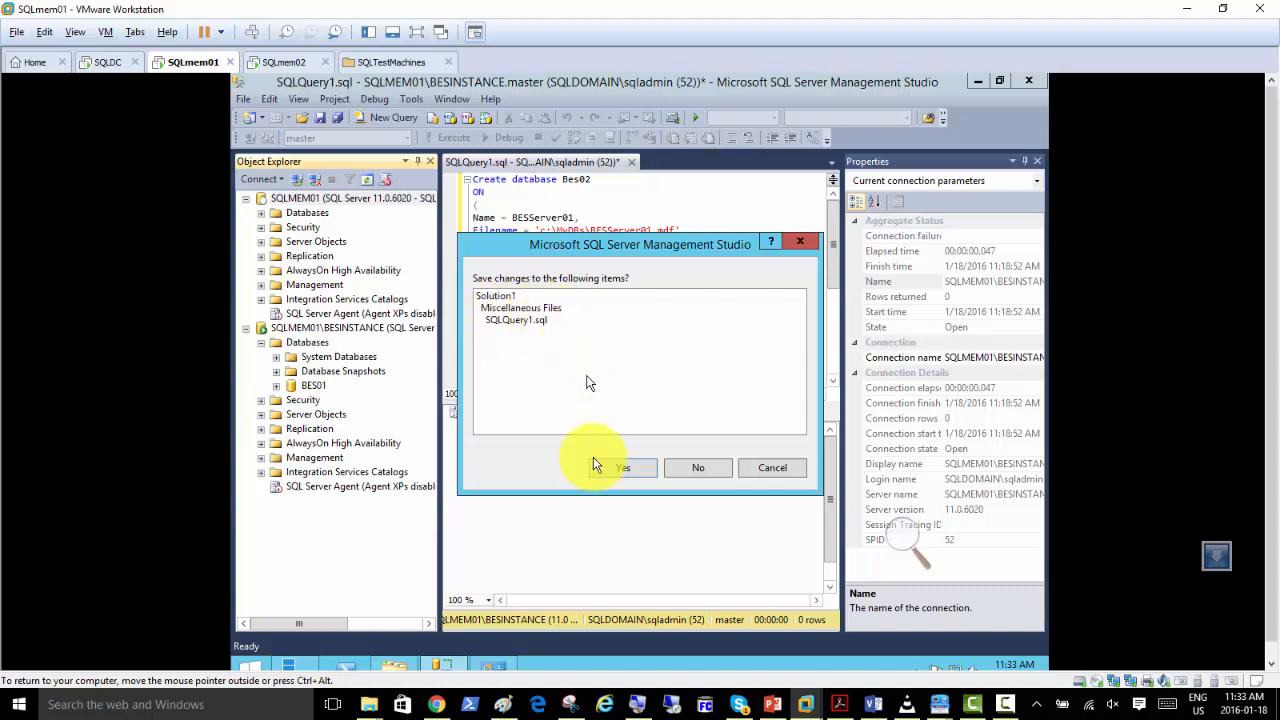
click(683, 473)
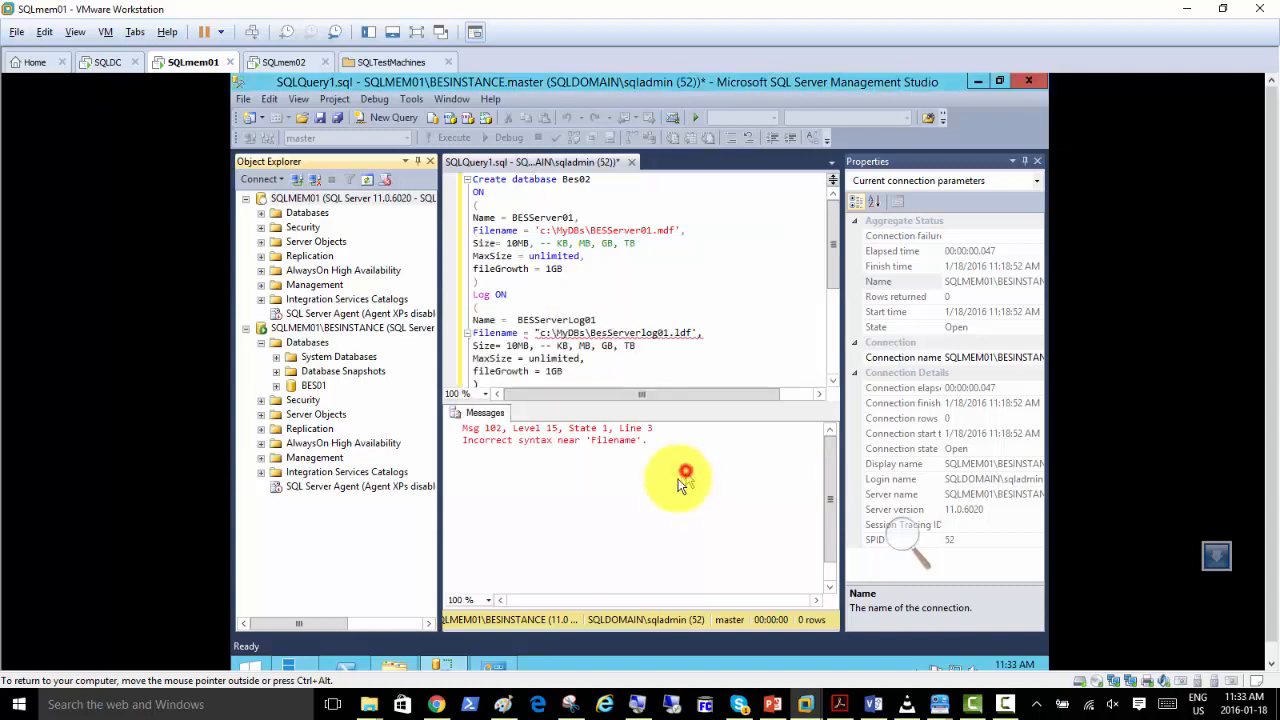
click(823, 374)
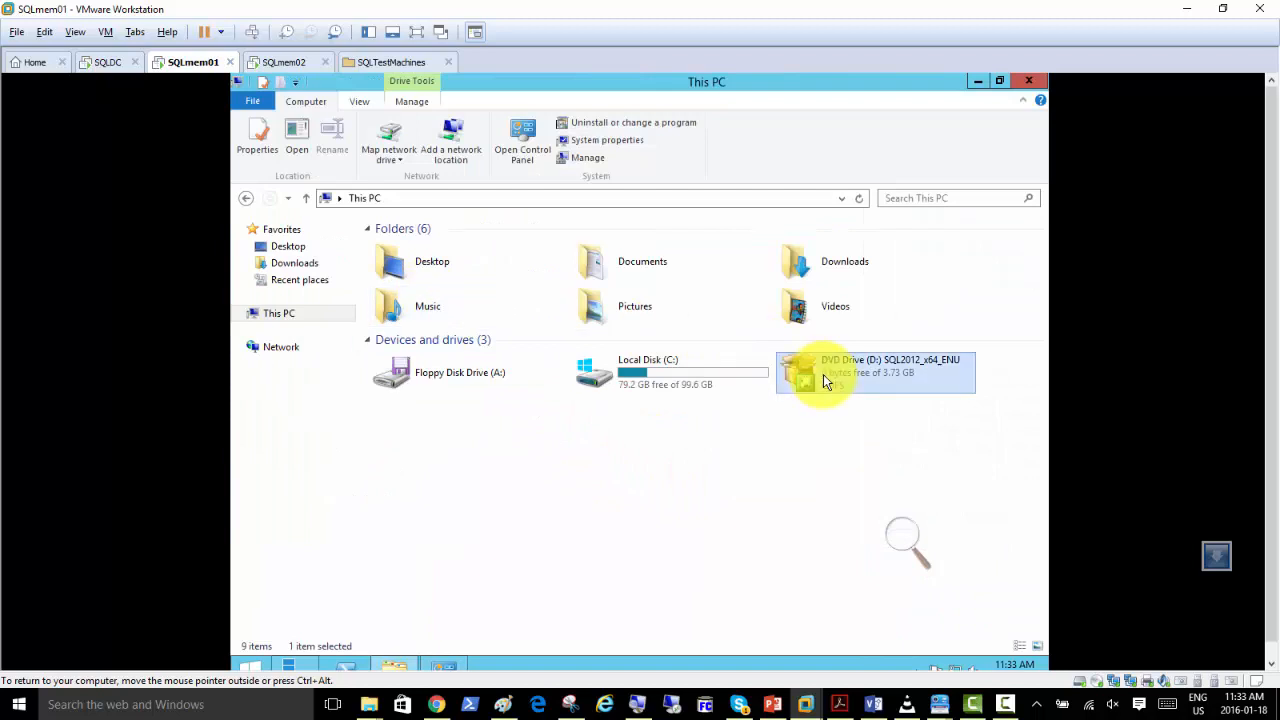
Start SQL Server Management Studio again from the list of installed apps.
click(257, 658)
click(338, 642)
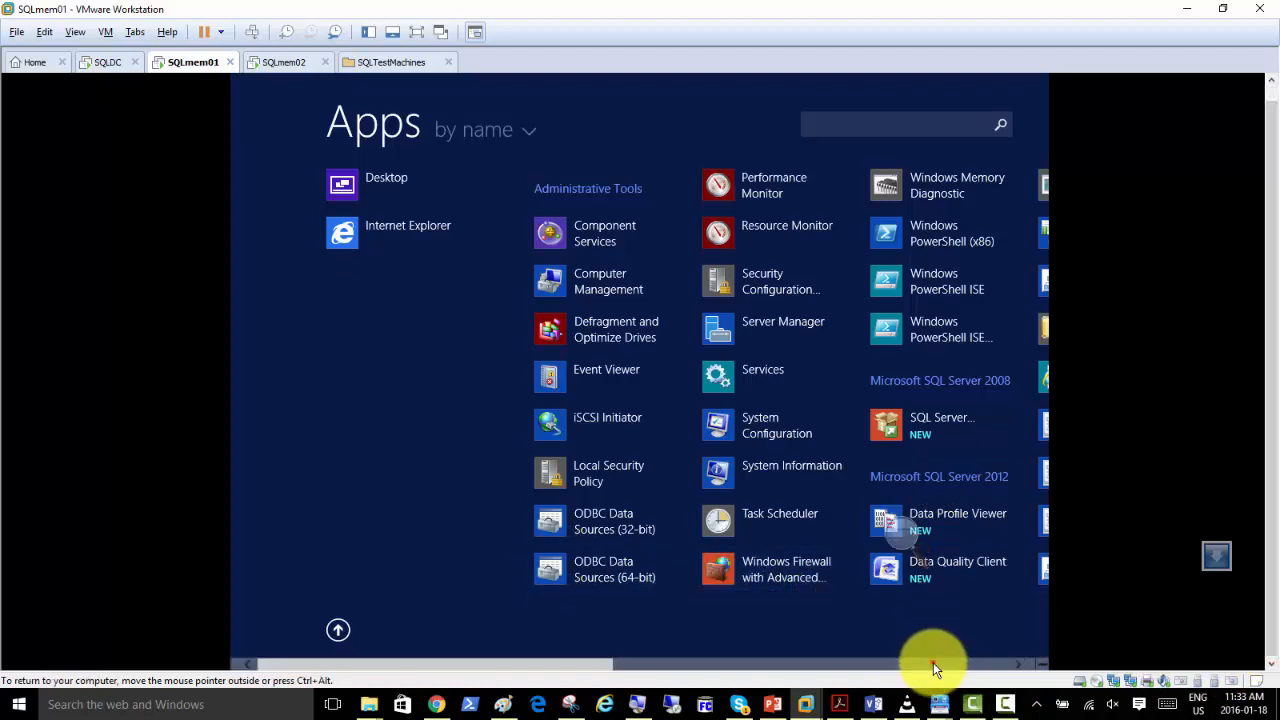
click(933, 662)
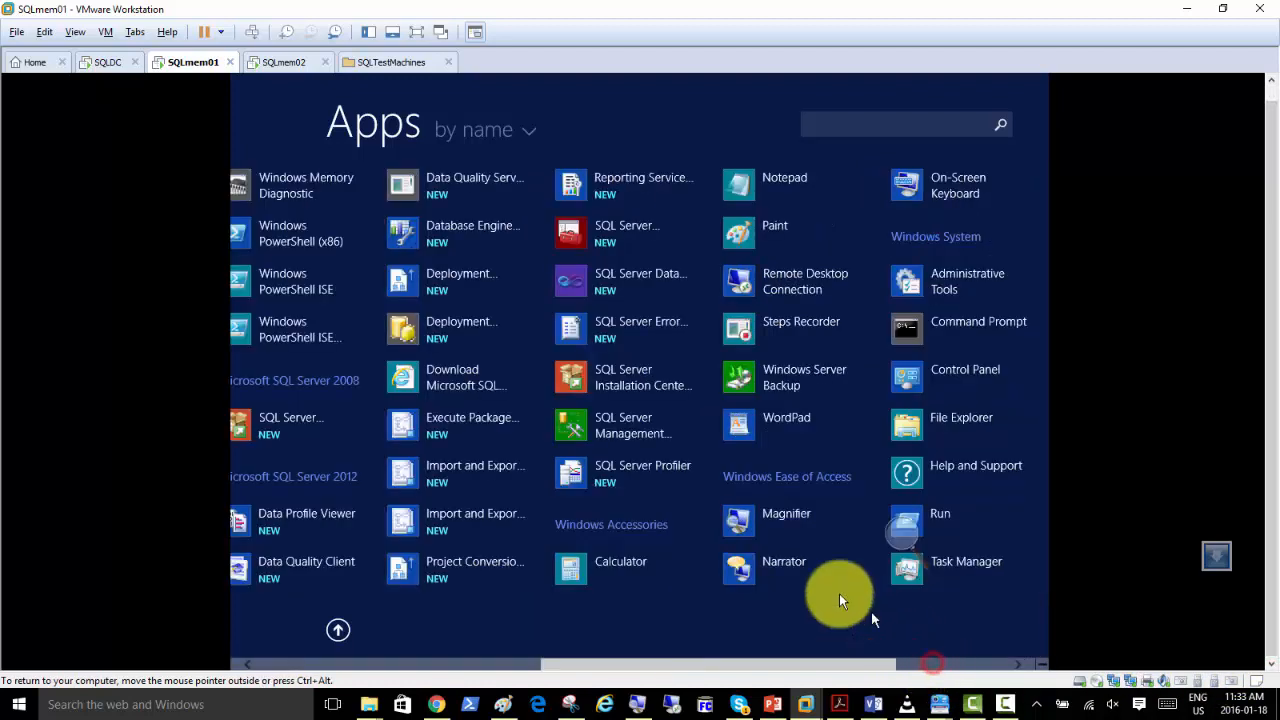
click(593, 427)
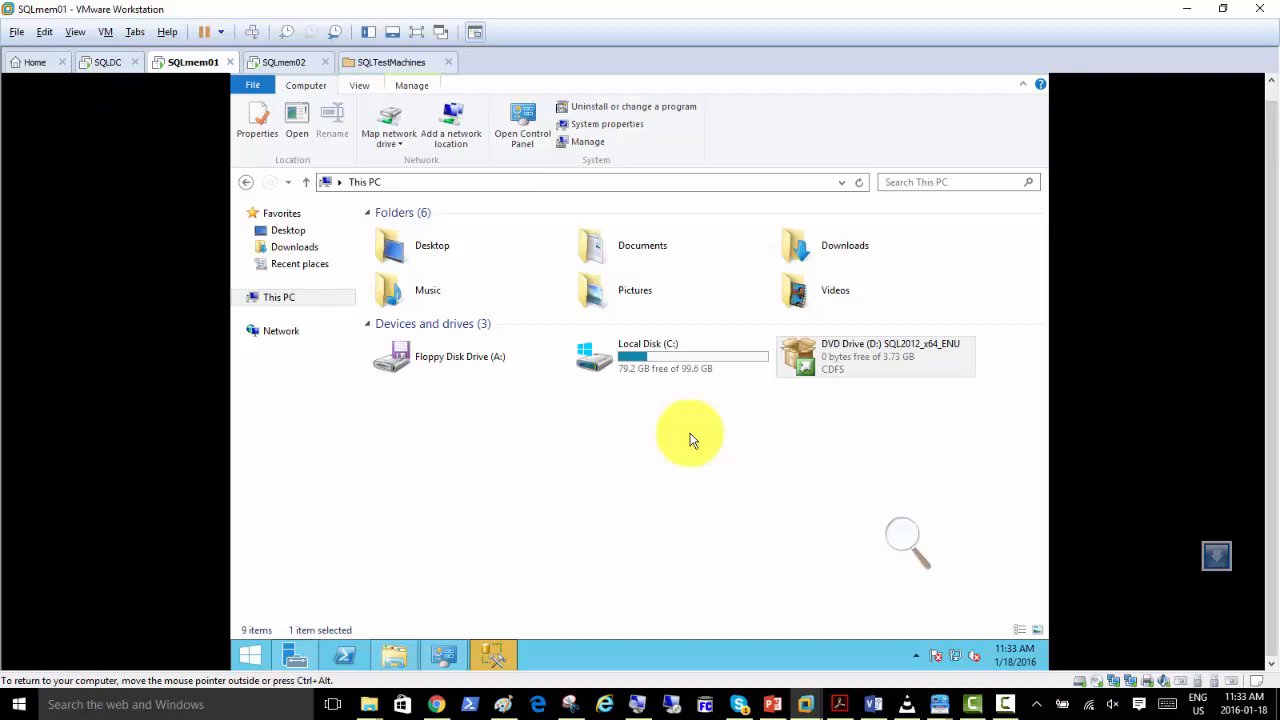
Bring the Management Studio window to the front and connect to the SQLMEM01 Database Engine with Windows Authentication.
click(712, 473)
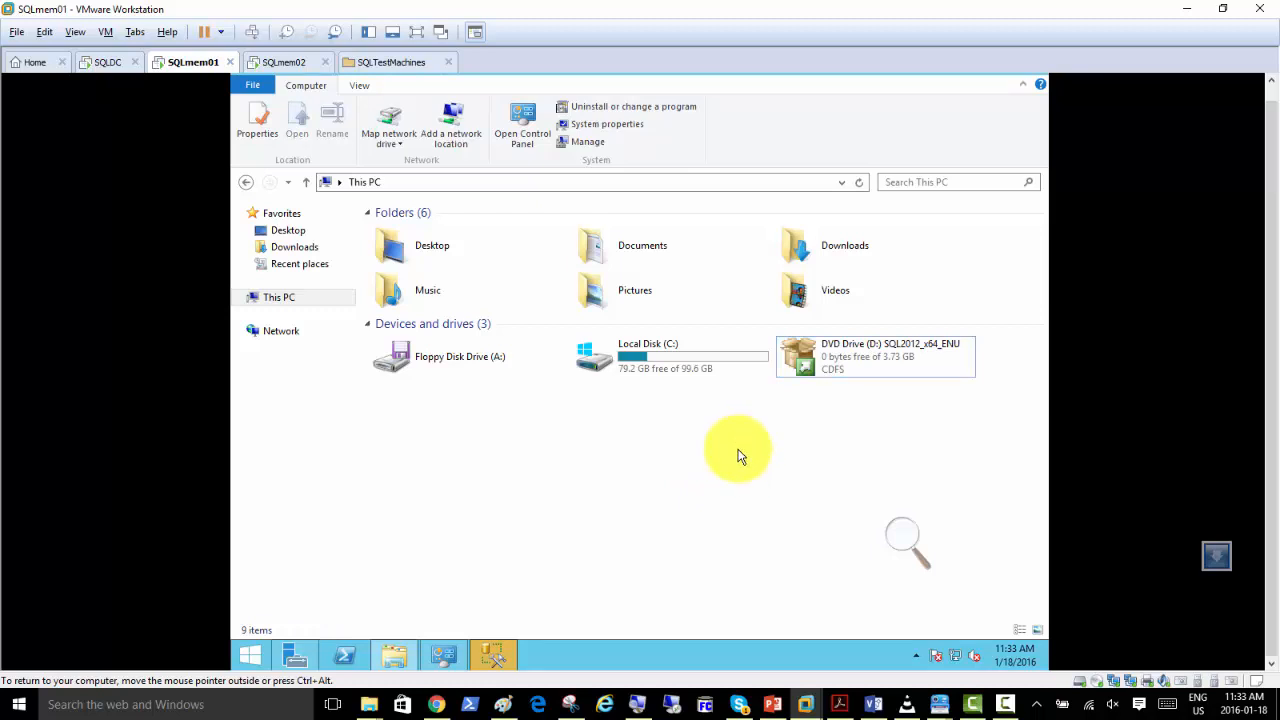
click(684, 419)
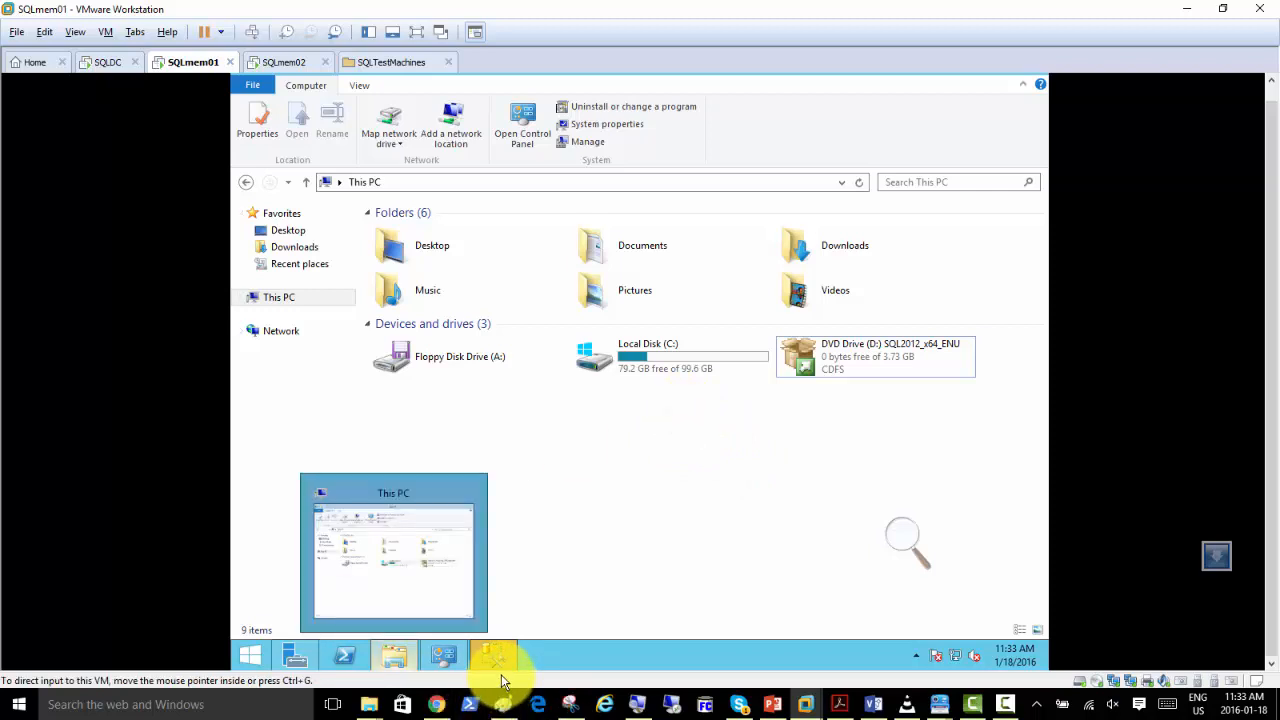
mouse_move(500, 657)
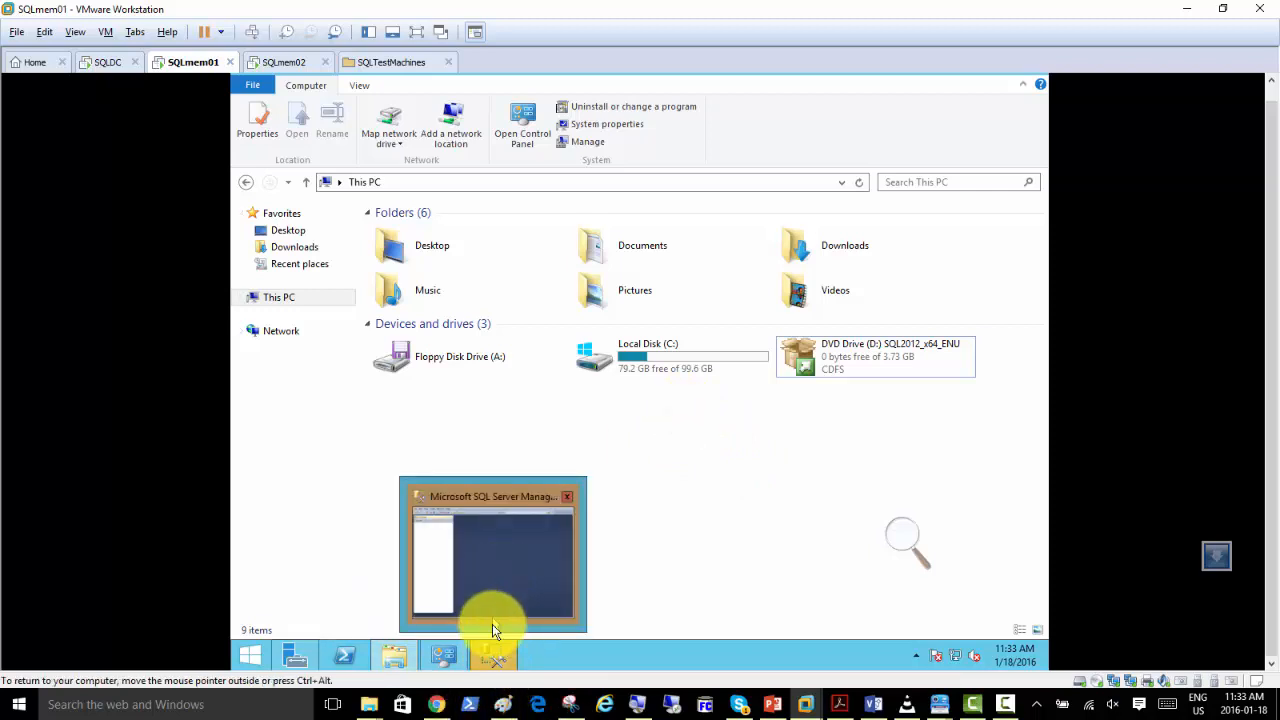
click(503, 590)
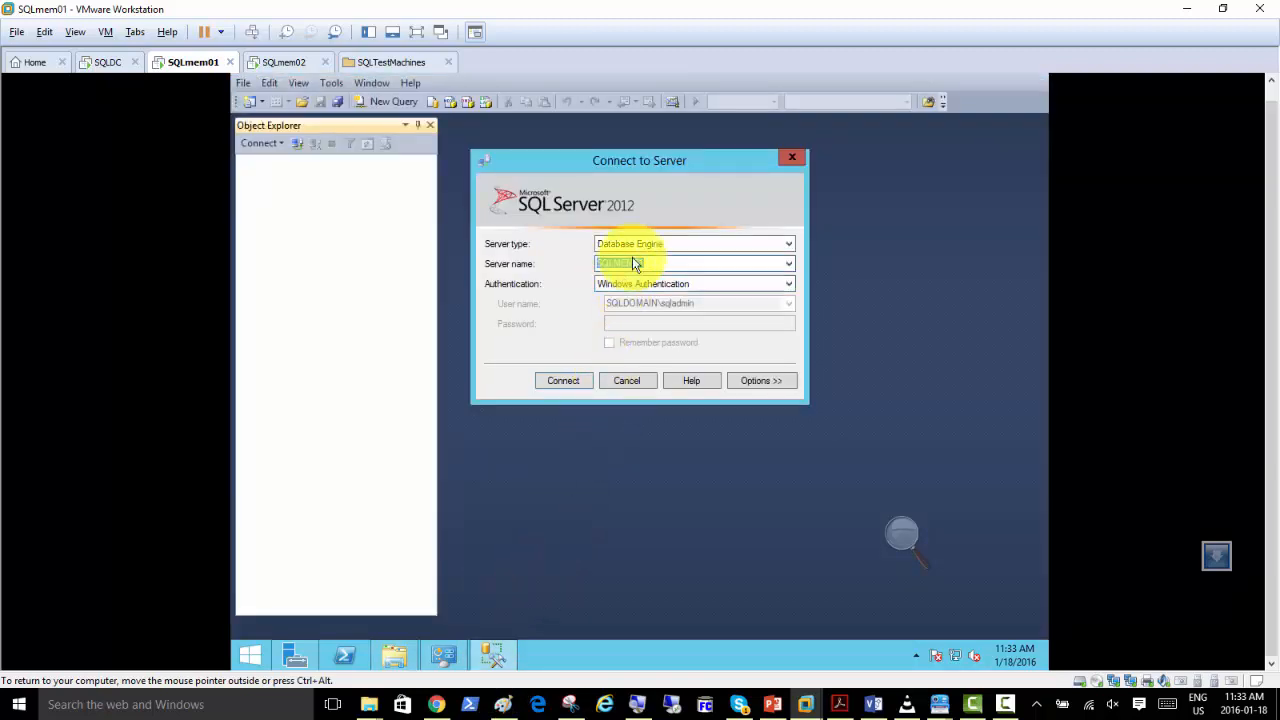
click(563, 380)
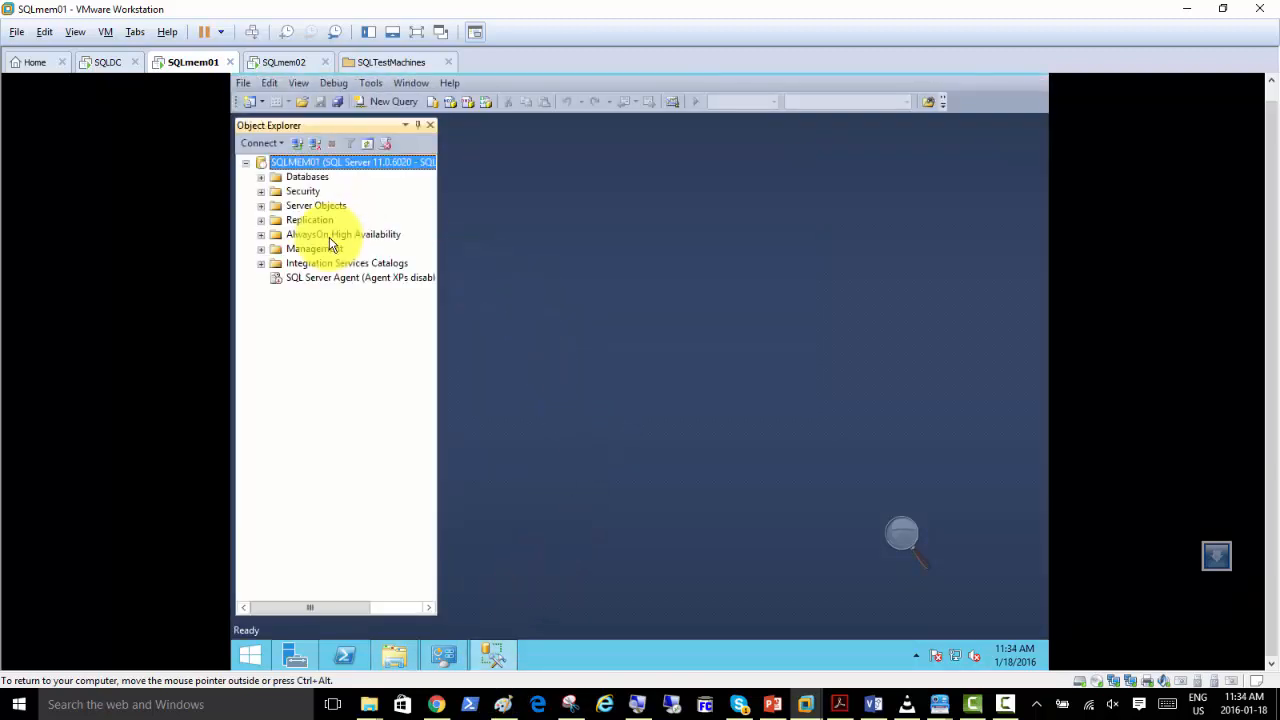
Connect Object Explorer to the SQLMEM01\BESINSTANCE Database Engine with Windows Authentication, and refresh the SQLMEM01 server.
click(262, 143)
click(305, 162)
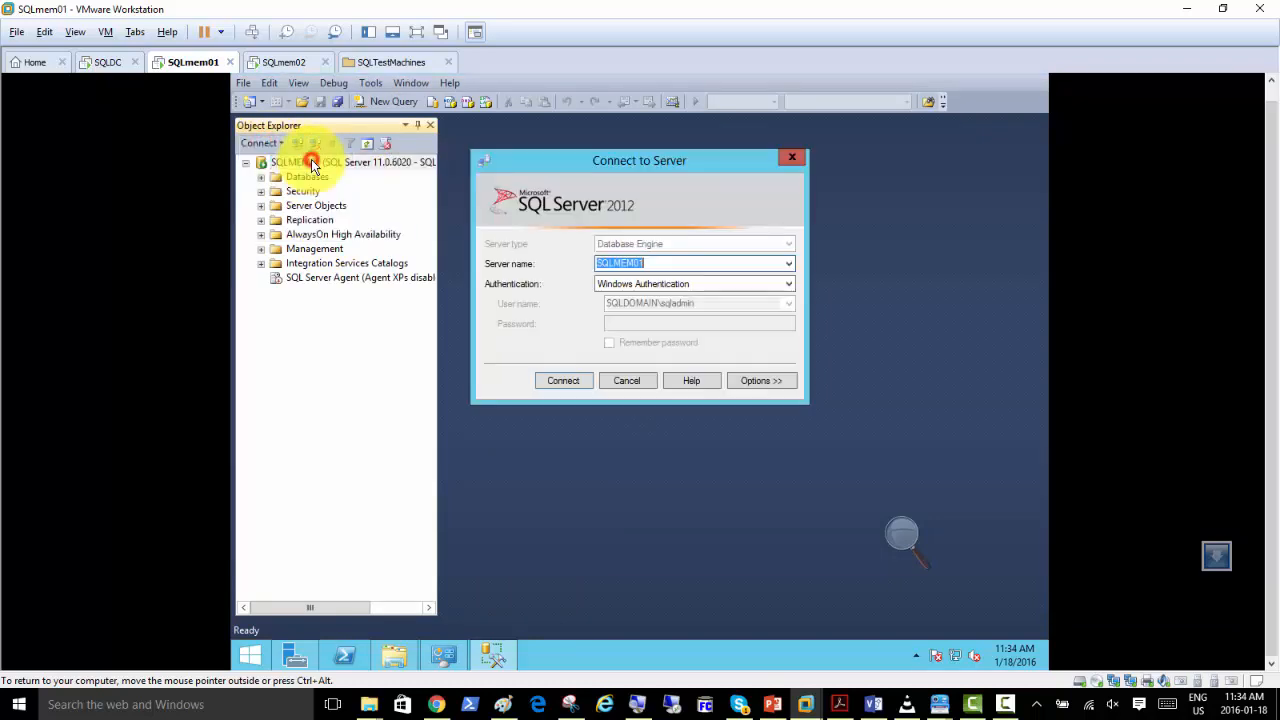
click(788, 264)
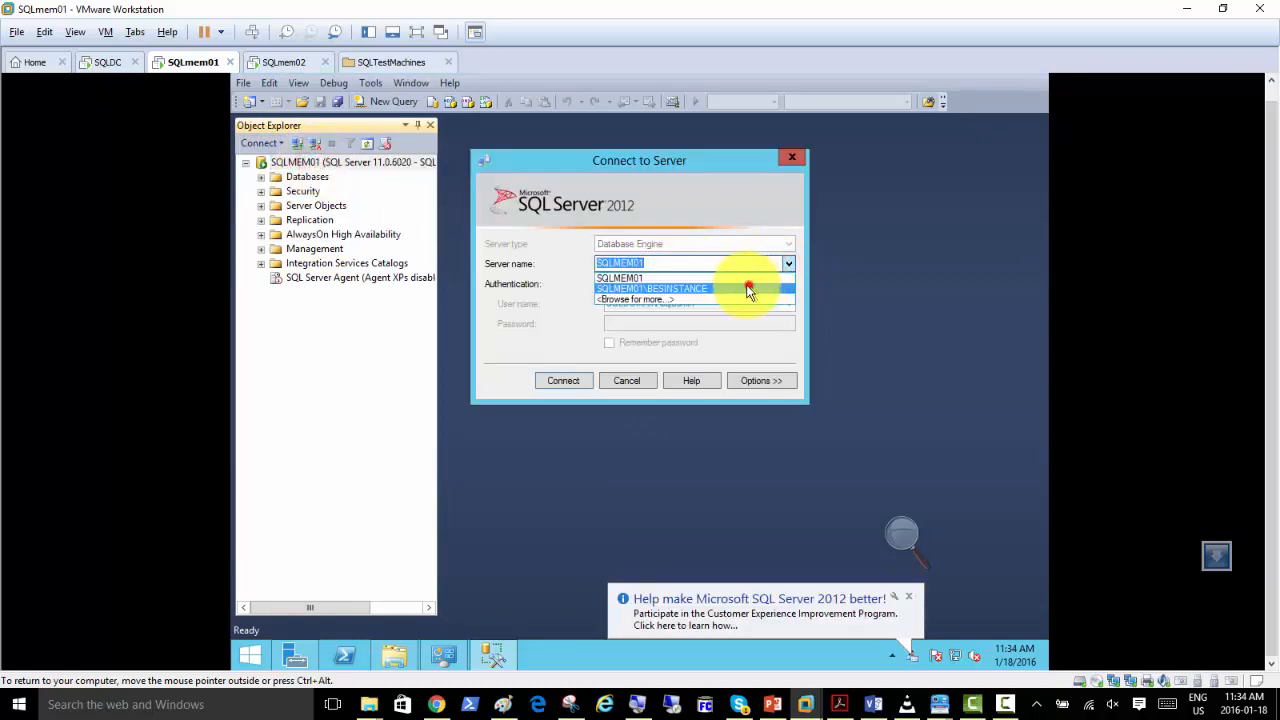
click(750, 288)
click(565, 384)
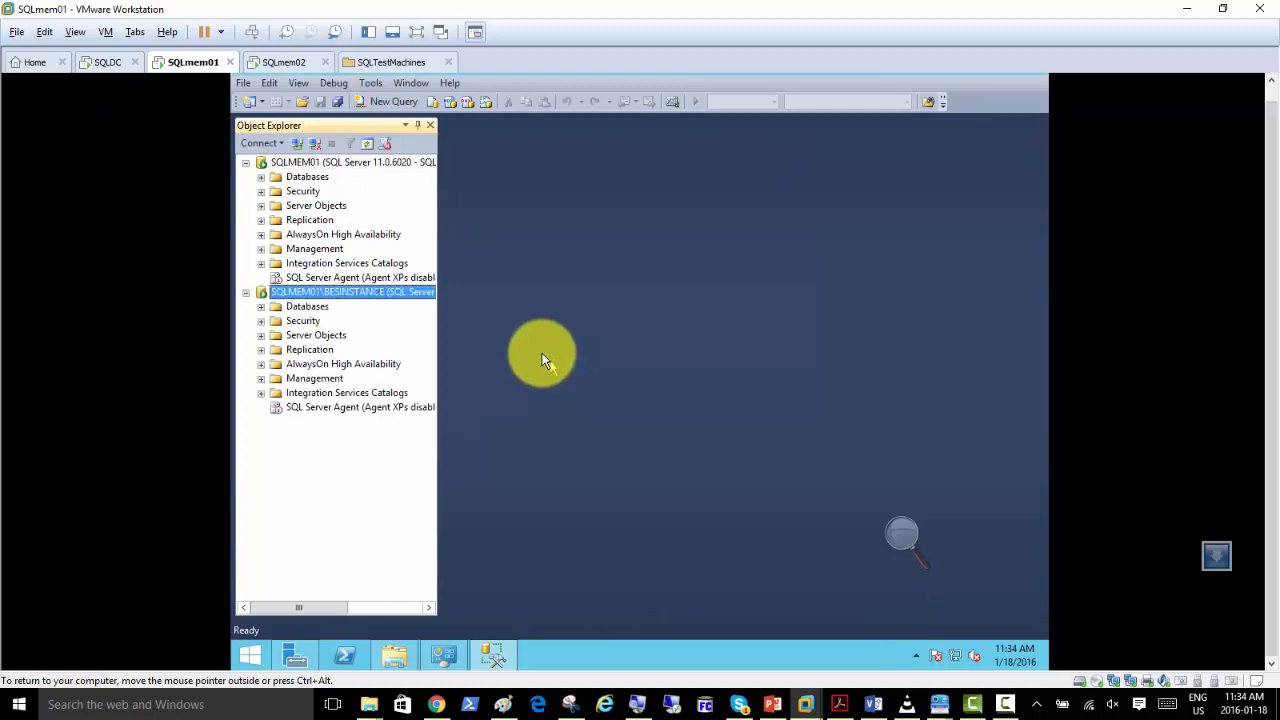
right_click(307, 160)
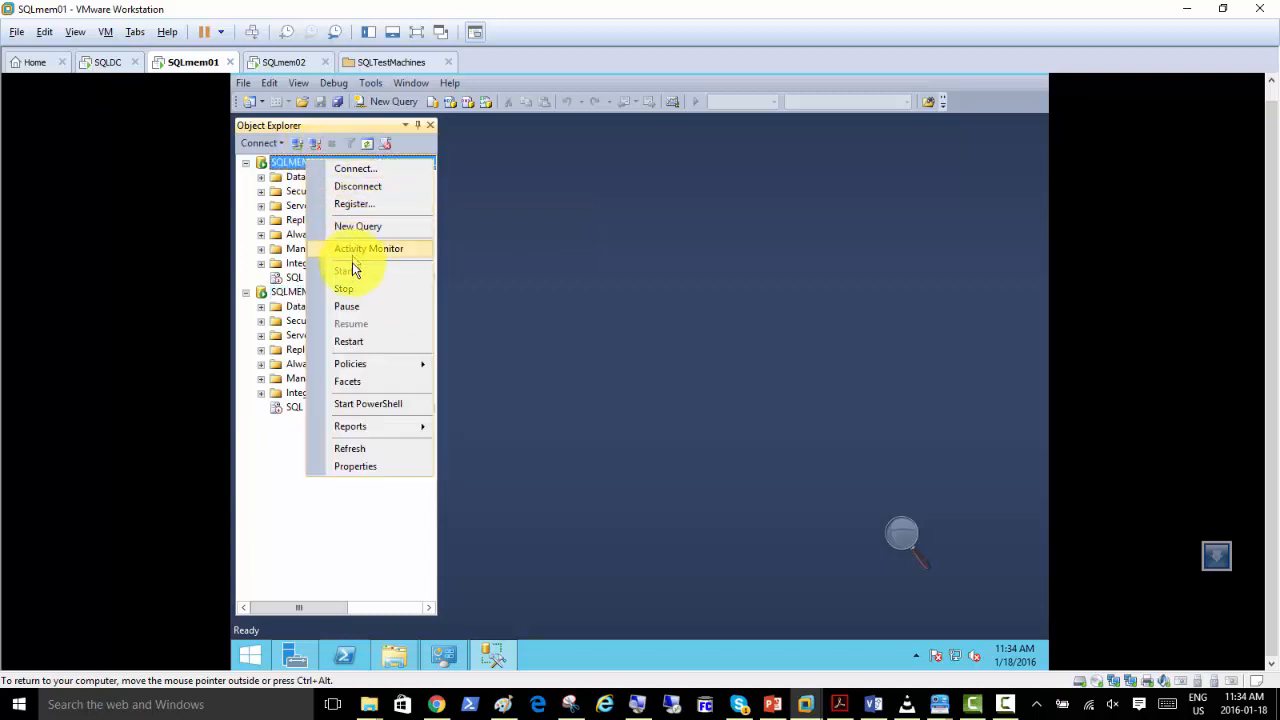
click(359, 451)
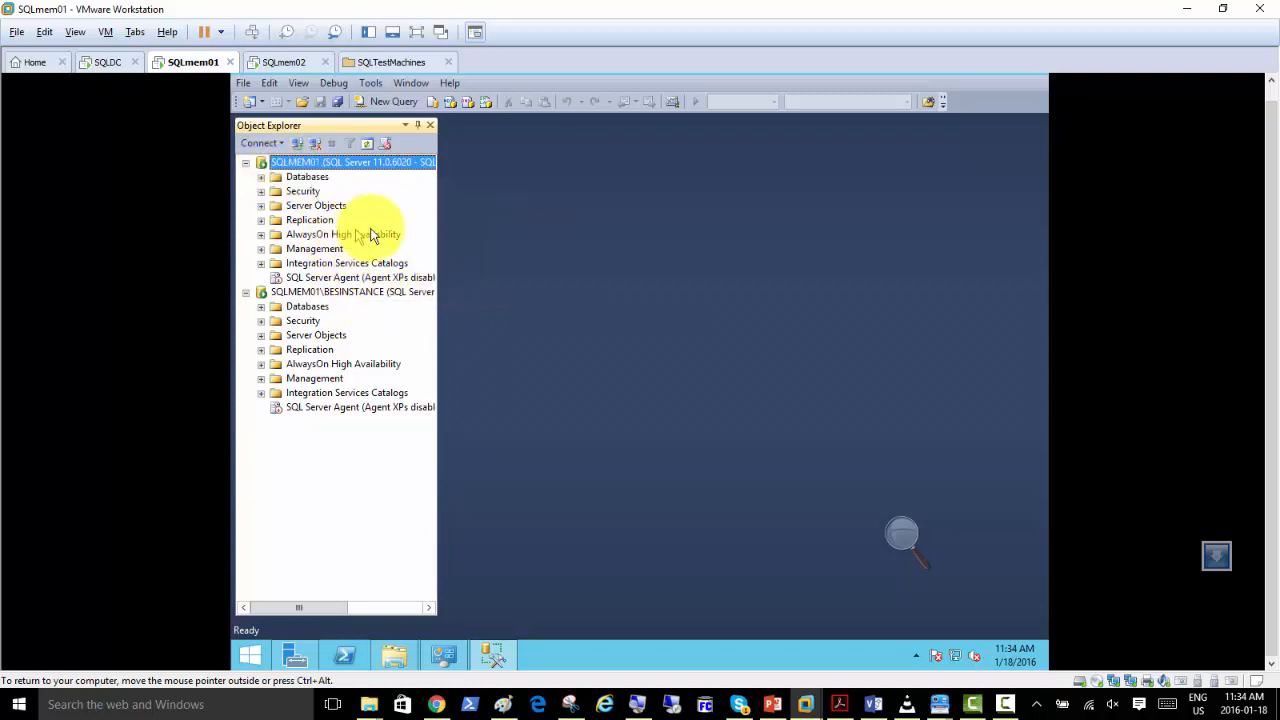
Inspect the Server Objects, Management, Integration Services Catalogs and AlwaysOn High Availability folders of the SQLMEM01 server in Object Explorer.
click(308, 264)
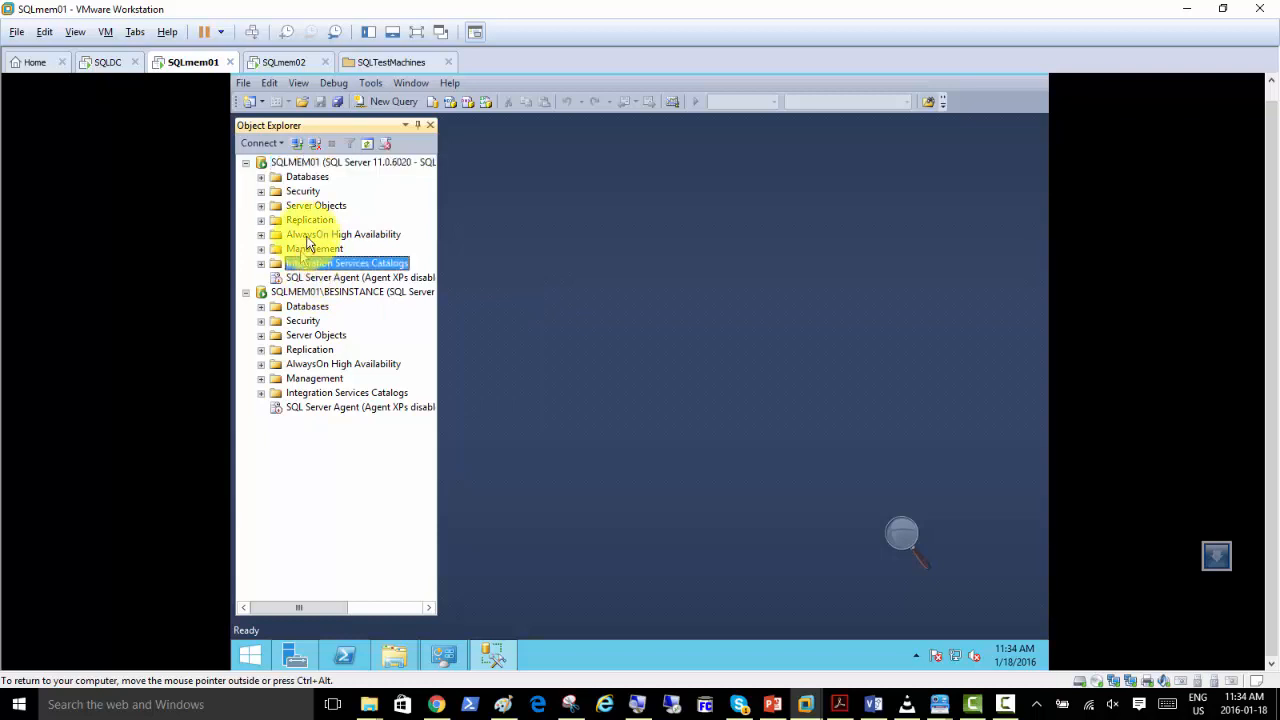
click(261, 206)
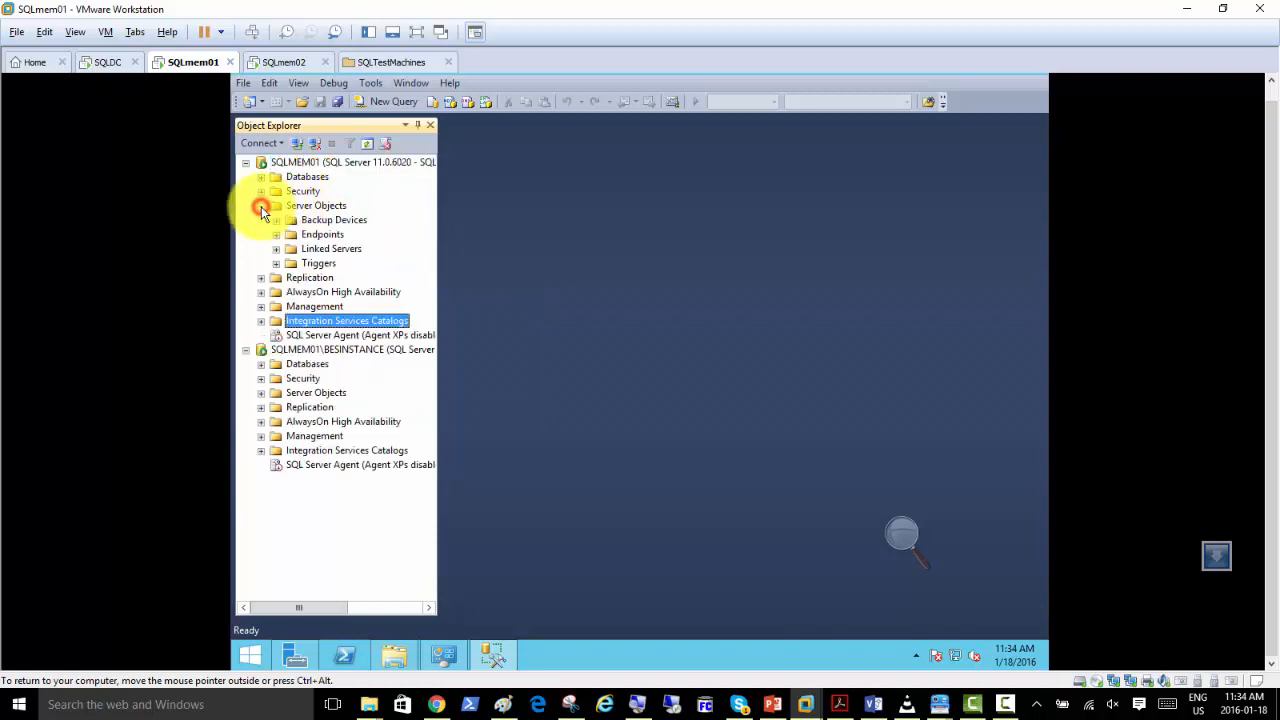
click(261, 206)
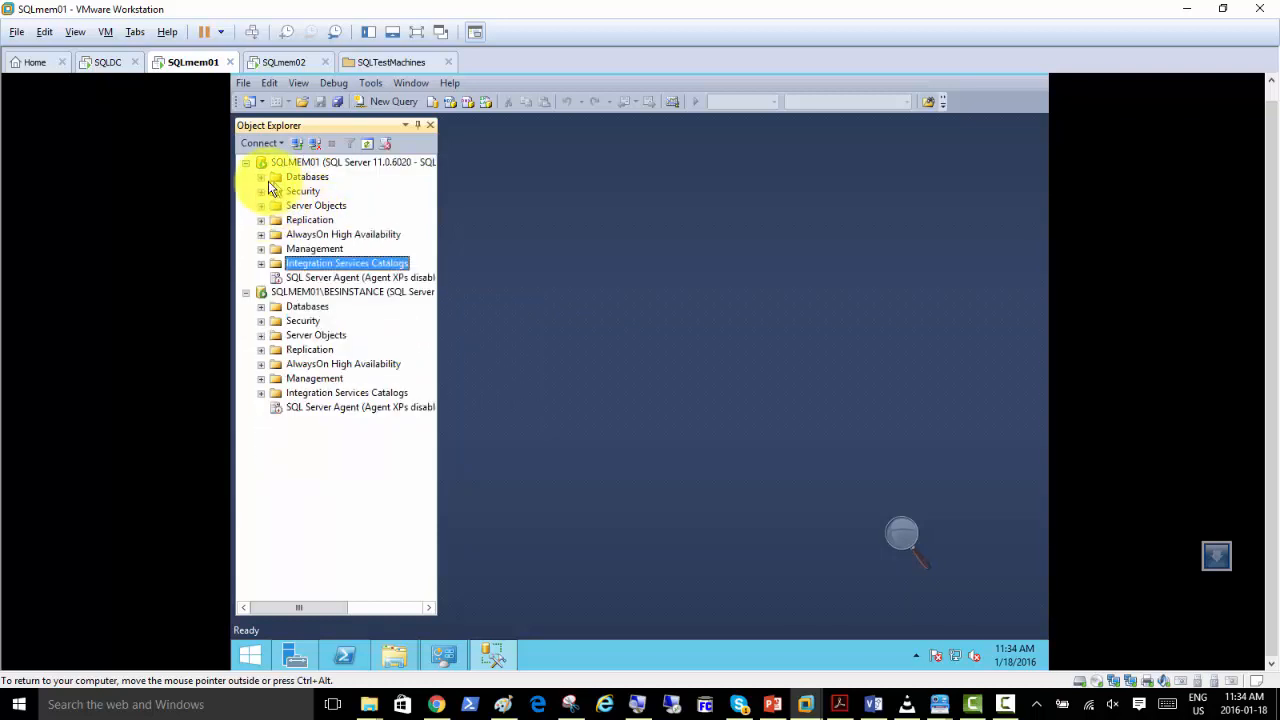
click(260, 249)
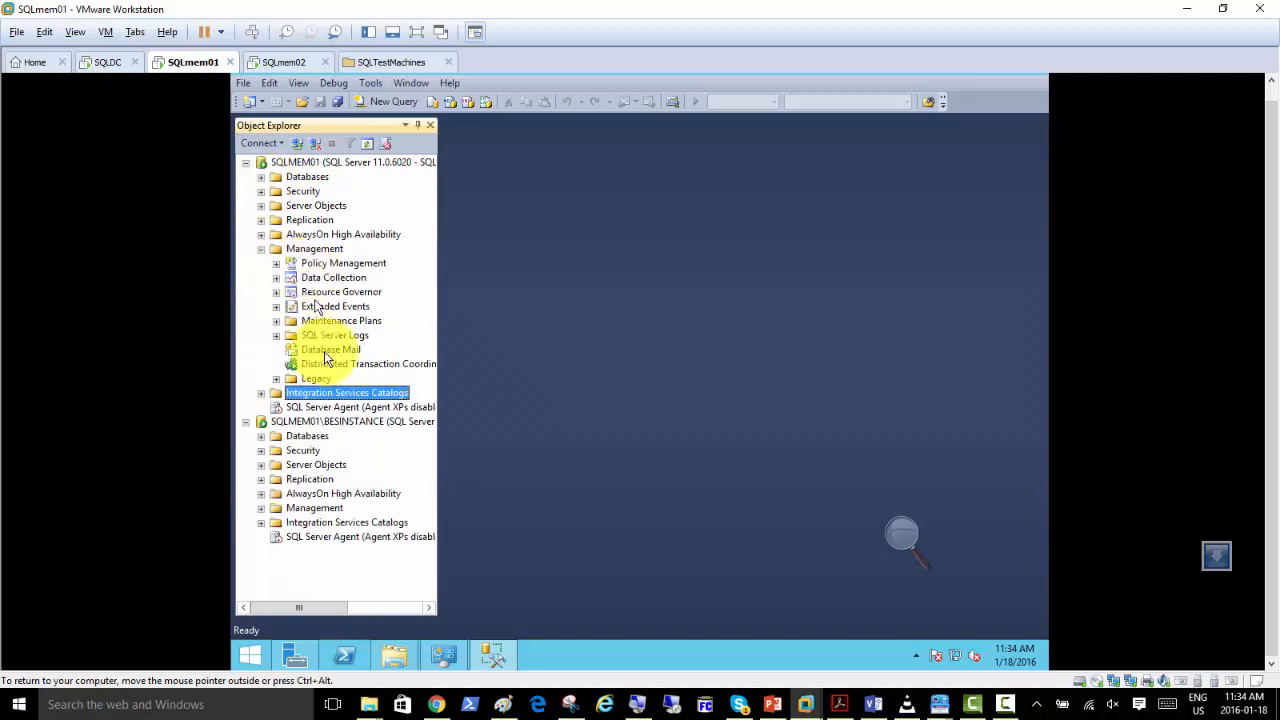
click(261, 393)
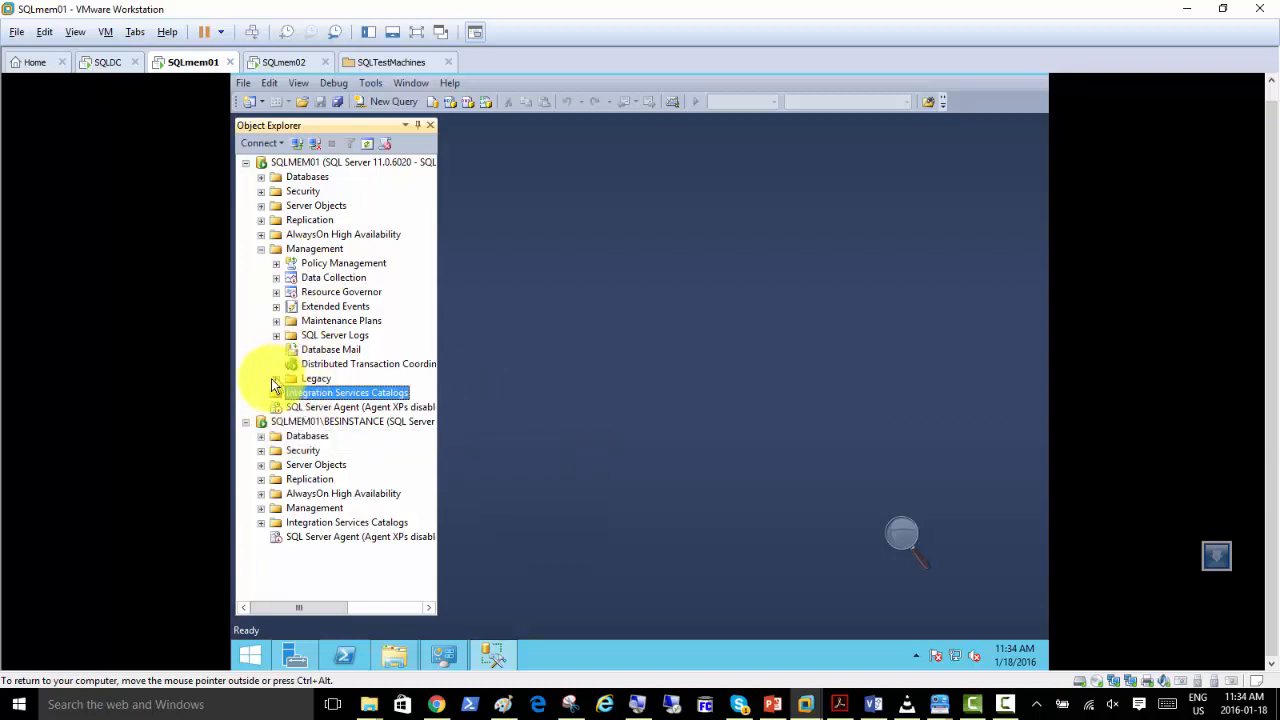
click(261, 234)
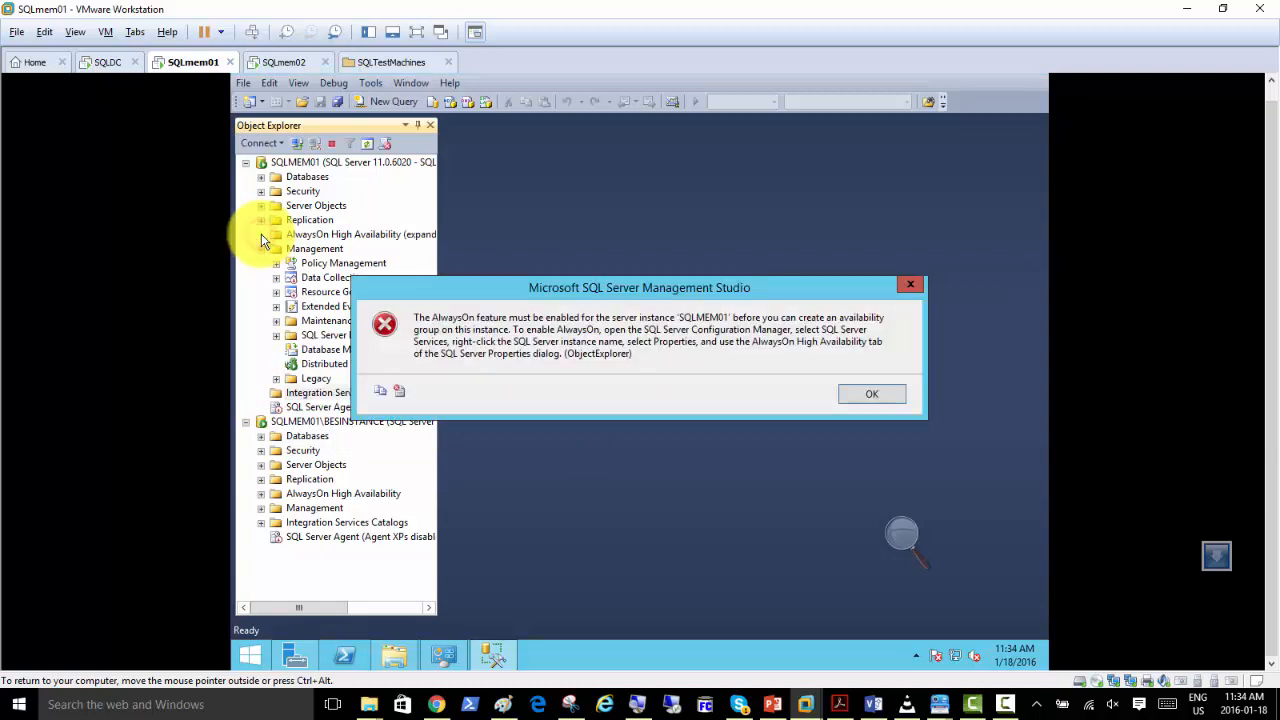
click(864, 395)
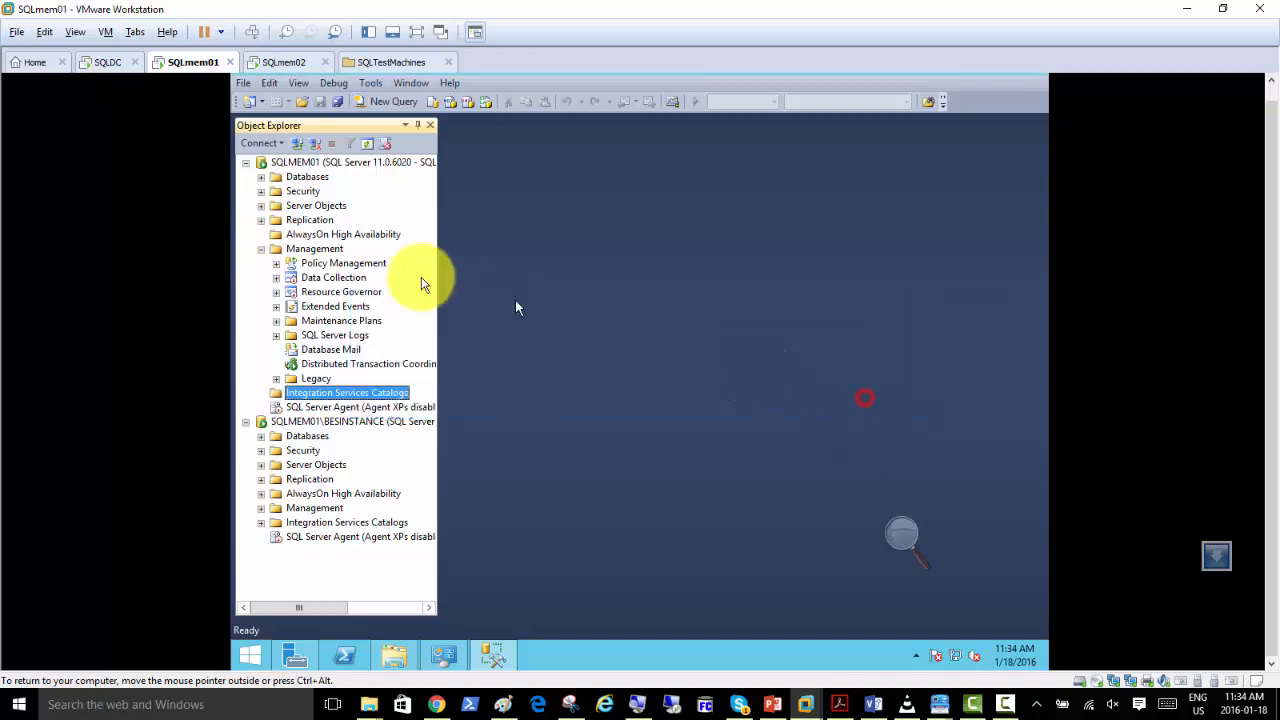
Expand the Server Objects, Security and Databases folders of SQLMEM01 and look through their contents.
click(261, 206)
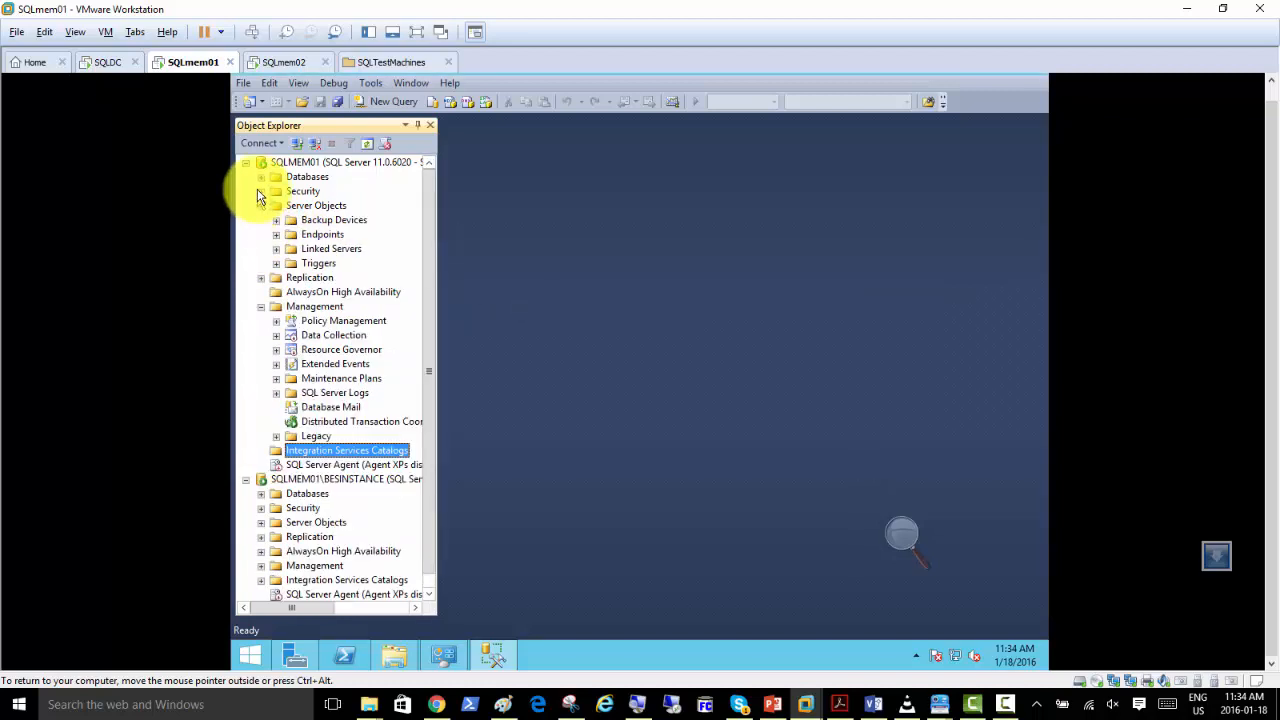
click(260, 190)
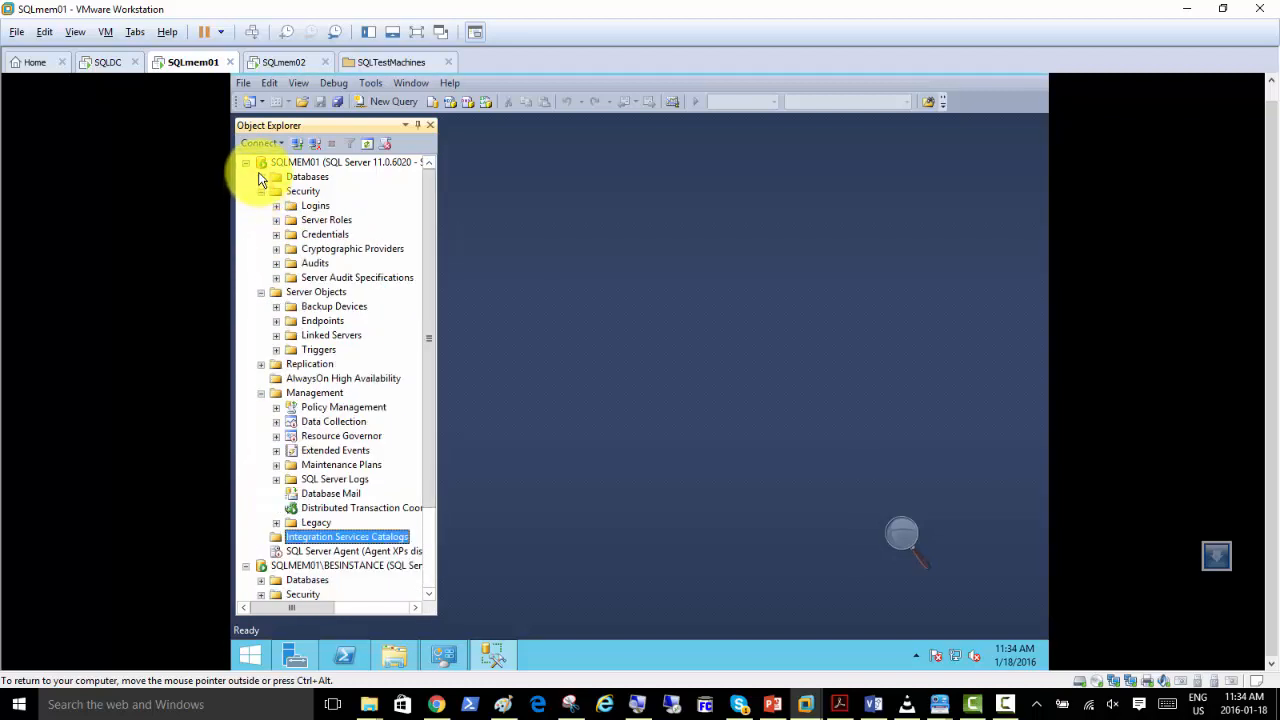
click(261, 177)
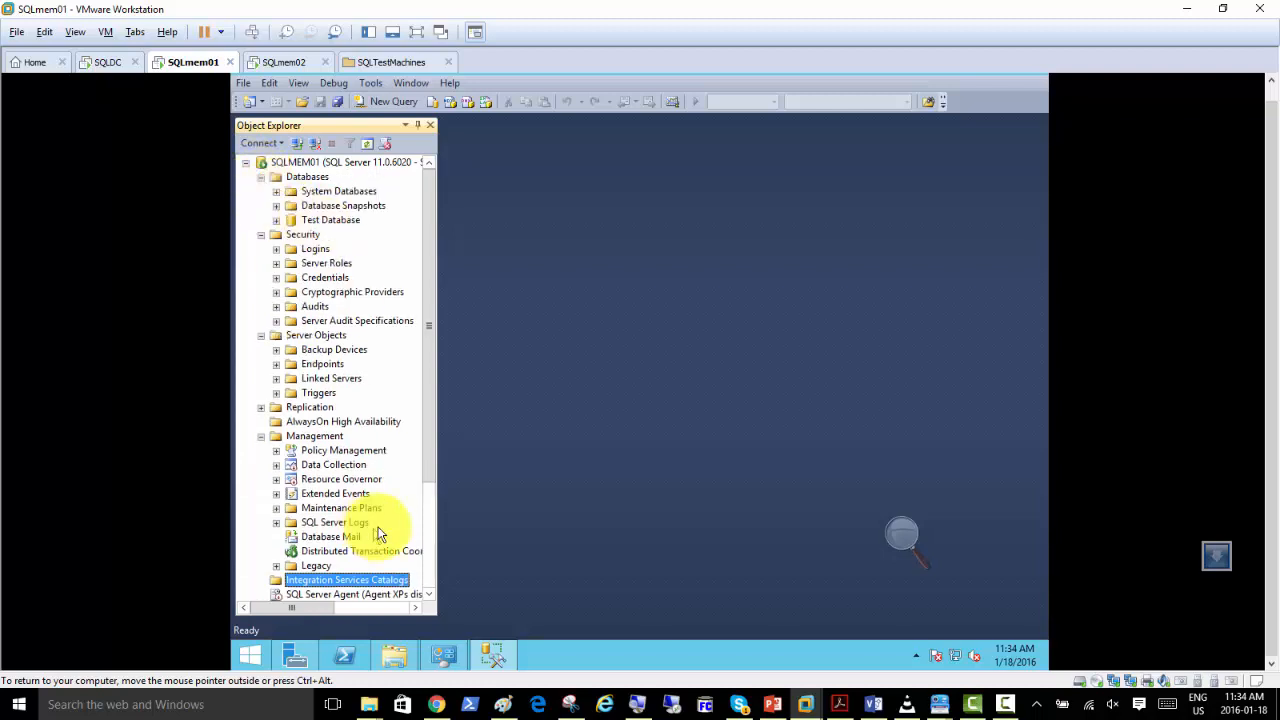
scroll(425, 450, down, 3)
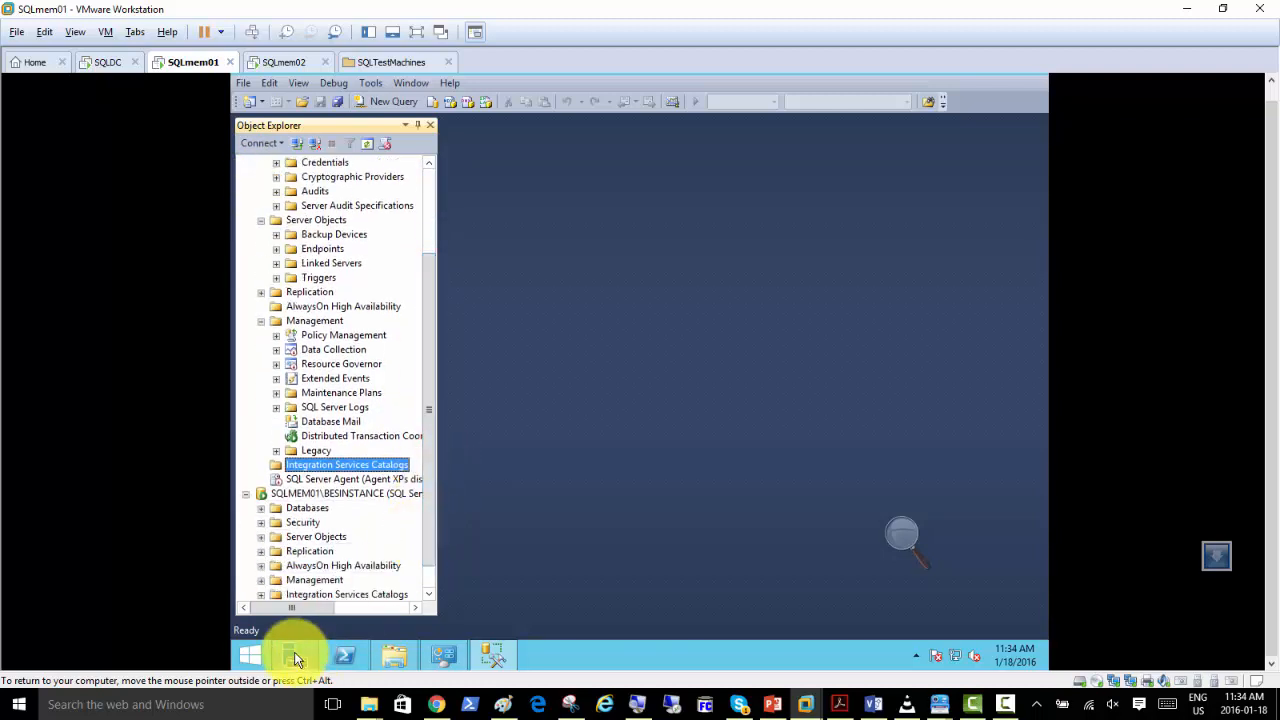
Bring Programs and Features to the front, select Microsoft SQL Server 2012 (64-bit), and review the list of installed programs.
mouse_move(303, 656)
click(443, 656)
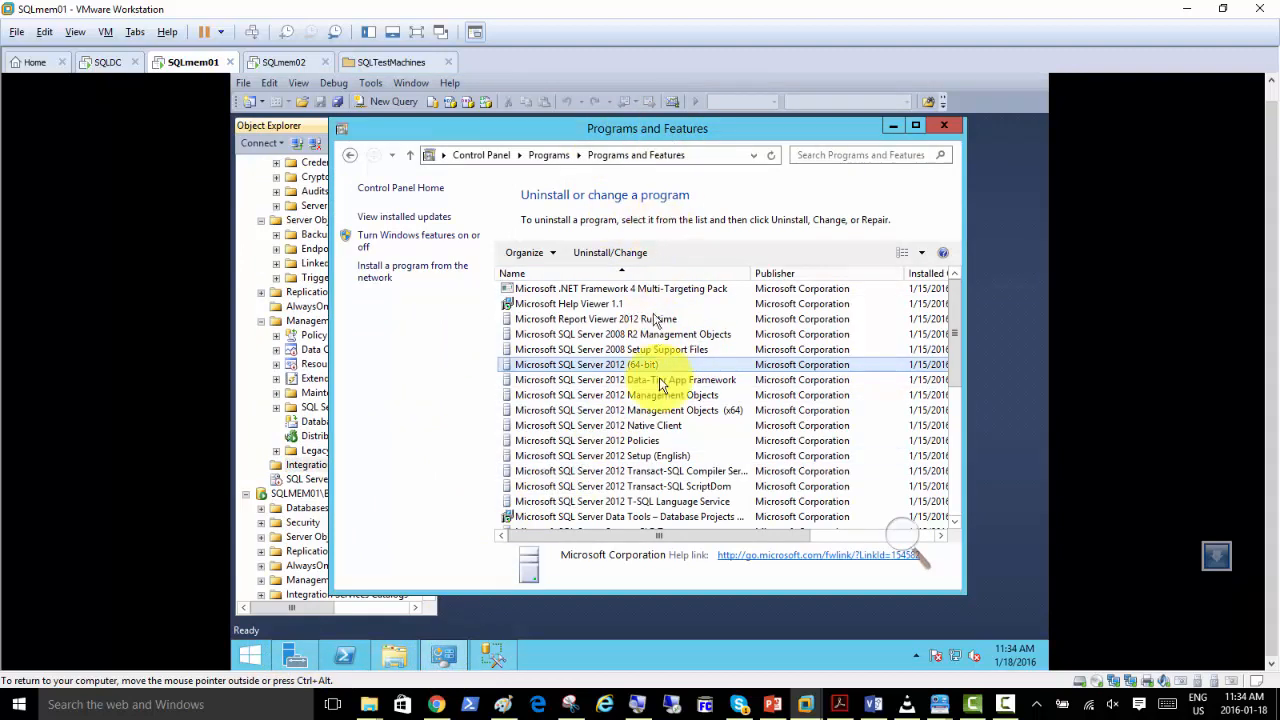
scroll(665, 388, down, 4)
scroll(662, 380, up, 4)
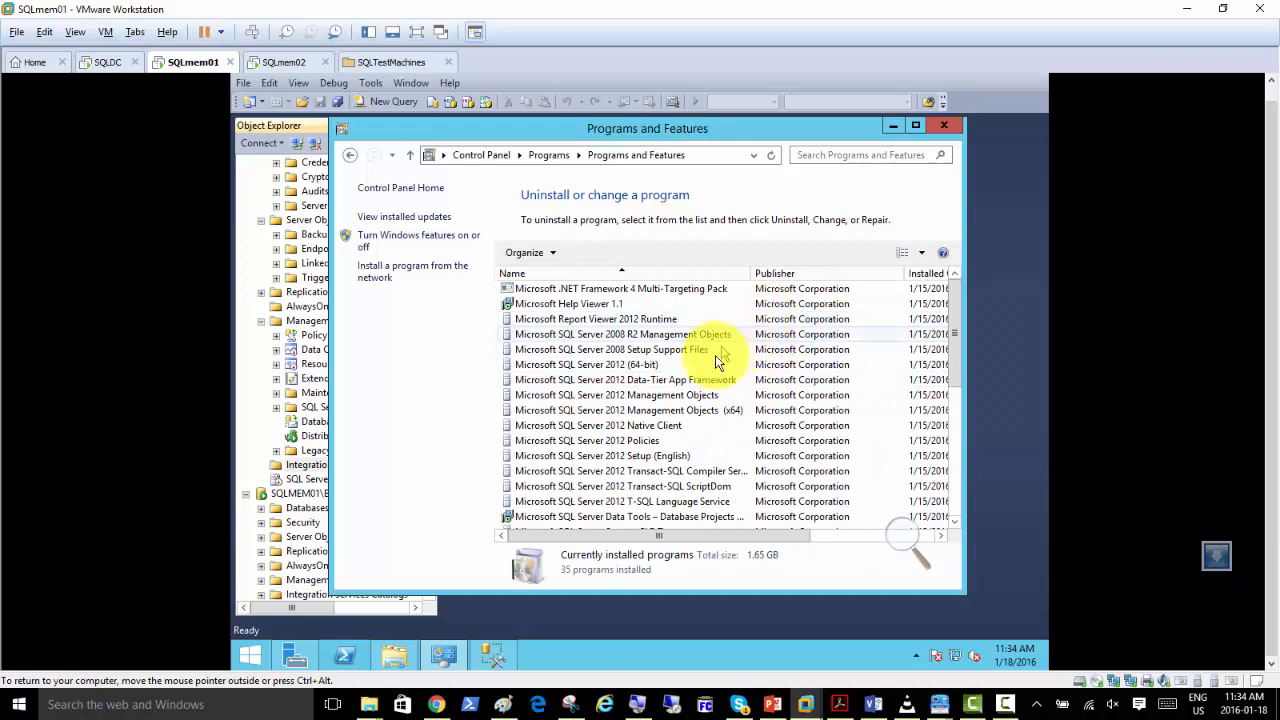
click(663, 368)
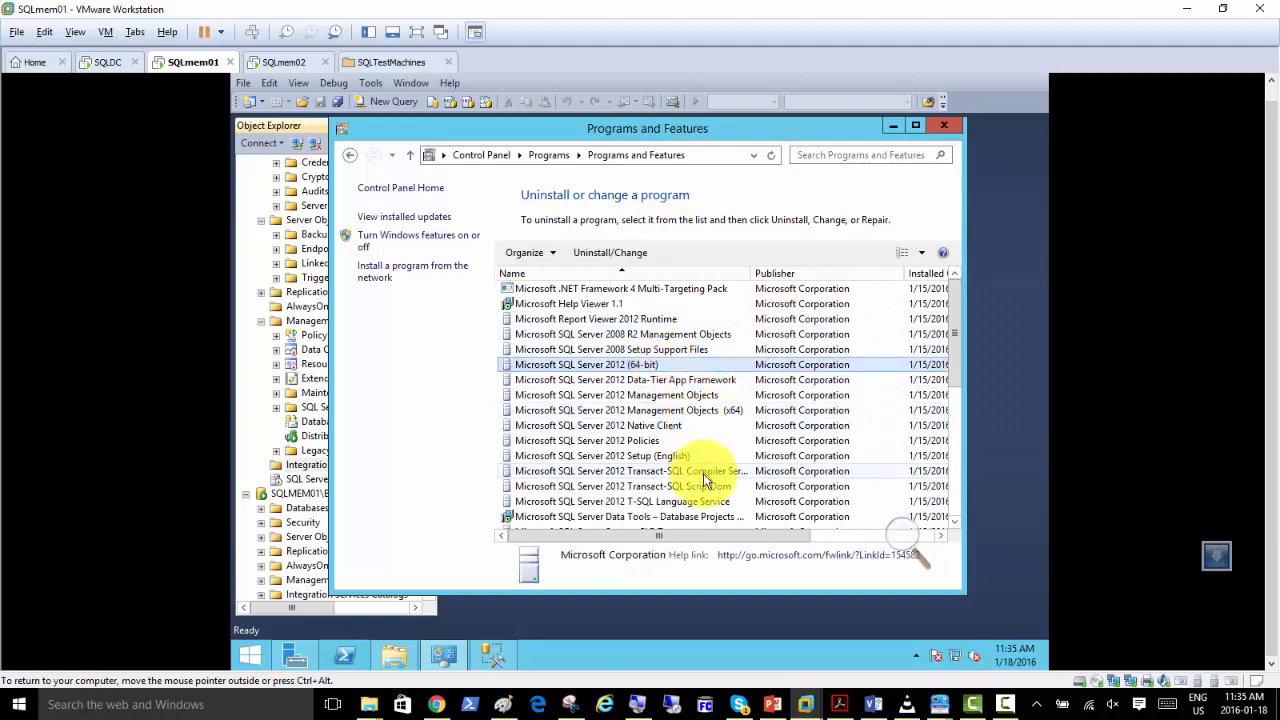
scroll(727, 492, down, 2)
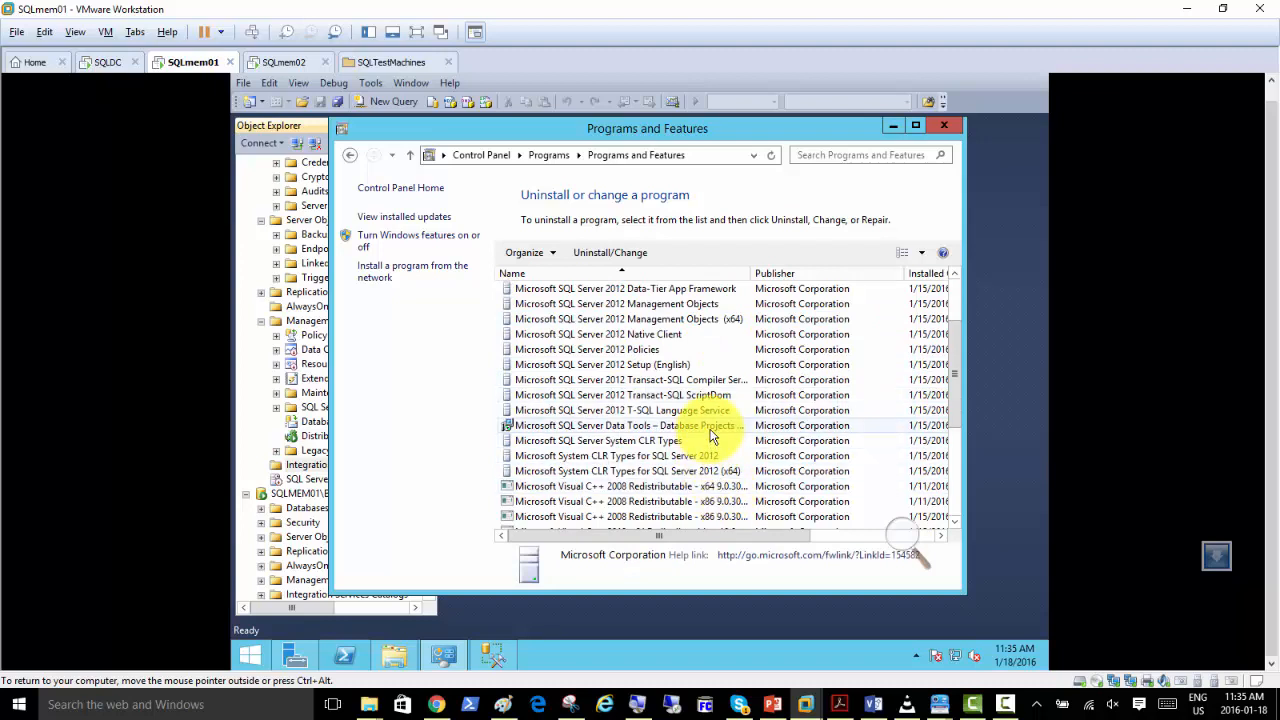
scroll(712, 436, down, 2)
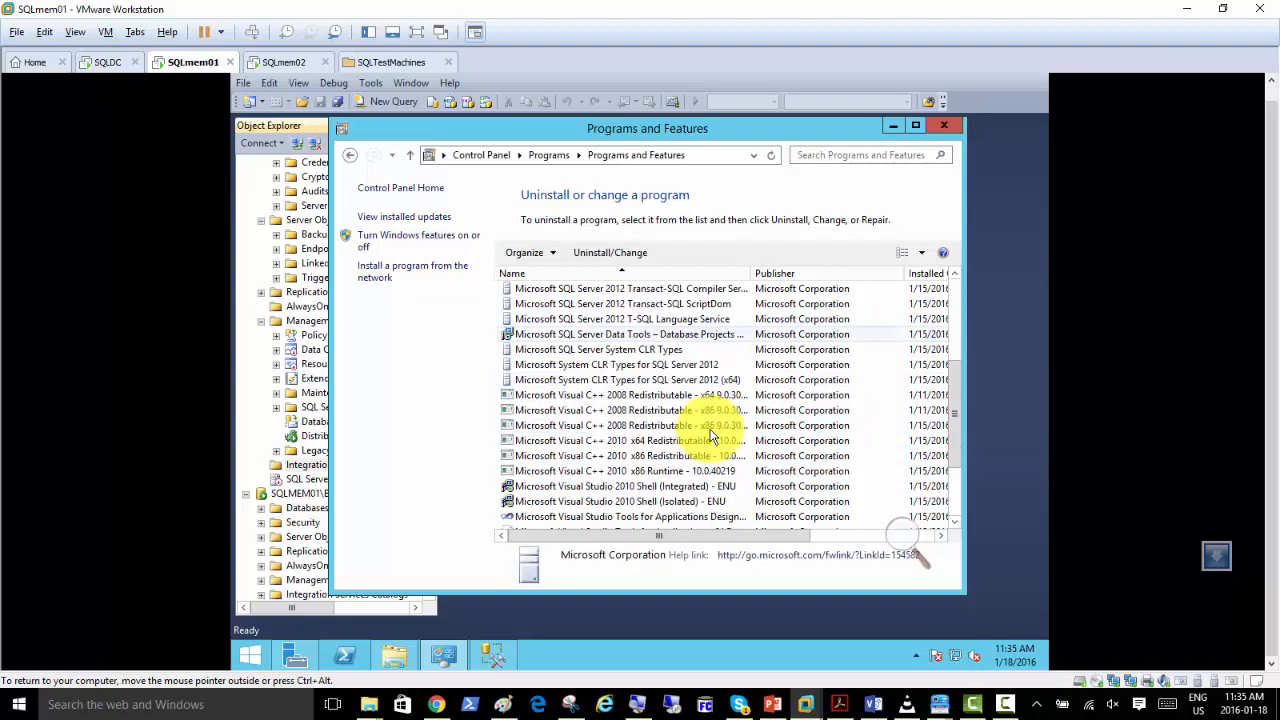
scroll(712, 436, down, 1)
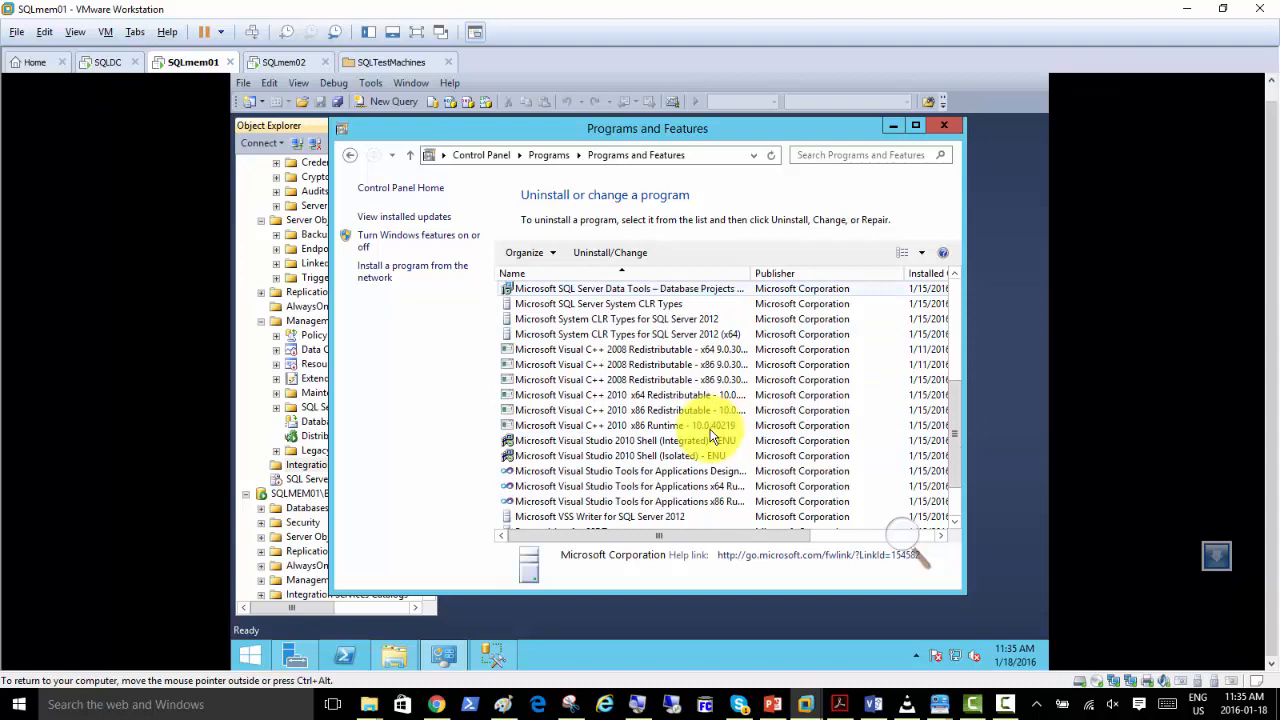
scroll(712, 436, down, 2)
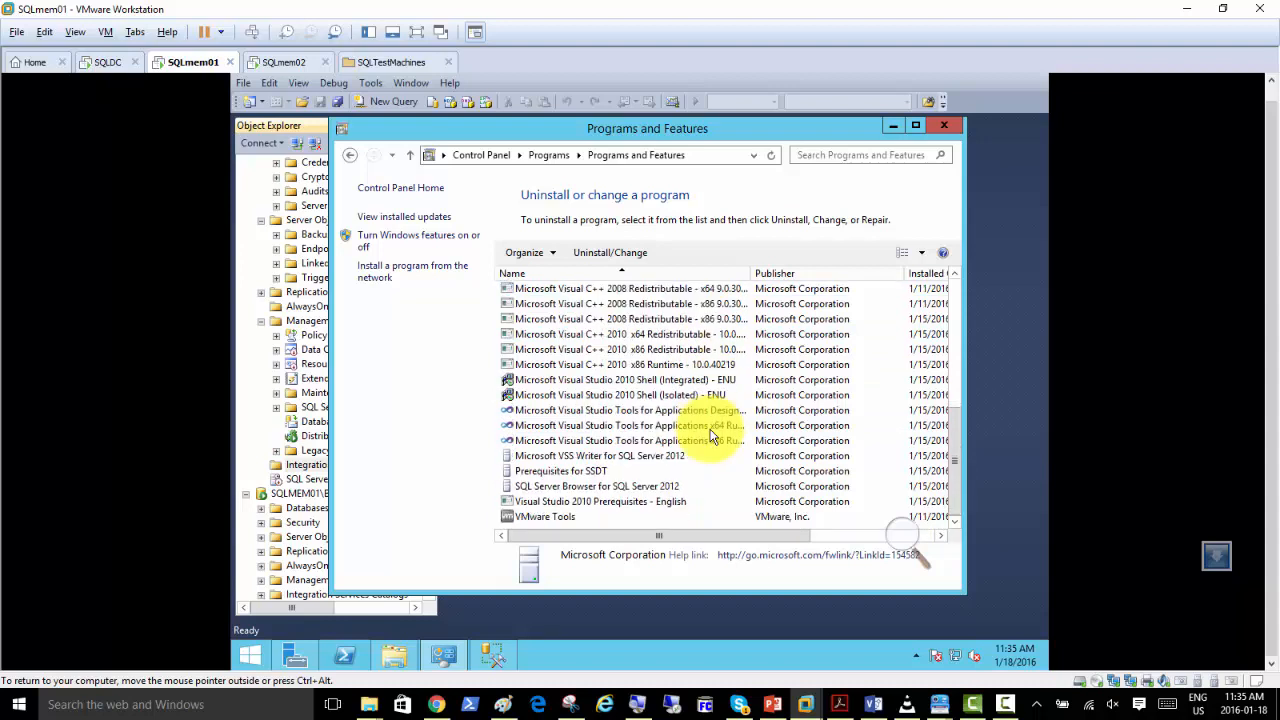
scroll(712, 436, up, 6)
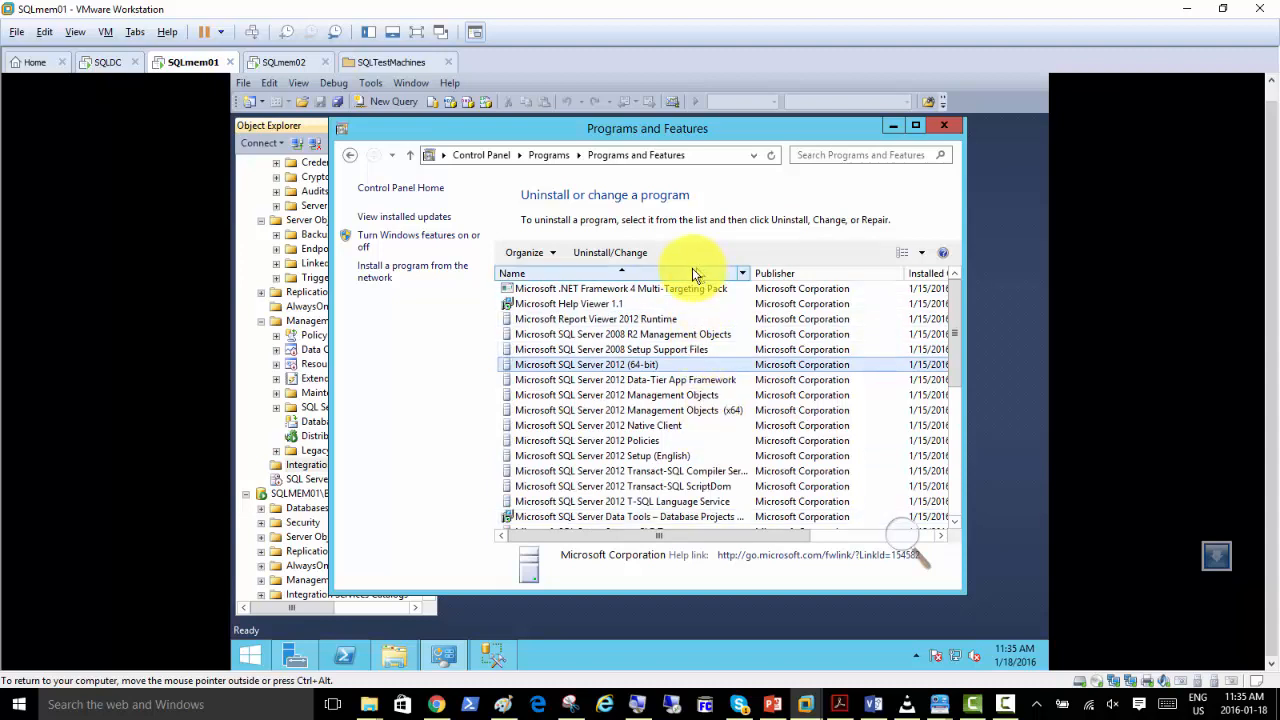
Minimize Programs and Features and check the Integration Services Catalogs folder of the SQLMEM01\BESINSTANCE instance.
click(892, 125)
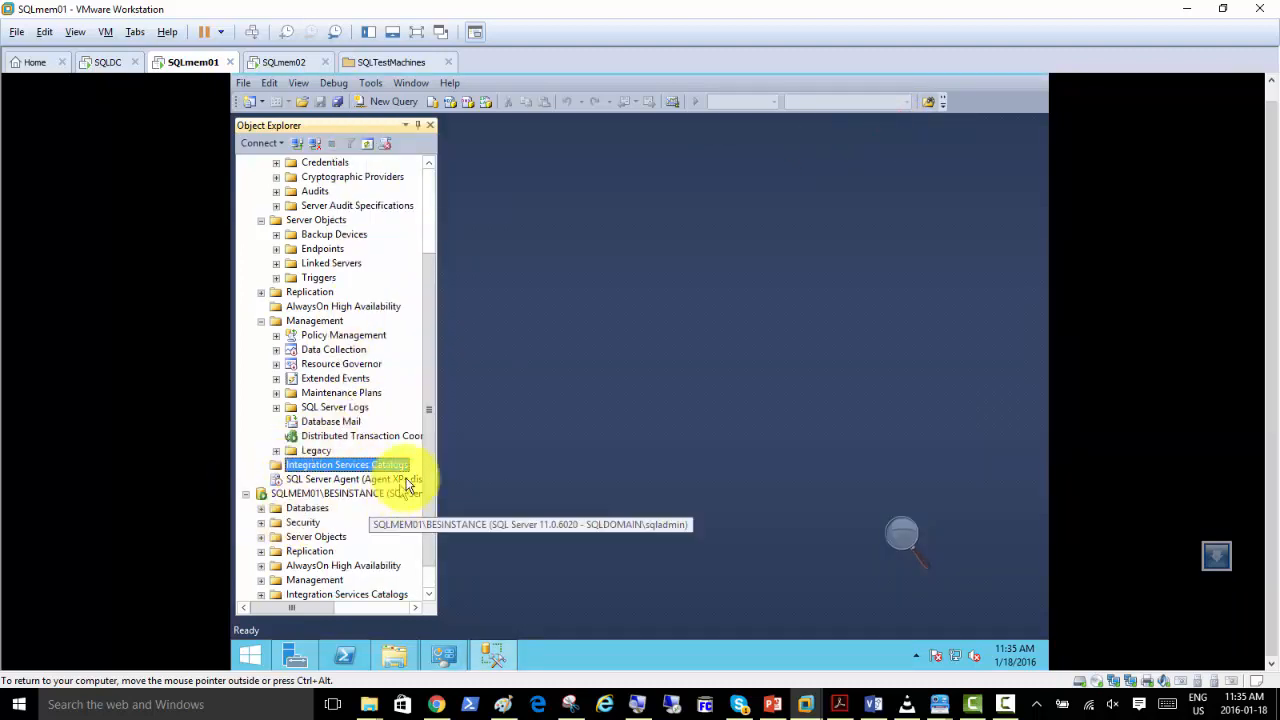
scroll(424, 455, down, 1)
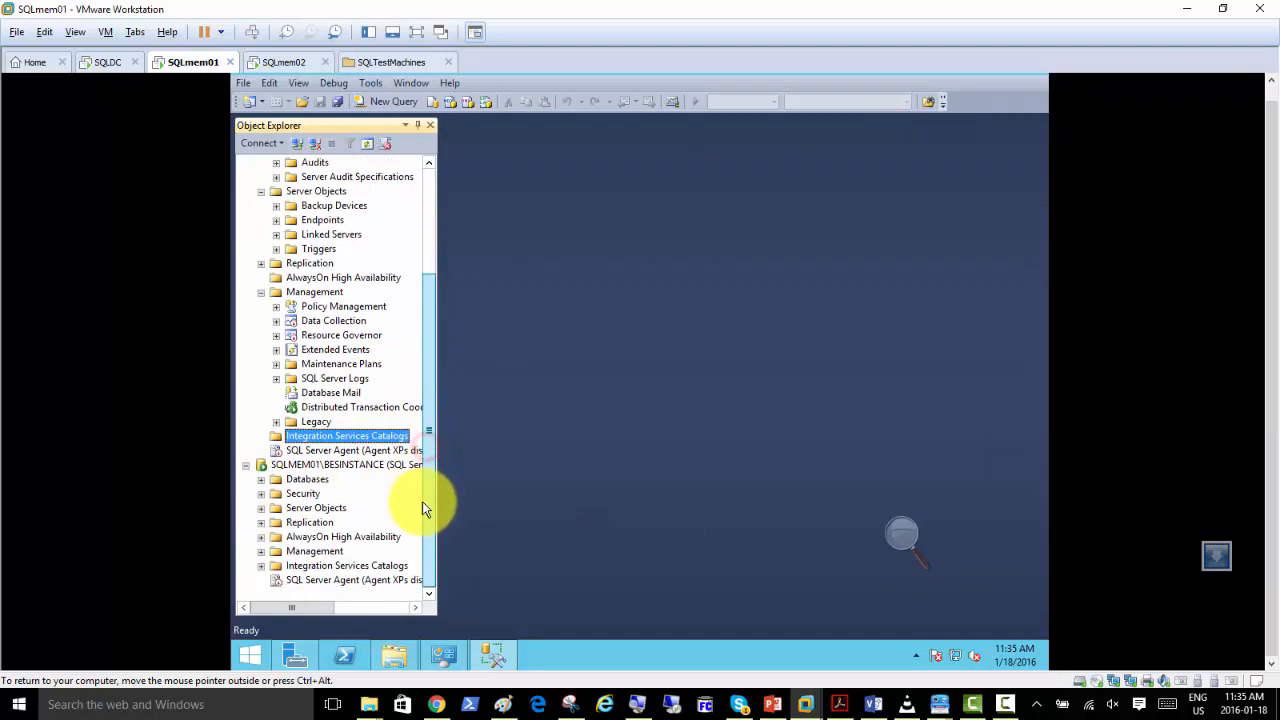
click(290, 565)
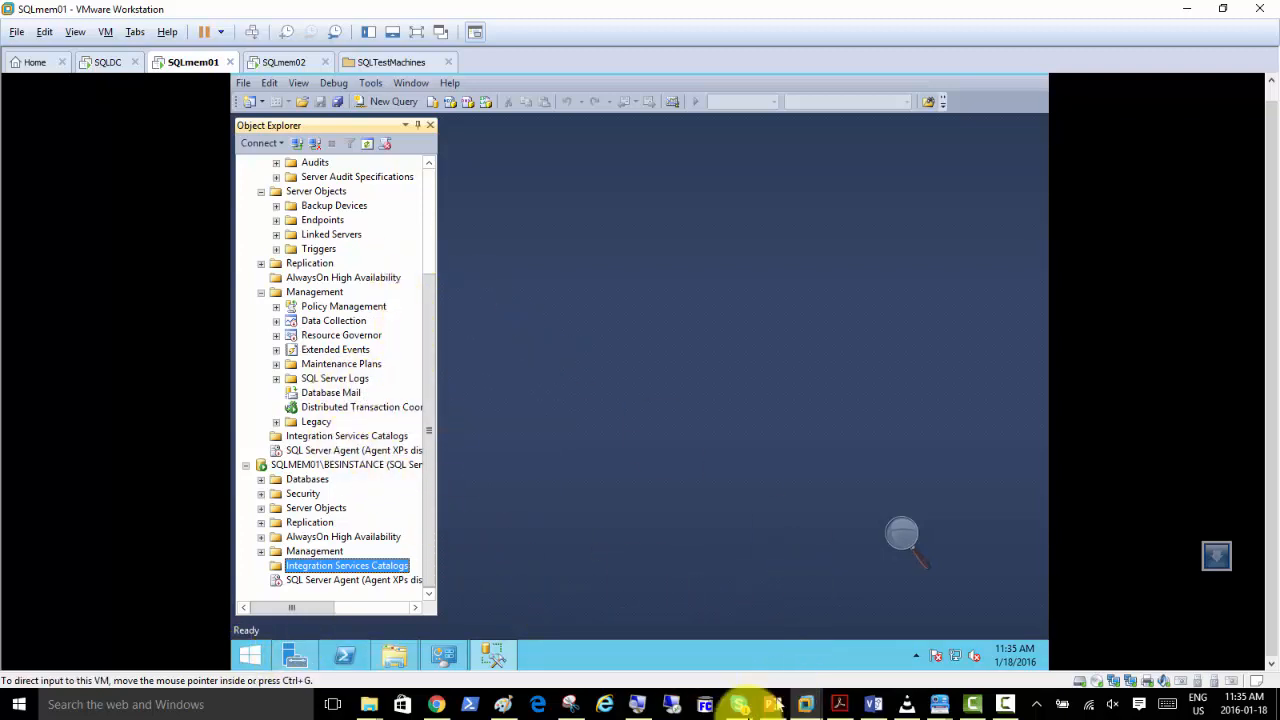
Switch to the PowerPoint presentation, start the slide show from Enabling and Disabling Features, and look ahead to the Testing Connectivity slide.
click(774, 704)
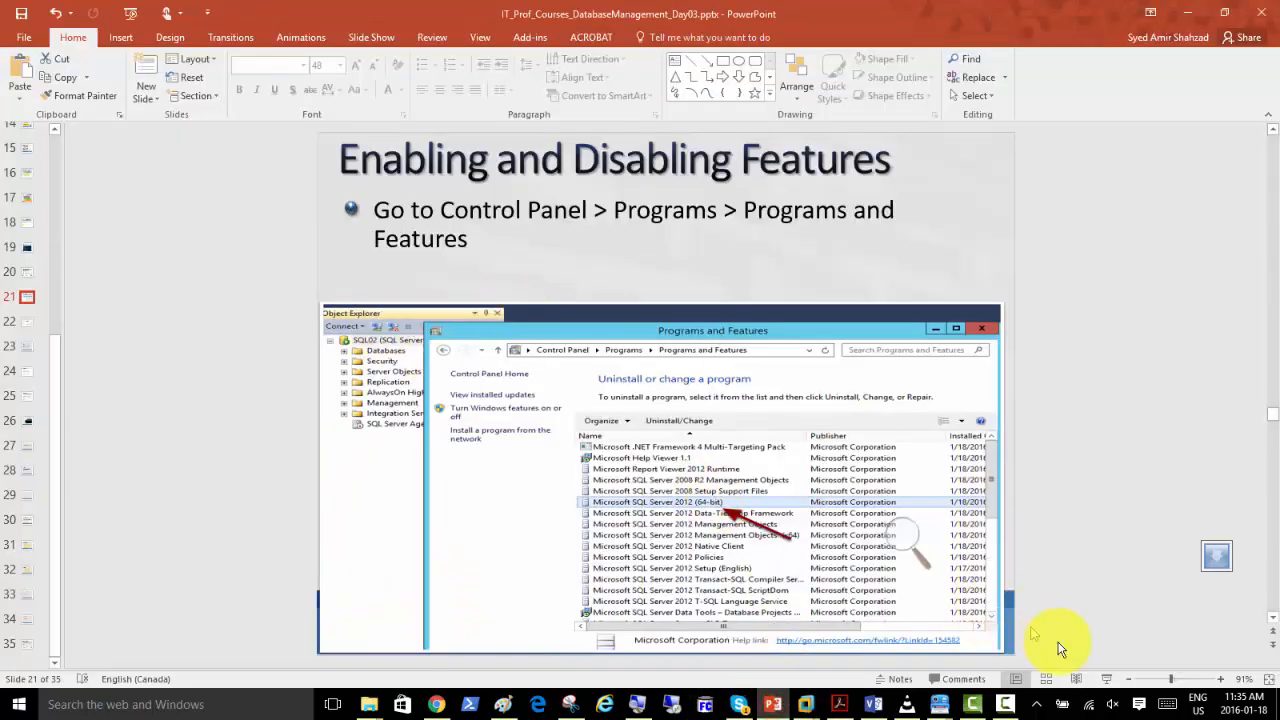
click(1106, 679)
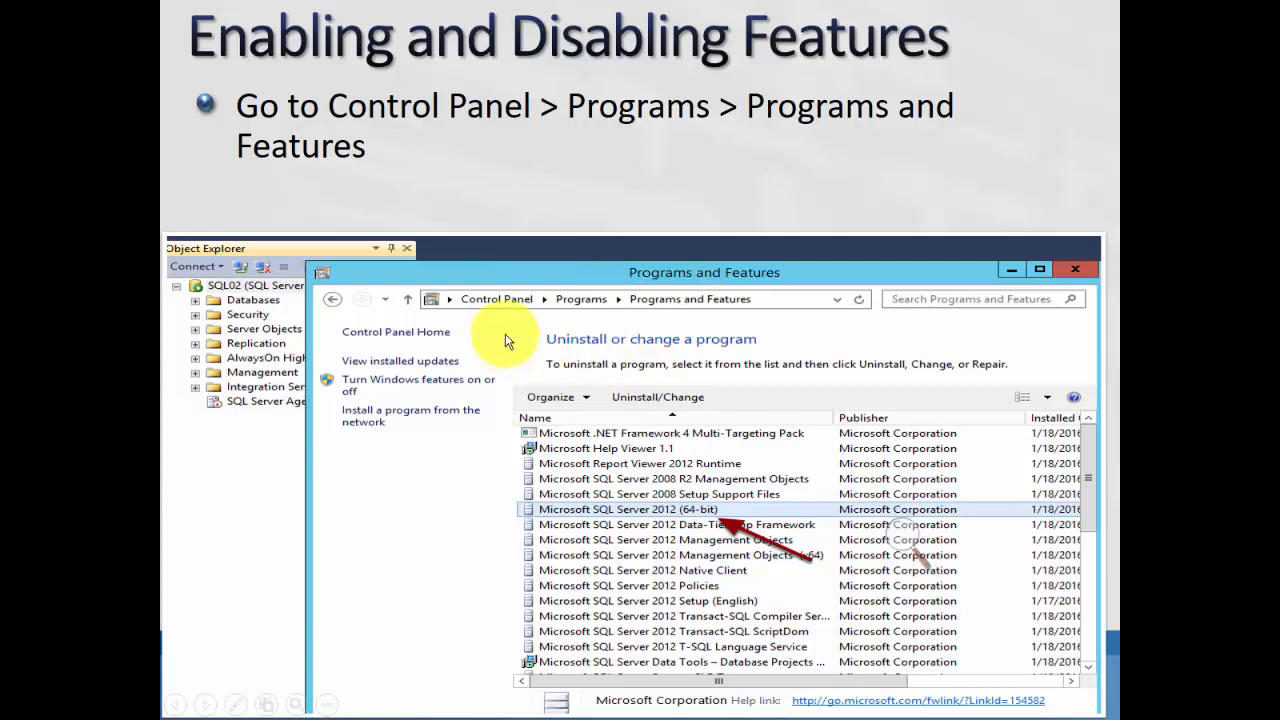
scroll(506, 341, down, 2)
scroll(507, 341, up, 1)
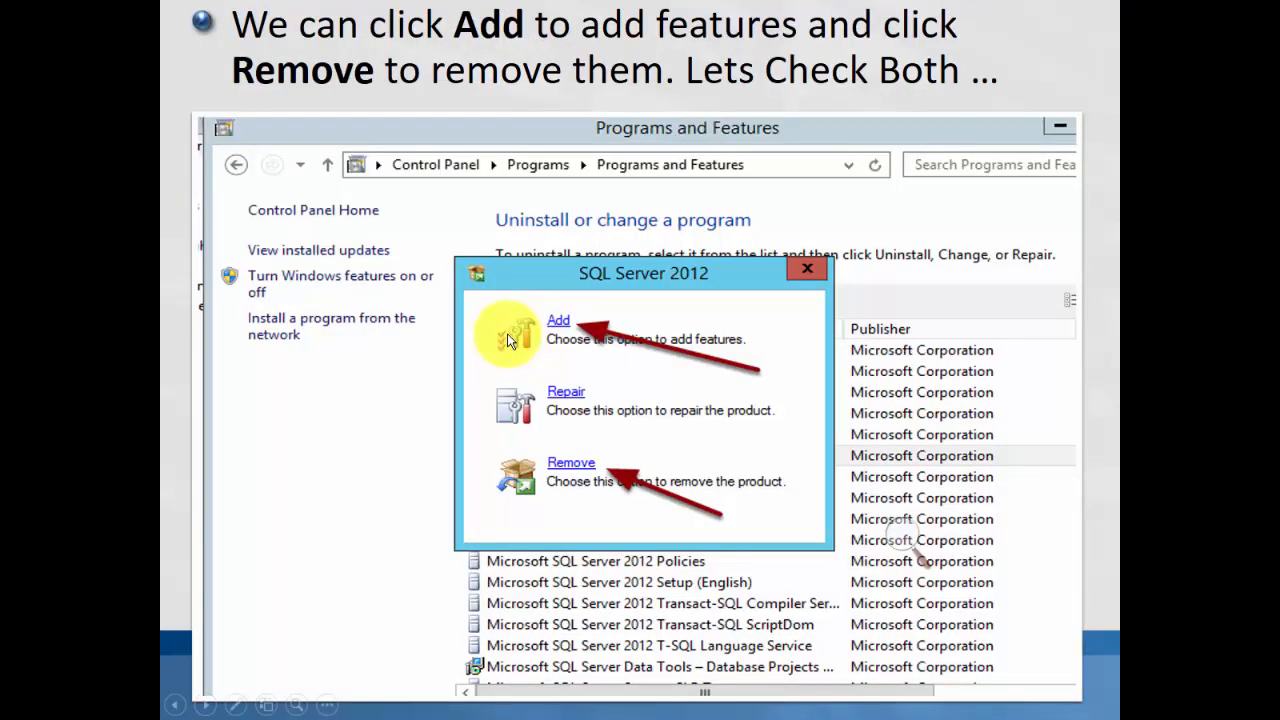
scroll(508, 339, down, 1)
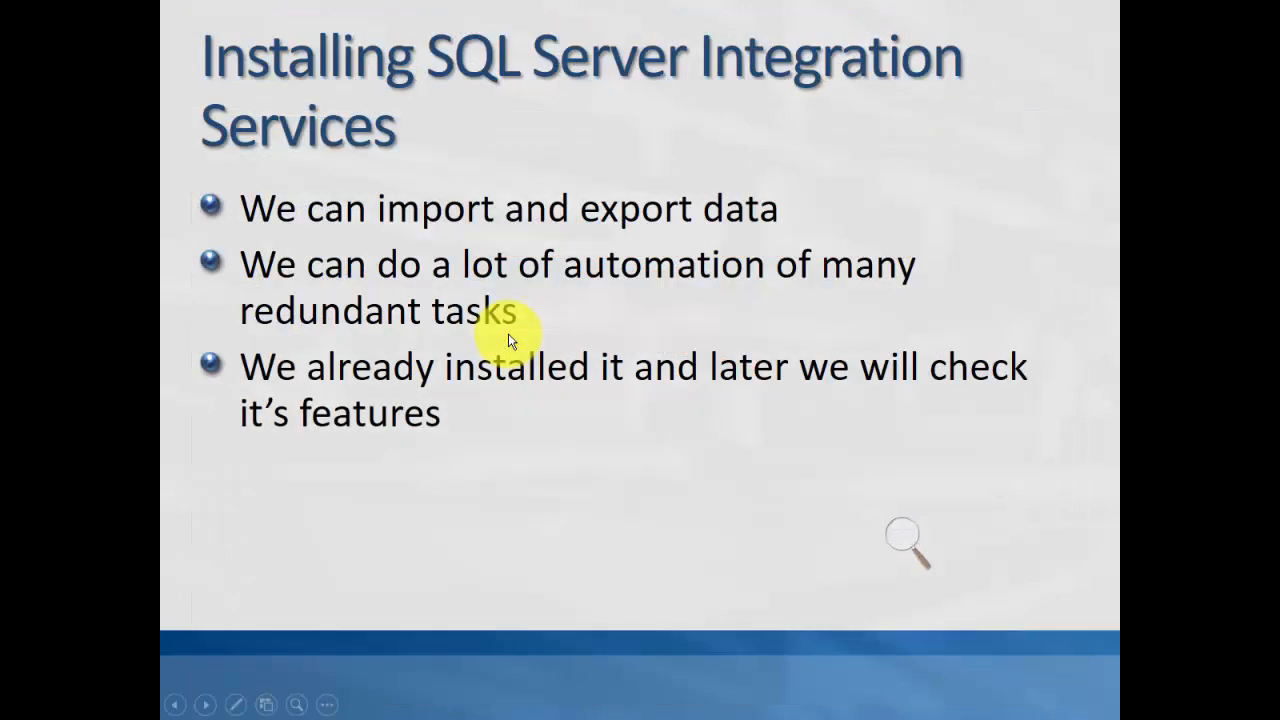
scroll(508, 340, down, 1)
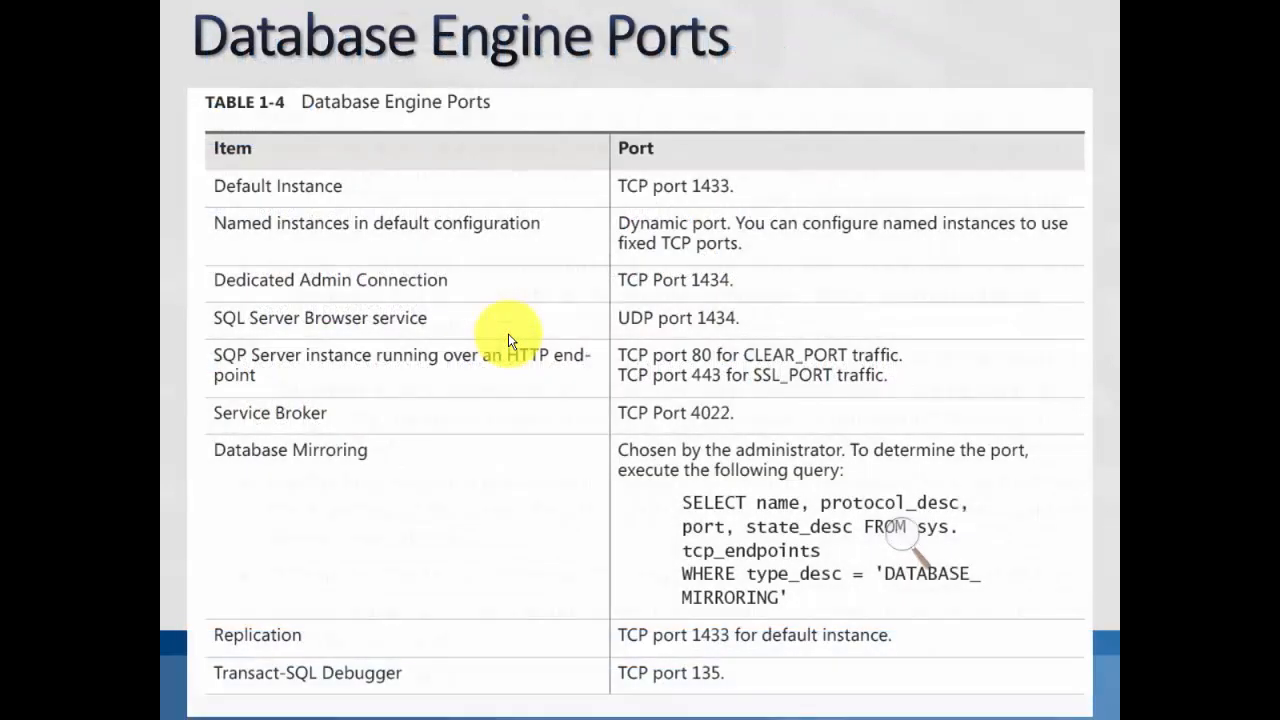
scroll(508, 333, down, 2)
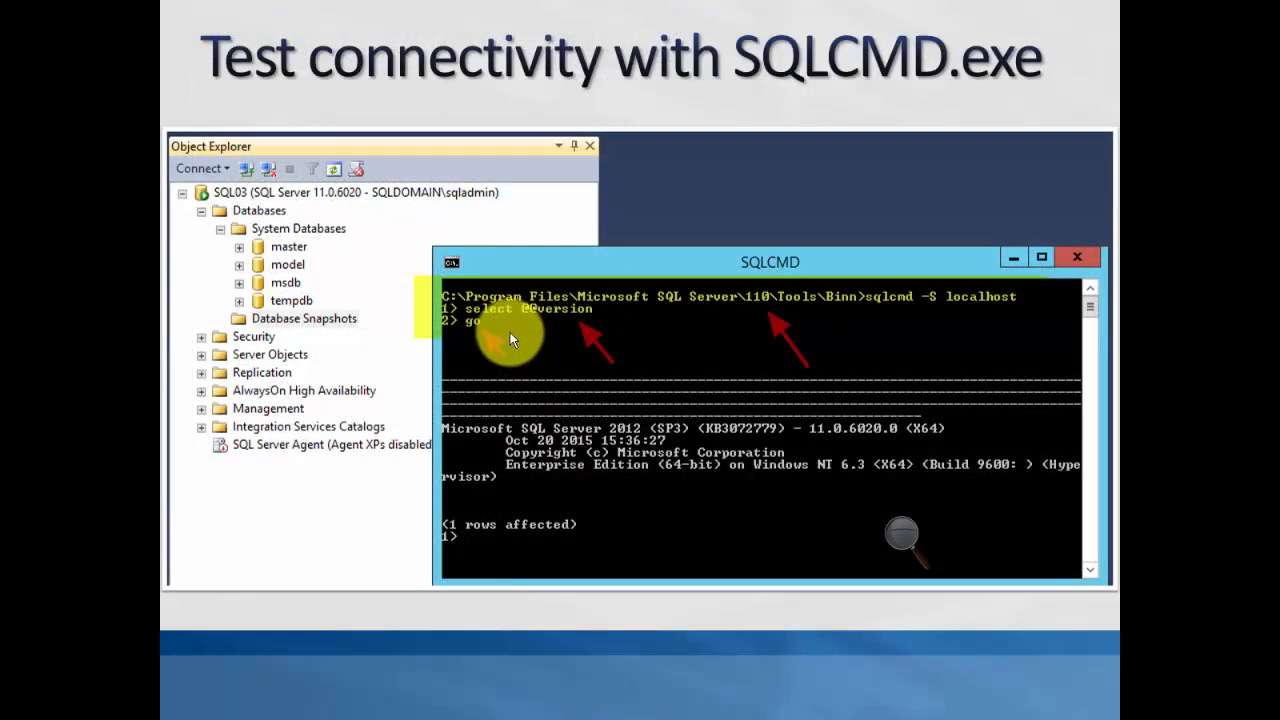
scroll(510, 332, up, 1)
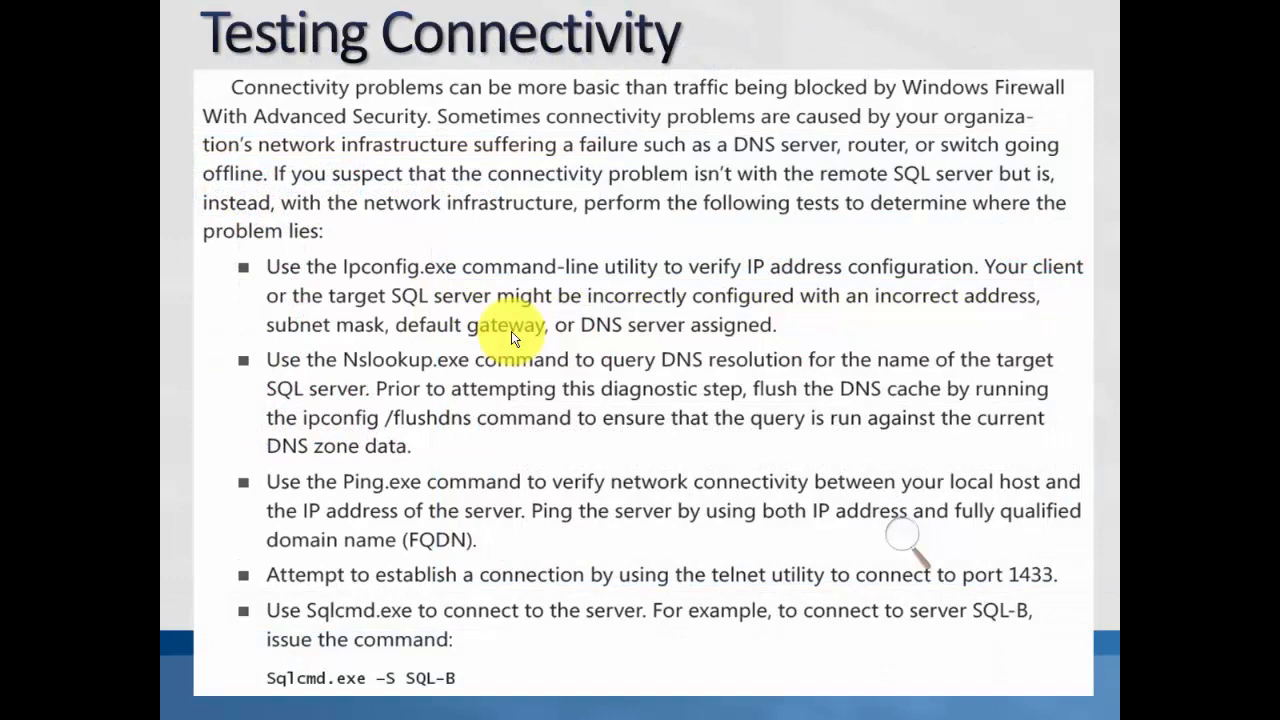
Go back through the slides from Testing Connectivity to the Installation finished slide.
scroll(511, 333, up, 2)
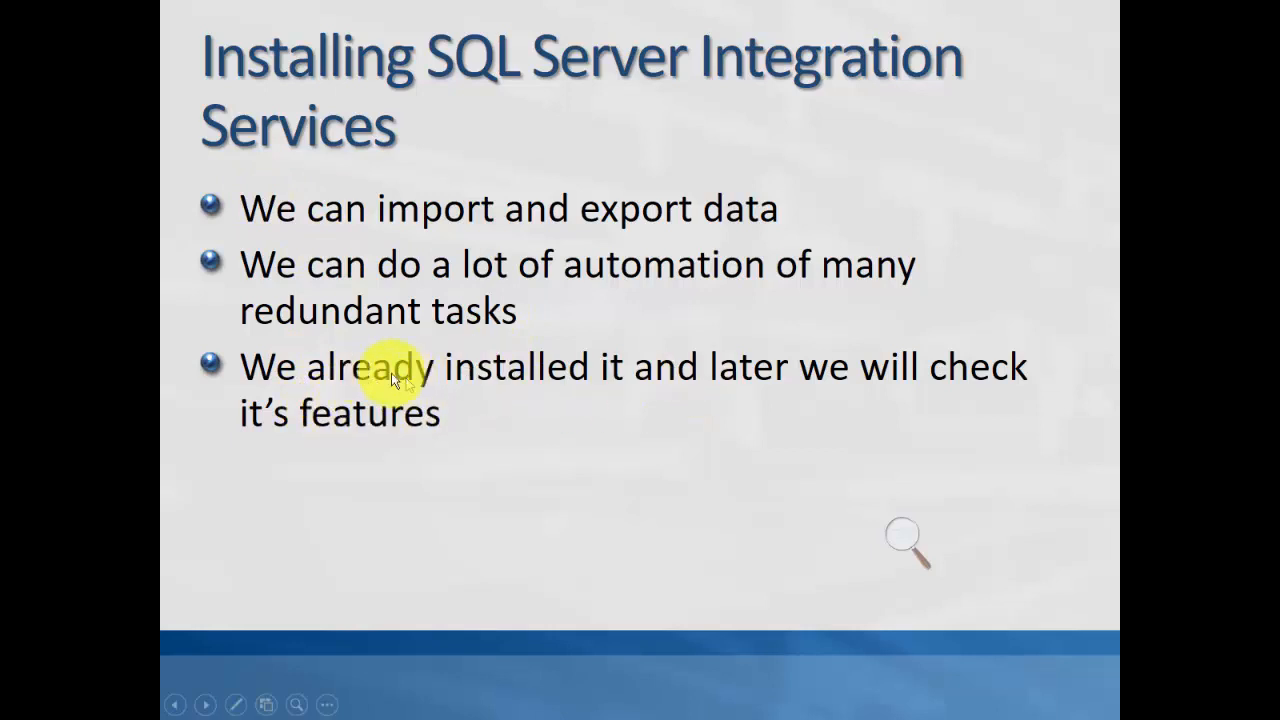
scroll(475, 315, up, 1)
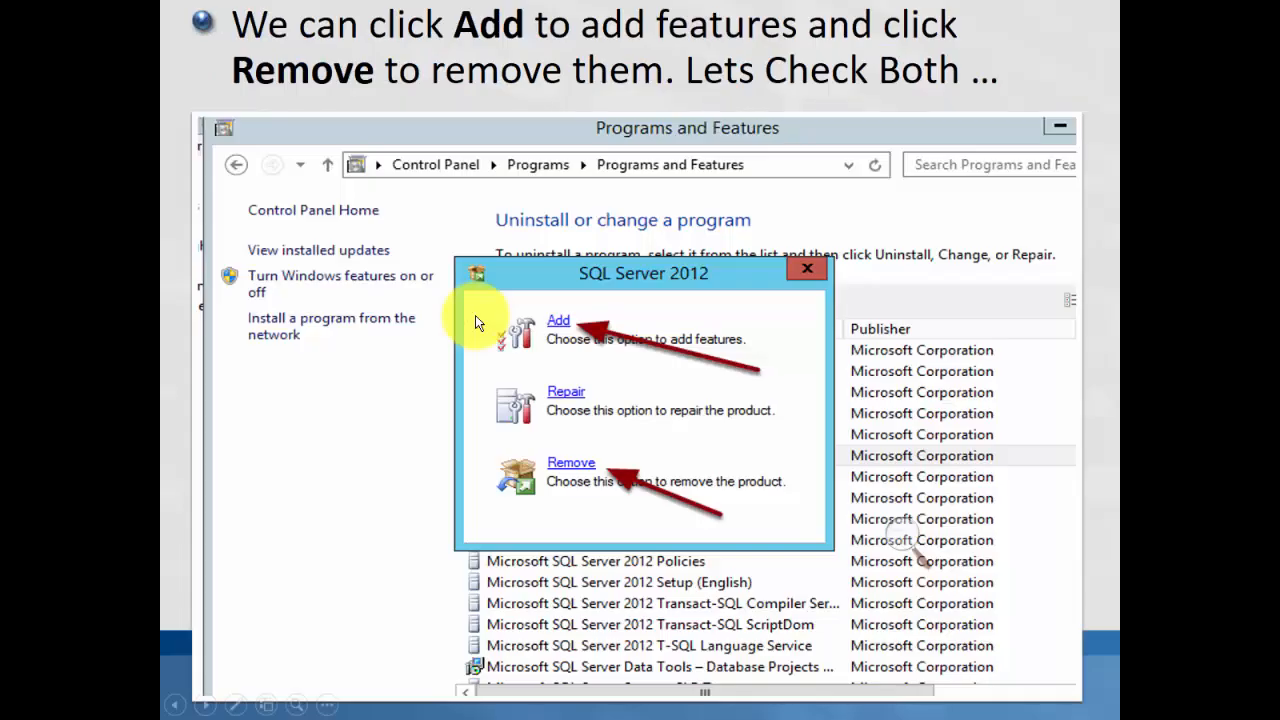
scroll(475, 315, up, 1)
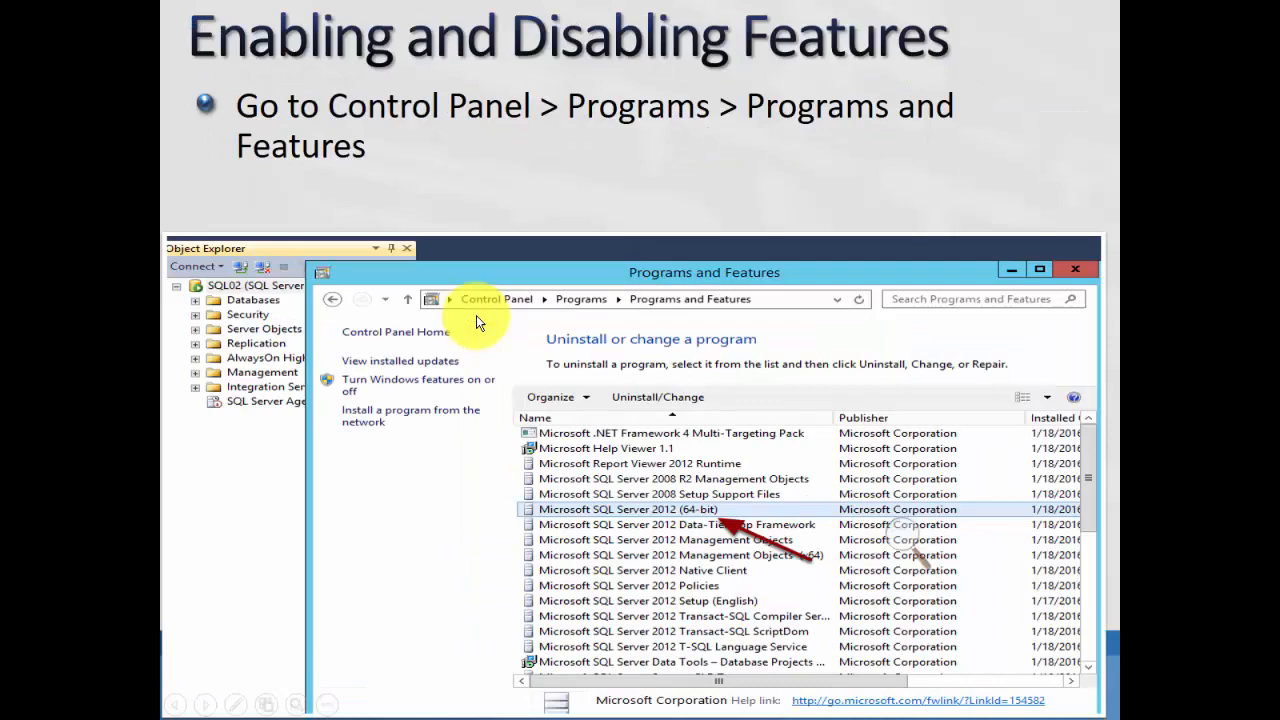
scroll(476, 315, up, 1)
scroll(476, 315, up, 1)
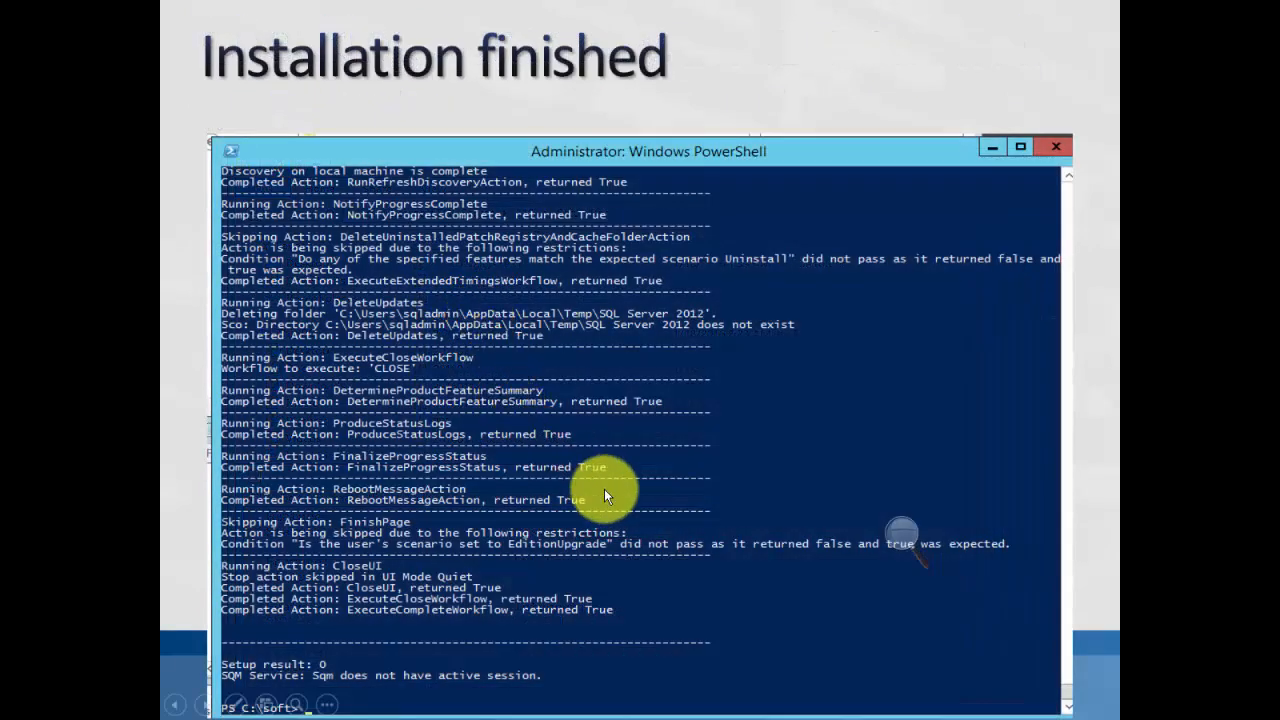
End the slide show and switch to the SQLDC virtual machine in VMware Workstation.
key(Escape)
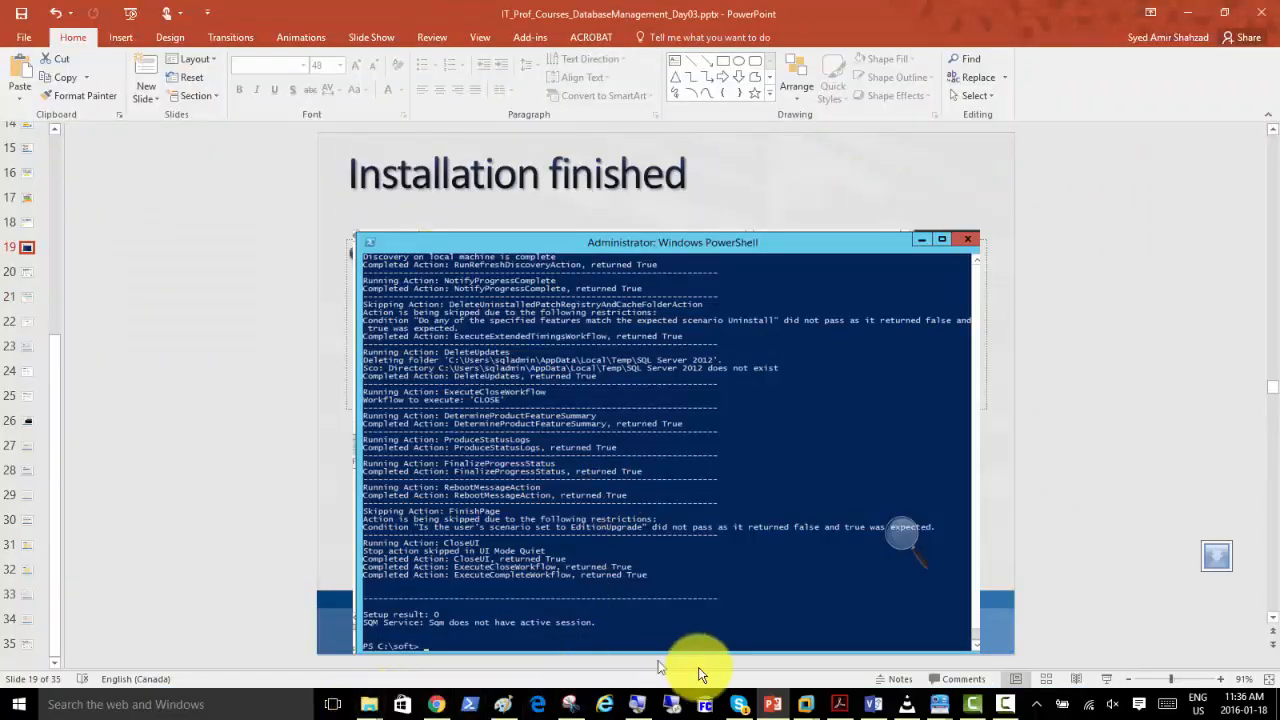
mouse_move(806, 708)
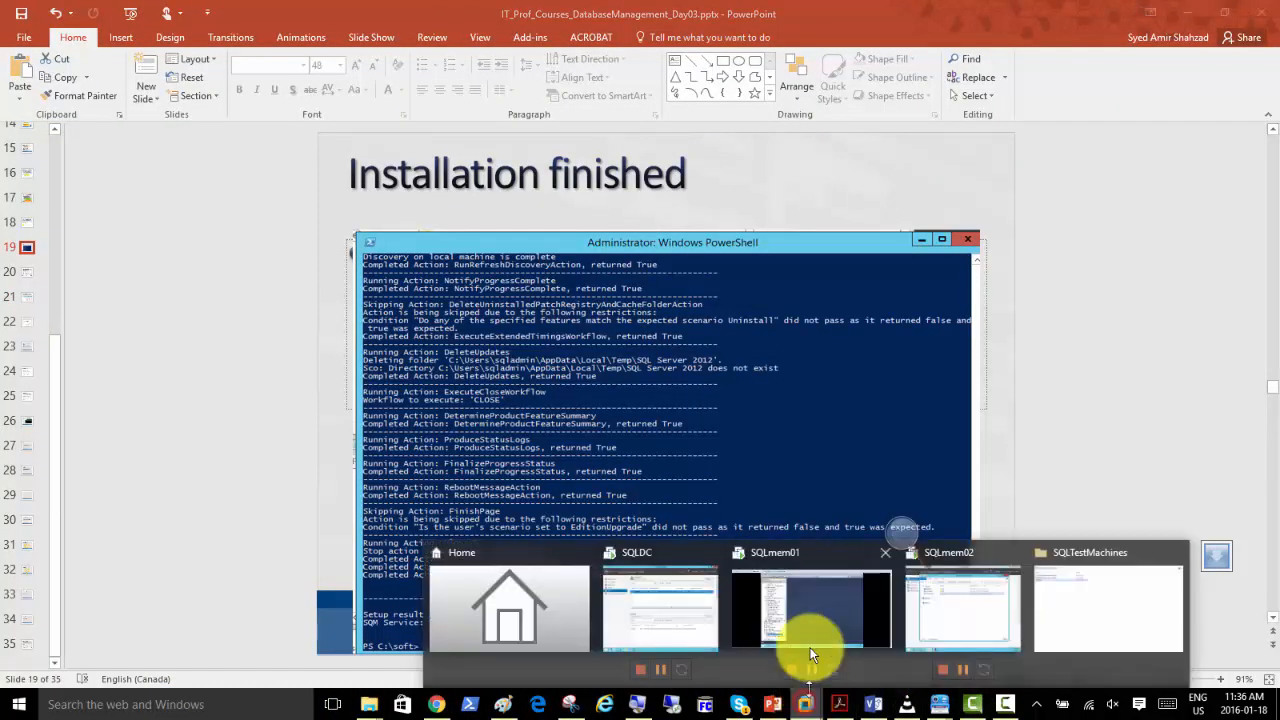
click(655, 610)
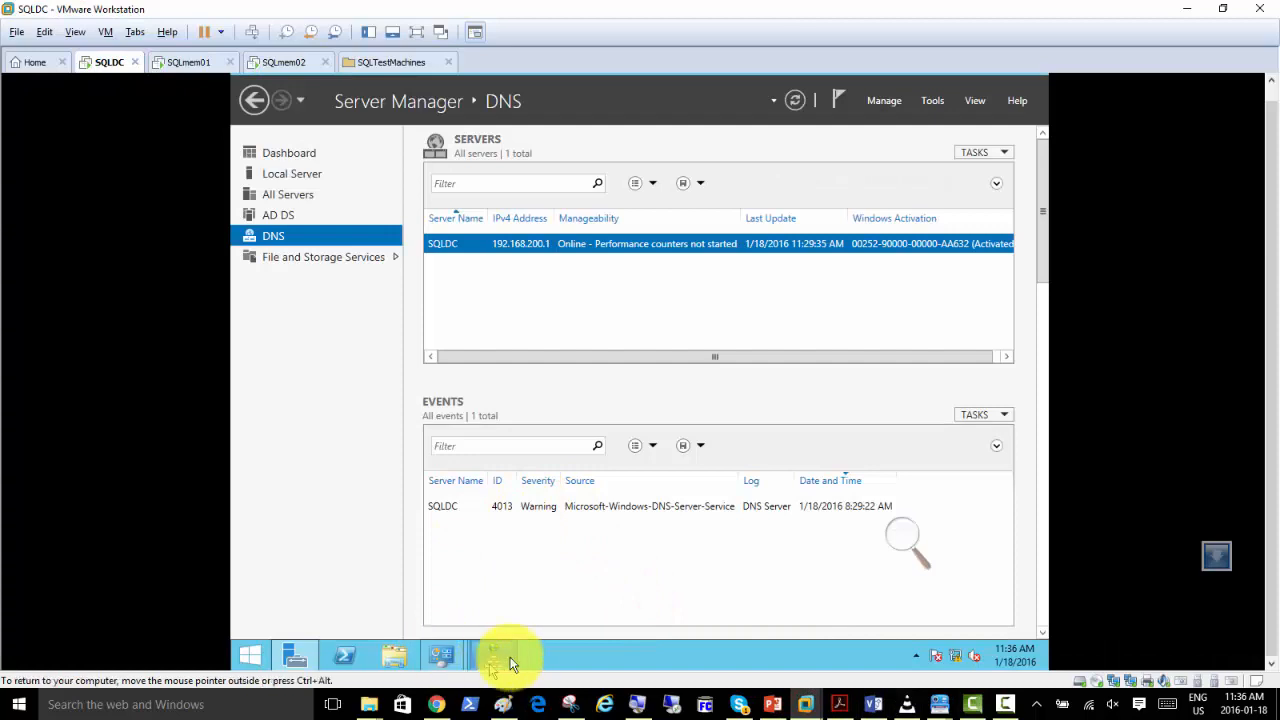
Open the Services console on SQLDC with services.msc and maximize its window.
click(929, 102)
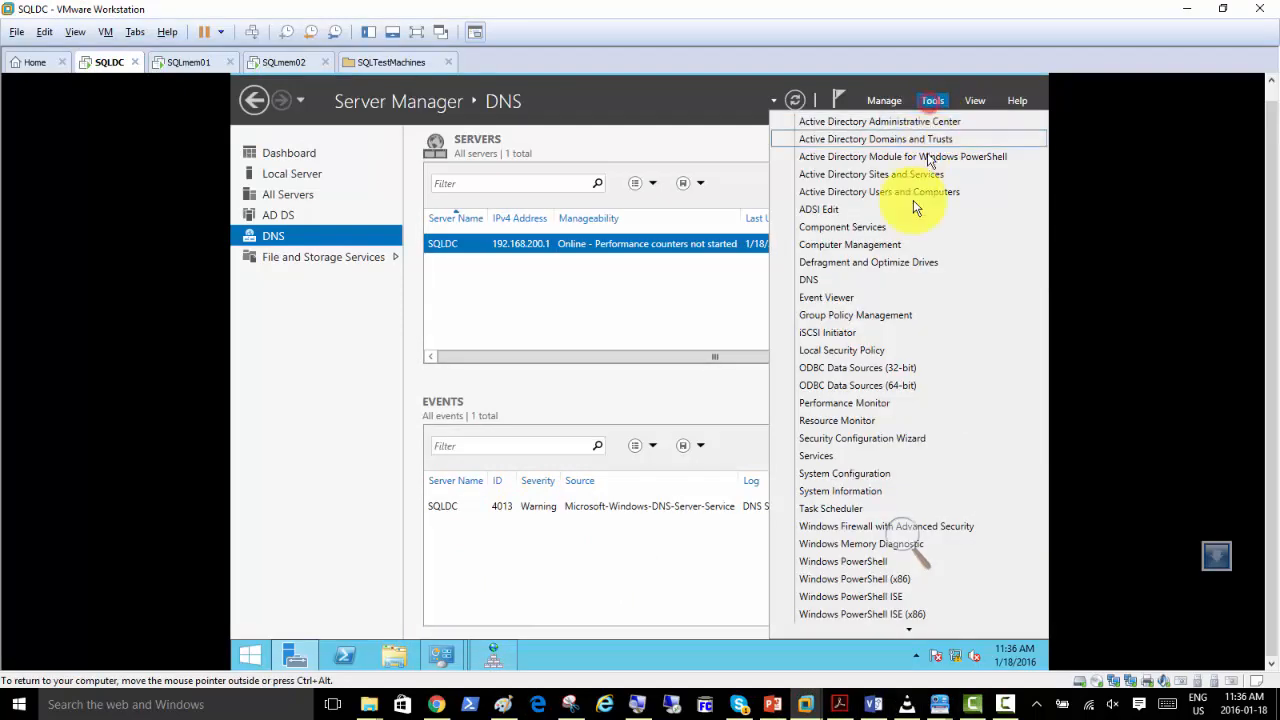
click(657, 566)
key(super+r)
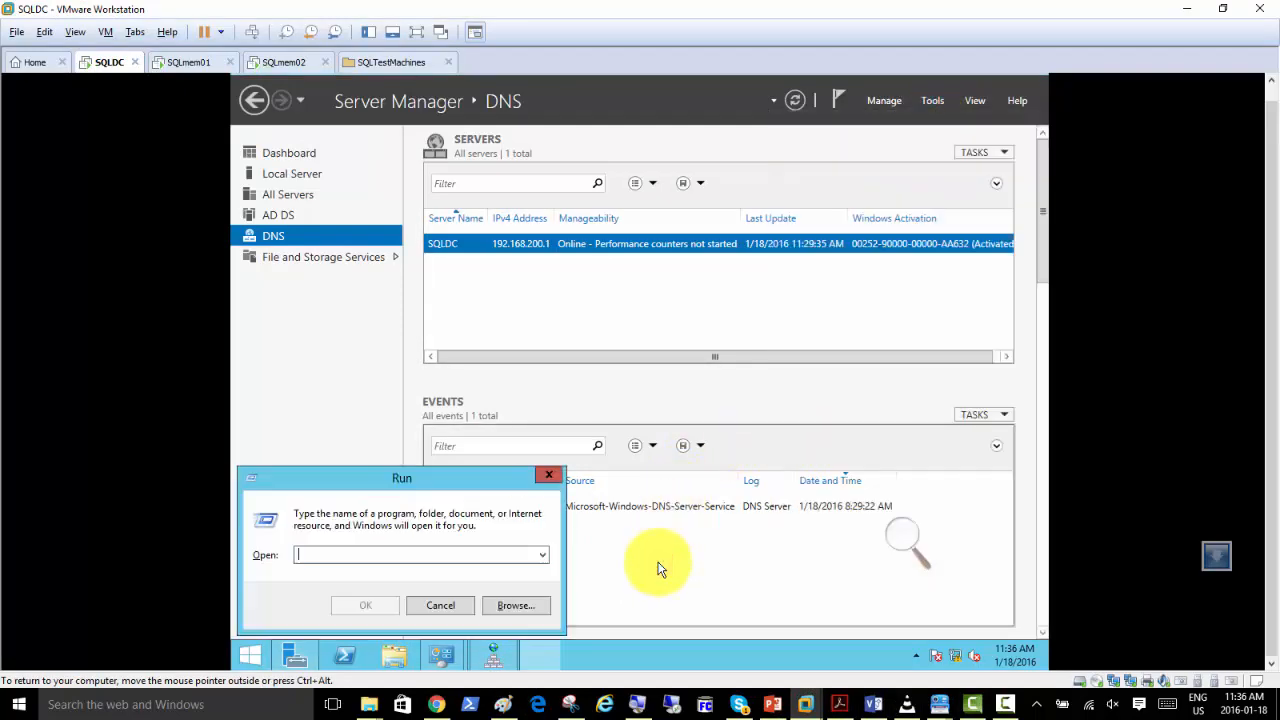
text(servic)
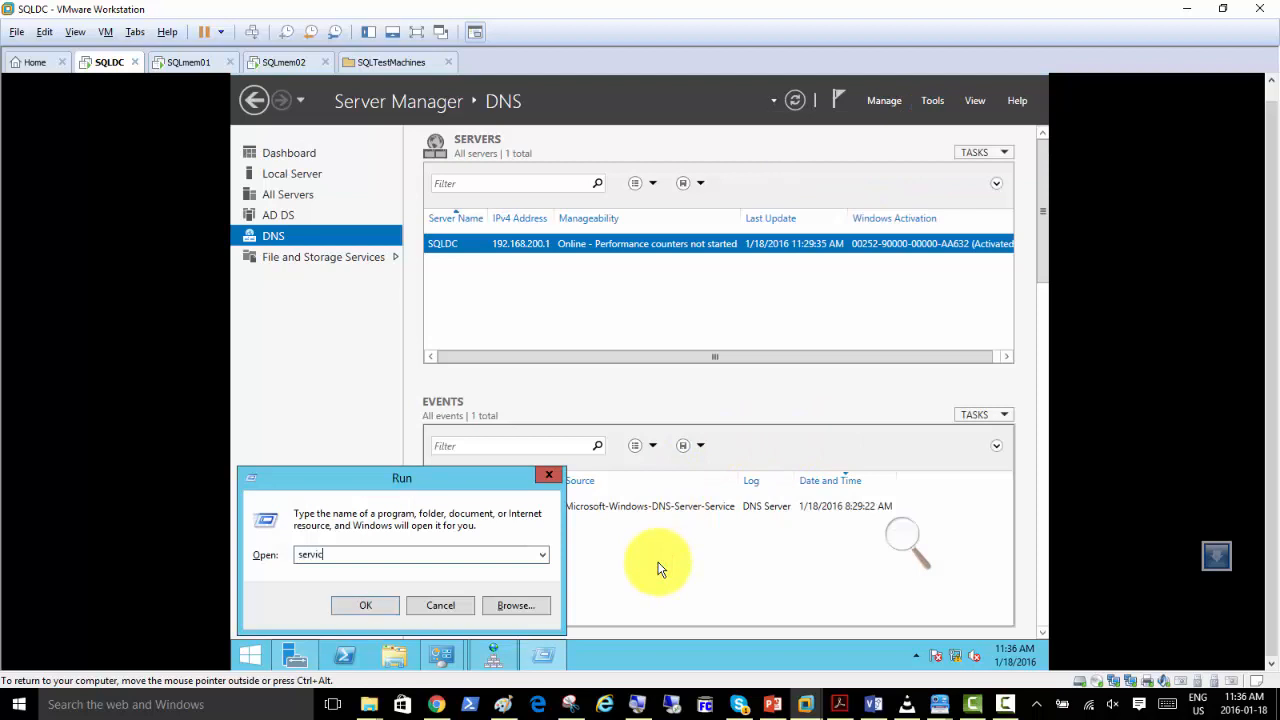
text(es.msc)
key(Return)
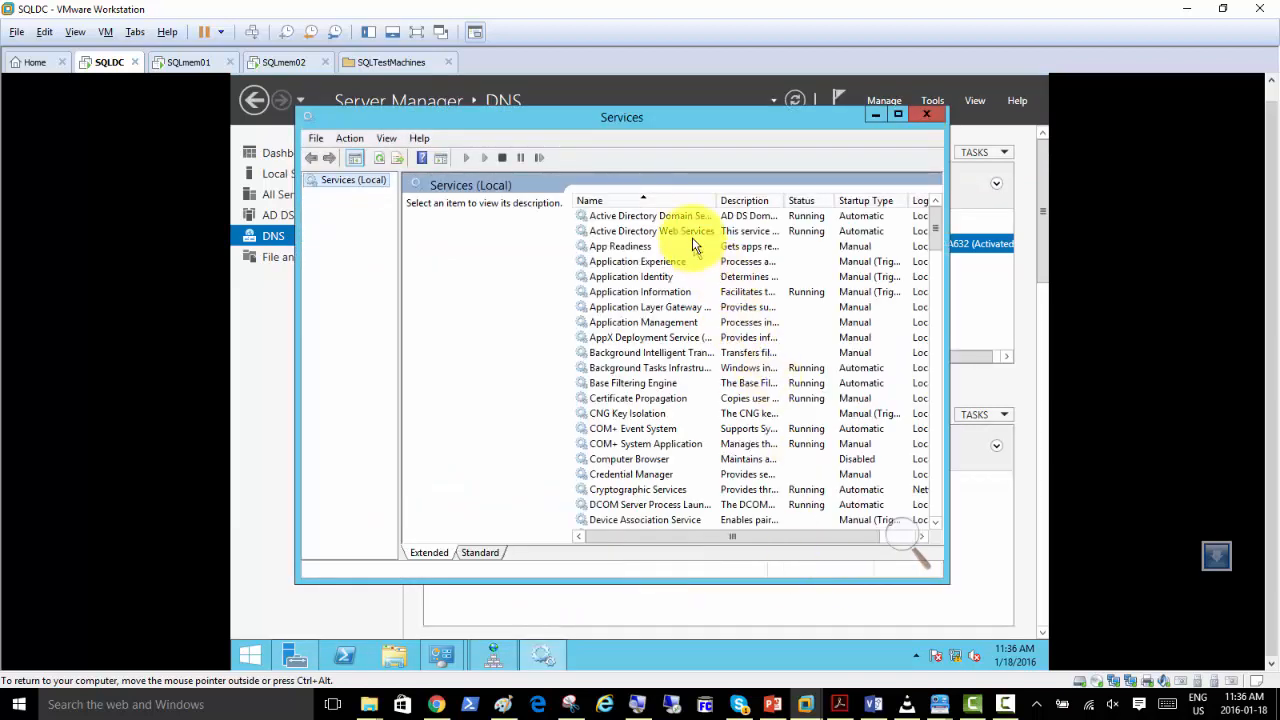
double_click(712, 117)
Look through the services list on SQLDC for SQL Server services.
click(587, 360)
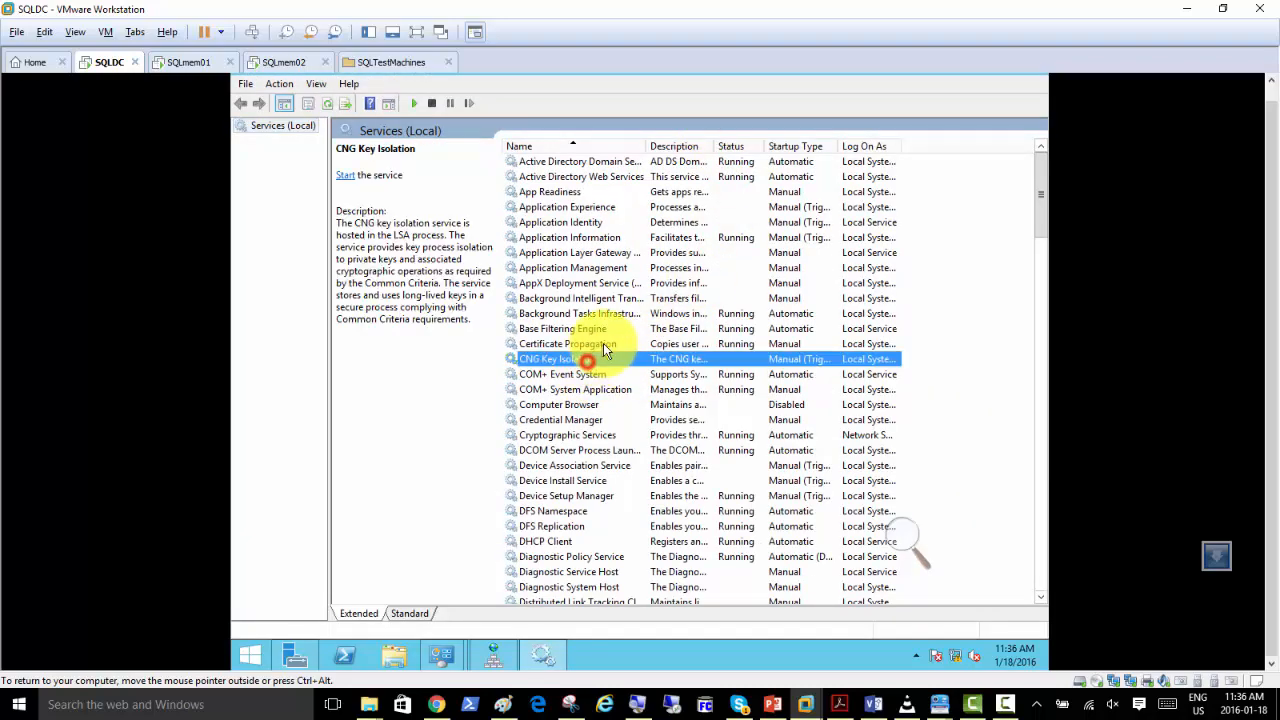
scroll(613, 346, down, 10)
scroll(613, 346, down, 7)
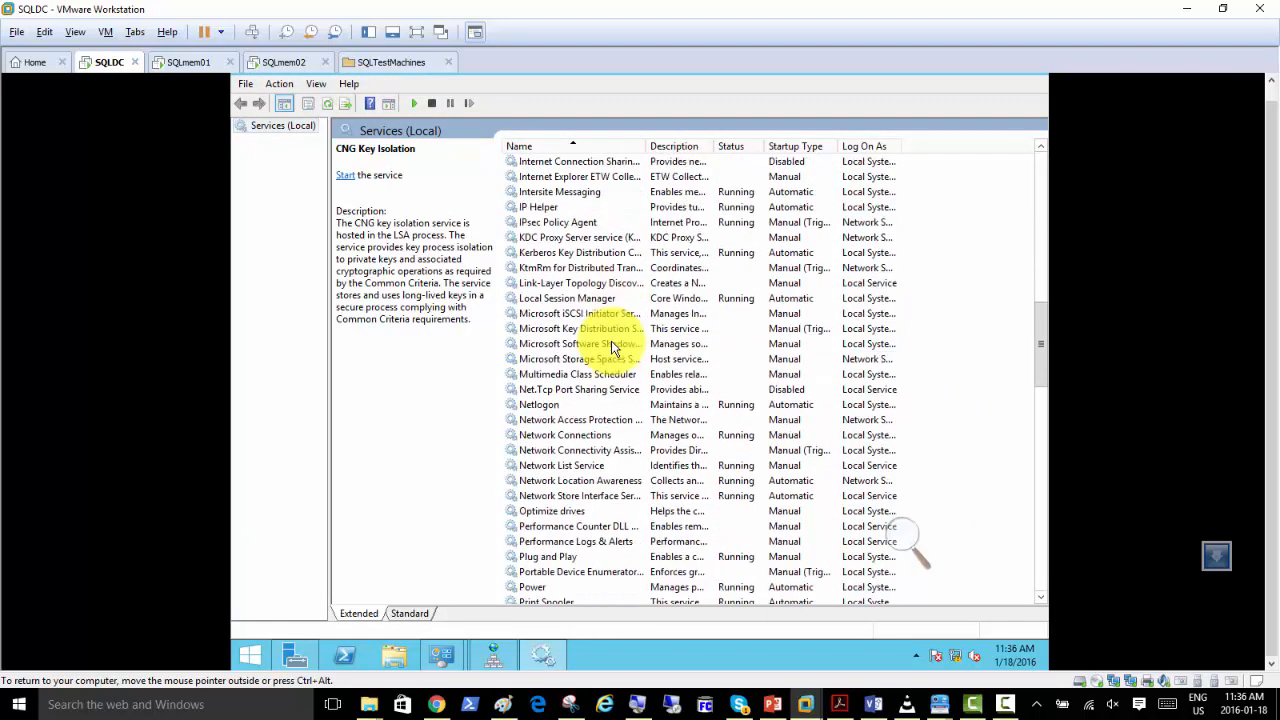
scroll(613, 346, down, 12)
scroll(613, 346, down, 9)
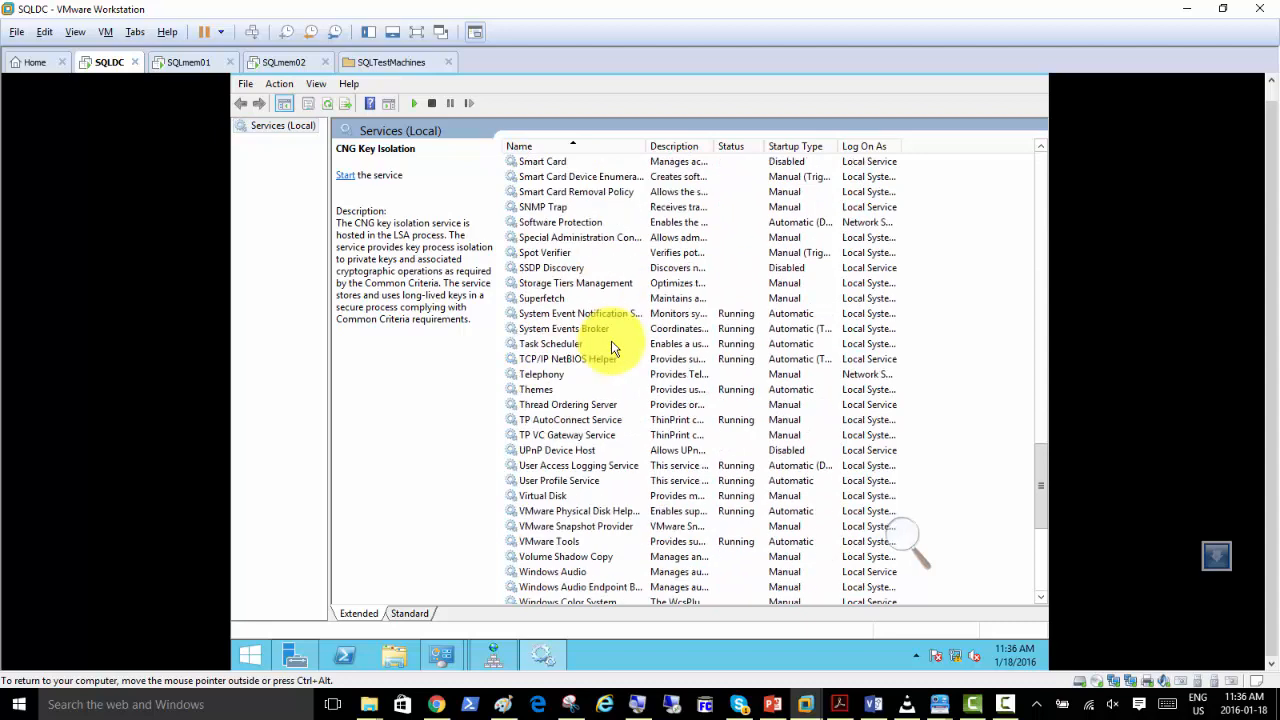
click(613, 344)
key(m)
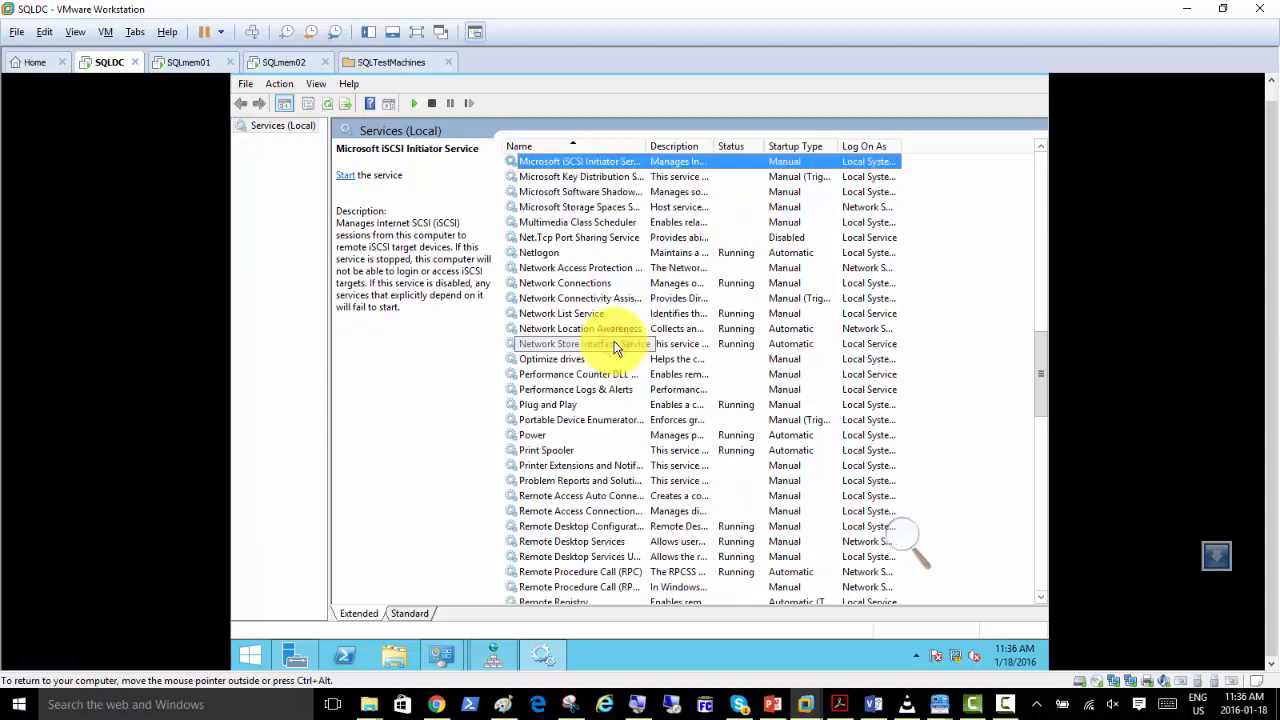
scroll(645, 237, up, 8)
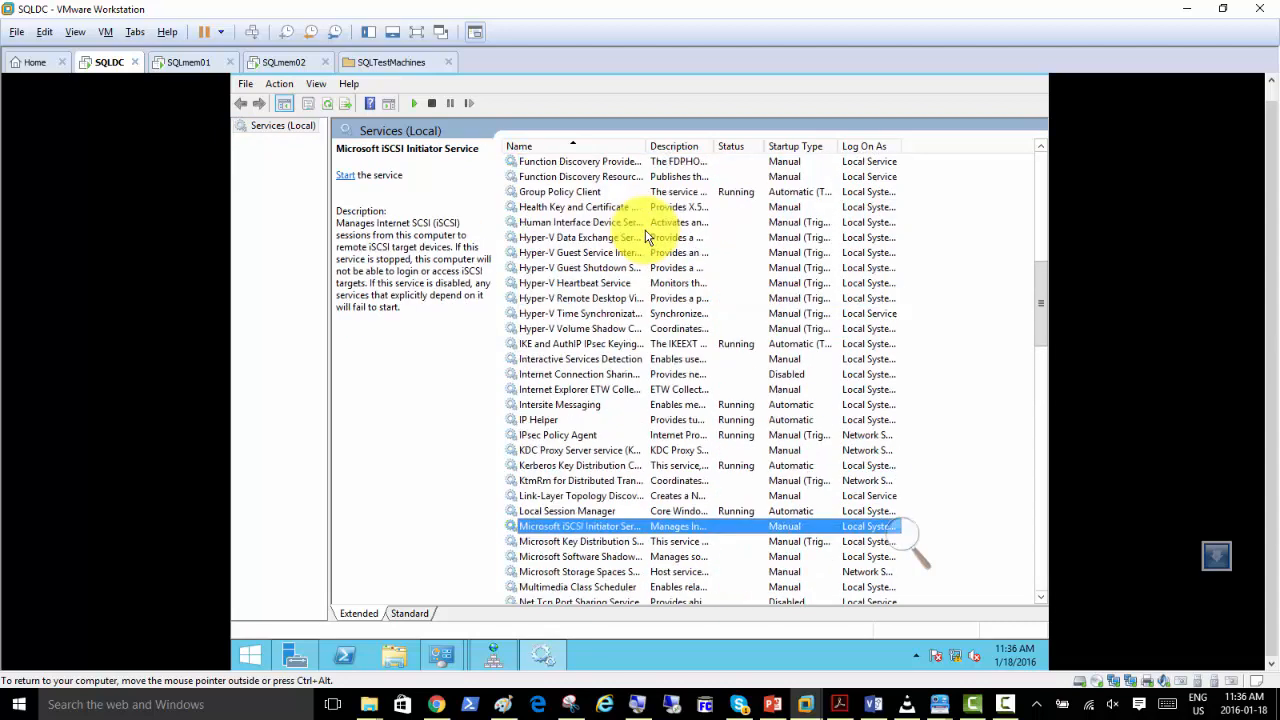
scroll(645, 237, up, 12)
scroll(645, 237, up, 2)
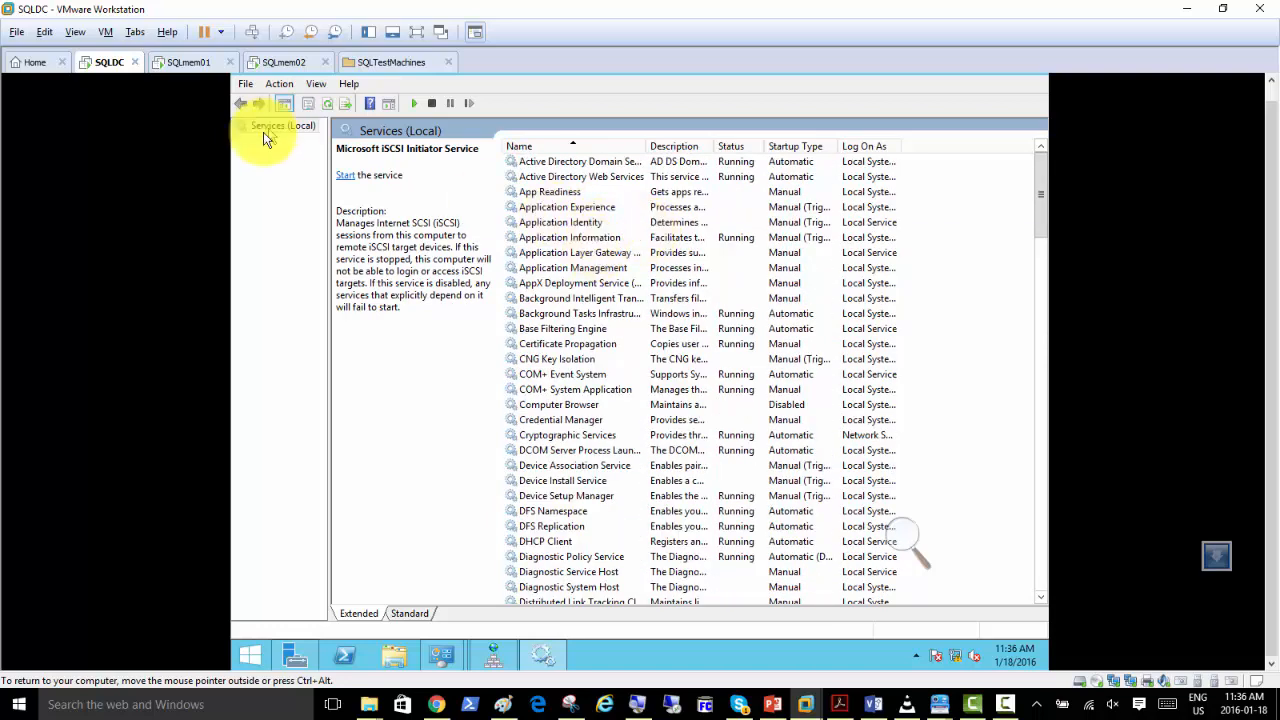
Switch to the SQLmem01 virtual machine, open its Services console with services.msc, and maximize the window.
click(179, 63)
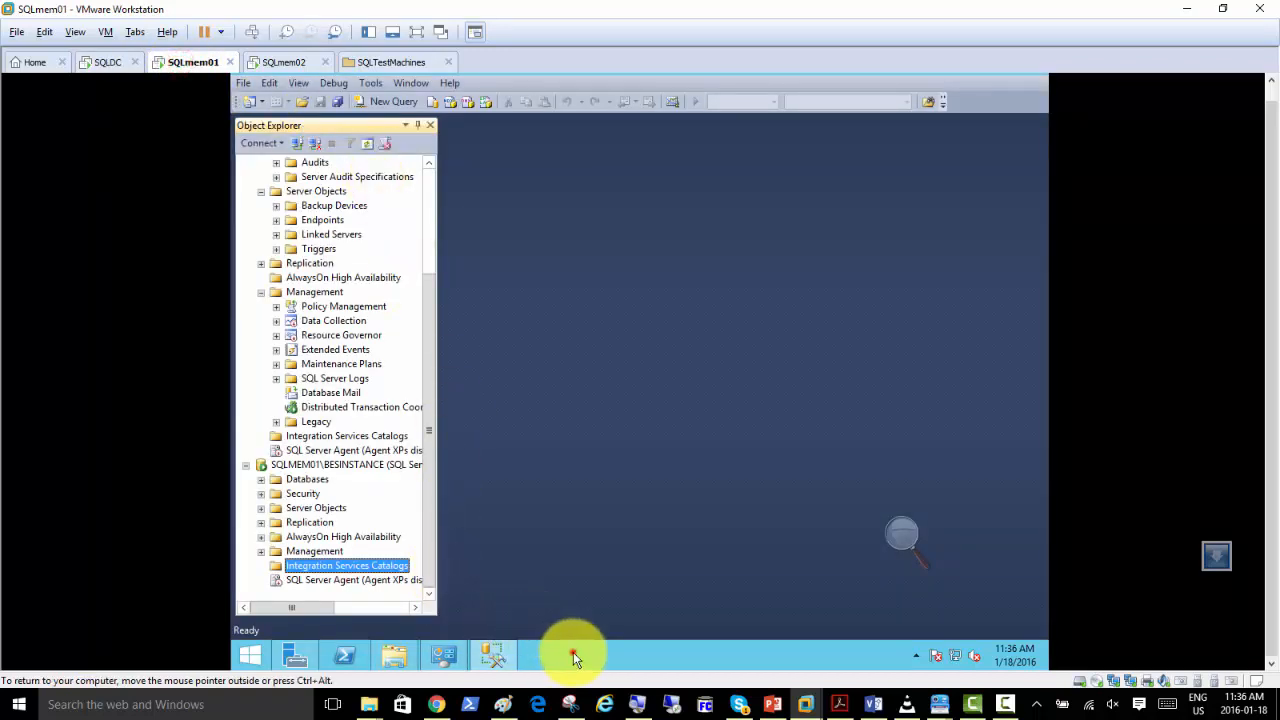
key(super+r)
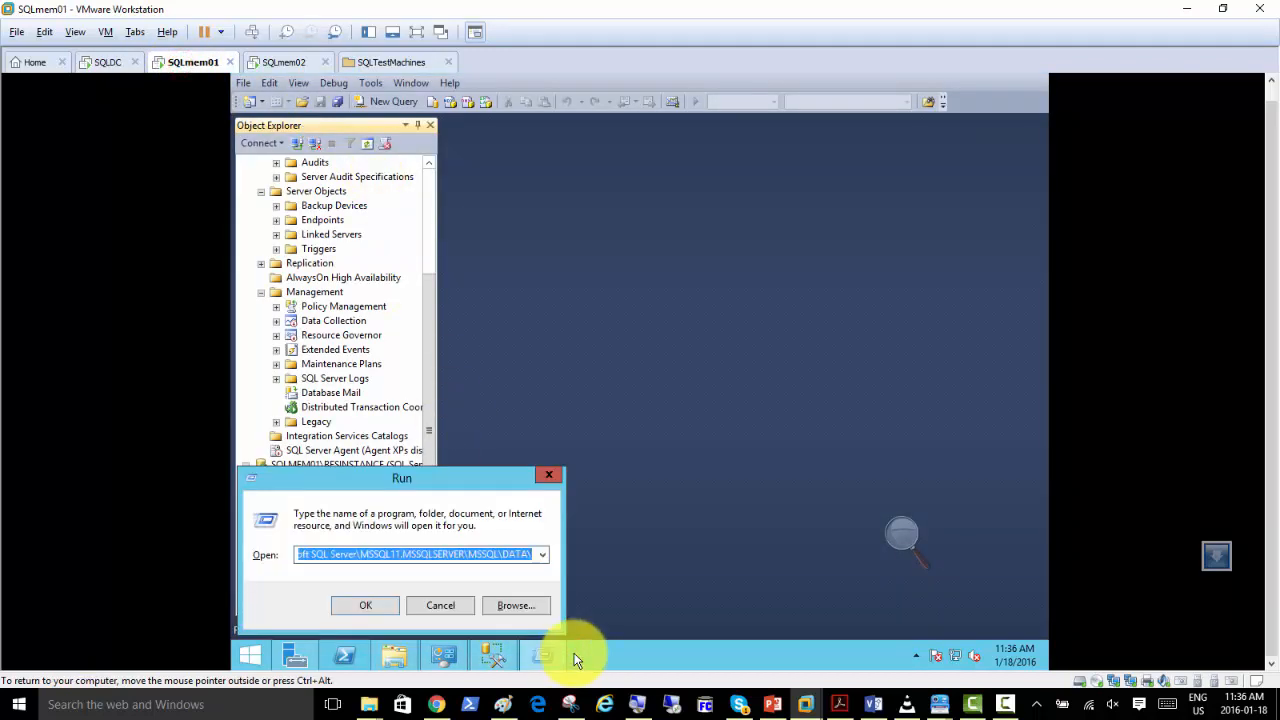
text(services)
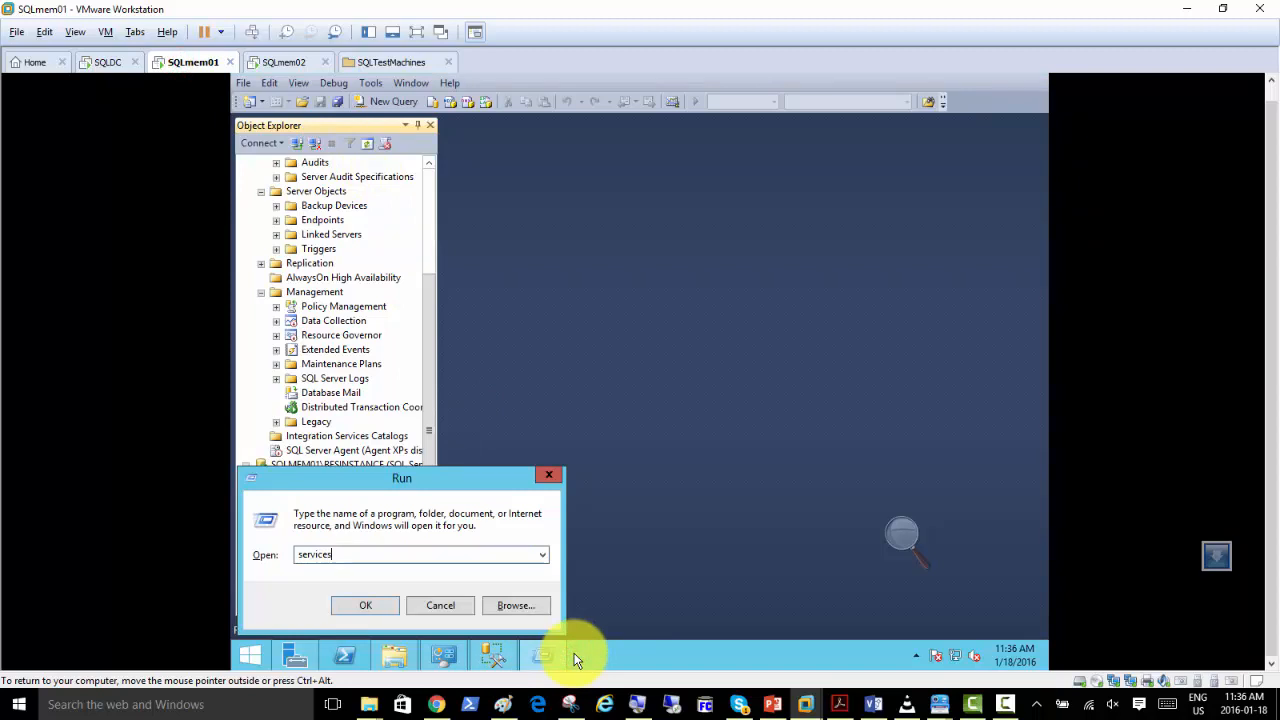
text(.msc)
key(Return)
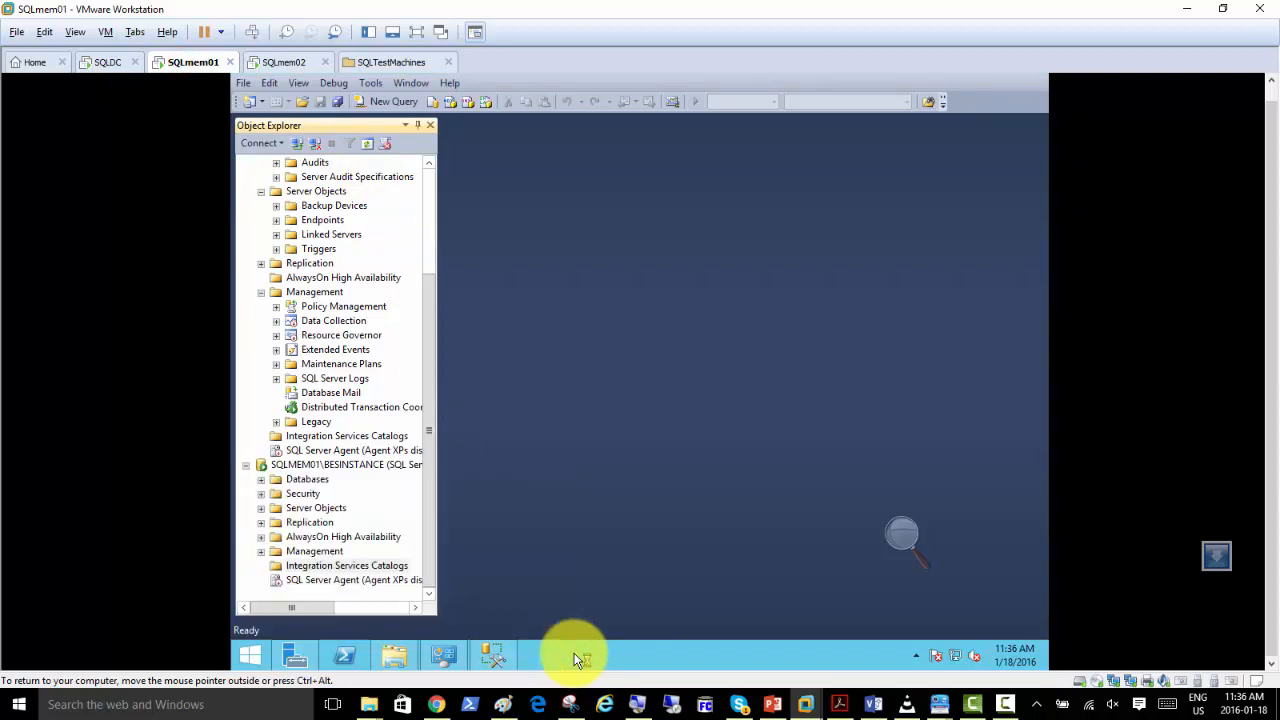
double_click(717, 114)
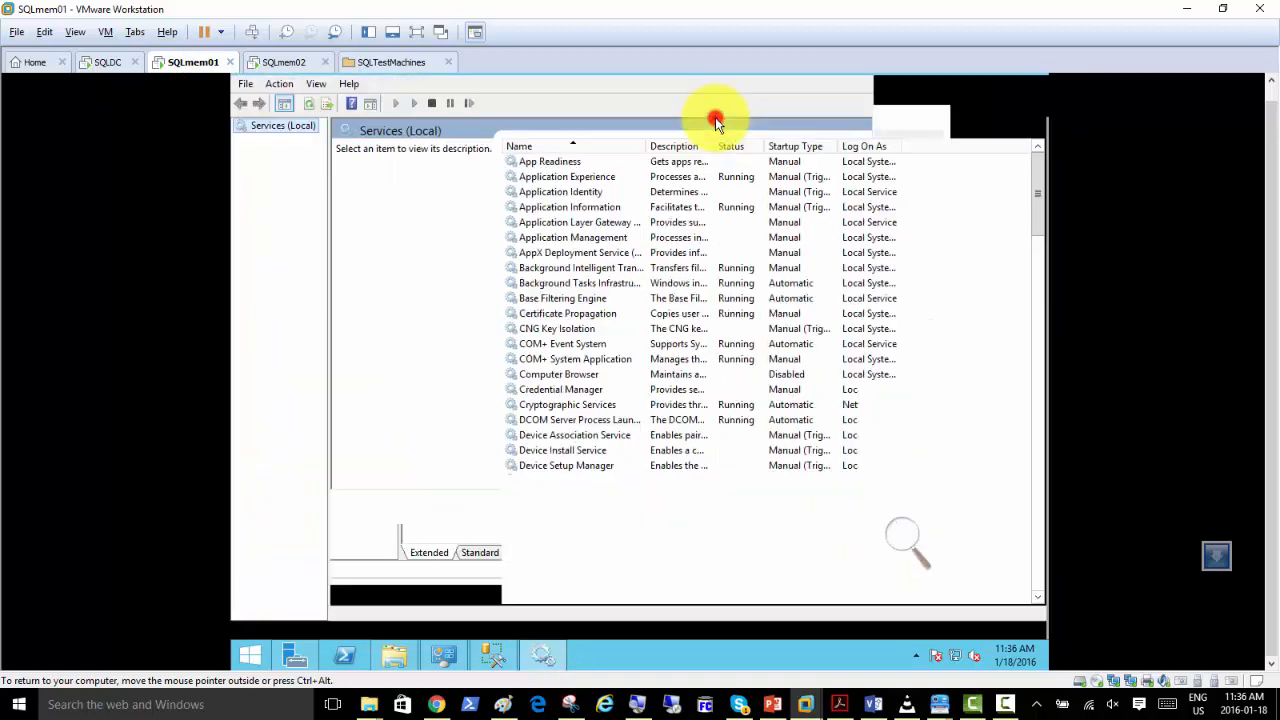
Jump to the services beginning with S and widen the Name column to show the full SQL service names.
click(592, 268)
key(s)
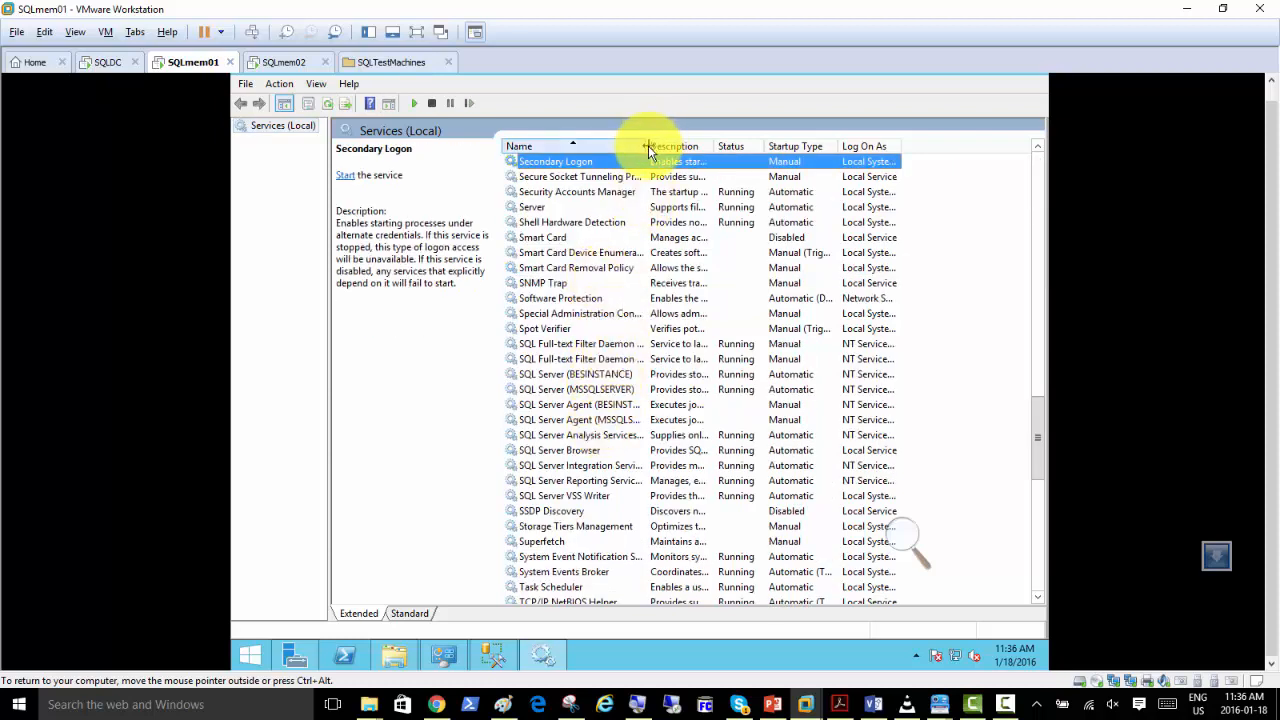
drag(647, 146, 696, 146)
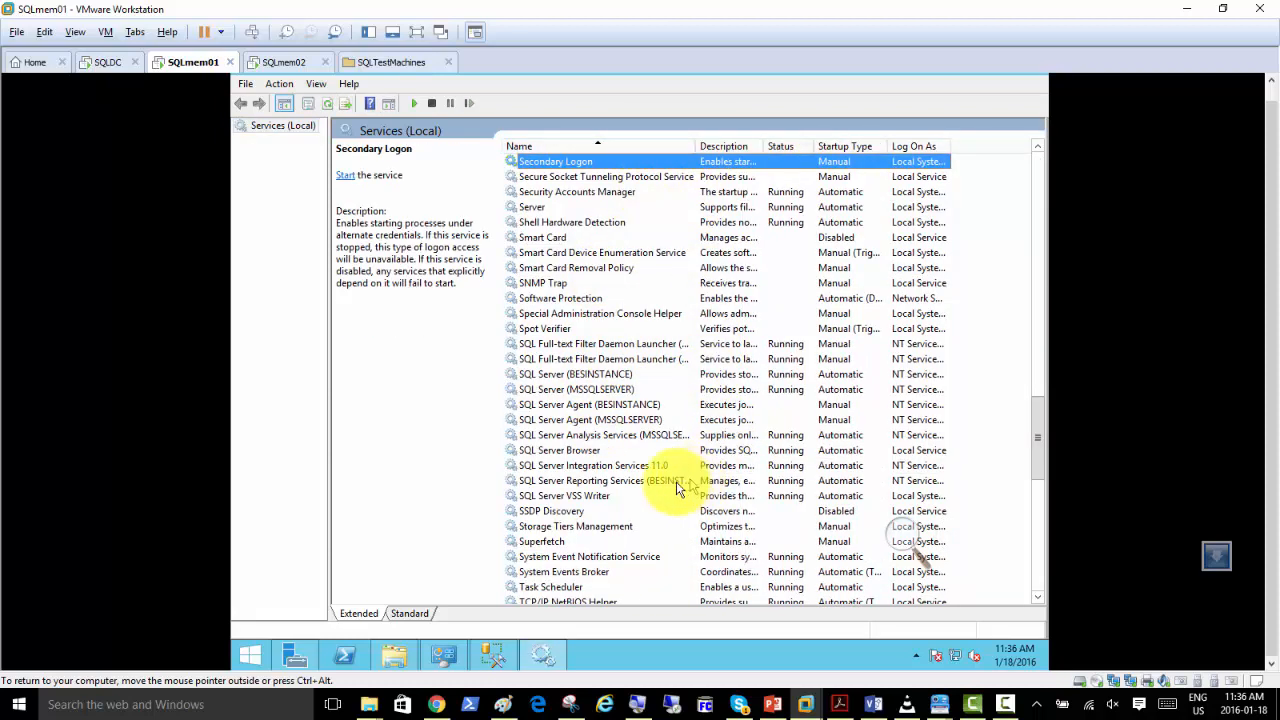
Examine the SQL Full-text, database engine, Analysis and Reporting services, and check the control options available for SQL Server (BESINSTANCE).
click(548, 346)
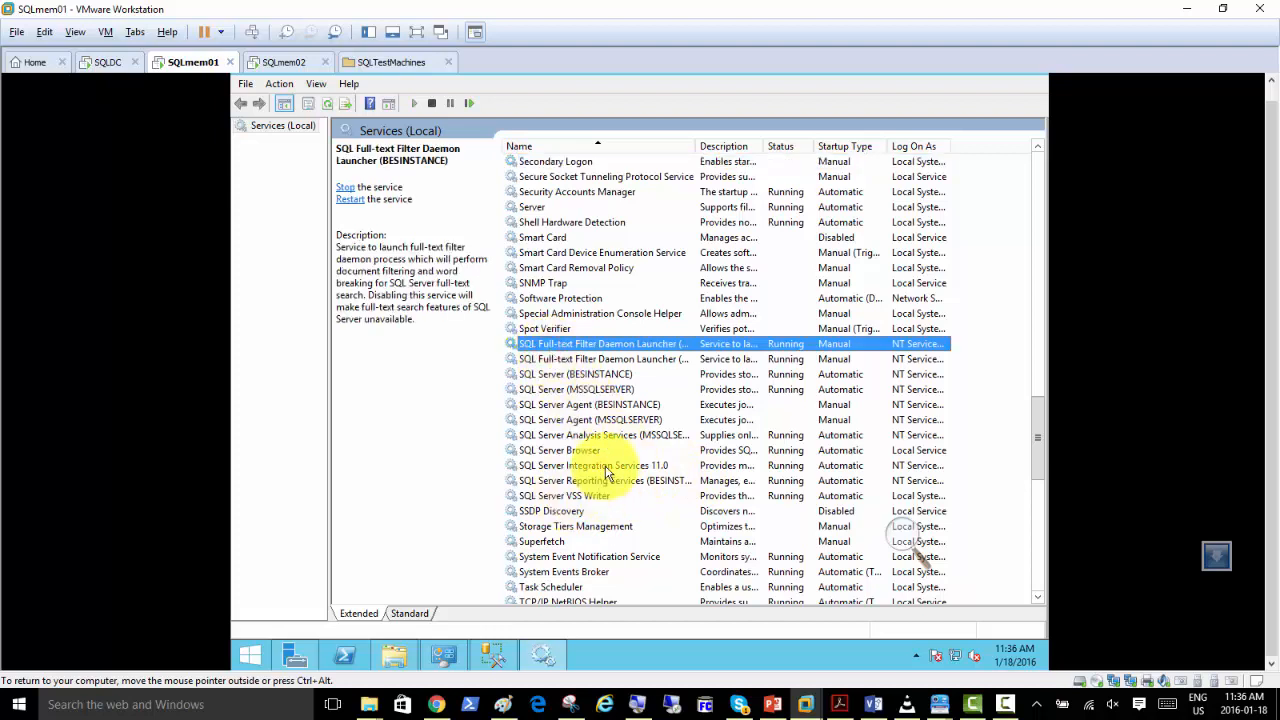
click(612, 376)
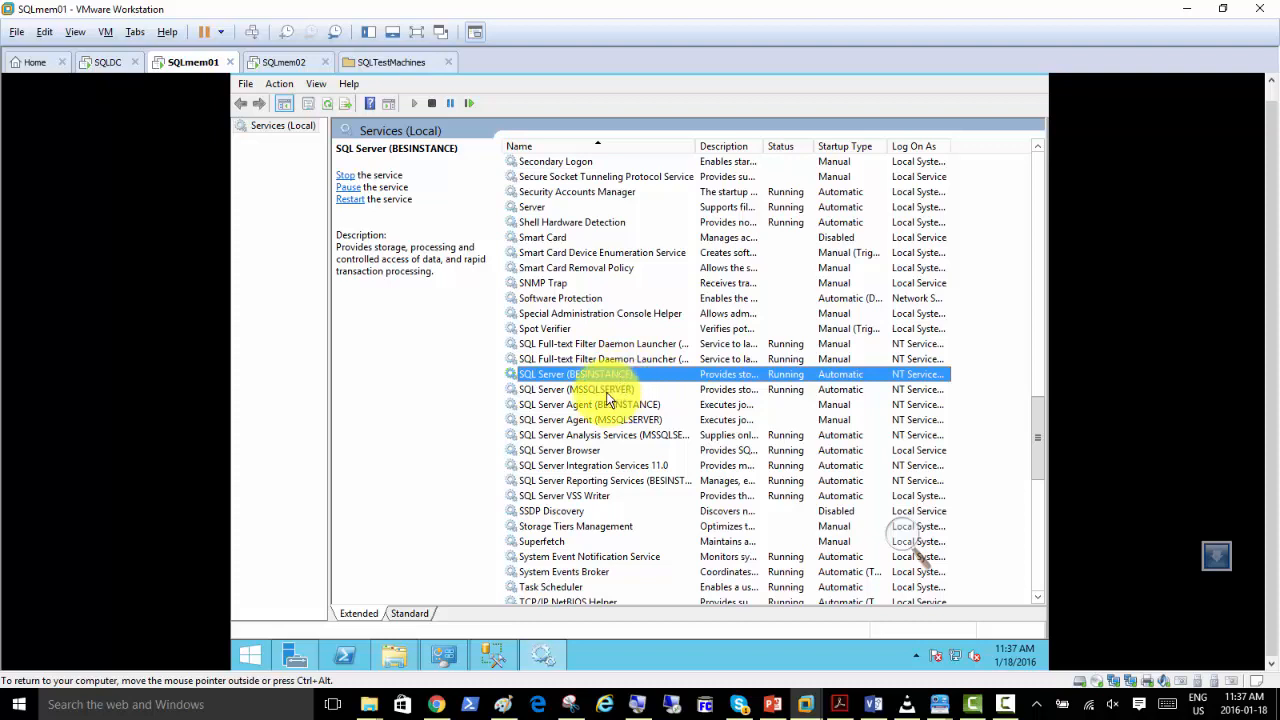
click(615, 390)
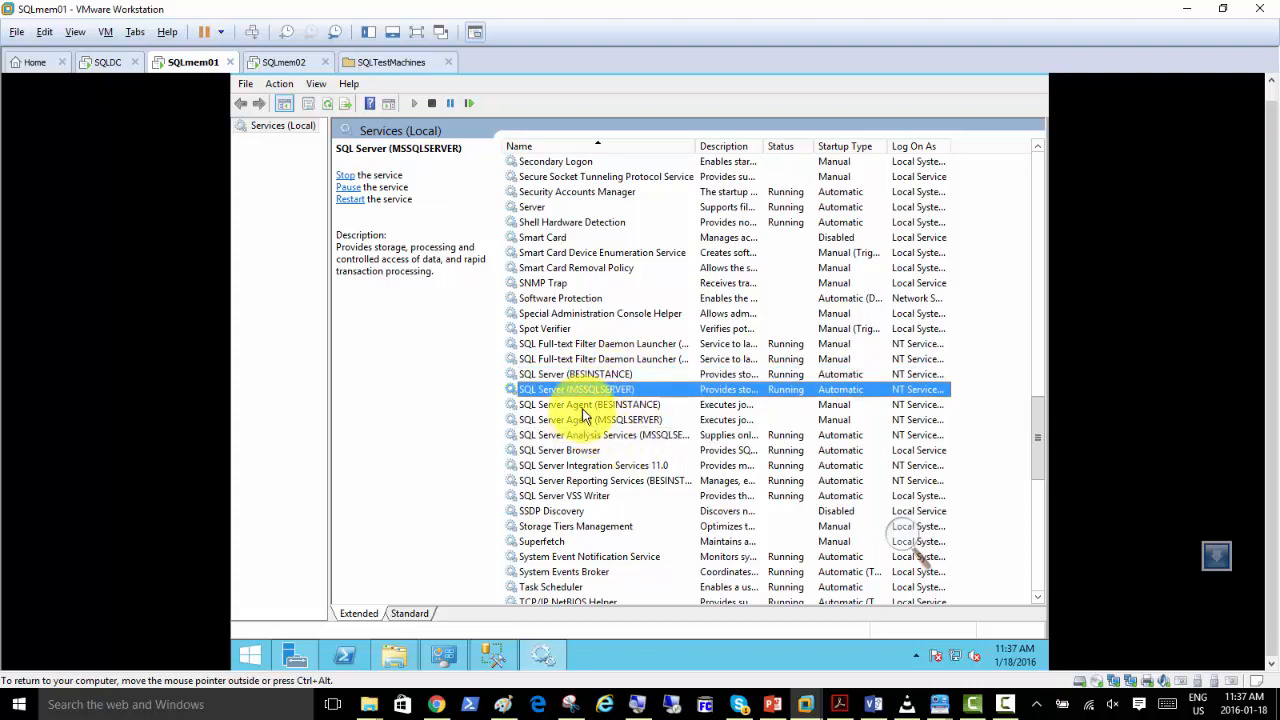
click(620, 437)
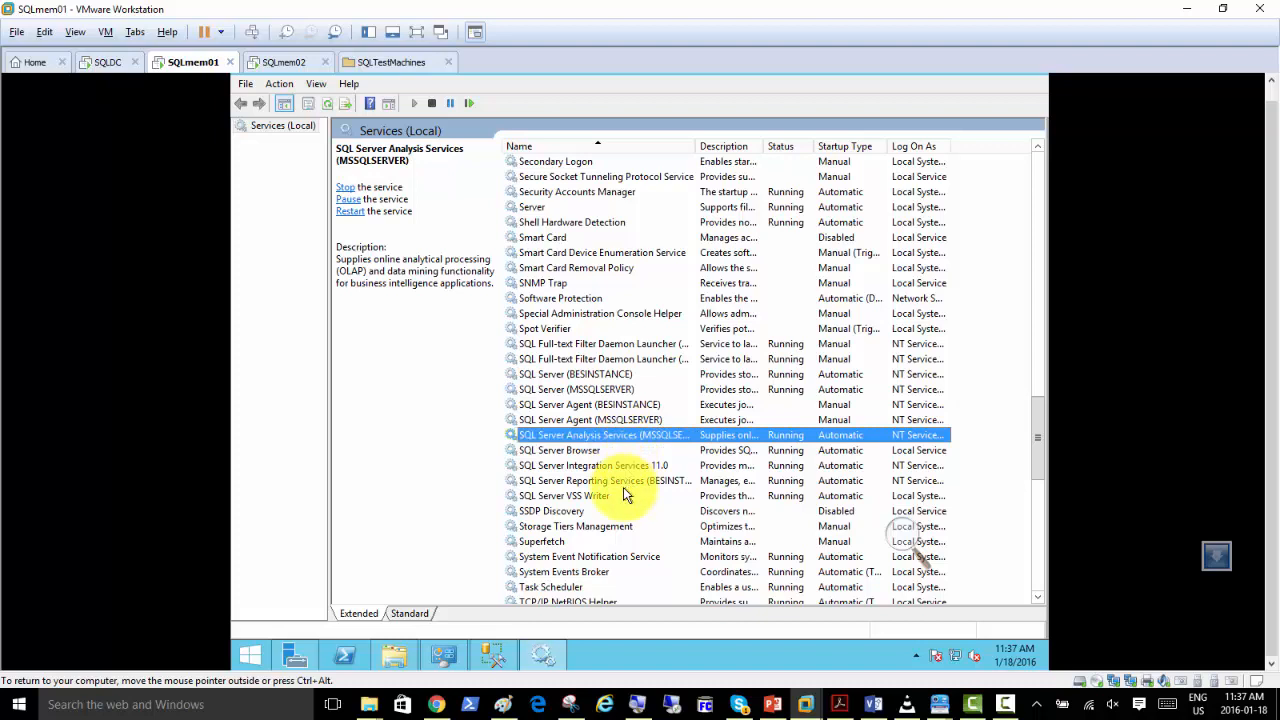
click(621, 484)
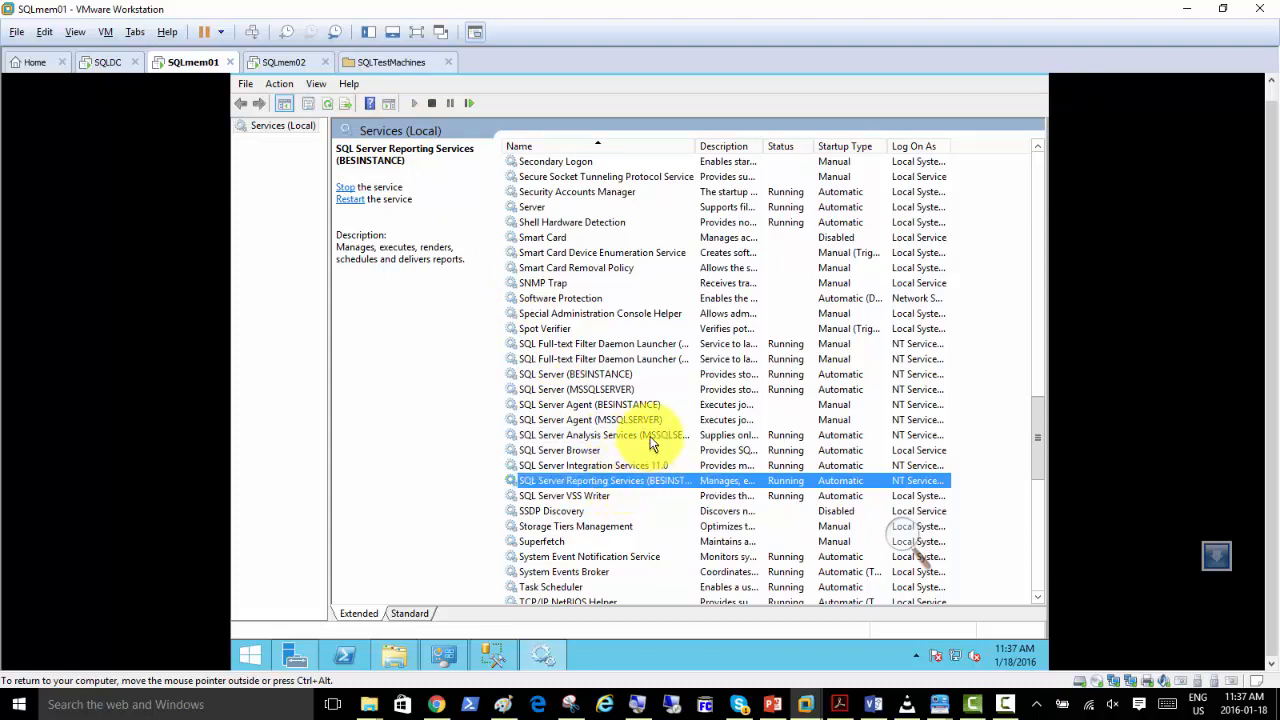
scroll(650, 442, down, 3)
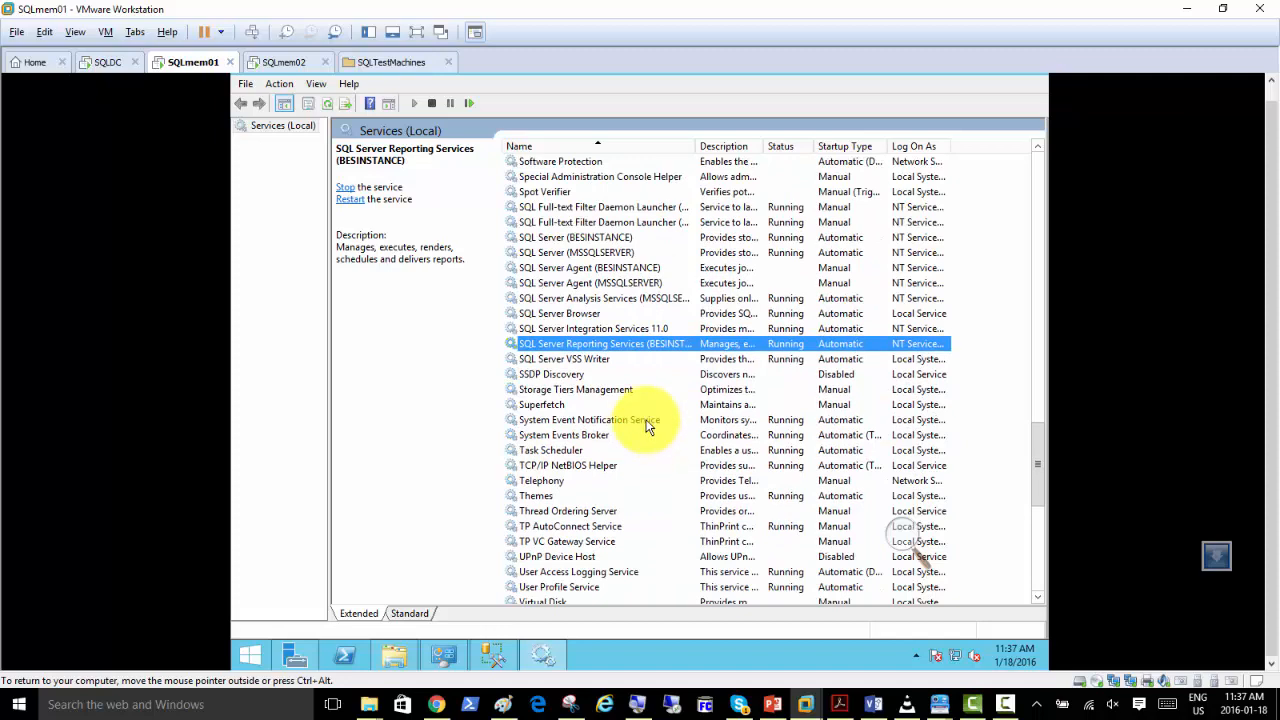
scroll(648, 440, up, 3)
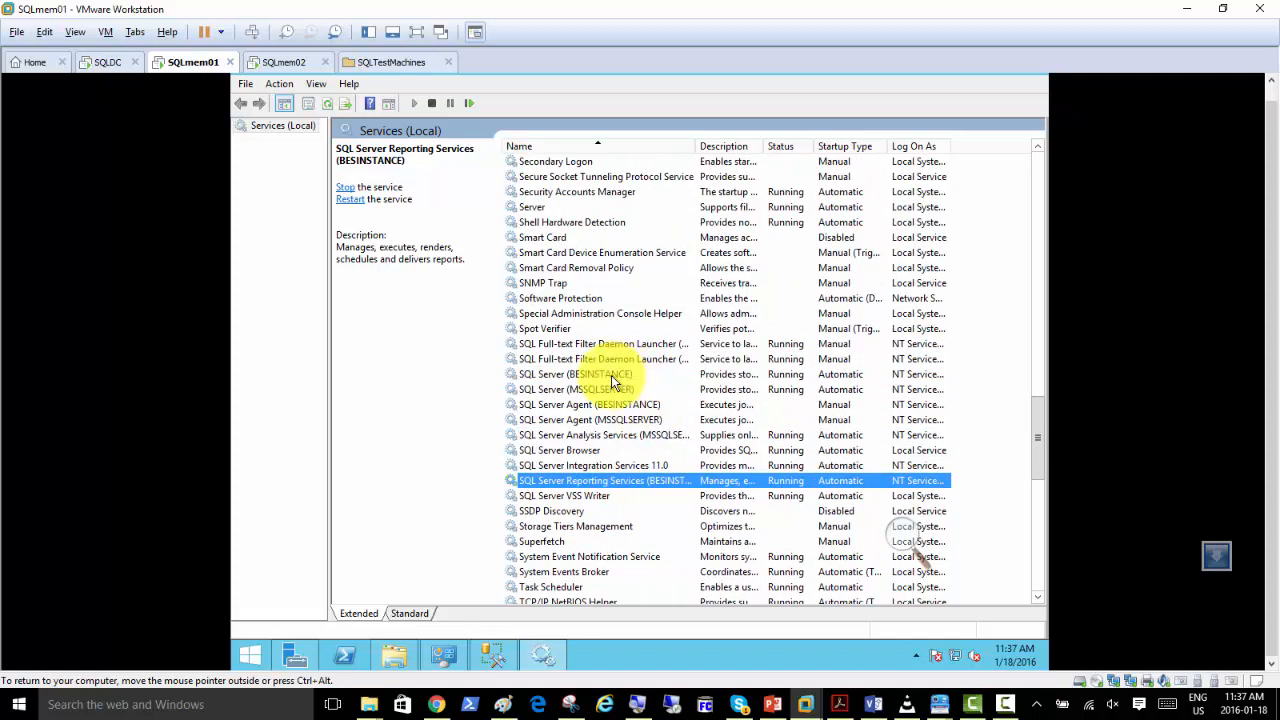
right_click(633, 374)
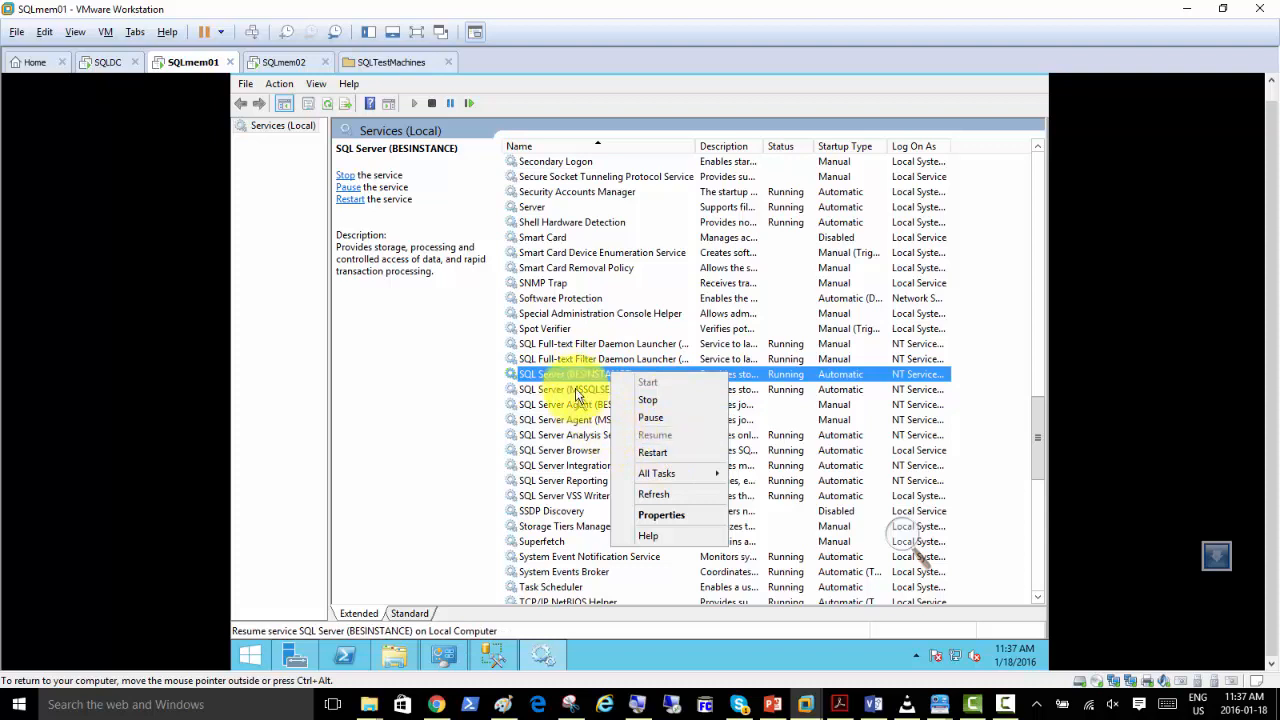
click(572, 377)
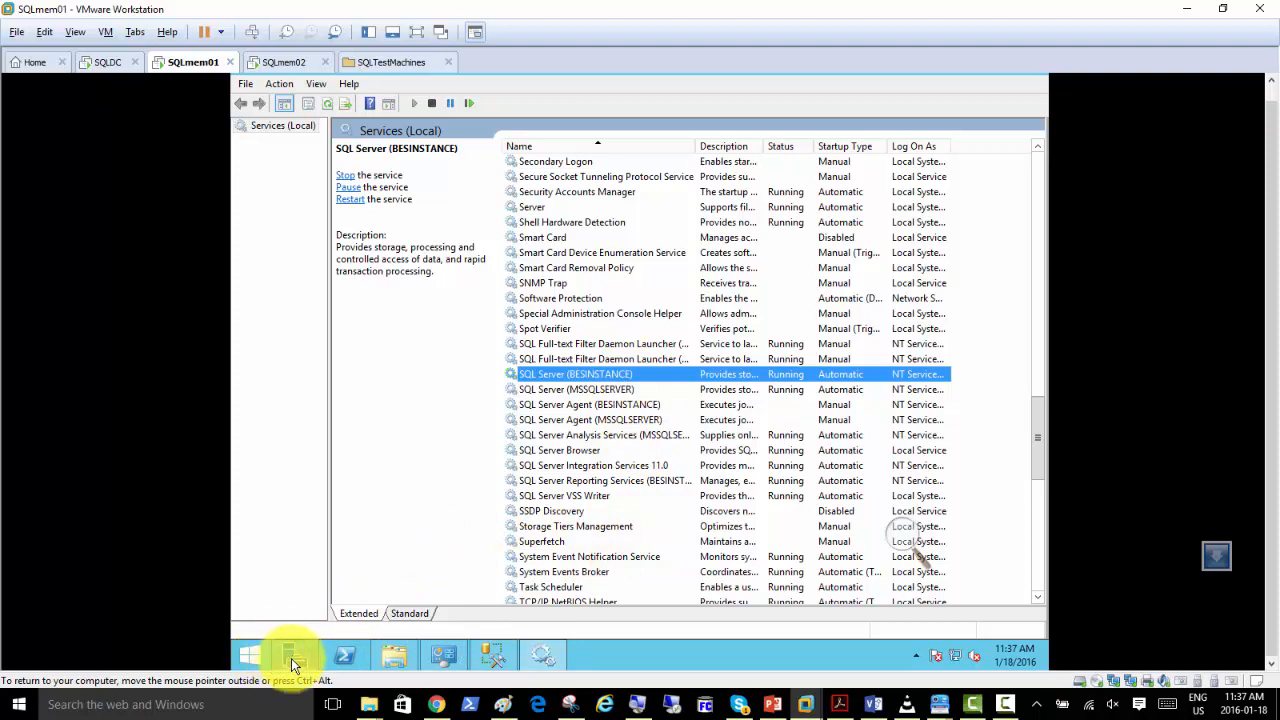
Launch SQL Server Configuration Manager from the installed apps and allow it to make changes to the computer.
click(250, 656)
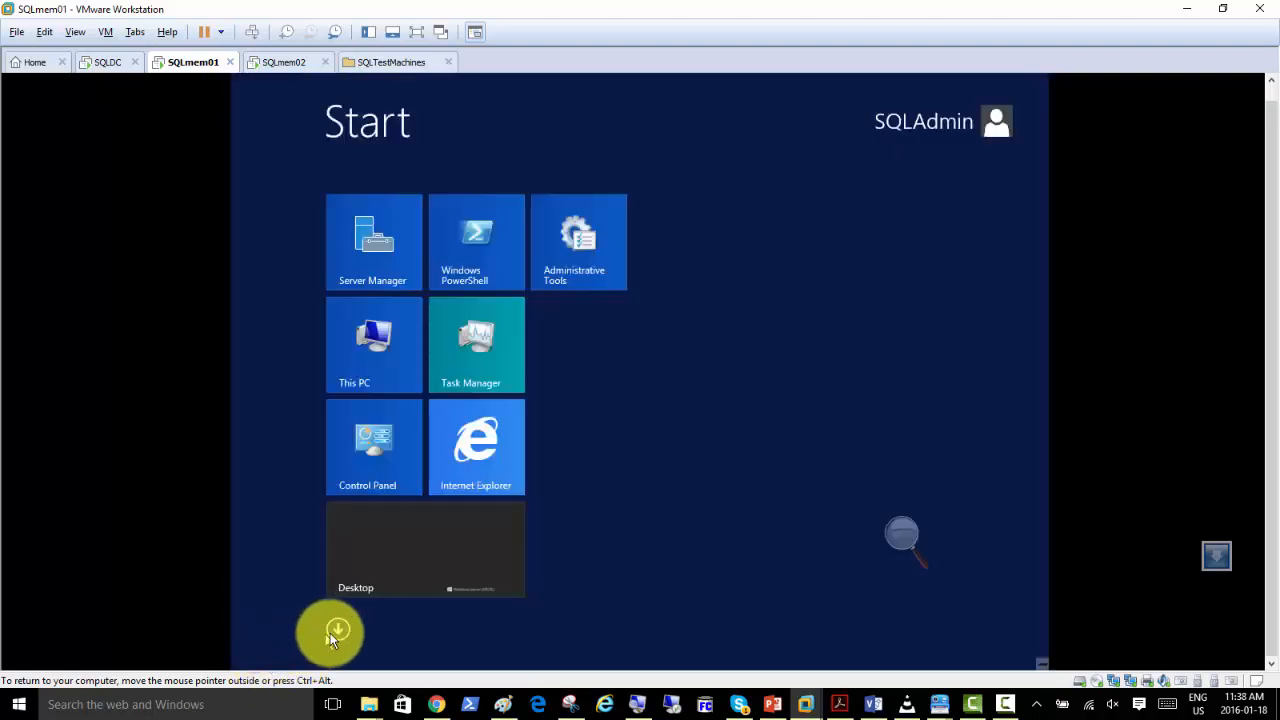
click(335, 632)
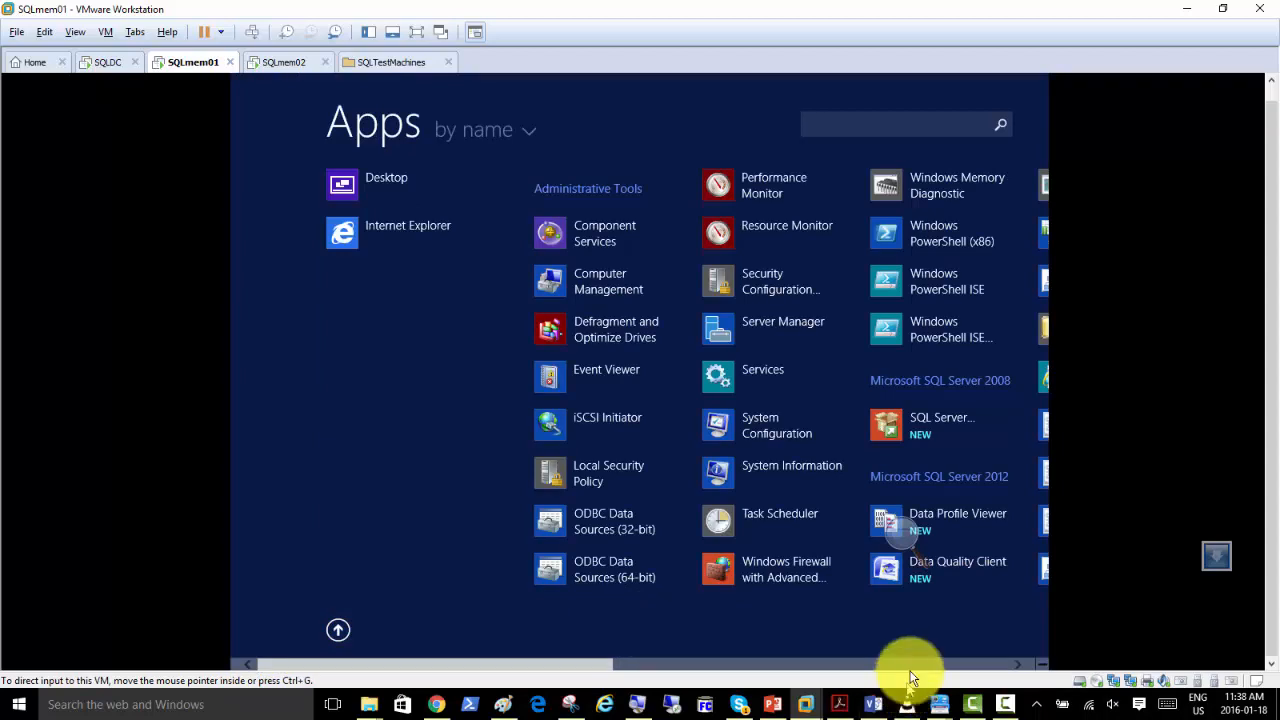
click(914, 663)
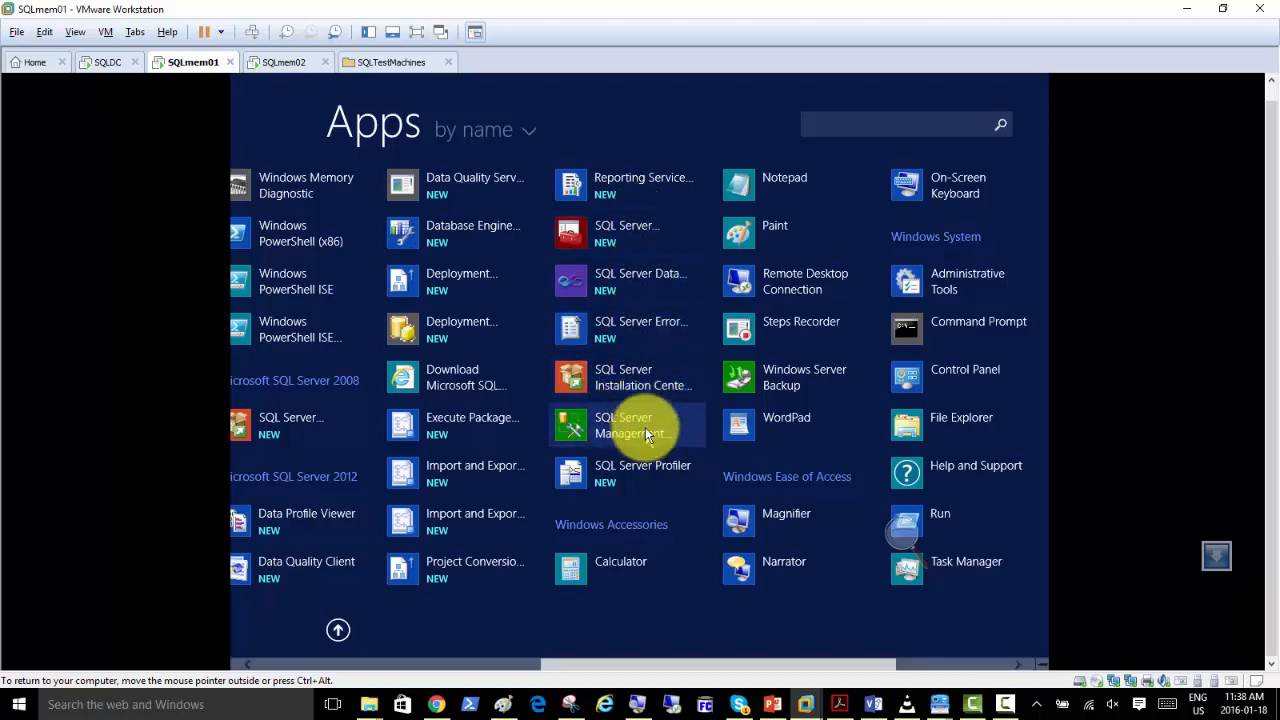
click(619, 228)
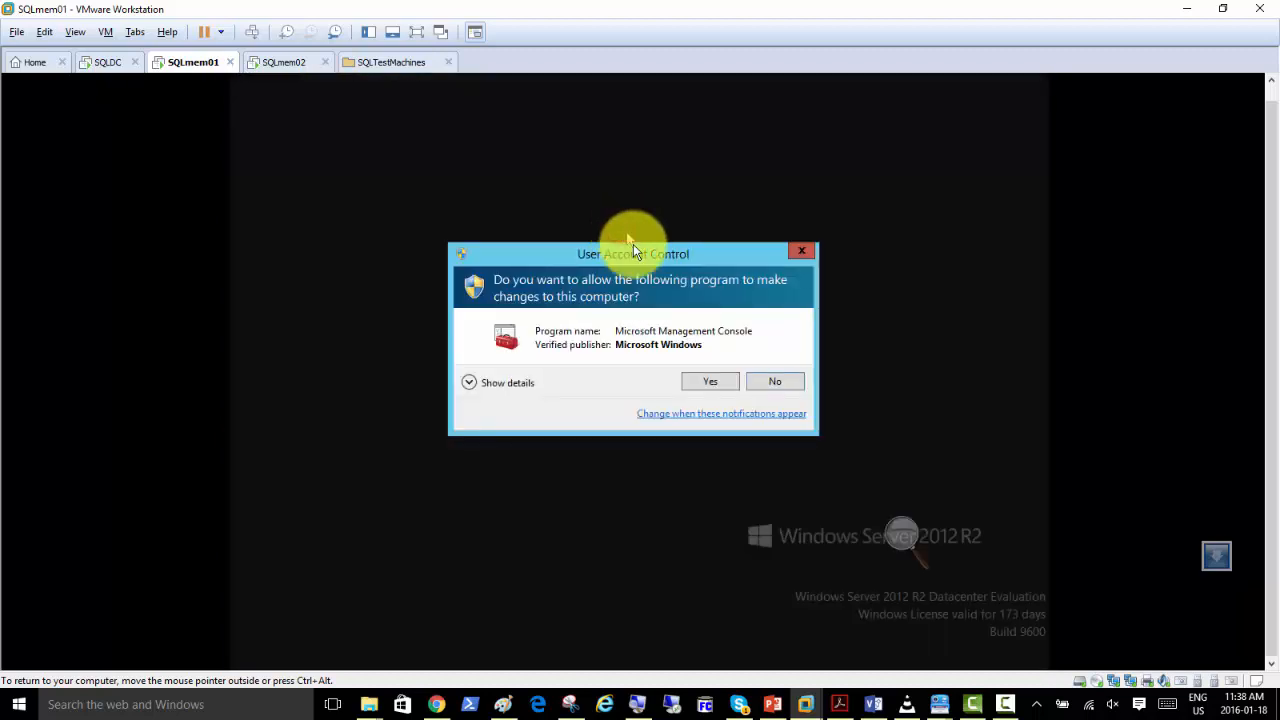
click(703, 384)
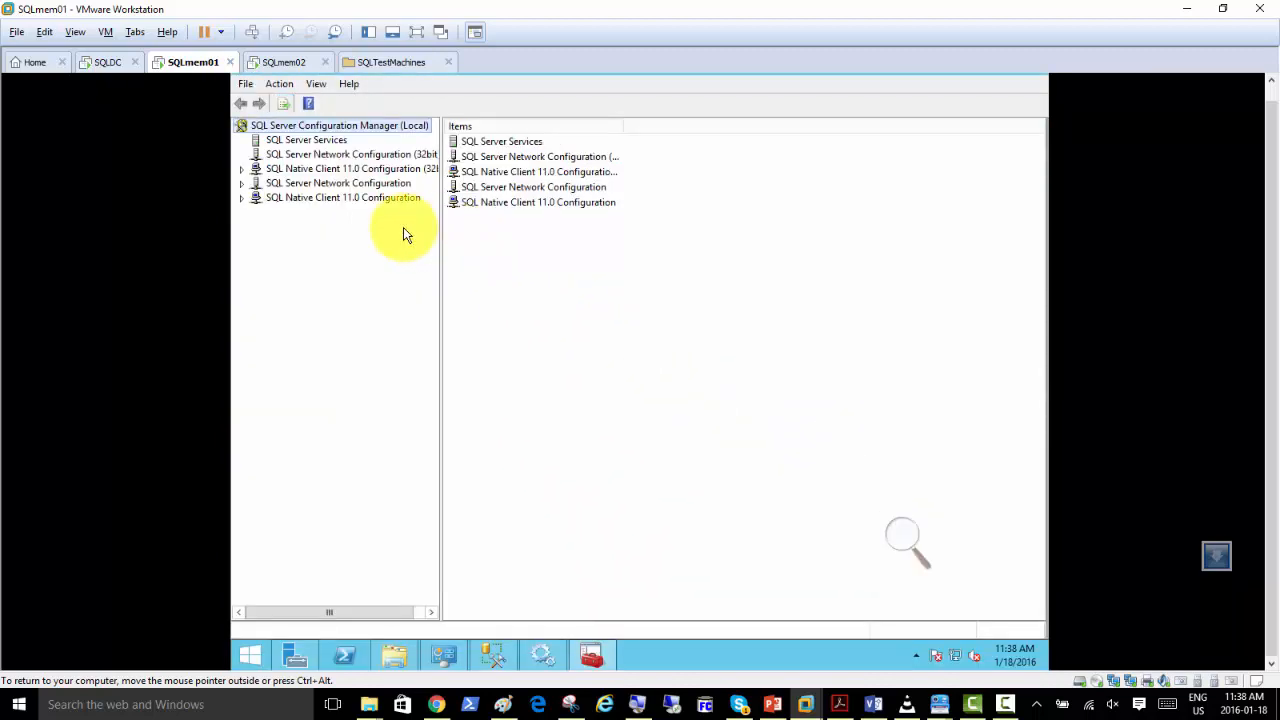
Show the SQL Server Services list and widen its Name column until the full service names fit.
click(303, 139)
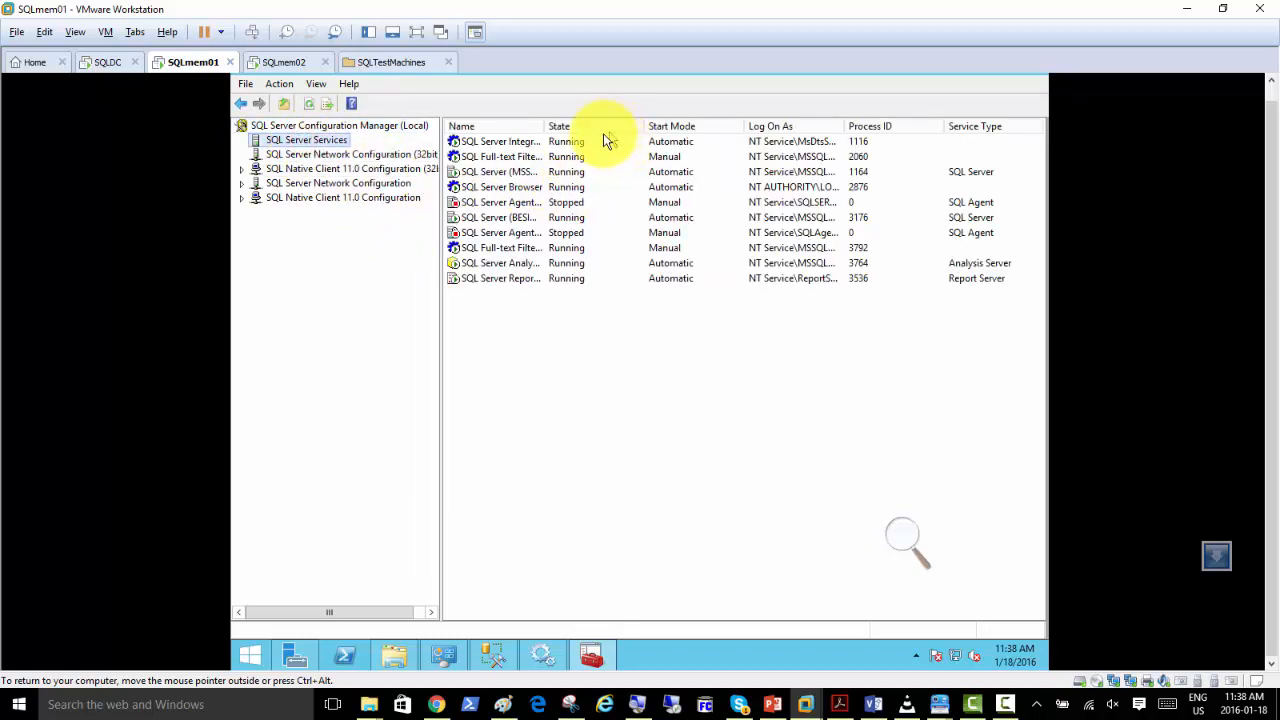
drag(544, 126, 607, 132)
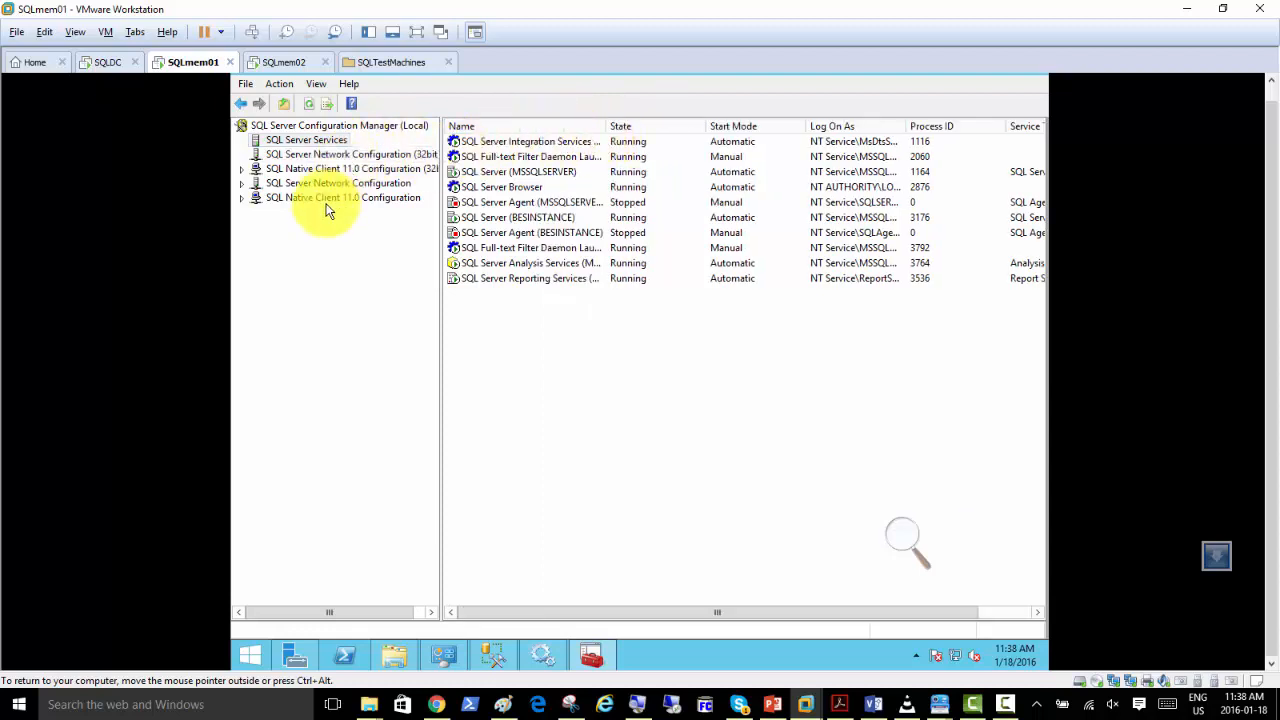
drag(606, 126, 660, 138)
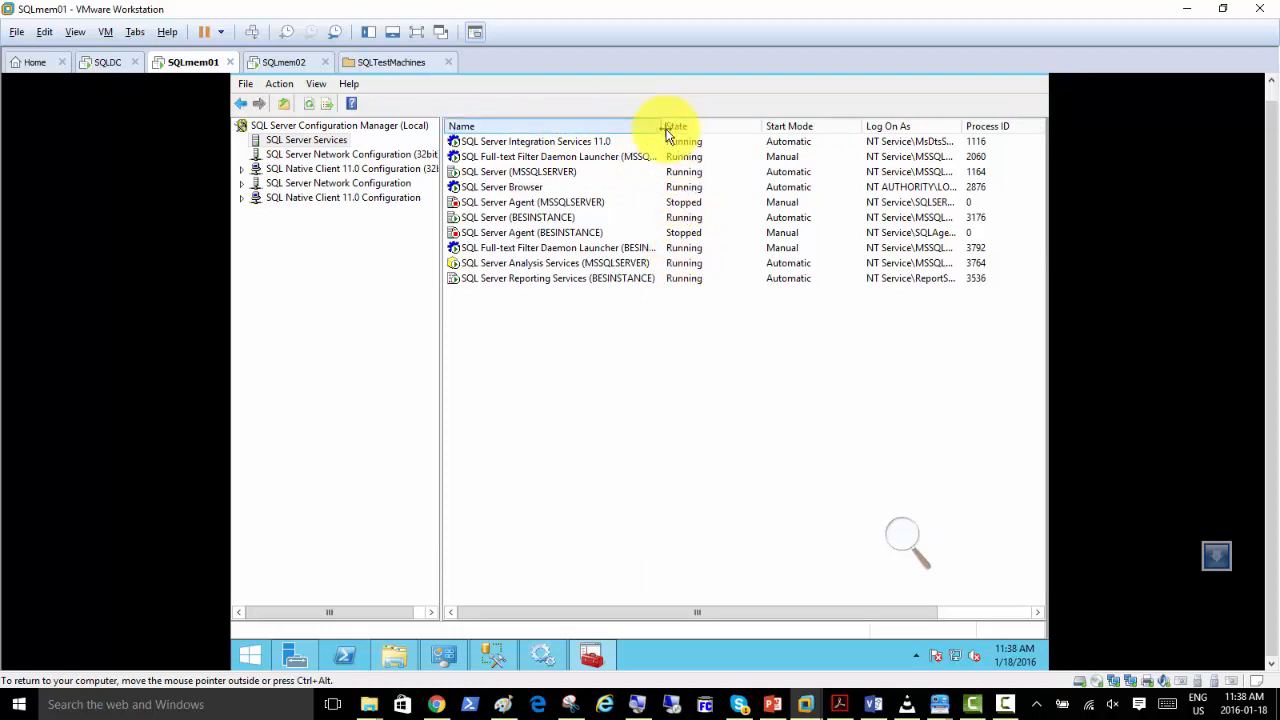
drag(664, 132, 708, 143)
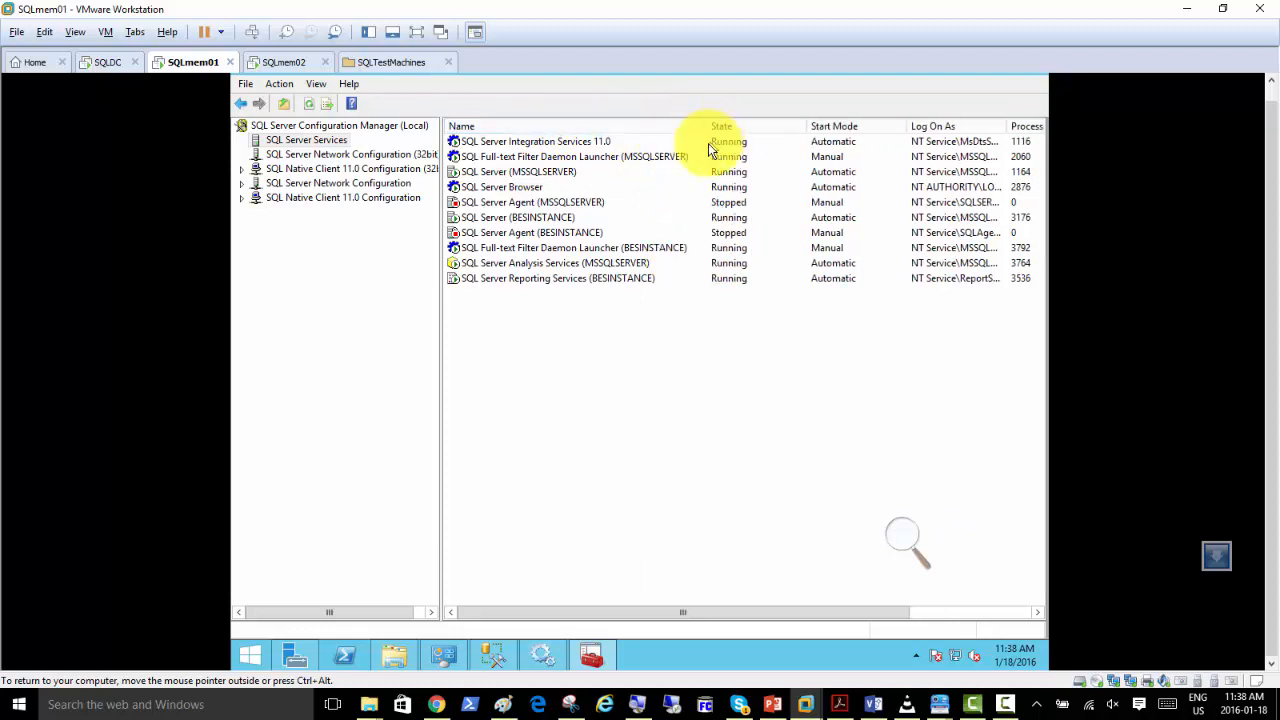
Check the control options for the SQL Server (MSSQLSERVER) service, and view the Services console and the Management Studio Object Explorer.
click(556, 172)
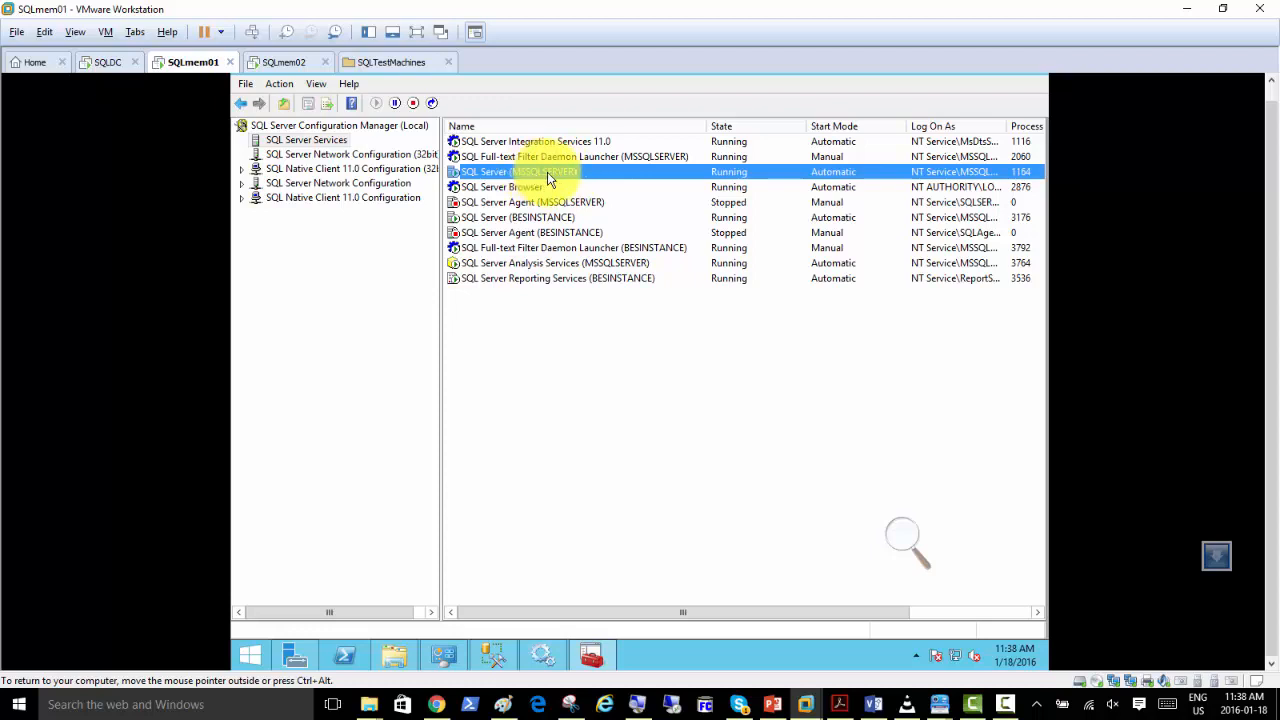
right_click(548, 179)
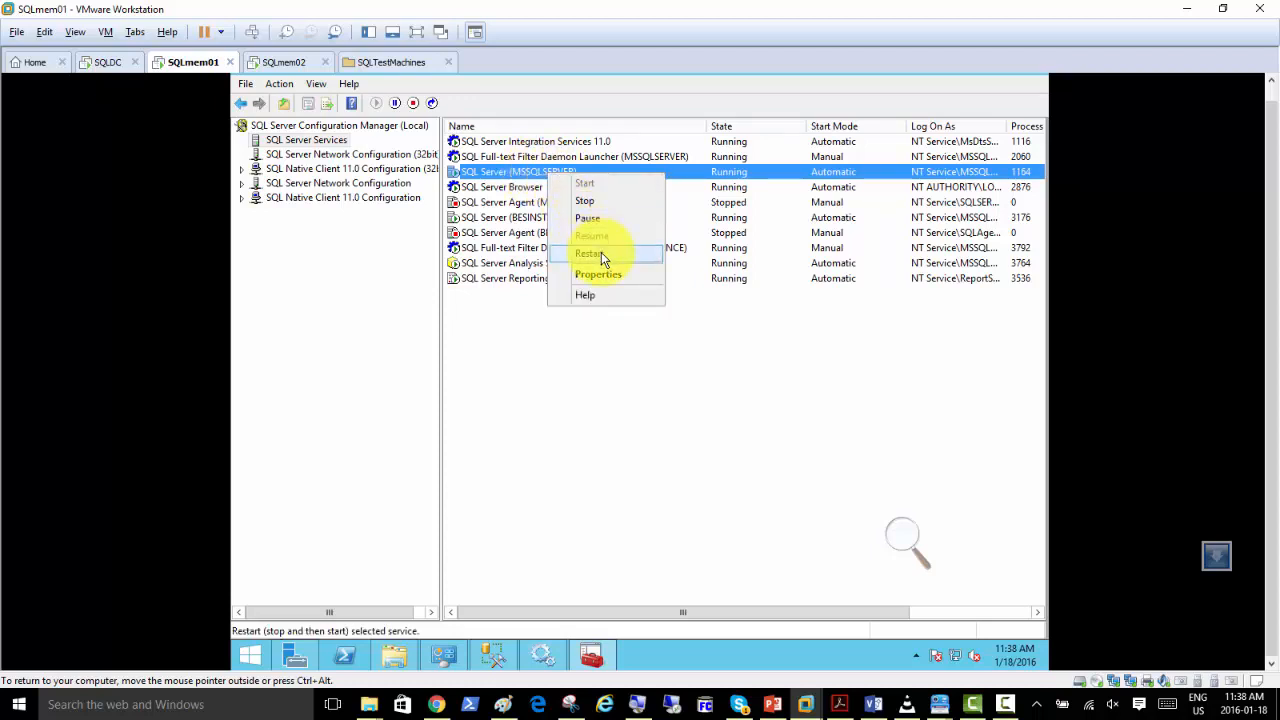
click(543, 652)
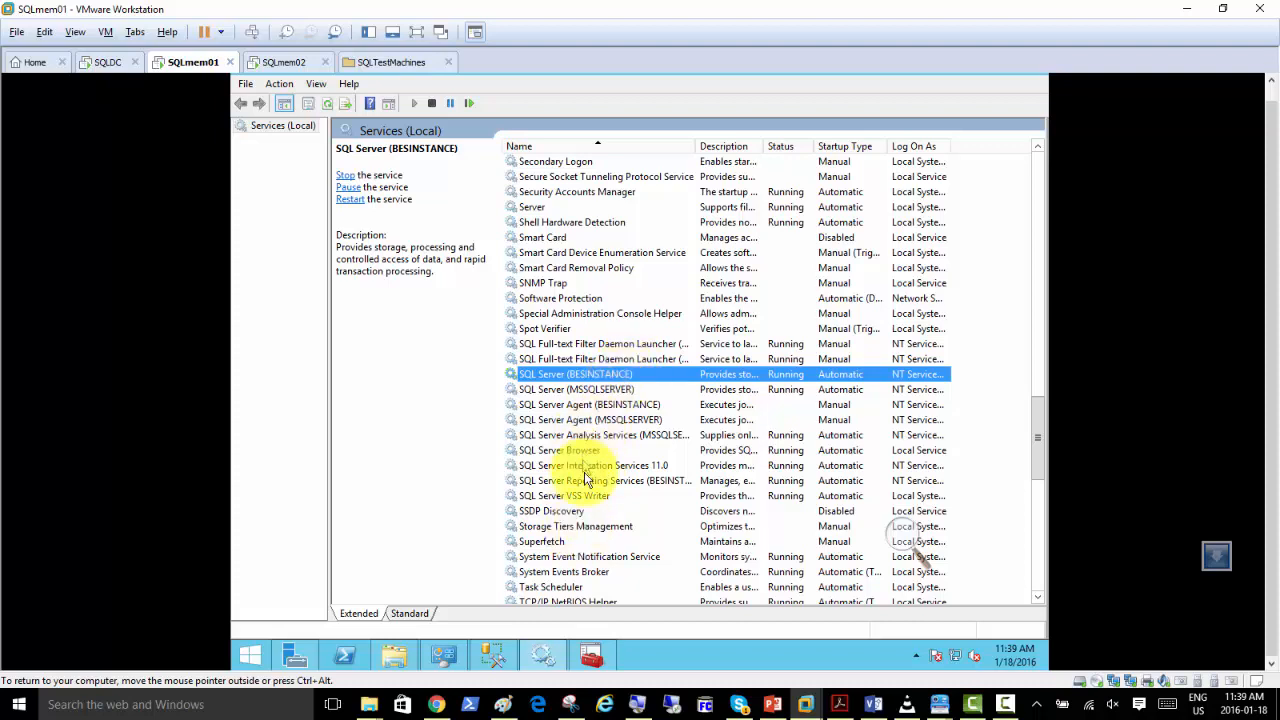
click(493, 656)
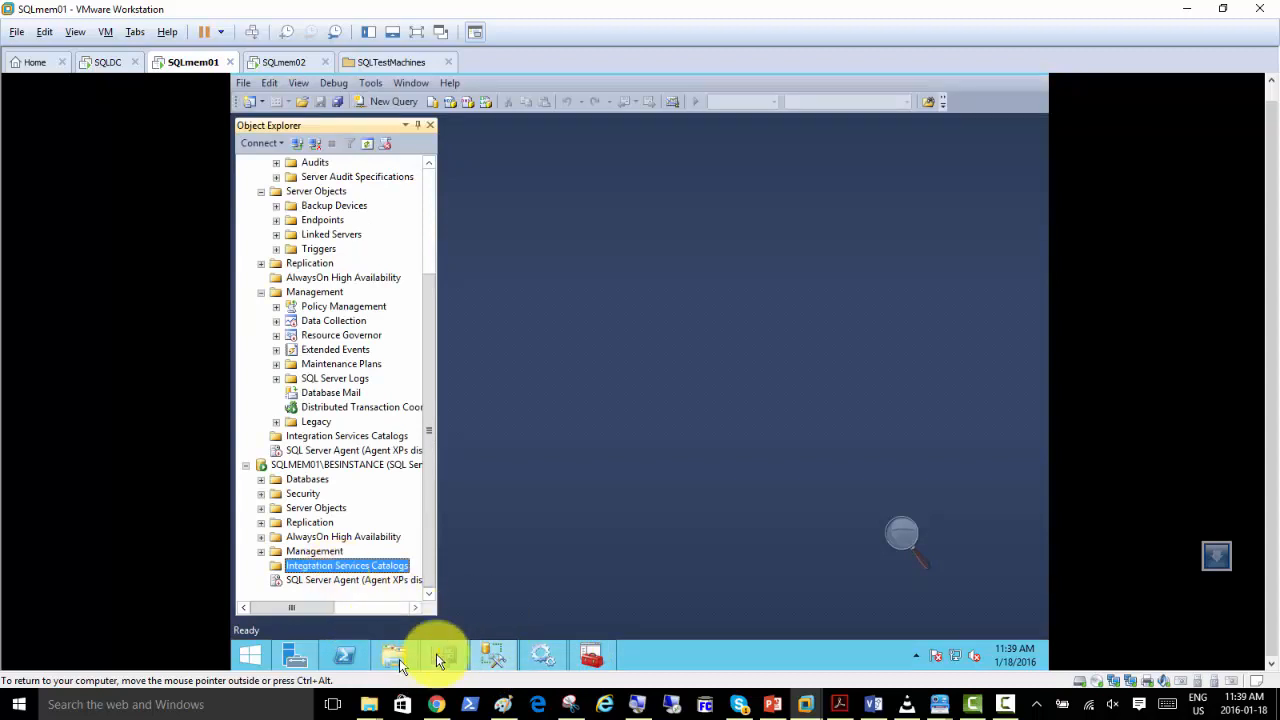
Return to SQL Server Configuration Manager and restart the SQL Server (MSSQLSERVER) service.
click(591, 655)
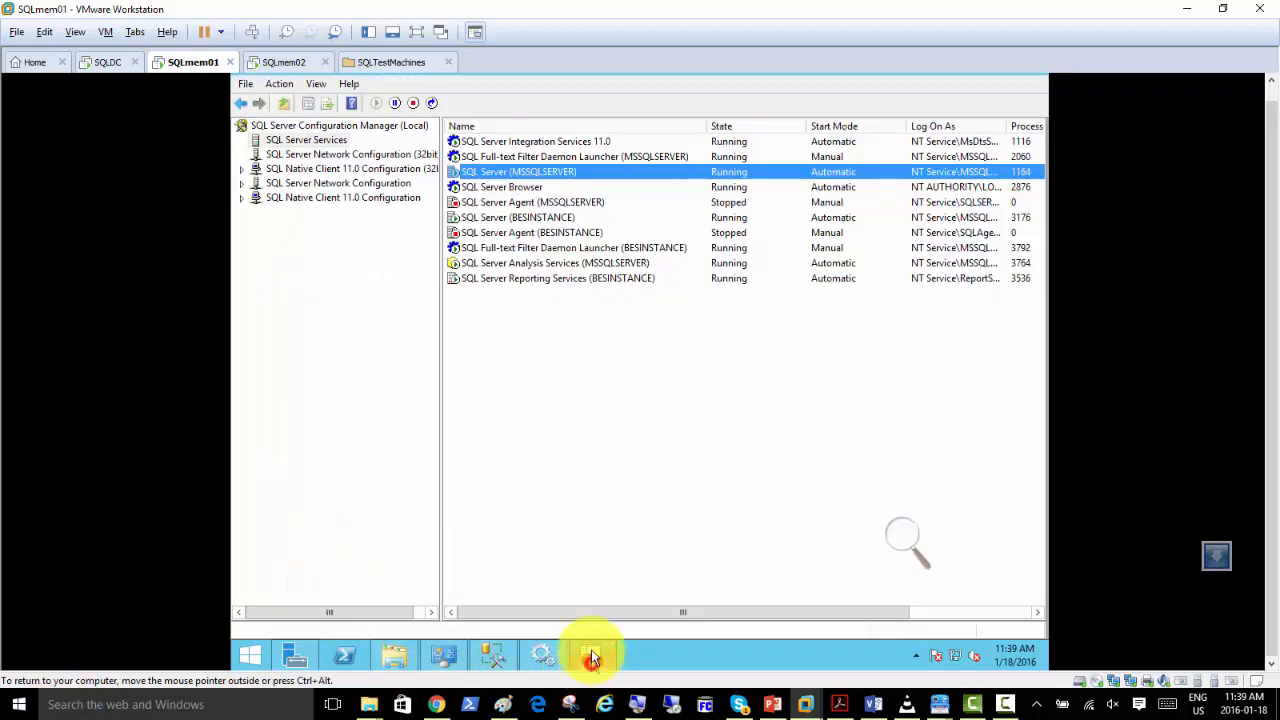
right_click(556, 176)
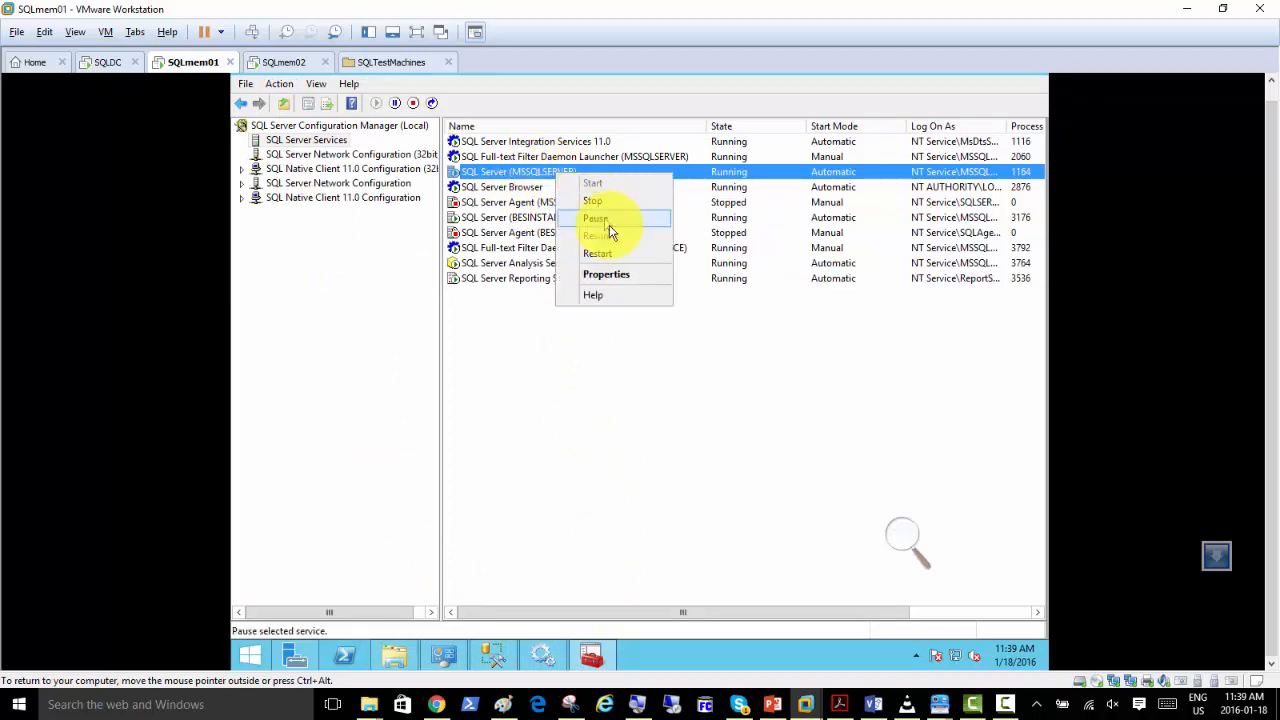
click(616, 254)
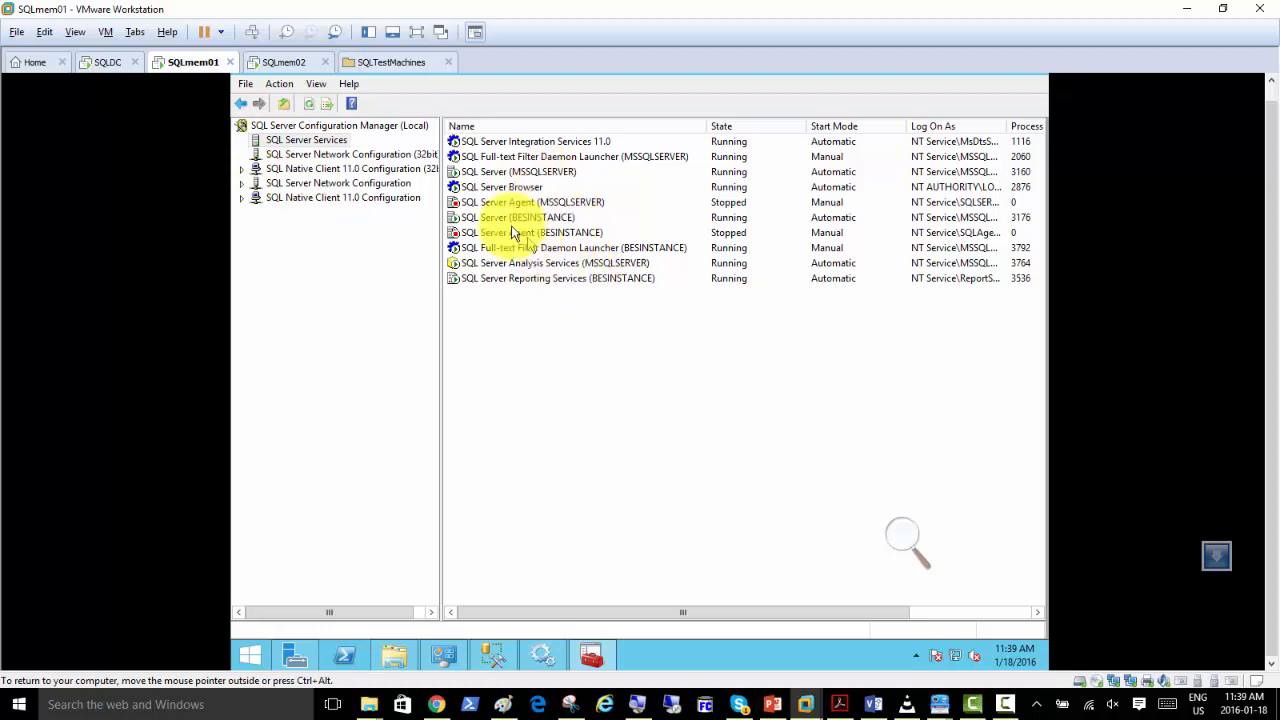
Examine the network protocols of the MSSQLSERVER and BESINSTANCE instances under SQL Server Network Configuration, comparing their TCP/IP status.
click(320, 157)
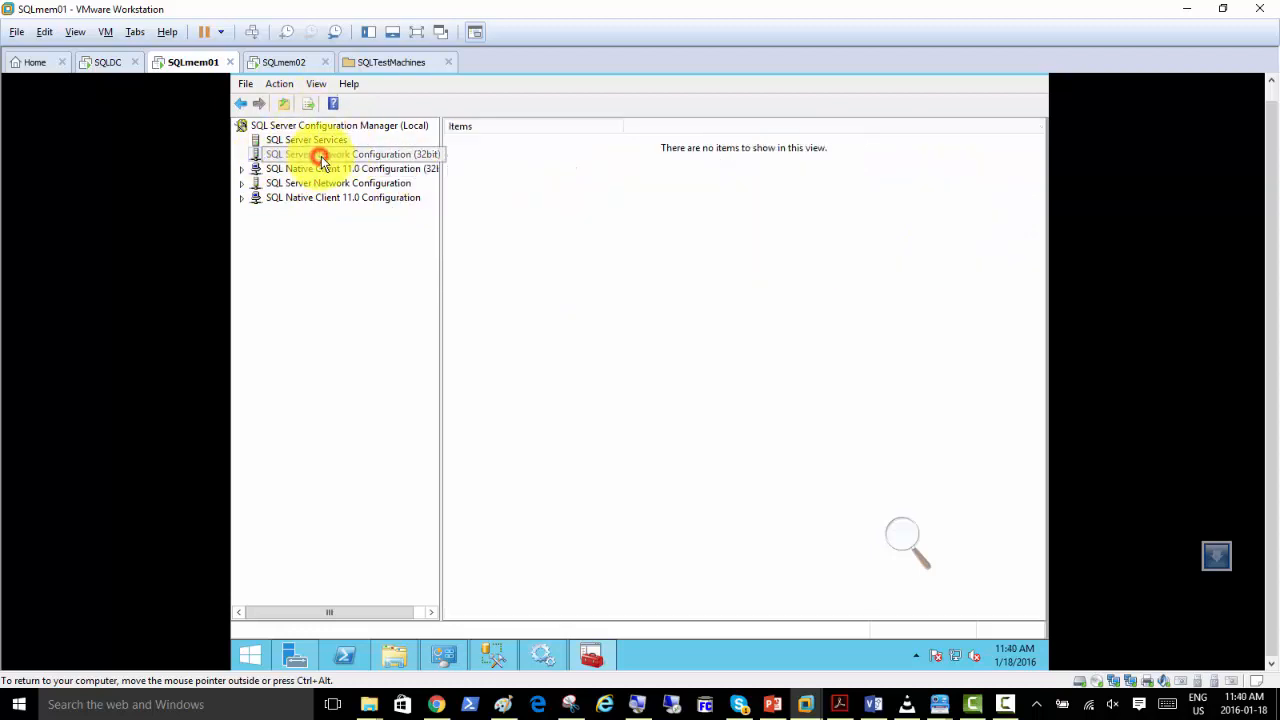
click(241, 184)
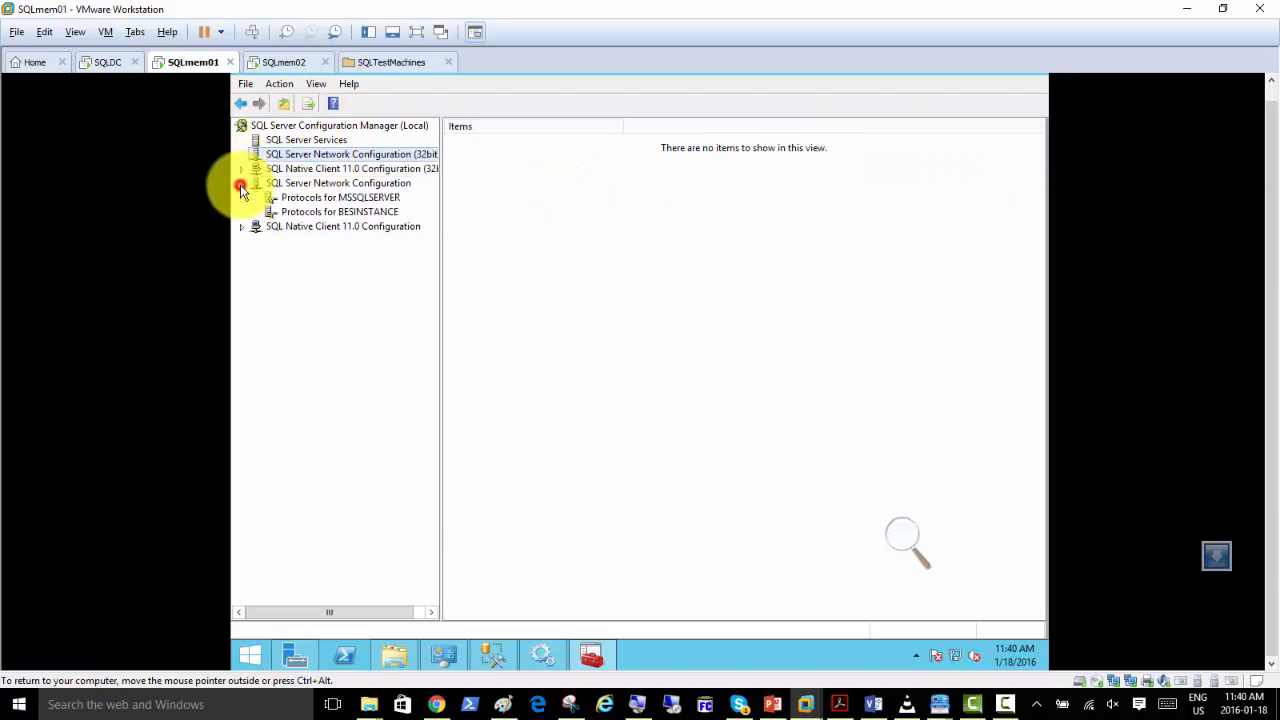
click(356, 200)
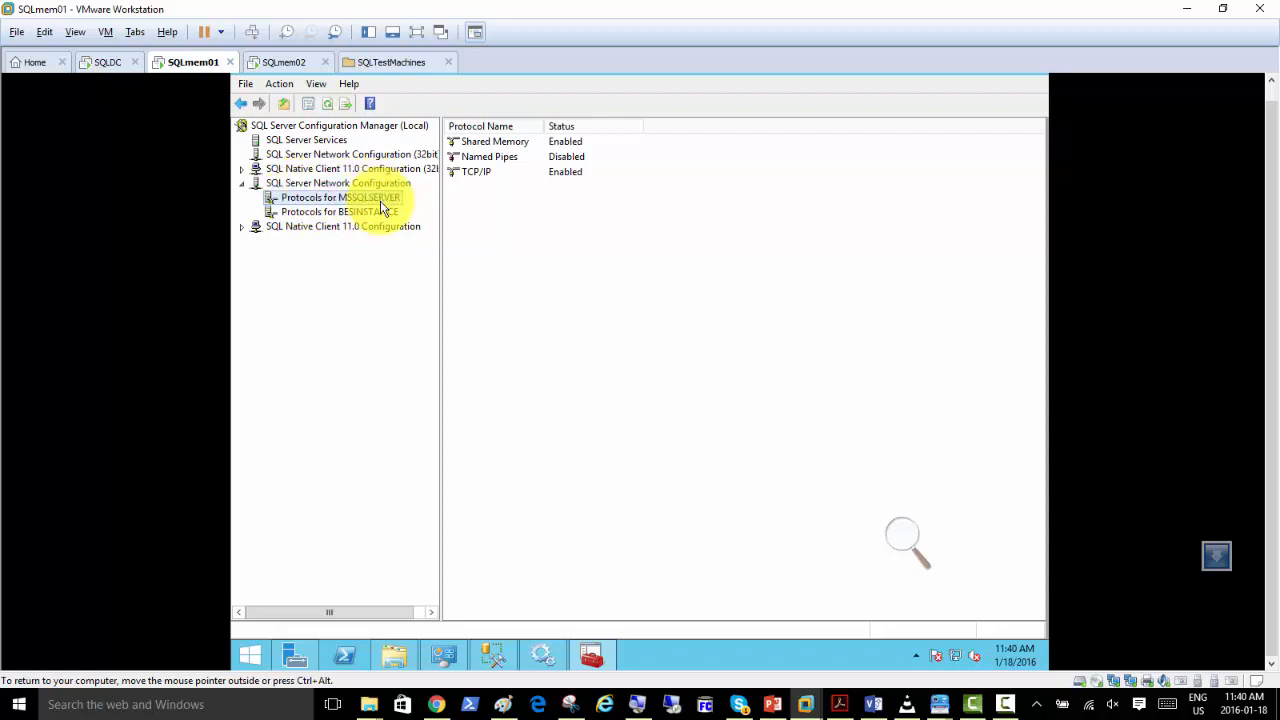
click(476, 173)
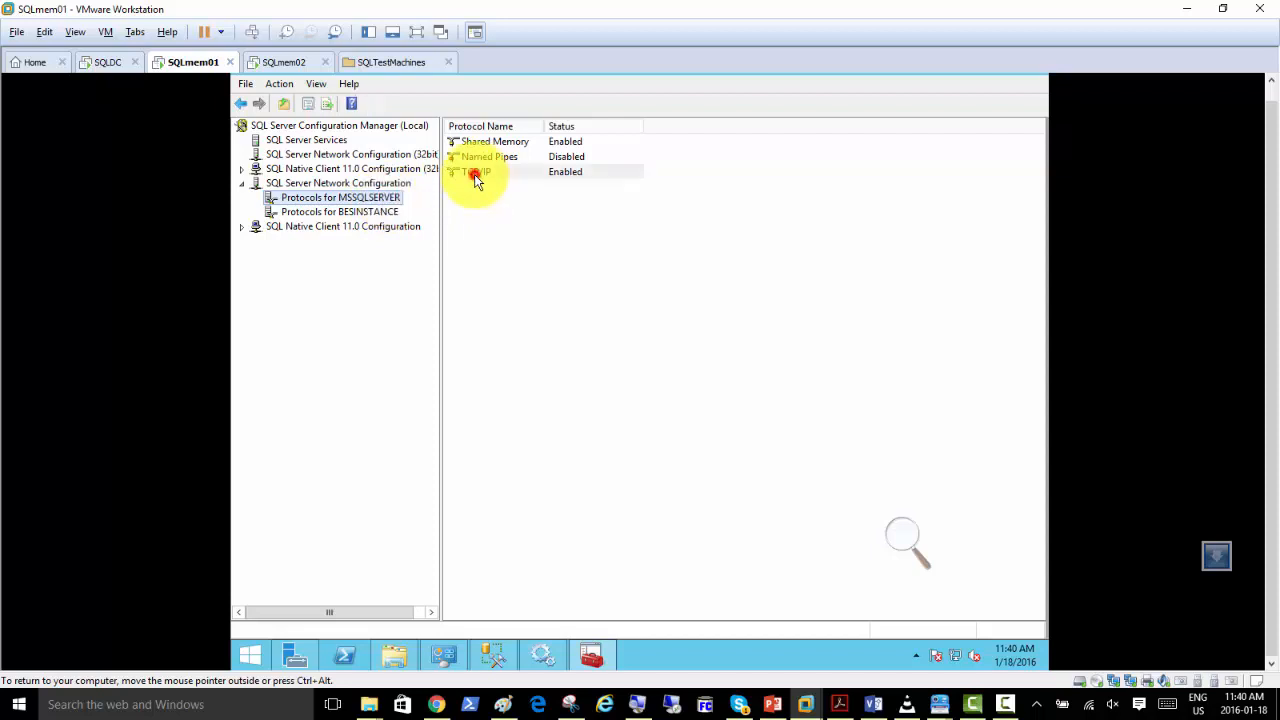
click(365, 214)
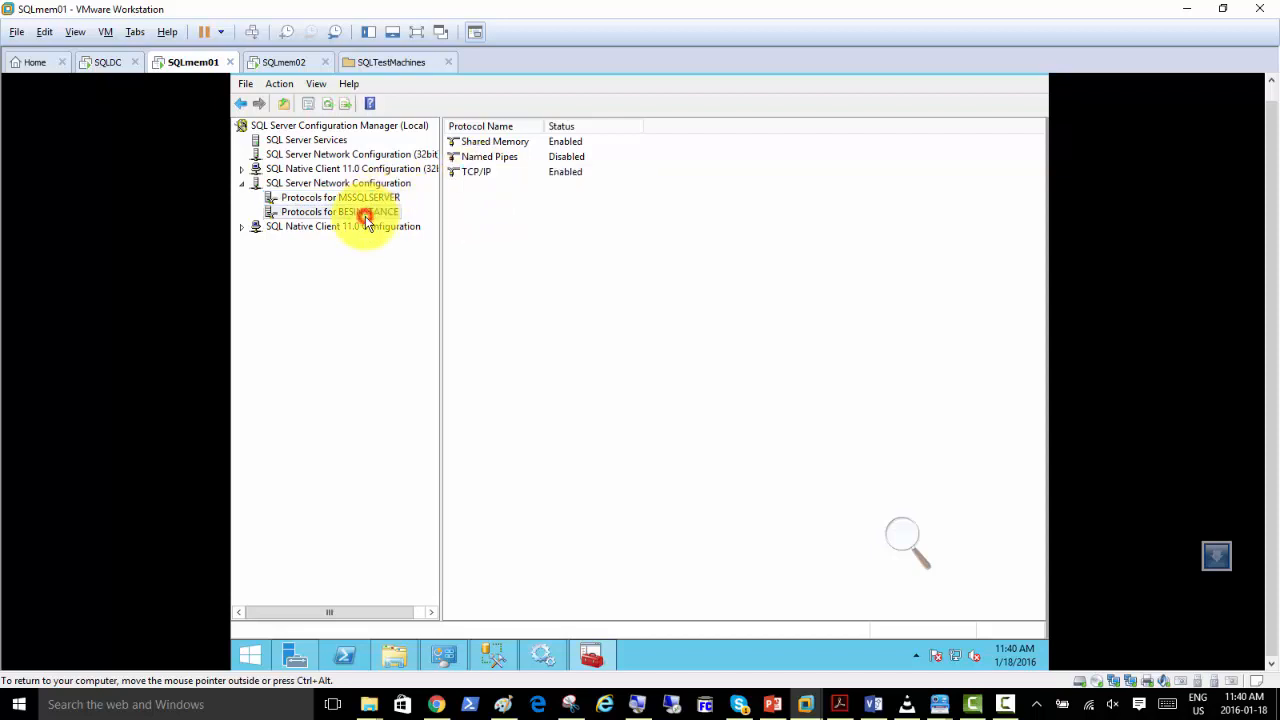
click(469, 177)
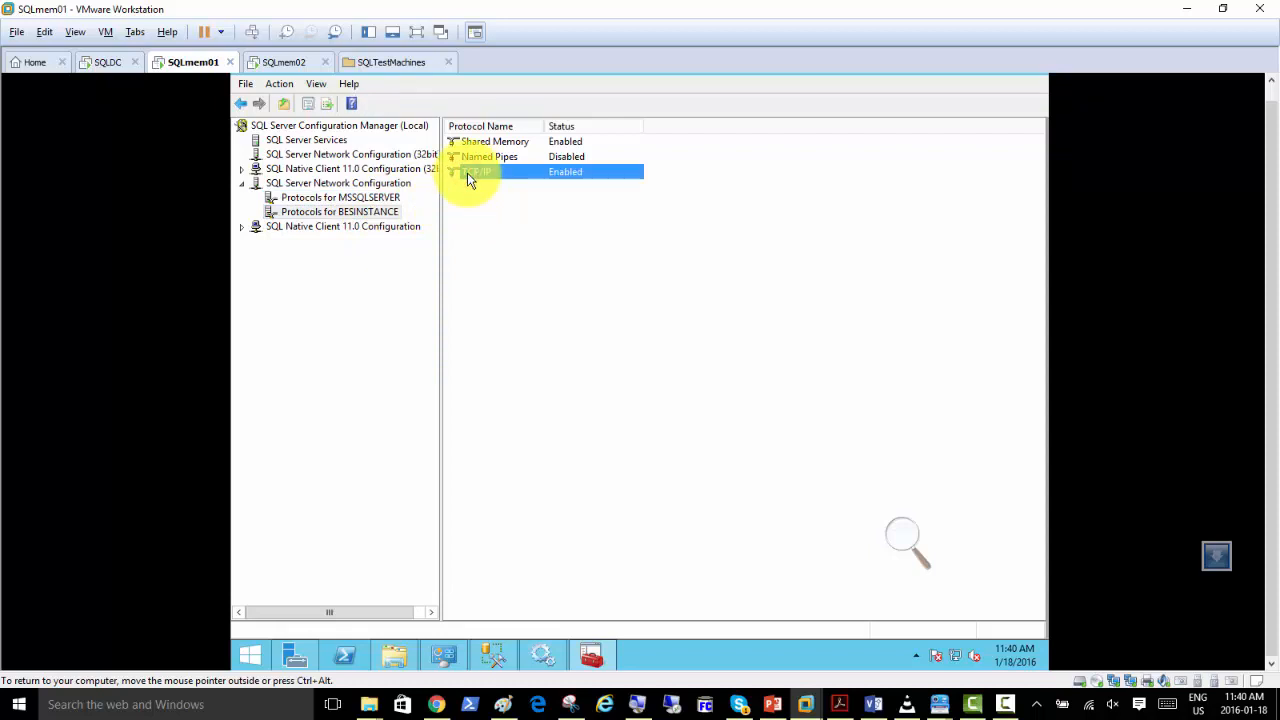
click(384, 197)
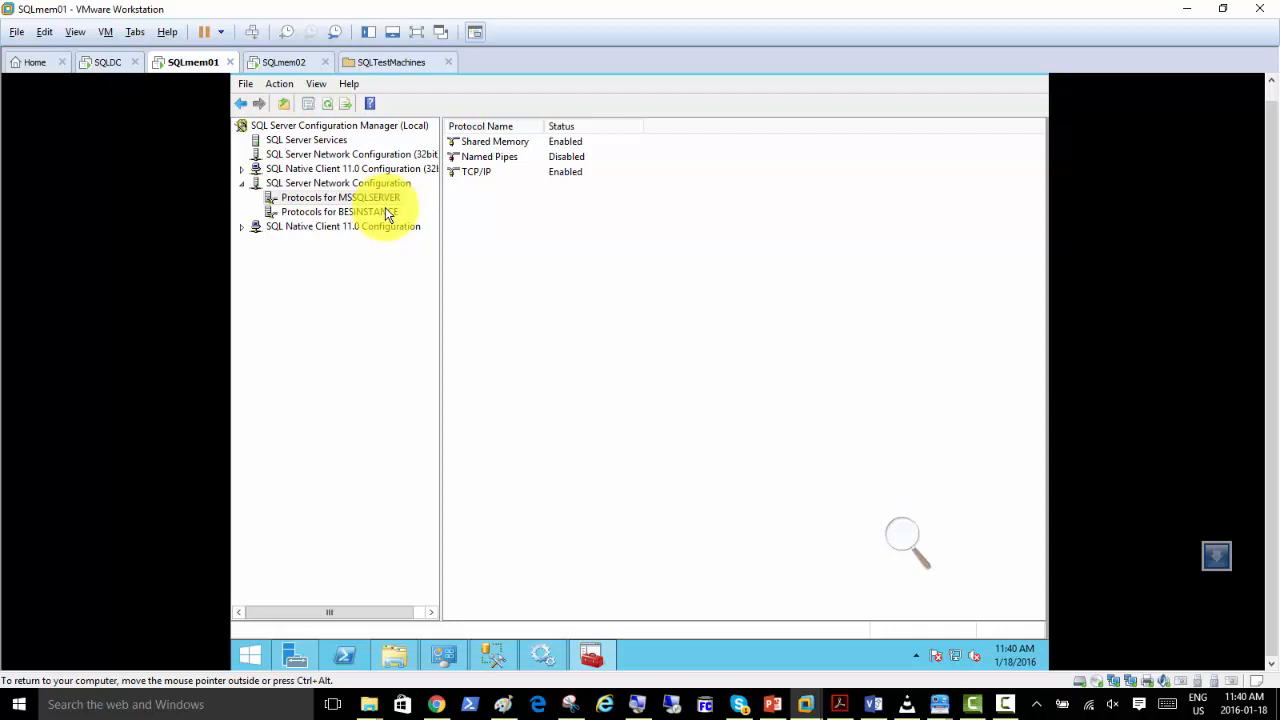
click(374, 214)
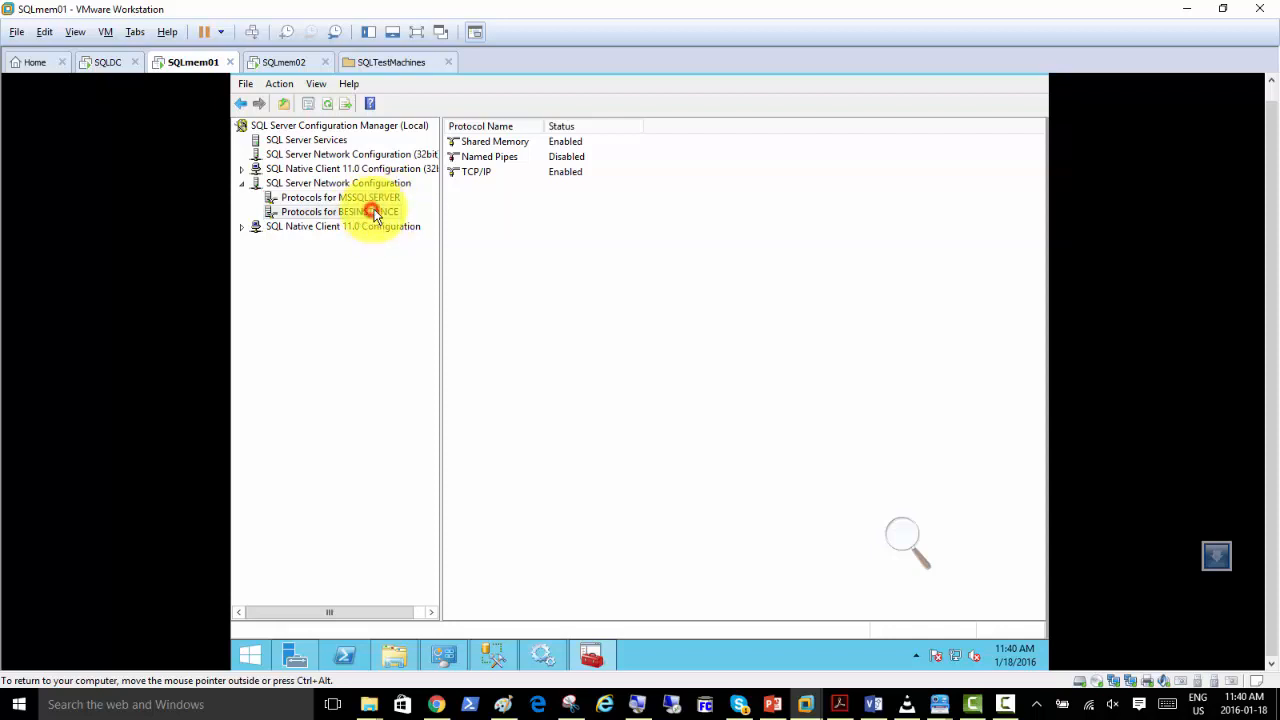
click(379, 201)
click(381, 215)
Review the 32-bit network configuration and the SQL Server Services list, and expand SQL Native Client 11.0 Configuration to view its items.
click(350, 168)
click(345, 155)
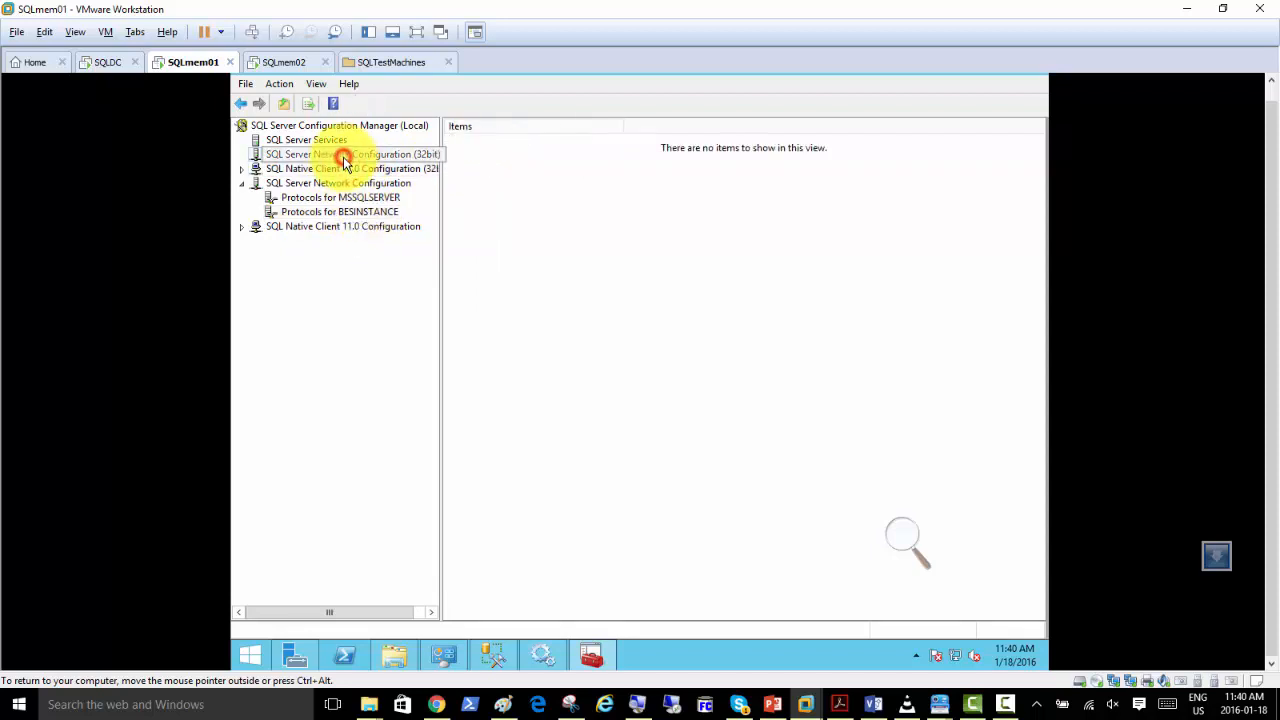
click(325, 141)
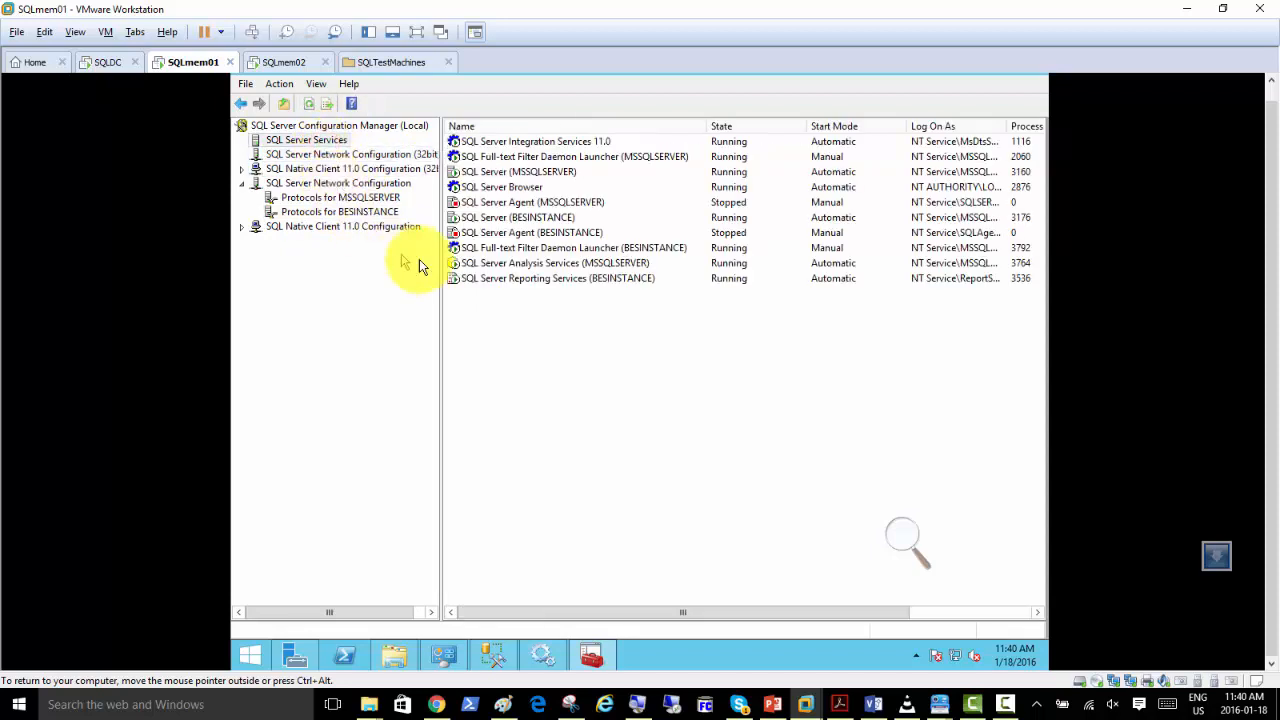
click(242, 227)
click(348, 226)
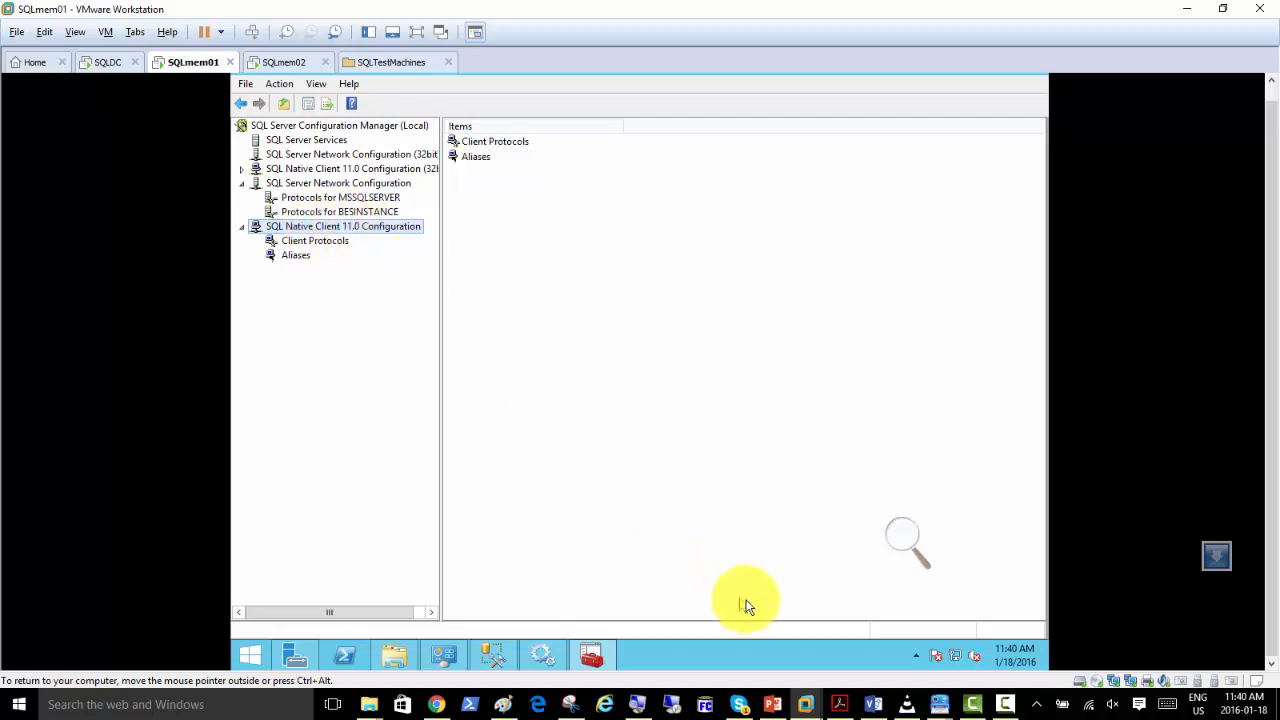
Switch to the PowerPoint presentation and show slide 30 about Core Mode Installation.
click(772, 704)
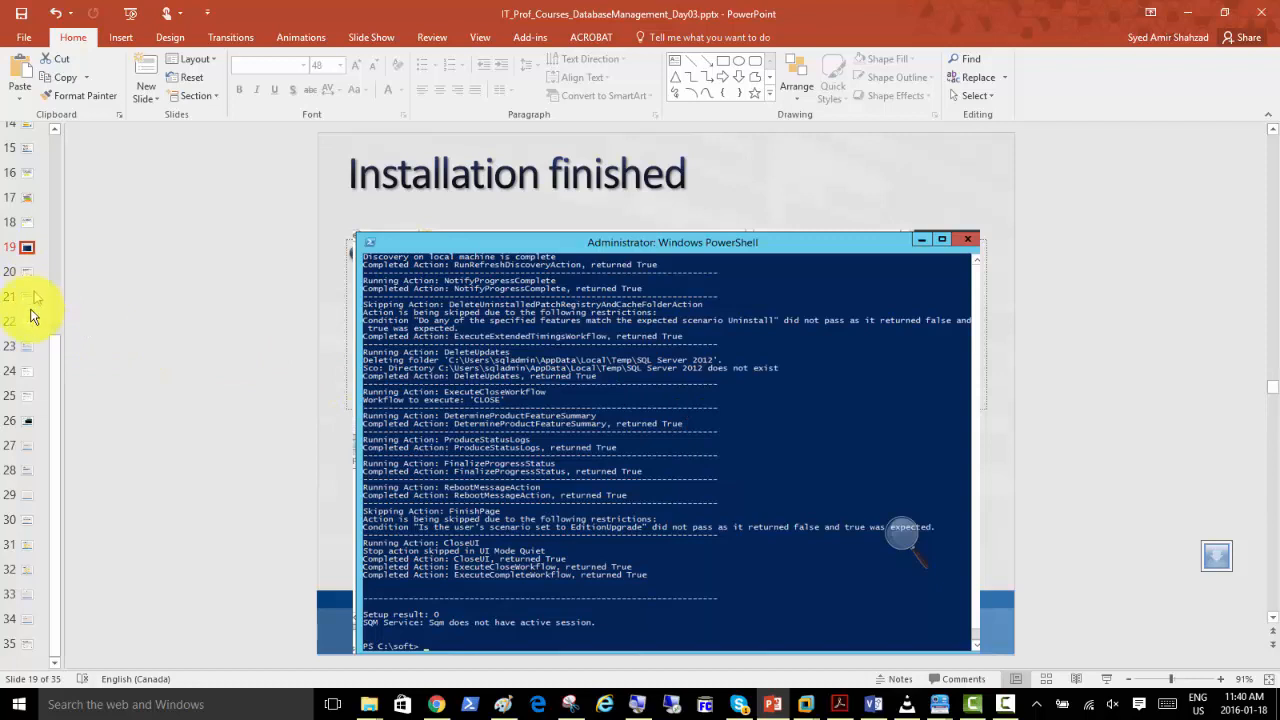
click(26, 519)
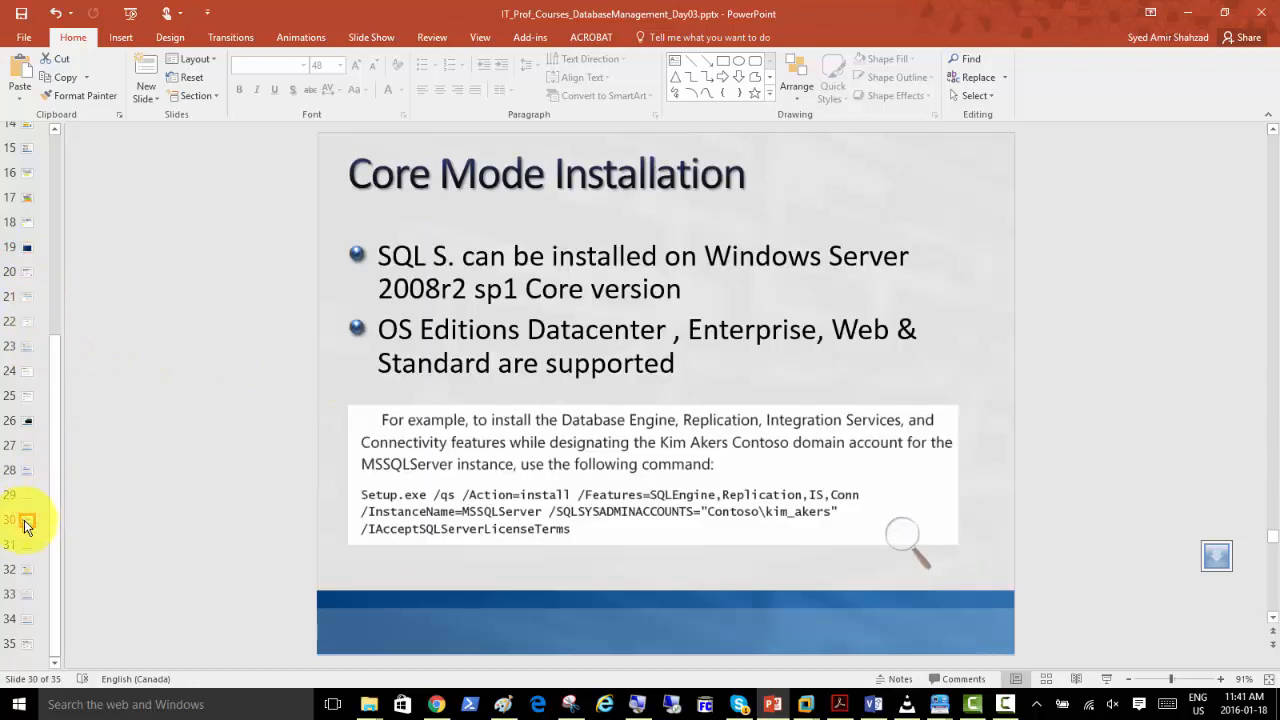